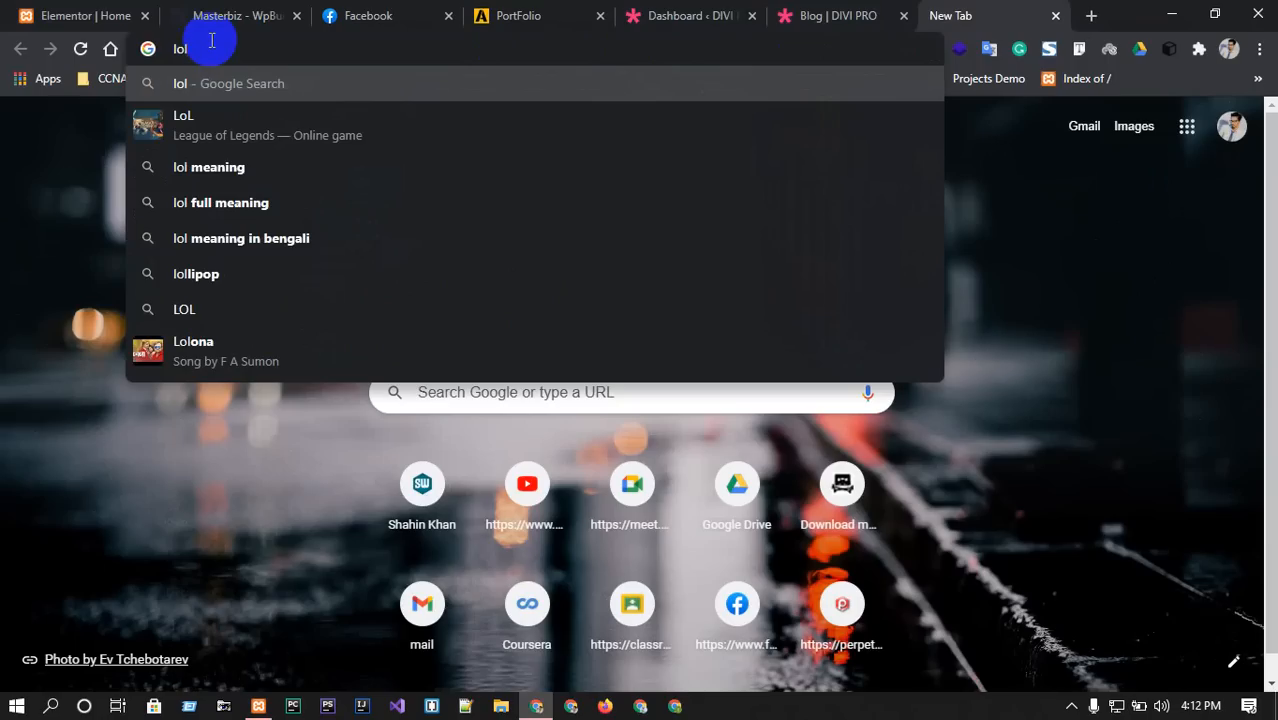
Open total10 from the localhost Index of / listing and load its wp-admin login page.
{"action": "left_click", "coordinate": [1087, 78]}
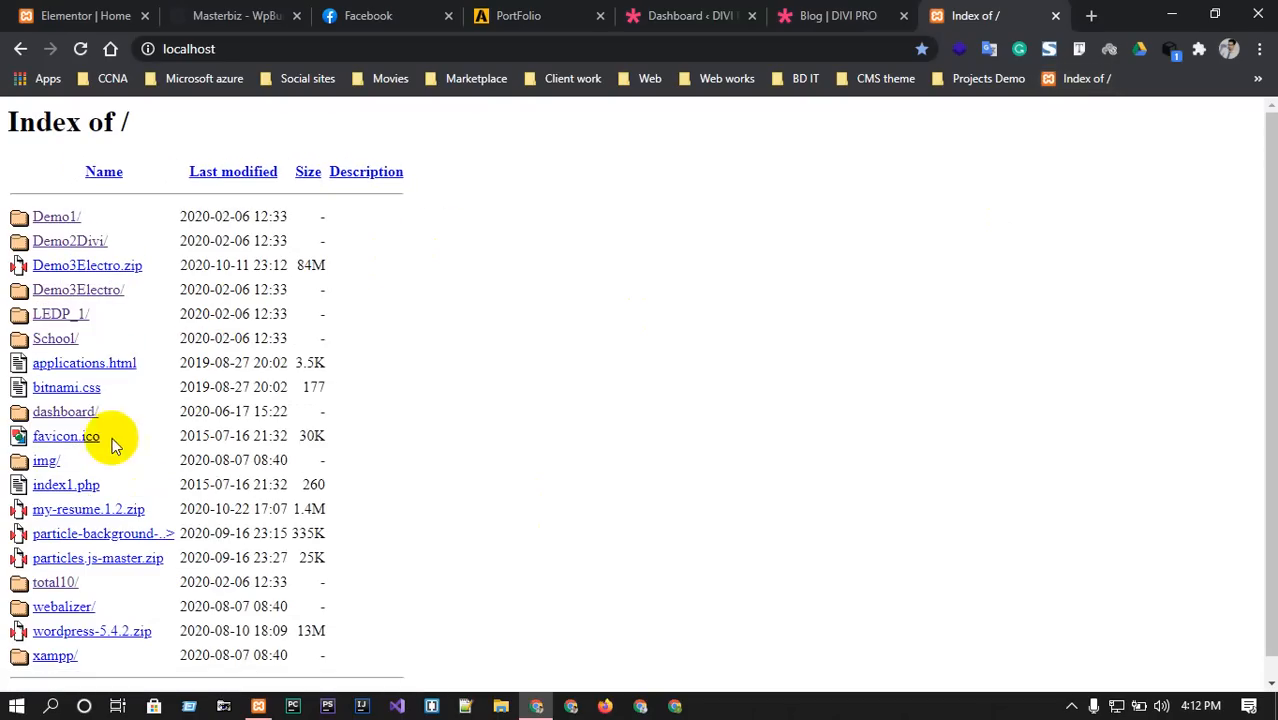
{"action": "left_click", "coordinate": [50, 584]}
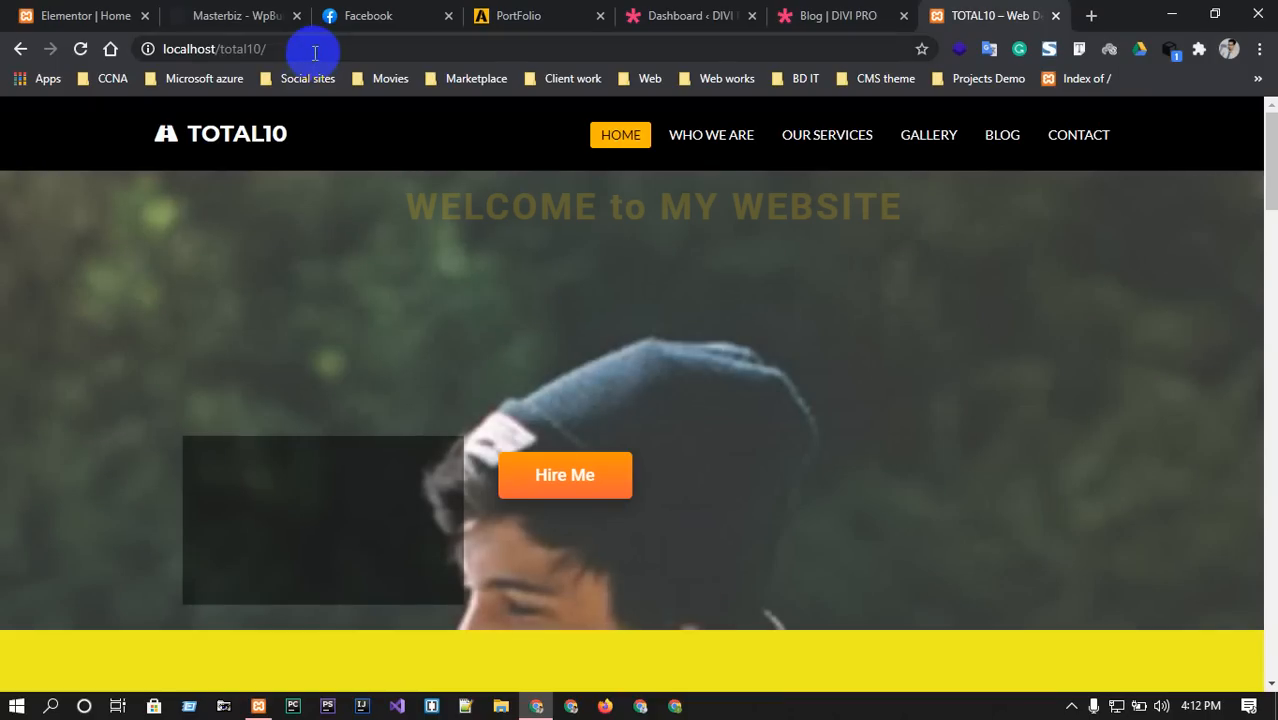
{"action": "left_click", "coordinate": [353, 48]}
{"action": "left_click", "coordinate": [353, 48]}
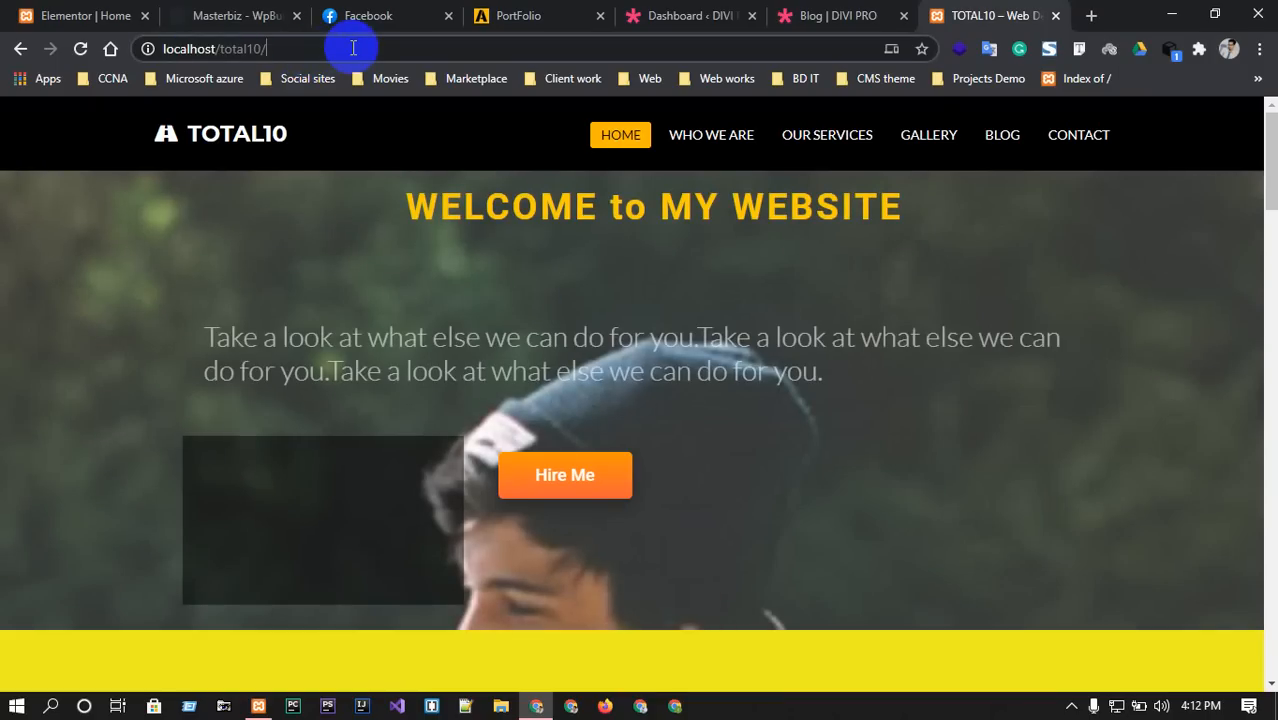
{"action": "type", "text": "w"}
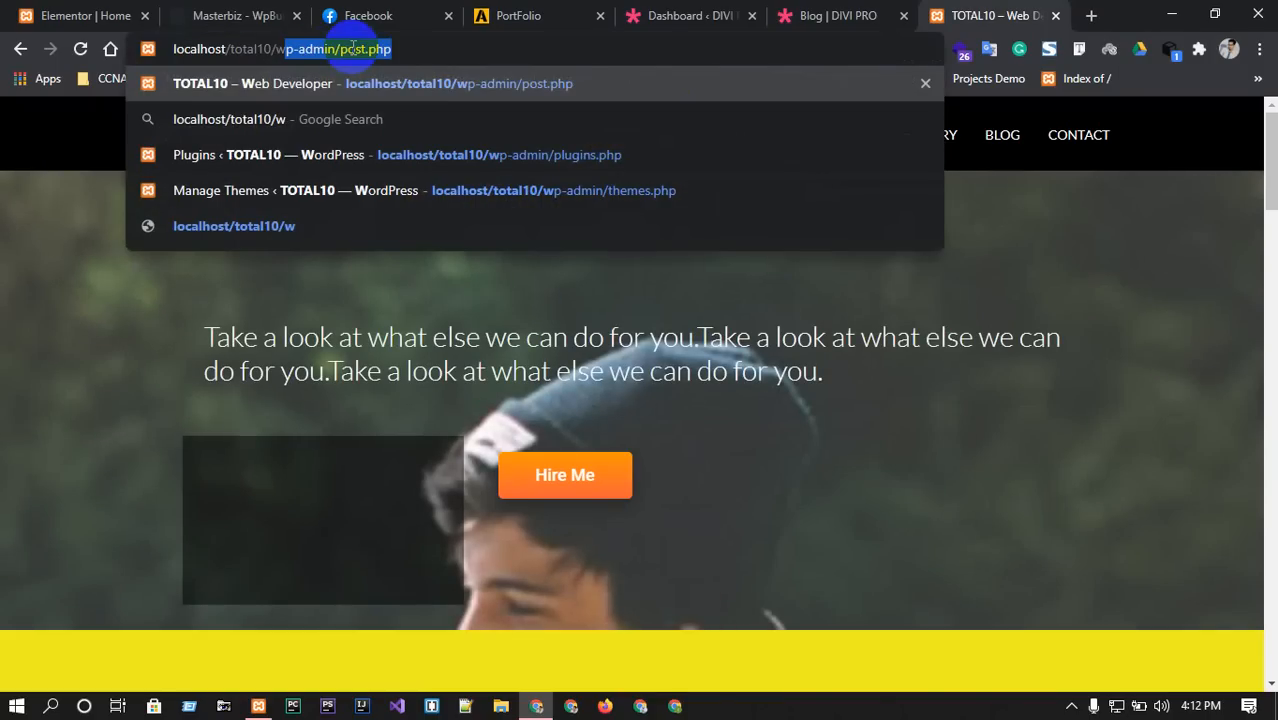
{"action": "type", "text": "p-admin"}
{"action": "key", "text": "Return"}
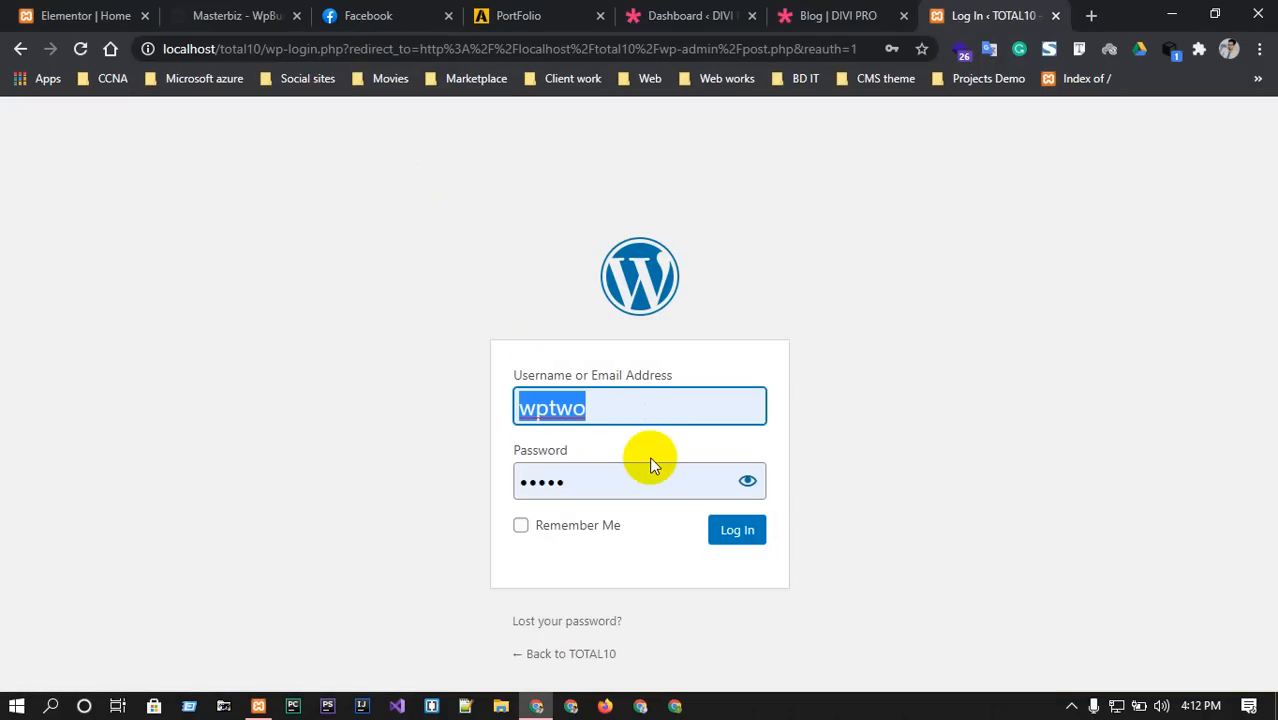
Try logging in with the saved login after checking the revealed password.
{"action": "key", "text": "BackSpace"}
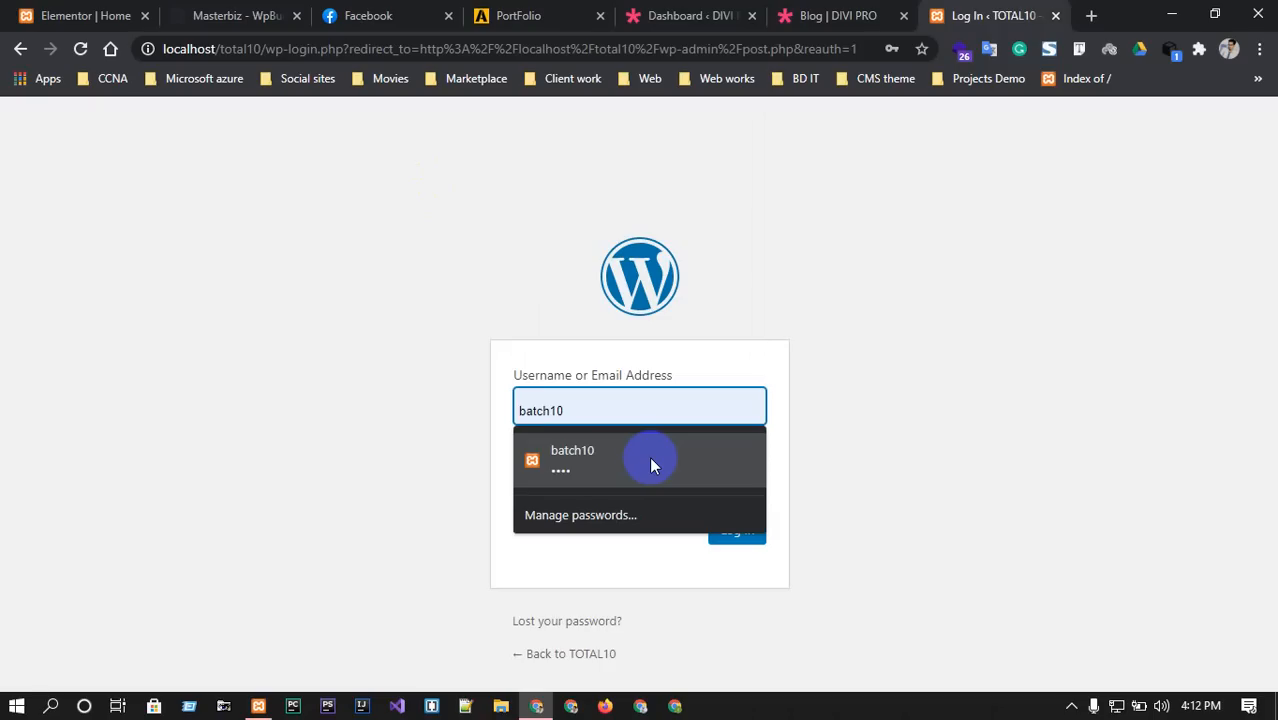
{"action": "left_click", "coordinate": [651, 460]}
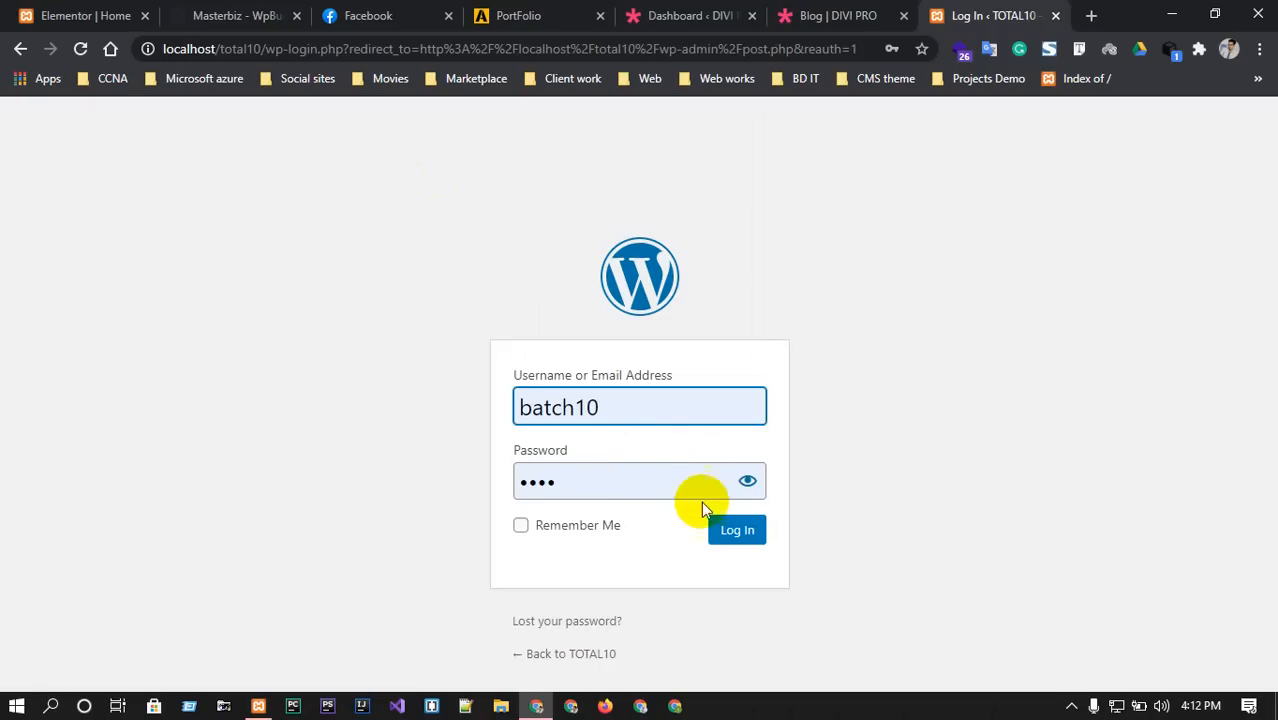
{"action": "left_click", "coordinate": [750, 483]}
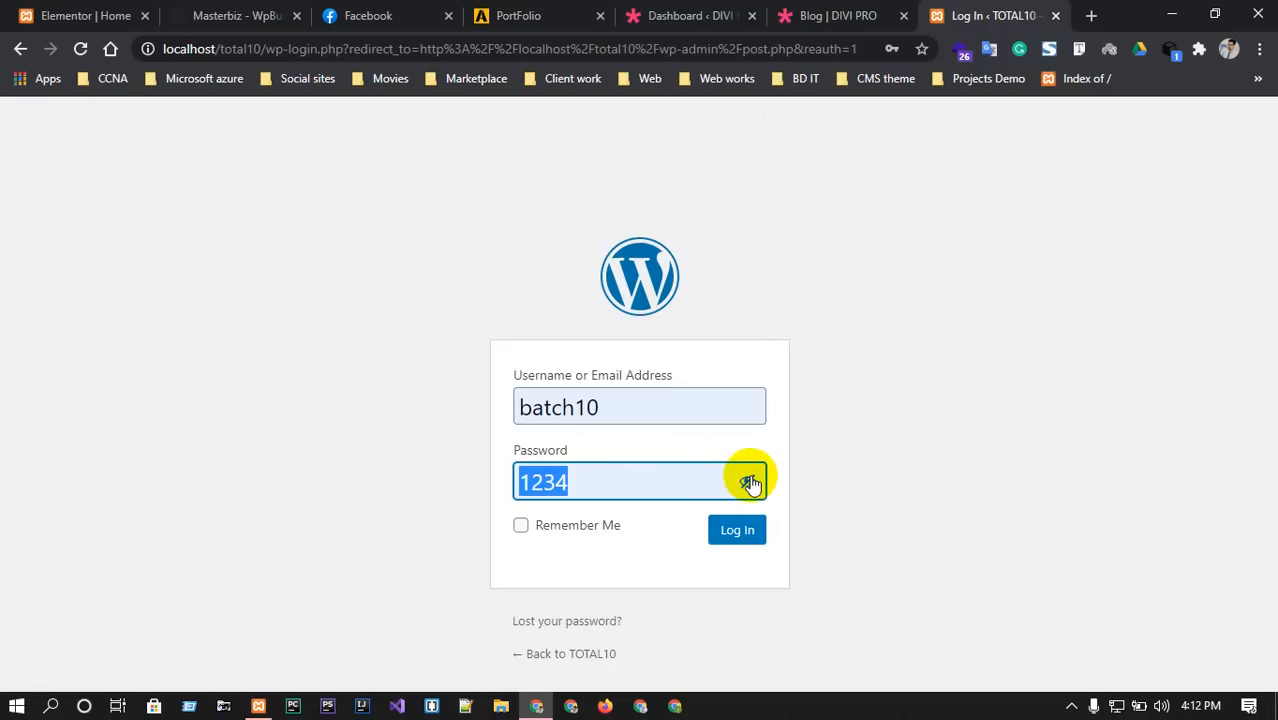
{"action": "left_click", "coordinate": [736, 540]}
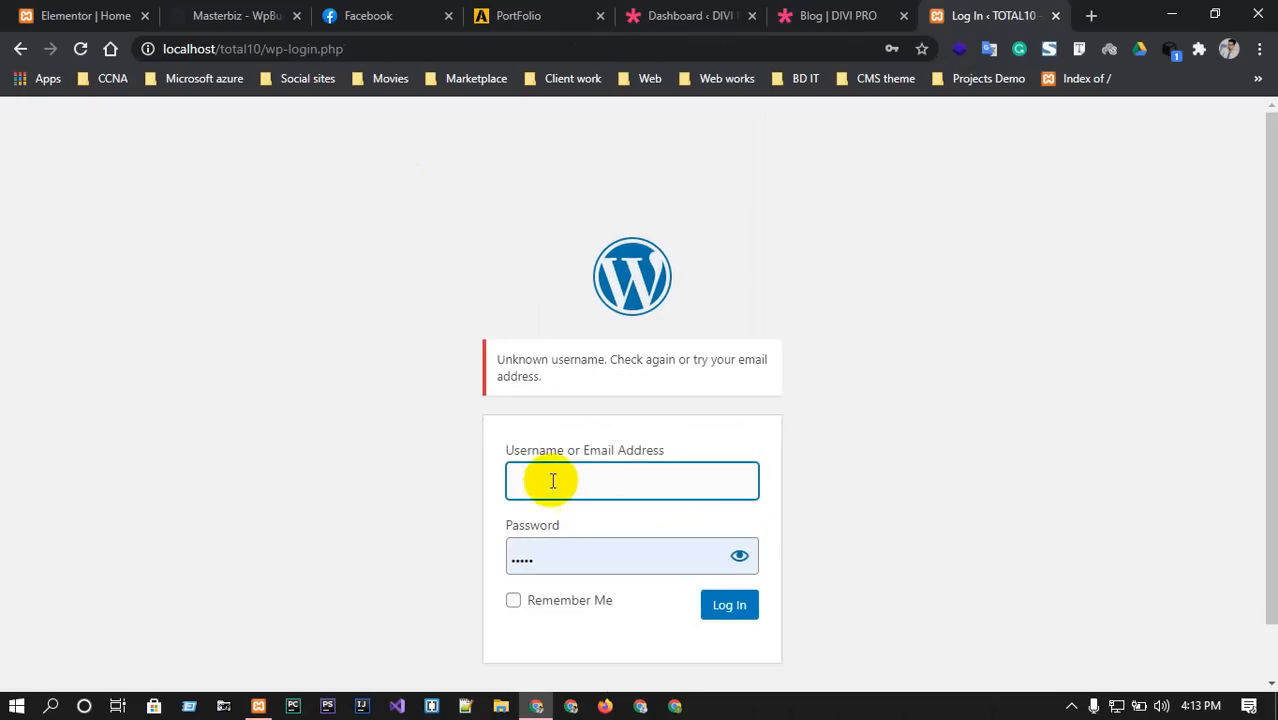
Retry the login from the saved entry with a retyped password.
{"action": "left_click", "coordinate": [551, 479]}
{"action": "type", "text": "b"}
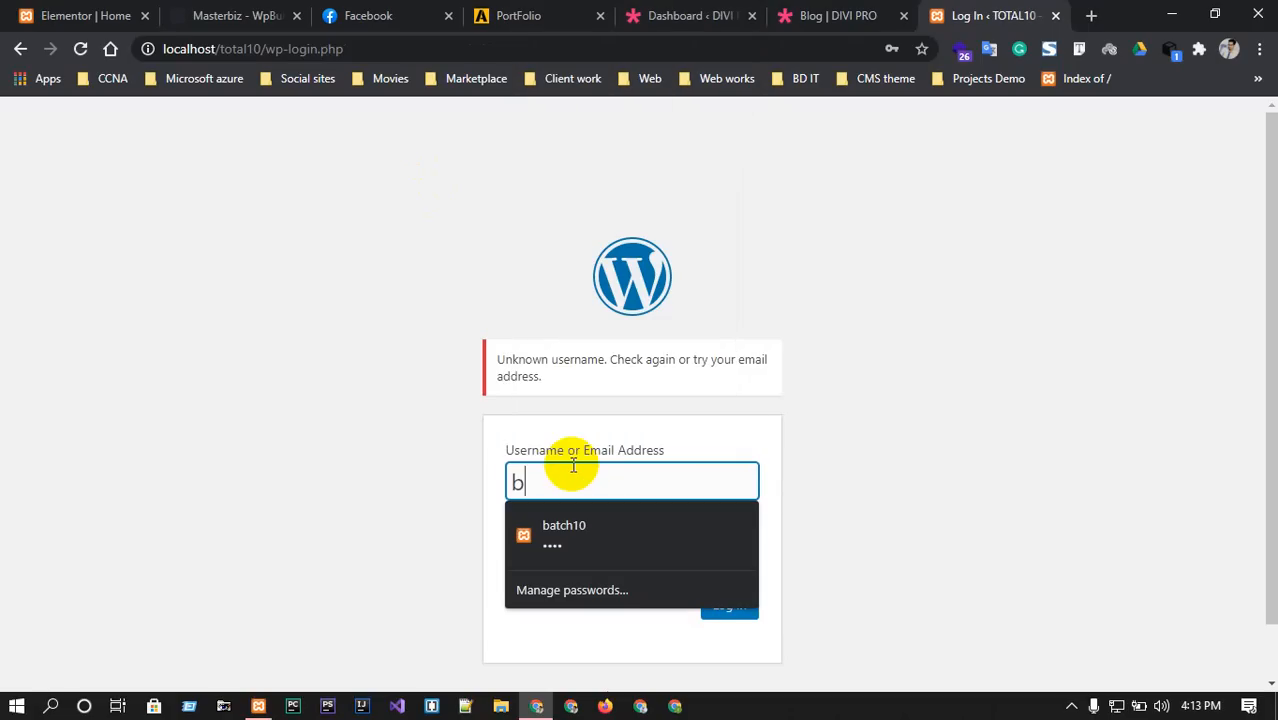
{"action": "left_click", "coordinate": [559, 528]}
{"action": "double_click", "coordinate": [593, 568]}
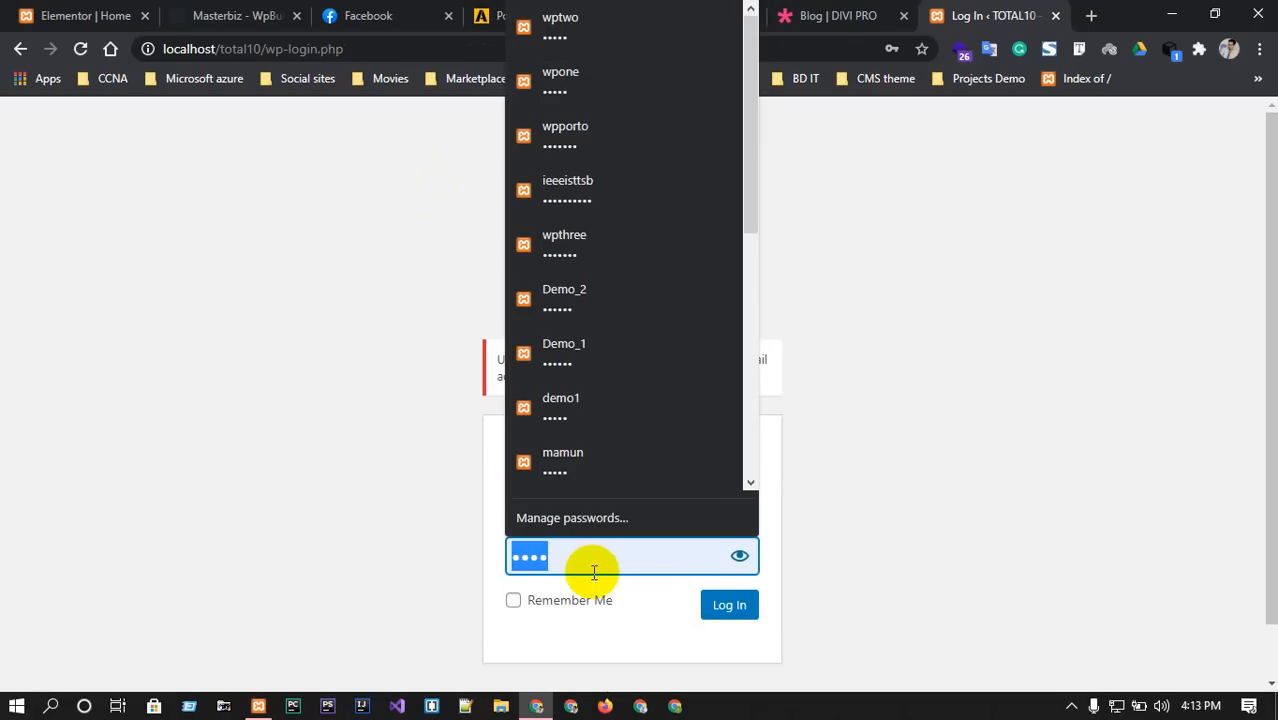
{"action": "key", "text": "BackSpace"}
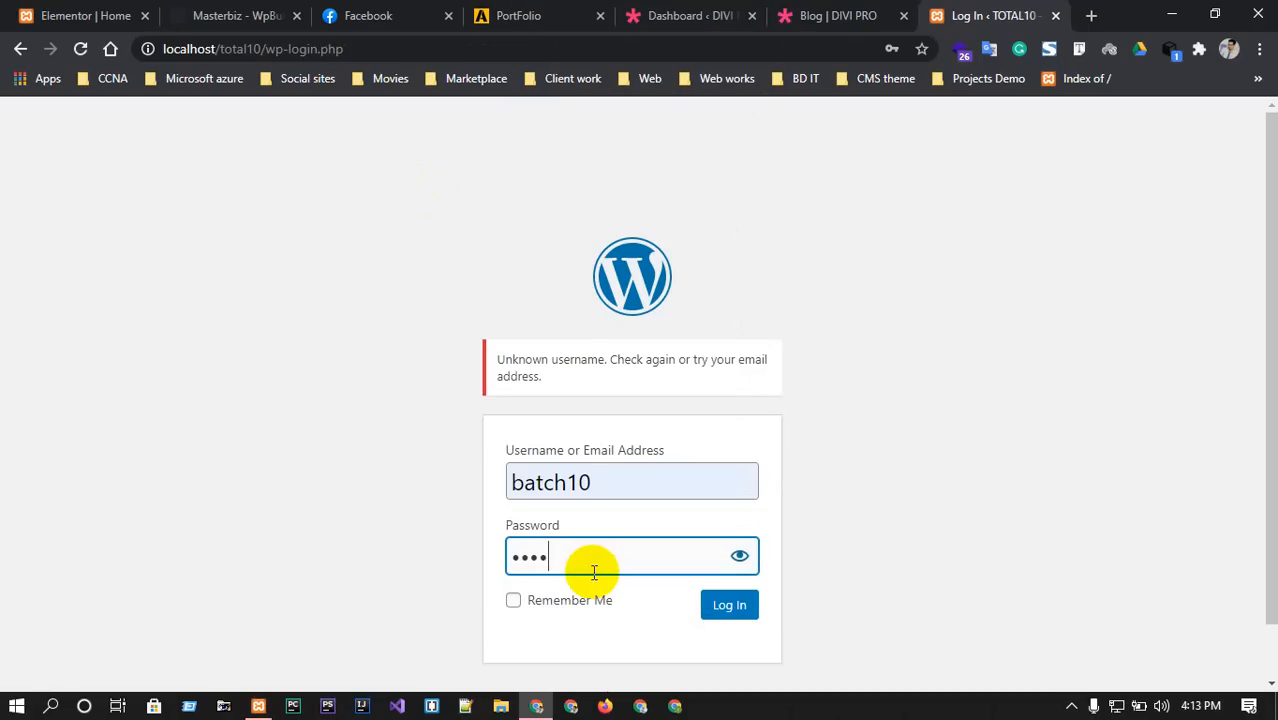
{"action": "key", "text": "Return"}
Retype the username and a different password by hand, then submit the login again.
{"action": "left_click", "coordinate": [573, 481]}
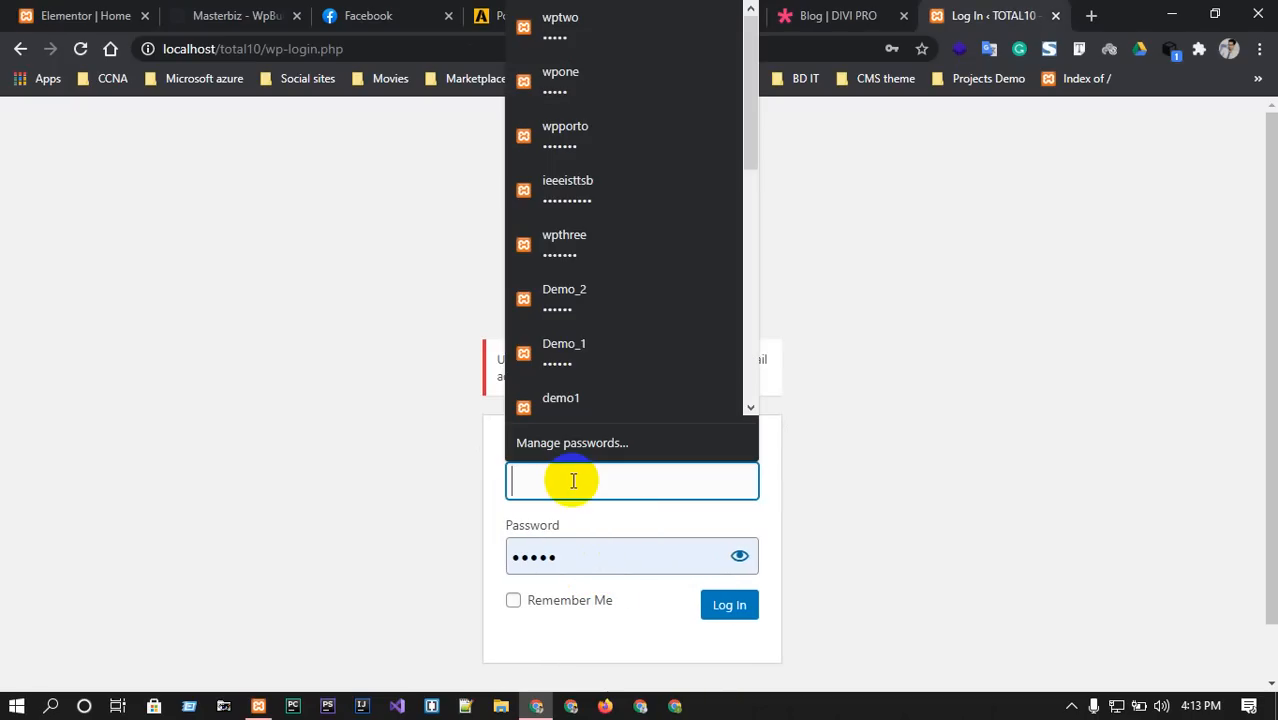
{"action": "type", "text": "b="}
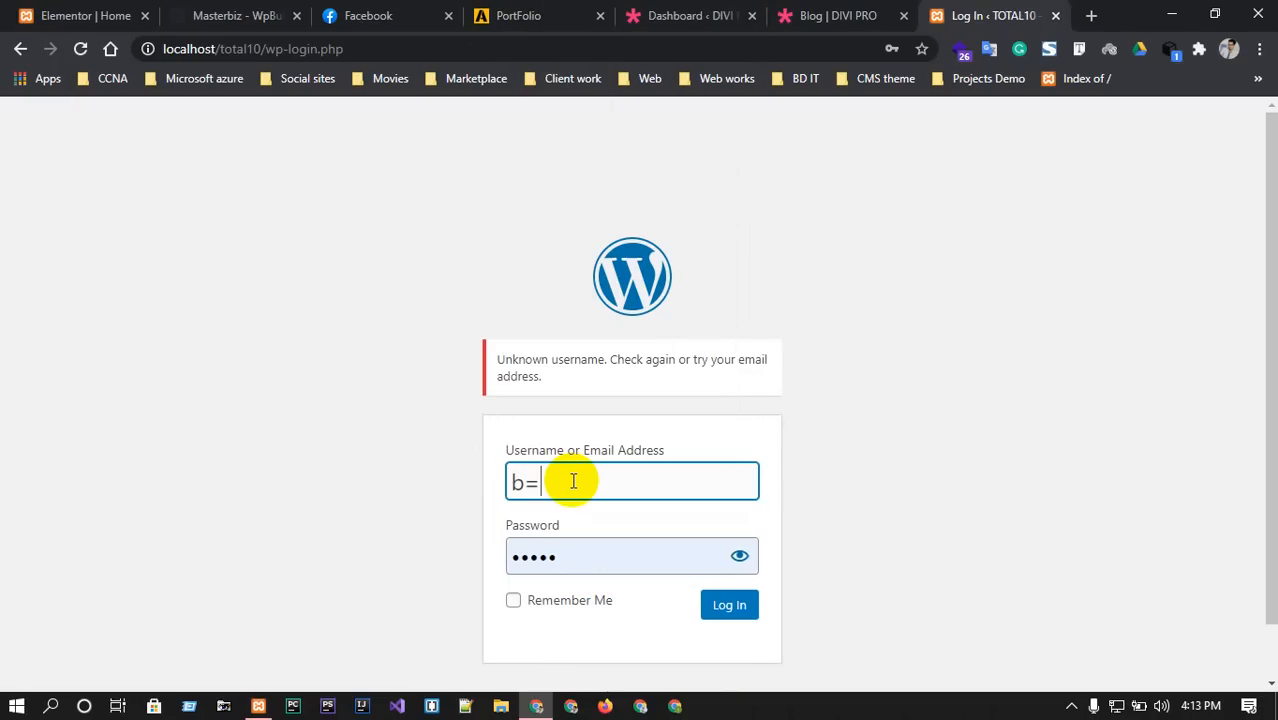
{"action": "key", "text": "BackSpace"}
{"action": "key", "text": "BackSpace"}
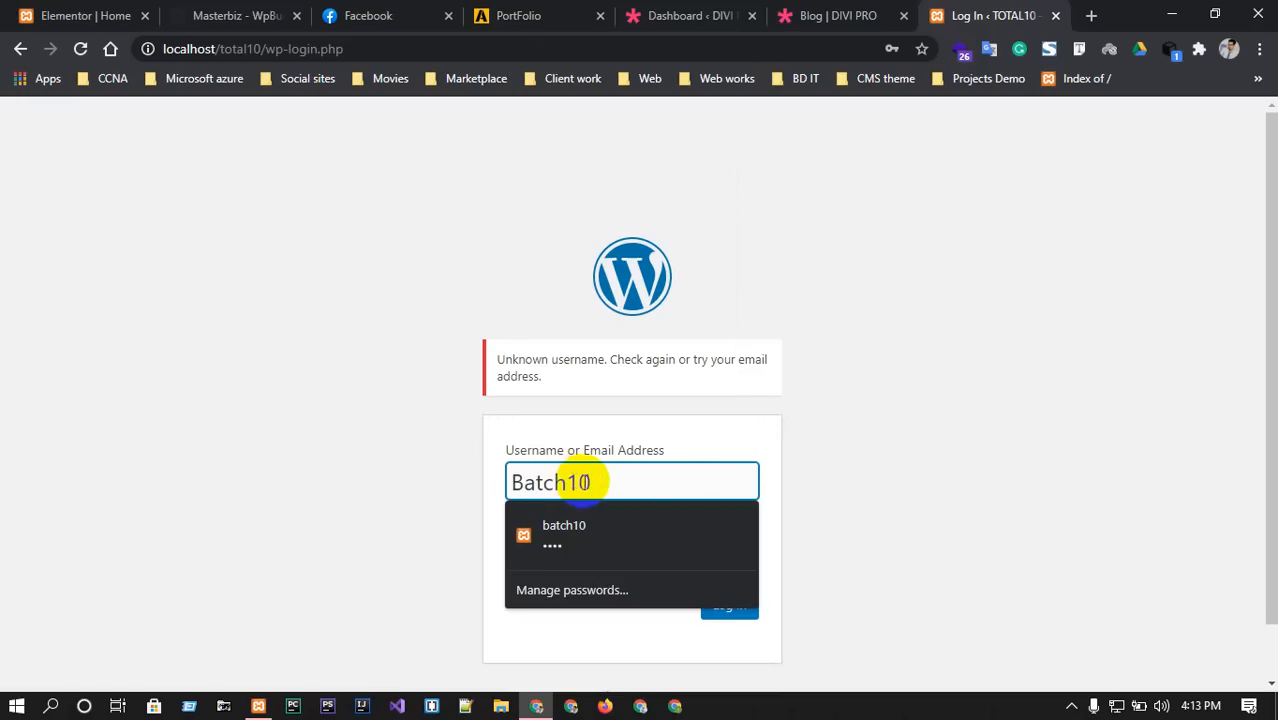
{"action": "left_click", "coordinate": [739, 433]}
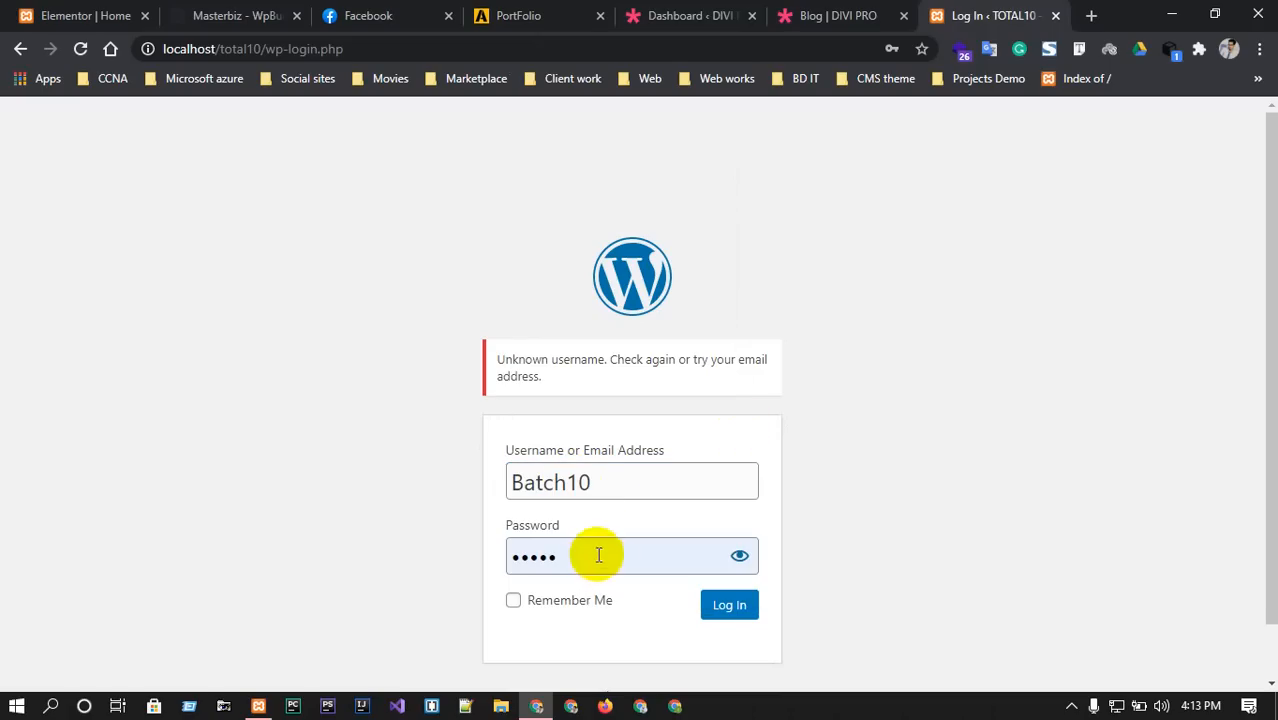
{"action": "left_click_drag", "start_coordinate": [594, 489], "coordinate": [503, 464]}
{"action": "left_click", "coordinate": [712, 480]}
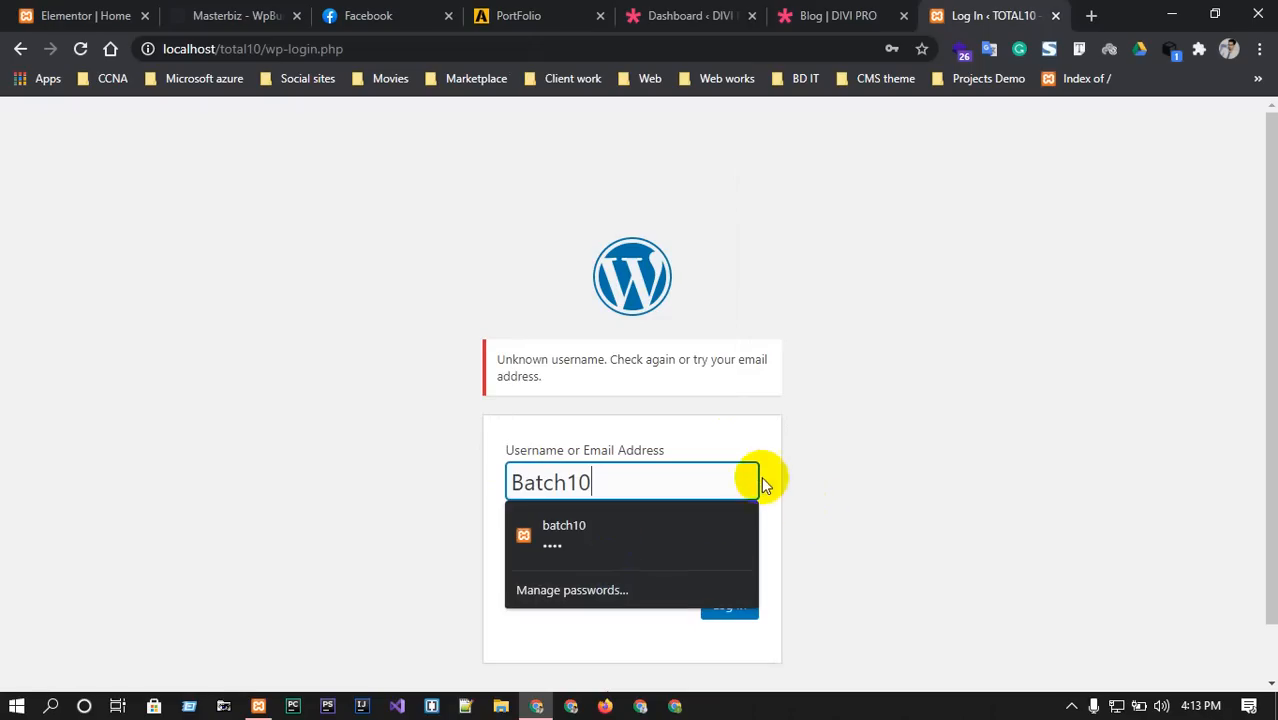
{"action": "left_click", "coordinate": [771, 481]}
{"action": "double_click", "coordinate": [712, 557]}
{"action": "key", "text": "BackSpace"}
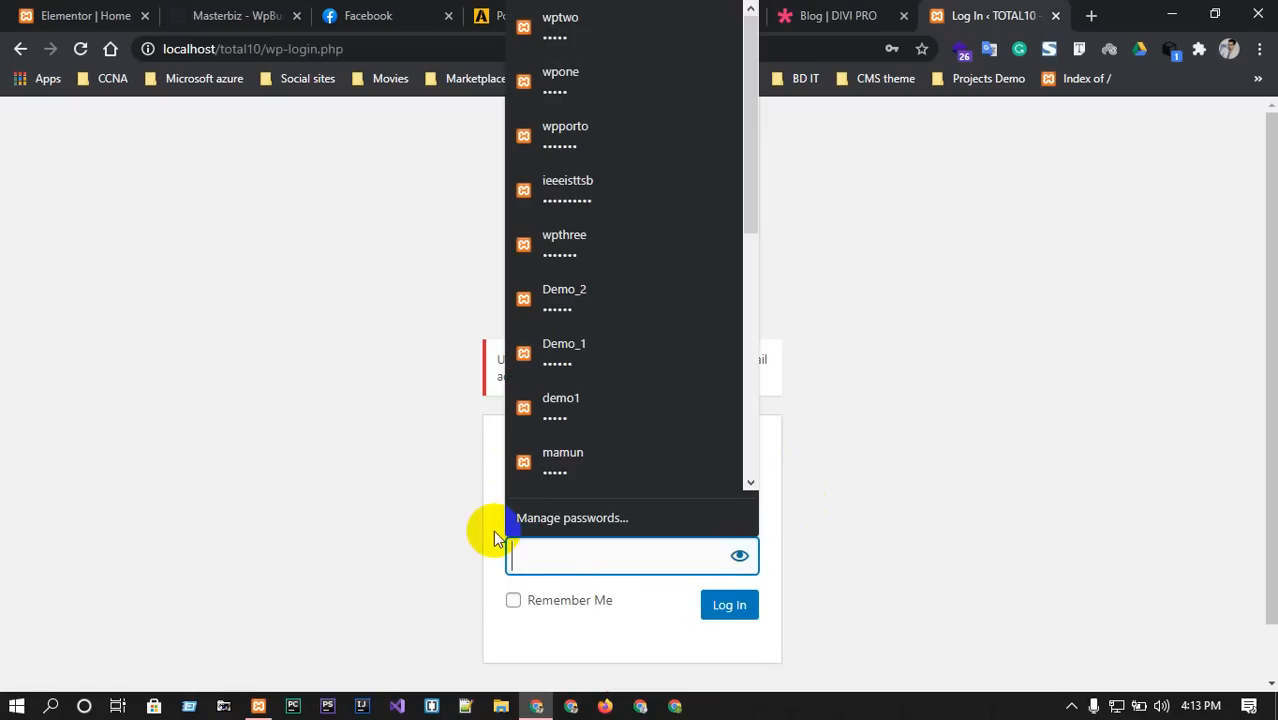
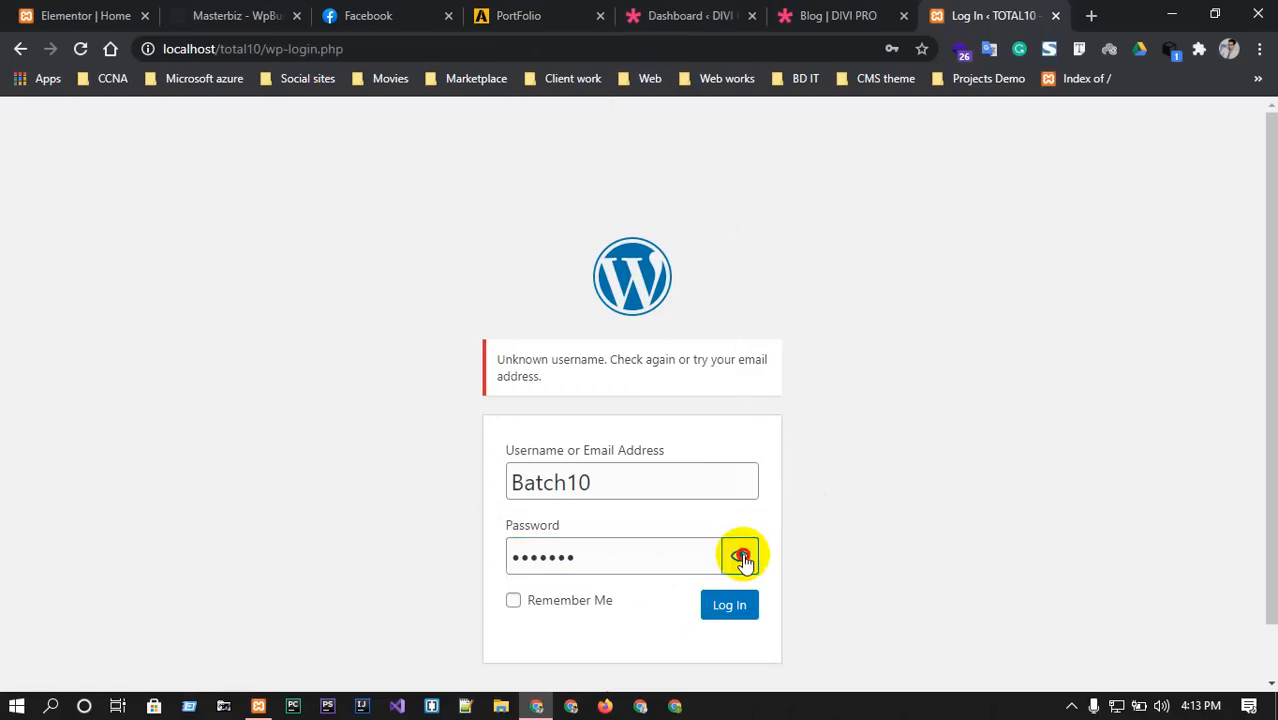
{"action": "left_click", "coordinate": [740, 558]}
{"action": "left_click", "coordinate": [729, 606]}
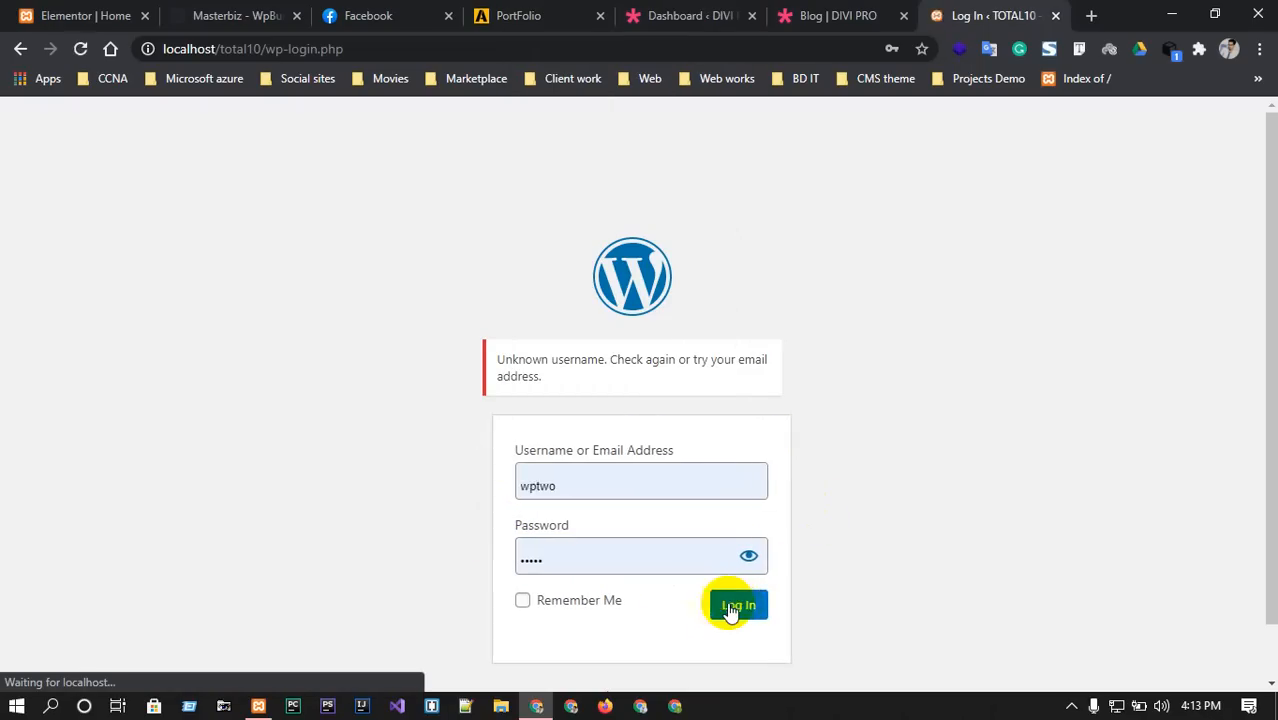
Make one more attempt using the saved login with a changed password, still rejected.
{"action": "left_click", "coordinate": [583, 477]}
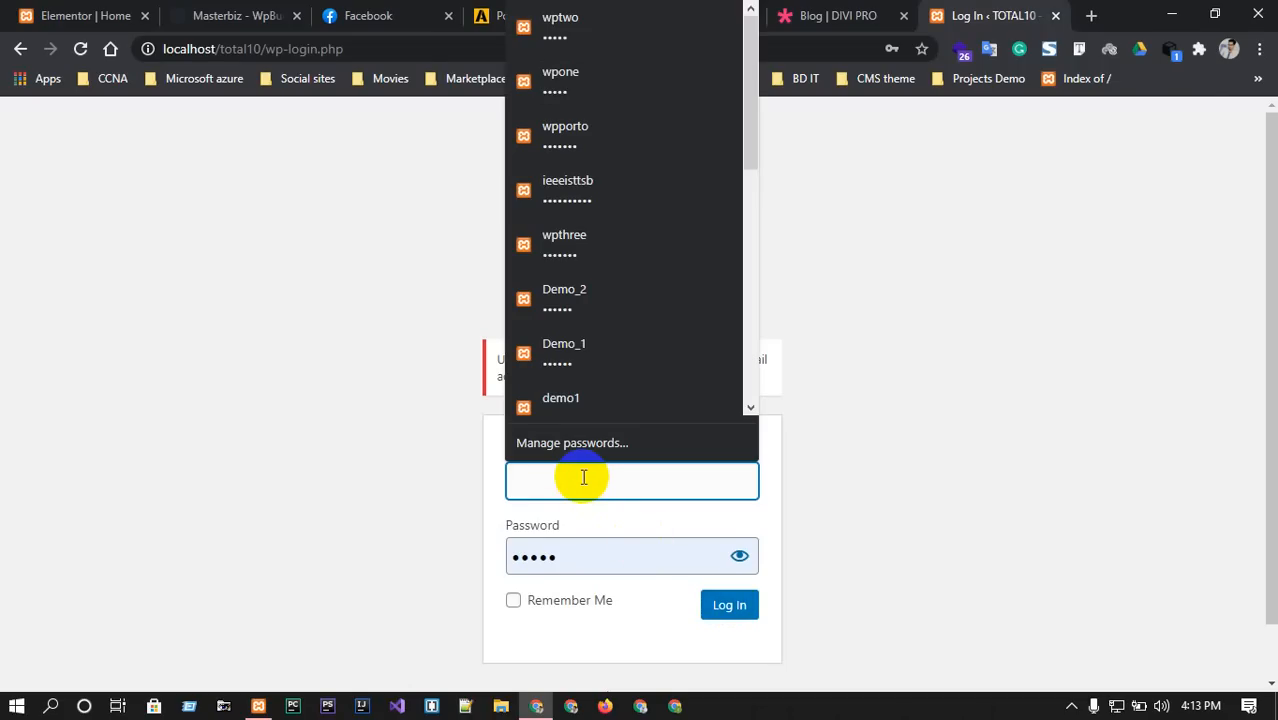
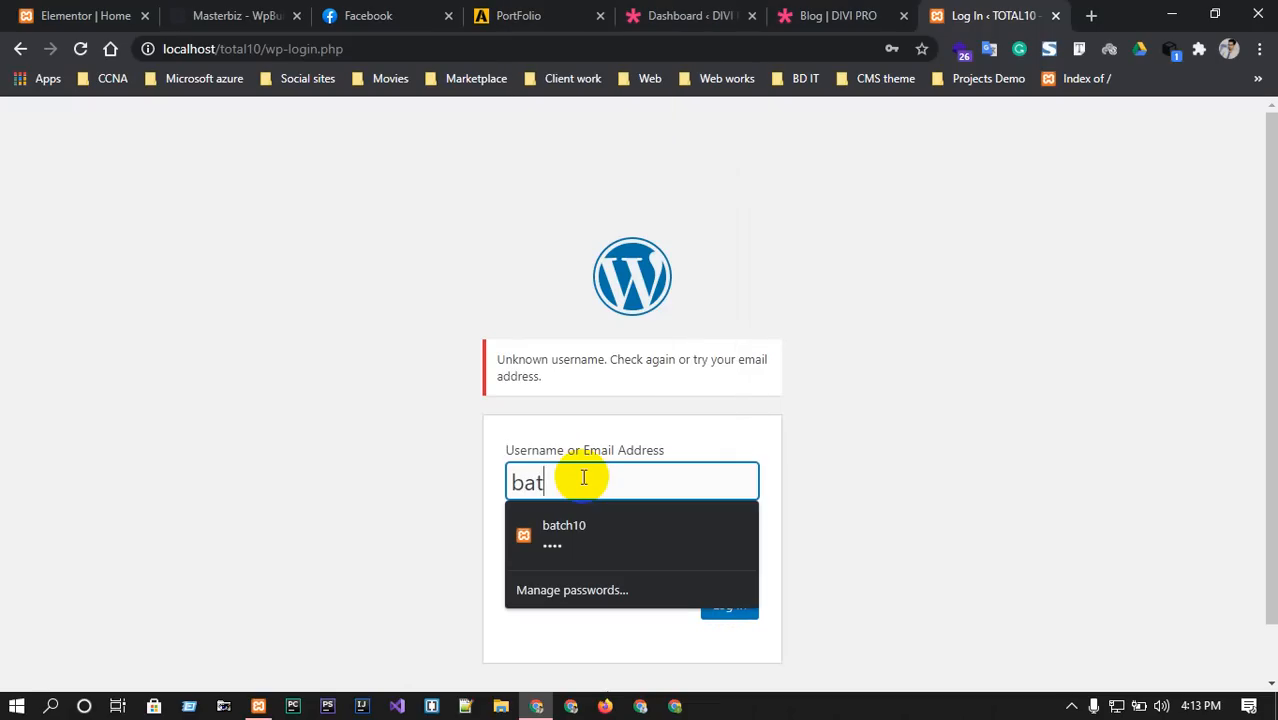
{"action": "left_click", "coordinate": [583, 530]}
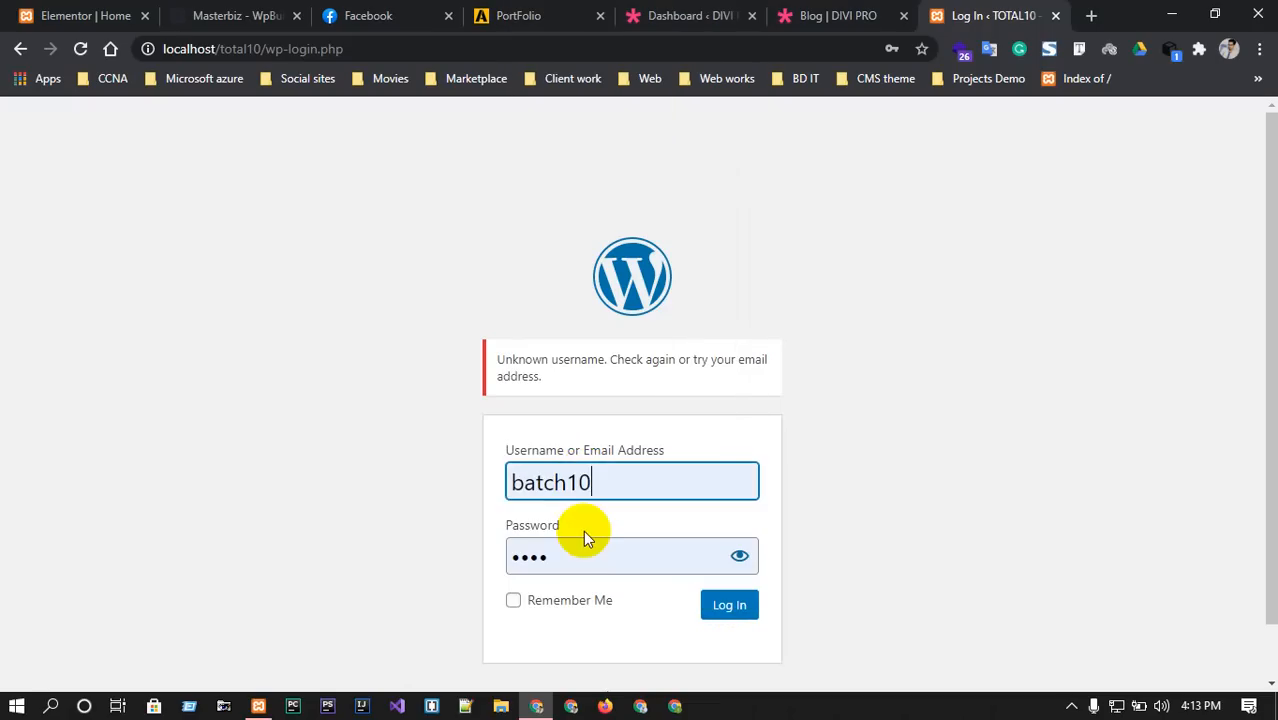
{"action": "left_click", "coordinate": [562, 553]}
{"action": "key", "text": "BackSpace"}
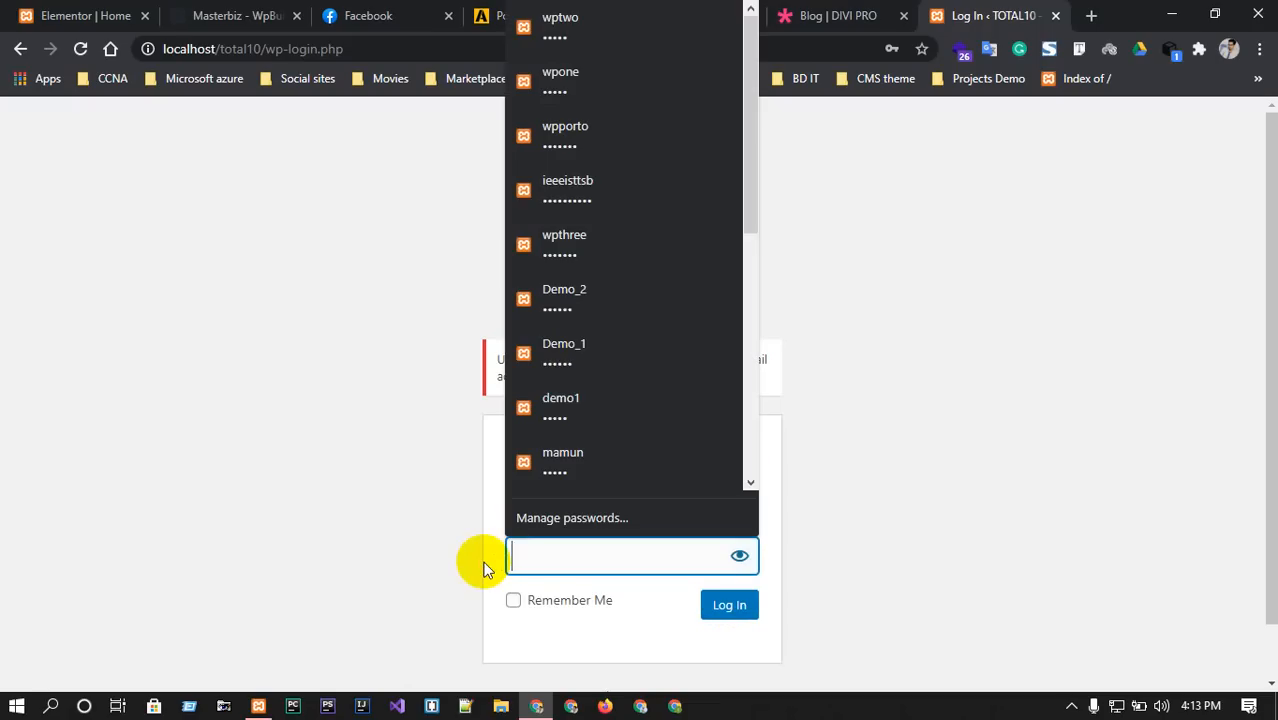
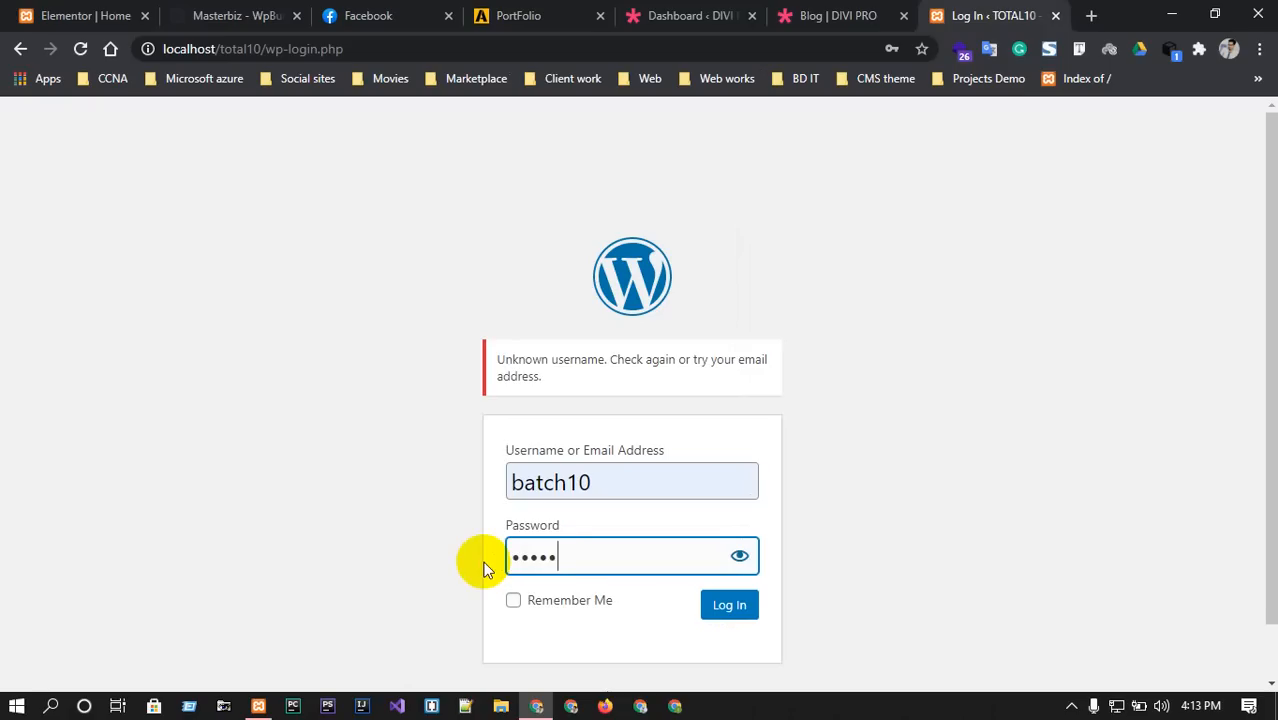
{"action": "left_click", "coordinate": [740, 556]}
{"action": "left_click", "coordinate": [731, 605]}
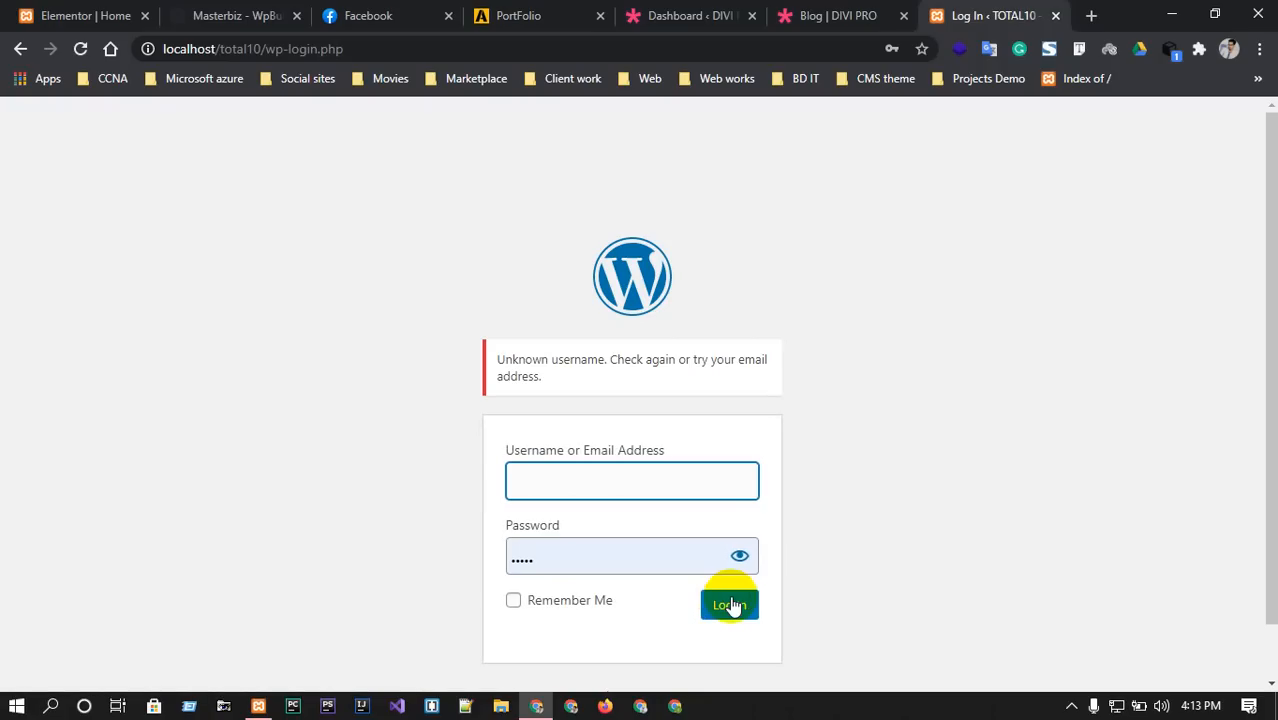
Load localhost/phpmyadmin/ in a new tab, correcting the address to the phpMyAdmin folder.
{"action": "left_click", "coordinate": [1090, 15]}
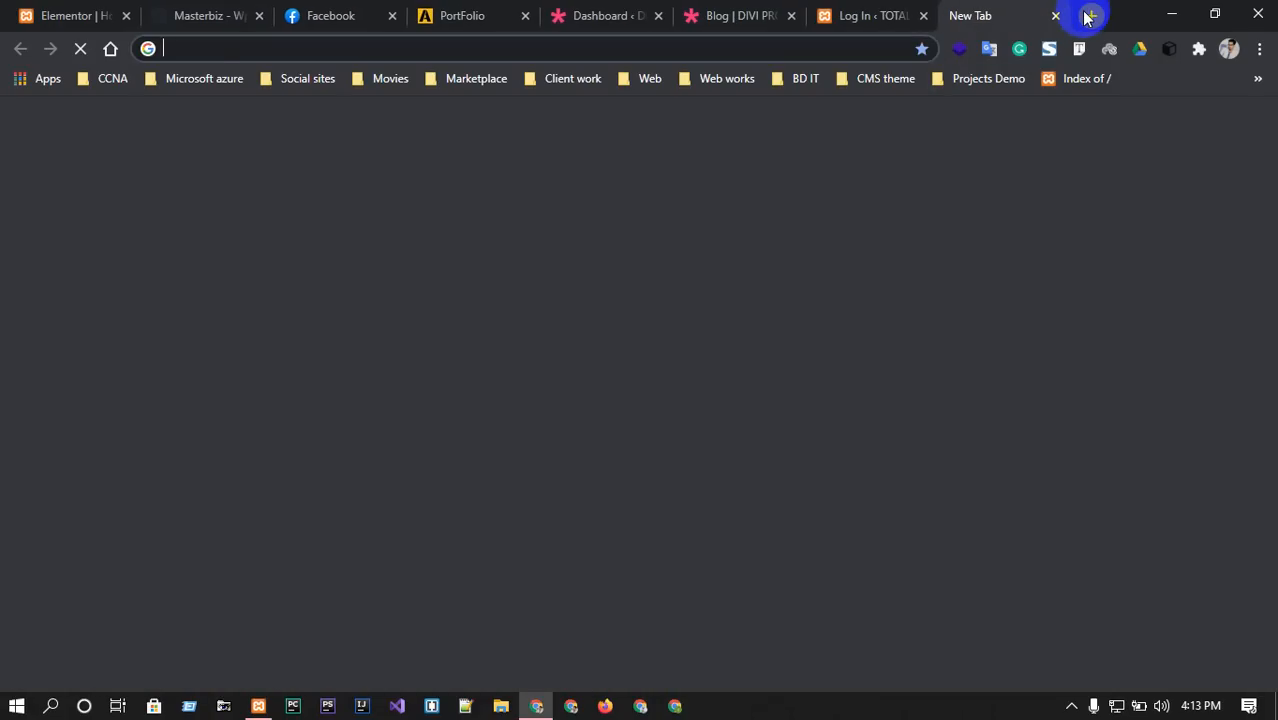
{"action": "type", "text": "loca"}
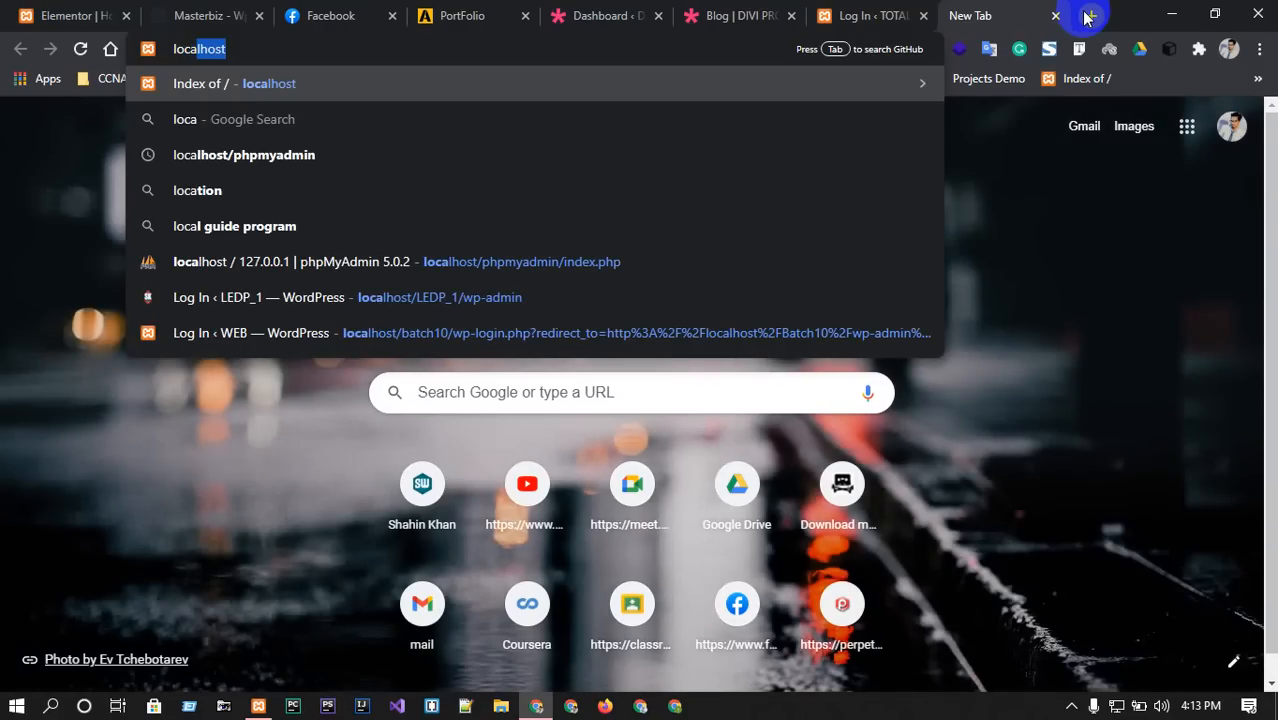
{"action": "type", "text": "lhost"}
{"action": "key", "text": "Down"}
{"action": "key", "text": "Down"}
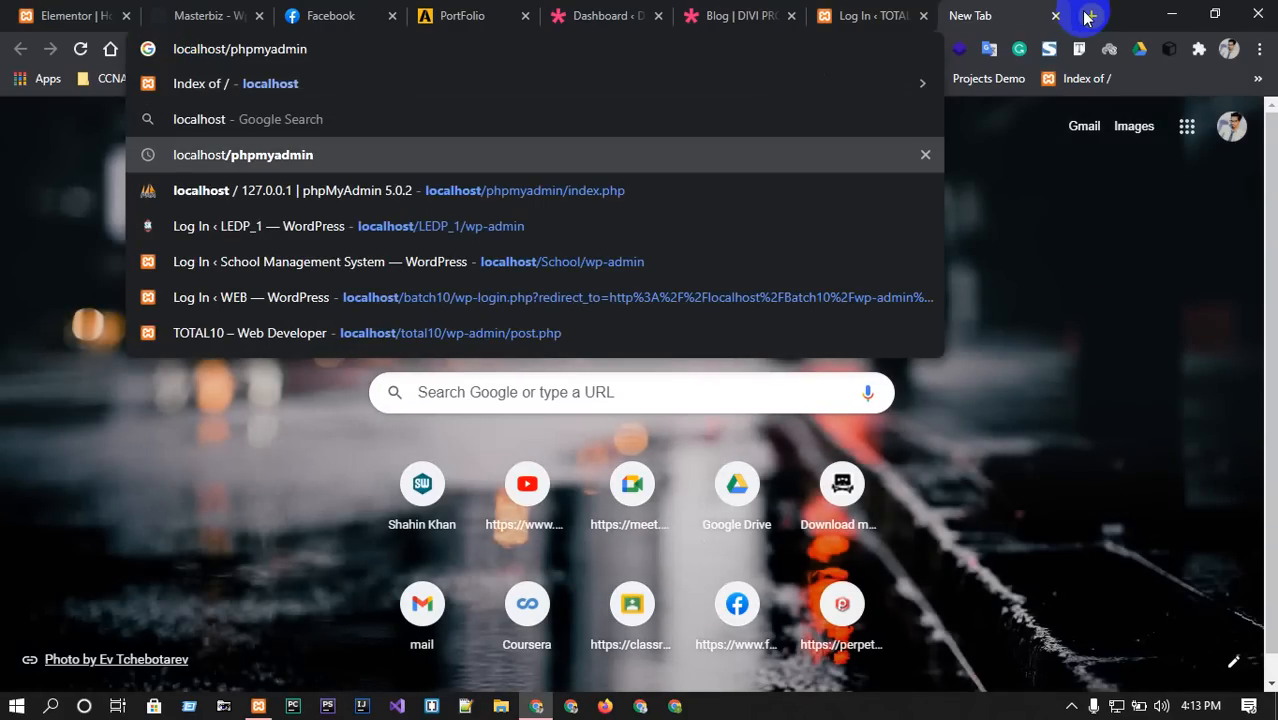
{"action": "key", "text": "Return"}
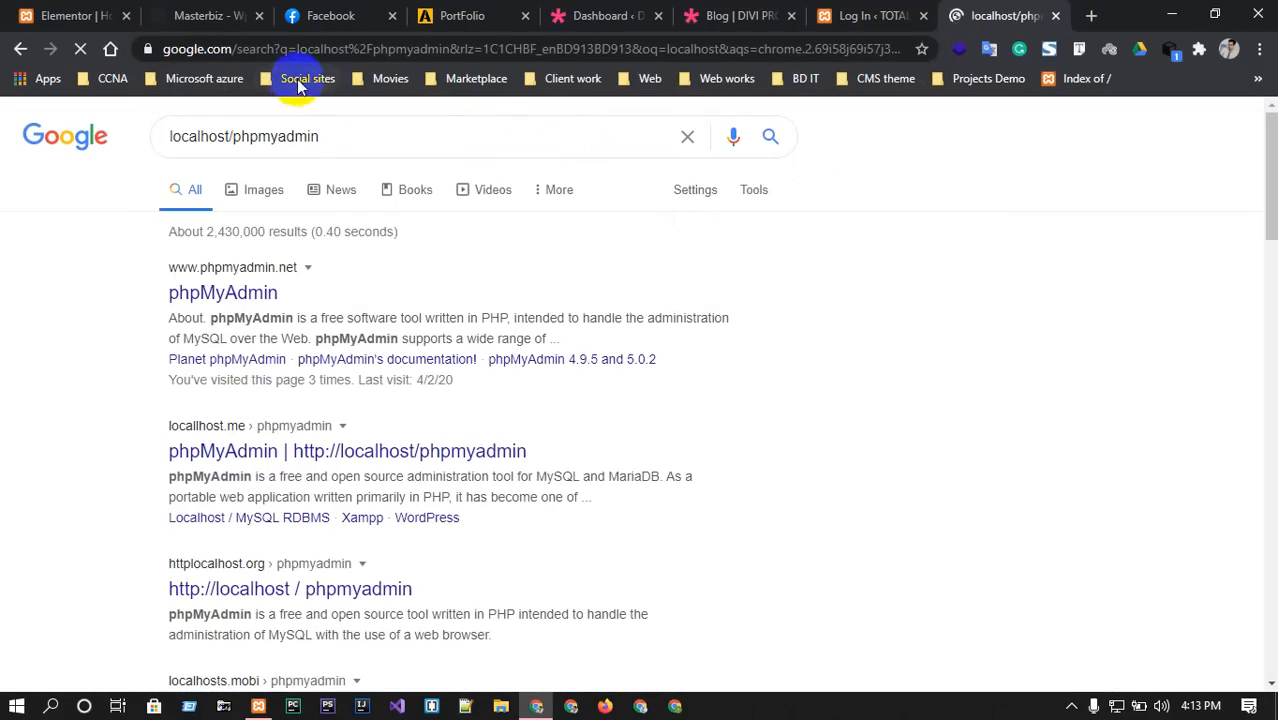
{"action": "left_click", "coordinate": [357, 52]}
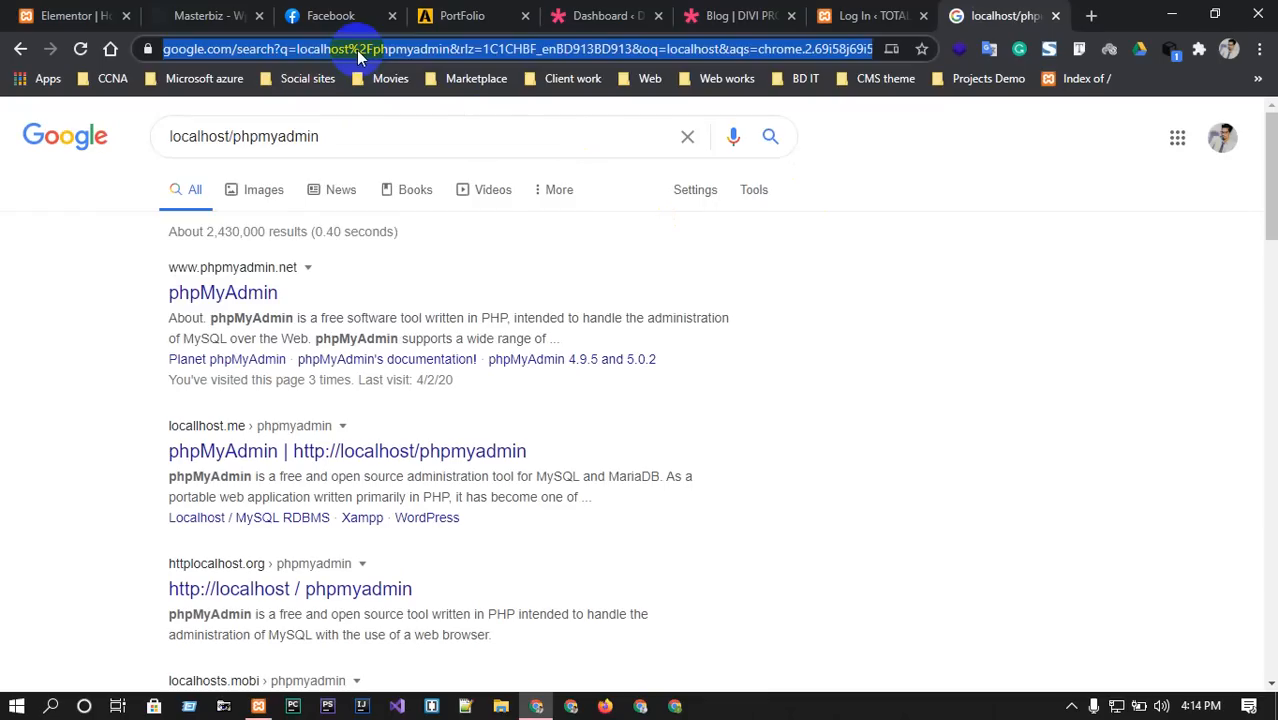
{"action": "type", "text": "lo"}
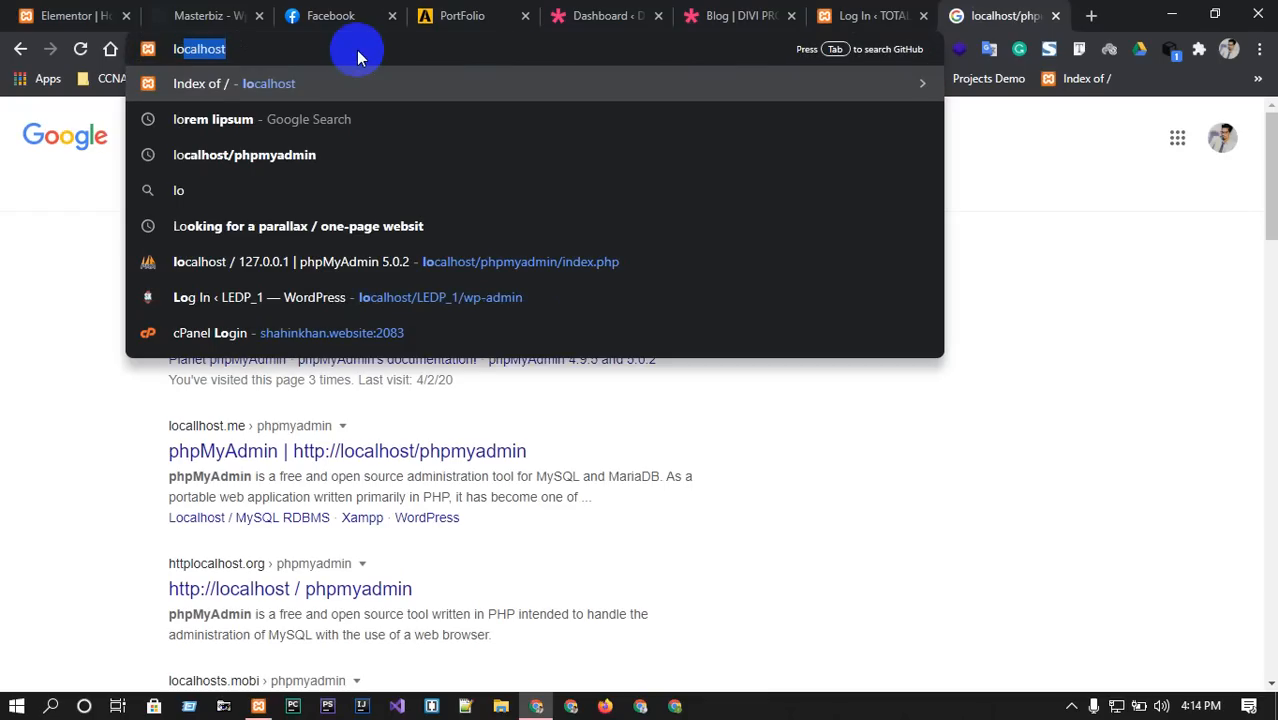
{"action": "key", "text": "Right"}
{"action": "type", "text": "/php"}
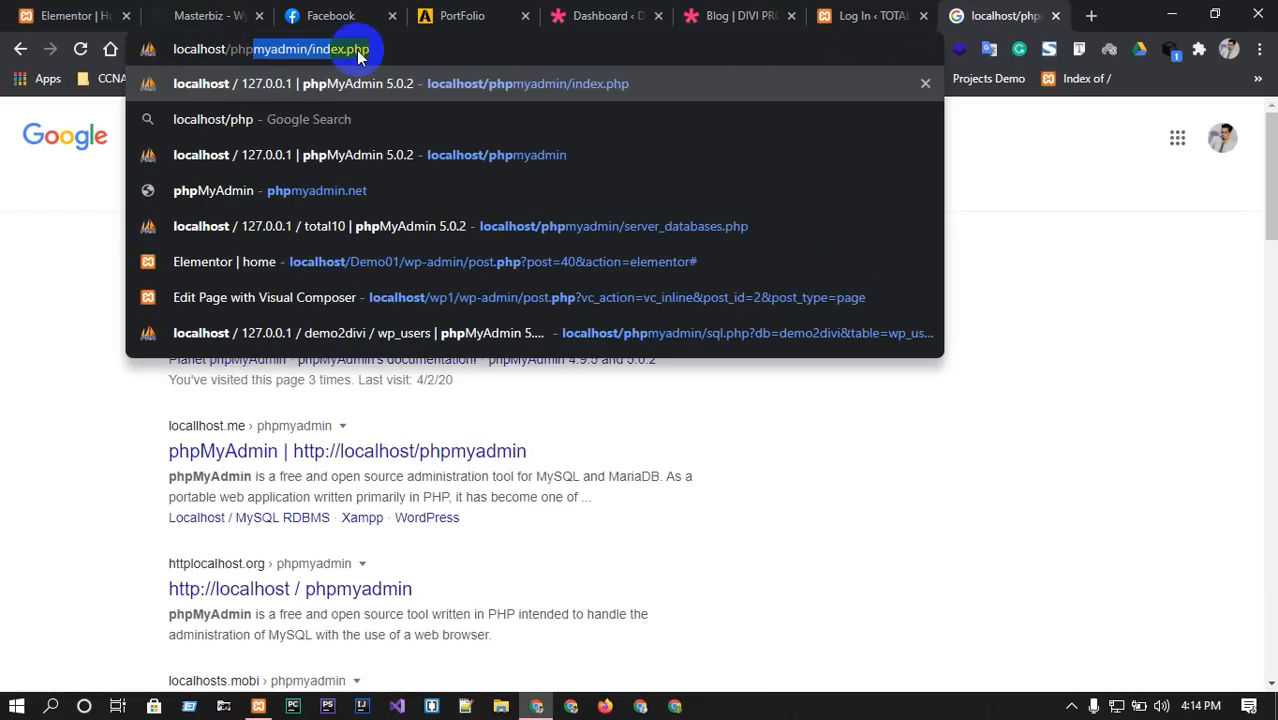
{"action": "key", "text": "Right"}
{"action": "key", "text": "BackSpace"}
{"action": "key", "text": "BackSpace"}
{"action": "key", "text": "BackSpace"}
{"action": "key", "text": "BackSpace"}
{"action": "key", "text": "BackSpace"}
{"action": "key", "text": "BackSpace"}
{"action": "key", "text": "BackSpace"}
{"action": "key", "text": "BackSpace"}
{"action": "key", "text": "BackSpace"}
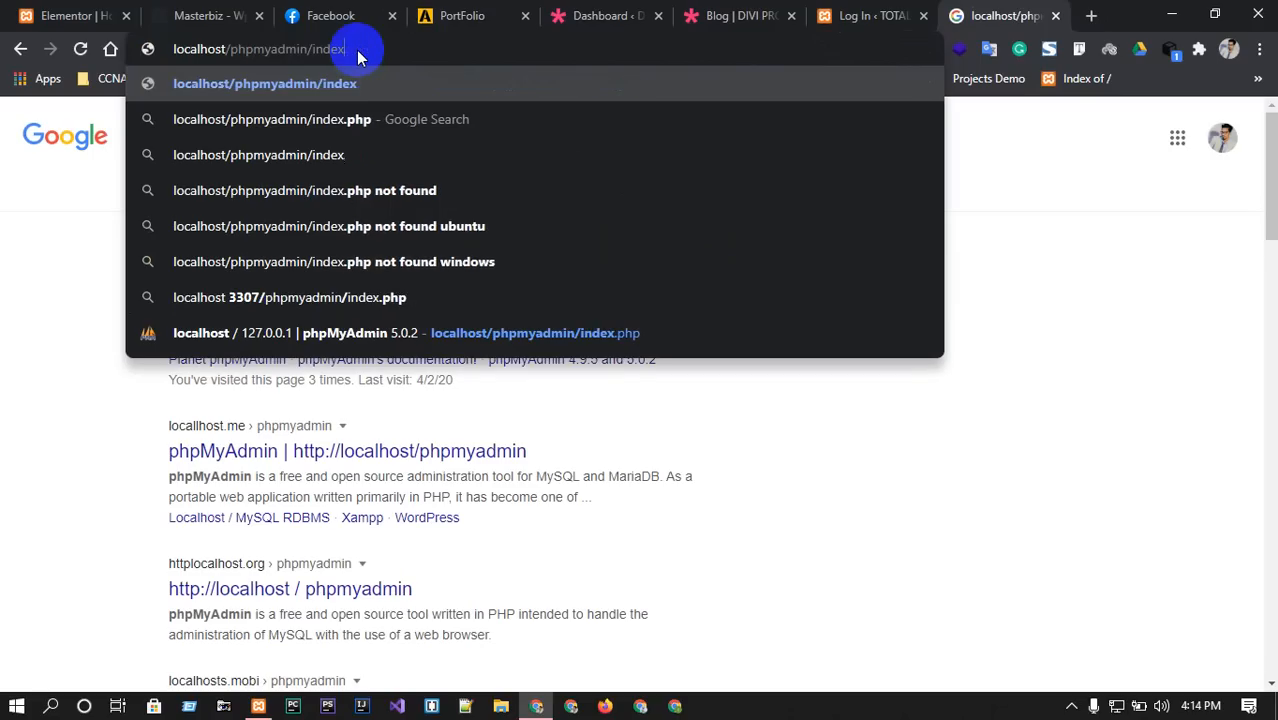
{"action": "key", "text": "Return"}
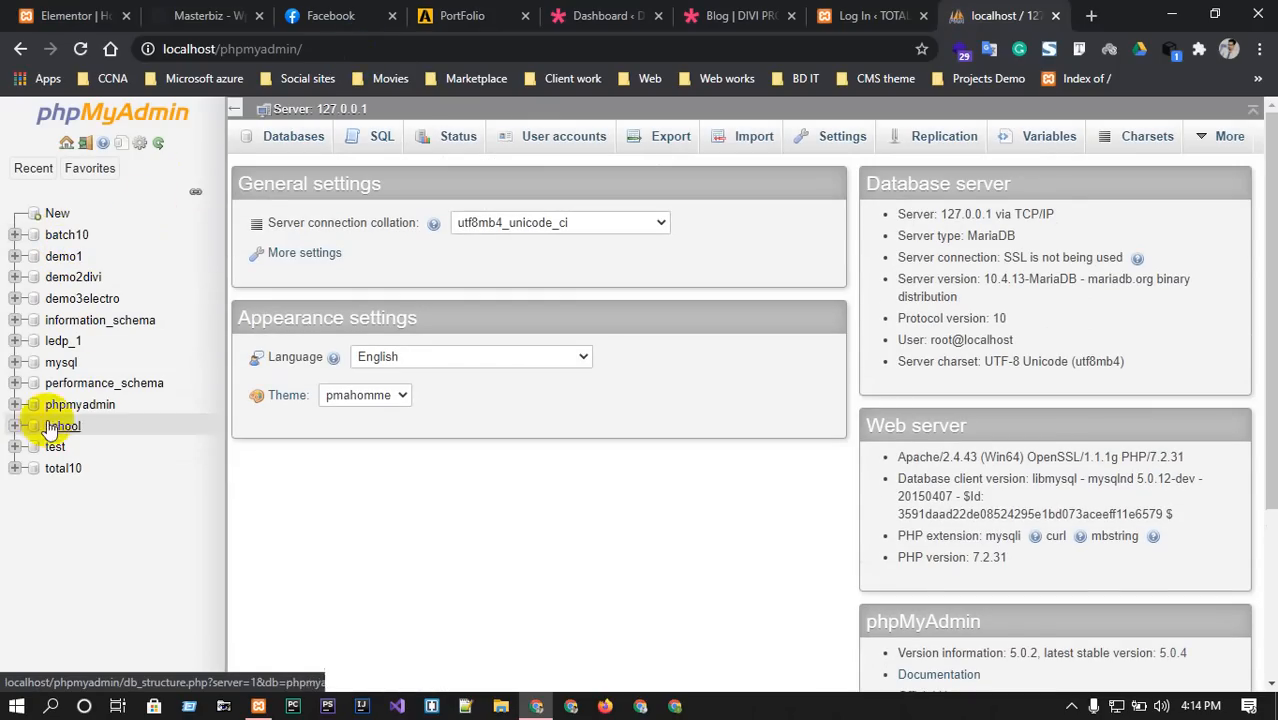
Open the single user row in total10's wp_users table, then return to the login tab.
{"action": "left_click", "coordinate": [50, 470]}
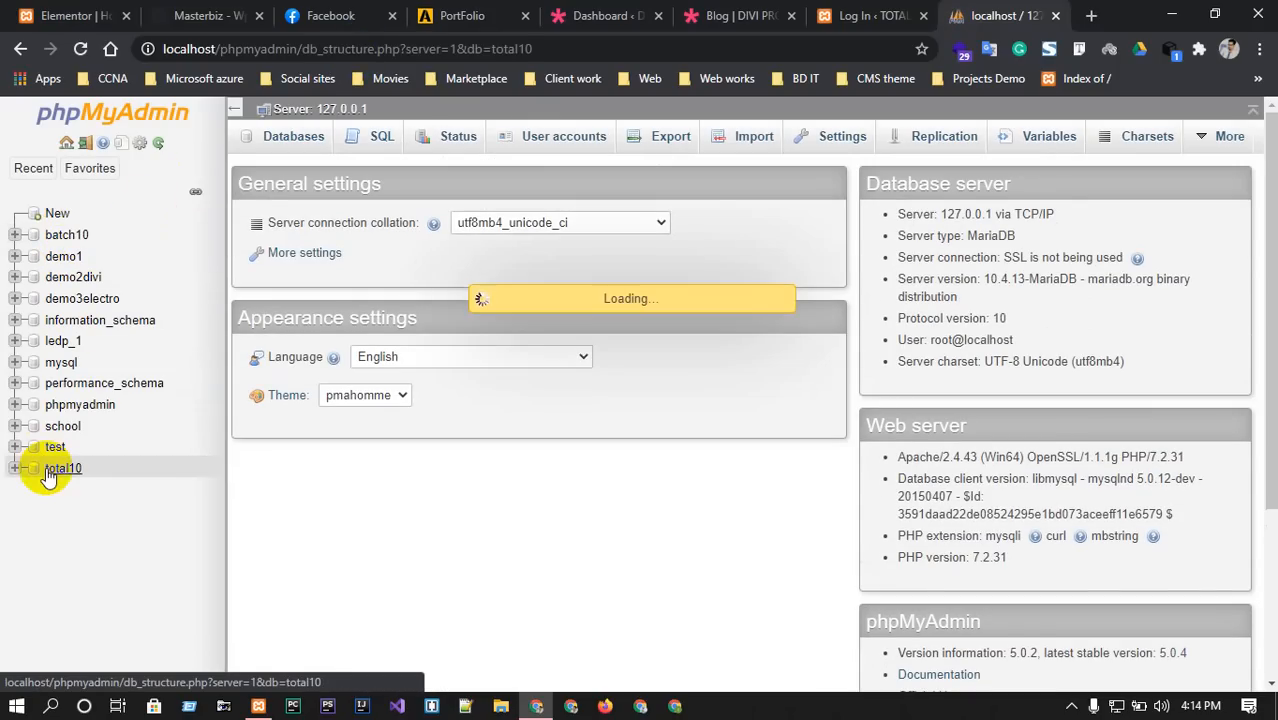
{"action": "scroll", "coordinate": [298, 370], "scroll_direction": "down", "scroll_amount": 3}
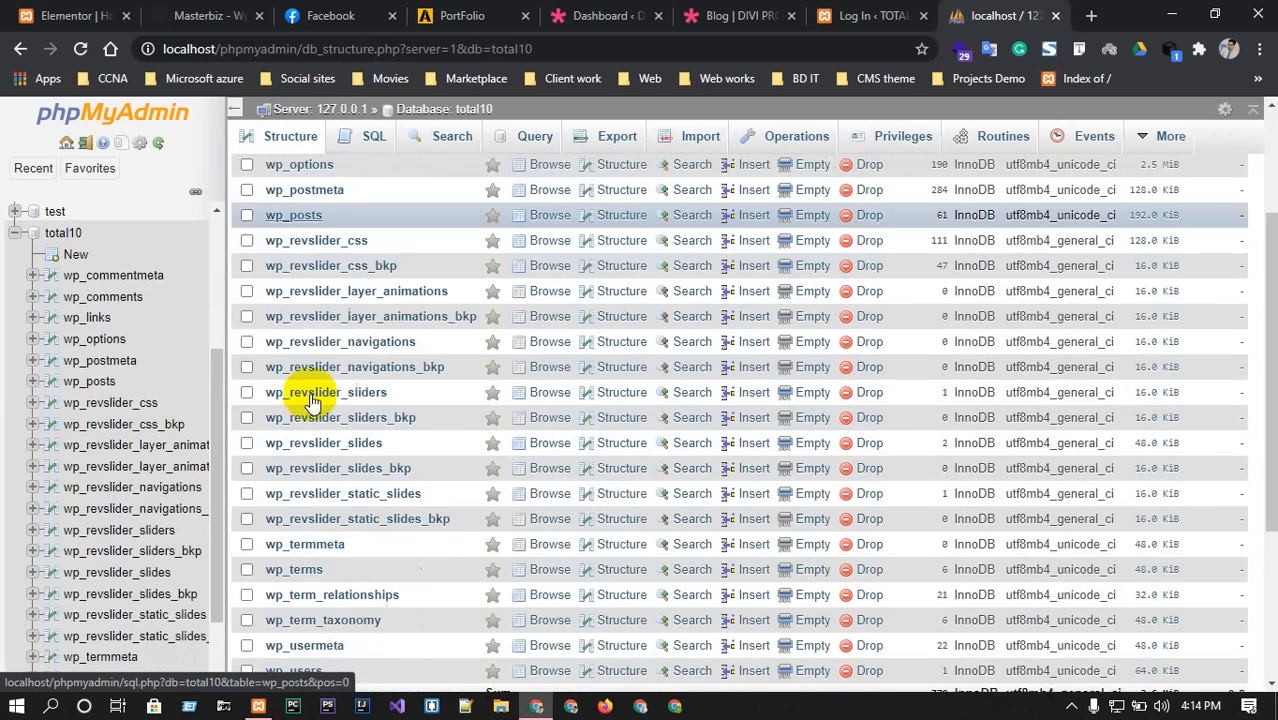
{"action": "scroll", "coordinate": [281, 597], "scroll_direction": "down", "scroll_amount": 2}
{"action": "left_click", "coordinate": [288, 576]}
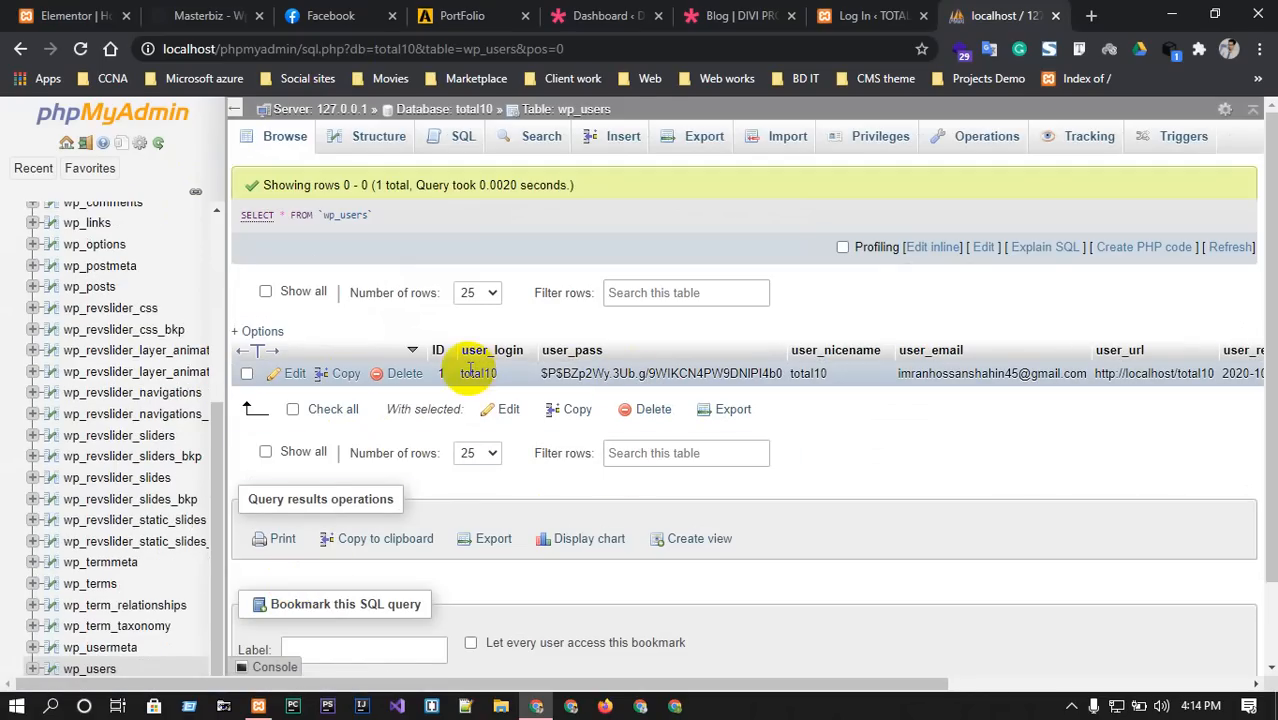
{"action": "left_click", "coordinate": [290, 373]}
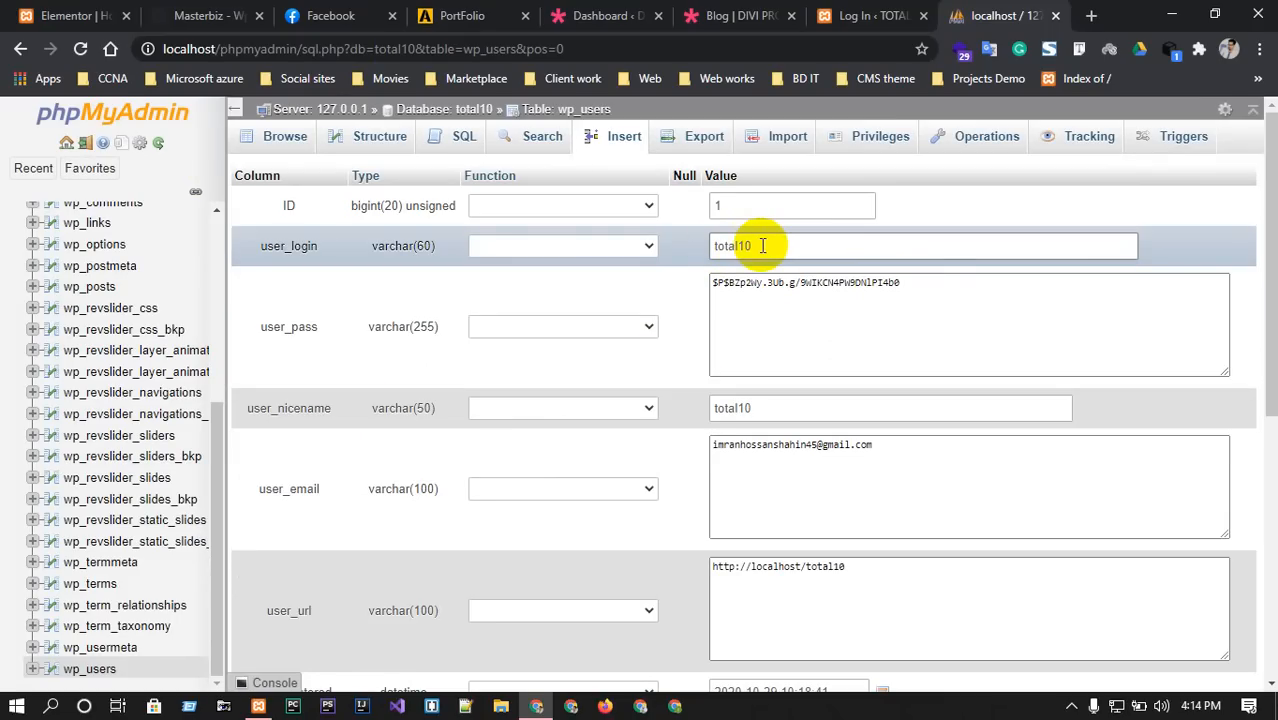
{"action": "left_click", "coordinate": [878, 13]}
Log in to the TOTAL10 dashboard with the saved username and pasted password.
{"action": "type", "text": "total10"}
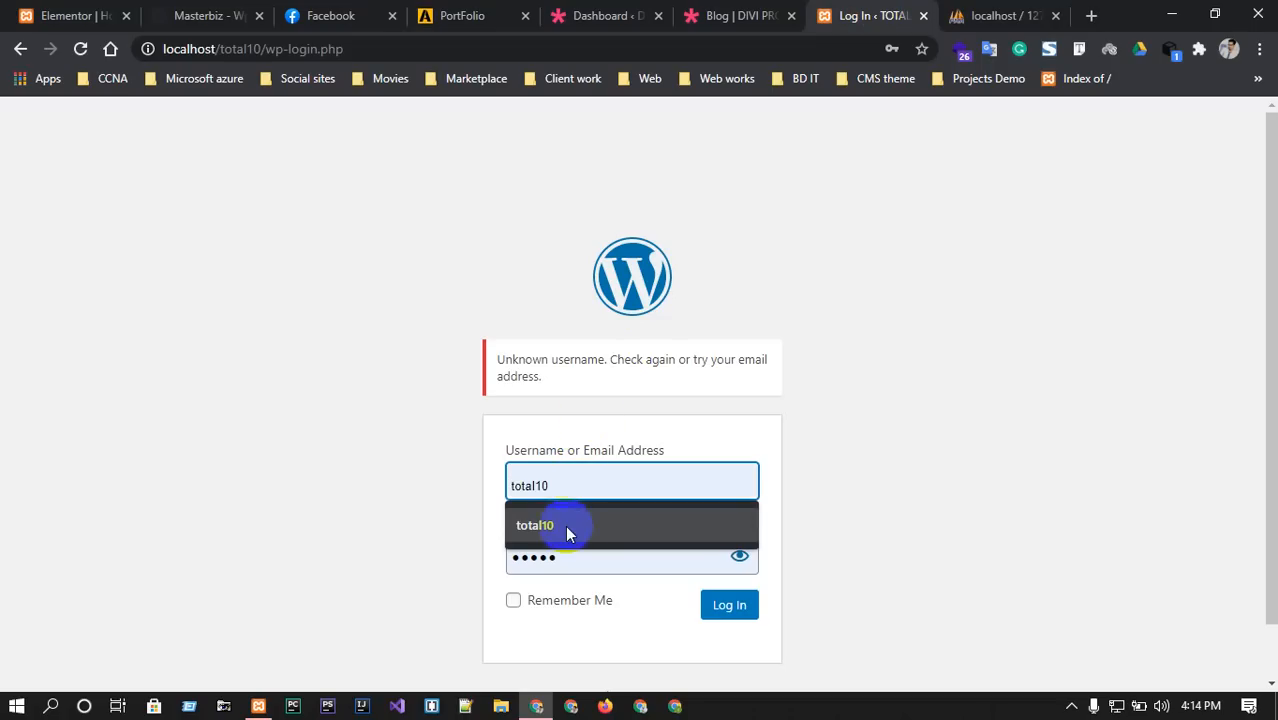
{"action": "left_click", "coordinate": [565, 525]}
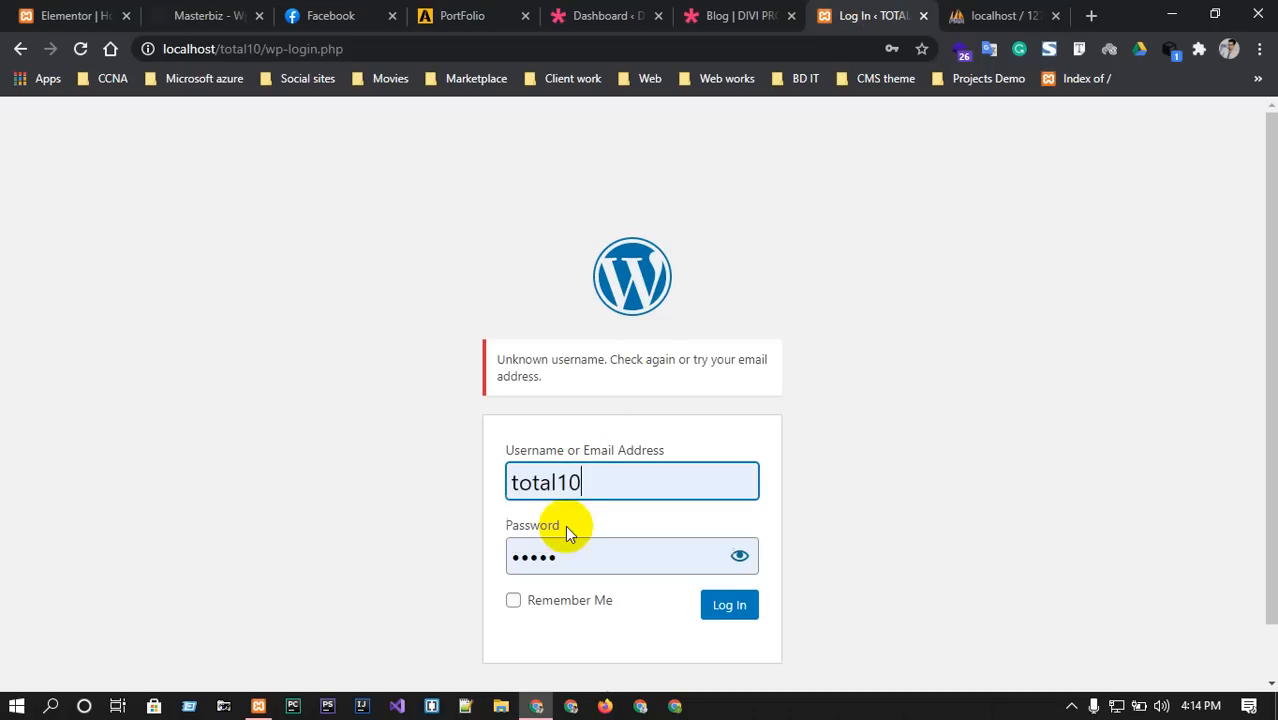
{"action": "left_click_drag", "start_coordinate": [599, 486], "coordinate": [505, 483]}
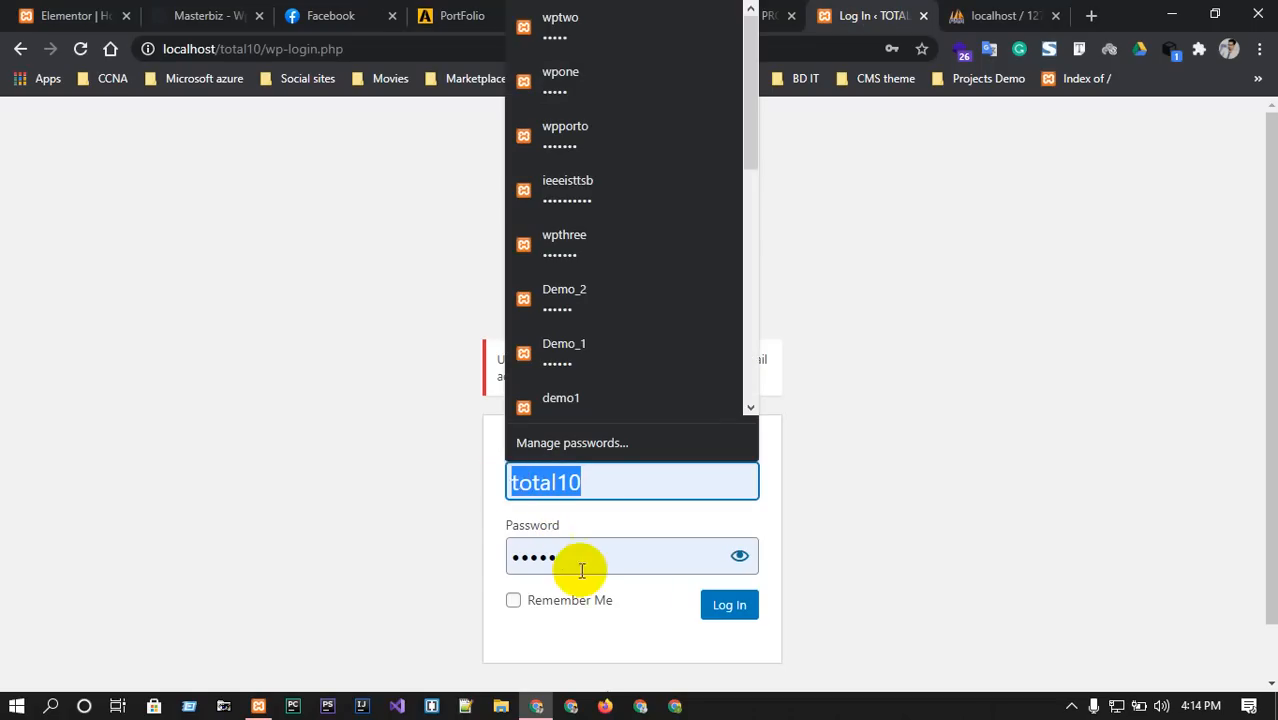
{"action": "left_click_drag", "start_coordinate": [579, 560], "coordinate": [498, 556]}
{"action": "key", "text": "ctrl+v"}
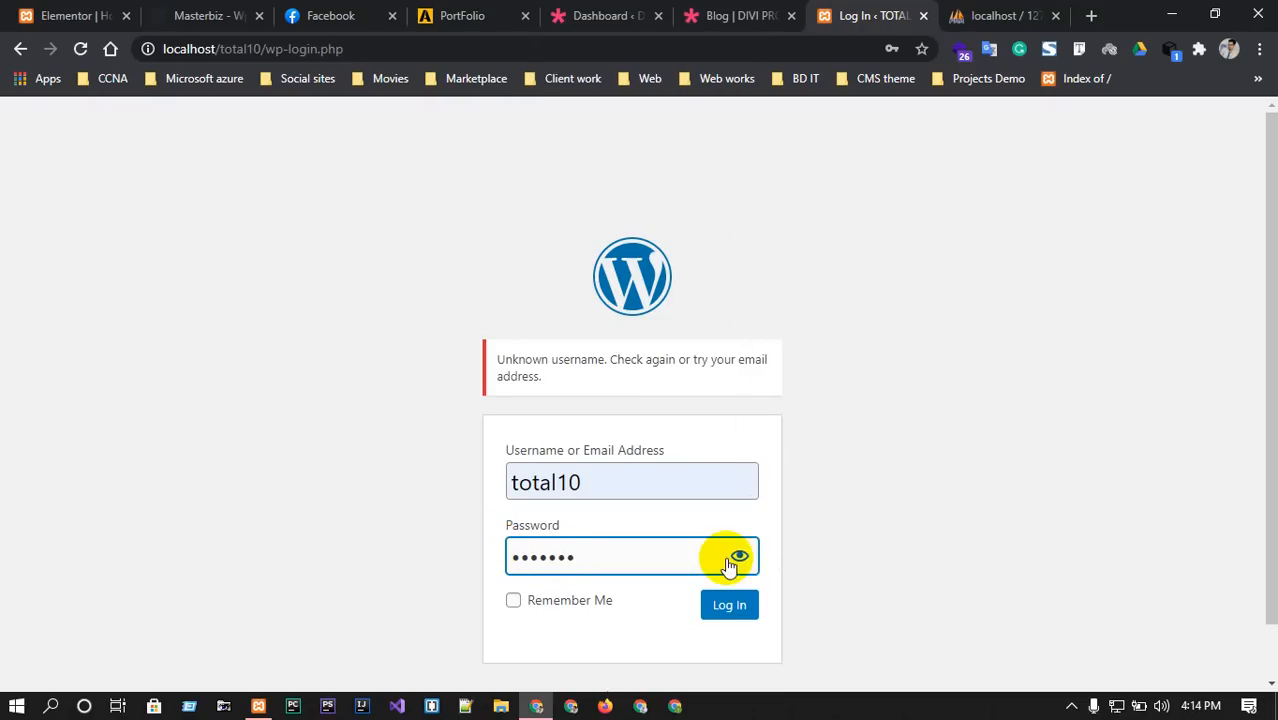
{"action": "left_click", "coordinate": [738, 557]}
{"action": "left_click", "coordinate": [736, 605]}
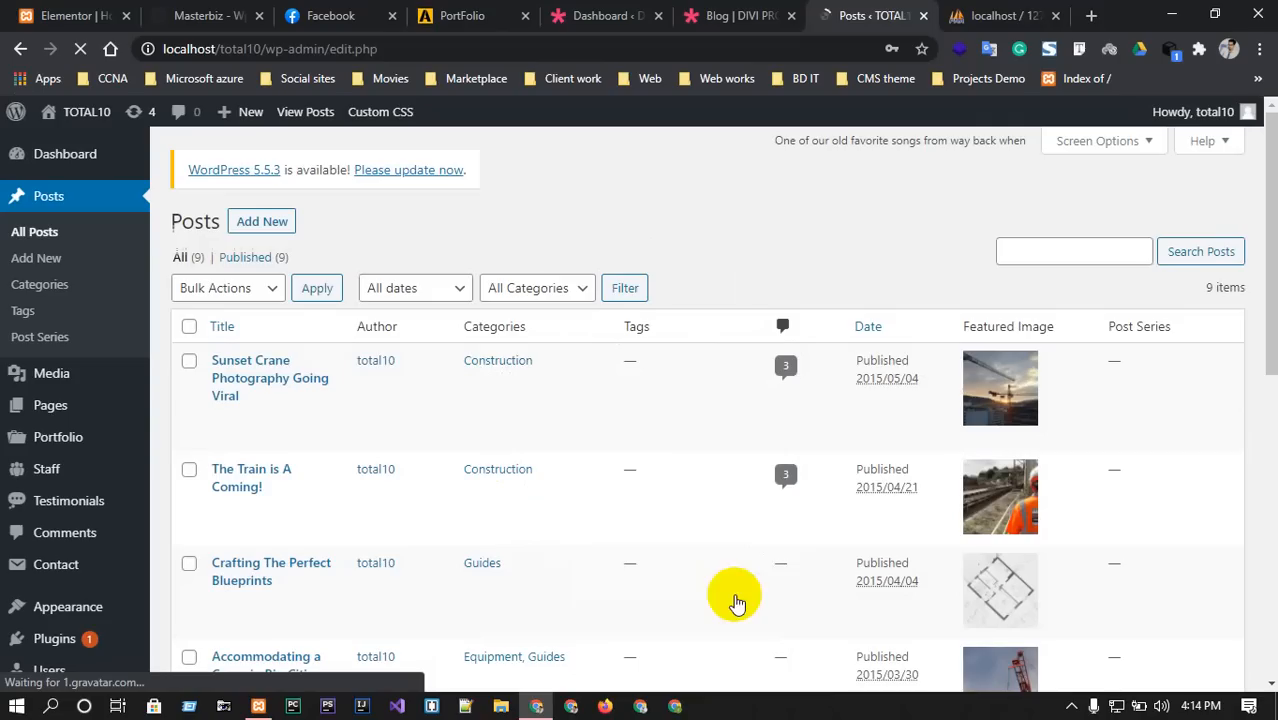
Close the phpMyAdmin tab and open the live site in a new tab.
{"action": "left_click", "coordinate": [1055, 15]}
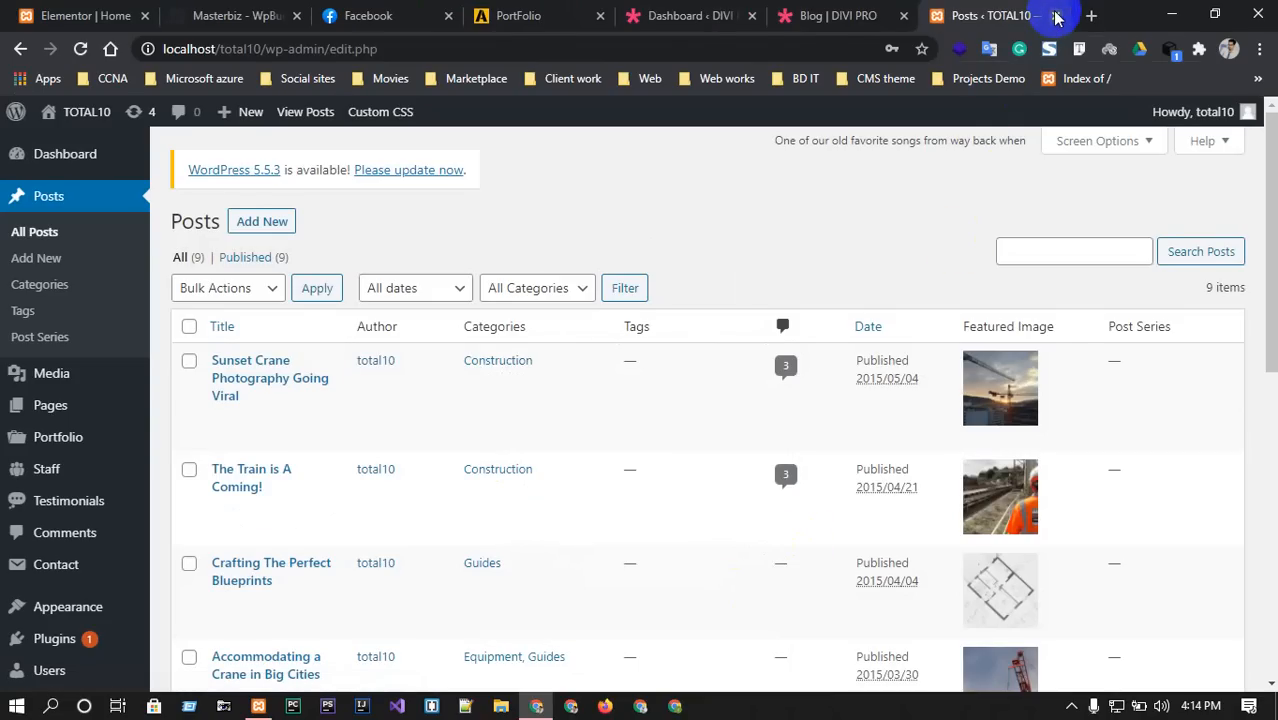
{"action": "mouse_move", "coordinate": [85, 105]}
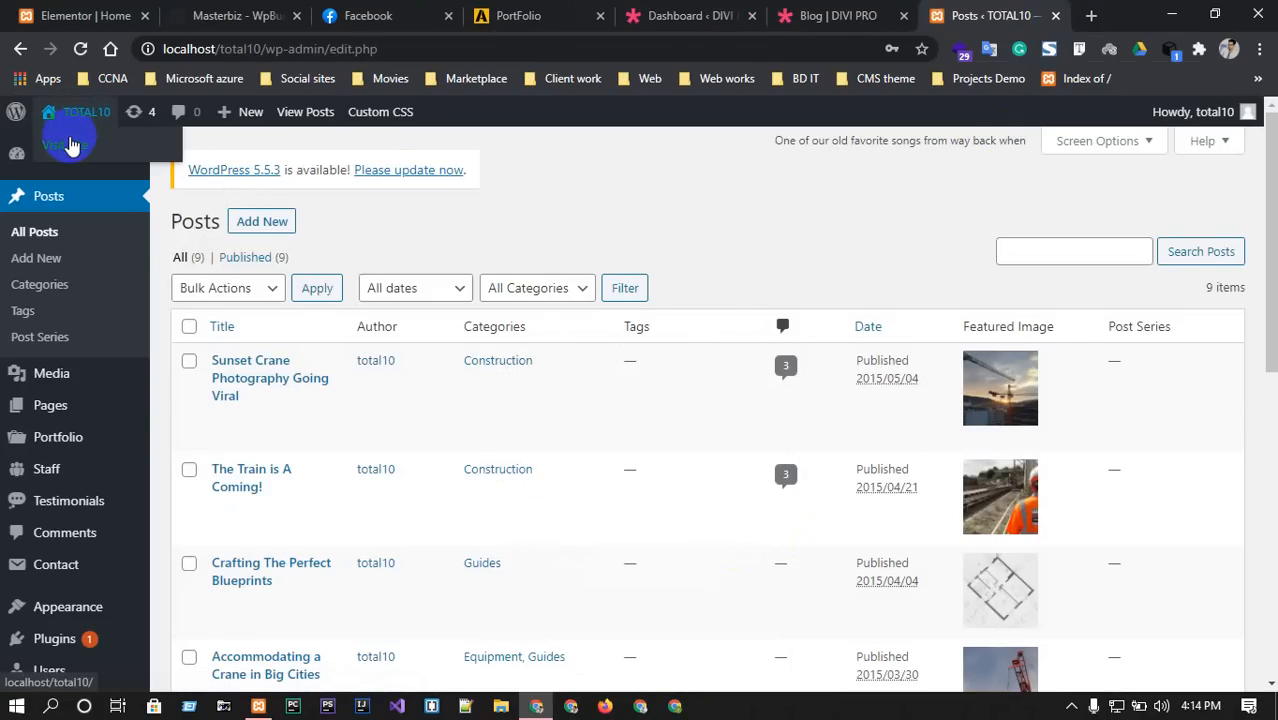
{"action": "left_click", "coordinate": [68, 148], "text": "ctrl"}
{"action": "left_click", "coordinate": [965, 14]}
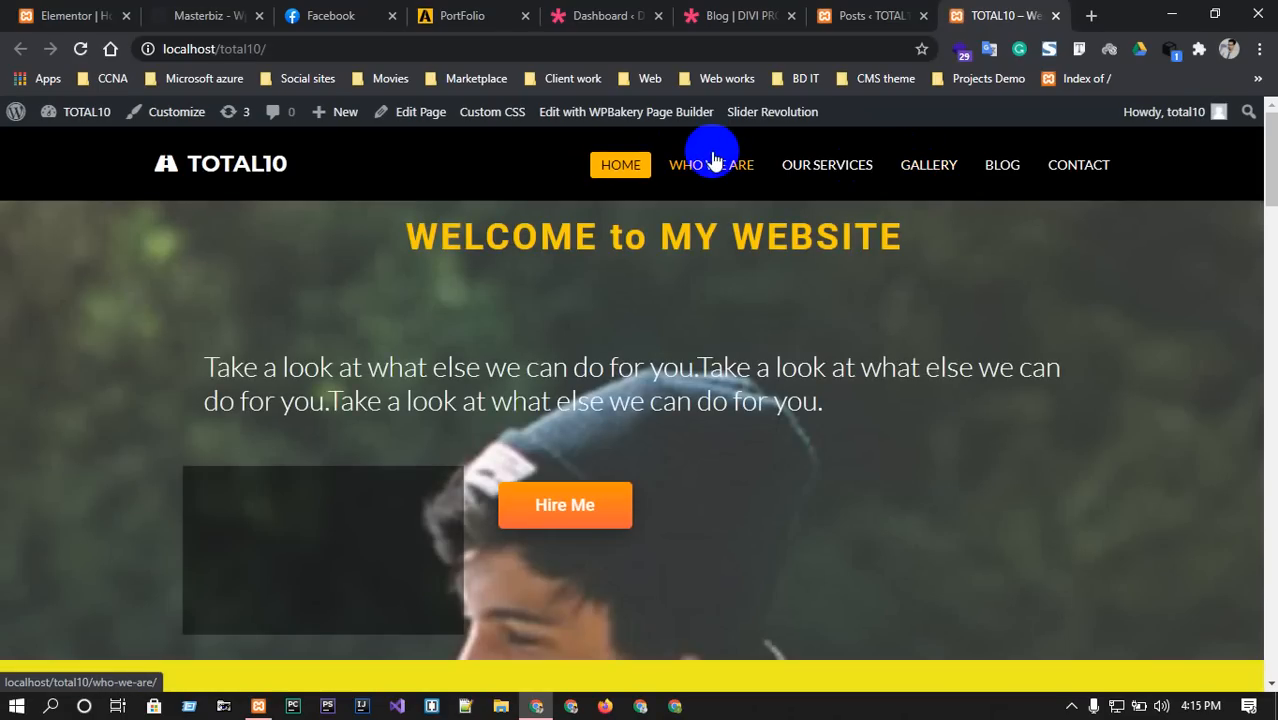
Open the WHO WE ARE page from the site navigation and look over it.
{"action": "left_click", "coordinate": [731, 165]}
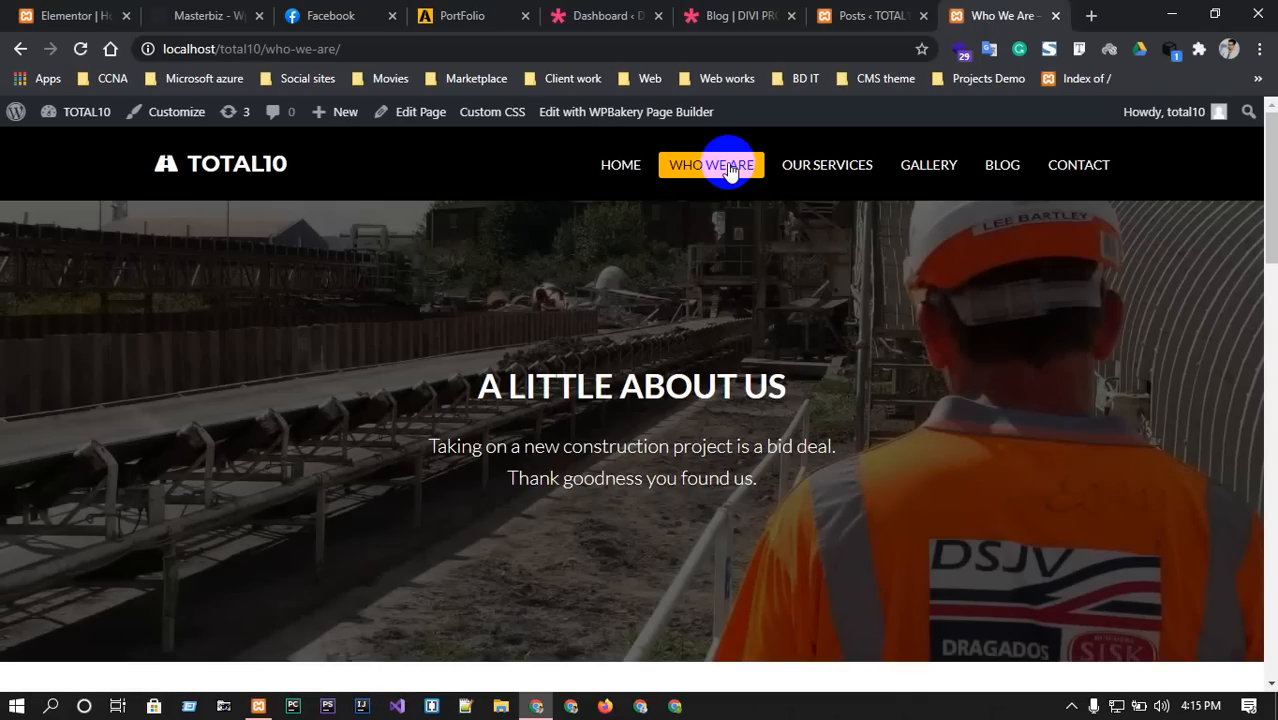
{"action": "scroll", "coordinate": [850, 368], "scroll_direction": "down", "scroll_amount": 5}
{"action": "scroll", "coordinate": [855, 381], "scroll_direction": "up", "scroll_amount": 5}
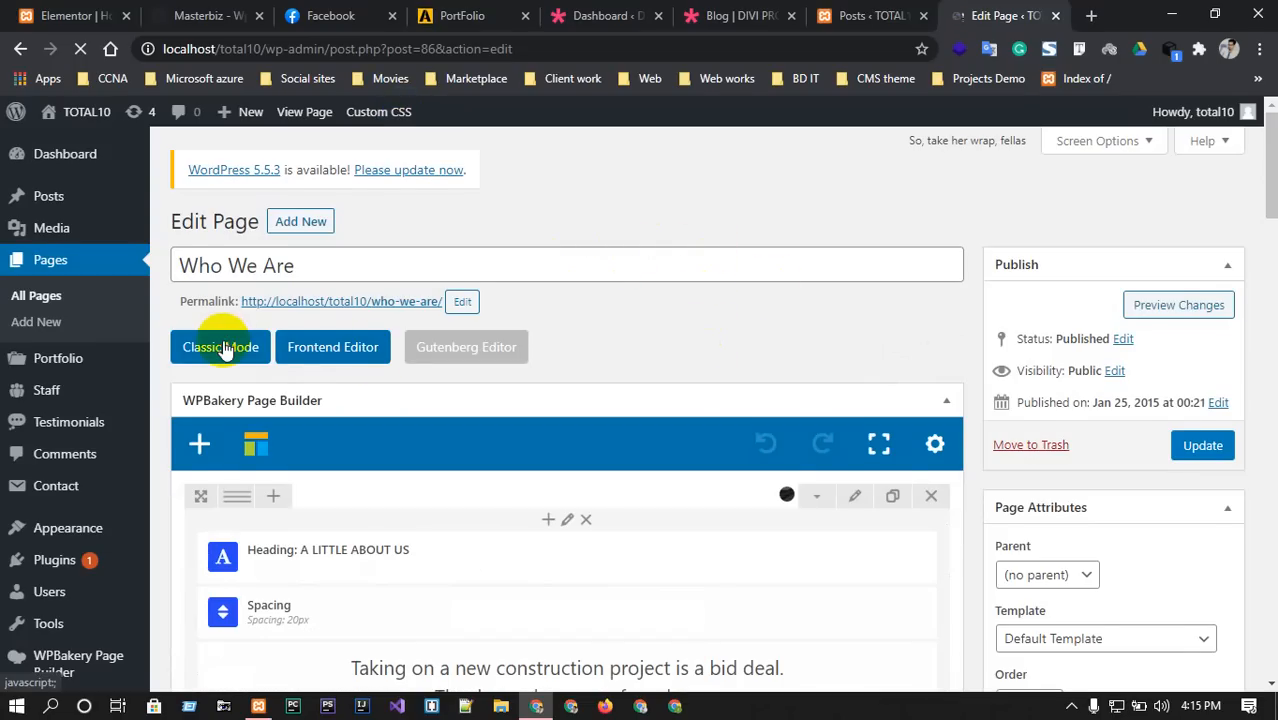
In Classic Mode, delete all Who We Are content and update the page.
{"action": "left_click", "coordinate": [222, 350]}
{"action": "key", "text": "ctrl+a"}
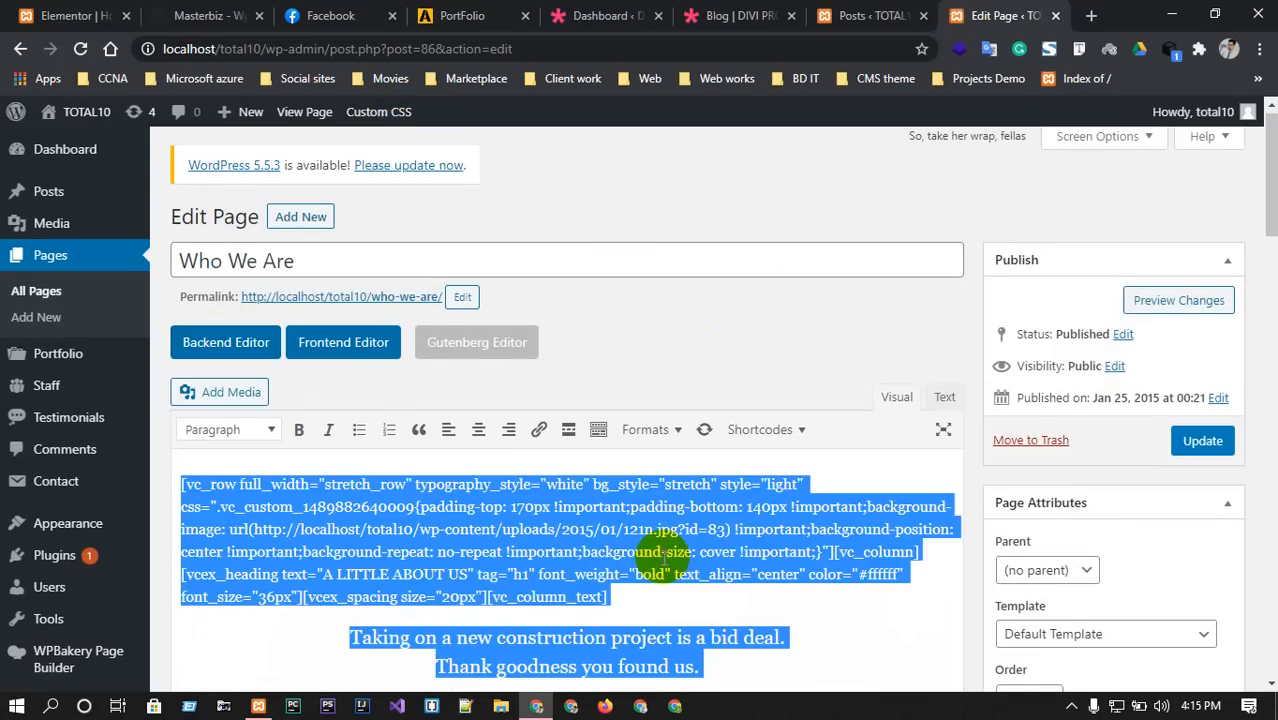
{"action": "key", "text": "Delete"}
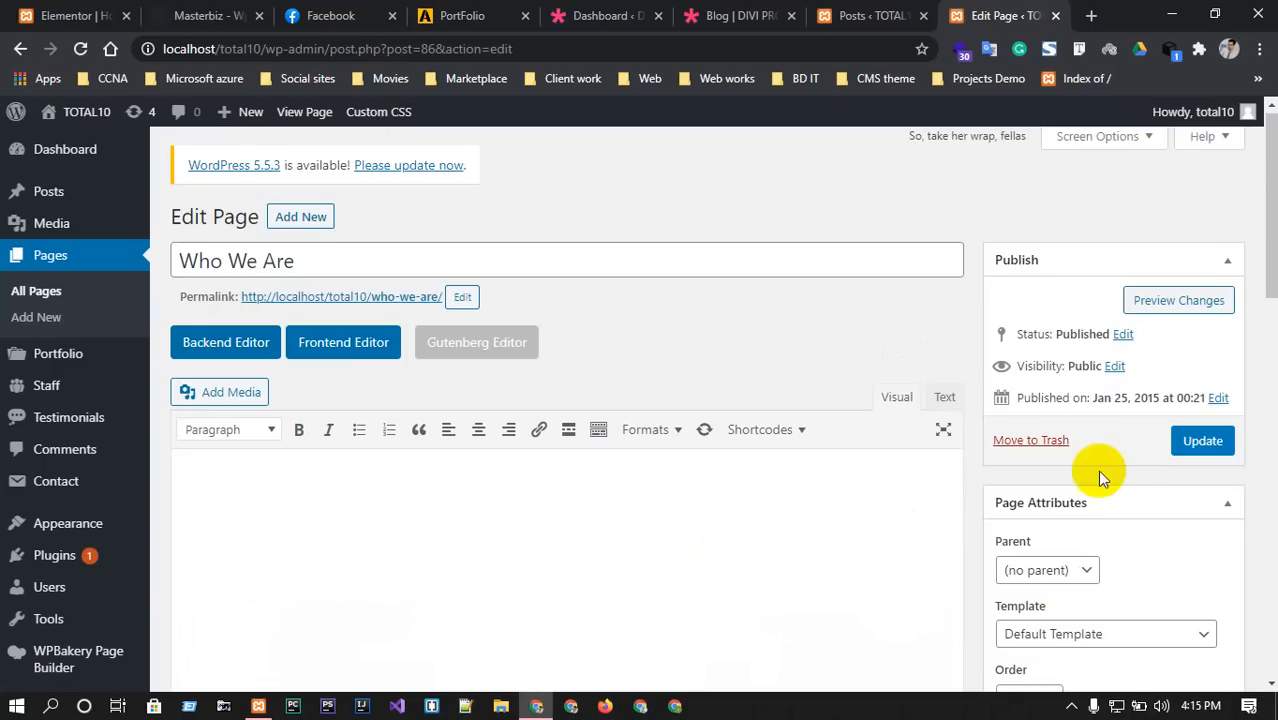
{"action": "left_click", "coordinate": [1206, 444]}
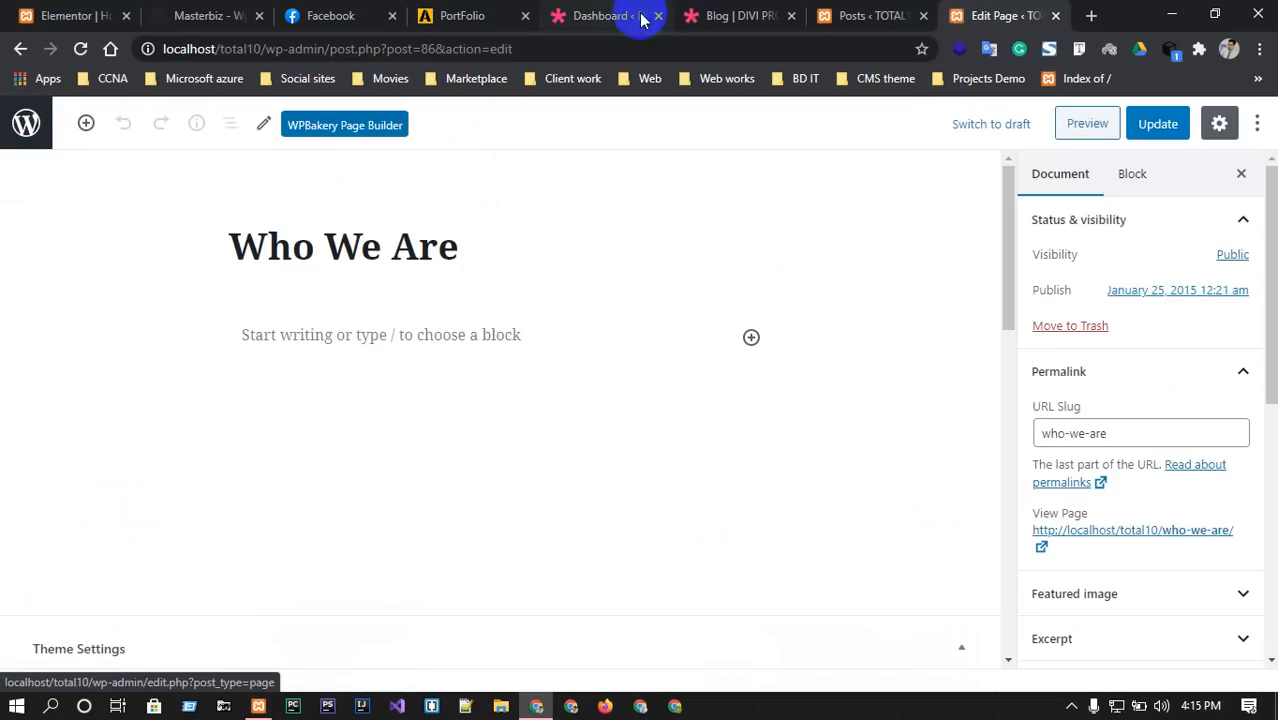
Close the editor, open the live site in a new tab, and view the empty Who We Are page.
{"action": "left_click", "coordinate": [1055, 15]}
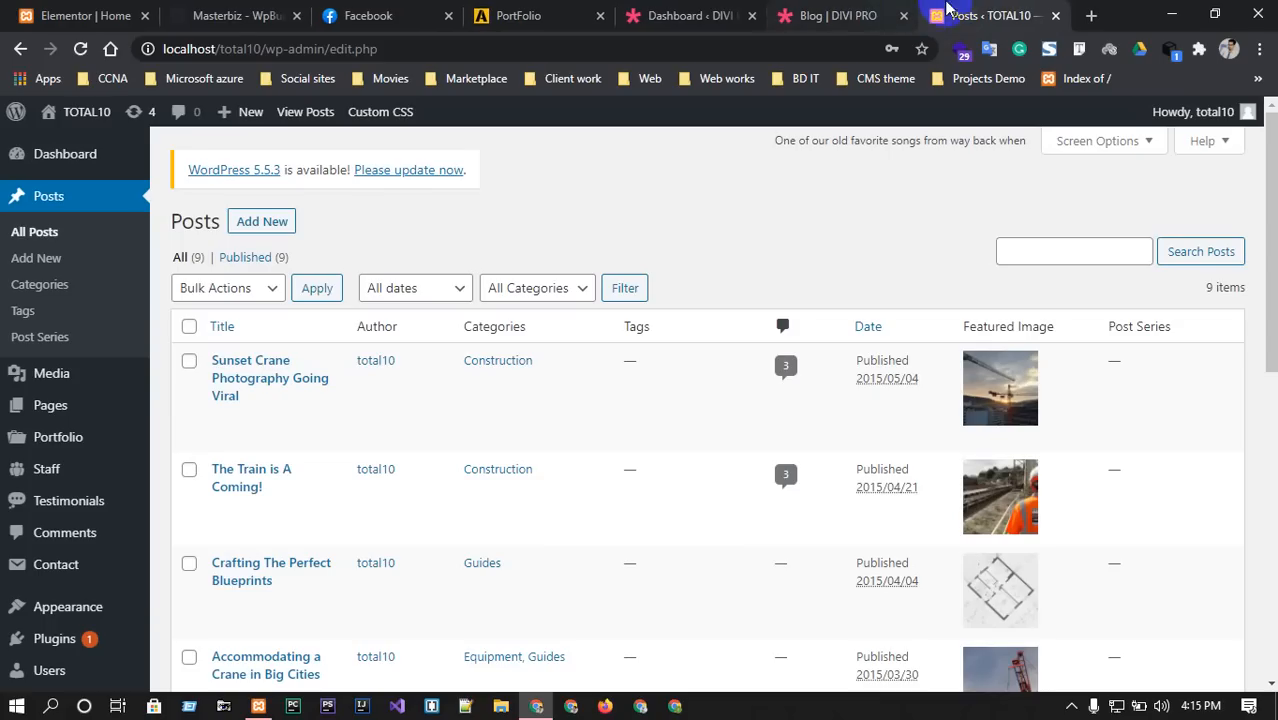
{"action": "mouse_move", "coordinate": [100, 111]}
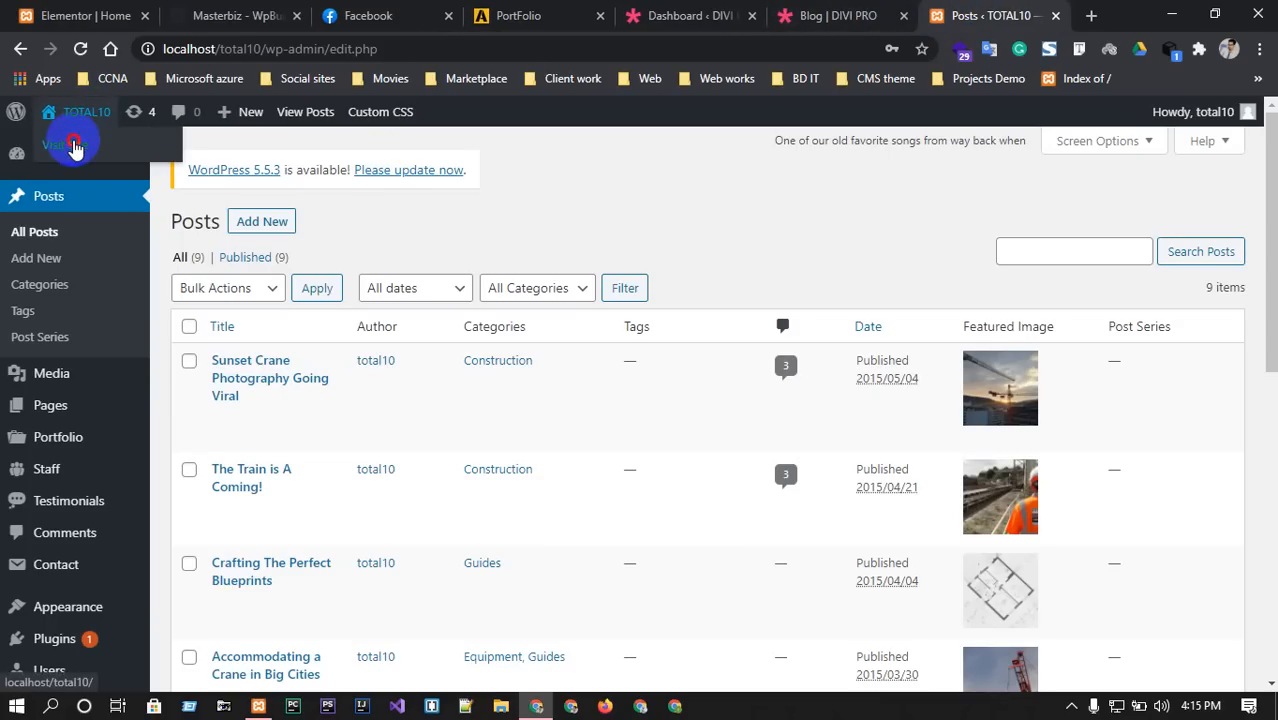
{"action": "middle_click", "coordinate": [74, 146]}
{"action": "left_click", "coordinate": [975, 12]}
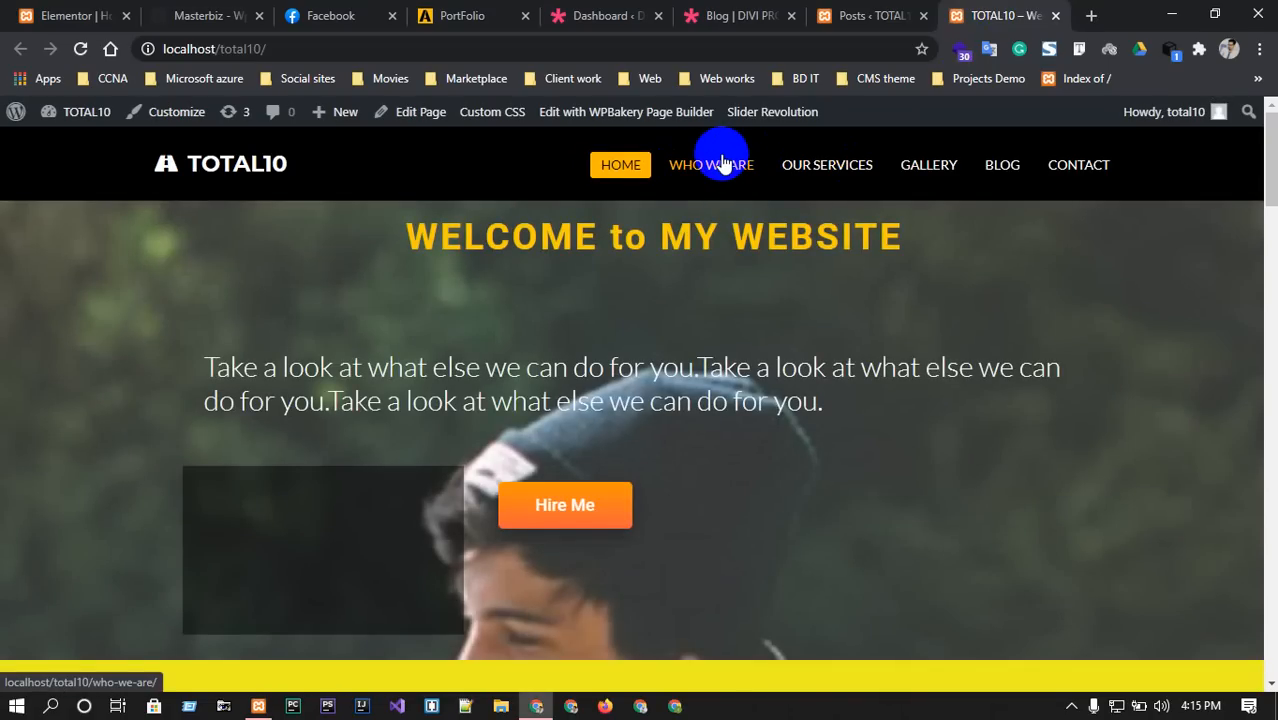
{"action": "left_click", "coordinate": [722, 165]}
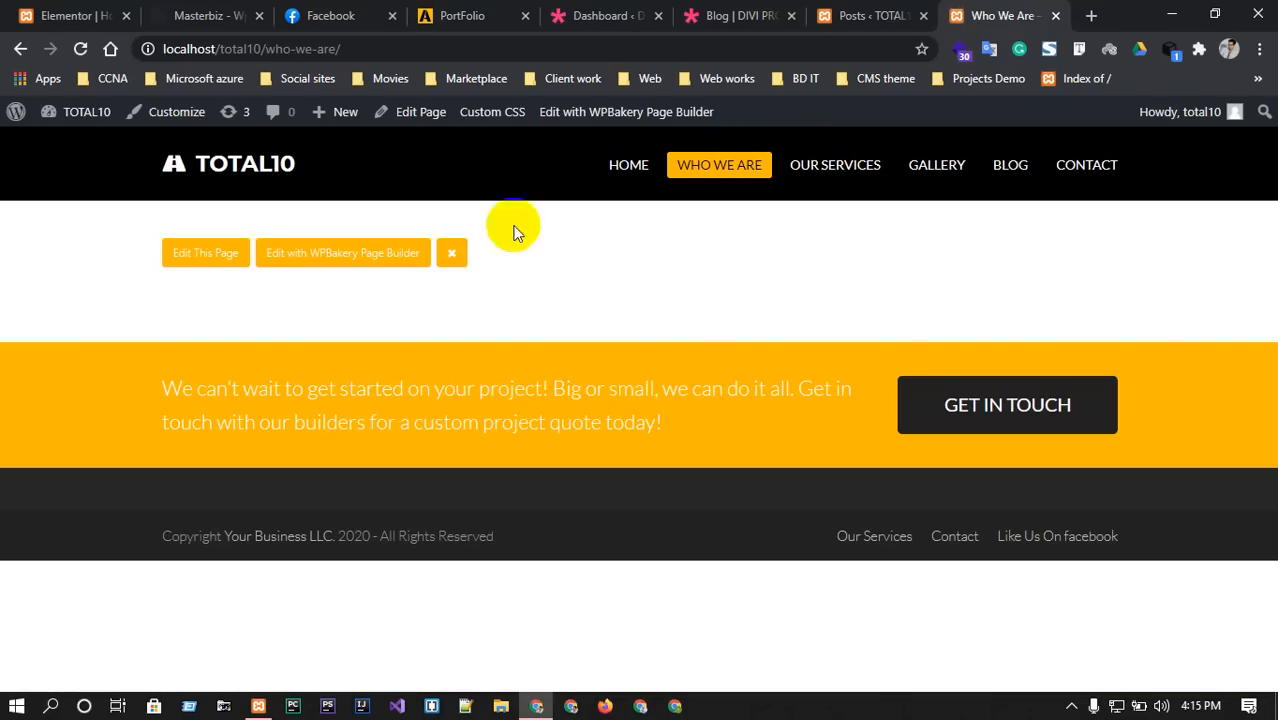
{"action": "left_click", "coordinate": [197, 257]}
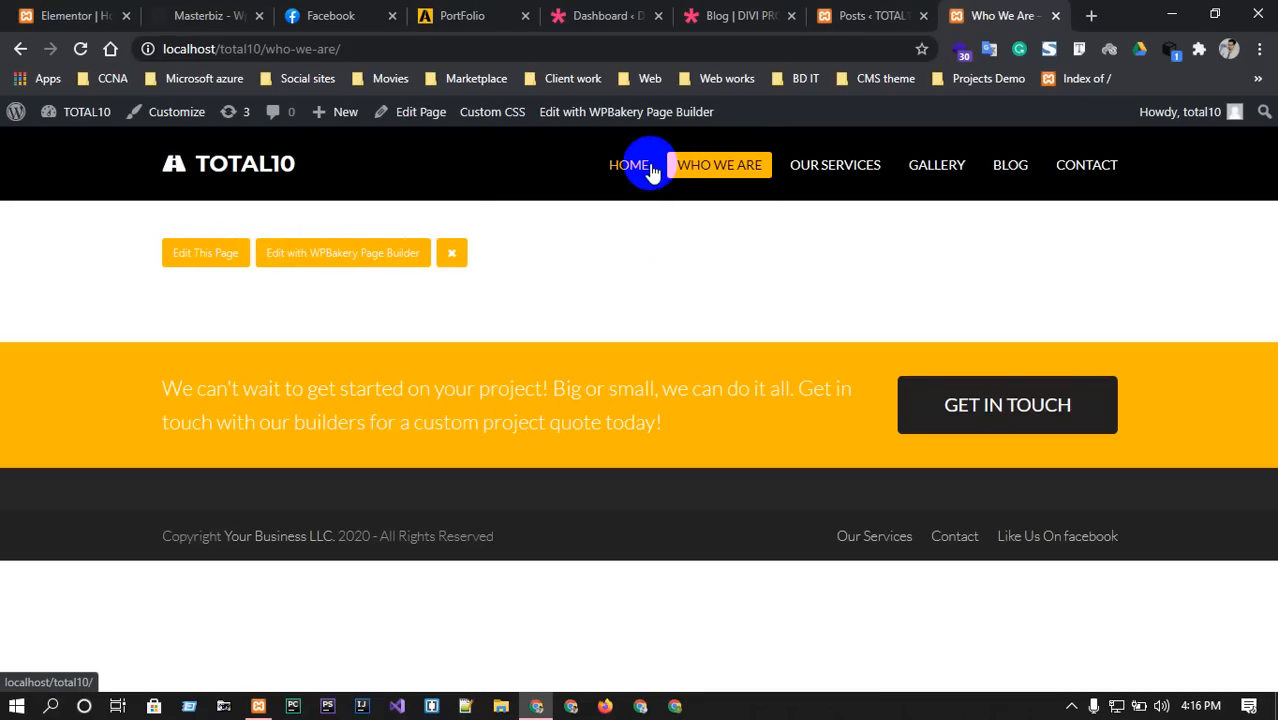
Open the Shahin World site and jump through its Who Am I, Services, Projects and Why Hire Me sections.
{"action": "left_click", "coordinate": [1090, 16]}
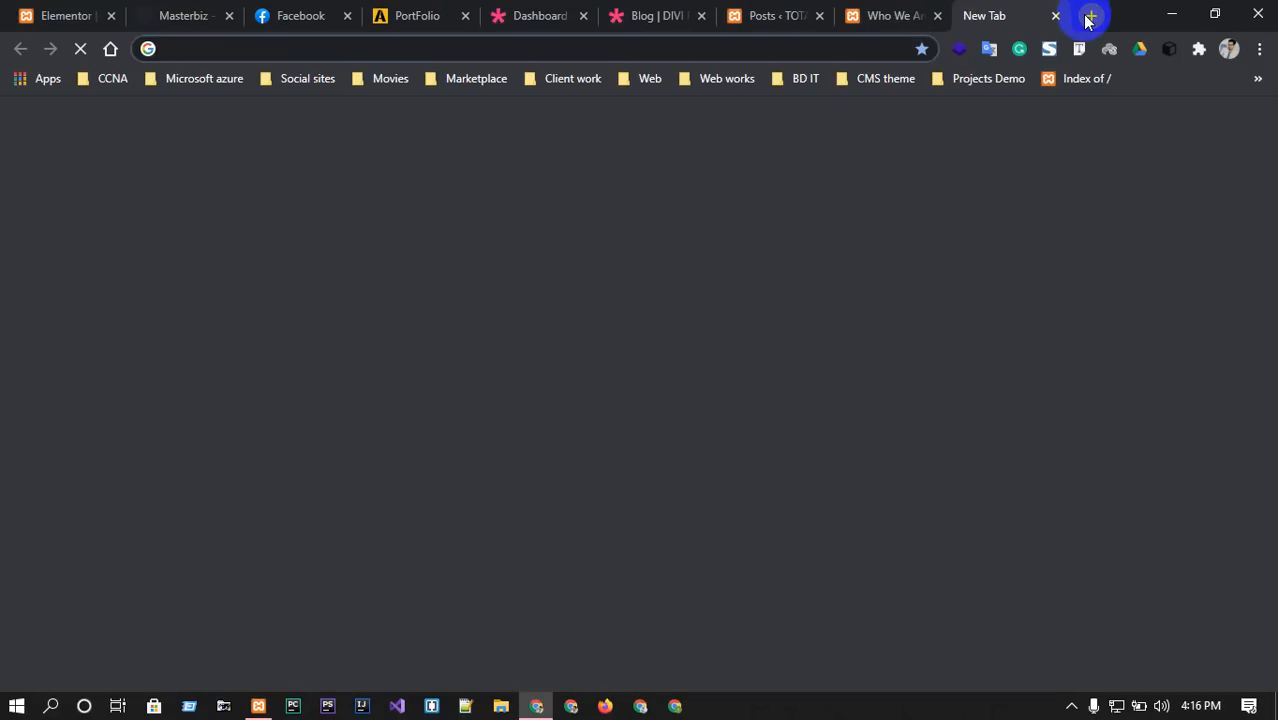
{"action": "type", "text": "sh"}
{"action": "key", "text": "Return"}
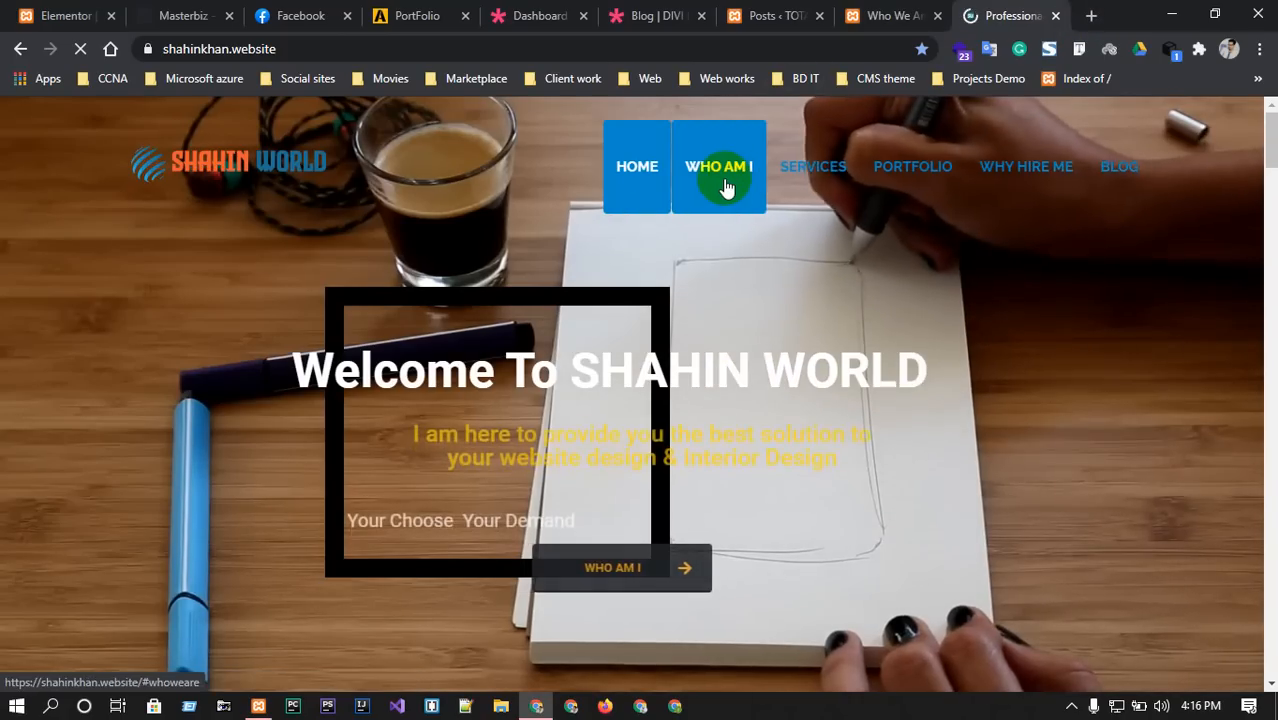
{"action": "left_click", "coordinate": [722, 178]}
{"action": "left_click", "coordinate": [804, 151]}
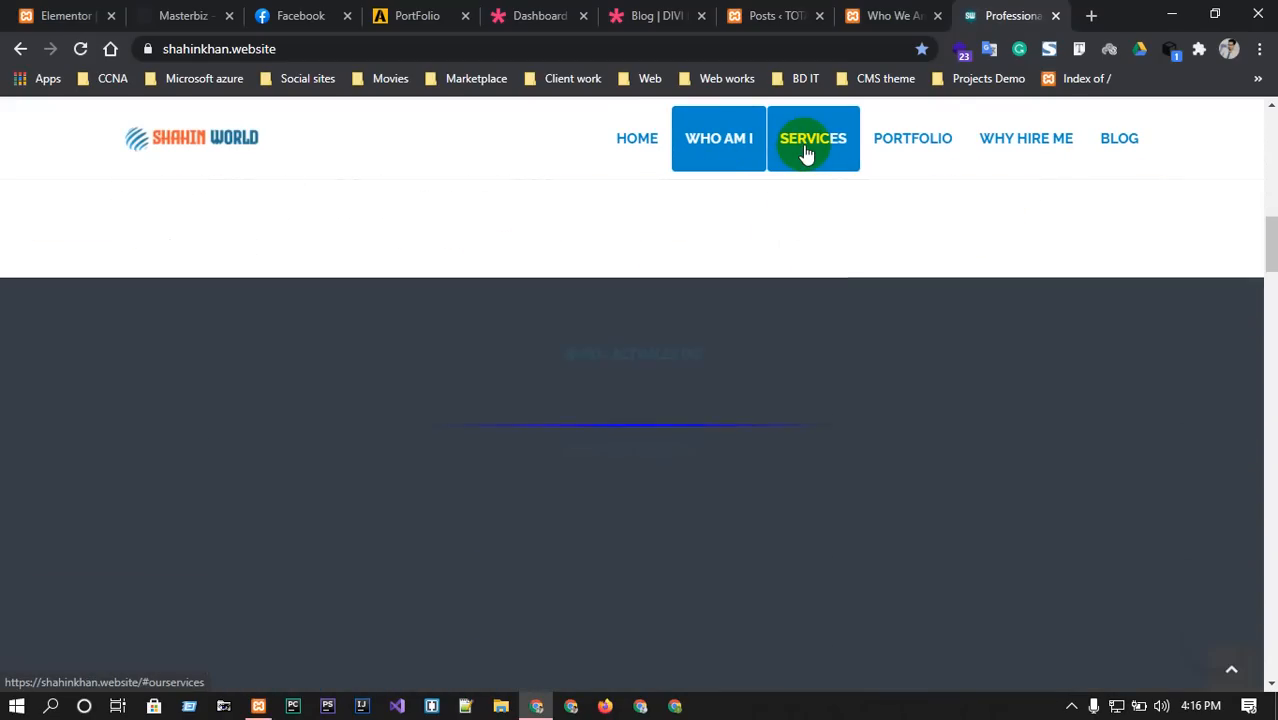
{"action": "left_click", "coordinate": [921, 151]}
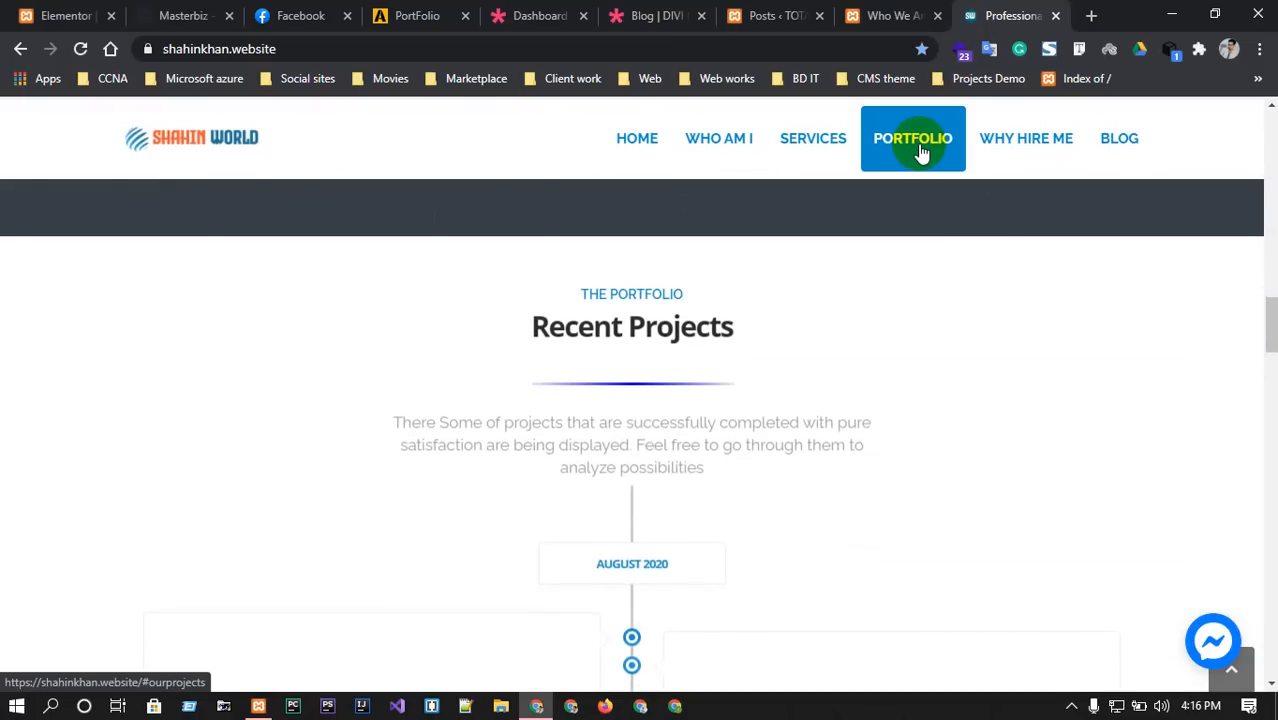
{"action": "left_click", "coordinate": [1008, 150]}
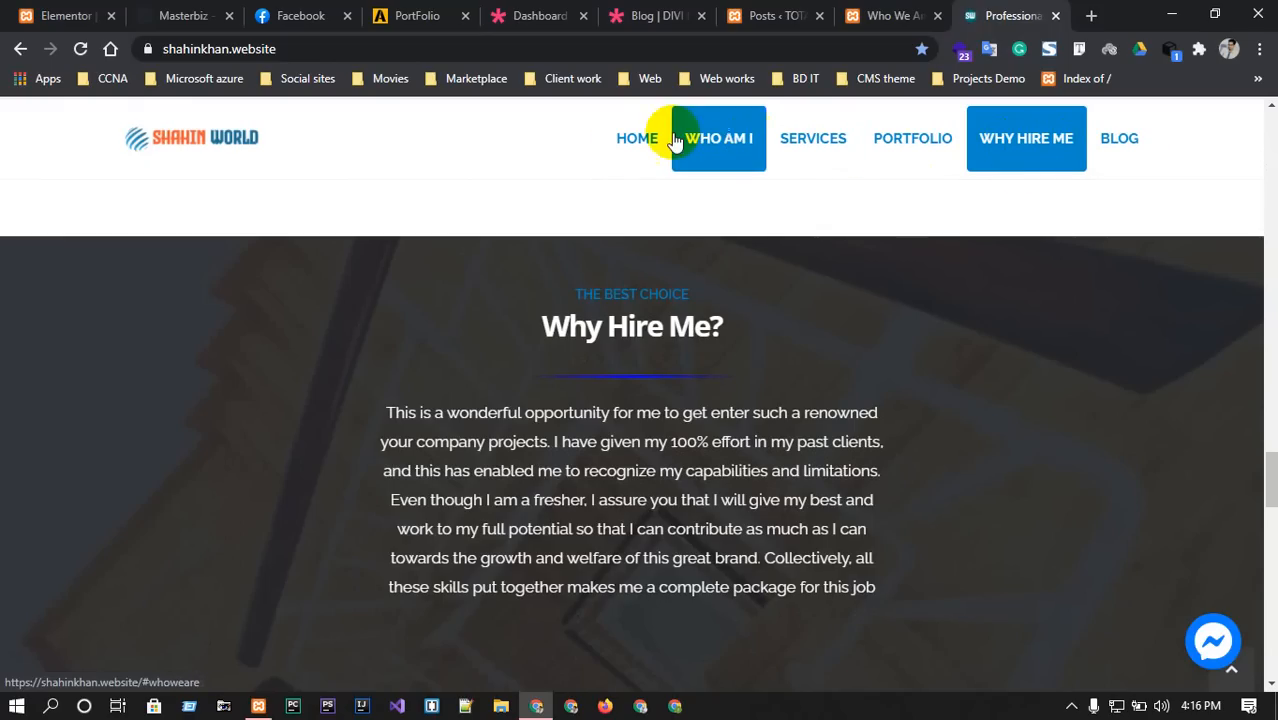
Browse the site's Blog page, compare with the local Who We Are tab, then return.
{"action": "left_click", "coordinate": [1134, 143]}
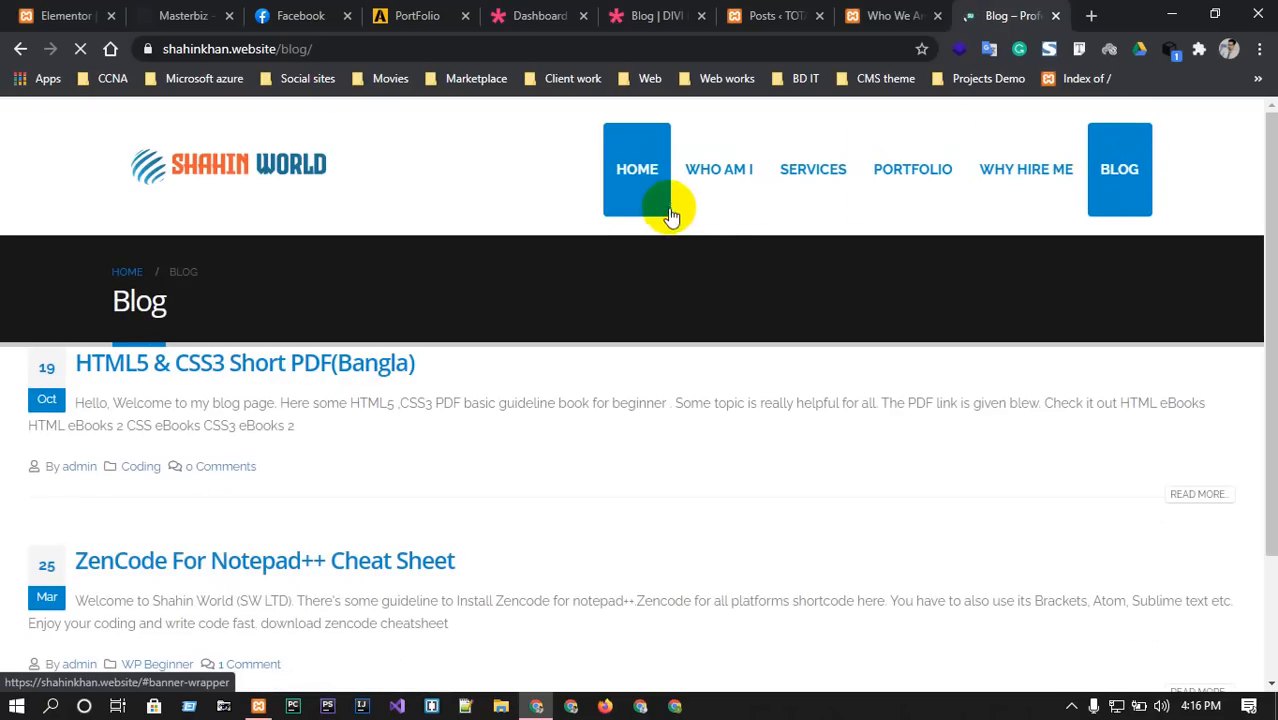
{"action": "scroll", "coordinate": [350, 398], "scroll_direction": "down", "scroll_amount": 2}
{"action": "scroll", "coordinate": [272, 364], "scroll_direction": "up", "scroll_amount": 1}
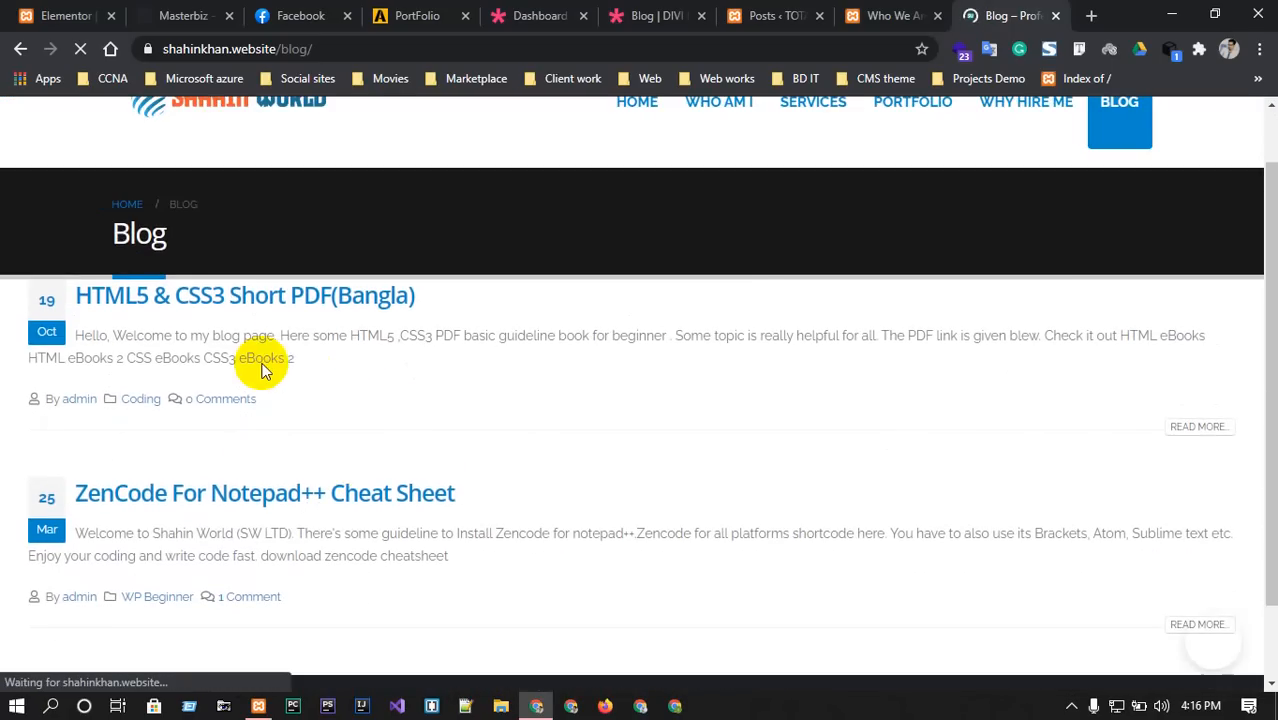
{"action": "scroll", "coordinate": [389, 383], "scroll_direction": "up", "scroll_amount": 1}
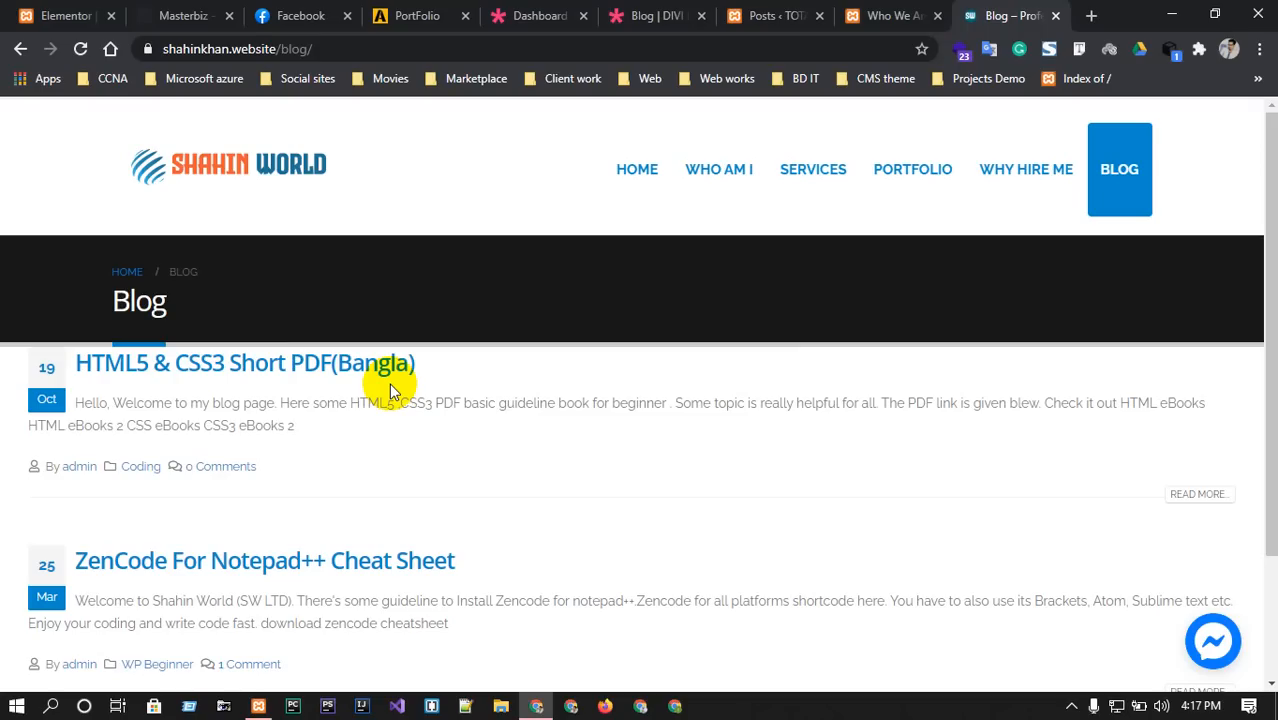
{"action": "left_click", "coordinate": [892, 15]}
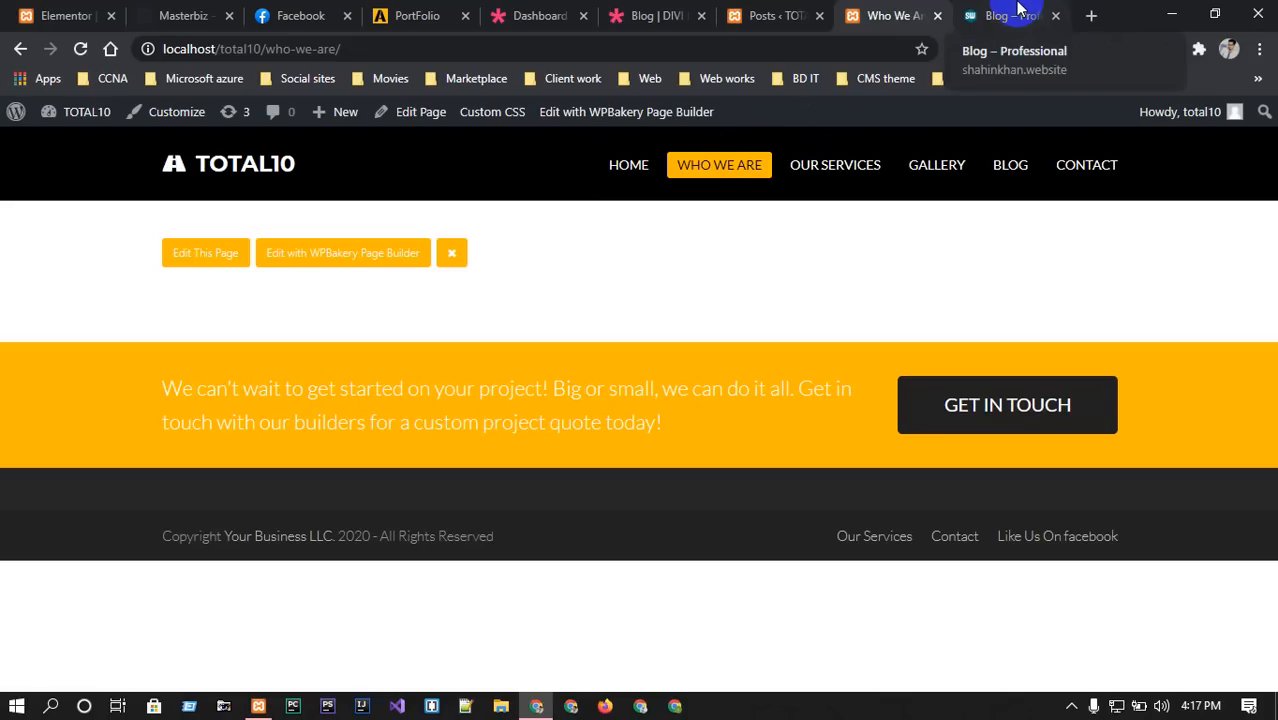
{"action": "left_click", "coordinate": [1018, 10]}
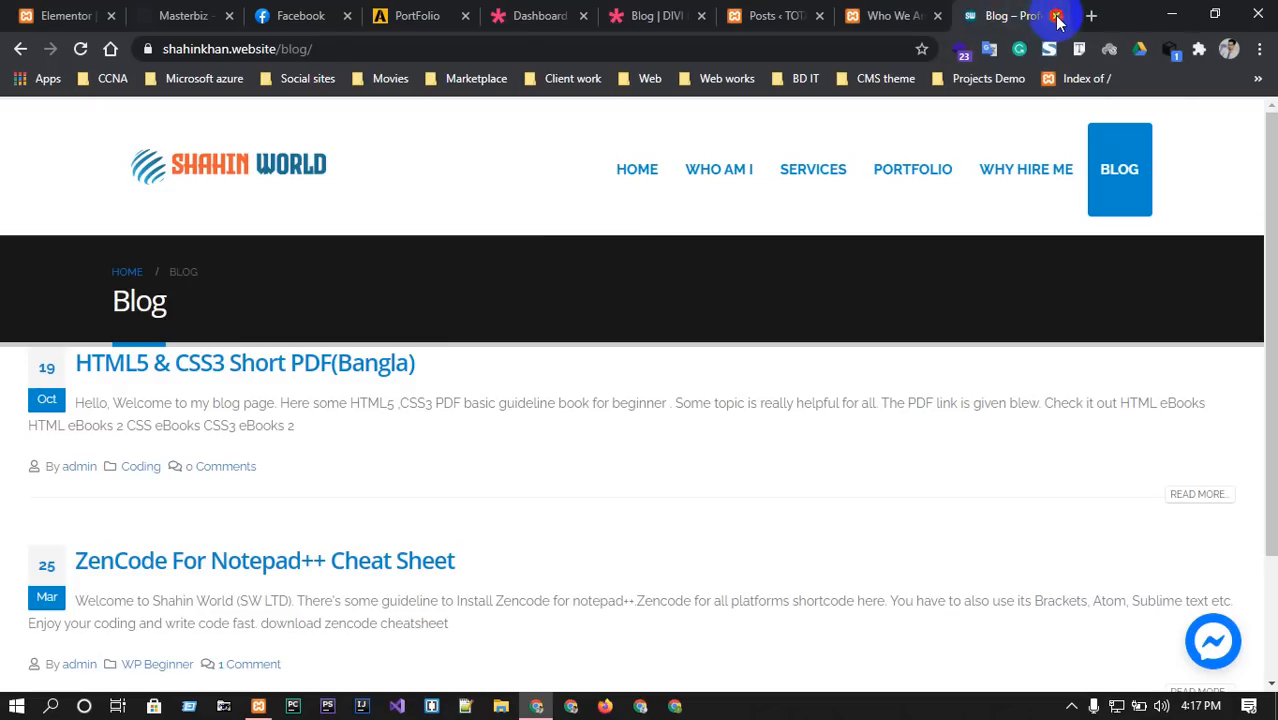
Close the blog tab, stop Apache and MySQL in XAMPP, and minimise the control panel.
{"action": "left_click", "coordinate": [1055, 15]}
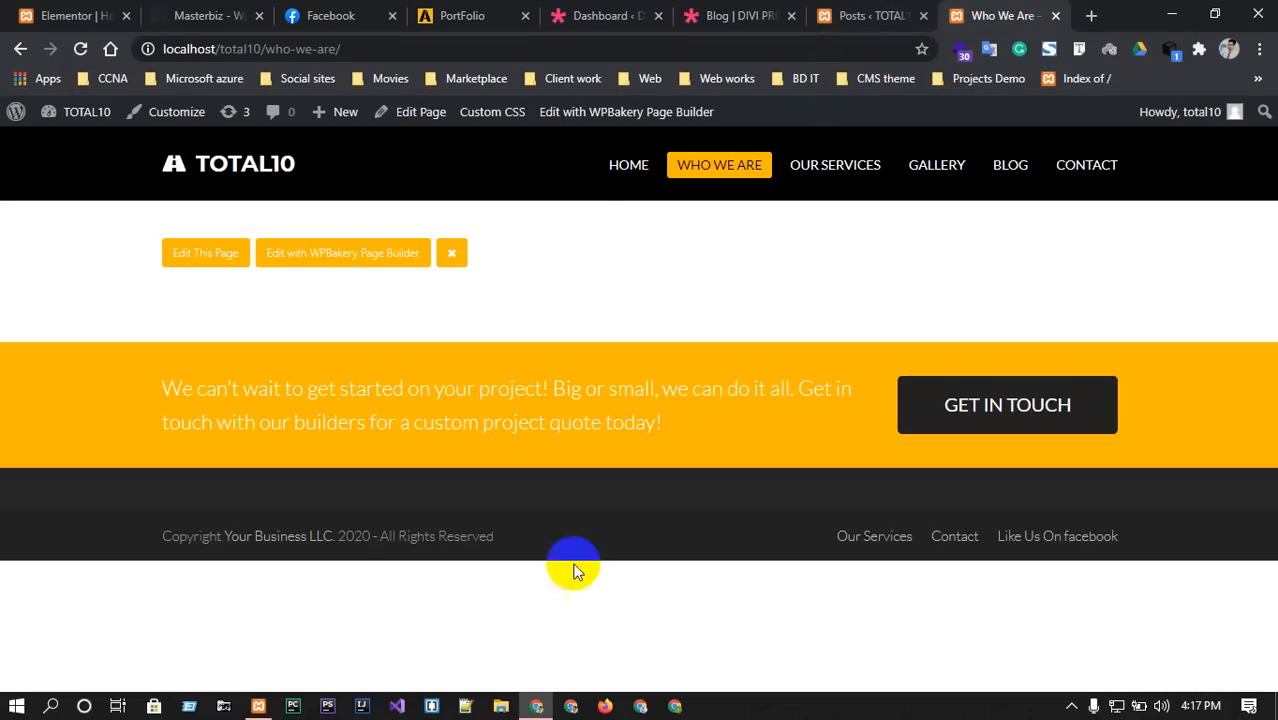
{"action": "left_click", "coordinate": [258, 705]}
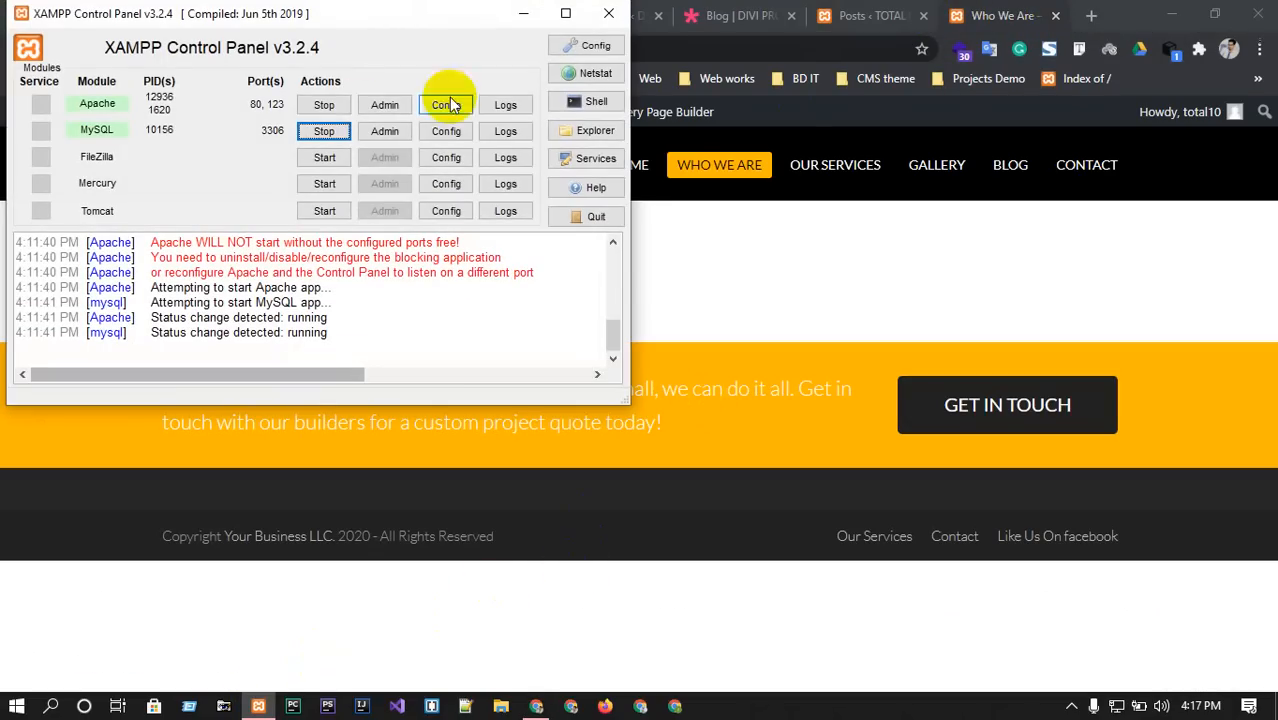
{"action": "left_click", "coordinate": [320, 106]}
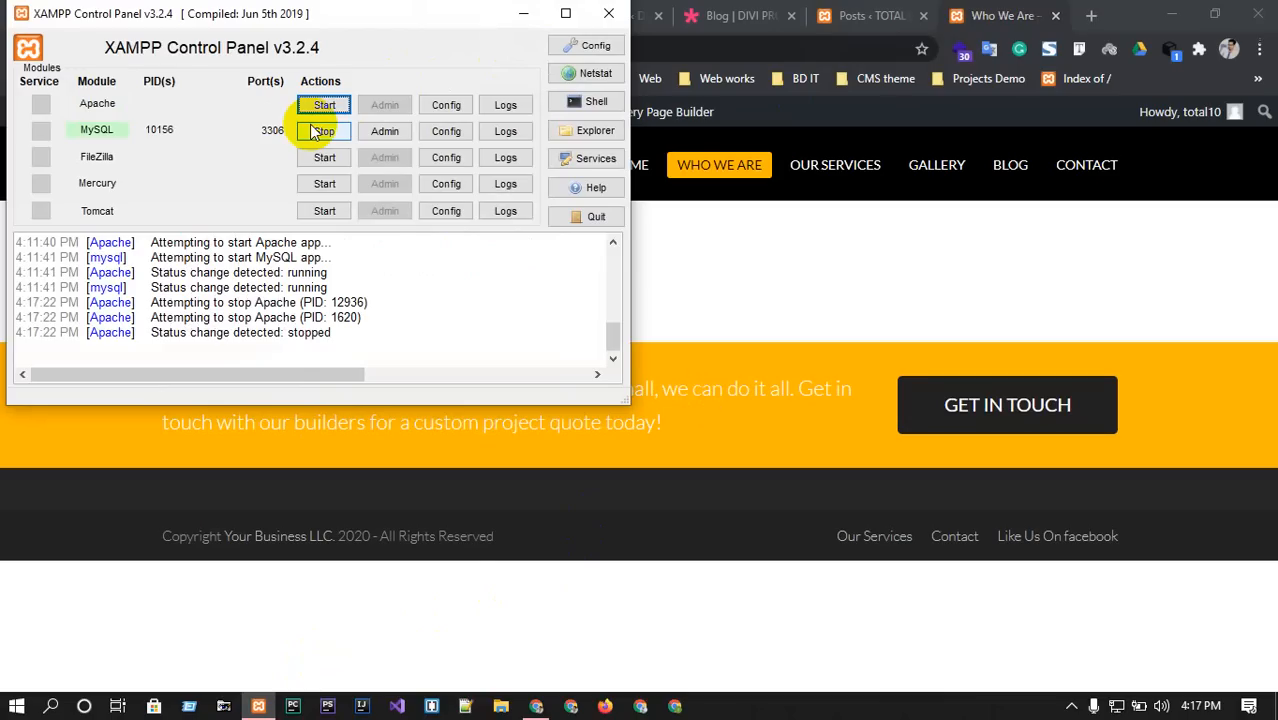
{"action": "left_click", "coordinate": [320, 131]}
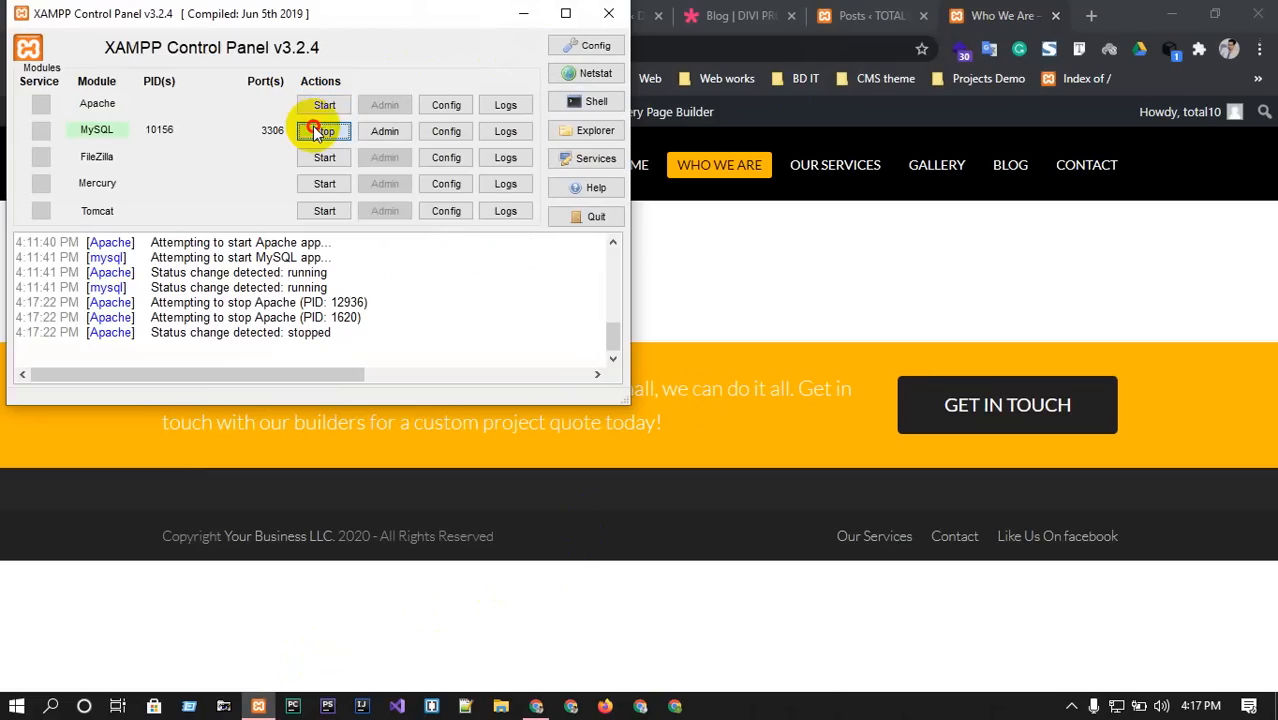
{"action": "left_click", "coordinate": [620, 16]}
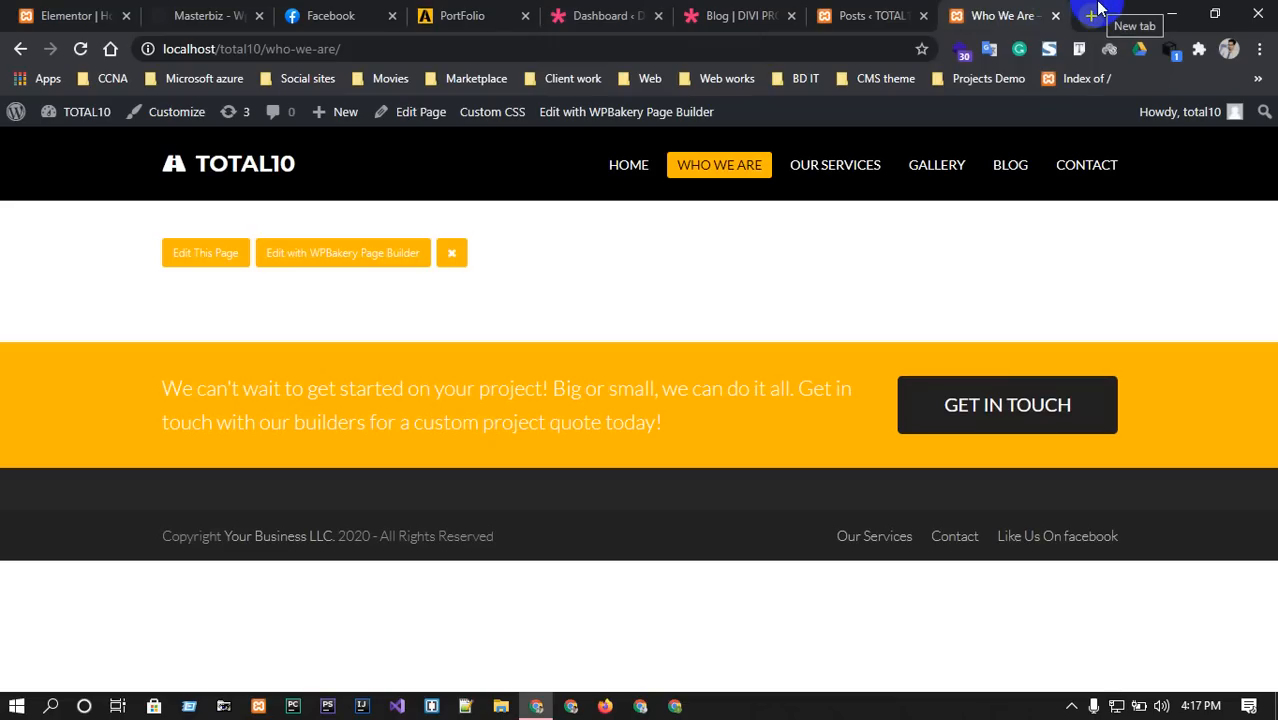
Close the Posts and Who We Are tabs and load shahinkhan.website in a new tab.
{"action": "left_click", "coordinate": [921, 15]}
{"action": "left_click", "coordinate": [921, 15]}
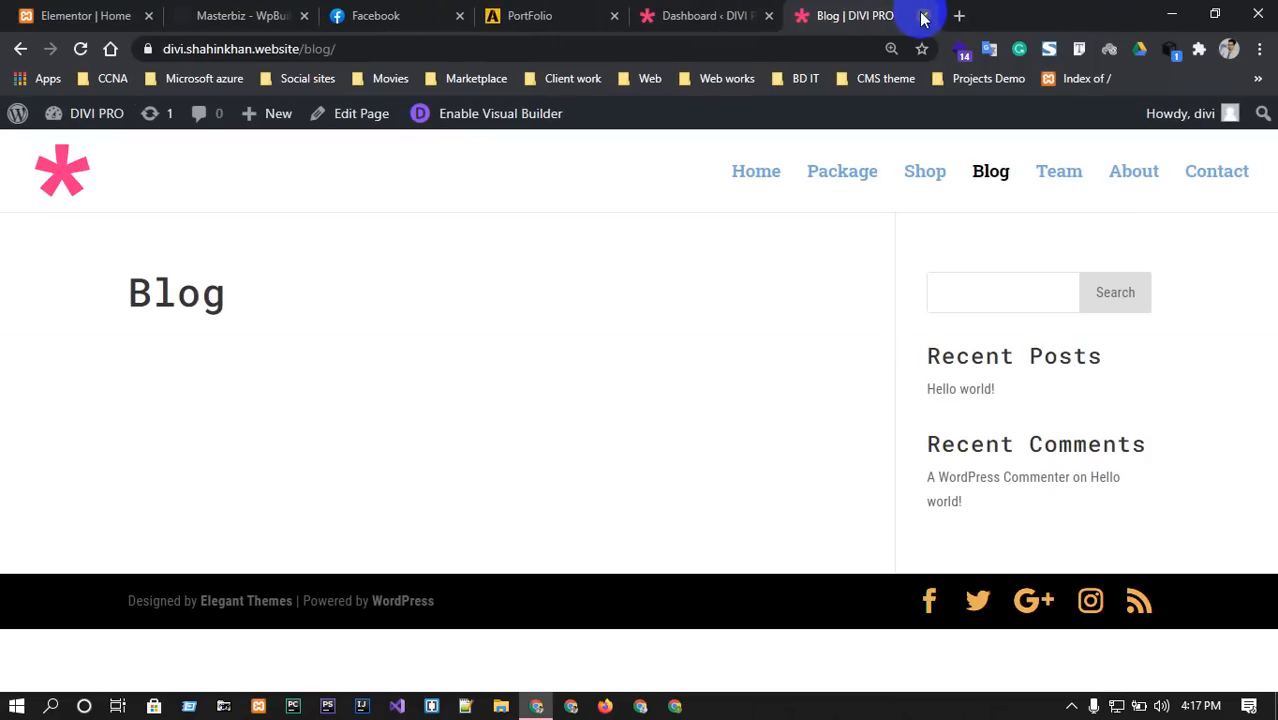
{"action": "left_click", "coordinate": [958, 15]}
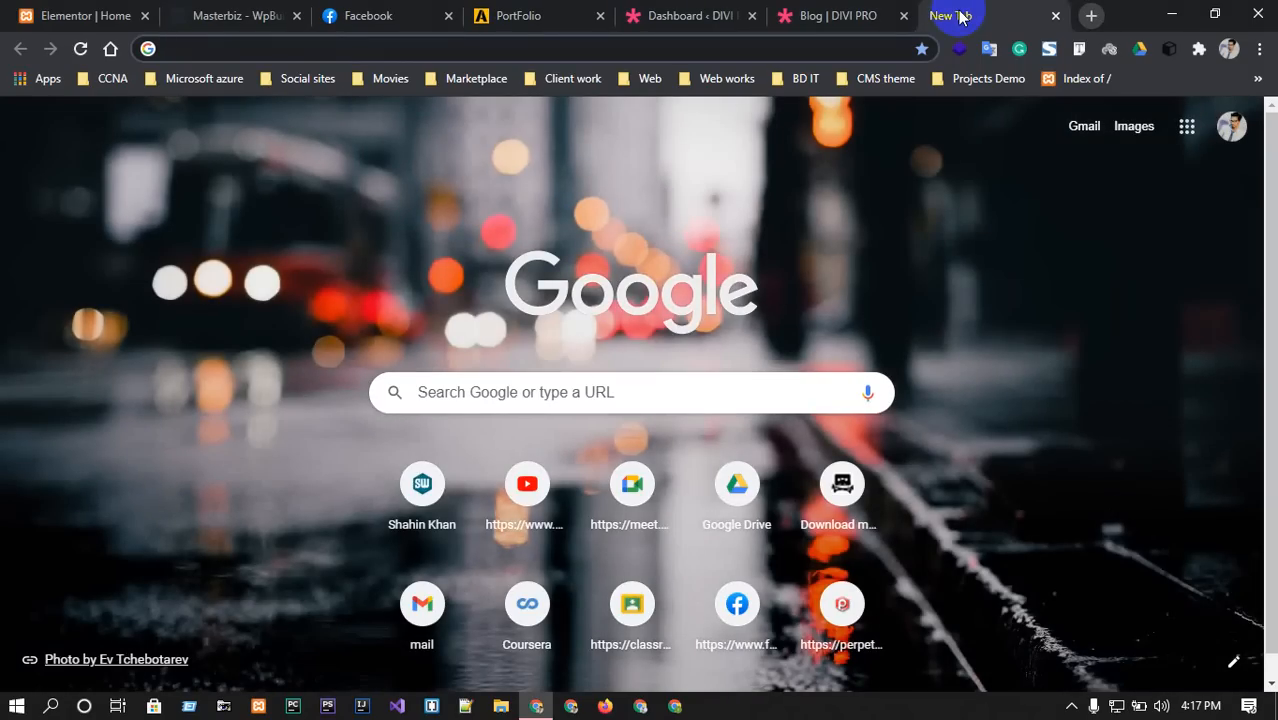
{"action": "type", "text": "sh"}
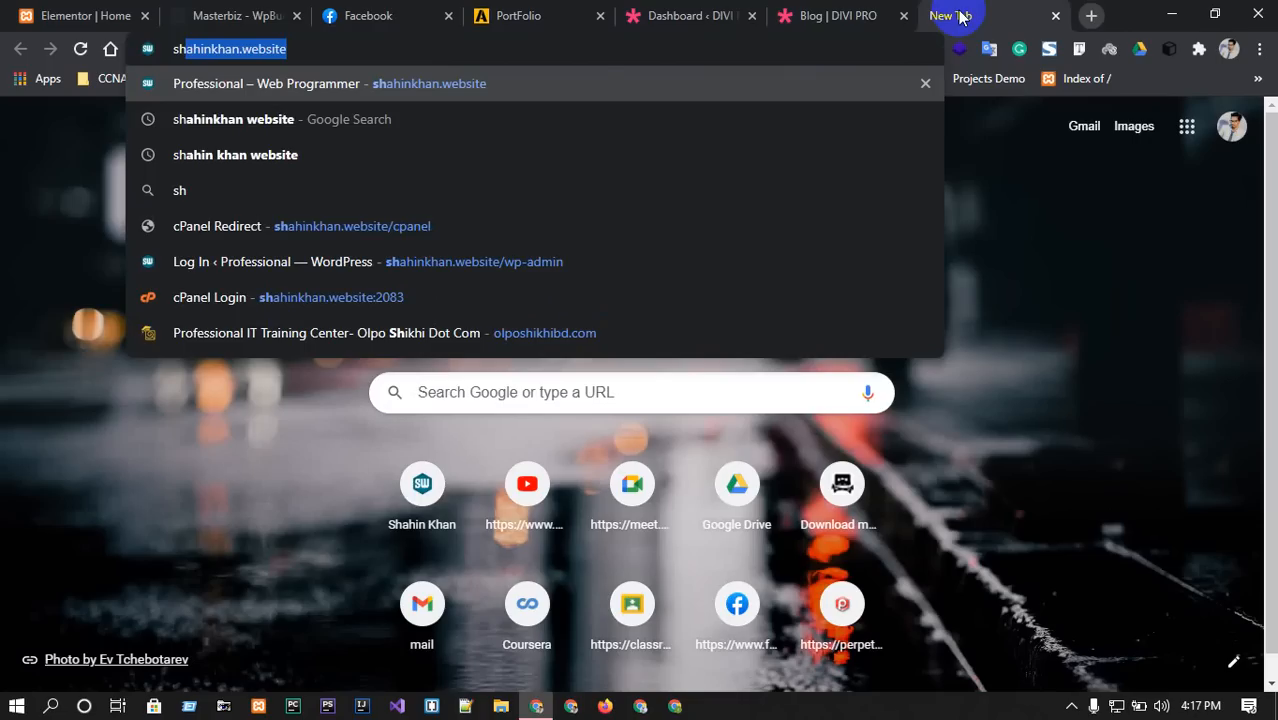
{"action": "key", "text": "Return"}
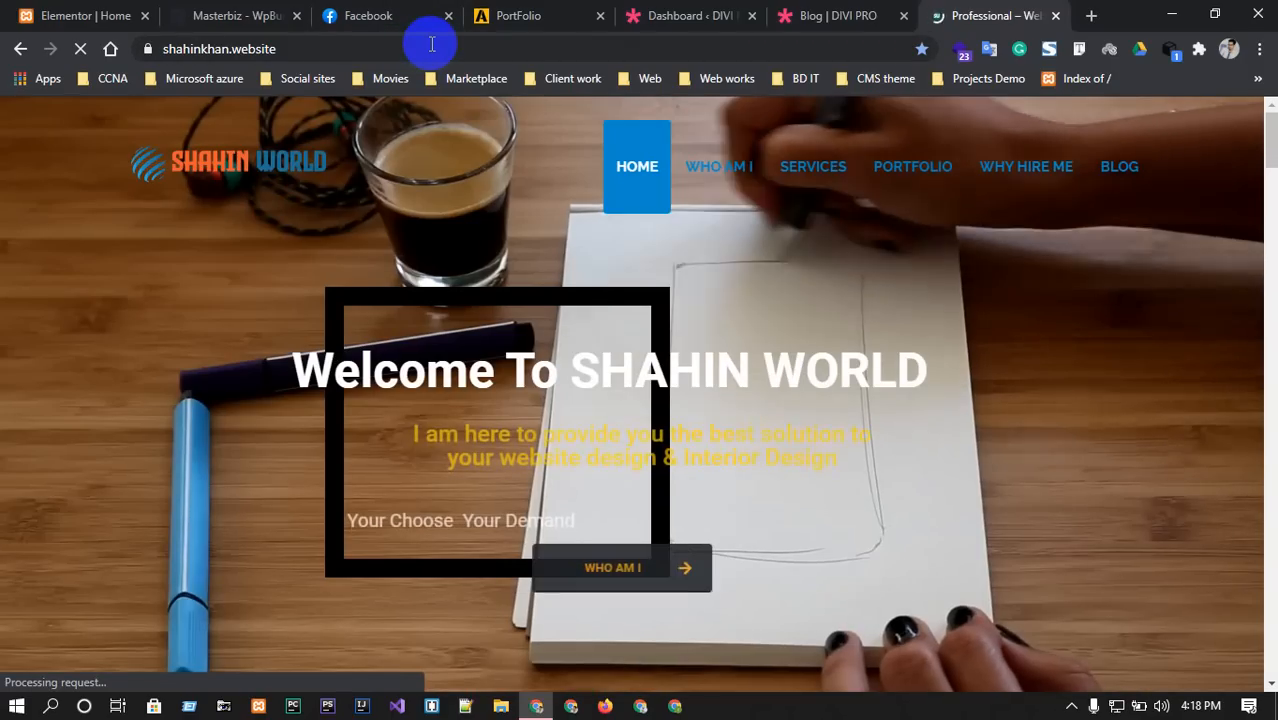
Search Google for 'domain hosting' in a new tab and skim the results.
{"action": "left_click", "coordinate": [1089, 15]}
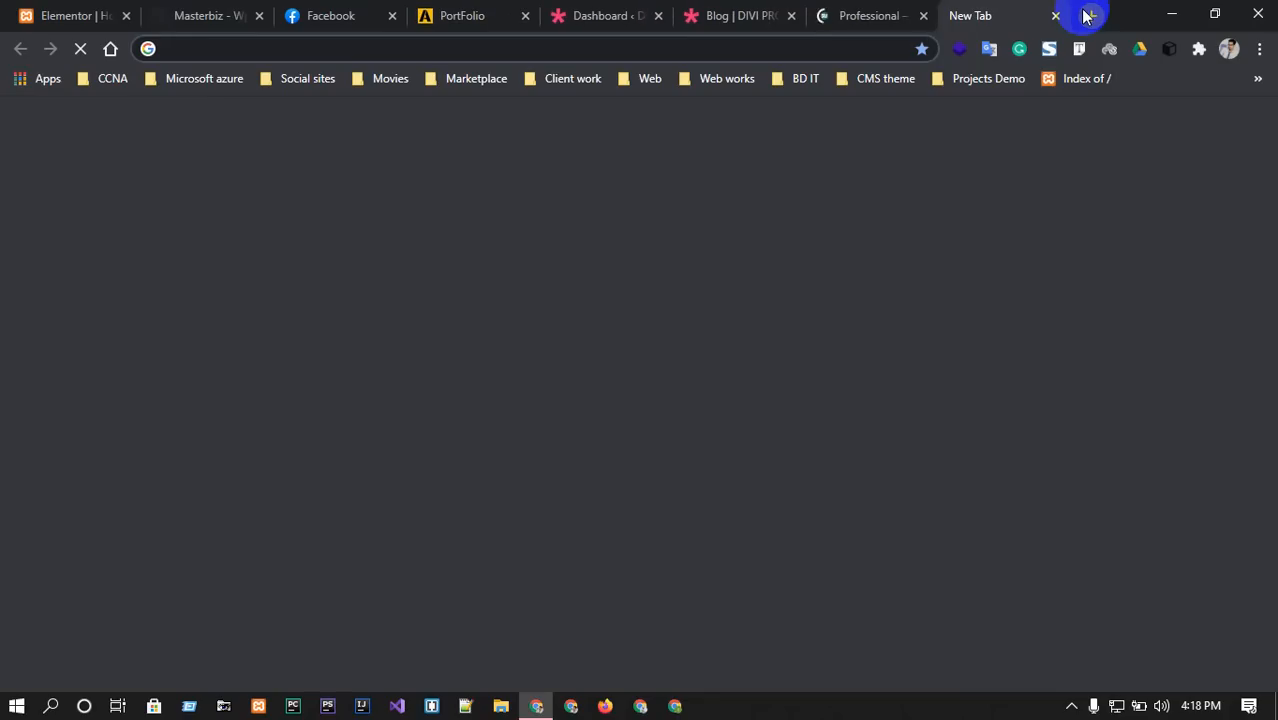
{"action": "type", "text": "domai"}
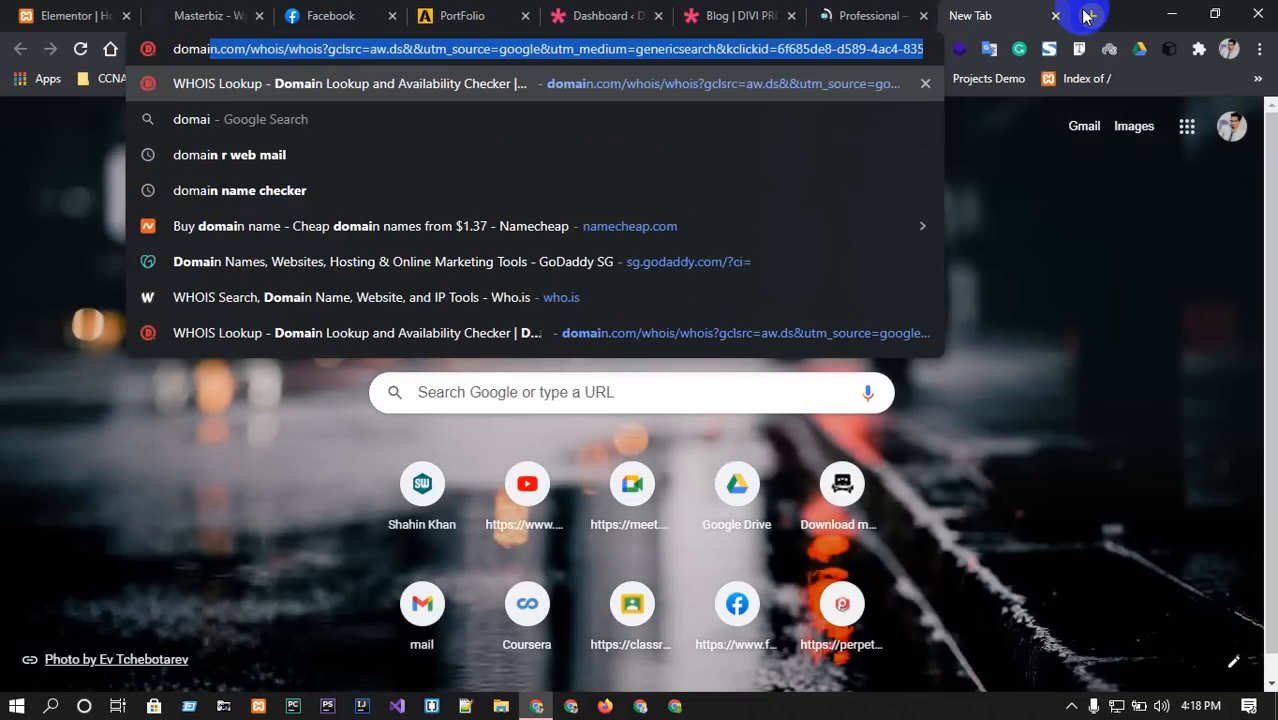
{"action": "type", "text": "n h"}
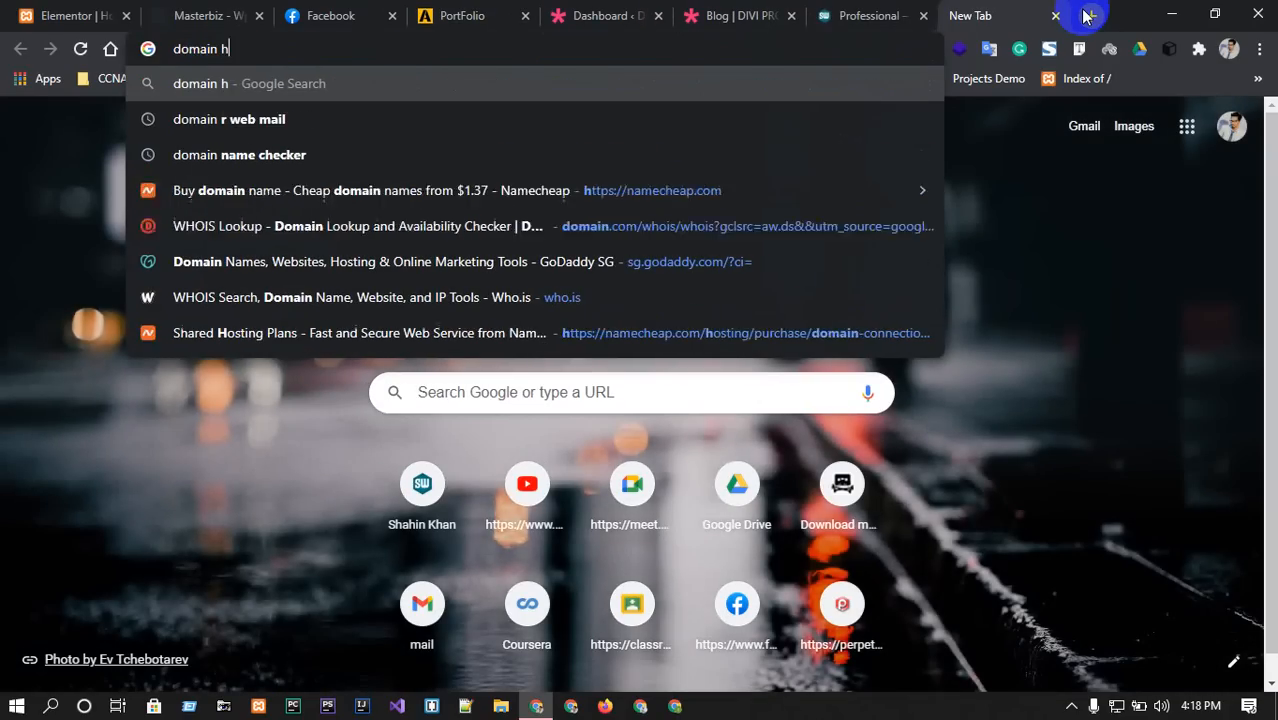
{"action": "type", "text": "osting"}
{"action": "key", "text": "Return"}
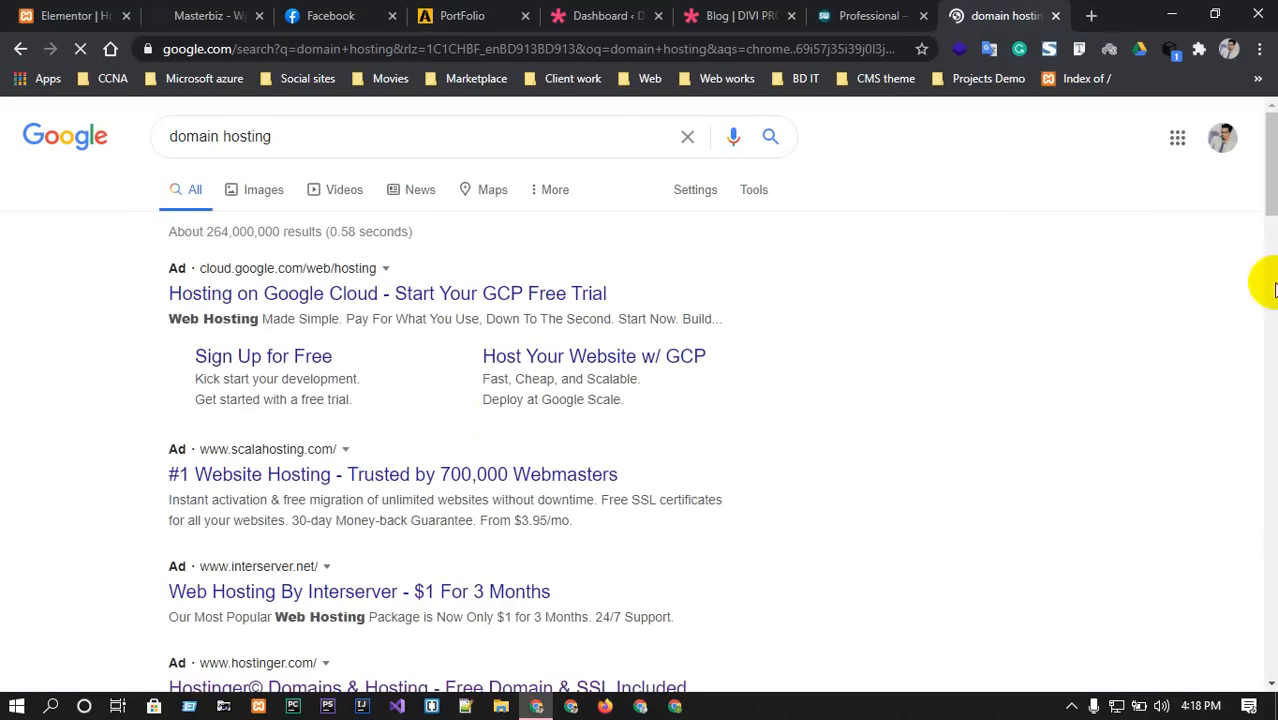
{"action": "scroll", "coordinate": [157, 588], "scroll_direction": "down", "scroll_amount": 5}
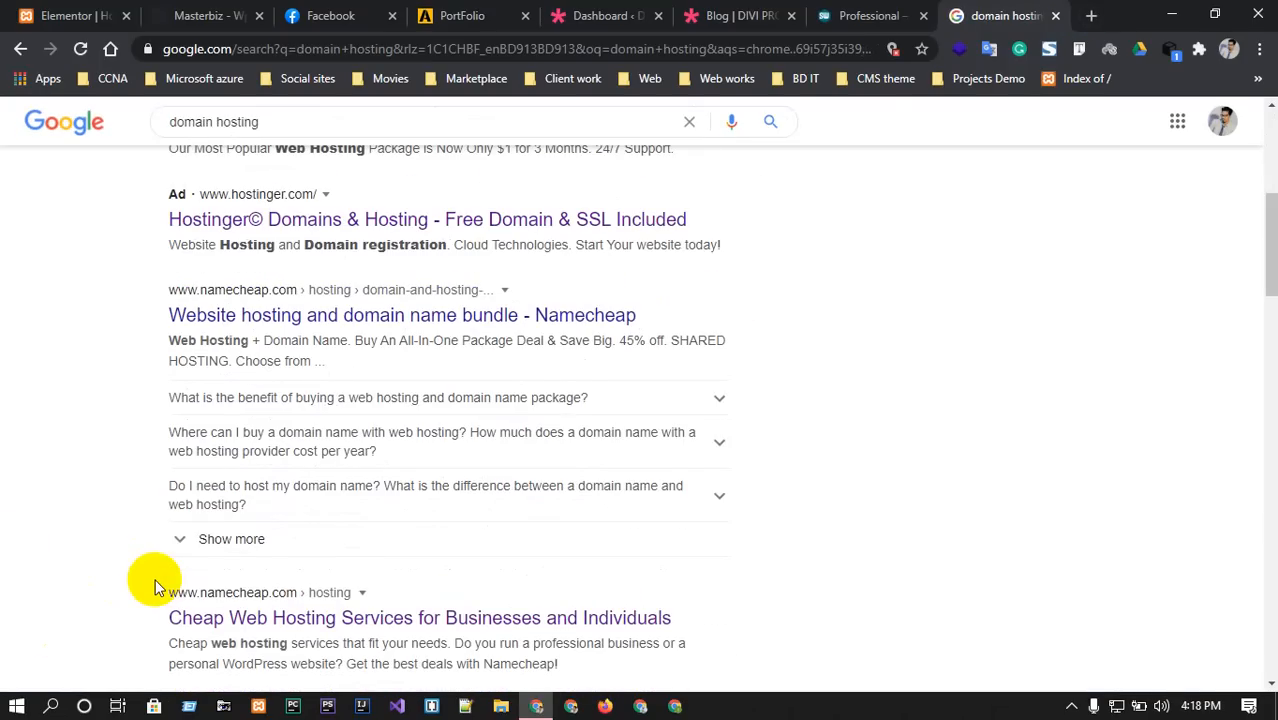
{"action": "scroll", "coordinate": [157, 588], "scroll_direction": "up", "scroll_amount": 5}
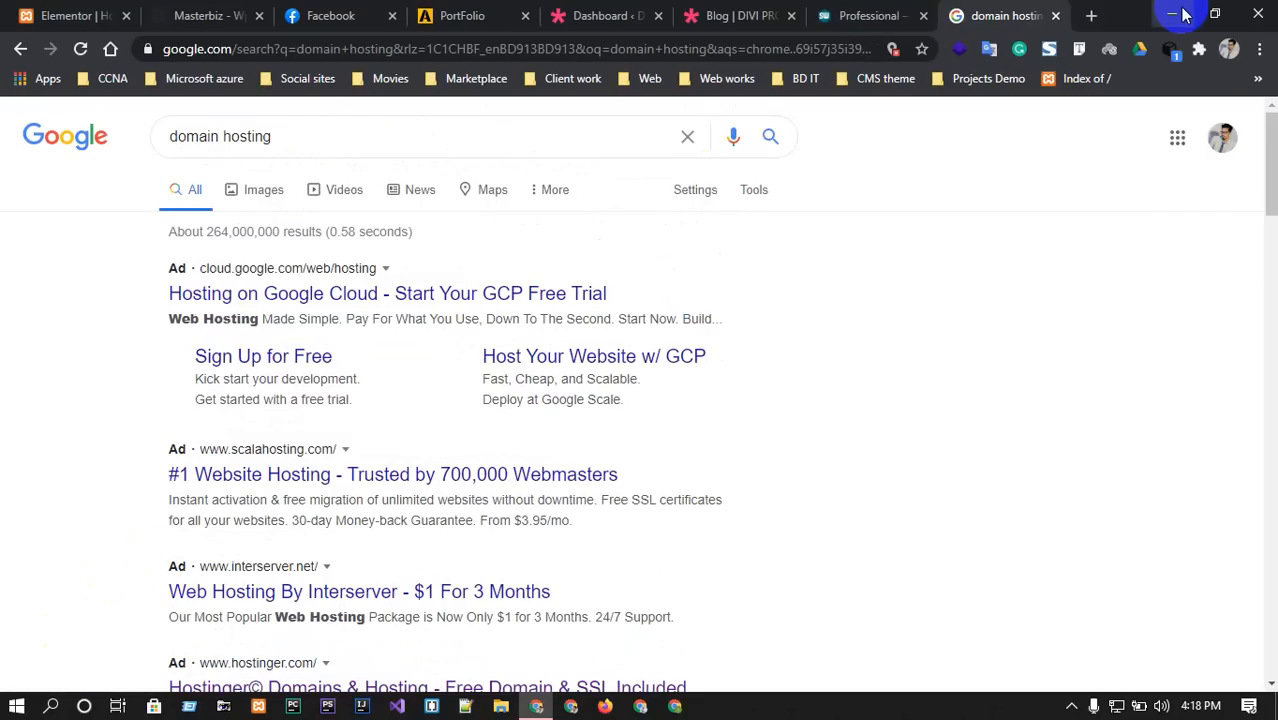
Create 'New Text Document (3).txt' on the desktop and open it in Notepad.
{"action": "left_click", "coordinate": [1174, 15]}
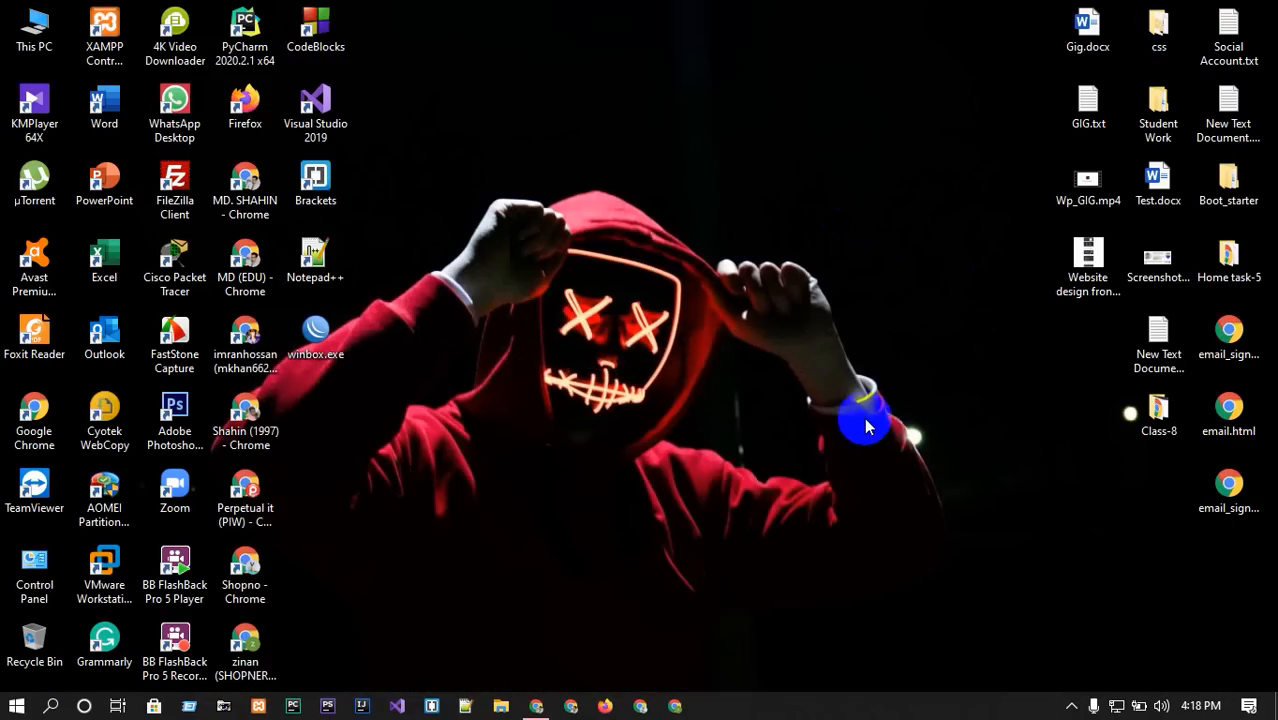
{"action": "right_click", "coordinate": [836, 403]}
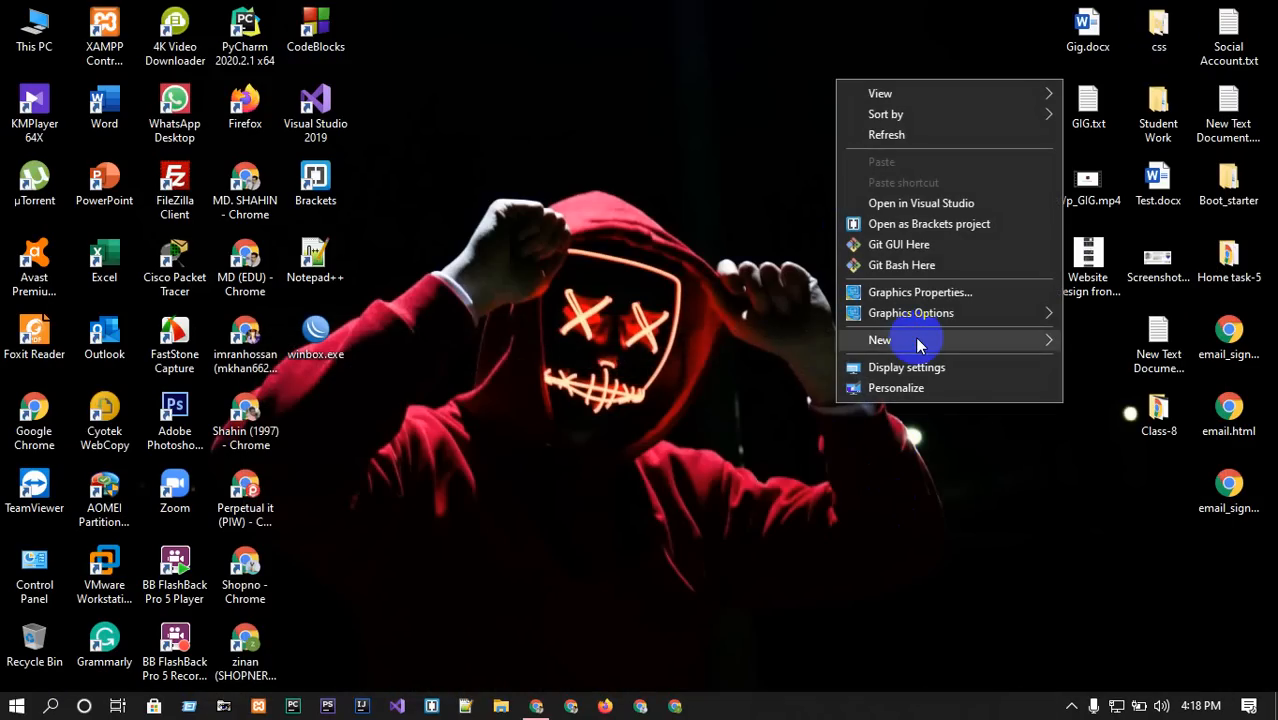
{"action": "mouse_move", "coordinate": [918, 344]}
{"action": "left_click", "coordinate": [656, 517]}
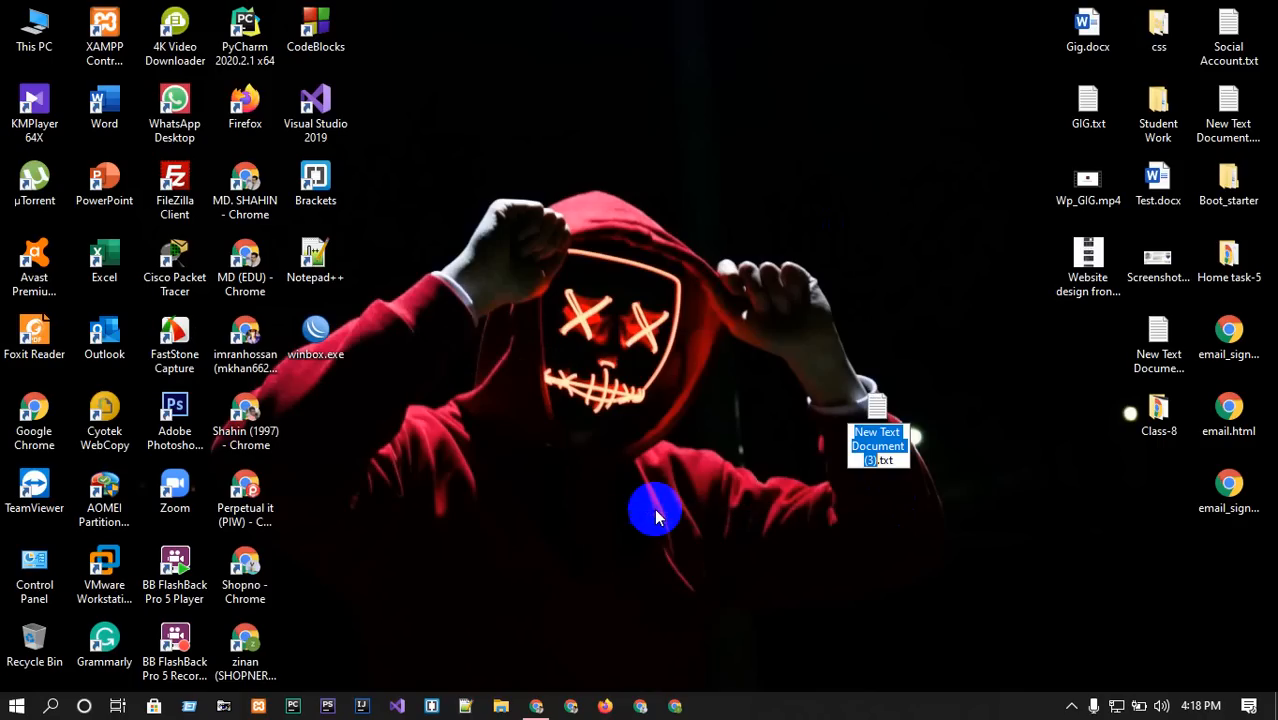
{"action": "key", "text": "Return"}
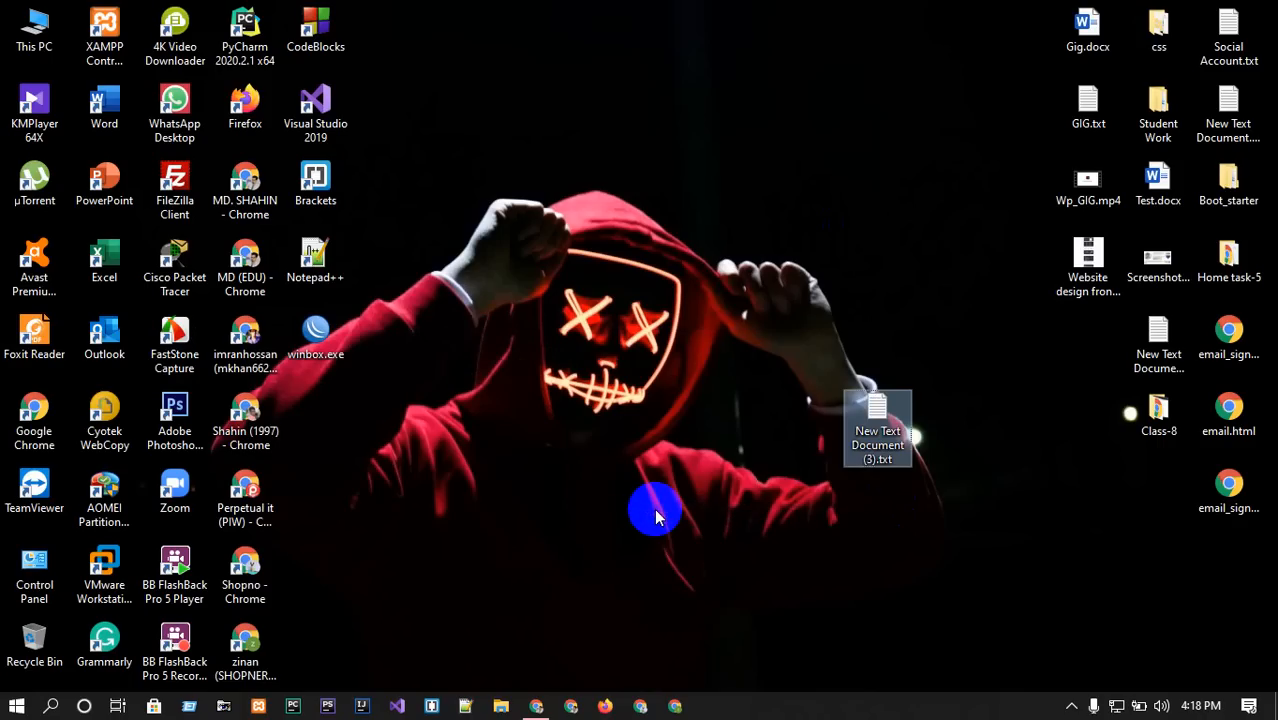
{"action": "key", "text": "Return"}
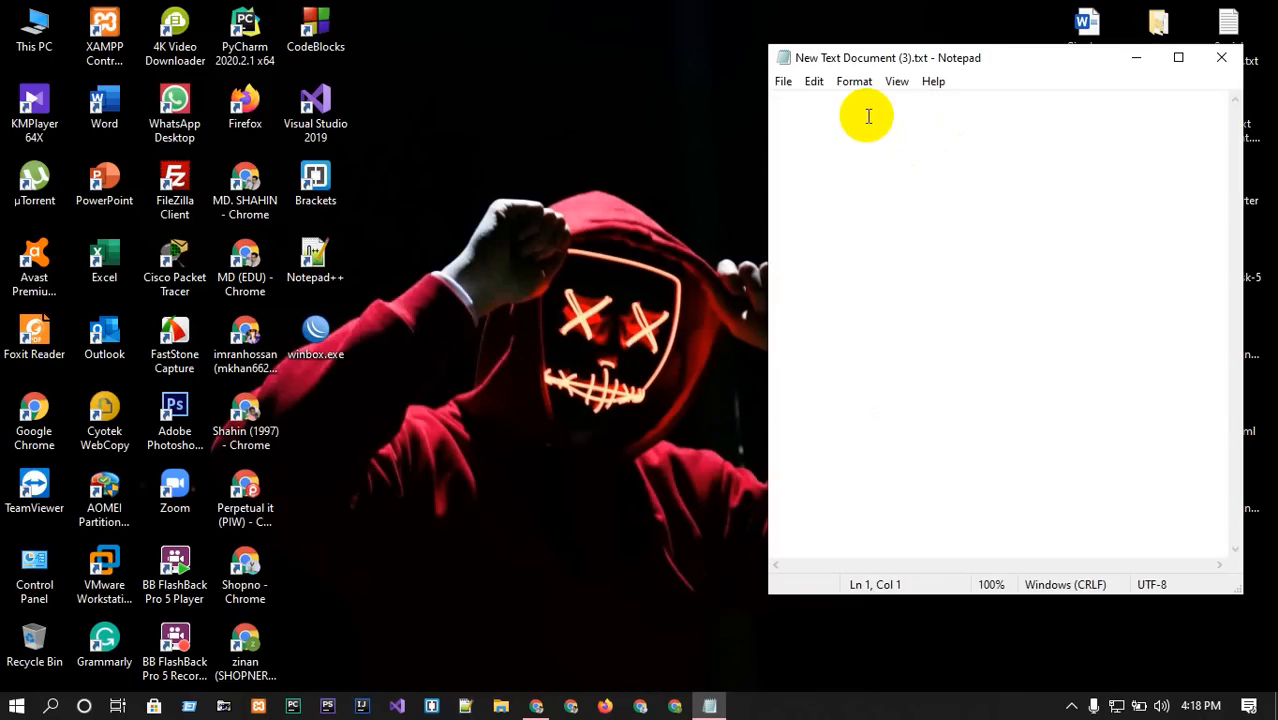
Enter .com, .com.usa, .org, .net, .shop and .edu on separate lines.
{"action": "type", "text": ".com"}
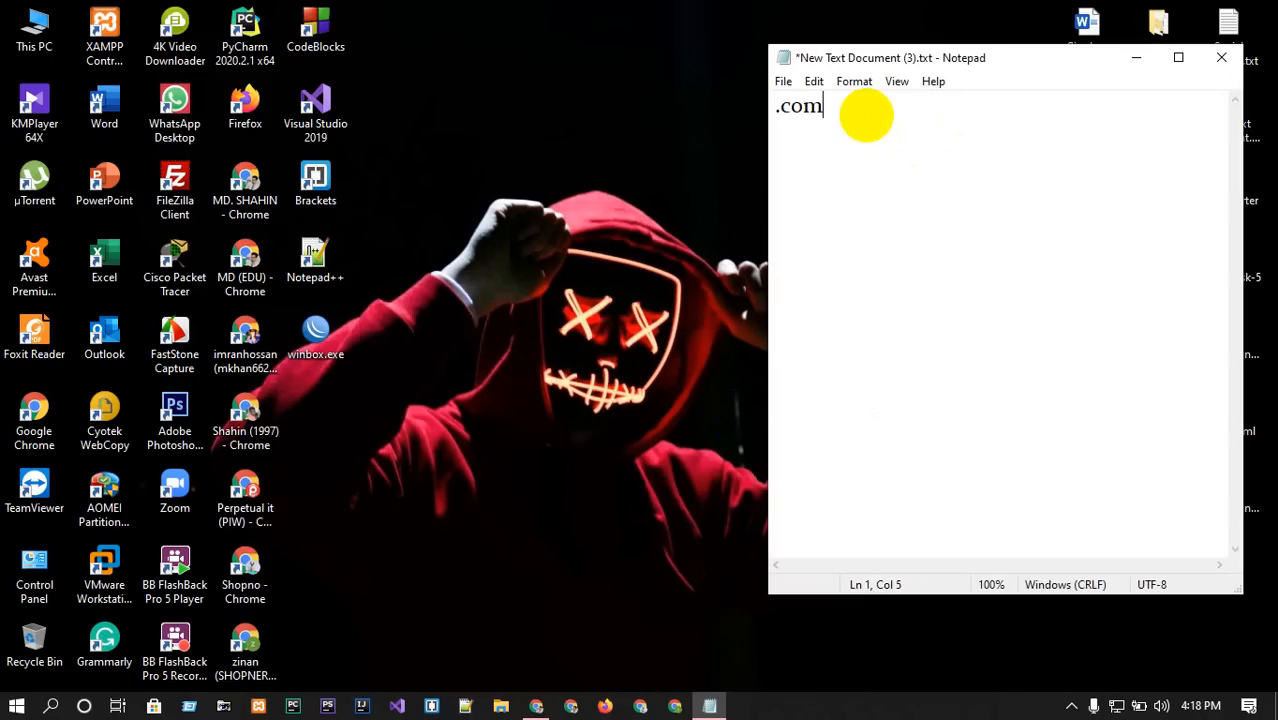
{"action": "key", "text": "Return"}
{"action": "type", "text": ".com.usa"}
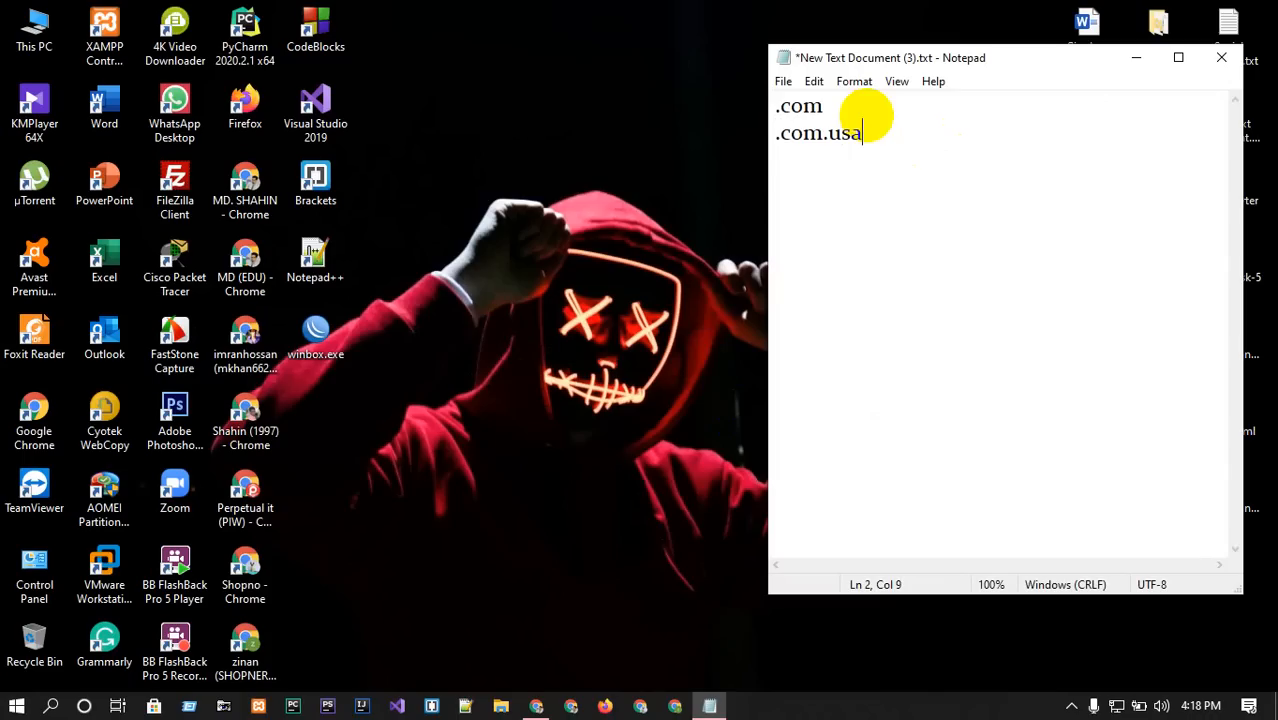
{"action": "key", "text": "Return"}
{"action": "type", "text": ".org"}
{"action": "key", "text": "Return"}
{"action": "type", "text": ".net"}
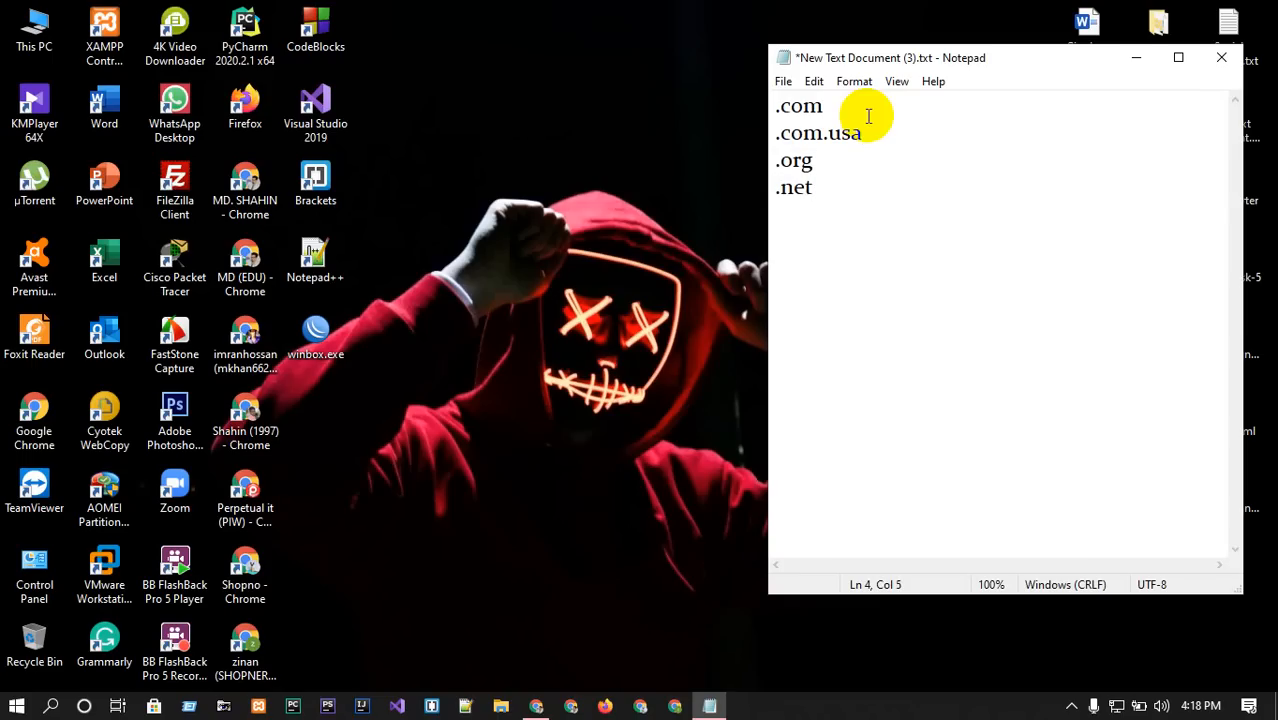
{"action": "key", "text": "Return"}
{"action": "type", "text": ".shop"}
{"action": "key", "text": "Return"}
{"action": "type", "text": "."}
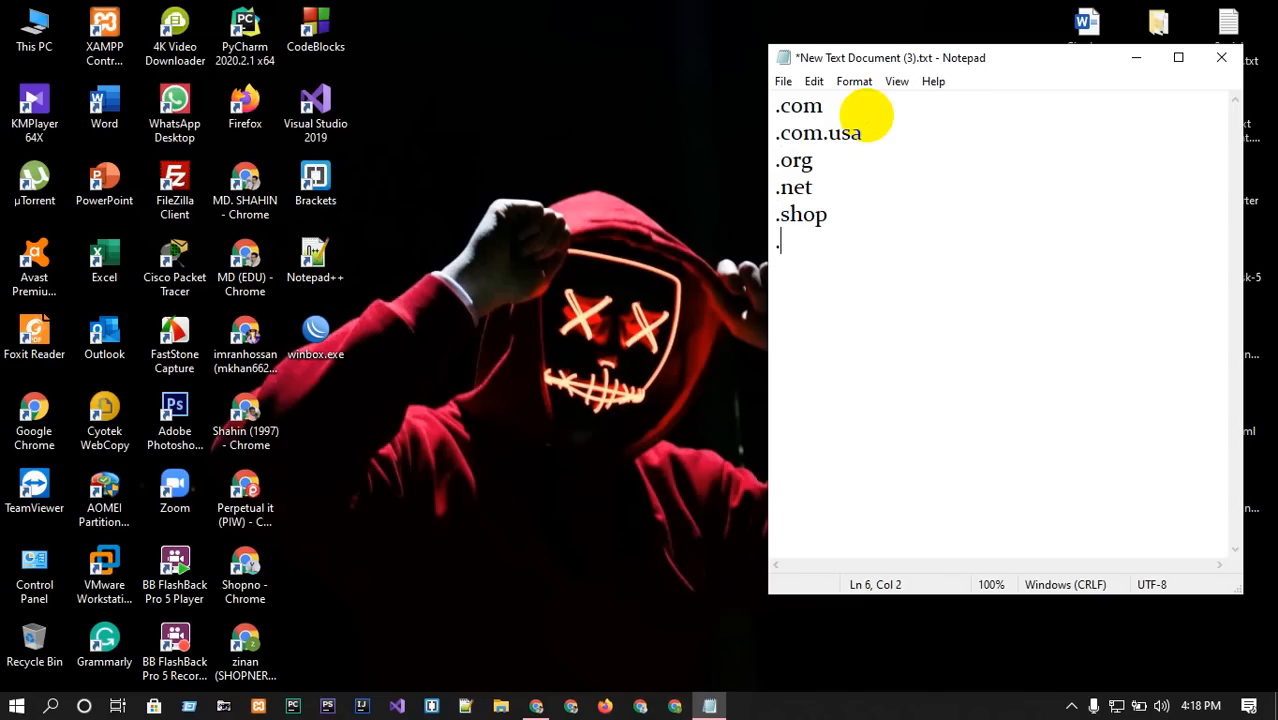
{"action": "type", "text": "edu"}
{"action": "left_click_drag", "start_coordinate": [818, 242], "coordinate": [774, 242]}
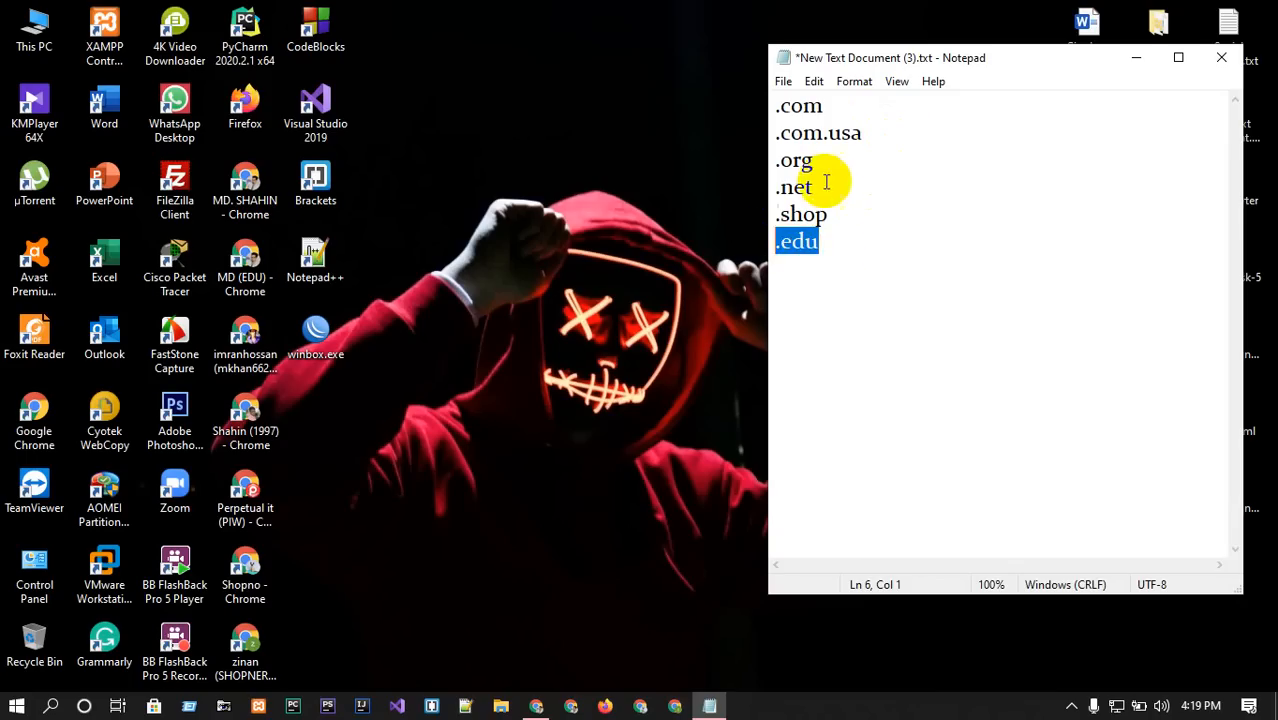
{"action": "left_click_drag", "start_coordinate": [813, 160], "coordinate": [762, 159]}
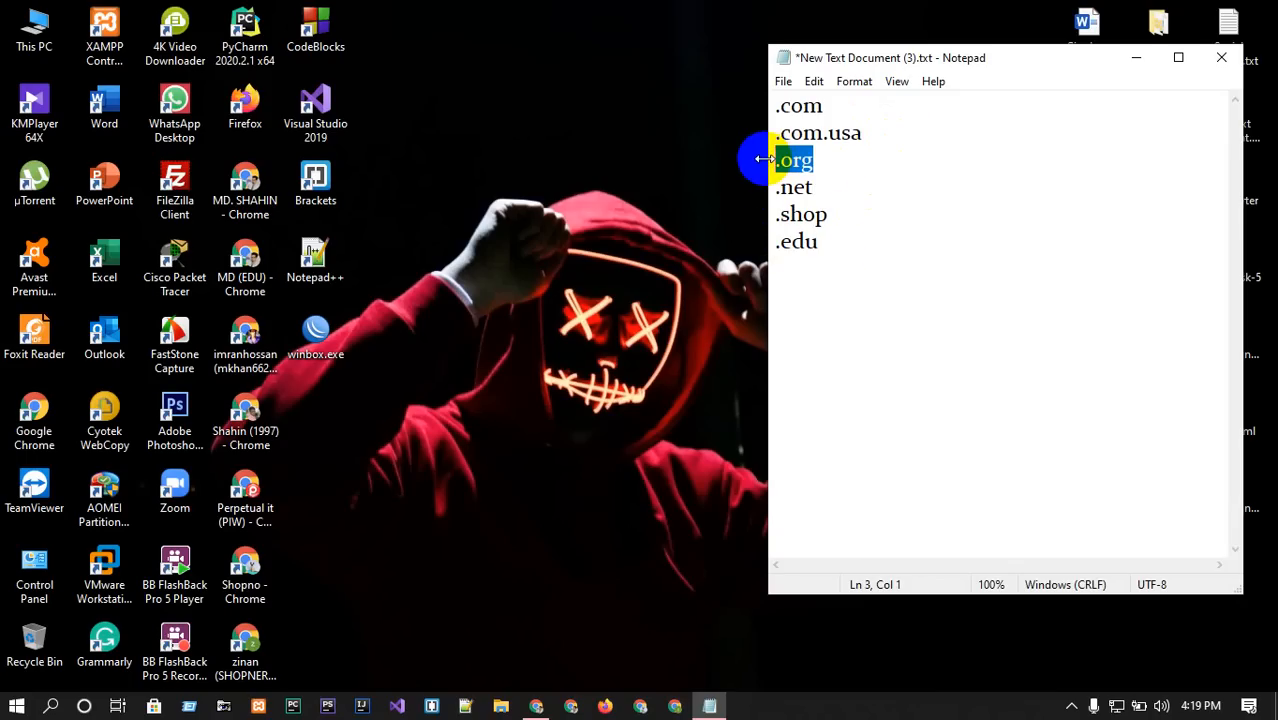
{"action": "left_click", "coordinate": [825, 160]}
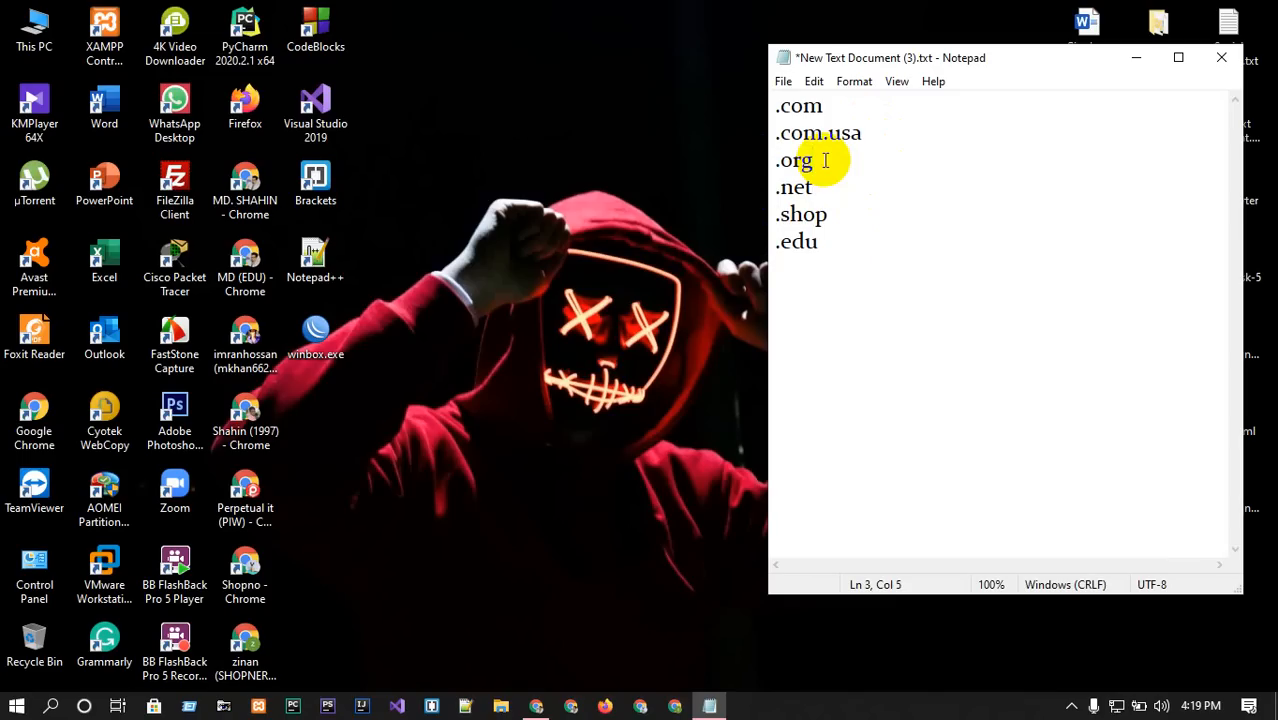
{"action": "left_click_drag", "start_coordinate": [825, 250], "coordinate": [776, 80]}
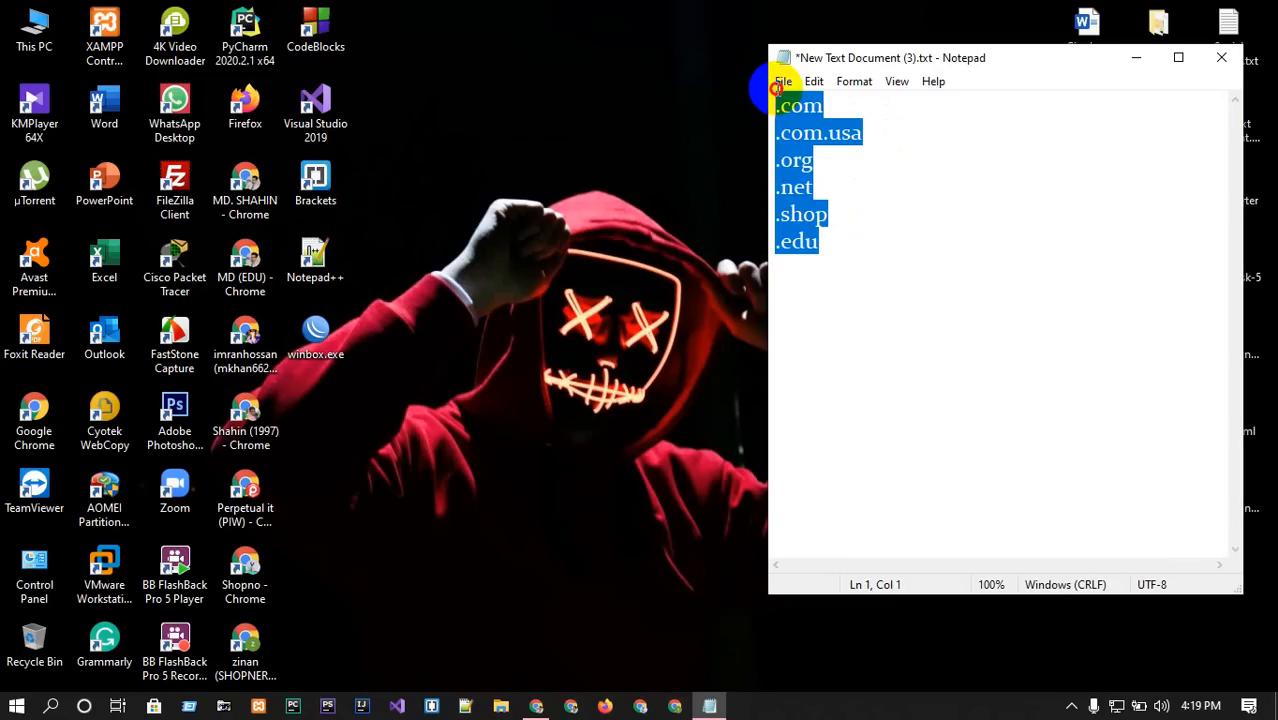
{"action": "left_click", "coordinate": [802, 138]}
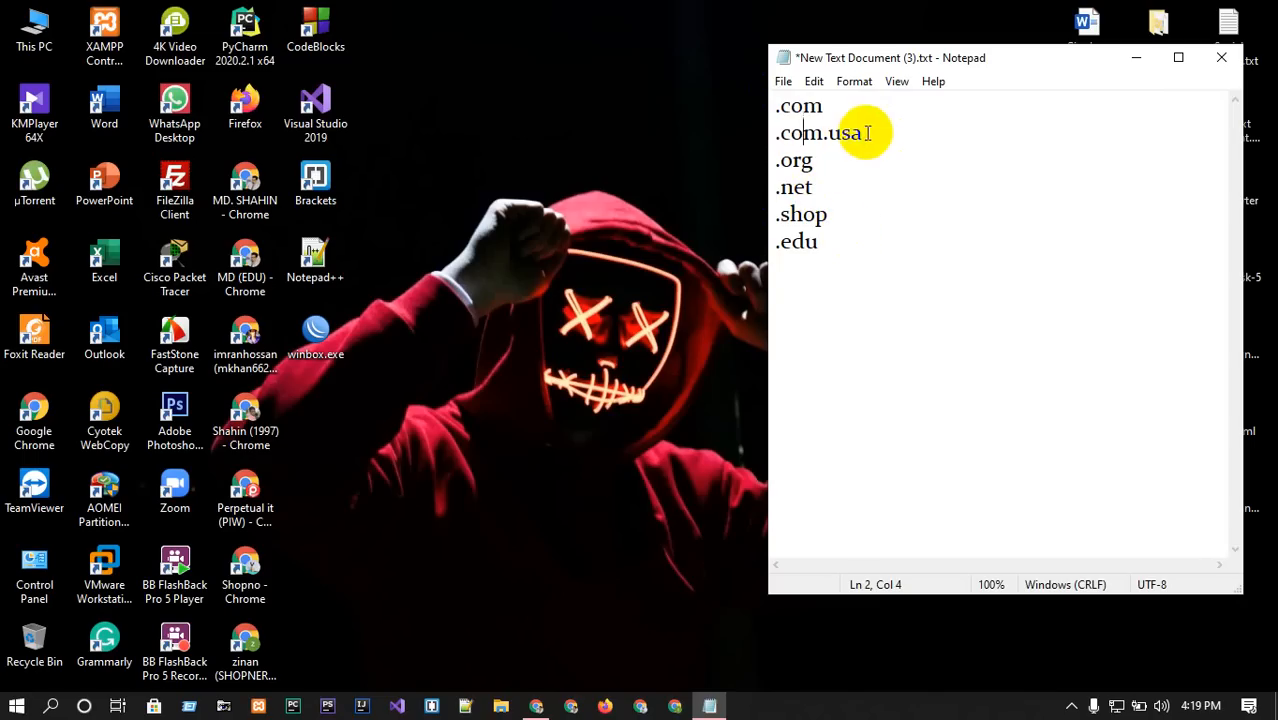
{"action": "left_click_drag", "start_coordinate": [862, 133], "coordinate": [768, 133]}
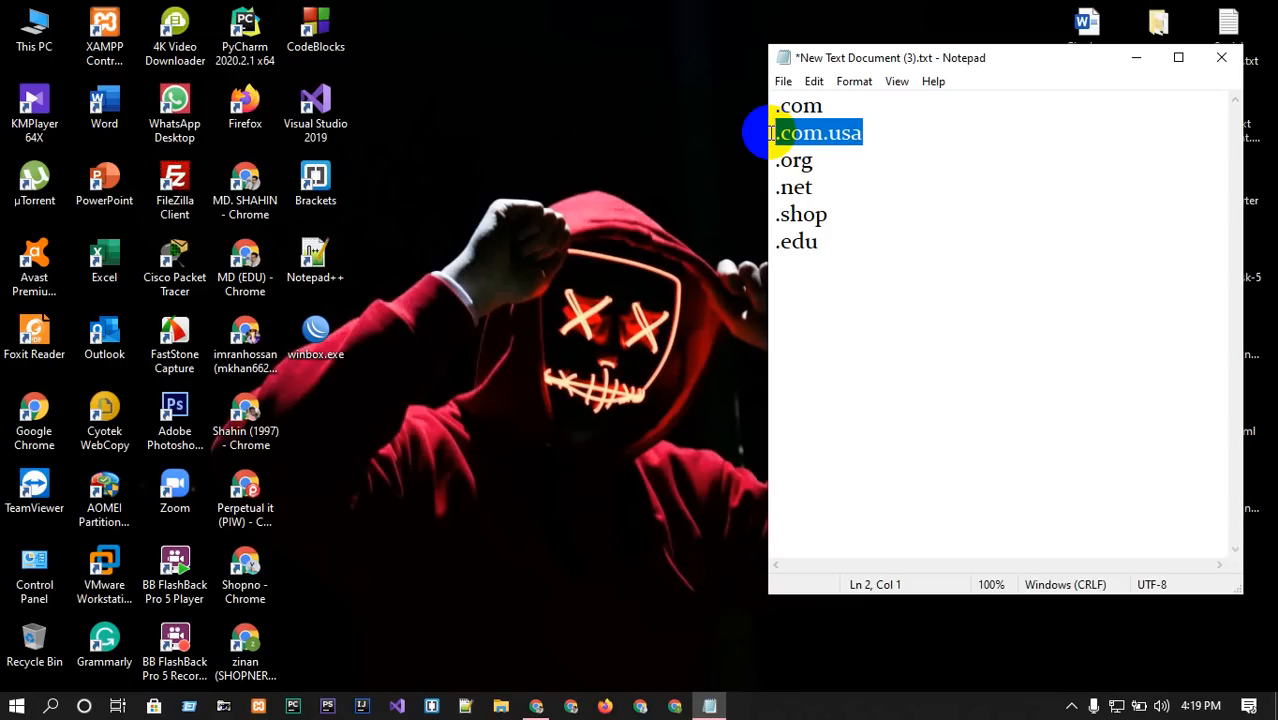
{"action": "left_click", "coordinate": [882, 143]}
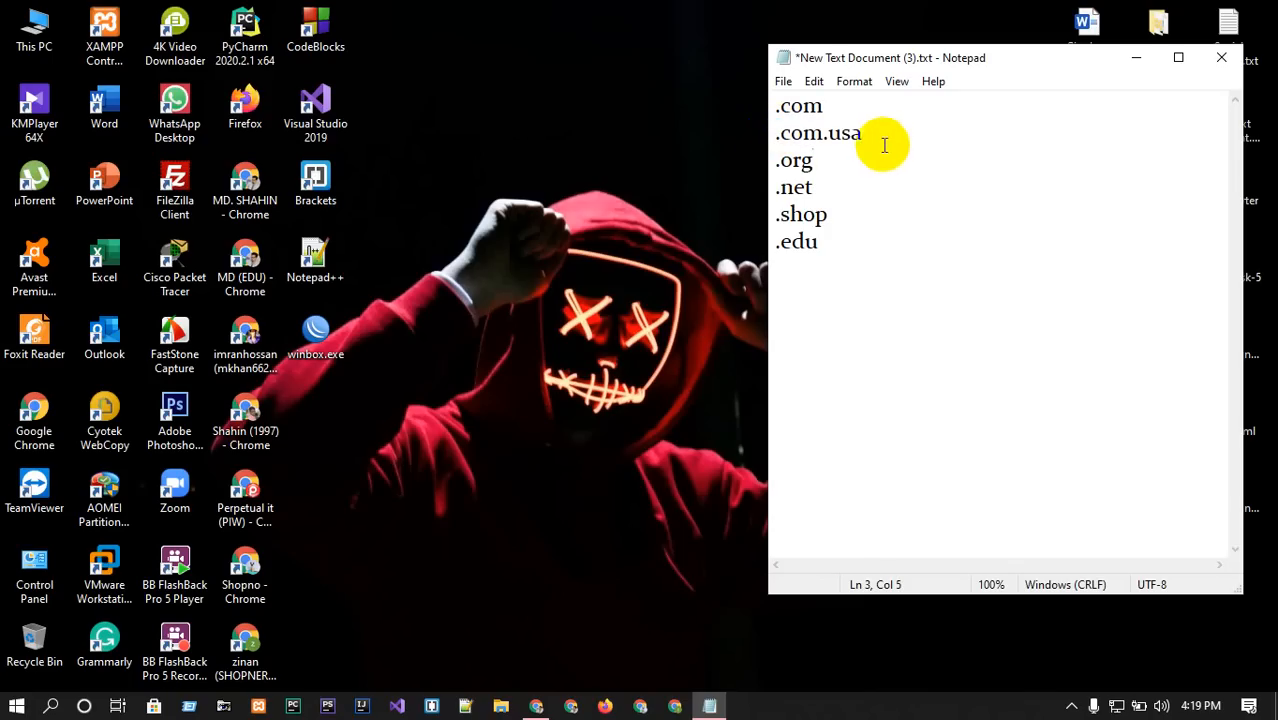
{"action": "left_click_drag", "start_coordinate": [875, 143], "coordinate": [779, 137]}
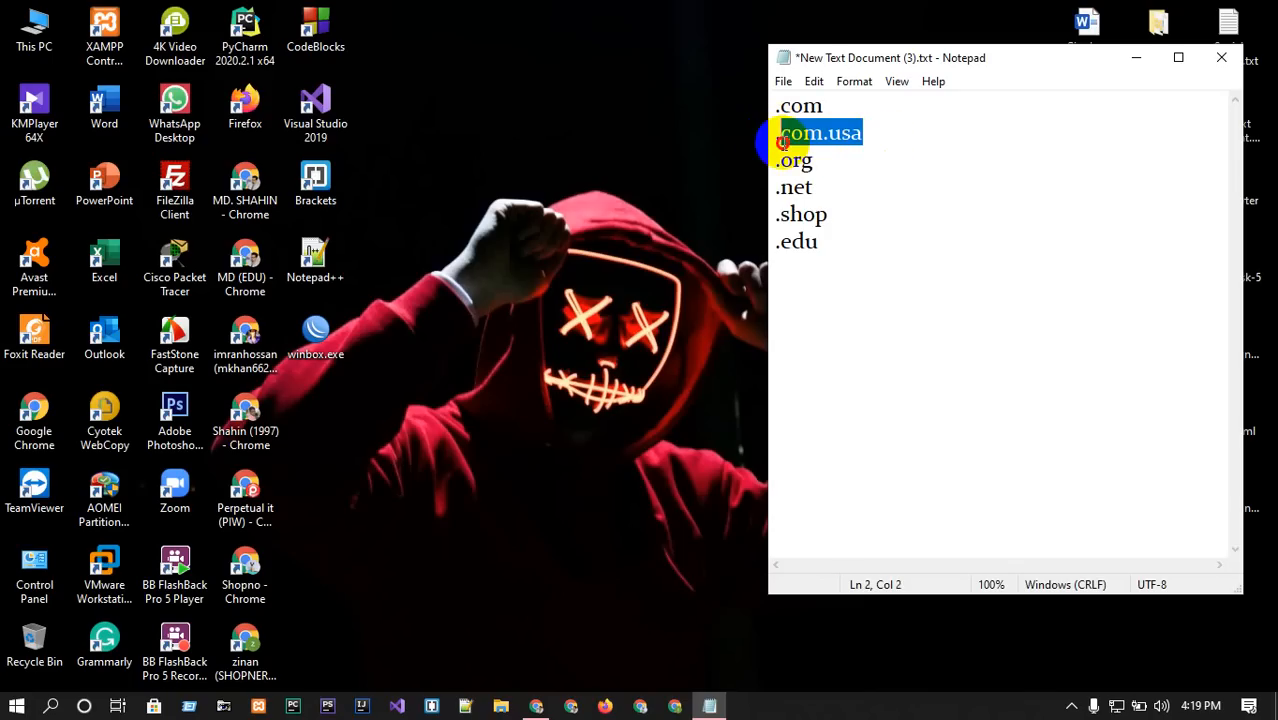
{"action": "left_click", "coordinate": [851, 152]}
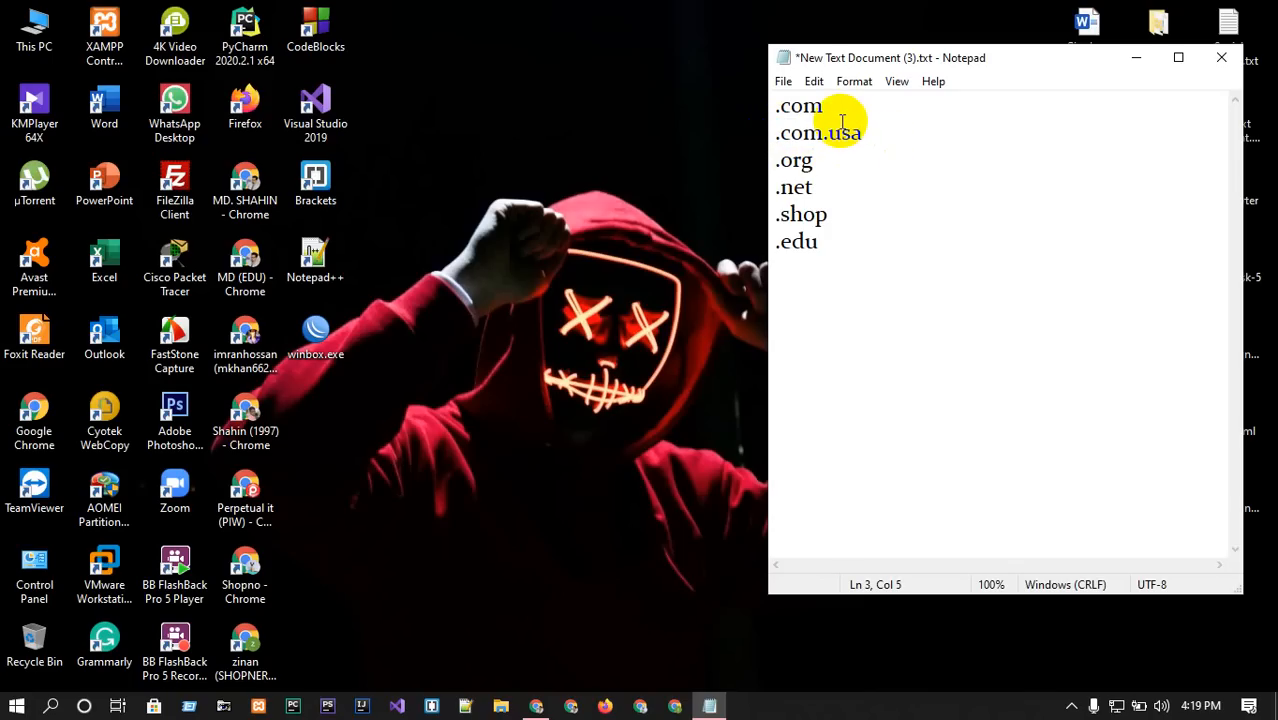
{"action": "left_click_drag", "start_coordinate": [824, 106], "coordinate": [757, 110]}
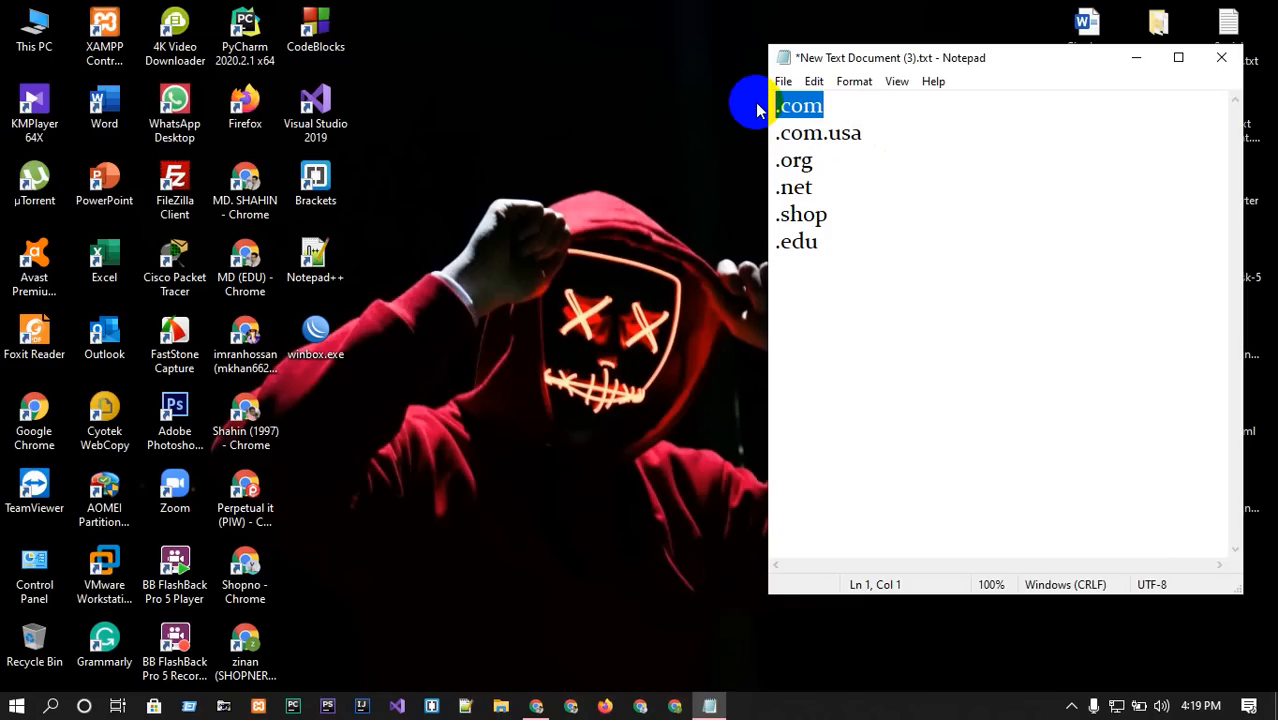
{"action": "left_click", "coordinate": [844, 106]}
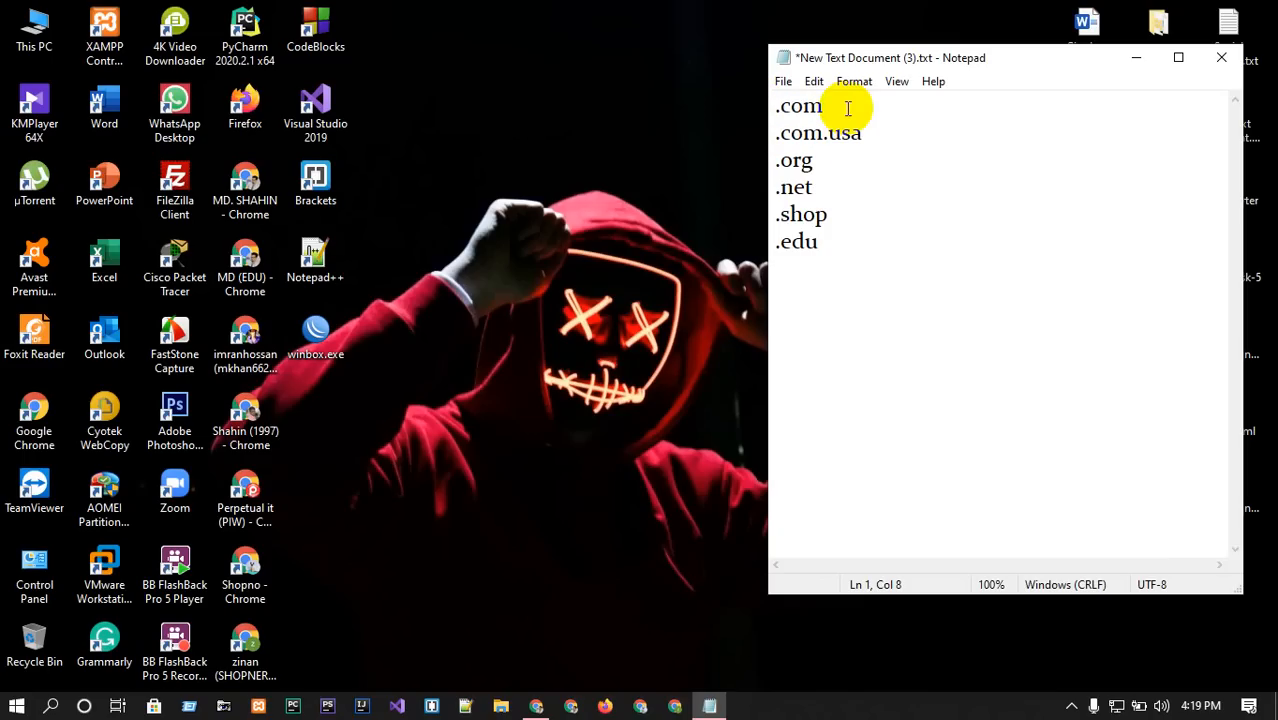
Add the price 7-8USD beside .com.
{"action": "type", "text": "7-8USD"}
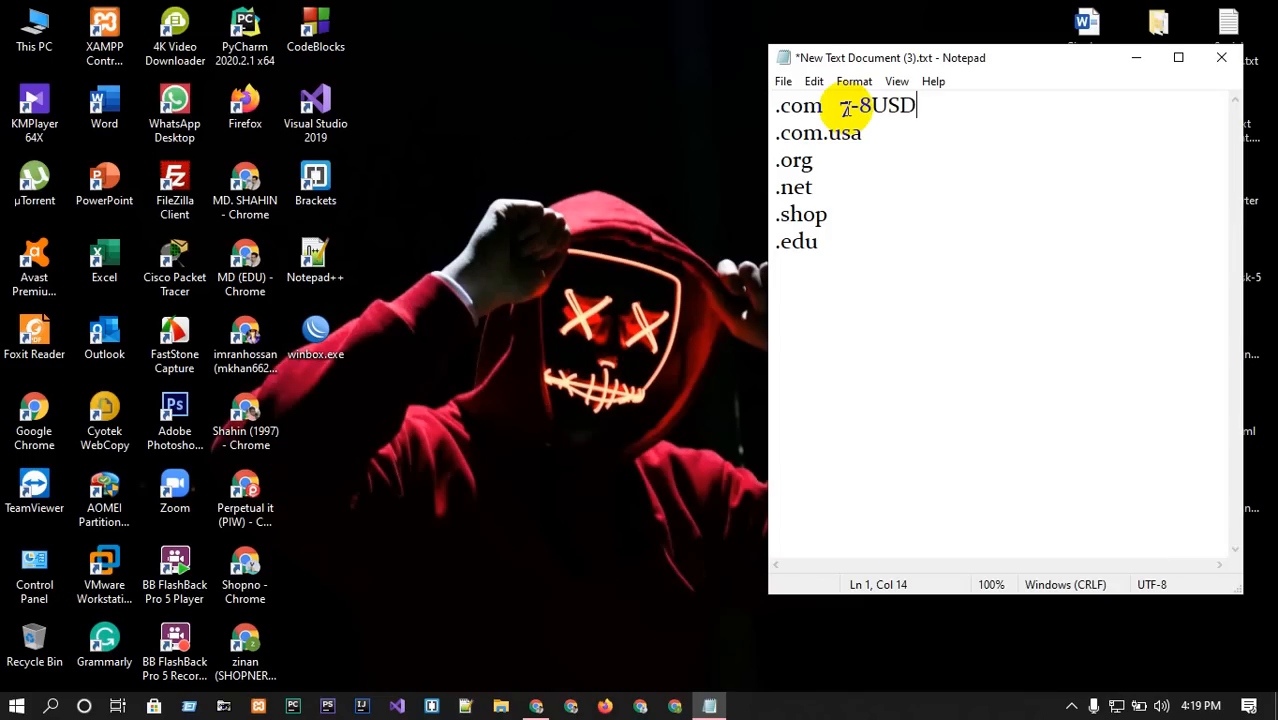
{"action": "left_click_drag", "start_coordinate": [857, 107], "coordinate": [914, 107]}
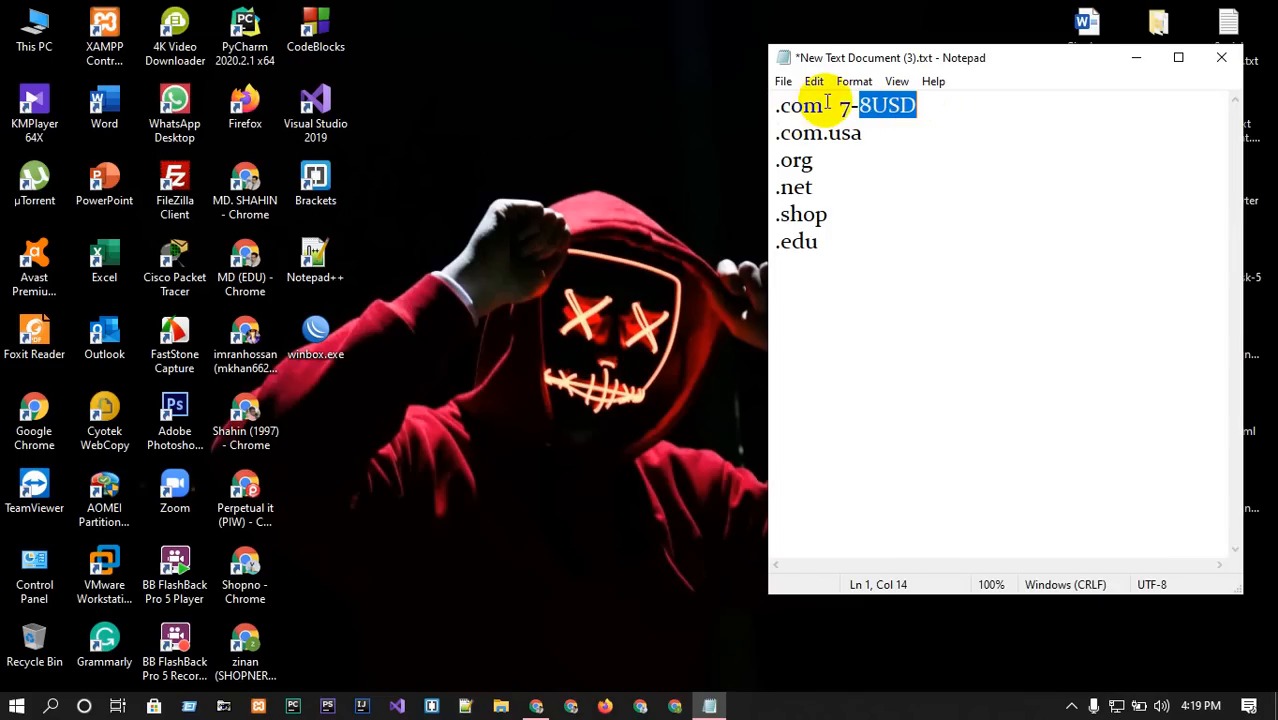
{"action": "left_click", "coordinate": [928, 104]}
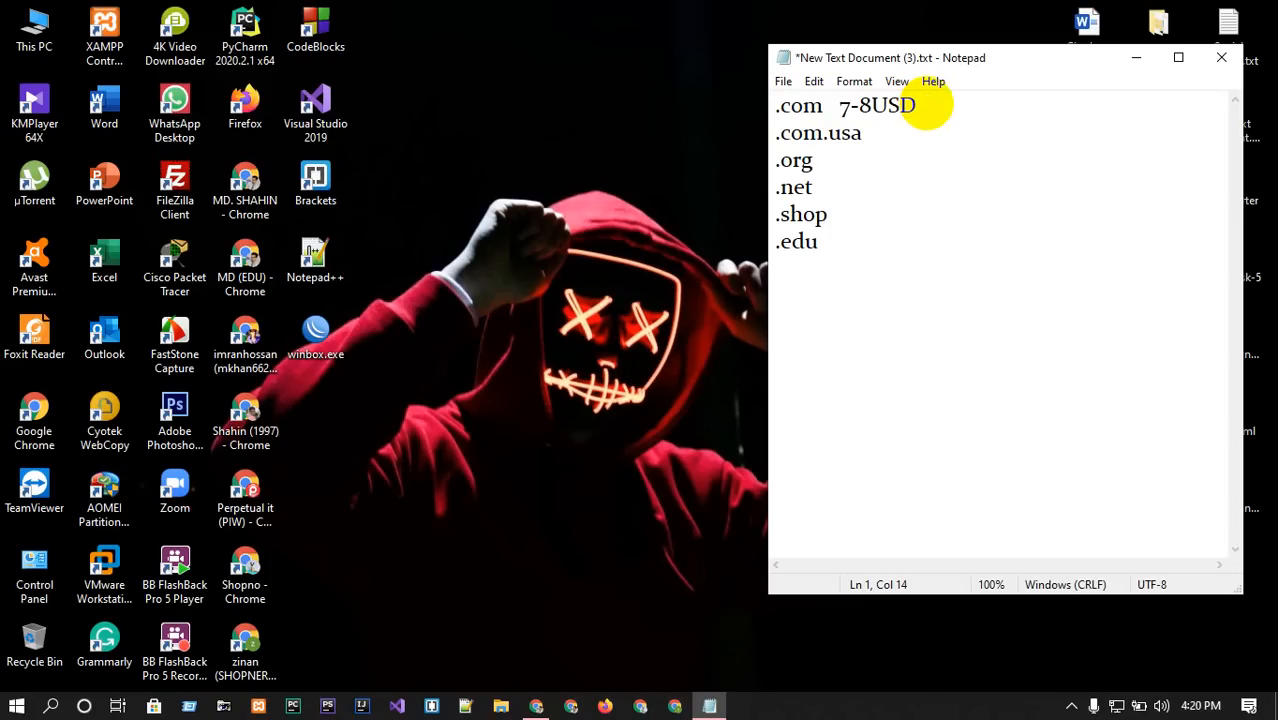
Add a .website line priced 0USD 17USD below the .com line.
{"action": "key", "text": "Return"}
{"action": "type", "text": ".web"}
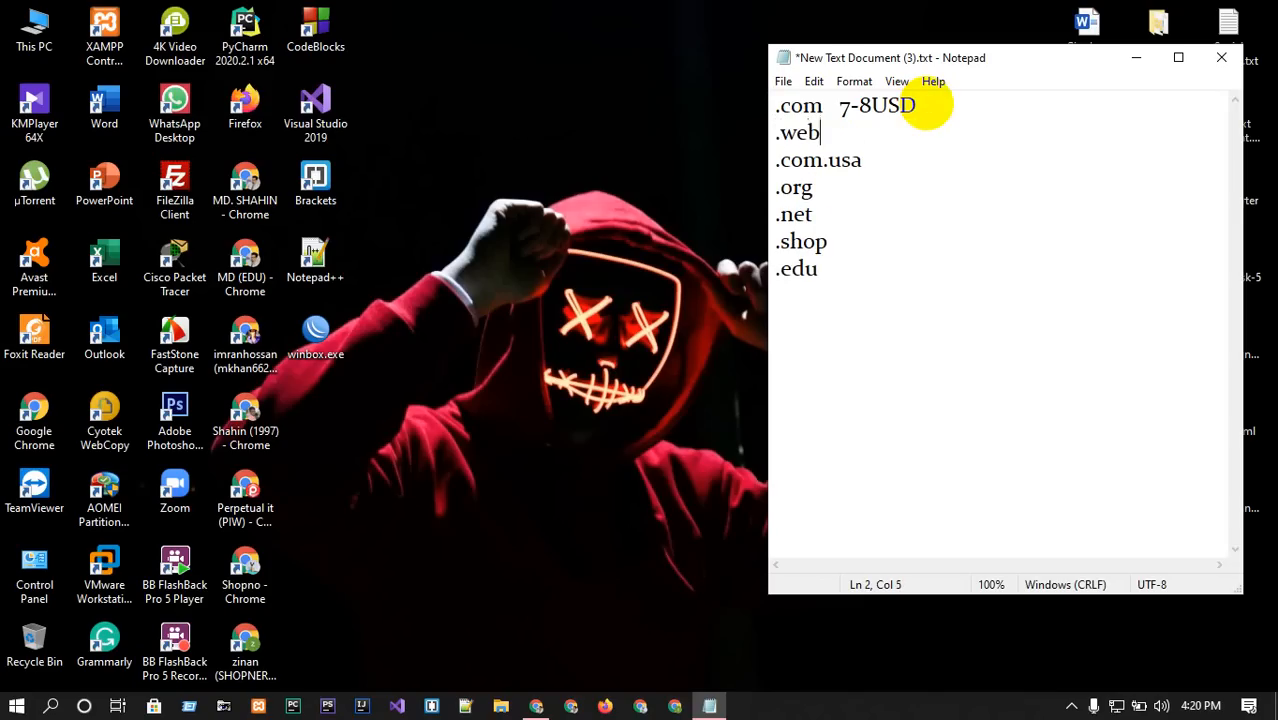
{"action": "type", "text": "site   0USD"}
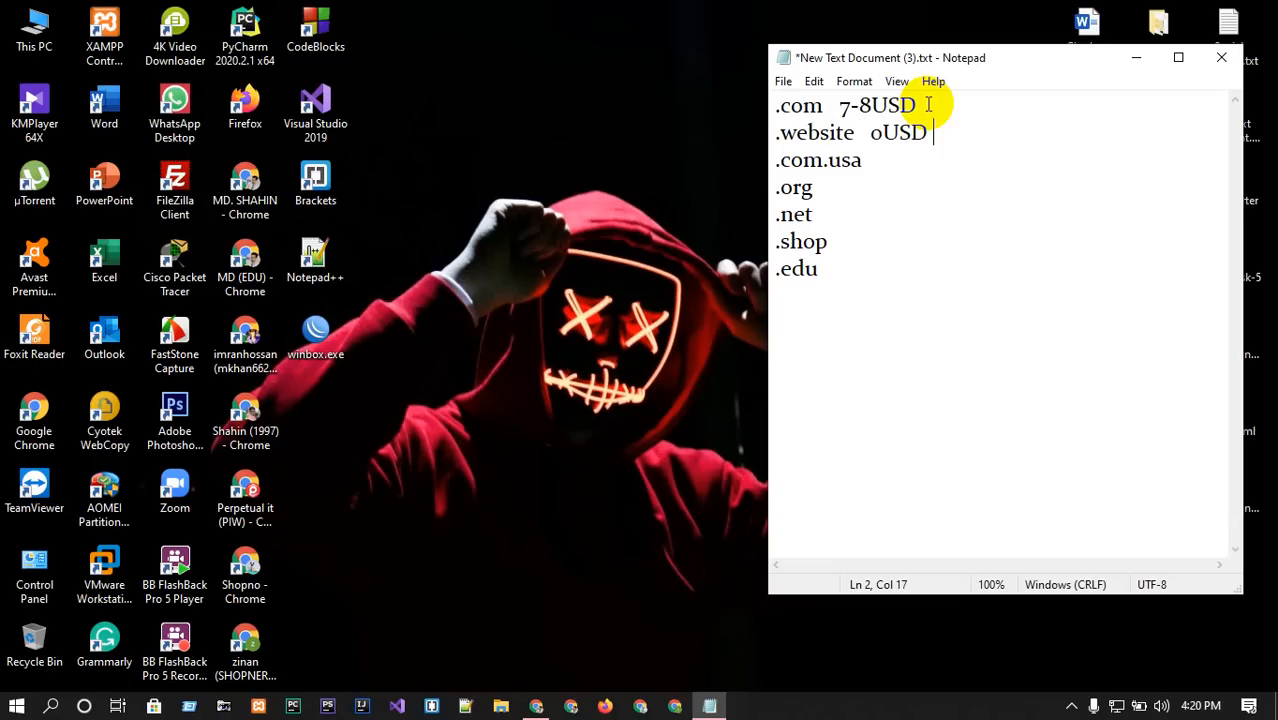
{"action": "type", "text": "17US"}
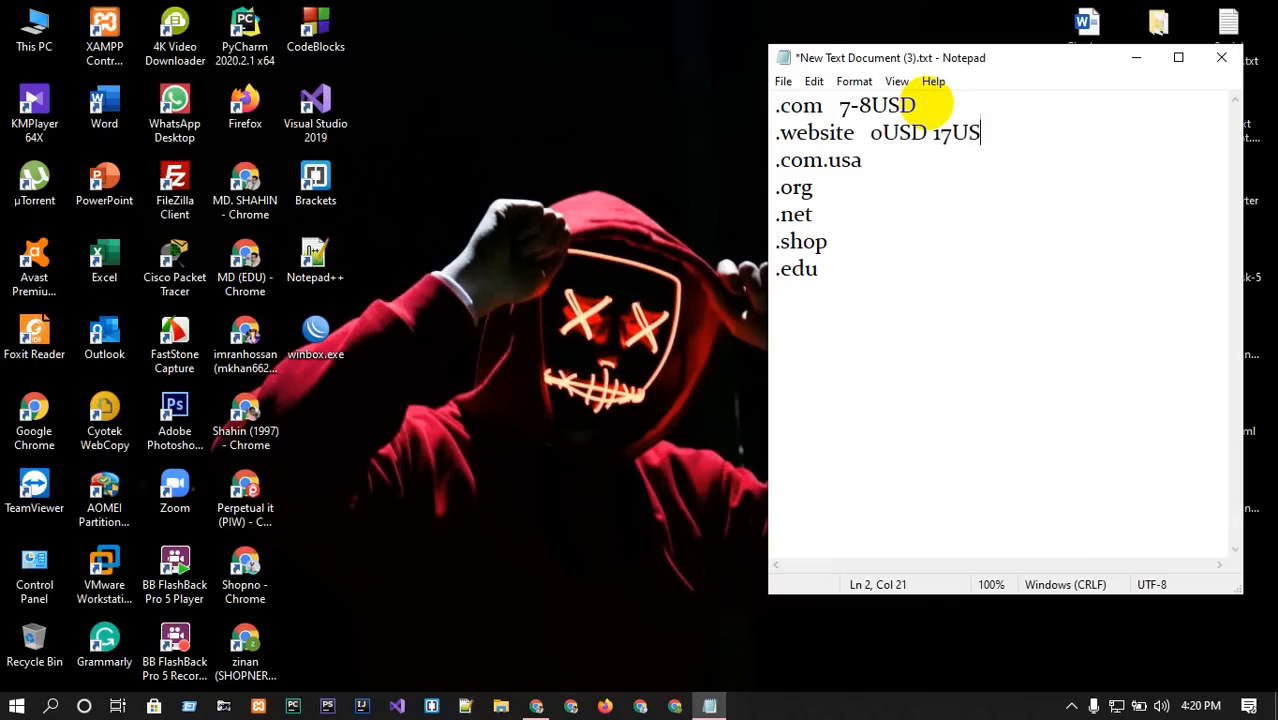
{"action": "type", "text": "D"}
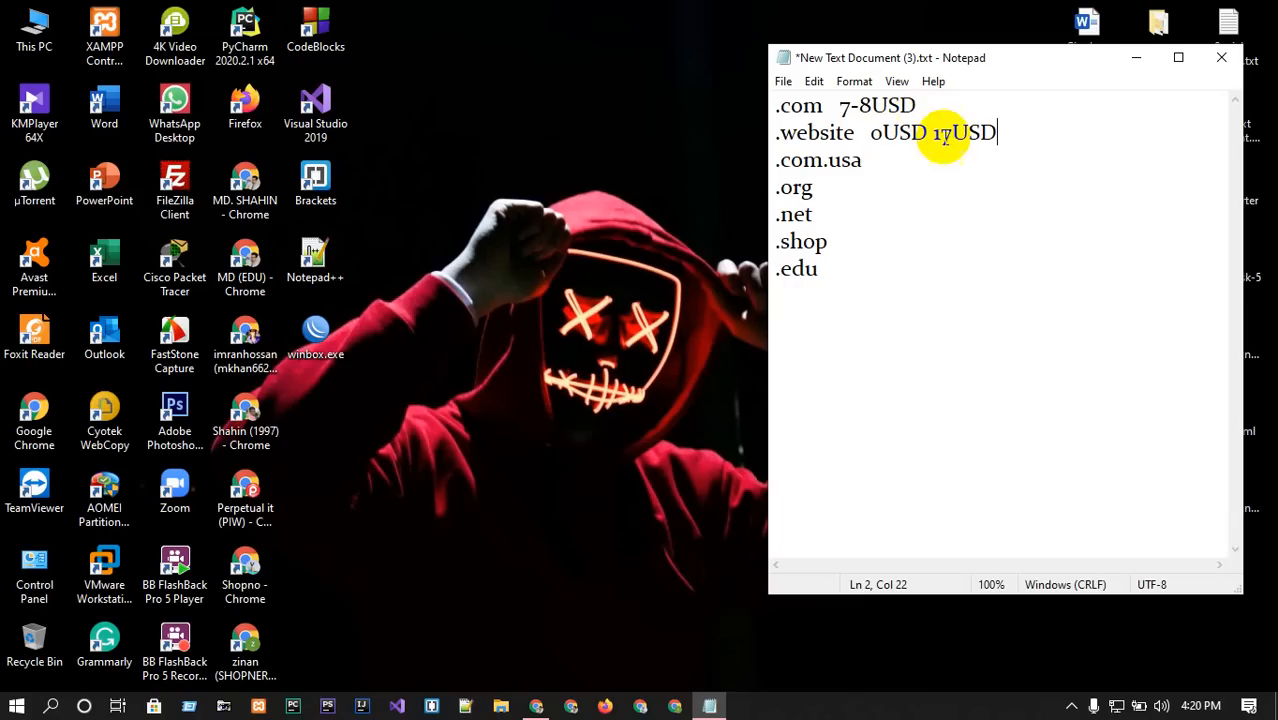
{"action": "left_click_drag", "start_coordinate": [952, 133], "coordinate": [756, 131]}
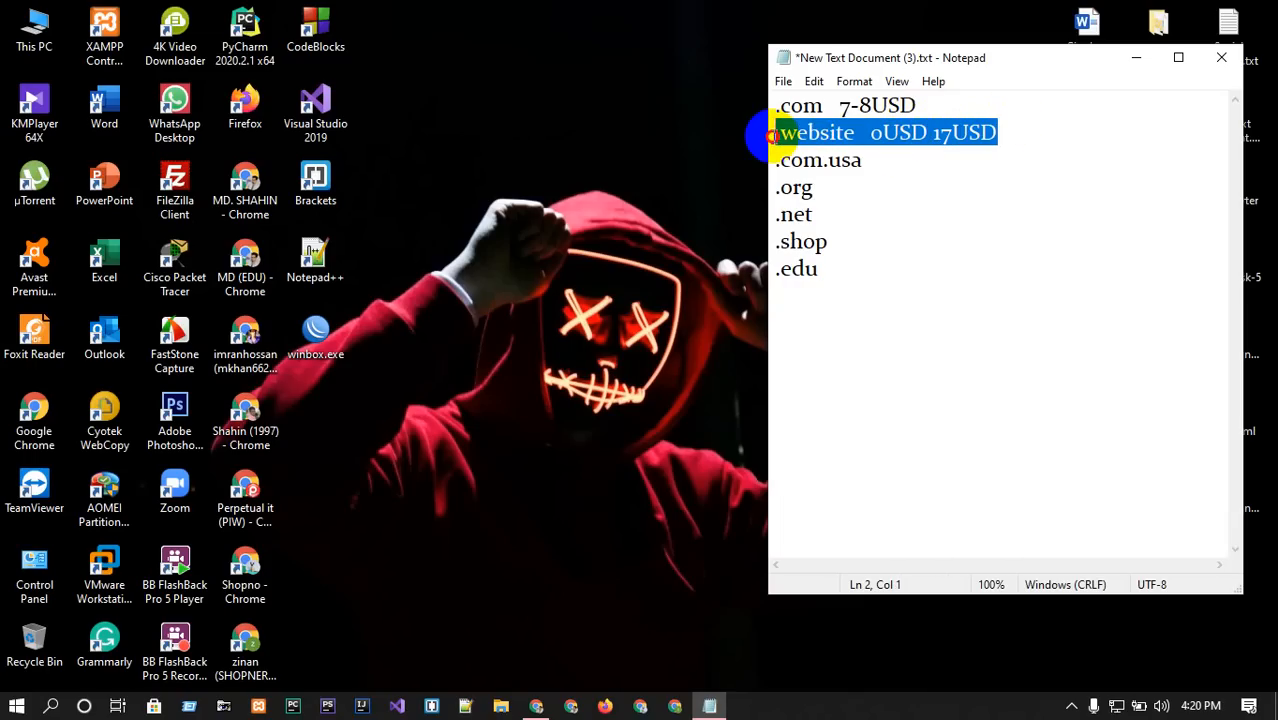
{"action": "left_click", "coordinate": [870, 134]}
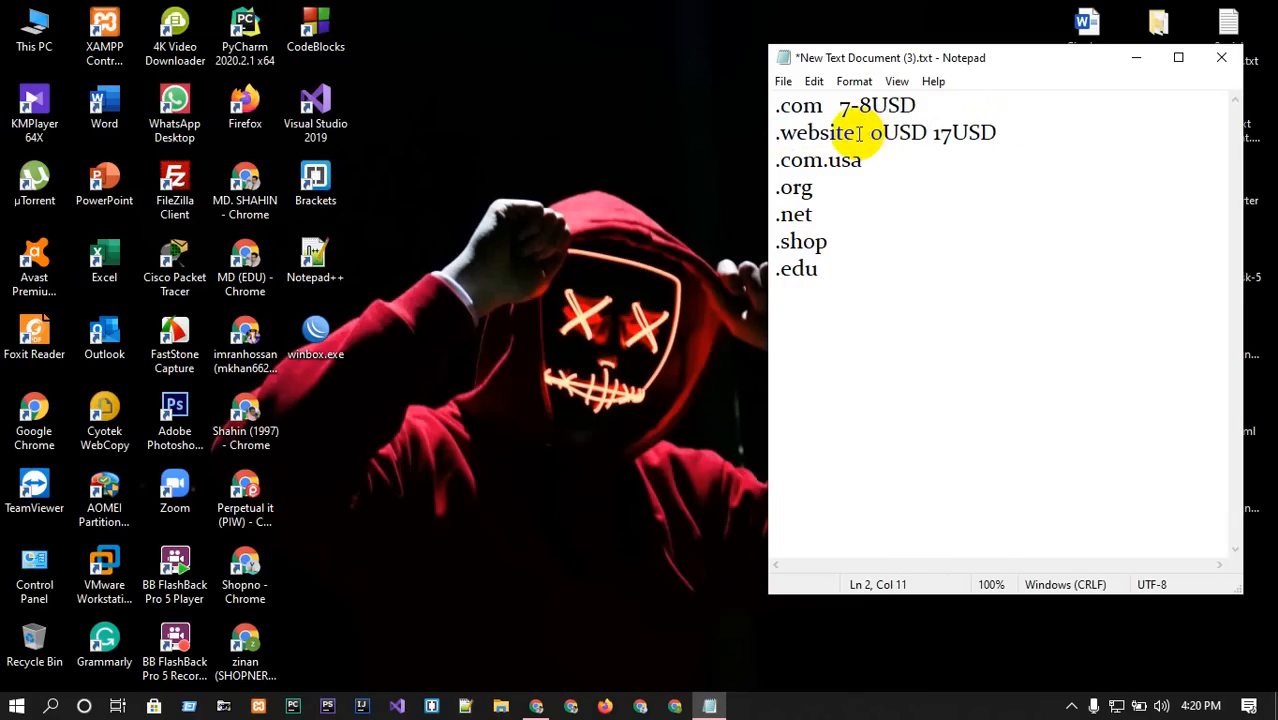
{"action": "left_click", "coordinate": [858, 131]}
{"action": "left_click_drag", "start_coordinate": [858, 134], "coordinate": [776, 133]}
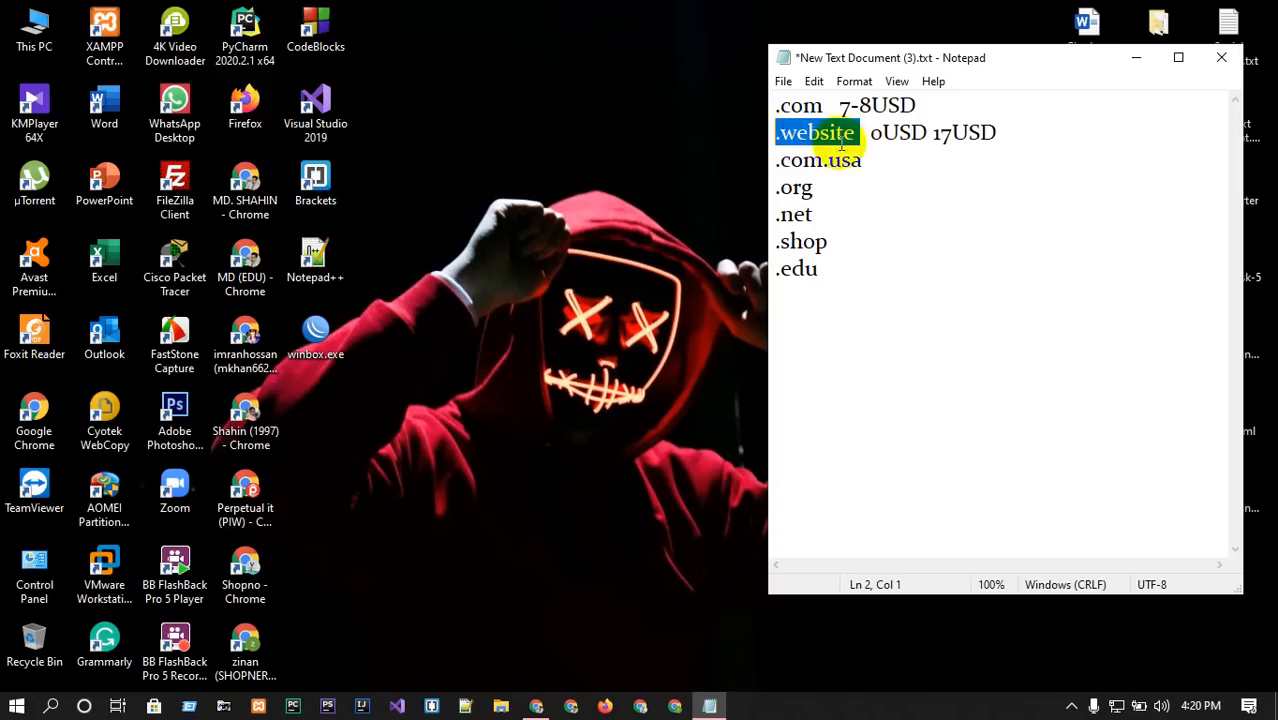
{"action": "left_click_drag", "start_coordinate": [918, 105], "coordinate": [778, 105]}
{"action": "left_click_drag", "start_coordinate": [1000, 133], "coordinate": [770, 160]}
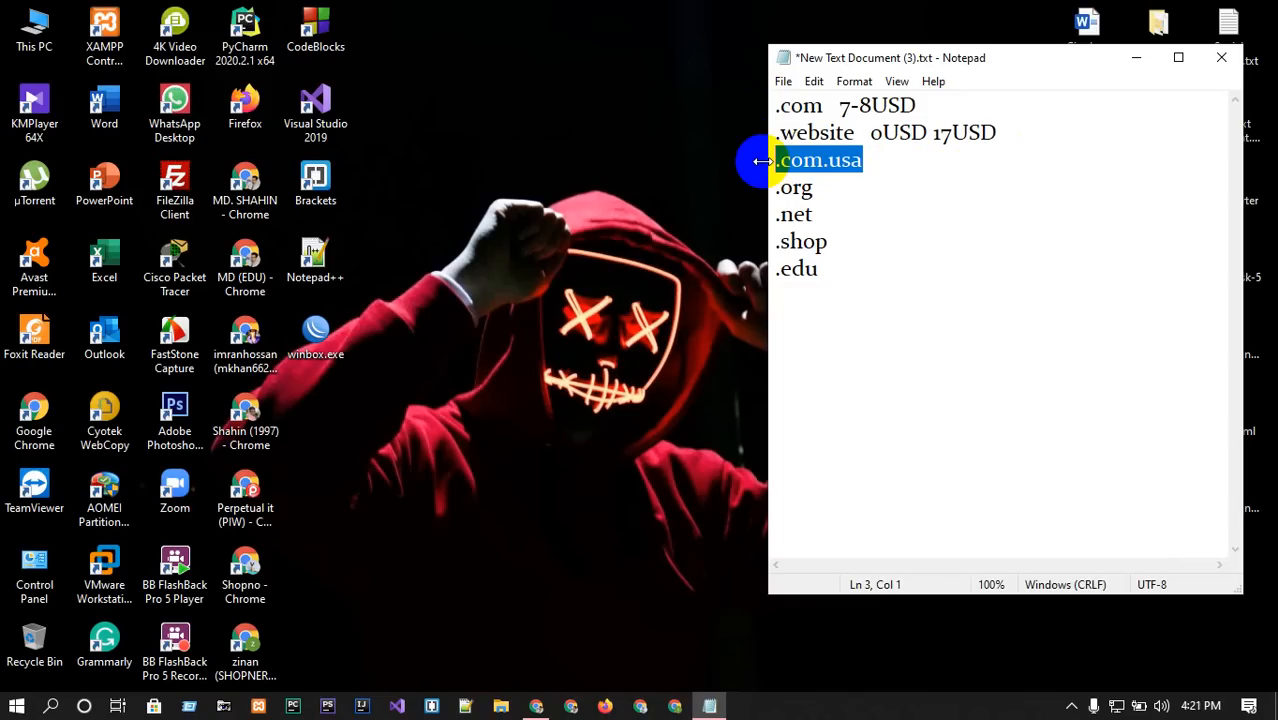
{"action": "left_click_drag", "start_coordinate": [1002, 132], "coordinate": [776, 134]}
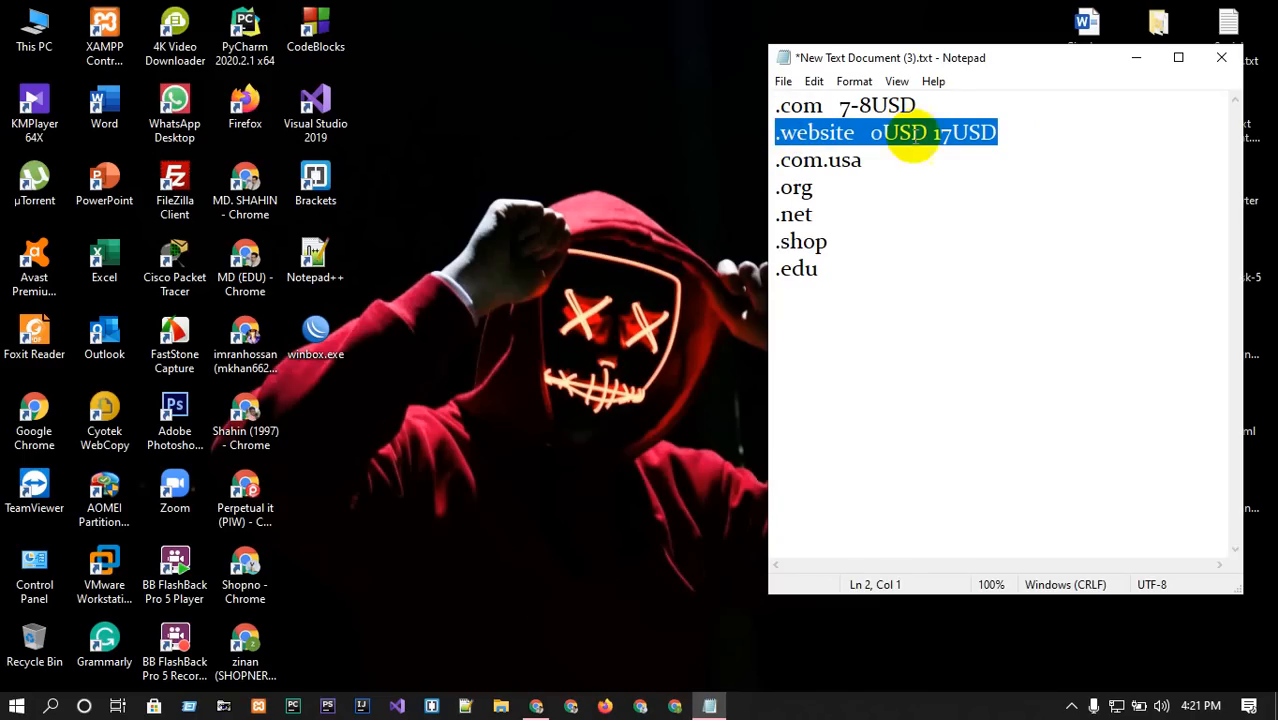
{"action": "left_click_drag", "start_coordinate": [973, 106], "coordinate": [777, 105]}
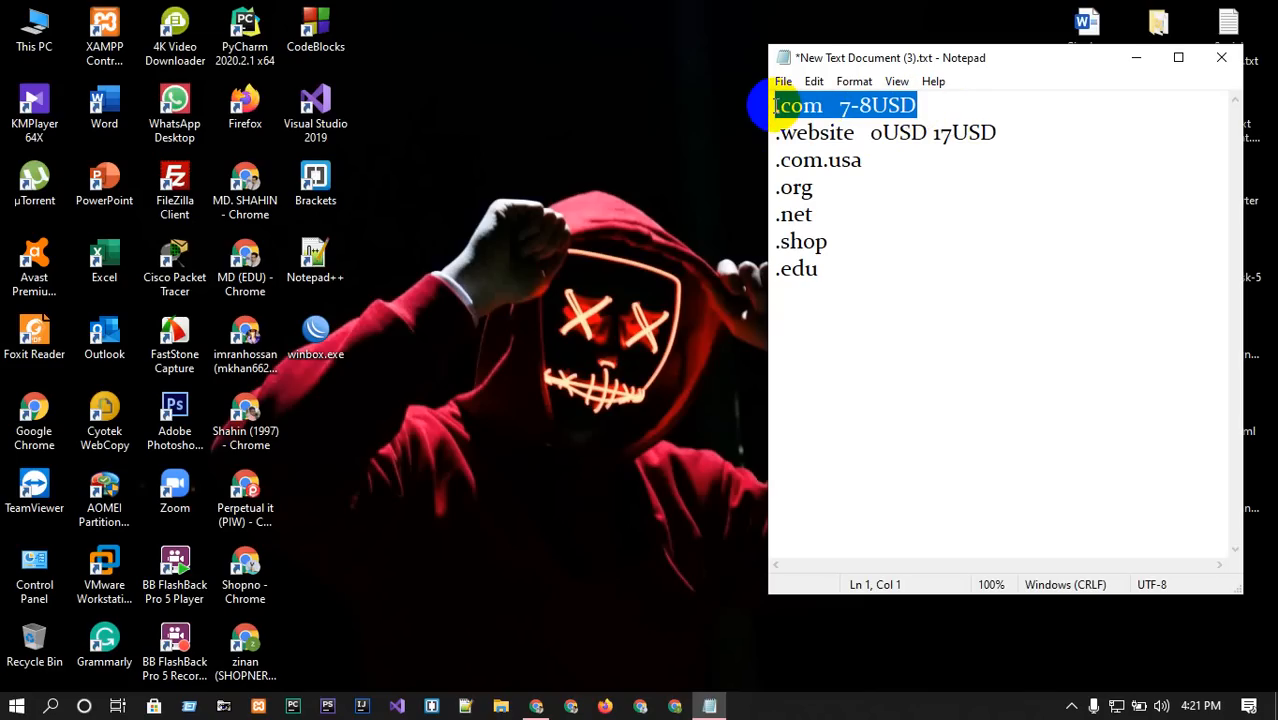
{"action": "left_click", "coordinate": [847, 130]}
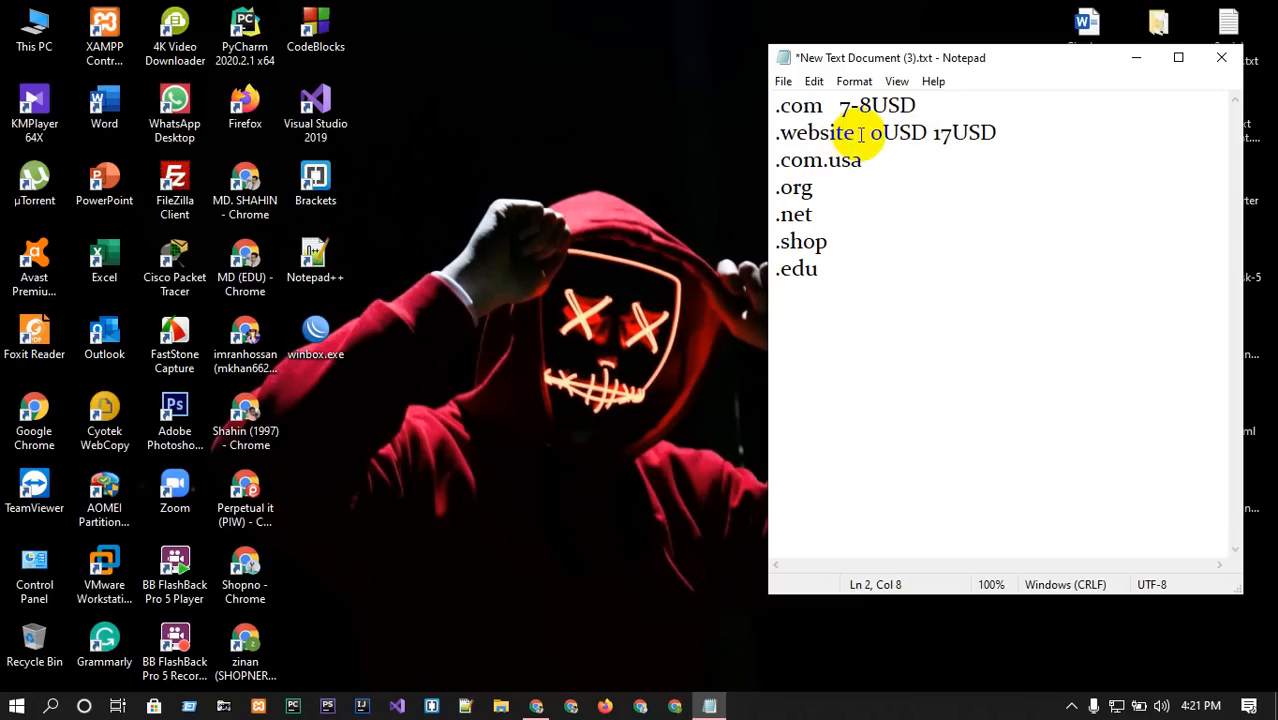
{"action": "left_click_drag", "start_coordinate": [857, 132], "coordinate": [775, 136]}
{"action": "left_click", "coordinate": [1018, 132]}
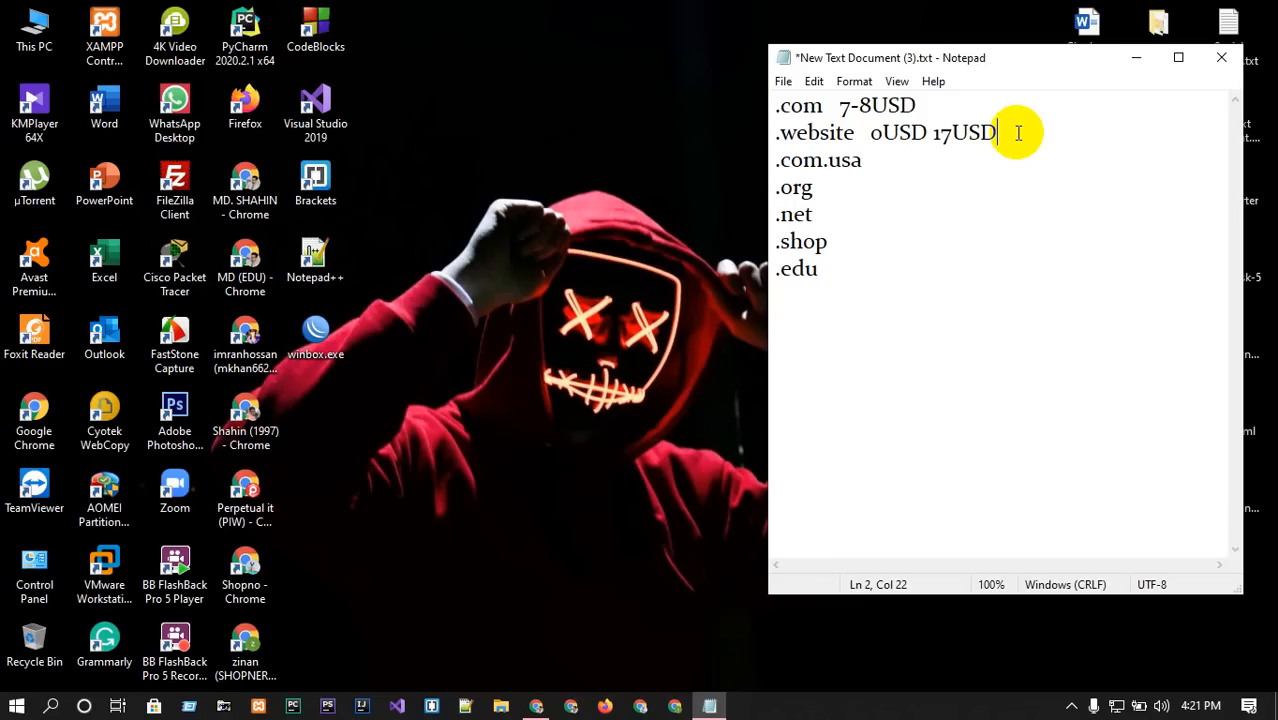
{"action": "left_click_drag", "start_coordinate": [954, 133], "coordinate": [931, 134]}
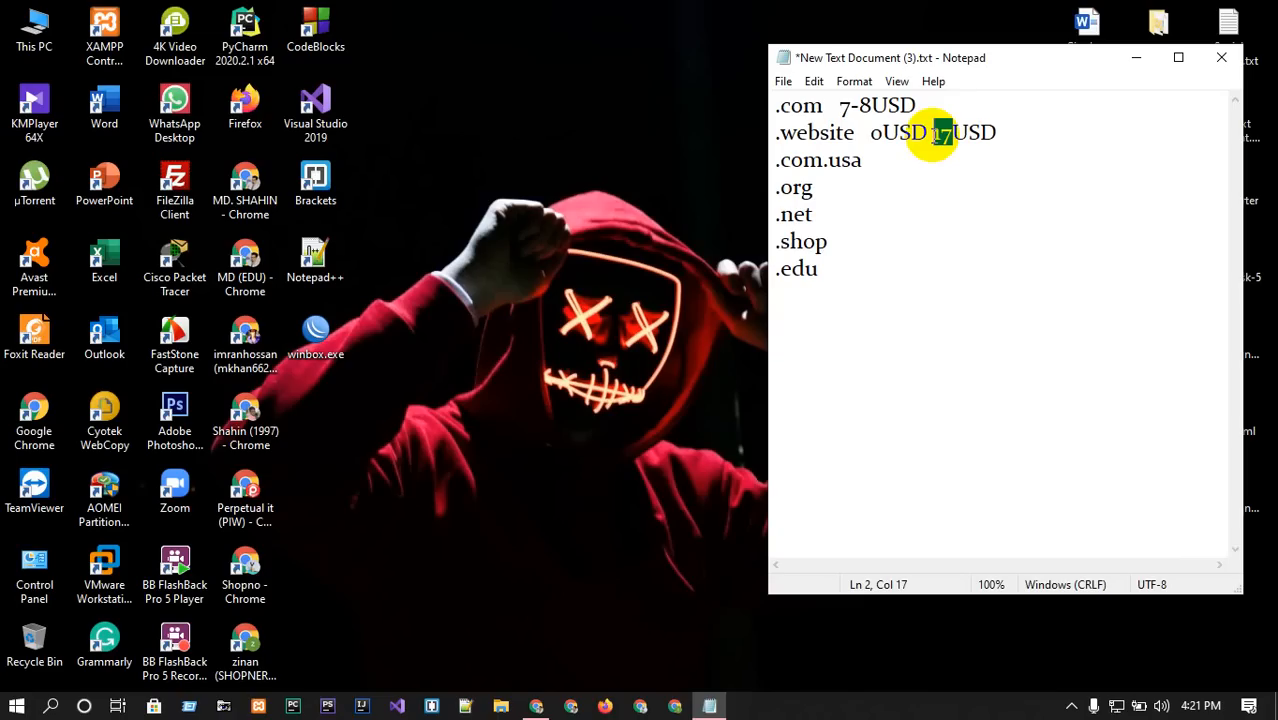
{"action": "left_click_drag", "start_coordinate": [819, 290], "coordinate": [733, 77]}
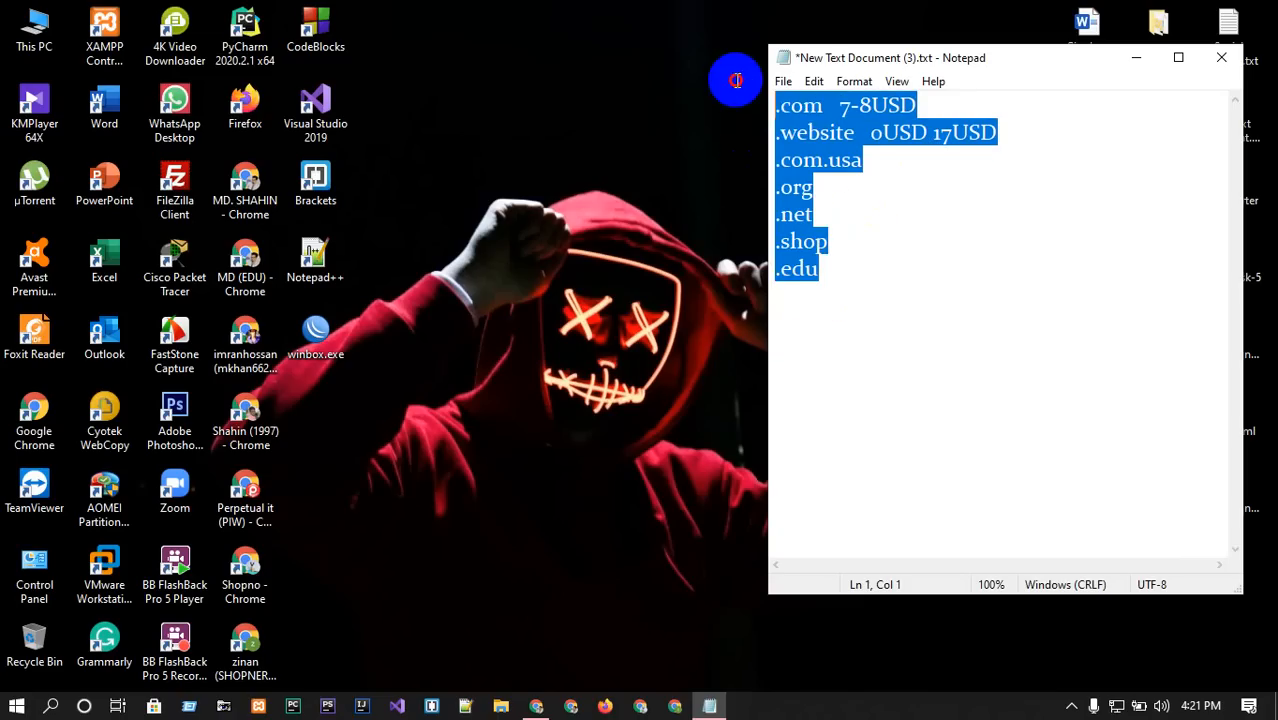
{"action": "left_click", "coordinate": [897, 184]}
{"action": "left_click_drag", "start_coordinate": [852, 132], "coordinate": [779, 142]}
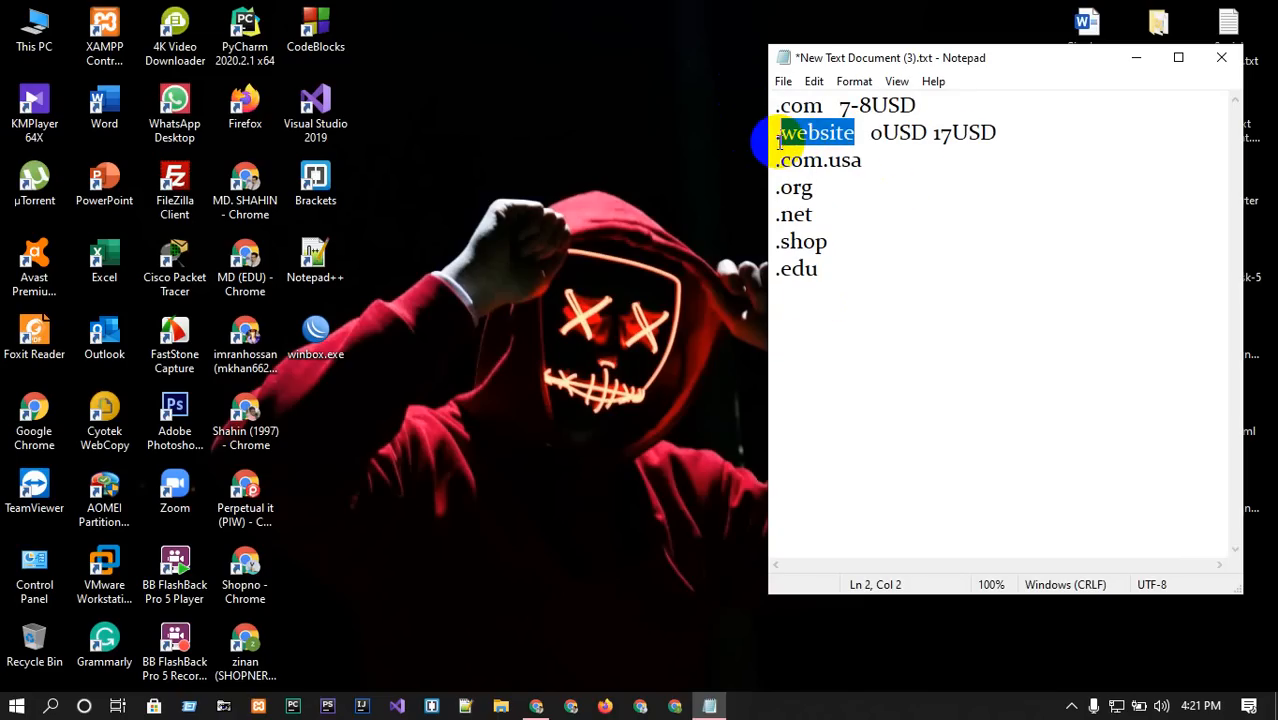
{"action": "left_click", "coordinate": [859, 337]}
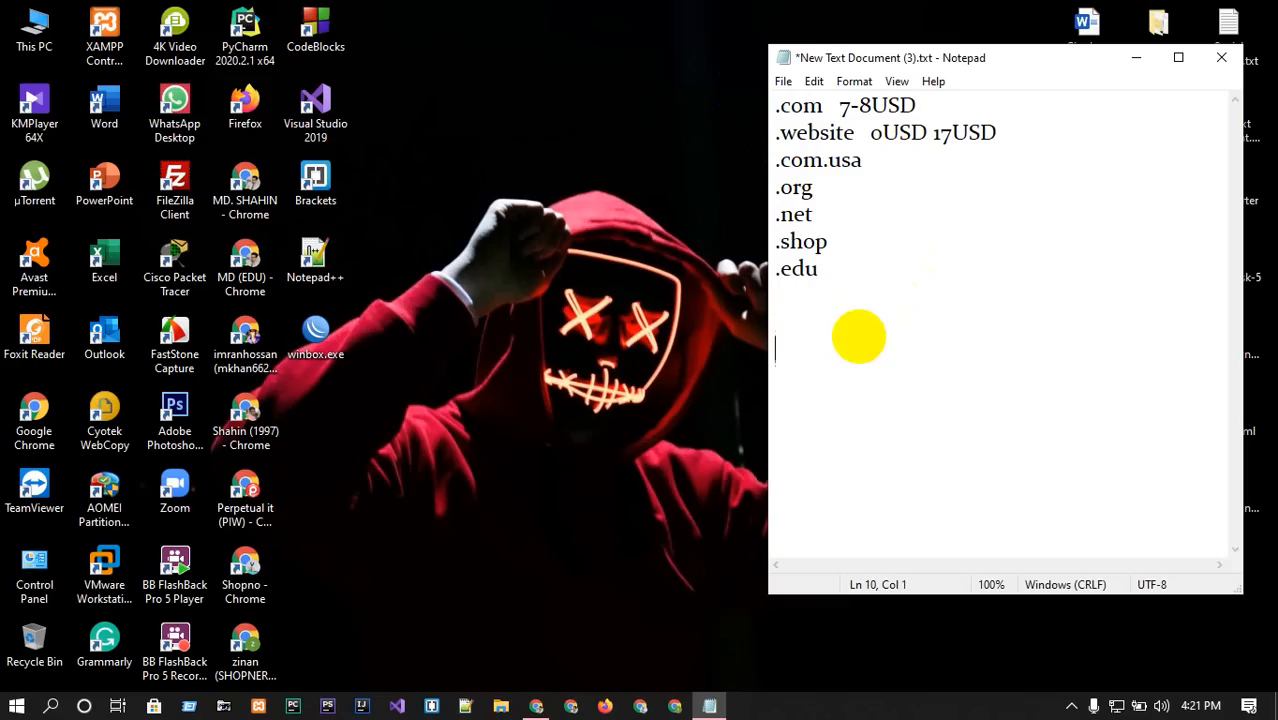
Add a url line reading 'url- harun.com'.
{"action": "type", "text": "url-"}
{"action": "type", "text": "harun"}
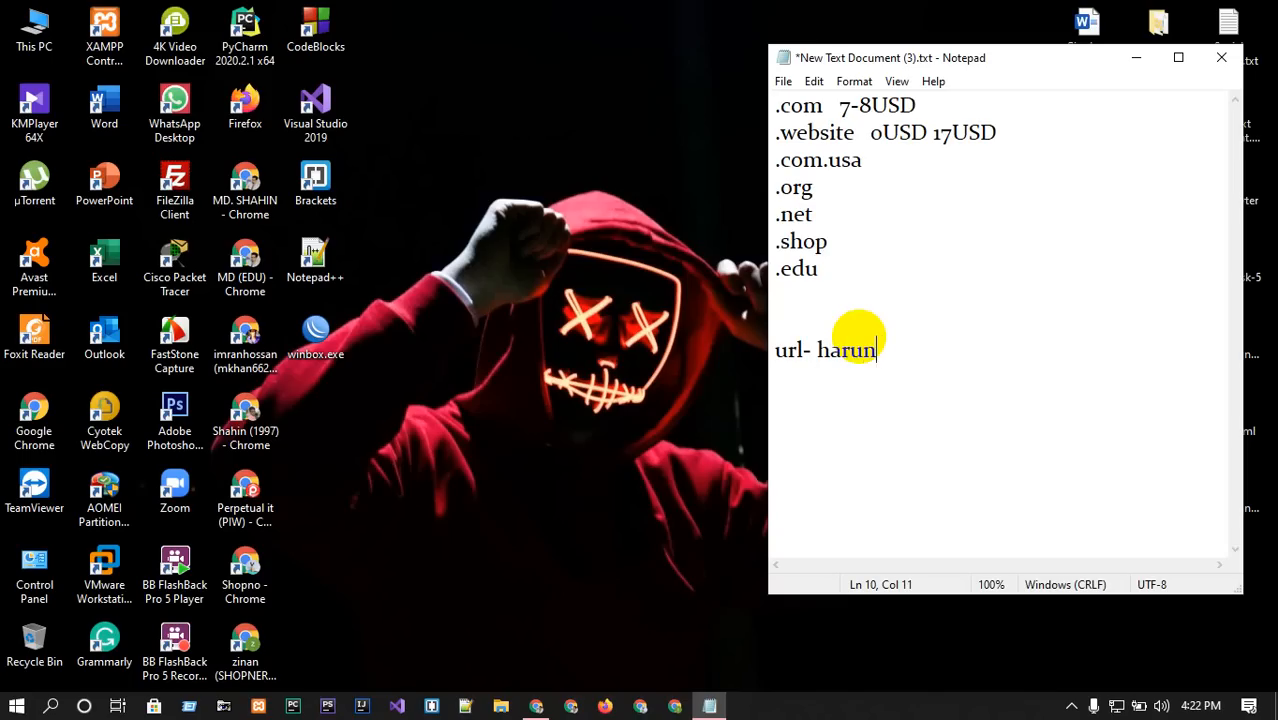
{"action": "type", "text": ".com"}
{"action": "left_click_drag", "start_coordinate": [815, 350], "coordinate": [953, 340]}
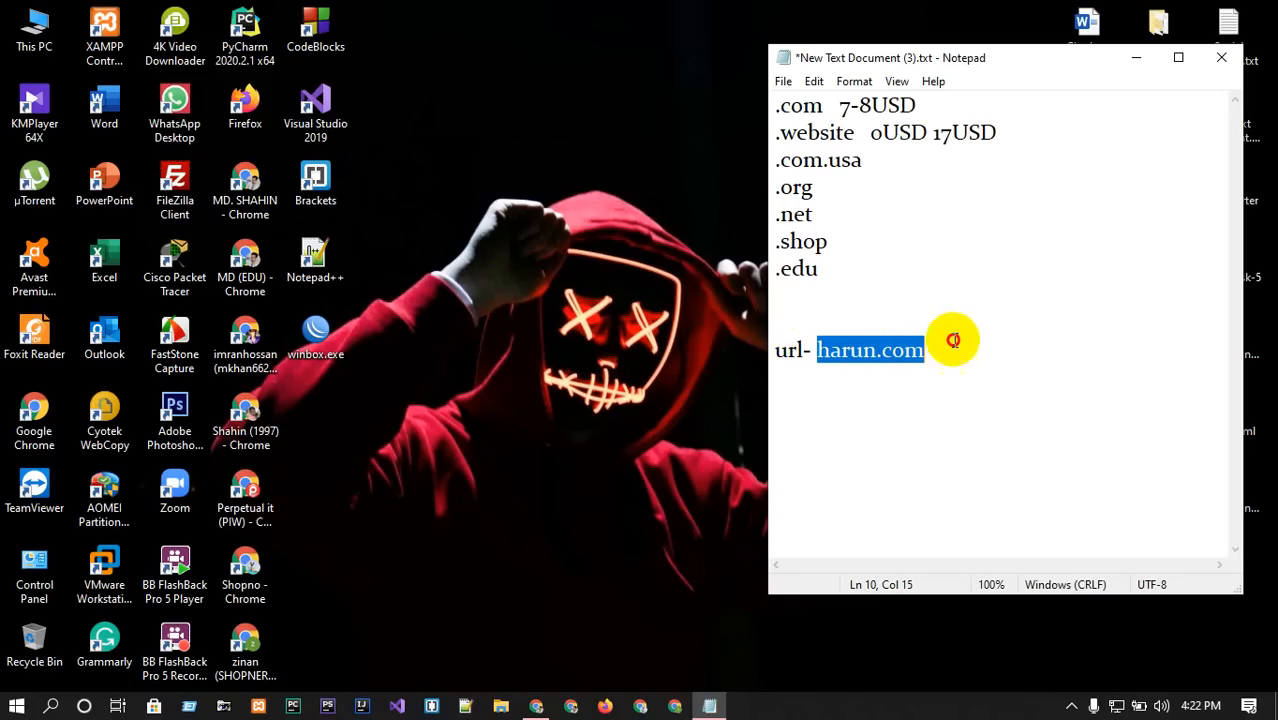
{"action": "left_click", "coordinate": [944, 346]}
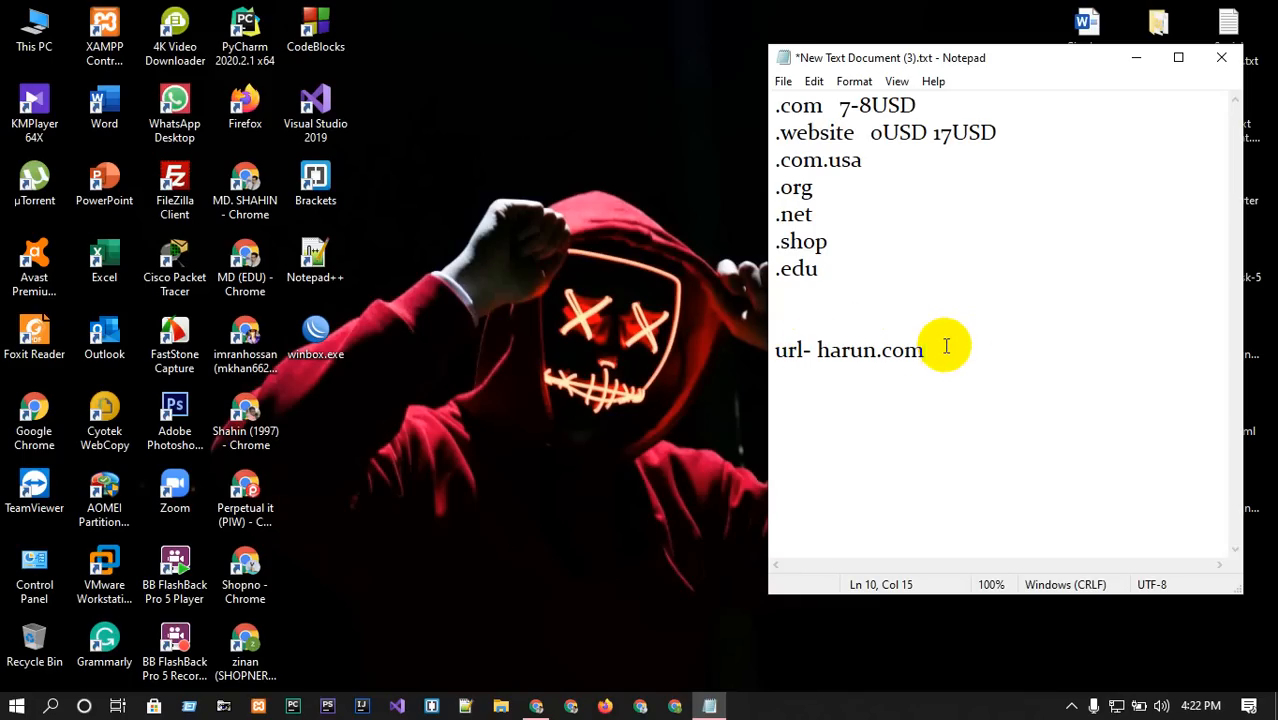
Add a 'hoisting/ server' line and extend the url to harun.com/cpanel.
{"action": "key", "text": "Return"}
{"action": "key", "text": "Return"}
{"action": "type", "text": "hoisti"}
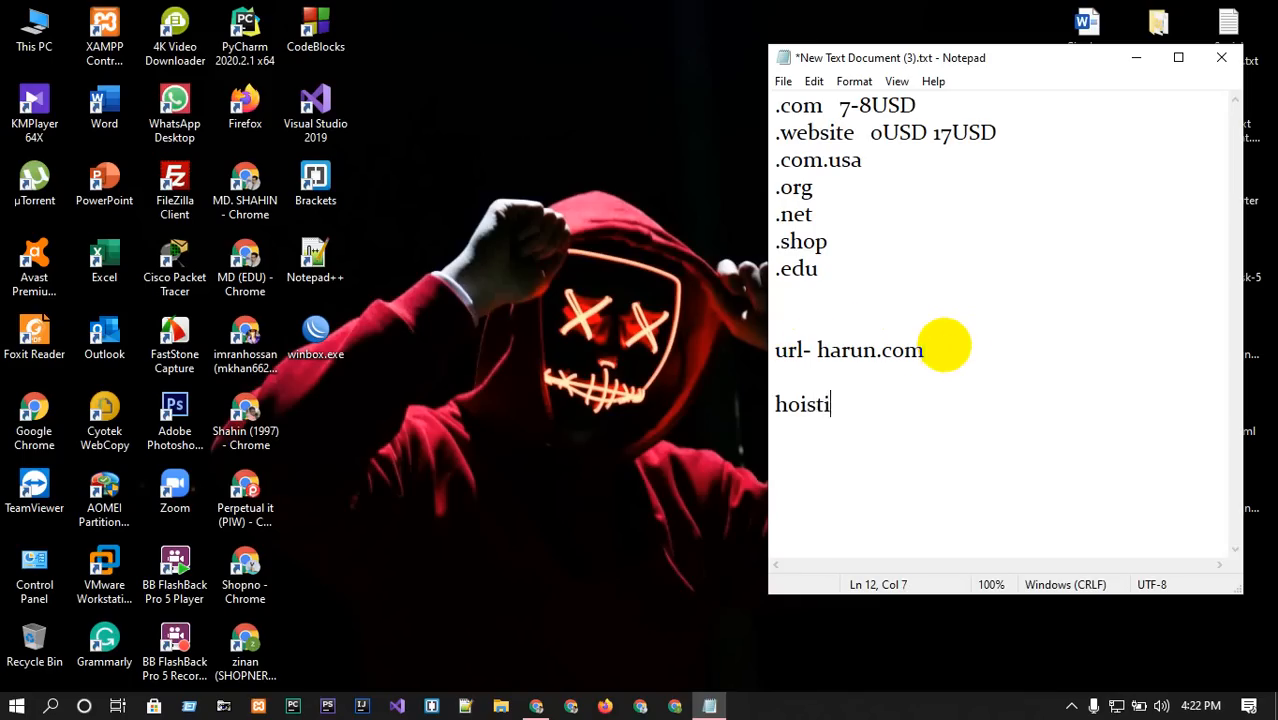
{"action": "type", "text": "ng/ server"}
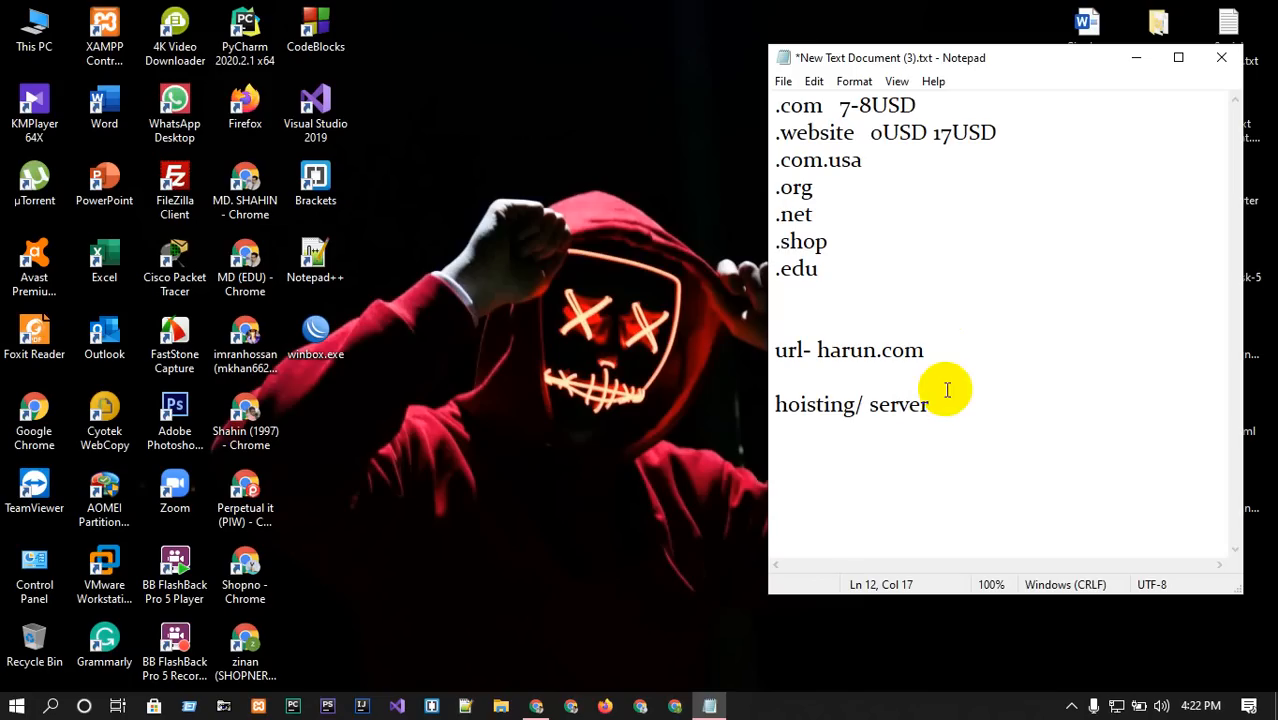
{"action": "left_click", "coordinate": [936, 350]}
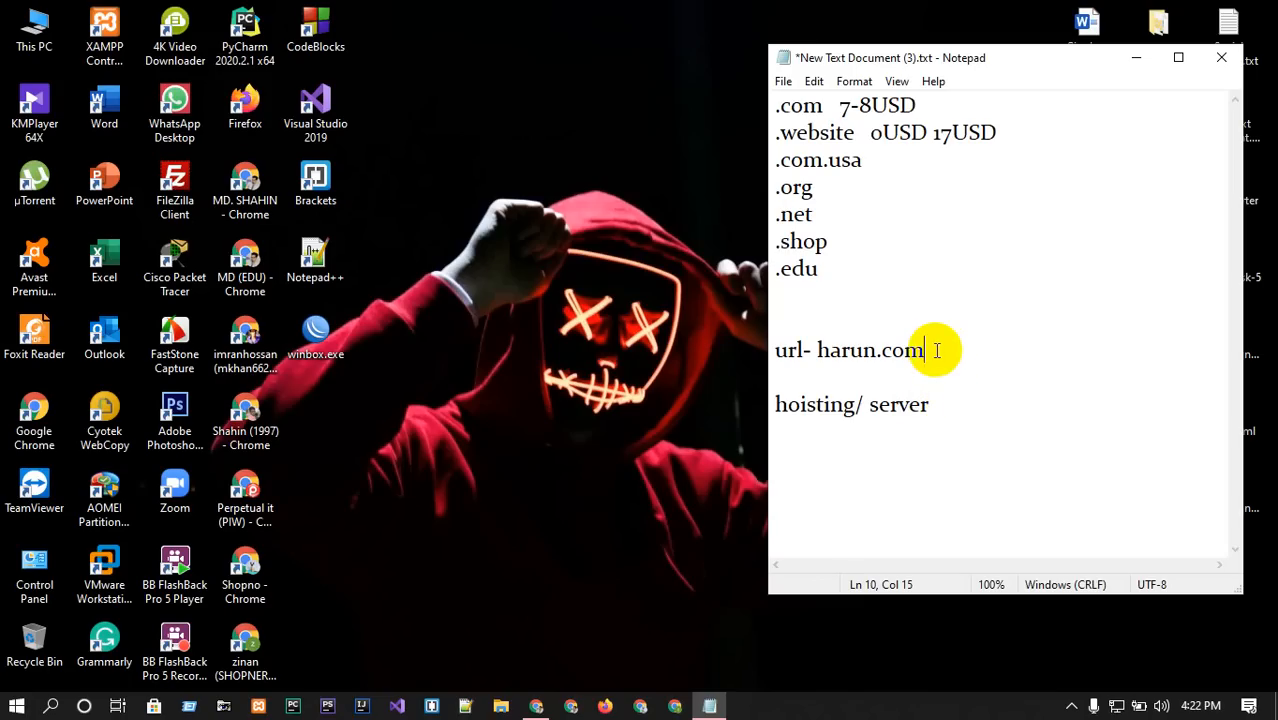
{"action": "type", "text": "/c"}
{"action": "type", "text": "panel"}
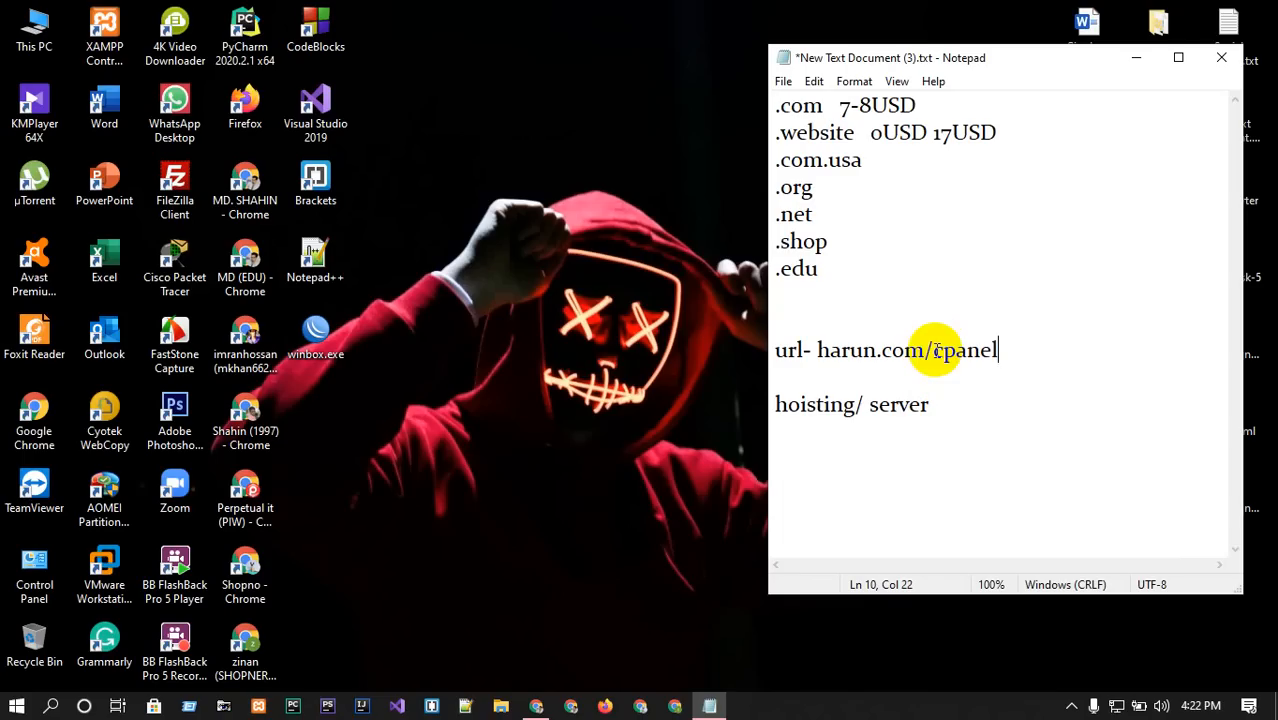
Open the 1&1 IONOS sign-in page from Client work bookmarks, then return to Notepad.
{"action": "left_click", "coordinate": [536, 706]}
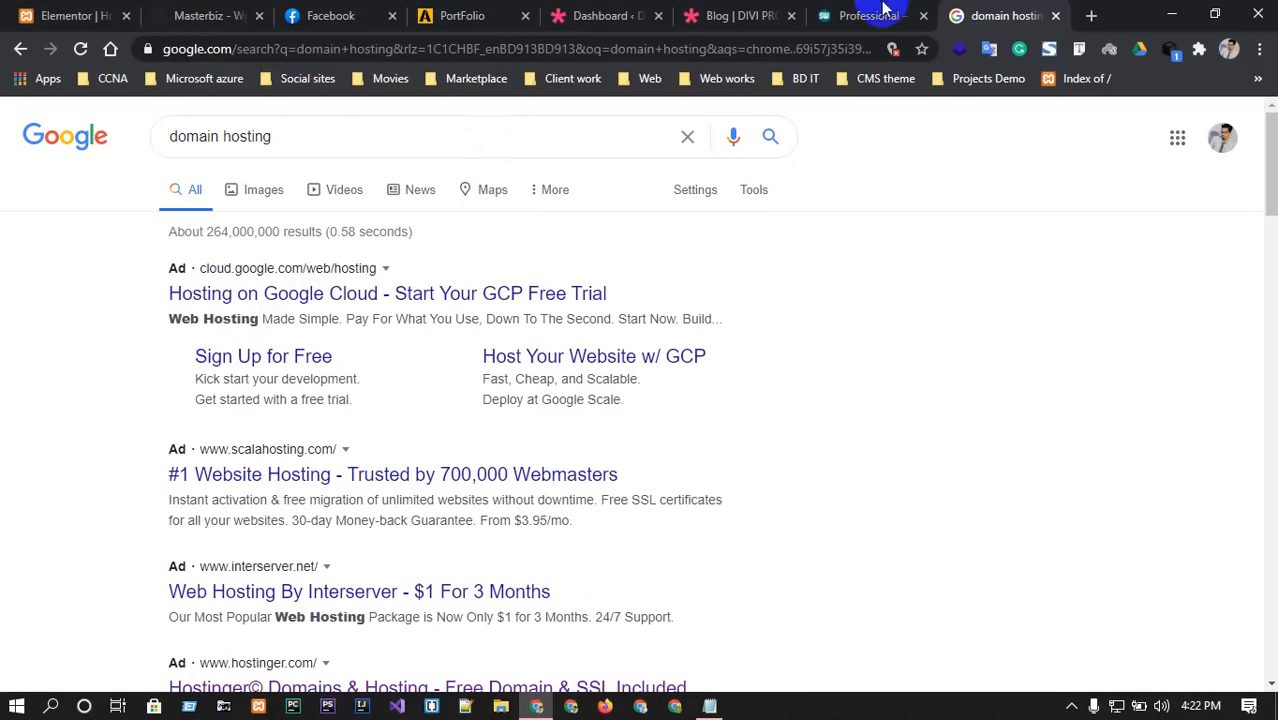
{"action": "left_click", "coordinate": [1092, 15]}
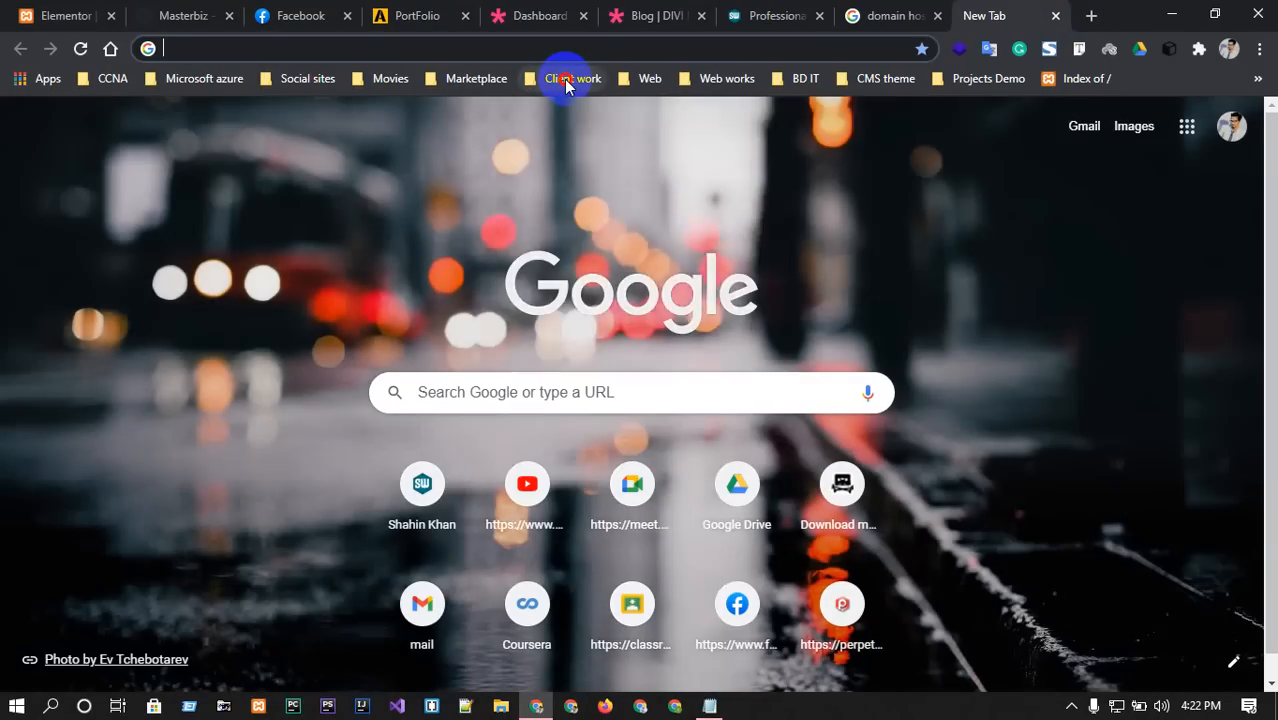
{"action": "left_click", "coordinate": [566, 80]}
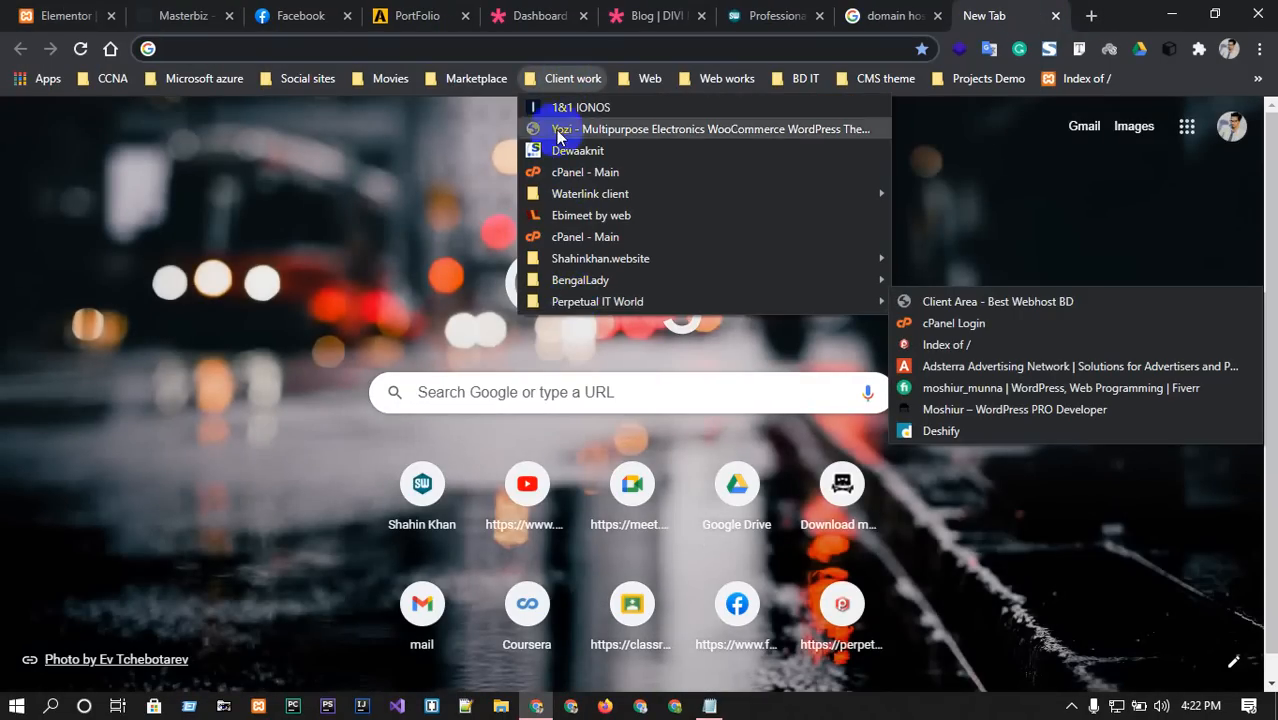
{"action": "left_click", "coordinate": [568, 108]}
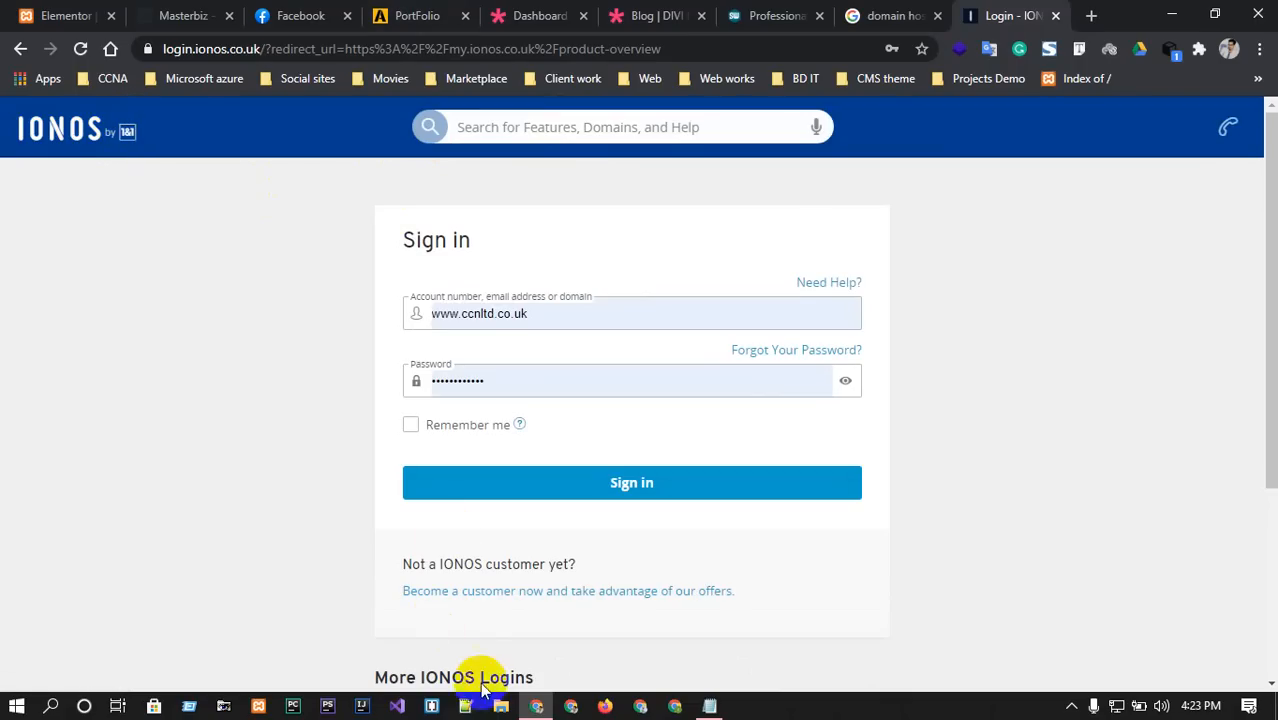
{"action": "left_click", "coordinate": [708, 707]}
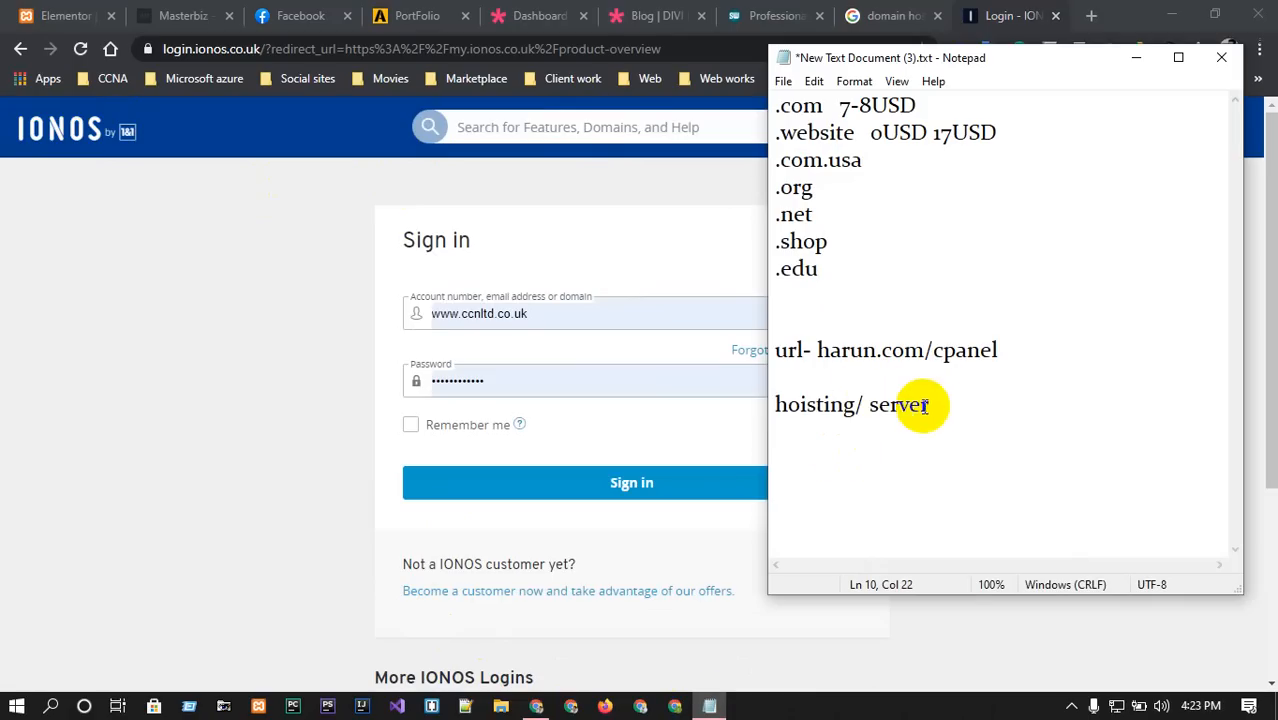
Copy the url line below 'hoisting/ server', change it to harun.com/login, and minimize Notepad.
{"action": "left_click_drag", "start_coordinate": [998, 350], "coordinate": [747, 350]}
{"action": "key", "text": "ctrl+c"}
{"action": "left_click", "coordinate": [782, 396]}
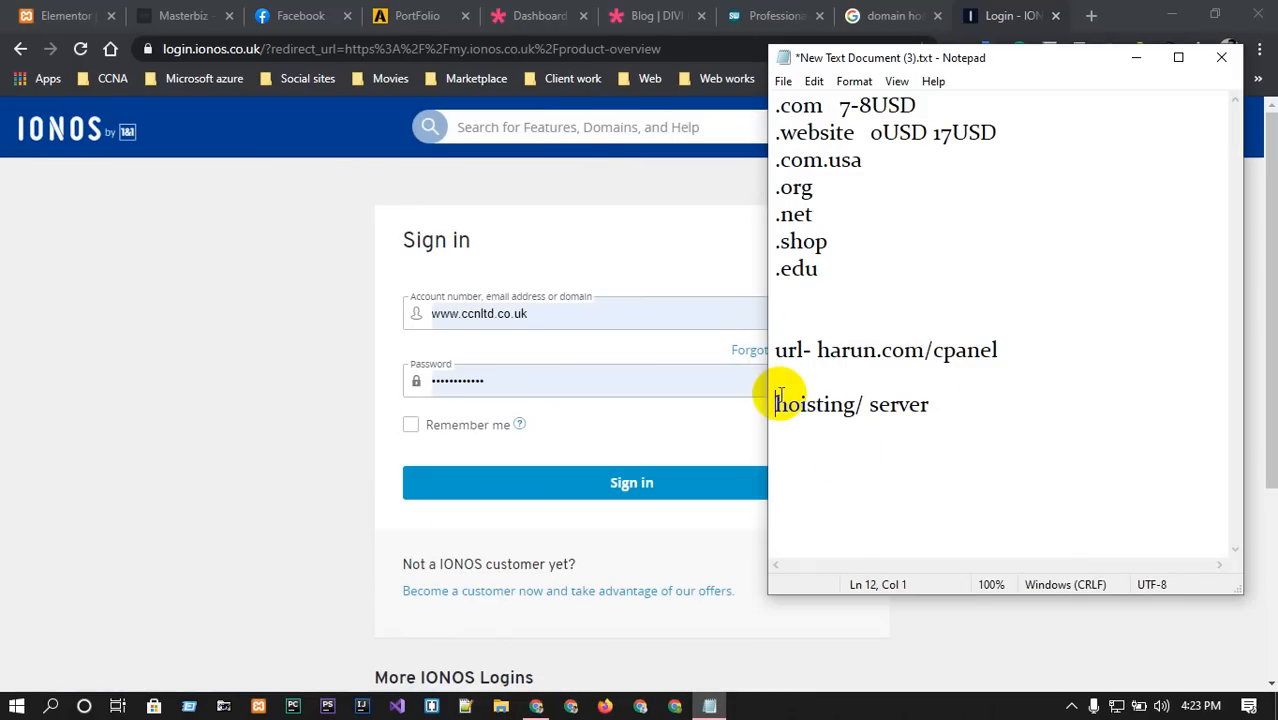
{"action": "left_click", "coordinate": [785, 443]}
{"action": "left_click", "coordinate": [928, 404]}
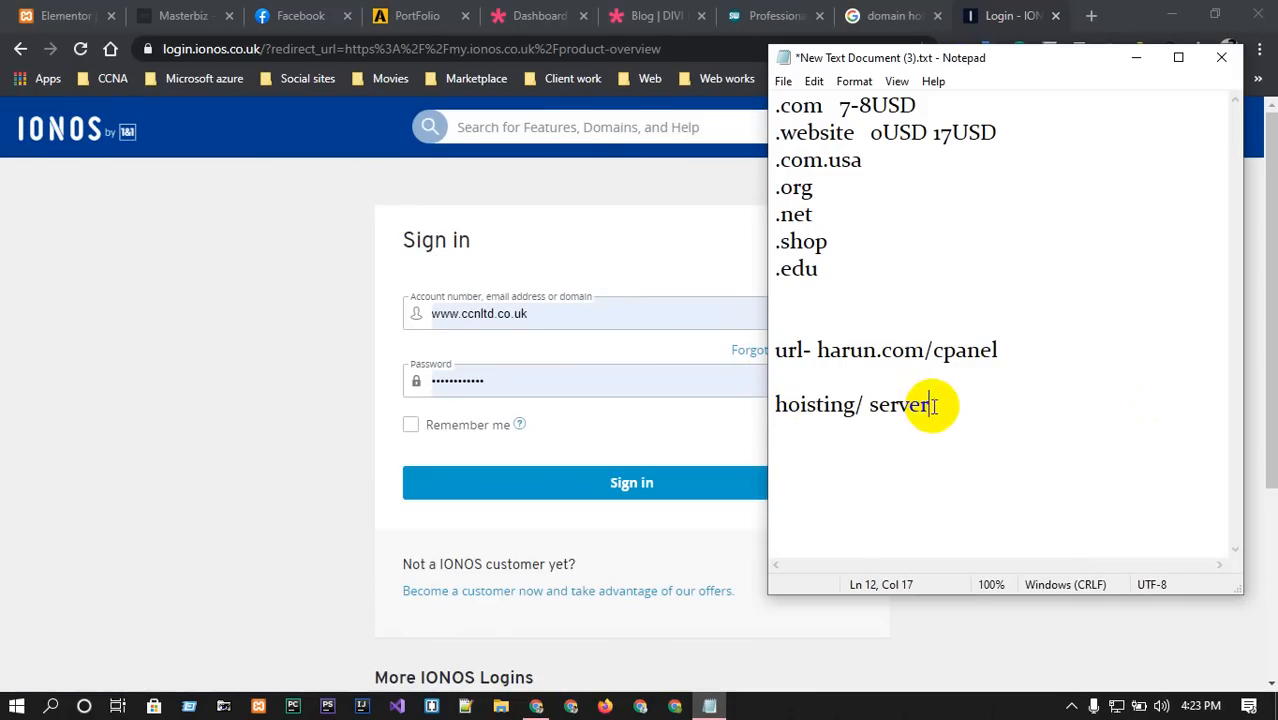
{"action": "key", "text": "Return"}
{"action": "key", "text": "ctrl+v"}
{"action": "key", "text": "BackSpace"}
{"action": "key", "text": "BackSpace"}
{"action": "key", "text": "BackSpace"}
{"action": "key", "text": "BackSpace"}
{"action": "key", "text": "BackSpace"}
{"action": "key", "text": "BackSpace"}
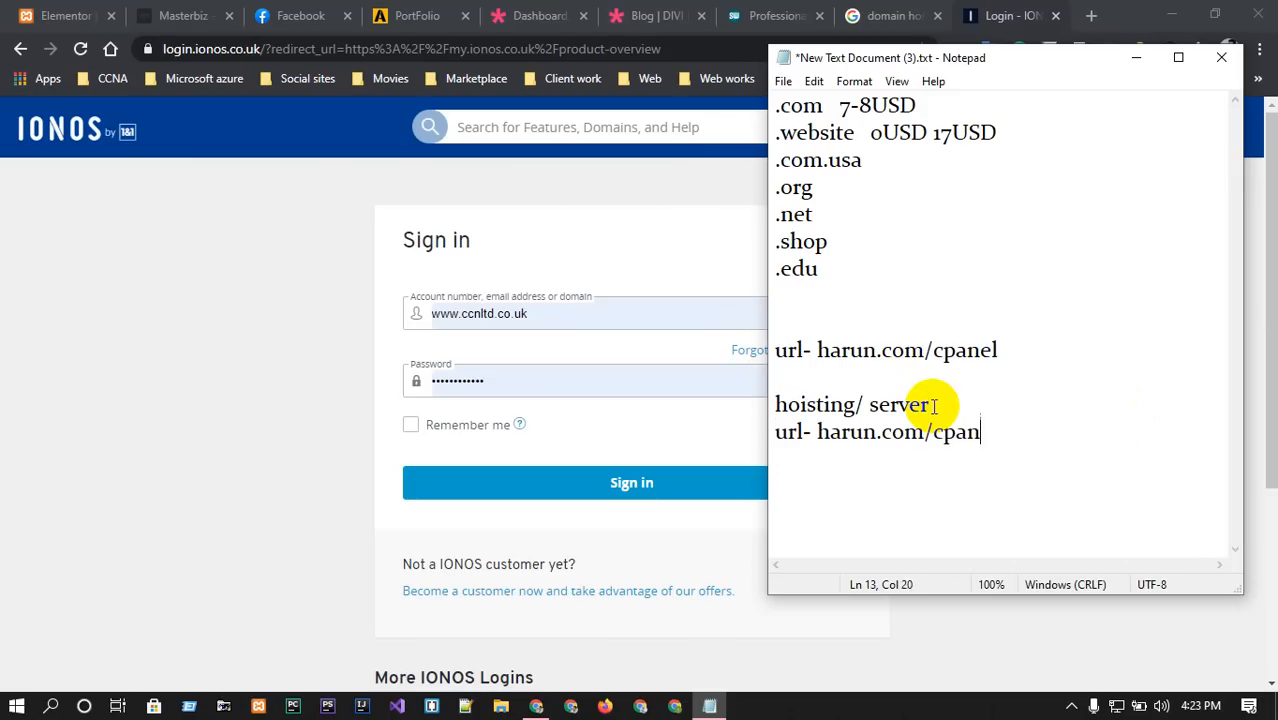
{"action": "type", "text": "admin"}
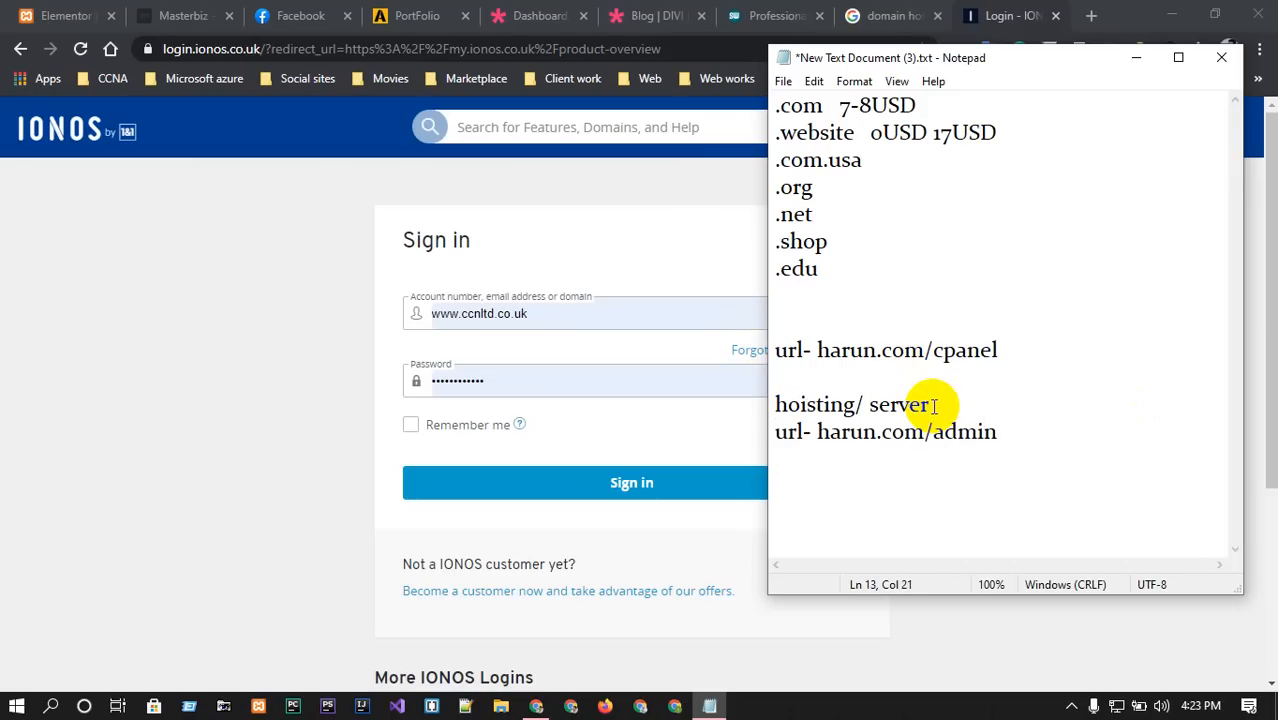
{"action": "key", "text": "BackSpace"}
{"action": "key", "text": "BackSpace"}
{"action": "key", "text": "BackSpace"}
{"action": "key", "text": "BackSpace"}
{"action": "key", "text": "BackSpace"}
{"action": "type", "text": "login"}
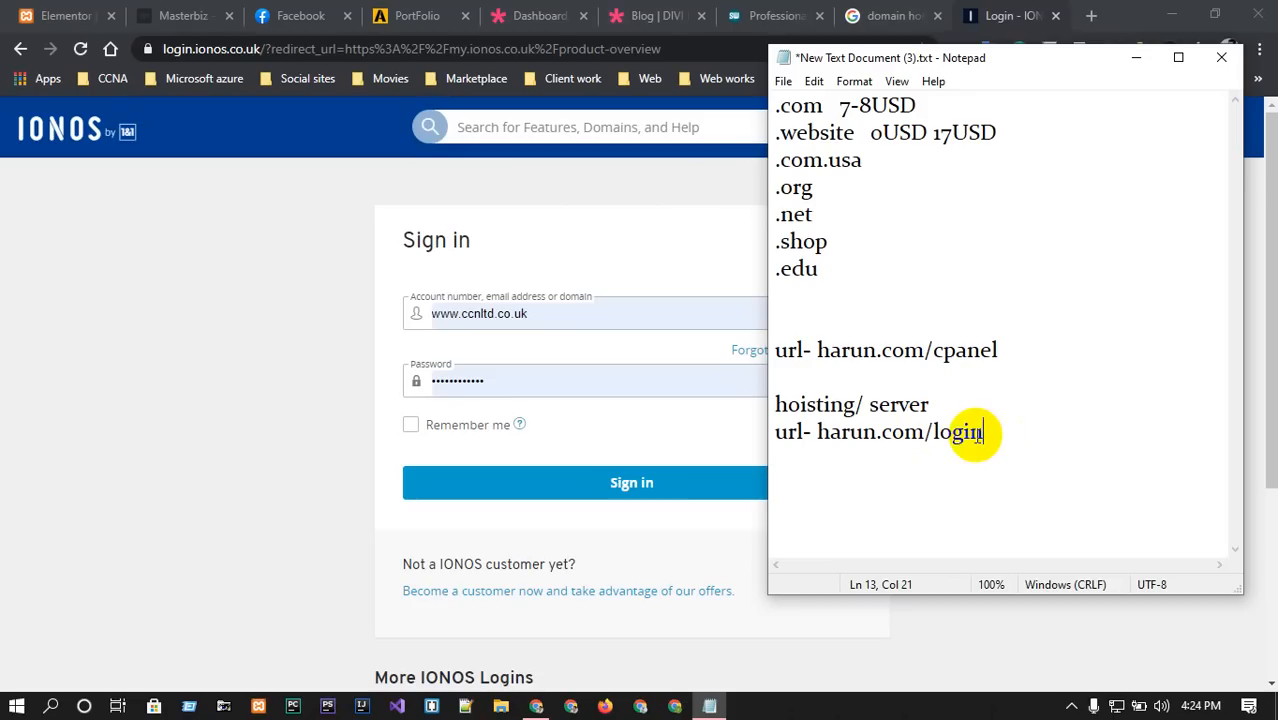
{"action": "left_click", "coordinate": [1136, 57]}
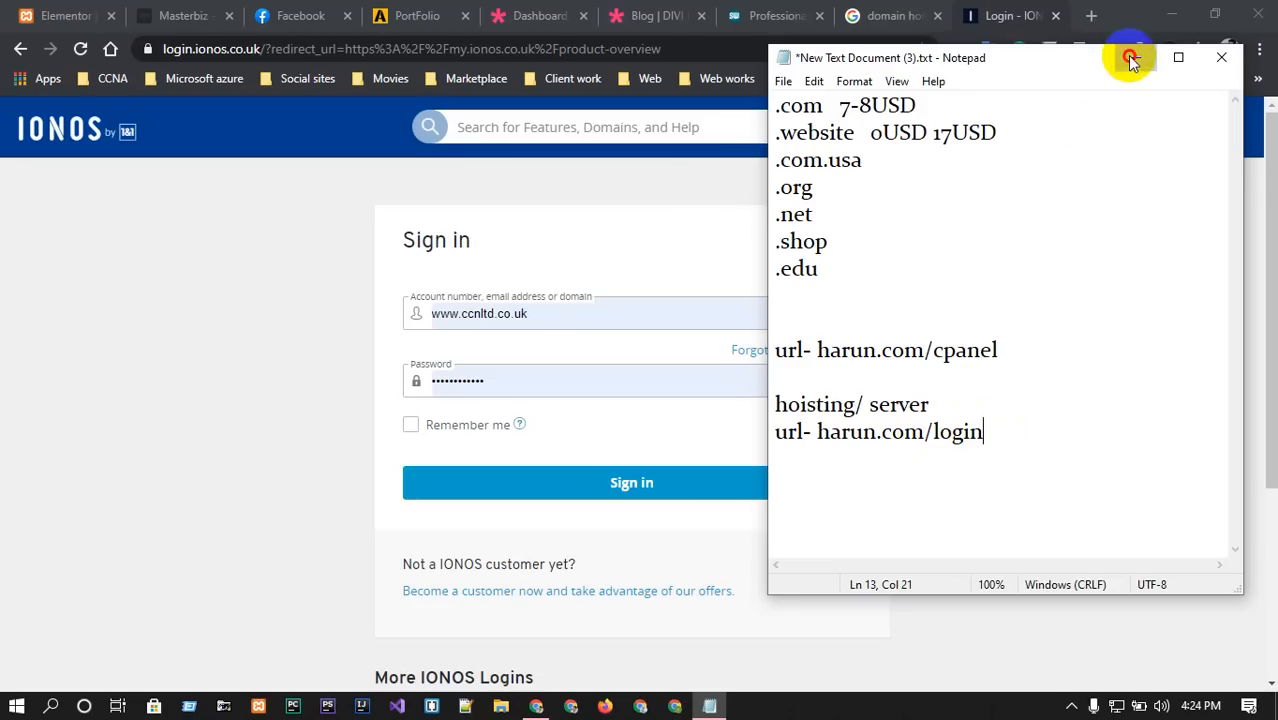
Close the IONOS and Google tabs, go to shahinkhan.website/cpanel, and log in.
{"action": "left_click", "coordinate": [1055, 16]}
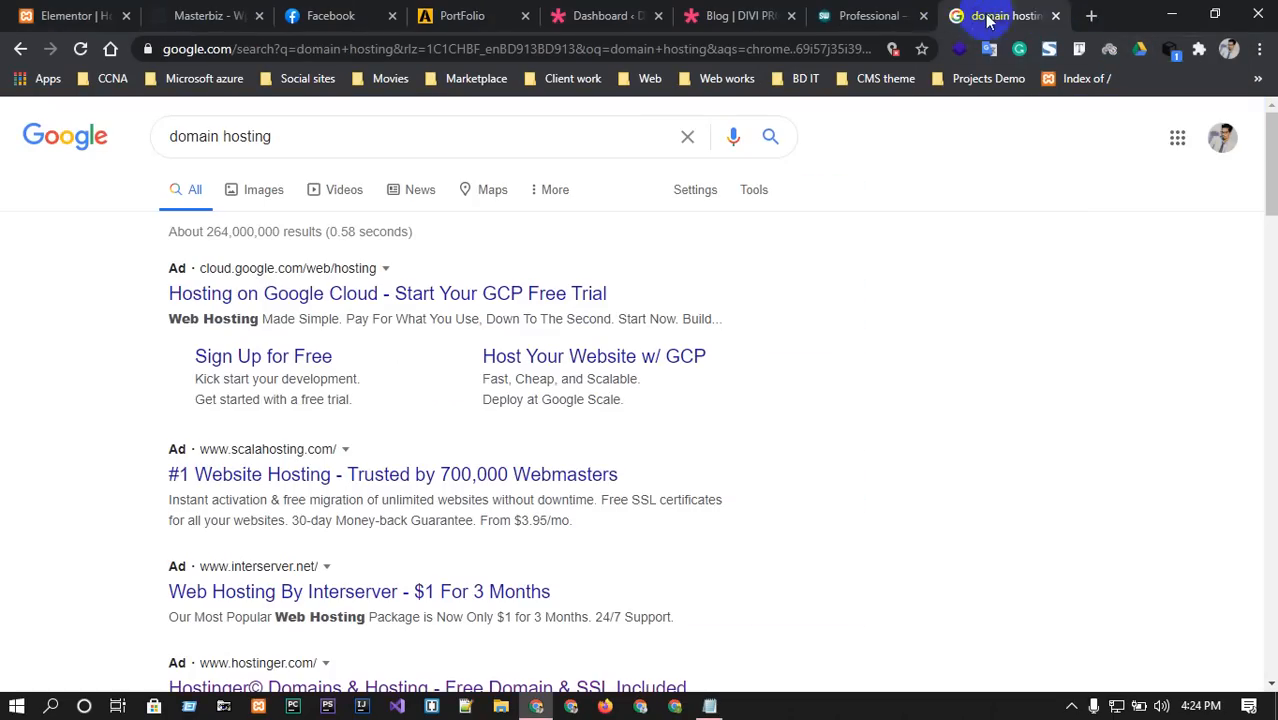
{"action": "left_click", "coordinate": [1055, 16]}
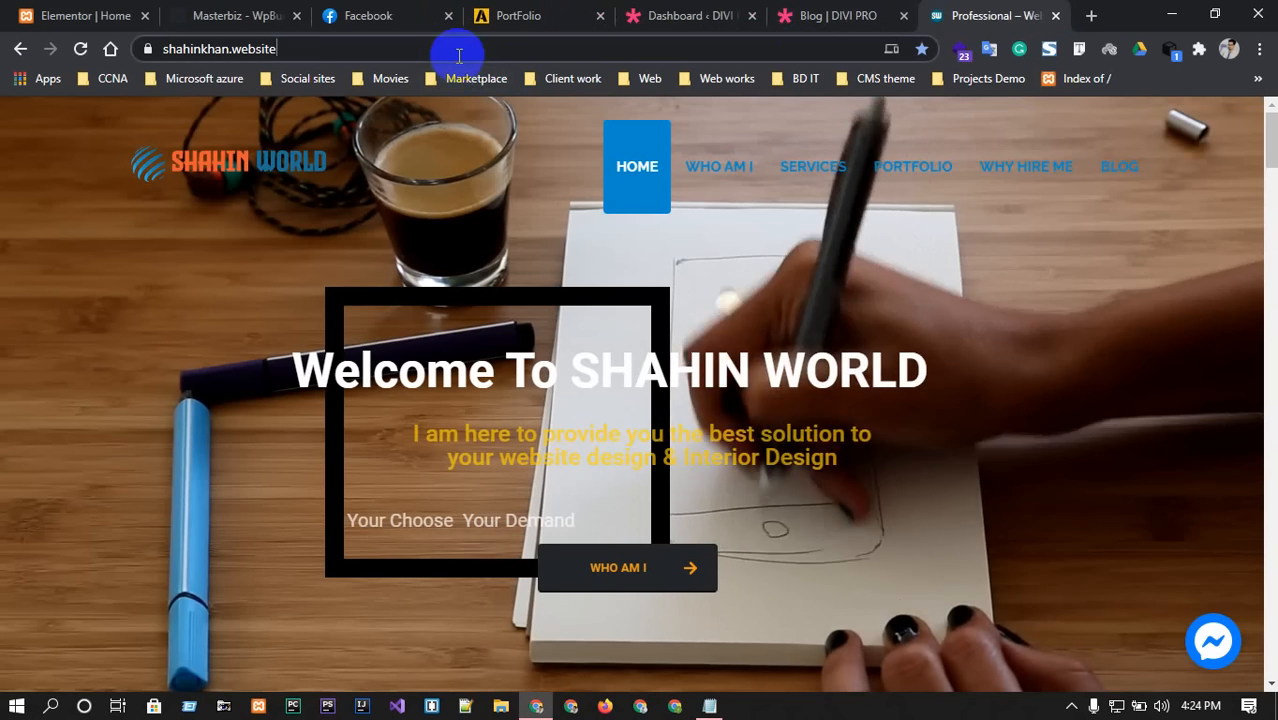
{"action": "left_click", "coordinate": [458, 50]}
{"action": "key", "text": "End"}
{"action": "type", "text": "/ca"}
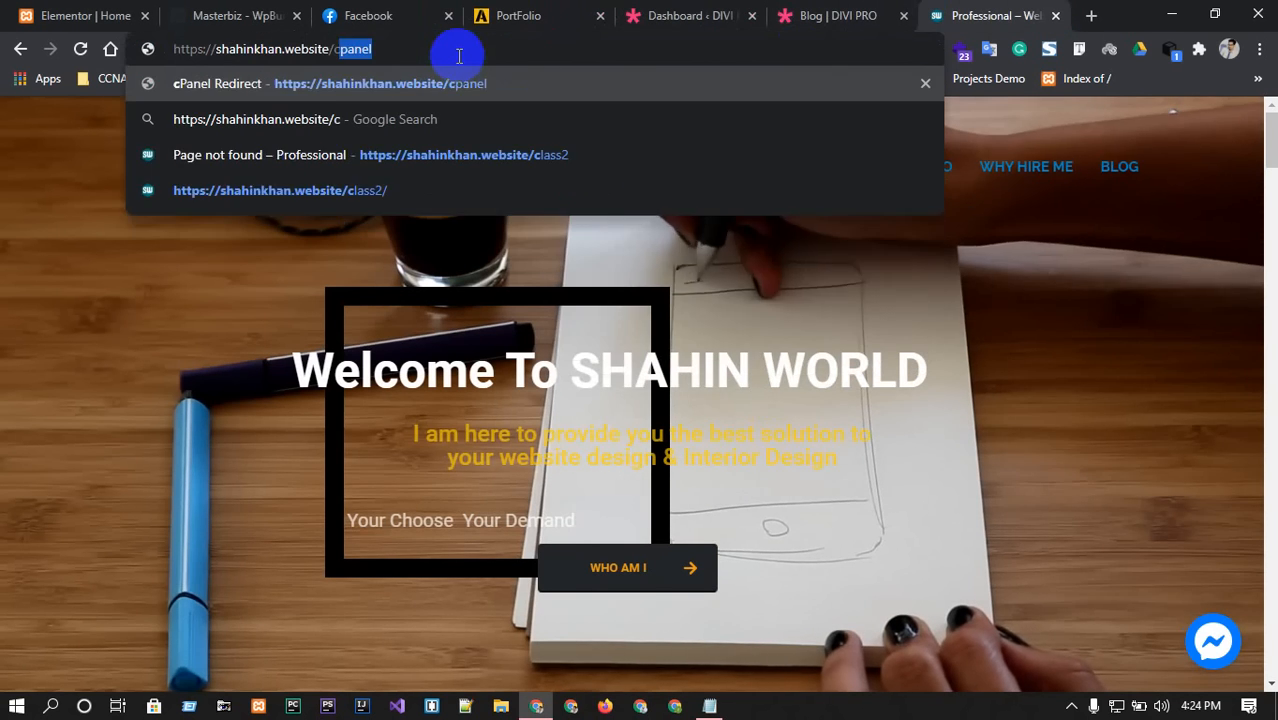
{"action": "key", "text": "BackSpace"}
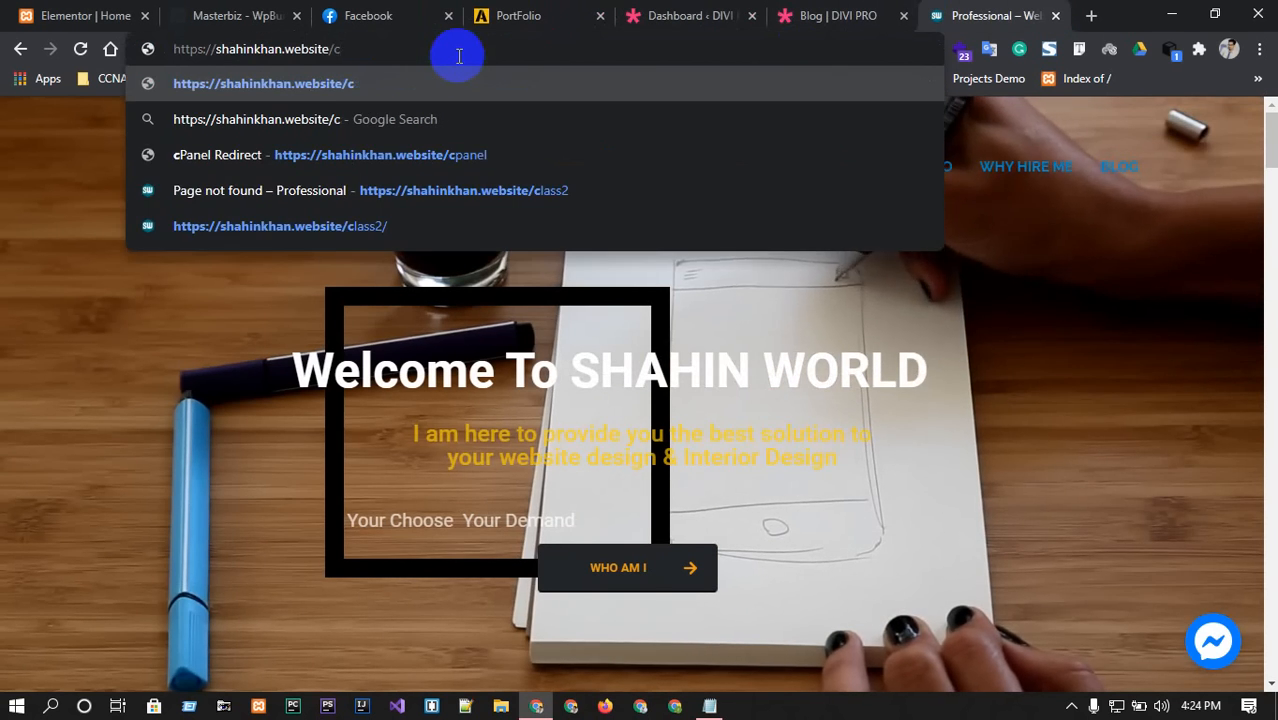
{"action": "type", "text": "p"}
{"action": "key", "text": "Return"}
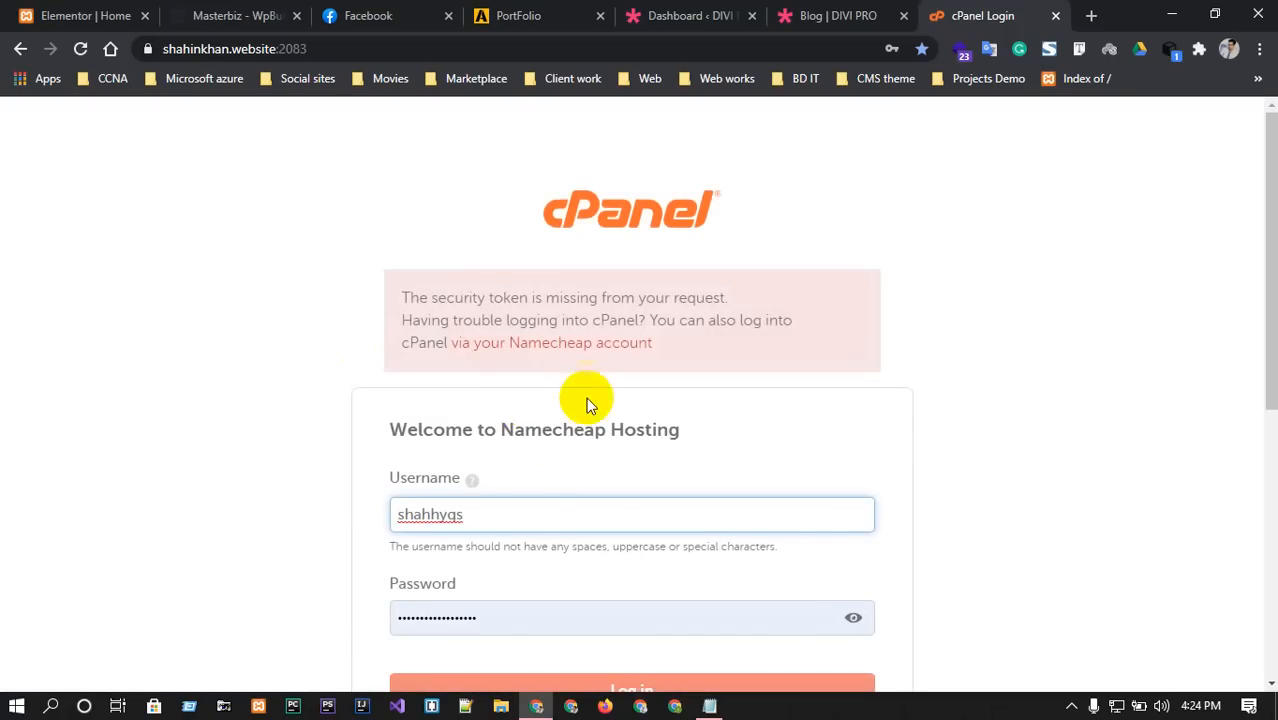
{"action": "scroll", "coordinate": [547, 414], "scroll_direction": "down", "scroll_amount": 1}
{"action": "scroll", "coordinate": [547, 406], "scroll_direction": "down", "scroll_amount": 1}
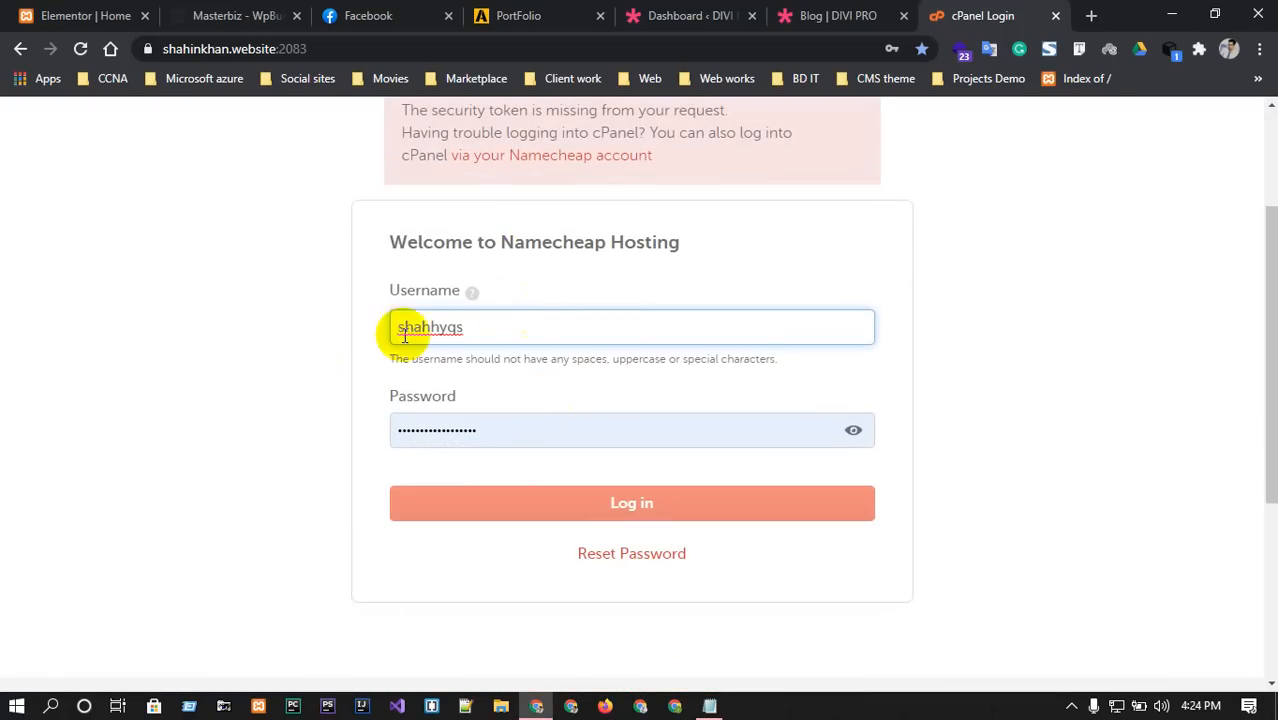
{"action": "left_click", "coordinate": [563, 502]}
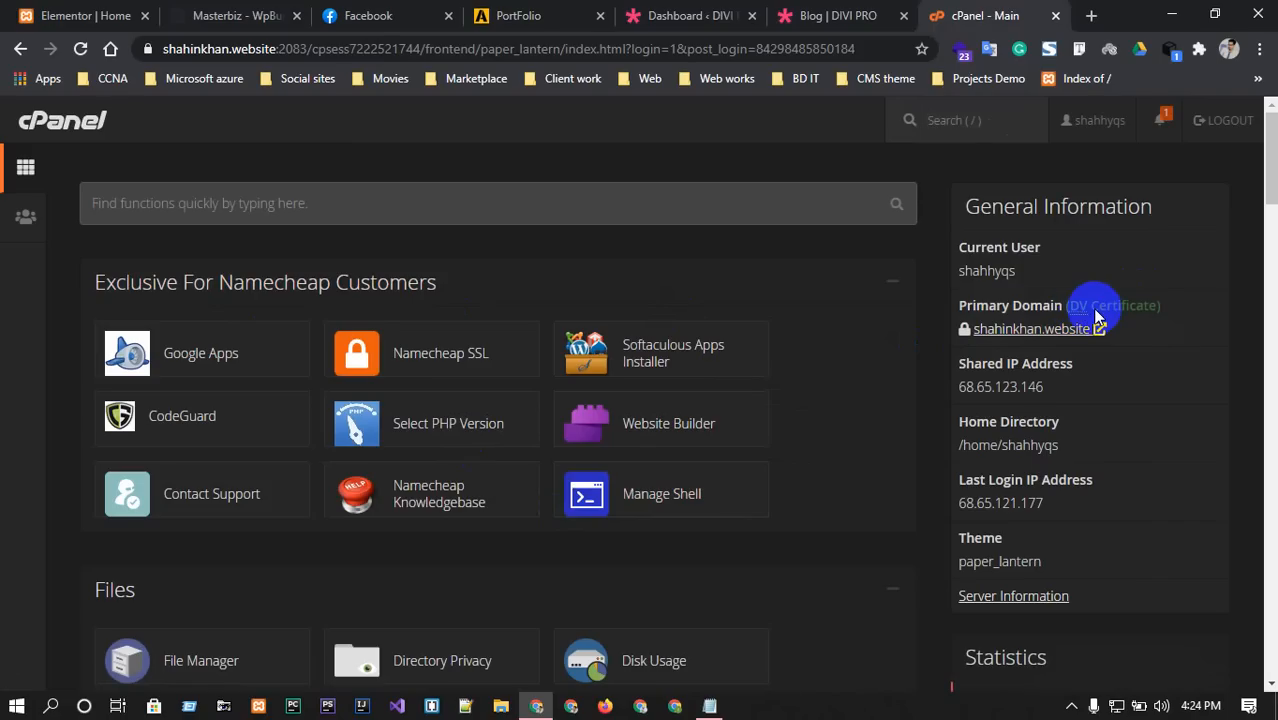
{"action": "scroll", "coordinate": [1005, 332], "scroll_direction": "down", "scroll_amount": 1}
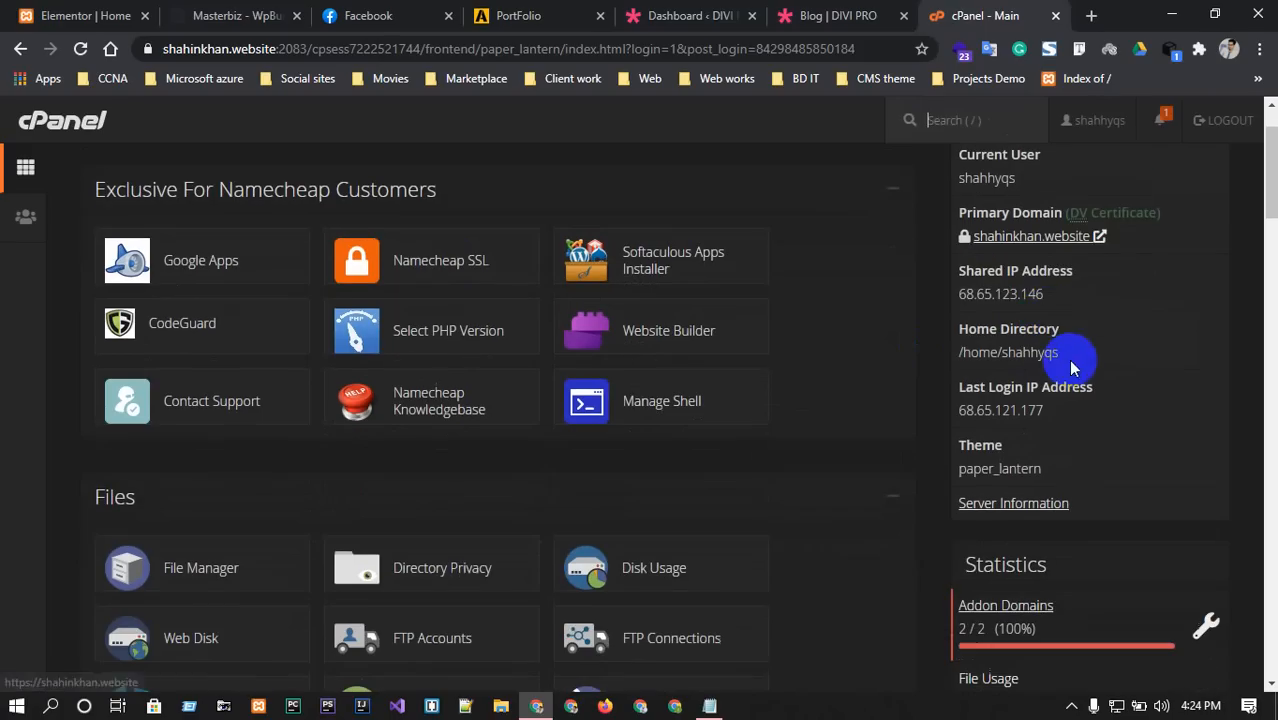
{"action": "left_click_drag", "start_coordinate": [958, 295], "coordinate": [1067, 299]}
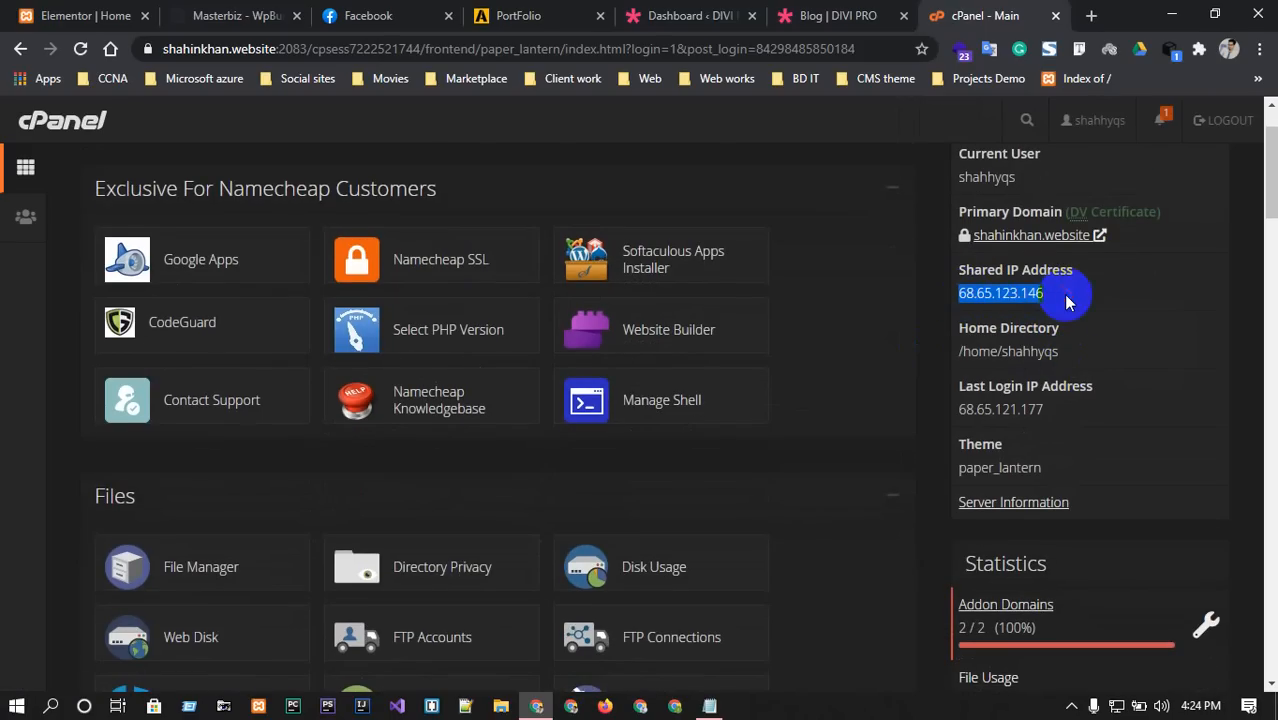
{"action": "left_click", "coordinate": [1098, 385]}
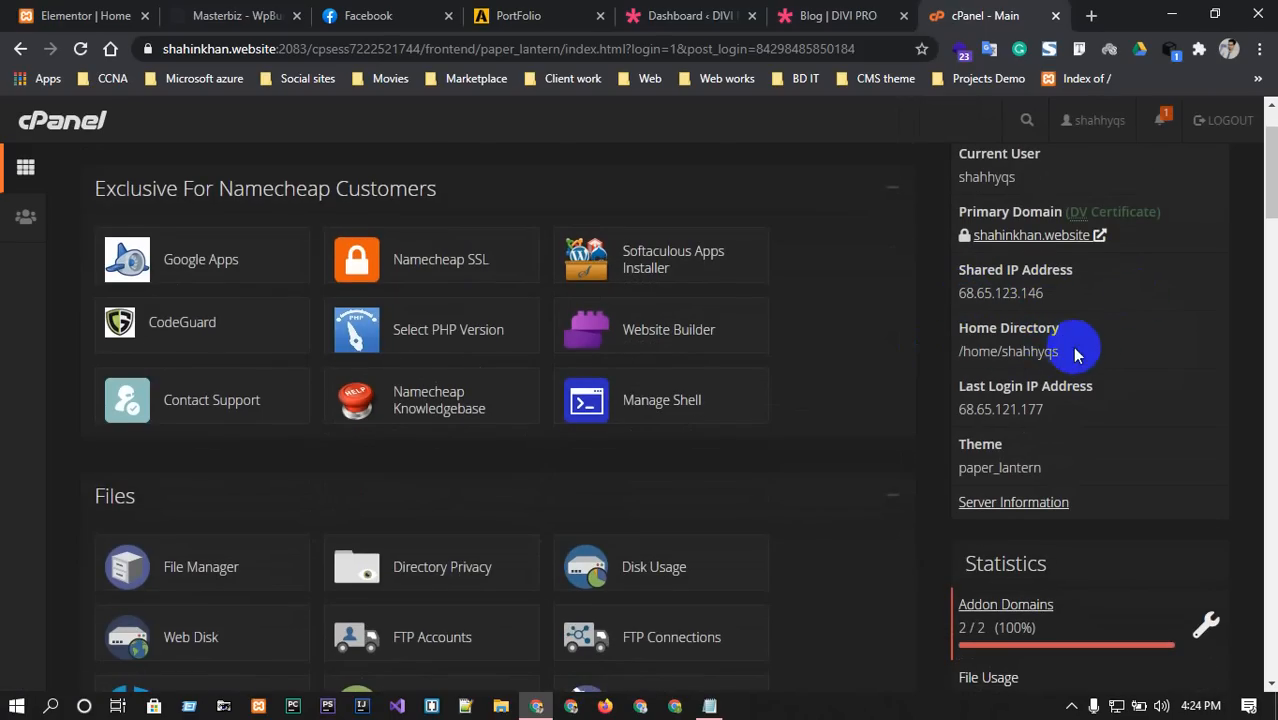
{"action": "left_click_drag", "start_coordinate": [1062, 352], "coordinate": [941, 348]}
{"action": "left_click", "coordinate": [1078, 390]}
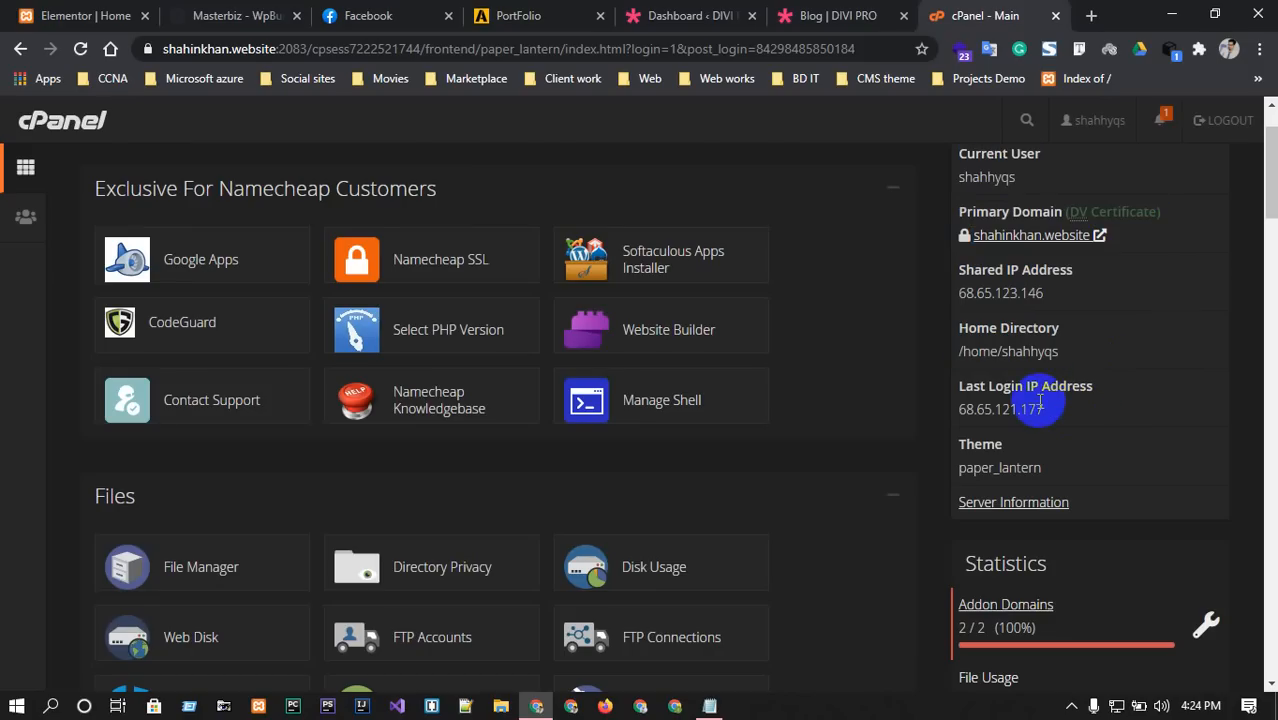
{"action": "scroll", "coordinate": [1030, 440], "scroll_direction": "down", "scroll_amount": 3}
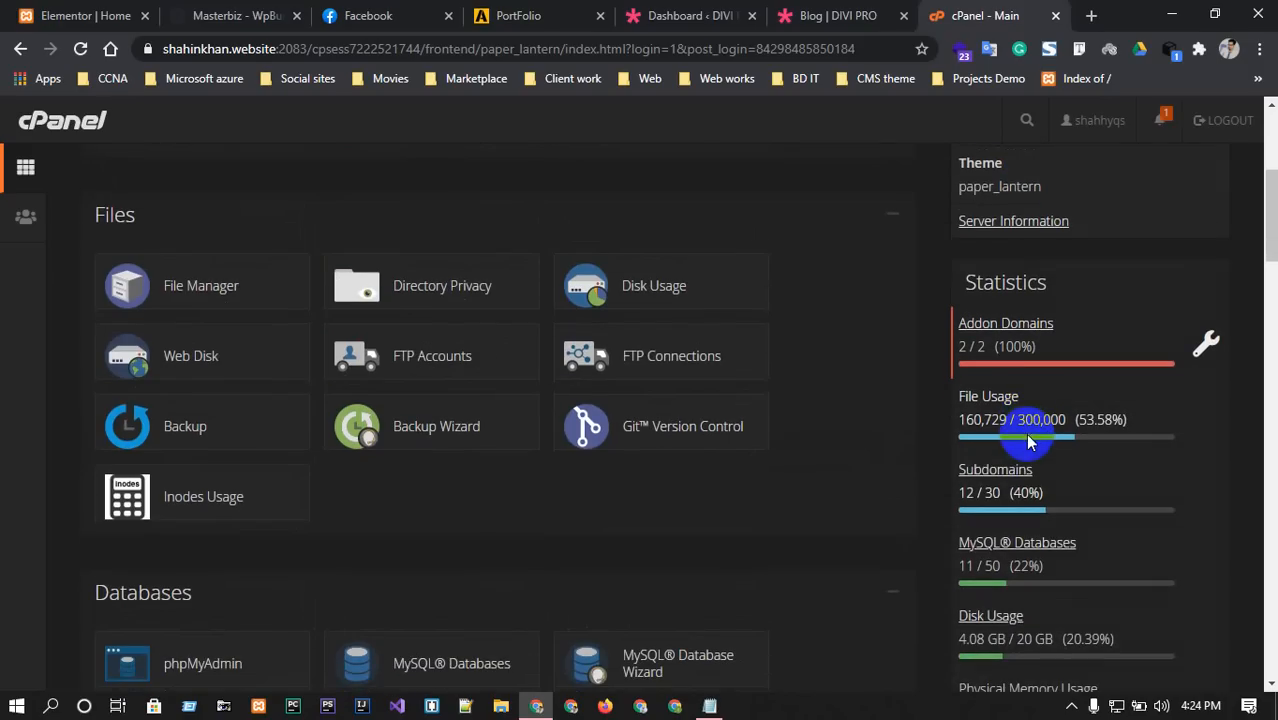
{"action": "scroll", "coordinate": [265, 305], "scroll_direction": "up", "scroll_amount": 4}
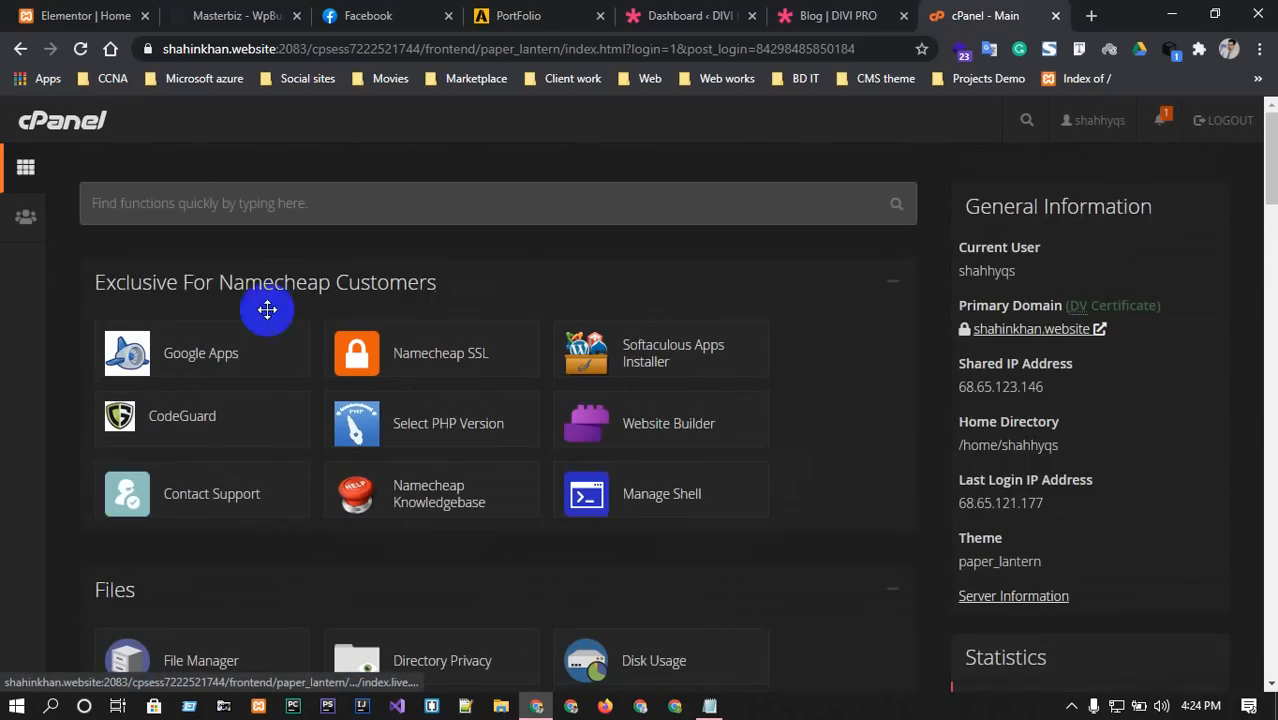
{"action": "scroll", "coordinate": [251, 320], "scroll_direction": "down", "scroll_amount": 2}
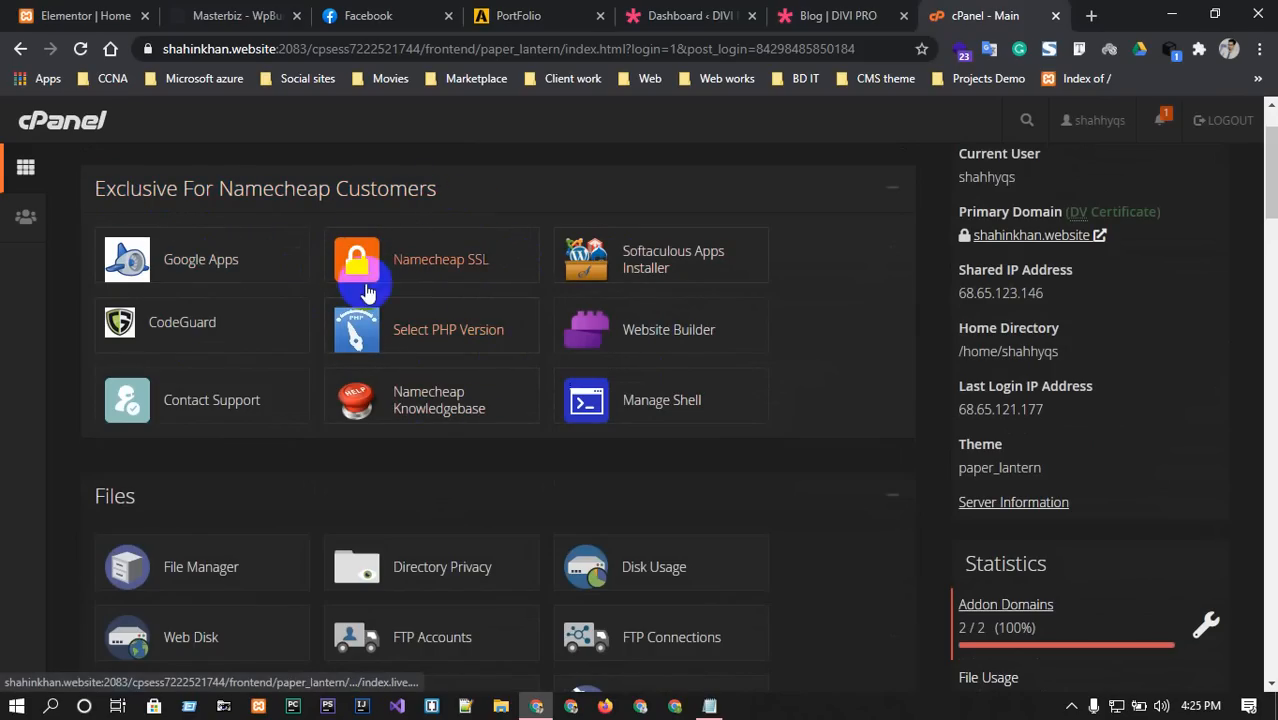
Check the PHP Selector's version list, keep 7.4, and go back to the cPanel home.
{"action": "left_click", "coordinate": [429, 337]}
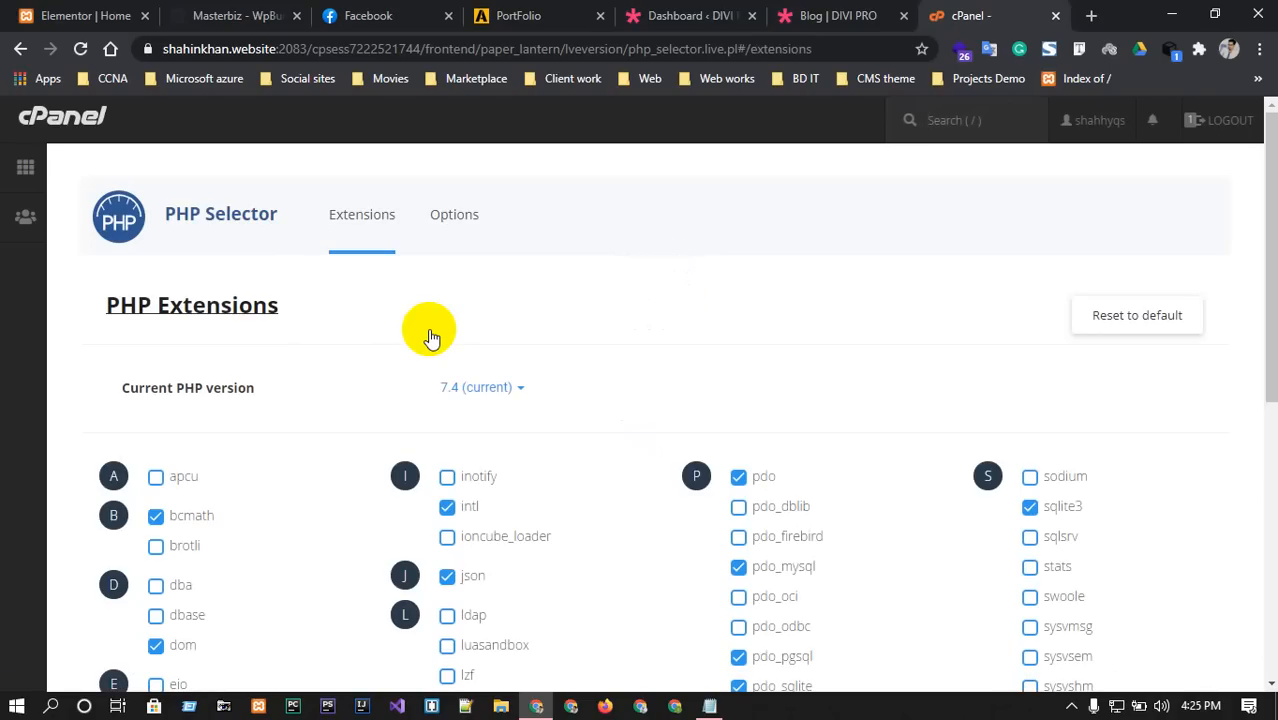
{"action": "left_click", "coordinate": [519, 389]}
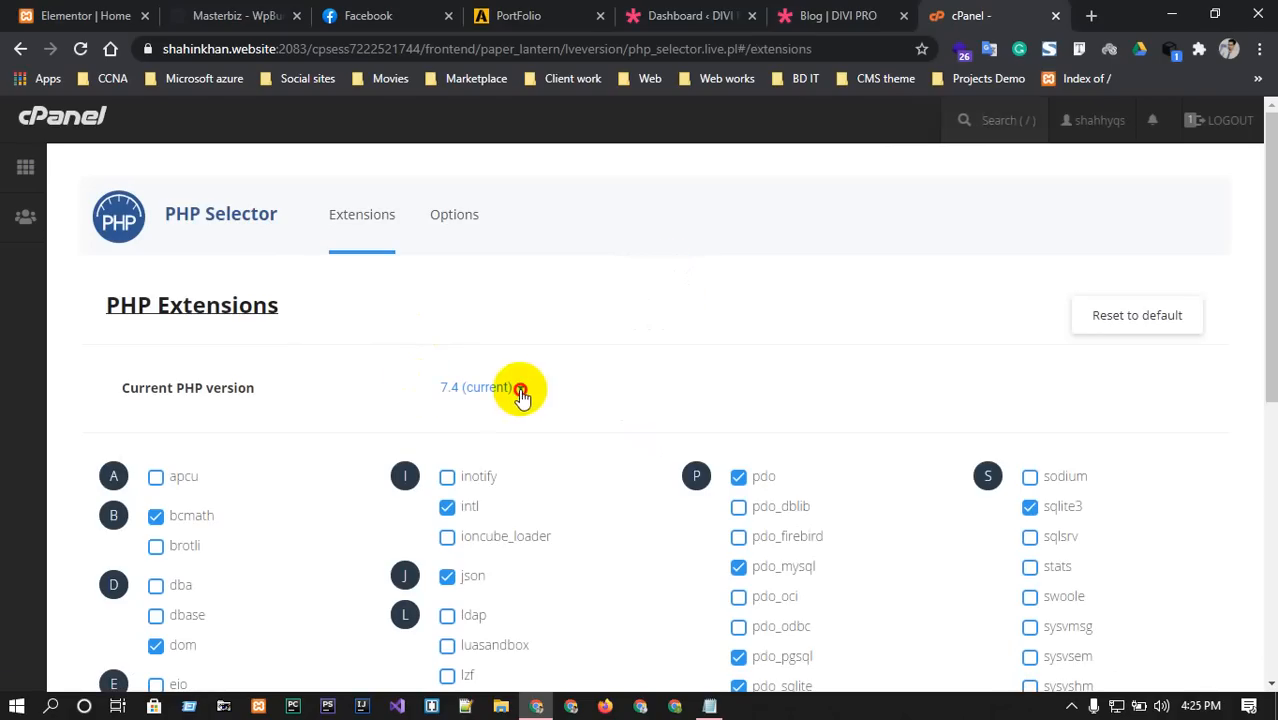
{"action": "scroll", "coordinate": [521, 398], "scroll_direction": "down", "scroll_amount": 2}
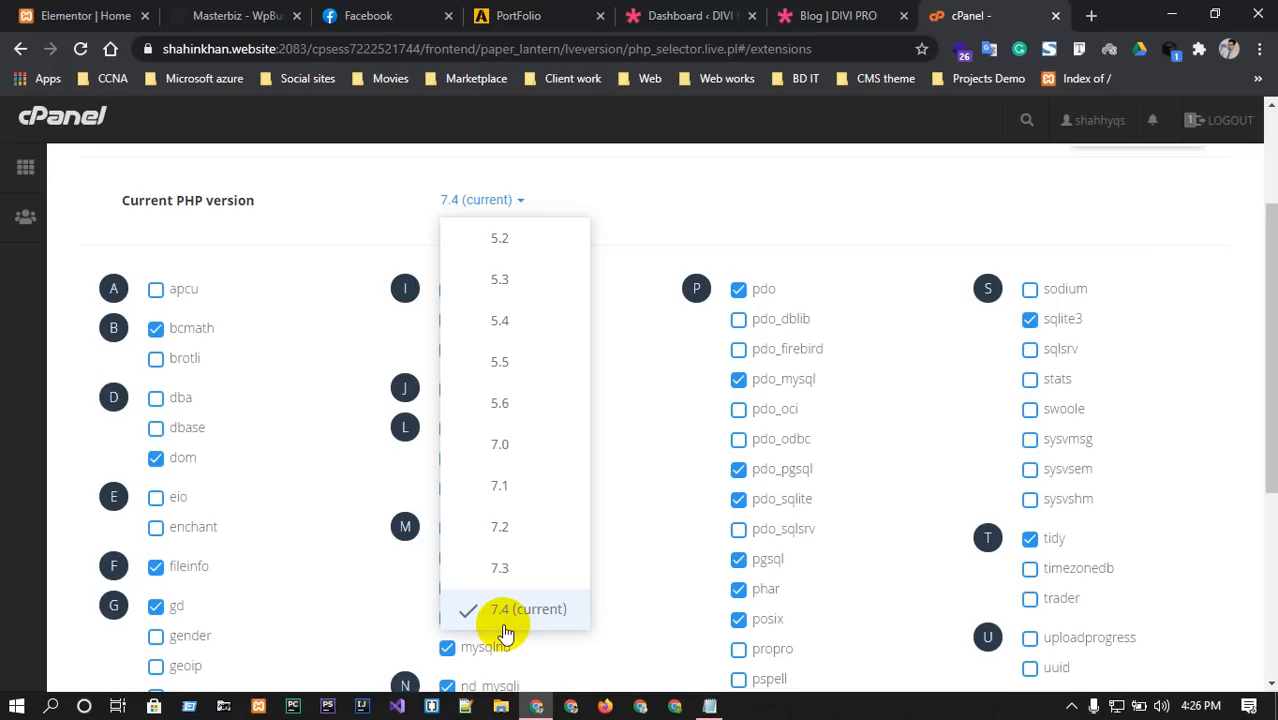
{"action": "scroll", "coordinate": [660, 500], "scroll_direction": "up", "scroll_amount": 2}
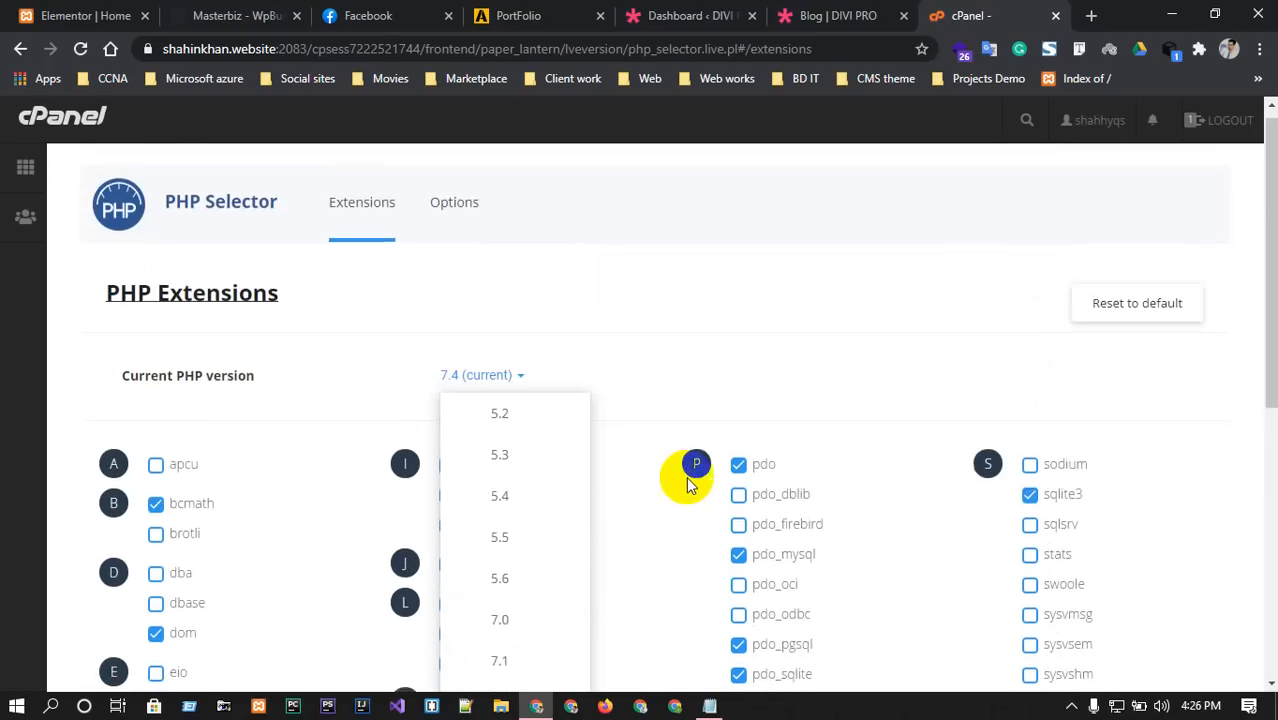
{"action": "scroll", "coordinate": [630, 460], "scroll_direction": "down", "scroll_amount": 1}
{"action": "scroll", "coordinate": [585, 442], "scroll_direction": "up", "scroll_amount": 1}
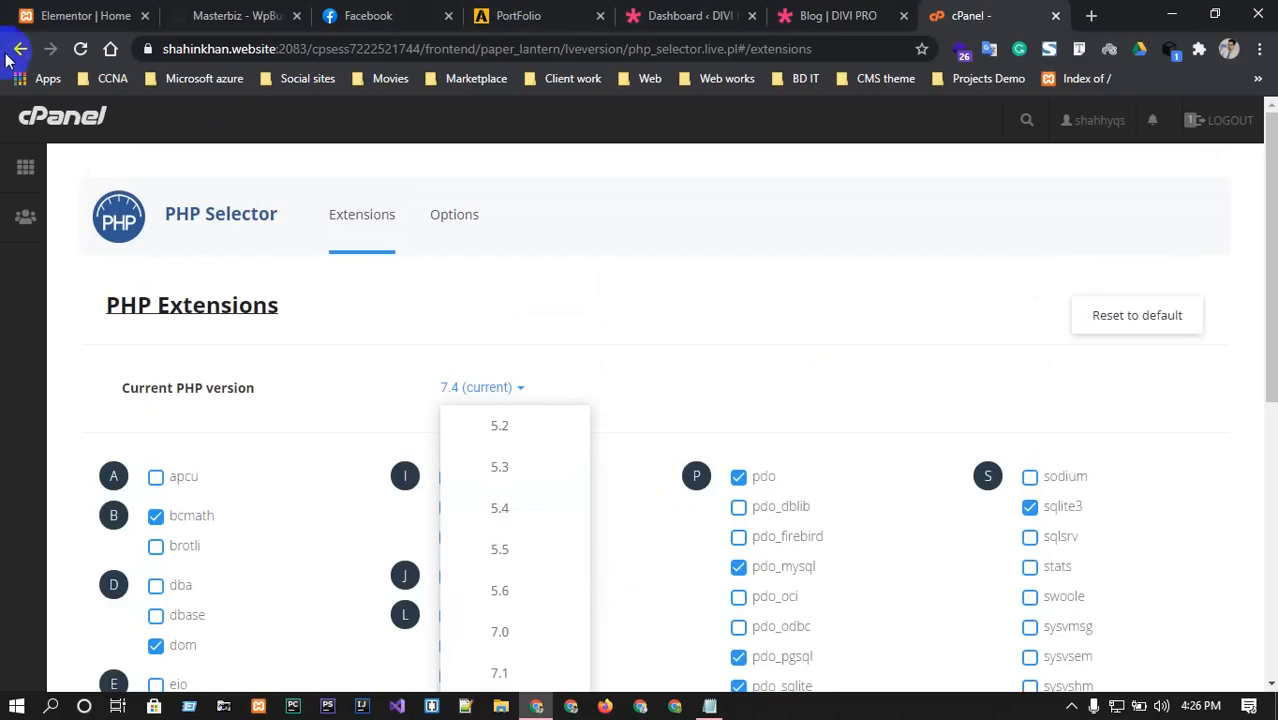
{"action": "left_click", "coordinate": [538, 176]}
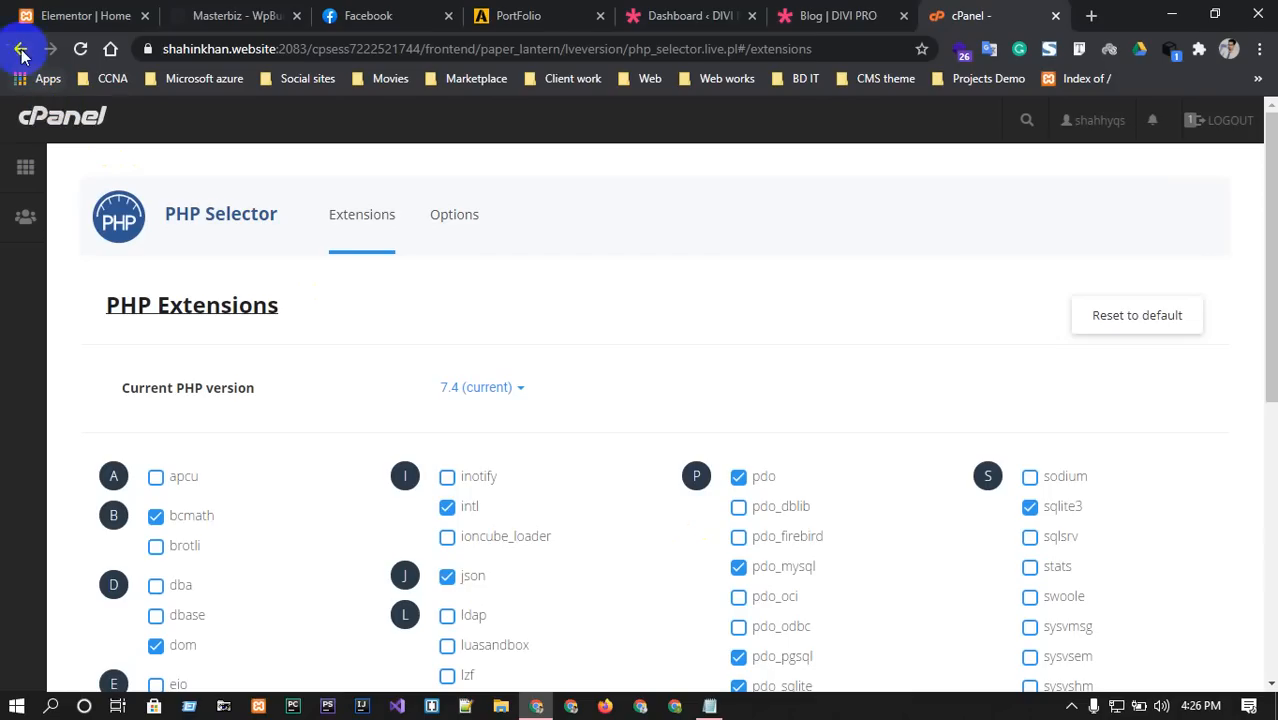
{"action": "left_click", "coordinate": [35, 118]}
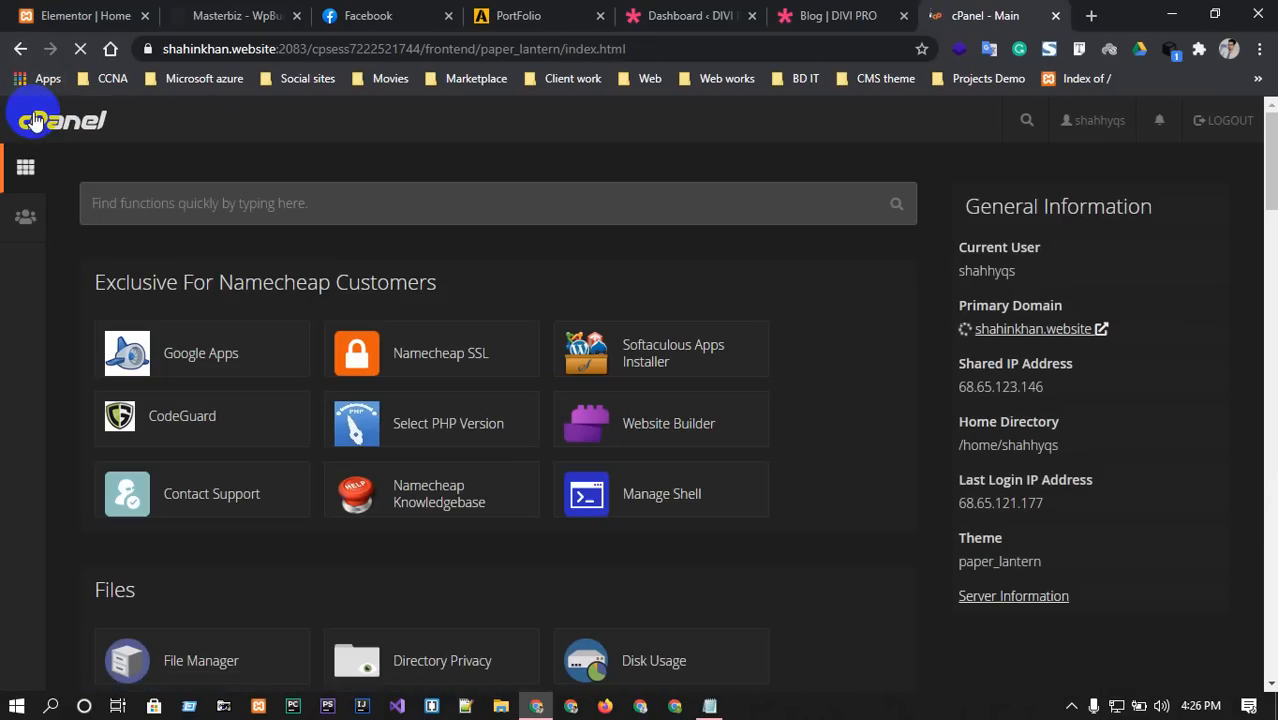
Open cPanel's File Manager and list the WordPress files in the public_html folder.
{"action": "scroll", "coordinate": [665, 378], "scroll_direction": "down", "scroll_amount": 1}
{"action": "scroll", "coordinate": [665, 378], "scroll_direction": "down", "scroll_amount": 3}
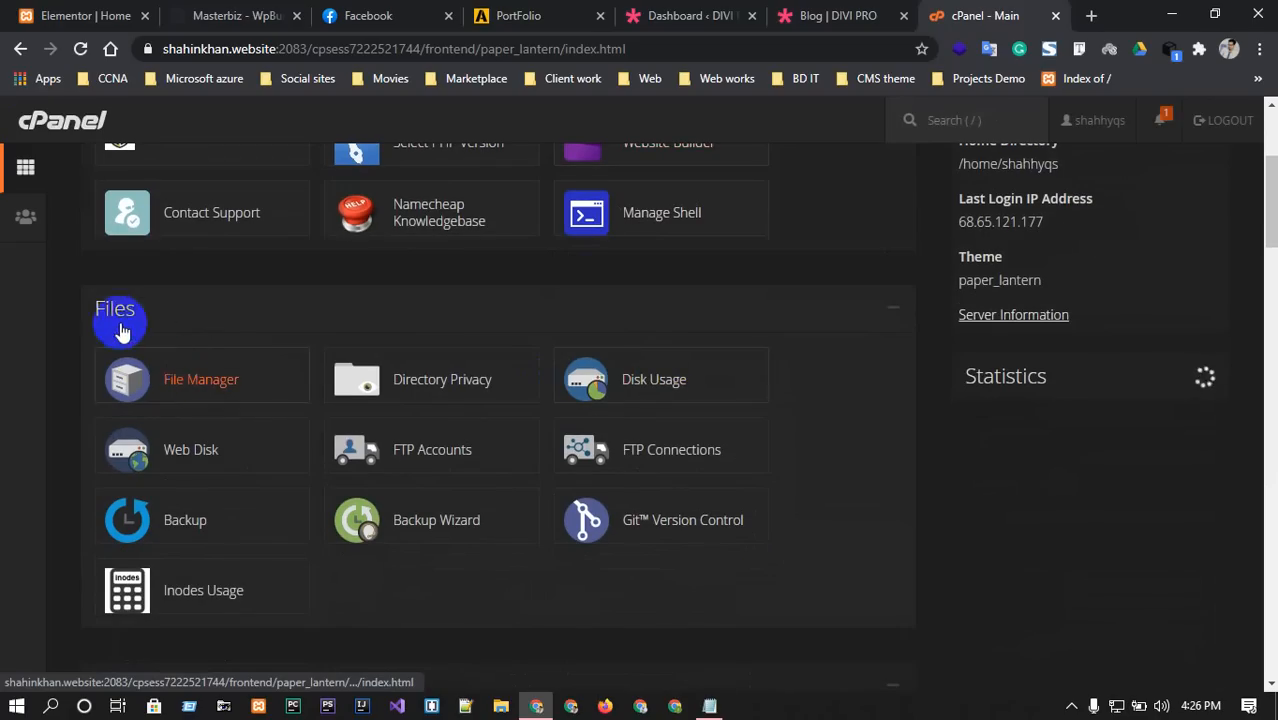
{"action": "left_click", "coordinate": [211, 384]}
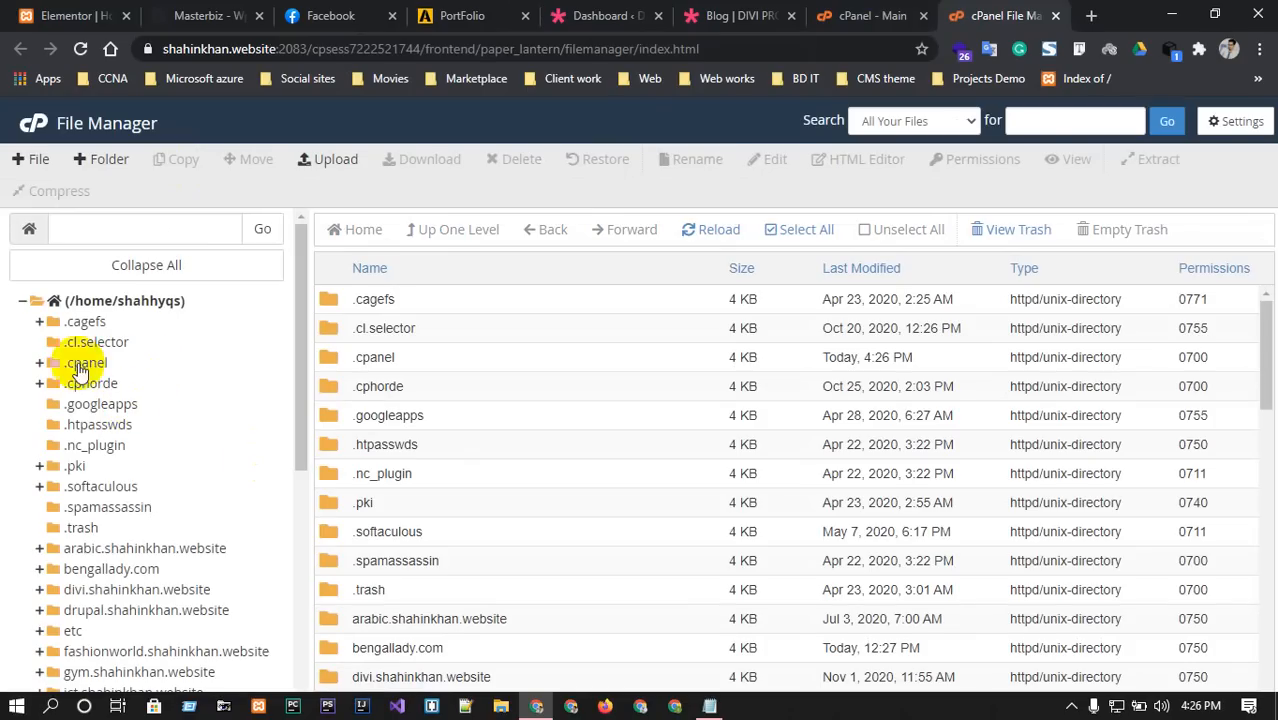
{"action": "scroll", "coordinate": [184, 393], "scroll_direction": "down", "scroll_amount": 1}
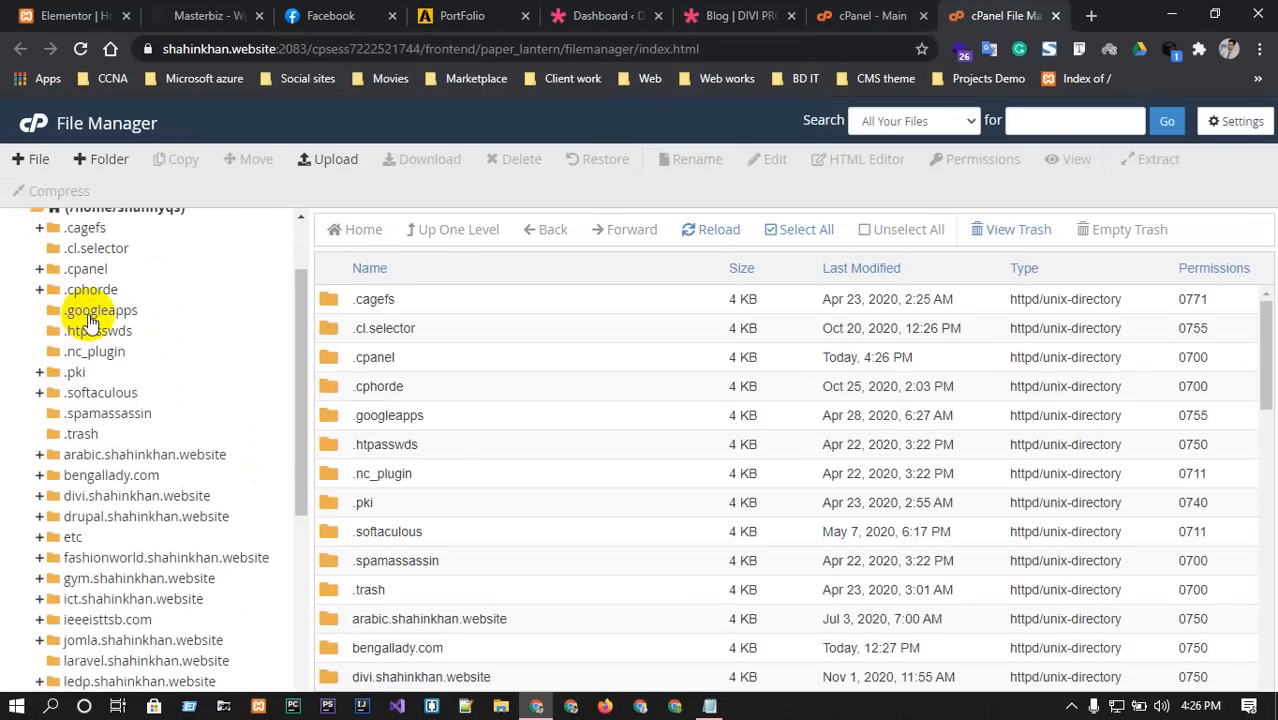
{"action": "scroll", "coordinate": [120, 372], "scroll_direction": "down", "scroll_amount": 1}
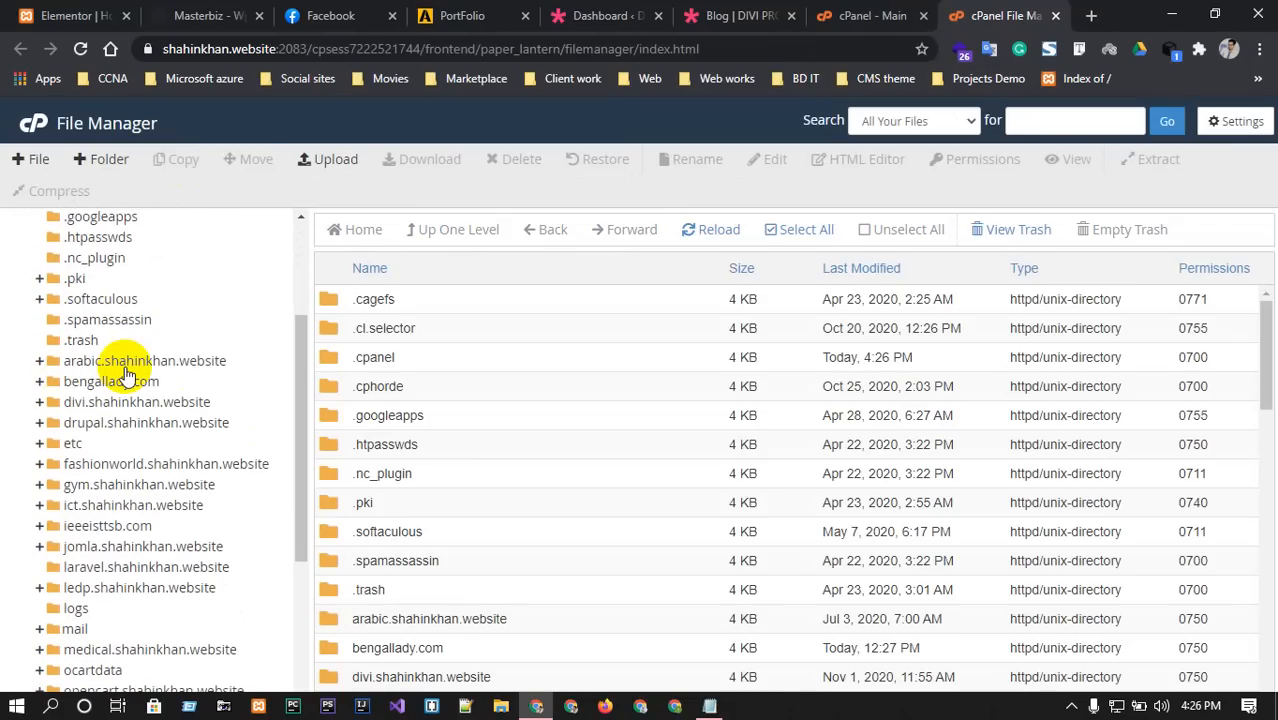
{"action": "scroll", "coordinate": [105, 370], "scroll_direction": "down", "scroll_amount": 3}
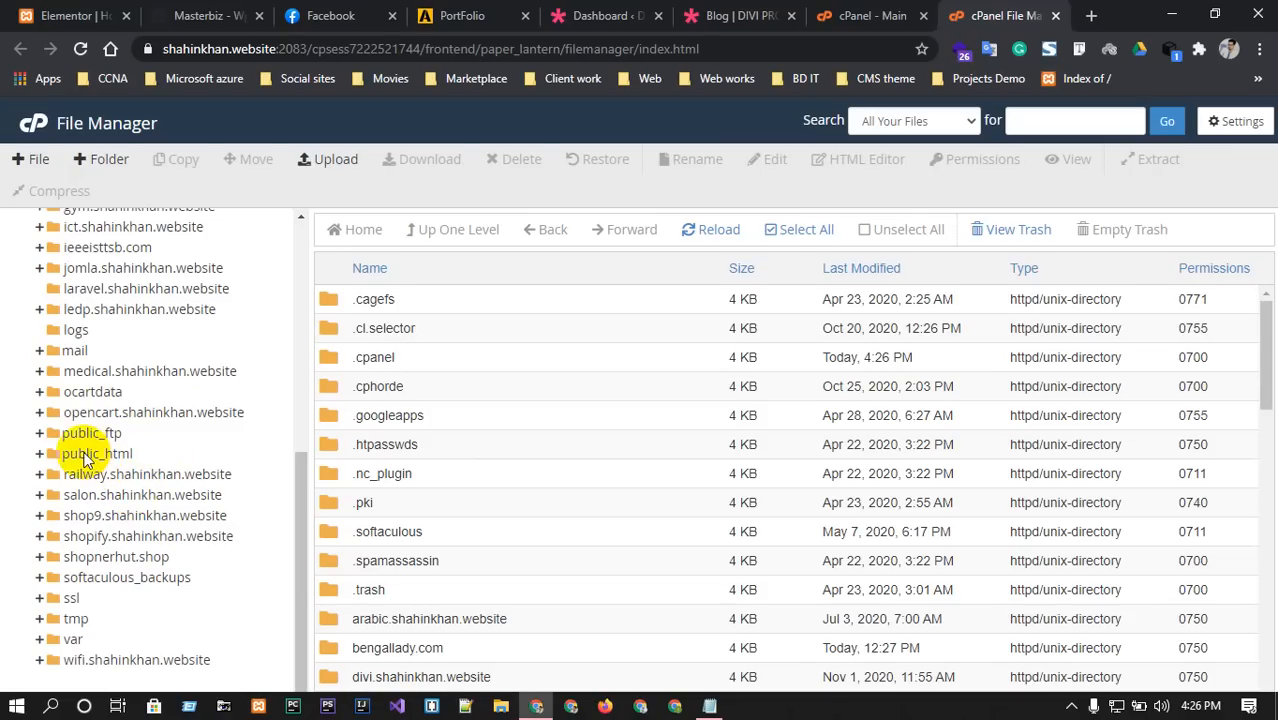
{"action": "left_click", "coordinate": [85, 455]}
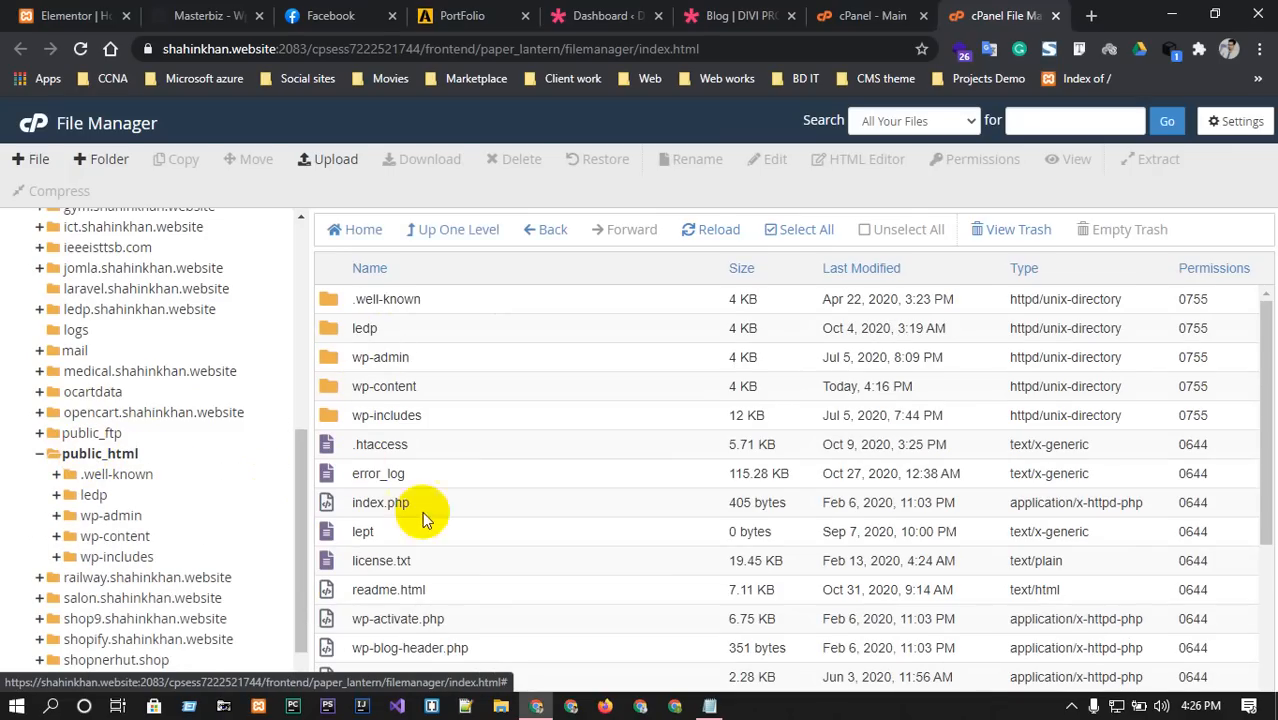
{"action": "scroll", "coordinate": [362, 357], "scroll_direction": "down", "scroll_amount": 3}
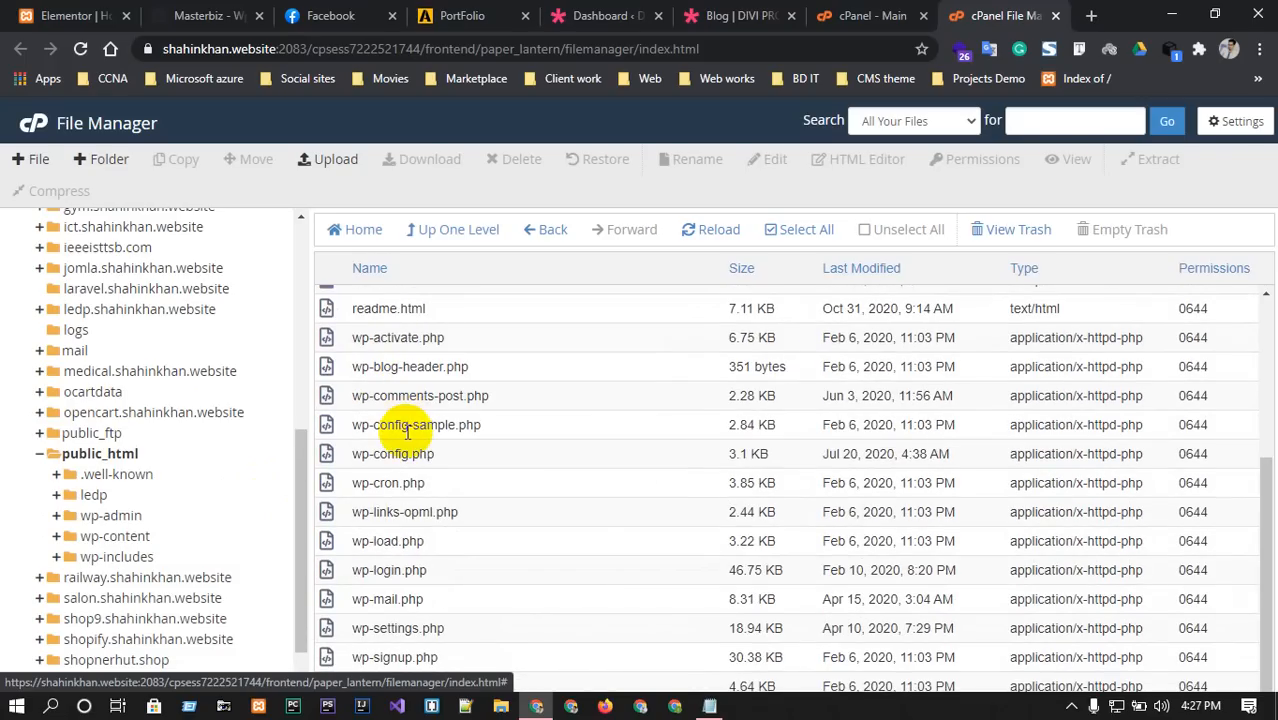
{"action": "scroll", "coordinate": [407, 432], "scroll_direction": "up", "scroll_amount": 3}
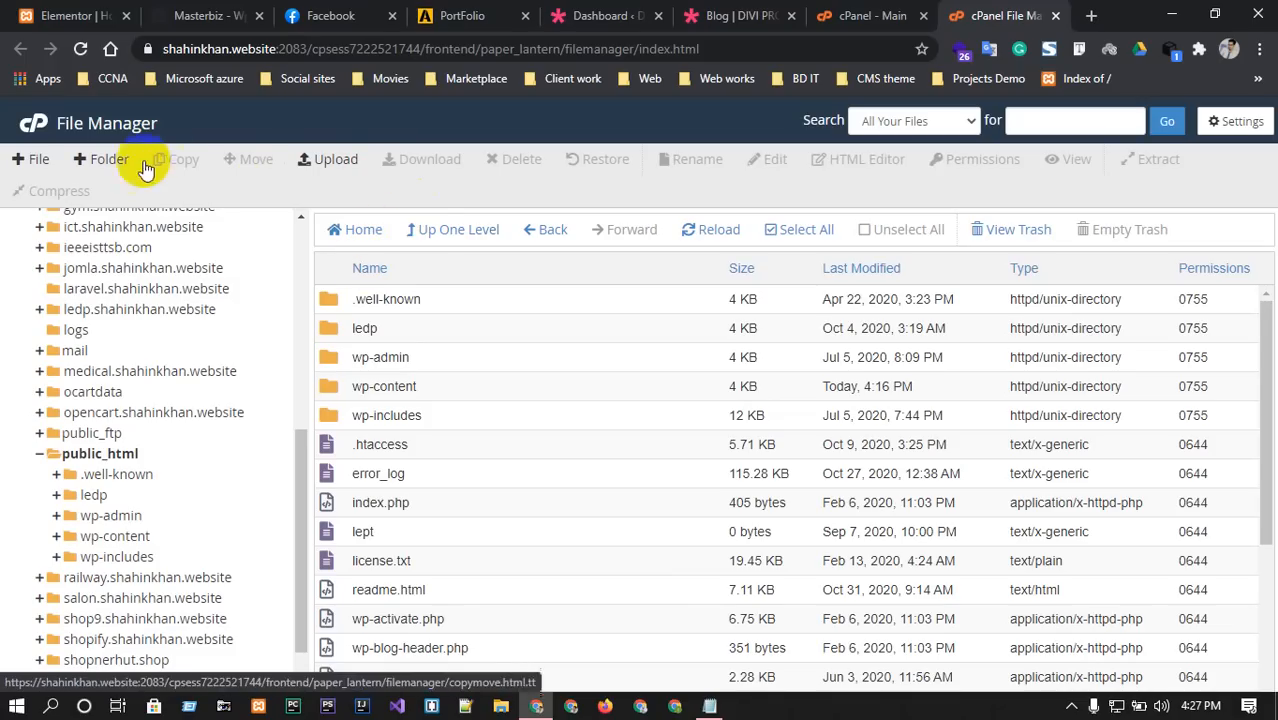
{"action": "left_click", "coordinate": [105, 160]}
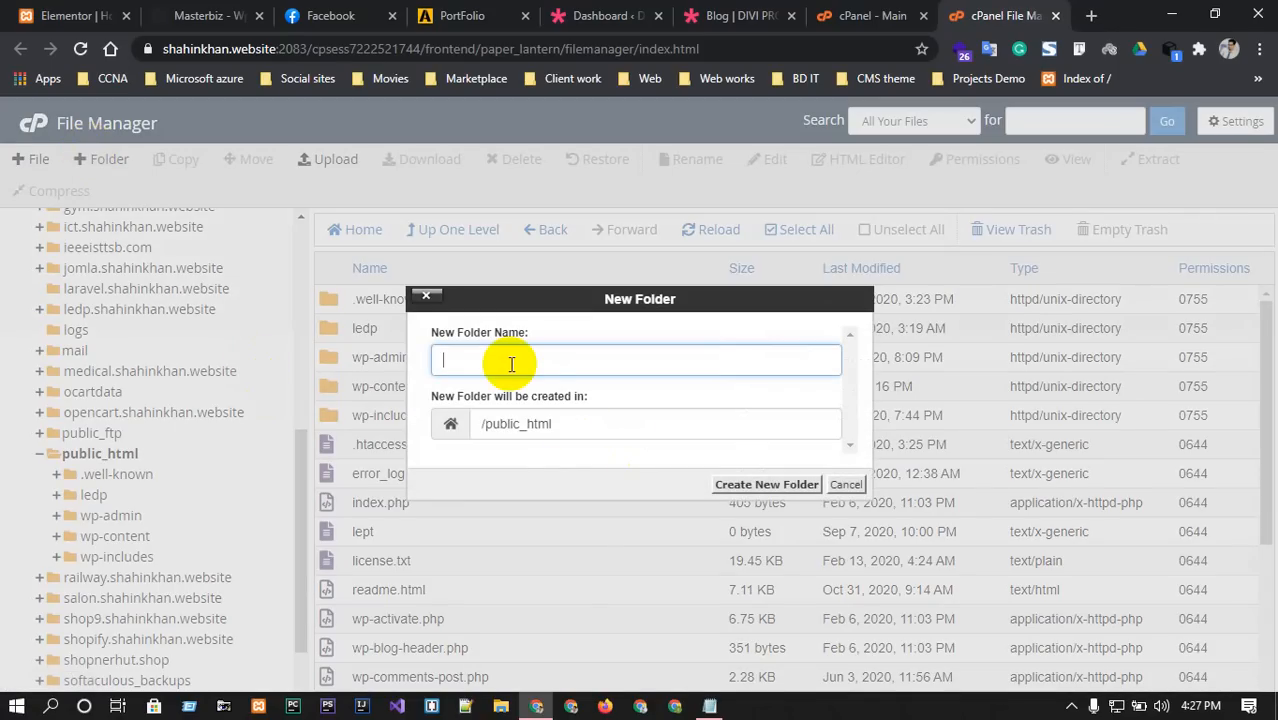
{"action": "left_click", "coordinate": [730, 489]}
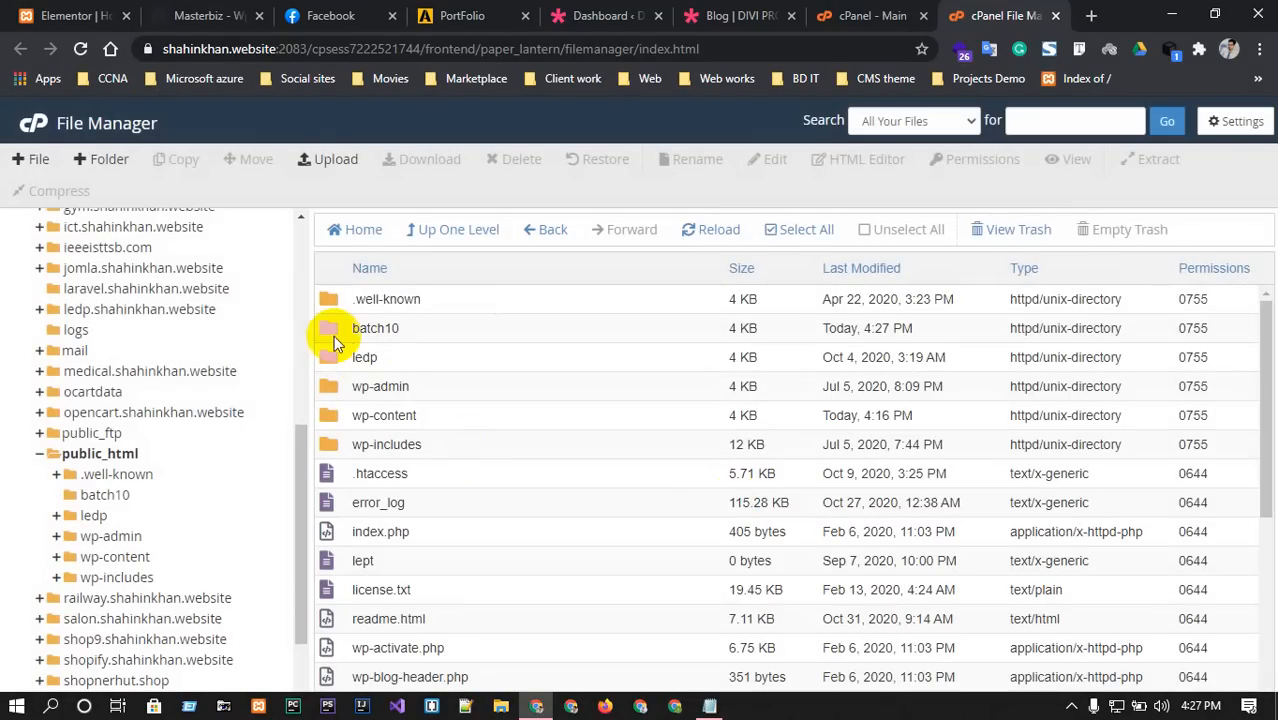
{"action": "double_click", "coordinate": [327, 330]}
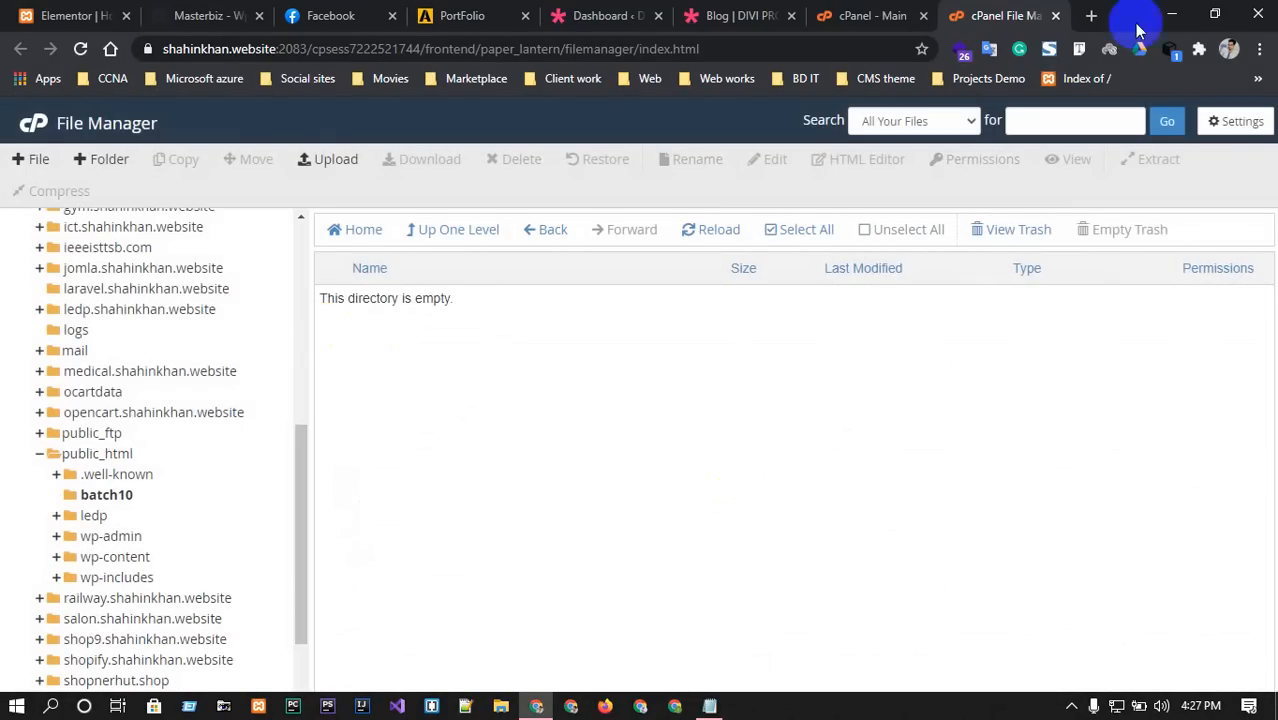
In the Class-8 folder, select the img folder, index.html and style.css.
{"action": "key", "text": "super+d"}
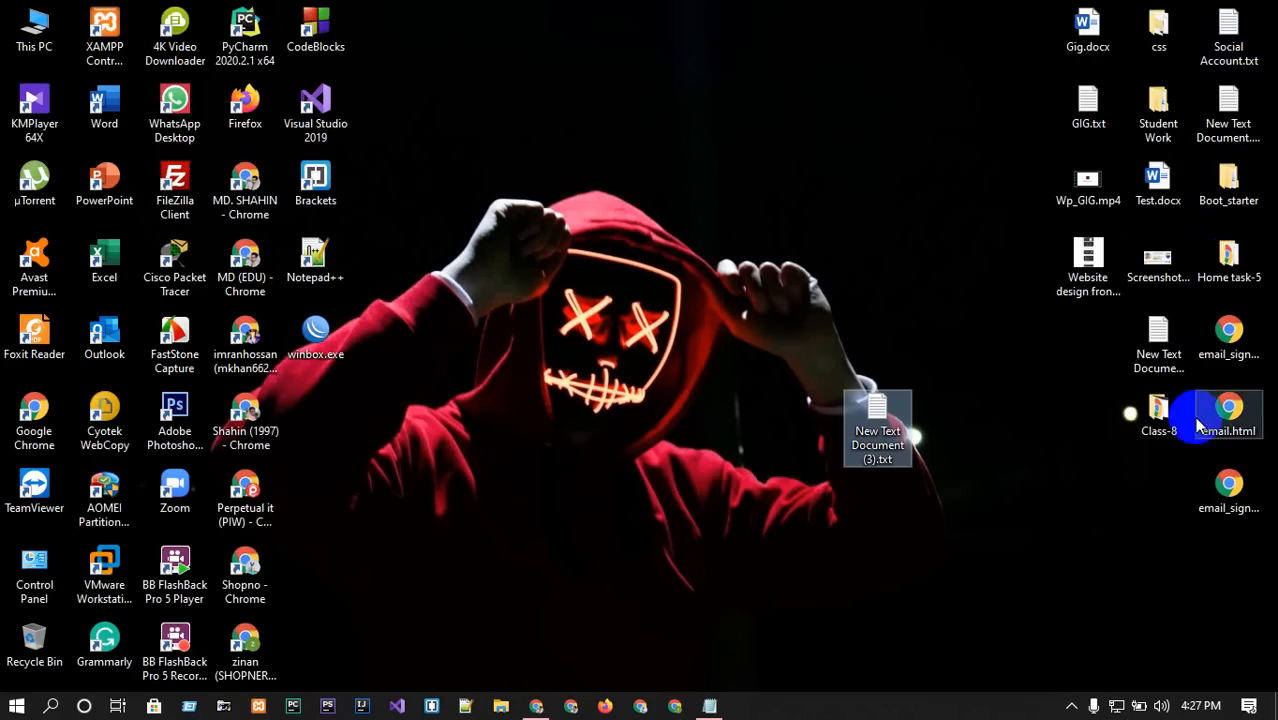
{"action": "double_click", "coordinate": [1161, 406]}
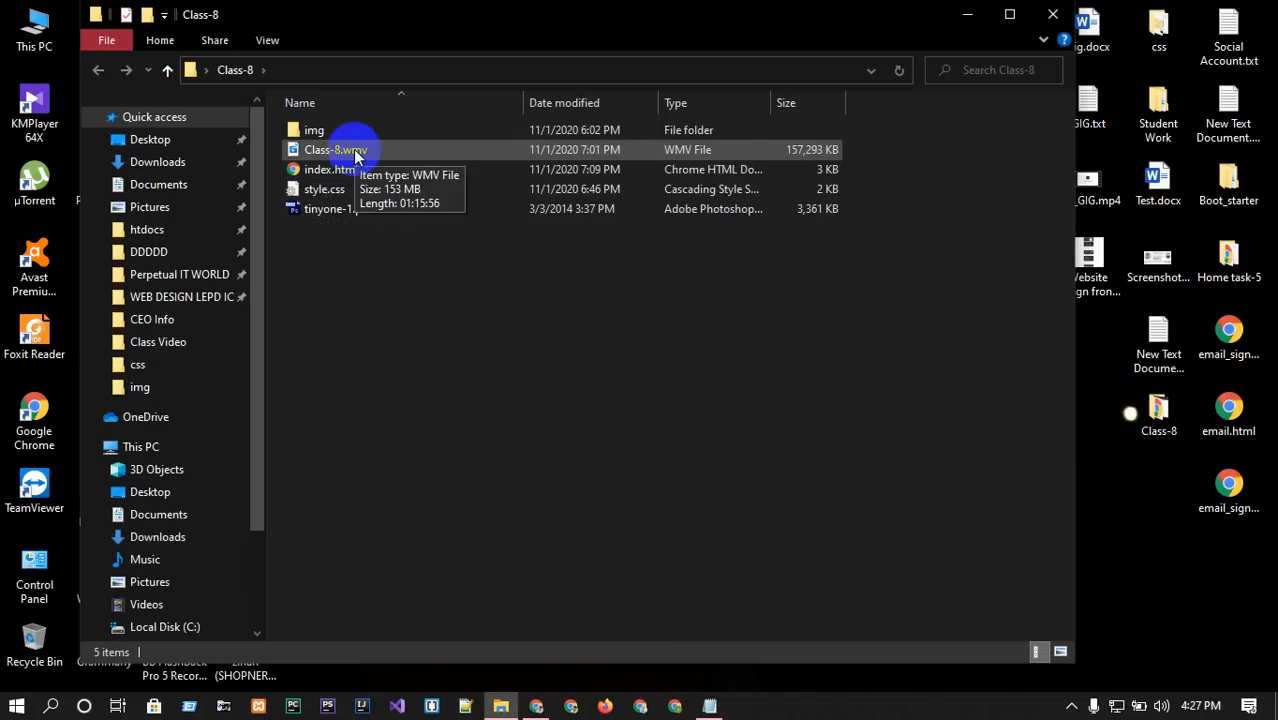
{"action": "left_click", "coordinate": [338, 133]}
{"action": "left_click", "coordinate": [339, 165], "text": "ctrl"}
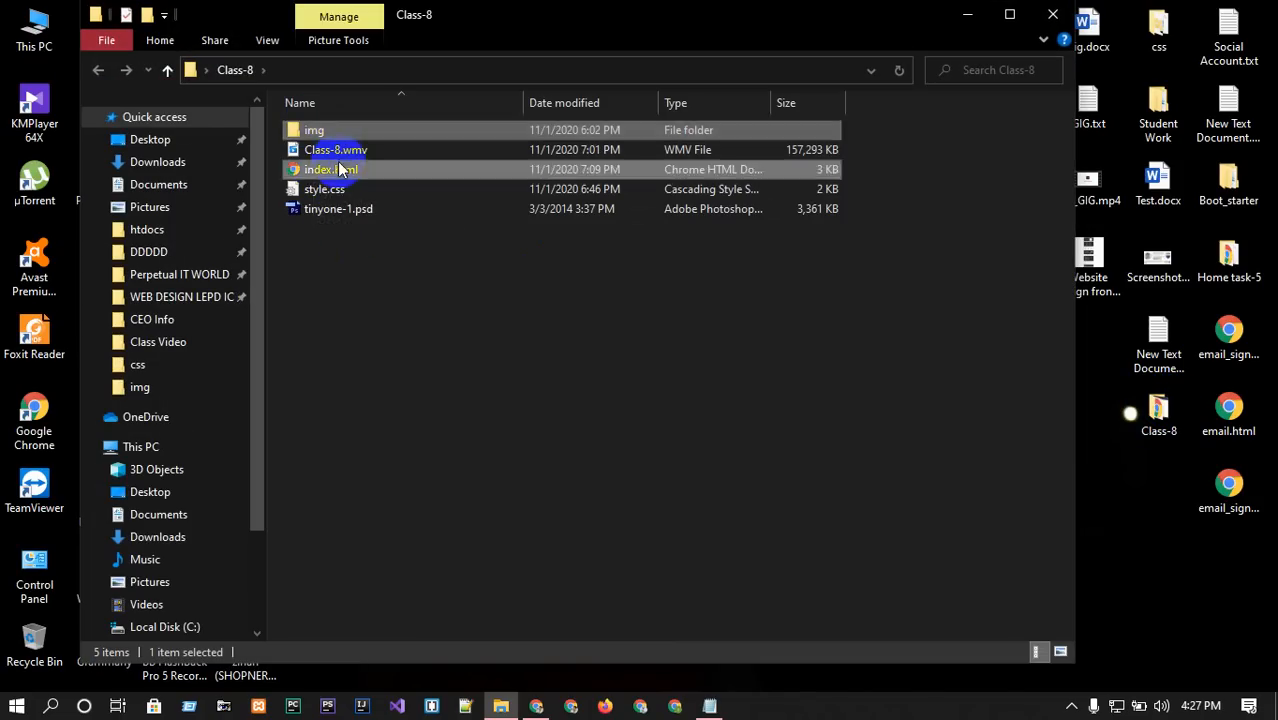
{"action": "left_click", "coordinate": [337, 185], "text": "ctrl"}
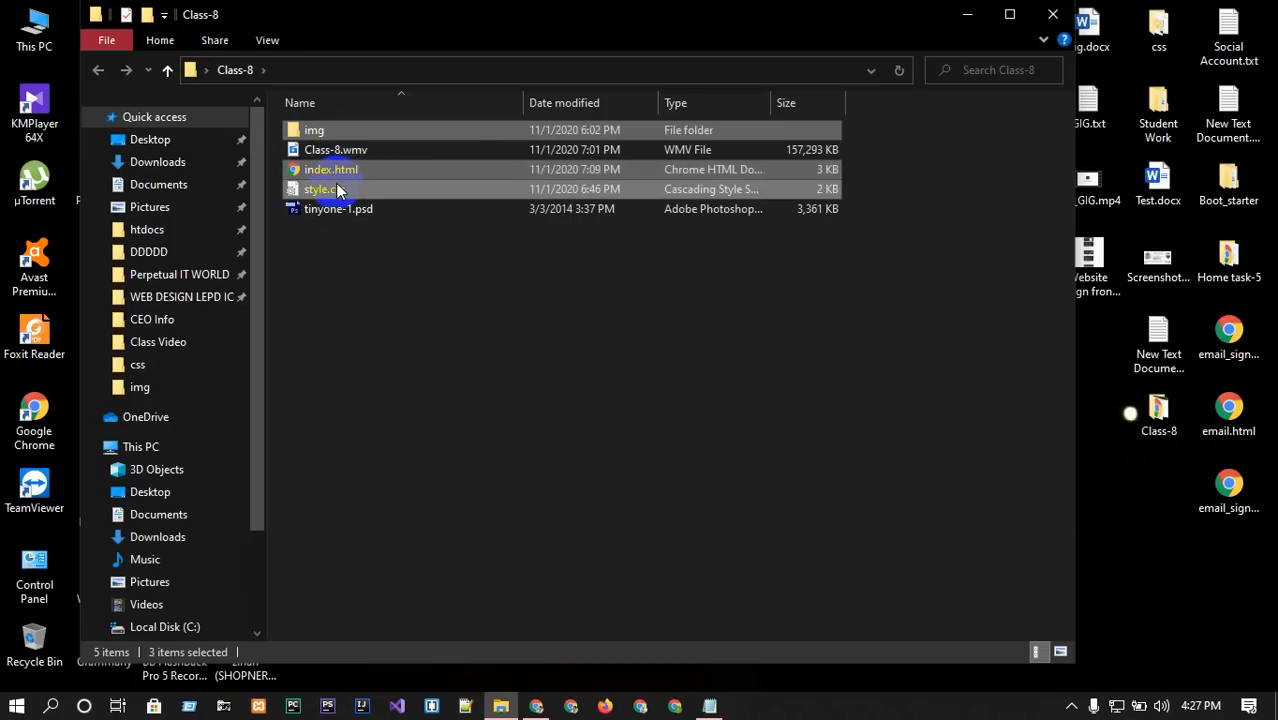
Create a desktop folder named b10 and paste the three site files into it.
{"action": "left_click", "coordinate": [962, 14]}
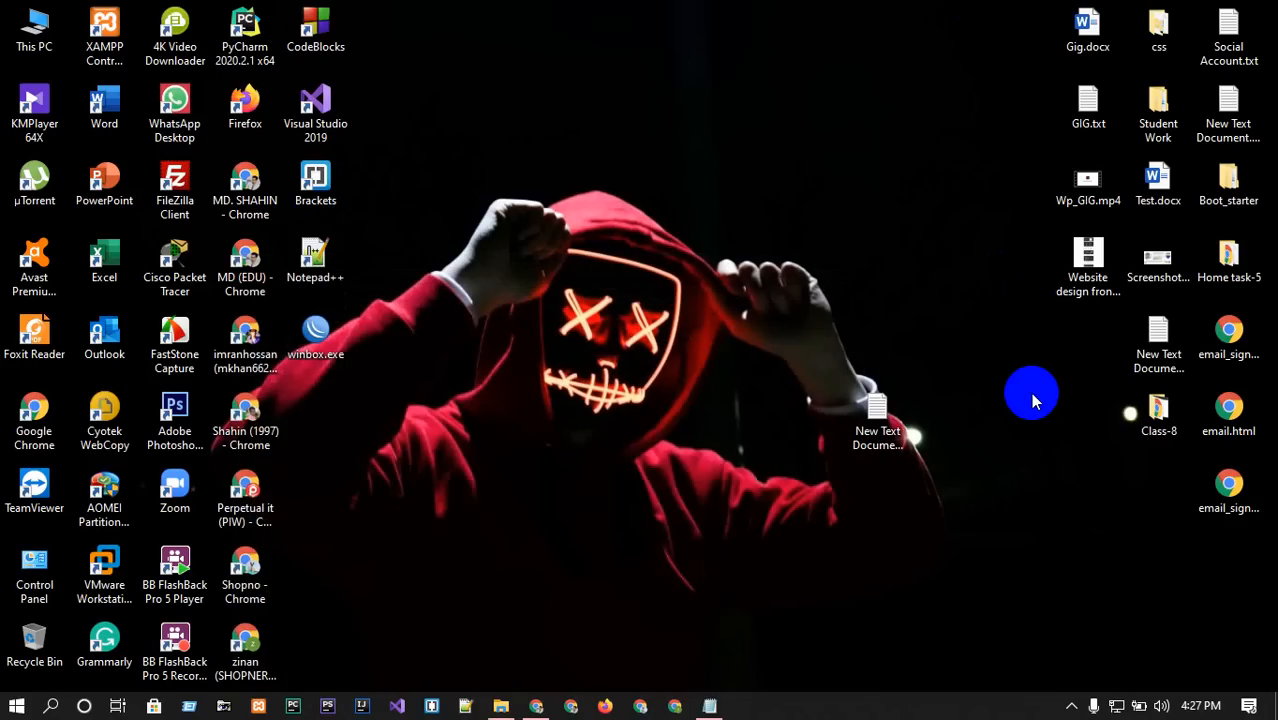
{"action": "key", "text": "ctrl+shift+n"}
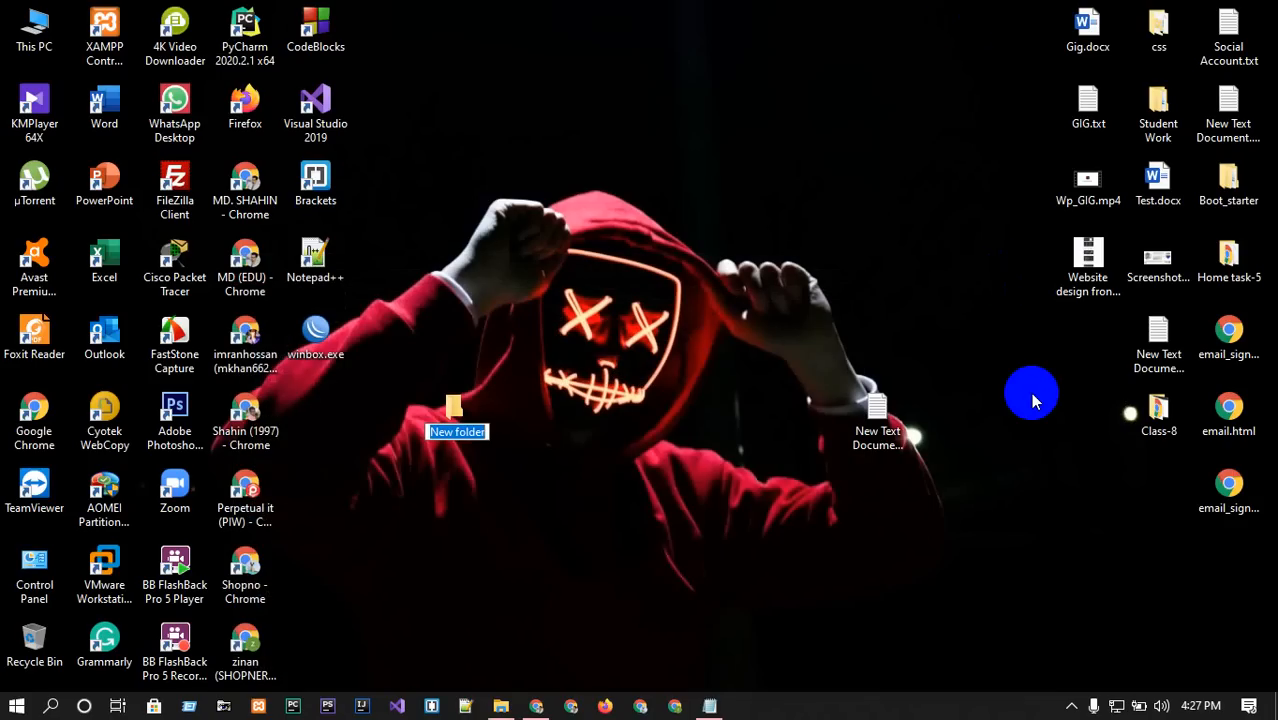
{"action": "type", "text": "b10"}
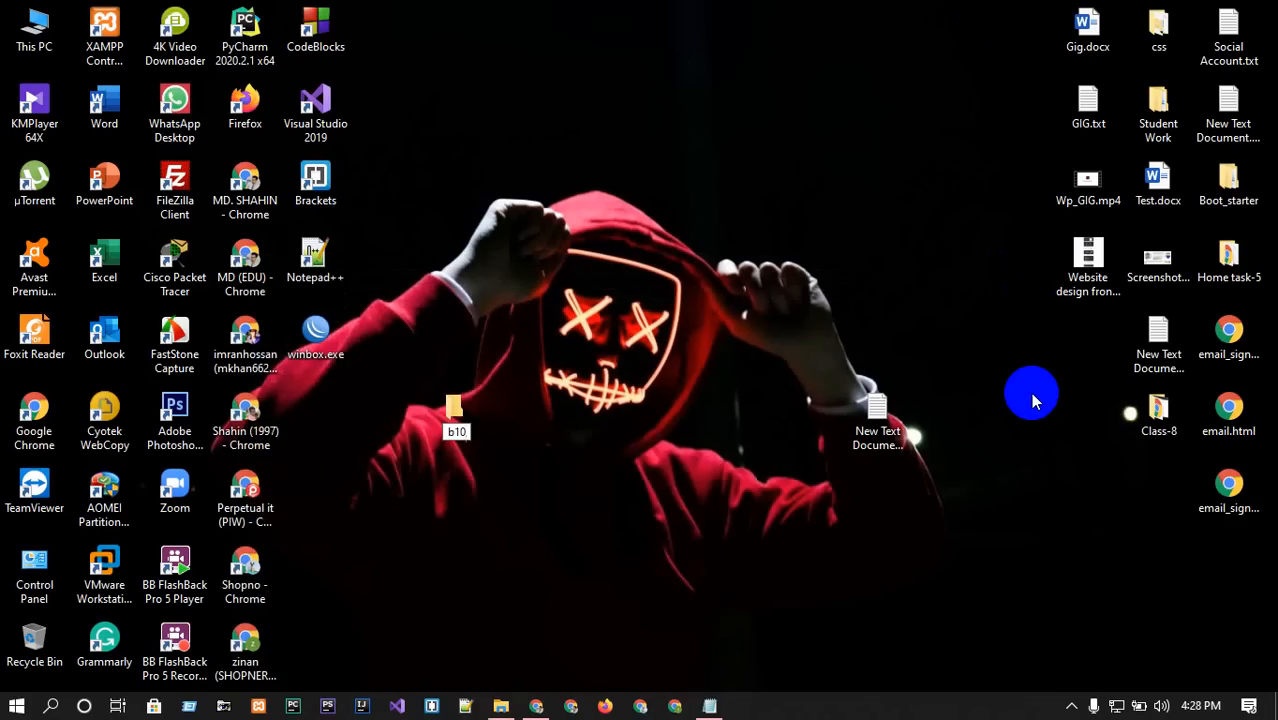
{"action": "key", "text": "Return"}
{"action": "key", "text": "Return"}
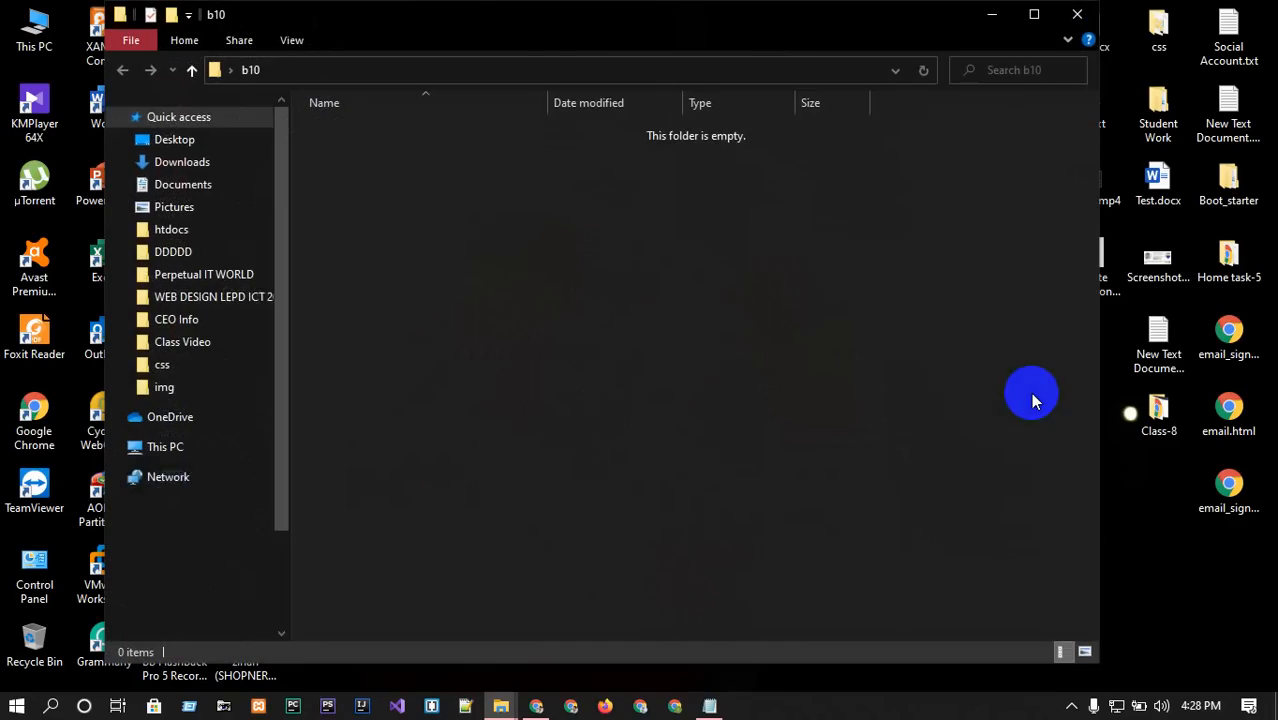
{"action": "key", "text": "ctrl+v"}
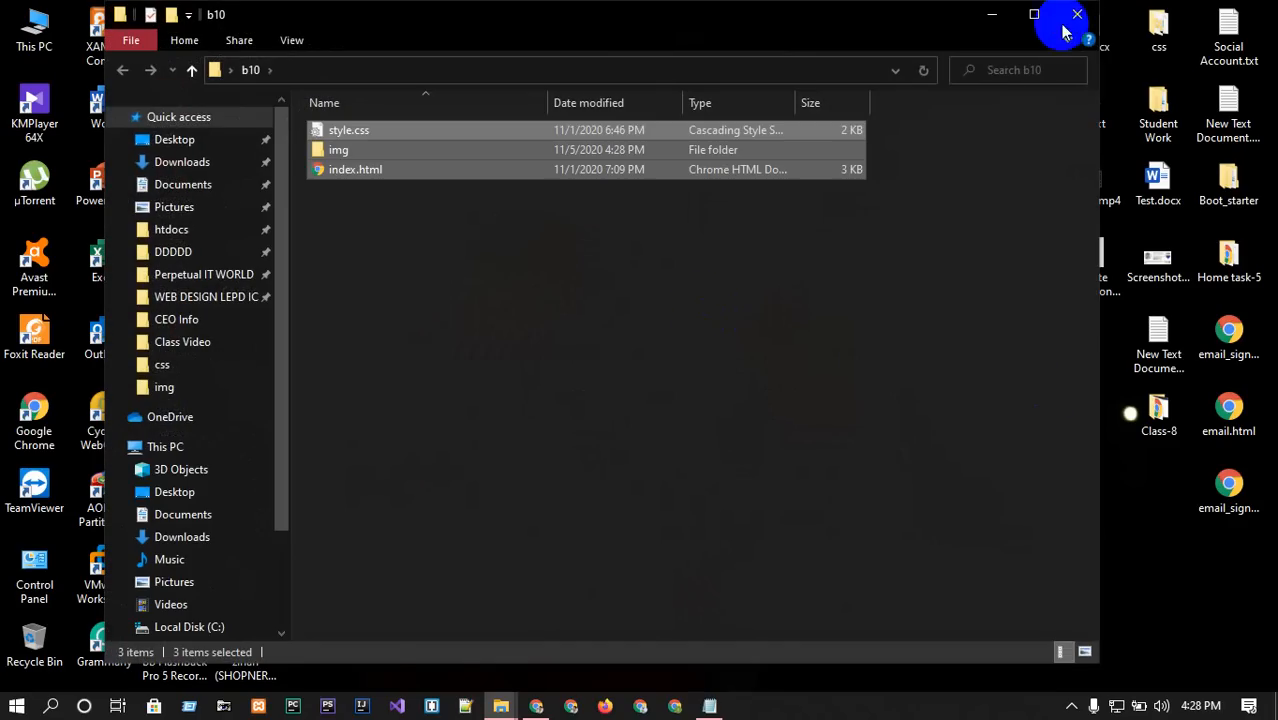
{"action": "left_click", "coordinate": [1066, 16]}
Compress the b10 folder into b10.zip on the desktop.
{"action": "right_click", "coordinate": [743, 318]}
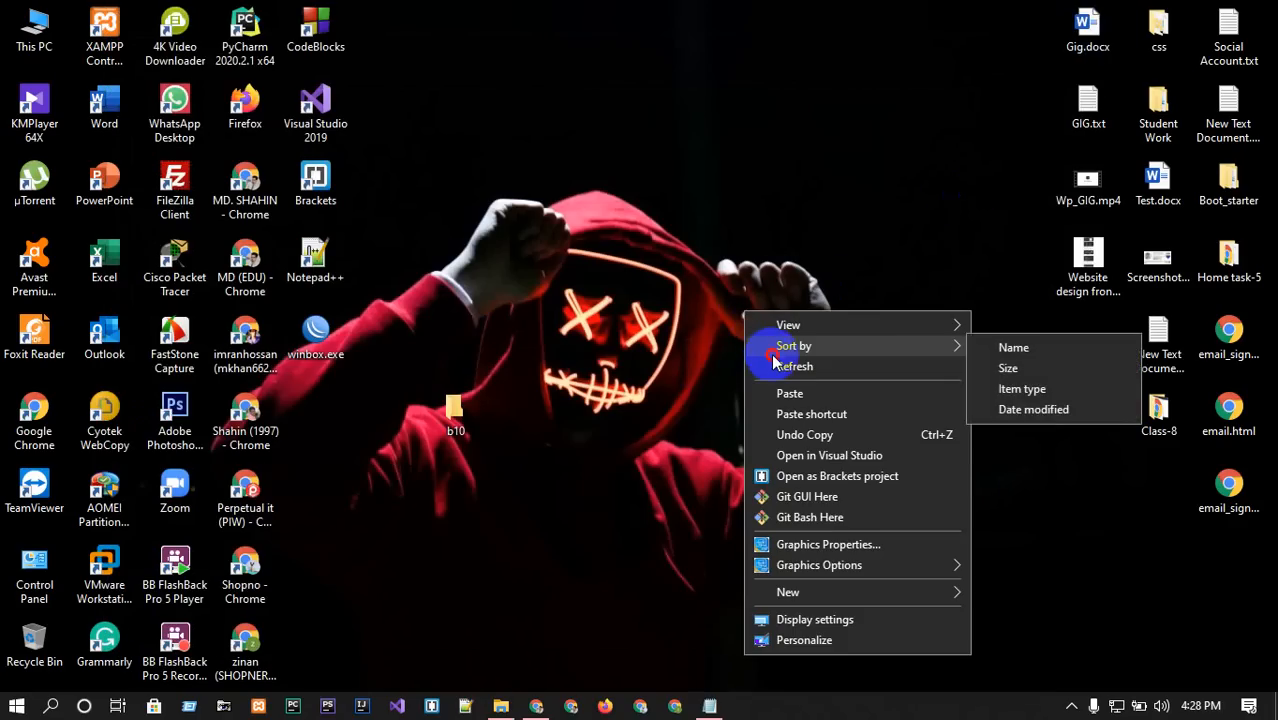
{"action": "left_click", "coordinate": [772, 366]}
{"action": "right_click", "coordinate": [447, 416]}
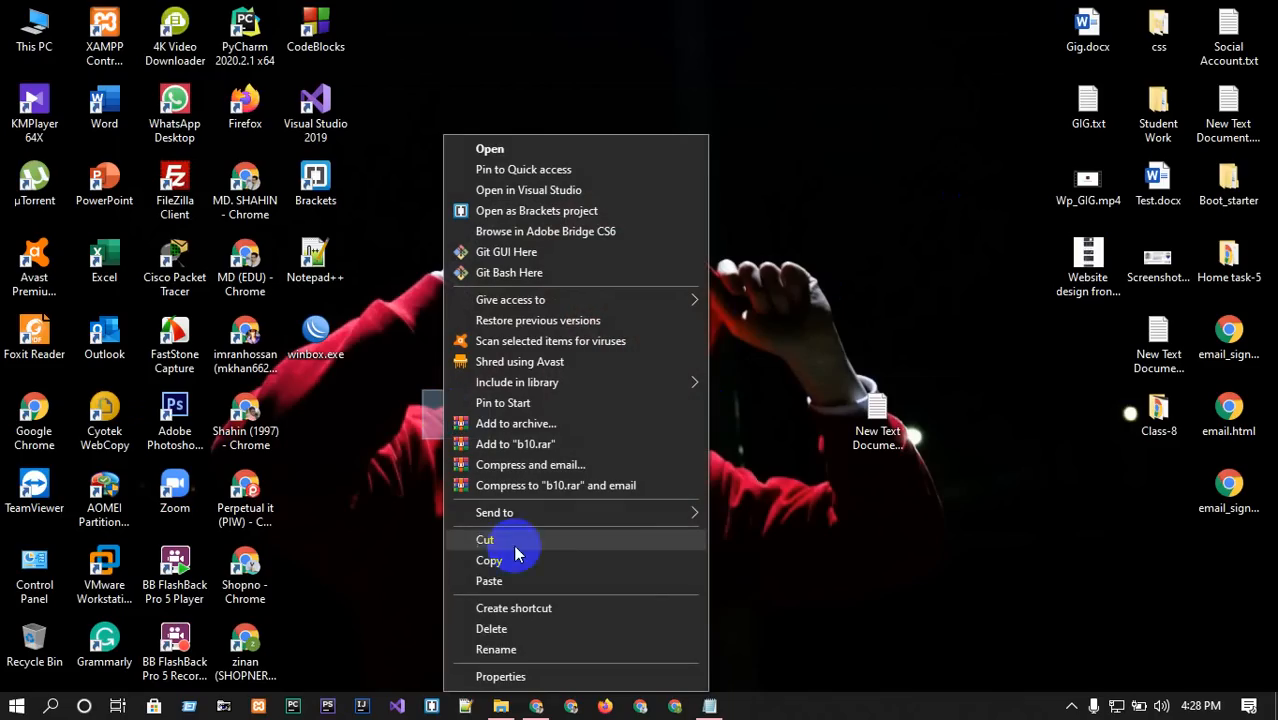
{"action": "mouse_move", "coordinate": [690, 512]}
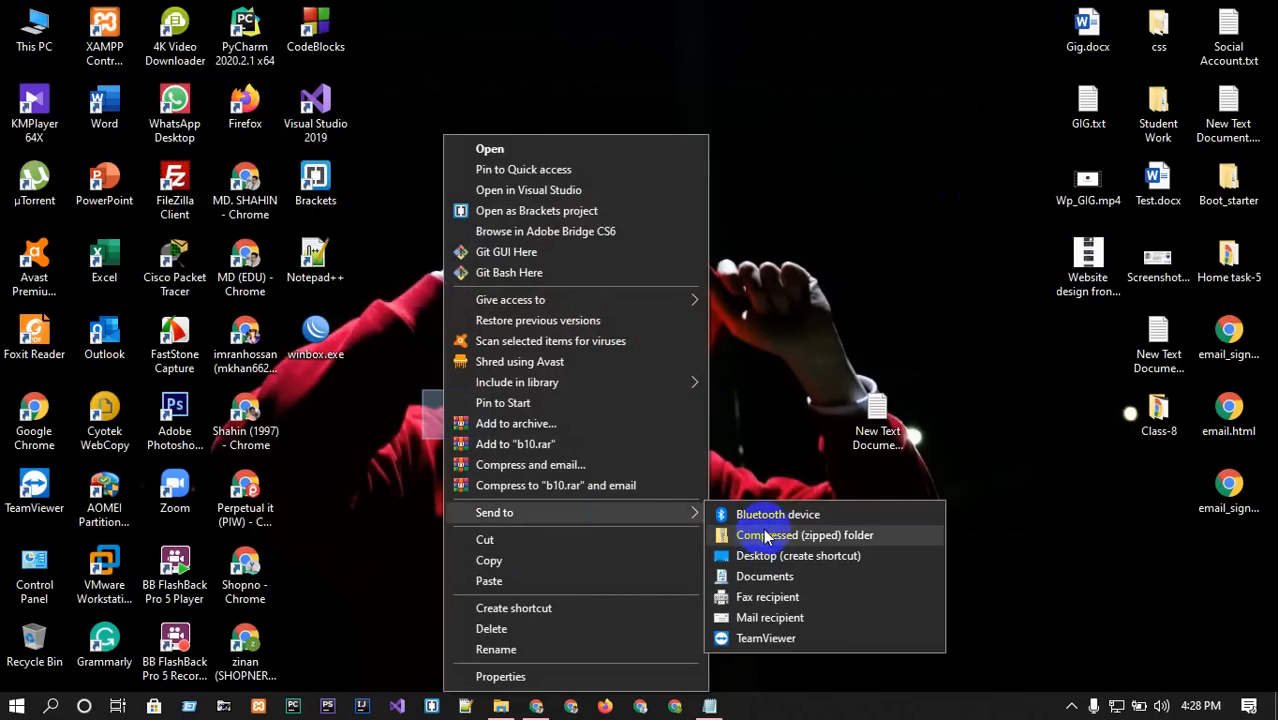
{"action": "left_click", "coordinate": [766, 535]}
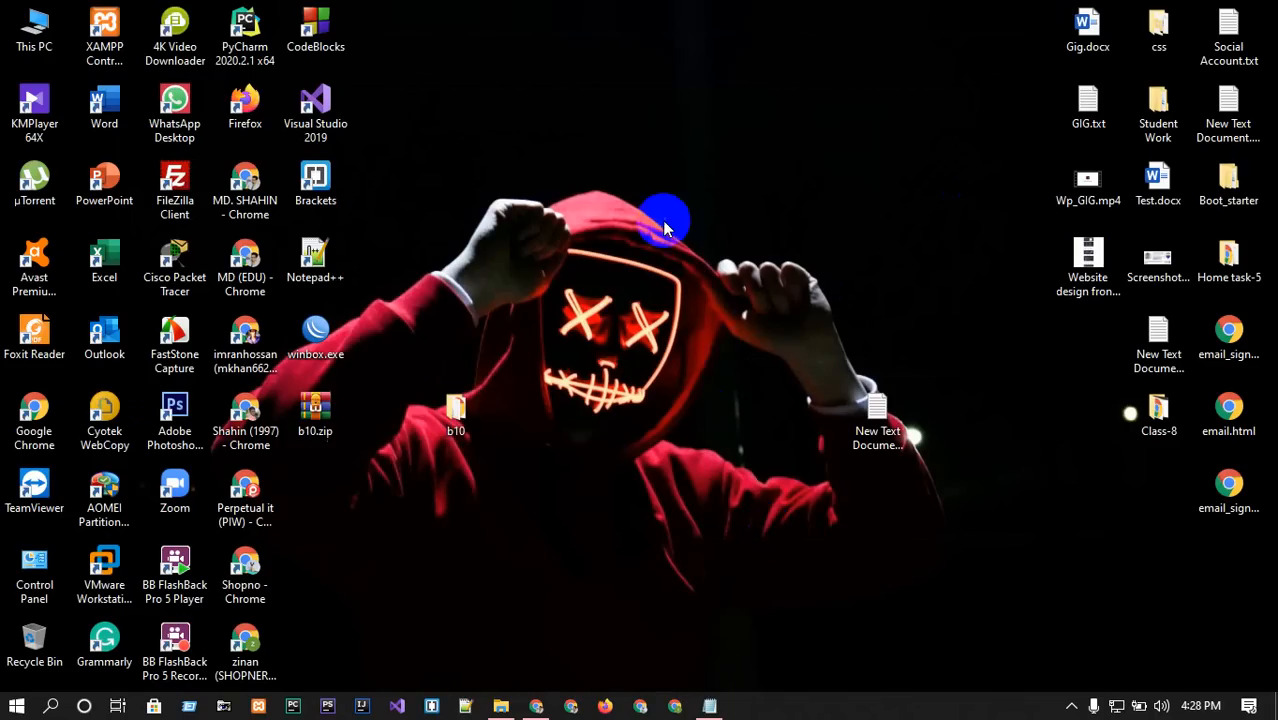
{"action": "right_click", "coordinate": [665, 219]}
{"action": "left_click", "coordinate": [705, 276]}
{"action": "left_click", "coordinate": [535, 703]}
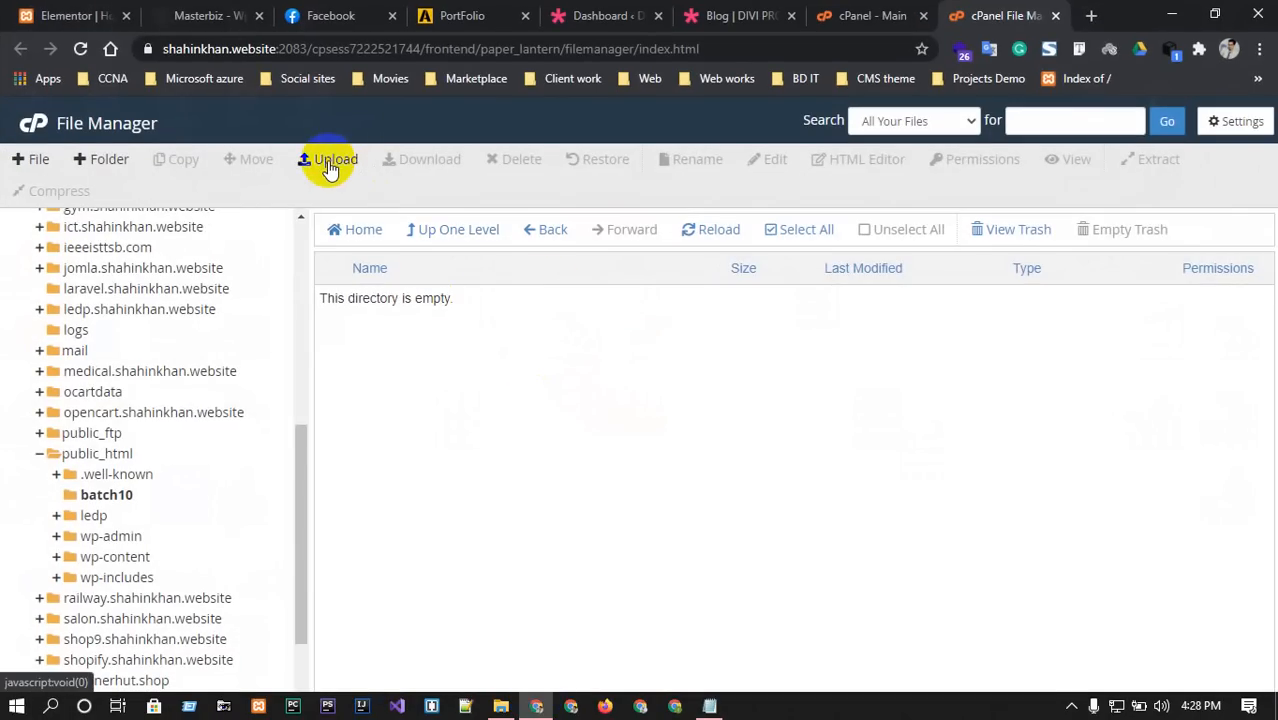
{"action": "left_click", "coordinate": [330, 162]}
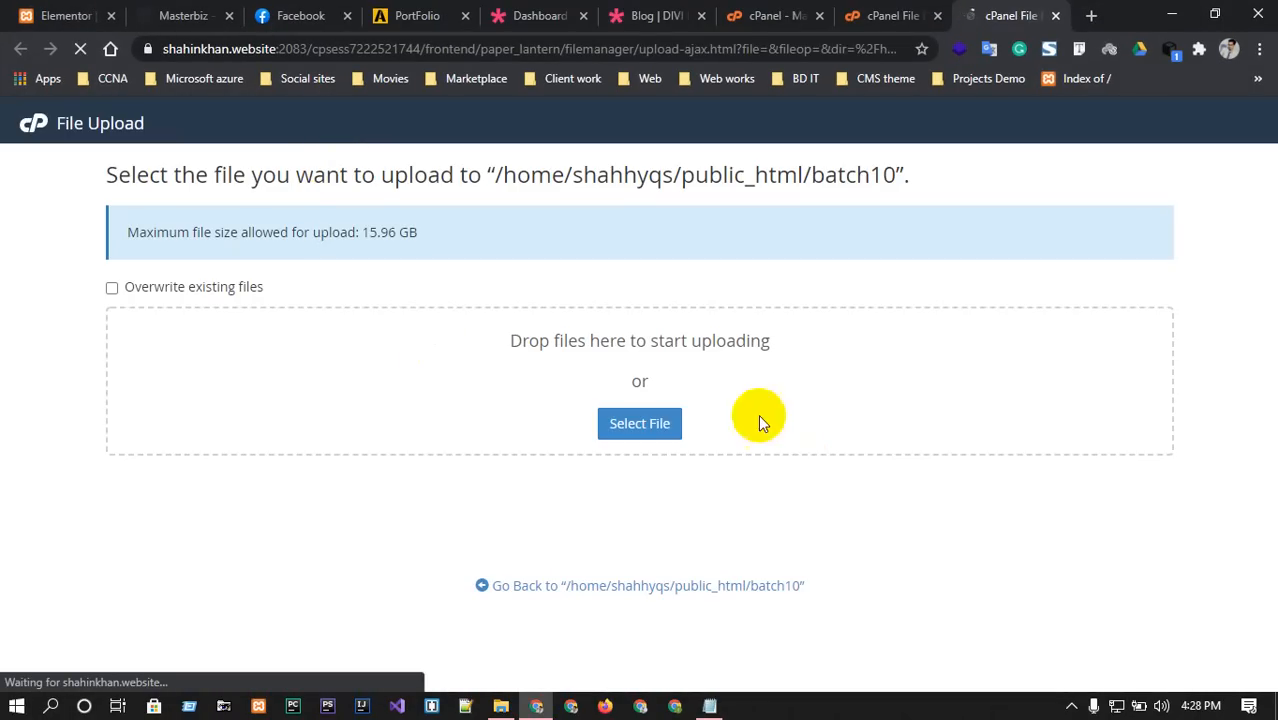
{"action": "left_click", "coordinate": [639, 424]}
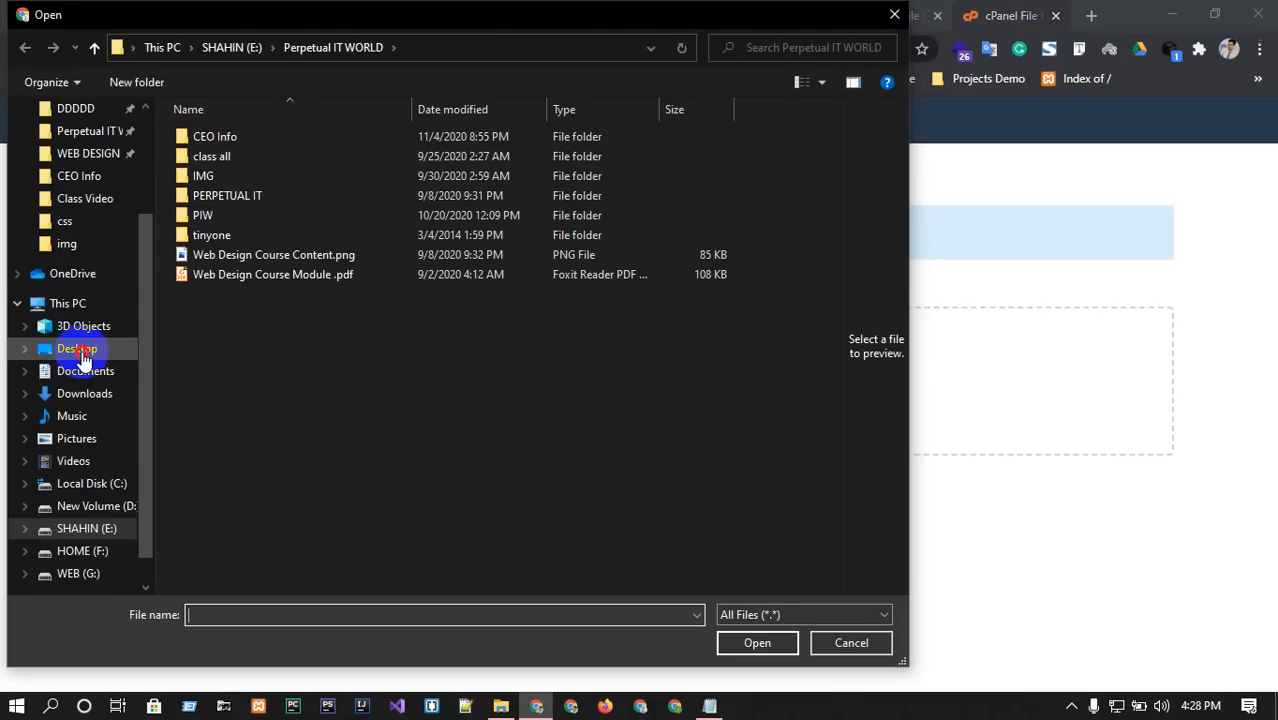
{"action": "left_click", "coordinate": [80, 348]}
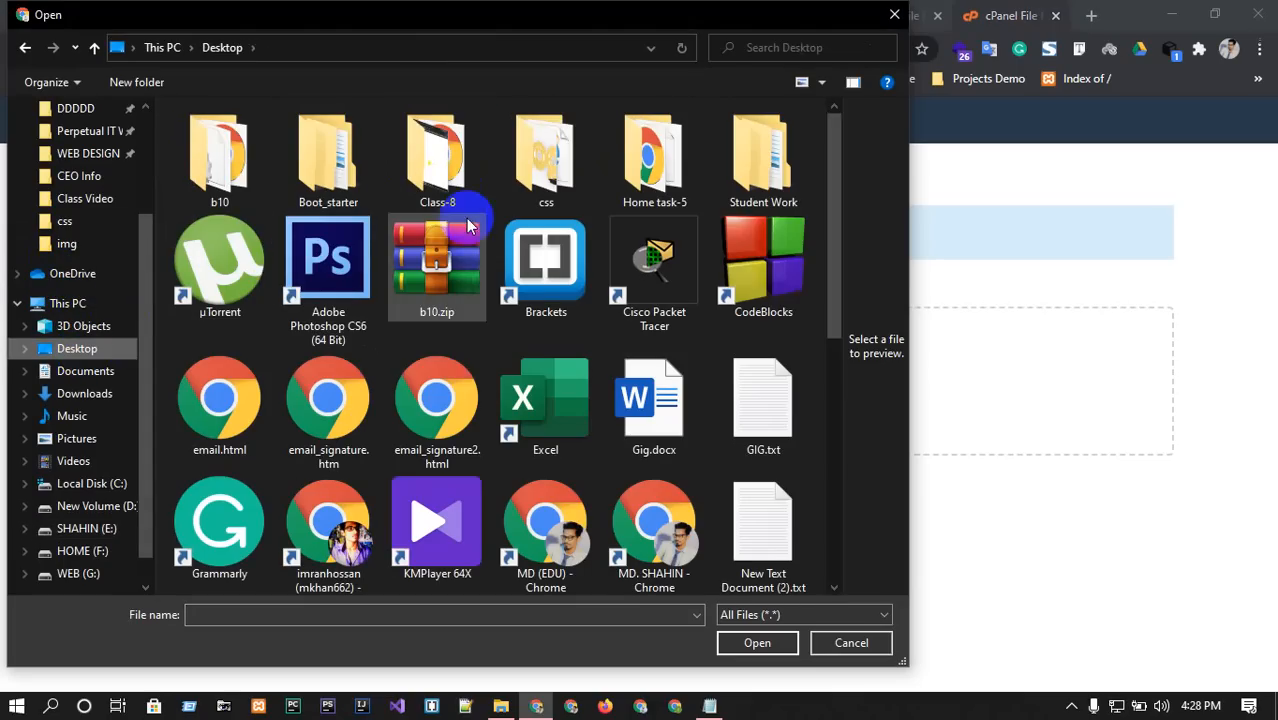
{"action": "left_click", "coordinate": [437, 262]}
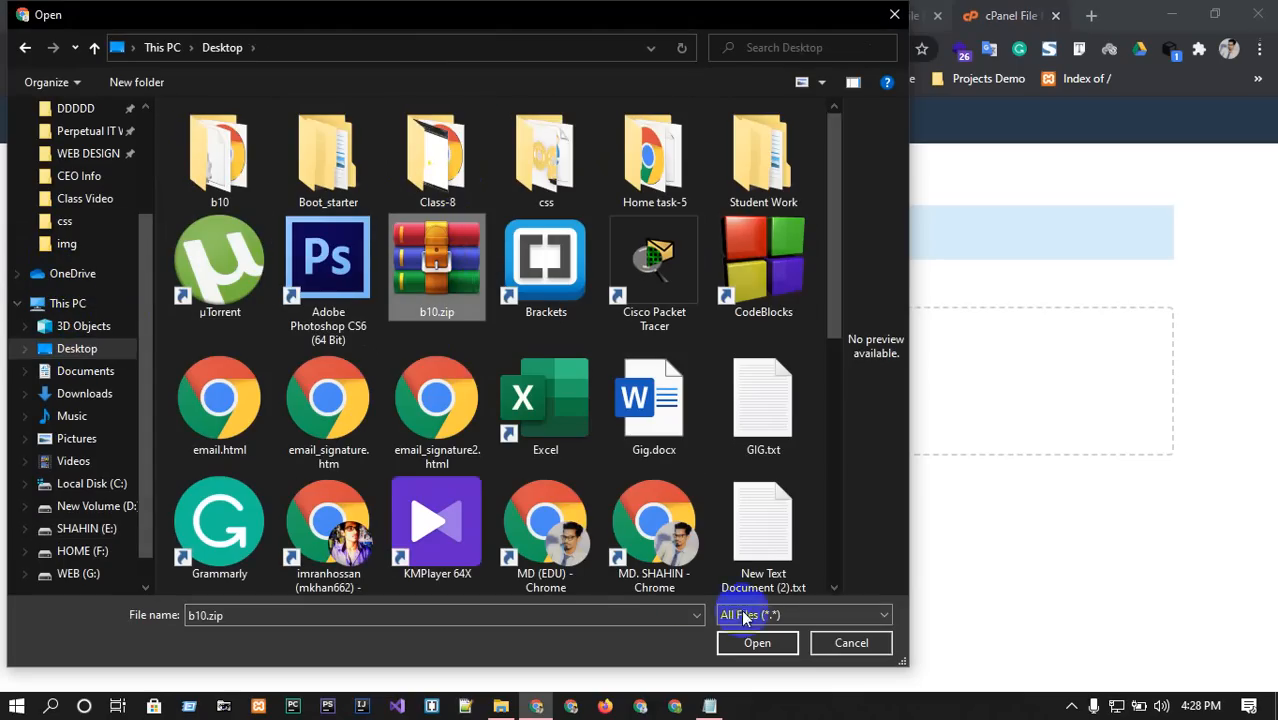
{"action": "left_click", "coordinate": [757, 643]}
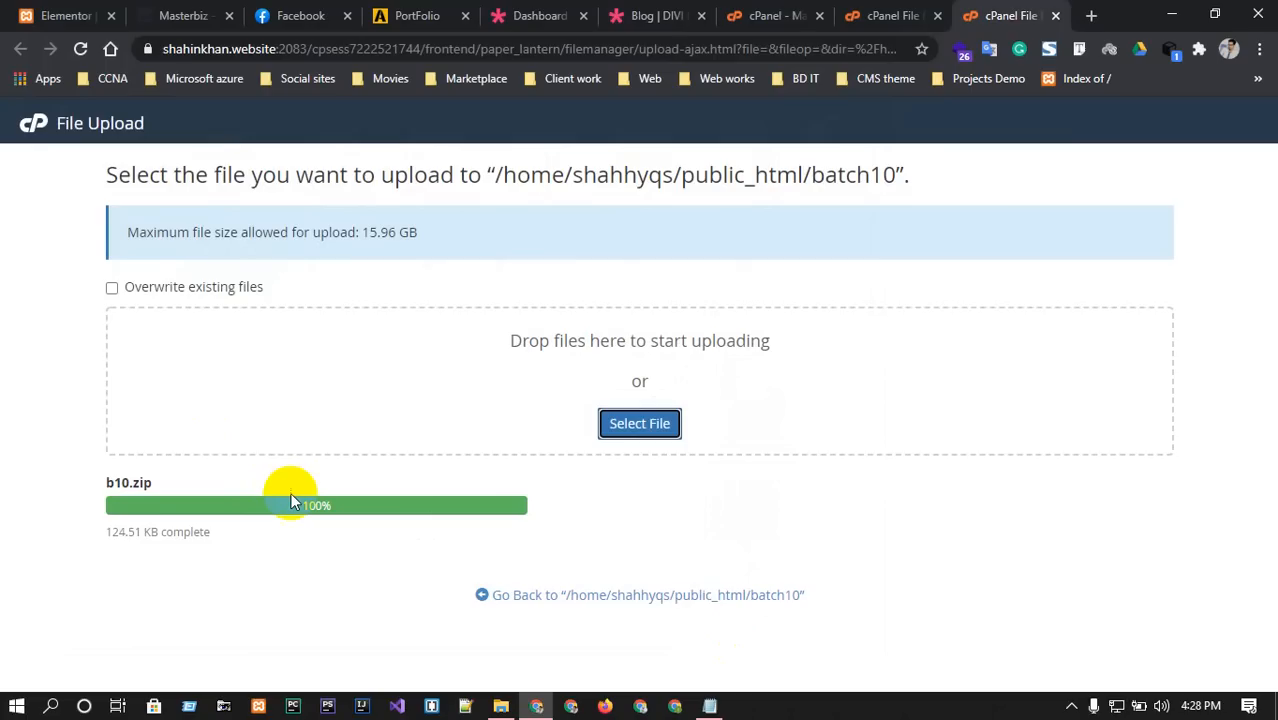
{"action": "left_click", "coordinate": [555, 597]}
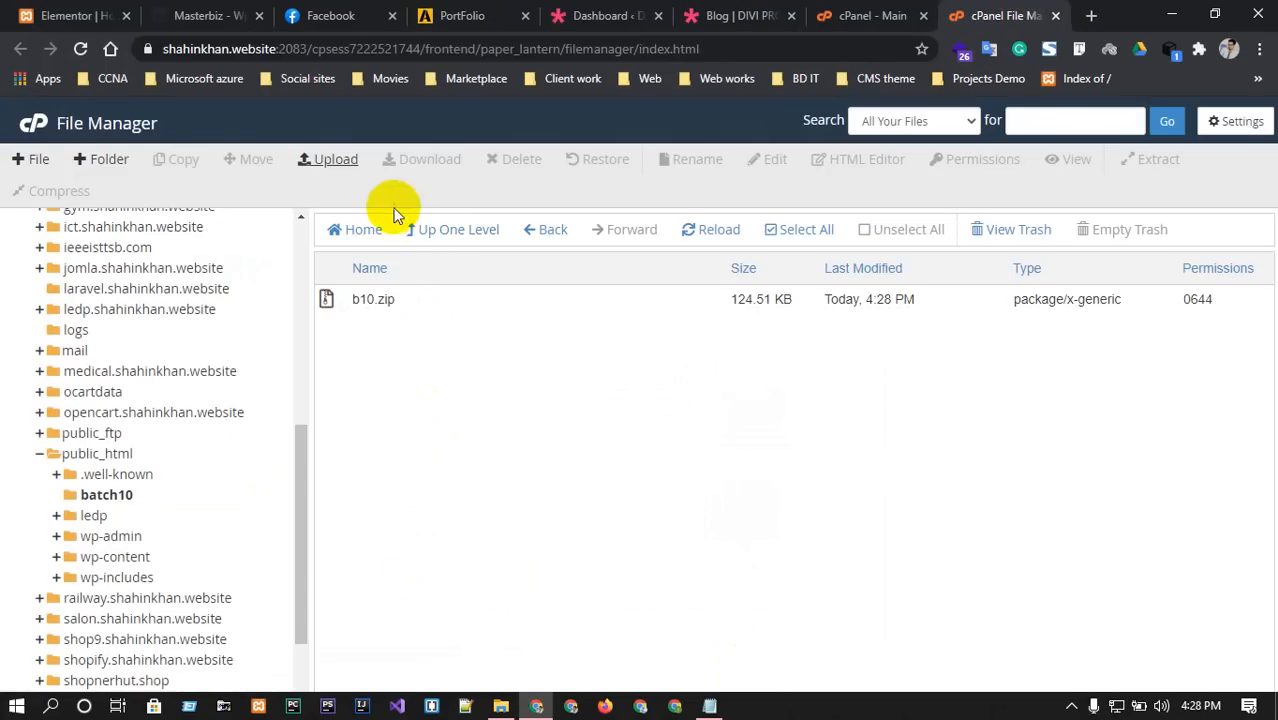
{"action": "left_click", "coordinate": [705, 237]}
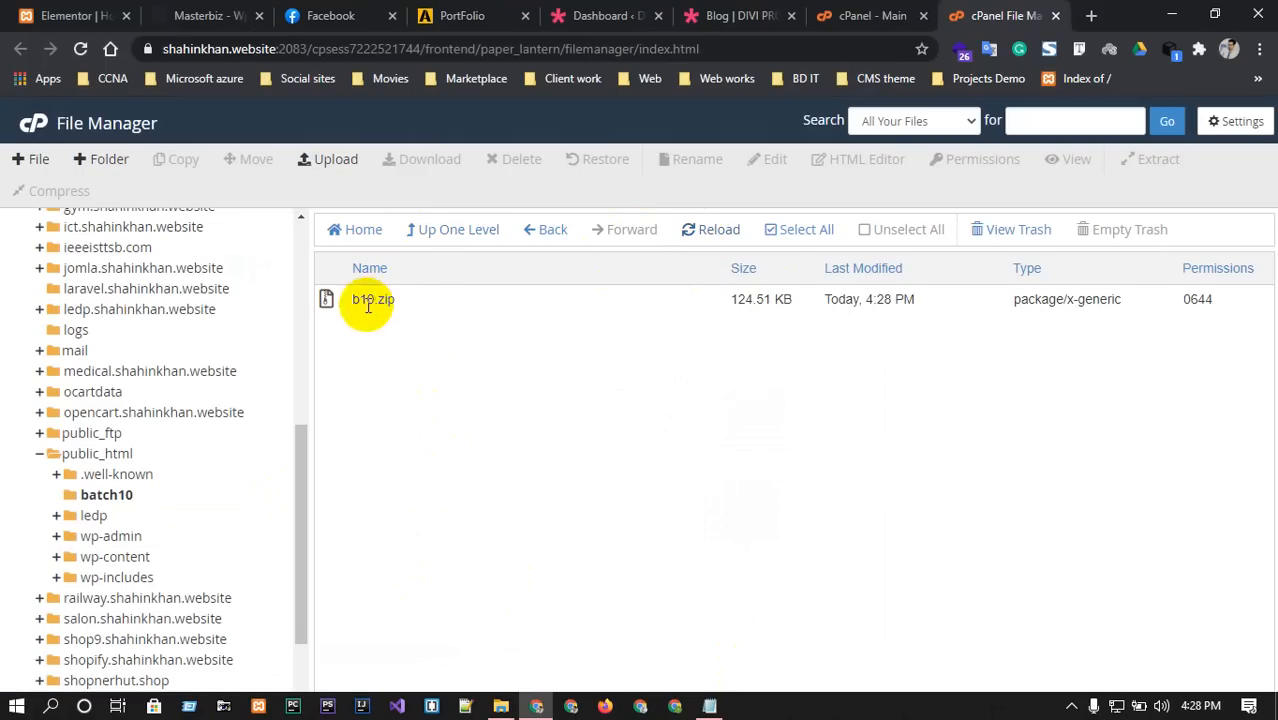
{"action": "left_click", "coordinate": [712, 230]}
{"action": "left_click", "coordinate": [338, 302]}
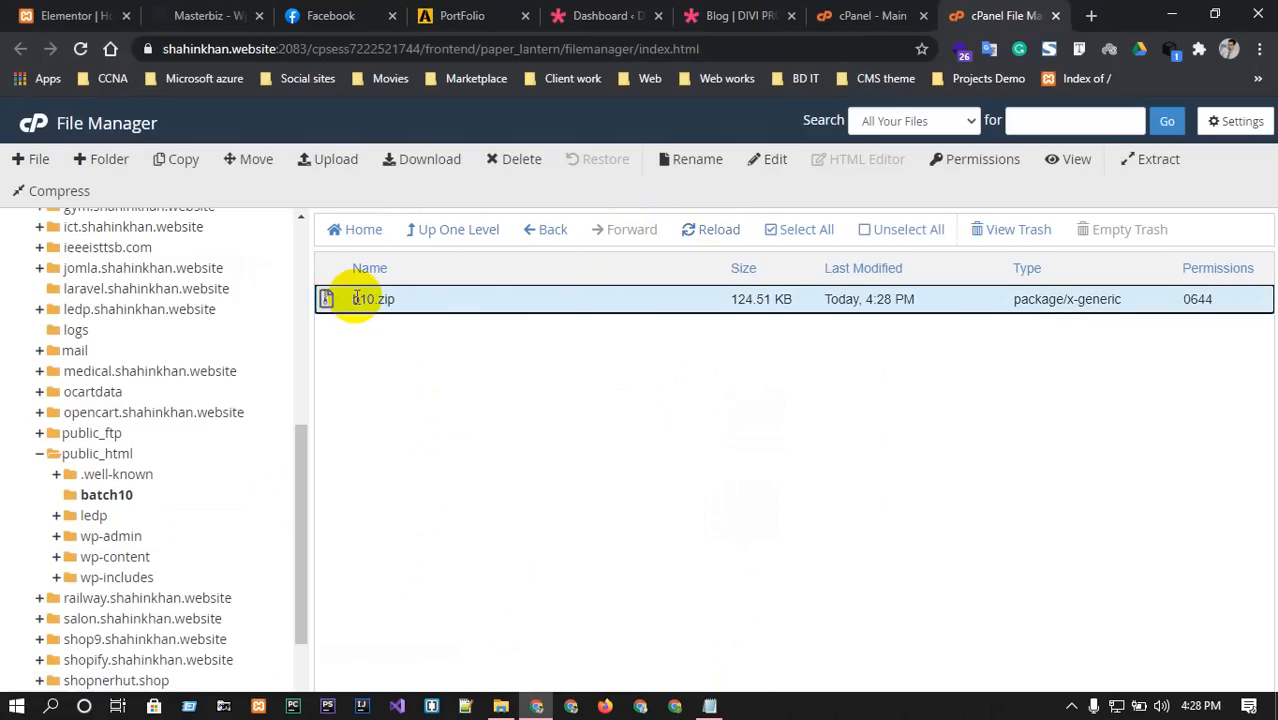
{"action": "right_click", "coordinate": [330, 303]}
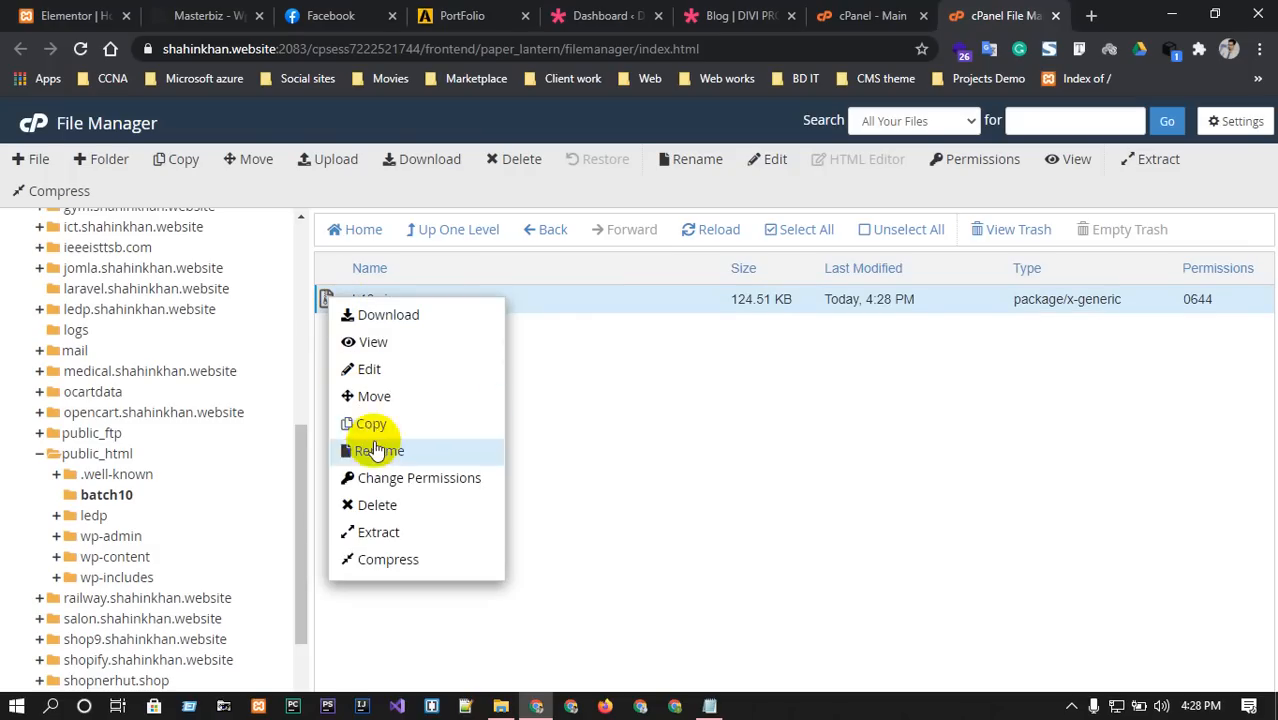
{"action": "left_click", "coordinate": [379, 533]}
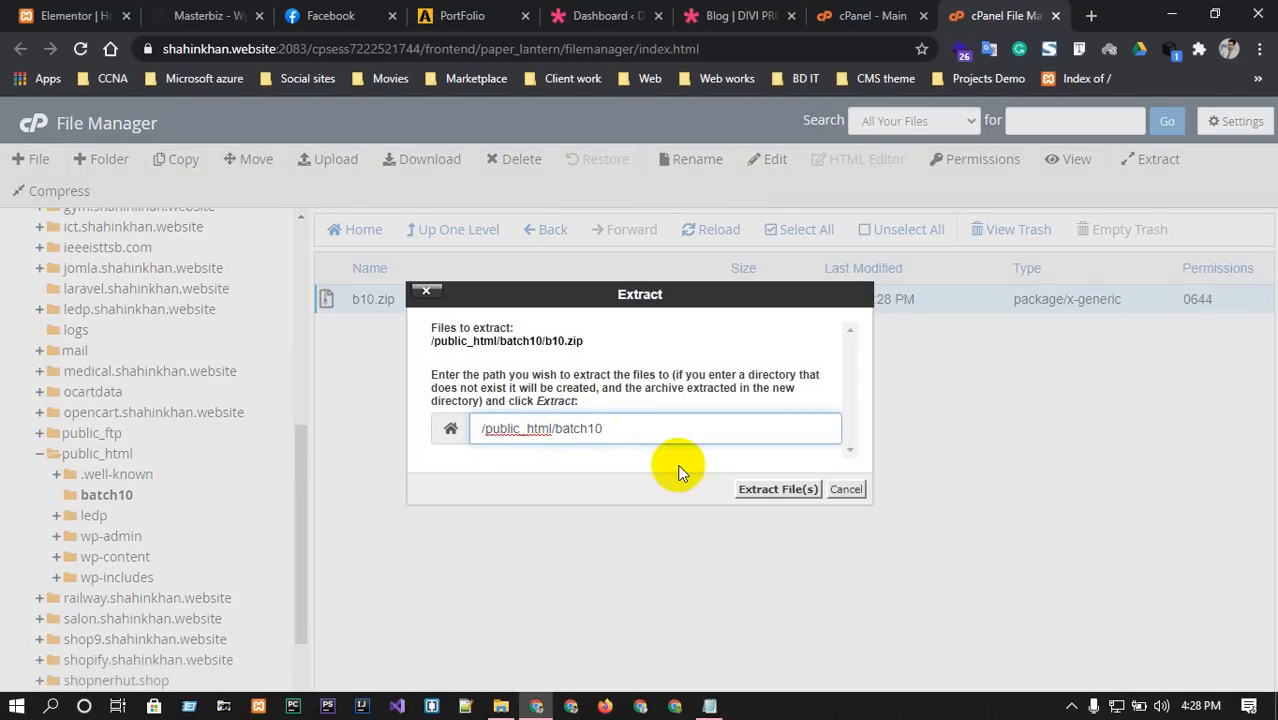
{"action": "left_click", "coordinate": [758, 490]}
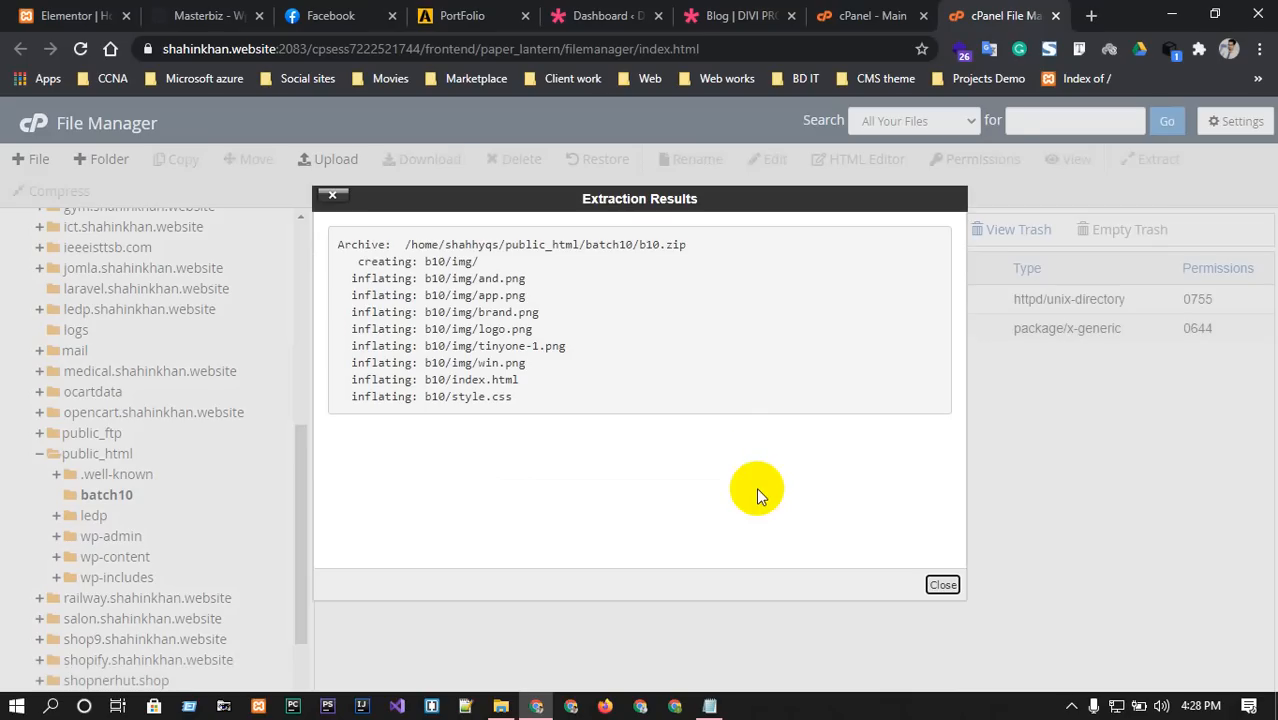
{"action": "left_click", "coordinate": [942, 586]}
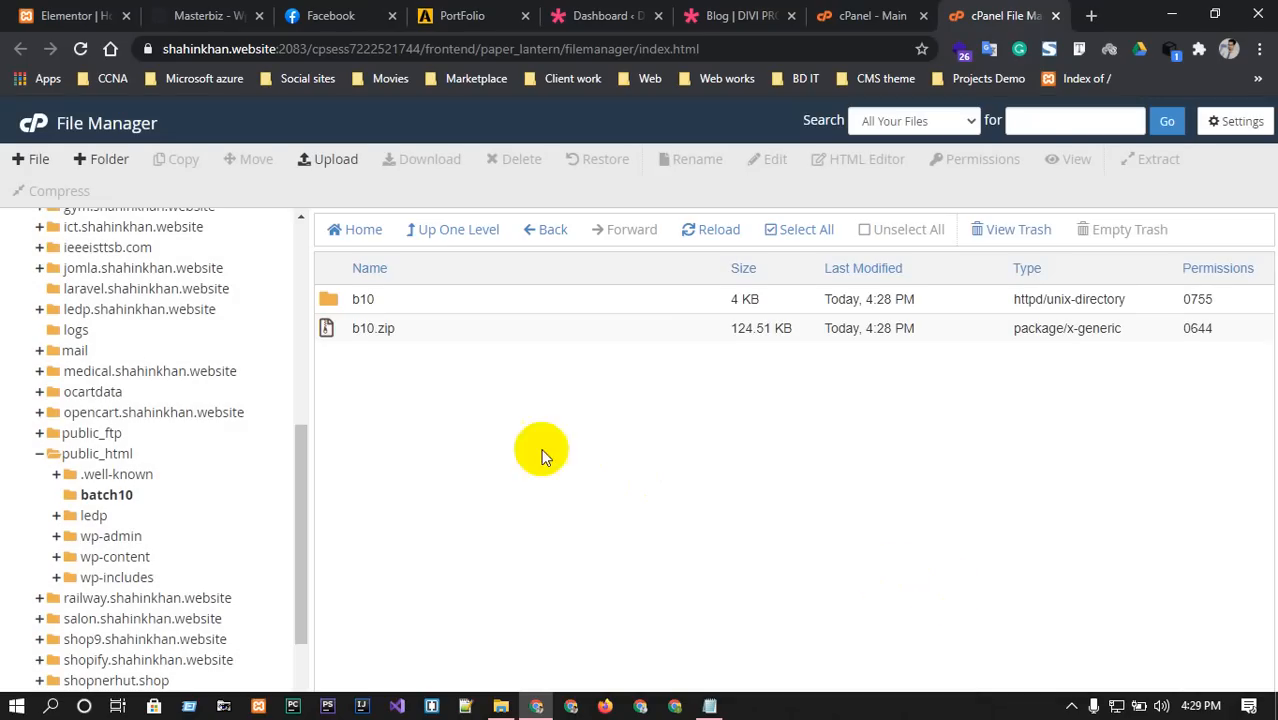
{"action": "left_click", "coordinate": [327, 333]}
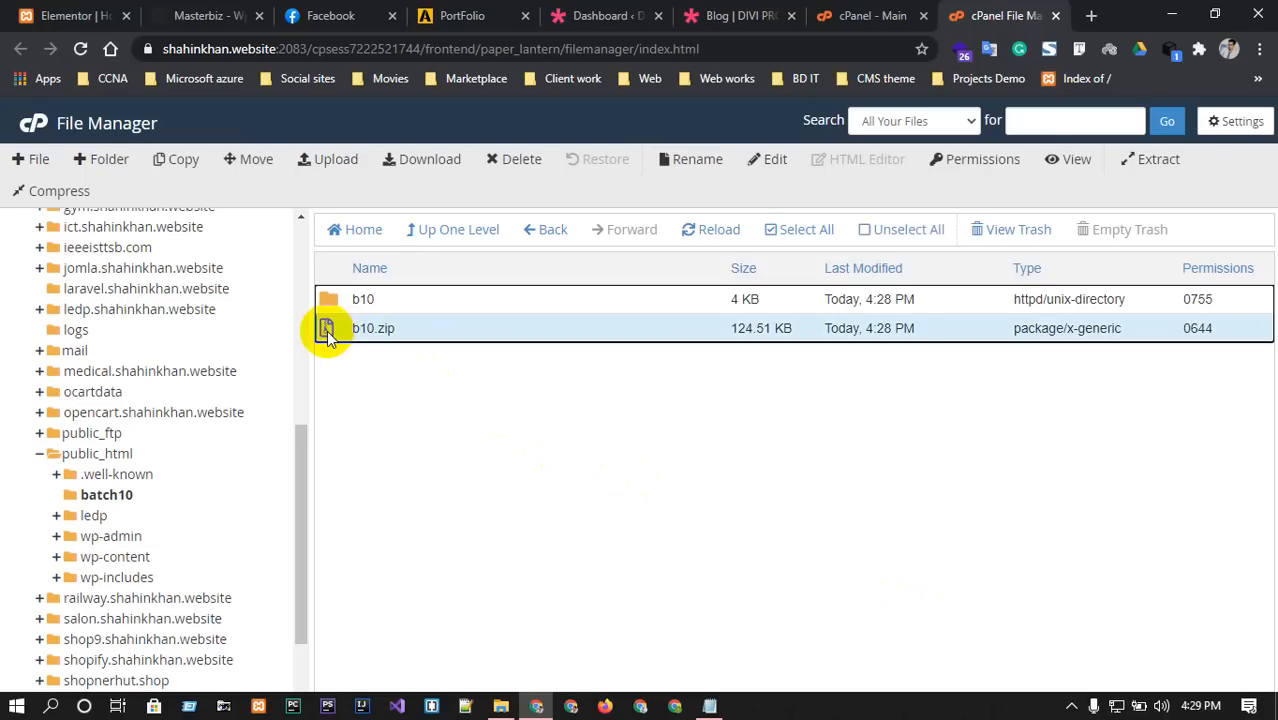
Permanently delete b10.zip, skipping the trash, so only the b10 folder remains.
{"action": "left_click", "coordinate": [328, 332]}
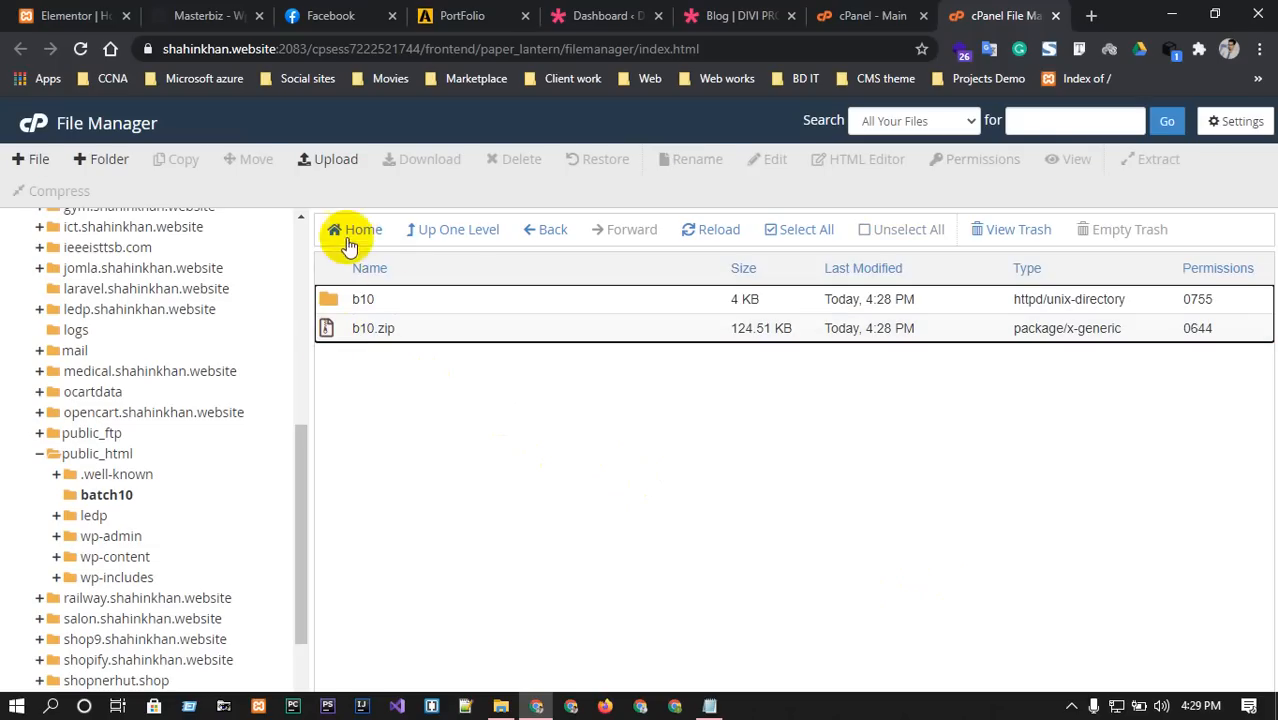
{"action": "left_click", "coordinate": [436, 437]}
{"action": "left_click", "coordinate": [327, 328]}
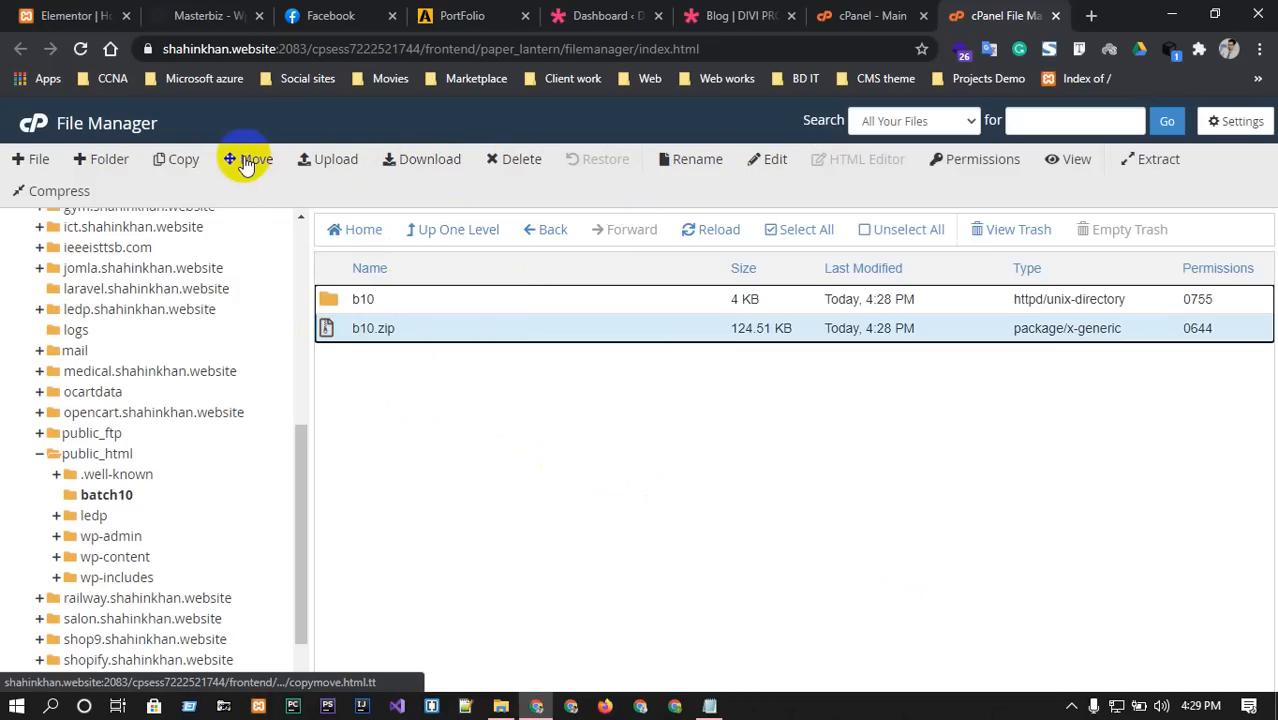
{"action": "left_click", "coordinate": [516, 162]}
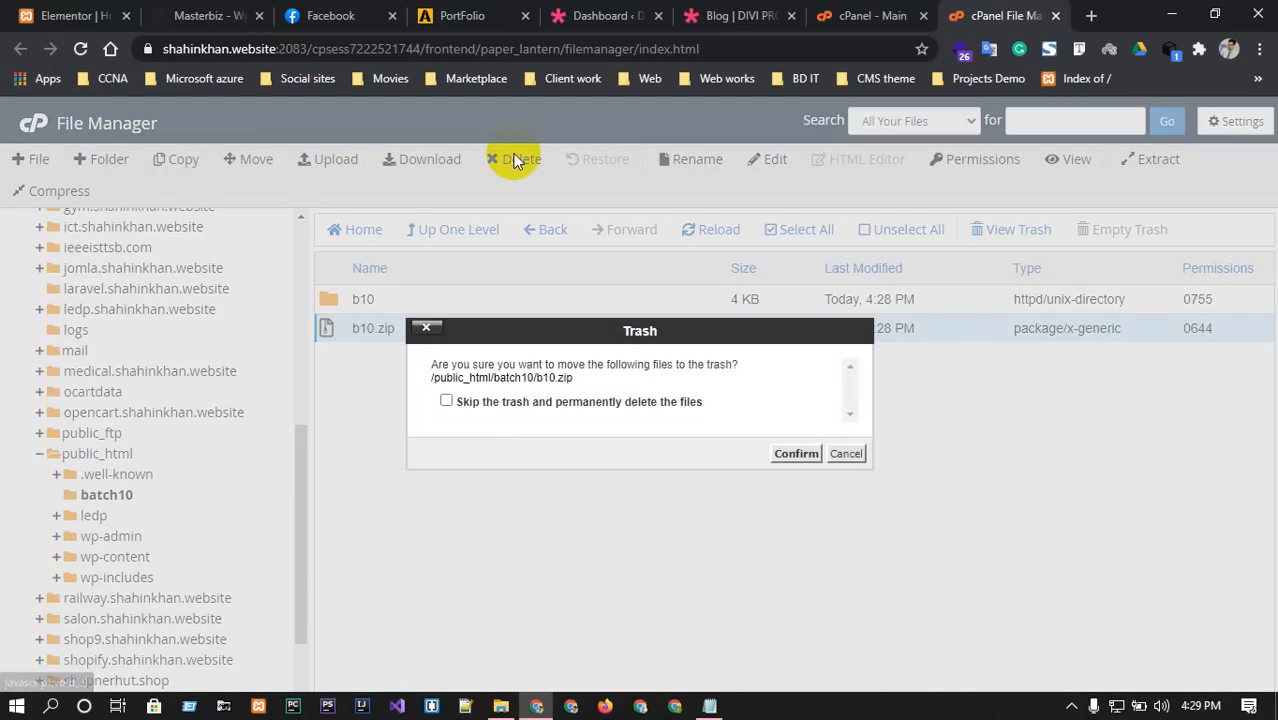
{"action": "left_click", "coordinate": [447, 402]}
{"action": "left_click", "coordinate": [806, 453]}
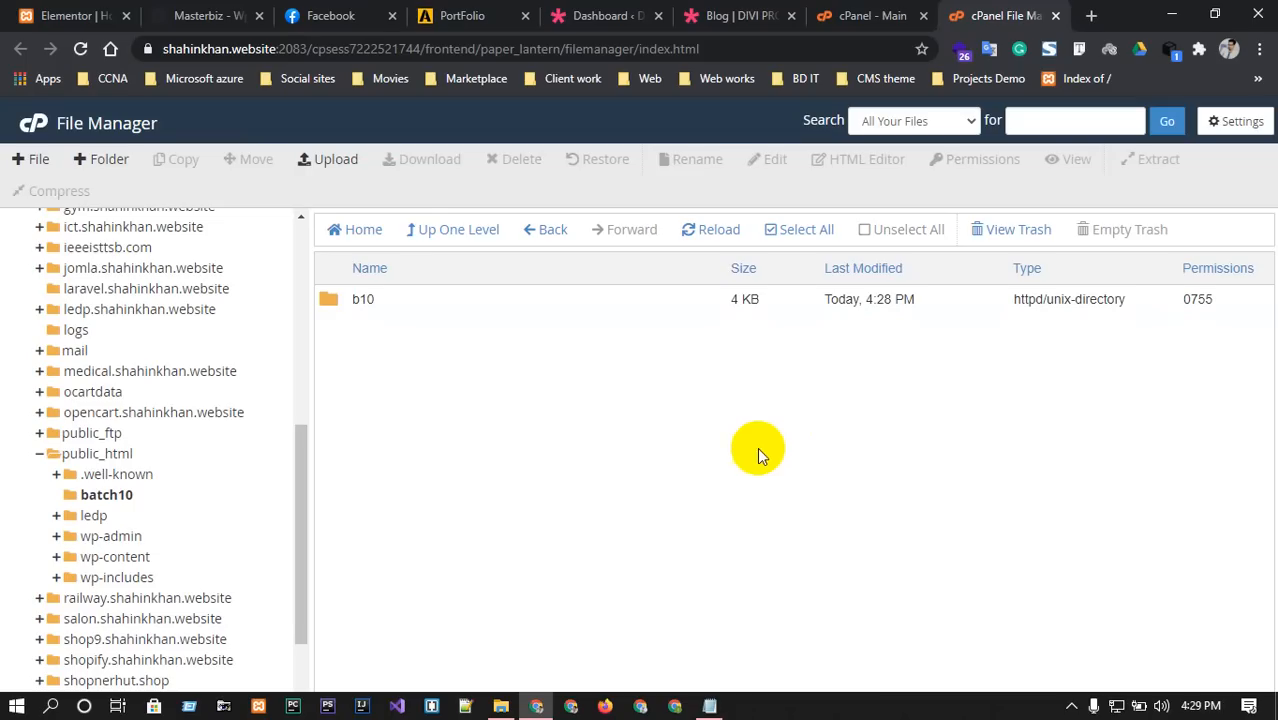
Load shahinkhan.website/b10 in a new tab and see the 404 Page Not Found error.
{"action": "left_click", "coordinate": [1091, 16]}
{"action": "type", "text": "sh"}
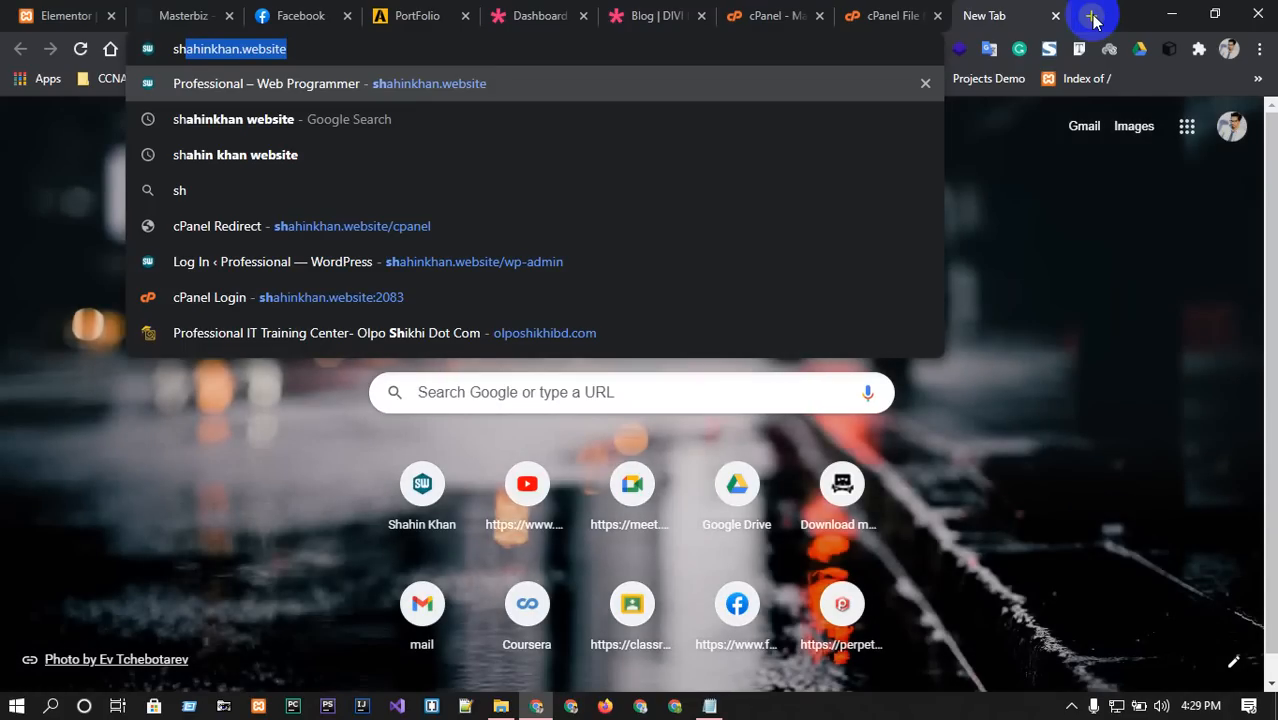
{"action": "key", "text": "Right"}
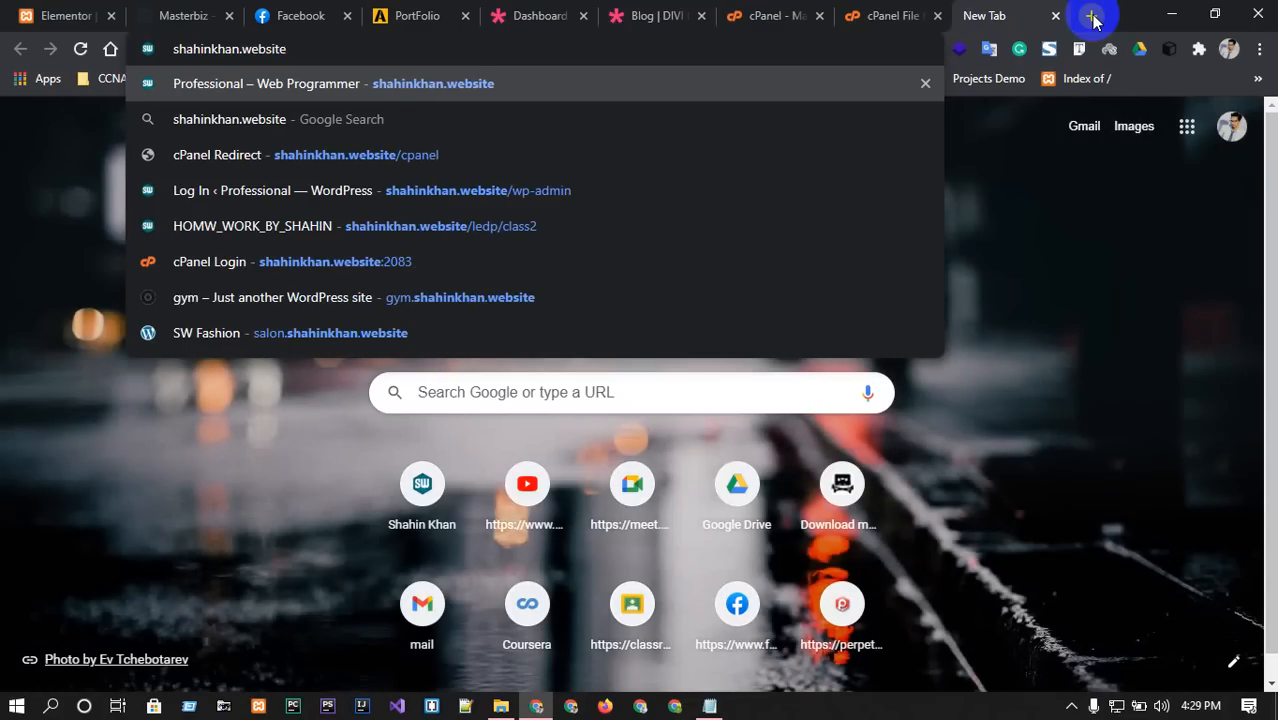
{"action": "type", "text": "/"}
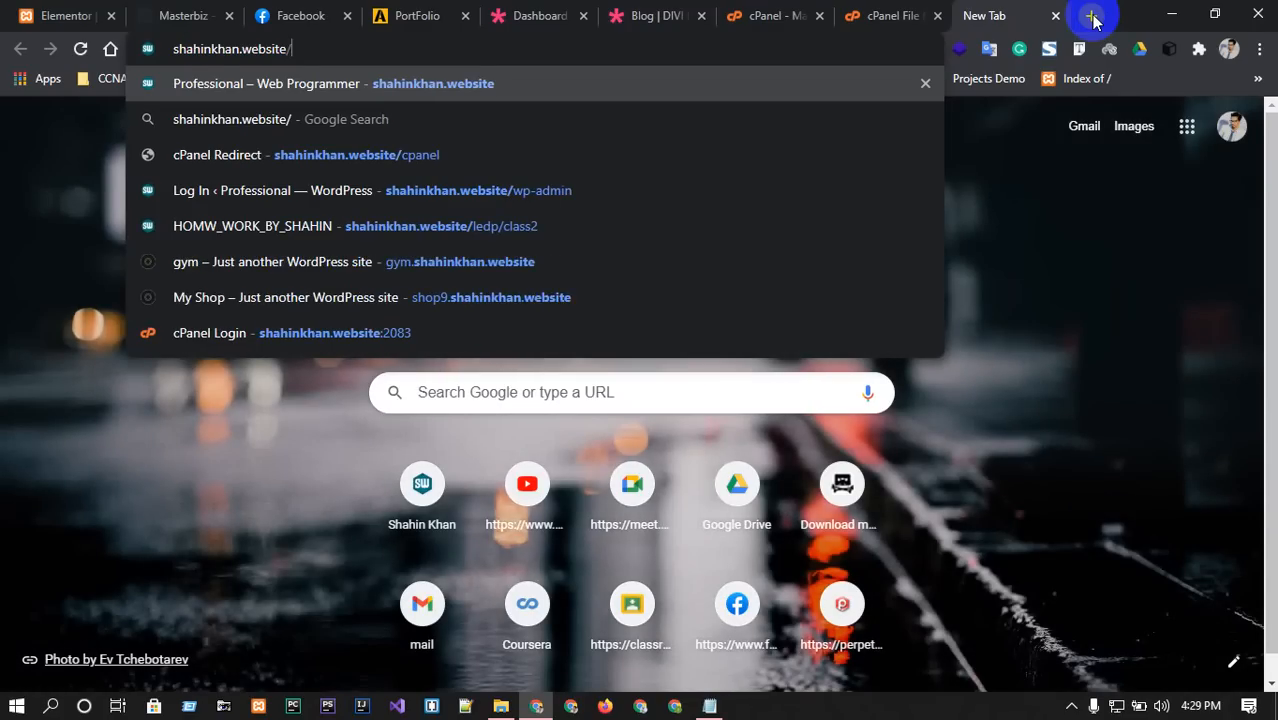
{"action": "type", "text": "b"}
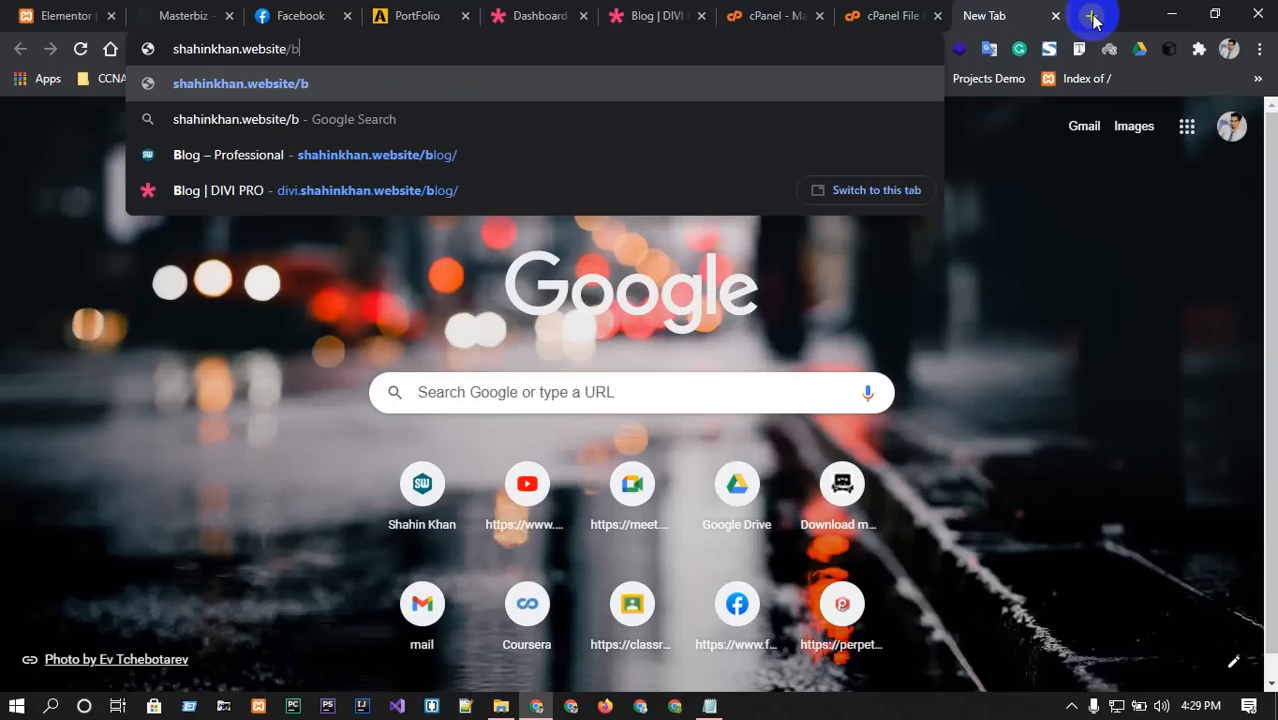
{"action": "type", "text": "10"}
{"action": "key", "text": "Return"}
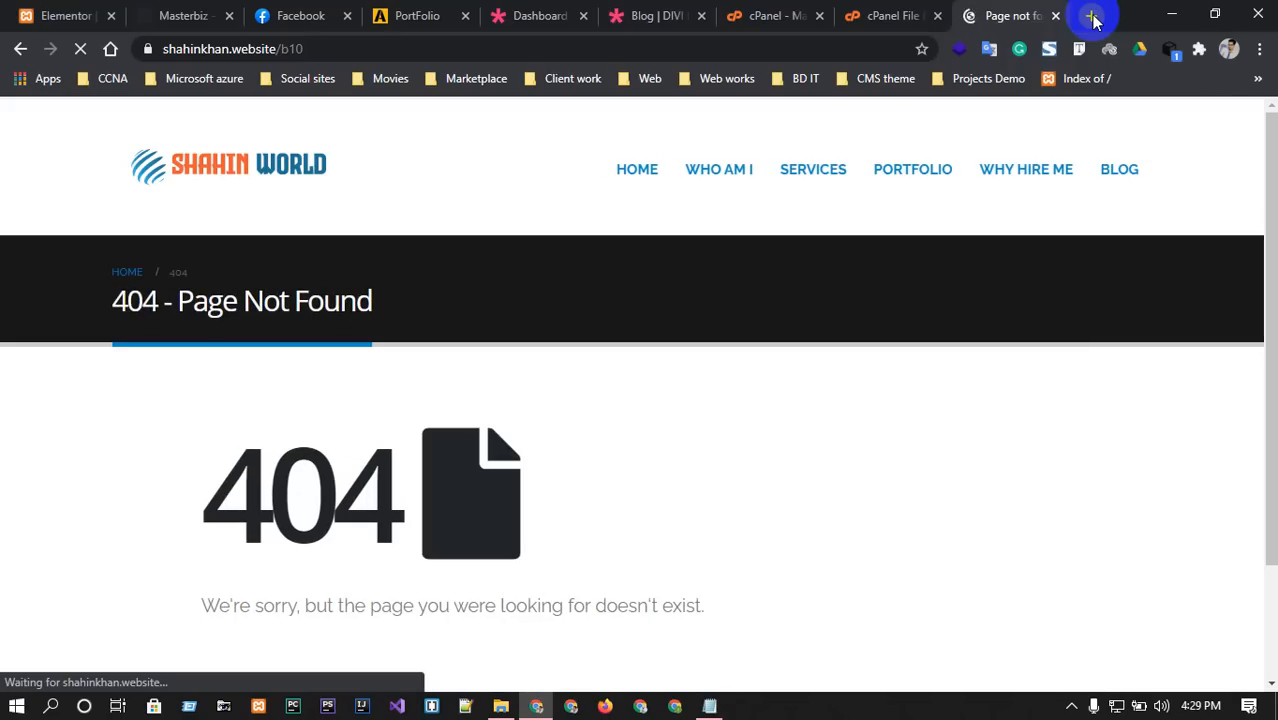
{"action": "left_click", "coordinate": [892, 15]}
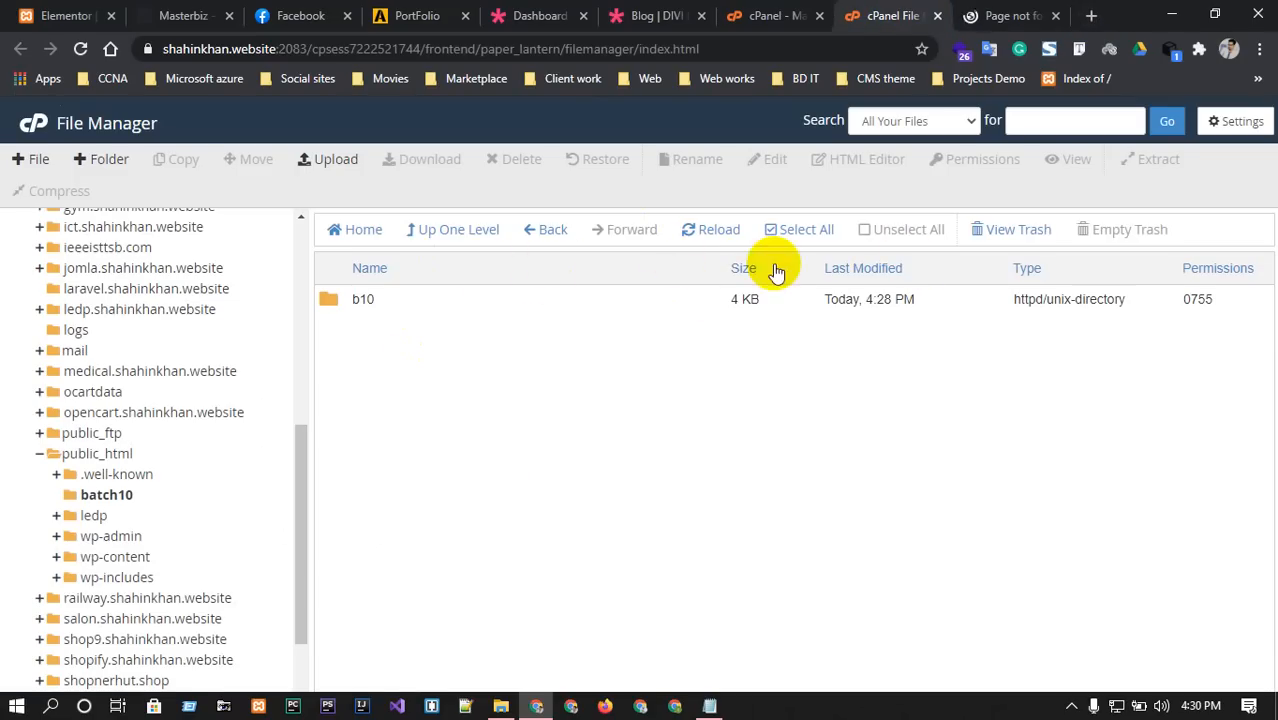
{"action": "left_click", "coordinate": [556, 238]}
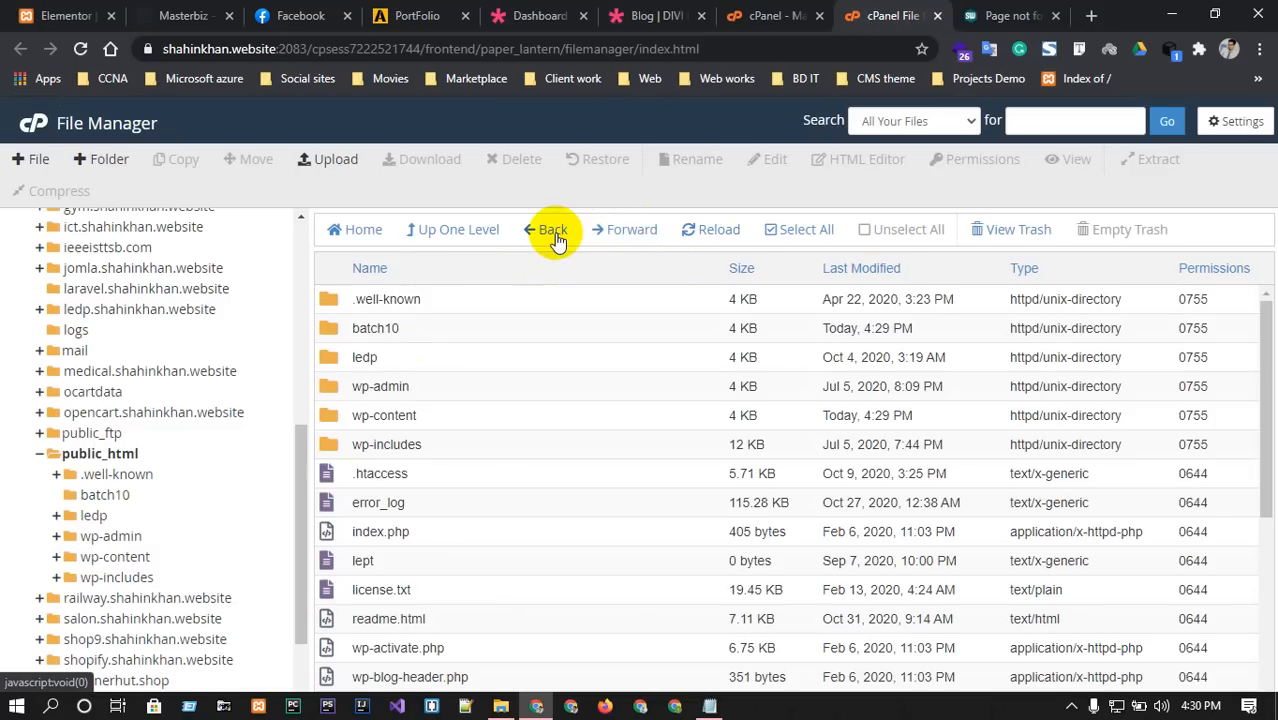
{"action": "double_click", "coordinate": [332, 327]}
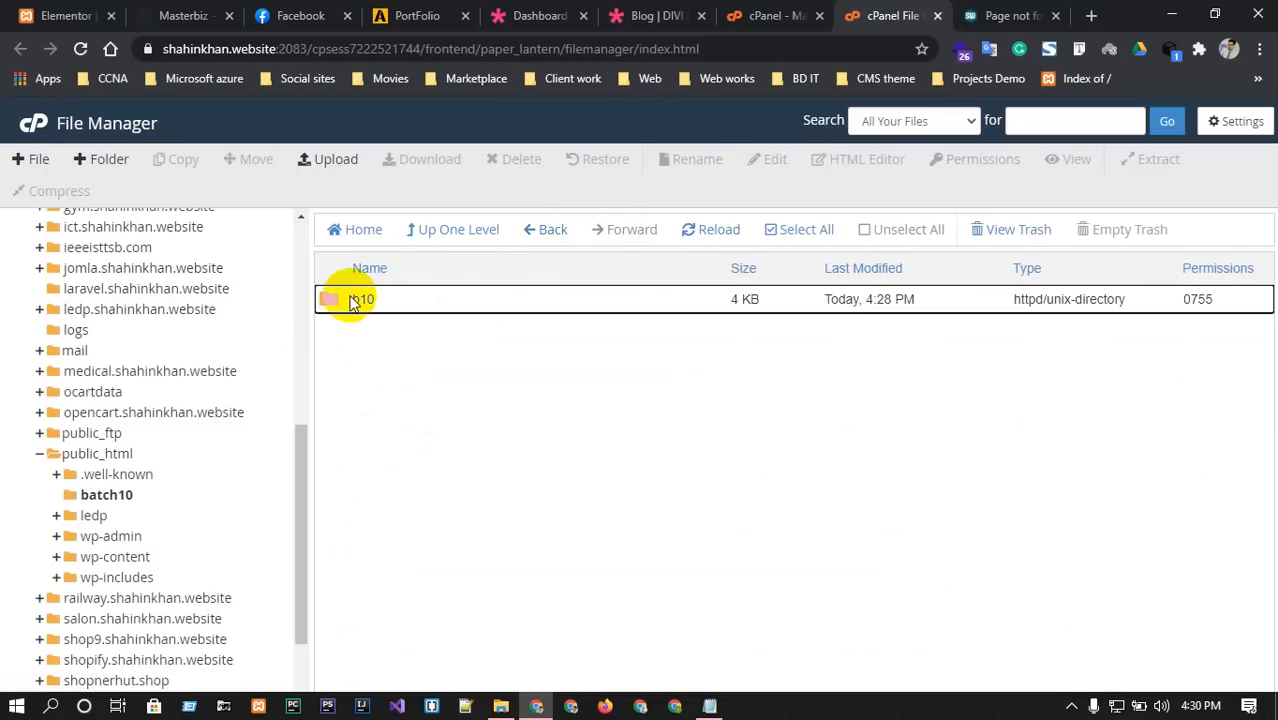
{"action": "double_click", "coordinate": [330, 301]}
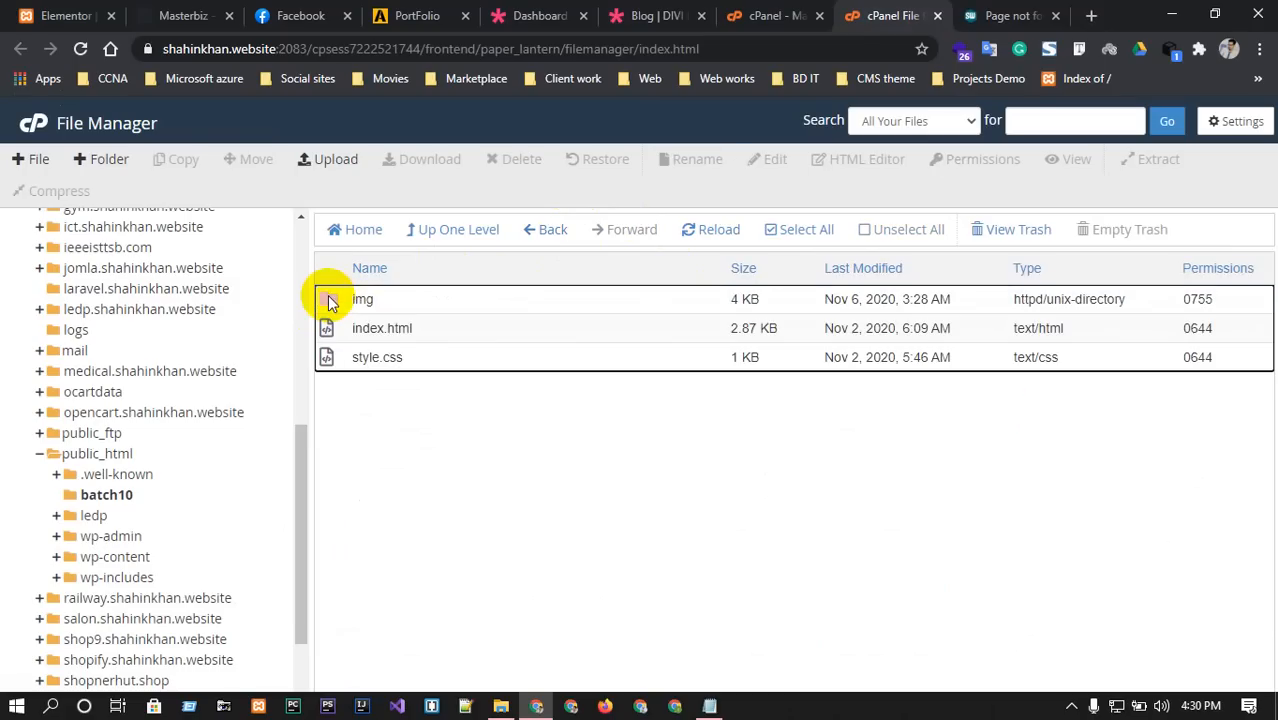
{"action": "left_click_drag", "start_coordinate": [332, 302], "coordinate": [380, 391]}
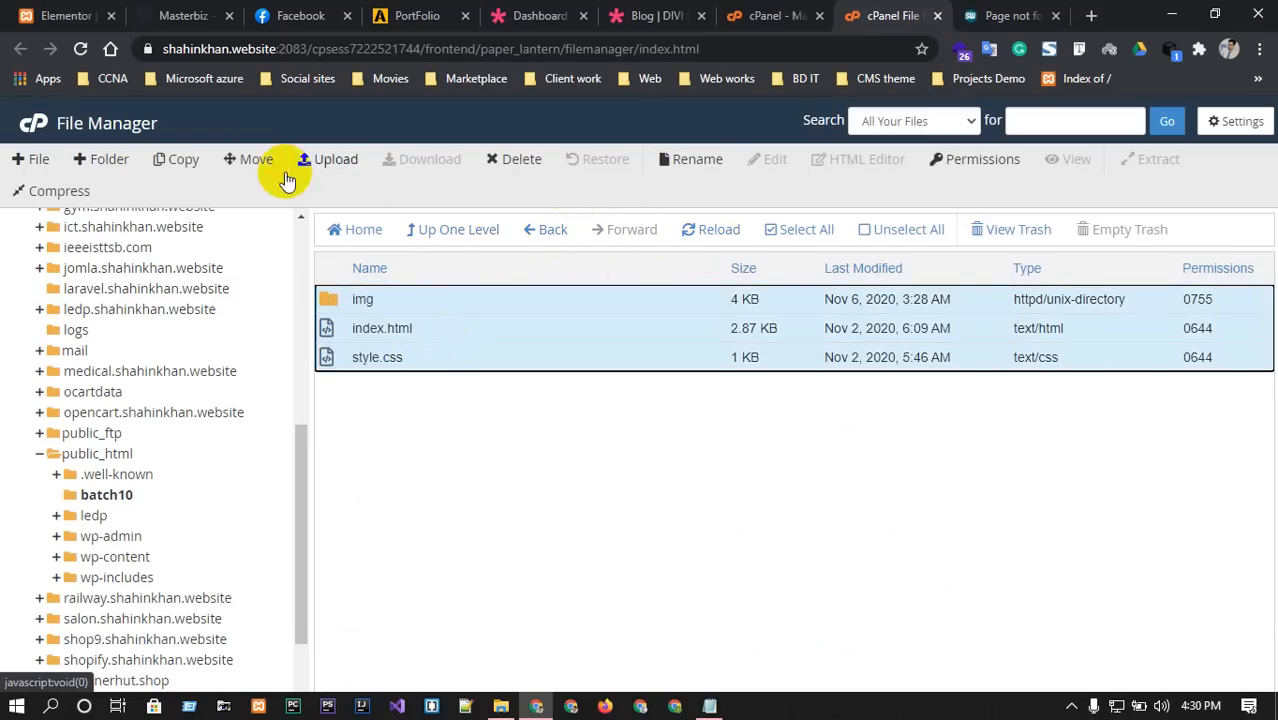
{"action": "left_click", "coordinate": [255, 159]}
{"action": "left_click", "coordinate": [655, 436]}
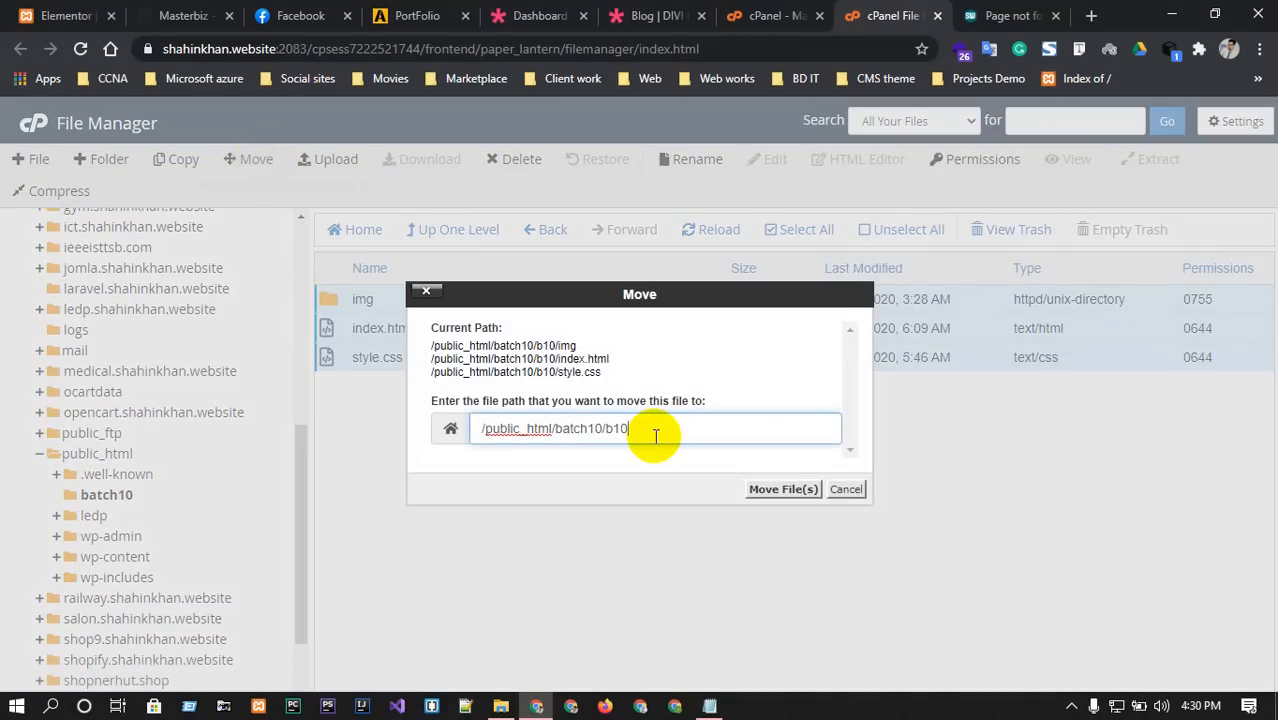
{"action": "key", "text": "BackSpace"}
{"action": "key", "text": "BackSpace"}
{"action": "key", "text": "BackSpace"}
{"action": "left_click", "coordinate": [768, 489]}
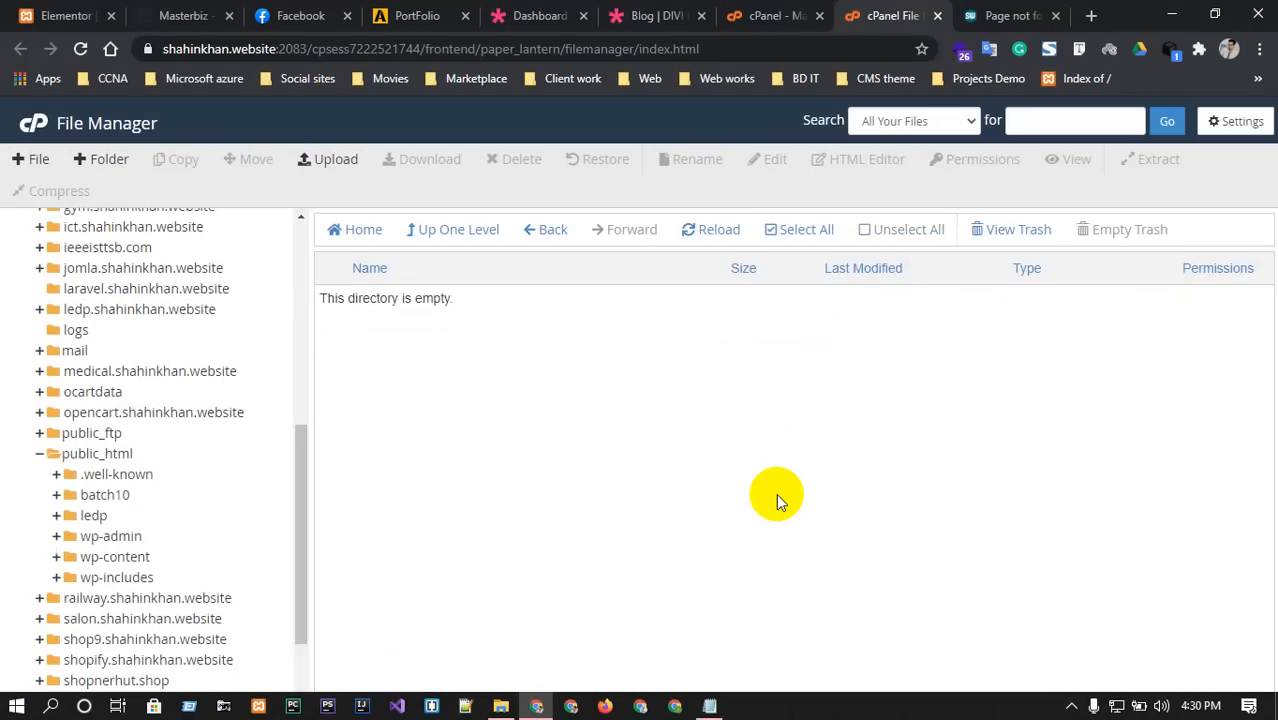
Reload the shahinkhan.website/b10 page to recheck it.
{"action": "left_click", "coordinate": [1008, 15]}
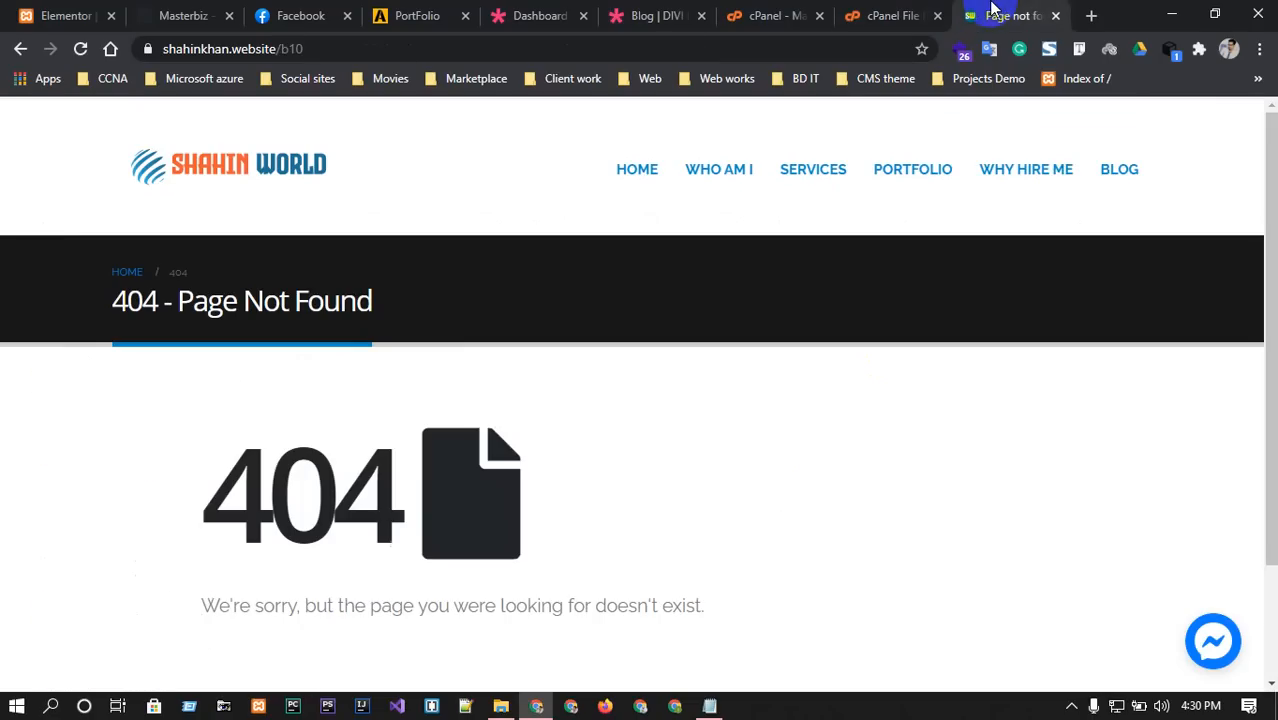
{"action": "left_click", "coordinate": [80, 49]}
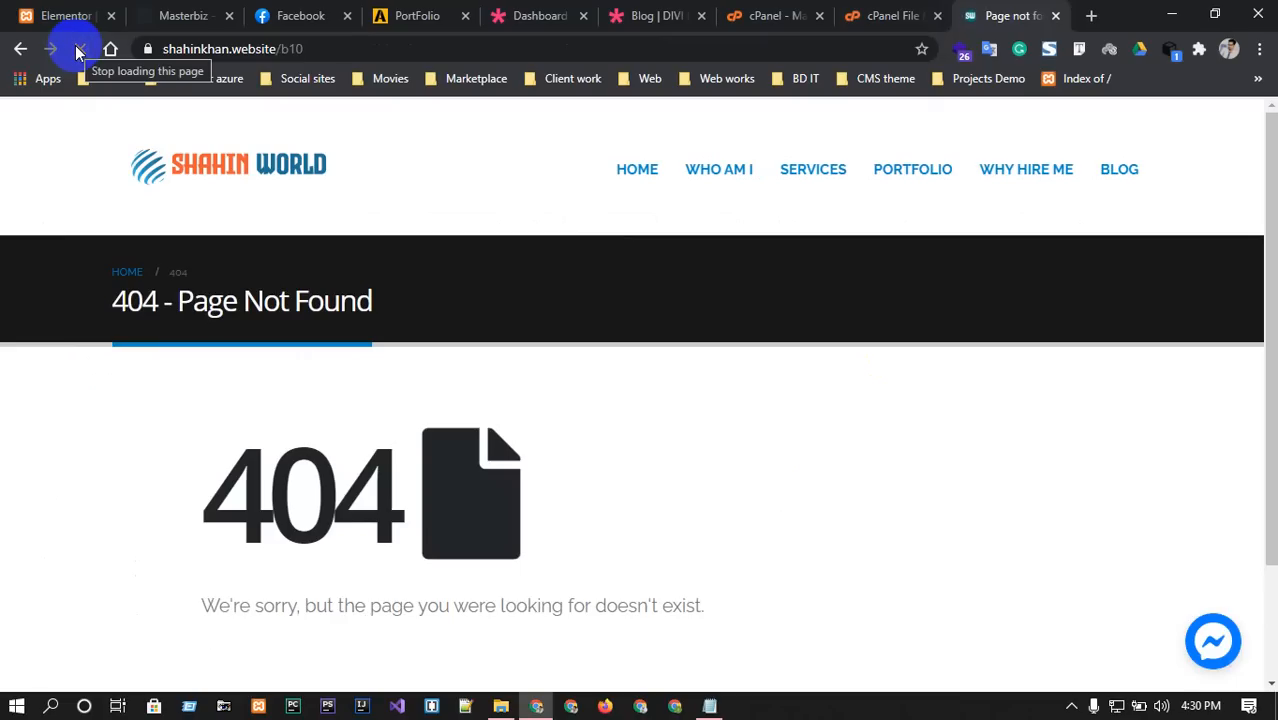
{"action": "left_click", "coordinate": [890, 14]}
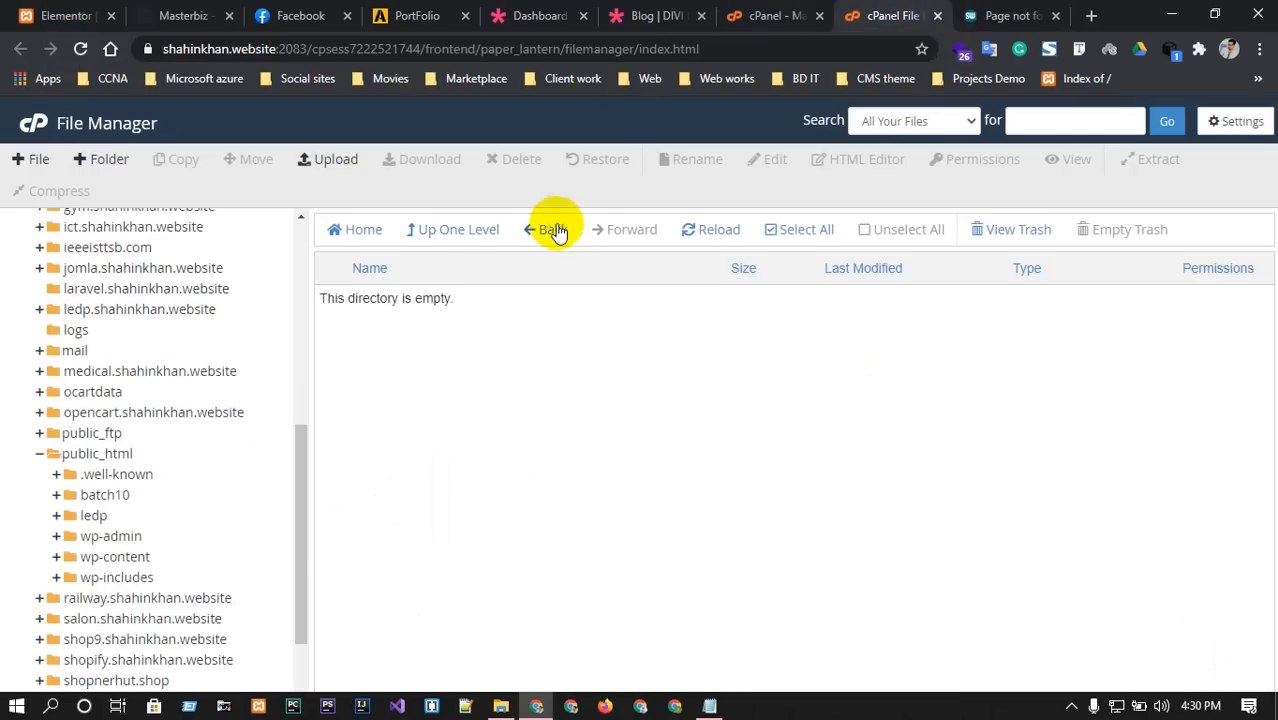
{"action": "left_click", "coordinate": [720, 231]}
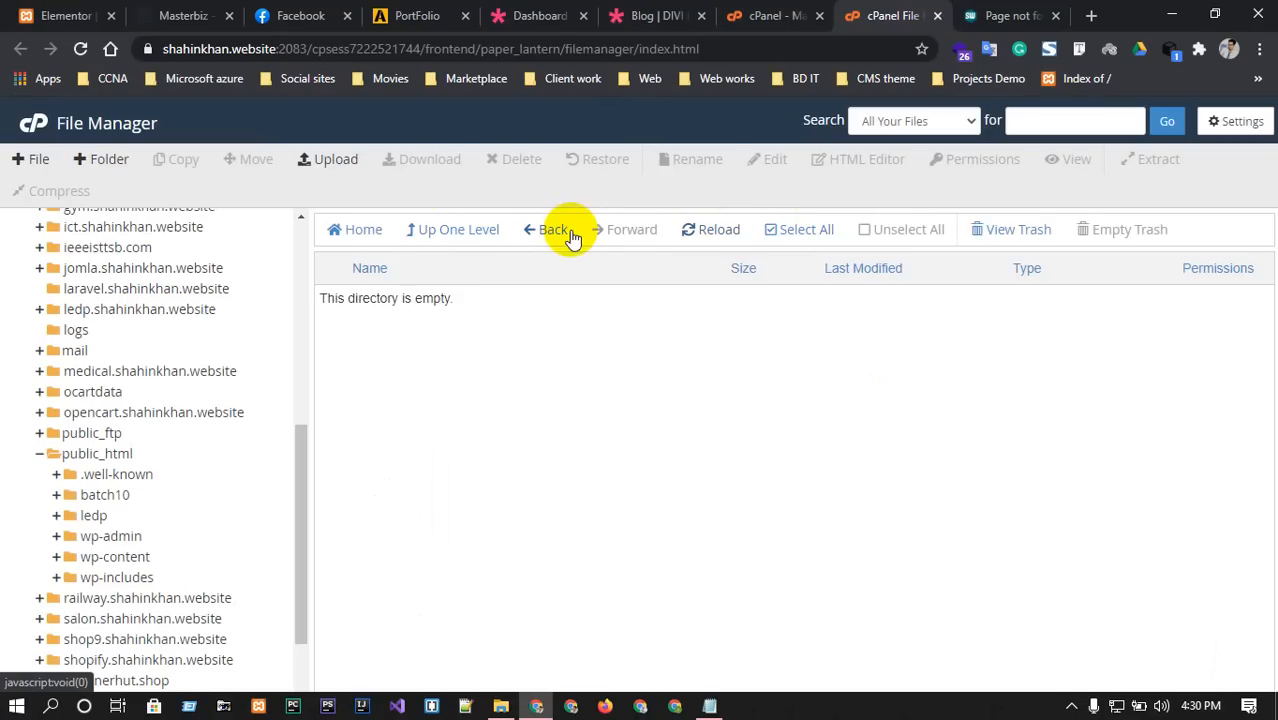
{"action": "left_click", "coordinate": [540, 231]}
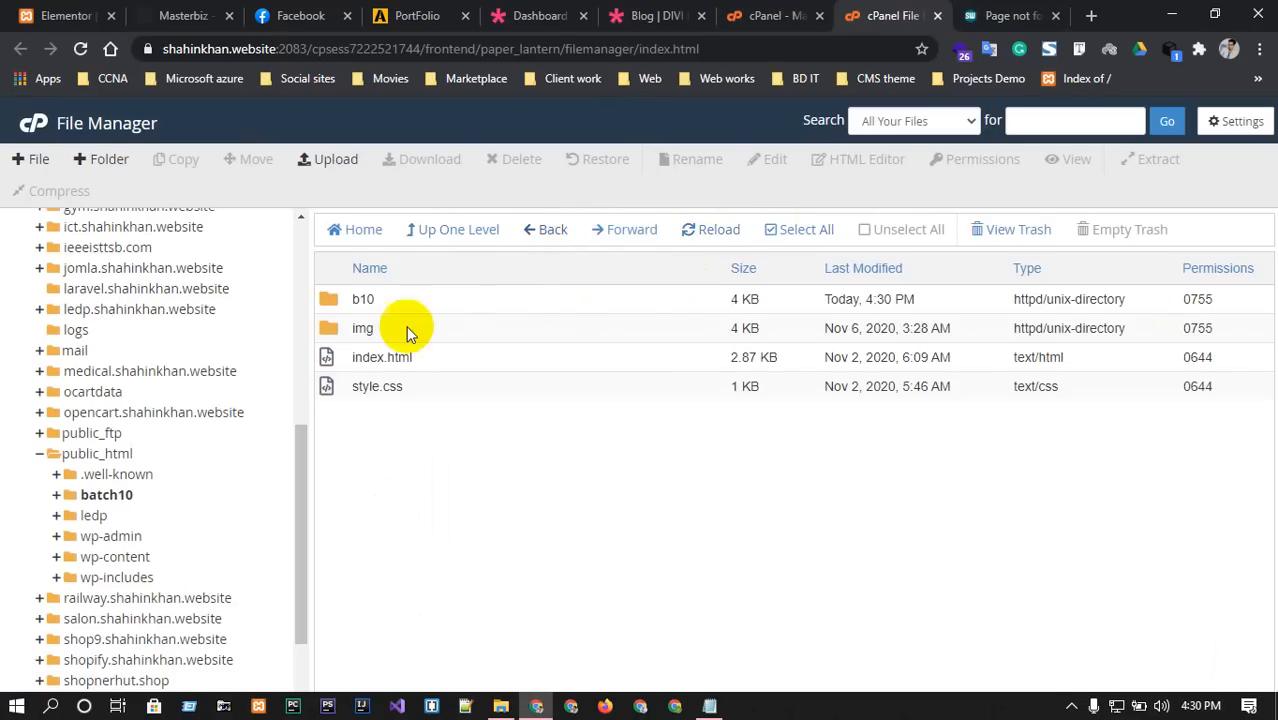
{"action": "left_click", "coordinate": [327, 303]}
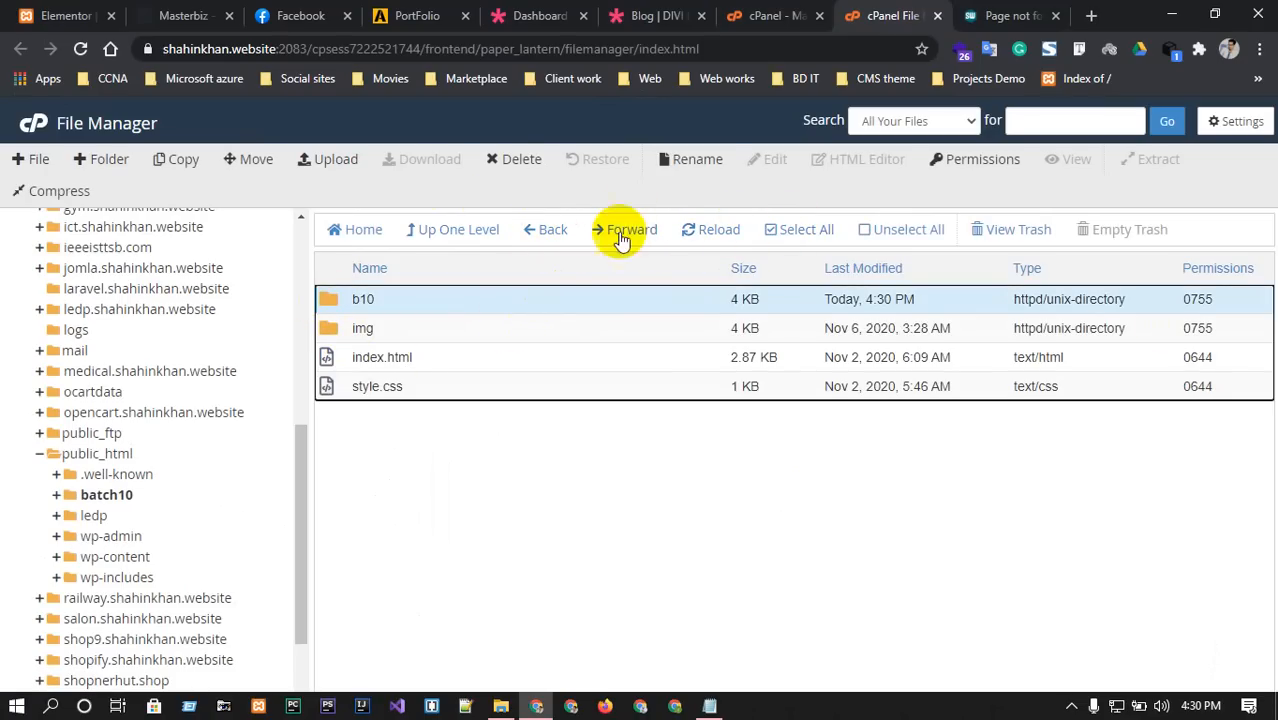
{"action": "left_click", "coordinate": [514, 160]}
{"action": "left_click", "coordinate": [472, 401]}
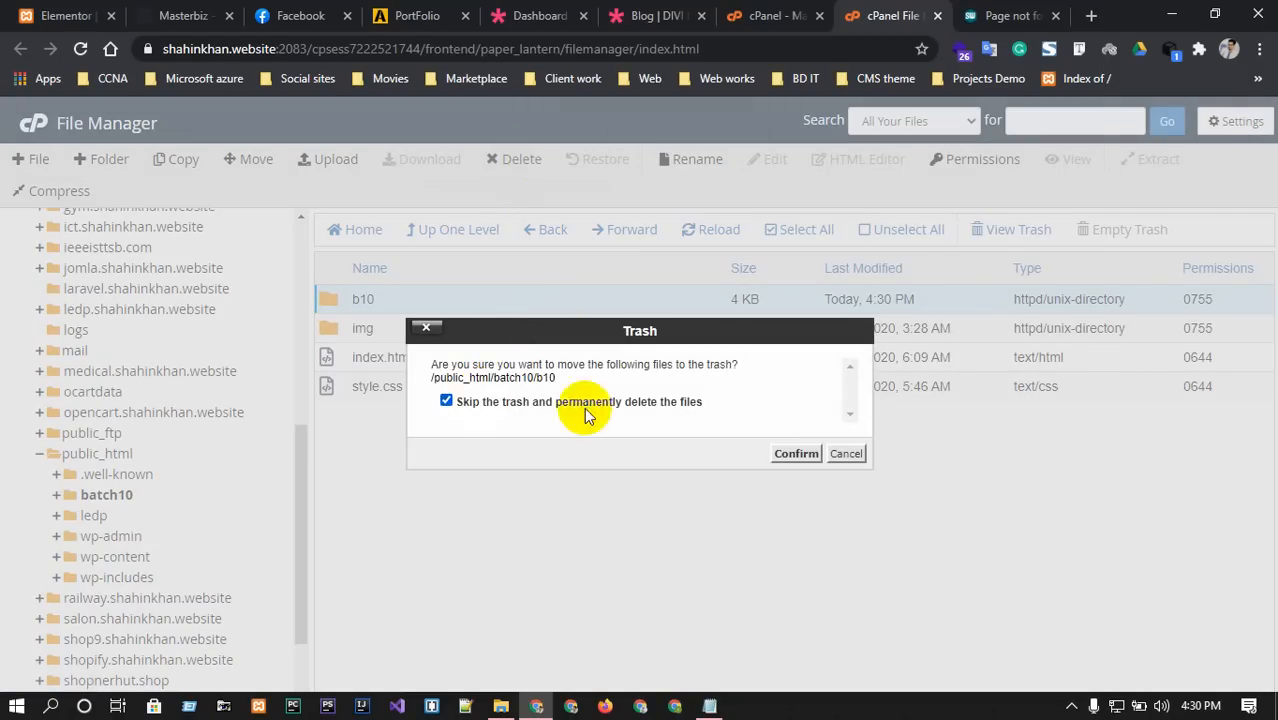
{"action": "left_click", "coordinate": [796, 453]}
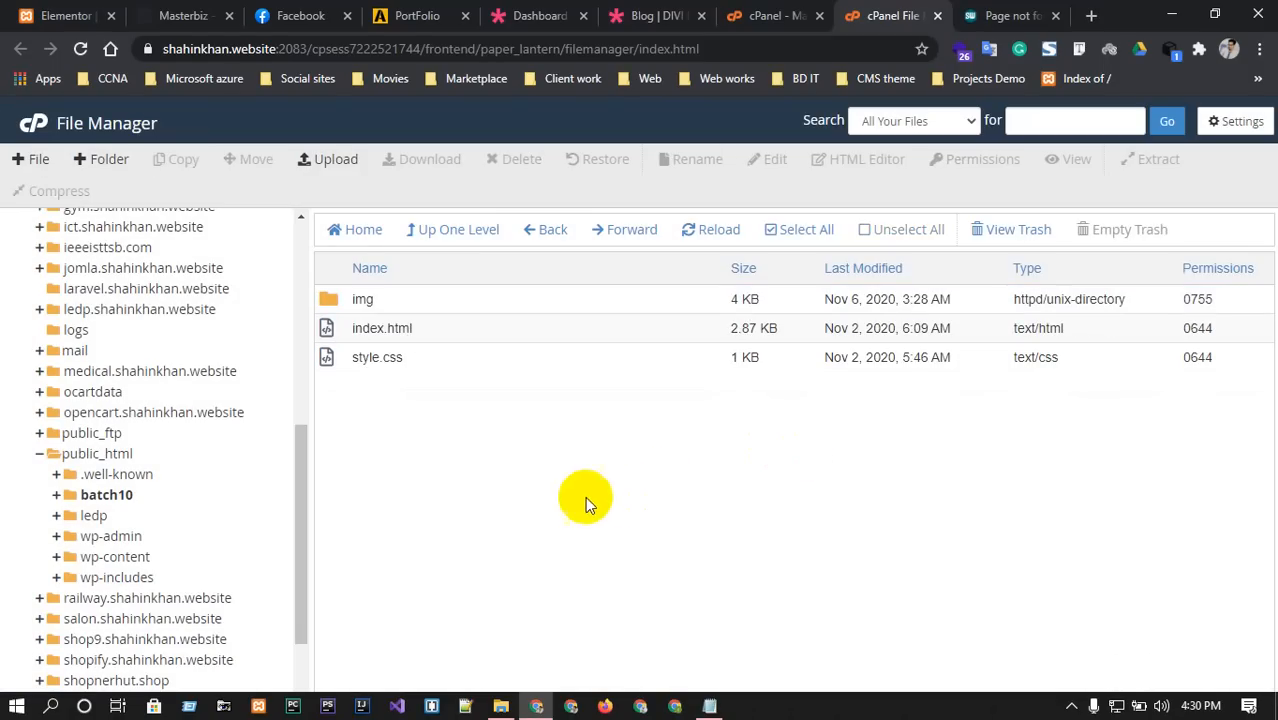
{"action": "left_click", "coordinate": [1005, 15]}
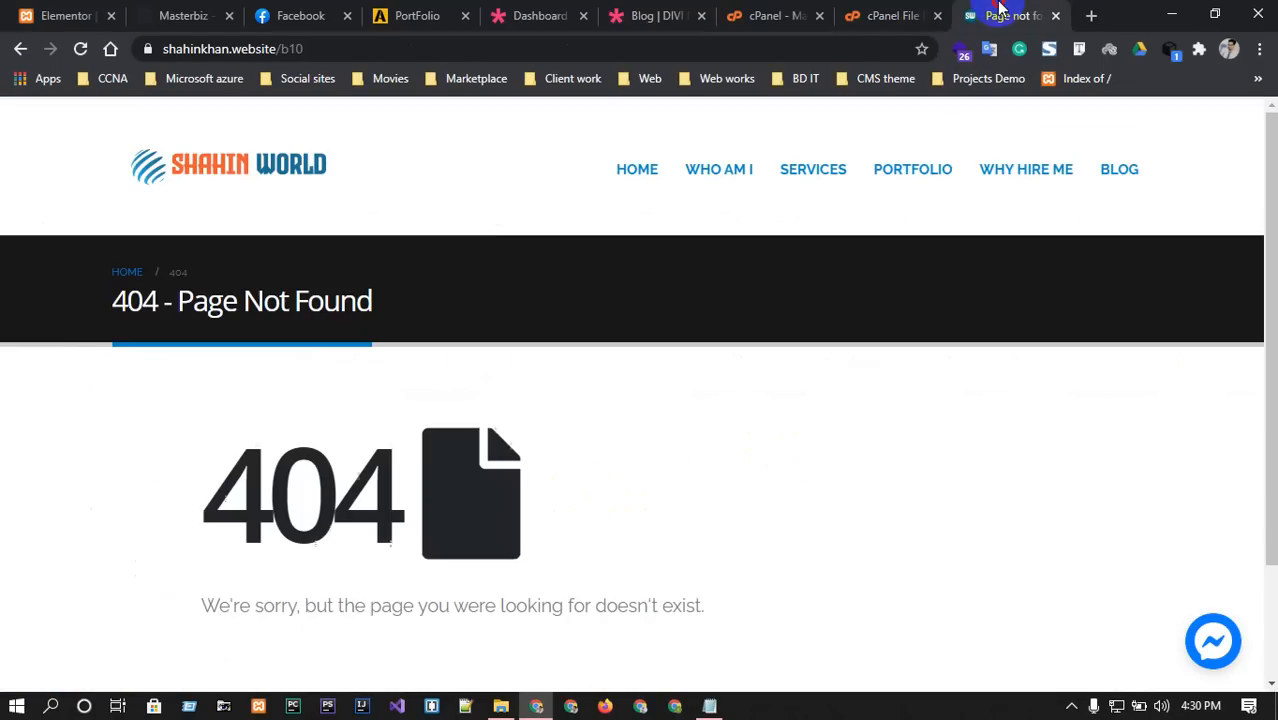
{"action": "left_click", "coordinate": [317, 44]}
{"action": "left_click", "coordinate": [317, 44]}
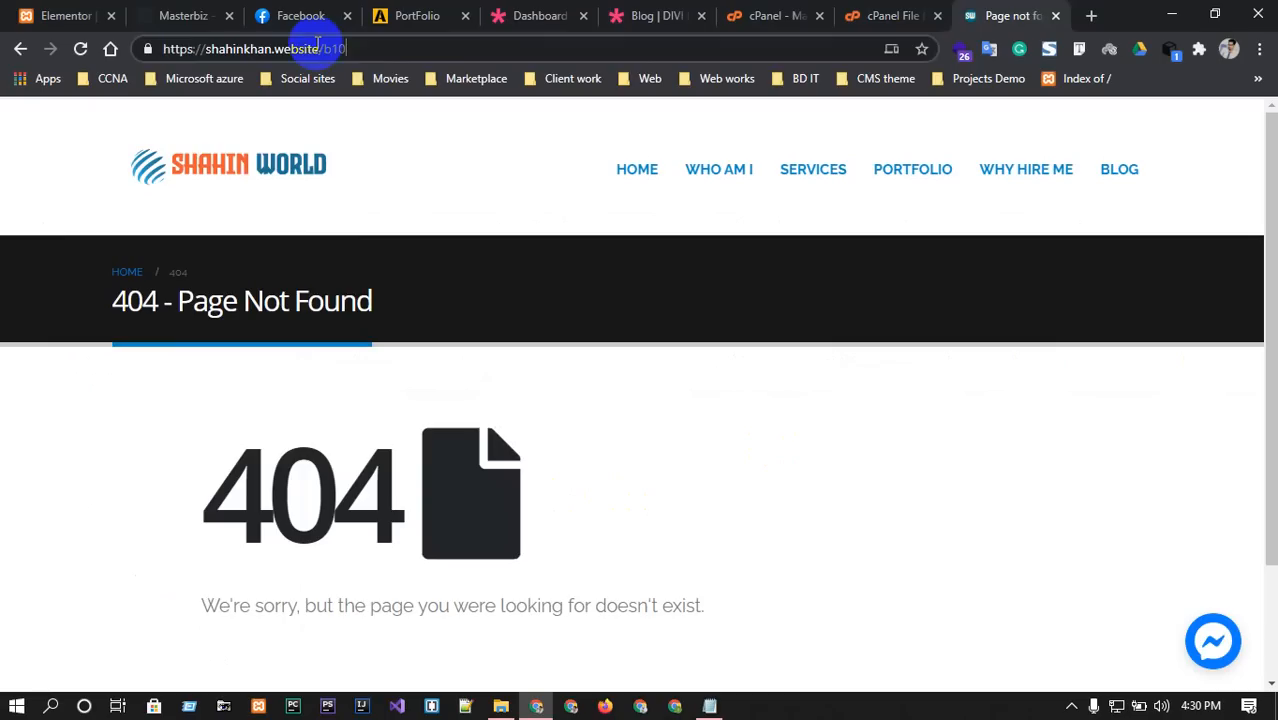
{"action": "key", "text": "BackSpace"}
{"action": "key", "text": "BackSpace"}
{"action": "key", "text": "BackSpace"}
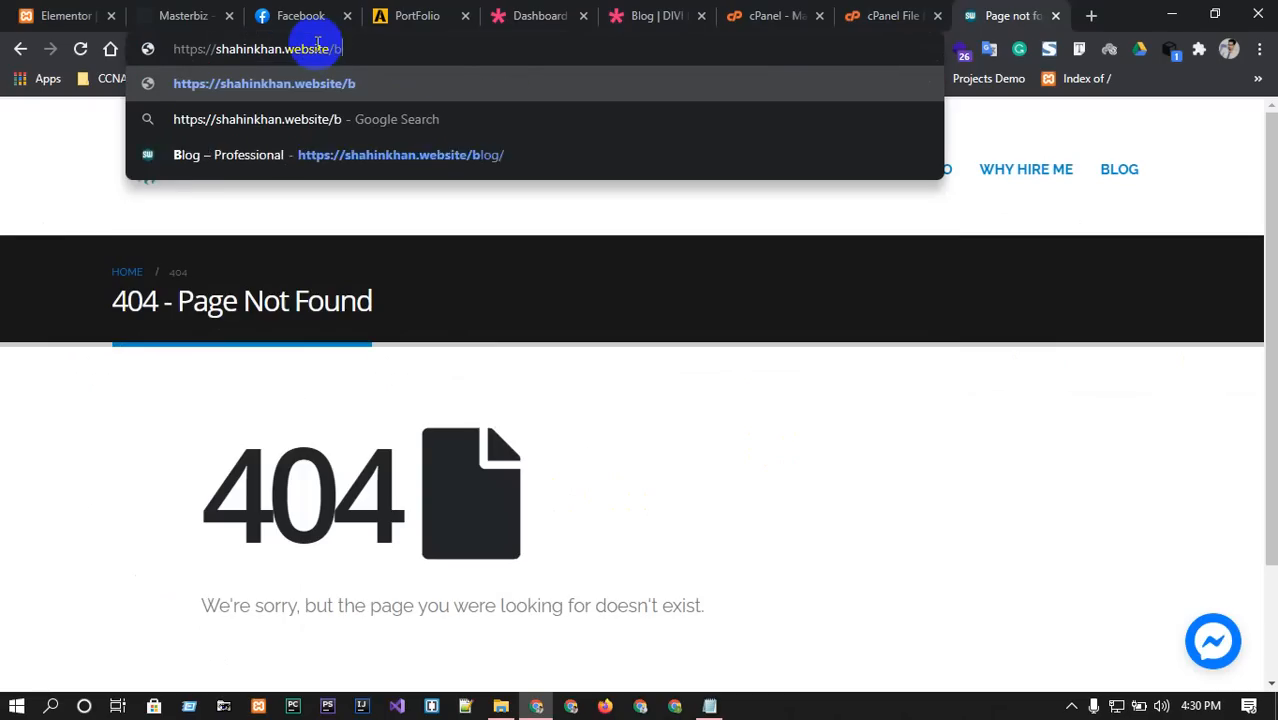
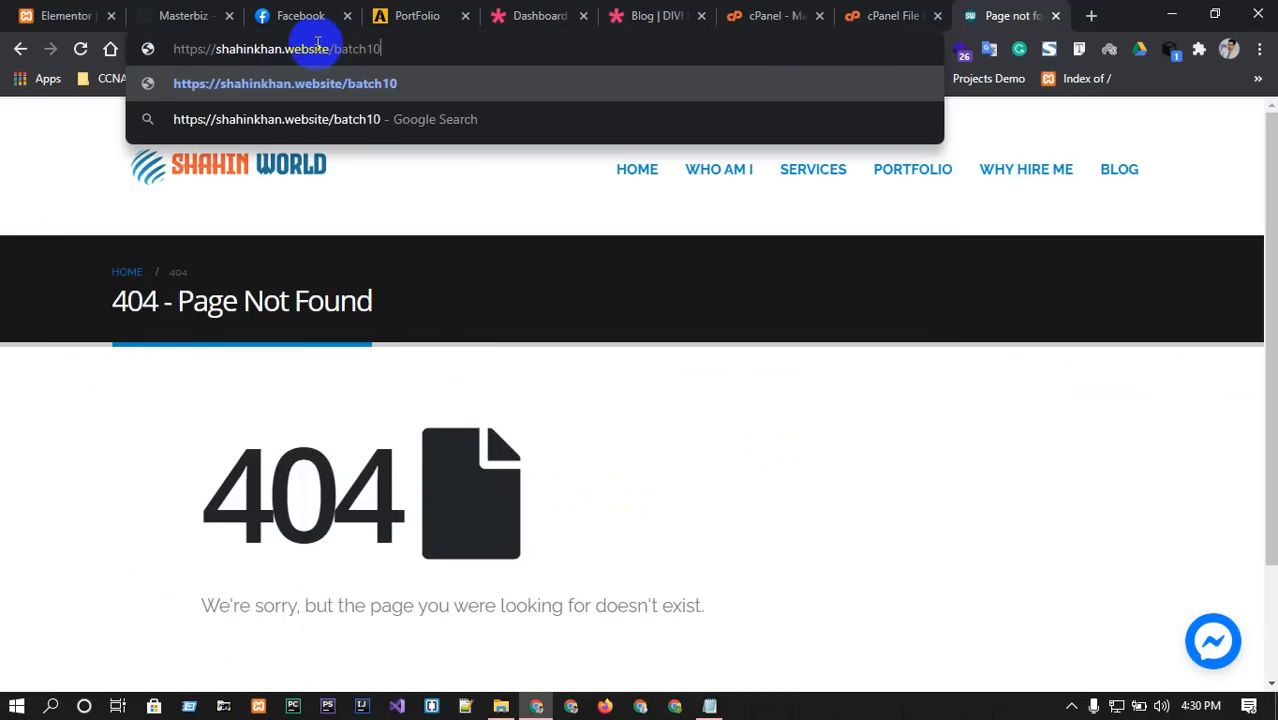
{"action": "key", "text": "Return"}
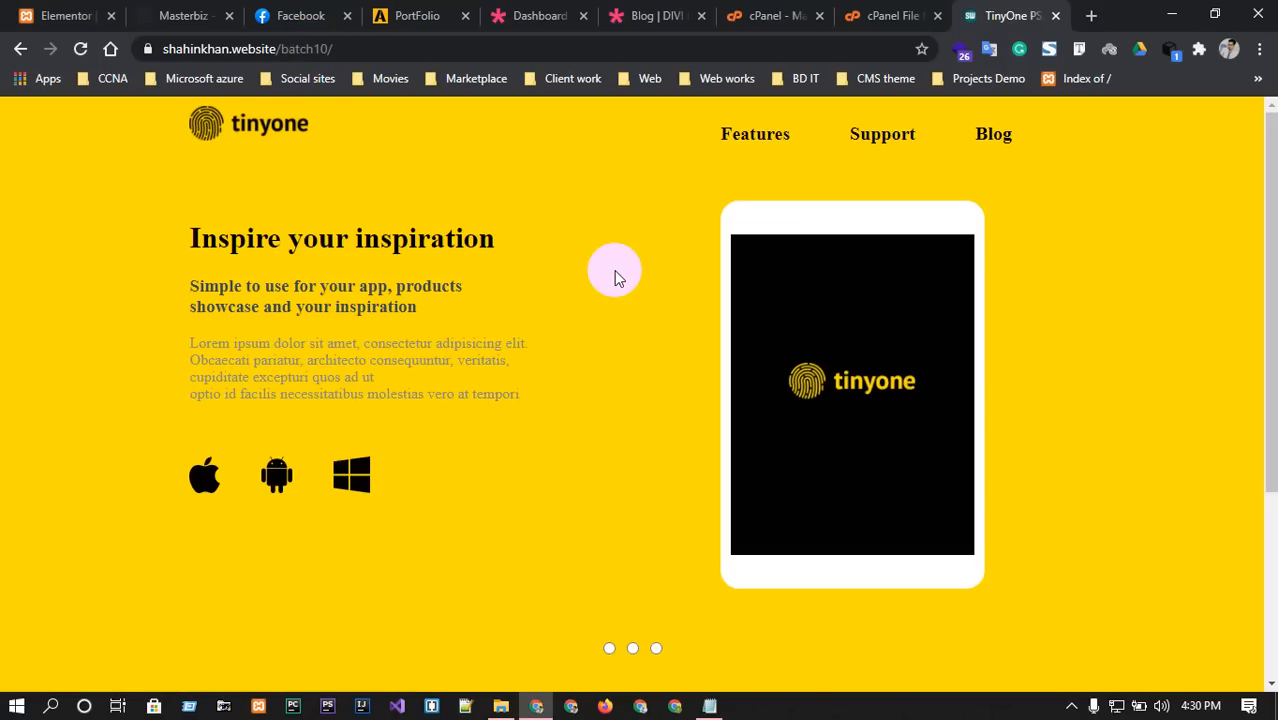
{"action": "scroll", "coordinate": [629, 344], "scroll_direction": "down", "scroll_amount": 3}
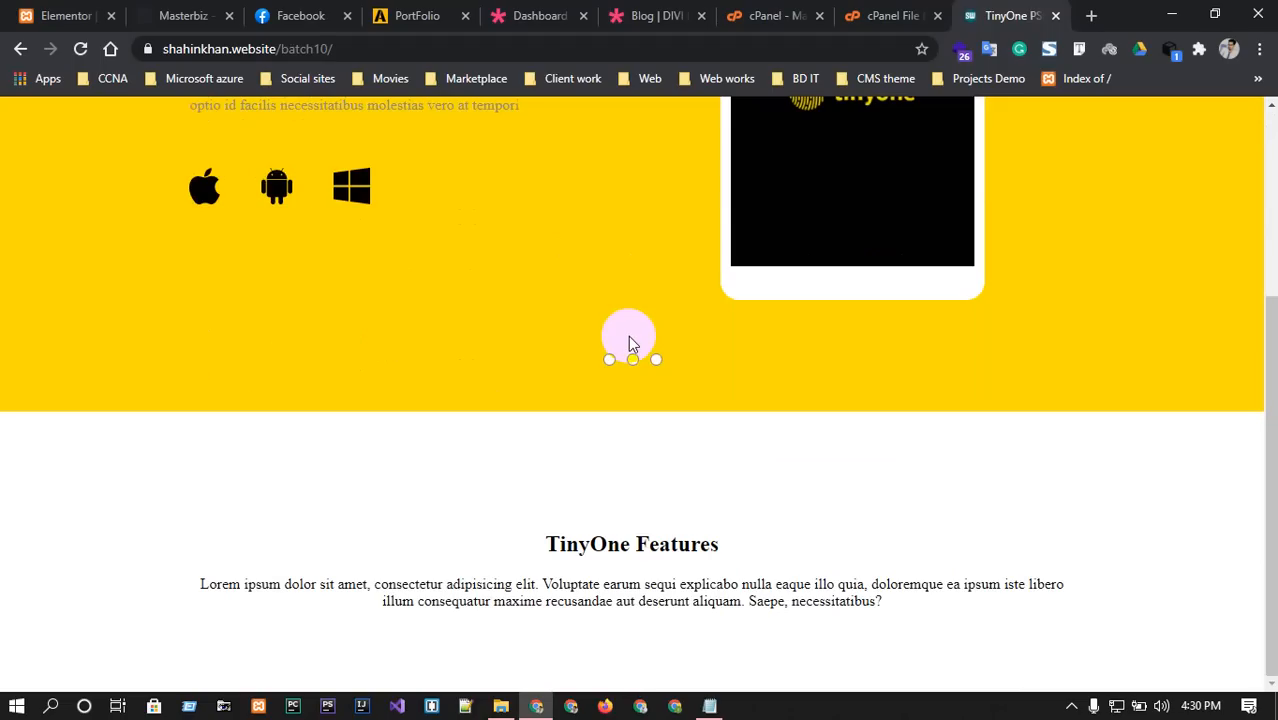
{"action": "scroll", "coordinate": [629, 344], "scroll_direction": "up", "scroll_amount": 3}
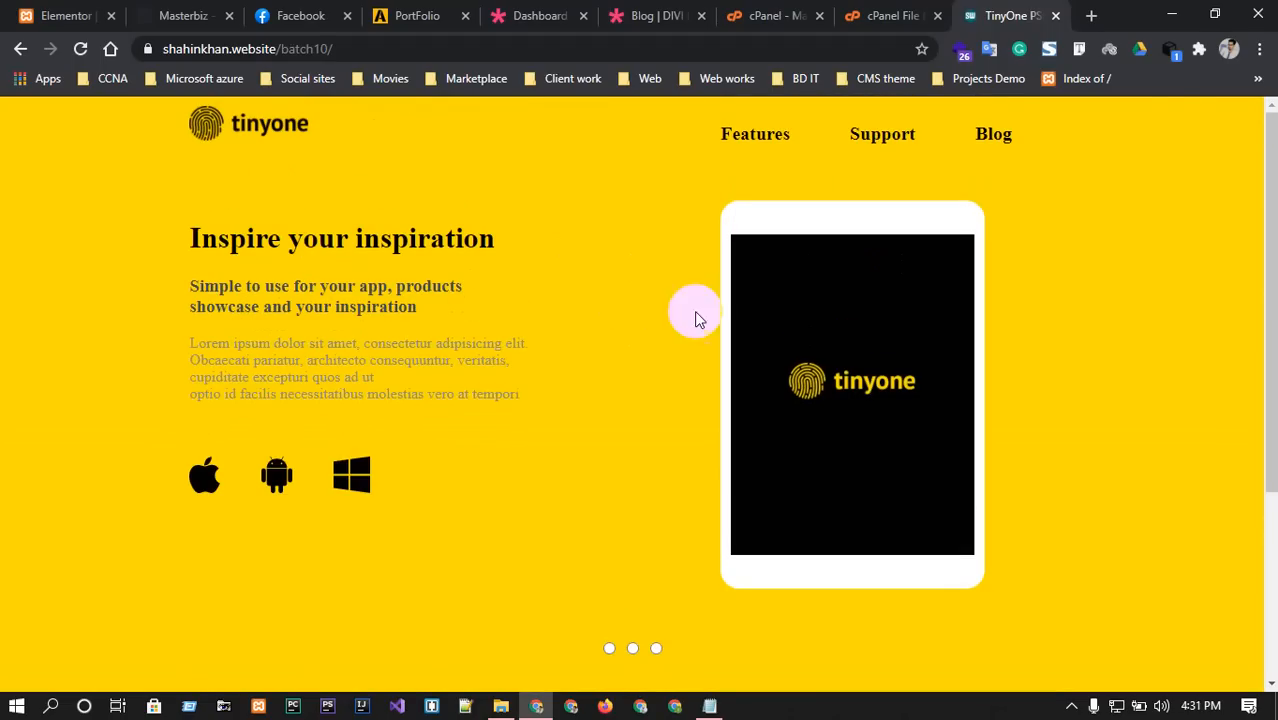
{"action": "left_click", "coordinate": [1058, 17]}
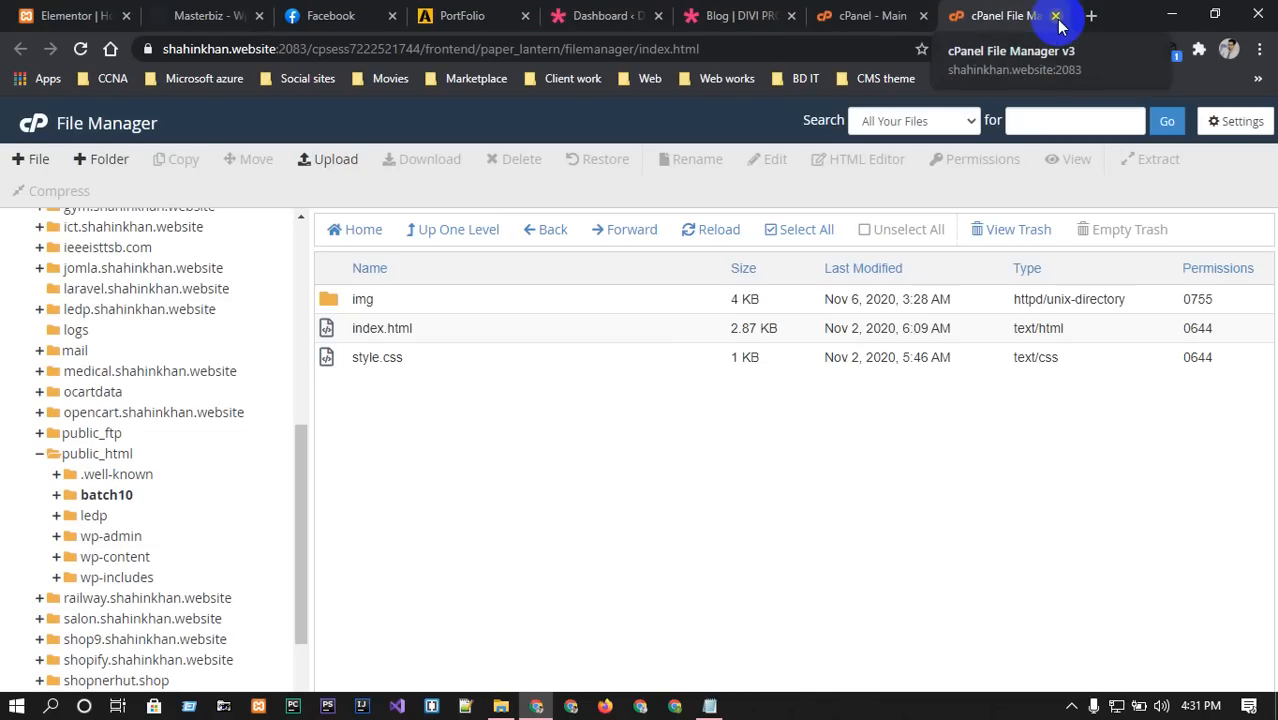
Go to the cPanel home page and open the Subdomains page under Domains.
{"action": "left_click", "coordinate": [866, 16]}
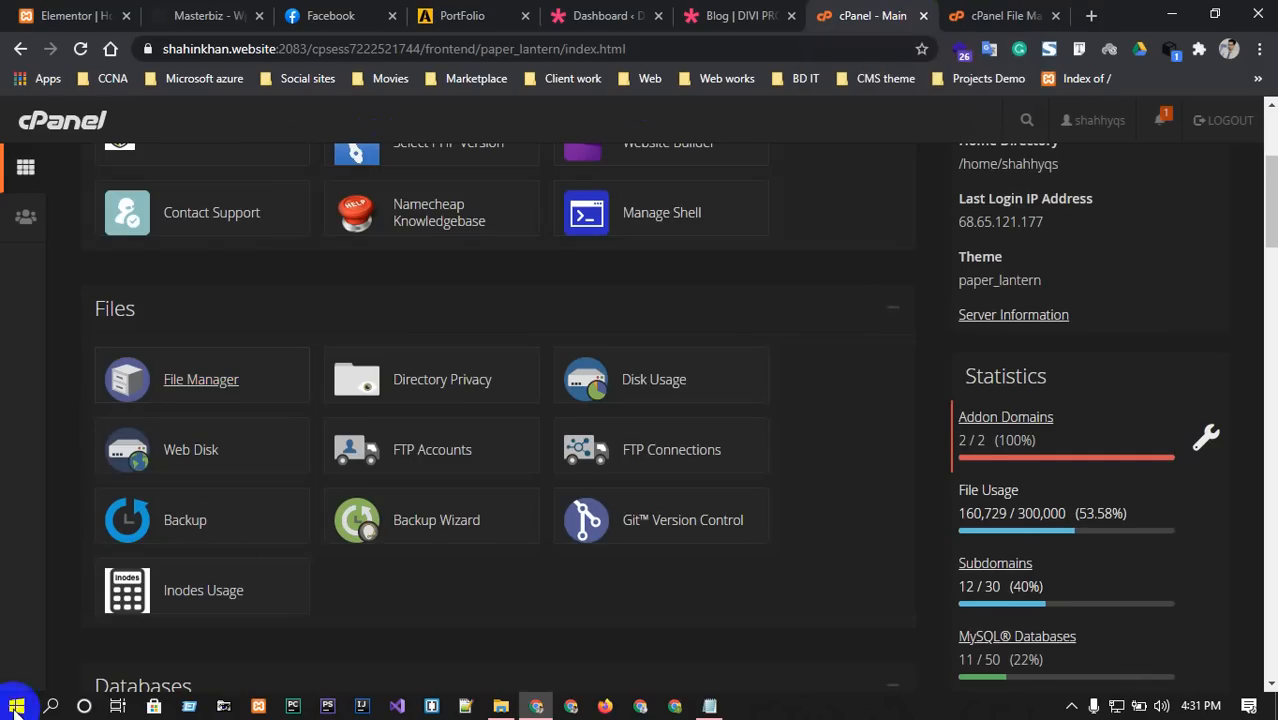
{"action": "scroll", "coordinate": [385, 514], "scroll_direction": "down", "scroll_amount": 1}
{"action": "scroll", "coordinate": [613, 368], "scroll_direction": "down", "scroll_amount": 2}
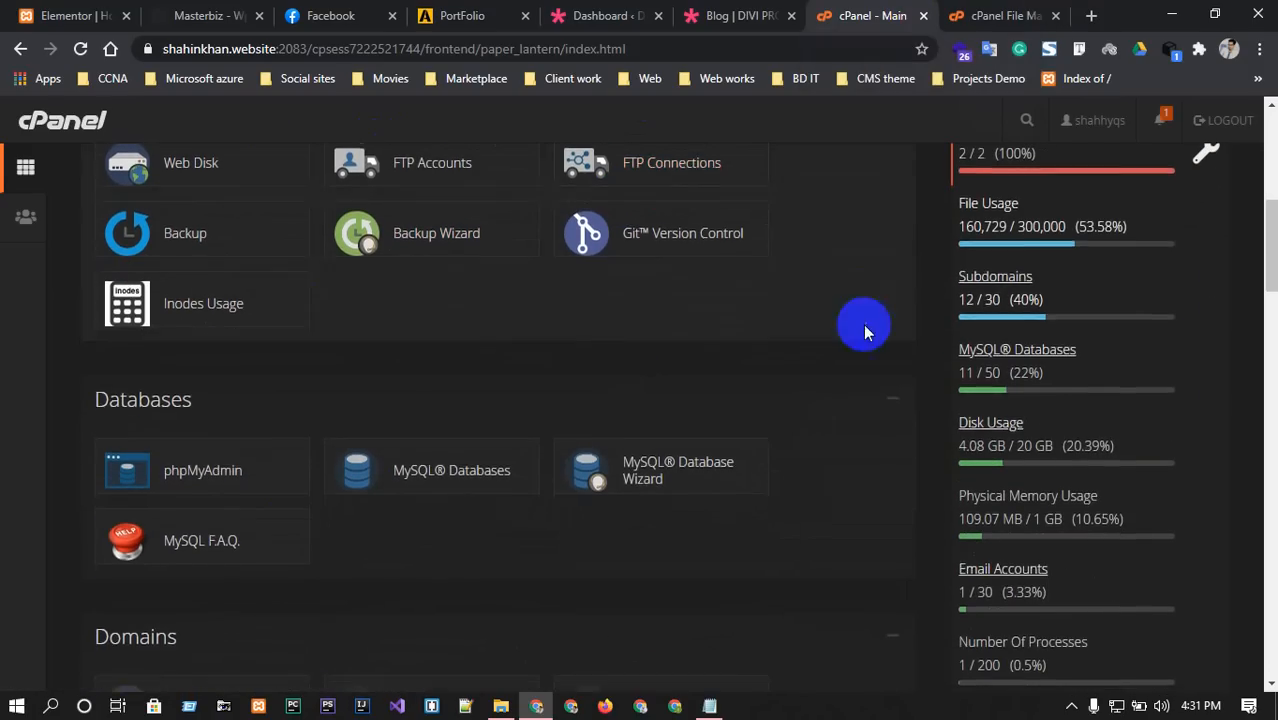
{"action": "scroll", "coordinate": [818, 370], "scroll_direction": "up", "scroll_amount": 6}
{"action": "scroll", "coordinate": [818, 353], "scroll_direction": "down", "scroll_amount": 4}
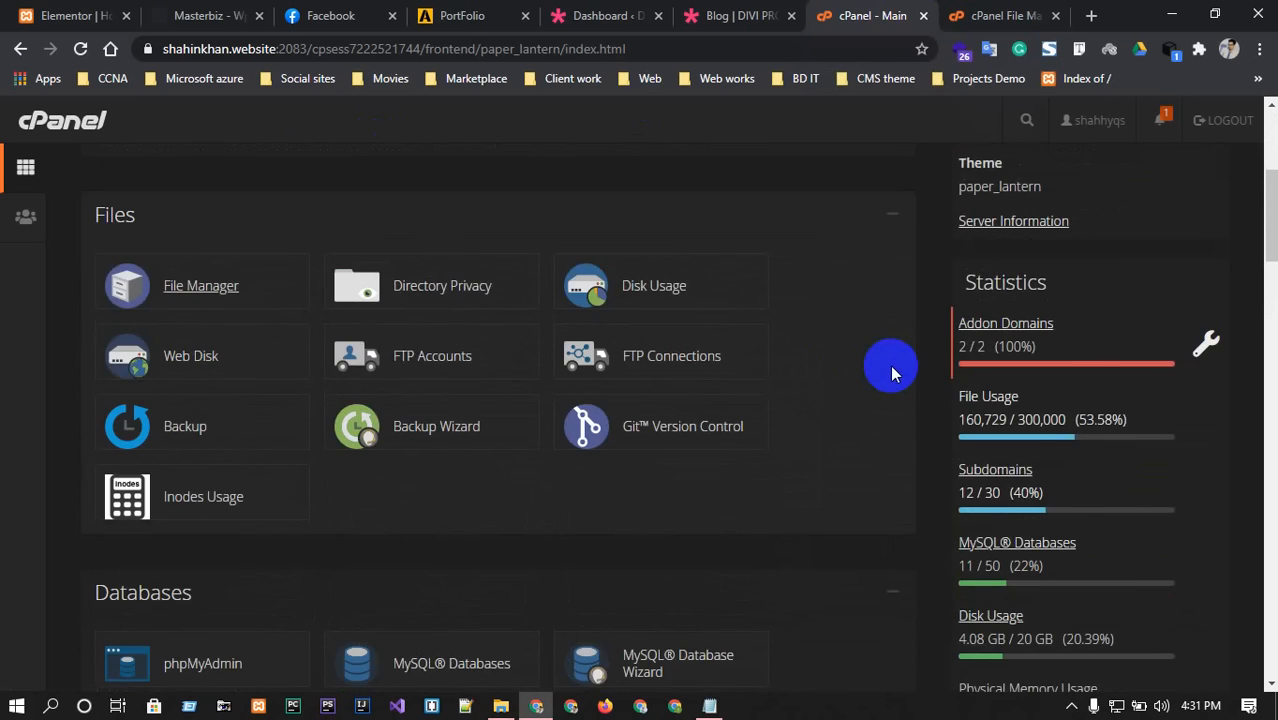
{"action": "scroll", "coordinate": [576, 400], "scroll_direction": "up", "scroll_amount": 2}
{"action": "scroll", "coordinate": [635, 445], "scroll_direction": "down", "scroll_amount": 3}
{"action": "scroll", "coordinate": [500, 435], "scroll_direction": "down", "scroll_amount": 3}
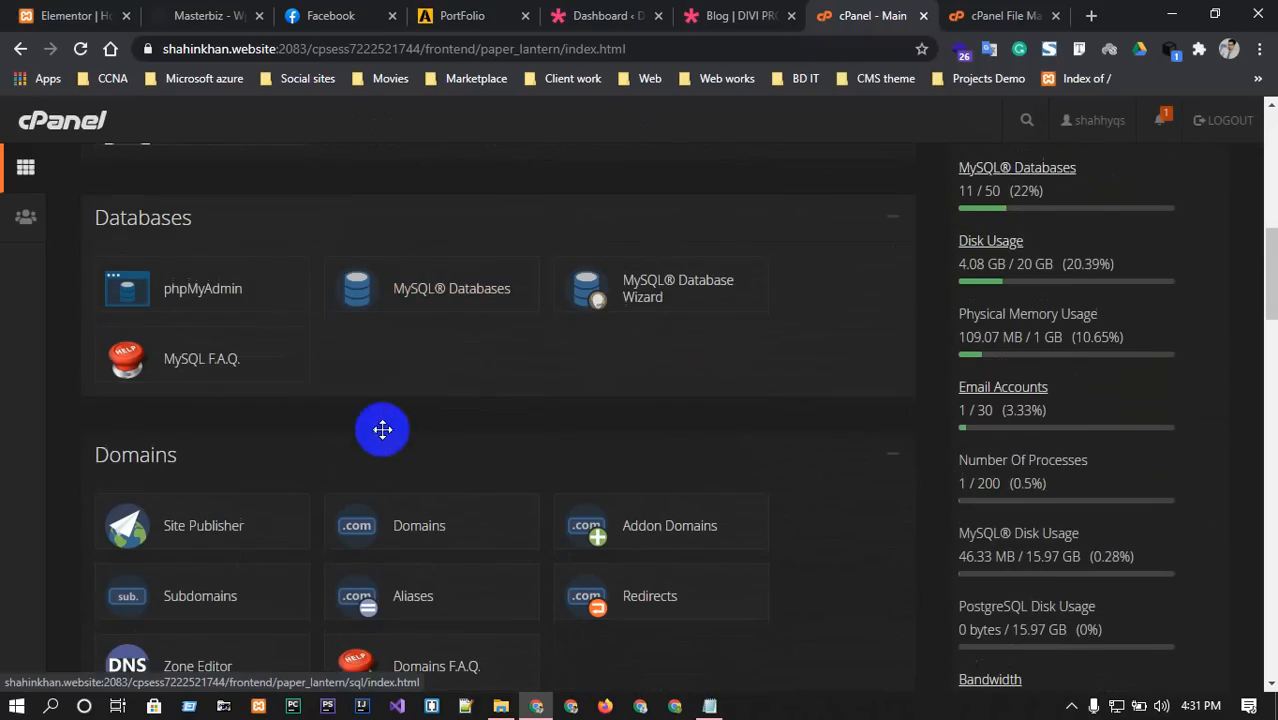
{"action": "scroll", "coordinate": [330, 435], "scroll_direction": "down", "scroll_amount": 4}
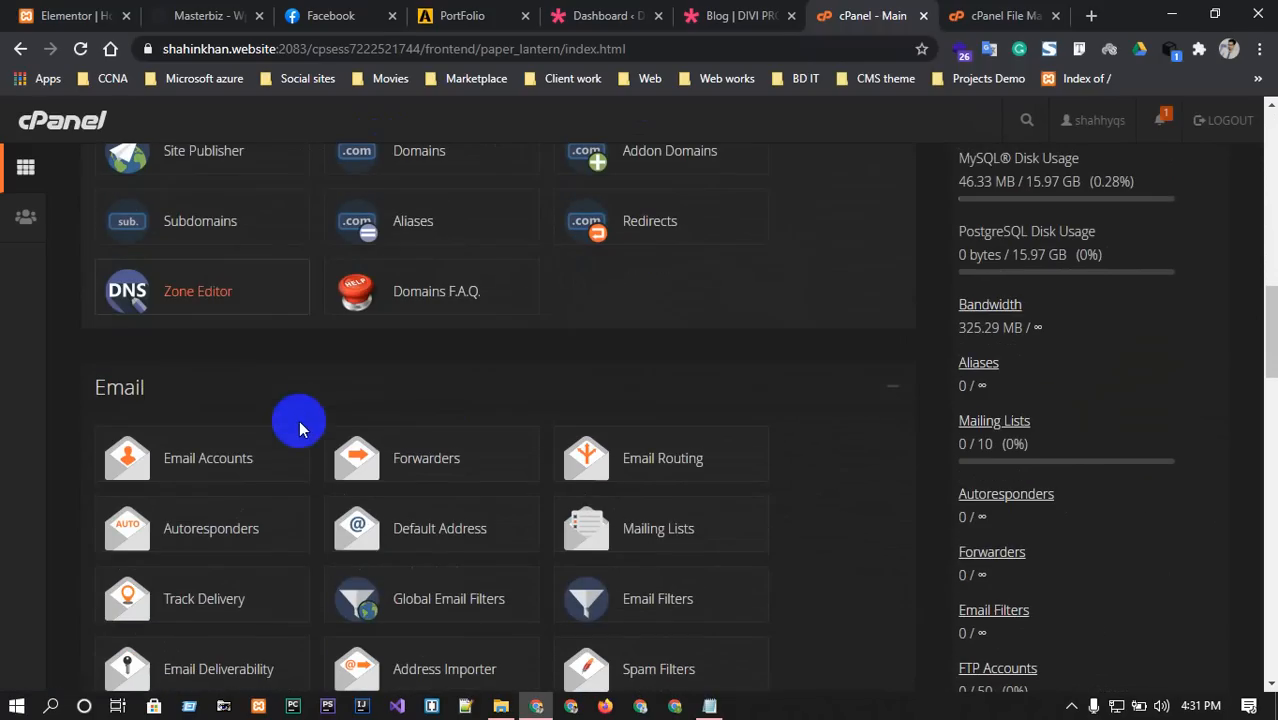
{"action": "left_click", "coordinate": [210, 220]}
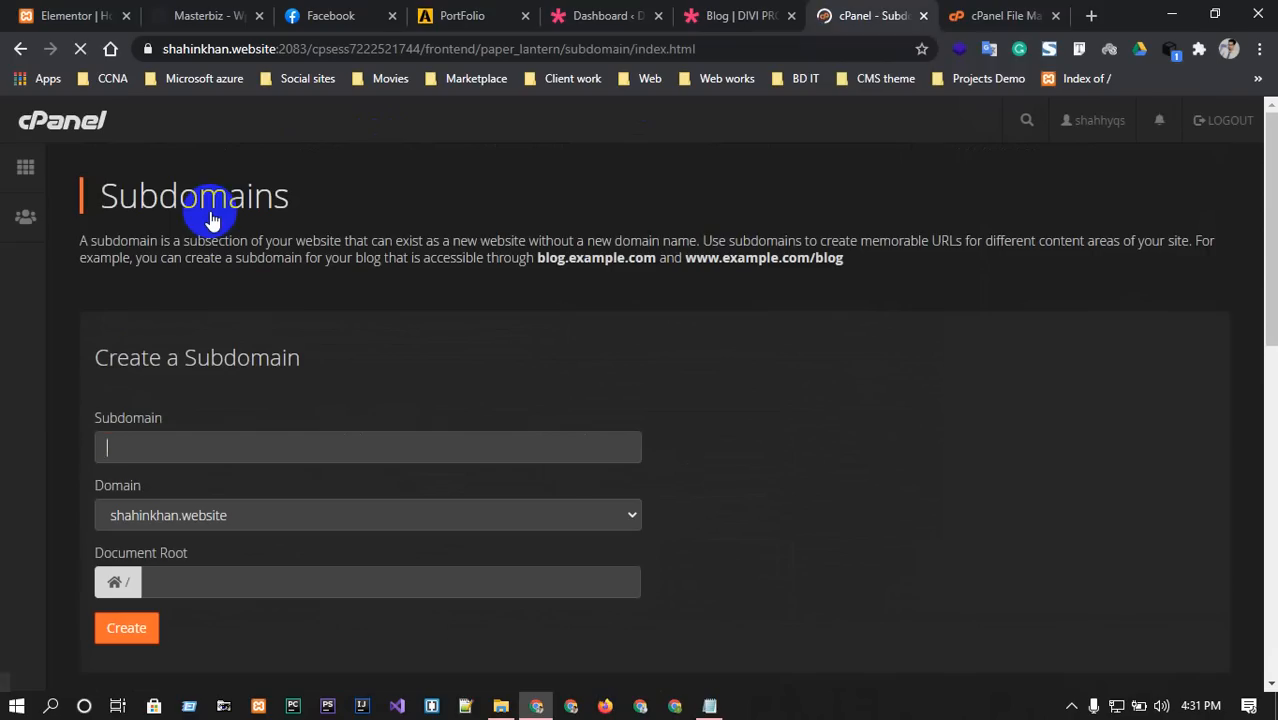
{"action": "left_click", "coordinate": [204, 440]}
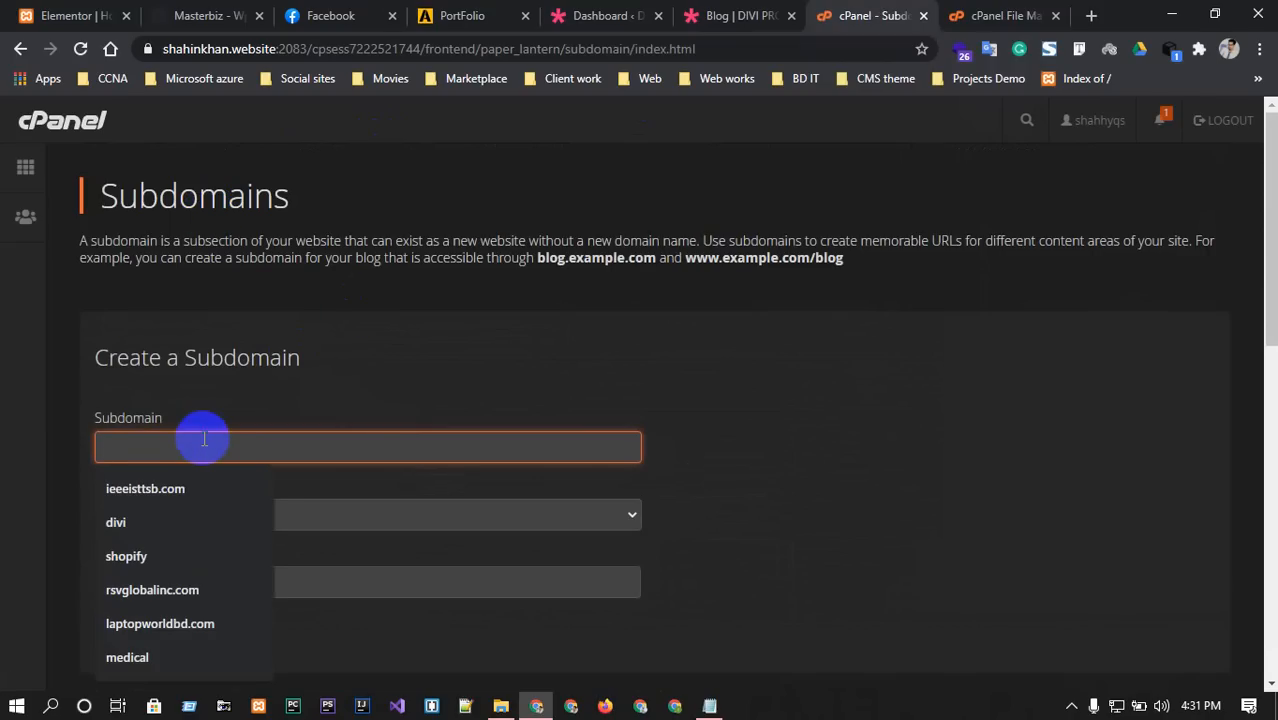
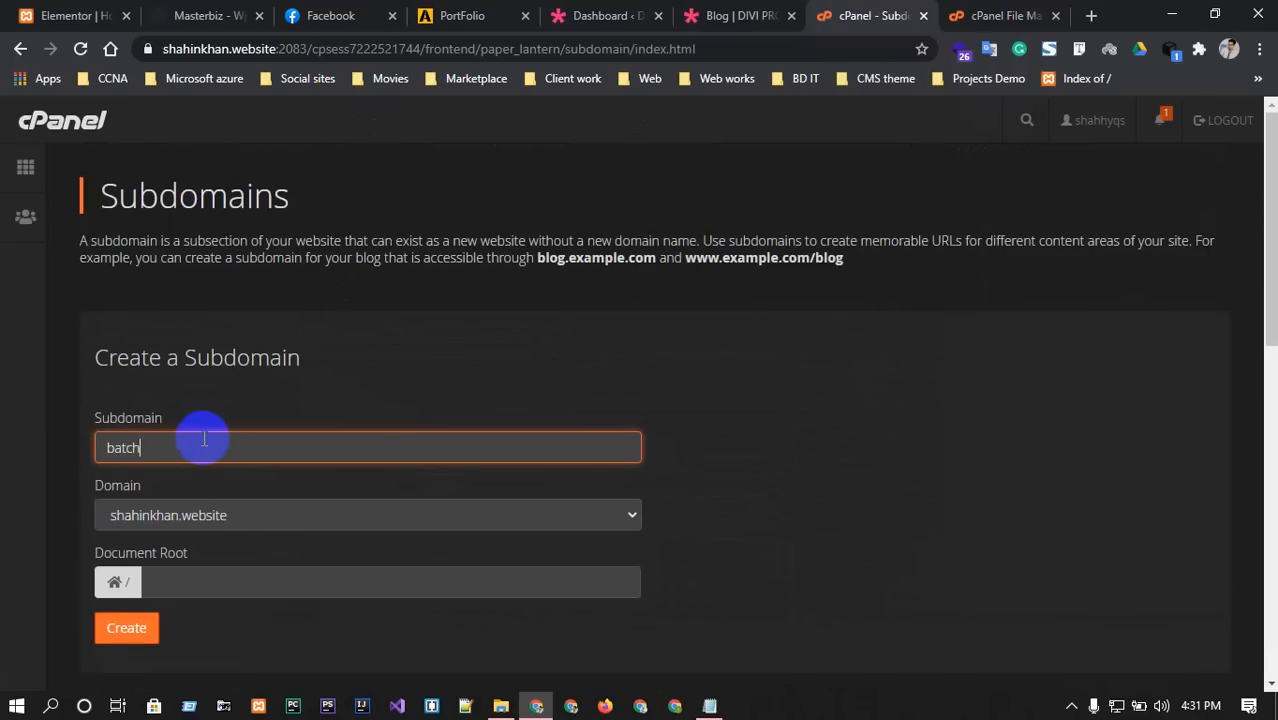
{"action": "left_click", "coordinate": [294, 580]}
{"action": "scroll", "coordinate": [456, 557], "scroll_direction": "down", "scroll_amount": 1}
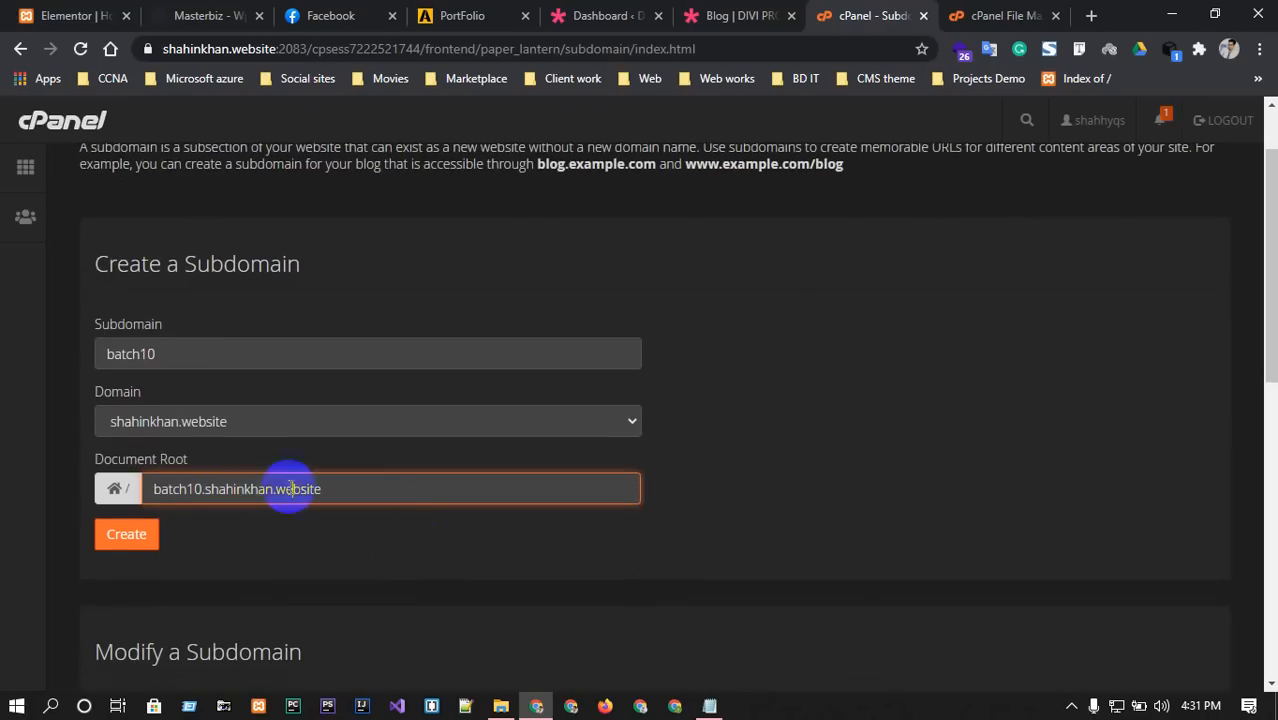
{"action": "left_click_drag", "start_coordinate": [370, 490], "coordinate": [138, 492]}
{"action": "key", "text": "ctrl+c"}
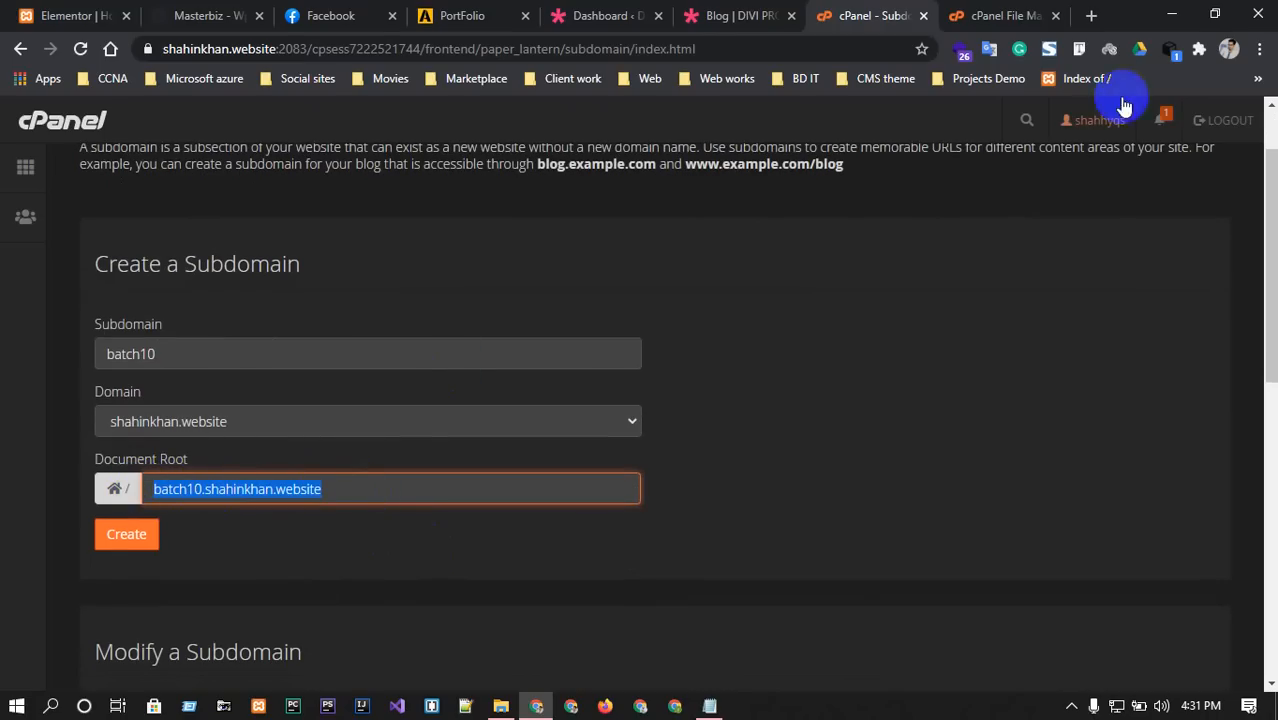
{"action": "left_click", "coordinate": [1092, 15]}
{"action": "key", "text": "ctrl+v"}
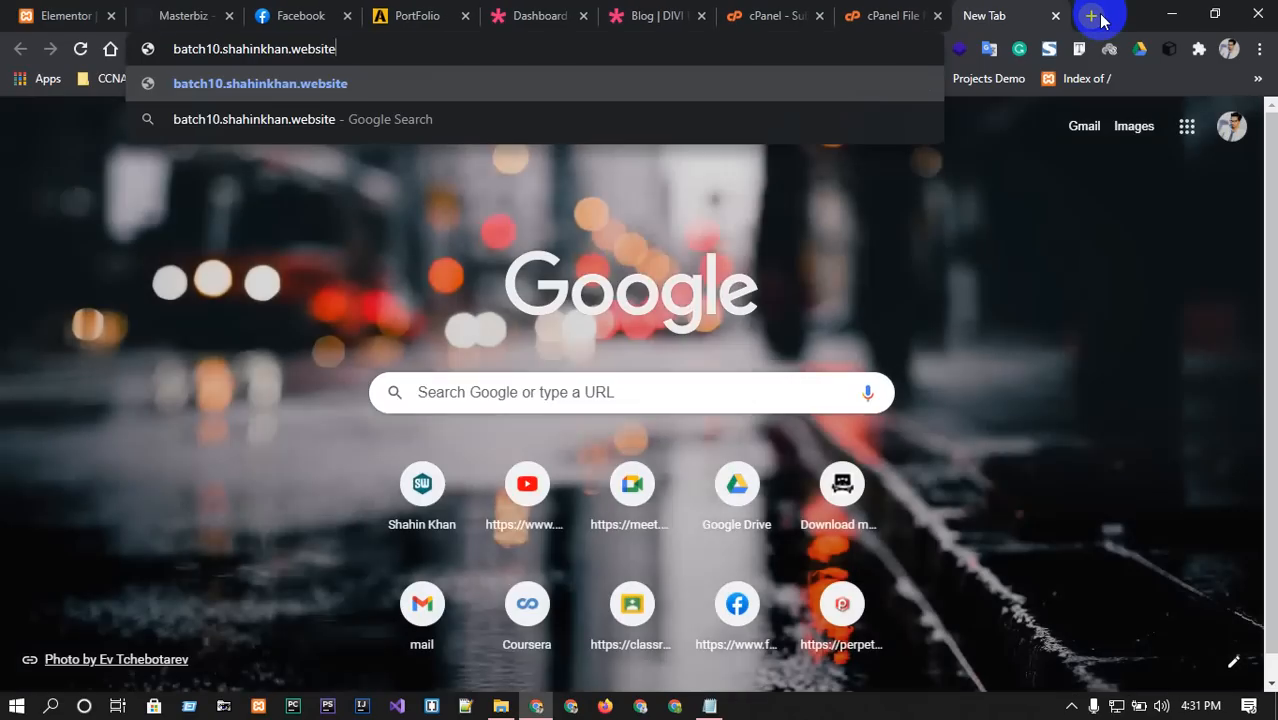
{"action": "key", "text": "Return"}
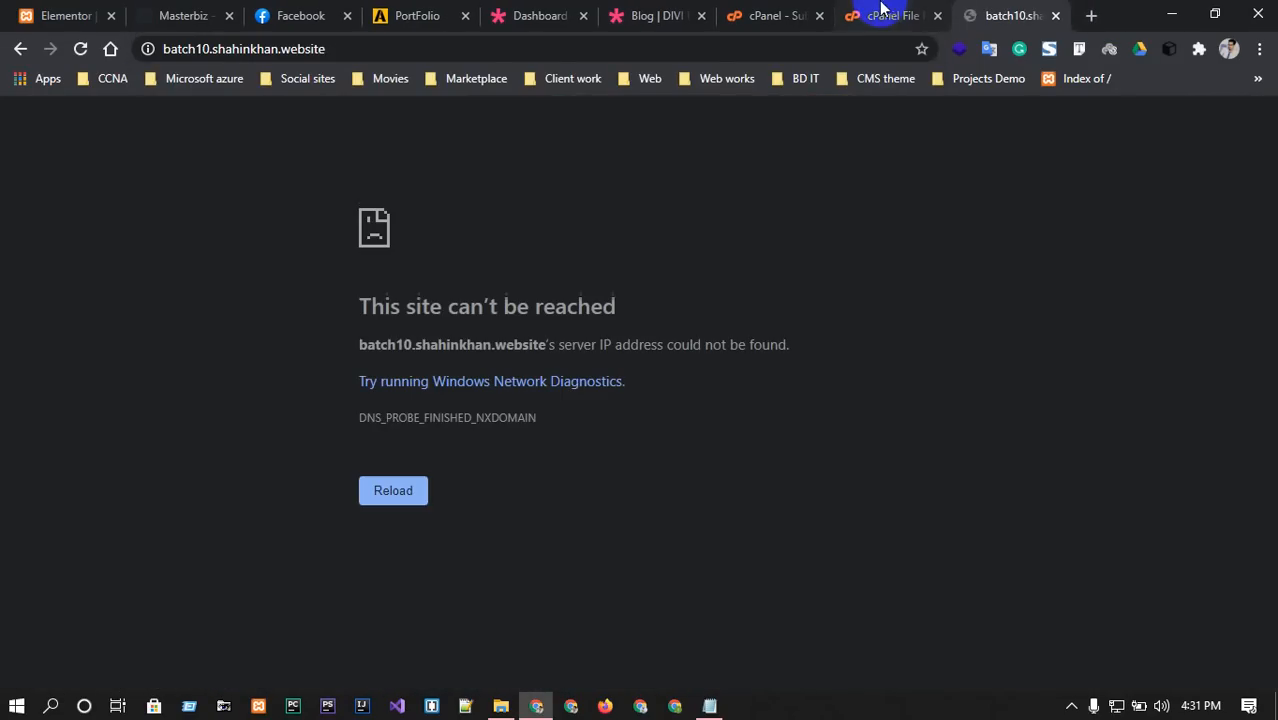
{"action": "left_click", "coordinate": [938, 16]}
{"action": "left_click", "coordinate": [797, 14]}
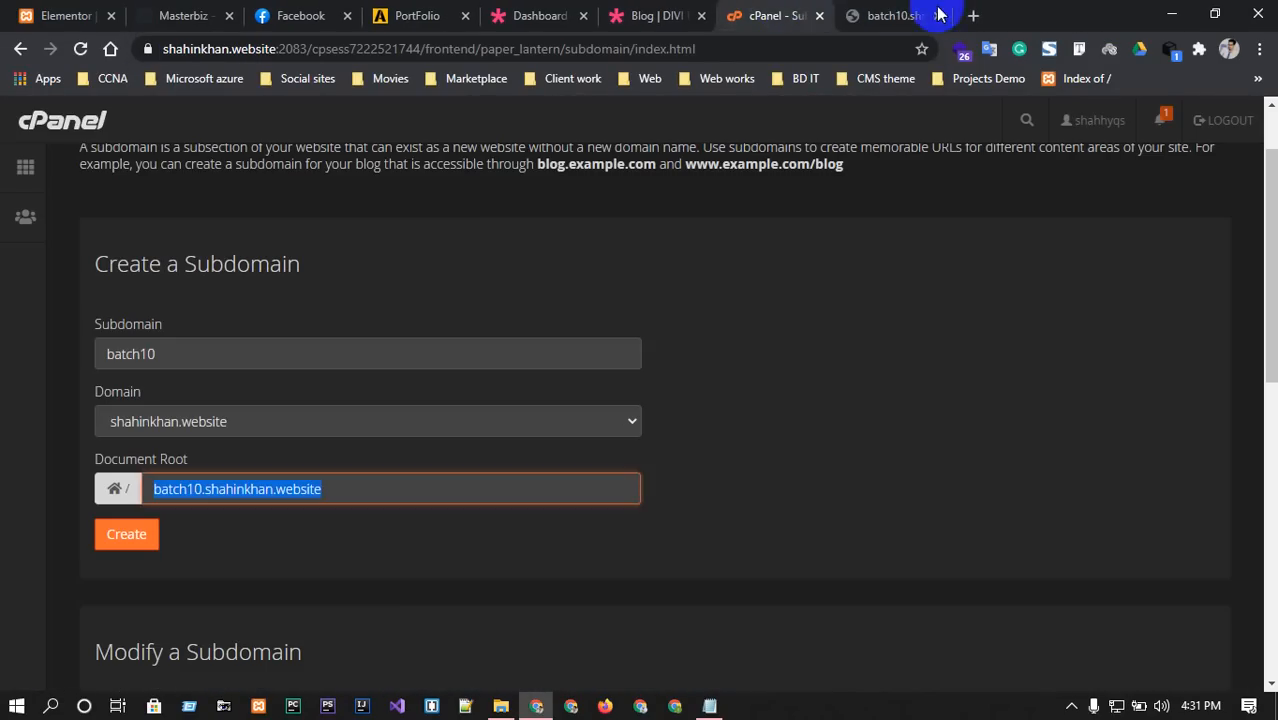
{"action": "left_click", "coordinate": [126, 534]}
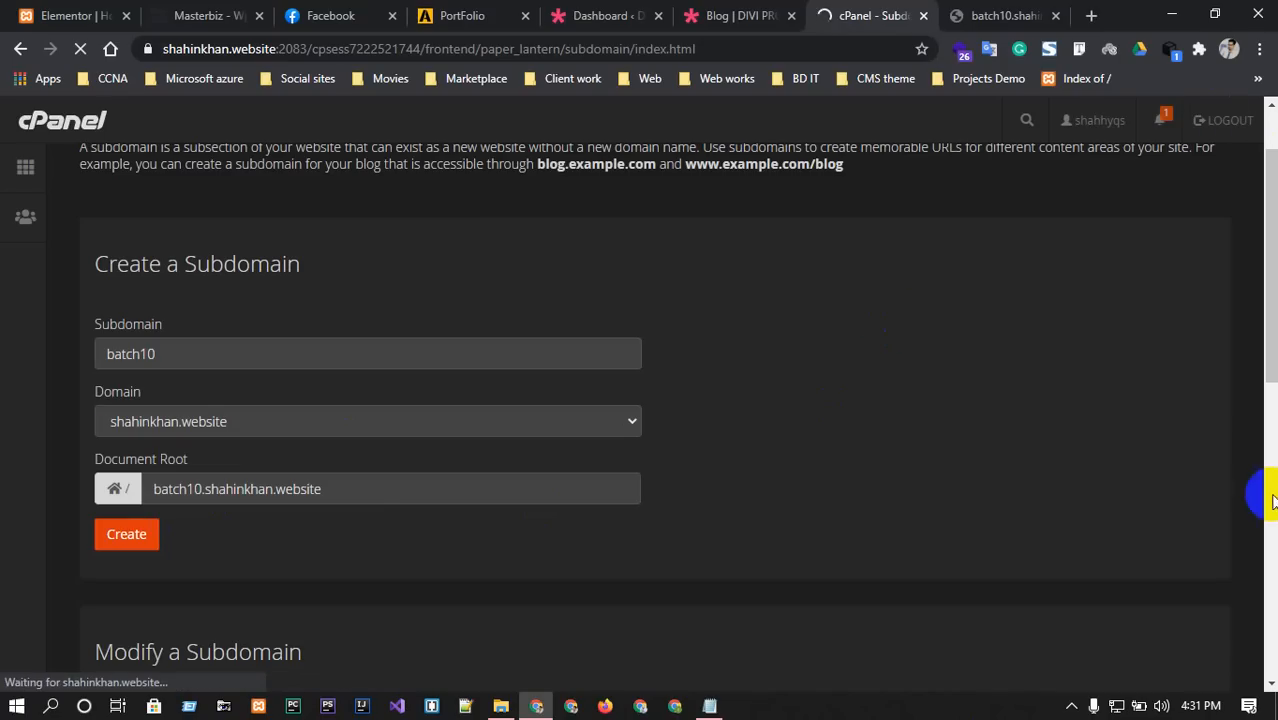
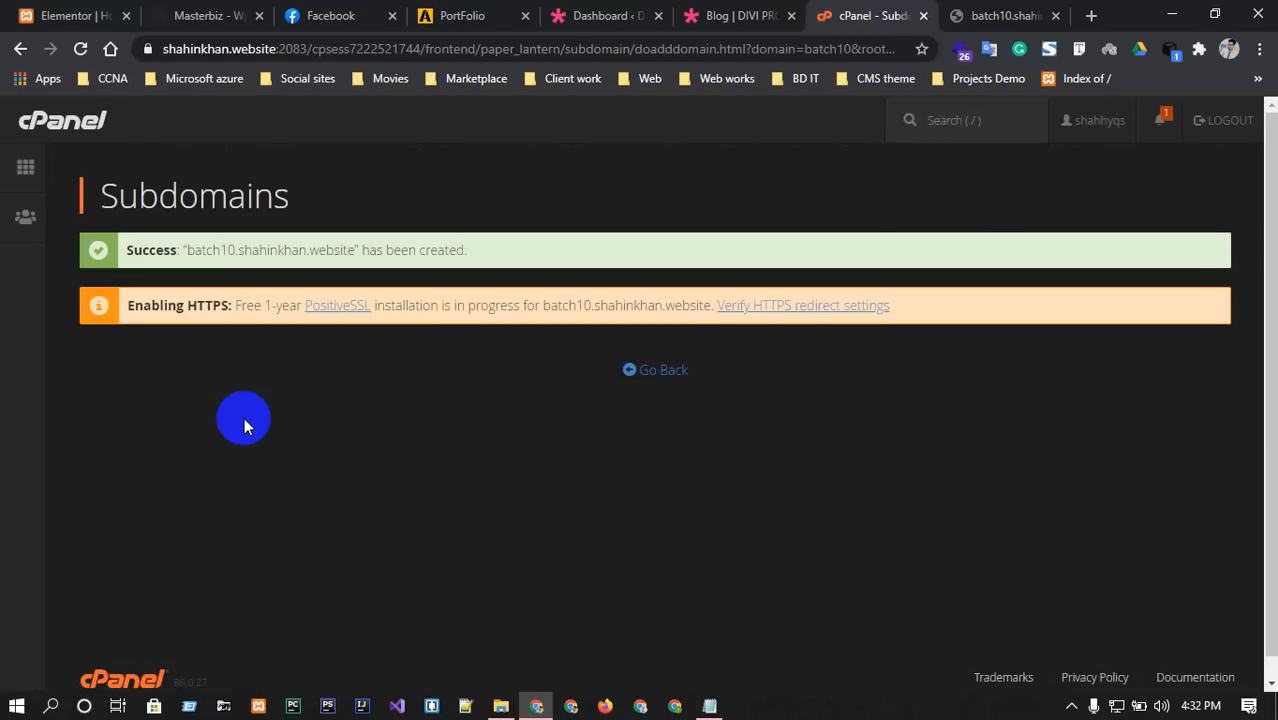
{"action": "left_click", "coordinate": [628, 369]}
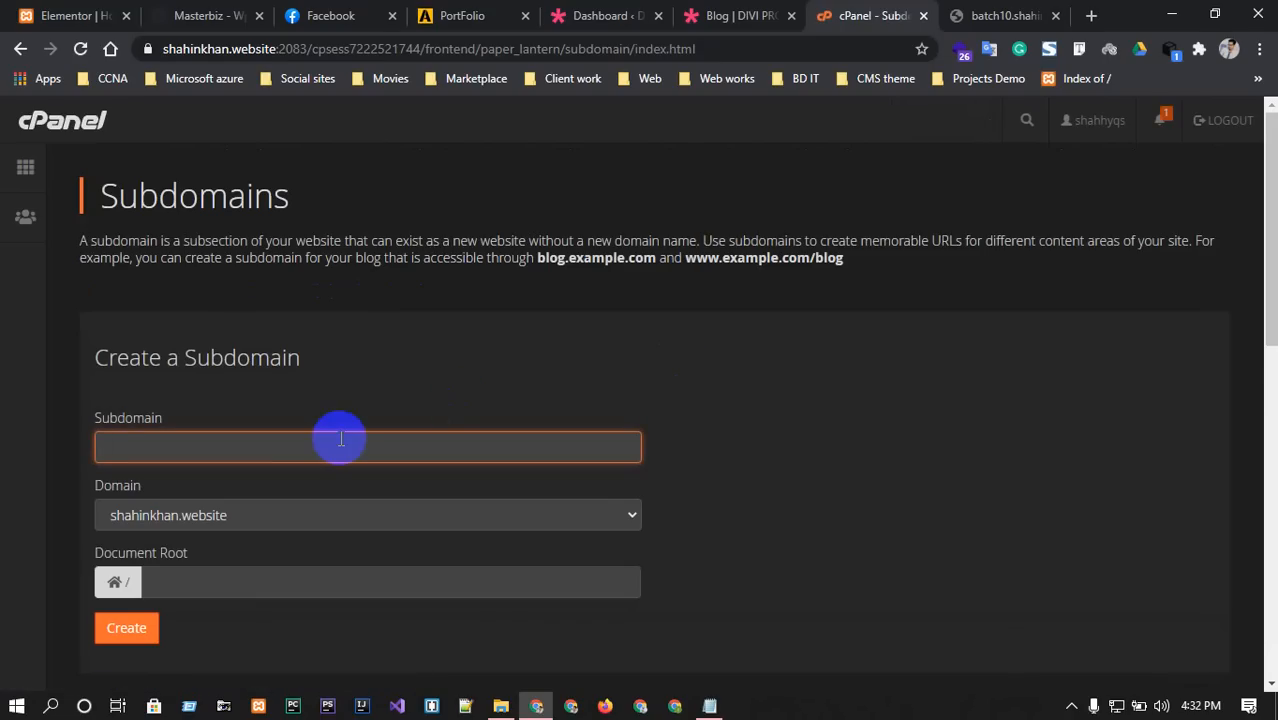
Return to the cPanel home page and open WordPress Manager by Softaculous under Software.
{"action": "left_click", "coordinate": [80, 126]}
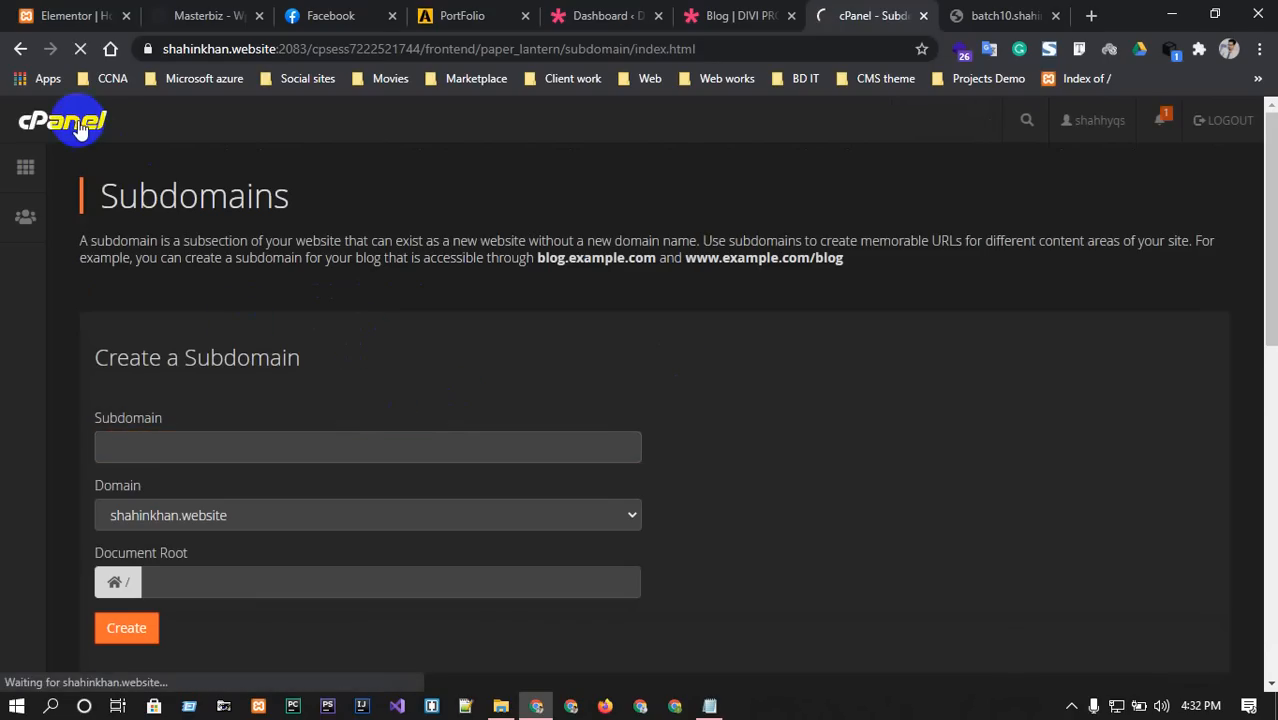
{"action": "scroll", "coordinate": [750, 425], "scroll_direction": "down", "scroll_amount": 2}
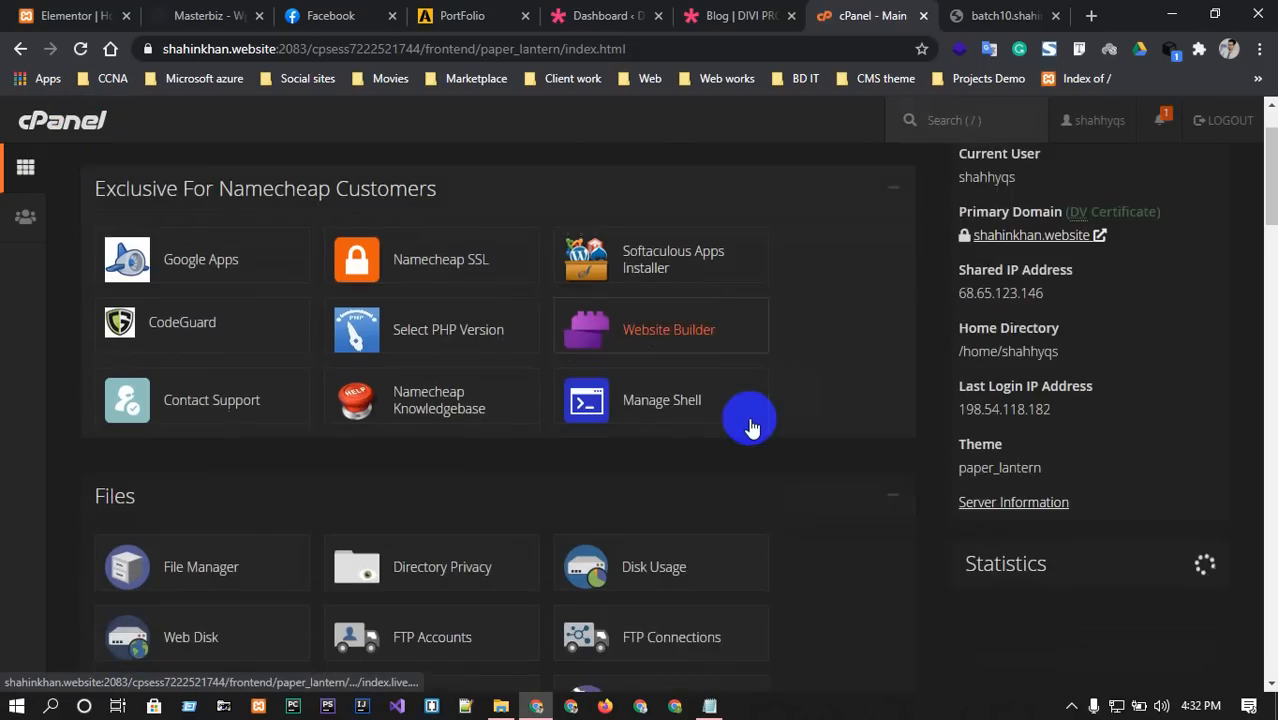
{"action": "scroll", "coordinate": [751, 427], "scroll_direction": "down", "scroll_amount": 6}
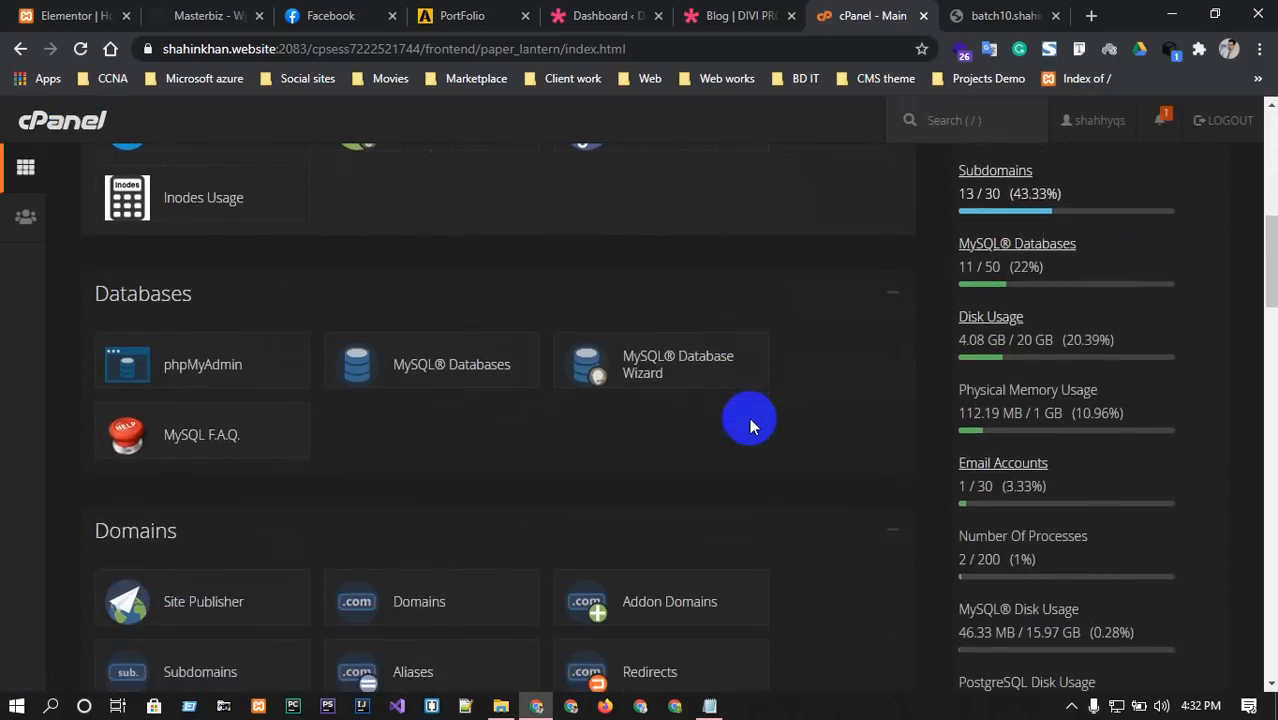
{"action": "scroll", "coordinate": [751, 426], "scroll_direction": "down", "scroll_amount": 9}
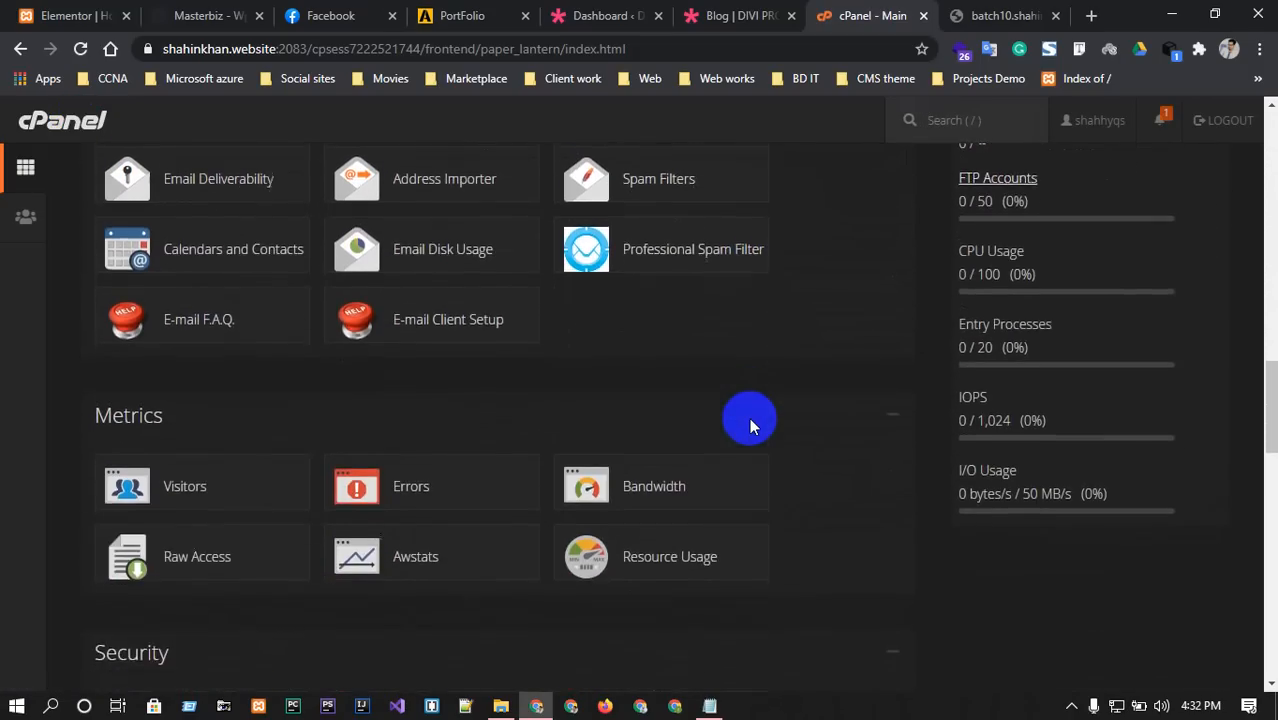
{"action": "scroll", "coordinate": [751, 426], "scroll_direction": "down", "scroll_amount": 8}
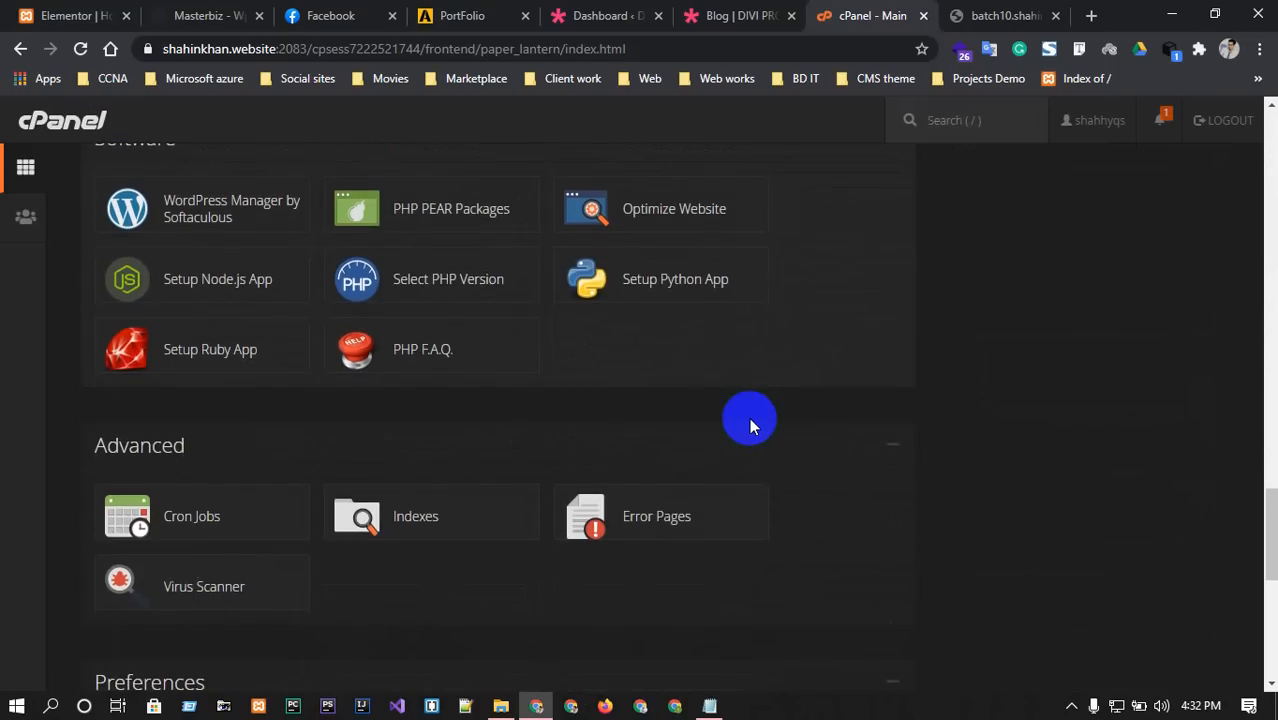
{"action": "scroll", "coordinate": [749, 417], "scroll_direction": "up", "scroll_amount": 1}
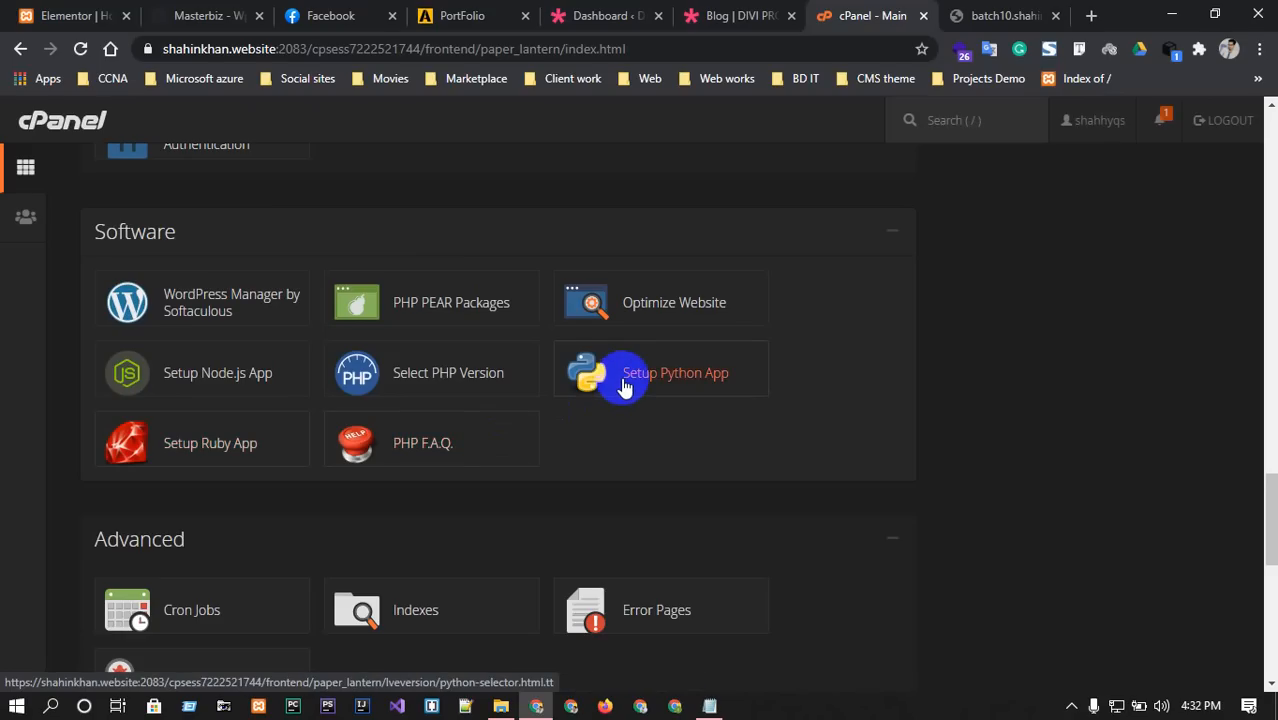
{"action": "left_click", "coordinate": [176, 298]}
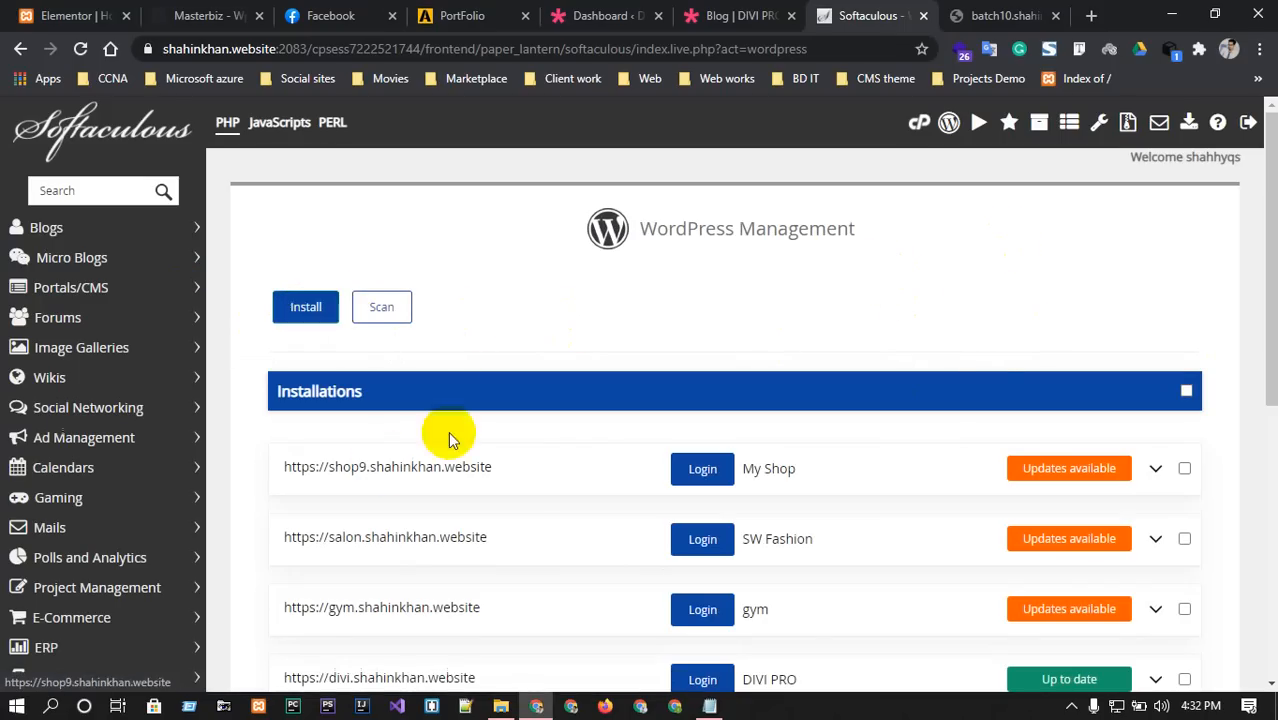
Review the existing WordPress installations (shop9, salon, gym, divi), then open the new install form.
{"action": "scroll", "coordinate": [416, 385], "scroll_direction": "down", "scroll_amount": 3}
{"action": "scroll", "coordinate": [445, 330], "scroll_direction": "down", "scroll_amount": 3}
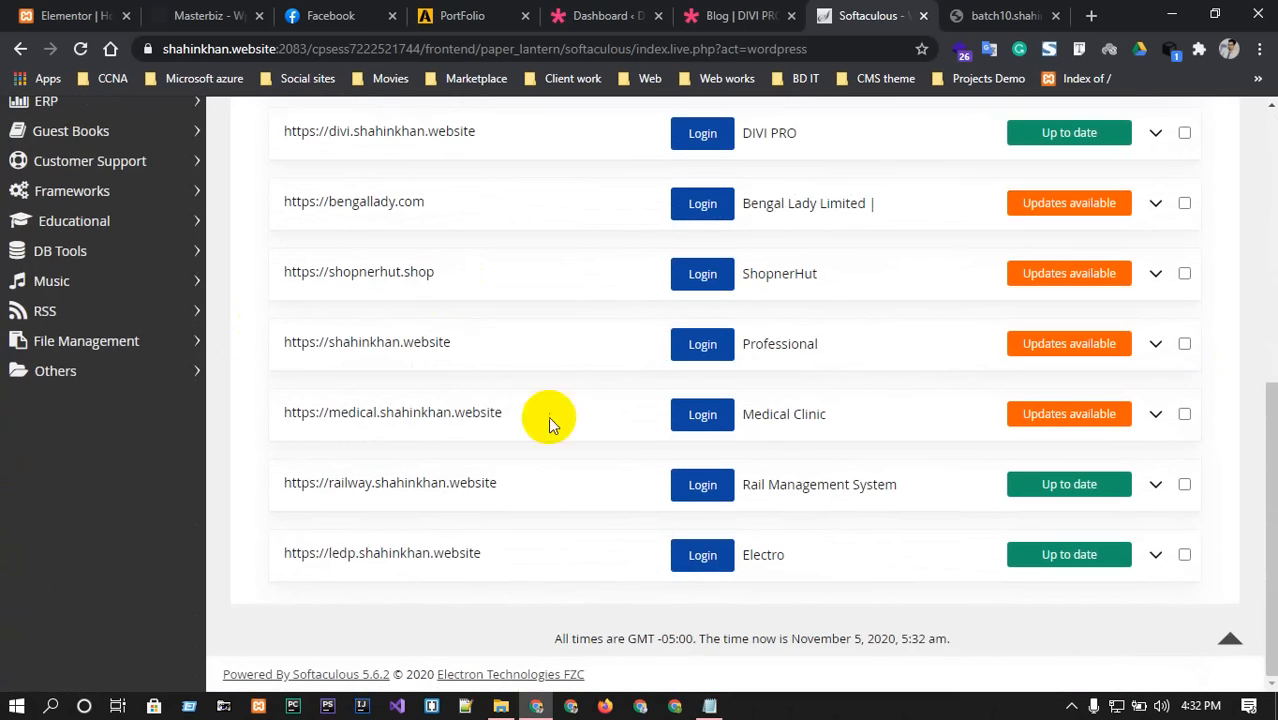
{"action": "scroll", "coordinate": [554, 425], "scroll_direction": "up", "scroll_amount": 6}
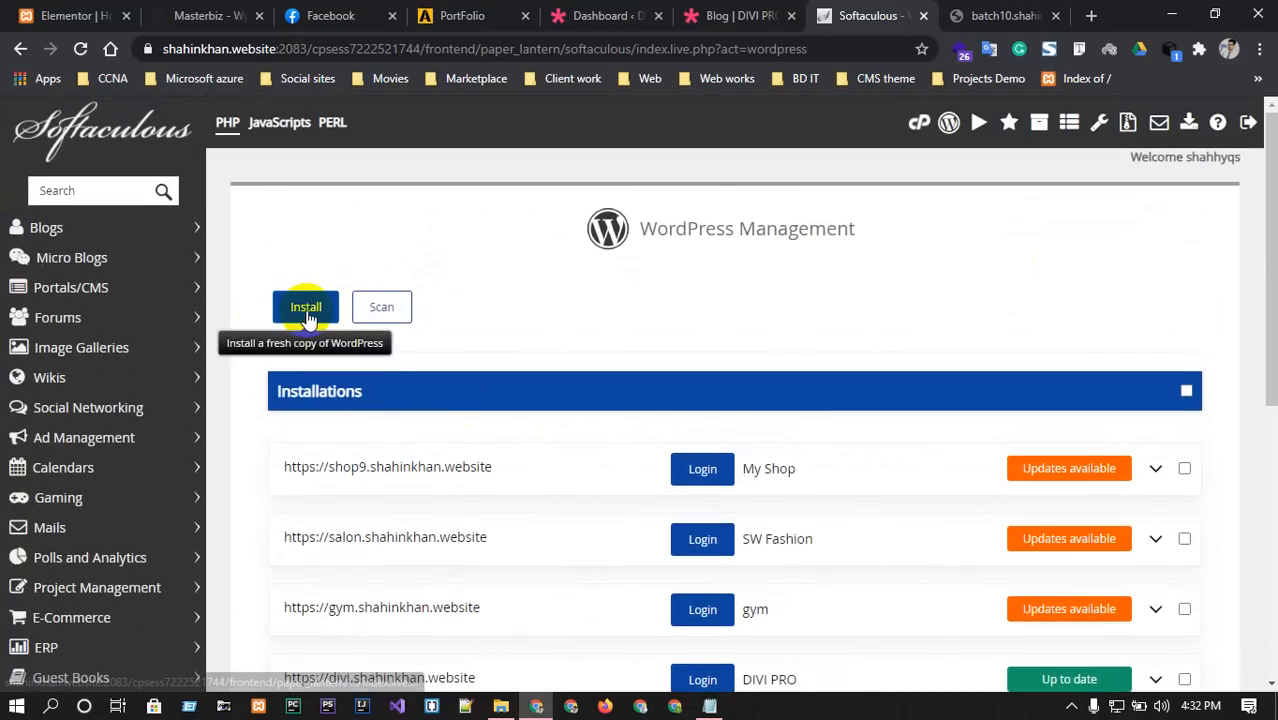
{"action": "left_click", "coordinate": [308, 318]}
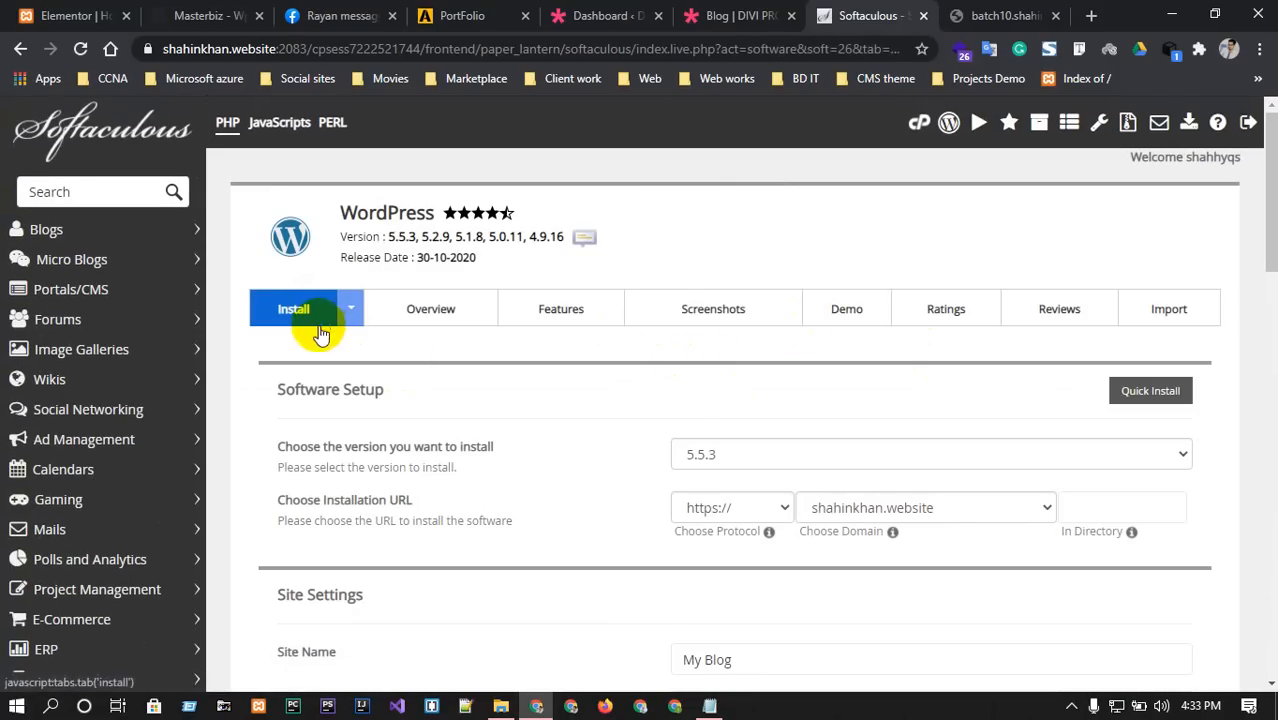
{"action": "scroll", "coordinate": [887, 471], "scroll_direction": "down", "scroll_amount": 1}
{"action": "left_click", "coordinate": [734, 362]}
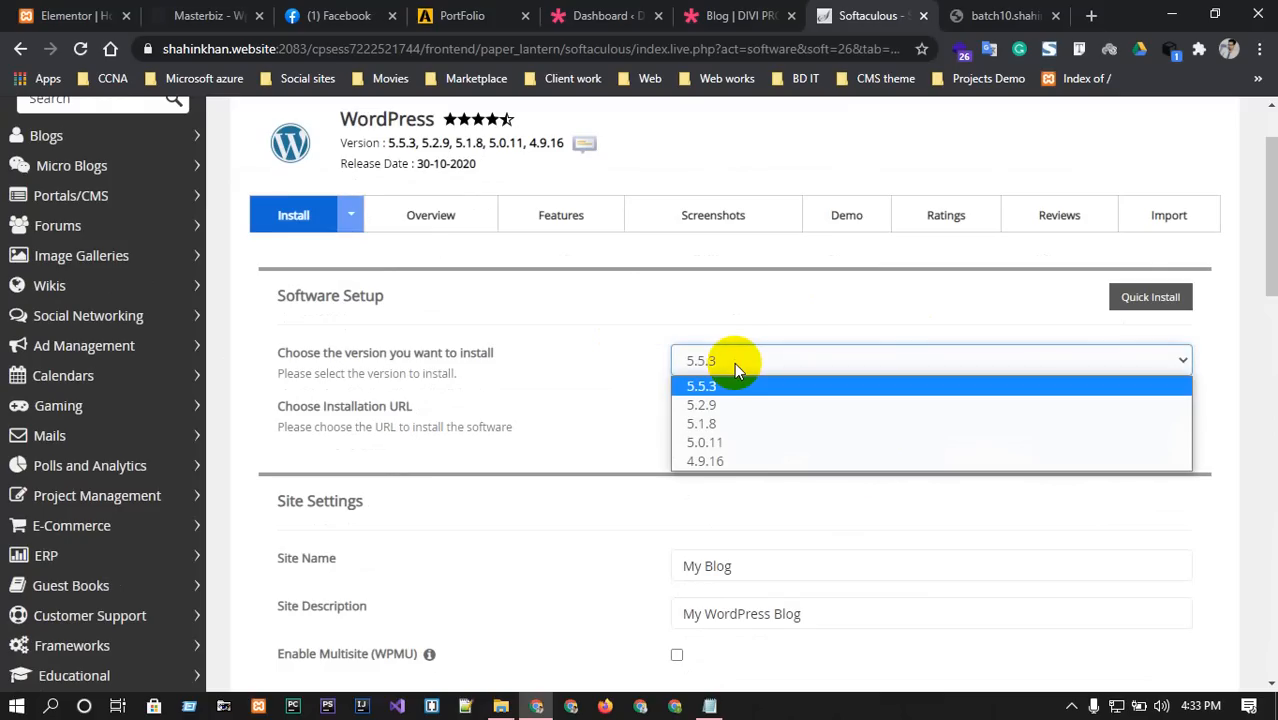
{"action": "left_click", "coordinate": [734, 362]}
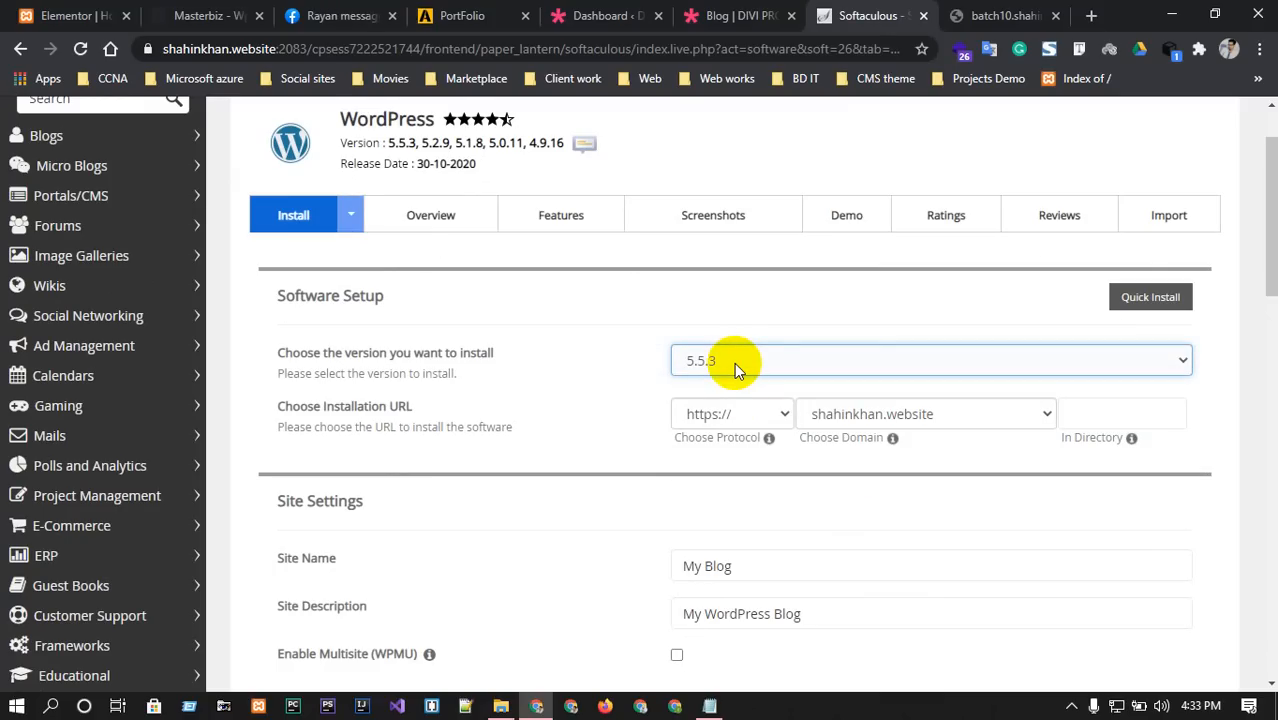
{"action": "left_click", "coordinate": [757, 416]}
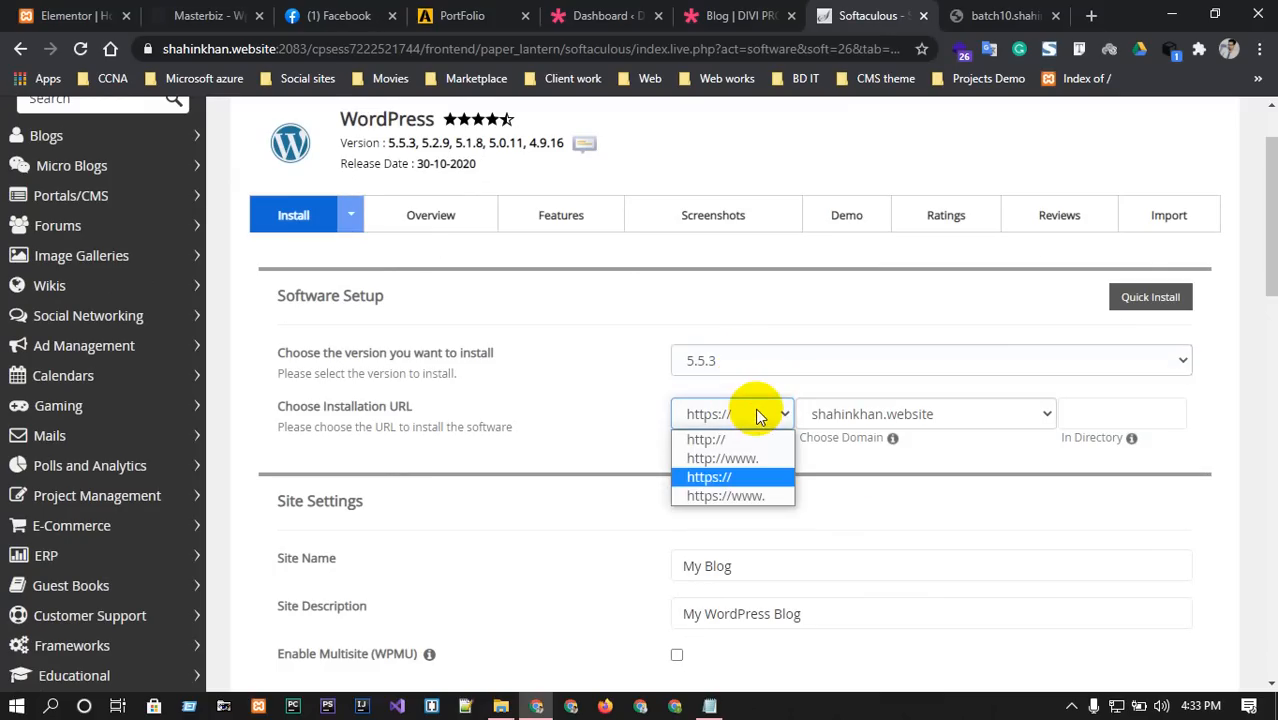
{"action": "left_click", "coordinate": [743, 478]}
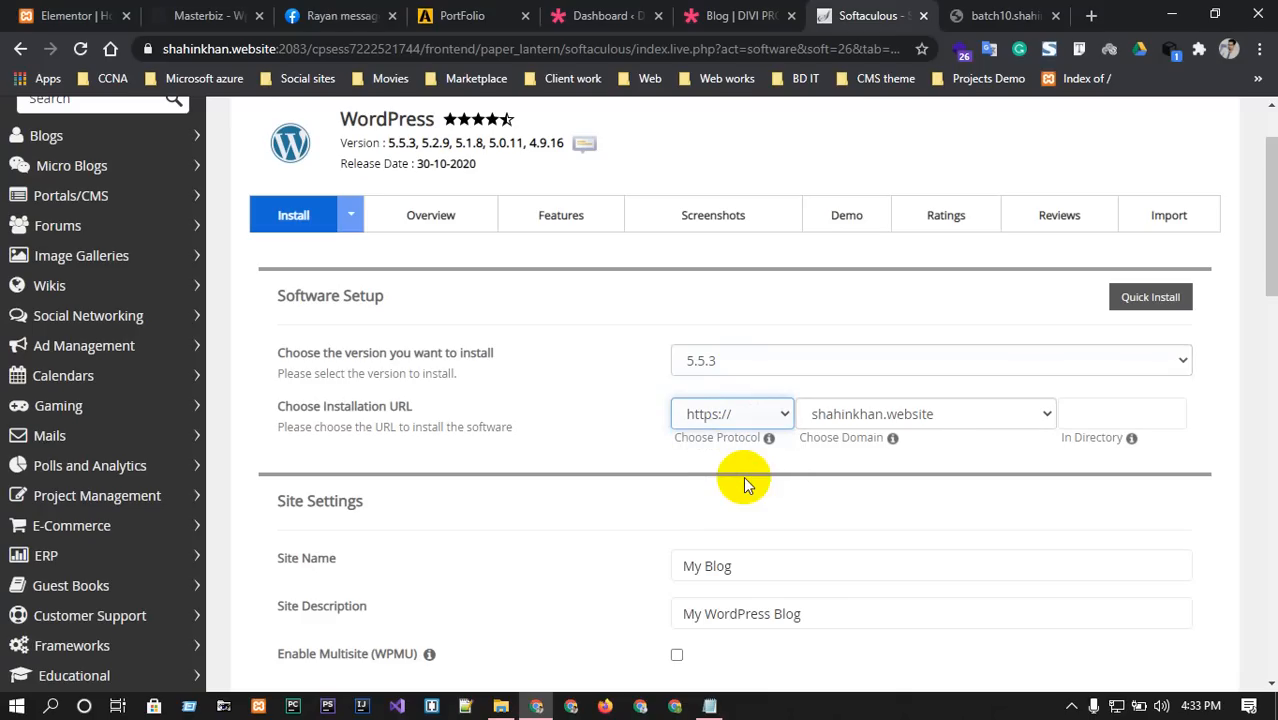
{"action": "left_click", "coordinate": [960, 418]}
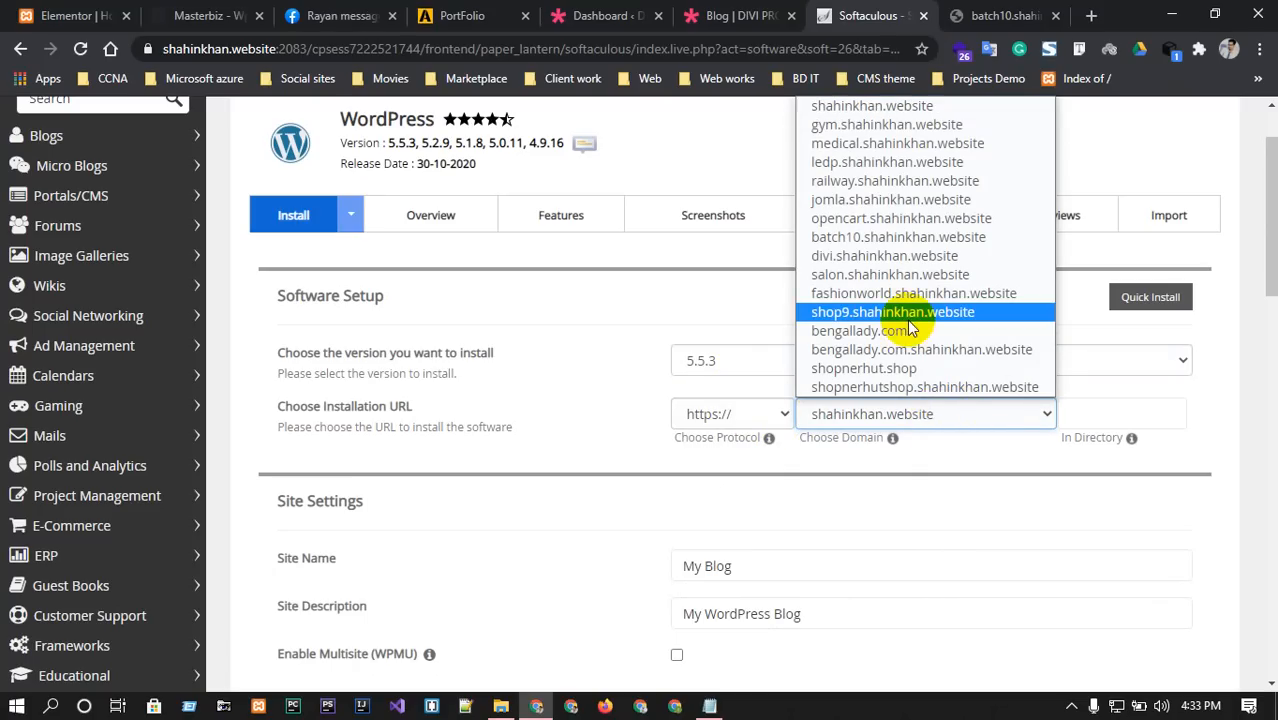
{"action": "left_click", "coordinate": [888, 240]}
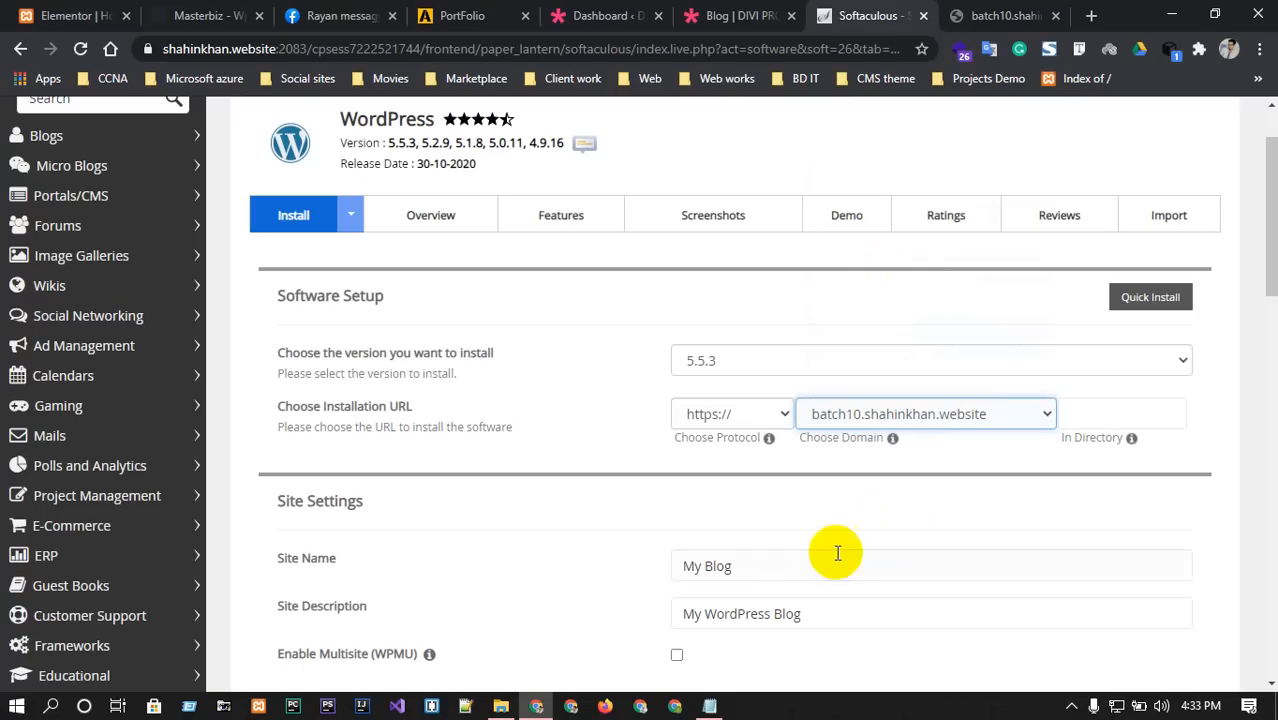
{"action": "scroll", "coordinate": [836, 550], "scroll_direction": "down", "scroll_amount": 1}
{"action": "left_click_drag", "start_coordinate": [773, 470], "coordinate": [636, 474]}
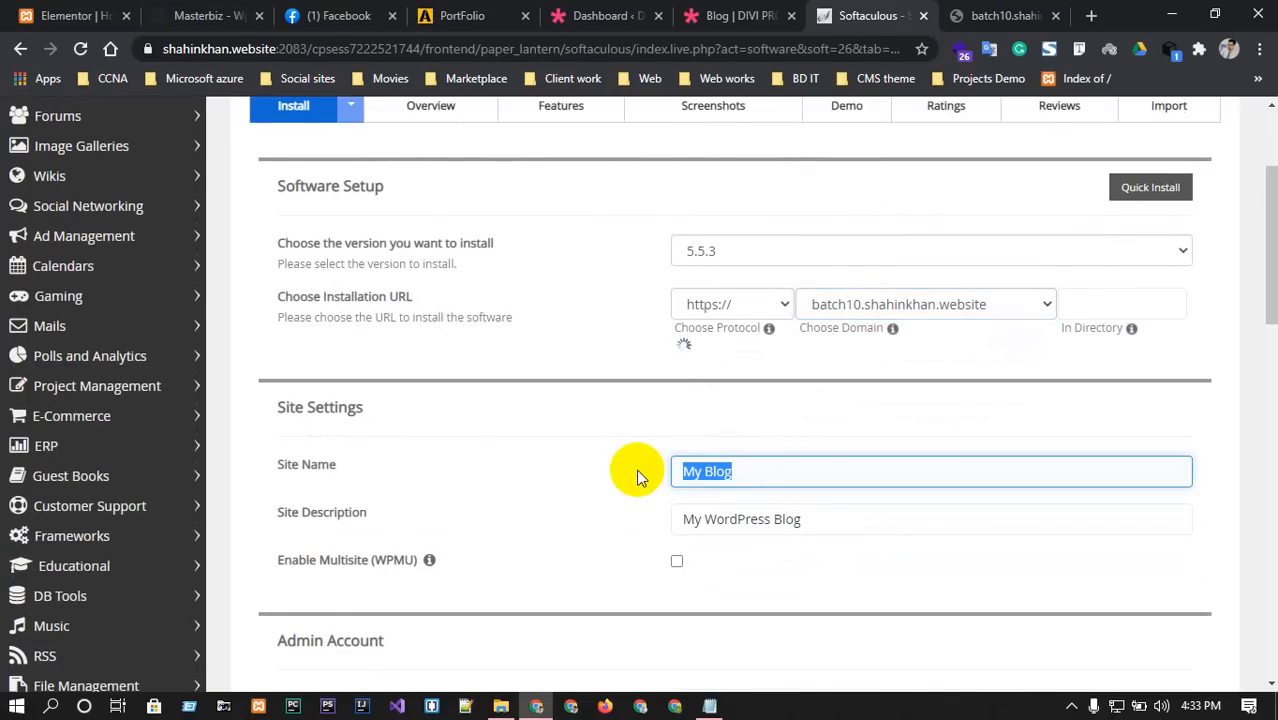
{"action": "key", "text": "BackSpace"}
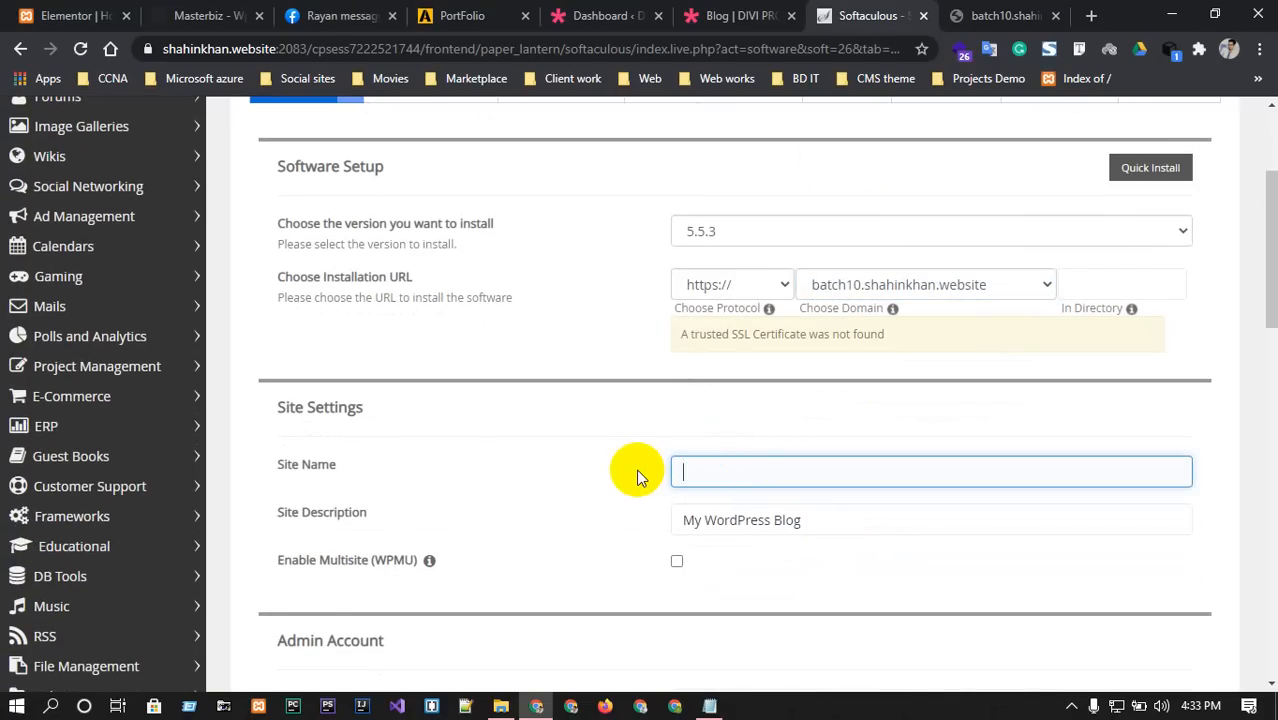
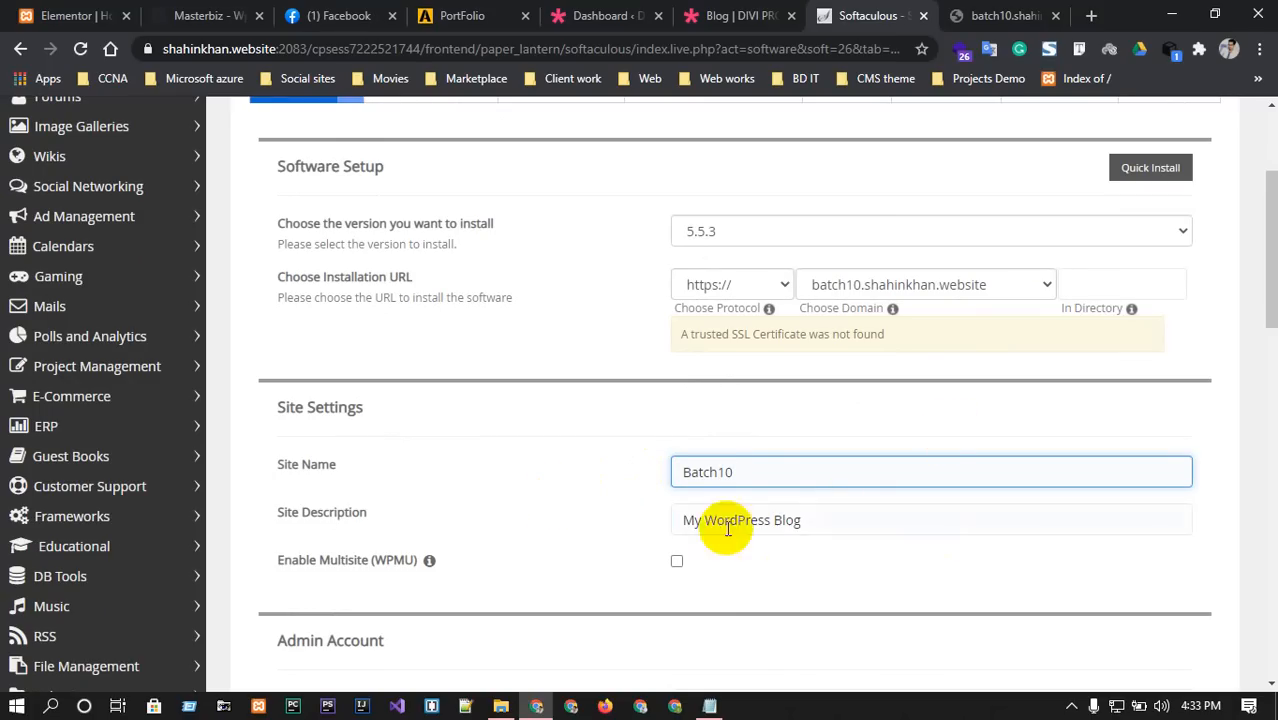
{"action": "scroll", "coordinate": [727, 530], "scroll_direction": "down", "scroll_amount": 2}
Set the site description to Elementor, leaving Enable Multisite (WPMU) unchecked.
{"action": "left_click_drag", "start_coordinate": [799, 331], "coordinate": [661, 334]}
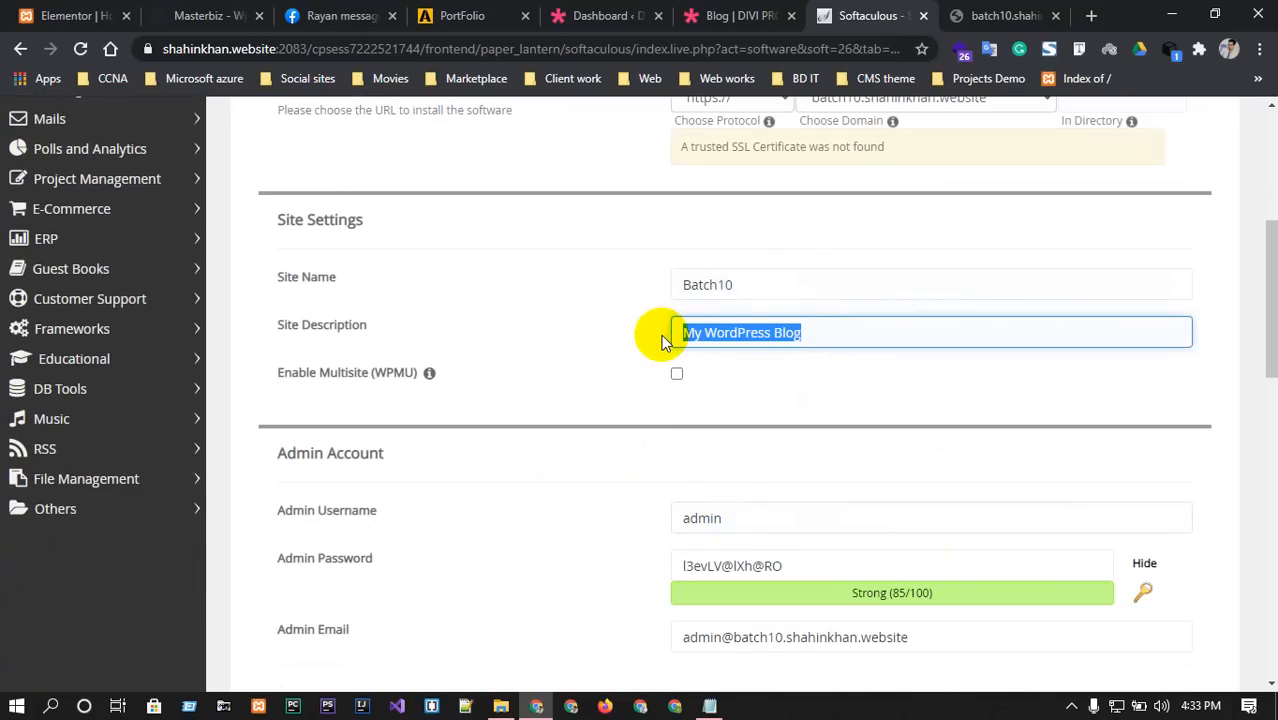
{"action": "type", "text": "Ele"}
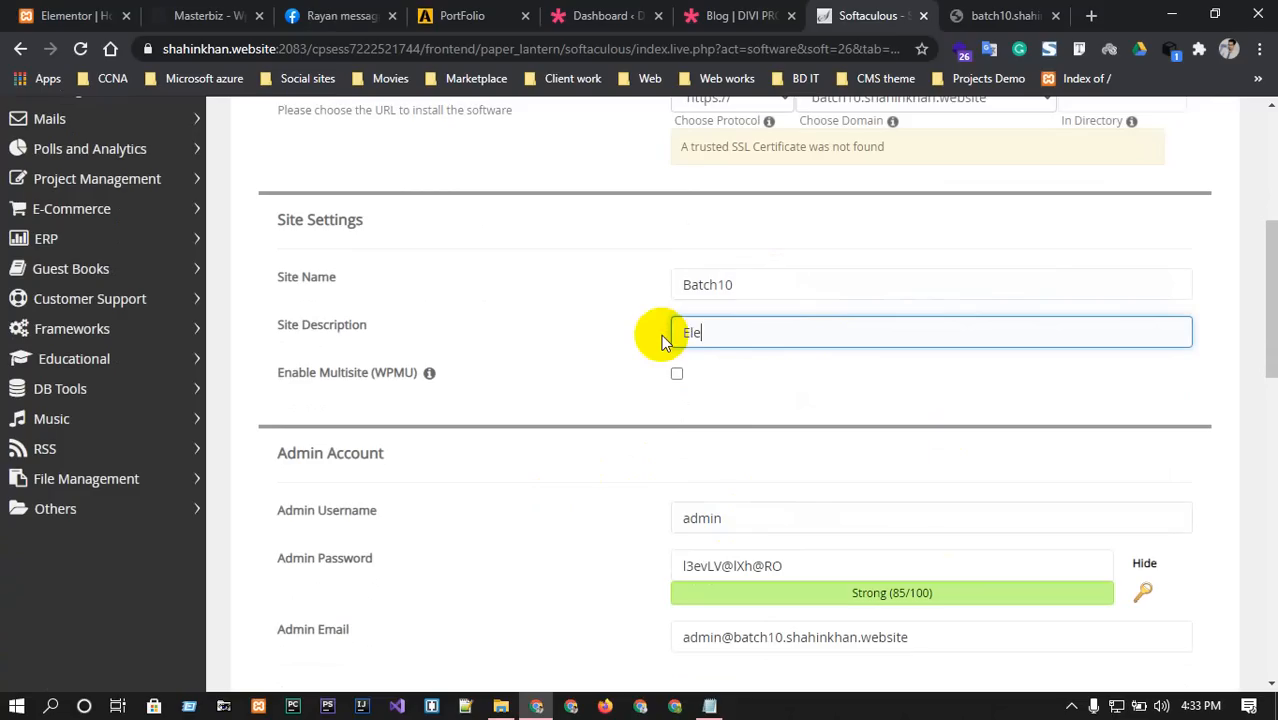
{"action": "type", "text": "mentor"}
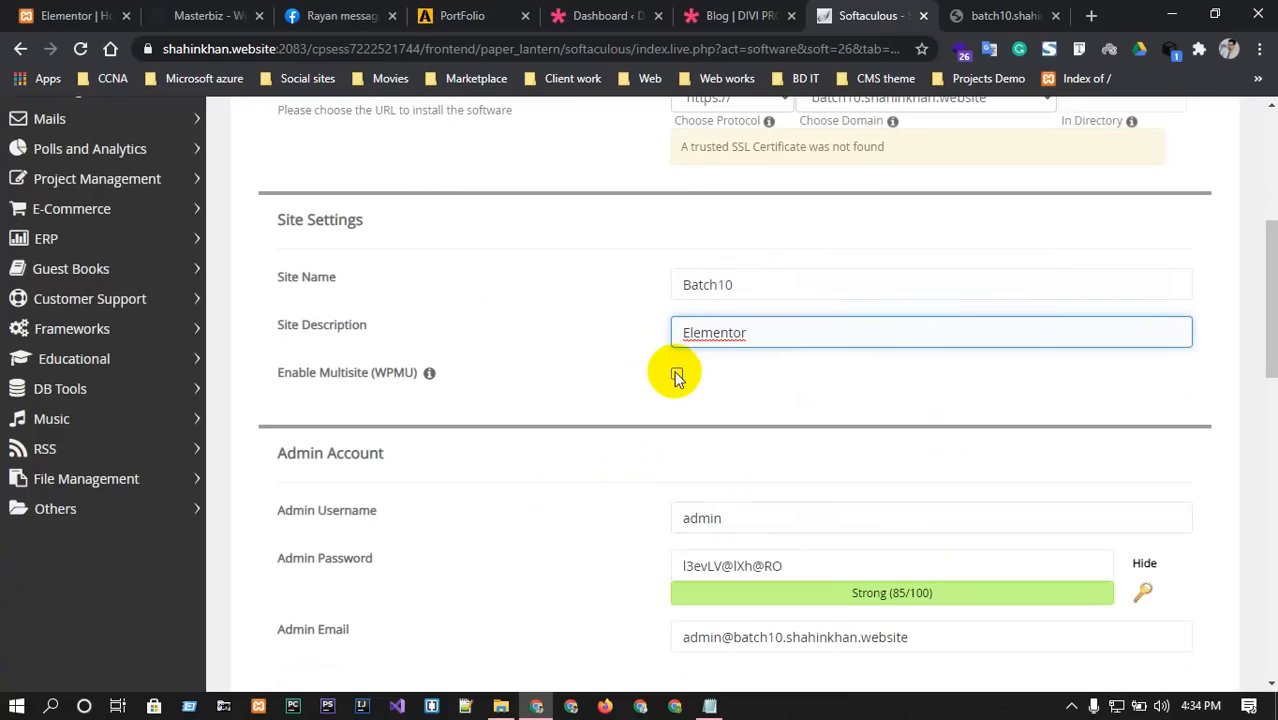
{"action": "left_click", "coordinate": [677, 376]}
{"action": "left_click", "coordinate": [677, 376]}
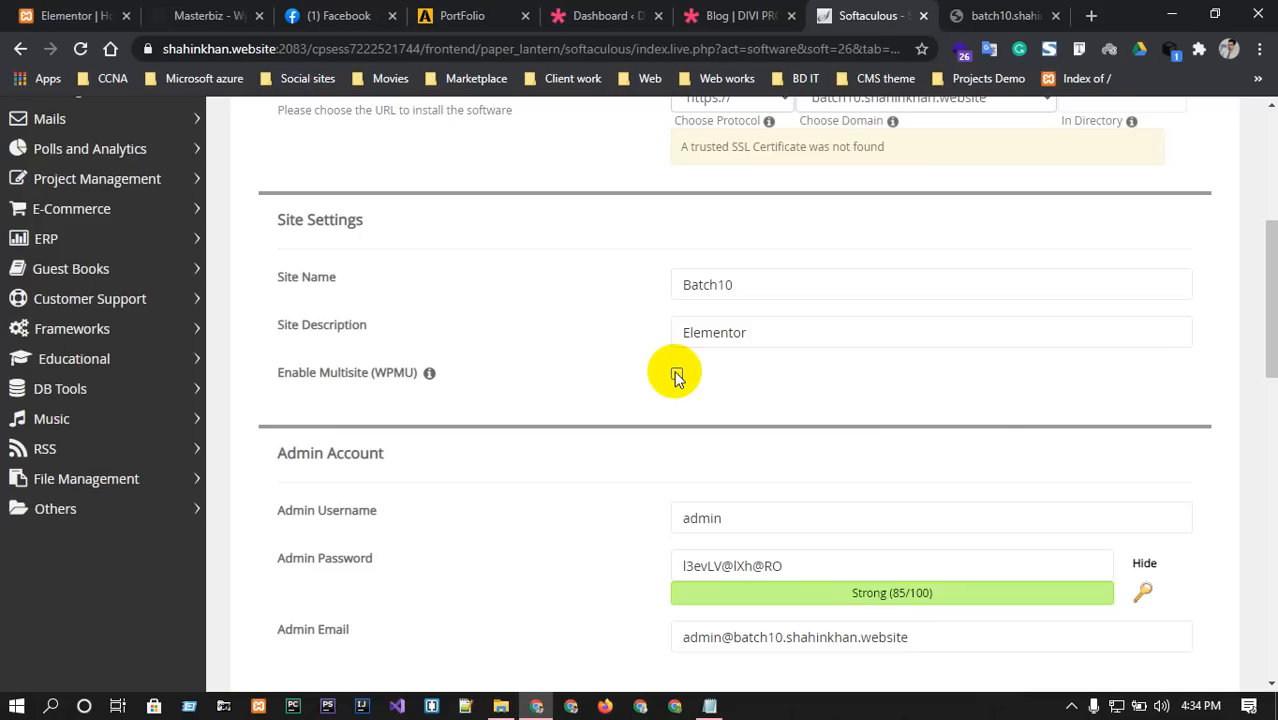
{"action": "scroll", "coordinate": [676, 371], "scroll_direction": "down", "scroll_amount": 2}
Clear the existing admin password and enter a new, stronger admin password.
{"action": "left_click", "coordinate": [747, 329]}
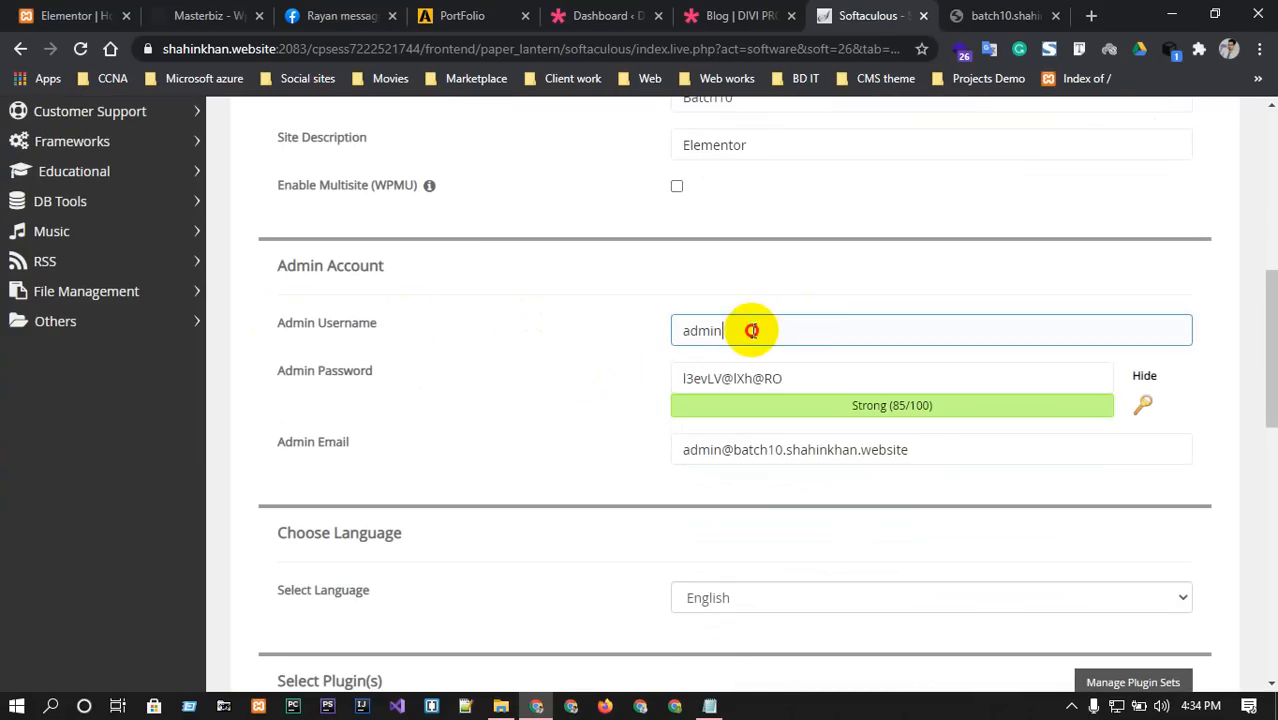
{"action": "left_click", "coordinate": [1143, 377]}
{"action": "left_click", "coordinate": [1146, 376]}
{"action": "left_click", "coordinate": [779, 378]}
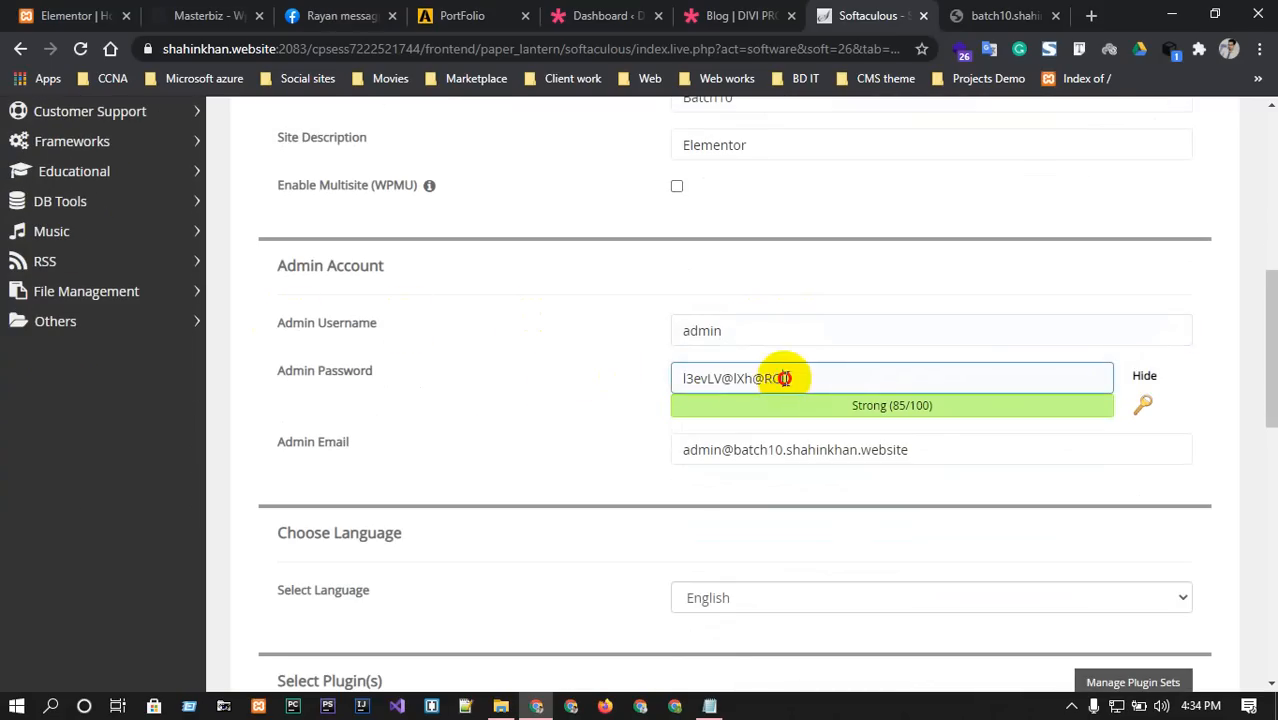
{"action": "left_click_drag", "start_coordinate": [782, 378], "coordinate": [500, 398]}
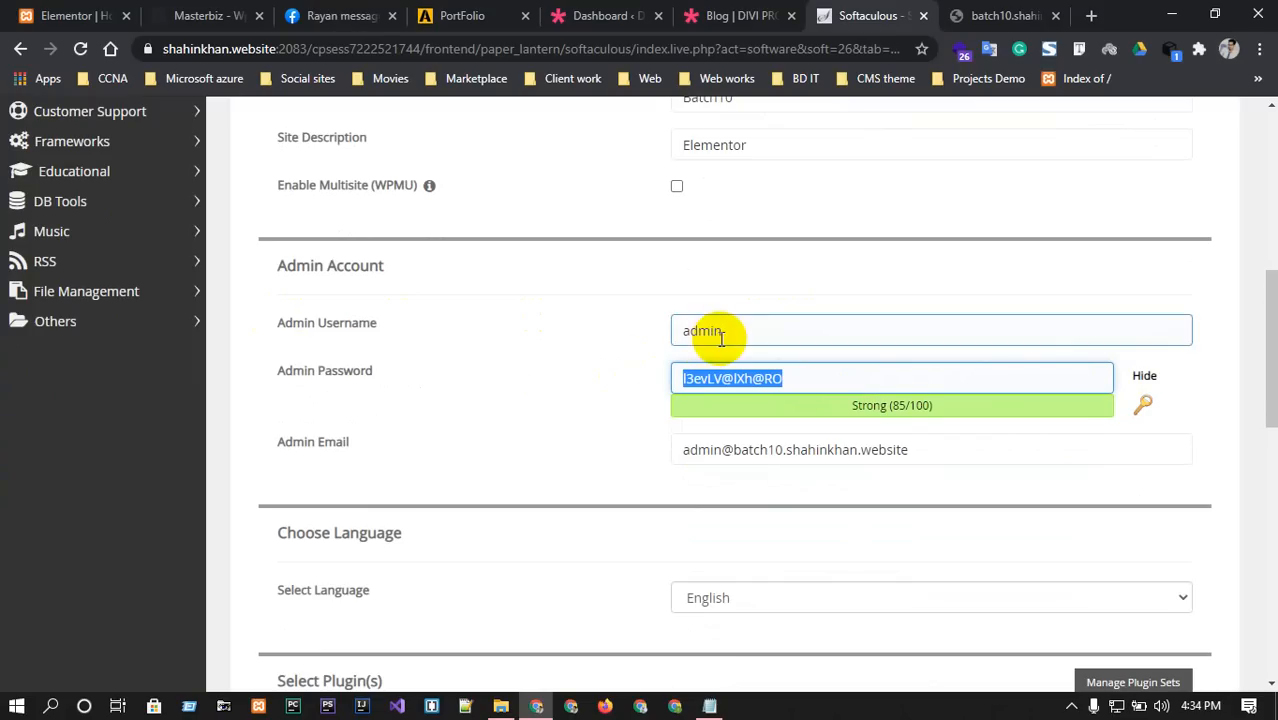
{"action": "scroll", "coordinate": [890, 445], "scroll_direction": "down", "scroll_amount": 1}
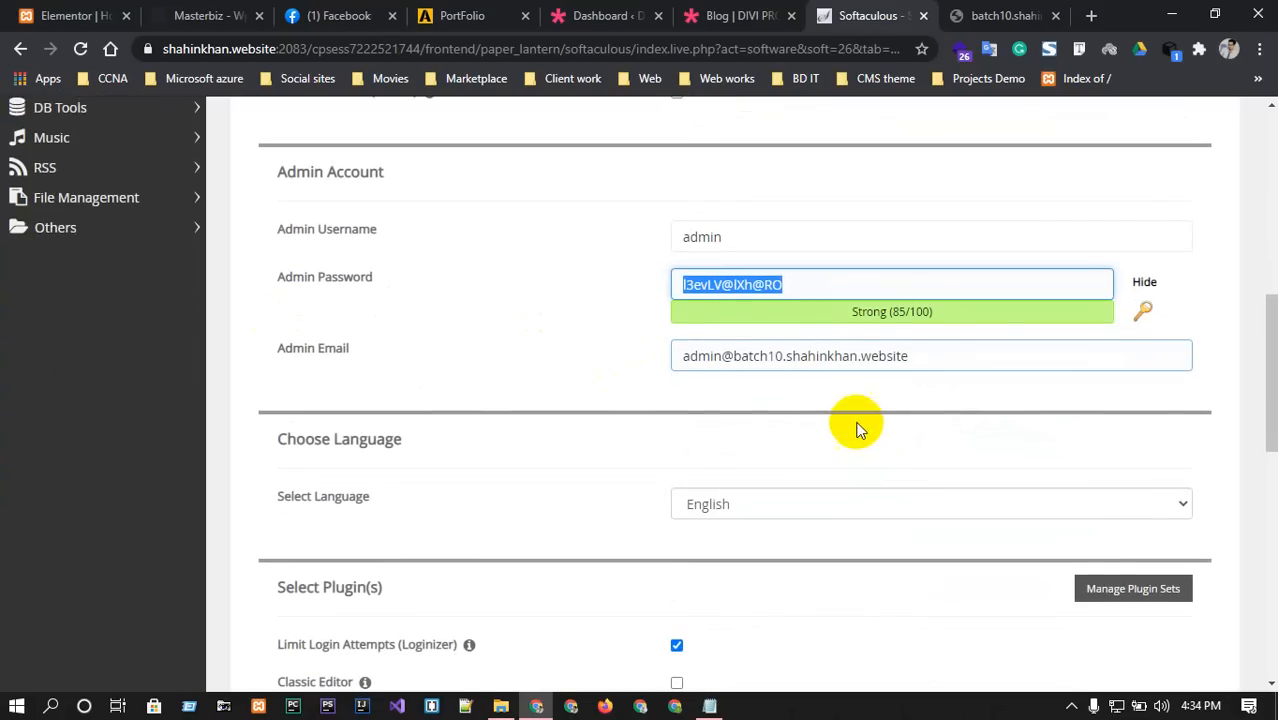
{"action": "triple_click", "coordinate": [910, 290]}
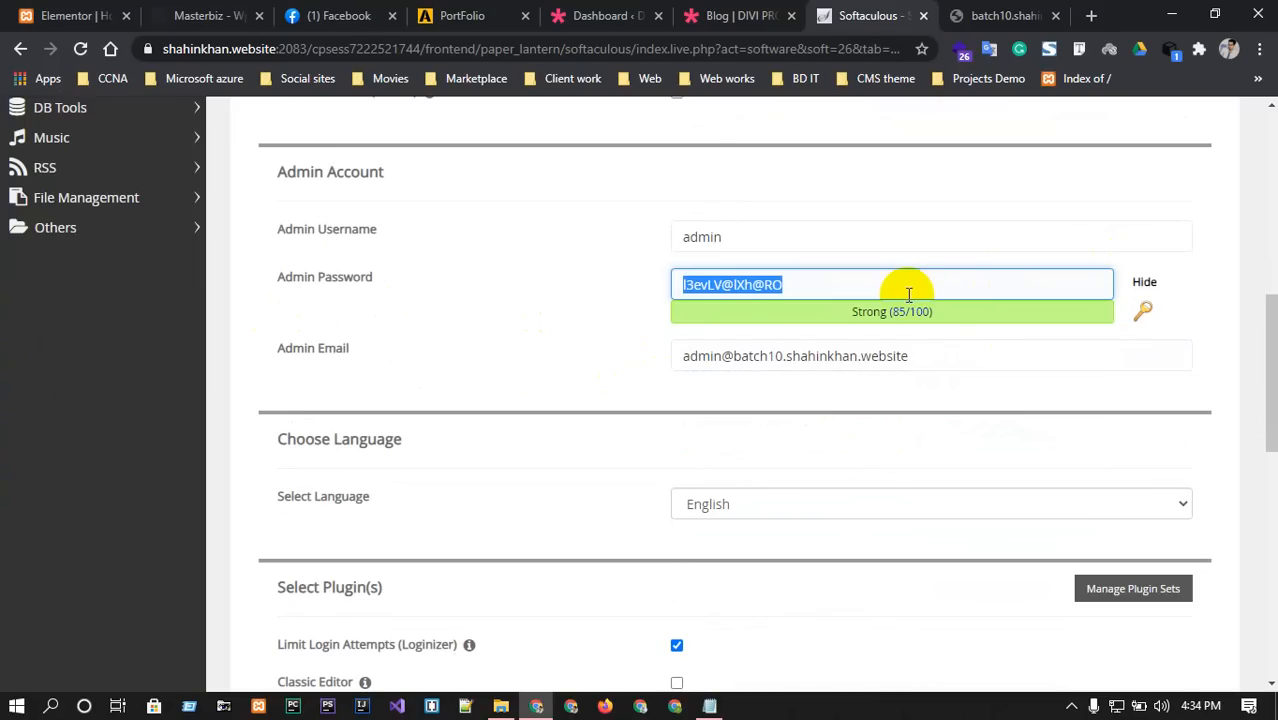
{"action": "key", "text": "BackSpace"}
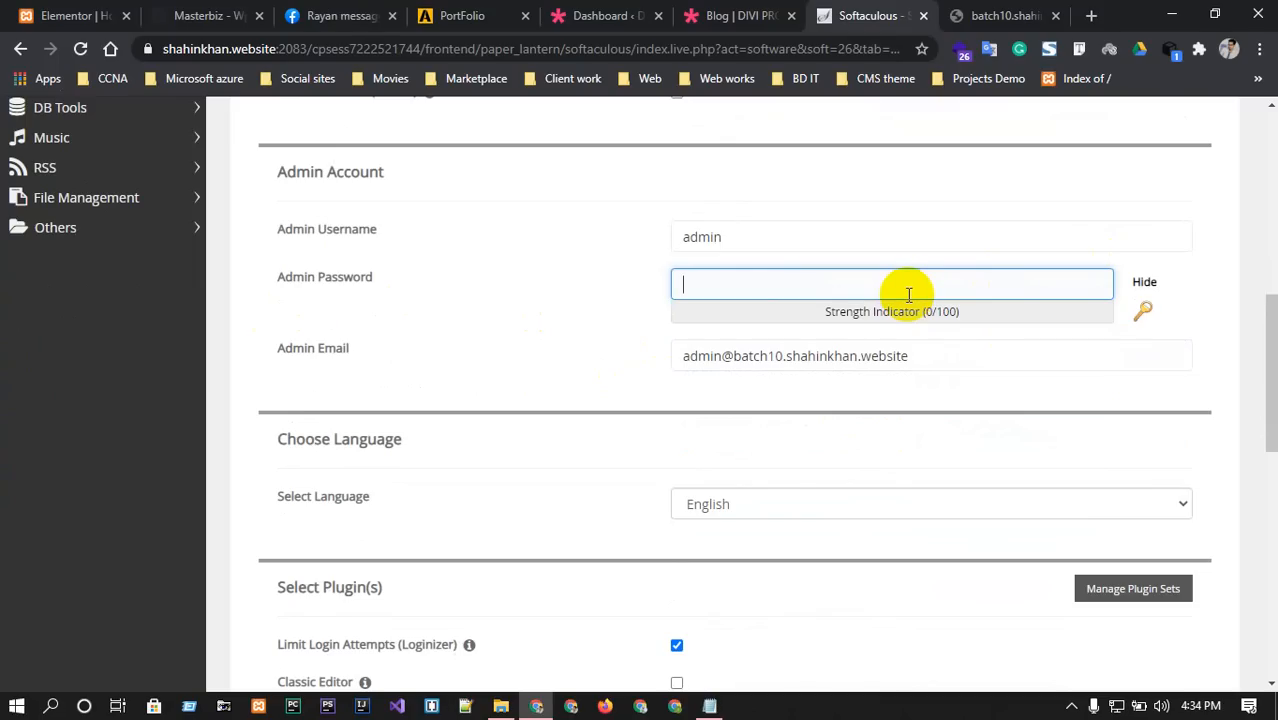
{"action": "left_click", "coordinate": [1151, 285]}
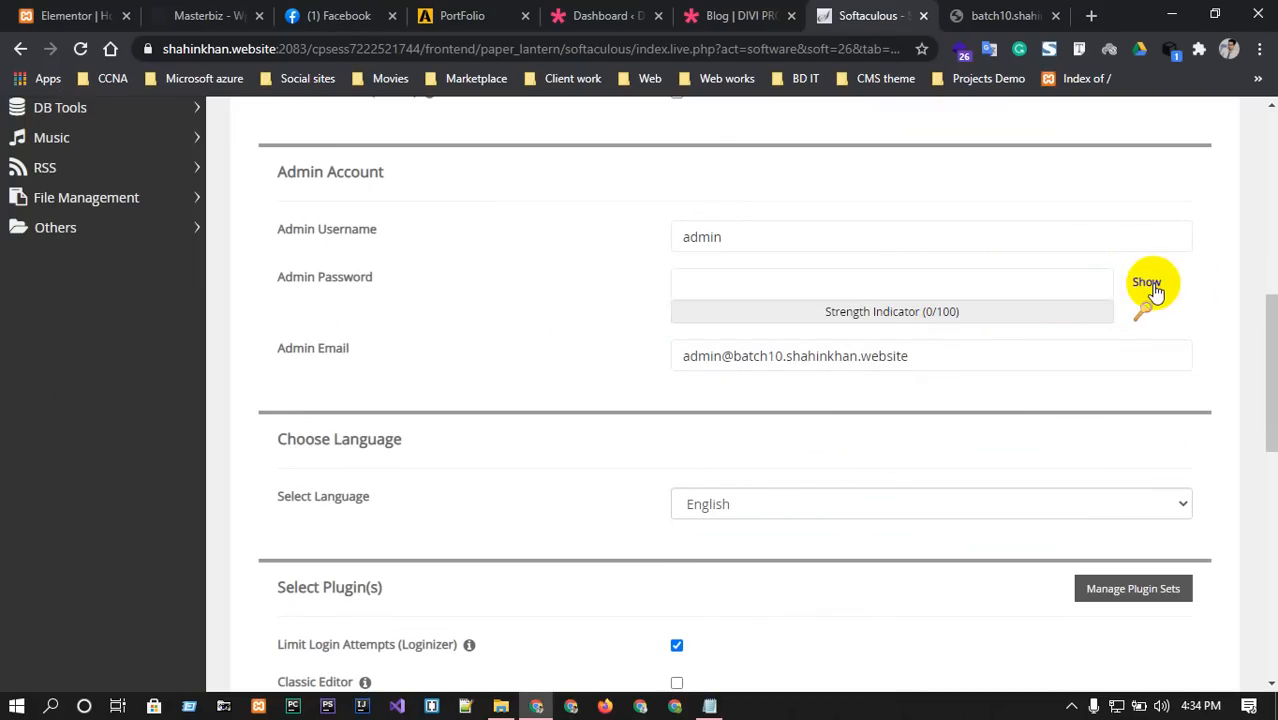
{"action": "left_click", "coordinate": [1151, 285]}
{"action": "left_click", "coordinate": [924, 290]}
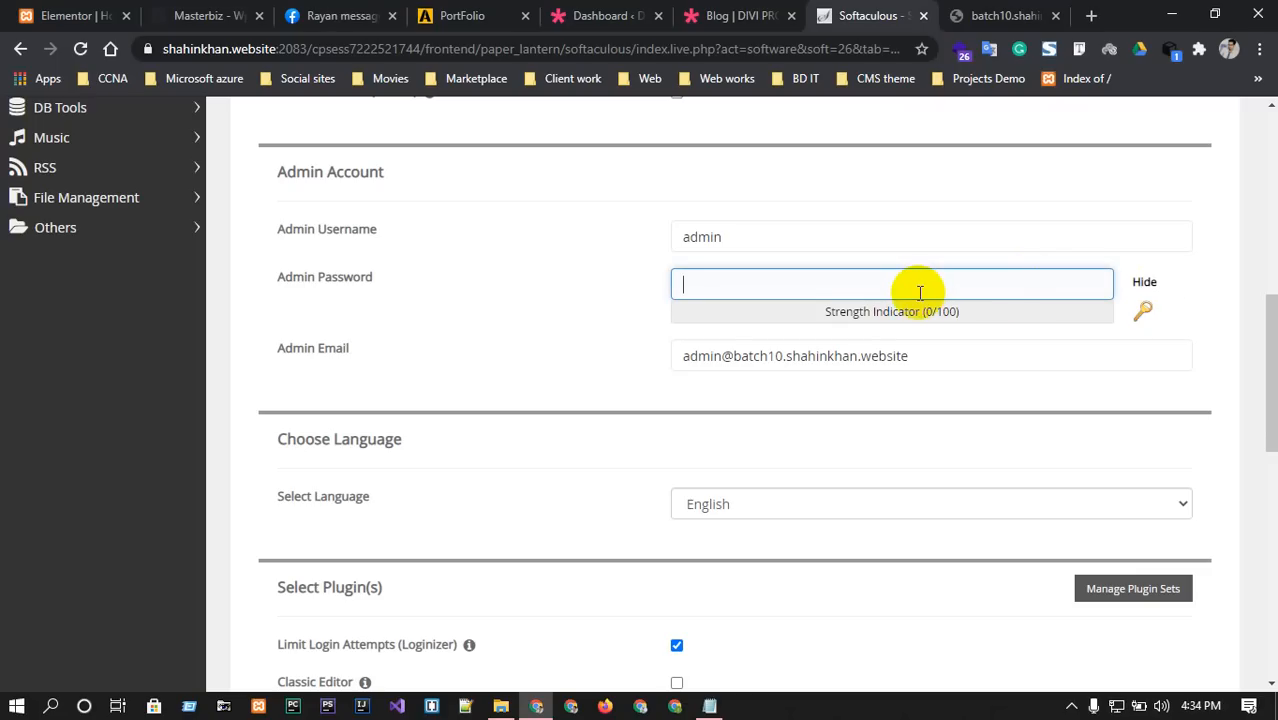
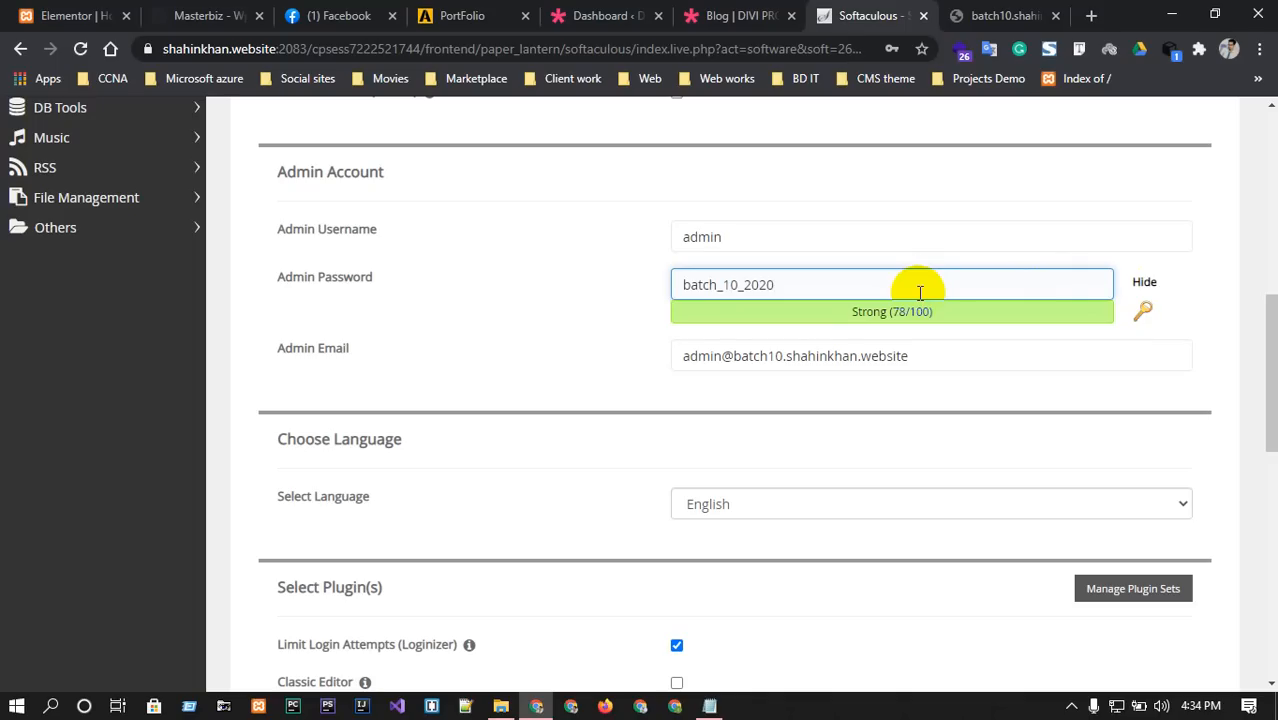
{"action": "left_click_drag", "start_coordinate": [920, 292], "coordinate": [659, 290]}
Open the Peach theme's preview in the Select Theme list.
{"action": "scroll", "coordinate": [642, 345], "scroll_direction": "down", "scroll_amount": 1}
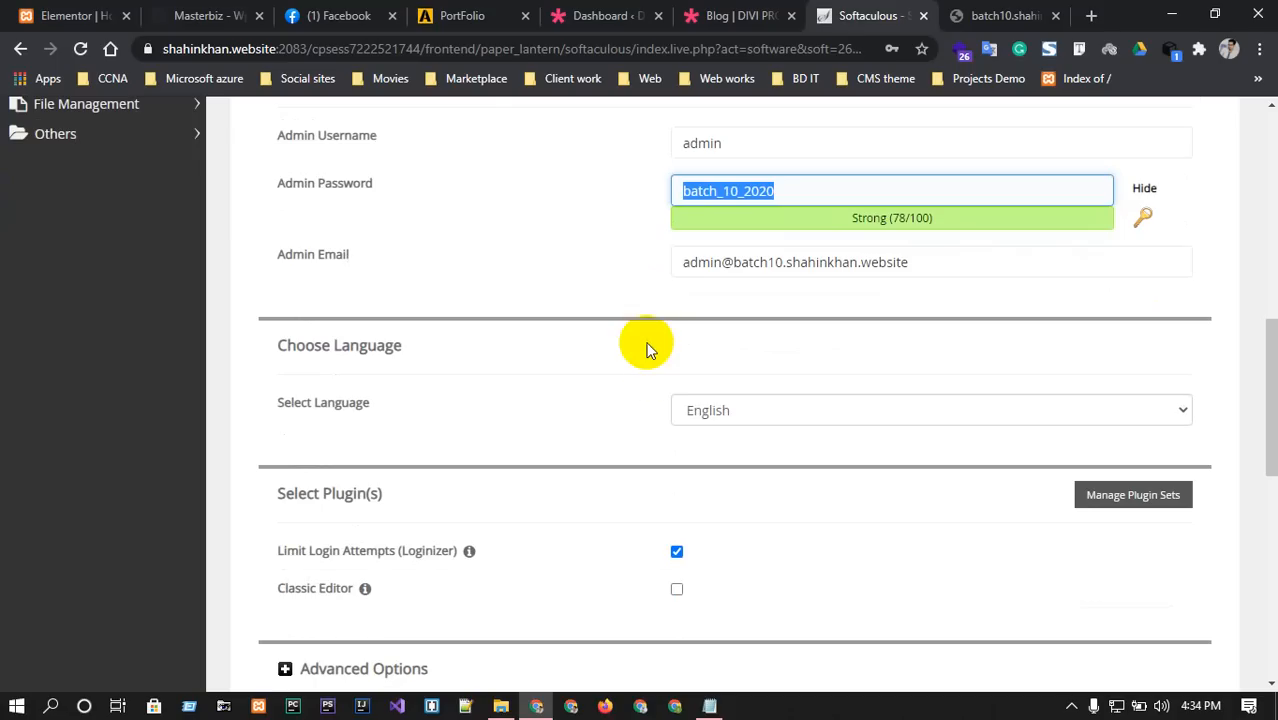
{"action": "scroll", "coordinate": [724, 459], "scroll_direction": "down", "scroll_amount": 1}
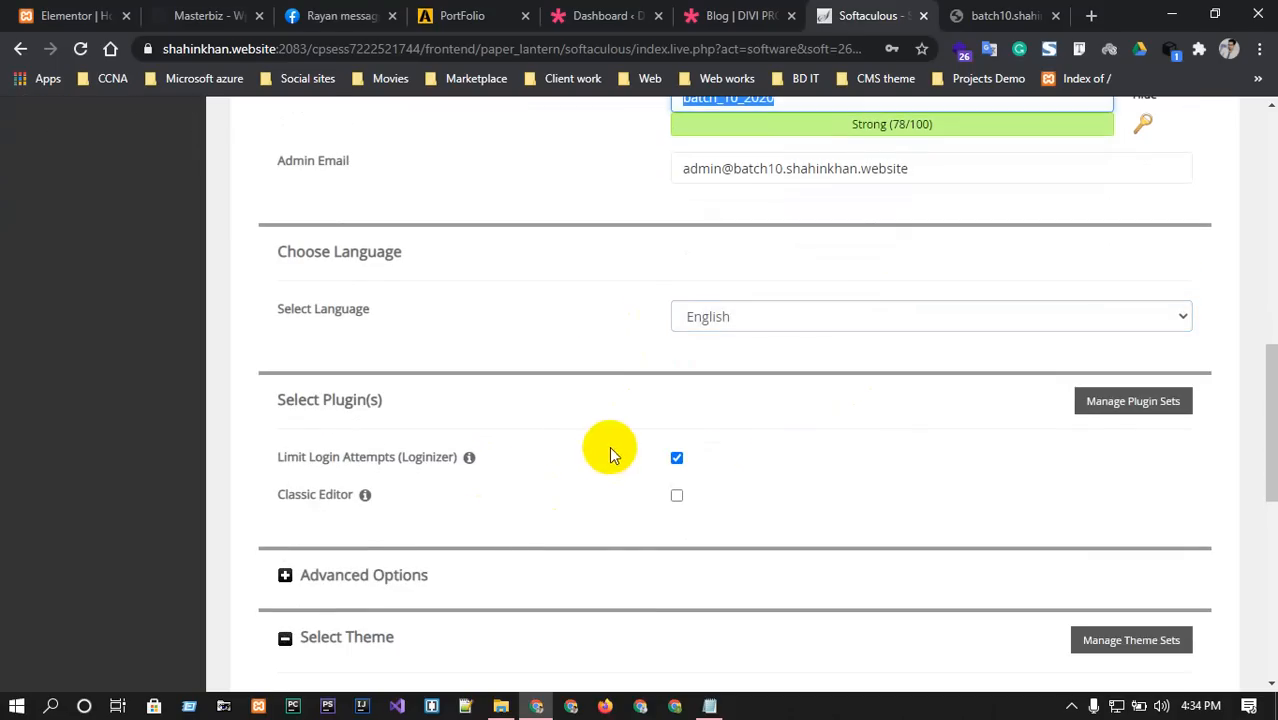
{"action": "scroll", "coordinate": [609, 446], "scroll_direction": "down", "scroll_amount": 2}
{"action": "scroll", "coordinate": [603, 457], "scroll_direction": "down", "scroll_amount": 2}
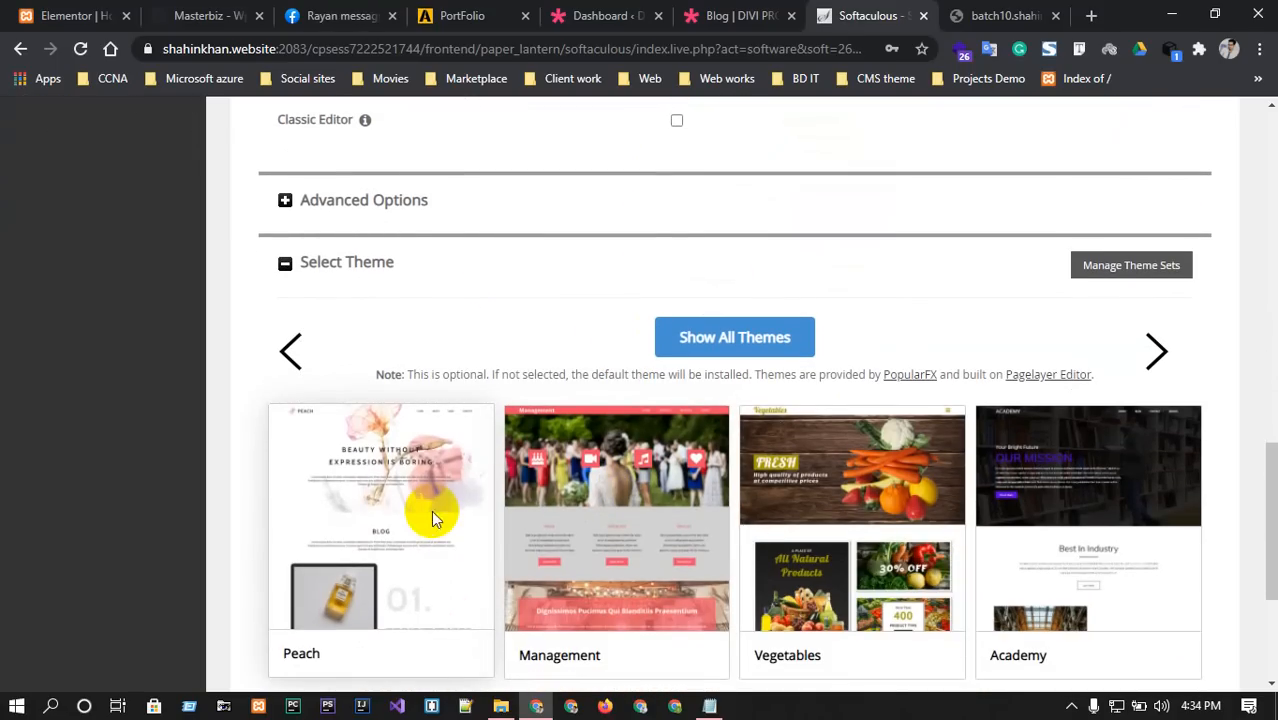
{"action": "left_click", "coordinate": [431, 517]}
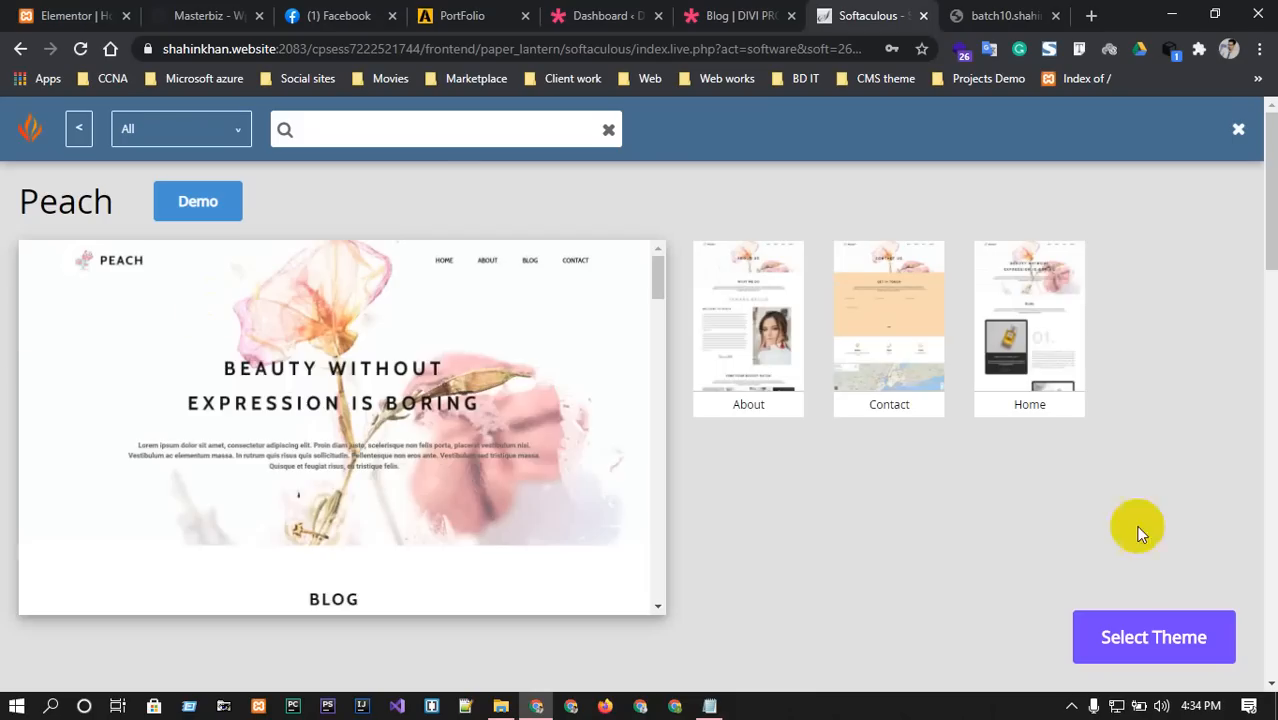
Select the Peach theme and autofill the e-mail for installation details.
{"action": "left_click", "coordinate": [1192, 648]}
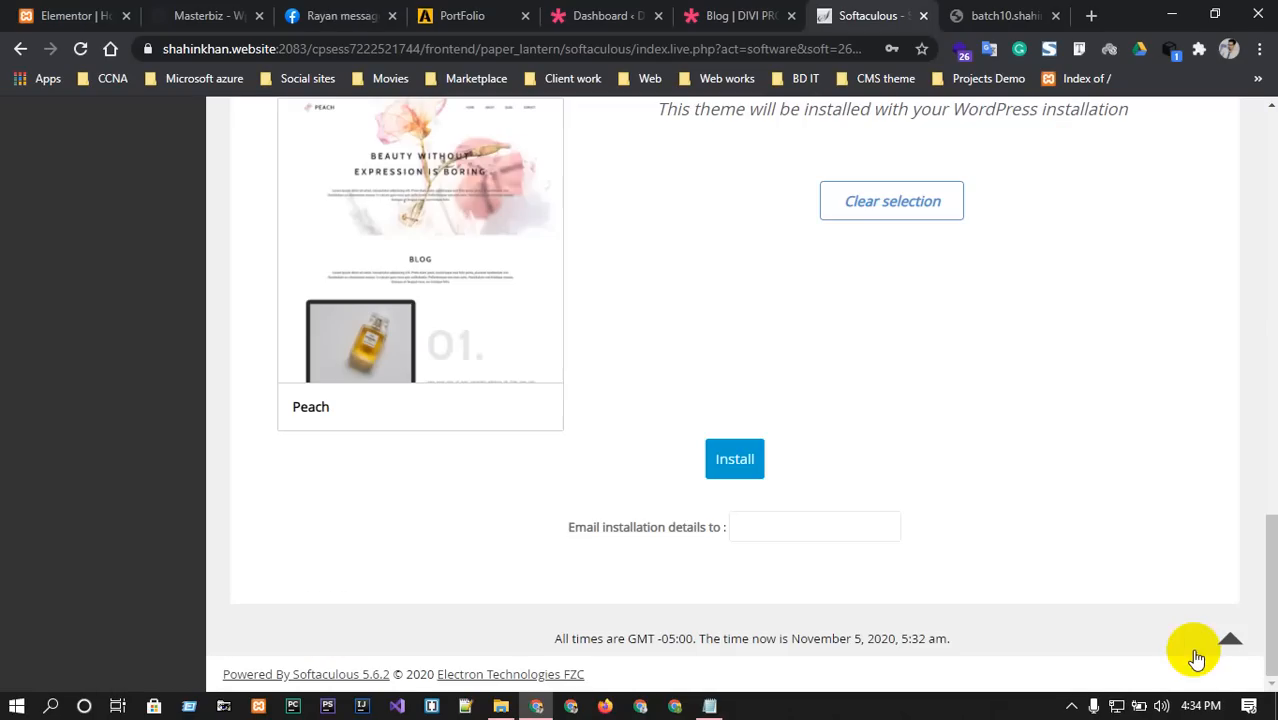
{"action": "left_click", "coordinate": [788, 520]}
{"action": "left_click", "coordinate": [783, 564]}
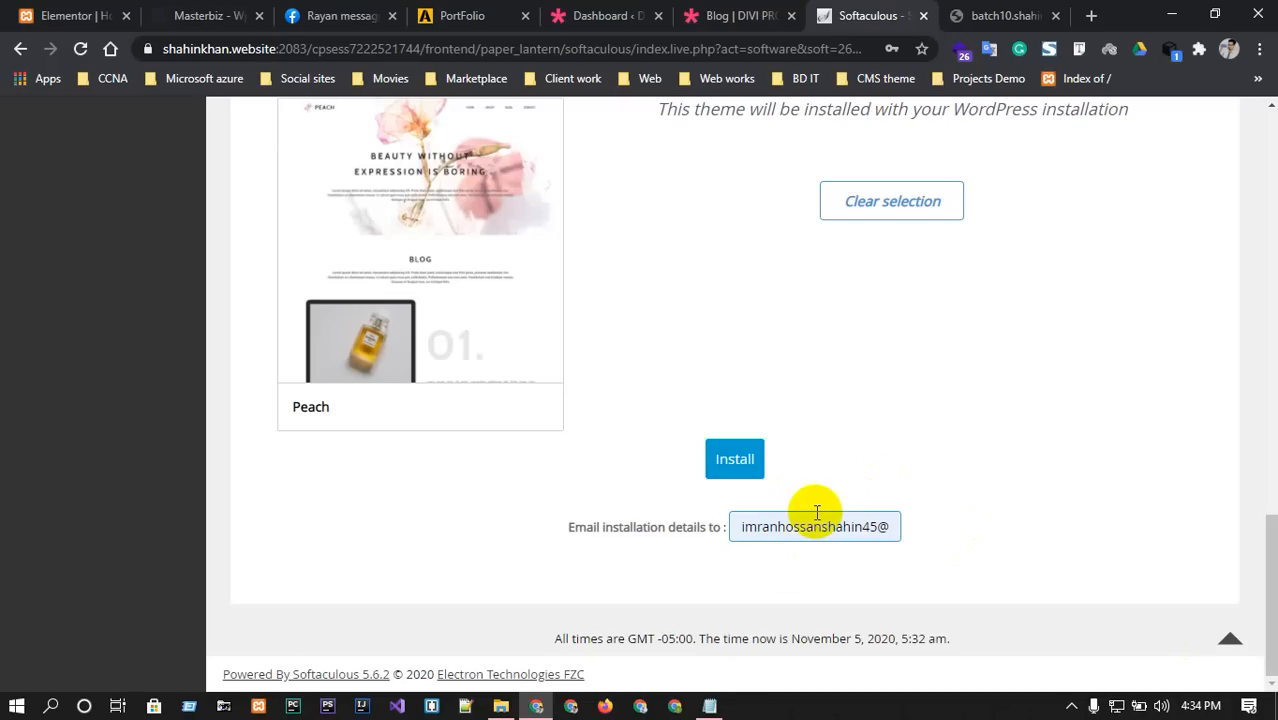
Start the installation, switching to a generated strong admin password after the weakness warning.
{"action": "left_click", "coordinate": [738, 462]}
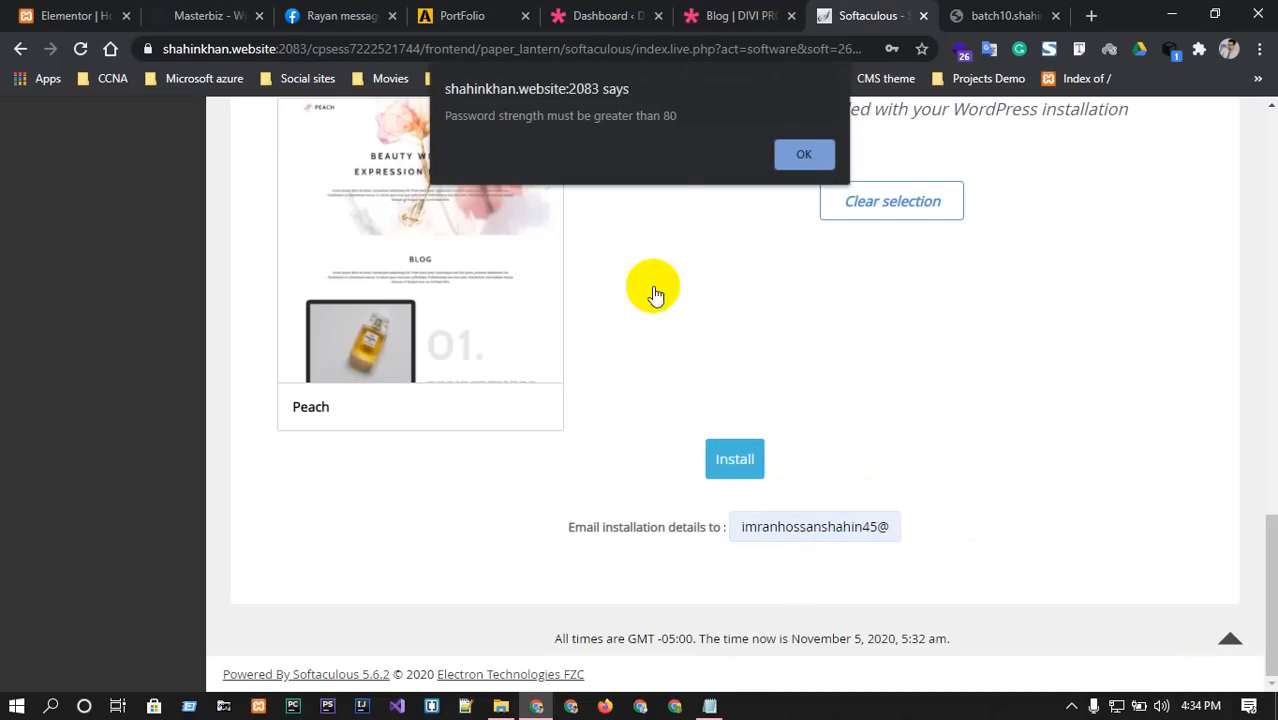
{"action": "left_click", "coordinate": [802, 155]}
{"action": "scroll", "coordinate": [779, 365], "scroll_direction": "up", "scroll_amount": 8}
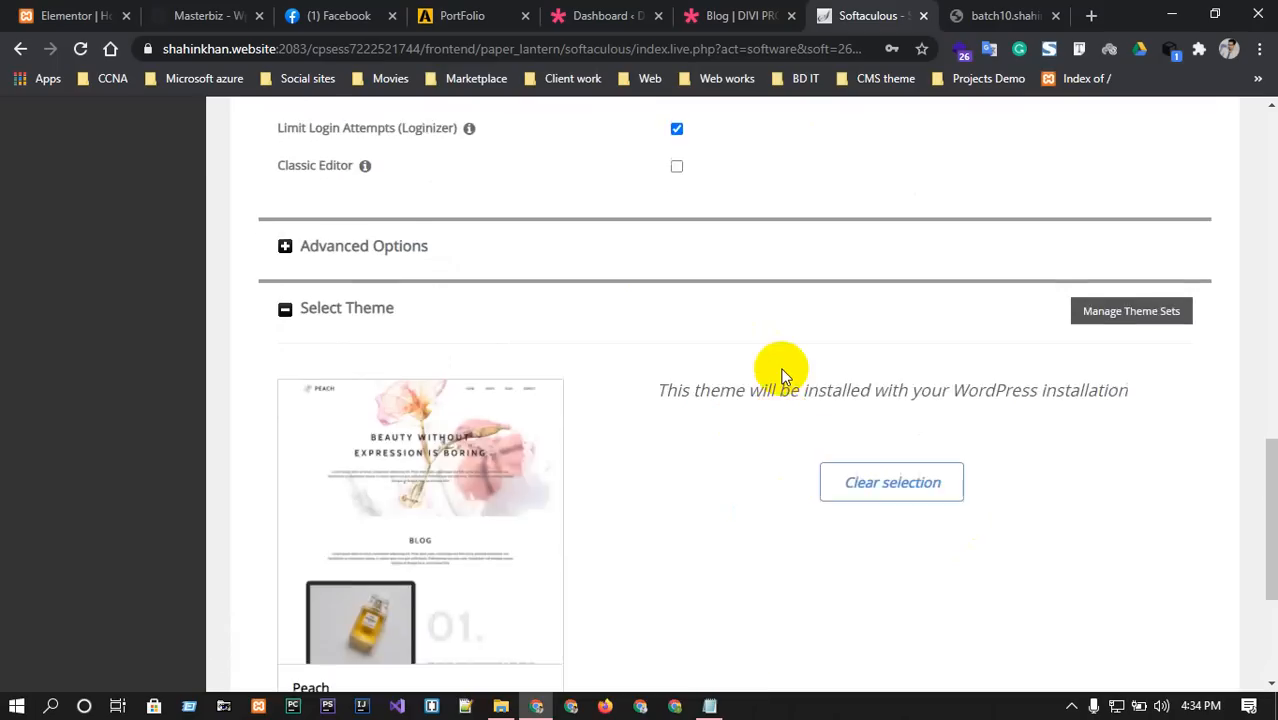
{"action": "left_click", "coordinate": [1145, 355]}
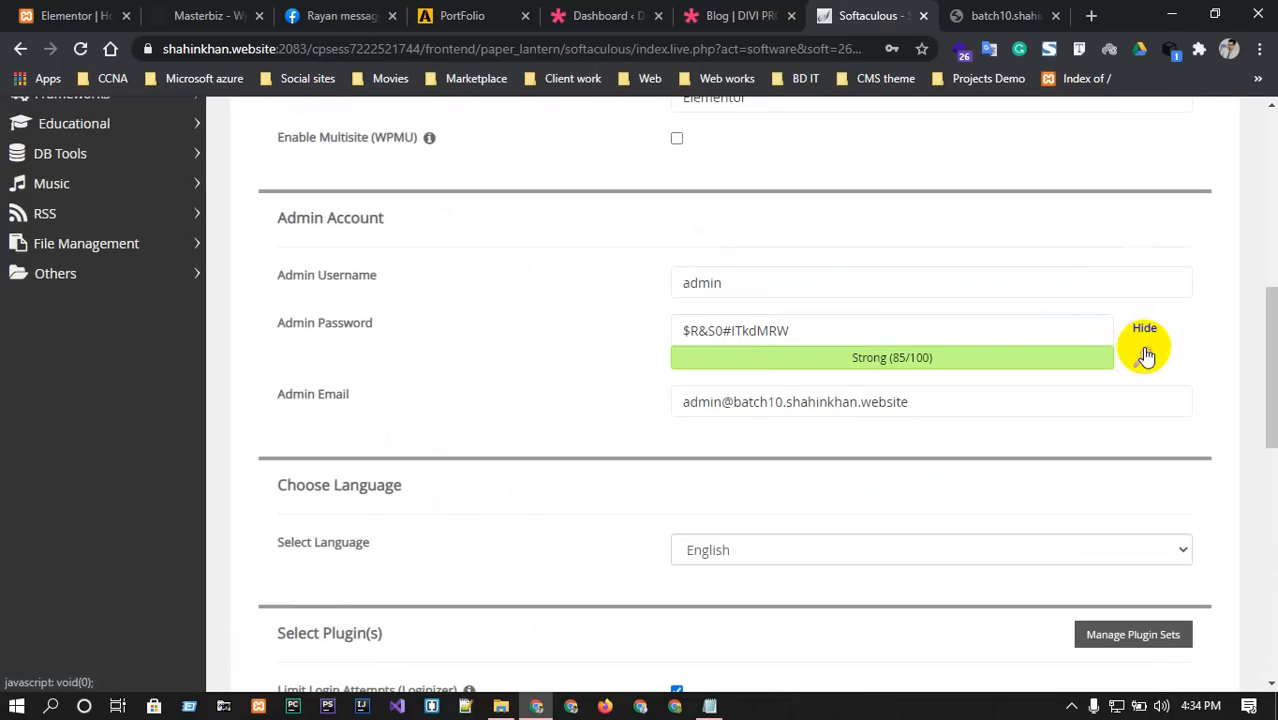
{"action": "left_click_drag", "start_coordinate": [960, 340], "coordinate": [553, 335]}
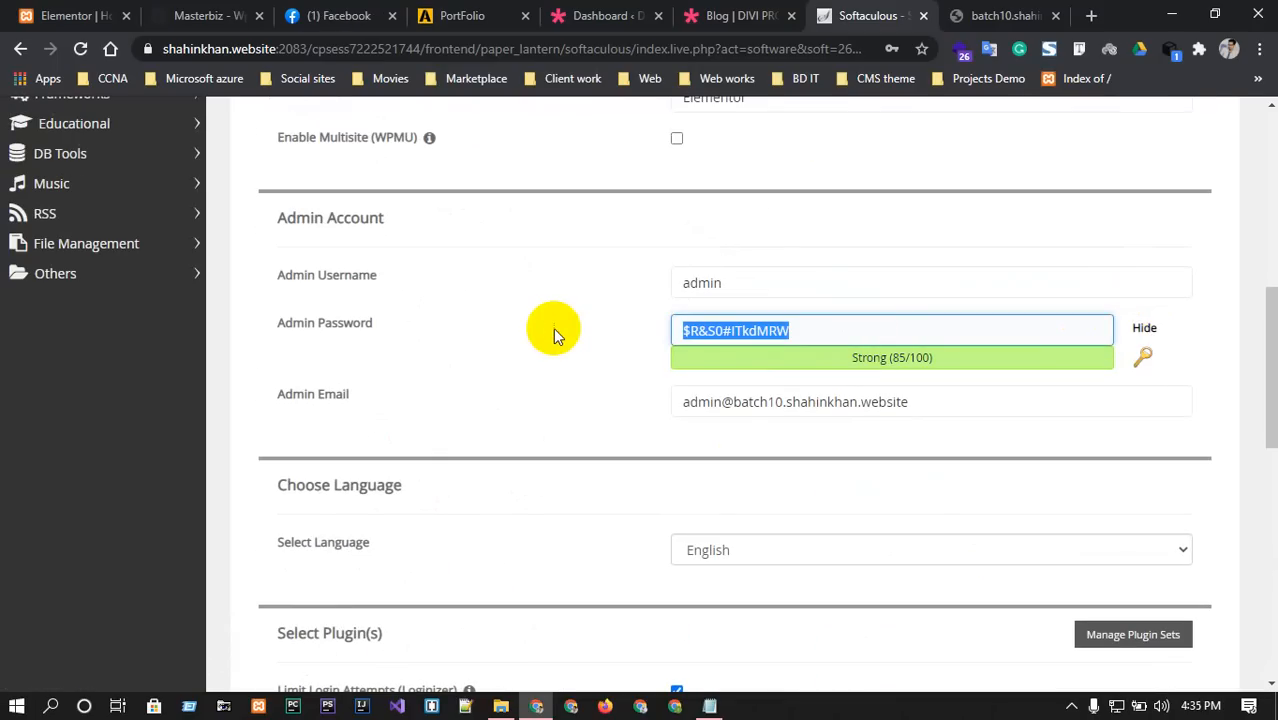
{"action": "scroll", "coordinate": [799, 432], "scroll_direction": "down", "scroll_amount": 5}
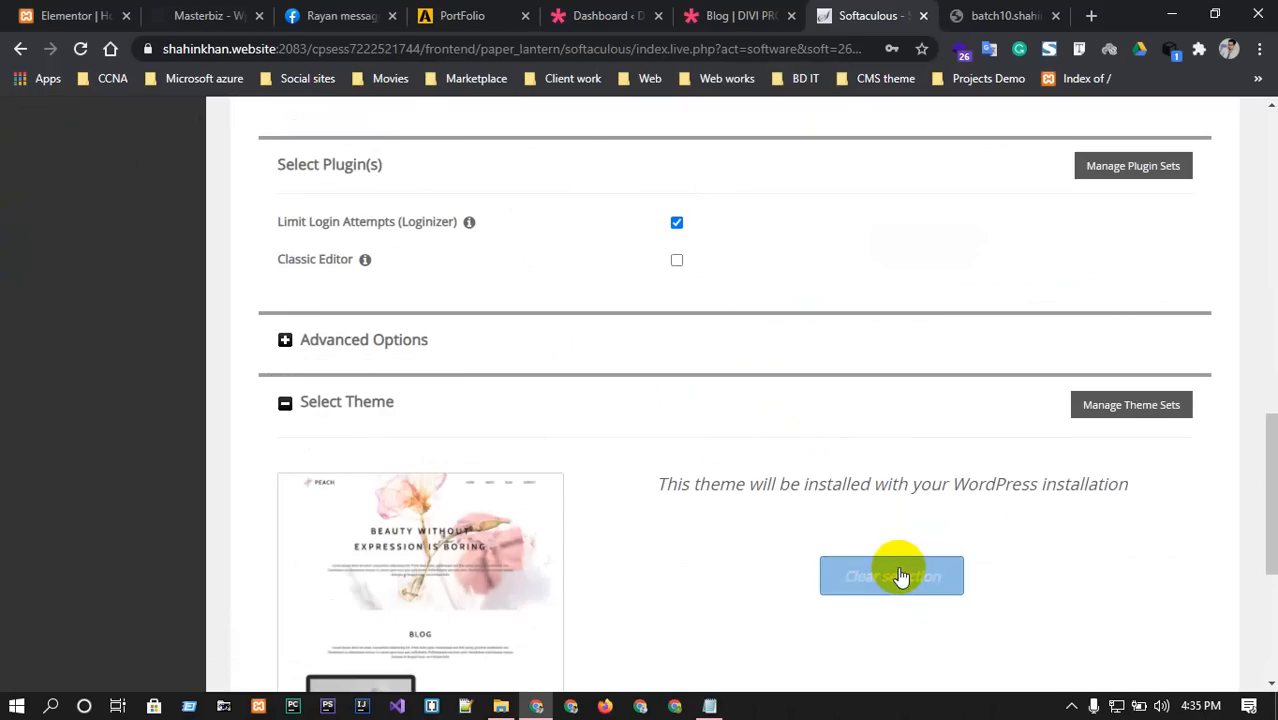
{"action": "scroll", "coordinate": [827, 506], "scroll_direction": "down", "scroll_amount": 4}
{"action": "scroll", "coordinate": [762, 494], "scroll_direction": "up", "scroll_amount": 8}
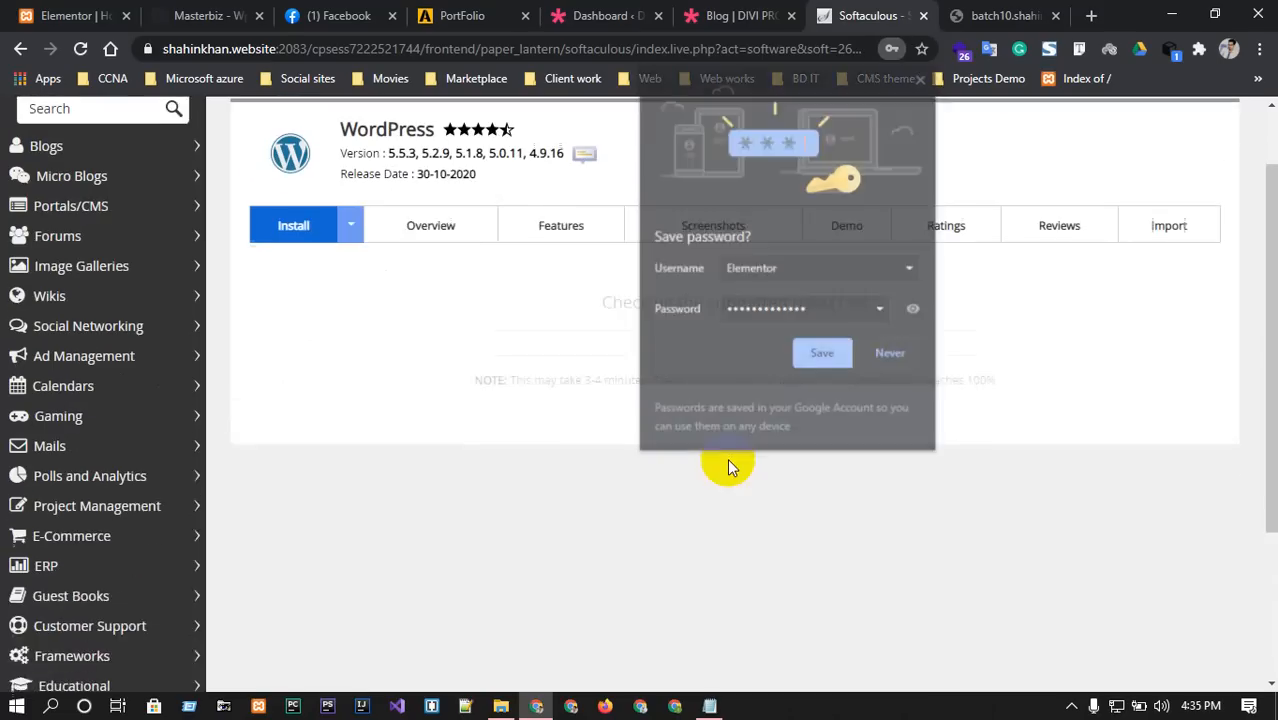
{"action": "left_click", "coordinate": [893, 354]}
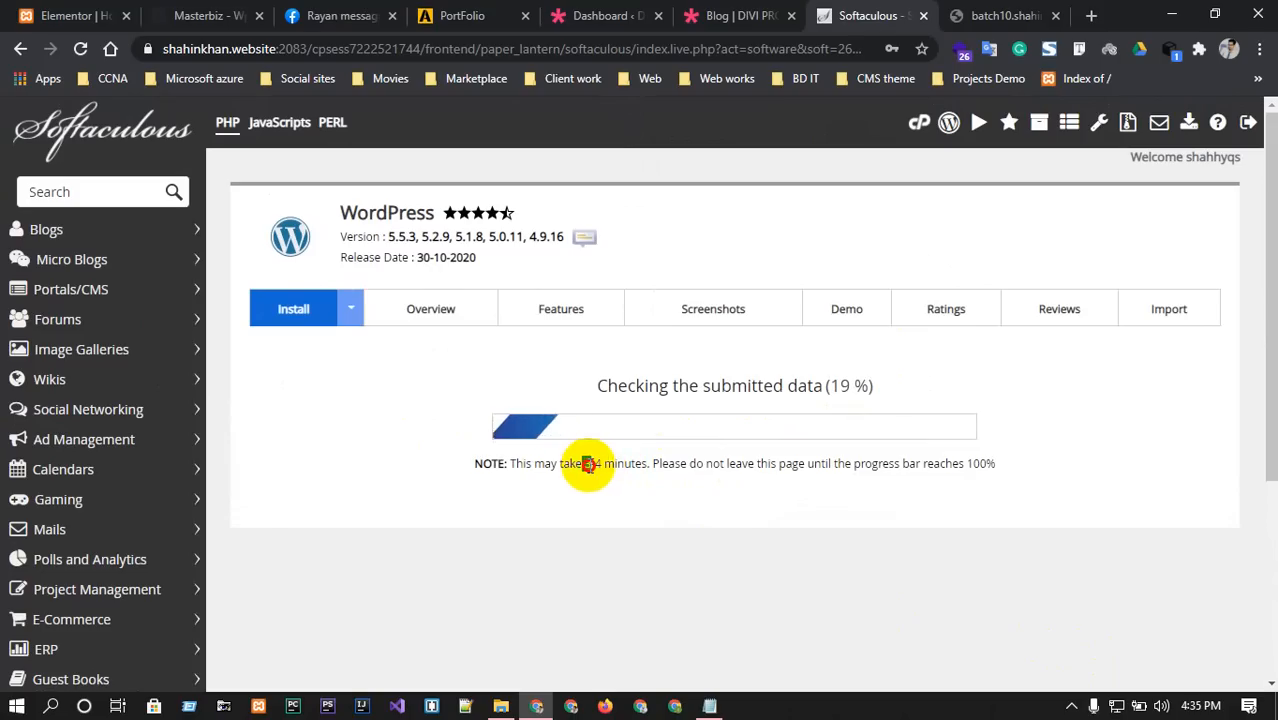
Wait for the install to reach 100% and open the Administrative URL in a background tab.
{"action": "left_click_drag", "start_coordinate": [583, 465], "coordinate": [601, 464]}
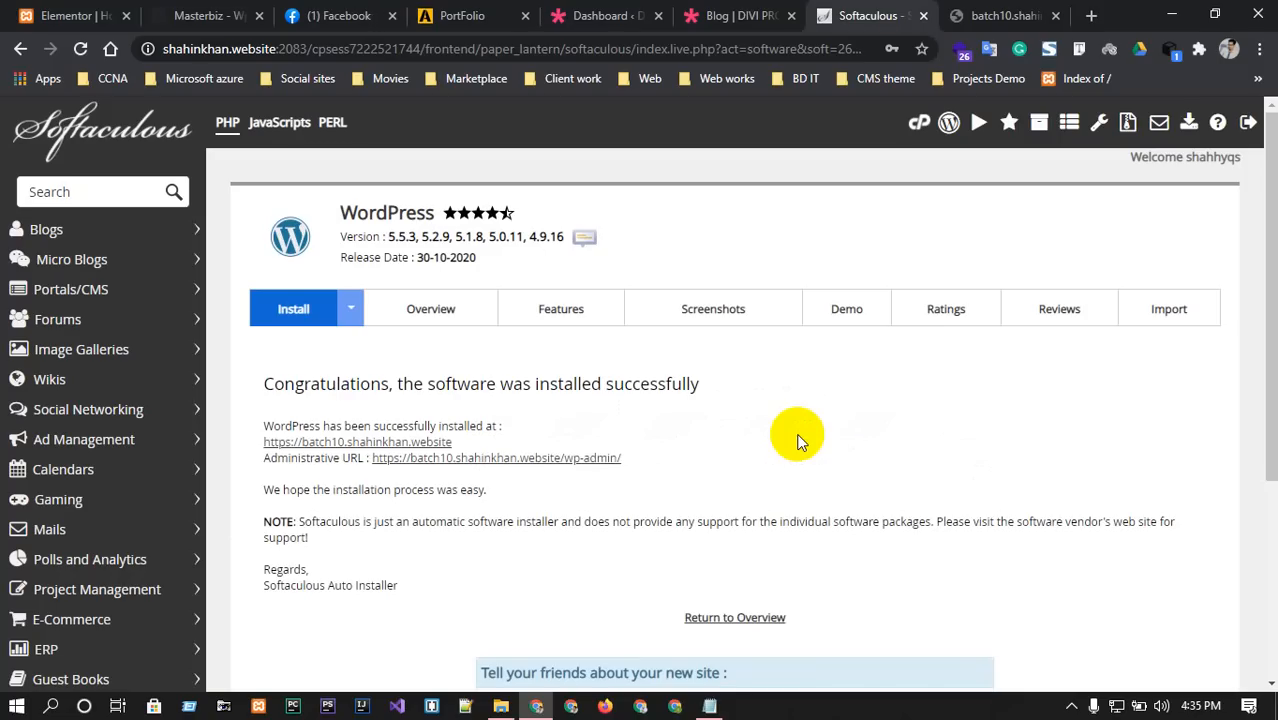
{"action": "middle_click", "coordinate": [435, 460]}
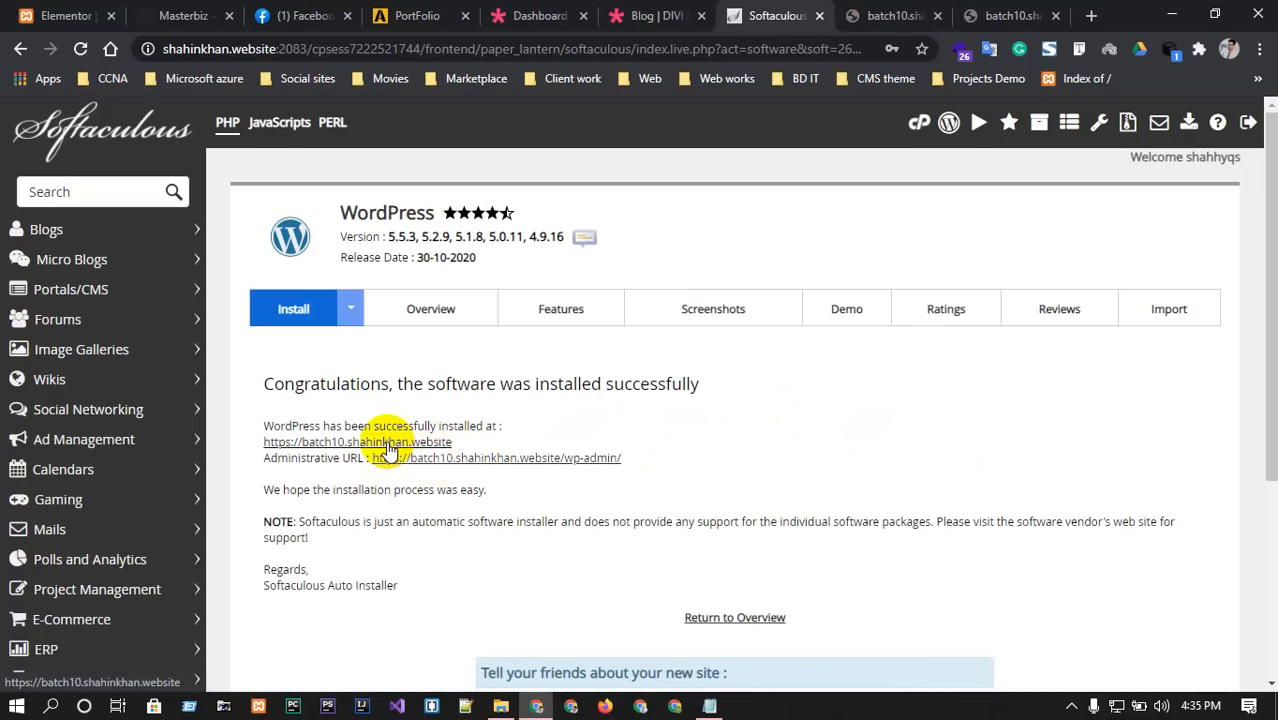
{"action": "left_click", "coordinate": [996, 12]}
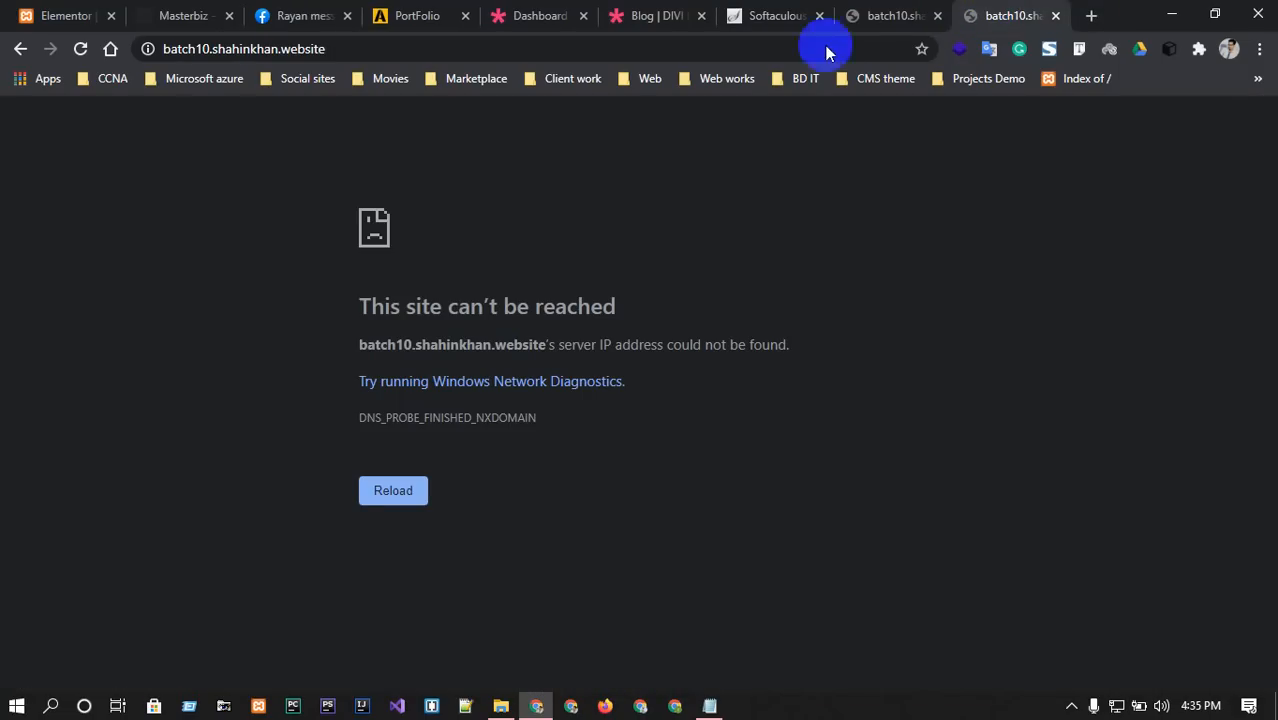
{"action": "left_click", "coordinate": [83, 48]}
{"action": "left_click", "coordinate": [84, 48]}
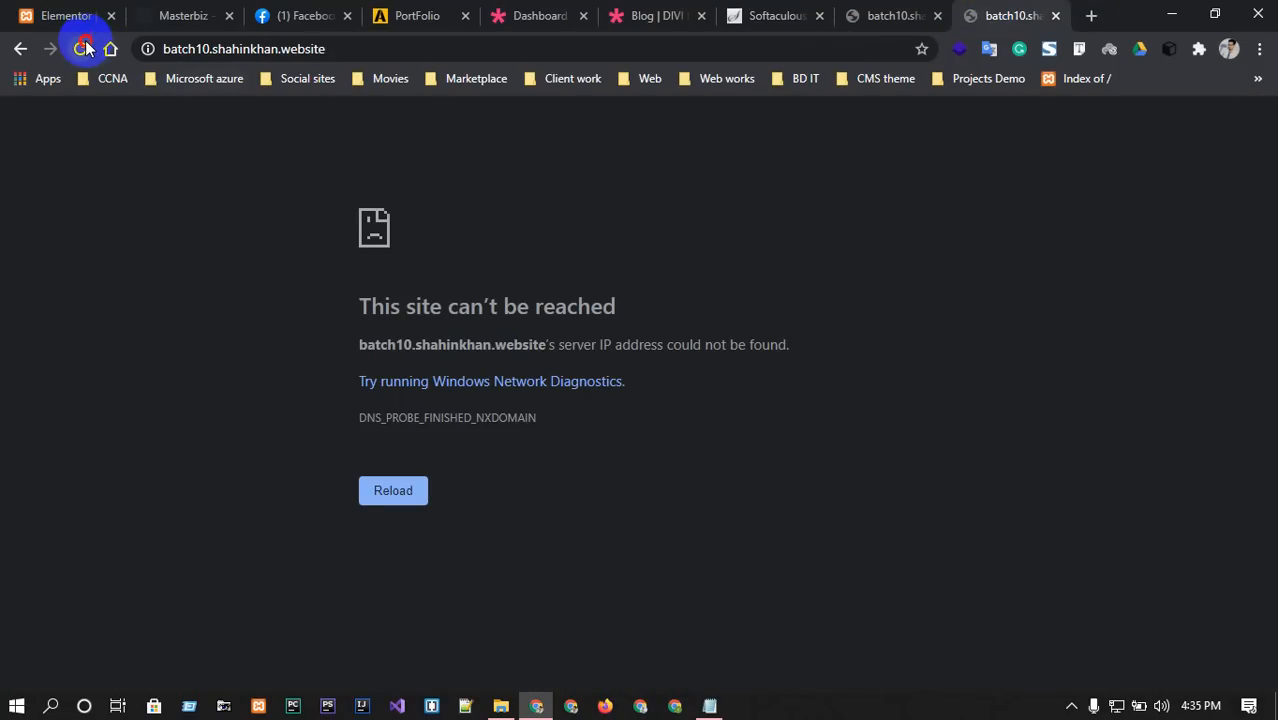
{"action": "left_click", "coordinate": [866, 10]}
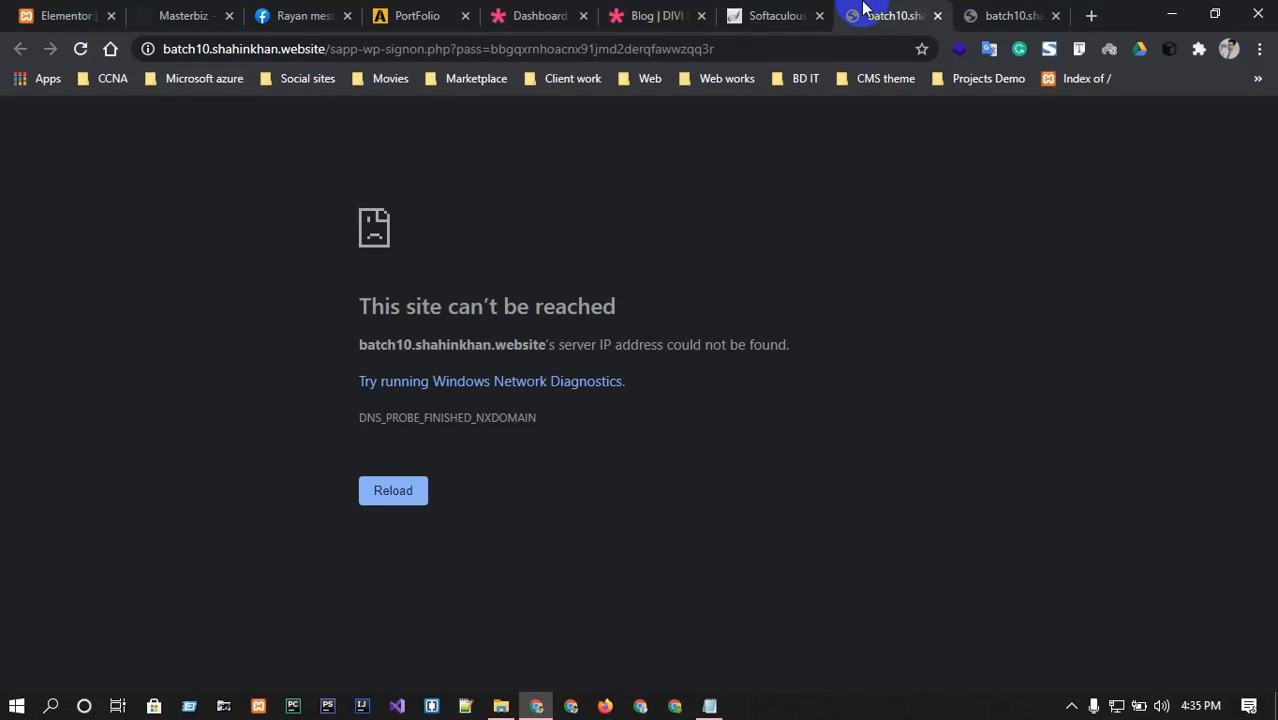
{"action": "left_click", "coordinate": [990, 8]}
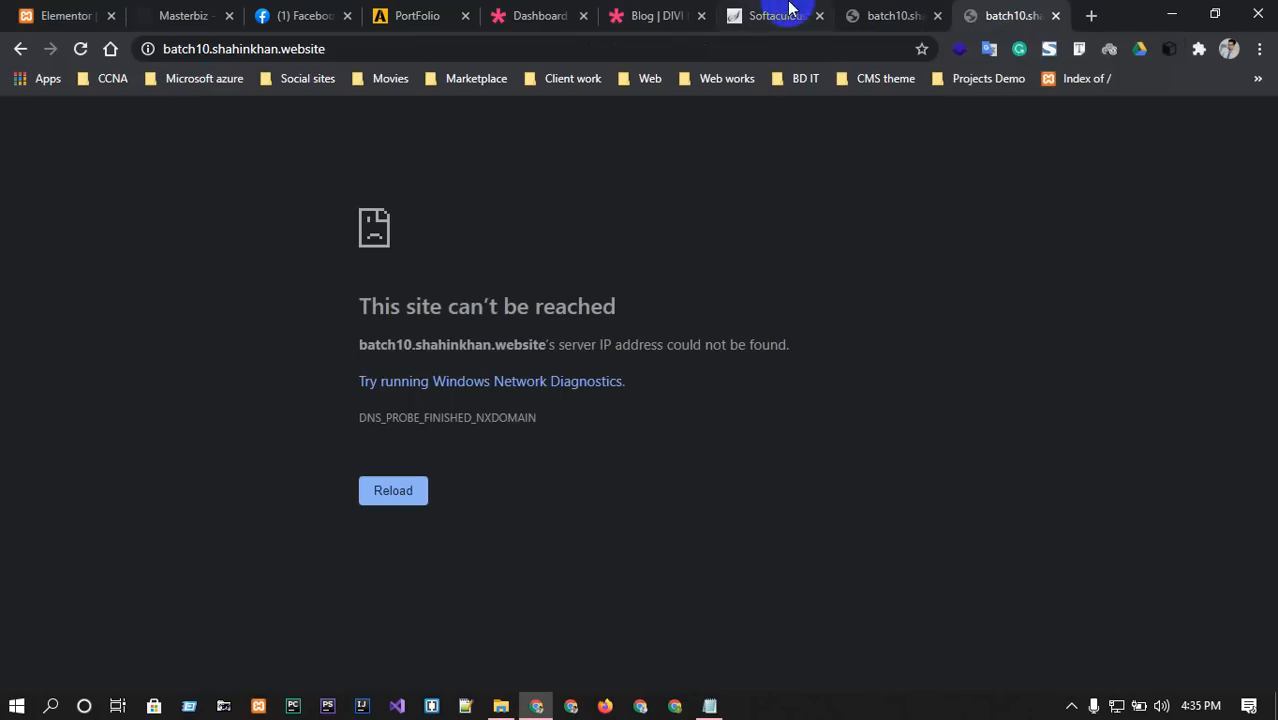
{"action": "left_click", "coordinate": [908, 13]}
{"action": "left_click", "coordinate": [395, 490]}
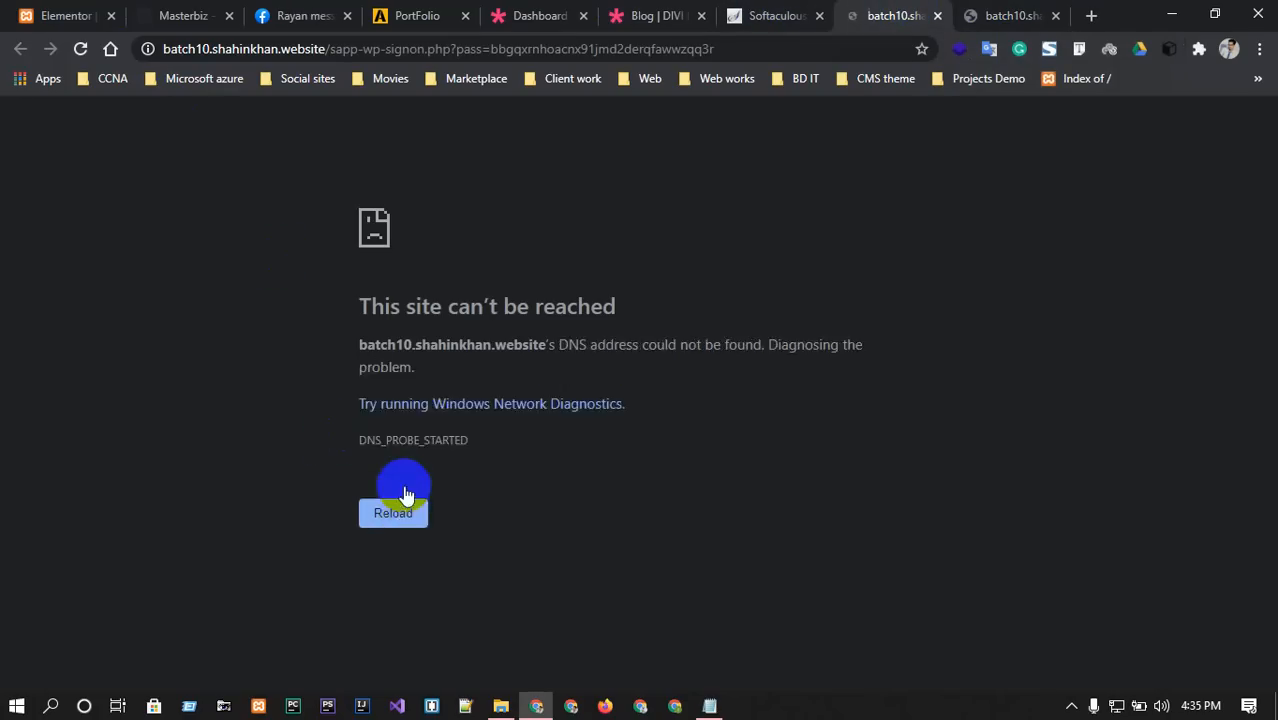
Reopen the site and admin links from the success page, dismissing the network troubleshooter.
{"action": "left_click", "coordinate": [805, 15]}
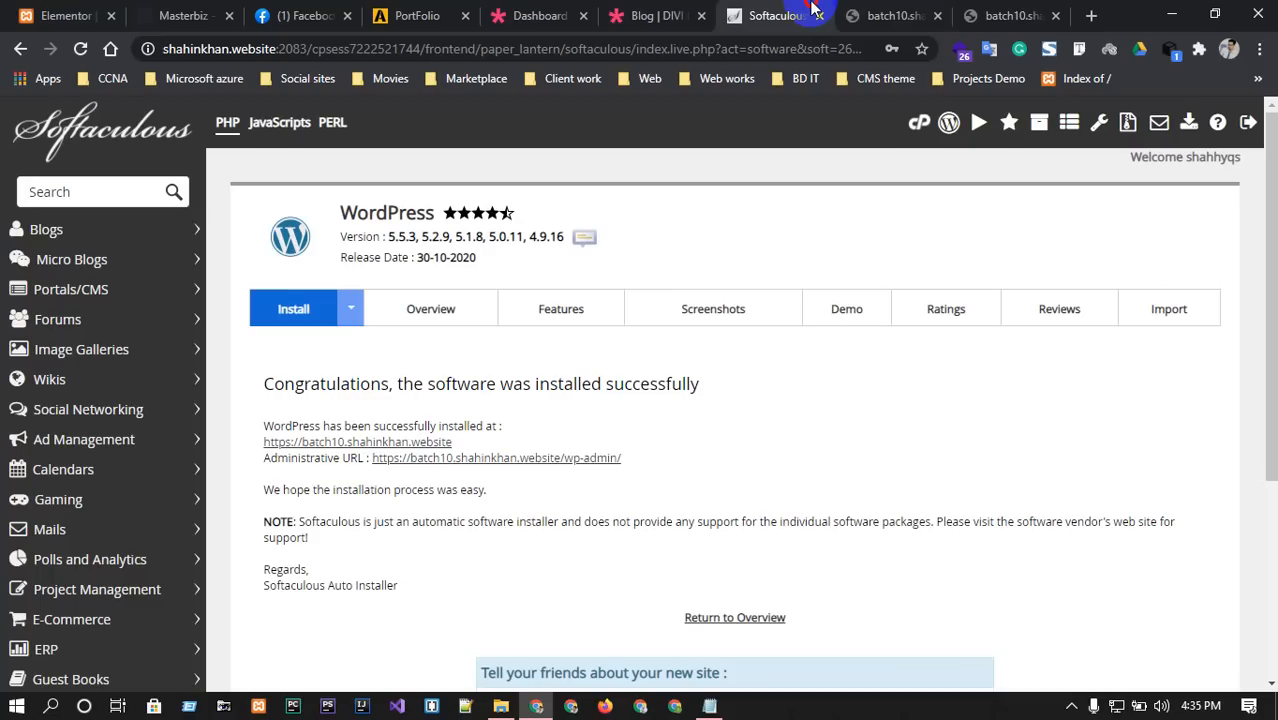
{"action": "scroll", "coordinate": [771, 562], "scroll_direction": "down", "scroll_amount": 3}
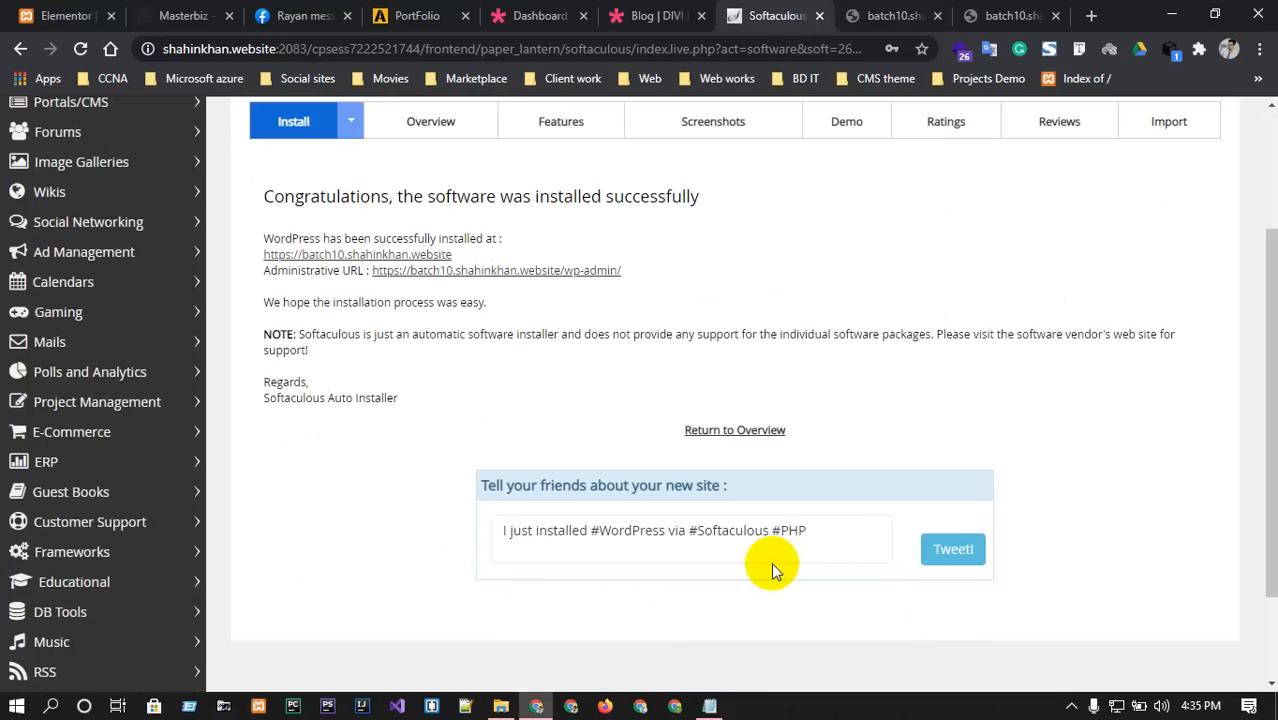
{"action": "scroll", "coordinate": [771, 562], "scroll_direction": "down", "scroll_amount": 2}
{"action": "scroll", "coordinate": [771, 562], "scroll_direction": "up", "scroll_amount": 3}
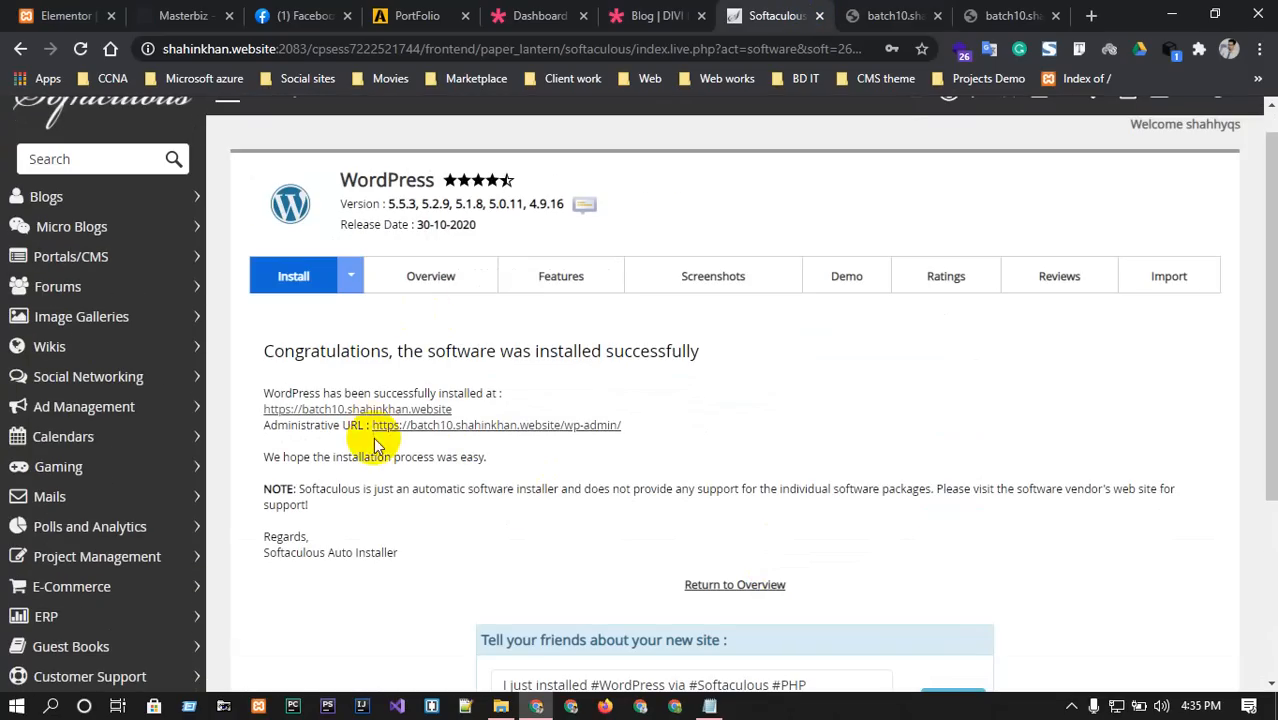
{"action": "left_click", "coordinate": [333, 410]}
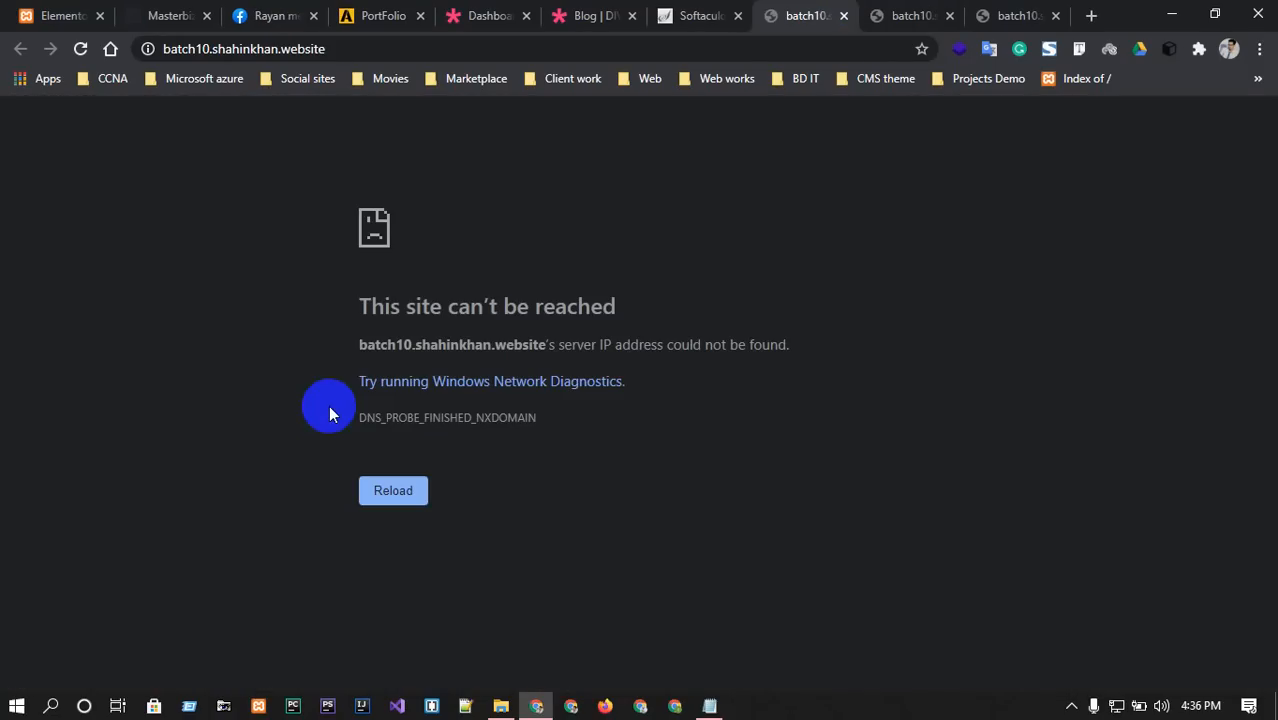
{"action": "left_click", "coordinate": [698, 15]}
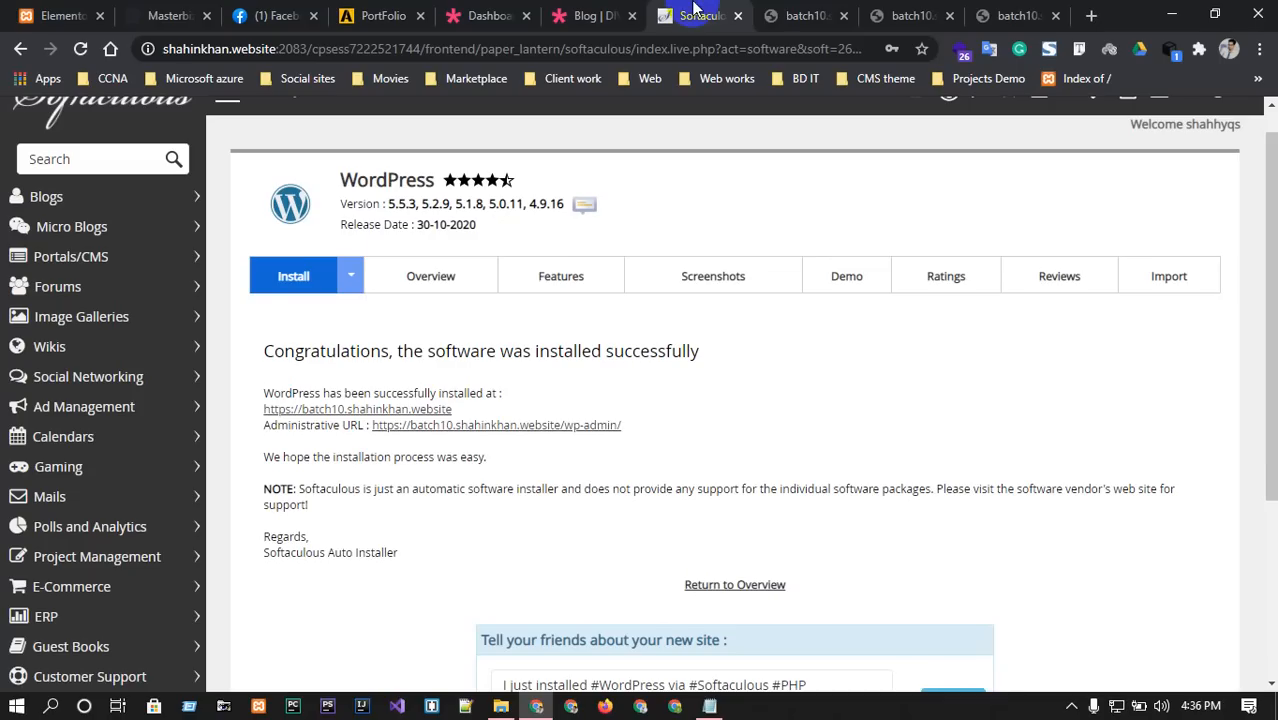
{"action": "left_click", "coordinate": [457, 426]}
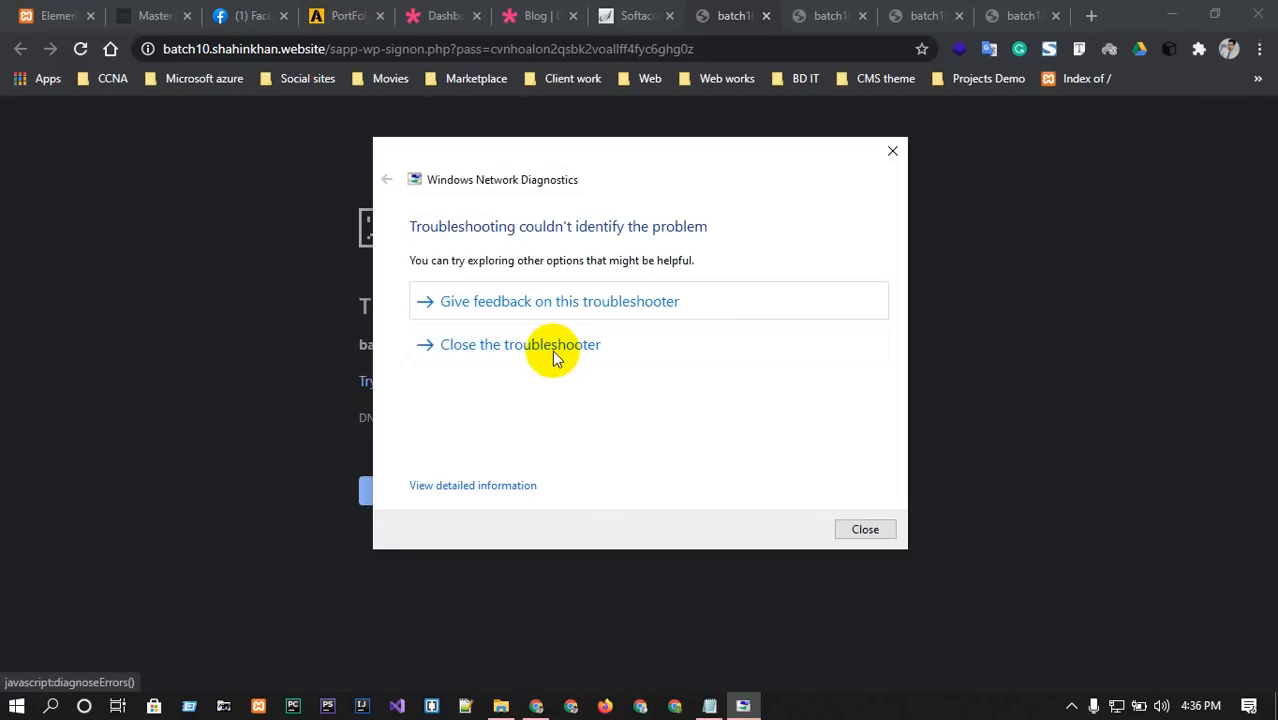
{"action": "left_click", "coordinate": [560, 344]}
{"action": "left_click", "coordinate": [395, 495]}
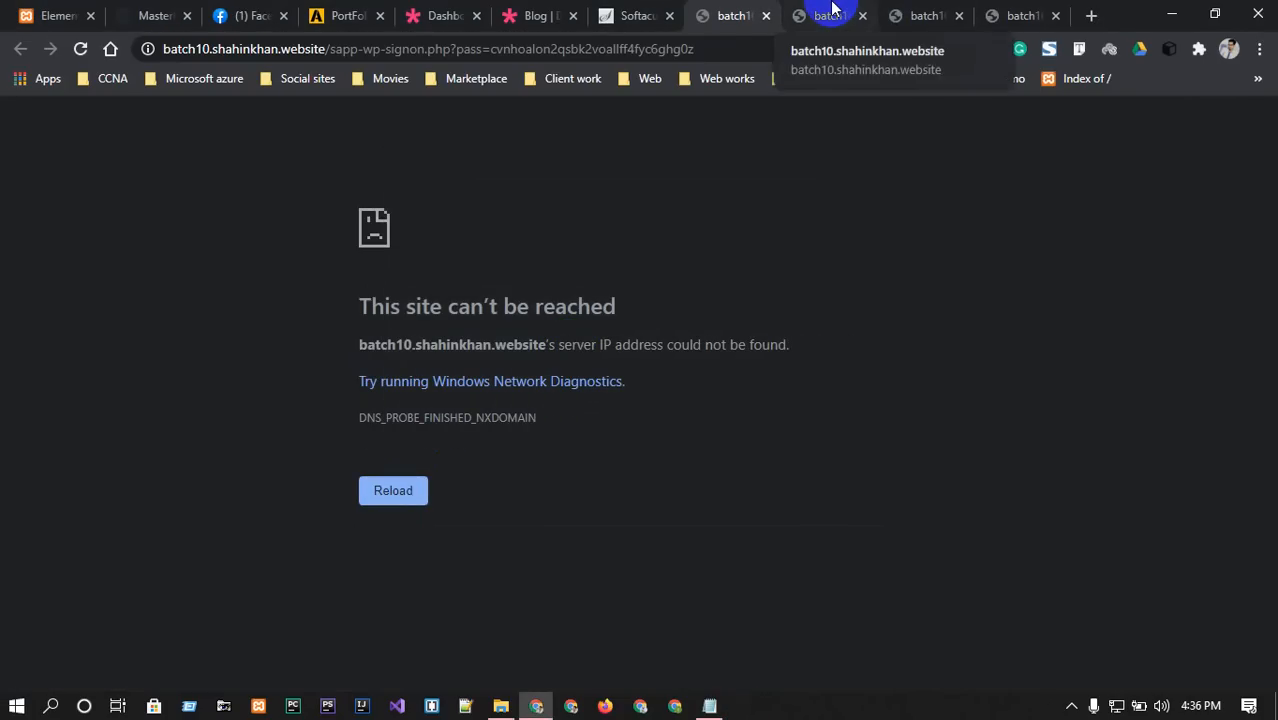
{"action": "left_click", "coordinate": [828, 14]}
{"action": "left_click", "coordinate": [766, 15]}
{"action": "left_click", "coordinate": [766, 15]}
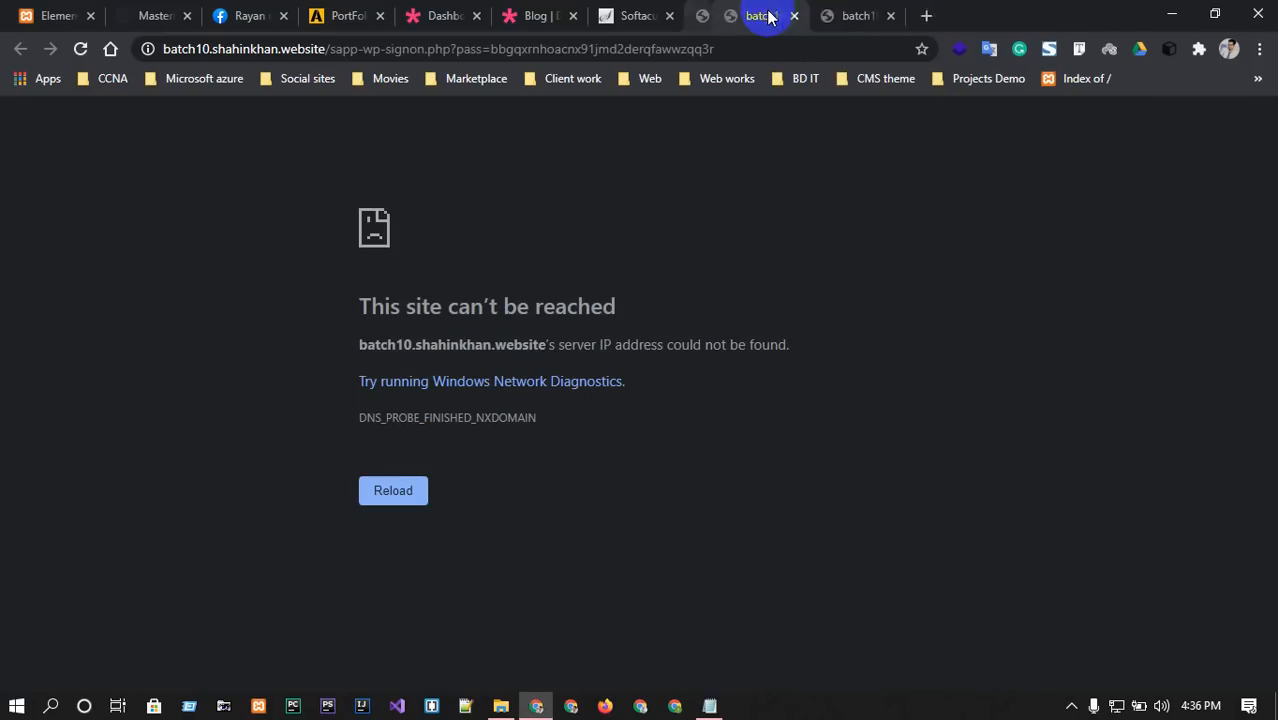
{"action": "left_click", "coordinate": [768, 15]}
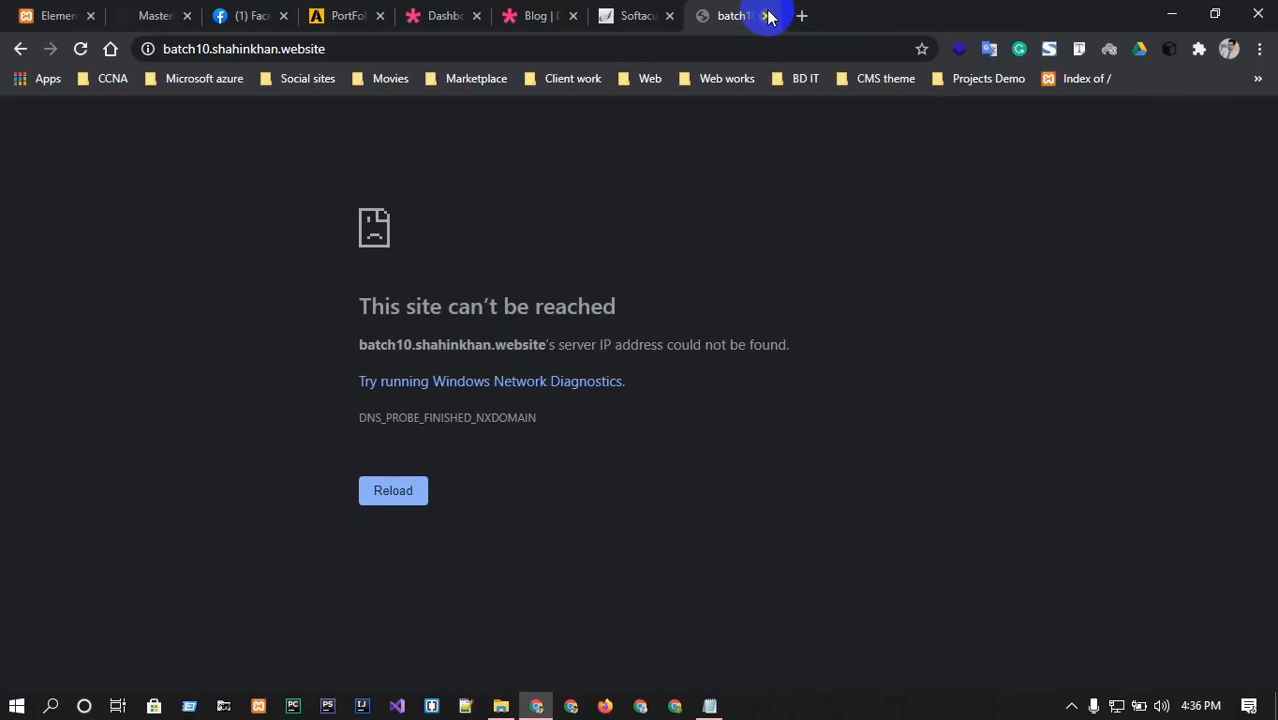
{"action": "left_click", "coordinate": [80, 50]}
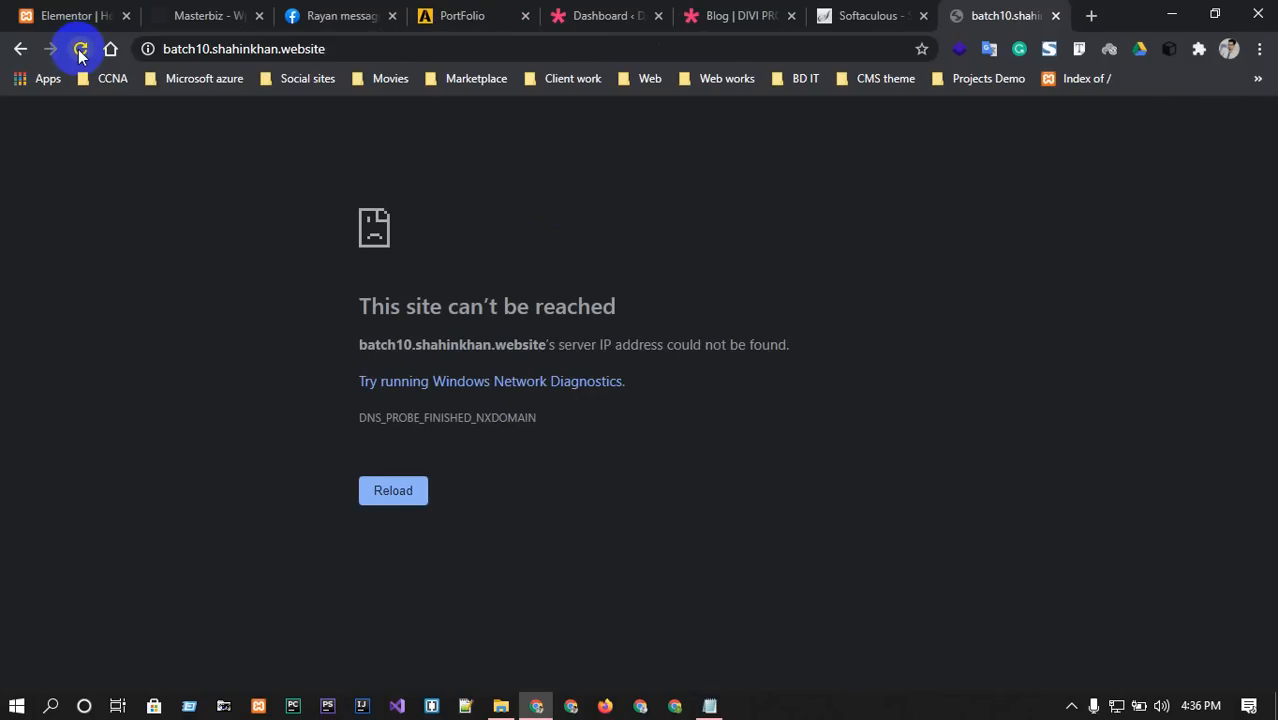
{"action": "left_click", "coordinate": [1108, 50]}
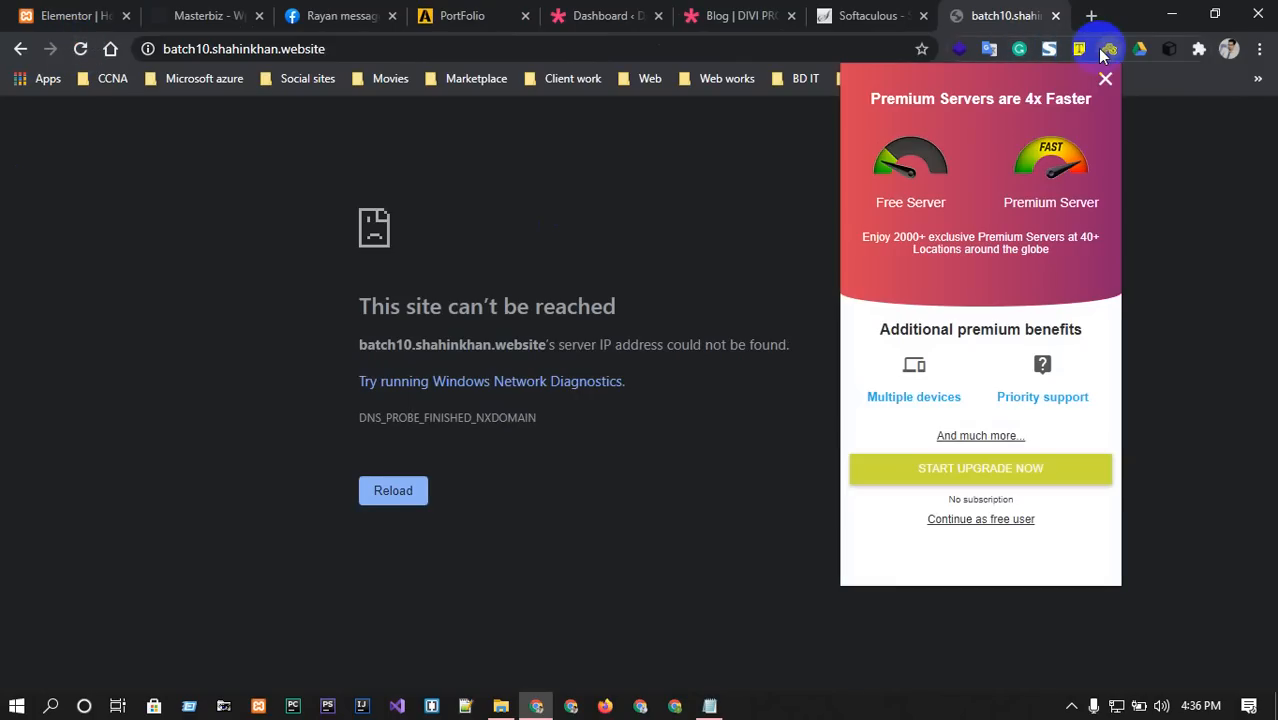
{"action": "left_click", "coordinate": [990, 519]}
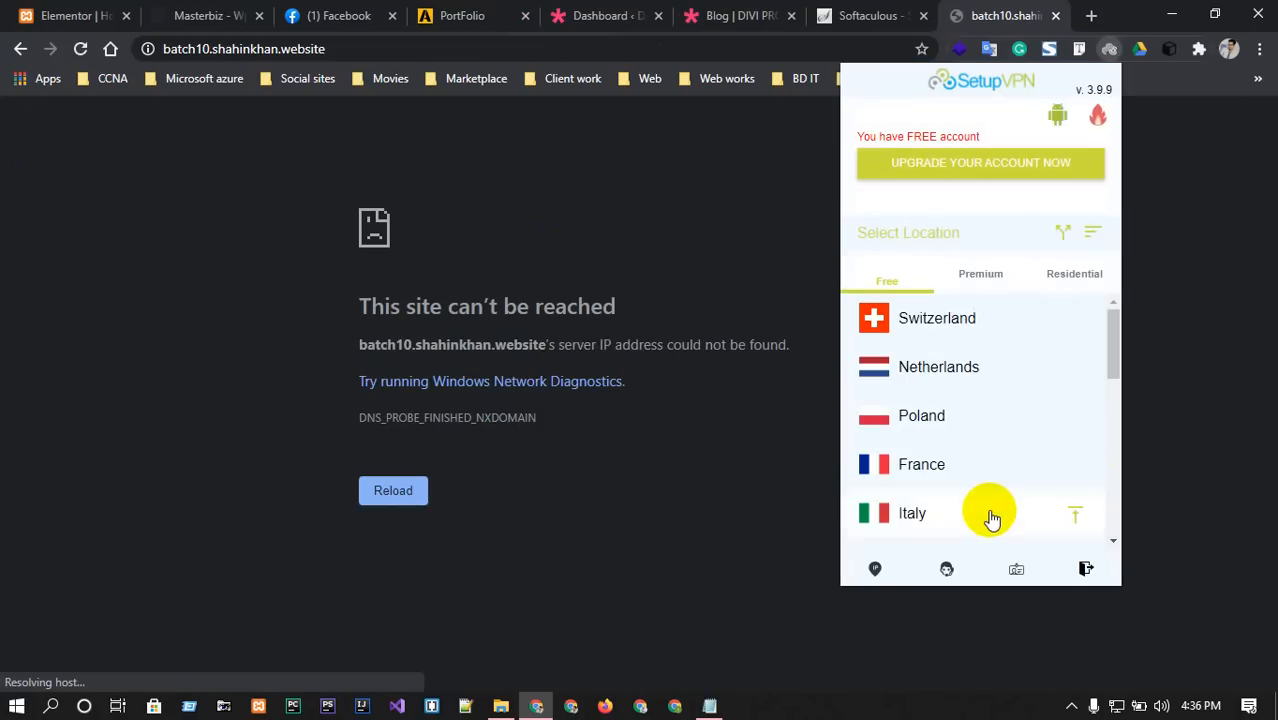
{"action": "left_click", "coordinate": [988, 325]}
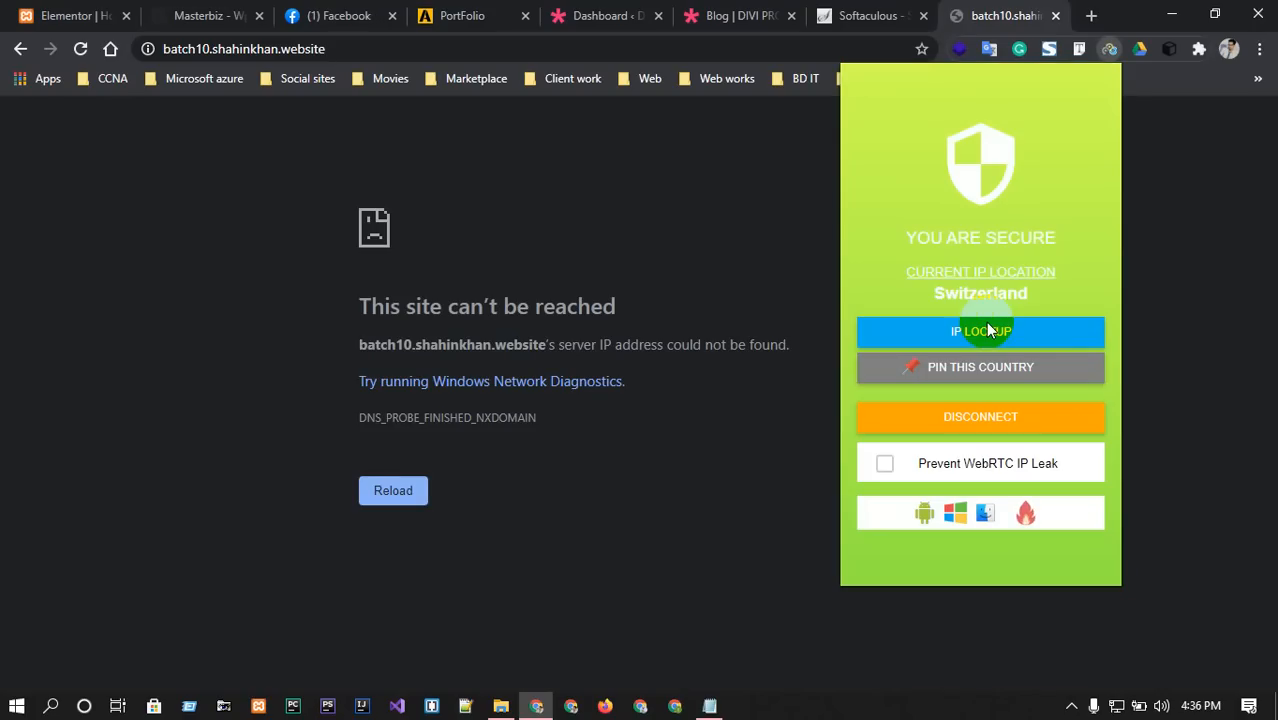
{"action": "left_click", "coordinate": [693, 193]}
{"action": "left_click", "coordinate": [82, 50]}
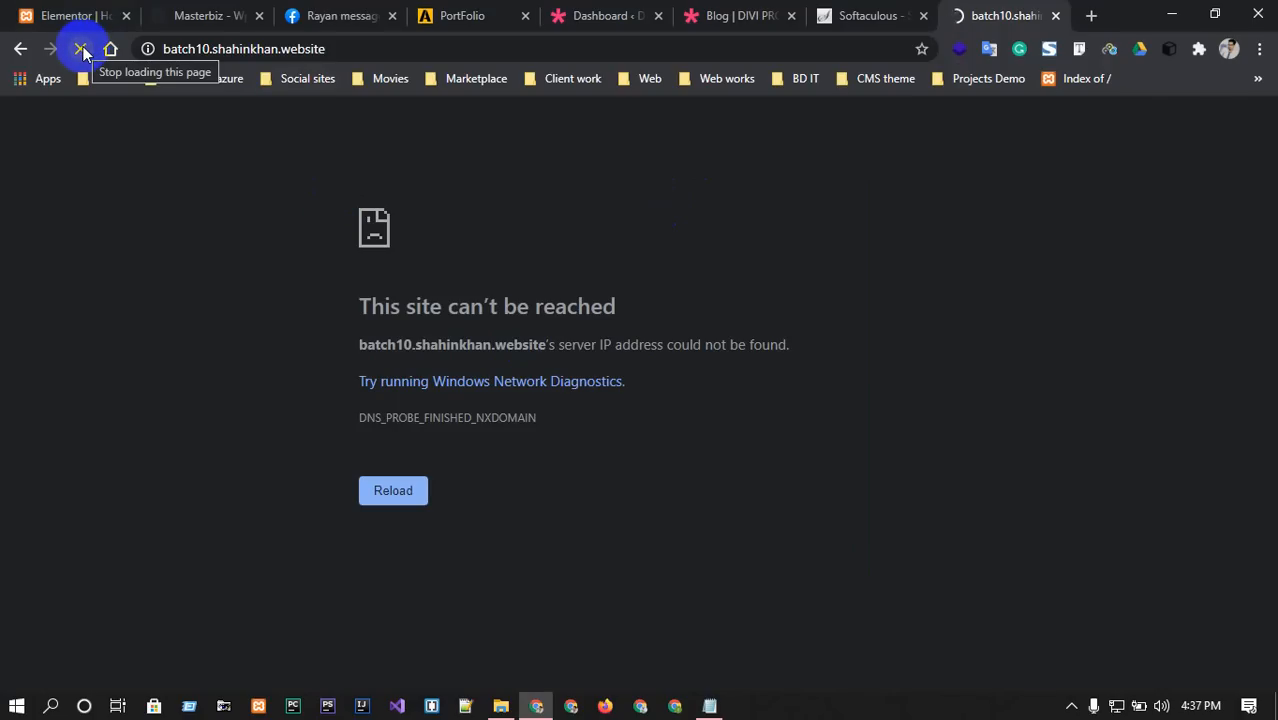
{"action": "left_click", "coordinate": [392, 16]}
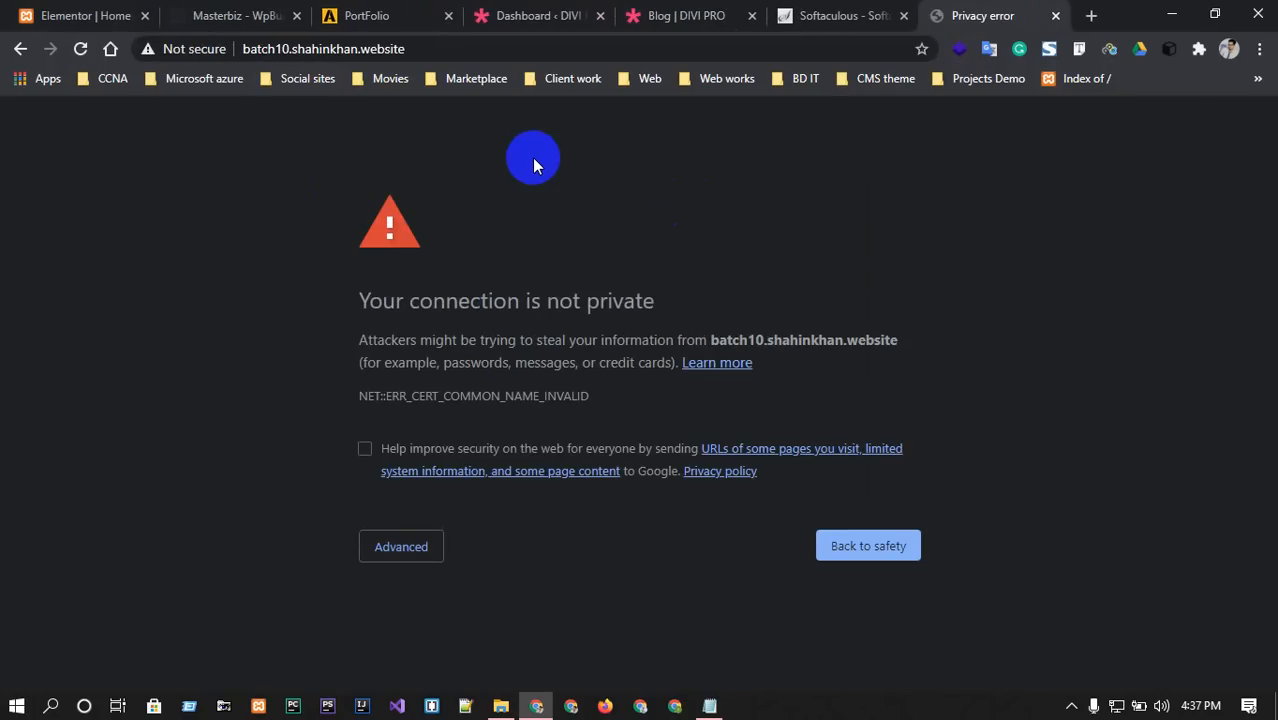
{"action": "left_click", "coordinate": [415, 540]}
{"action": "scroll", "coordinate": [485, 537], "scroll_direction": "down", "scroll_amount": 1}
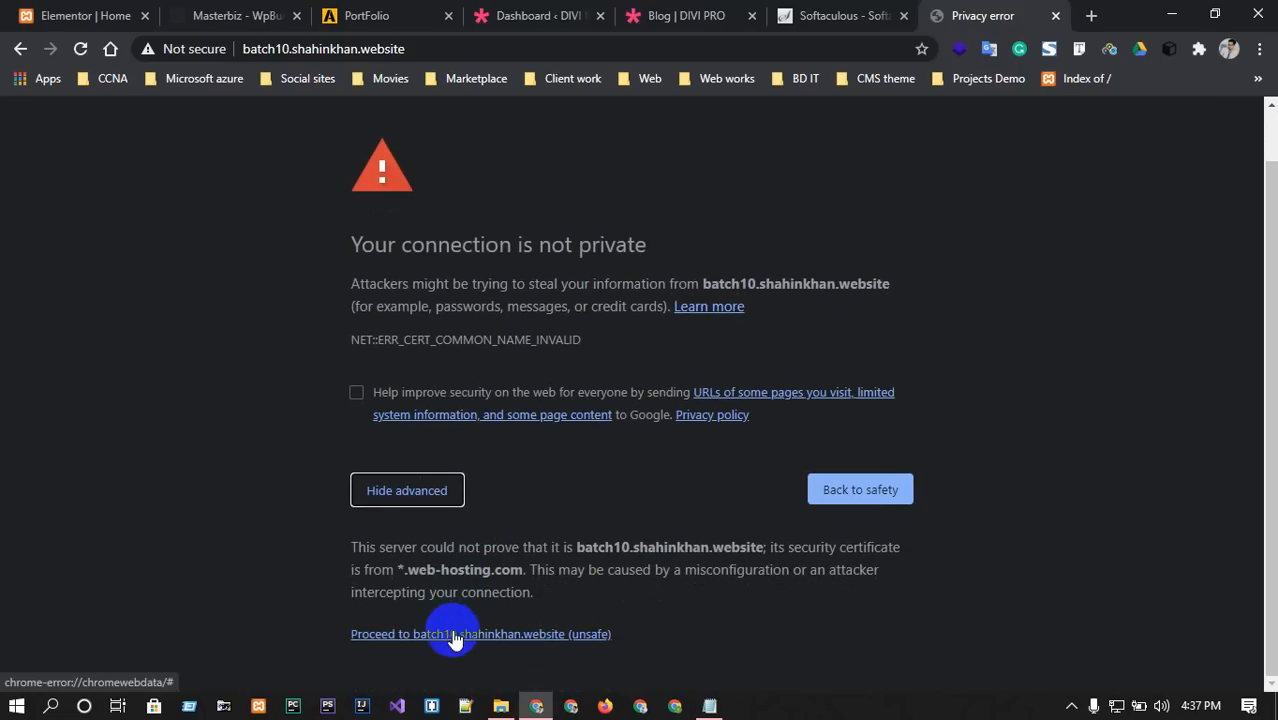
{"action": "left_click", "coordinate": [455, 635]}
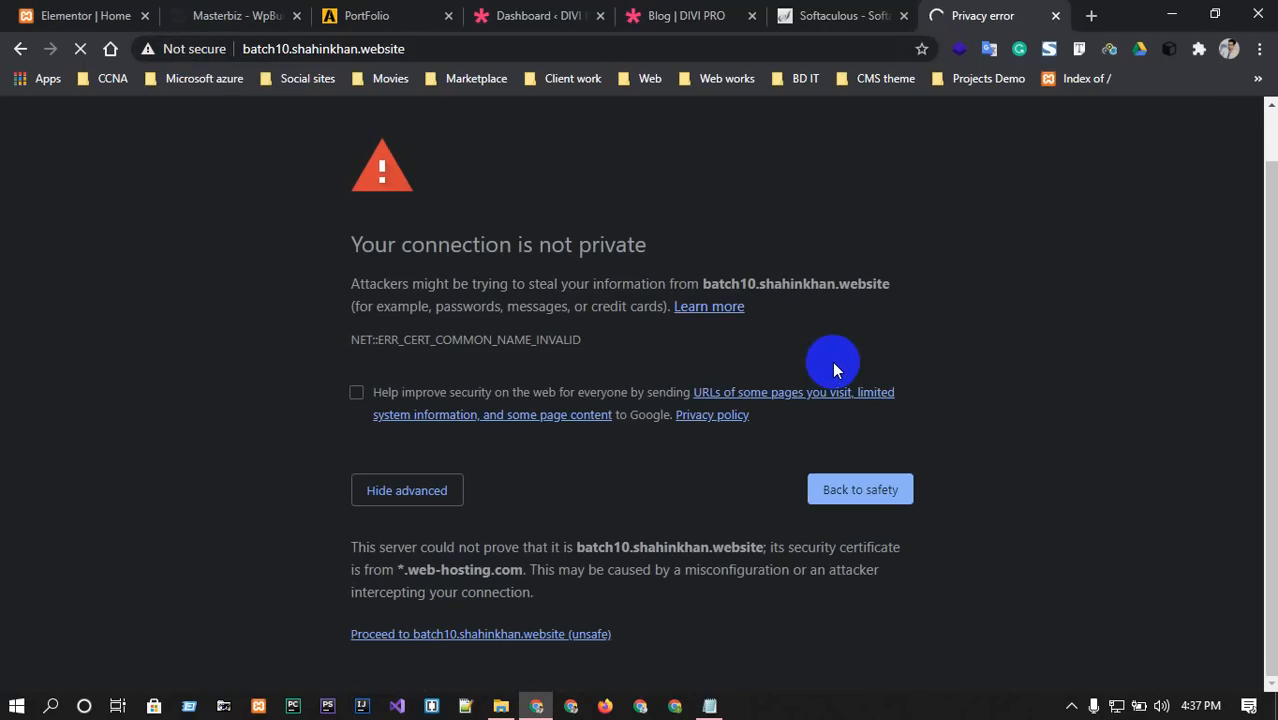
Check the Wi-Fi network list, then append /wp-admin to the site address.
{"action": "left_click", "coordinate": [1116, 705]}
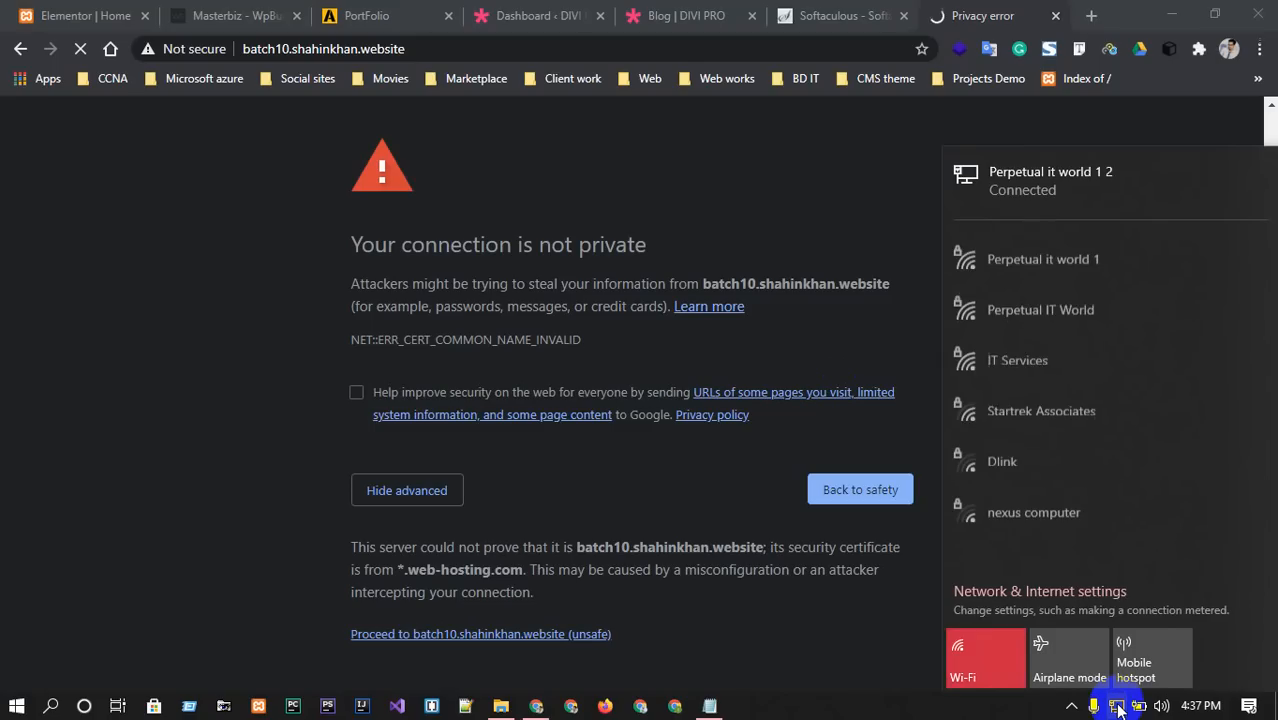
{"action": "left_click", "coordinate": [1118, 708]}
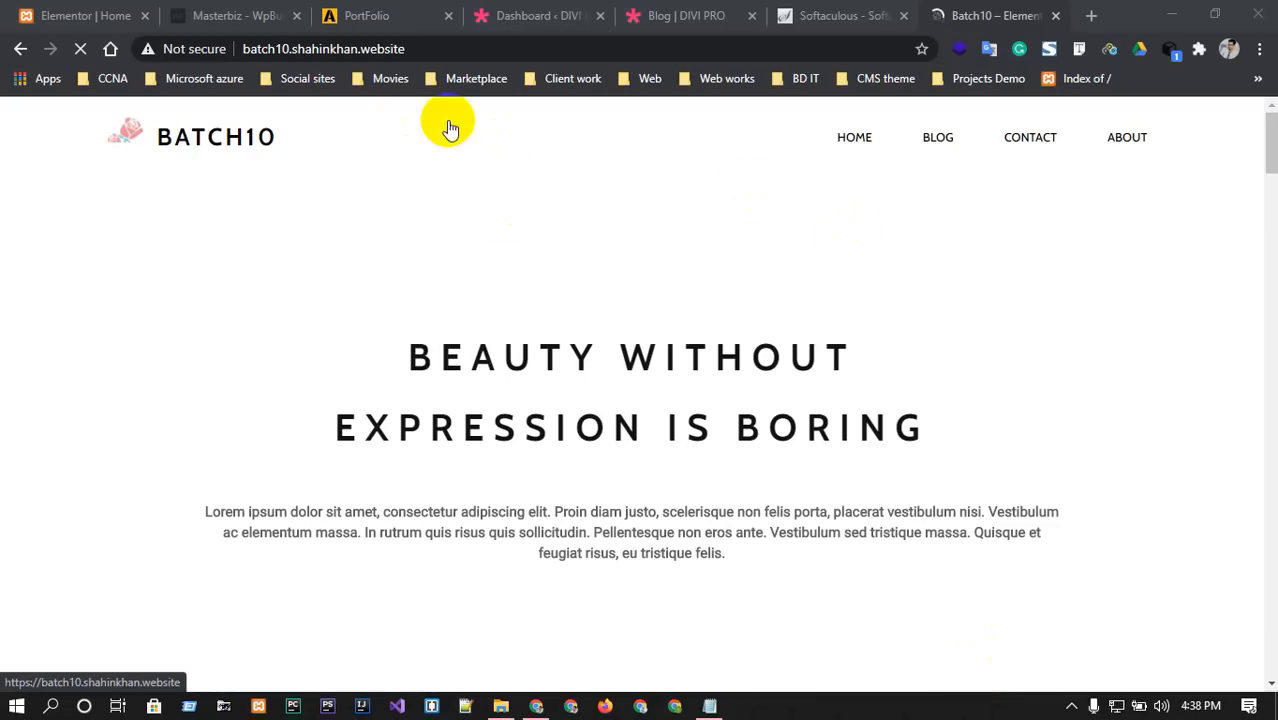
{"action": "left_click", "coordinate": [542, 48]}
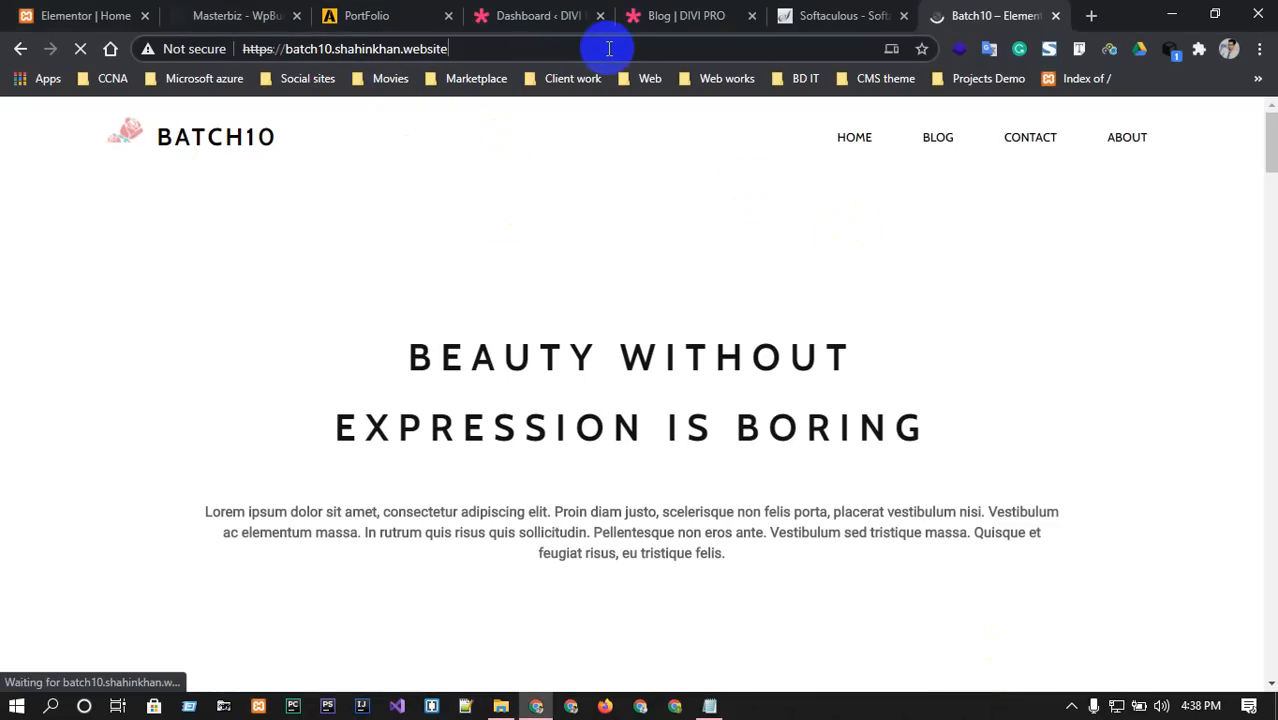
{"action": "type", "text": "/"}
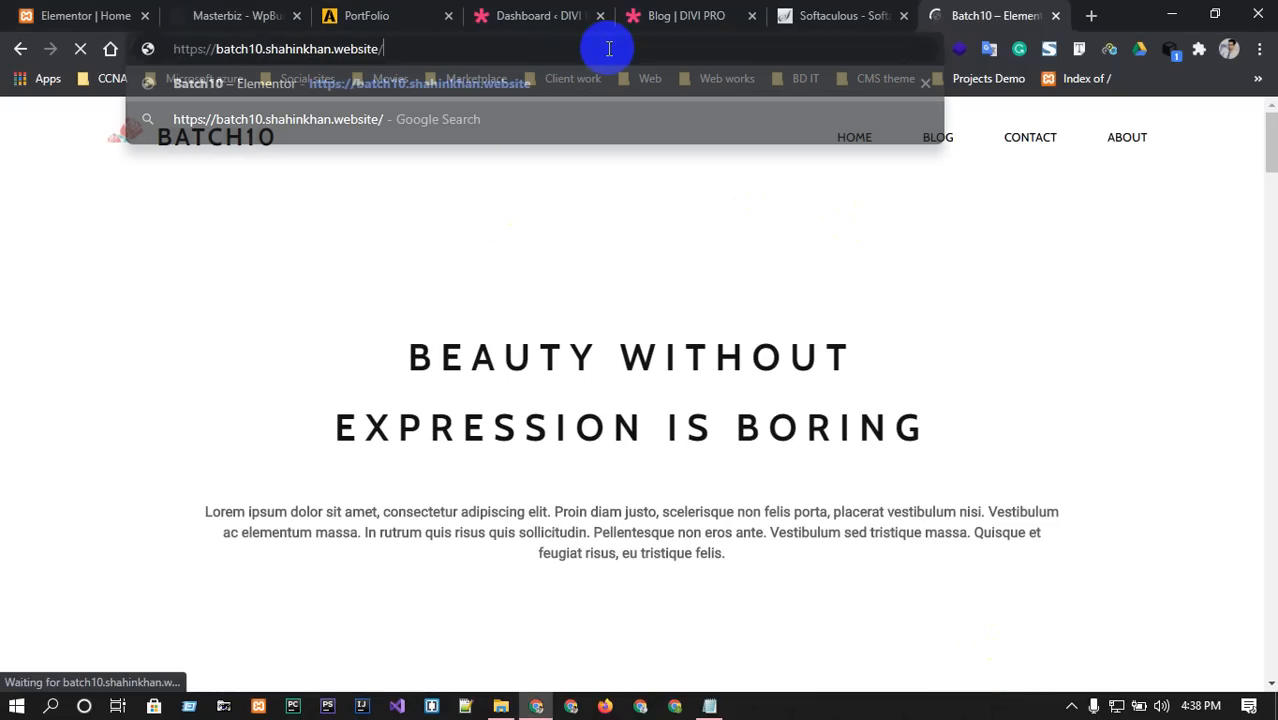
{"action": "type", "text": "wp-admin"}
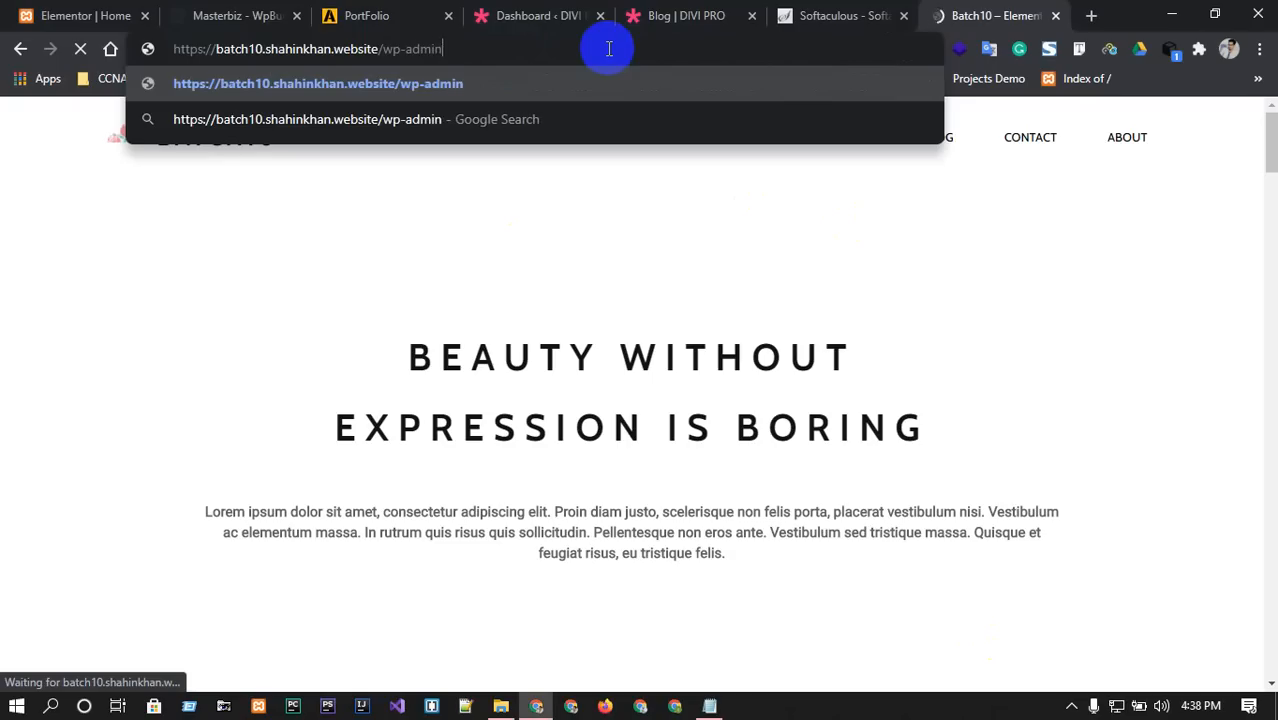
{"action": "key", "text": "Return"}
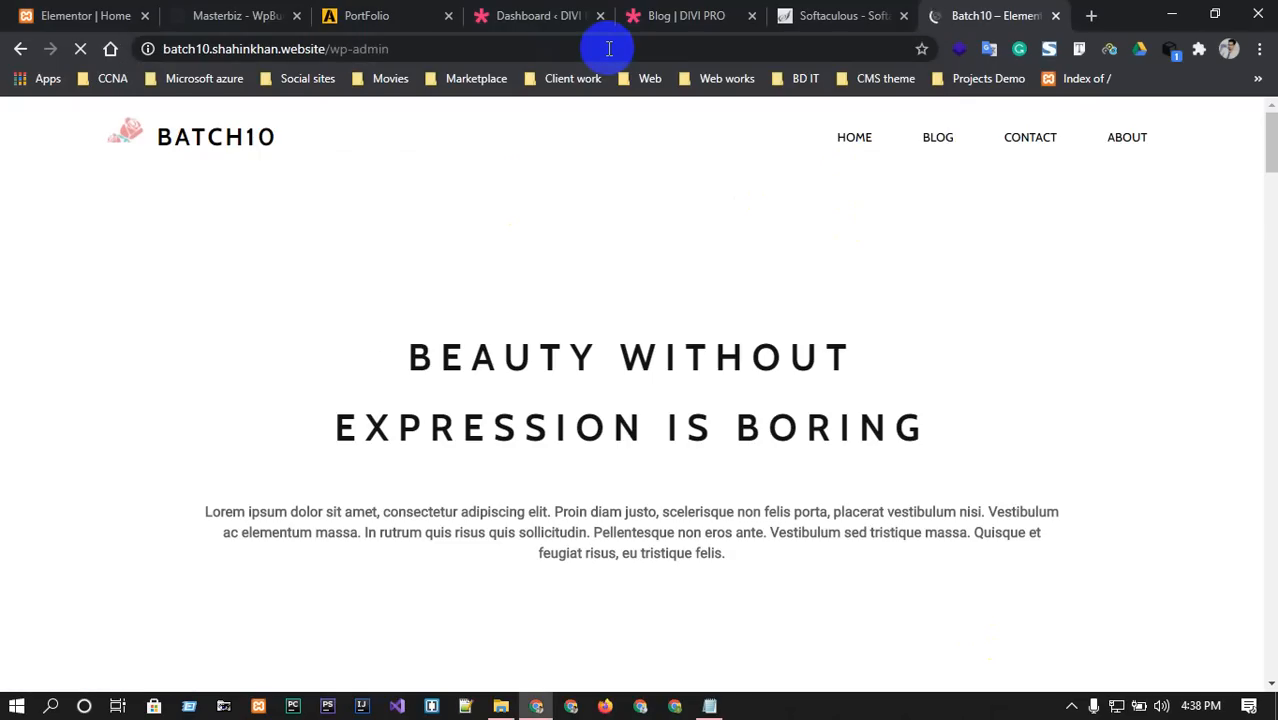
{"action": "left_click", "coordinate": [1110, 48]}
{"action": "left_click", "coordinate": [1110, 48]}
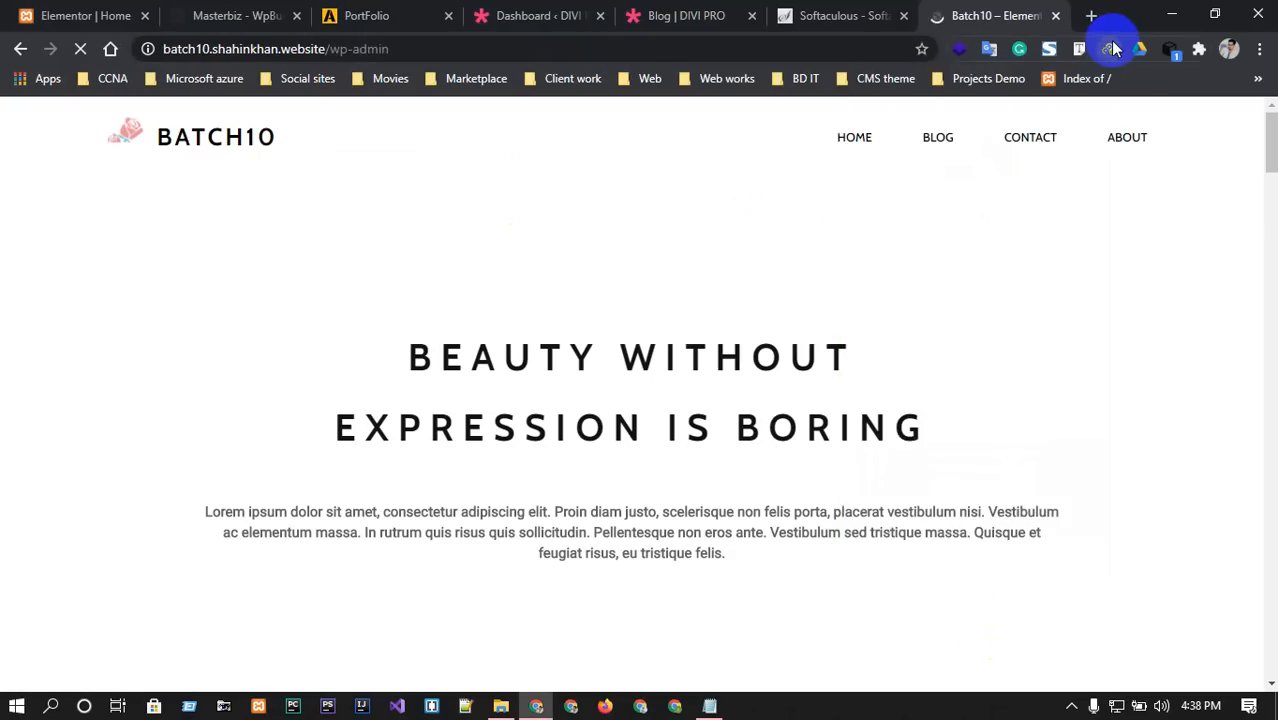
{"action": "left_click", "coordinate": [1110, 48]}
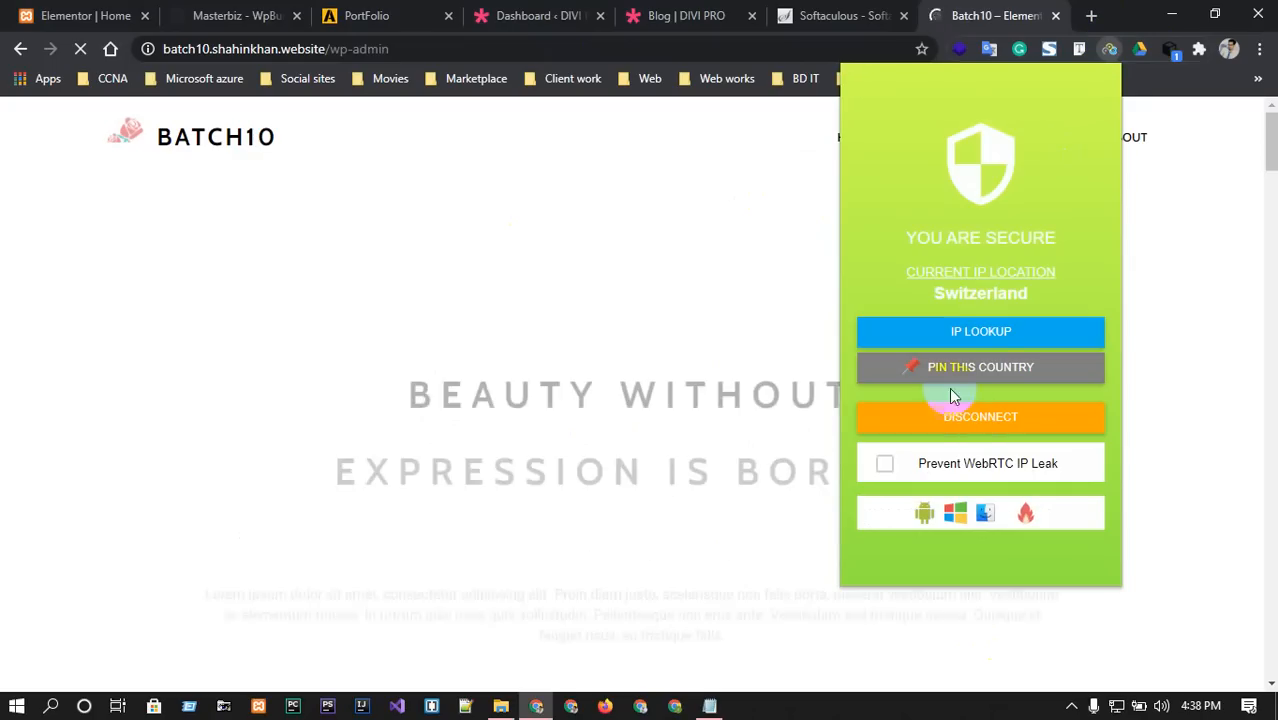
{"action": "left_click", "coordinate": [713, 157]}
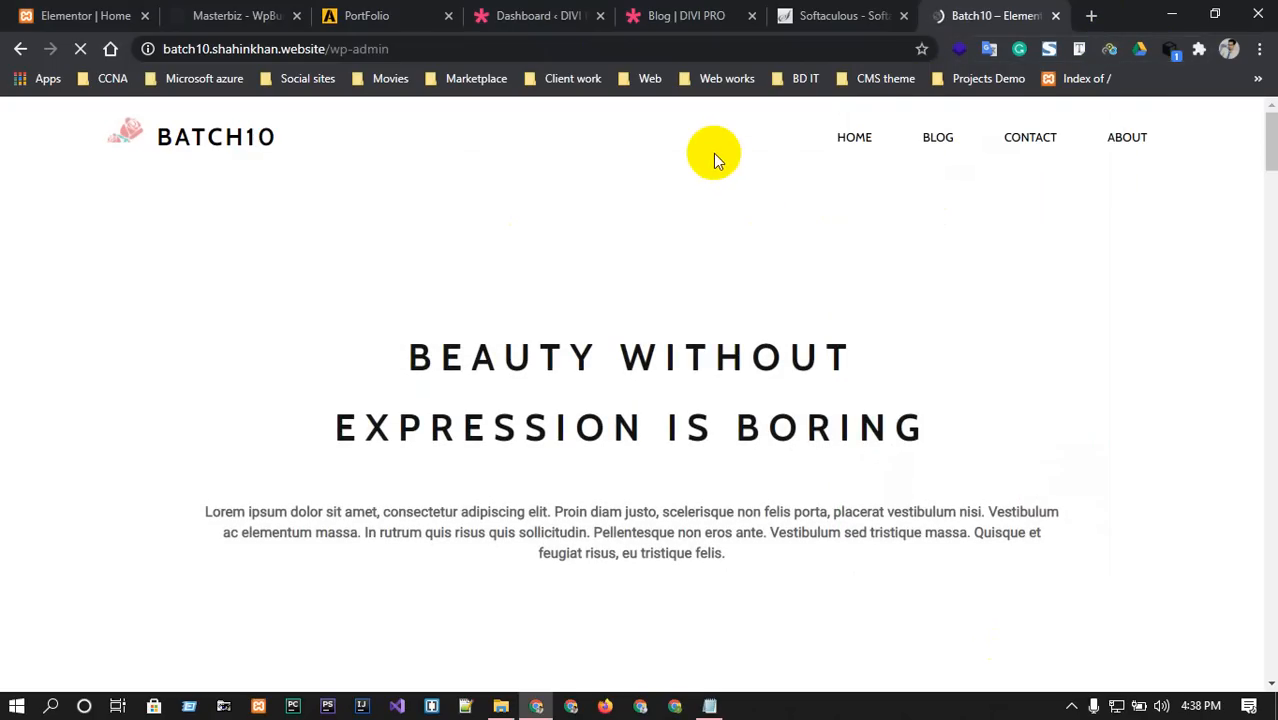
{"action": "left_click", "coordinate": [1110, 50]}
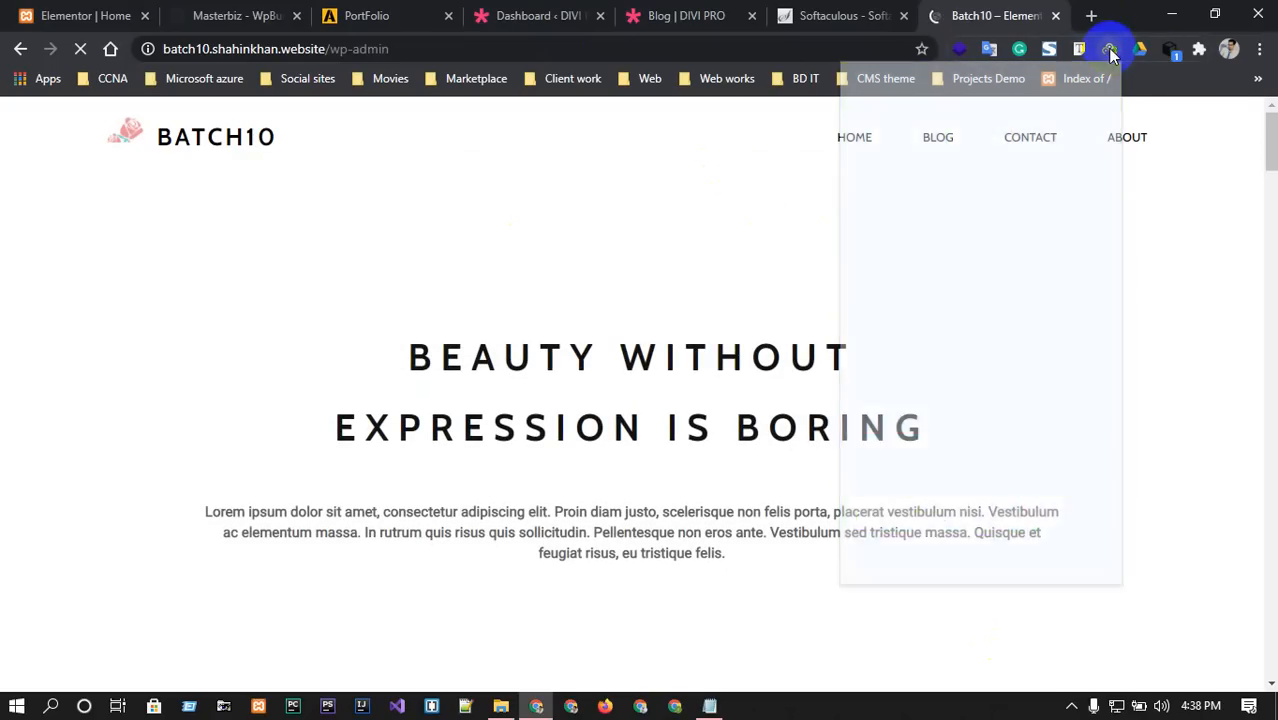
{"action": "left_click", "coordinate": [1110, 52]}
{"action": "scroll", "coordinate": [554, 328], "scroll_direction": "down", "scroll_amount": 5}
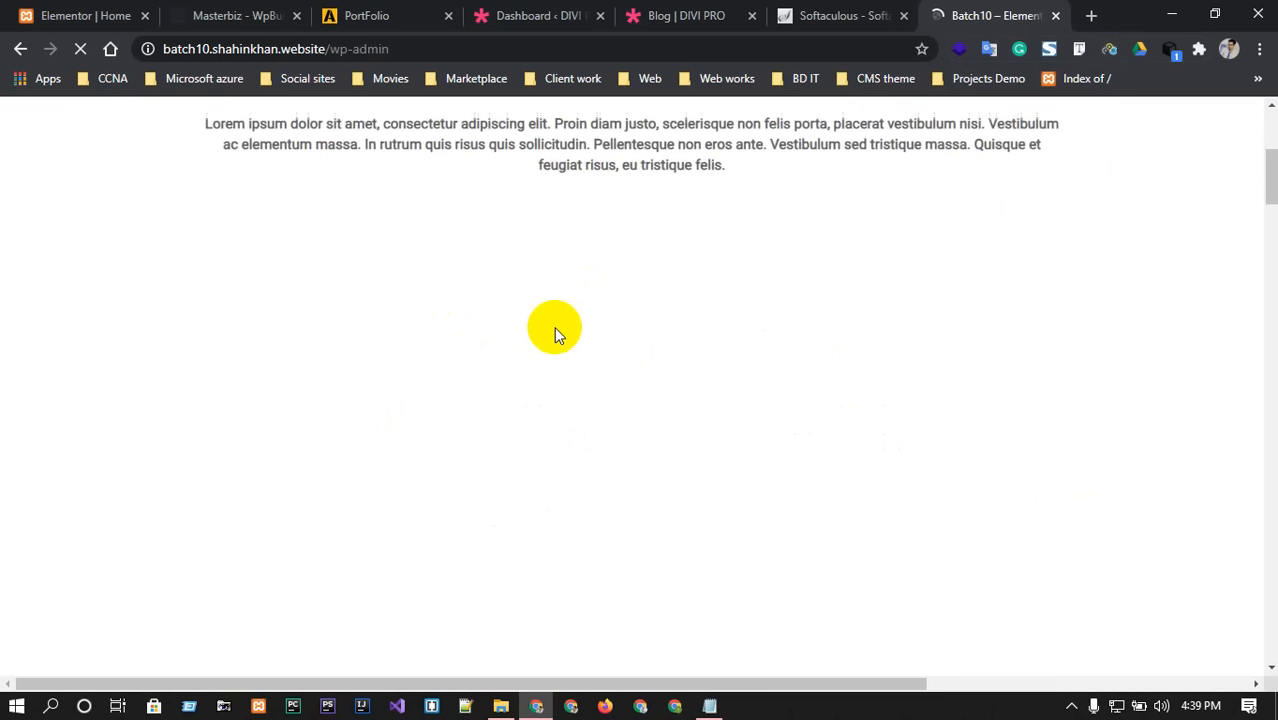
{"action": "scroll", "coordinate": [622, 372], "scroll_direction": "up", "scroll_amount": 3}
{"action": "scroll", "coordinate": [622, 372], "scroll_direction": "down", "scroll_amount": 10}
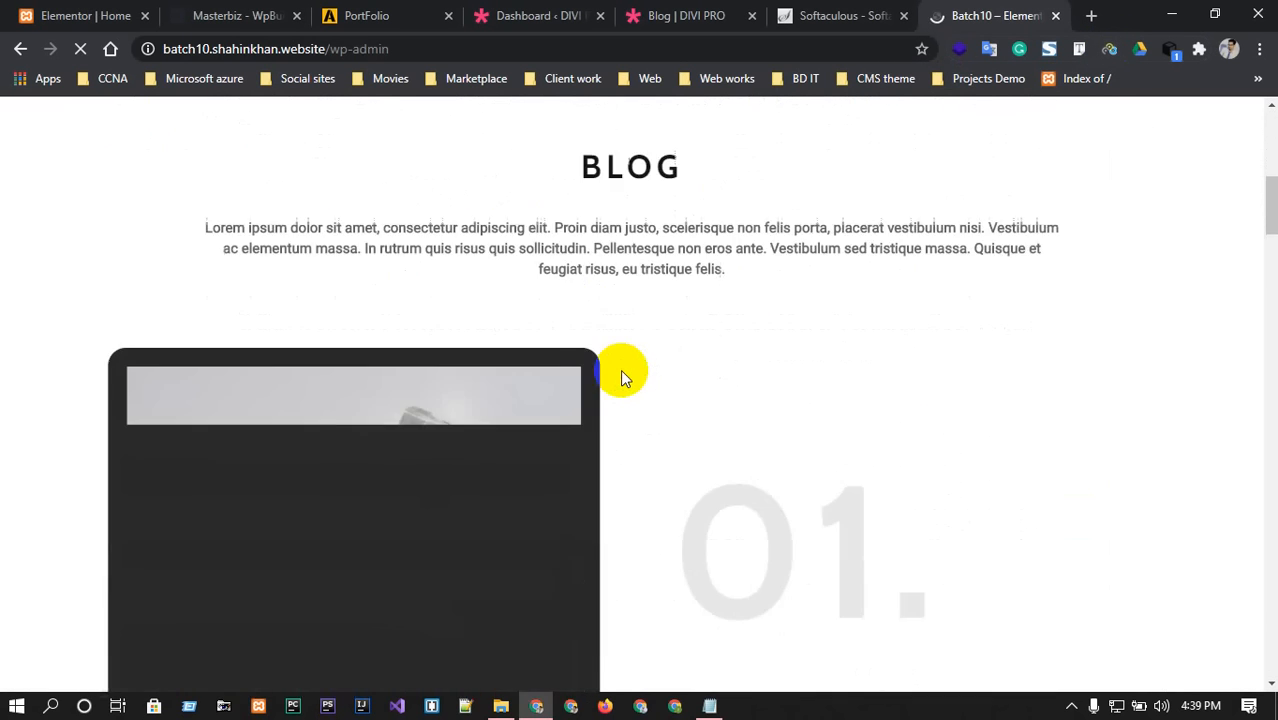
{"action": "scroll", "coordinate": [621, 377], "scroll_direction": "up", "scroll_amount": 15}
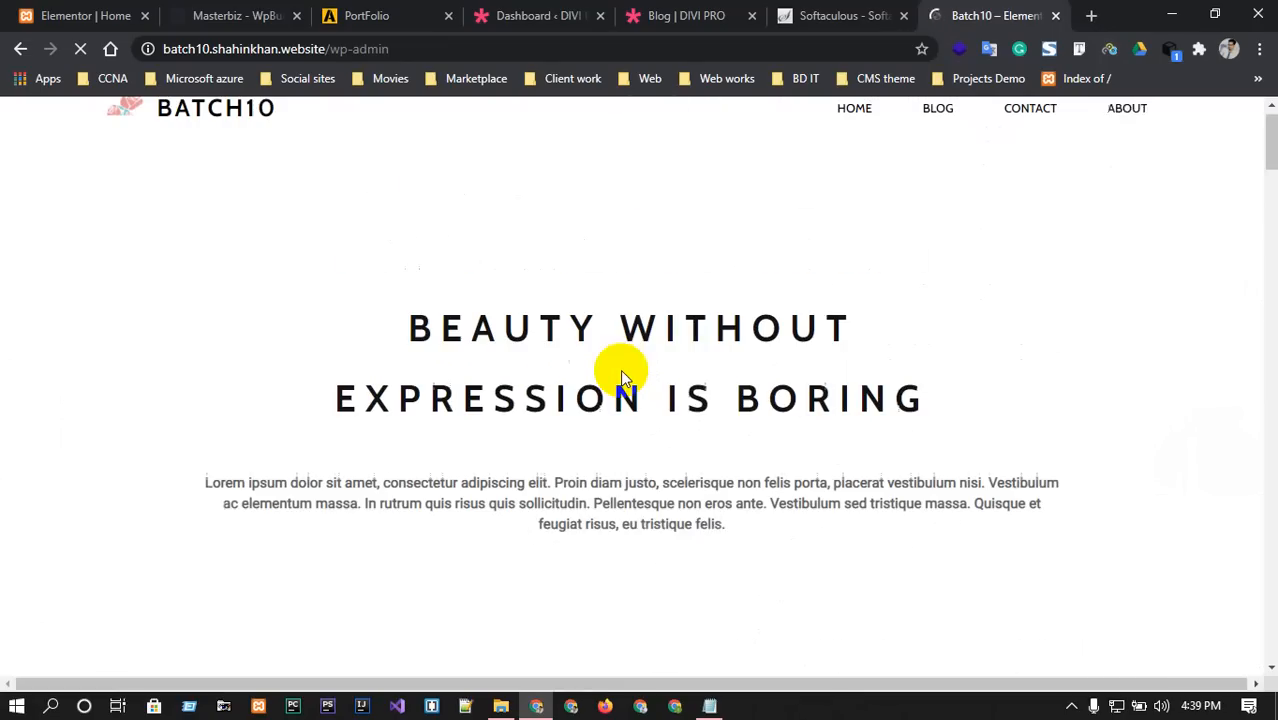
{"action": "left_click", "coordinate": [1110, 49]}
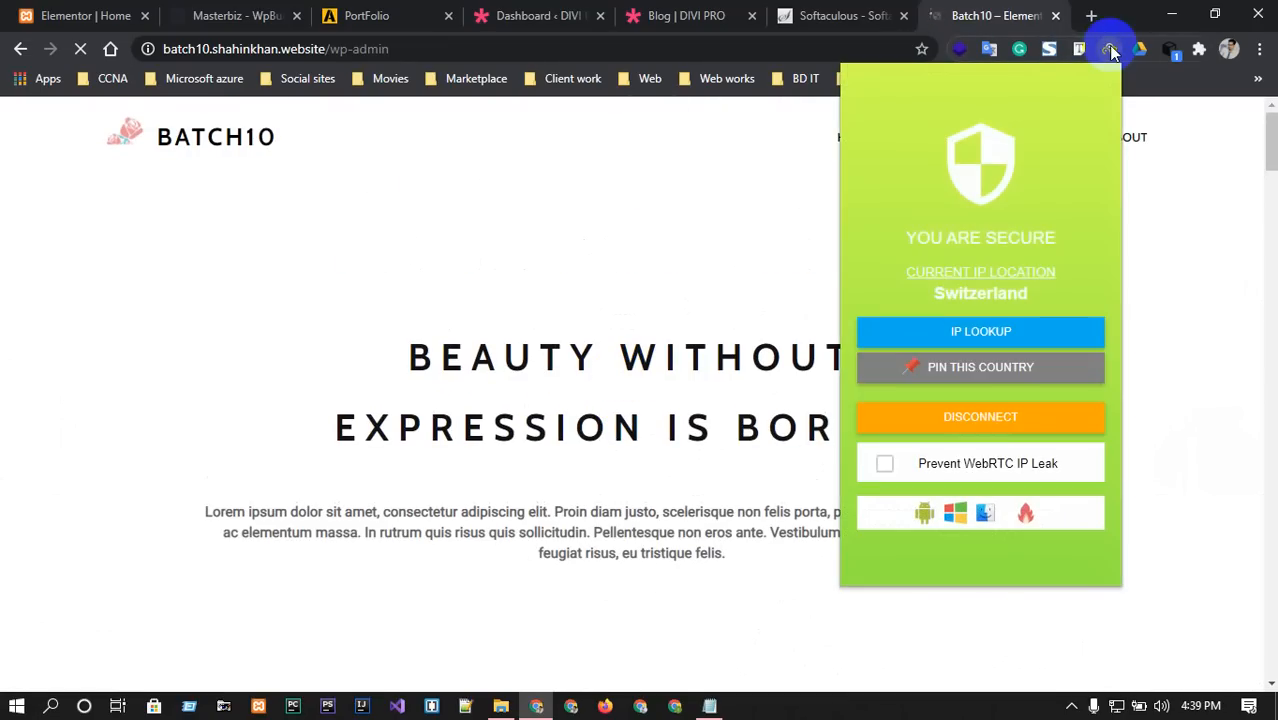
{"action": "left_click", "coordinate": [983, 428]}
{"action": "left_click", "coordinate": [640, 231]}
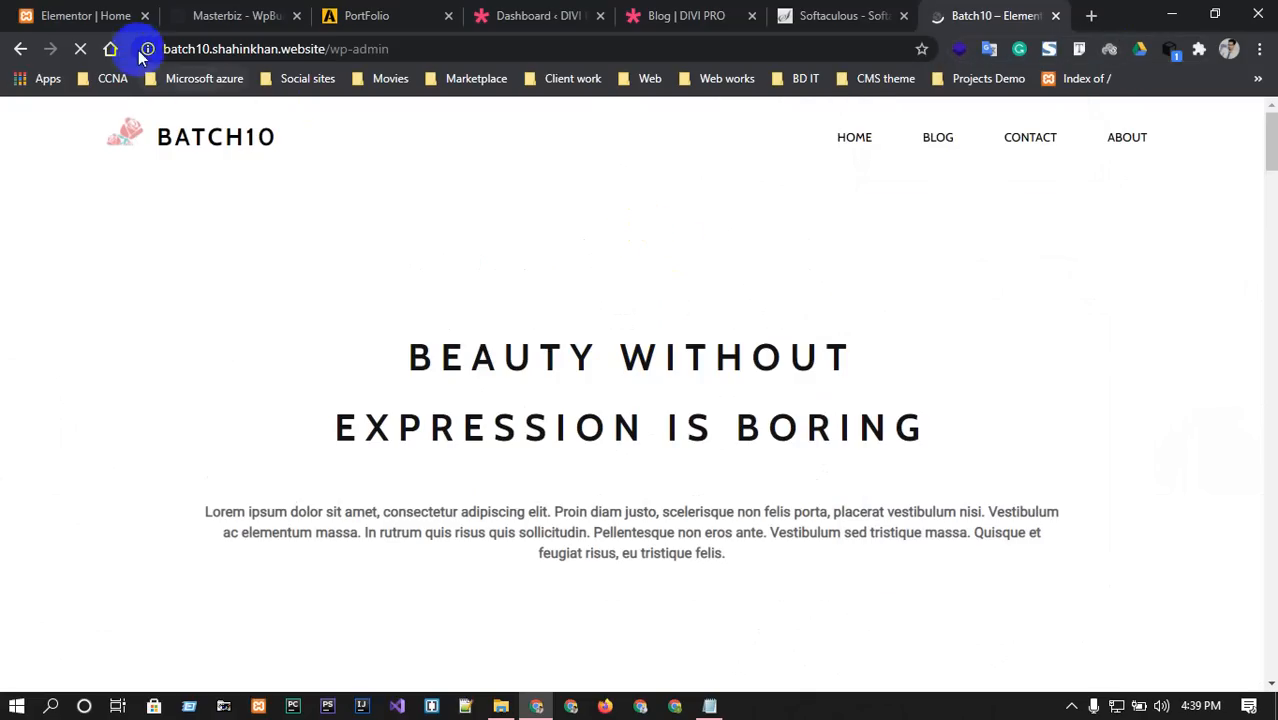
{"action": "left_click", "coordinate": [84, 49]}
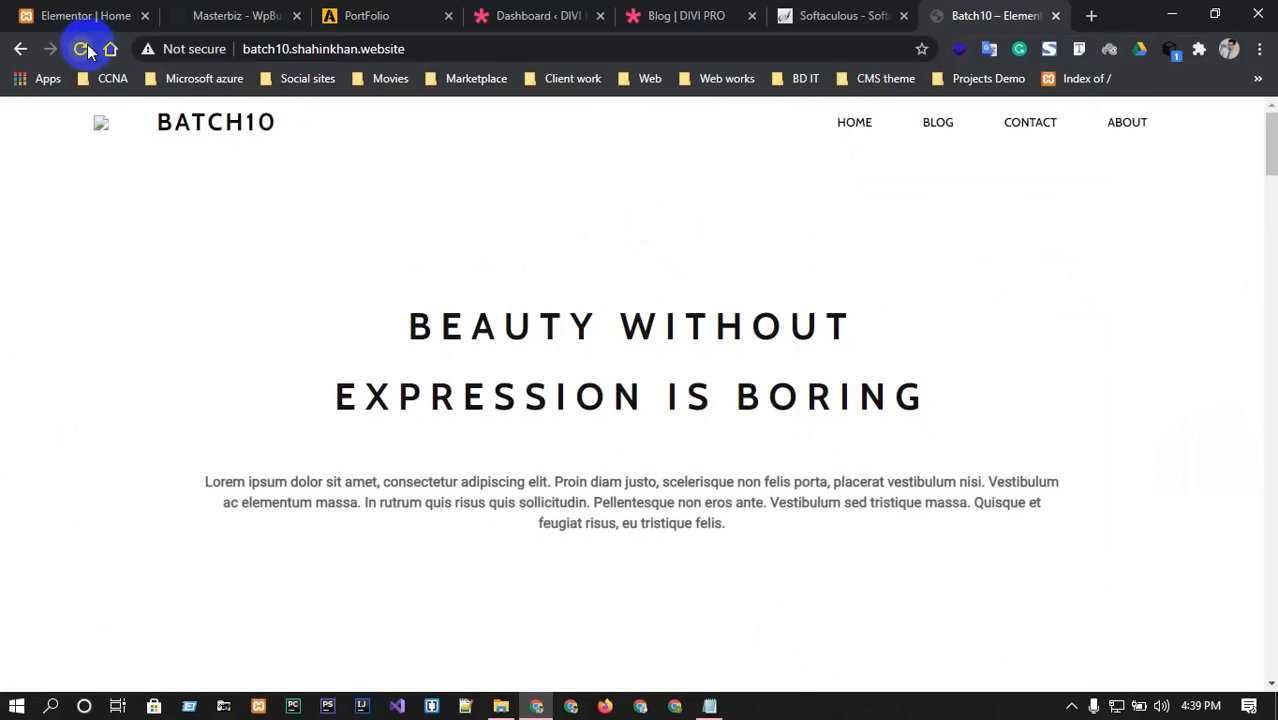
{"action": "left_click", "coordinate": [82, 49]}
{"action": "left_click", "coordinate": [82, 49]}
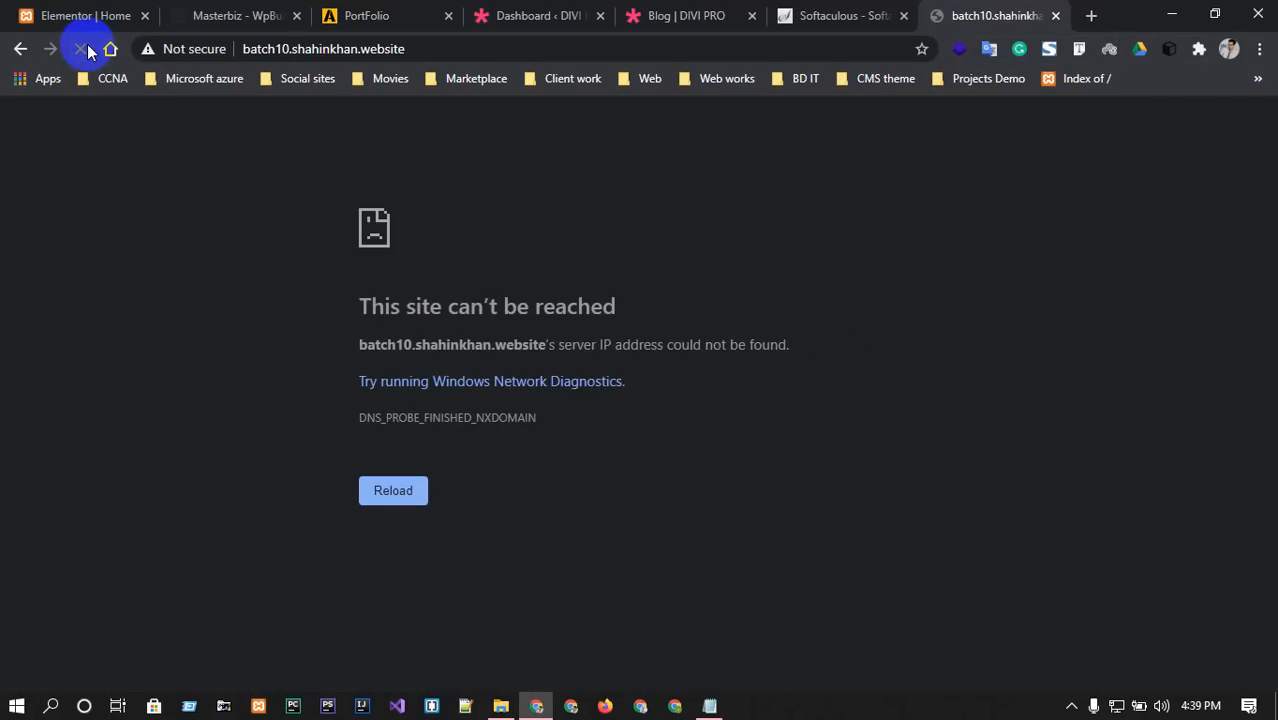
{"action": "left_click", "coordinate": [84, 49]}
{"action": "left_click", "coordinate": [1109, 49]}
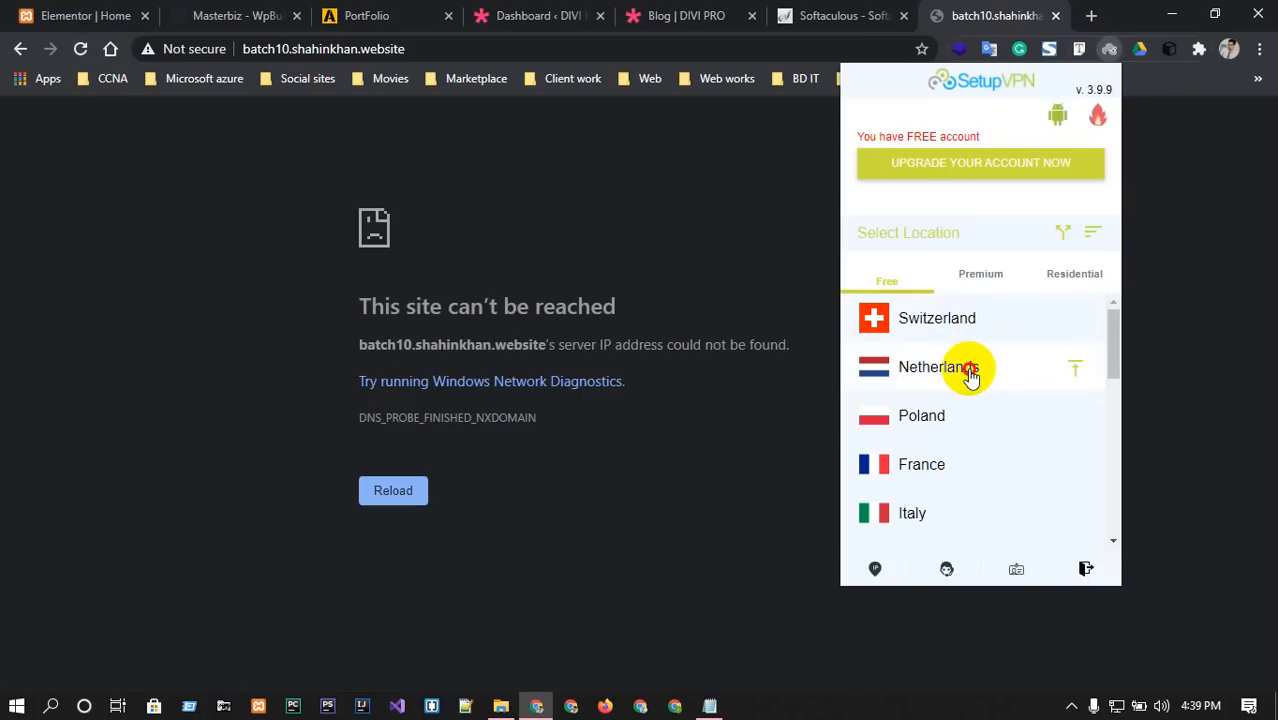
{"action": "left_click", "coordinate": [969, 374]}
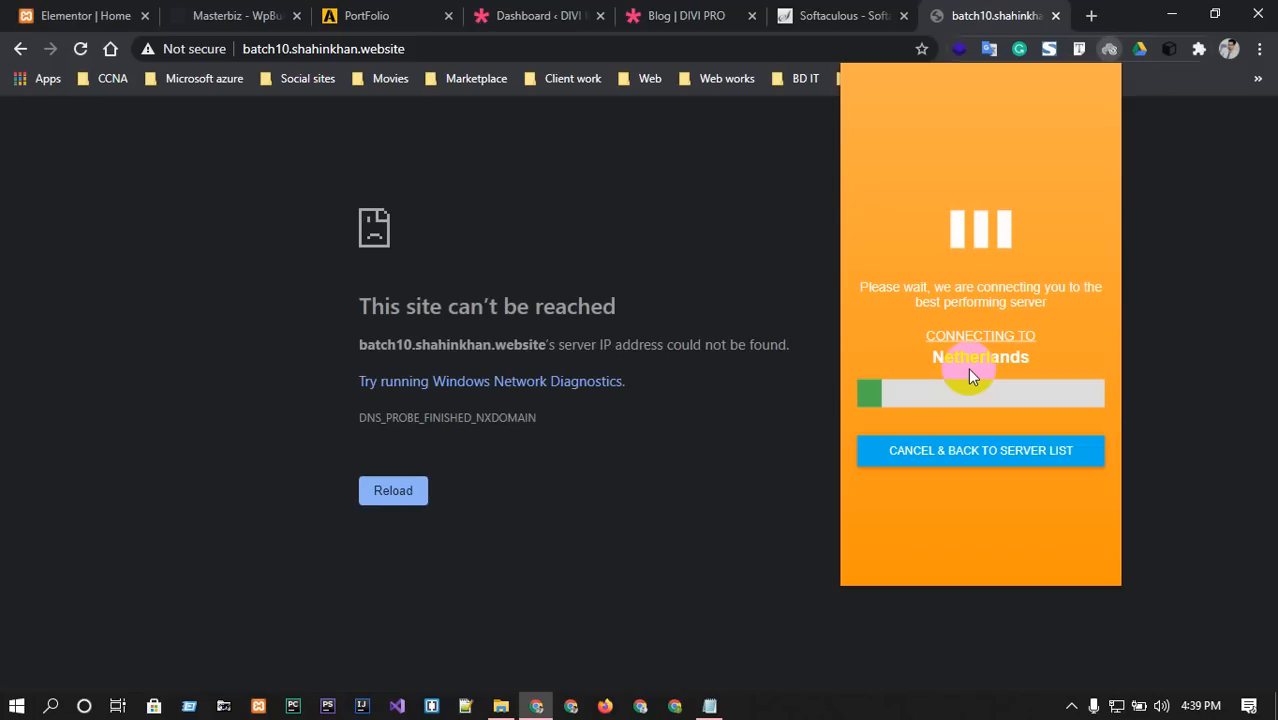
{"action": "left_click", "coordinate": [768, 200]}
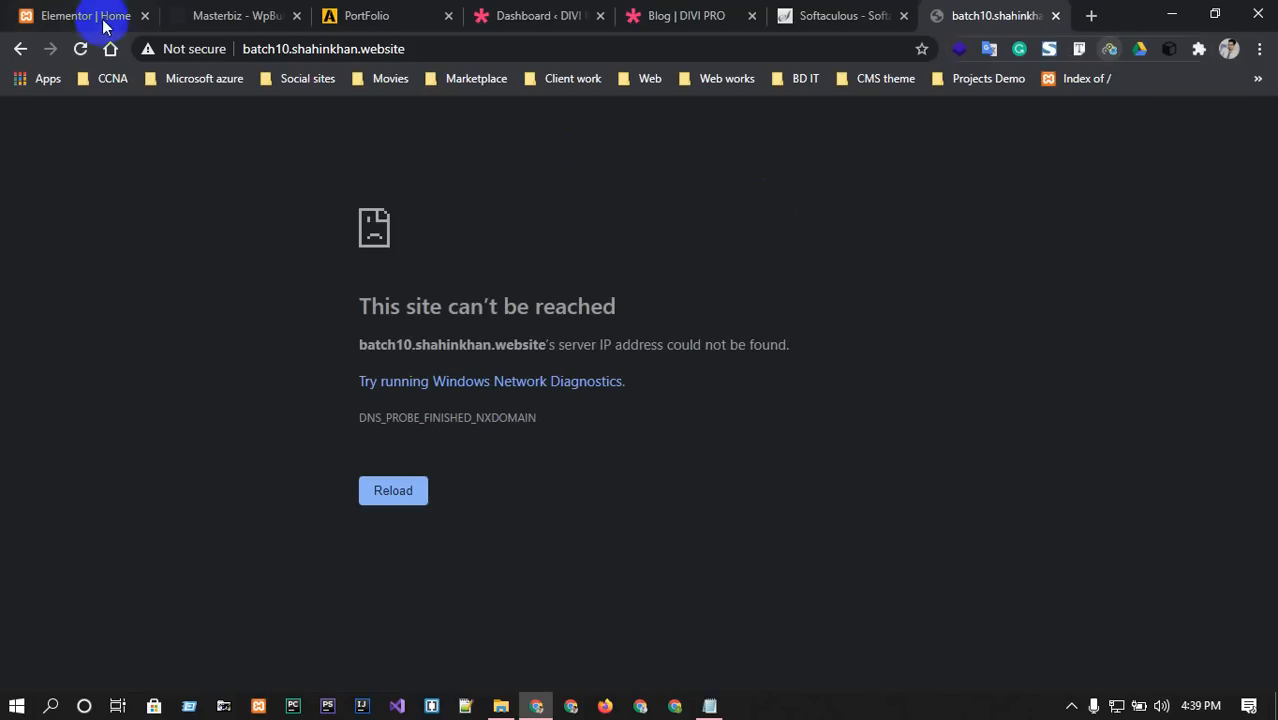
{"action": "left_click", "coordinate": [81, 49]}
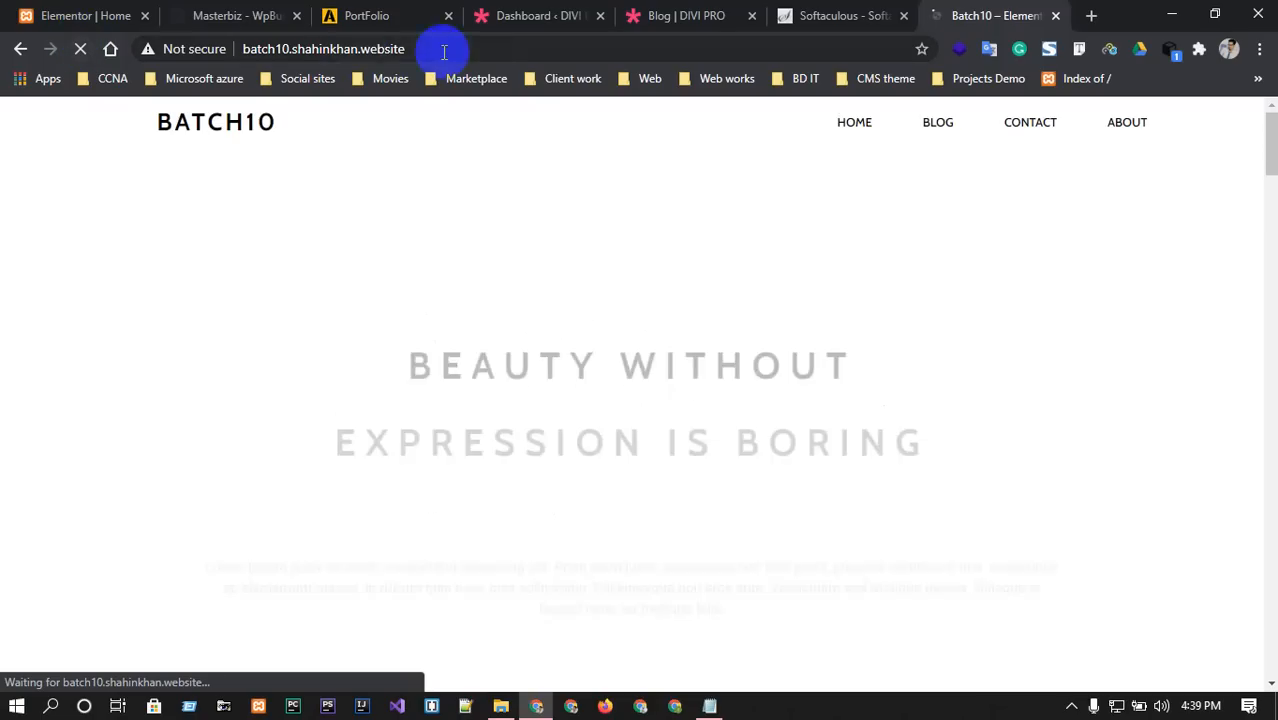
{"action": "left_click", "coordinate": [588, 50]}
{"action": "key", "text": "End"}
{"action": "type", "text": "/w"}
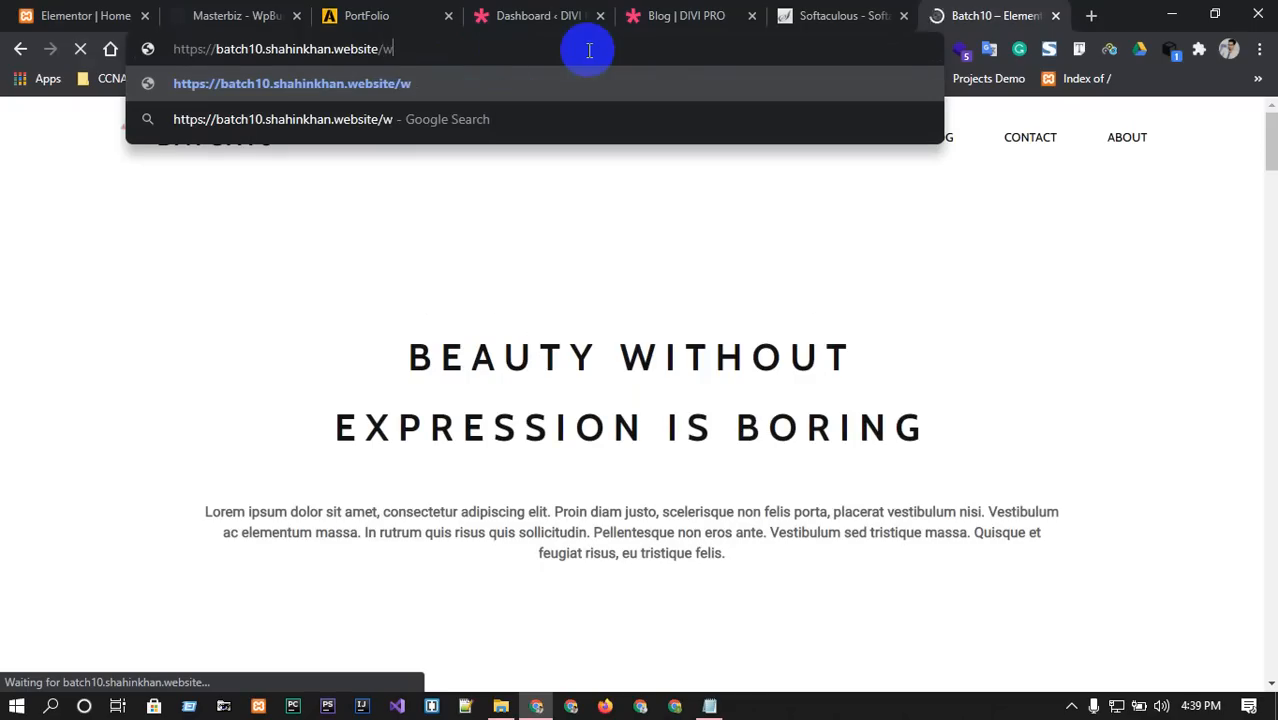
{"action": "type", "text": "p-admin"}
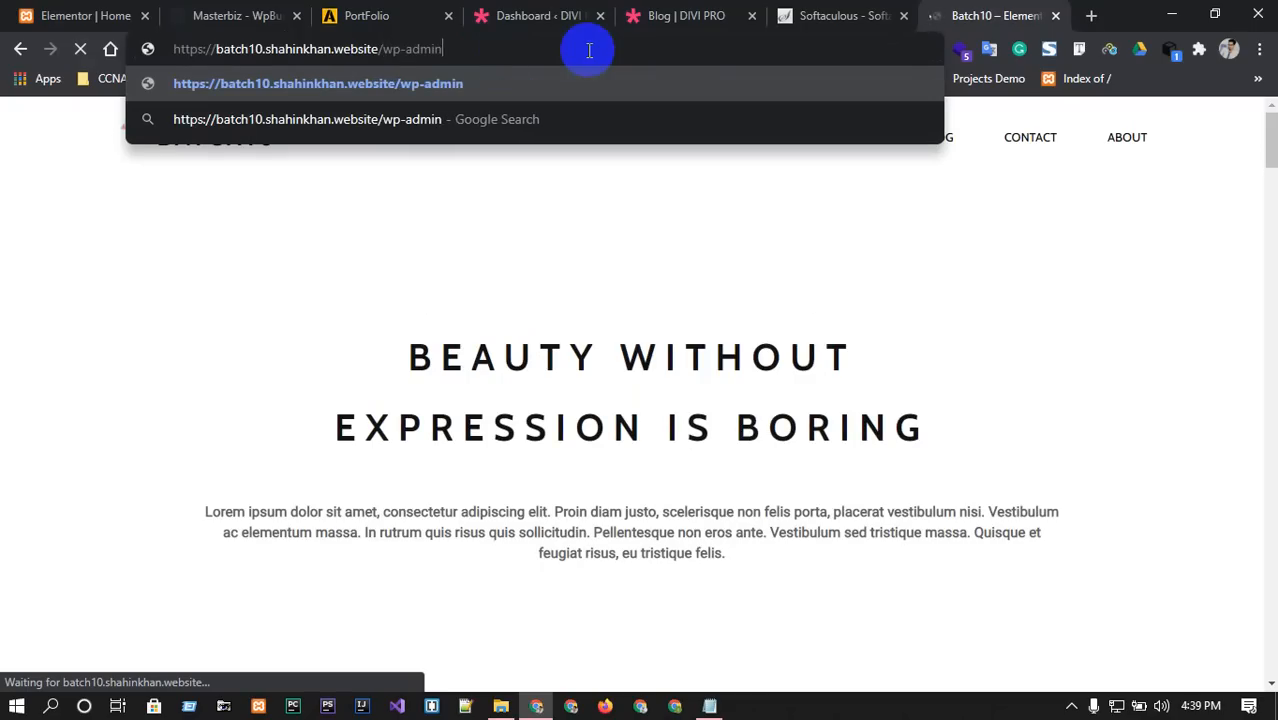
{"action": "key", "text": "Return"}
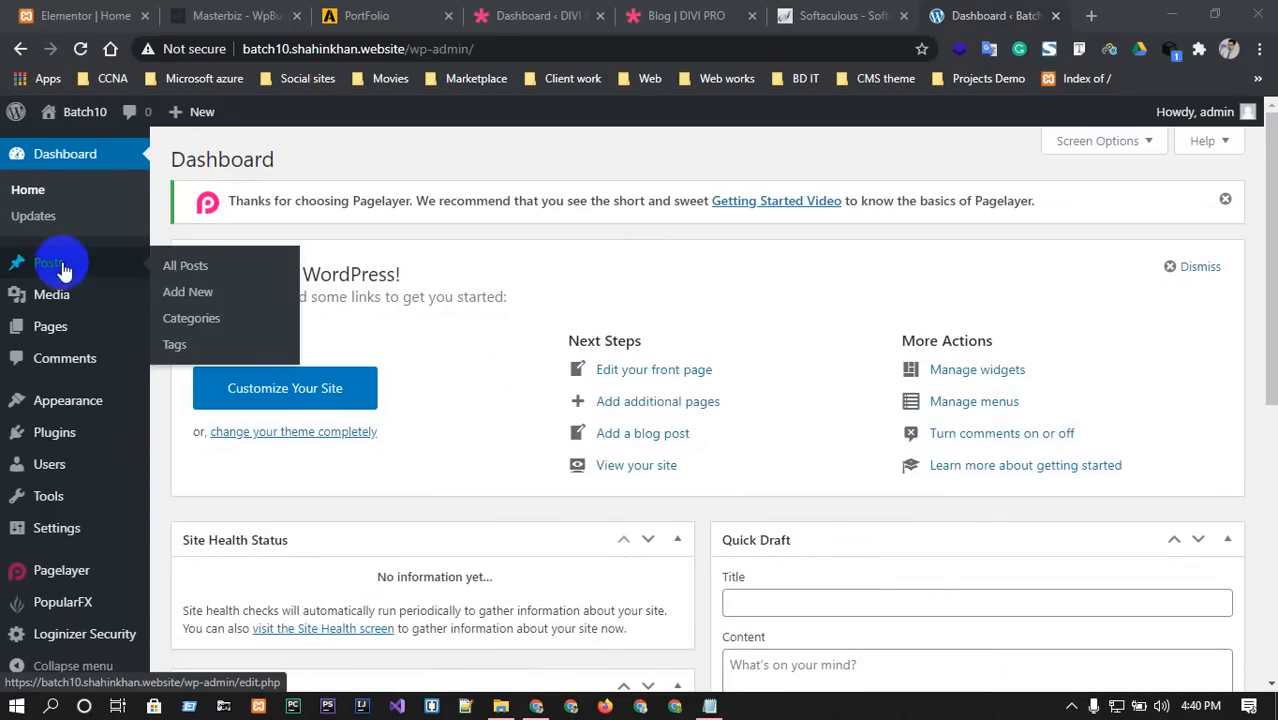
{"action": "scroll", "coordinate": [50, 428], "scroll_direction": "down", "scroll_amount": 2}
{"action": "scroll", "coordinate": [50, 428], "scroll_direction": "down", "scroll_amount": 4}
{"action": "mouse_move", "coordinate": [52, 405]}
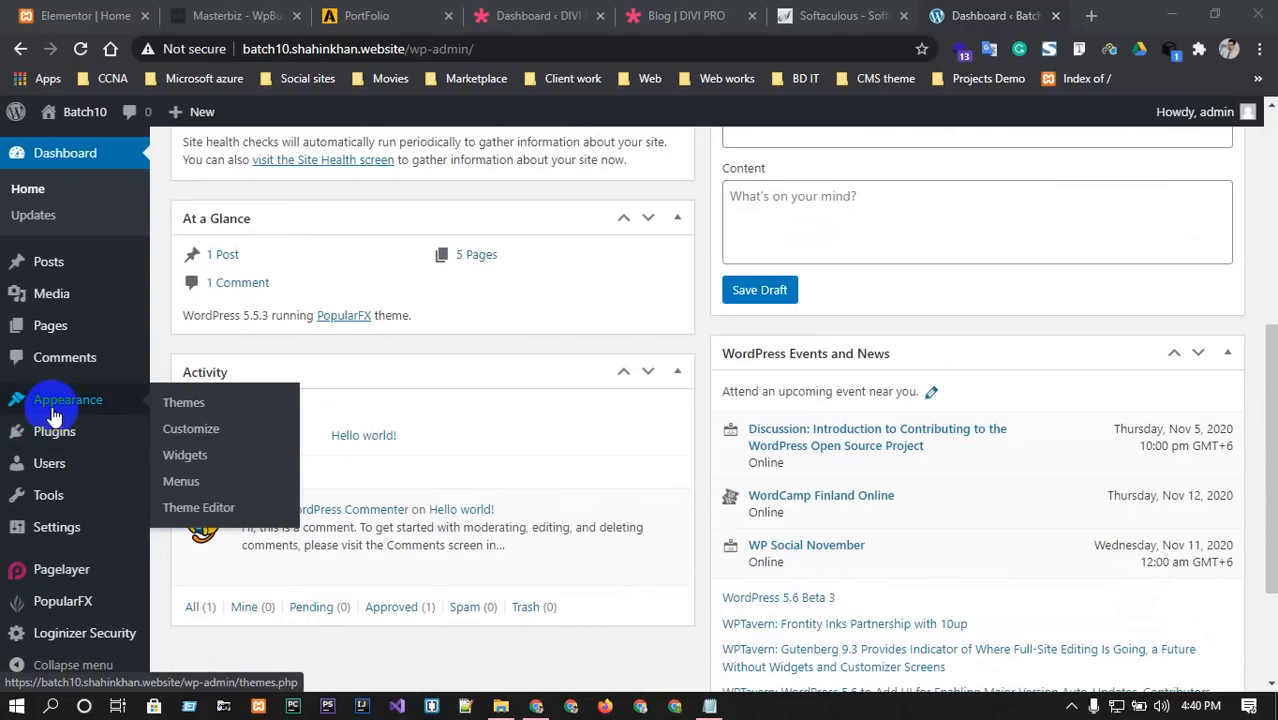
Search new plugins for 'reset', then install and activate Advanced WordPress Reset.
{"action": "mouse_move", "coordinate": [55, 450]}
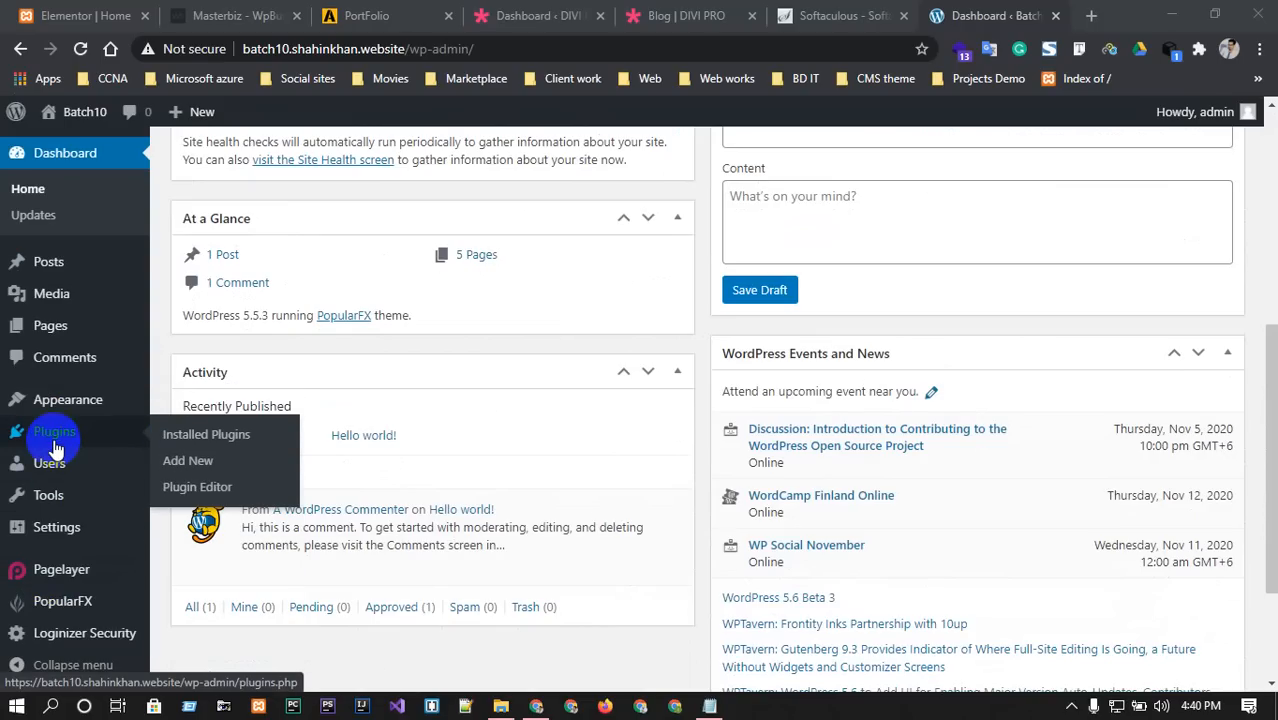
{"action": "left_click", "coordinate": [196, 465]}
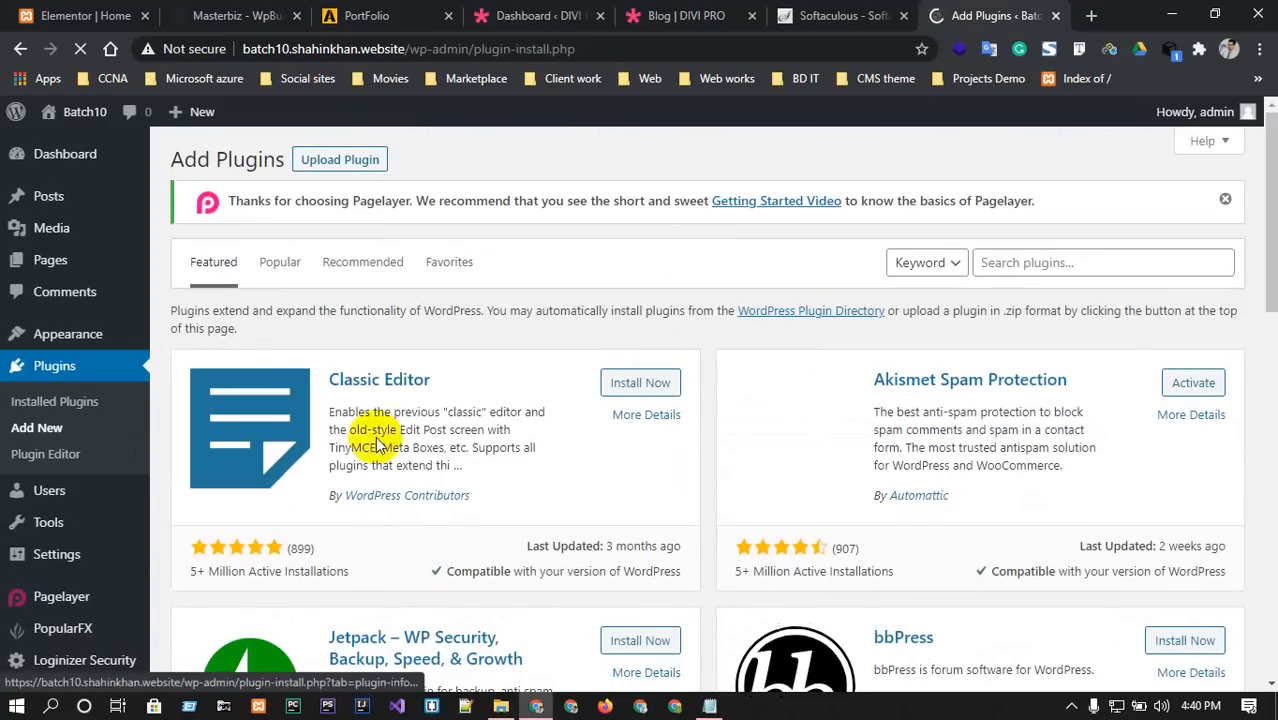
{"action": "left_click", "coordinate": [1030, 262]}
{"action": "type", "text": "r"}
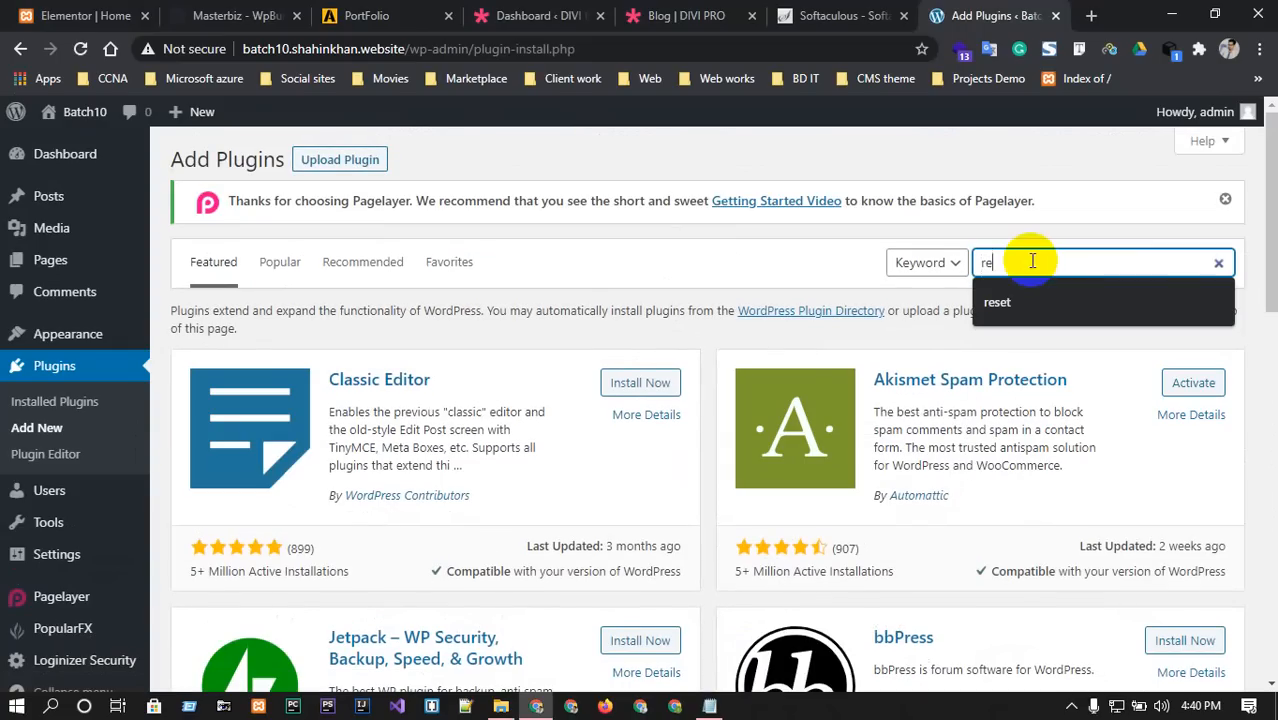
{"action": "type", "text": "et"}
{"action": "left_click", "coordinate": [1033, 288]}
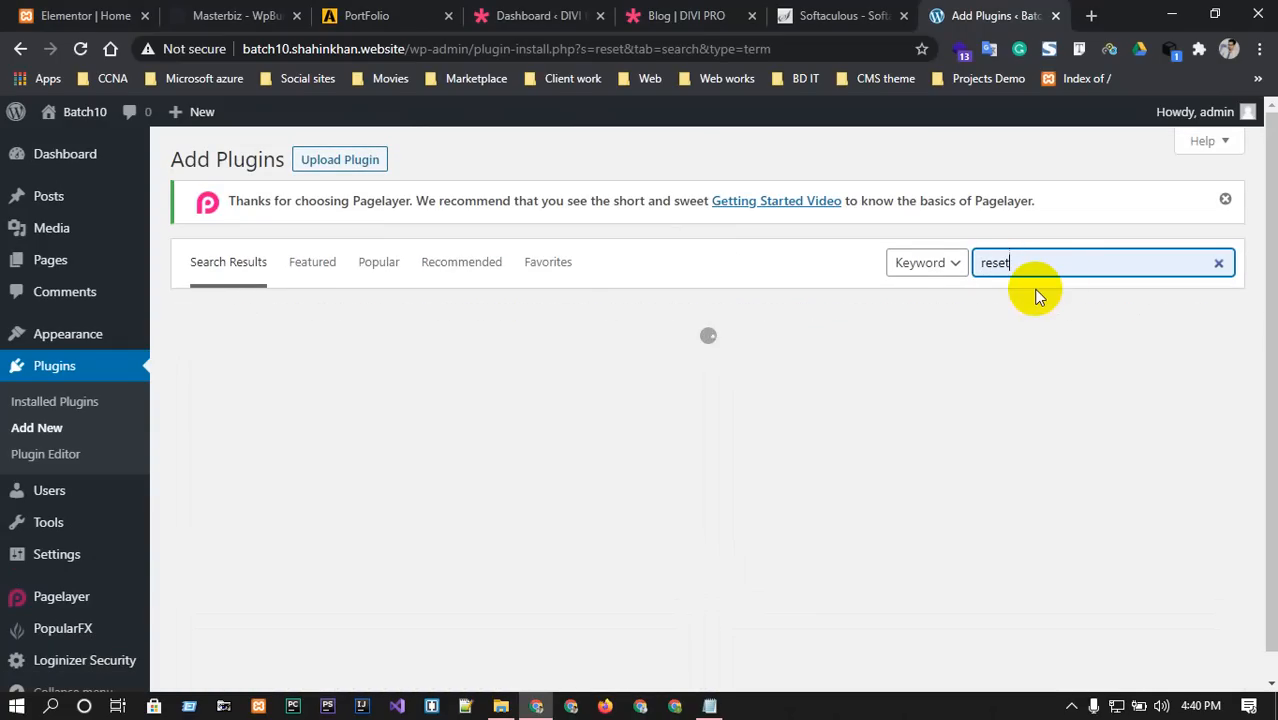
{"action": "left_click", "coordinate": [1225, 199]}
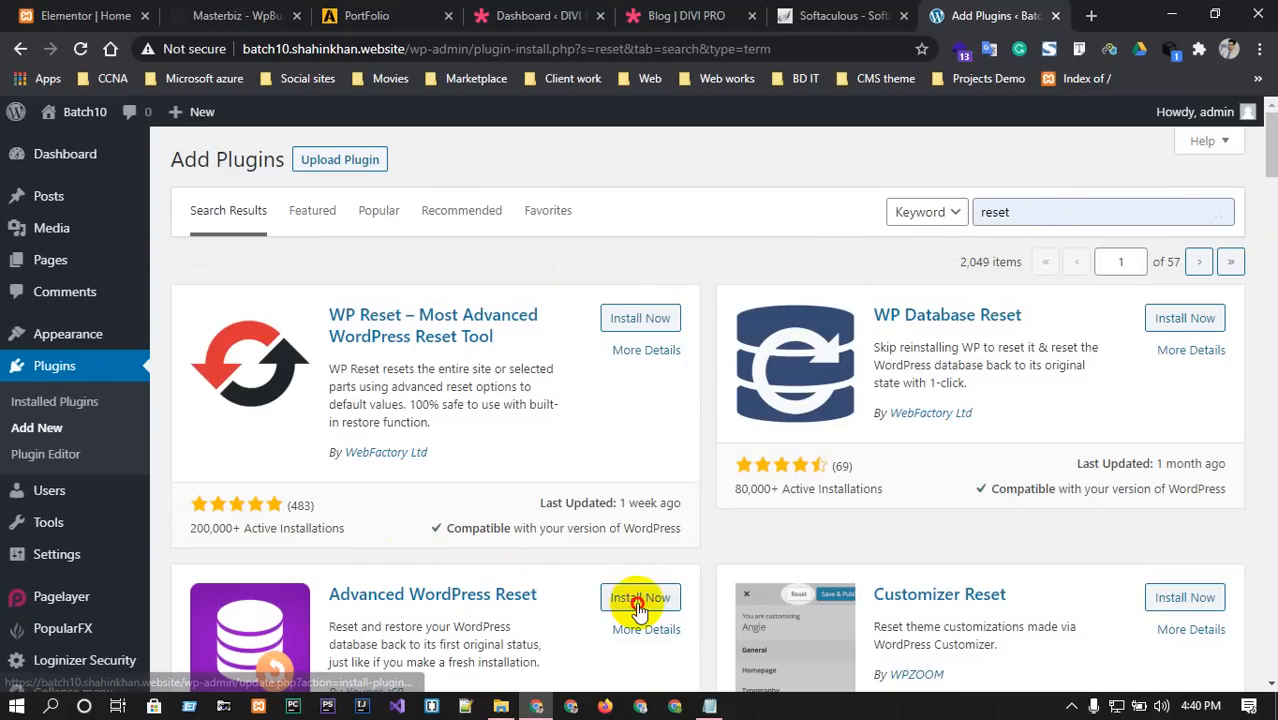
{"action": "left_click", "coordinate": [639, 600]}
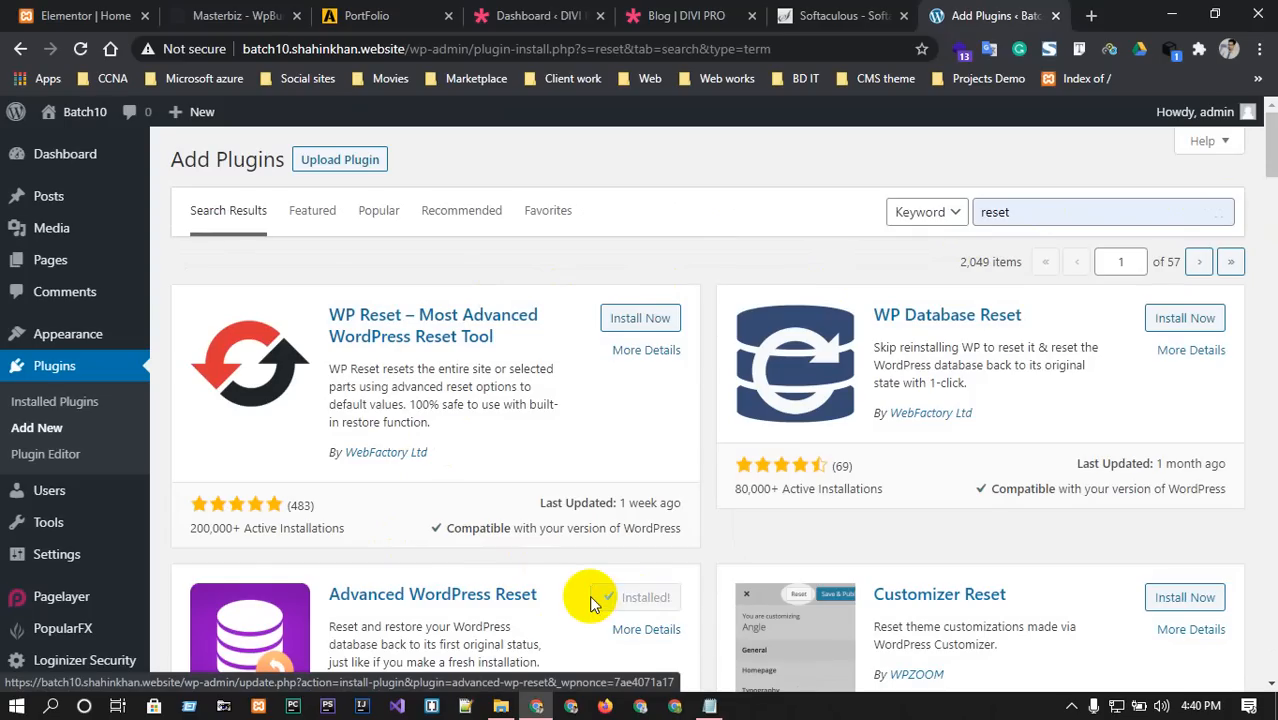
{"action": "left_click", "coordinate": [659, 606]}
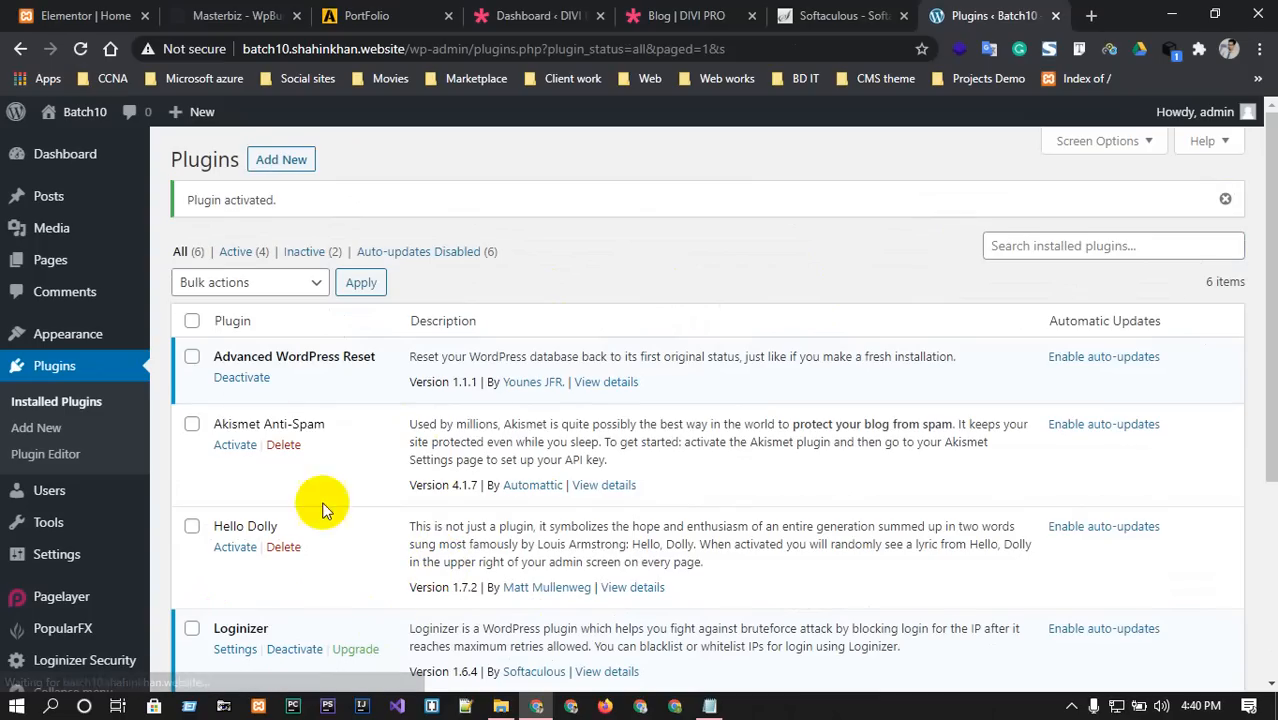
Reset the database in Tools > Advanced WP Reset, confirming with 'reset' and acknowledging Done.
{"action": "scroll", "coordinate": [72, 498], "scroll_direction": "down", "scroll_amount": 3}
{"action": "mouse_move", "coordinate": [46, 497]}
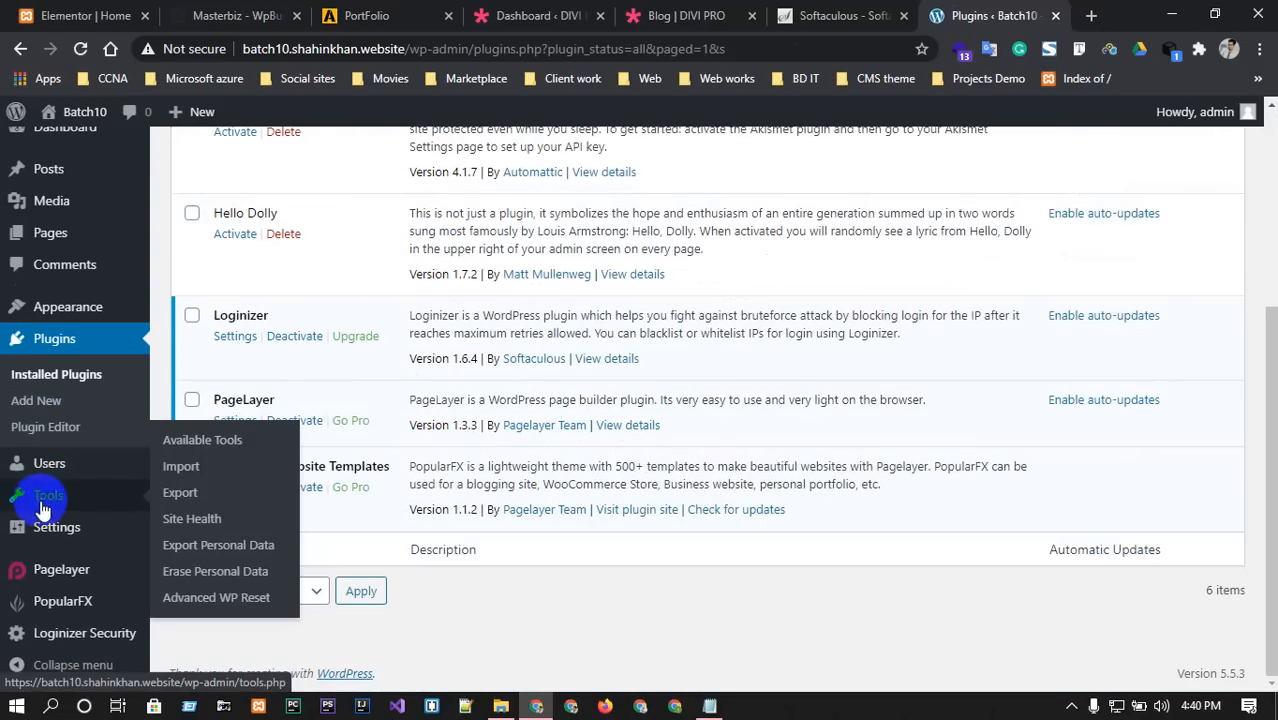
{"action": "left_click", "coordinate": [213, 603]}
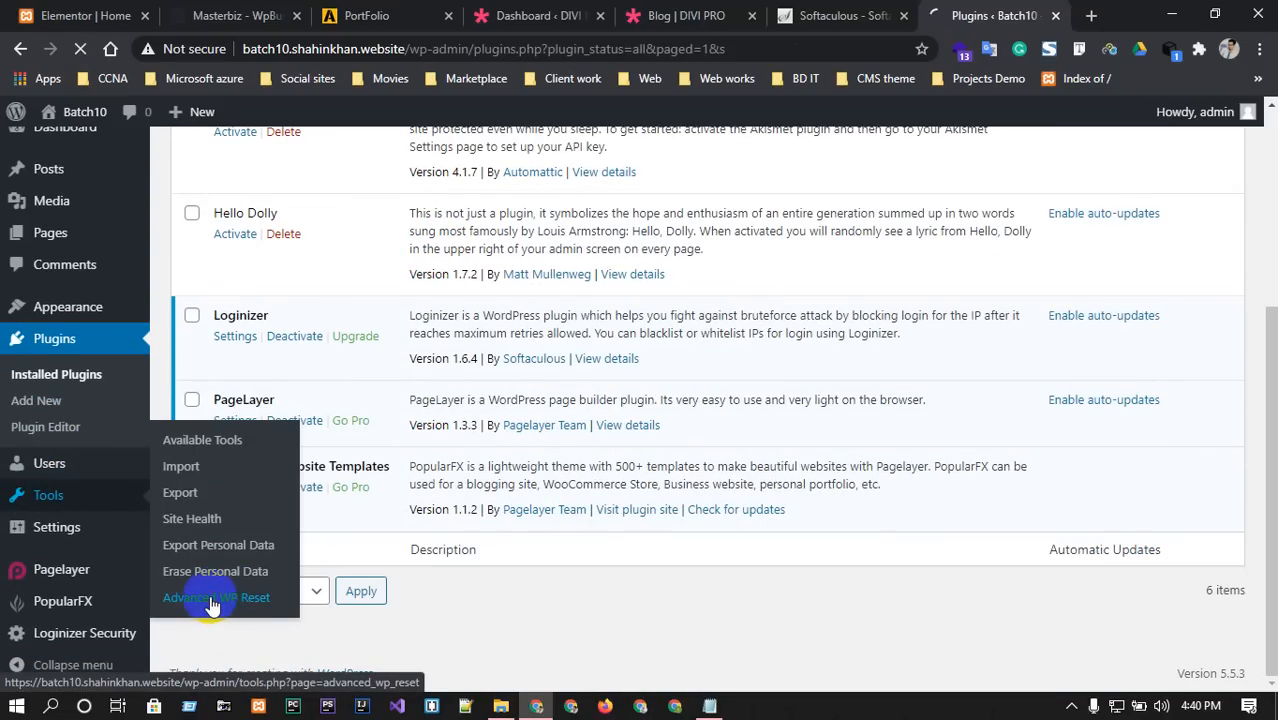
{"action": "scroll", "coordinate": [434, 563], "scroll_direction": "down", "scroll_amount": 1}
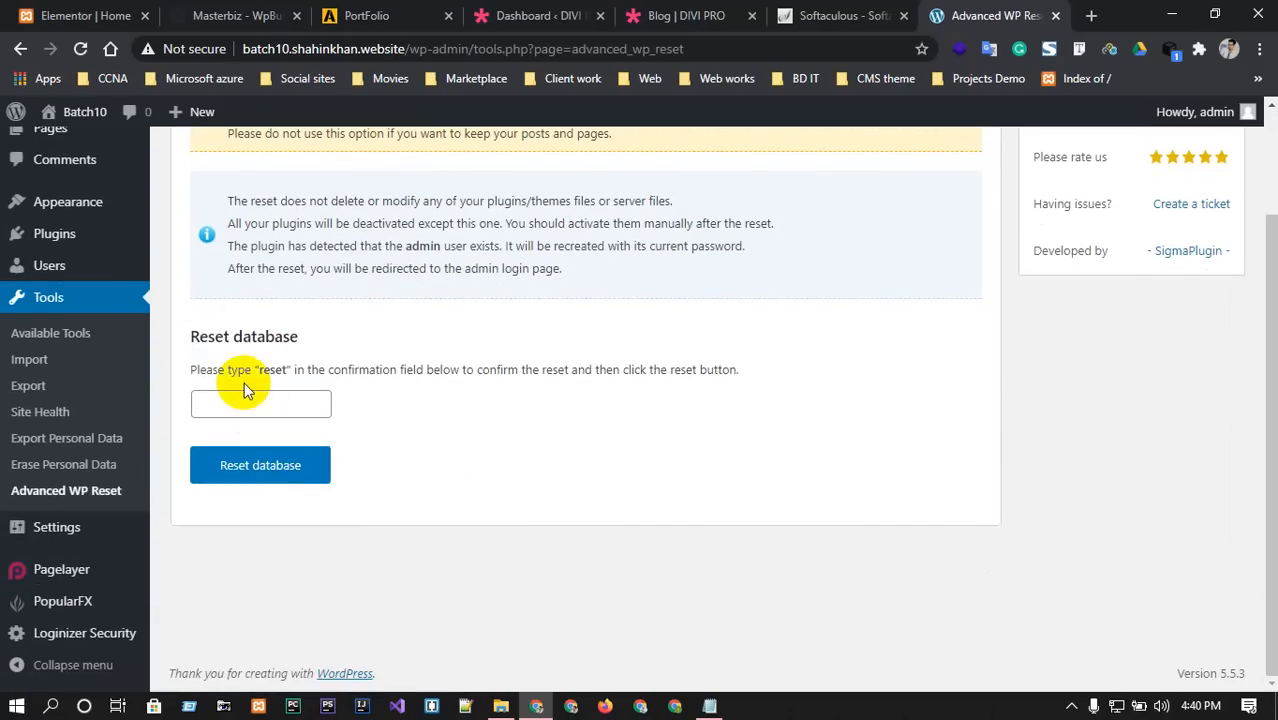
{"action": "left_click", "coordinate": [245, 401]}
{"action": "left_click", "coordinate": [248, 440]}
{"action": "left_click", "coordinate": [250, 467]}
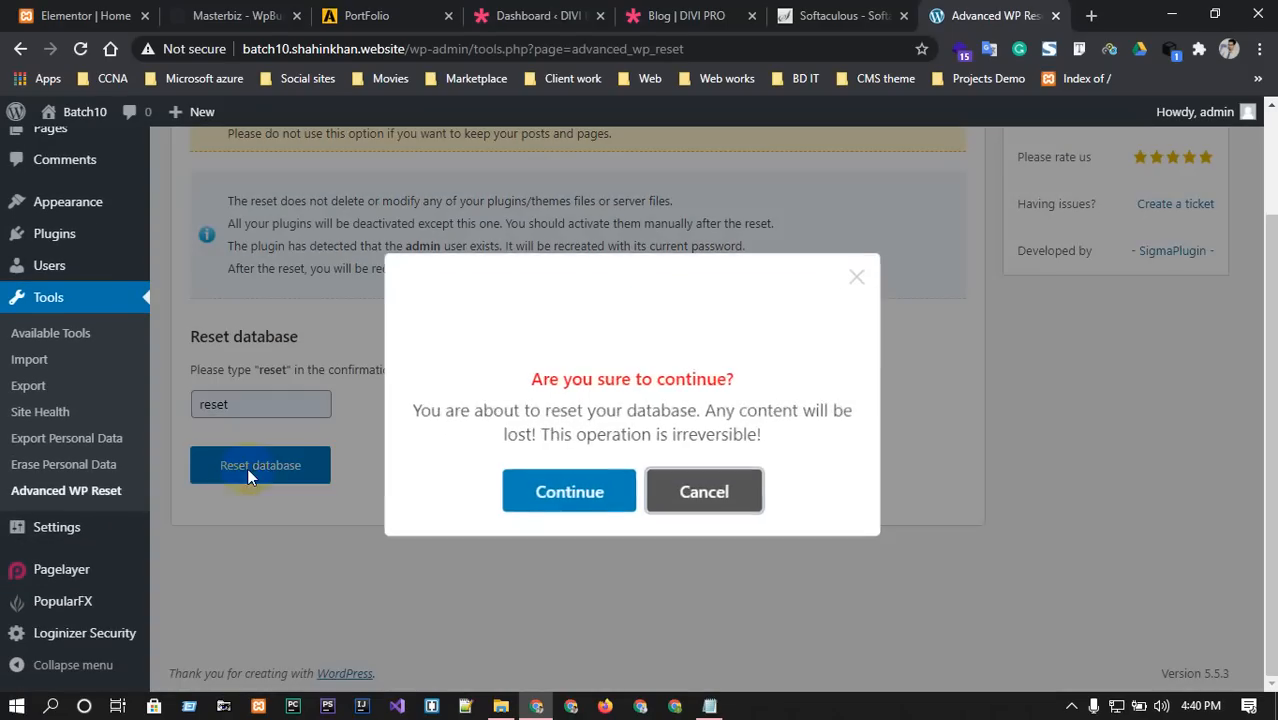
{"action": "left_click", "coordinate": [568, 489]}
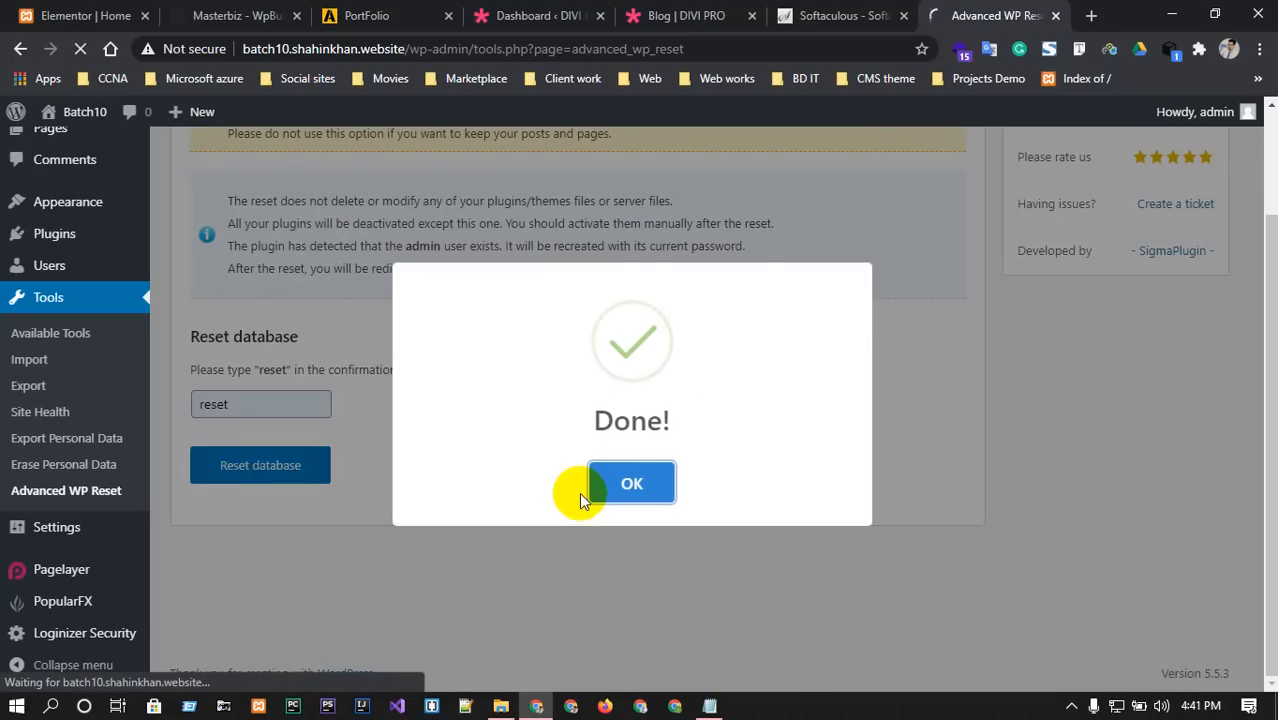
{"action": "left_click", "coordinate": [652, 485]}
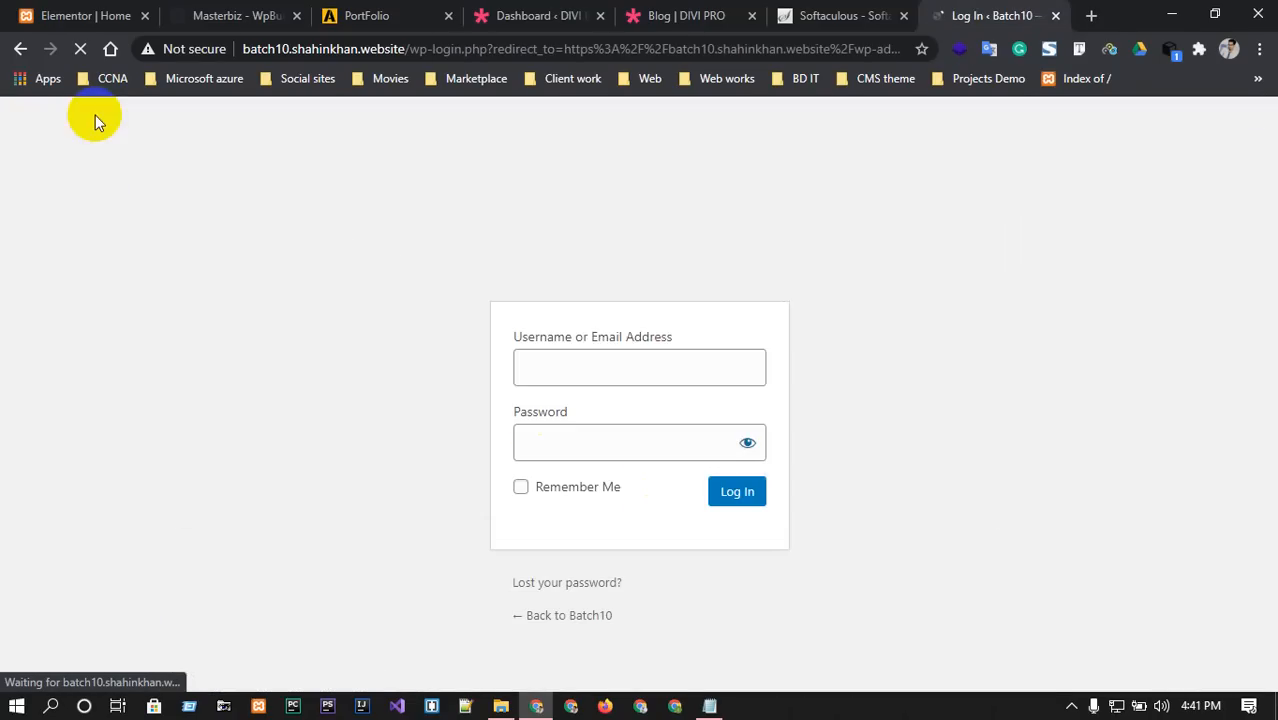
Log in as admin with the saved account password, which gets rejected as incorrect.
{"action": "left_click", "coordinate": [607, 352]}
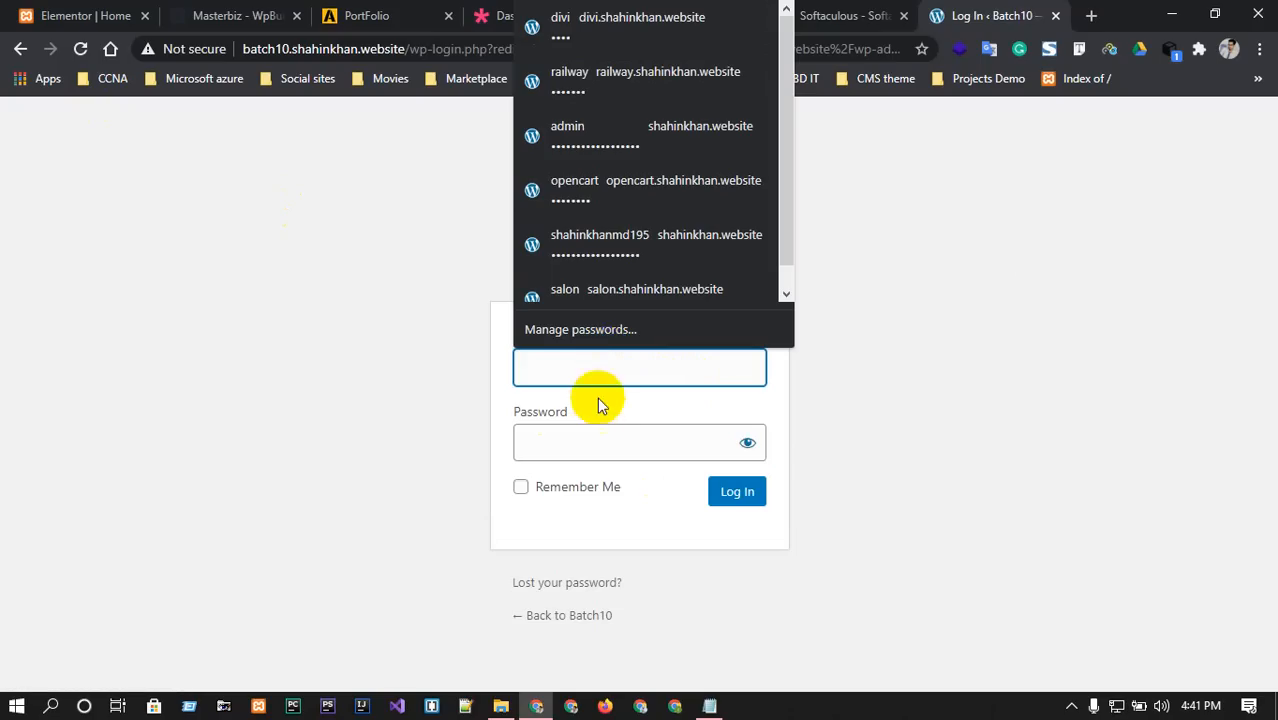
{"action": "left_click", "coordinate": [589, 444]}
{"action": "key", "text": "ctrl+v"}
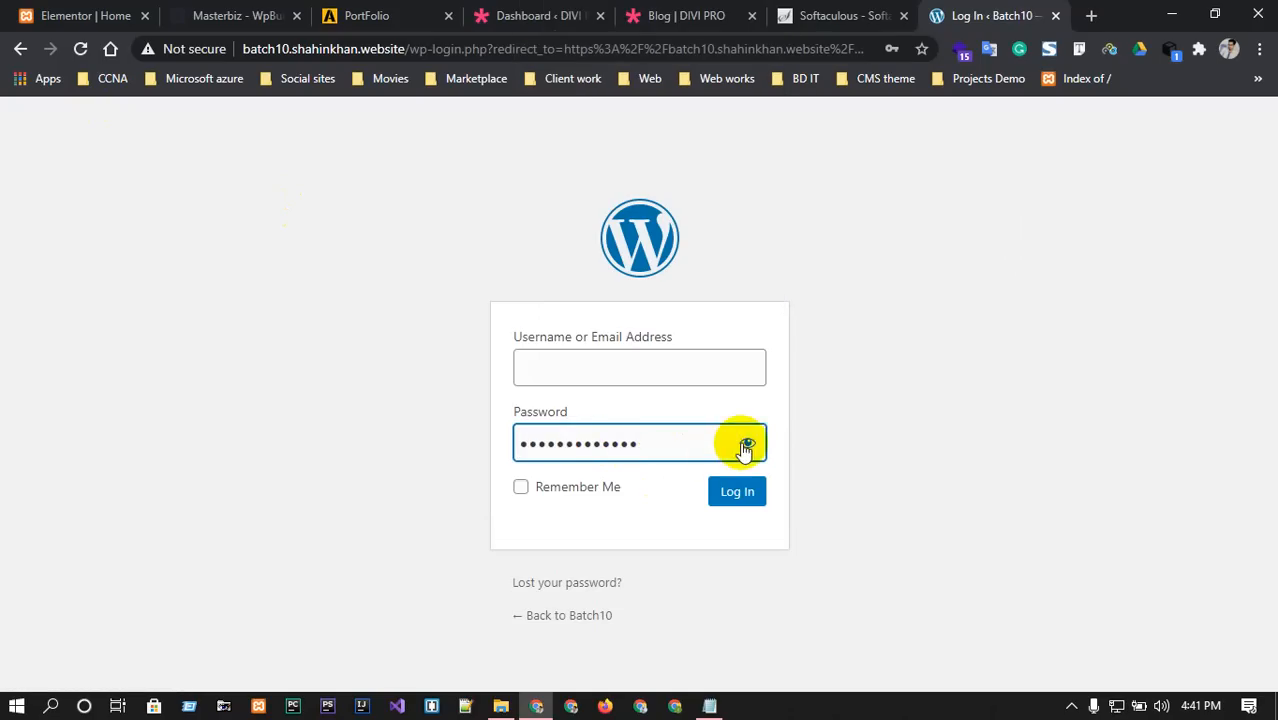
{"action": "left_click", "coordinate": [747, 442]}
{"action": "left_click", "coordinate": [652, 372]}
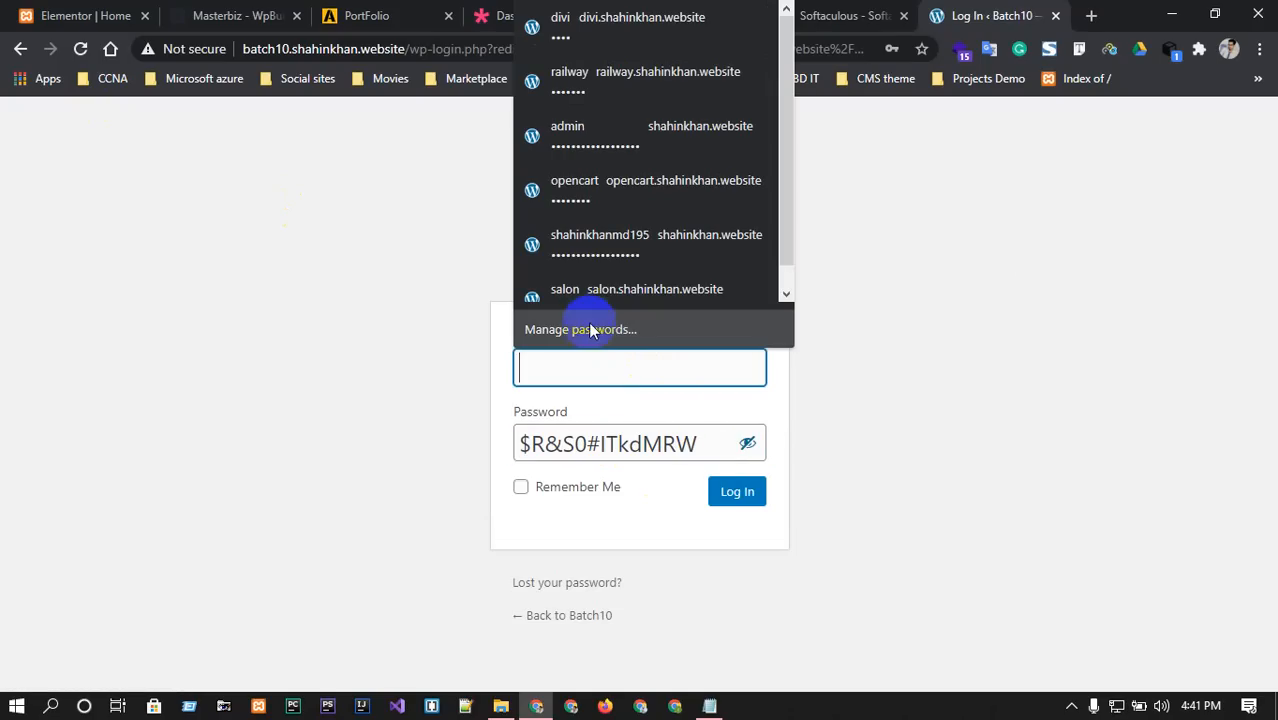
{"action": "type", "text": "admin"}
{"action": "left_click", "coordinate": [588, 410]}
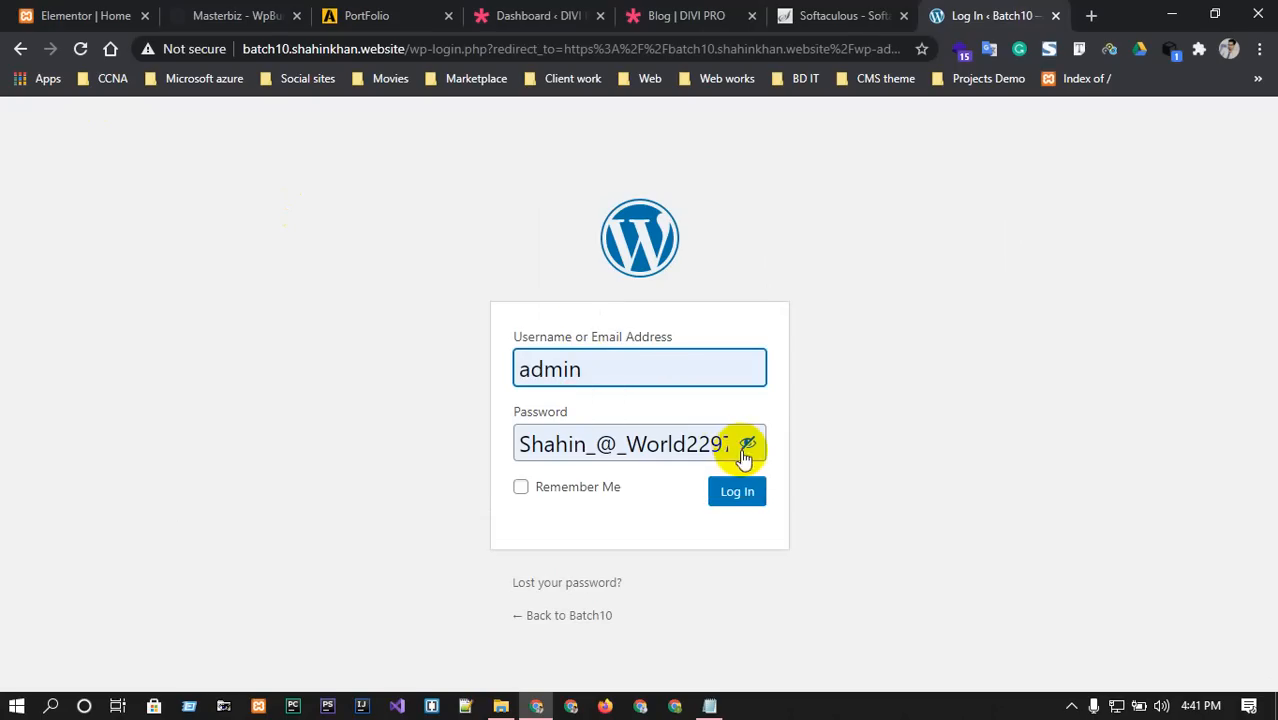
{"action": "left_click", "coordinate": [737, 492]}
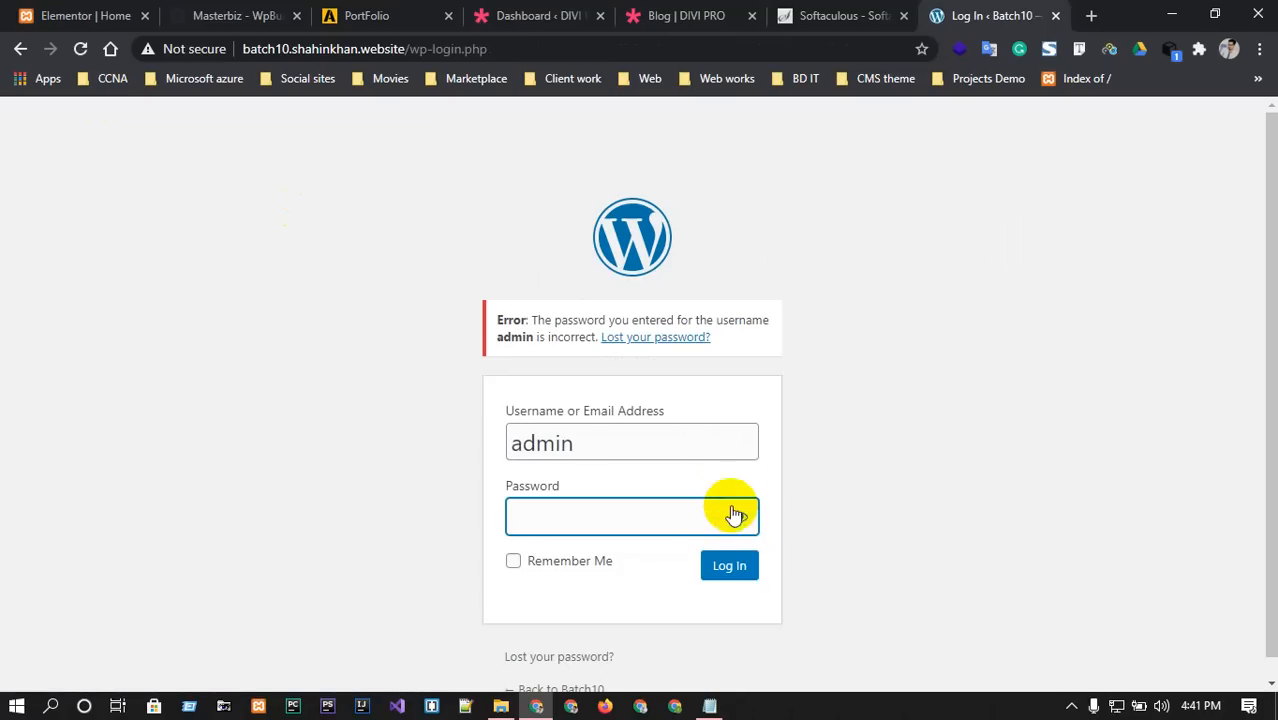
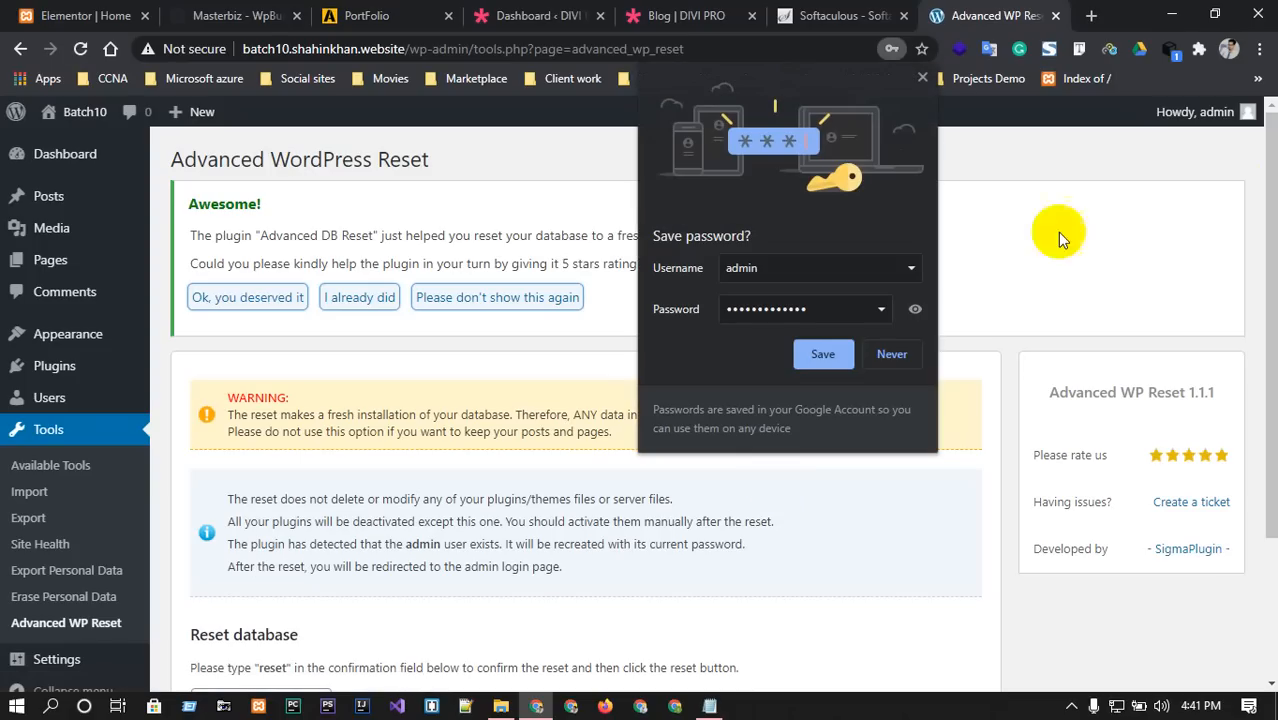
Save the admin password in Chrome and go to Plugins > Add New.
{"action": "left_click", "coordinate": [824, 355]}
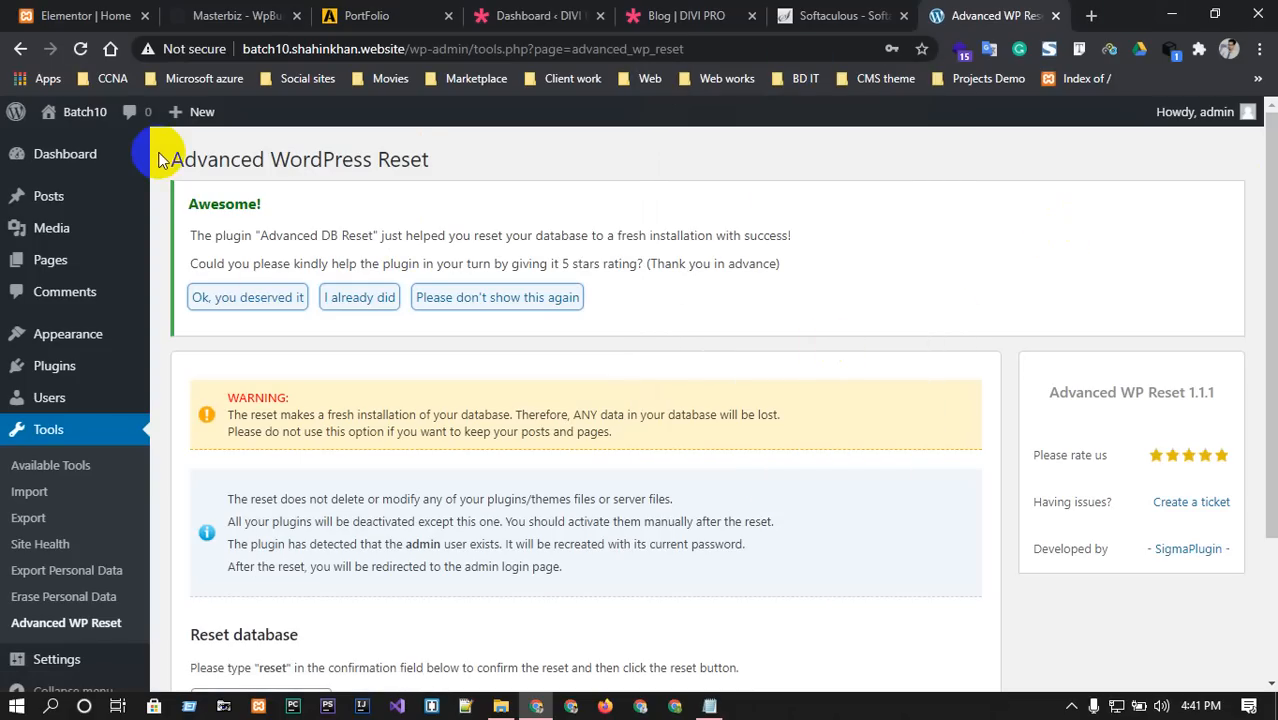
{"action": "scroll", "coordinate": [100, 390], "scroll_direction": "down", "scroll_amount": 2}
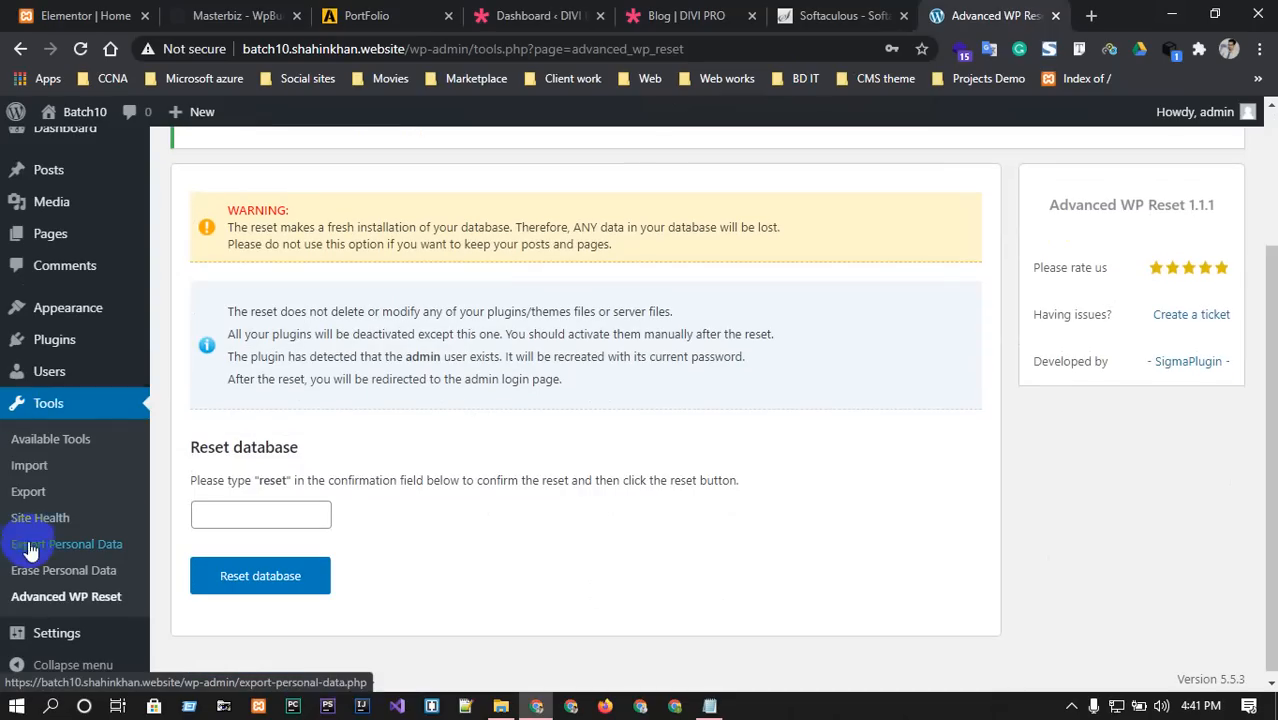
{"action": "mouse_move", "coordinate": [47, 361]}
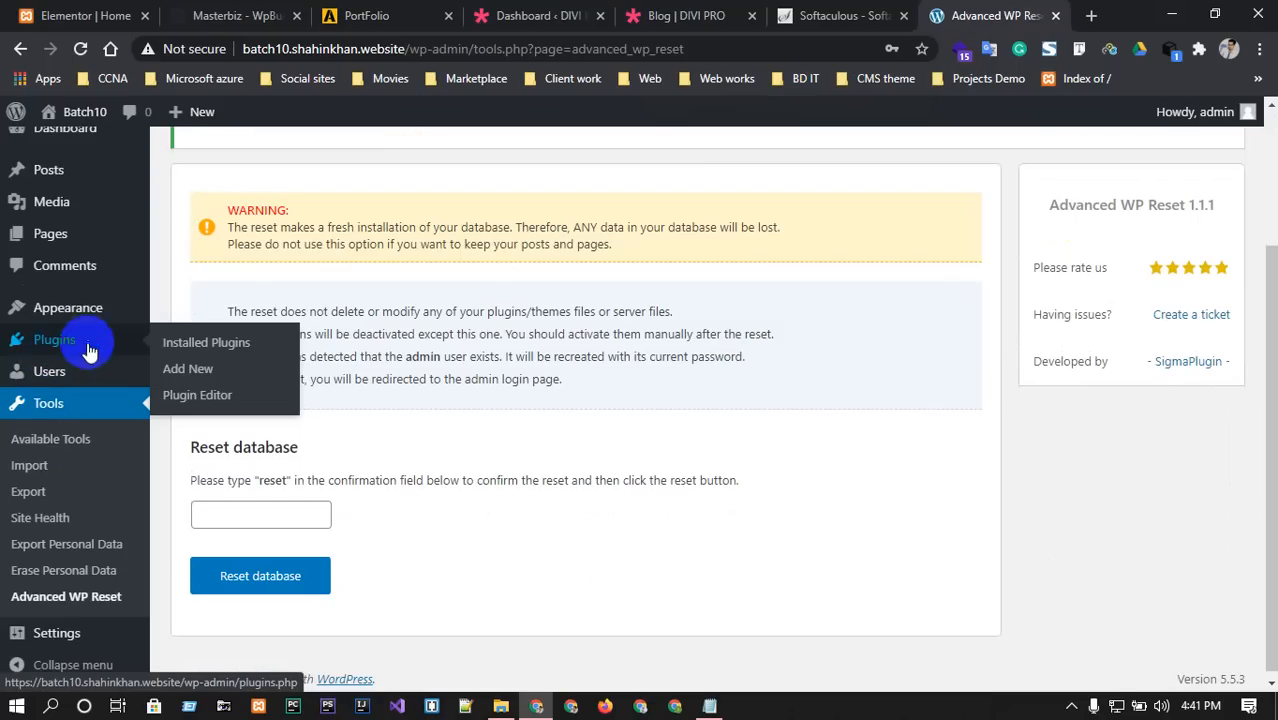
{"action": "left_click", "coordinate": [178, 371]}
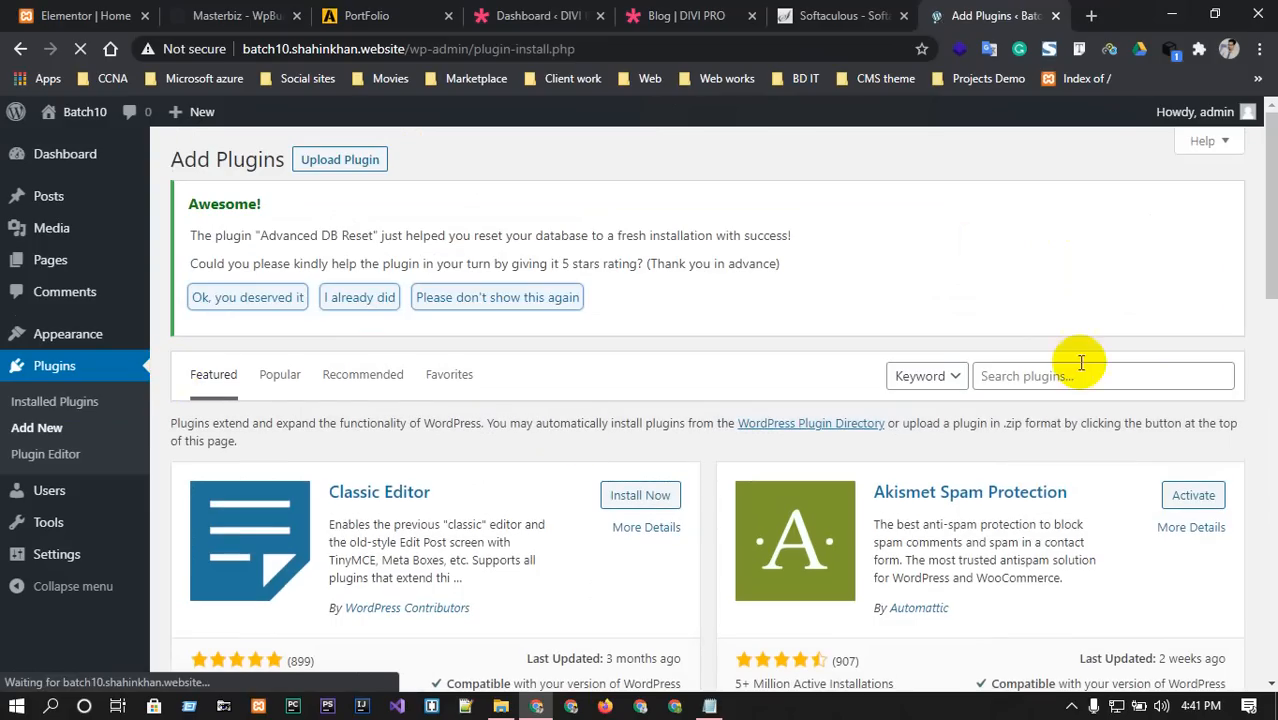
Search plugins for 'elem' and install Elementor Website Builder and Essential Addons for Elementor.
{"action": "left_click", "coordinate": [1070, 374]}
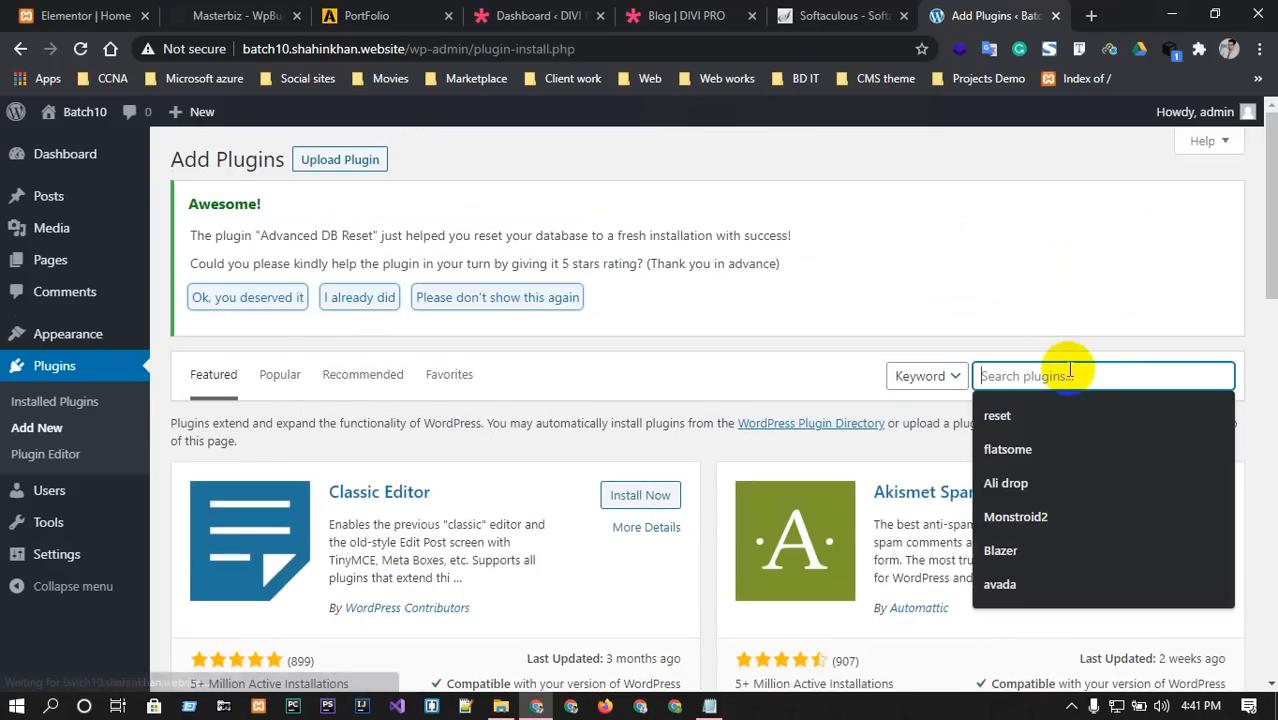
{"action": "type", "text": "element"}
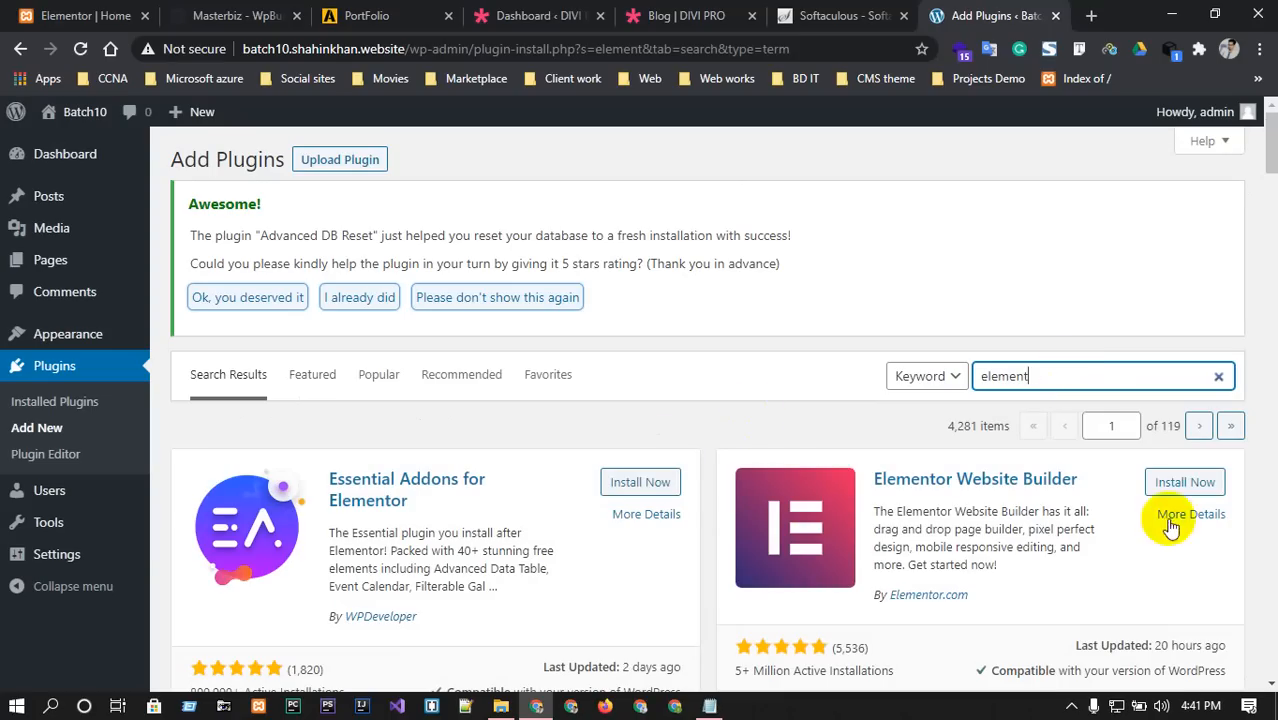
{"action": "scroll", "coordinate": [1183, 484], "scroll_direction": "down", "scroll_amount": 3}
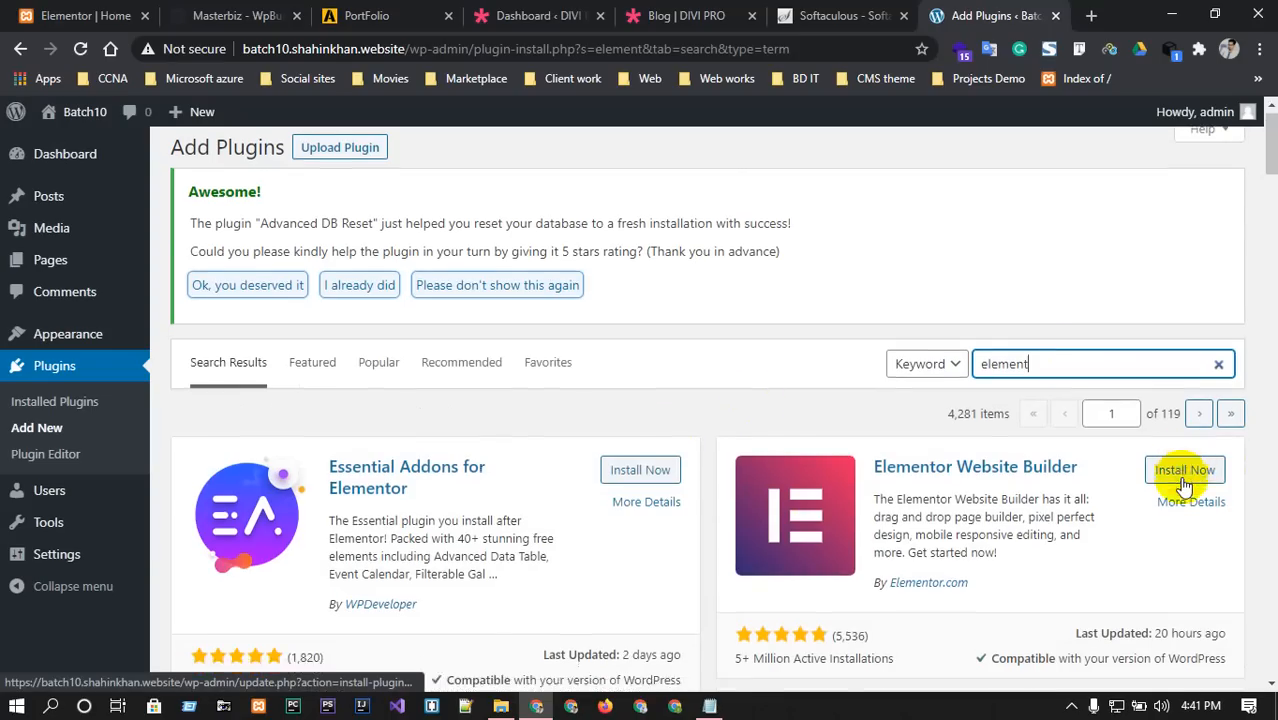
{"action": "left_click", "coordinate": [1179, 205]}
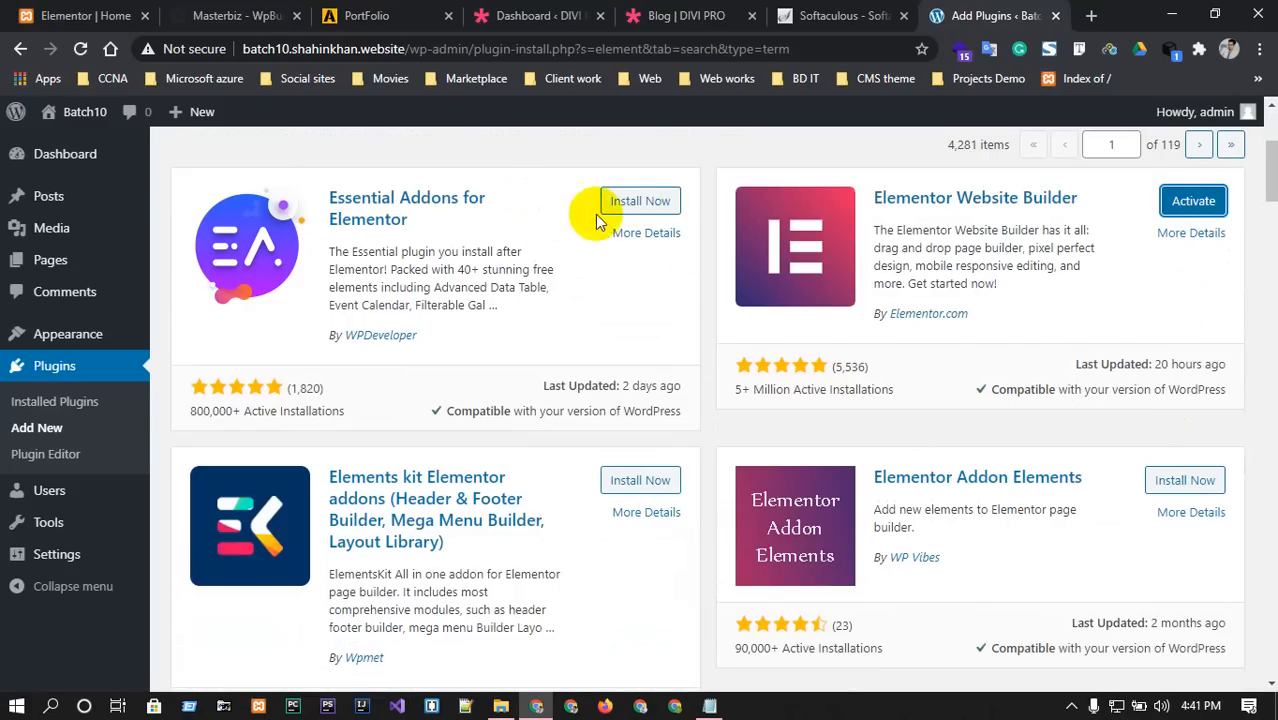
{"action": "left_click", "coordinate": [637, 206]}
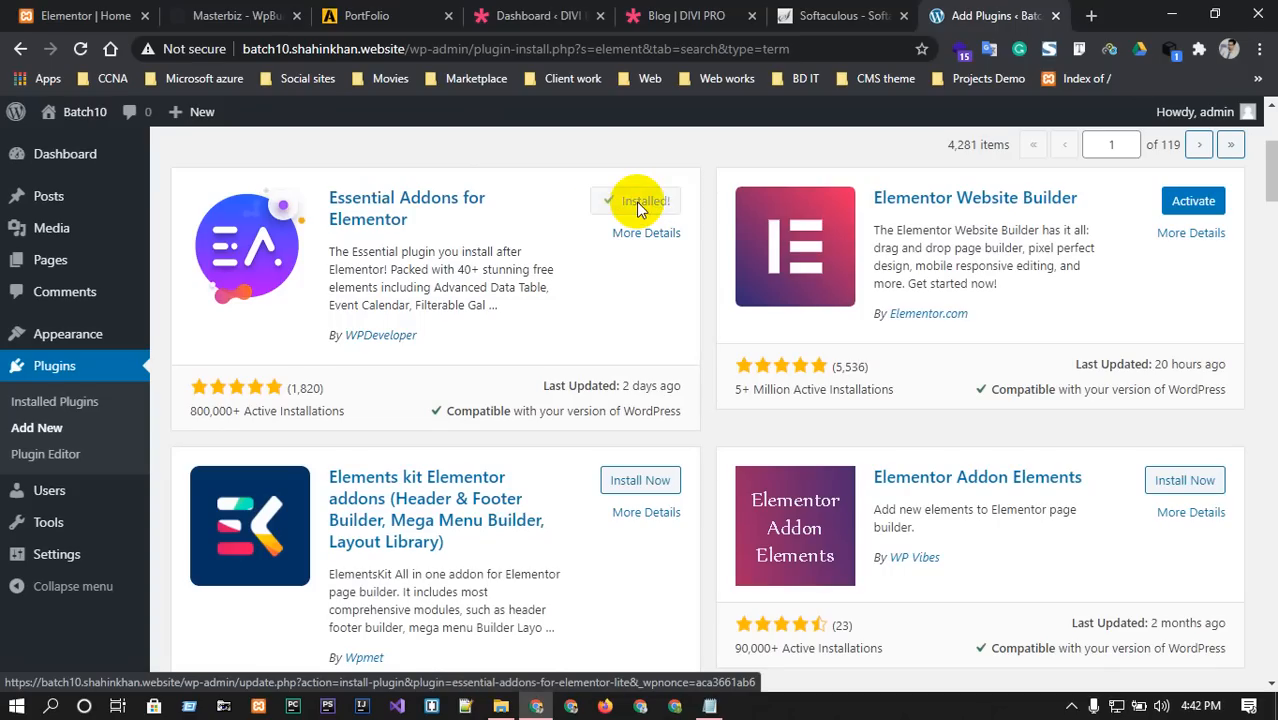
Install the ElementsKit Elementor addons plugin, then activate Essential Addons for Elementor.
{"action": "scroll", "coordinate": [620, 269], "scroll_direction": "down", "scroll_amount": 2}
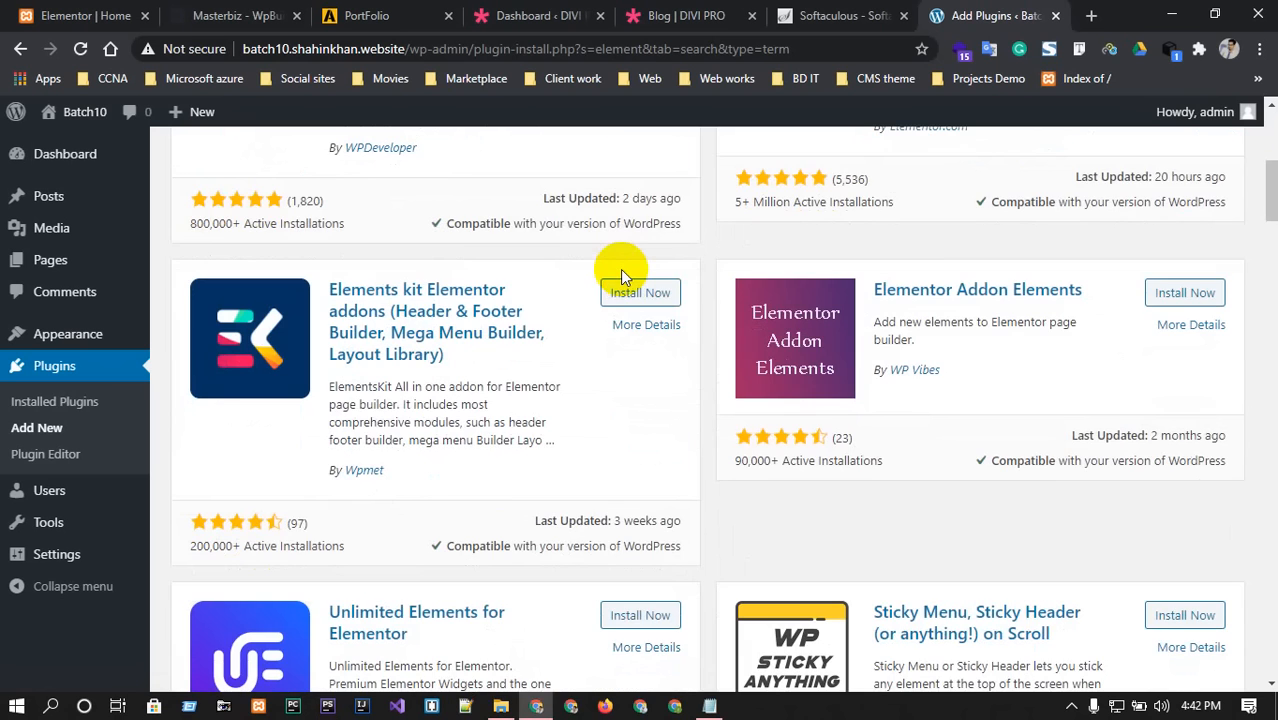
{"action": "scroll", "coordinate": [620, 269], "scroll_direction": "down", "scroll_amount": 2}
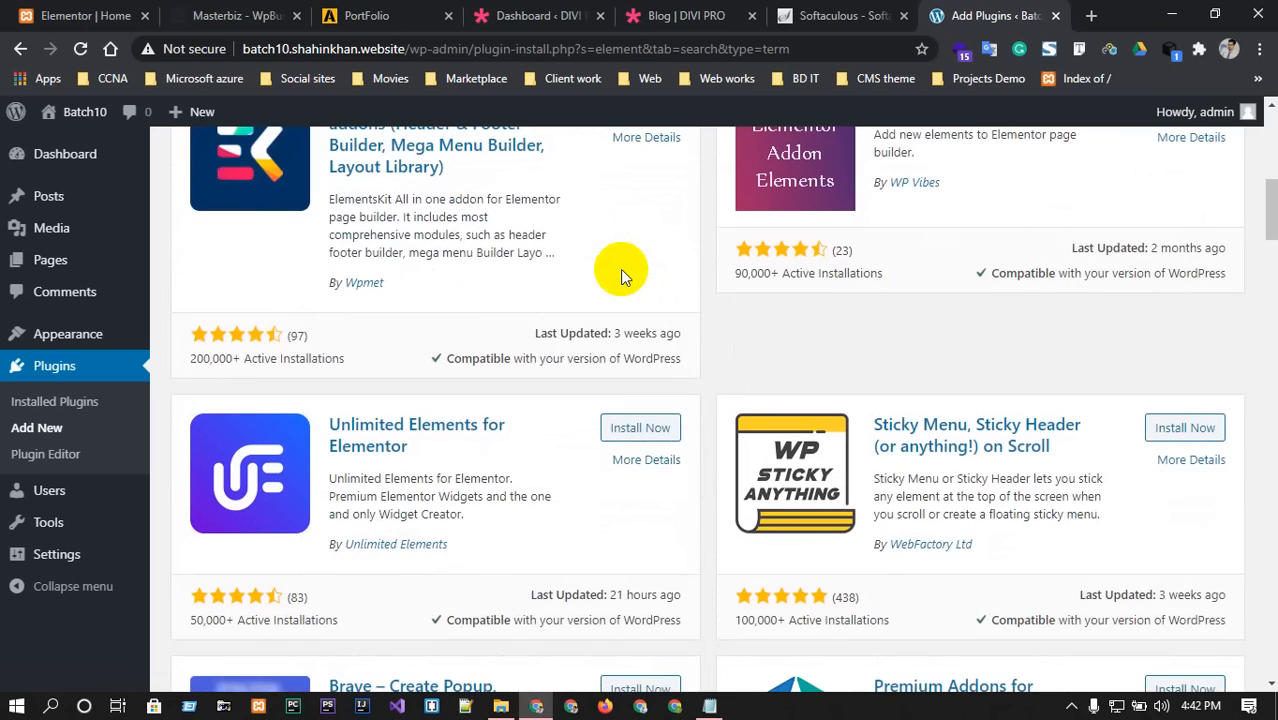
{"action": "scroll", "coordinate": [620, 269], "scroll_direction": "down", "scroll_amount": 2}
{"action": "scroll", "coordinate": [620, 272], "scroll_direction": "up", "scroll_amount": 4}
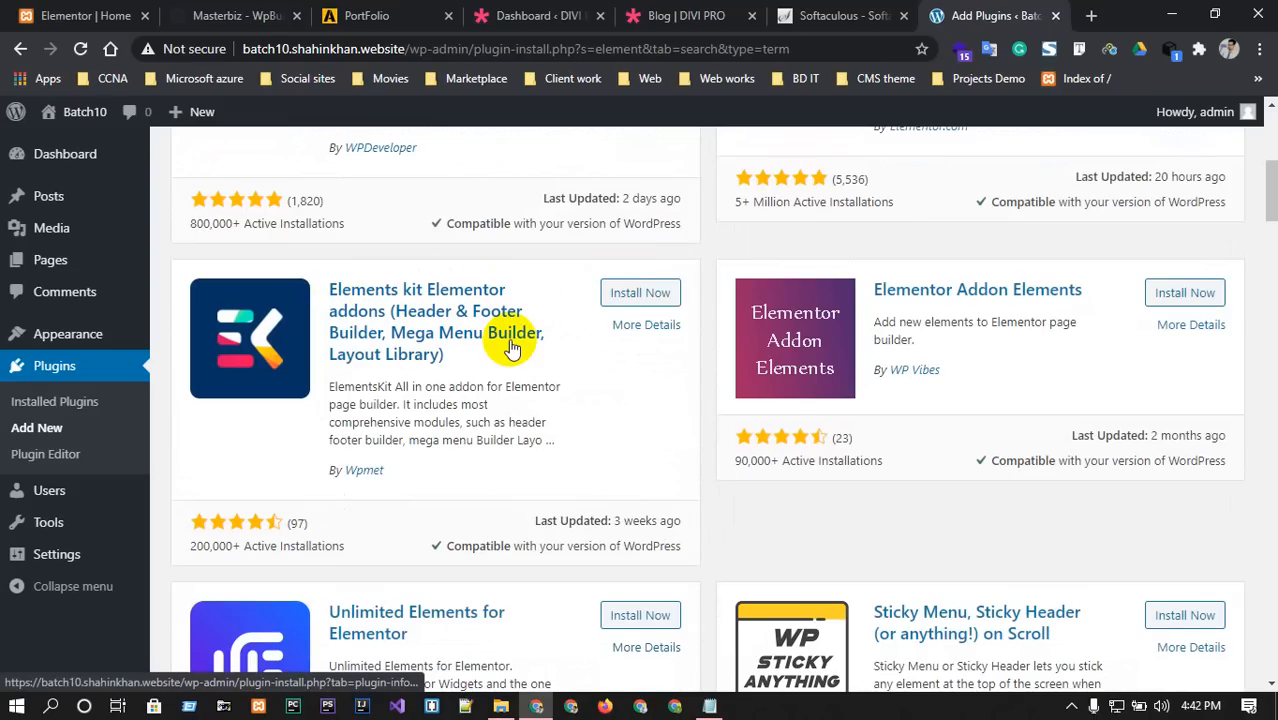
{"action": "scroll", "coordinate": [1217, 417], "scroll_direction": "down", "scroll_amount": 4}
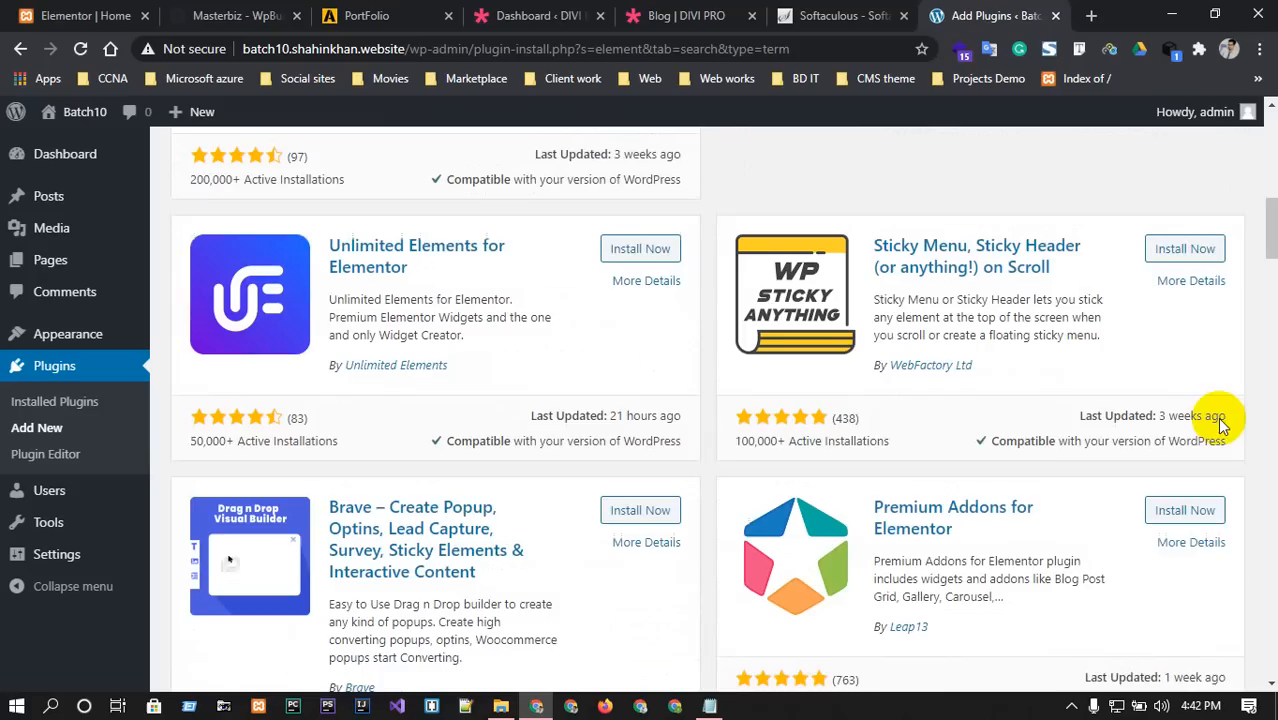
{"action": "scroll", "coordinate": [1220, 420], "scroll_direction": "down", "scroll_amount": 3}
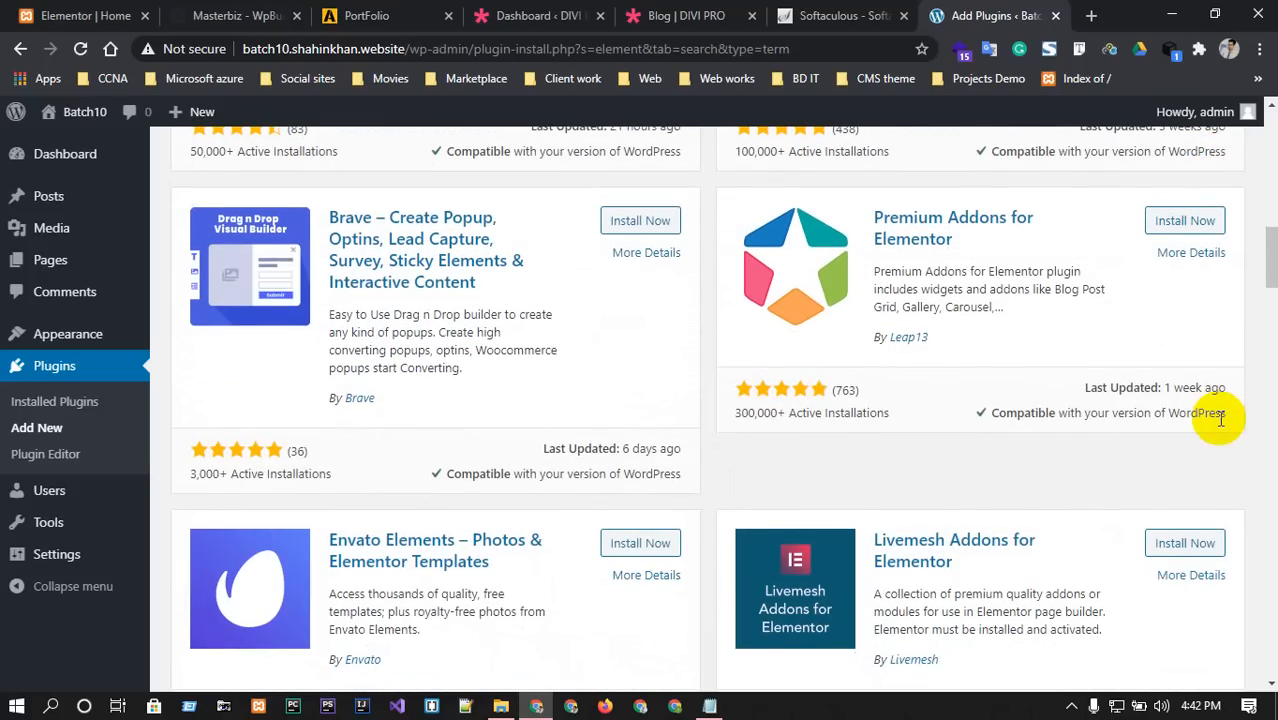
{"action": "scroll", "coordinate": [1220, 418], "scroll_direction": "up", "scroll_amount": 8}
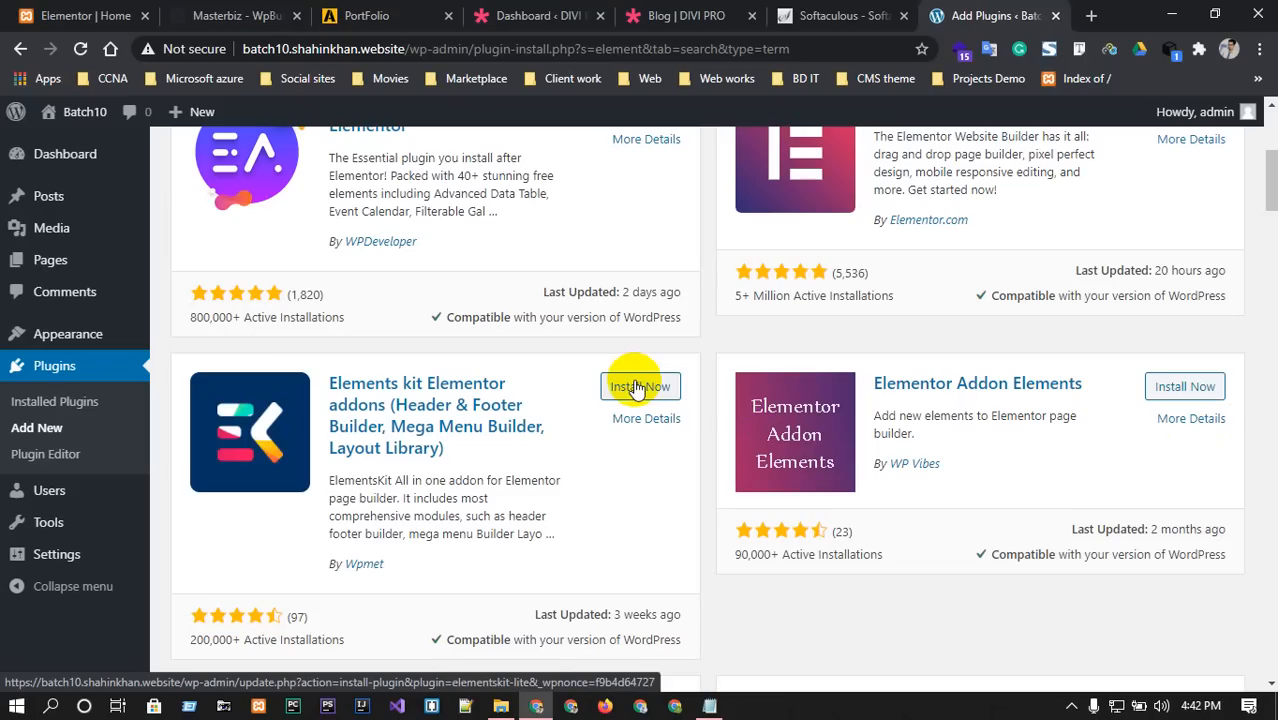
{"action": "left_click", "coordinate": [638, 389]}
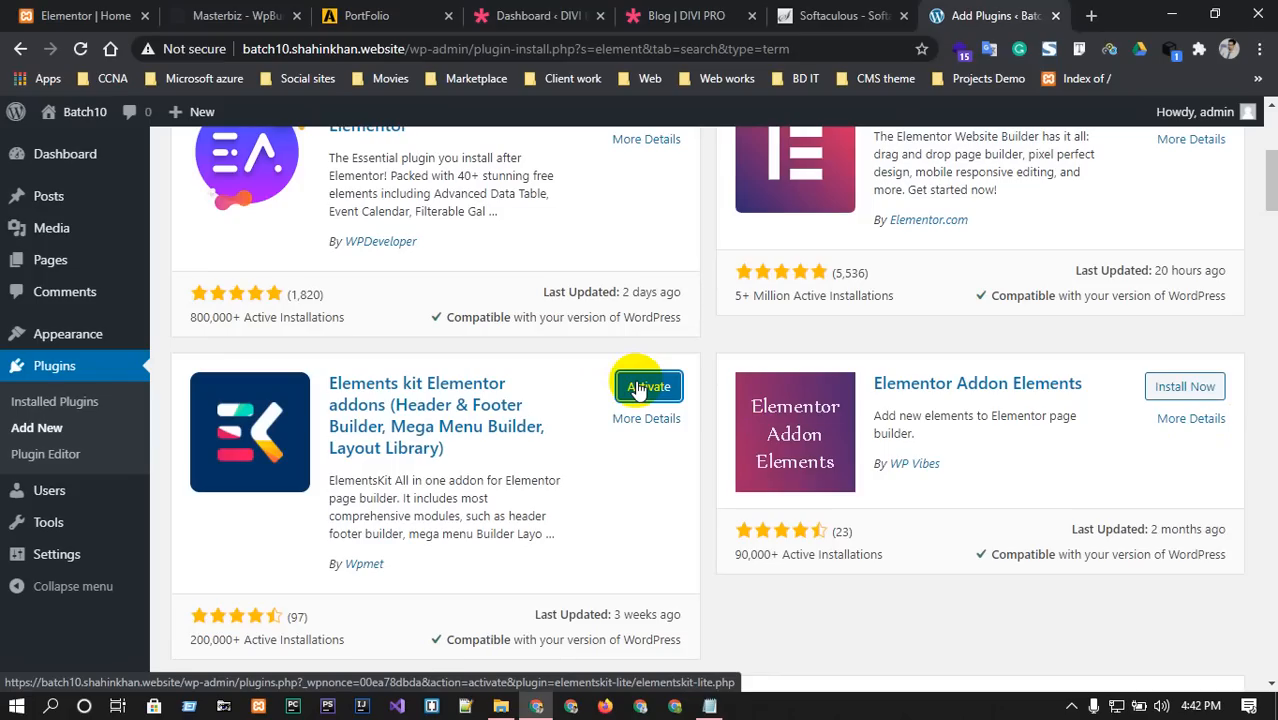
{"action": "scroll", "coordinate": [636, 390], "scroll_direction": "up", "scroll_amount": 2}
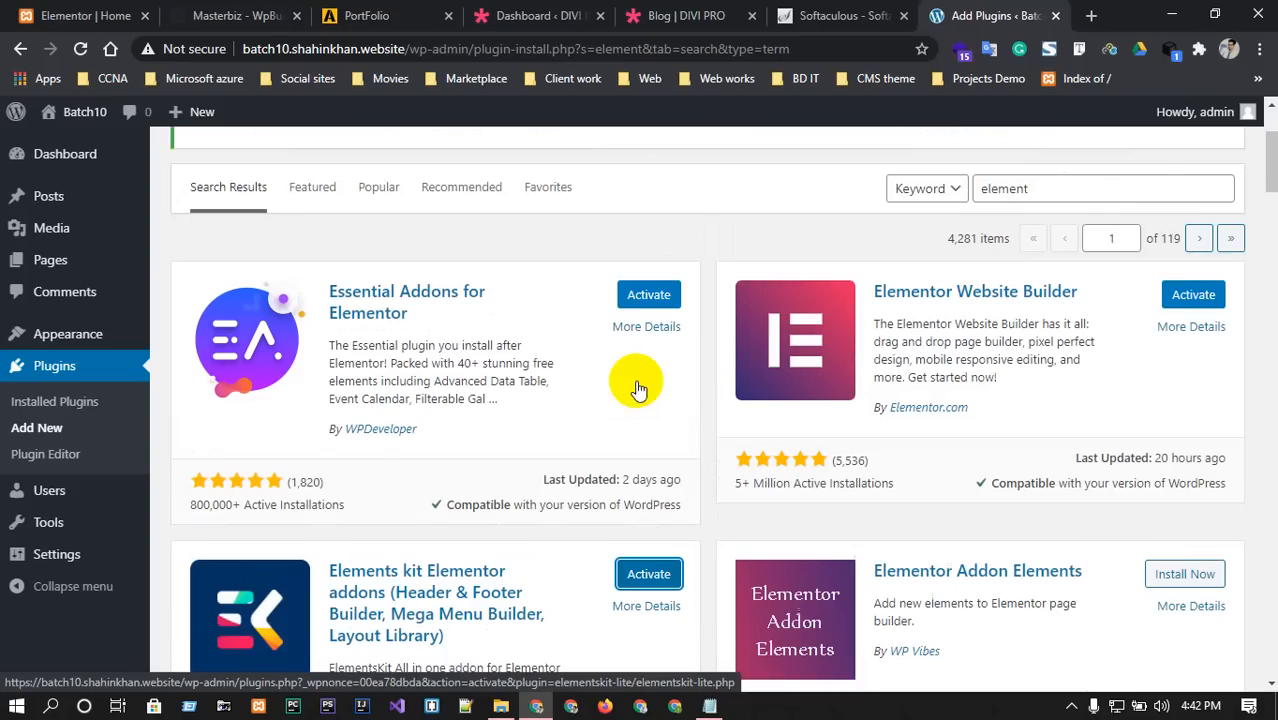
{"action": "left_click", "coordinate": [650, 298]}
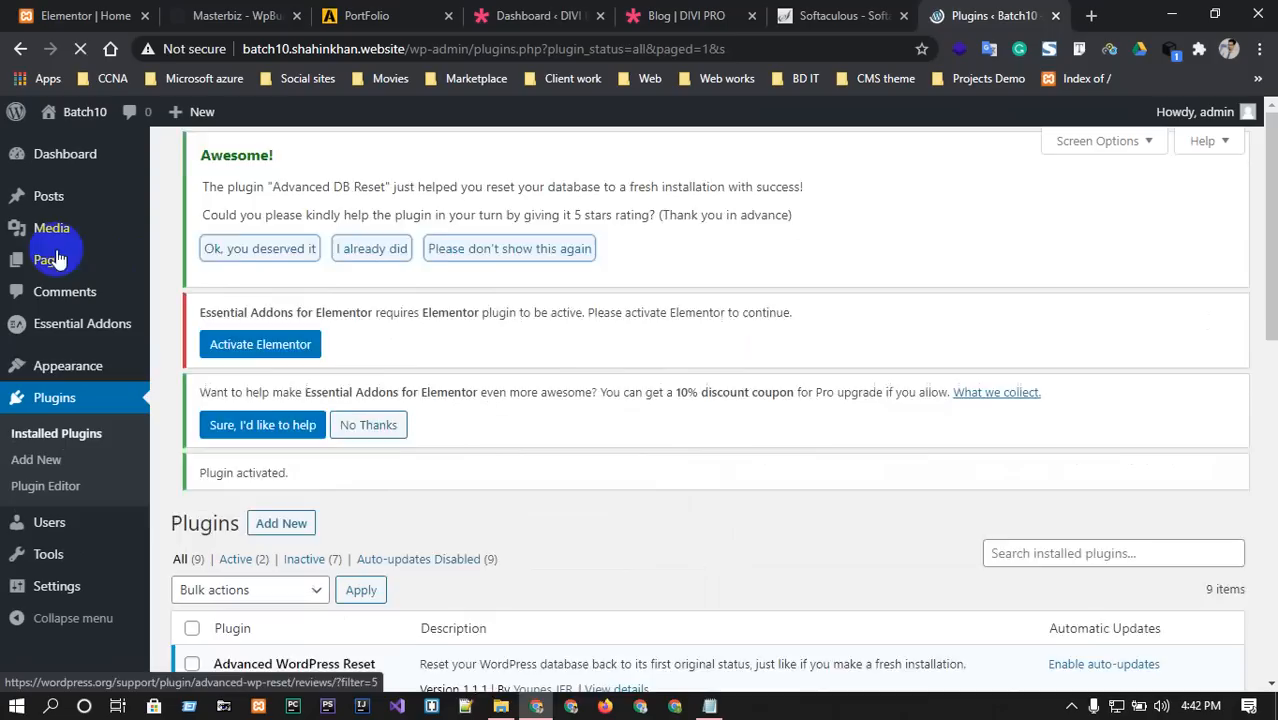
In Installed Plugins, select all except Advanced WordPress Reset and choose the Activate bulk action.
{"action": "mouse_move", "coordinate": [30, 366]}
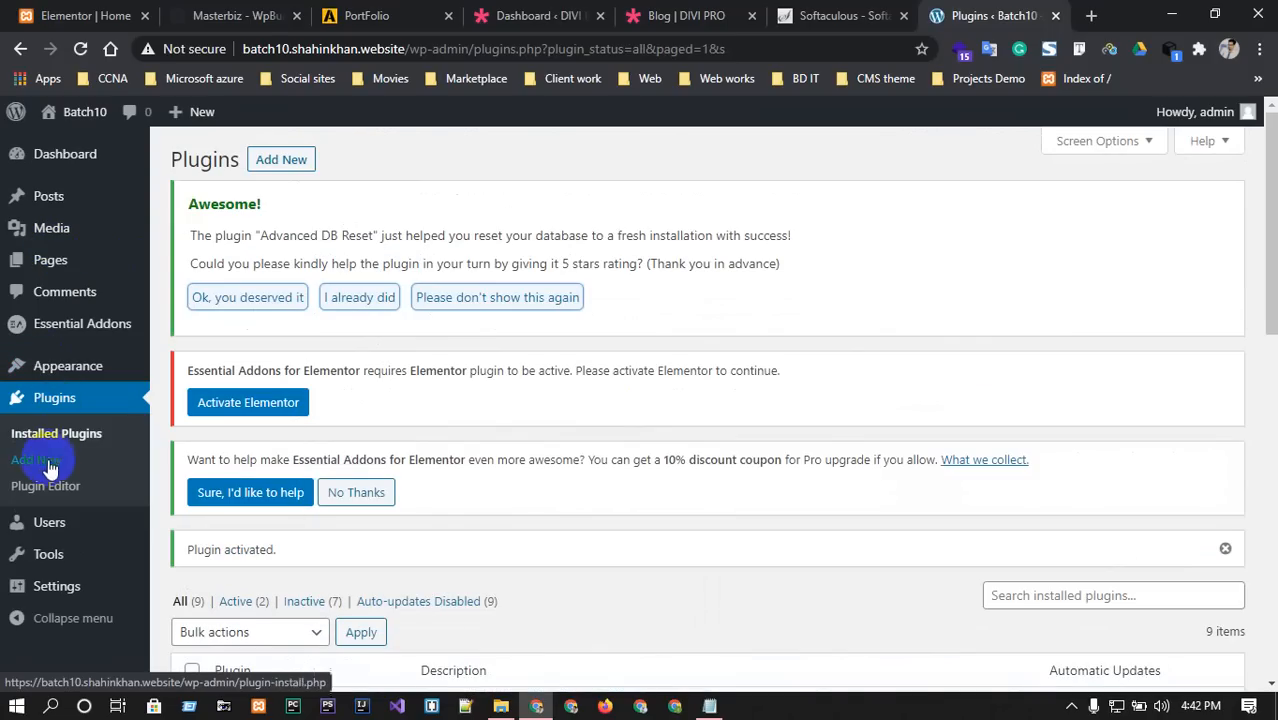
{"action": "left_click", "coordinate": [54, 400]}
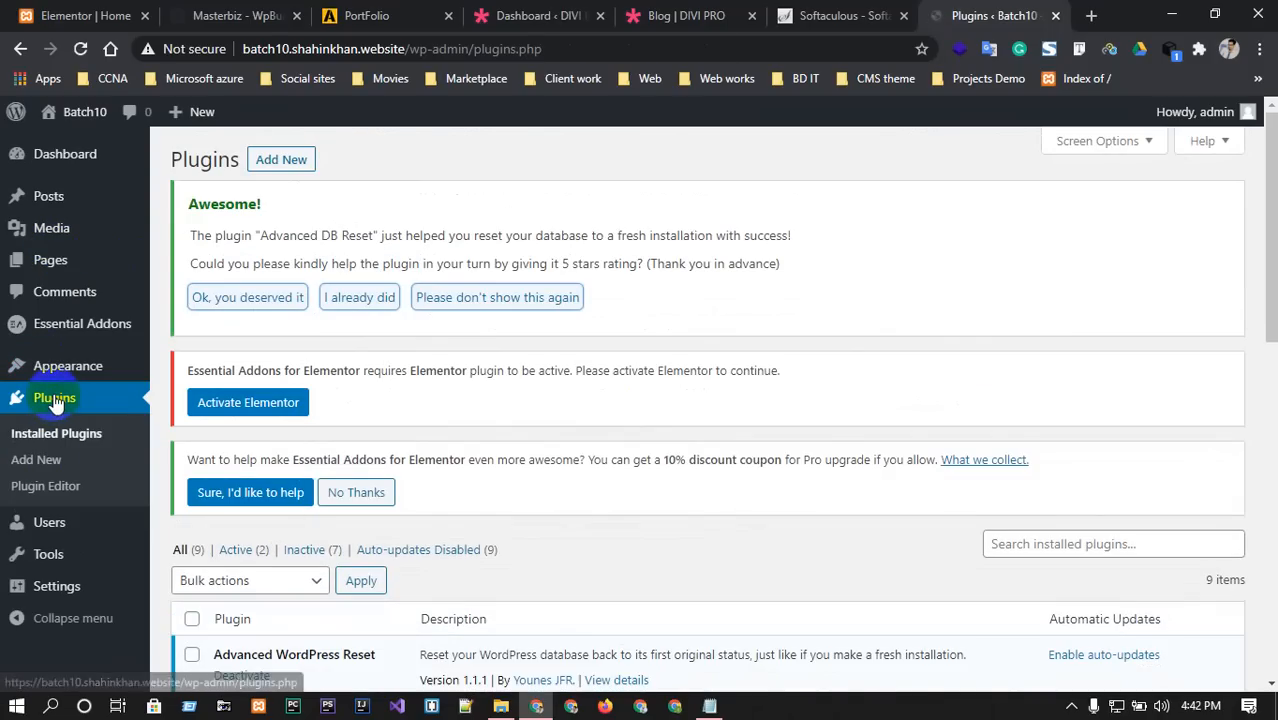
{"action": "scroll", "coordinate": [350, 452], "scroll_direction": "down", "scroll_amount": 4}
{"action": "scroll", "coordinate": [342, 449], "scroll_direction": "down", "scroll_amount": 2}
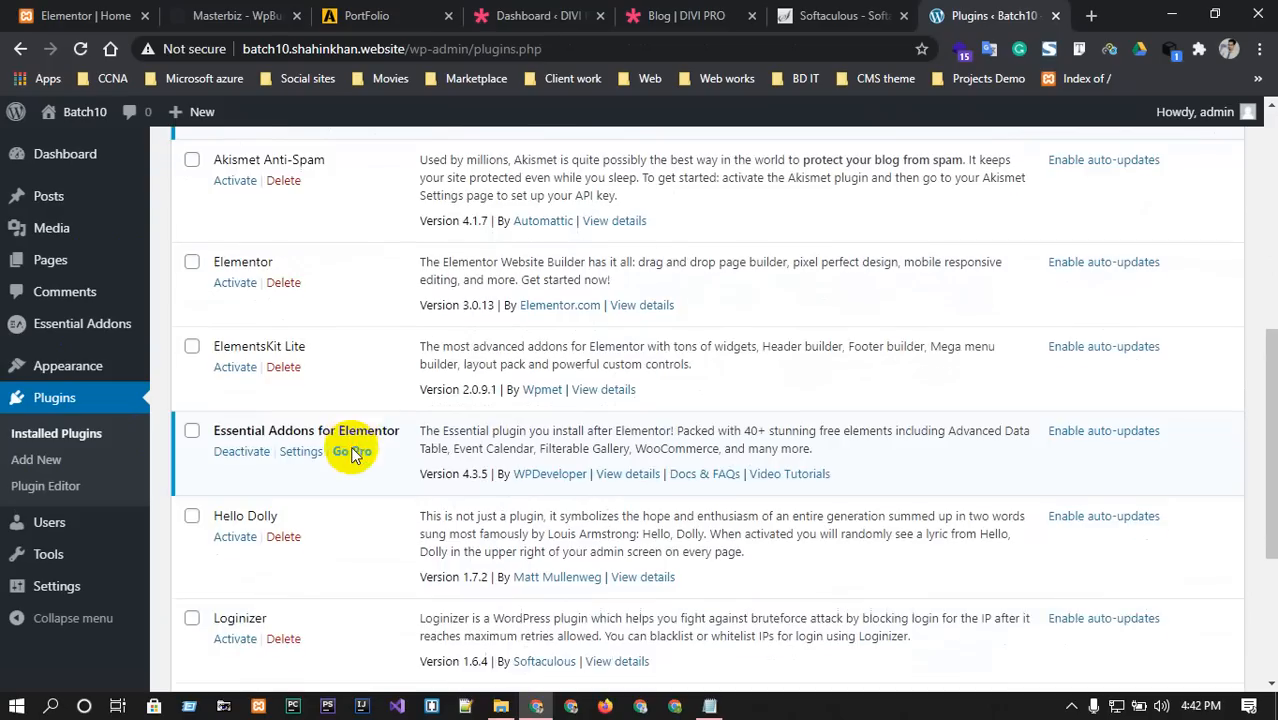
{"action": "scroll", "coordinate": [337, 437], "scroll_direction": "up", "scroll_amount": 2}
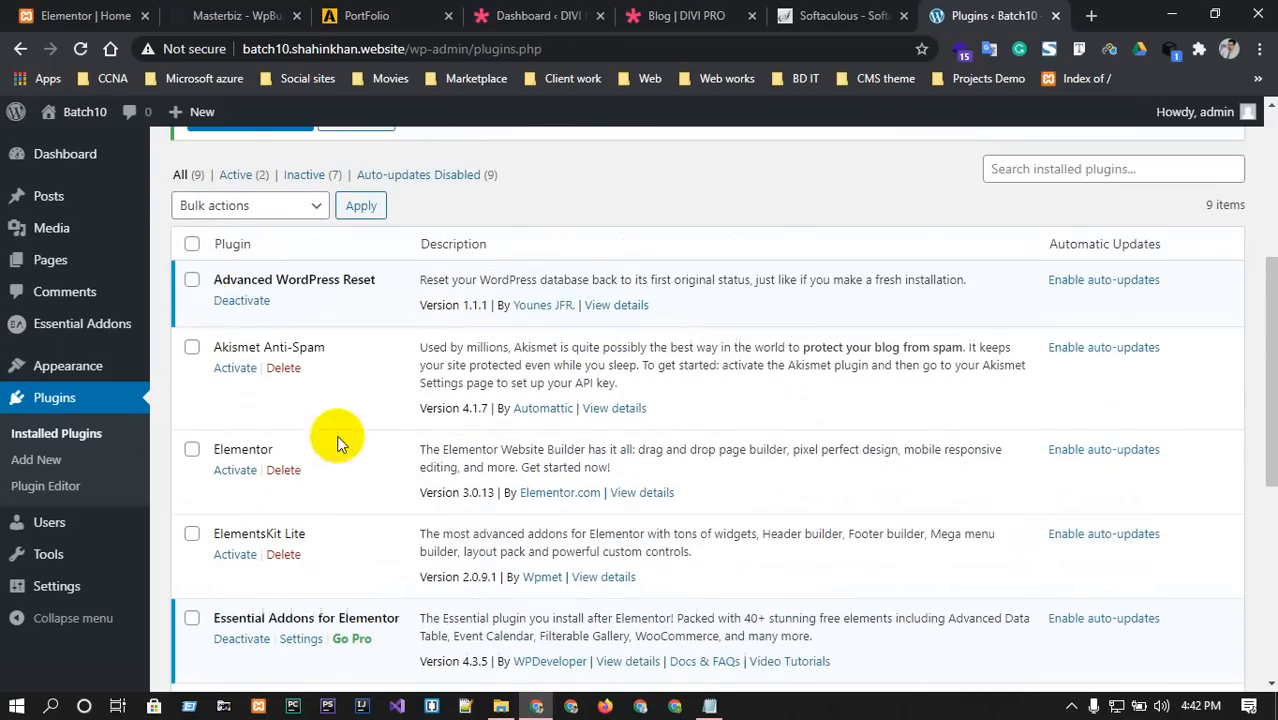
{"action": "left_click", "coordinate": [191, 243]}
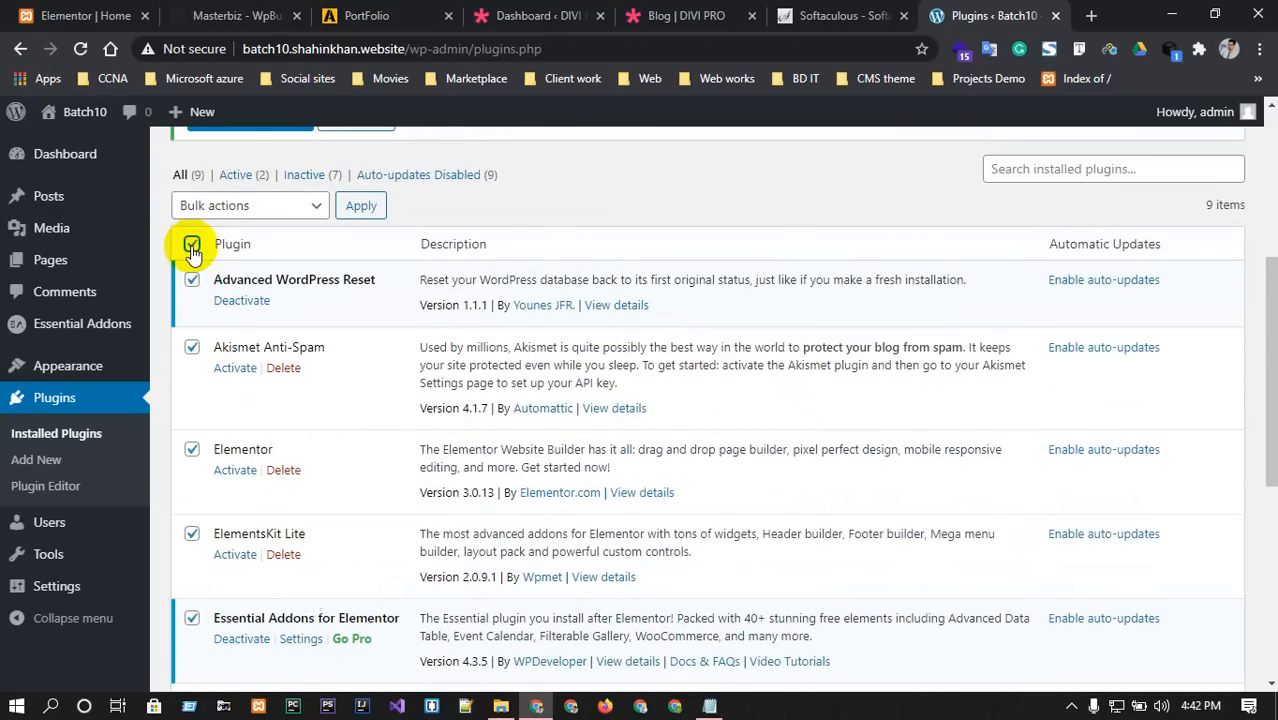
{"action": "left_click", "coordinate": [191, 281]}
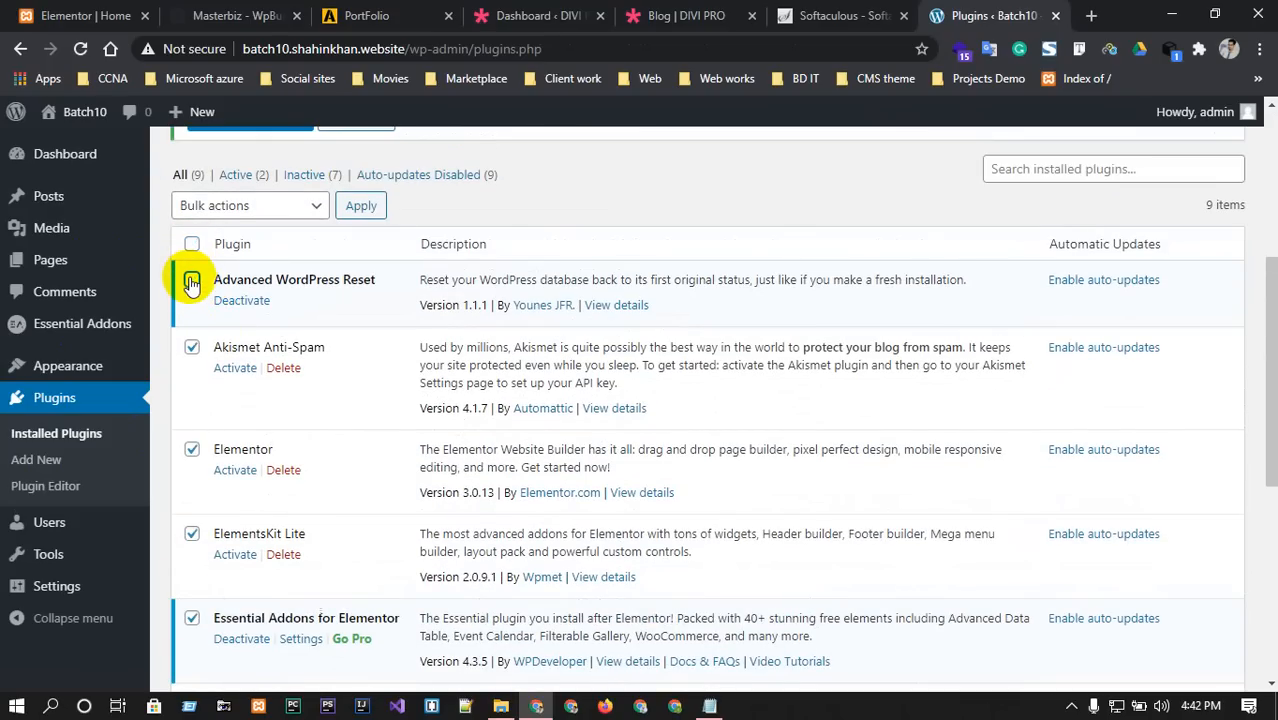
{"action": "left_click", "coordinate": [272, 202]}
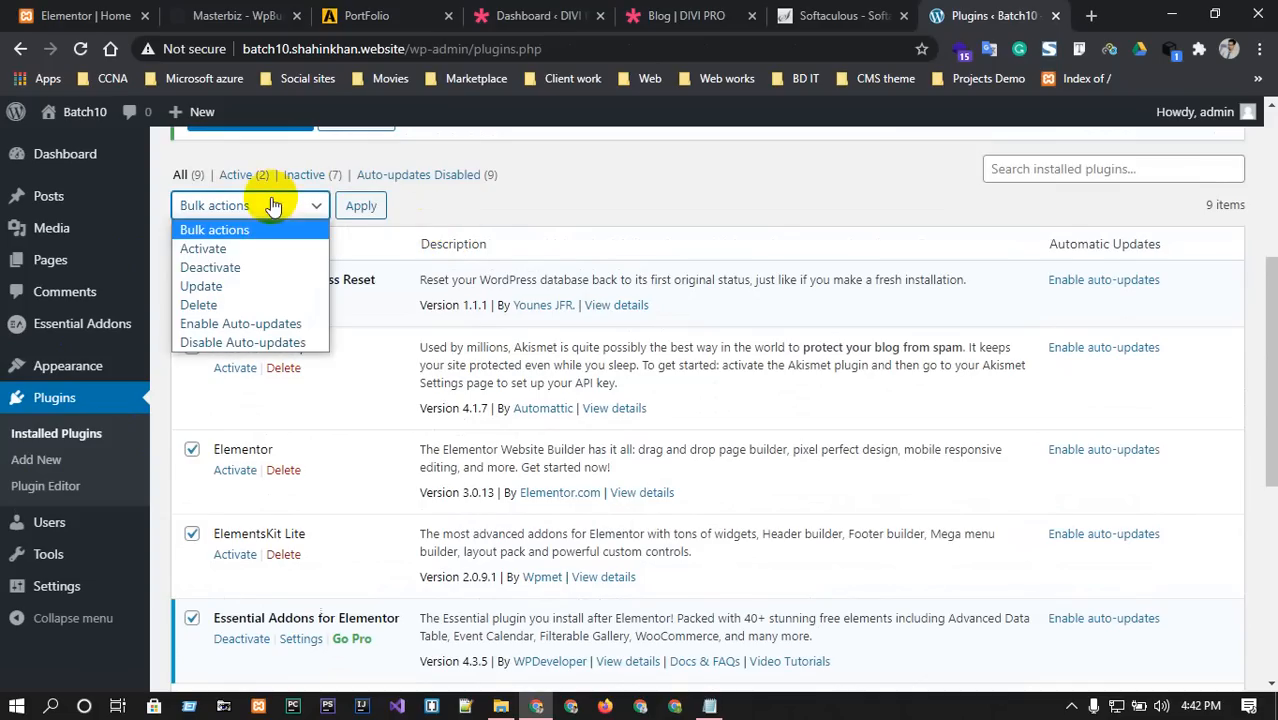
{"action": "left_click", "coordinate": [234, 248]}
Uncheck Hello Dolly, Loginizer, PageLayer, PopularFX and Akismet, then apply the bulk activation.
{"action": "scroll", "coordinate": [385, 314], "scroll_direction": "down", "scroll_amount": 2}
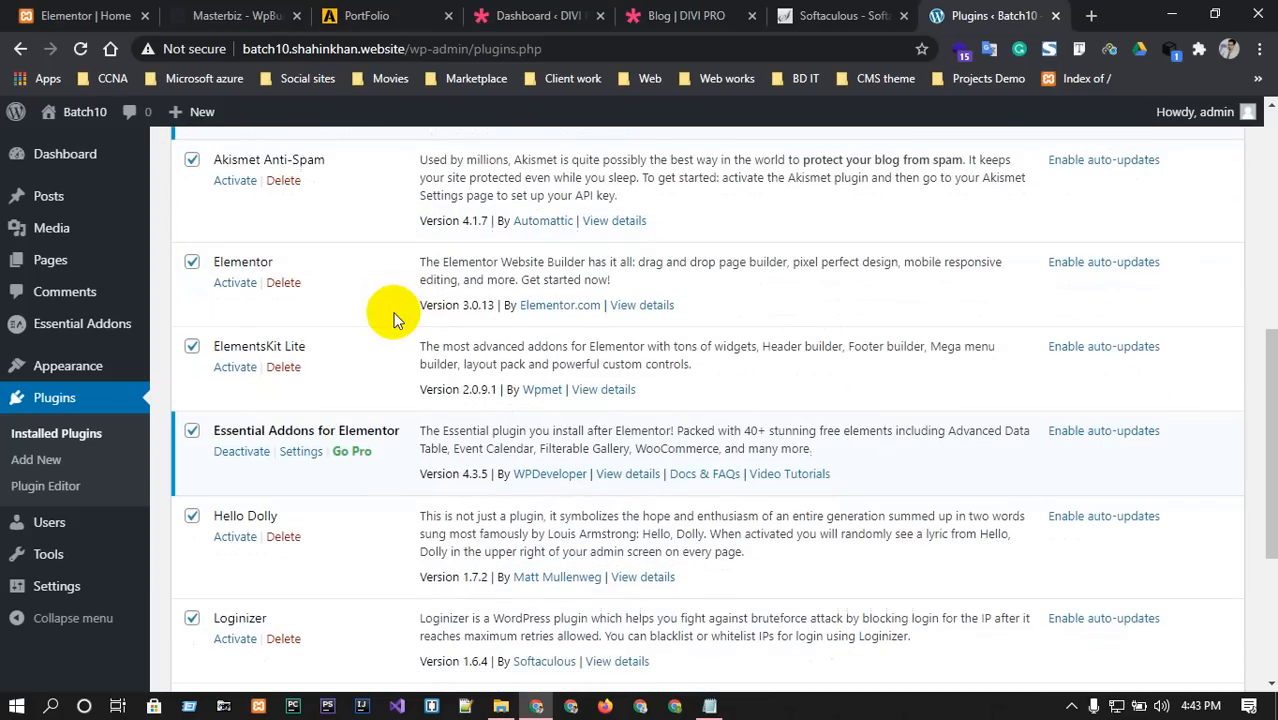
{"action": "scroll", "coordinate": [240, 455], "scroll_direction": "down", "scroll_amount": 1}
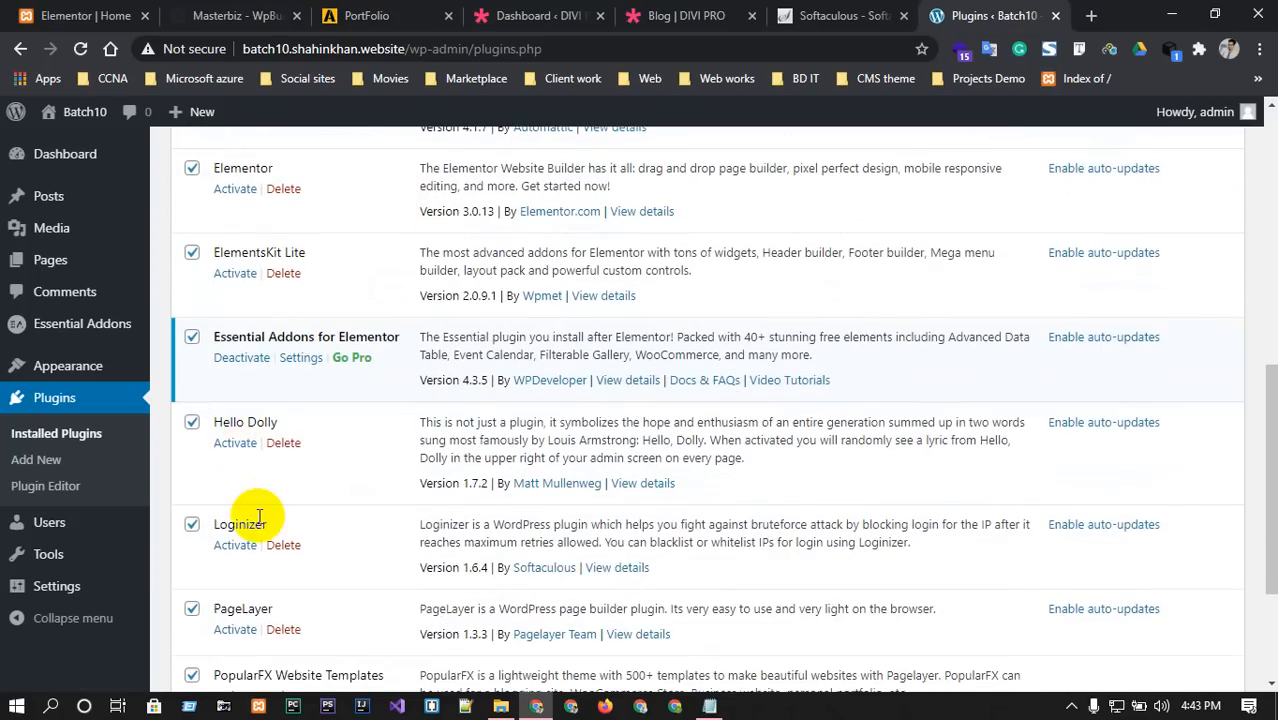
{"action": "scroll", "coordinate": [257, 516], "scroll_direction": "up", "scroll_amount": 5}
{"action": "scroll", "coordinate": [257, 516], "scroll_direction": "down", "scroll_amount": 5}
{"action": "left_click", "coordinate": [191, 423]}
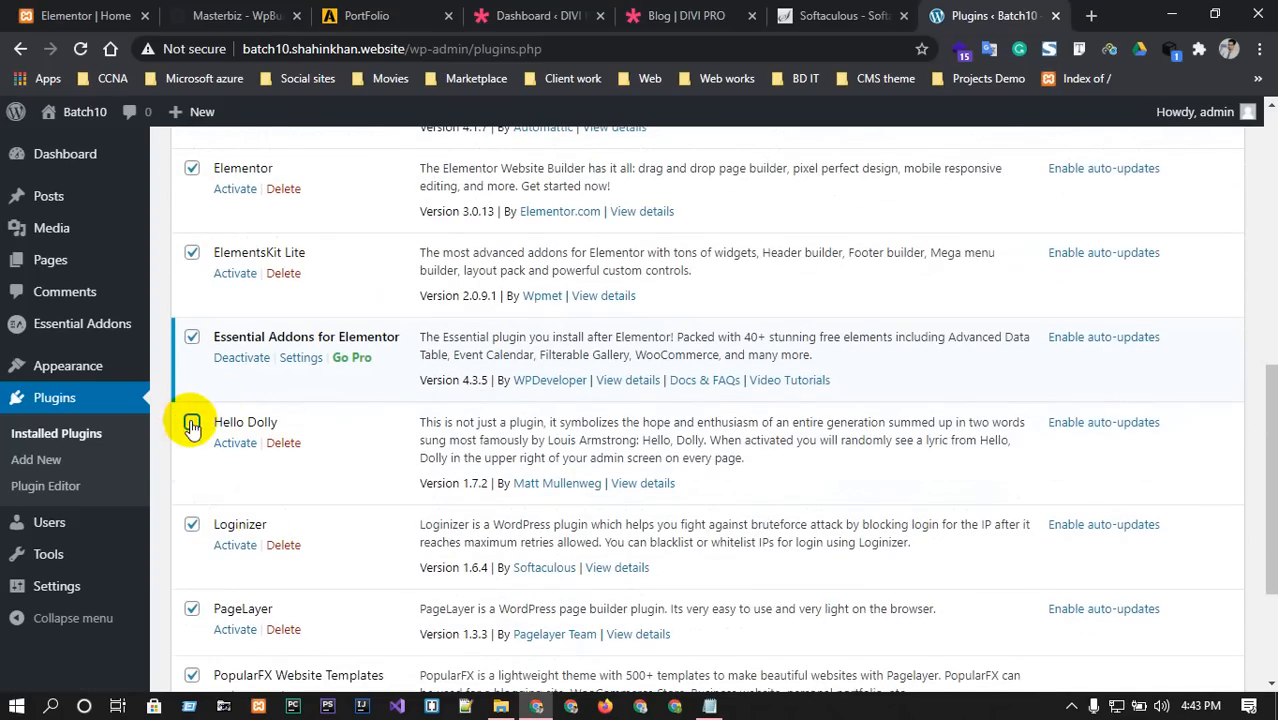
{"action": "scroll", "coordinate": [209, 509], "scroll_direction": "down", "scroll_amount": 1}
{"action": "left_click", "coordinate": [191, 431]}
{"action": "scroll", "coordinate": [186, 488], "scroll_direction": "down", "scroll_amount": 1}
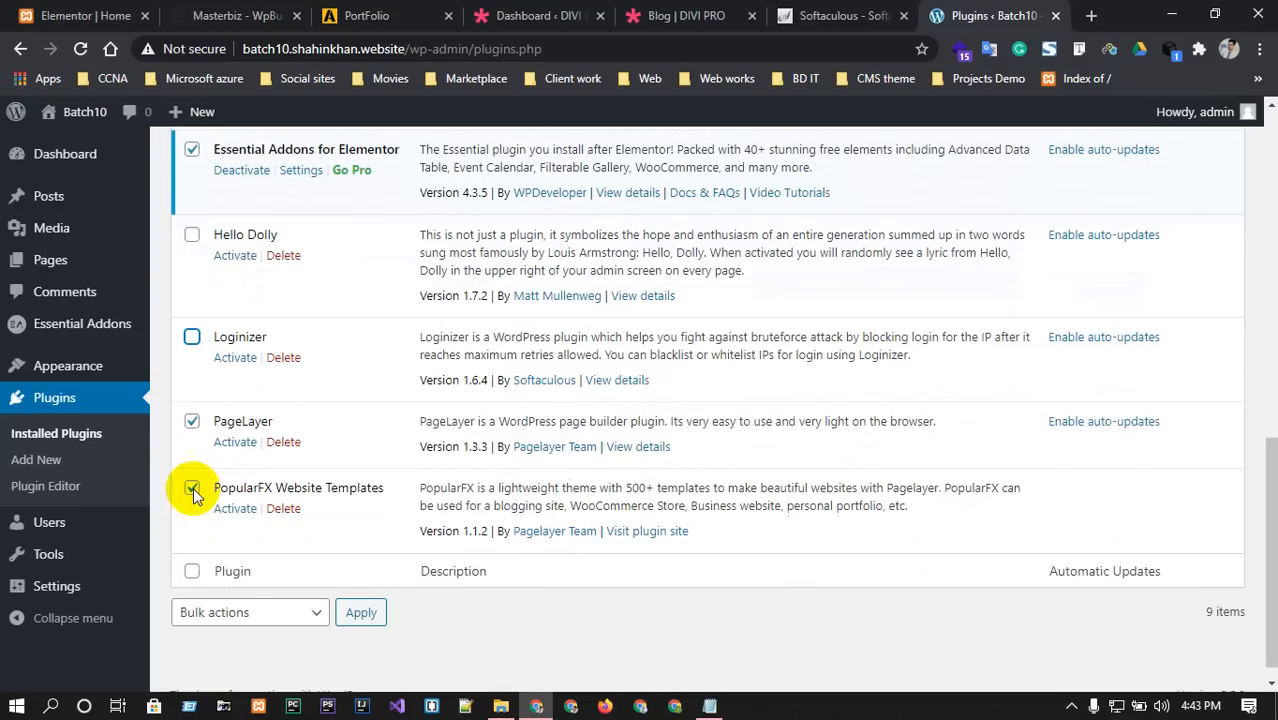
{"action": "left_click", "coordinate": [191, 421]}
{"action": "left_click", "coordinate": [191, 487]}
{"action": "scroll", "coordinate": [344, 511], "scroll_direction": "up", "scroll_amount": 4}
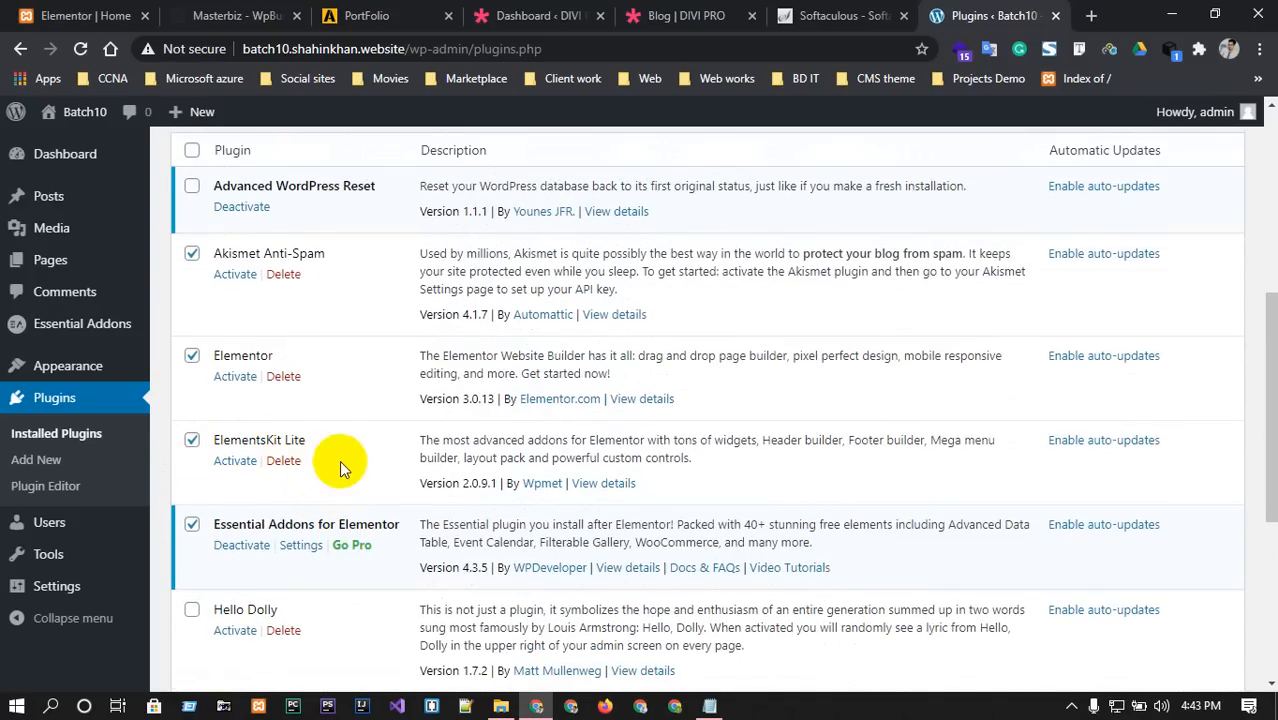
{"action": "scroll", "coordinate": [240, 435], "scroll_direction": "up", "scroll_amount": 1}
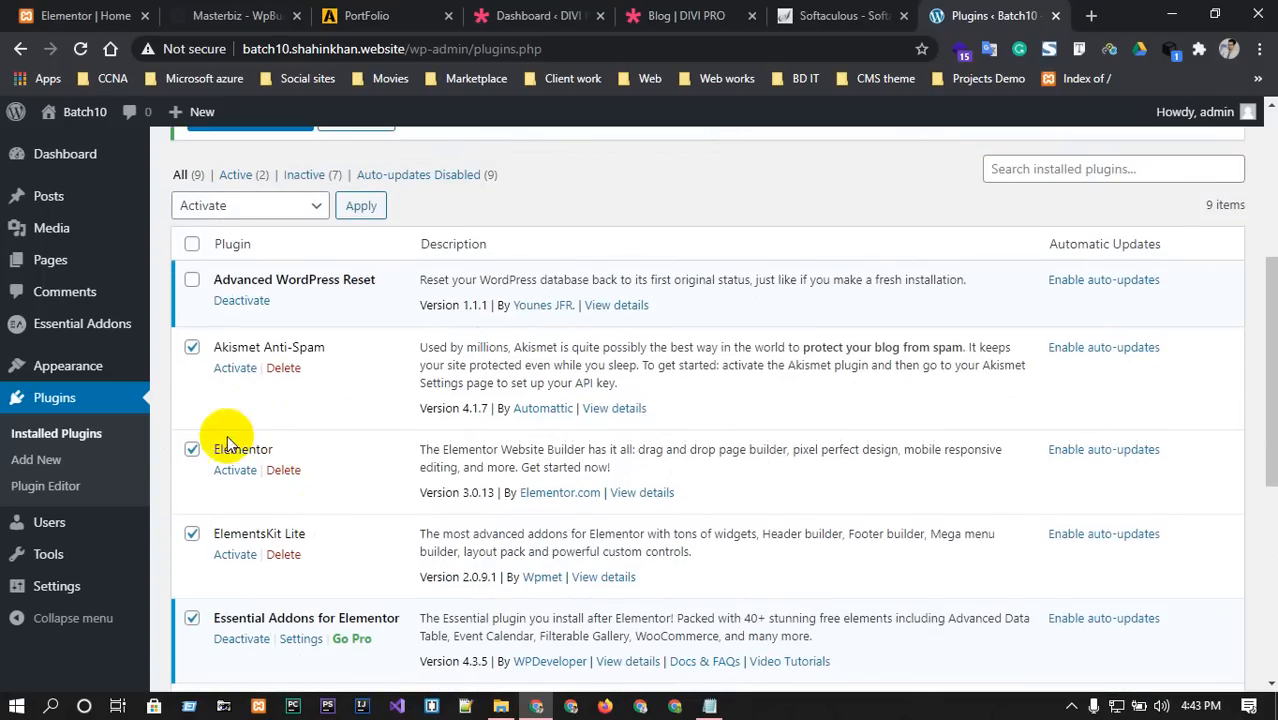
{"action": "left_click", "coordinate": [191, 347]}
{"action": "scroll", "coordinate": [285, 440], "scroll_direction": "down", "scroll_amount": 2}
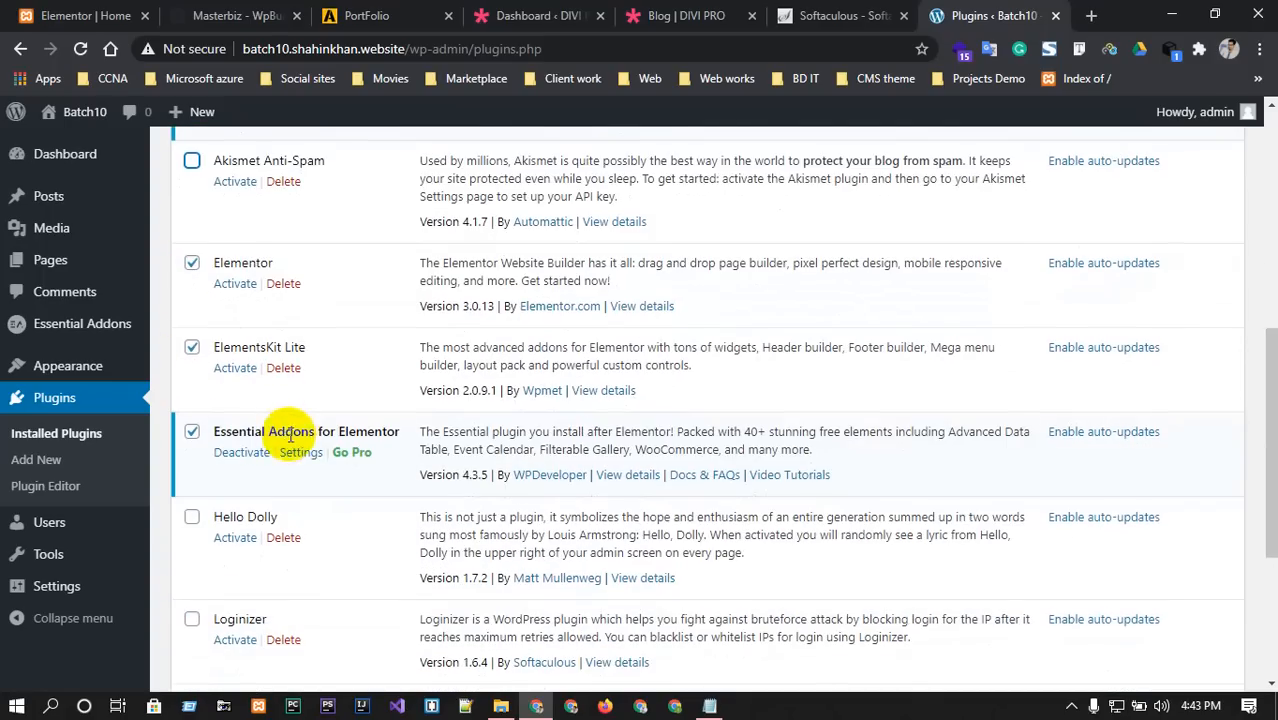
{"action": "scroll", "coordinate": [283, 440], "scroll_direction": "up", "scroll_amount": 4}
{"action": "left_click", "coordinate": [363, 395]}
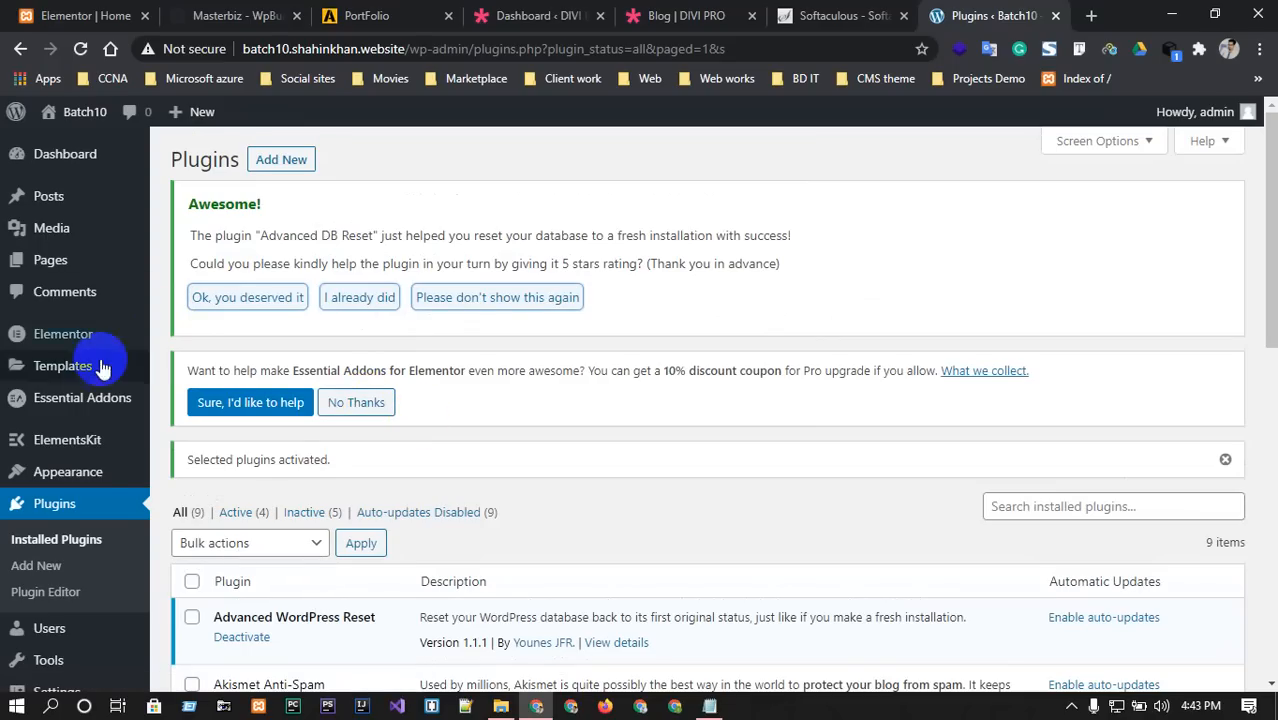
{"action": "mouse_move", "coordinate": [62, 410]}
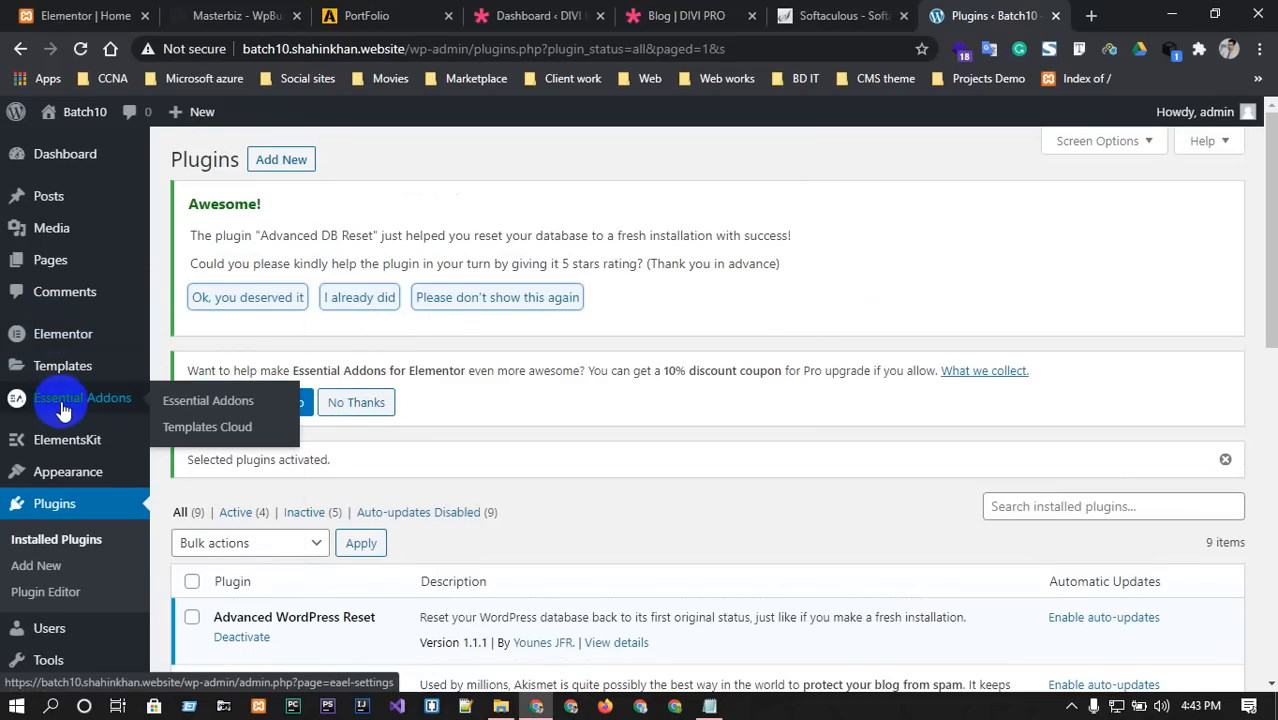
{"action": "mouse_move", "coordinate": [58, 270]}
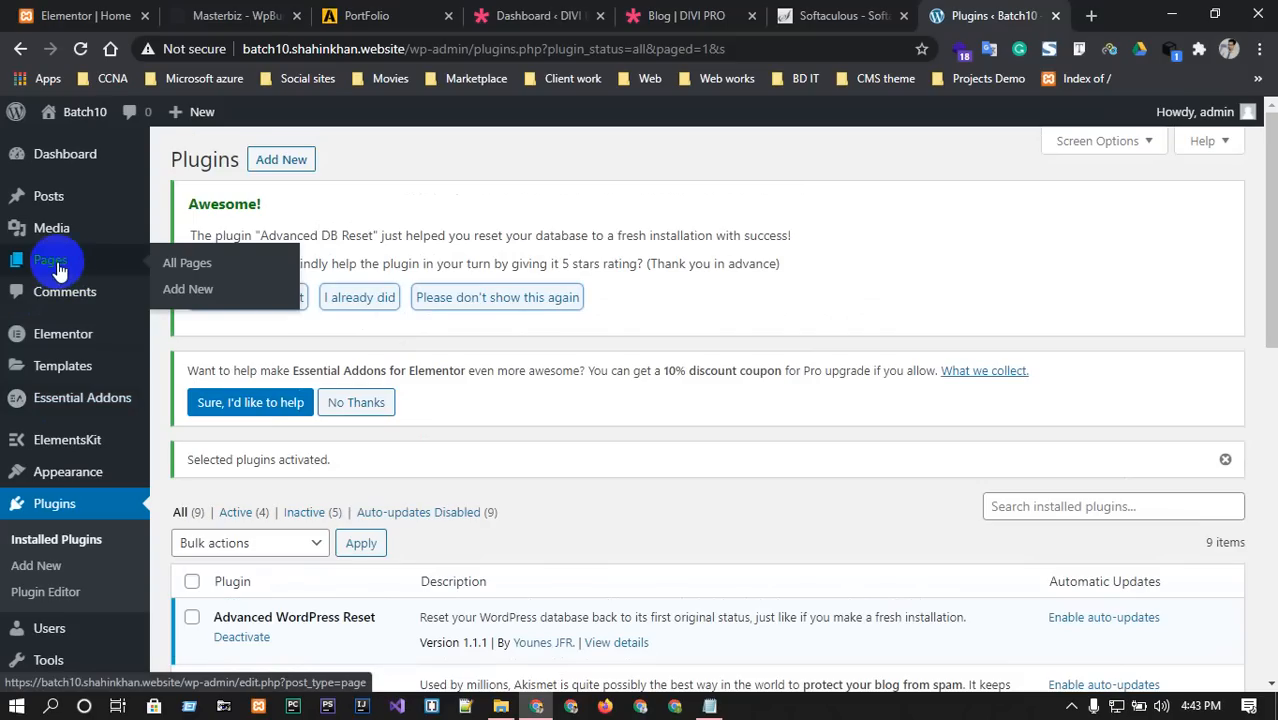
Move the Privacy Policy page to the trash with the Pages bulk actions.
{"action": "left_click", "coordinate": [59, 269]}
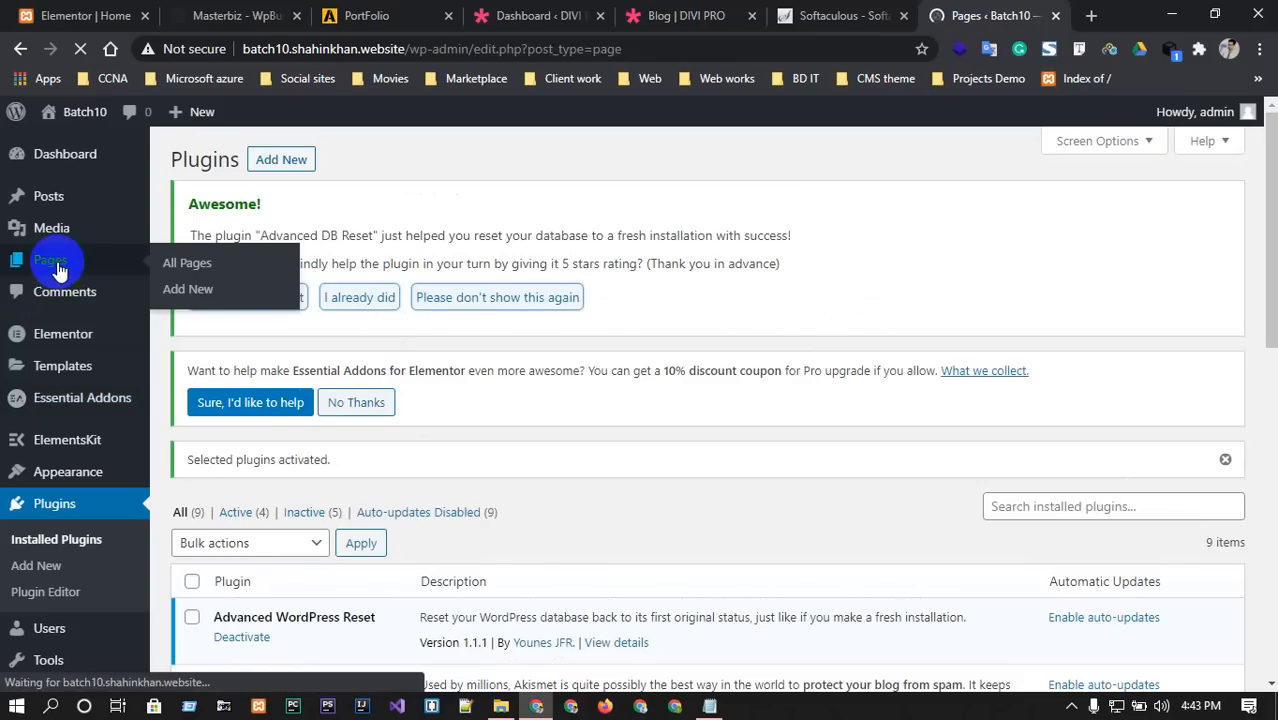
{"action": "scroll", "coordinate": [338, 398], "scroll_direction": "down", "scroll_amount": 1}
{"action": "scroll", "coordinate": [330, 400], "scroll_direction": "down", "scroll_amount": 1}
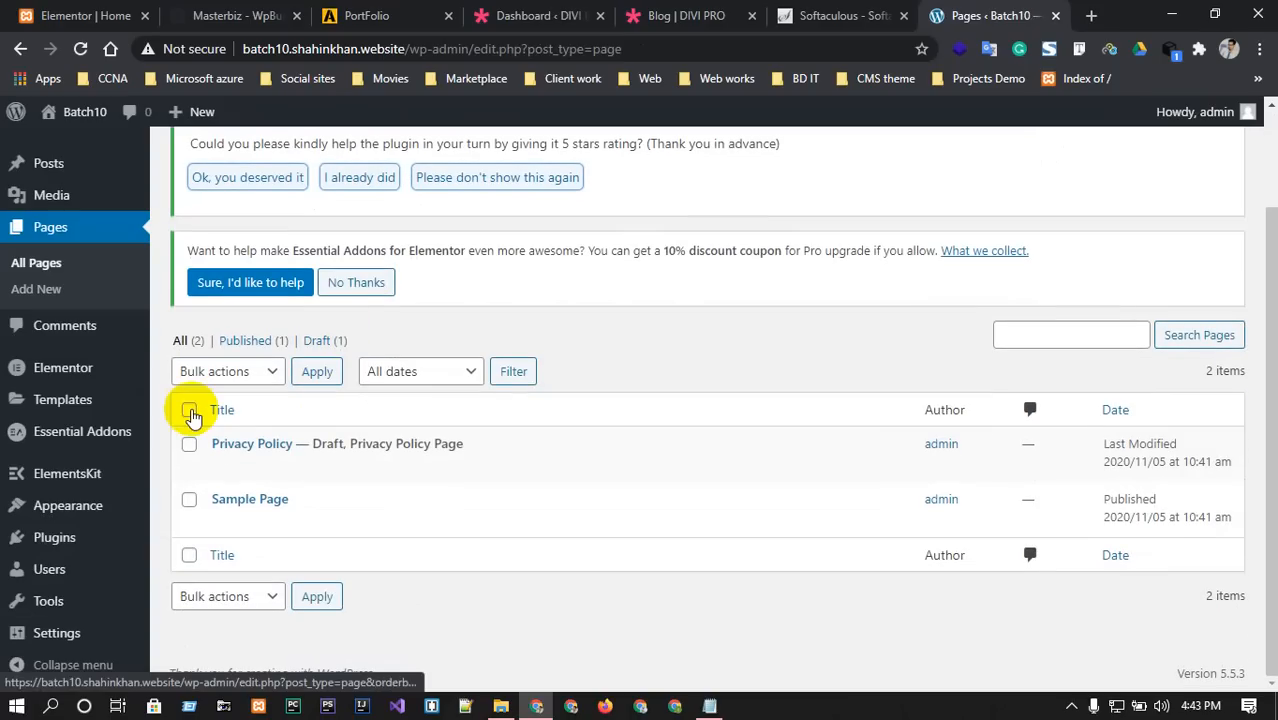
{"action": "left_click", "coordinate": [189, 410]}
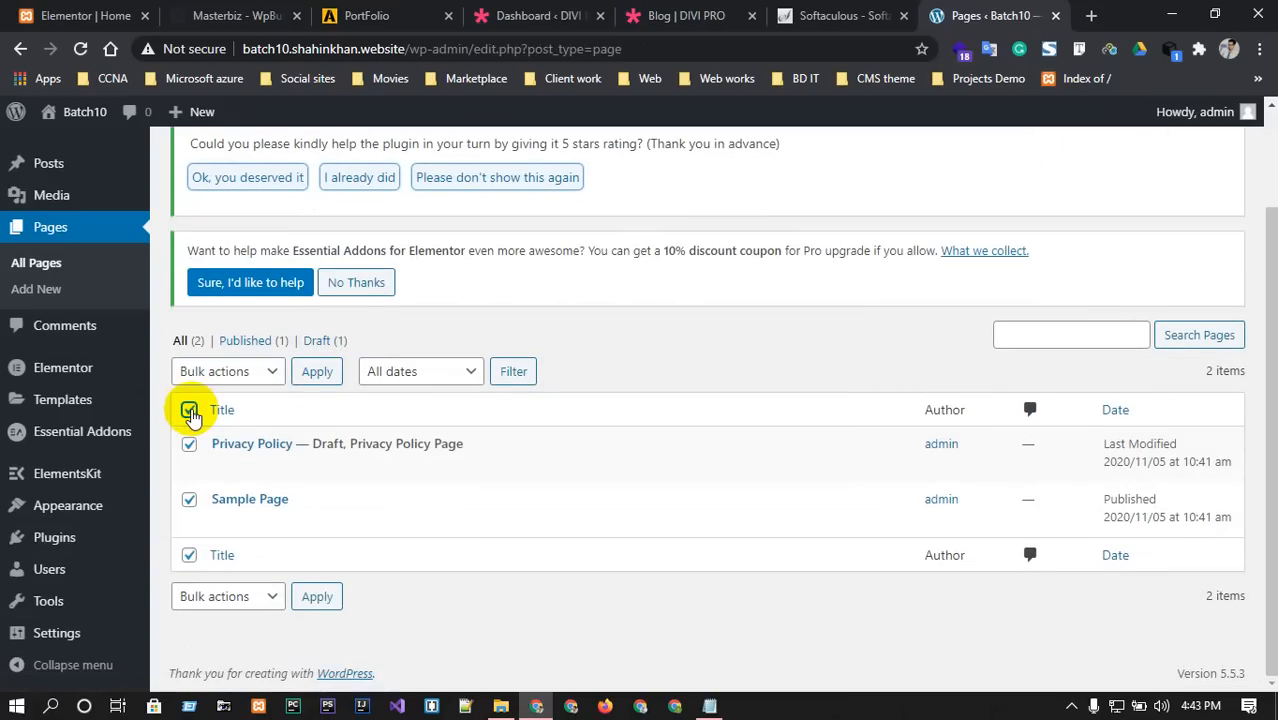
{"action": "left_click", "coordinate": [189, 411]}
{"action": "left_click", "coordinate": [190, 445]}
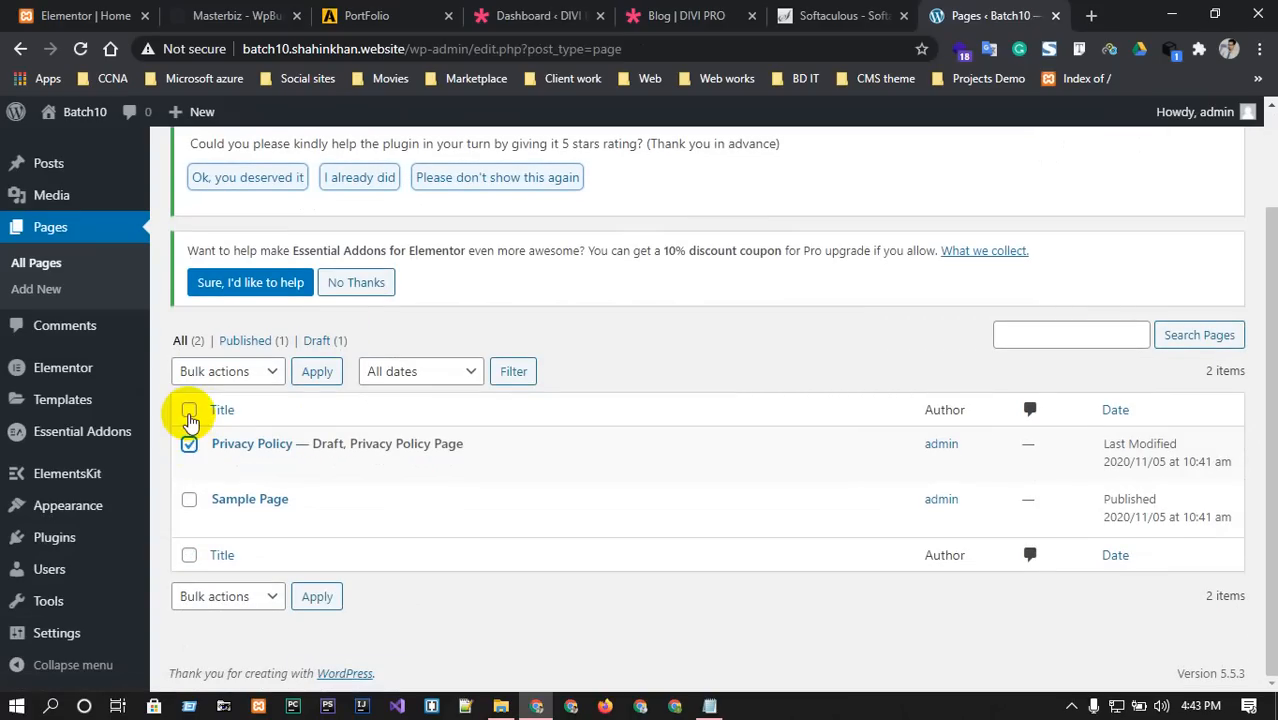
{"action": "left_click", "coordinate": [189, 412]}
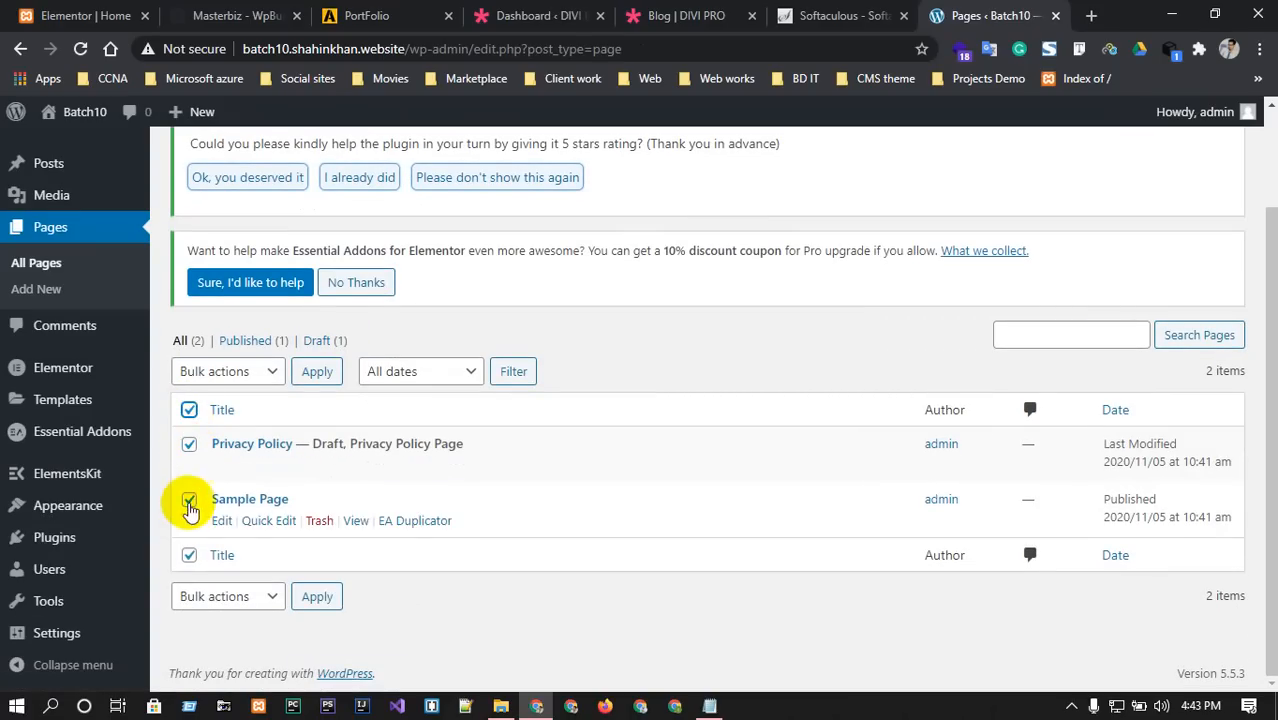
{"action": "left_click", "coordinate": [189, 500]}
{"action": "left_click", "coordinate": [244, 374]}
{"action": "left_click", "coordinate": [236, 432]}
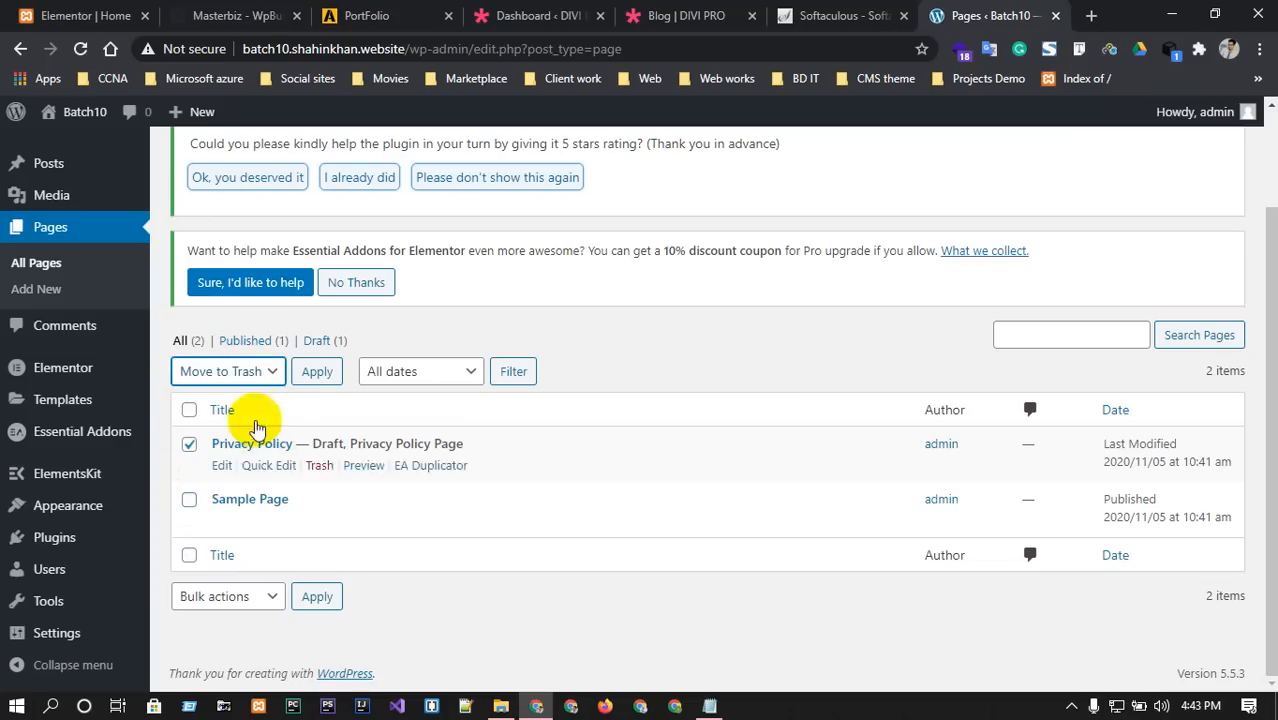
{"action": "left_click", "coordinate": [322, 372]}
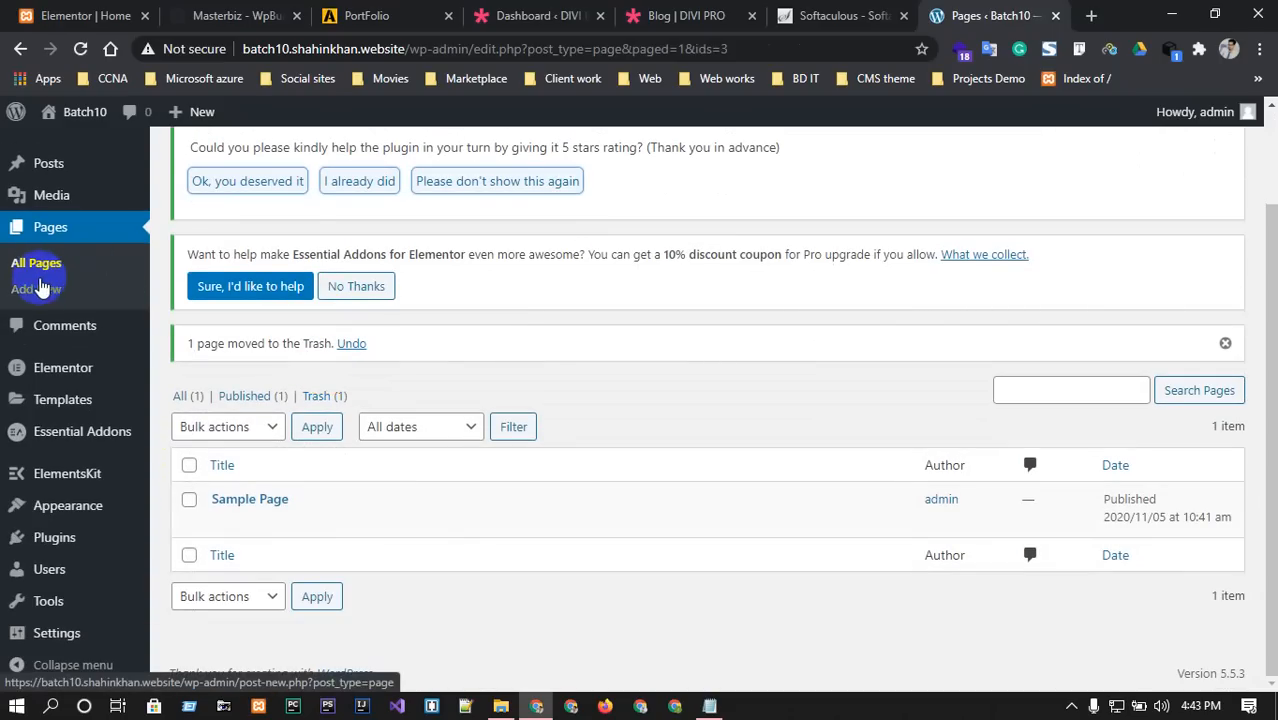
Briefly start a new page, then open the plugin upload form and browse for a .zip file.
{"action": "left_click", "coordinate": [41, 292]}
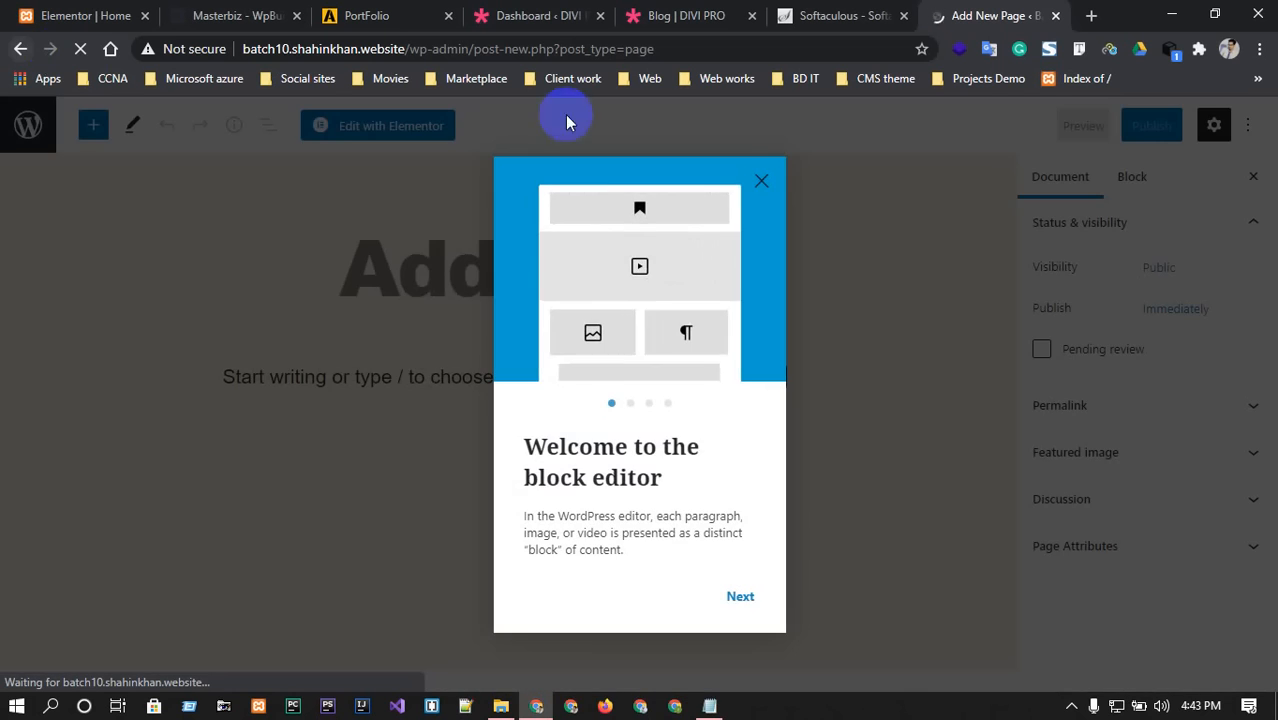
{"action": "left_click", "coordinate": [762, 181]}
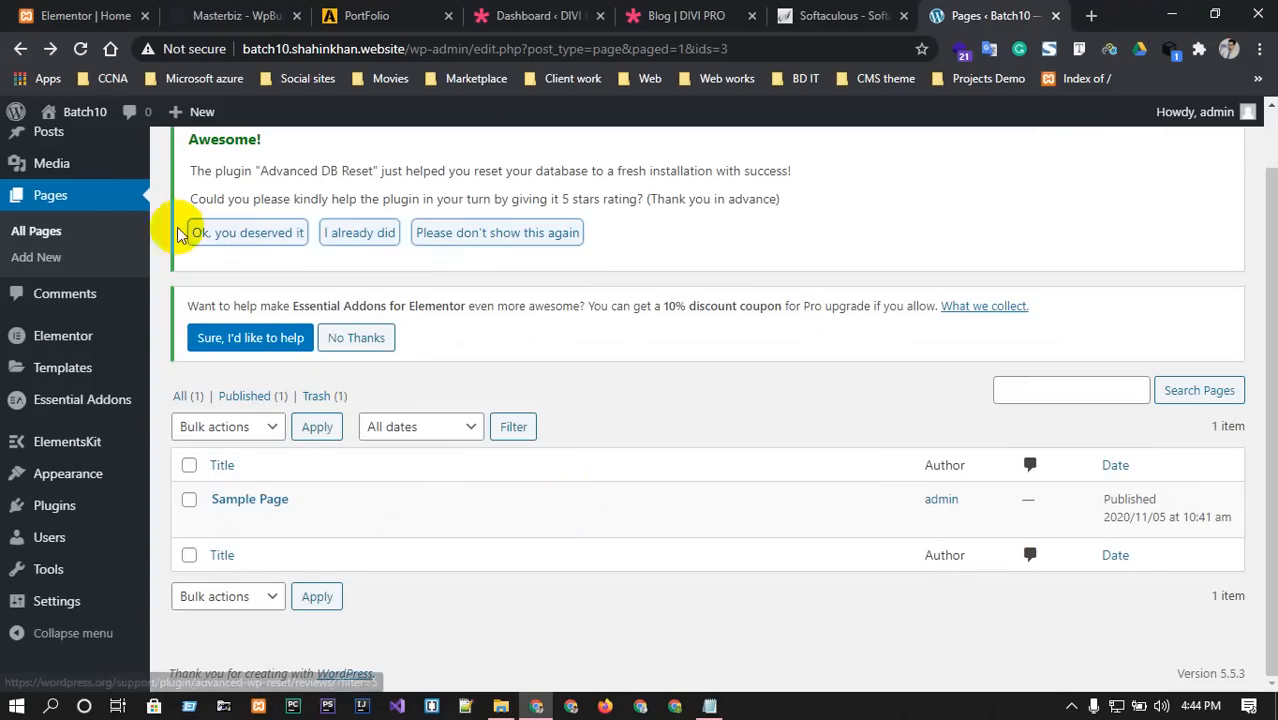
{"action": "mouse_move", "coordinate": [43, 509]}
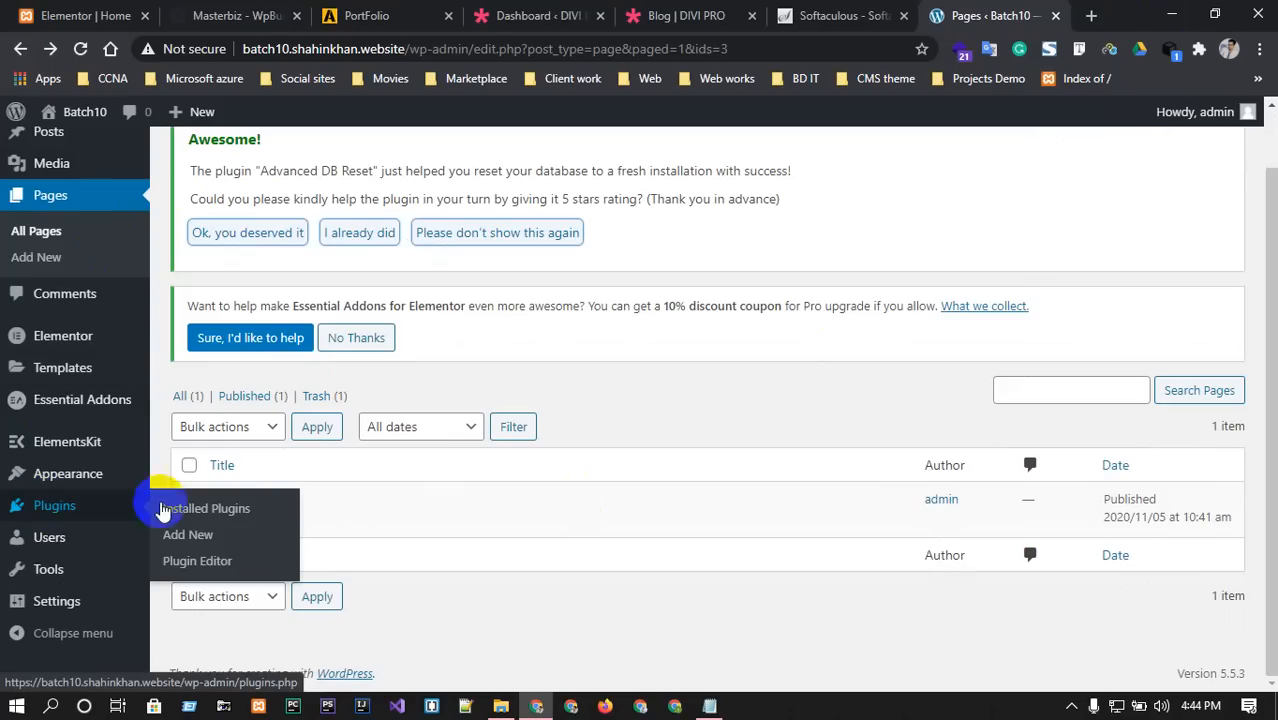
{"action": "left_click", "coordinate": [193, 537]}
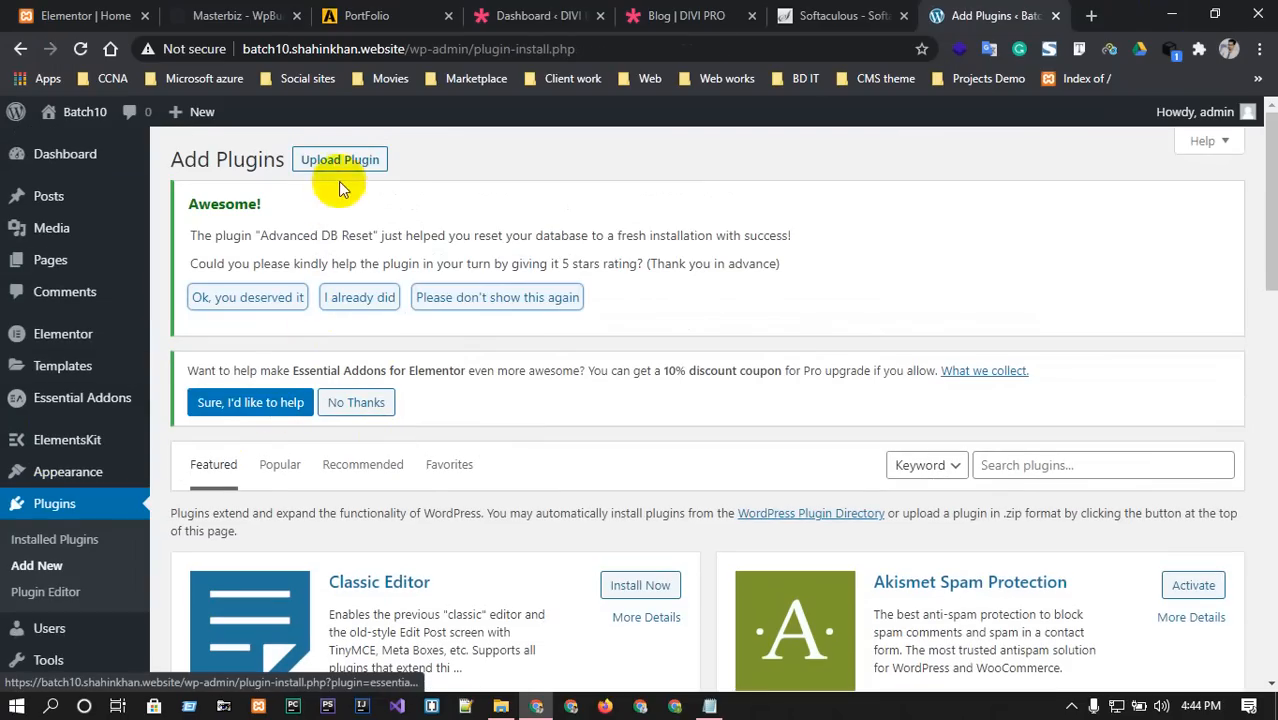
{"action": "left_click", "coordinate": [340, 162]}
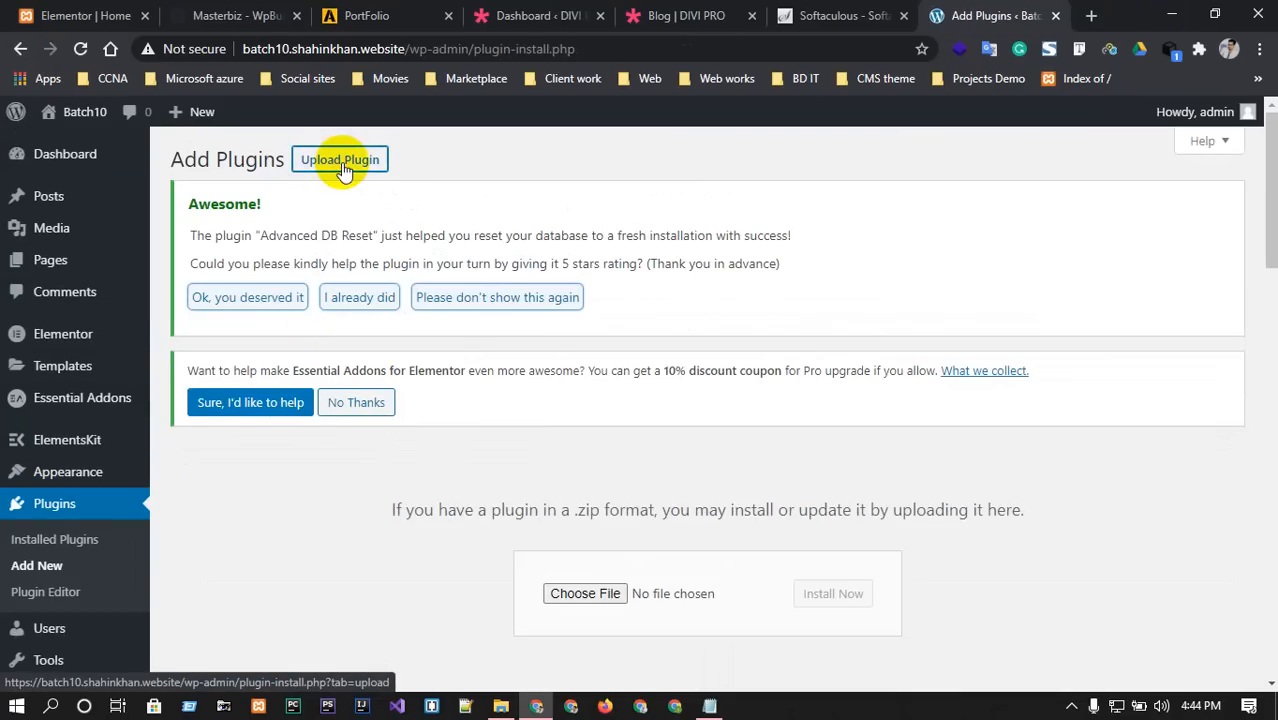
{"action": "left_click", "coordinate": [600, 594]}
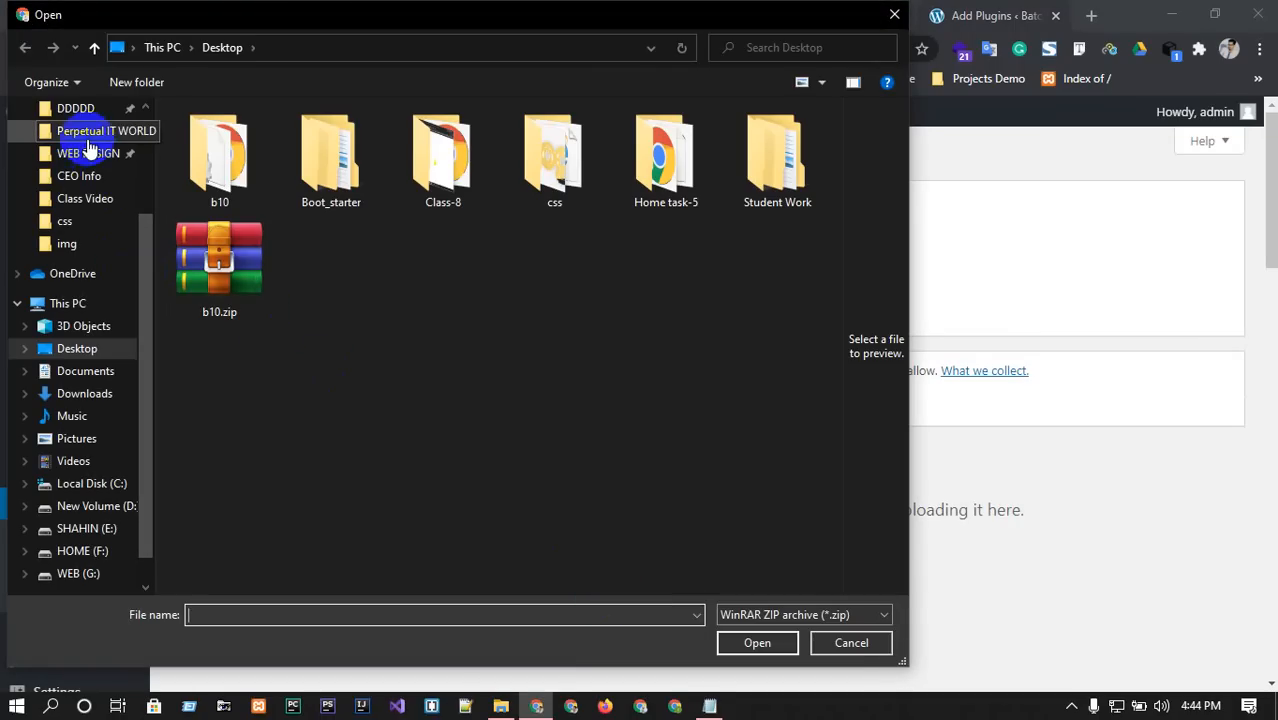
Upload elementor-pro.zip from the WEB DESIGN > Plugins folder to install Elementor Pro.
{"action": "left_click", "coordinate": [87, 153]}
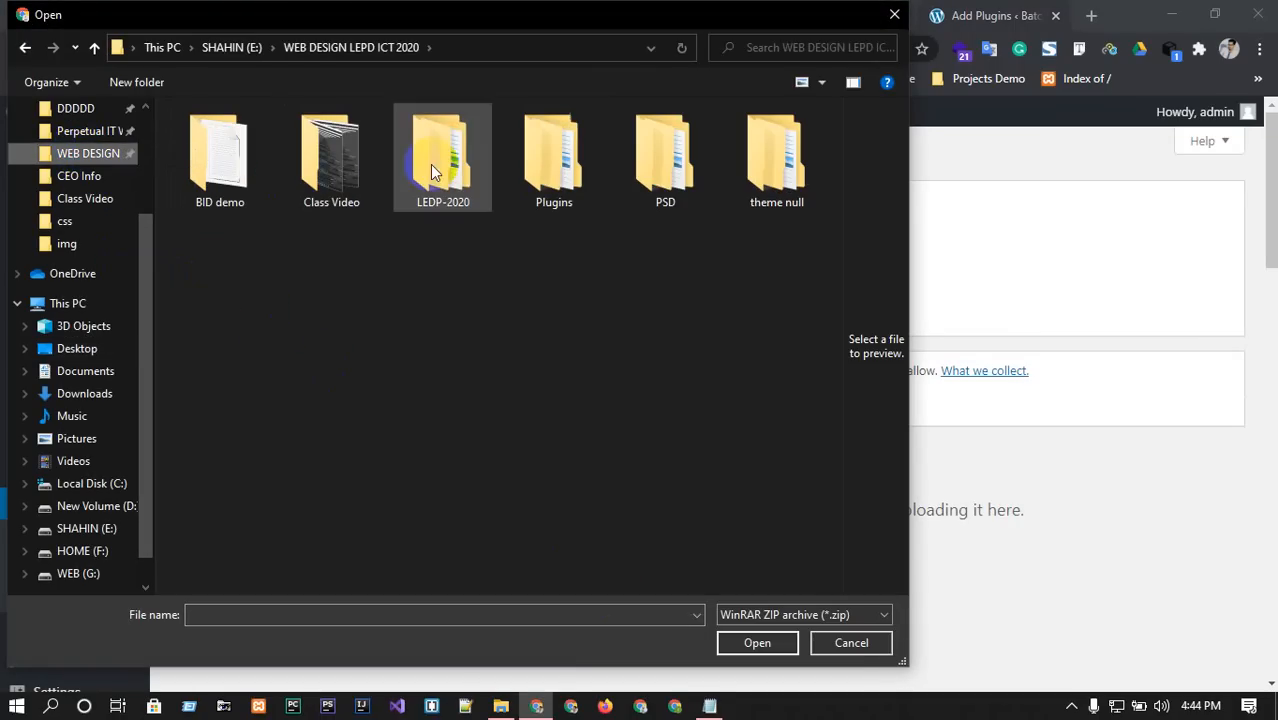
{"action": "double_click", "coordinate": [542, 168]}
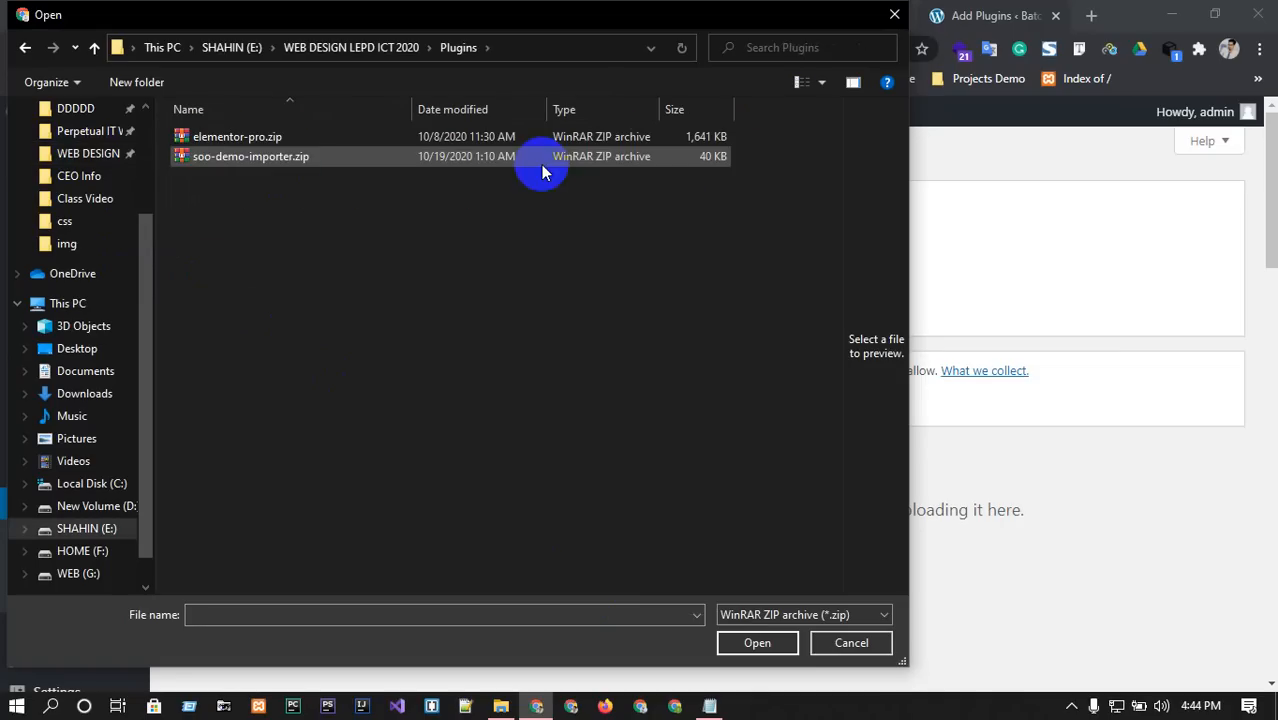
{"action": "left_click", "coordinate": [234, 136]}
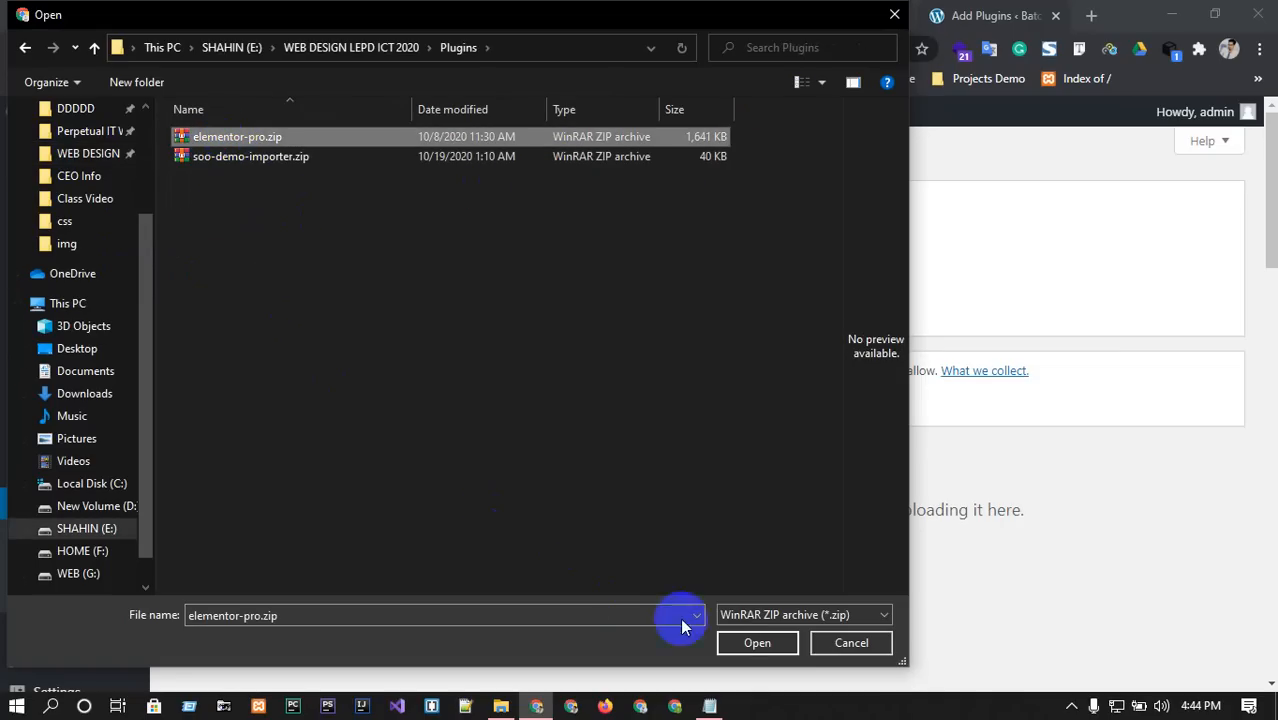
{"action": "left_click", "coordinate": [752, 643]}
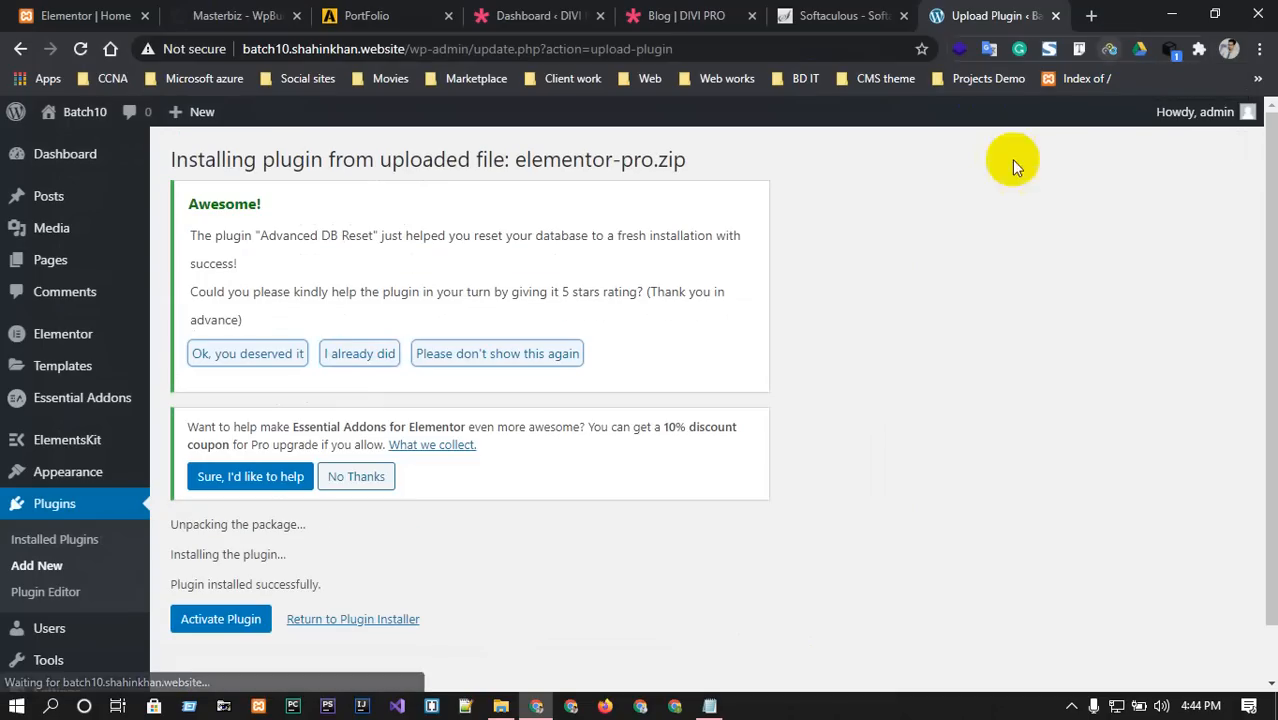
Activate Elementor Pro and go to the Pages list.
{"action": "left_click", "coordinate": [240, 620]}
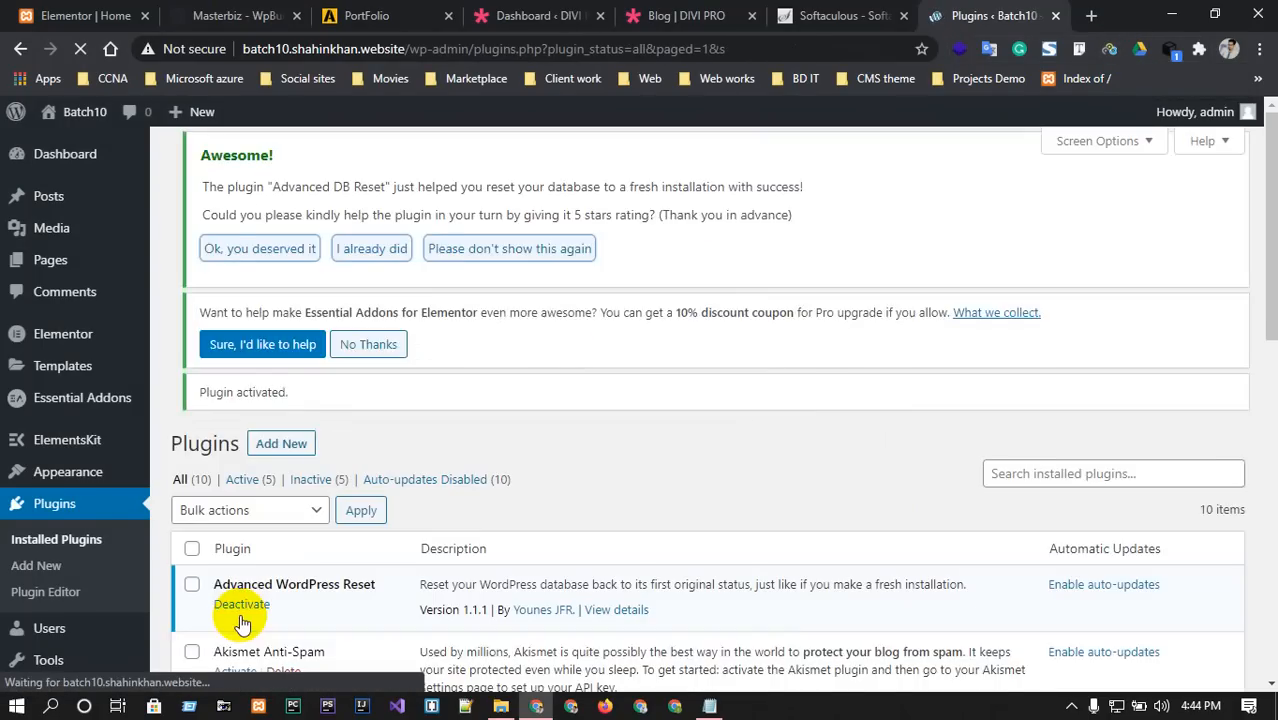
{"action": "scroll", "coordinate": [392, 524], "scroll_direction": "down", "scroll_amount": 3}
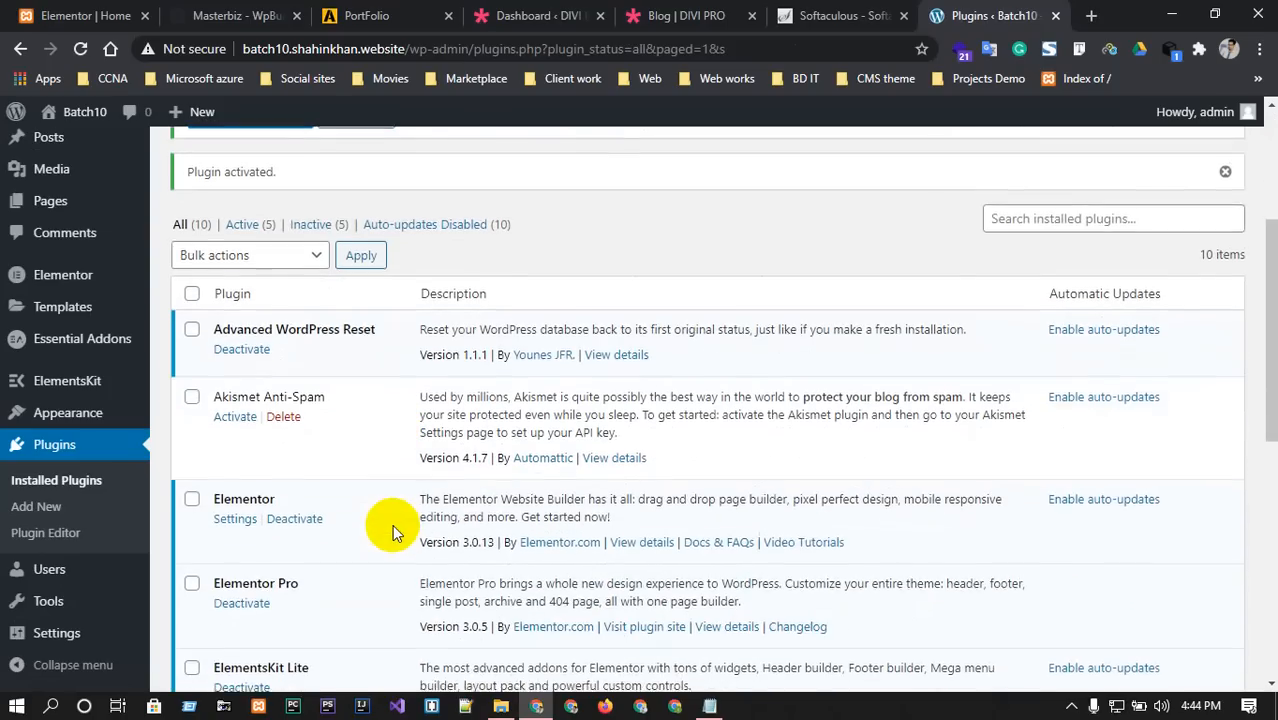
{"action": "scroll", "coordinate": [392, 524], "scroll_direction": "down", "scroll_amount": 2}
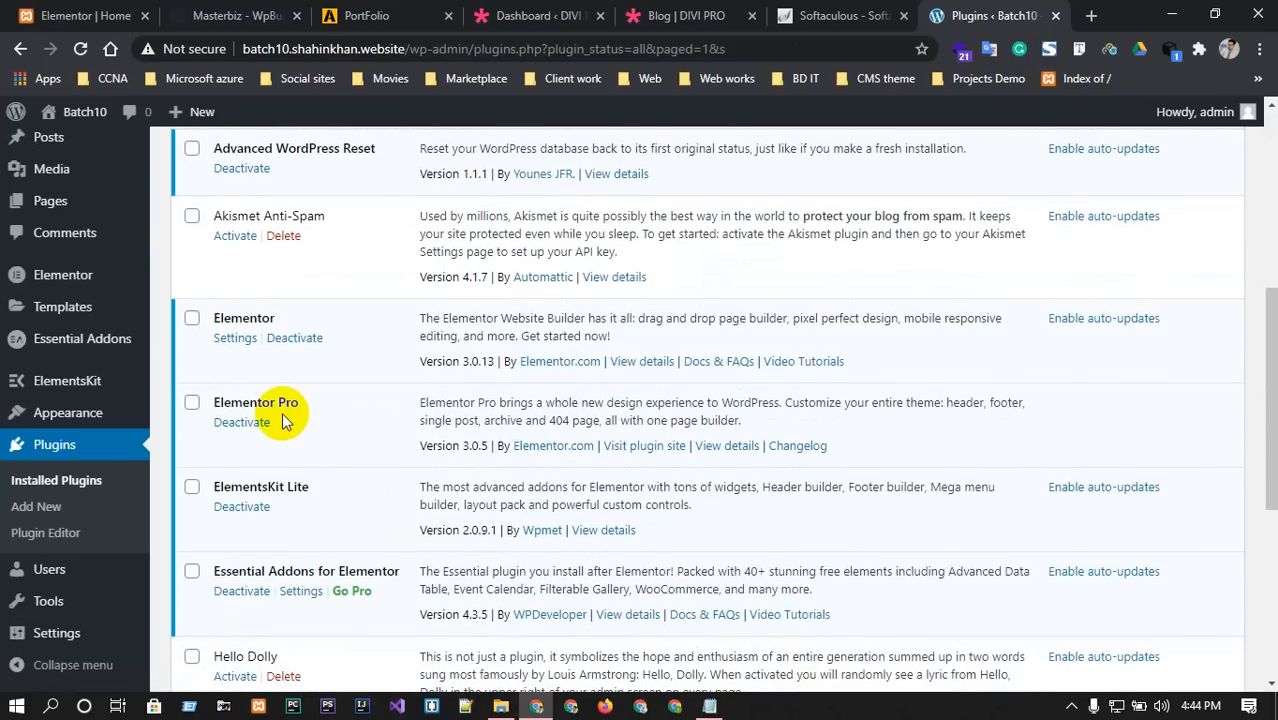
{"action": "scroll", "coordinate": [334, 456], "scroll_direction": "up", "scroll_amount": 5}
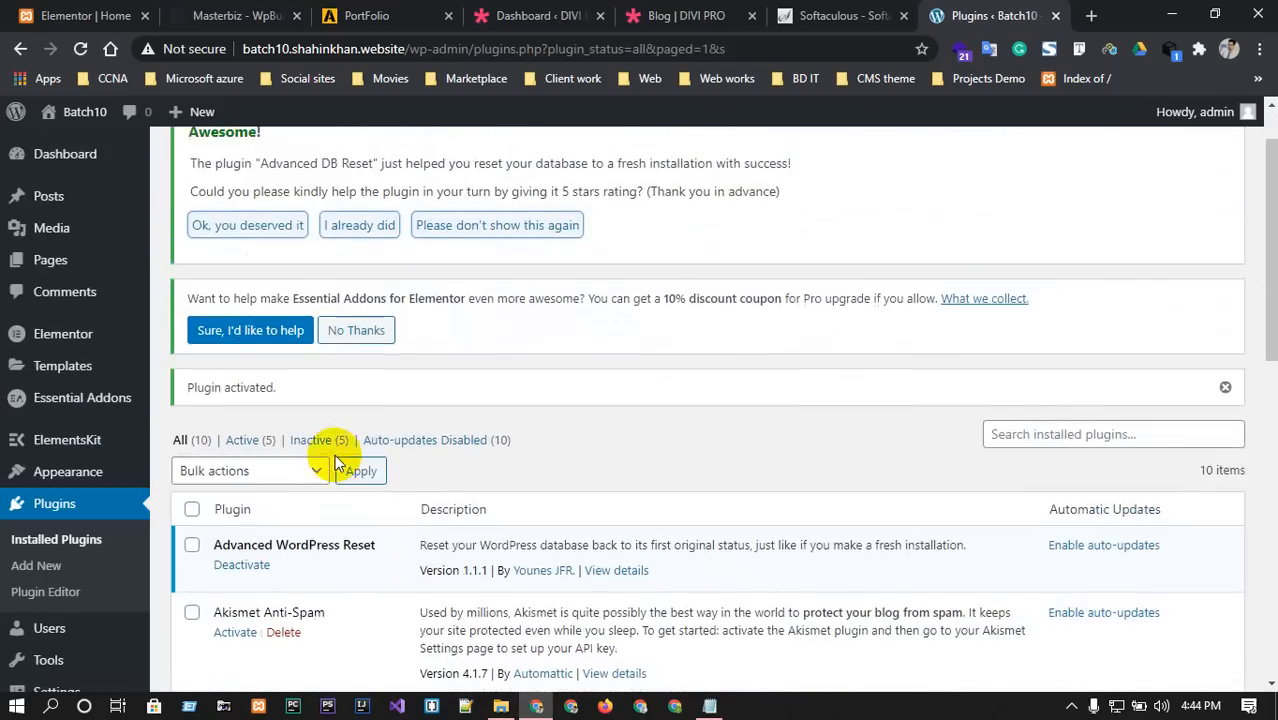
{"action": "left_click", "coordinate": [50, 260]}
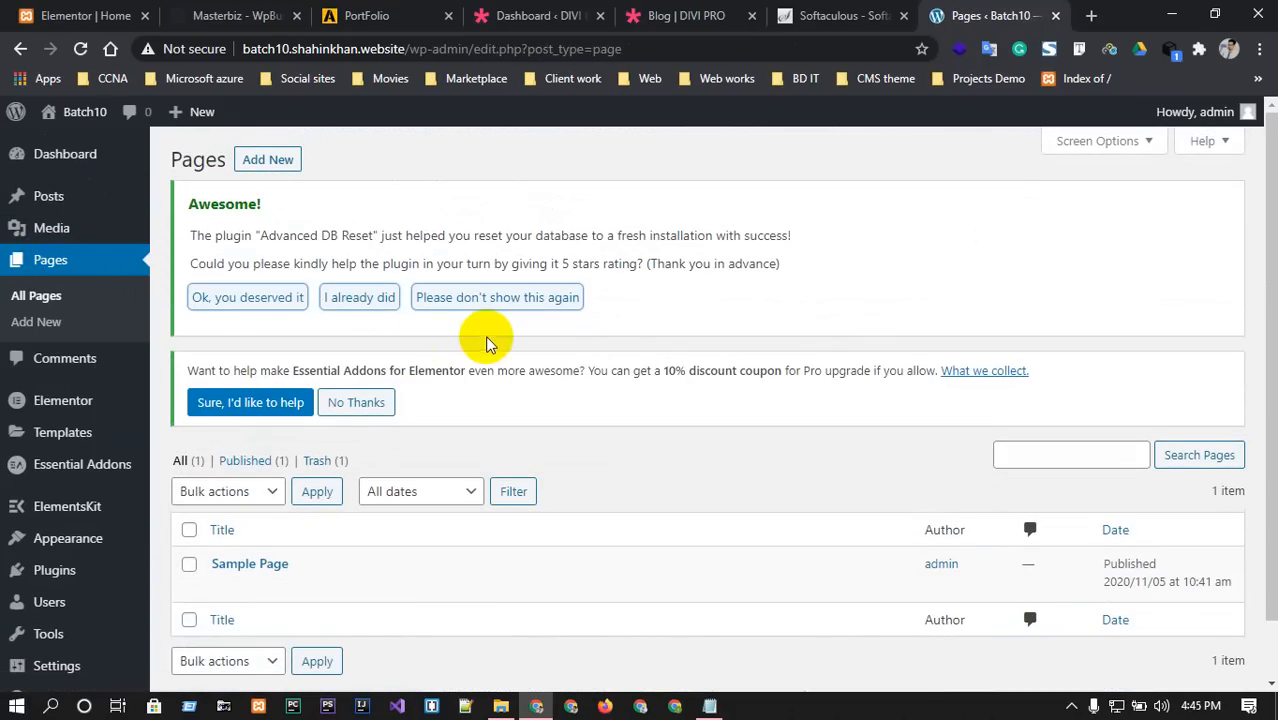
{"action": "scroll", "coordinate": [360, 405], "scroll_direction": "down", "scroll_amount": 1}
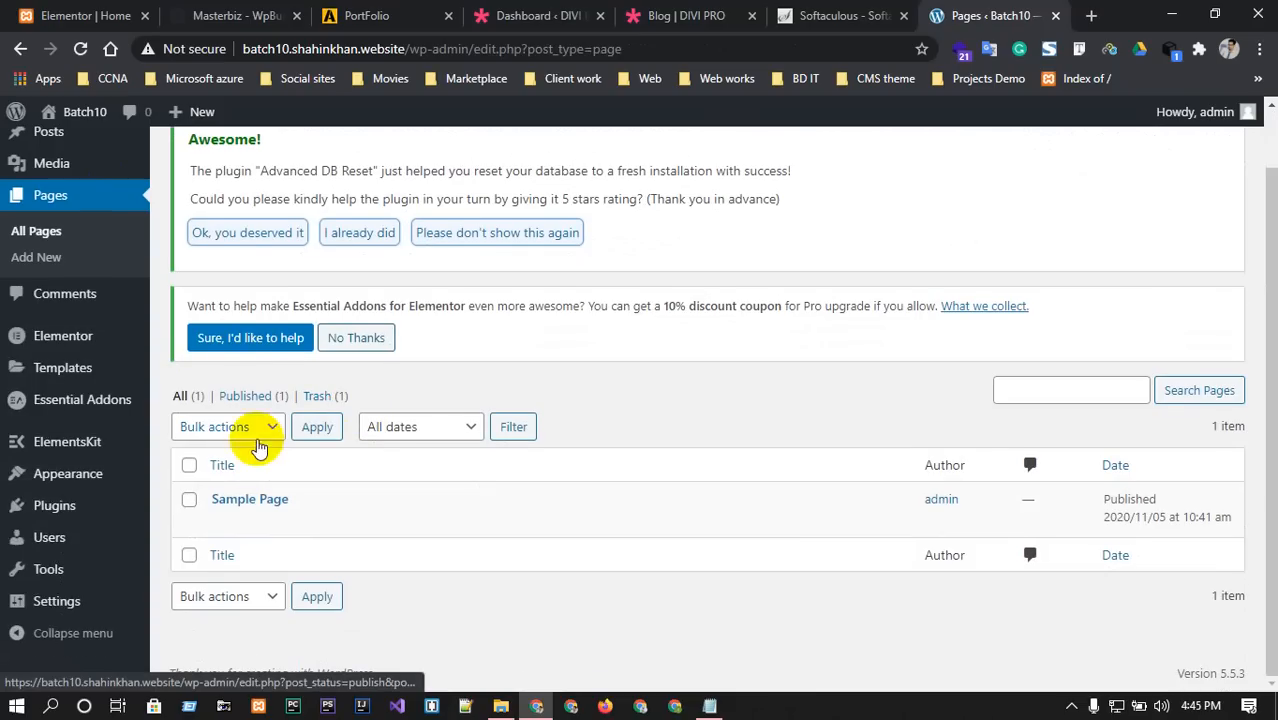
{"action": "scroll", "coordinate": [257, 440], "scroll_direction": "up", "scroll_amount": 1}
Create a new page titled HOME and look through its sidebar settings panels.
{"action": "left_click", "coordinate": [270, 160]}
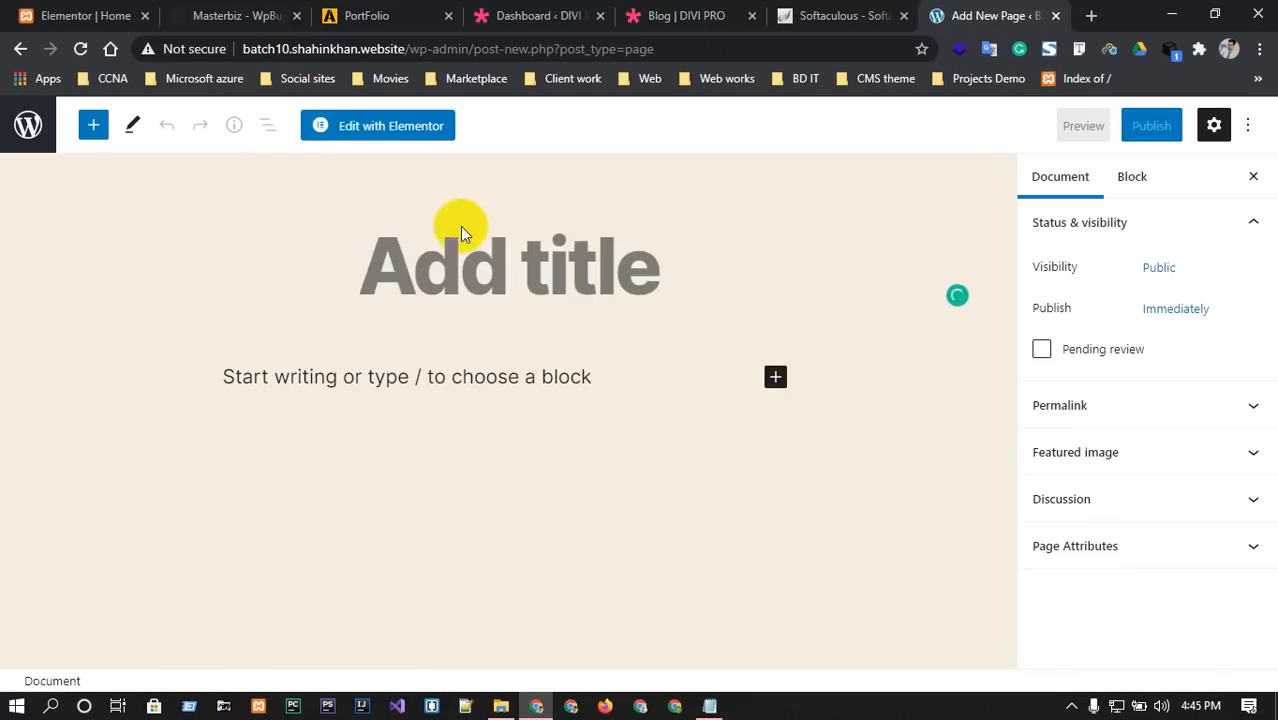
{"action": "left_click", "coordinate": [530, 262]}
{"action": "type", "text": "HOME"}
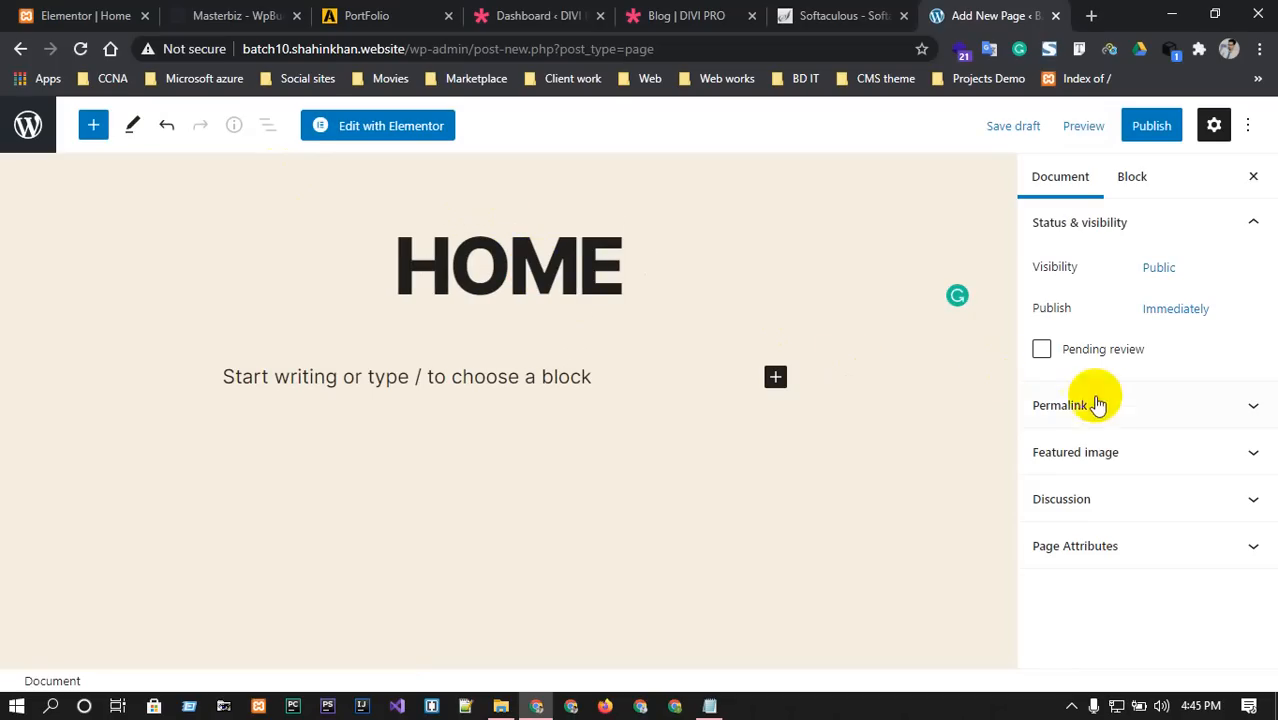
{"action": "left_click", "coordinate": [1241, 408]}
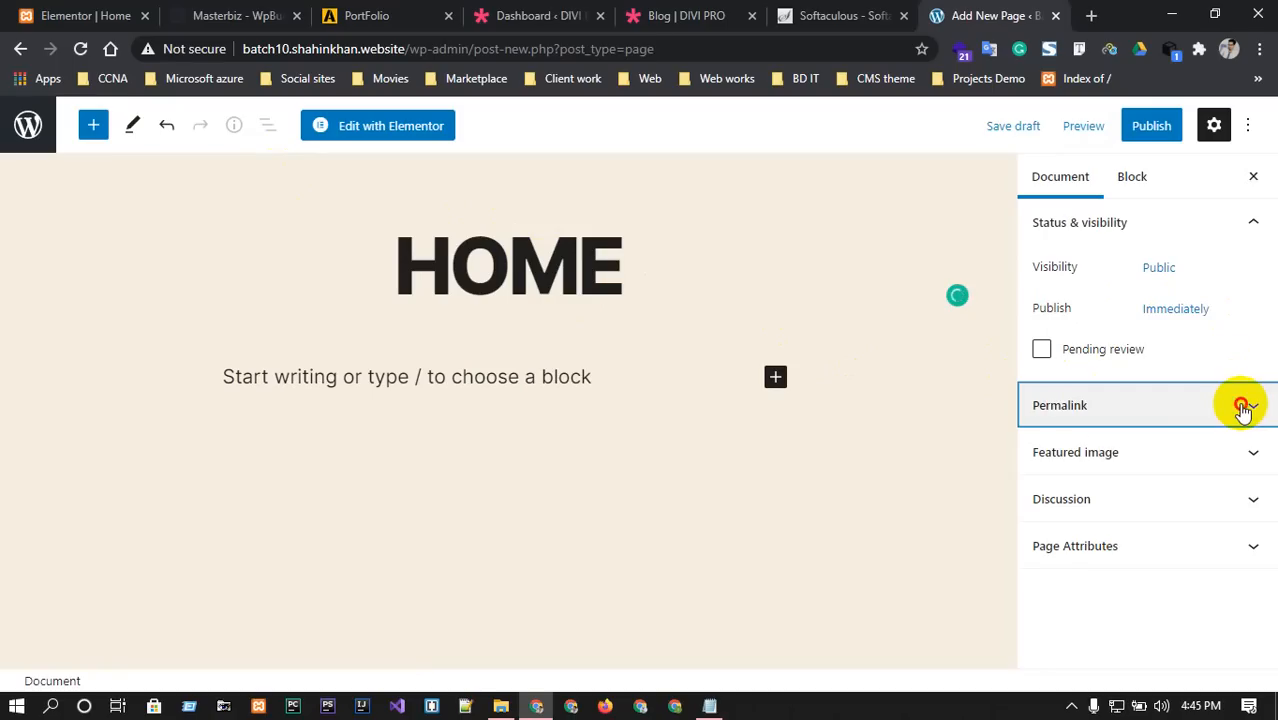
{"action": "left_click", "coordinate": [1243, 408]}
{"action": "left_click", "coordinate": [1185, 450]}
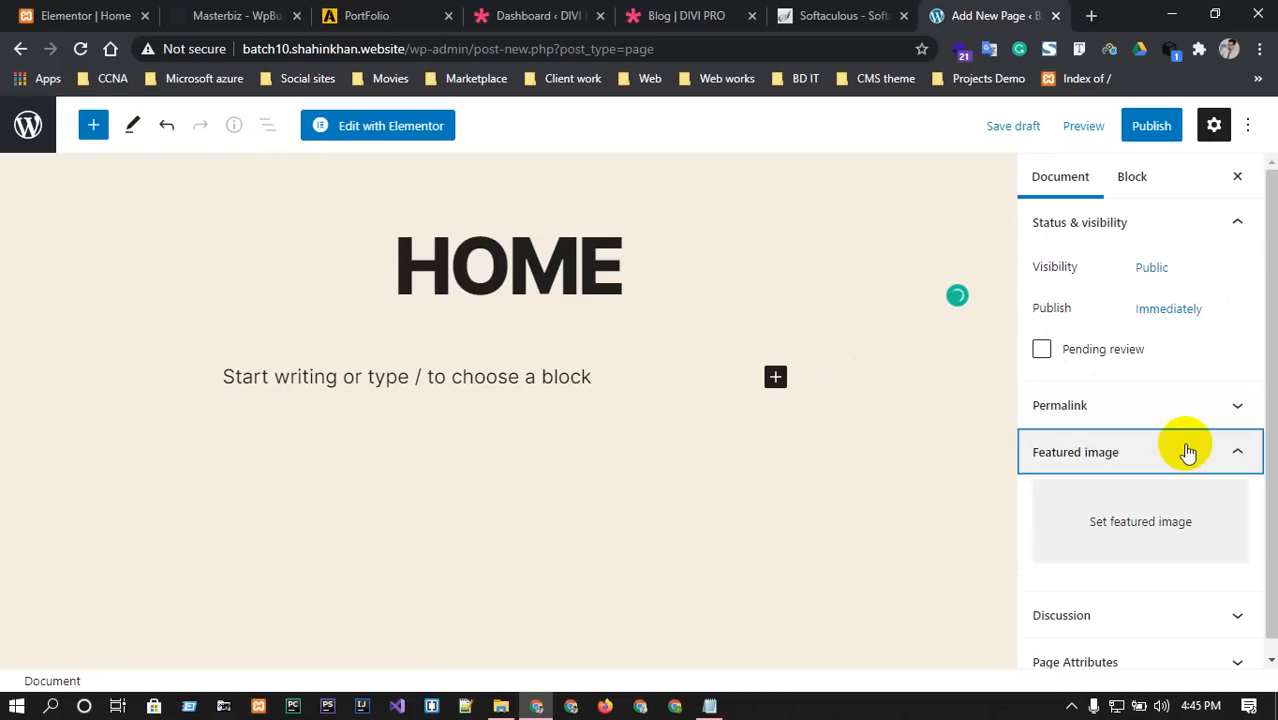
{"action": "left_click", "coordinate": [1188, 452]}
{"action": "left_click", "coordinate": [1150, 508]}
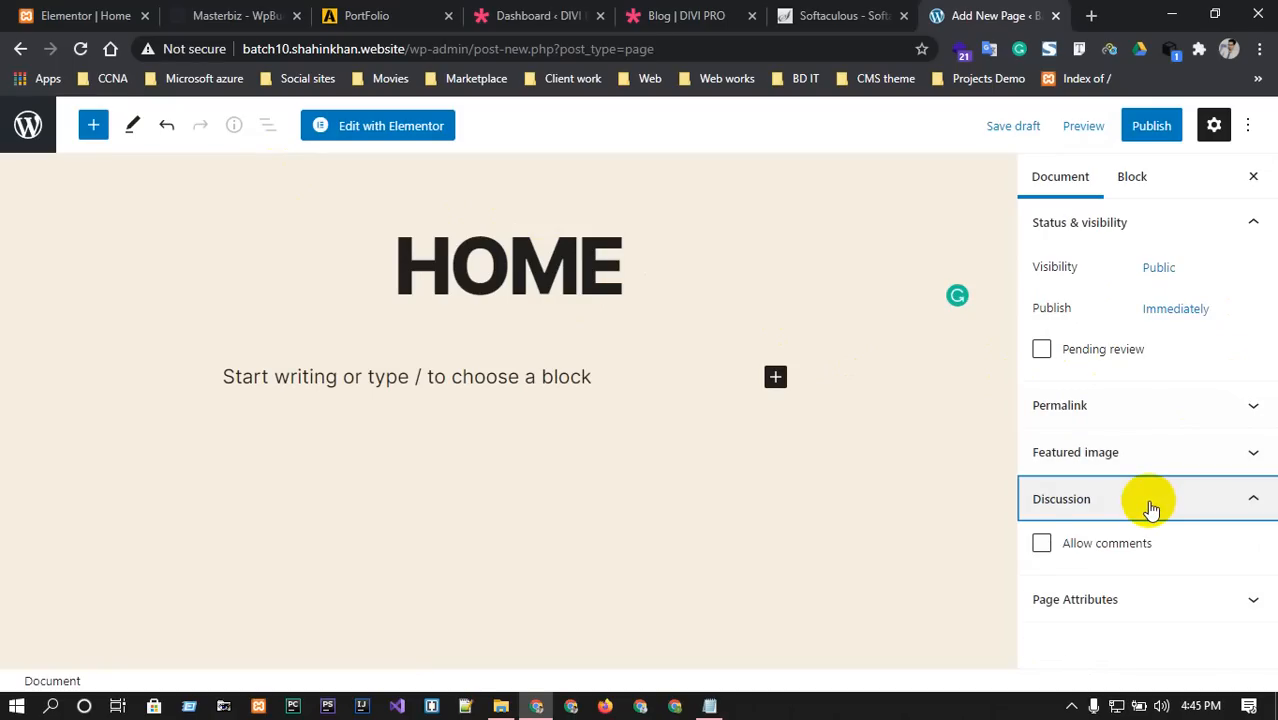
{"action": "left_click", "coordinate": [1150, 508]}
Set the HOME page template to Elementor Full Width, publish it, and return to Pages.
{"action": "left_click", "coordinate": [1127, 555]}
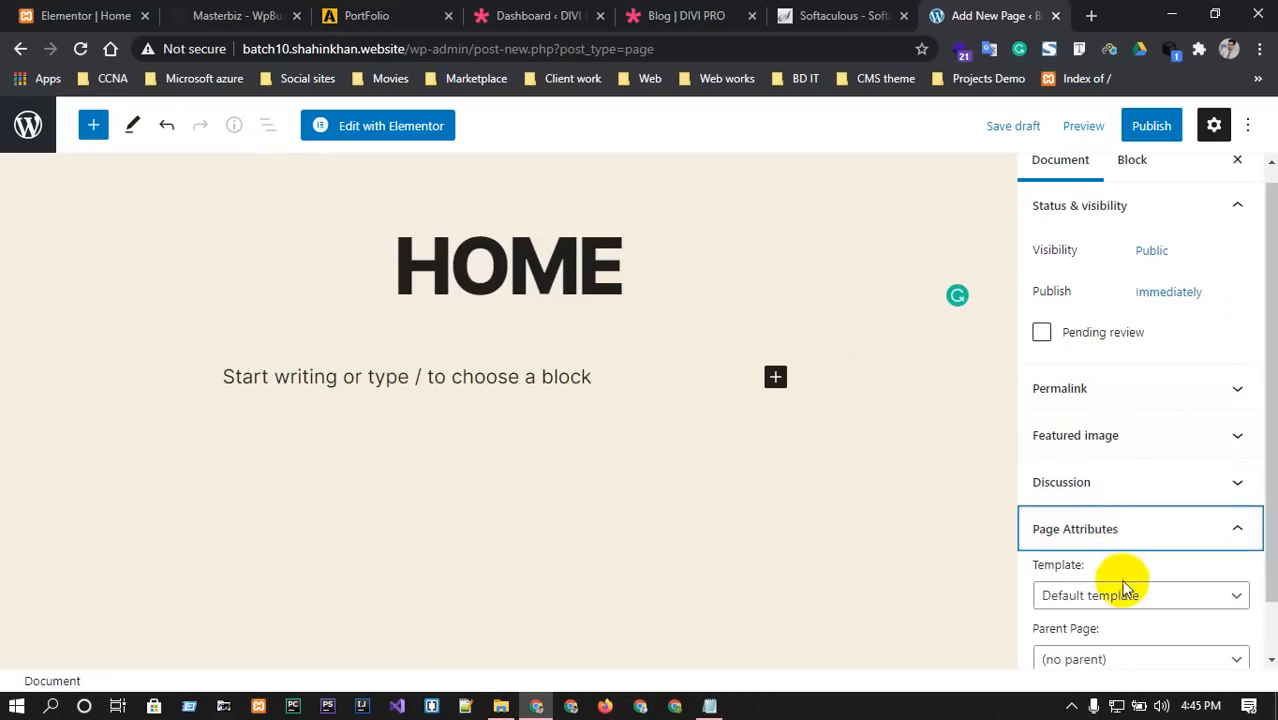
{"action": "left_click", "coordinate": [1128, 594]}
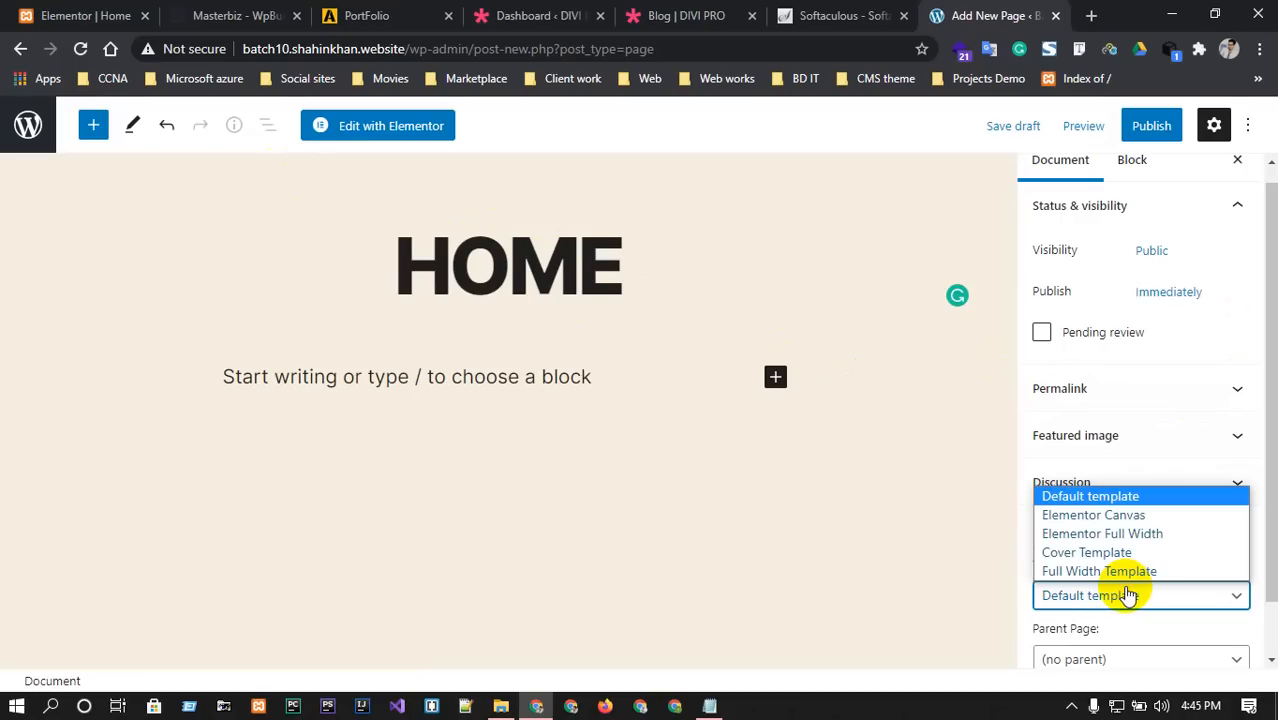
{"action": "left_click", "coordinate": [1124, 536]}
{"action": "scroll", "coordinate": [1087, 595], "scroll_direction": "down", "scroll_amount": 1}
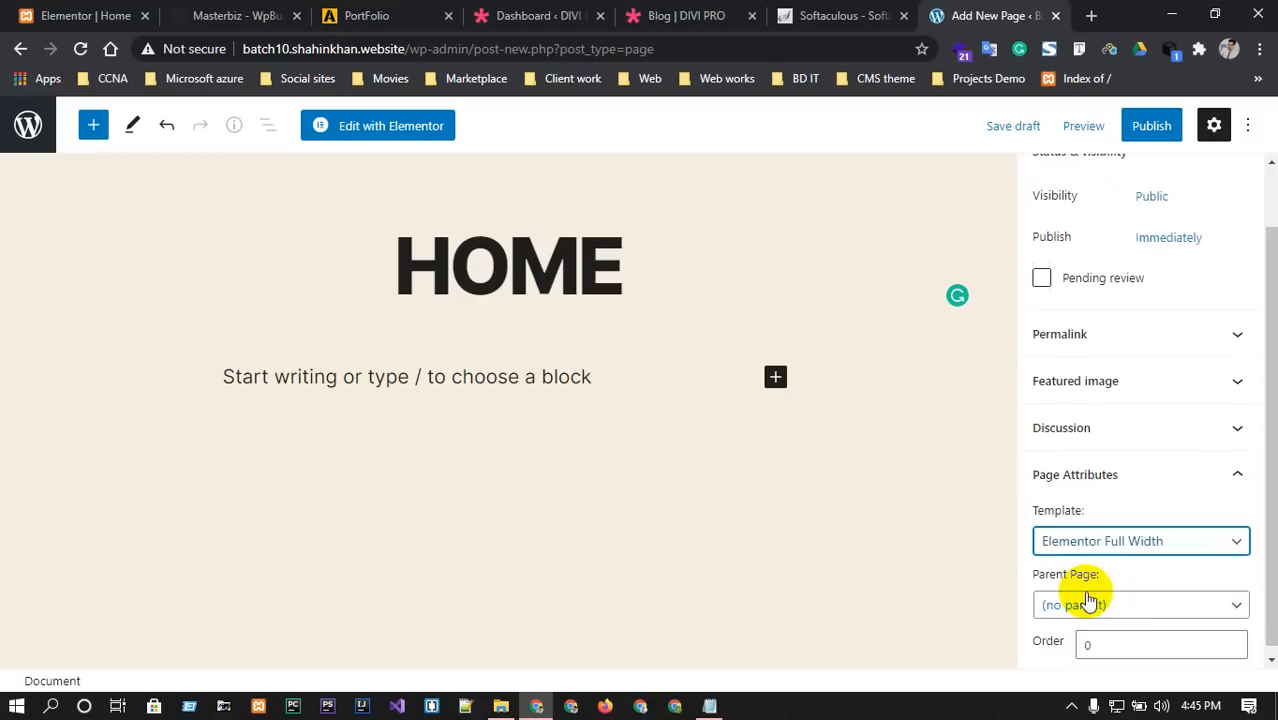
{"action": "scroll", "coordinate": [1125, 597], "scroll_direction": "up", "scroll_amount": 1}
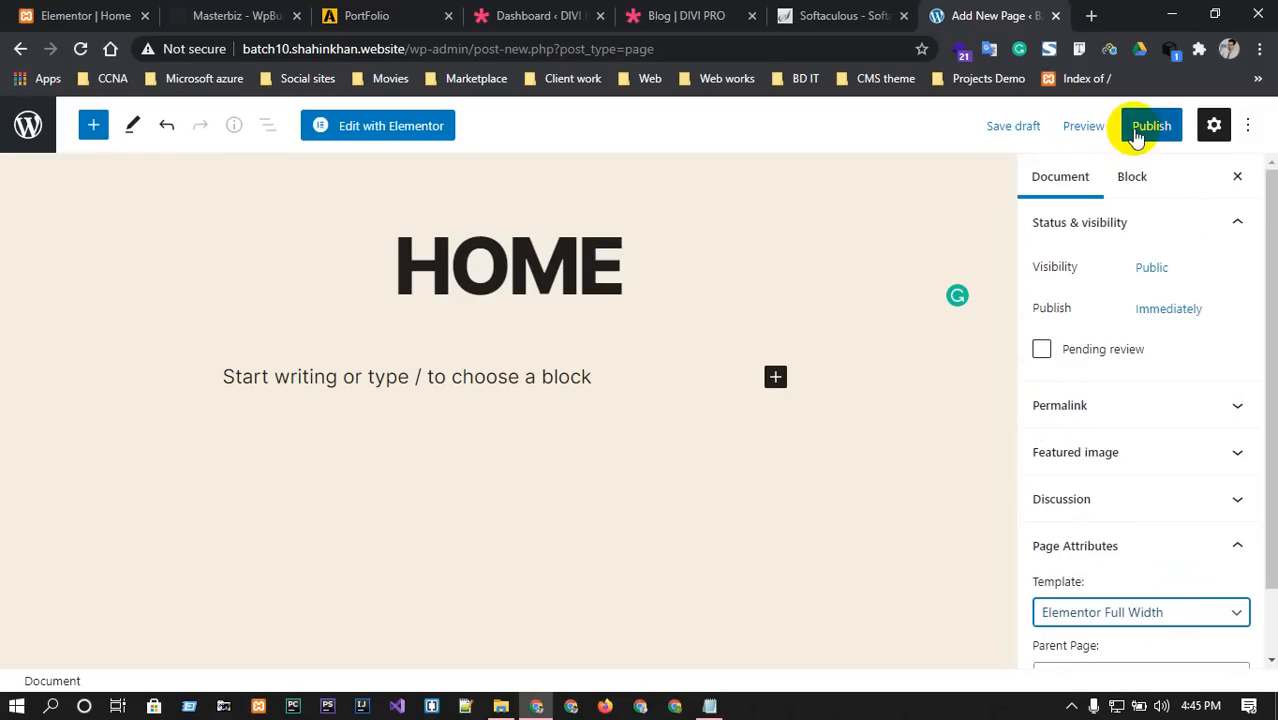
{"action": "left_click", "coordinate": [1140, 127]}
{"action": "left_click", "coordinate": [1136, 130]}
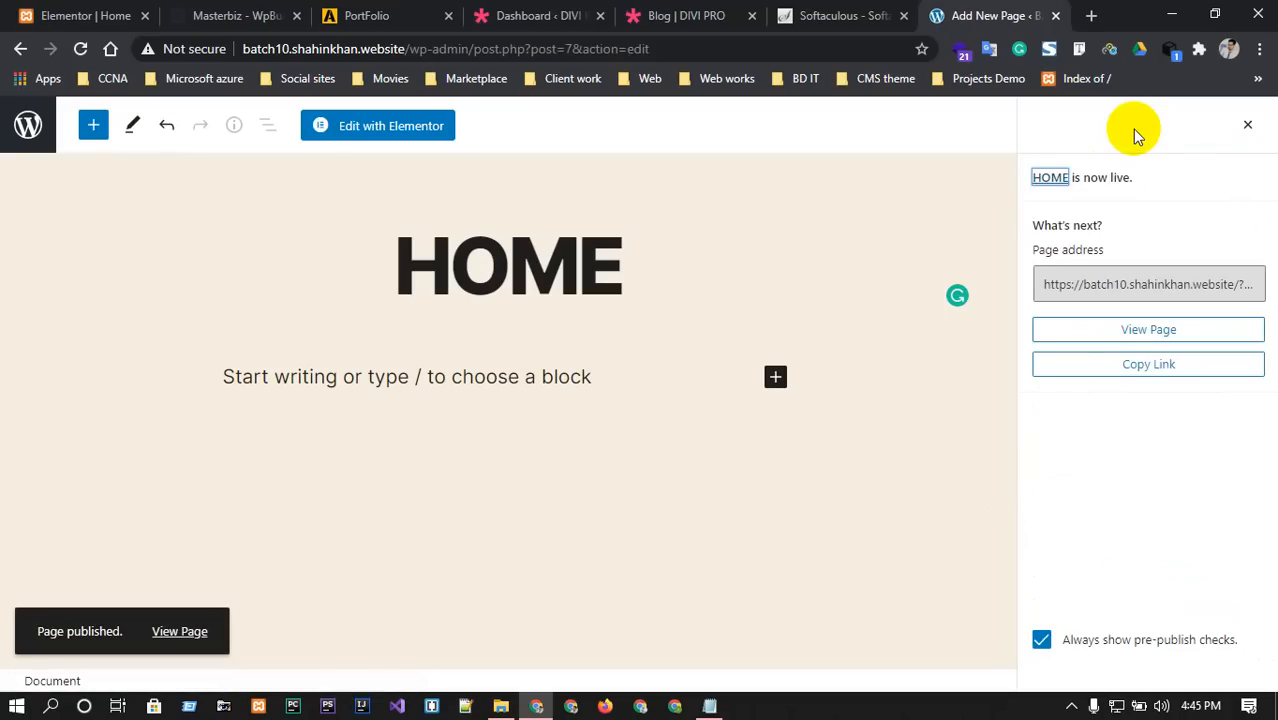
{"action": "left_click", "coordinate": [38, 120]}
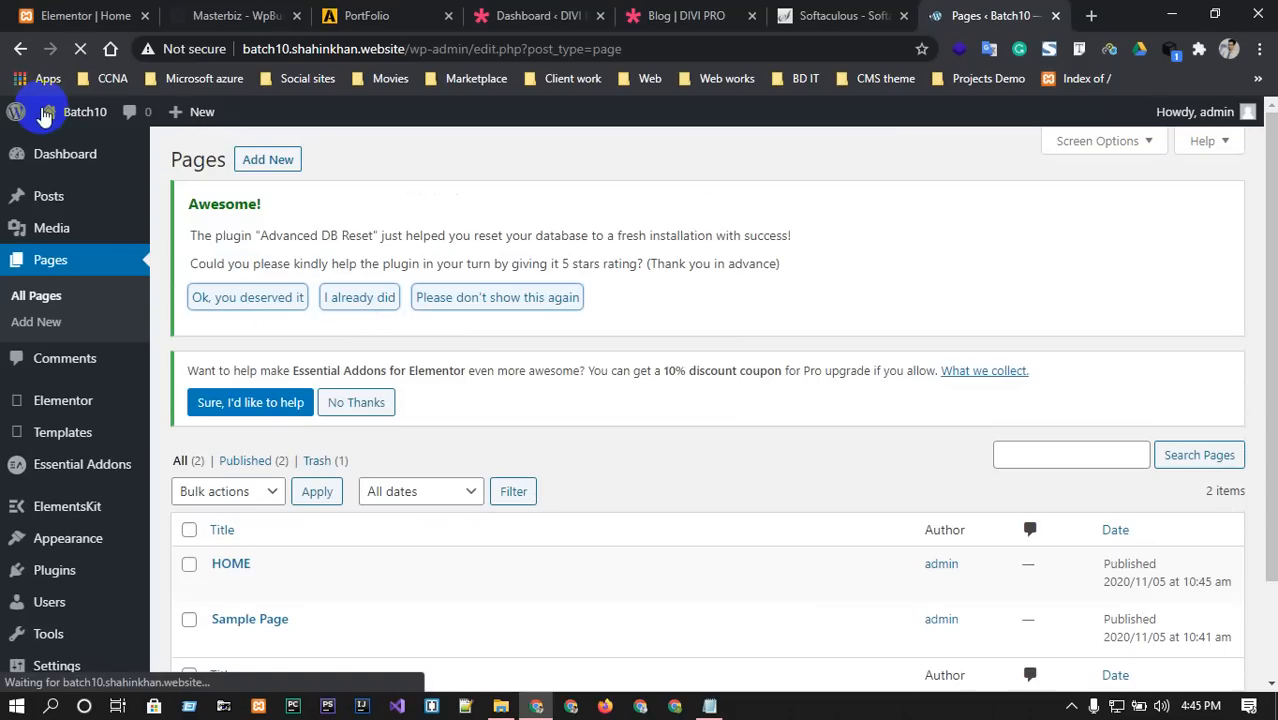
Open the HOME page from the Pages list with Edit with Elementor.
{"action": "mouse_move", "coordinate": [192, 566]}
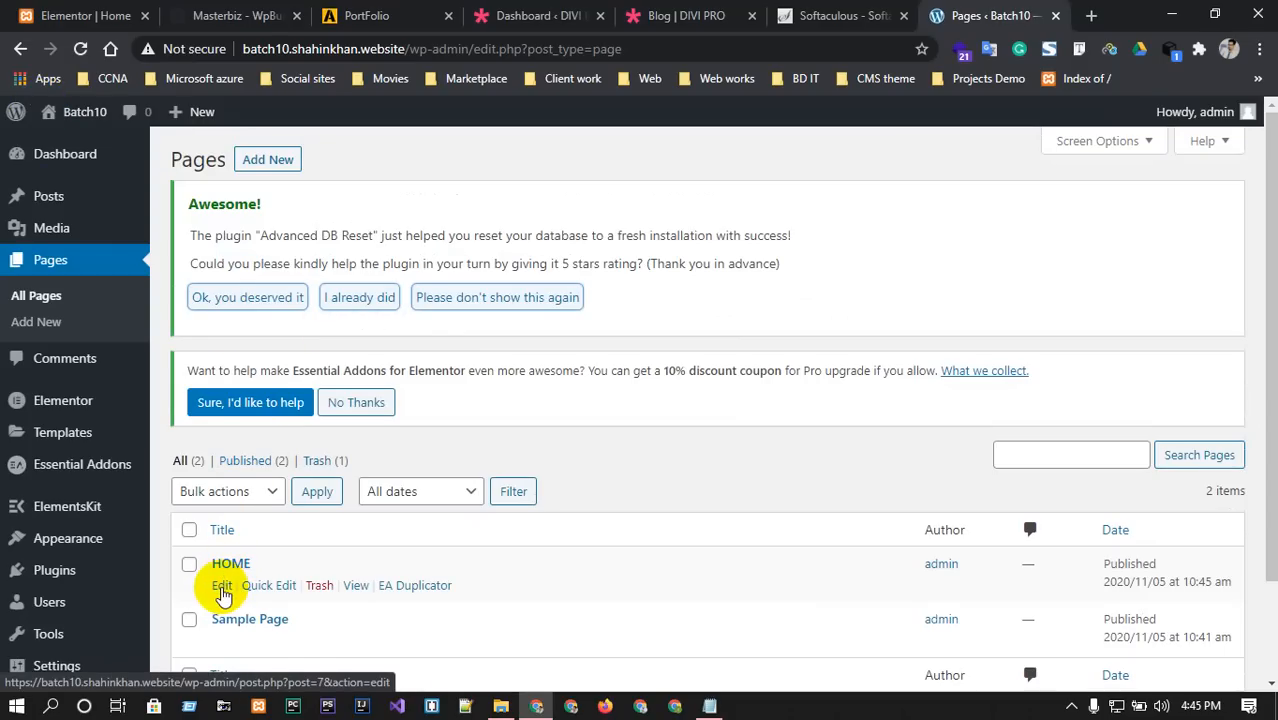
{"action": "left_click", "coordinate": [222, 588]}
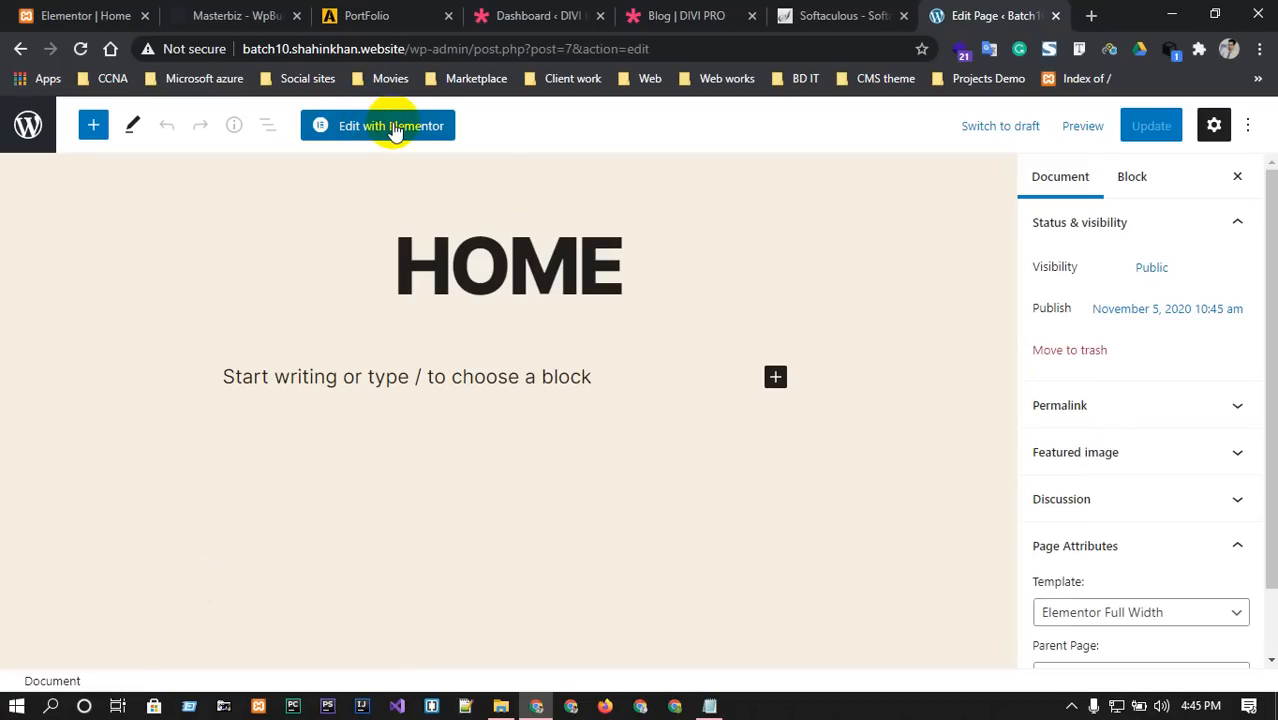
{"action": "left_click", "coordinate": [395, 131]}
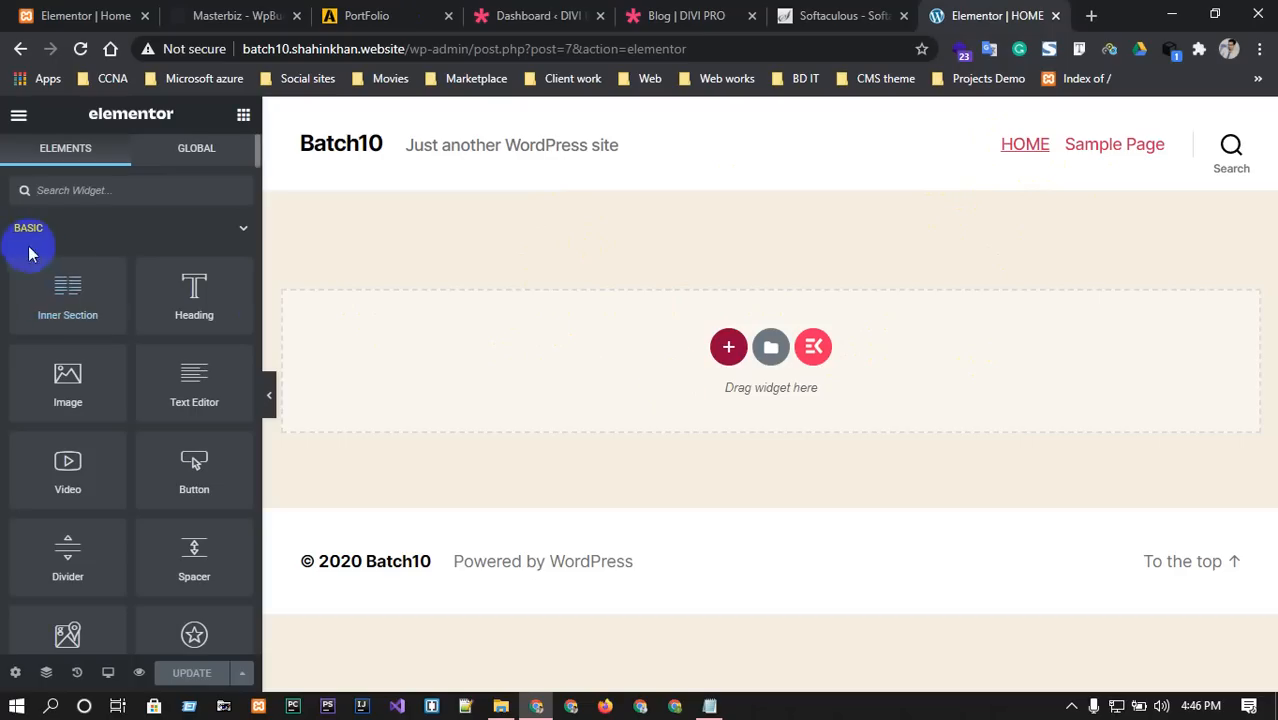
Collapse the BASIC, PRO and GENERAL widget categories in the Elements panel.
{"action": "left_click", "coordinate": [226, 230]}
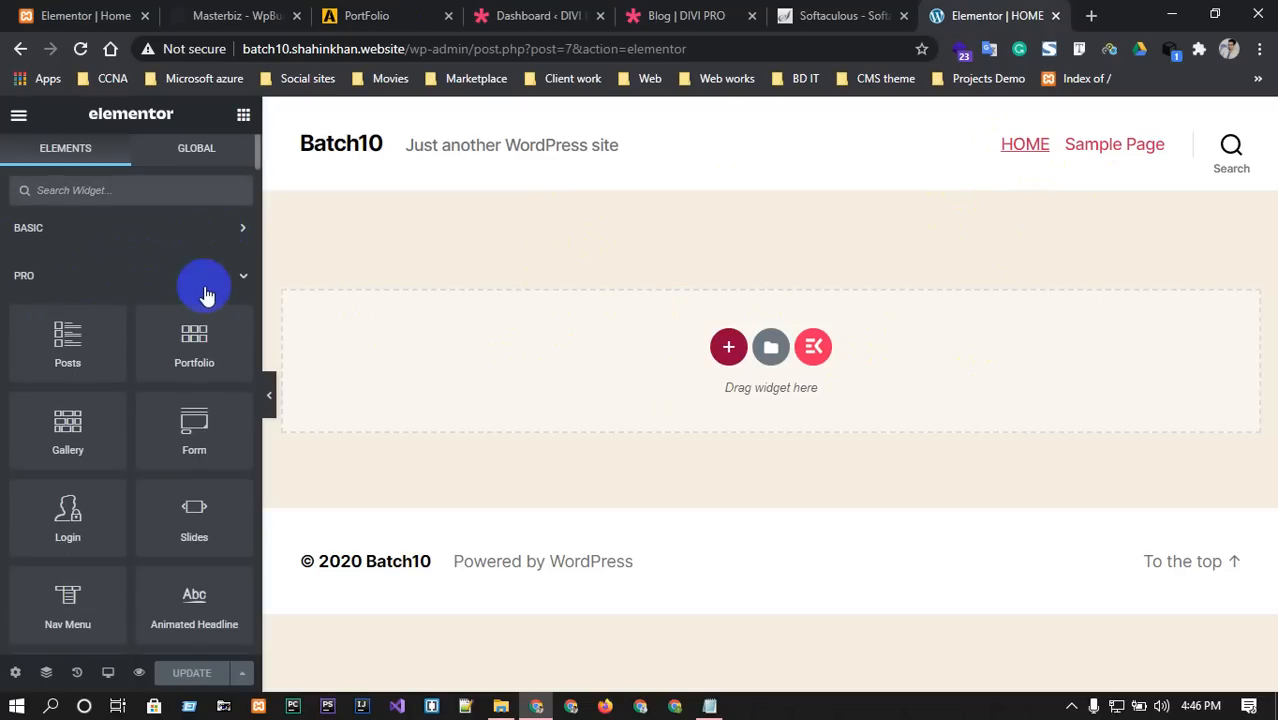
{"action": "scroll", "coordinate": [71, 340], "scroll_direction": "down", "scroll_amount": 1}
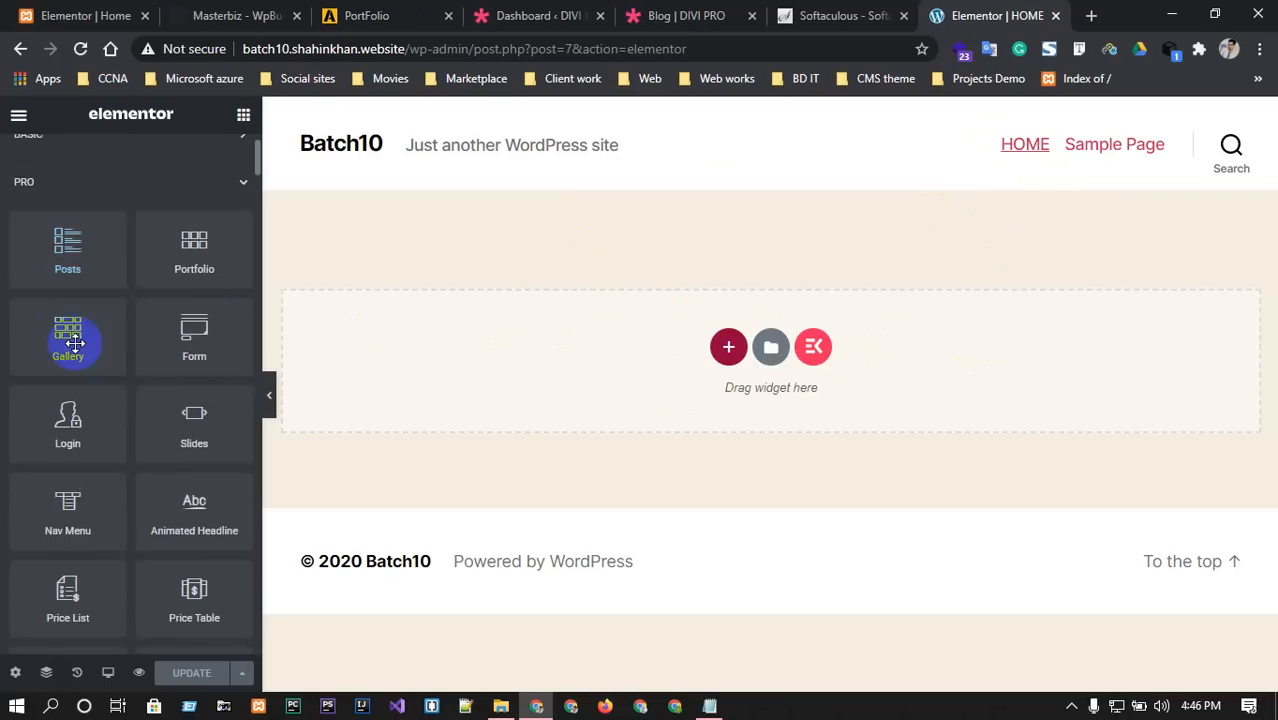
{"action": "scroll", "coordinate": [106, 397], "scroll_direction": "down", "scroll_amount": 4}
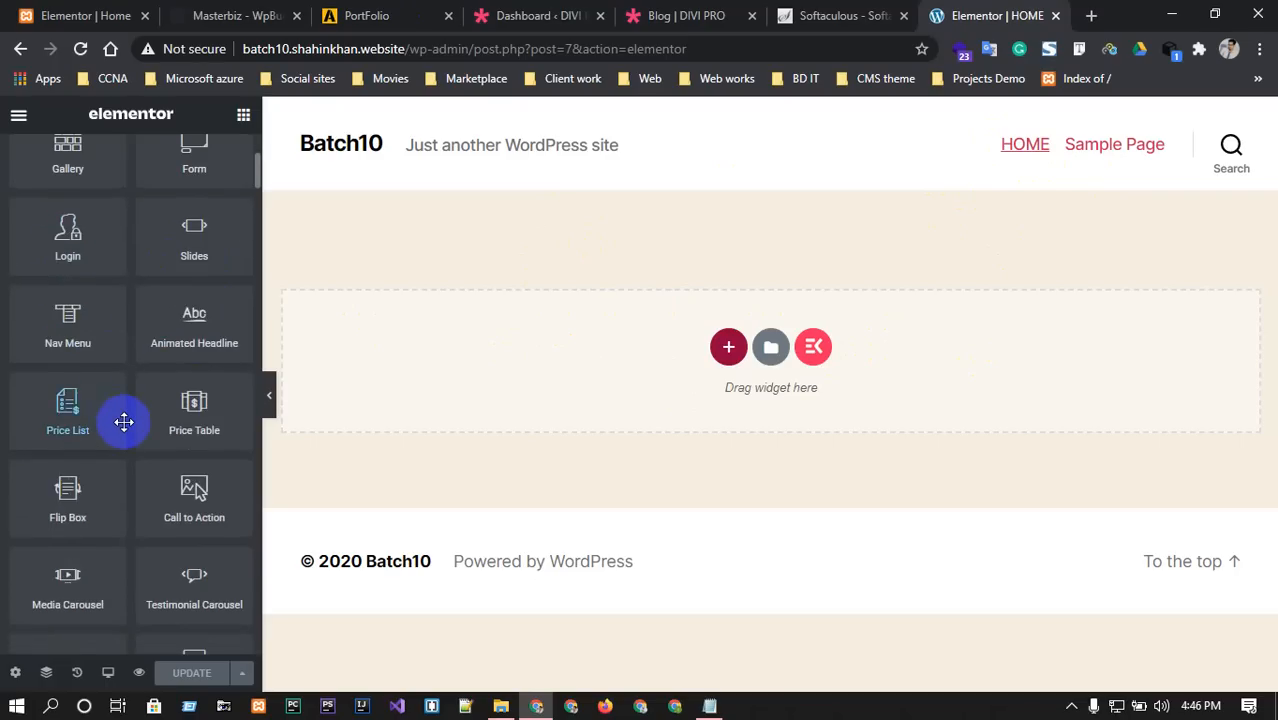
{"action": "scroll", "coordinate": [113, 430], "scroll_direction": "up", "scroll_amount": 4}
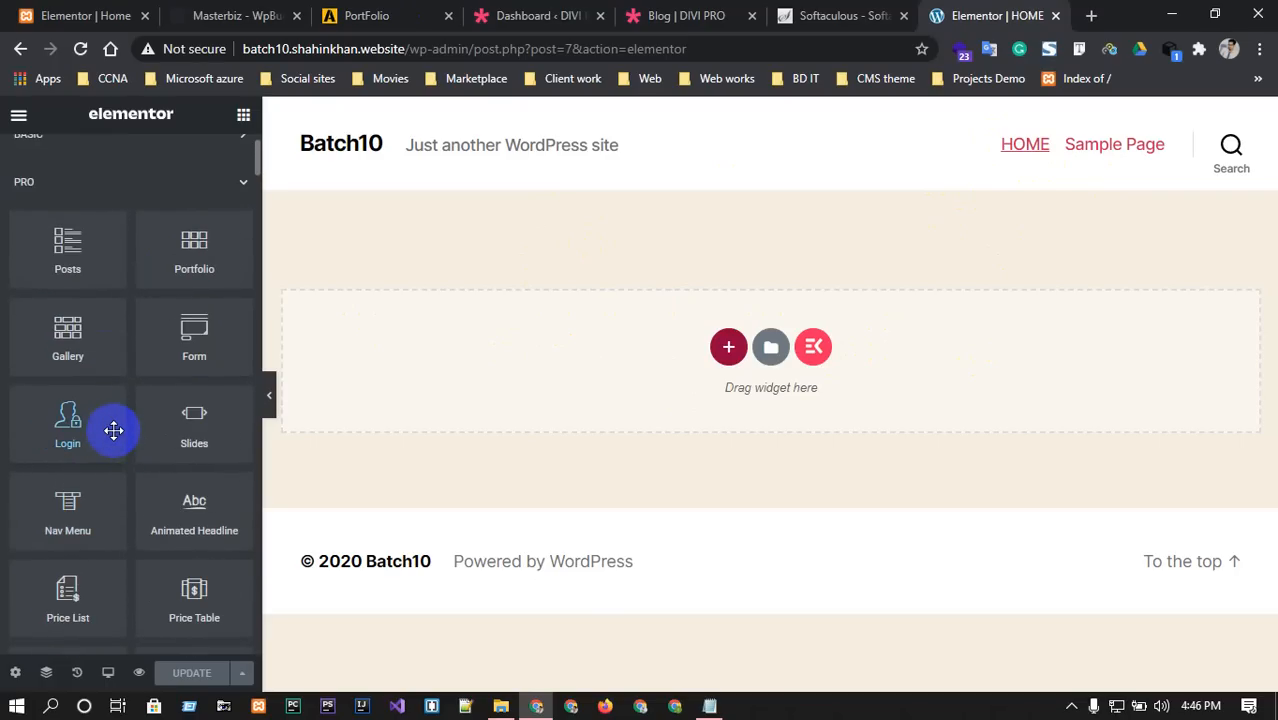
{"action": "left_click", "coordinate": [224, 182]}
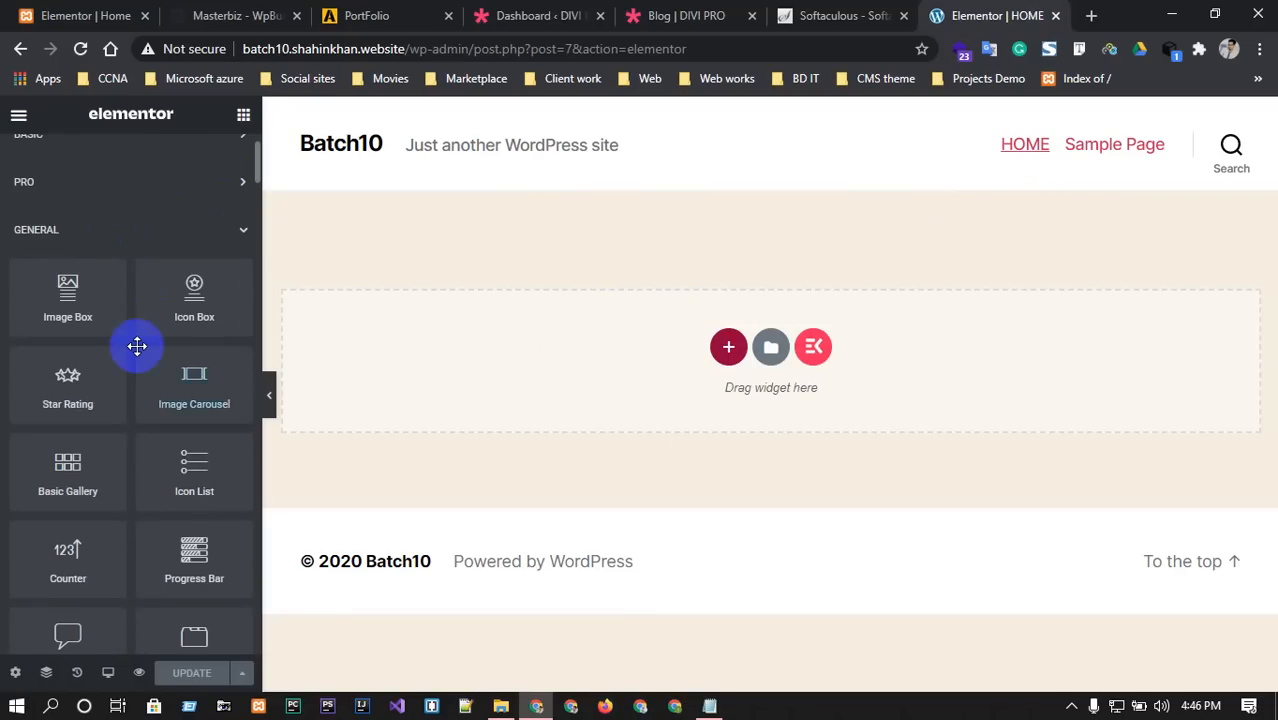
{"action": "scroll", "coordinate": [134, 345], "scroll_direction": "down", "scroll_amount": 4}
{"action": "scroll", "coordinate": [137, 346], "scroll_direction": "down", "scroll_amount": 3}
{"action": "scroll", "coordinate": [140, 345], "scroll_direction": "up", "scroll_amount": 7}
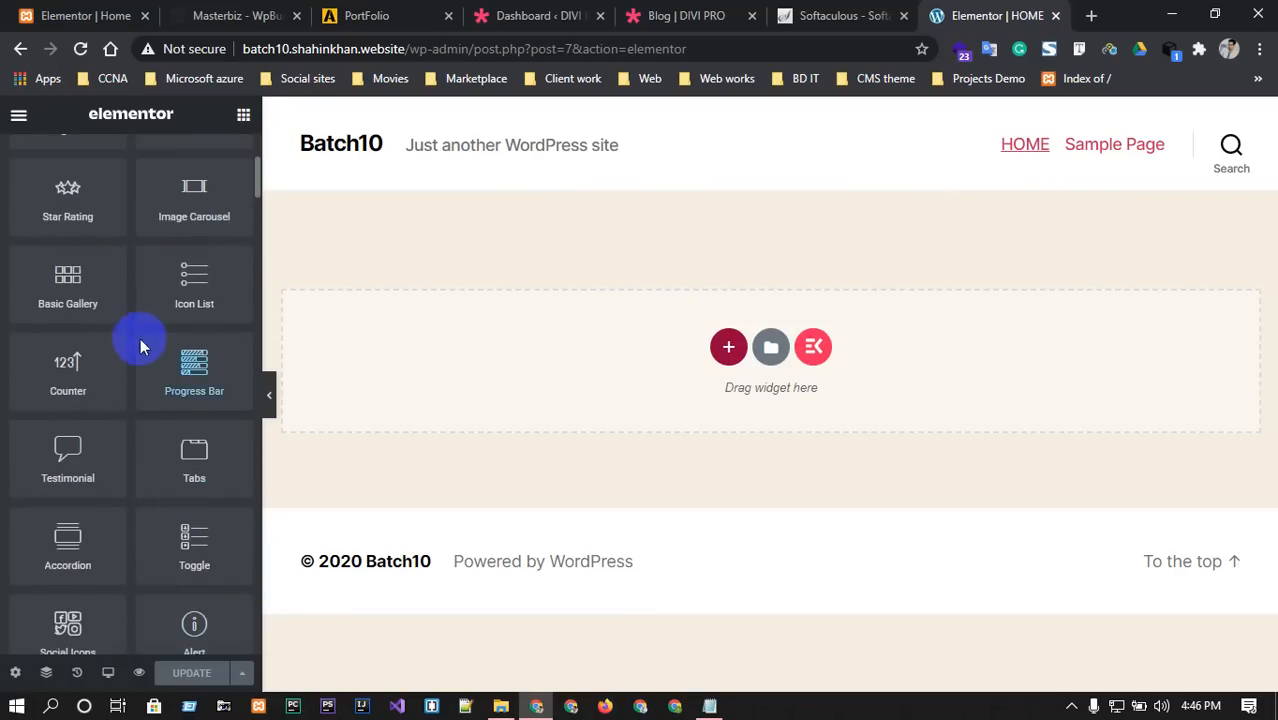
{"action": "left_click", "coordinate": [226, 234]}
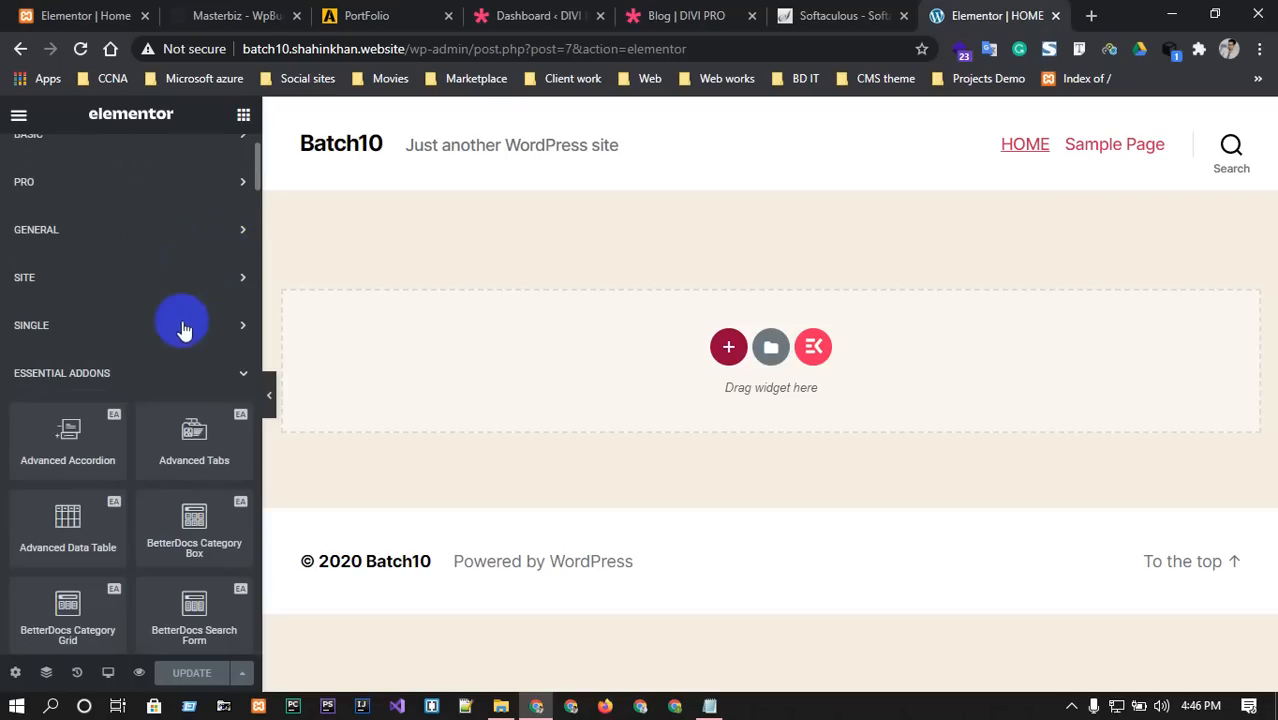
Collapse the ESSENTIAL ADDONS and ELEMENTSKIT widget categories.
{"action": "scroll", "coordinate": [148, 451], "scroll_direction": "down", "scroll_amount": 3}
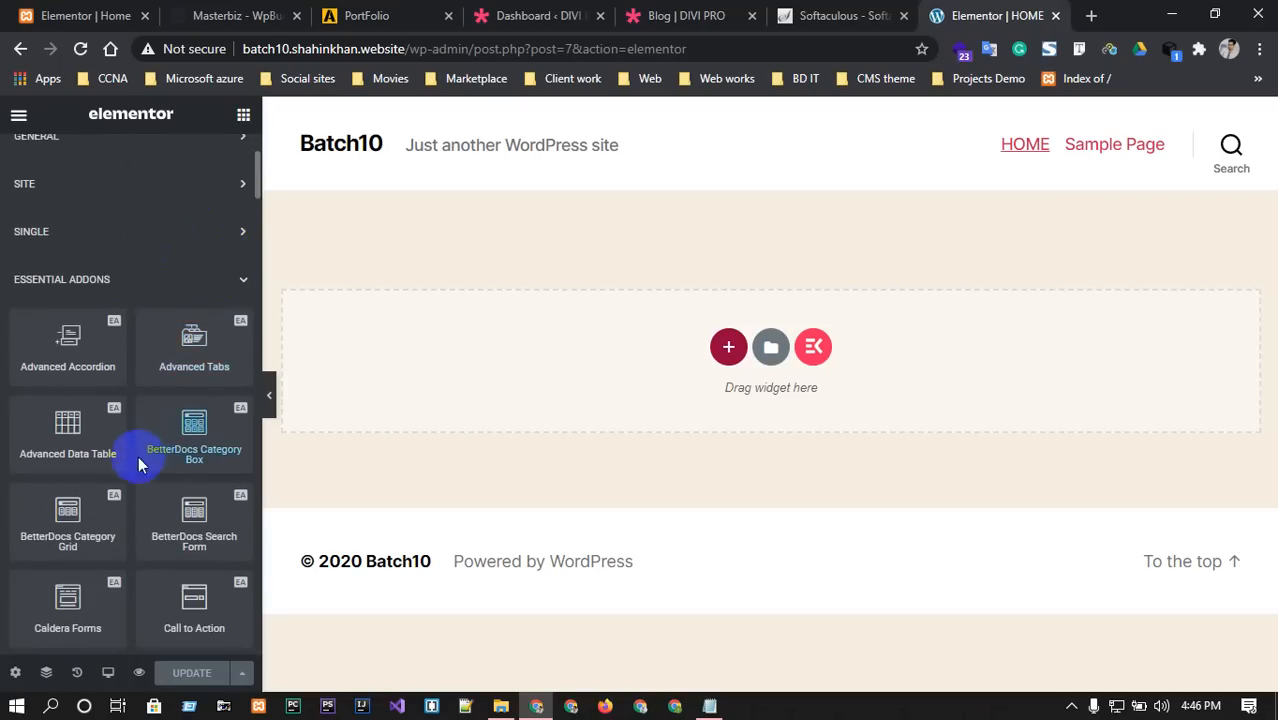
{"action": "scroll", "coordinate": [116, 508], "scroll_direction": "down", "scroll_amount": 1}
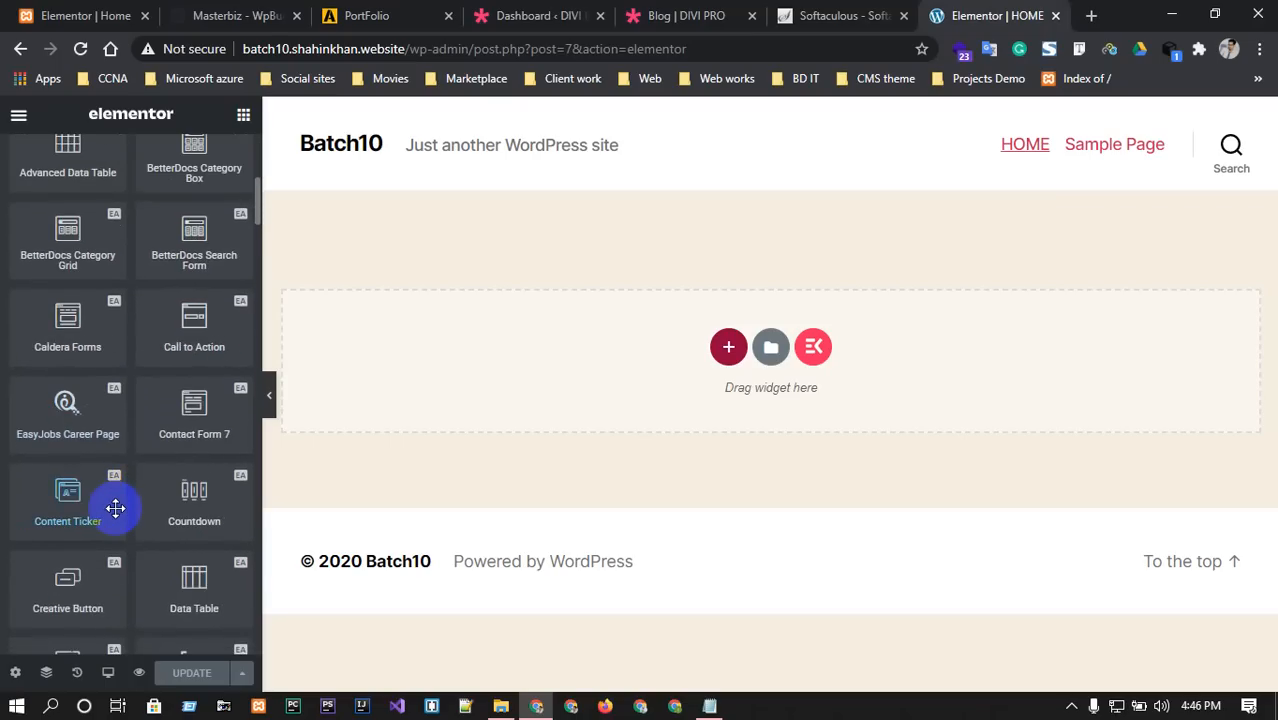
{"action": "scroll", "coordinate": [116, 508], "scroll_direction": "down", "scroll_amount": 2}
{"action": "scroll", "coordinate": [114, 499], "scroll_direction": "up", "scroll_amount": 7}
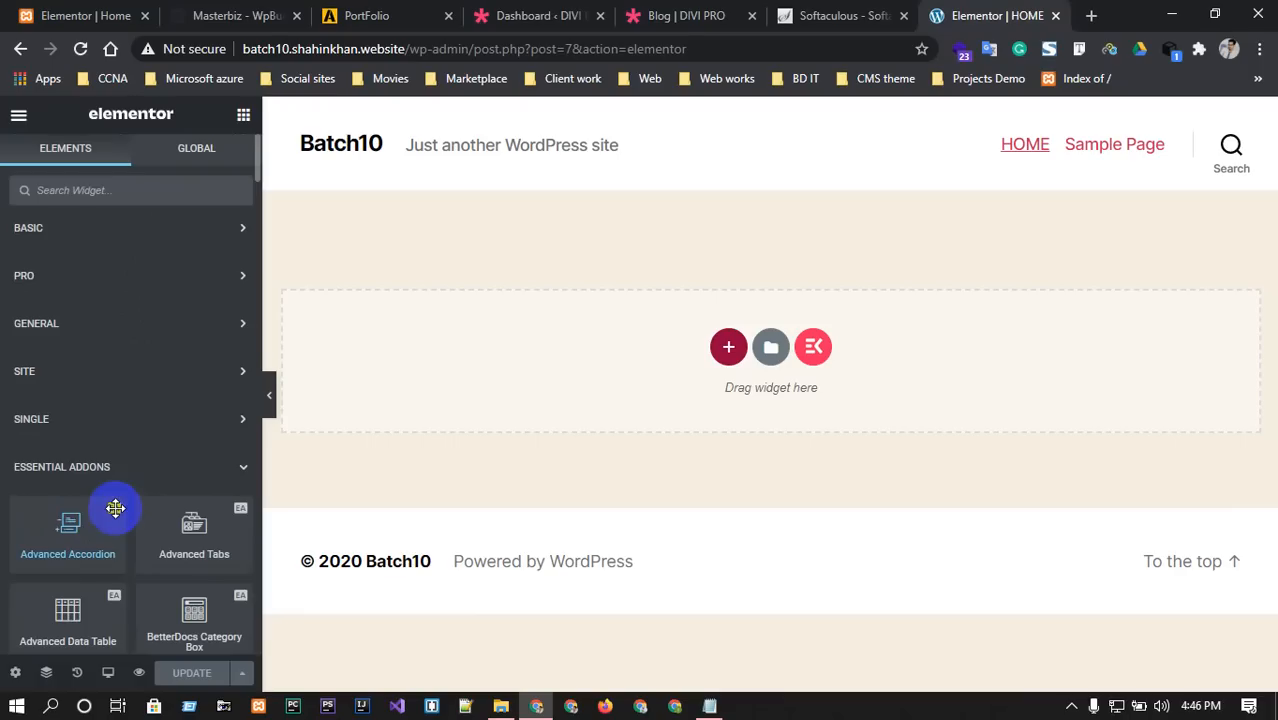
{"action": "left_click", "coordinate": [182, 476]}
{"action": "scroll", "coordinate": [137, 528], "scroll_direction": "down", "scroll_amount": 2}
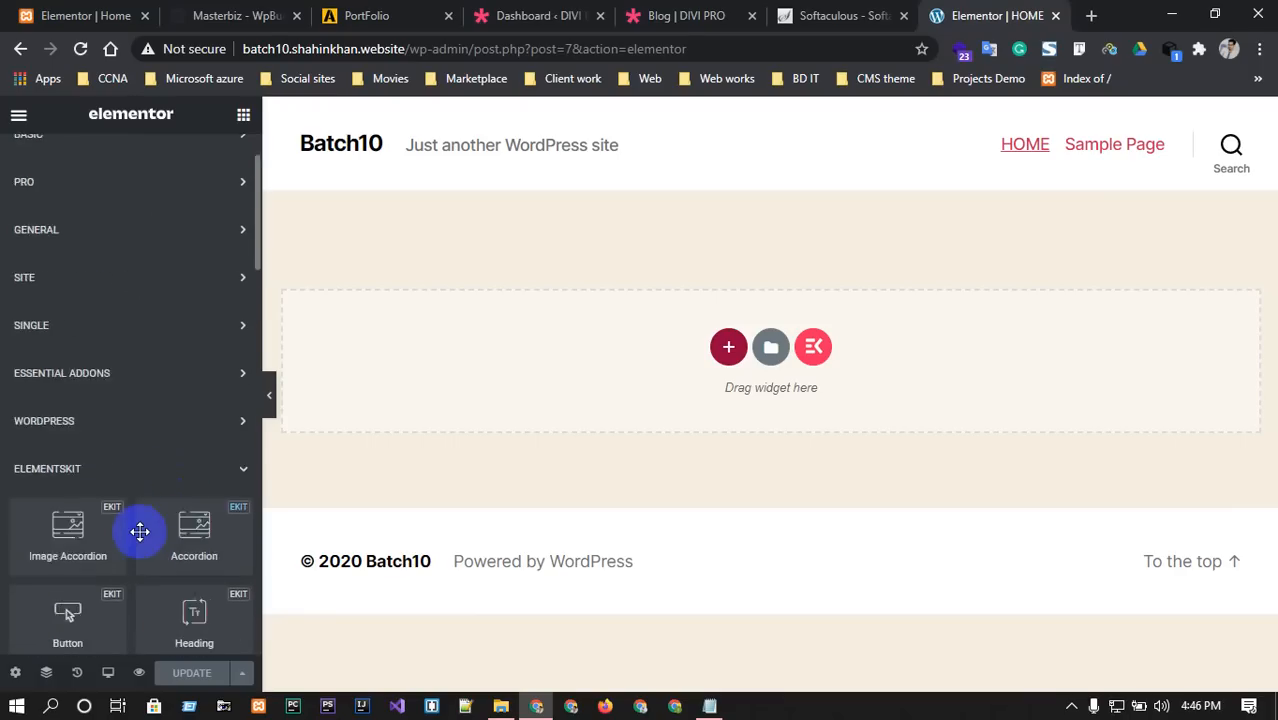
{"action": "left_click", "coordinate": [155, 373]}
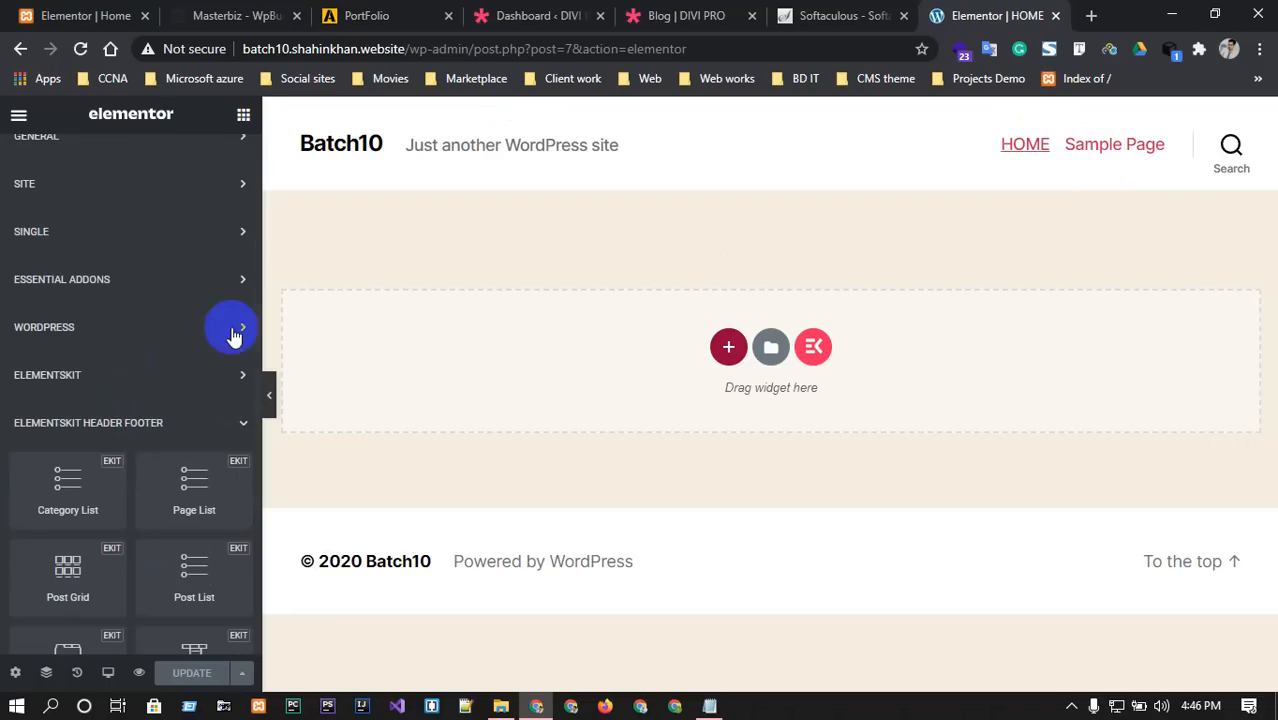
{"action": "scroll", "coordinate": [238, 334], "scroll_direction": "up", "scroll_amount": 2}
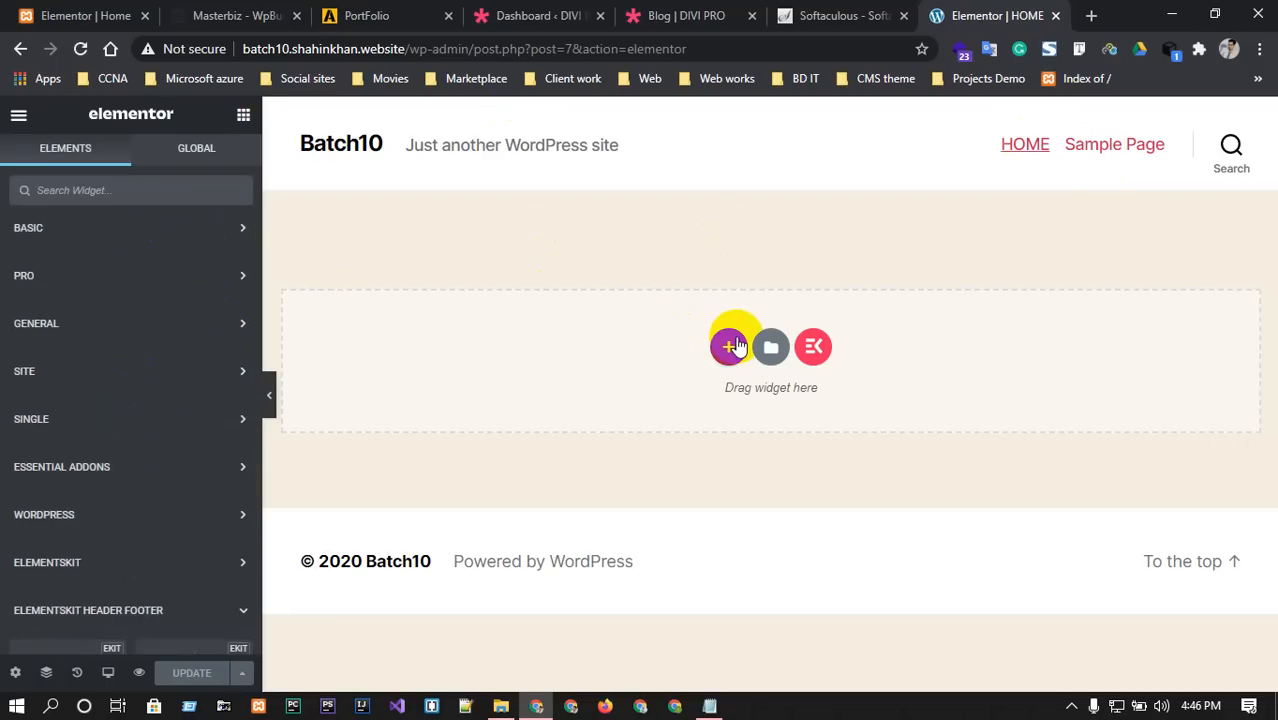
Add a single-column section with full-width content to the HOME page.
{"action": "left_click", "coordinate": [731, 342]}
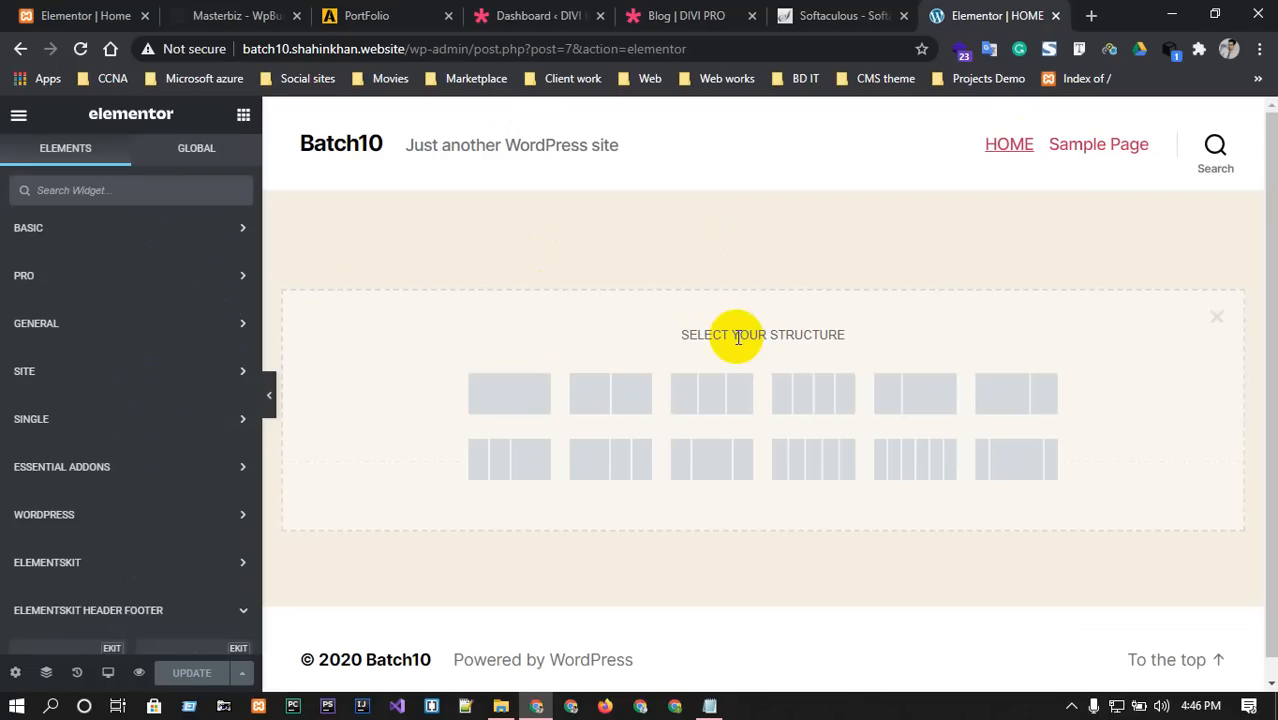
{"action": "left_click", "coordinate": [505, 396]}
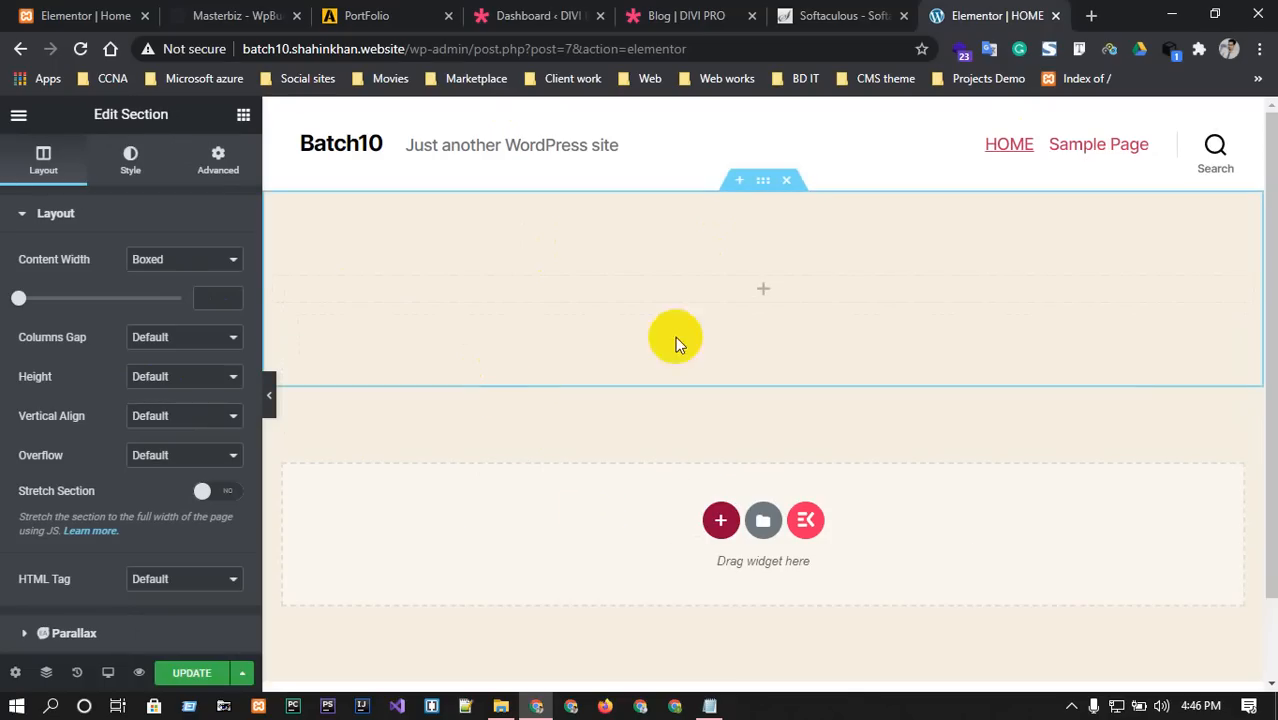
{"action": "left_click", "coordinate": [228, 263]}
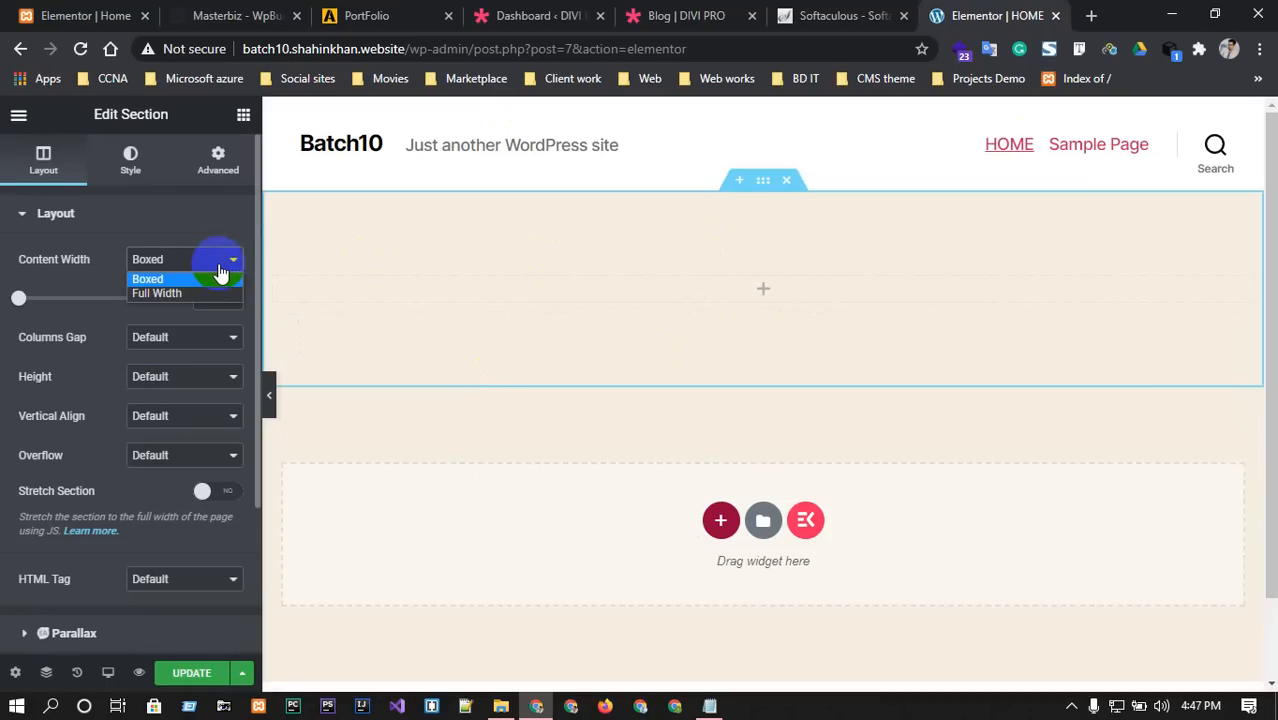
{"action": "left_click", "coordinate": [175, 293]}
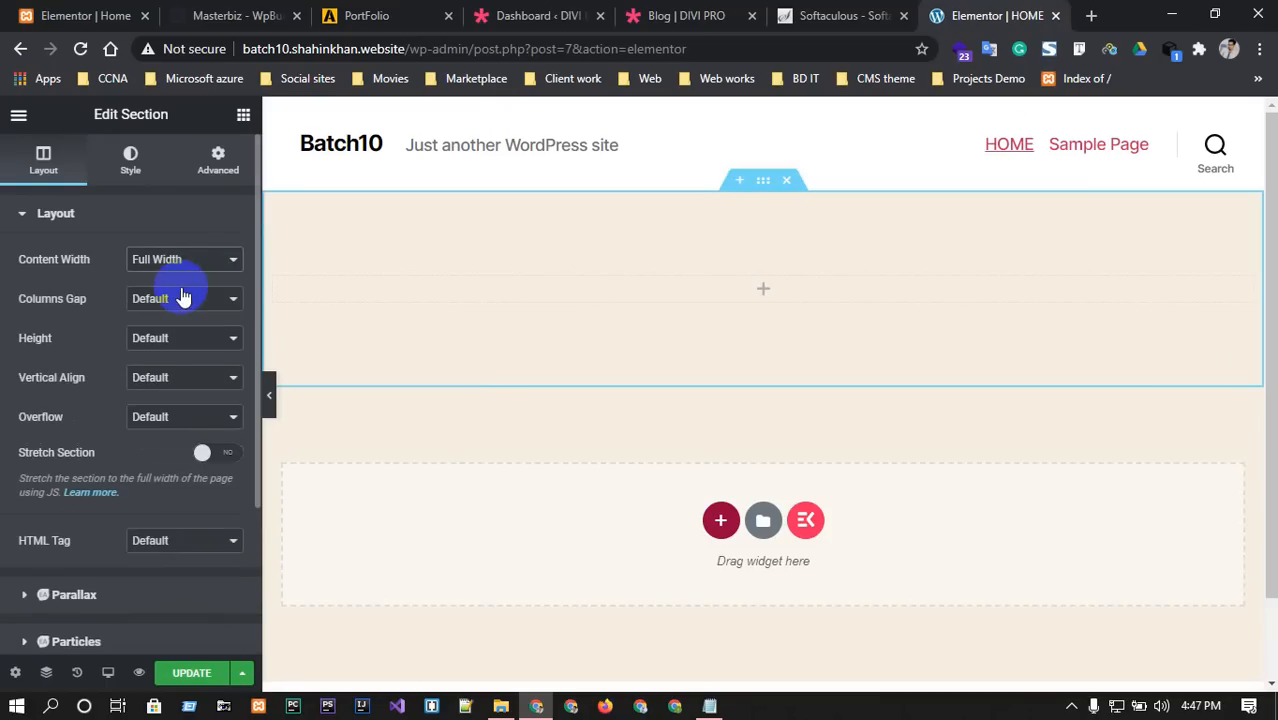
Search widgets for 'slid' and drag the Slides widget into the empty column.
{"action": "left_click", "coordinate": [765, 289]}
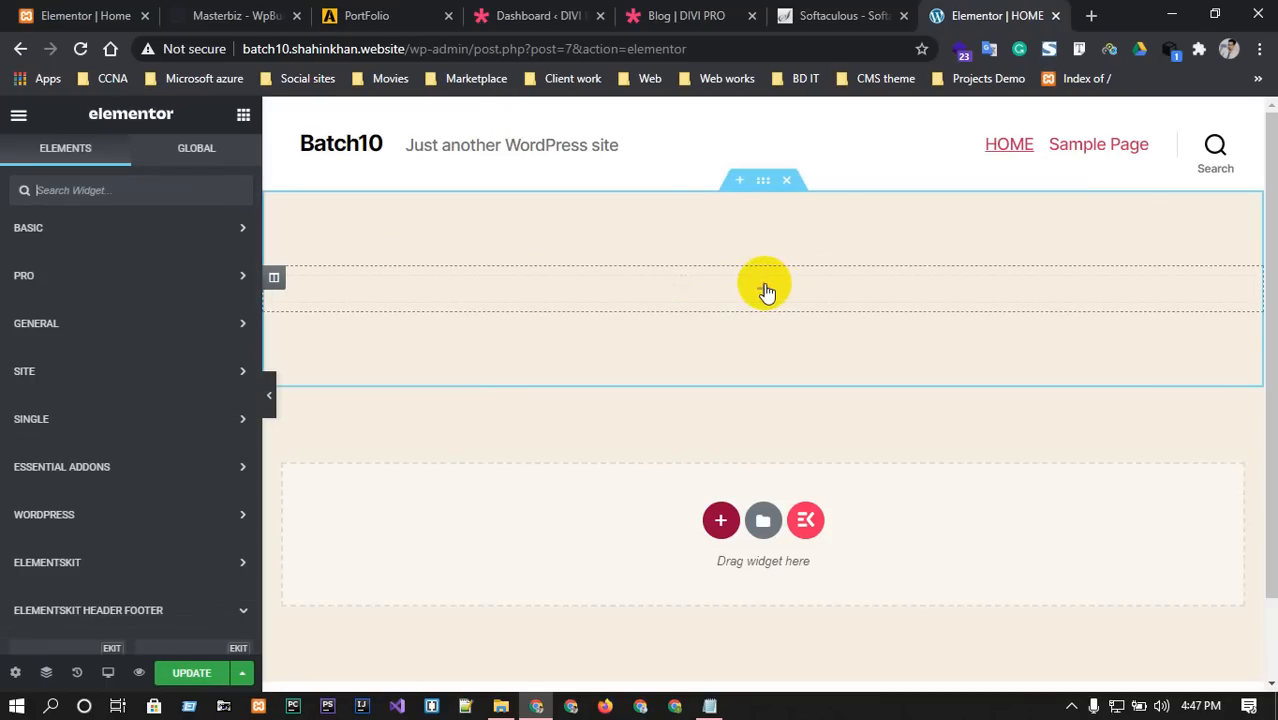
{"action": "left_click", "coordinate": [225, 228]}
{"action": "left_click", "coordinate": [108, 190]}
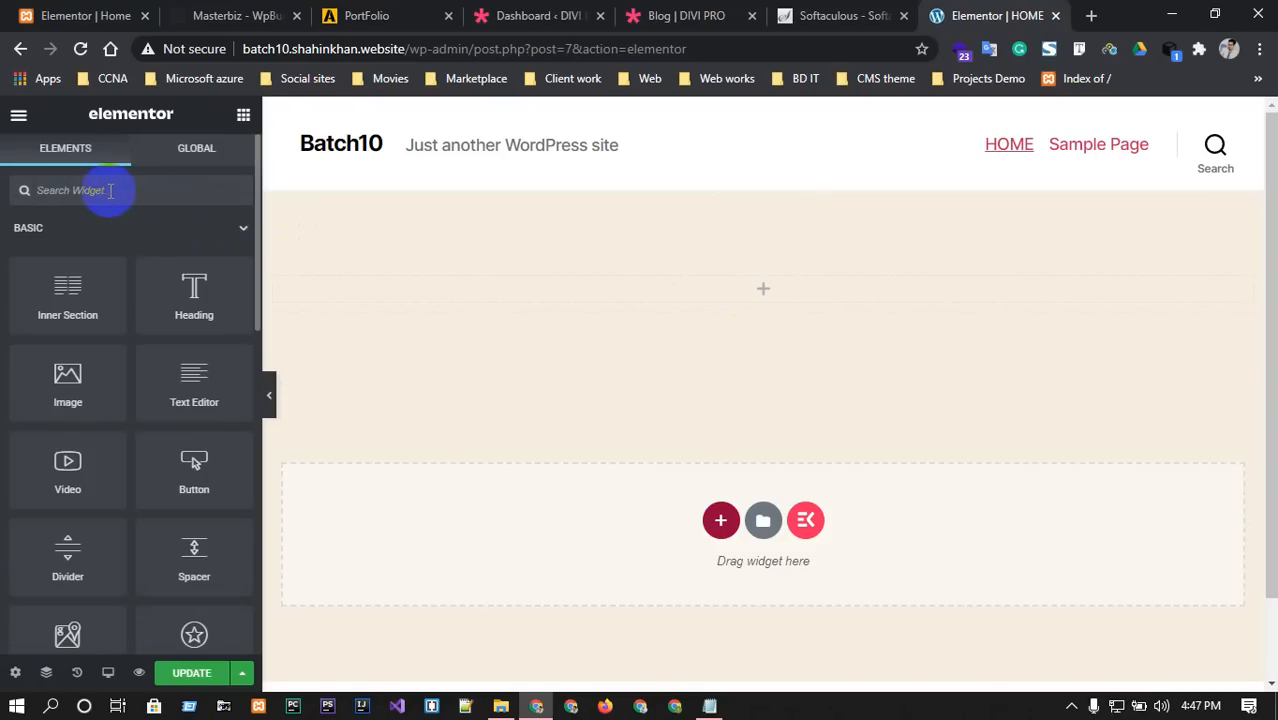
{"action": "type", "text": "slid"}
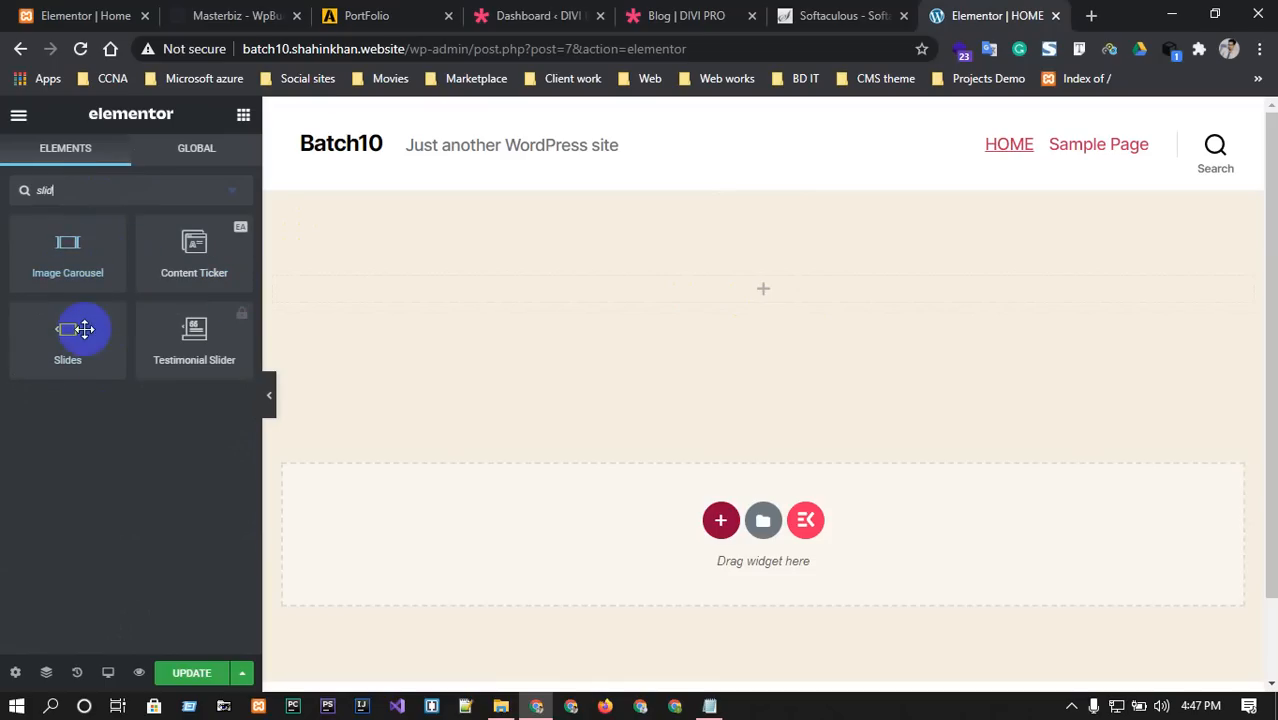
{"action": "left_click_drag", "start_coordinate": [65, 332], "coordinate": [752, 283]}
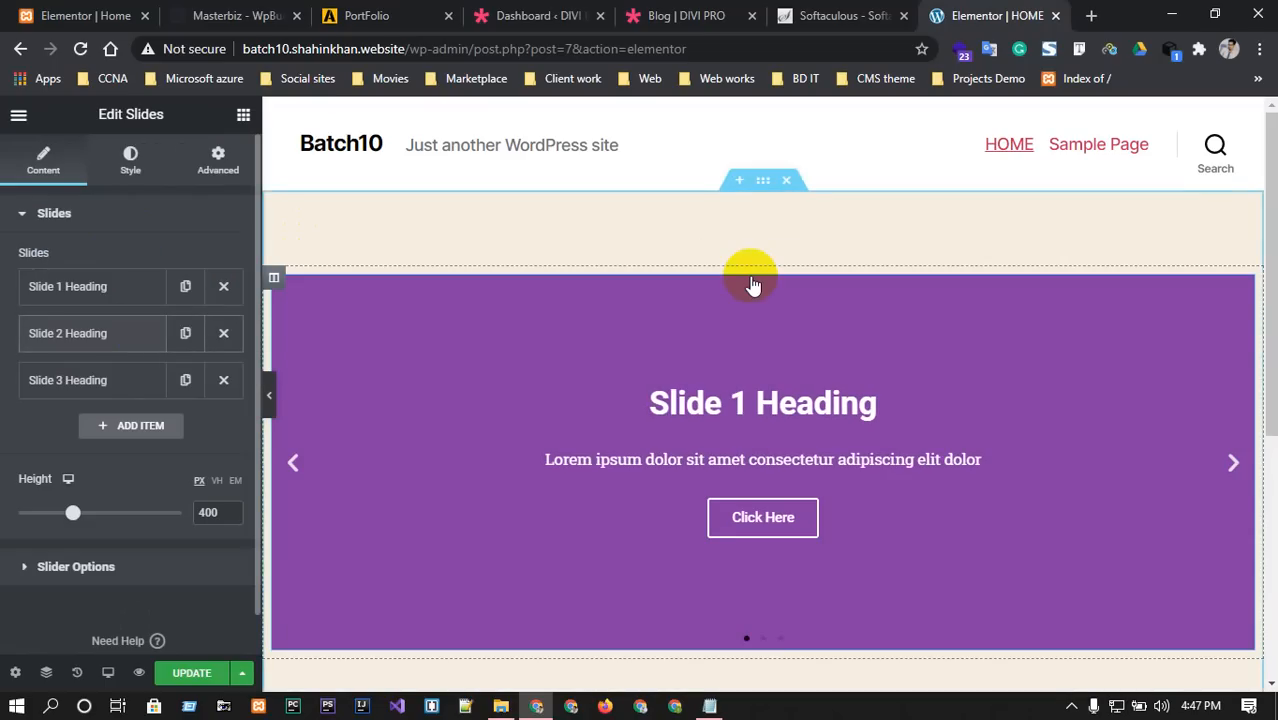
Preview the slides with the carousel arrows, then expand Slide 1's settings.
{"action": "scroll", "coordinate": [586, 364], "scroll_direction": "down", "scroll_amount": 3}
{"action": "scroll", "coordinate": [752, 372], "scroll_direction": "up", "scroll_amount": 2}
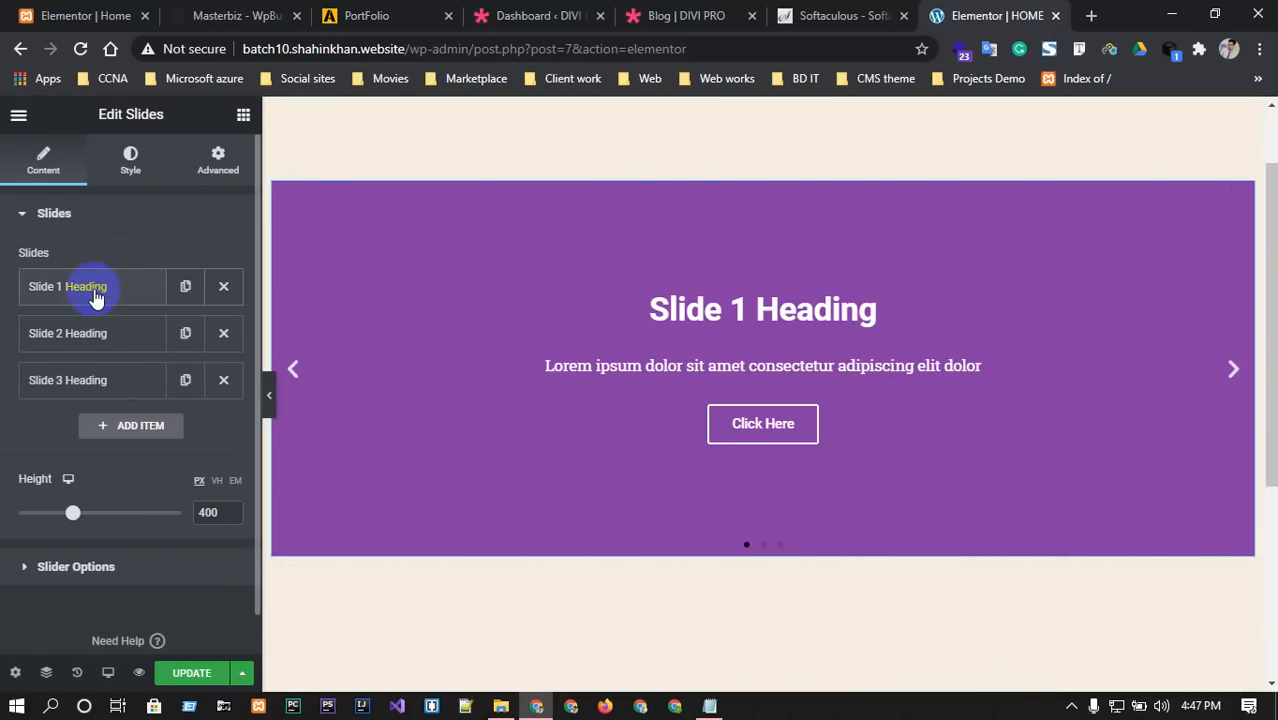
{"action": "left_click", "coordinate": [1236, 371]}
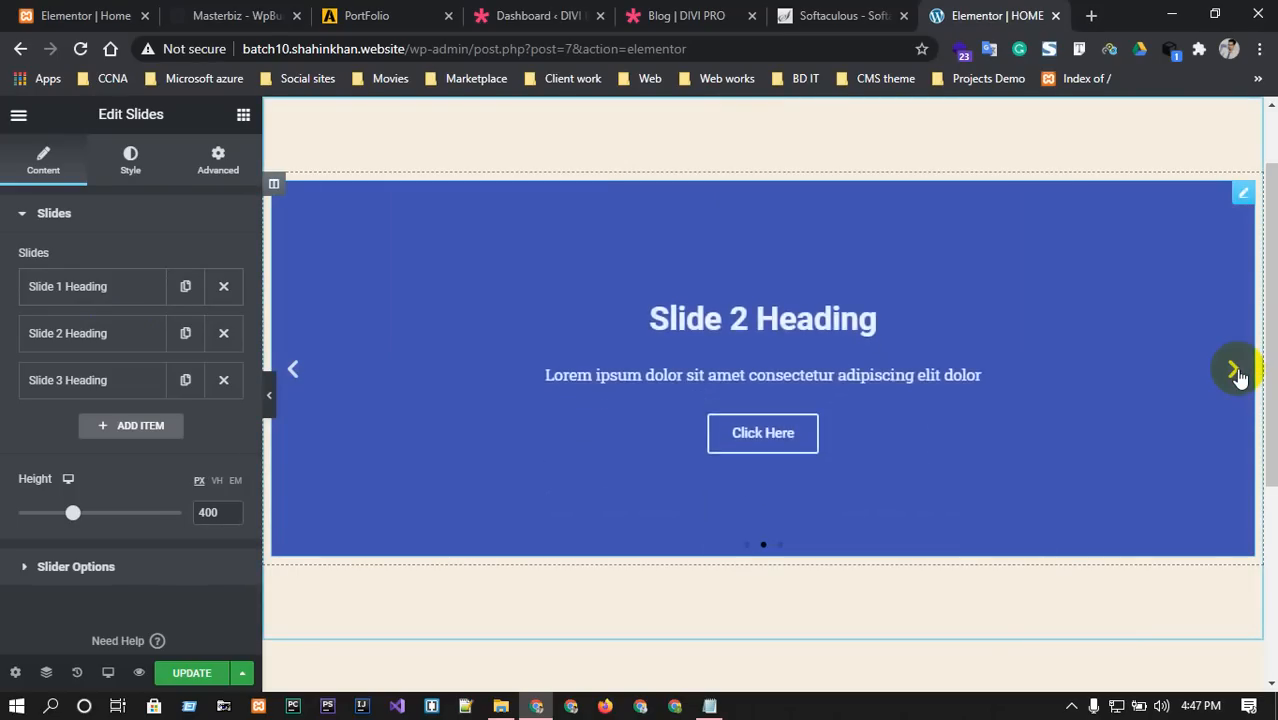
{"action": "left_click", "coordinate": [1236, 371]}
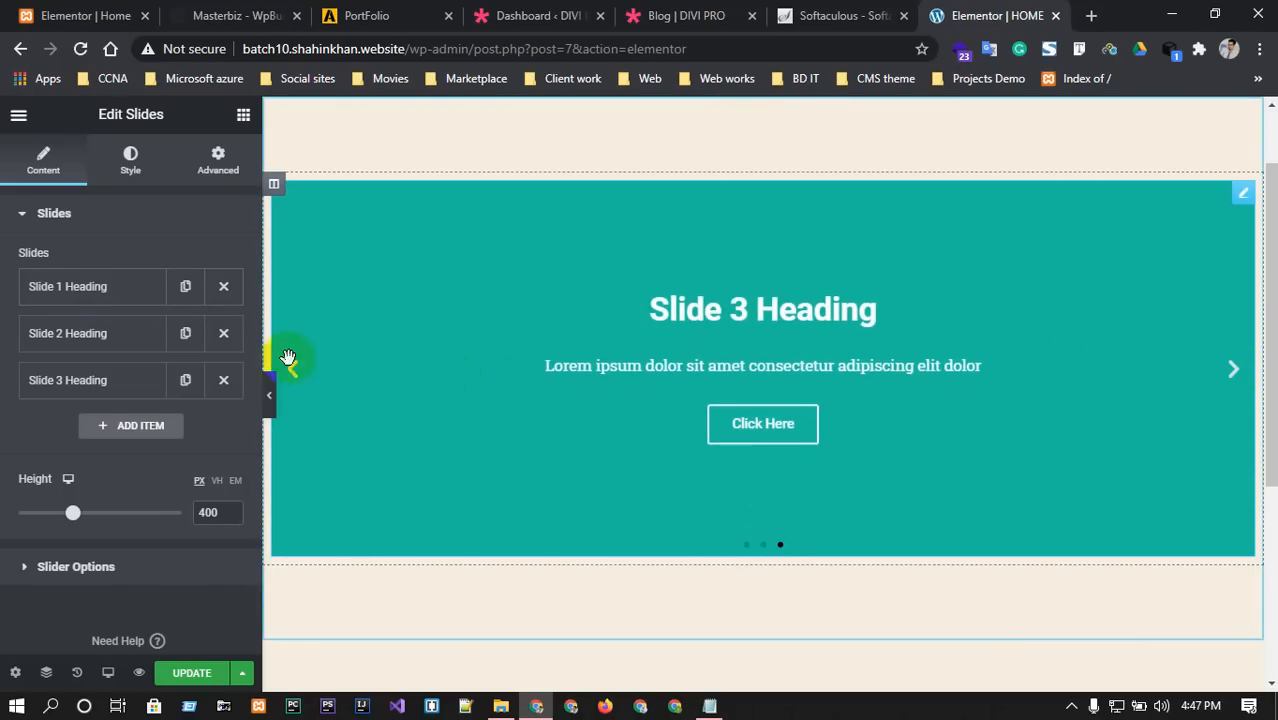
{"action": "left_click", "coordinate": [289, 376]}
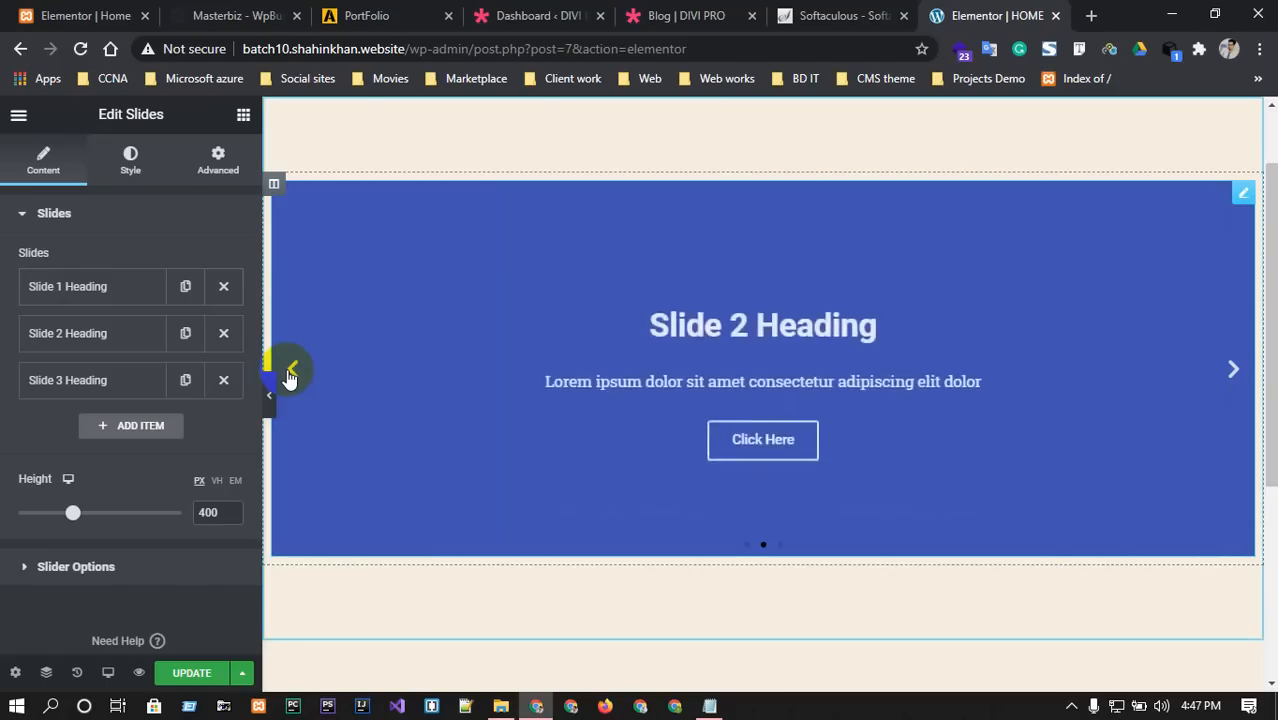
{"action": "left_click", "coordinate": [289, 376]}
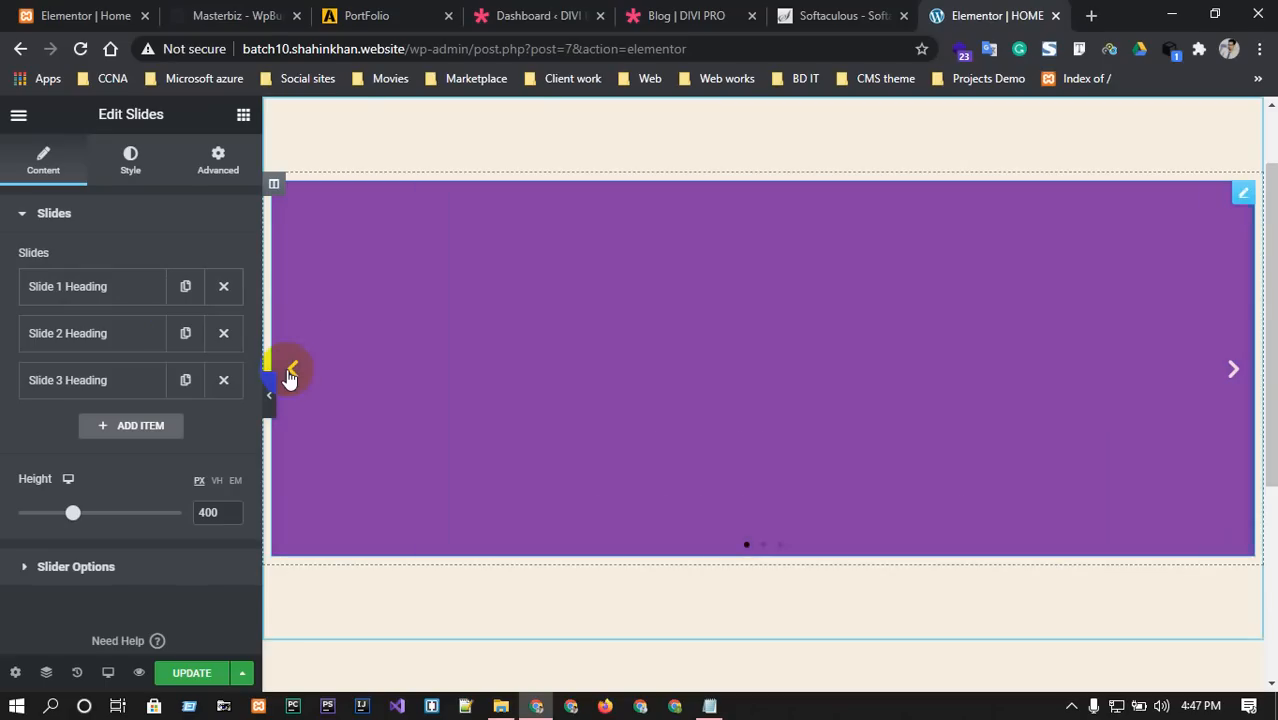
{"action": "left_click", "coordinate": [115, 290]}
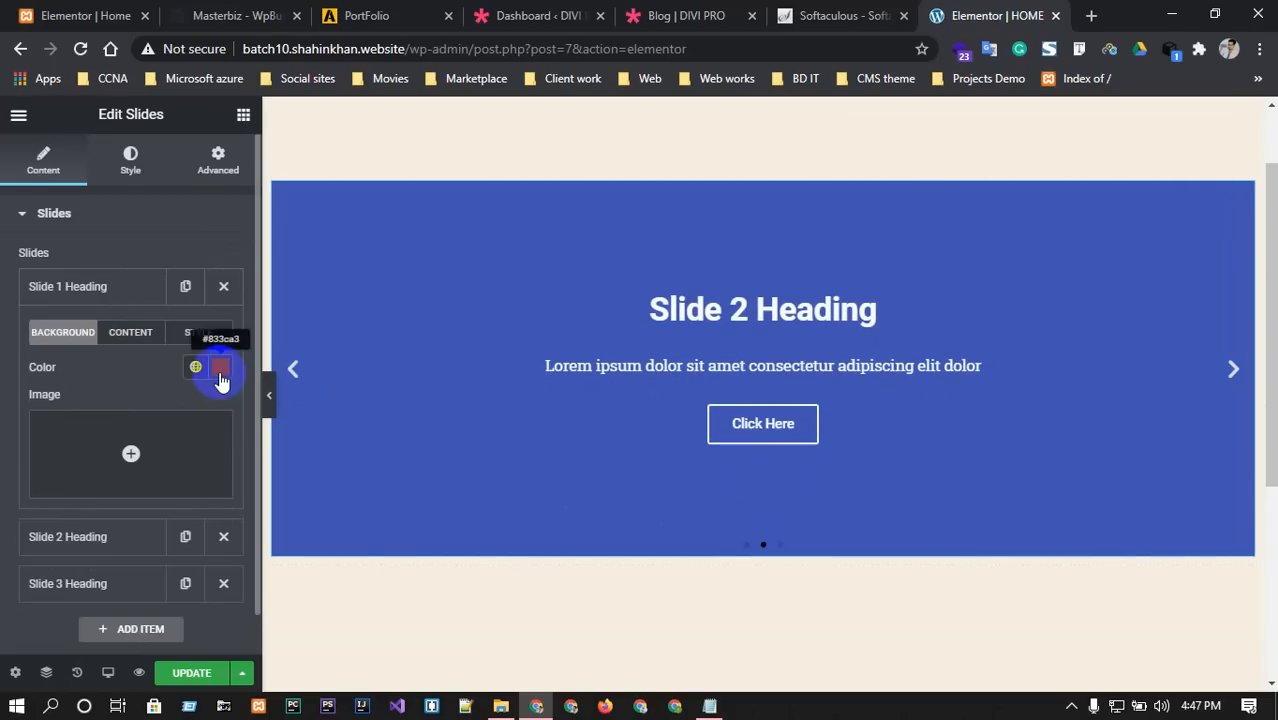
From the first slide's background image field, browse to the PIXA BAY Images folder on the E: drive.
{"action": "left_click", "coordinate": [134, 448]}
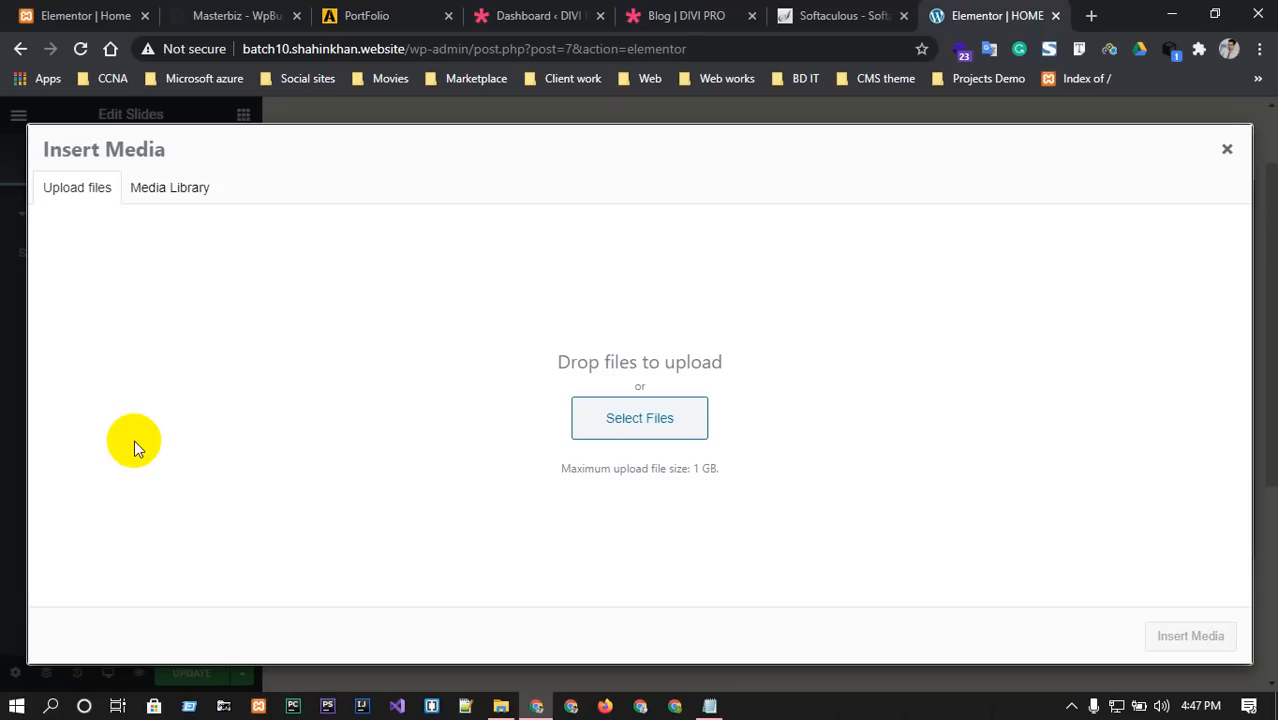
{"action": "left_click", "coordinate": [165, 190]}
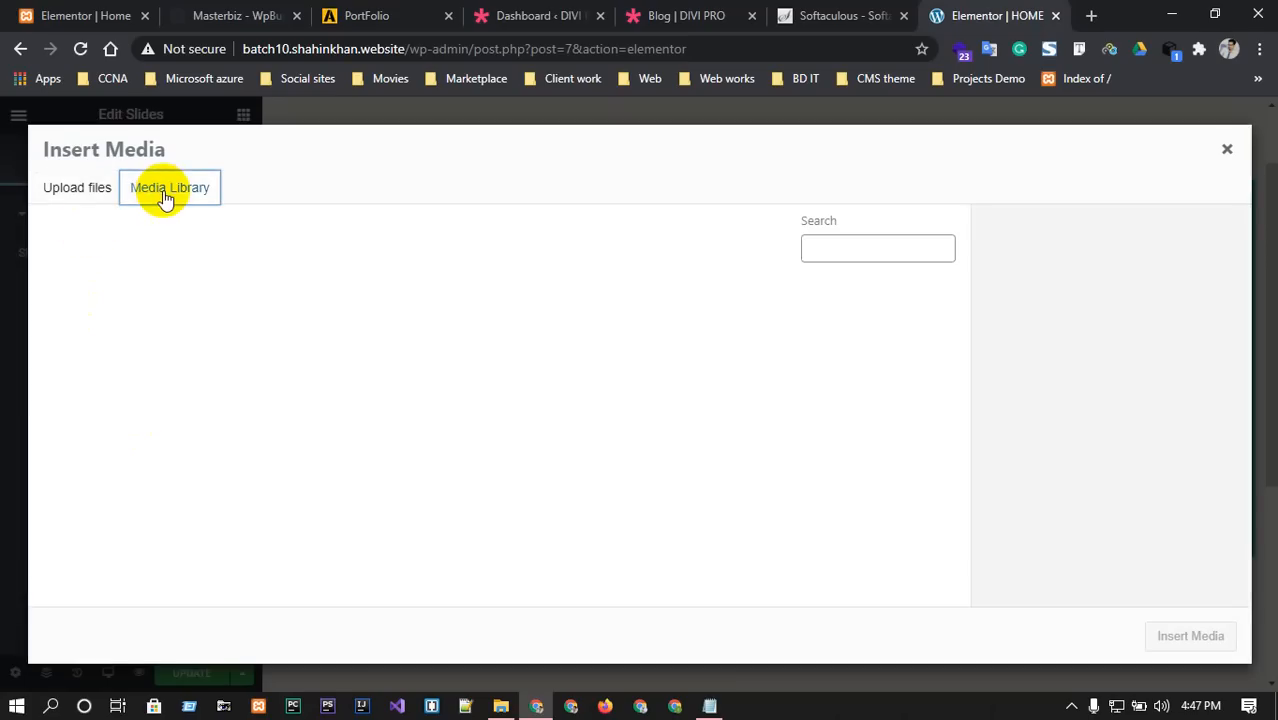
{"action": "left_click", "coordinate": [68, 192]}
{"action": "left_click", "coordinate": [627, 434]}
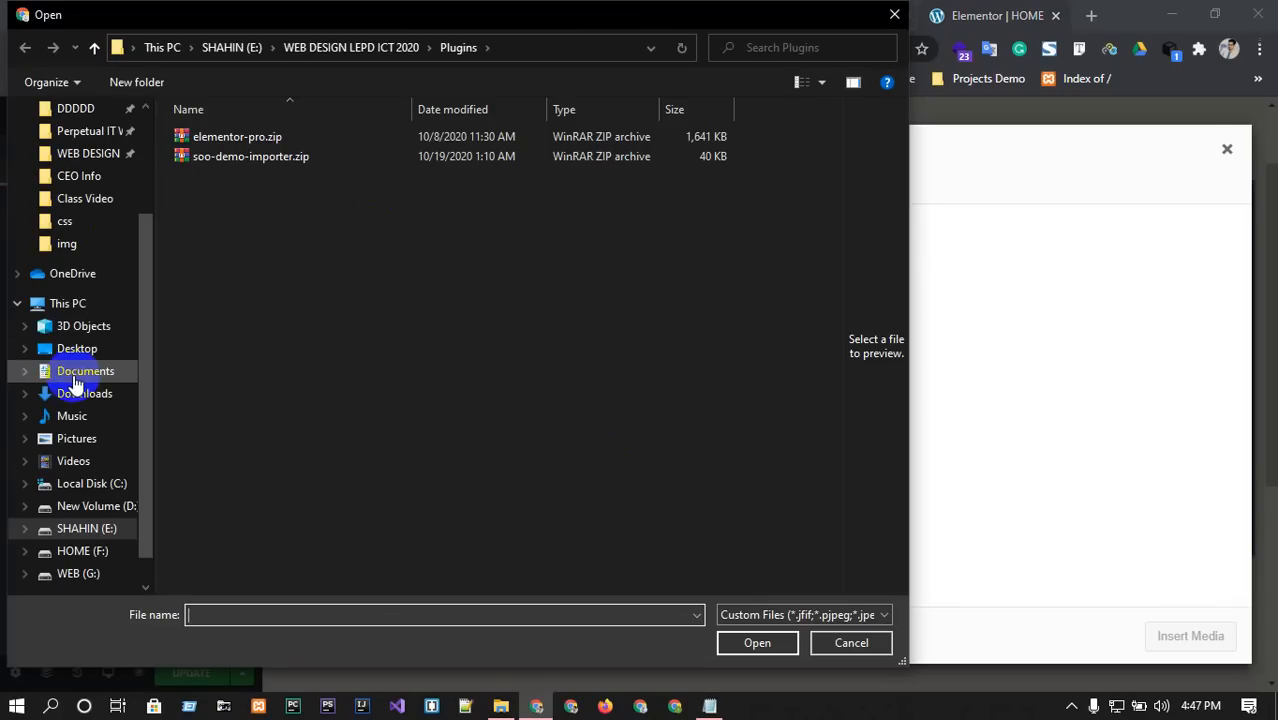
{"action": "scroll", "coordinate": [77, 330], "scroll_direction": "up", "scroll_amount": 1}
{"action": "scroll", "coordinate": [94, 128], "scroll_direction": "up", "scroll_amount": 1}
{"action": "scroll", "coordinate": [90, 350], "scroll_direction": "down", "scroll_amount": 2}
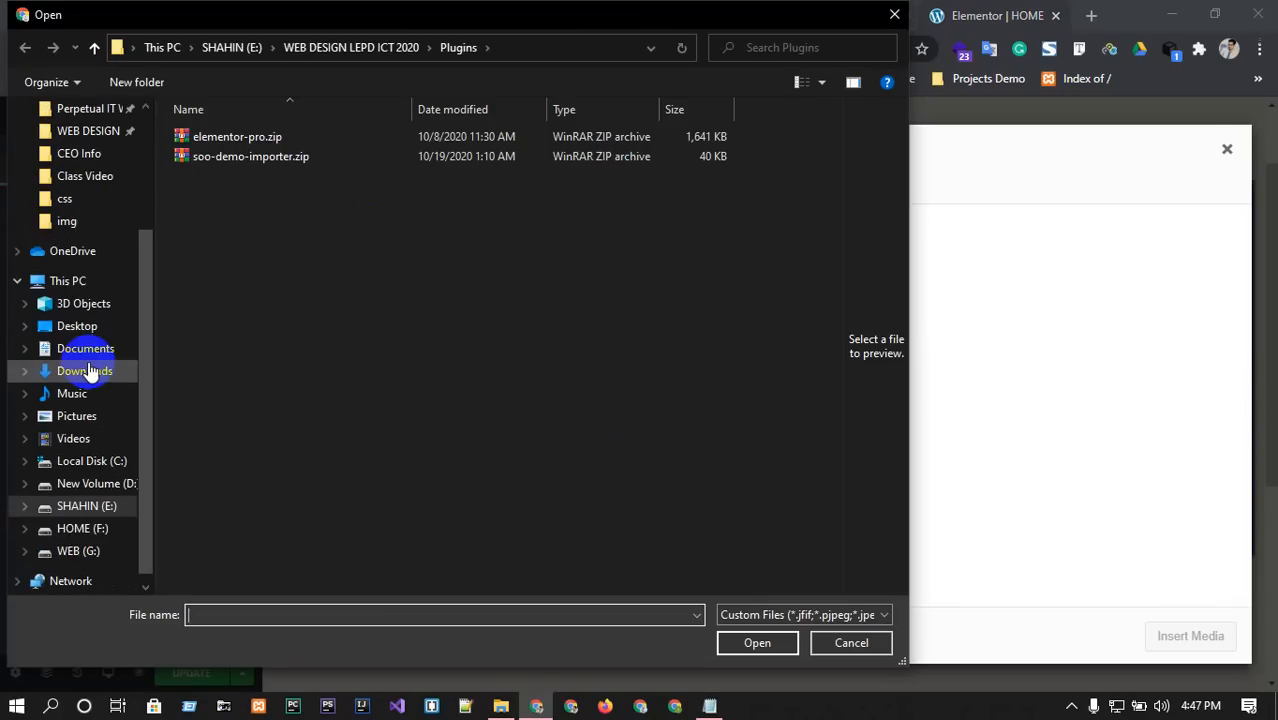
{"action": "left_click", "coordinate": [70, 506]}
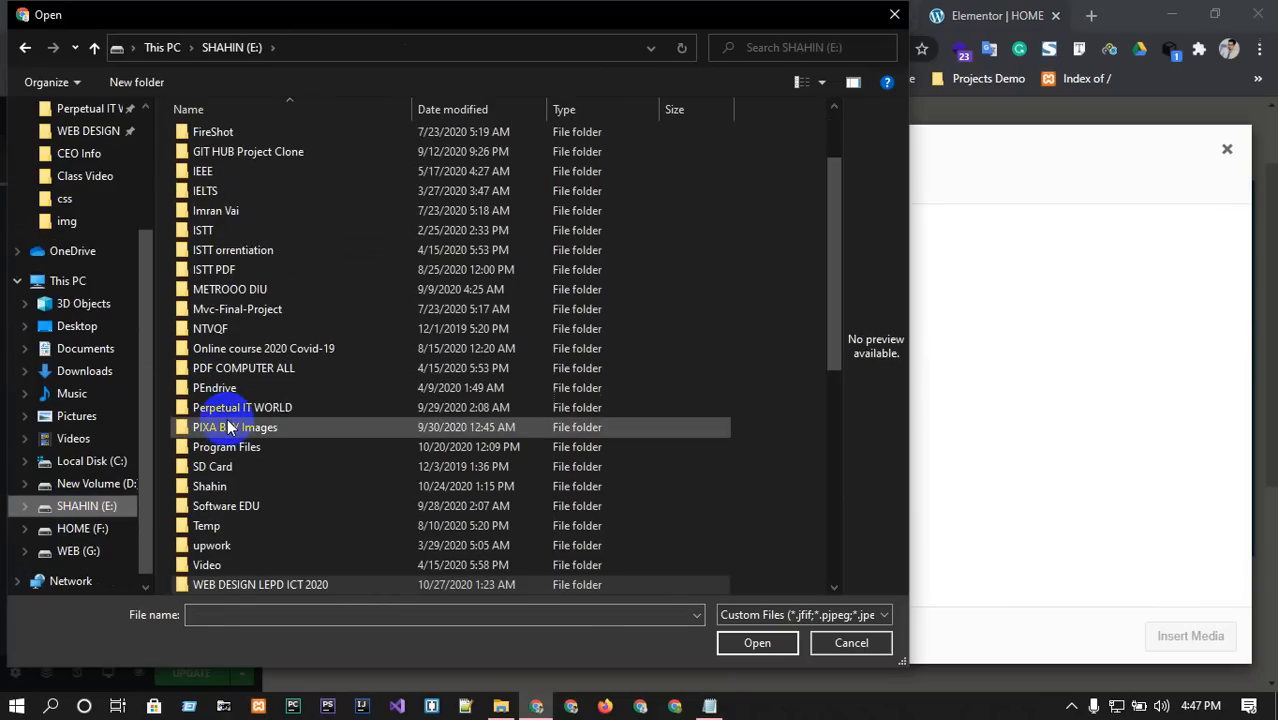
{"action": "double_click", "coordinate": [229, 427]}
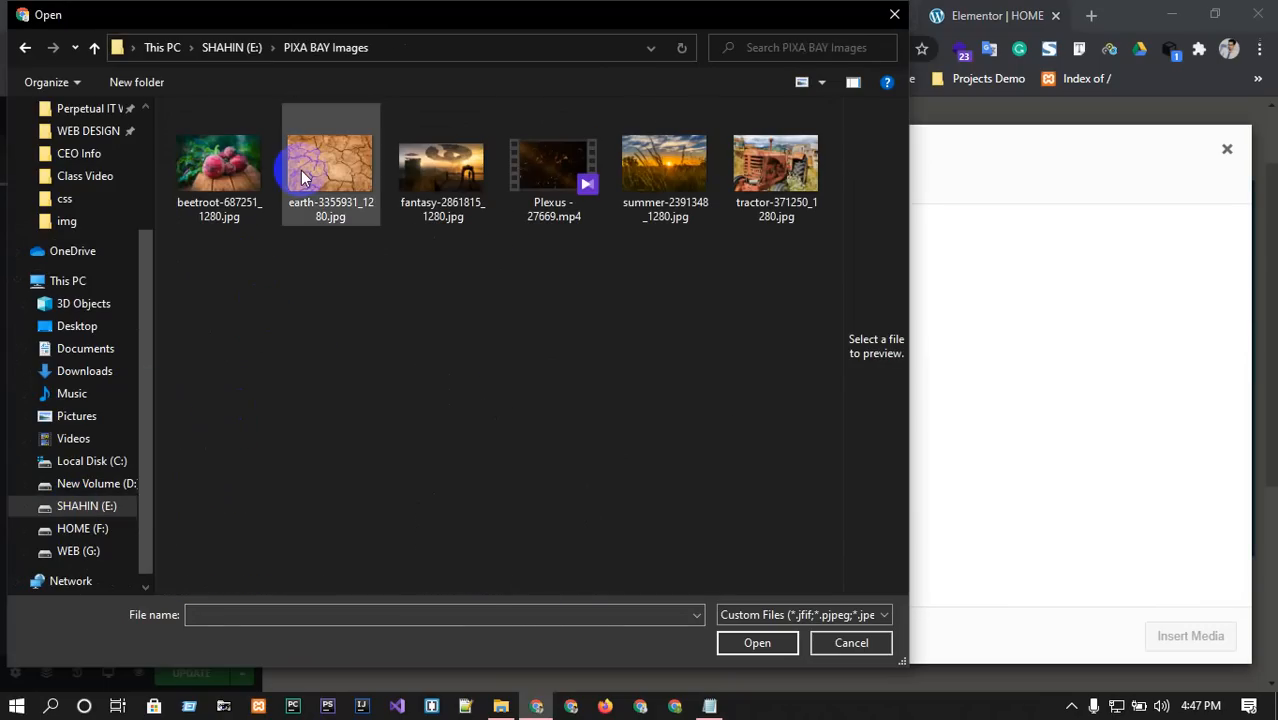
Upload the tractor, sunset, fantasy and beetroot photos and insert the sunset photo summer-2391348_1280.jpg as the slide background.
{"action": "left_click", "coordinate": [763, 175]}
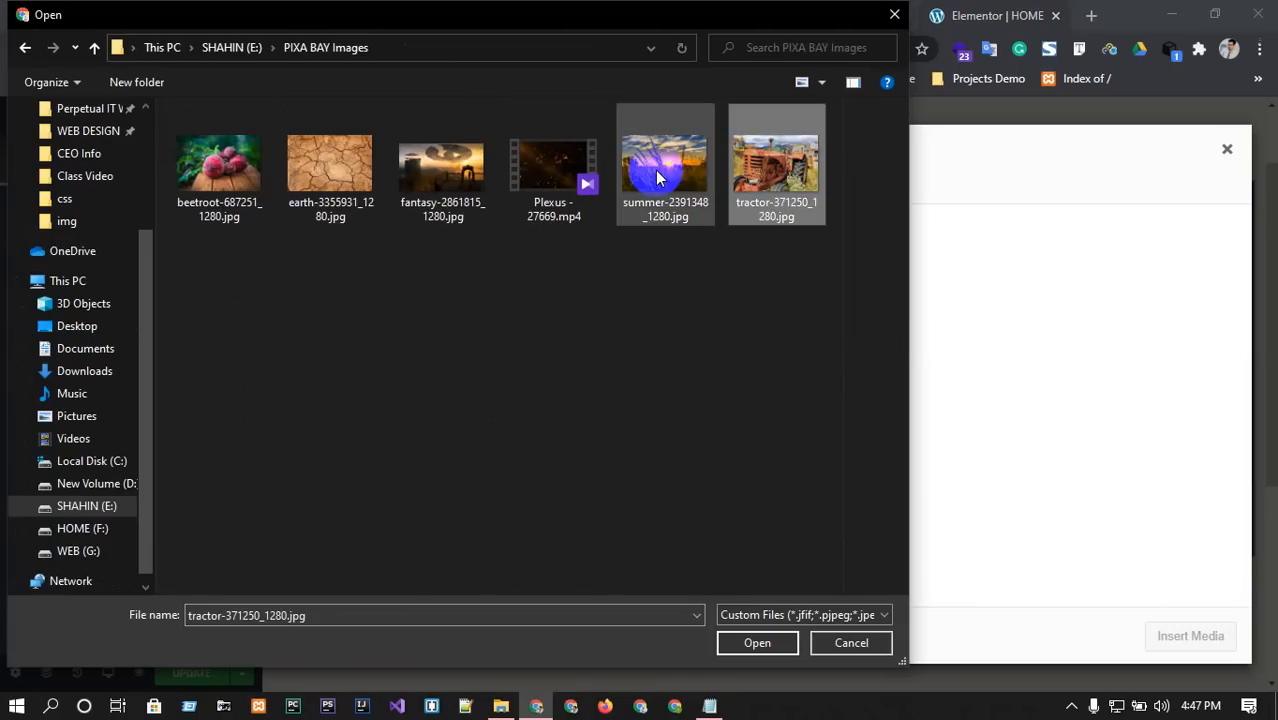
{"action": "left_click", "coordinate": [635, 172], "text": "ctrl"}
{"action": "left_click", "coordinate": [459, 167], "text": "ctrl"}
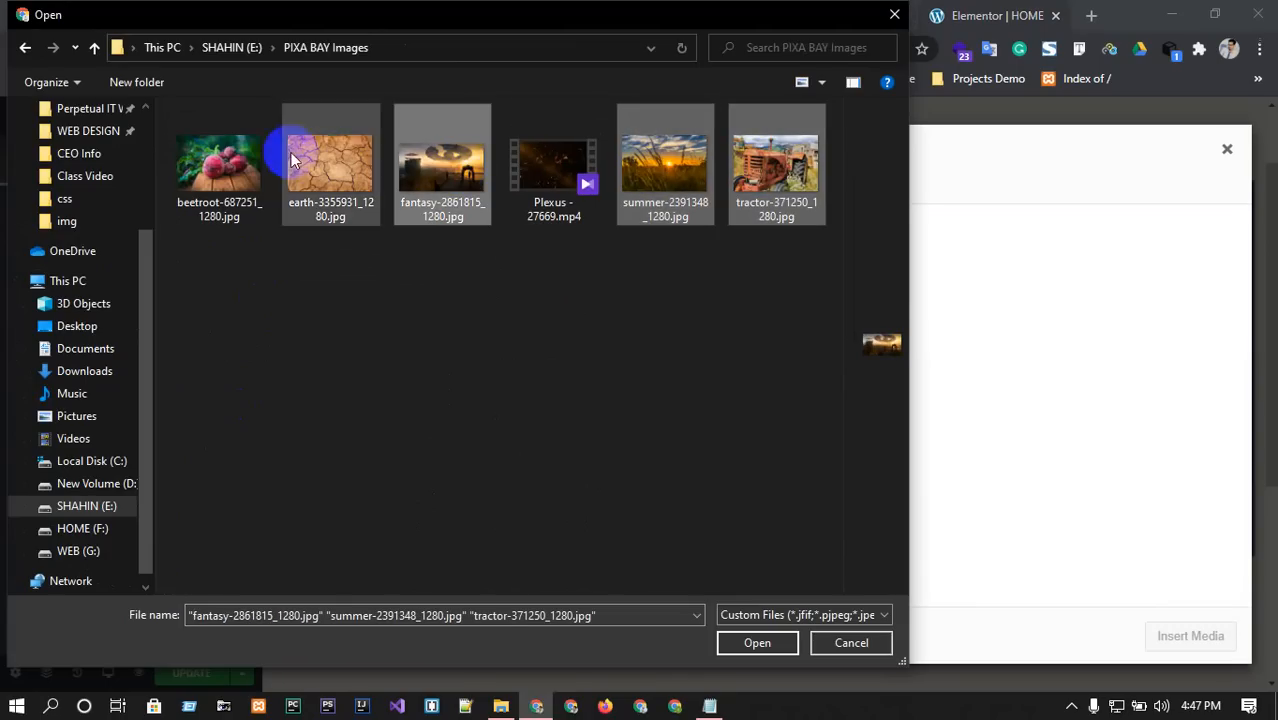
{"action": "left_click", "coordinate": [228, 163], "text": "ctrl"}
{"action": "left_click", "coordinate": [742, 641]}
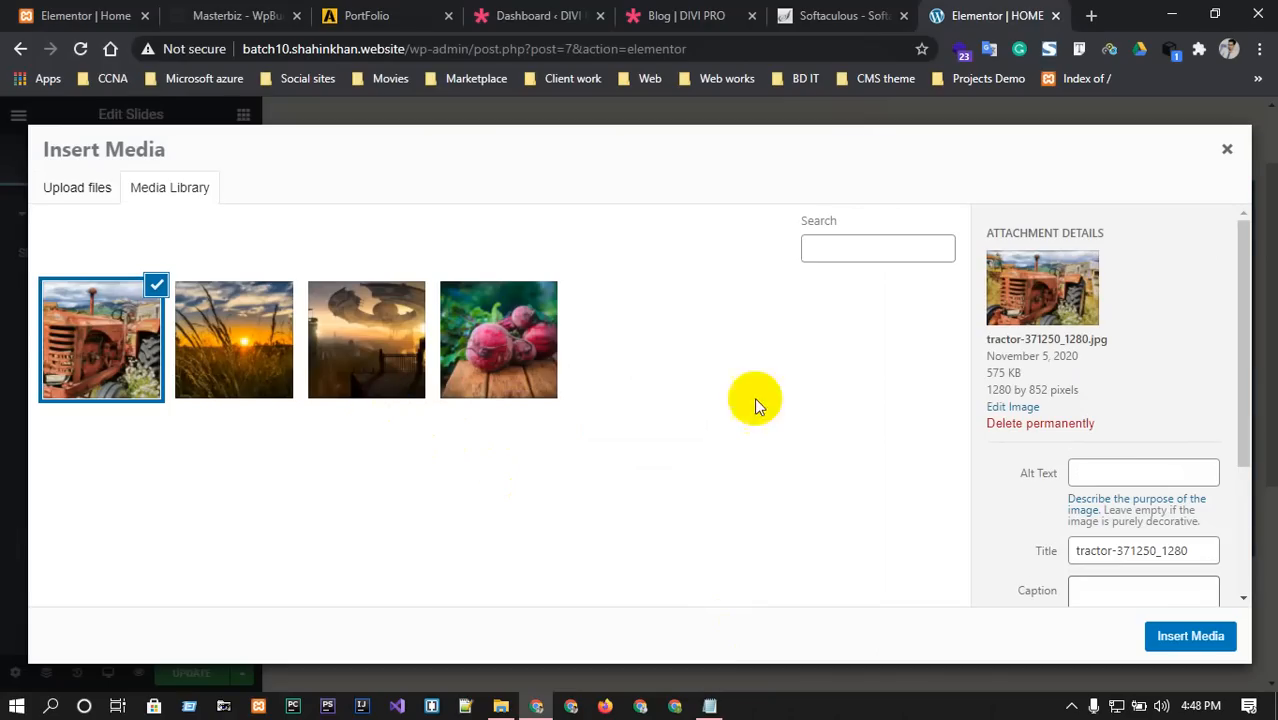
{"action": "left_click", "coordinate": [257, 352]}
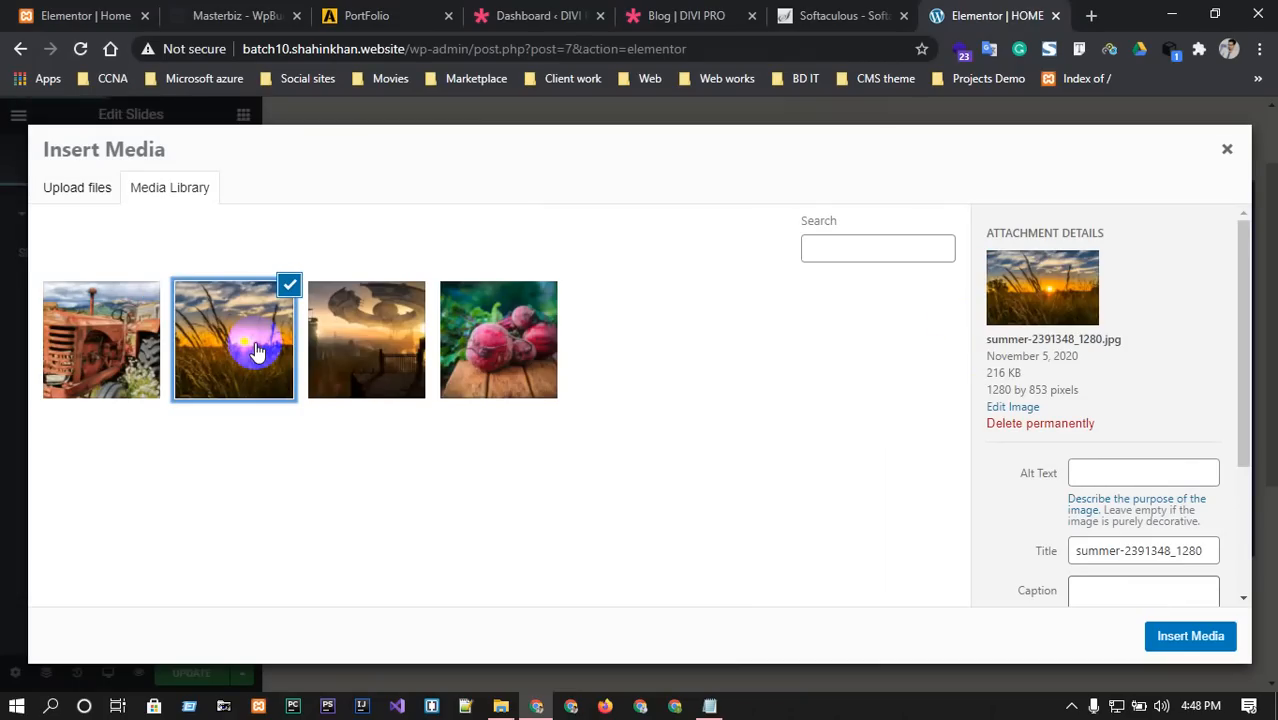
{"action": "left_click", "coordinate": [1205, 636]}
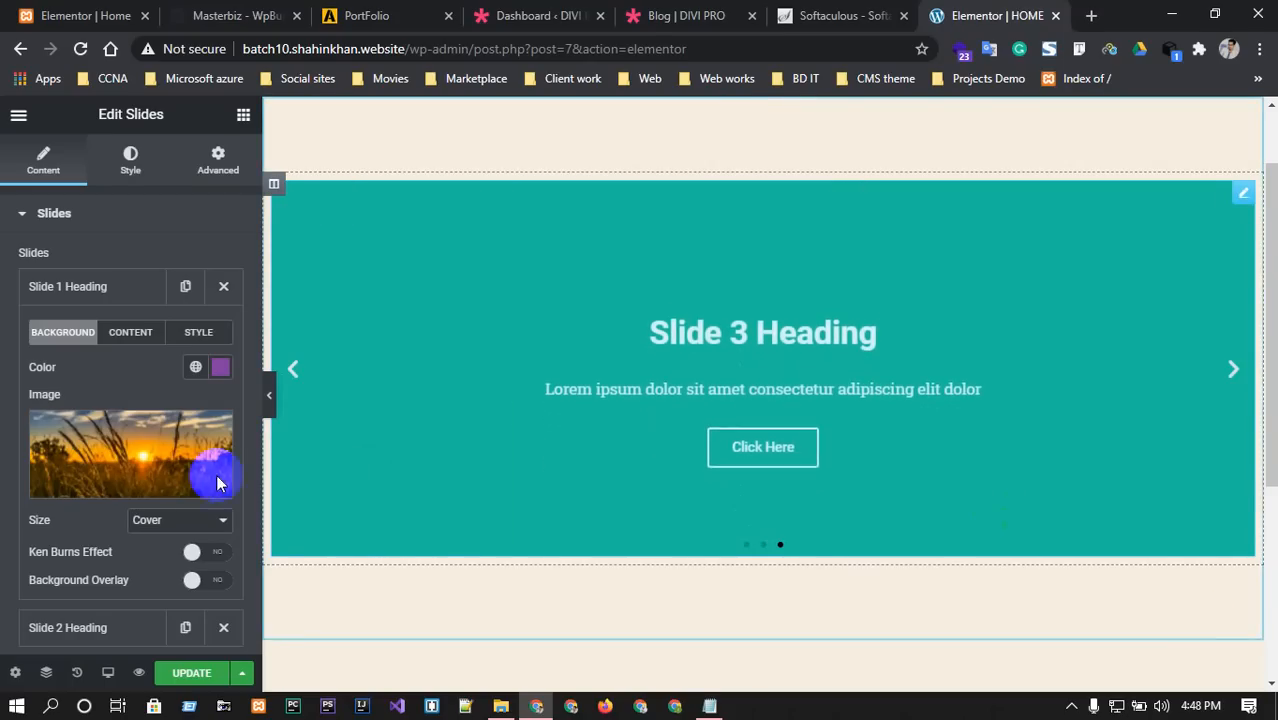
{"action": "left_click", "coordinate": [1236, 372]}
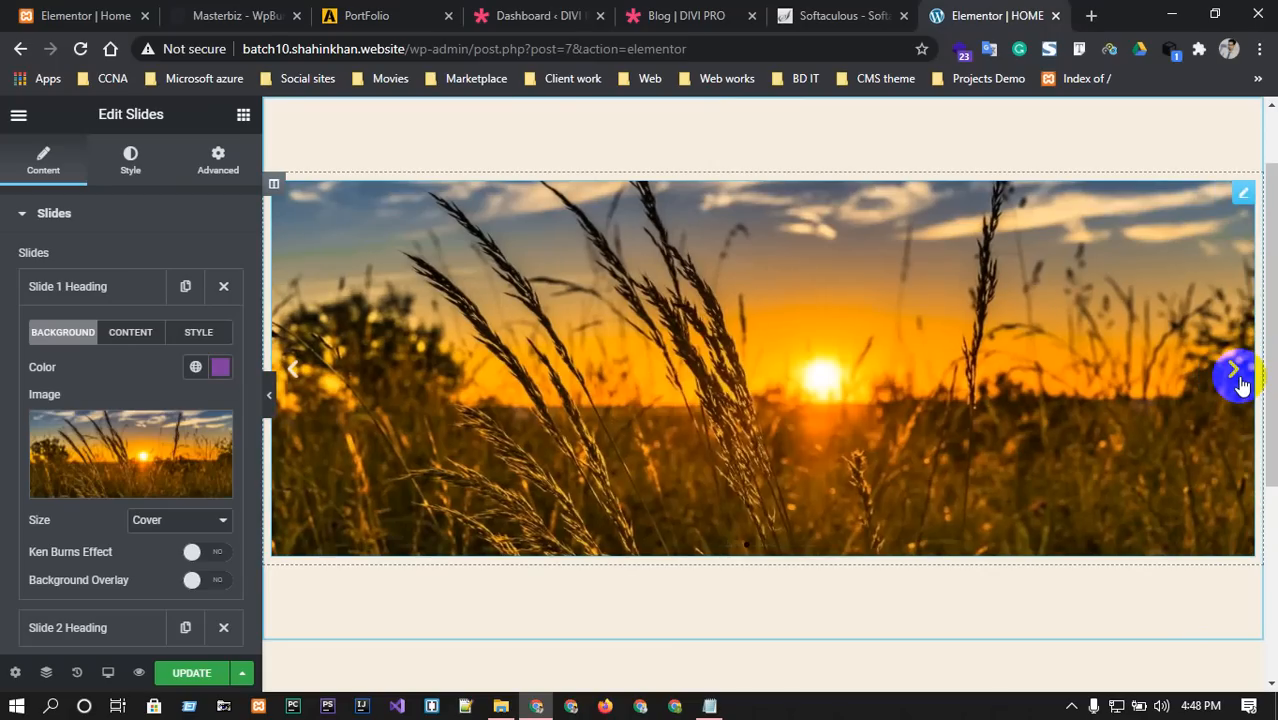
{"action": "left_click", "coordinate": [175, 522]}
{"action": "left_click", "coordinate": [175, 522]}
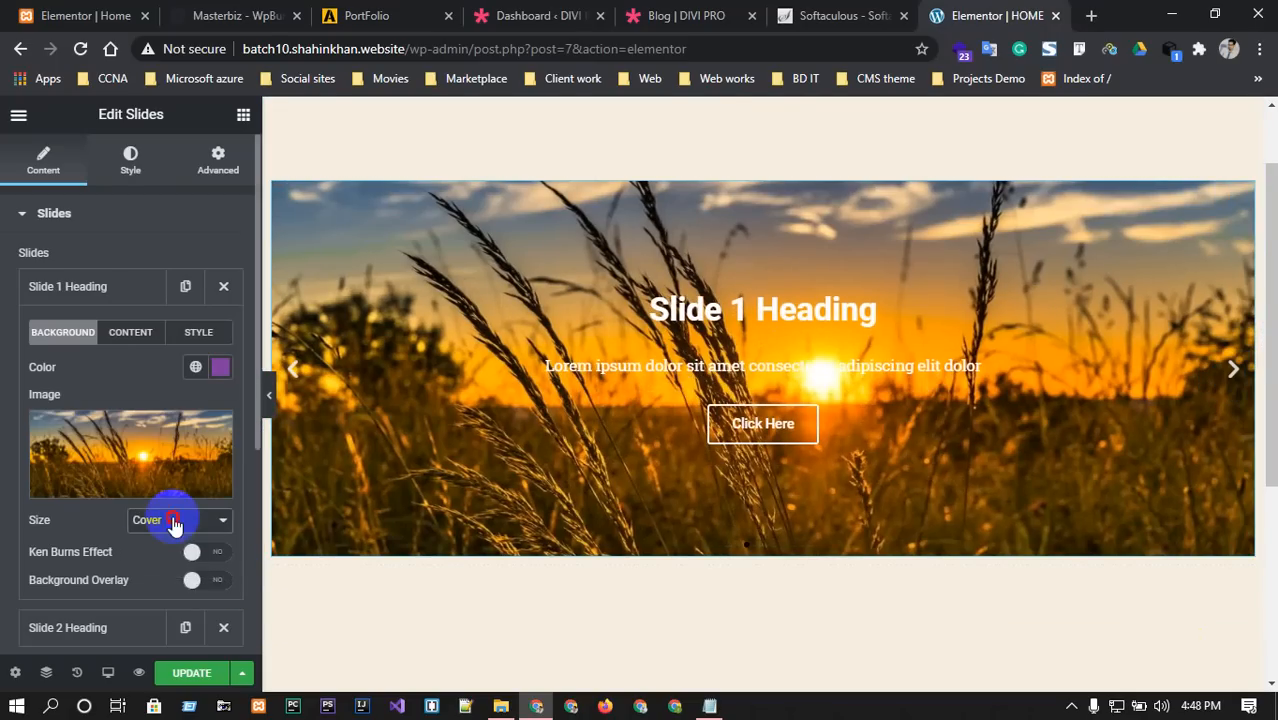
{"action": "scroll", "coordinate": [175, 522], "scroll_direction": "down", "scroll_amount": 1}
{"action": "left_click", "coordinate": [171, 428]}
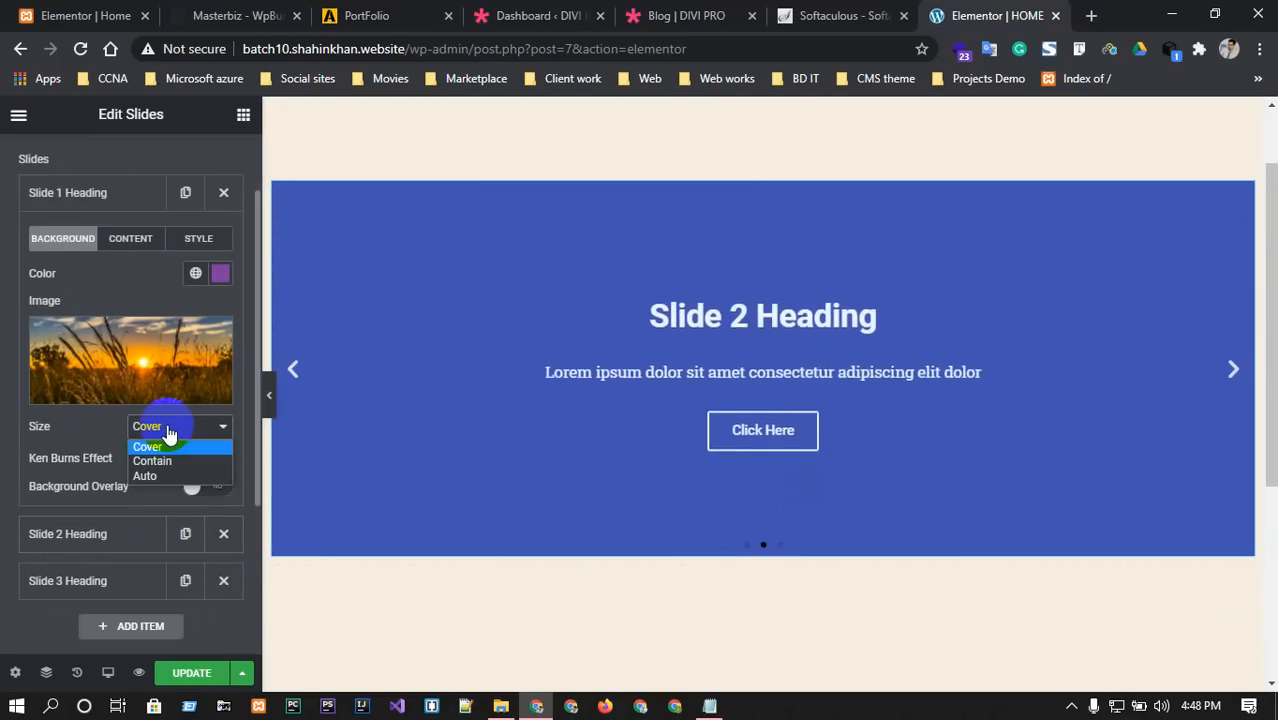
{"action": "left_click", "coordinate": [150, 463]}
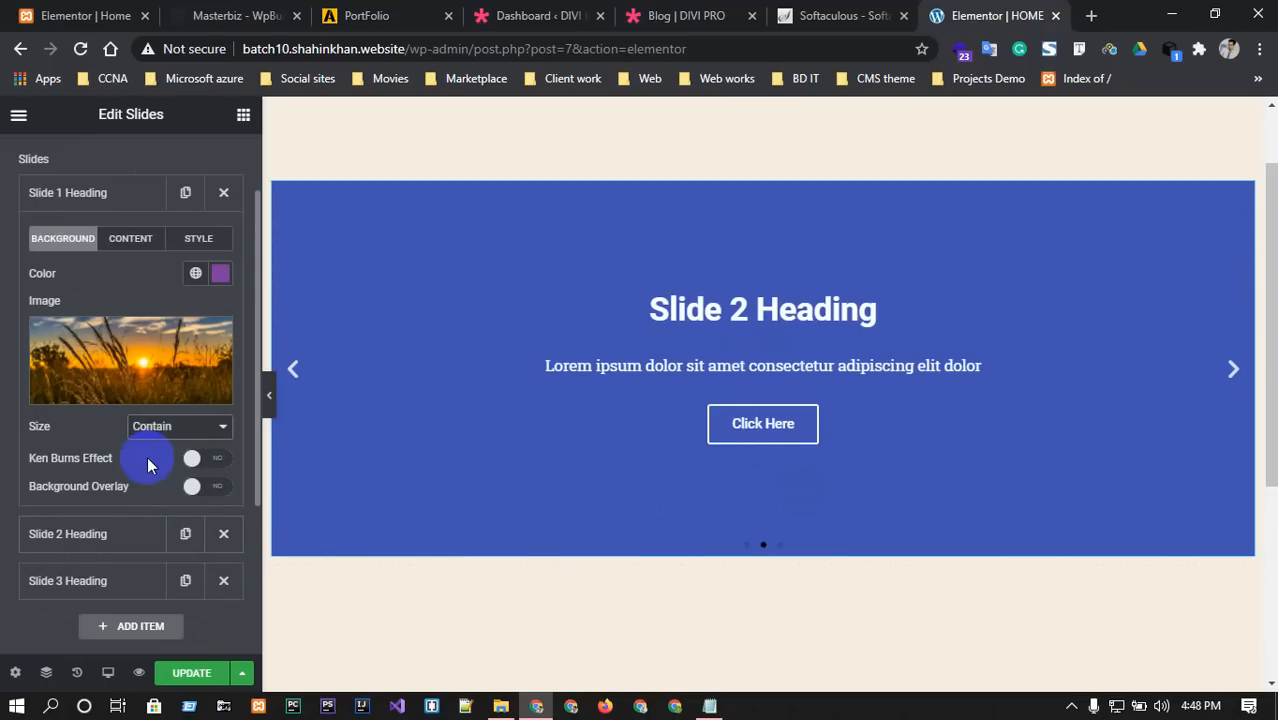
{"action": "left_click", "coordinate": [199, 461]}
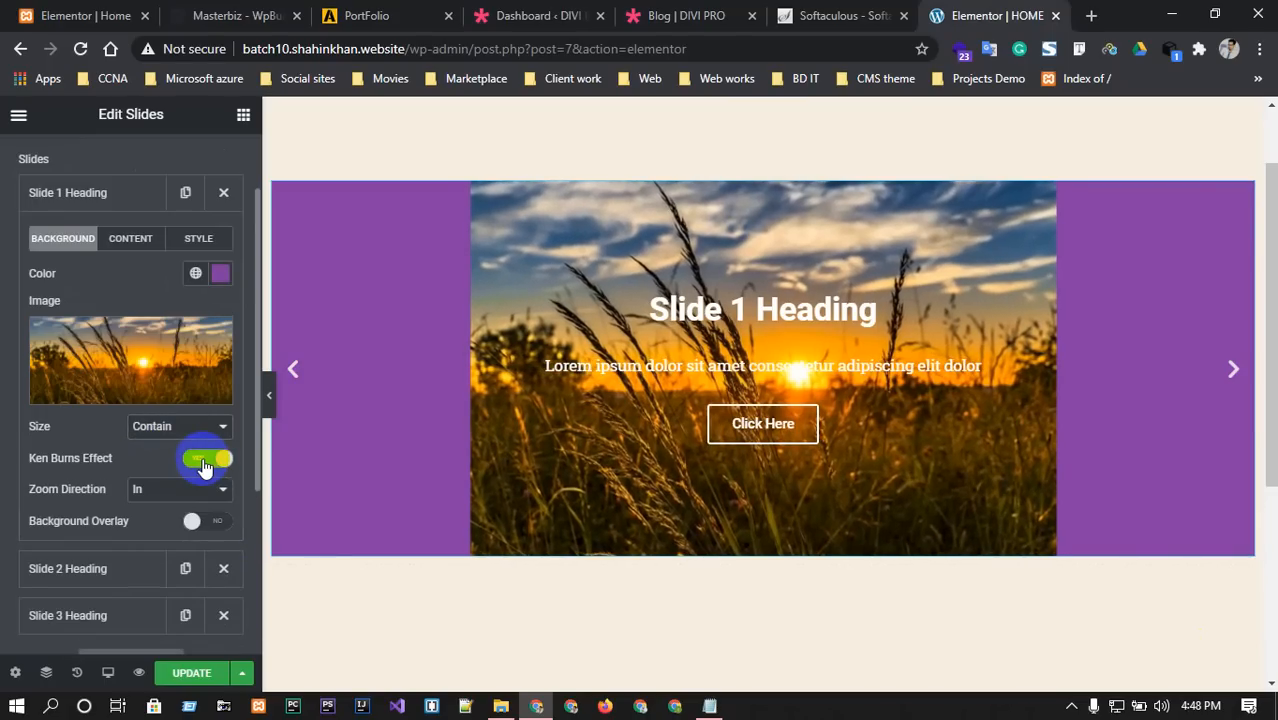
{"action": "left_click", "coordinate": [203, 466]}
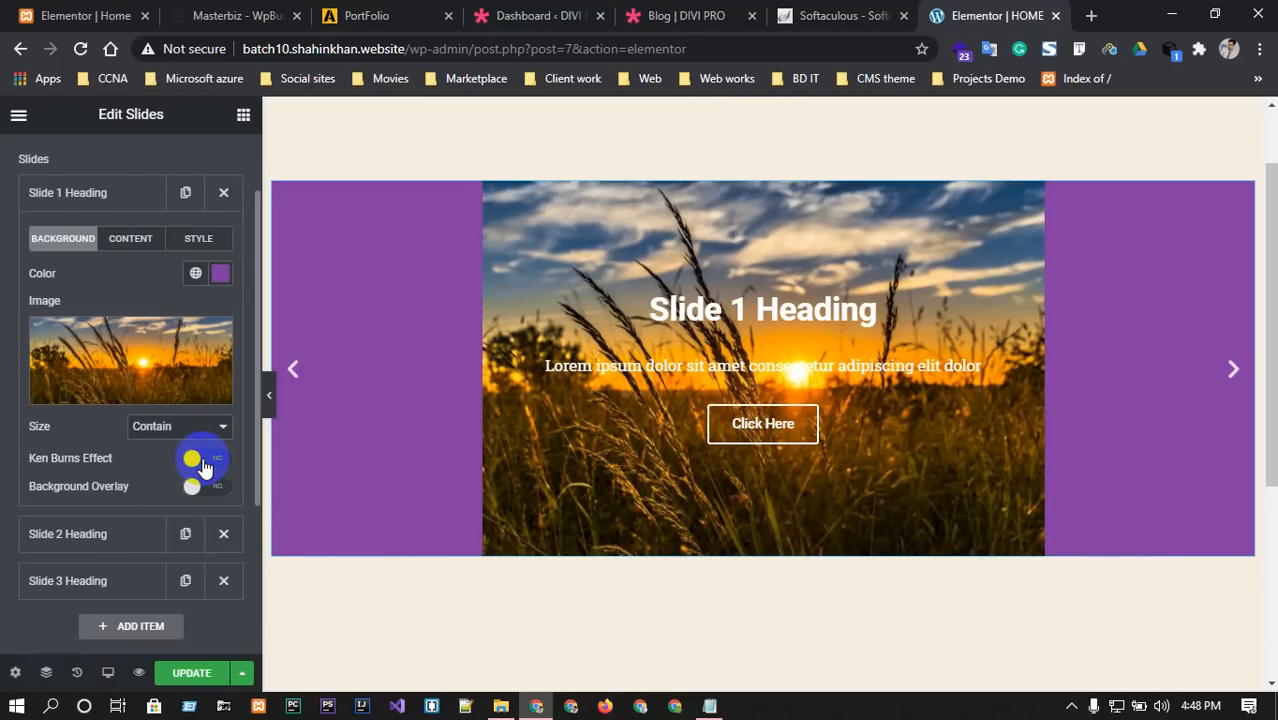
{"action": "left_click", "coordinate": [300, 373]}
{"action": "left_click", "coordinate": [301, 375]}
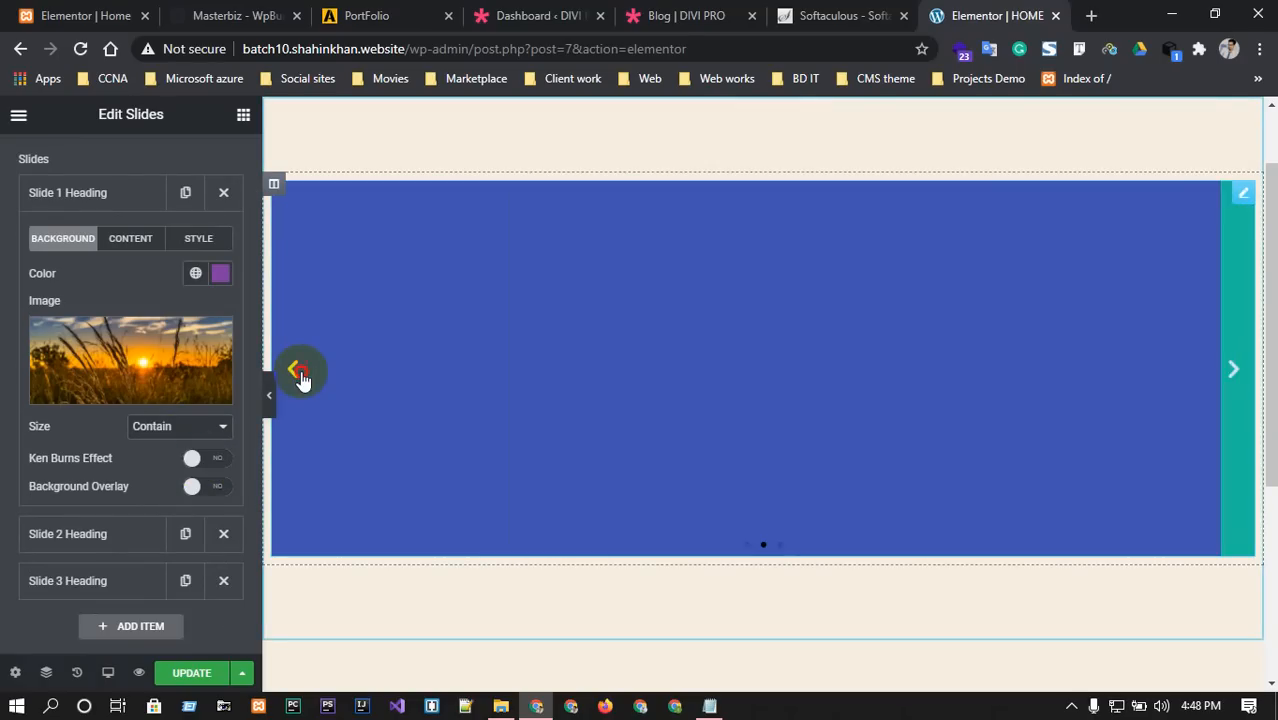
{"action": "left_click", "coordinate": [301, 375]}
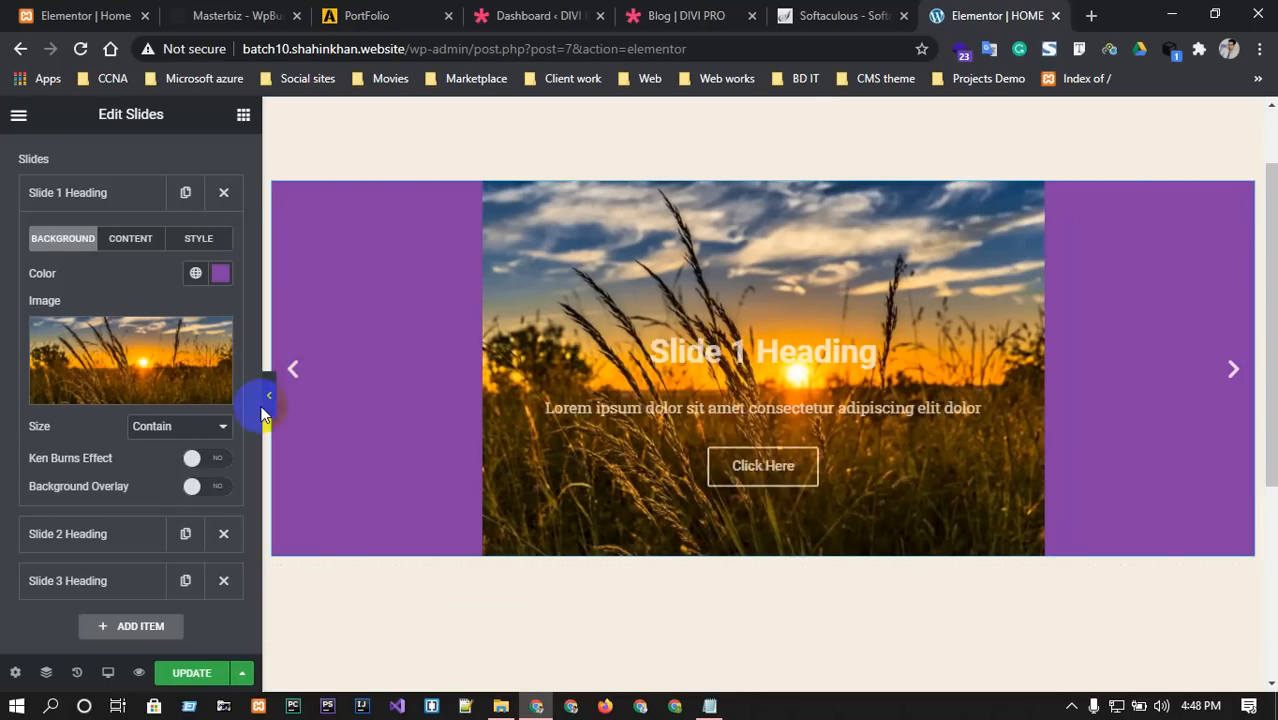
{"action": "left_click", "coordinate": [181, 427]}
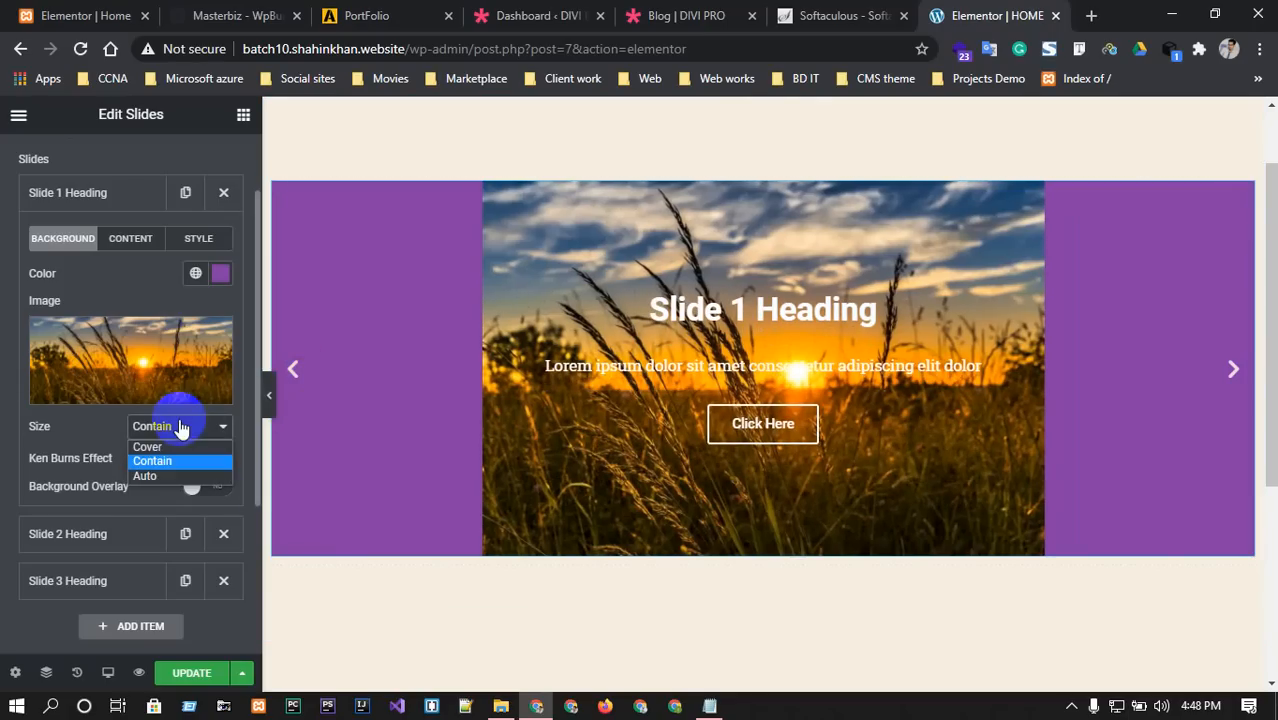
{"action": "left_click", "coordinate": [148, 446]}
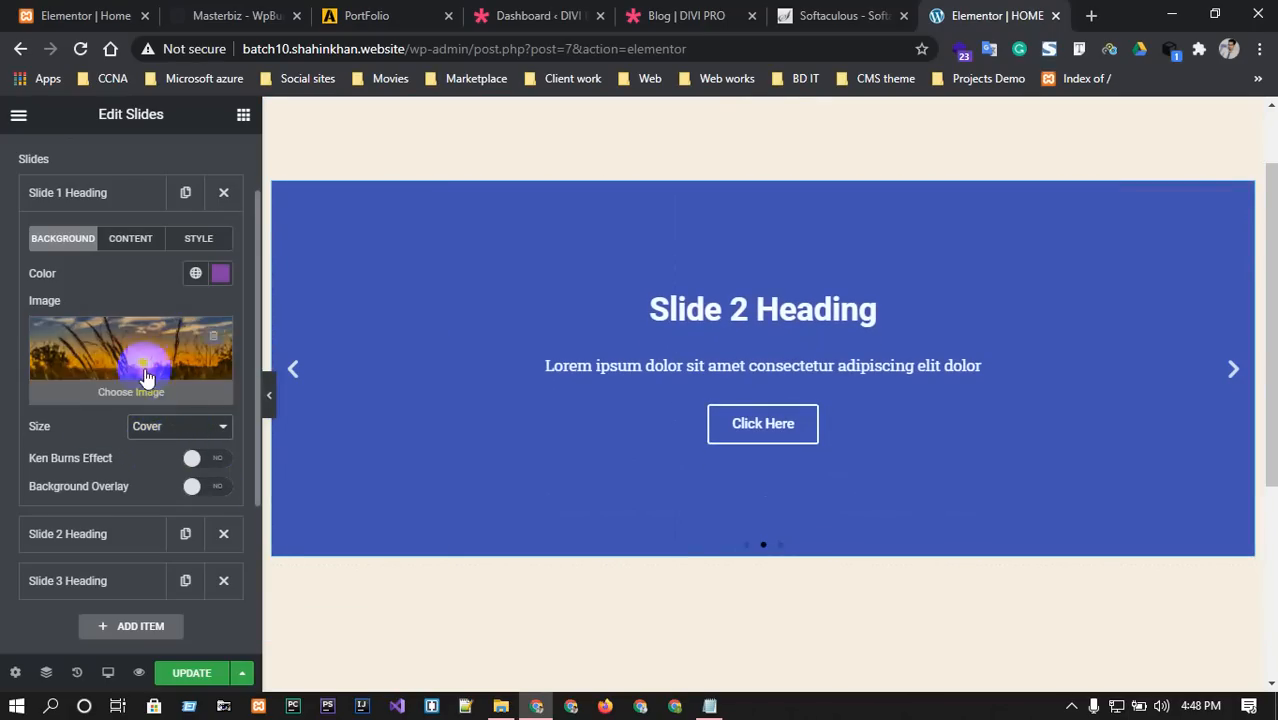
Replace the first slide's 'Slide 1 Heading' title with 'DEMO SITE'.
{"action": "left_click", "coordinate": [137, 248]}
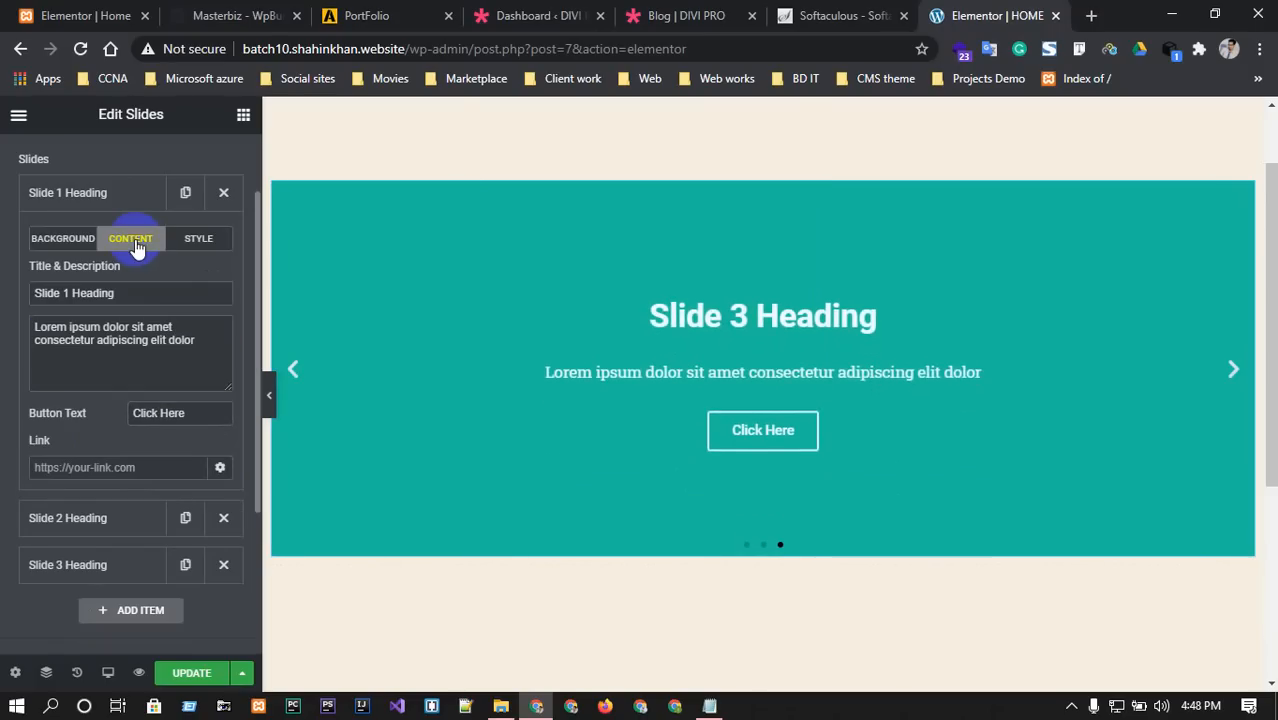
{"action": "left_click", "coordinate": [164, 293]}
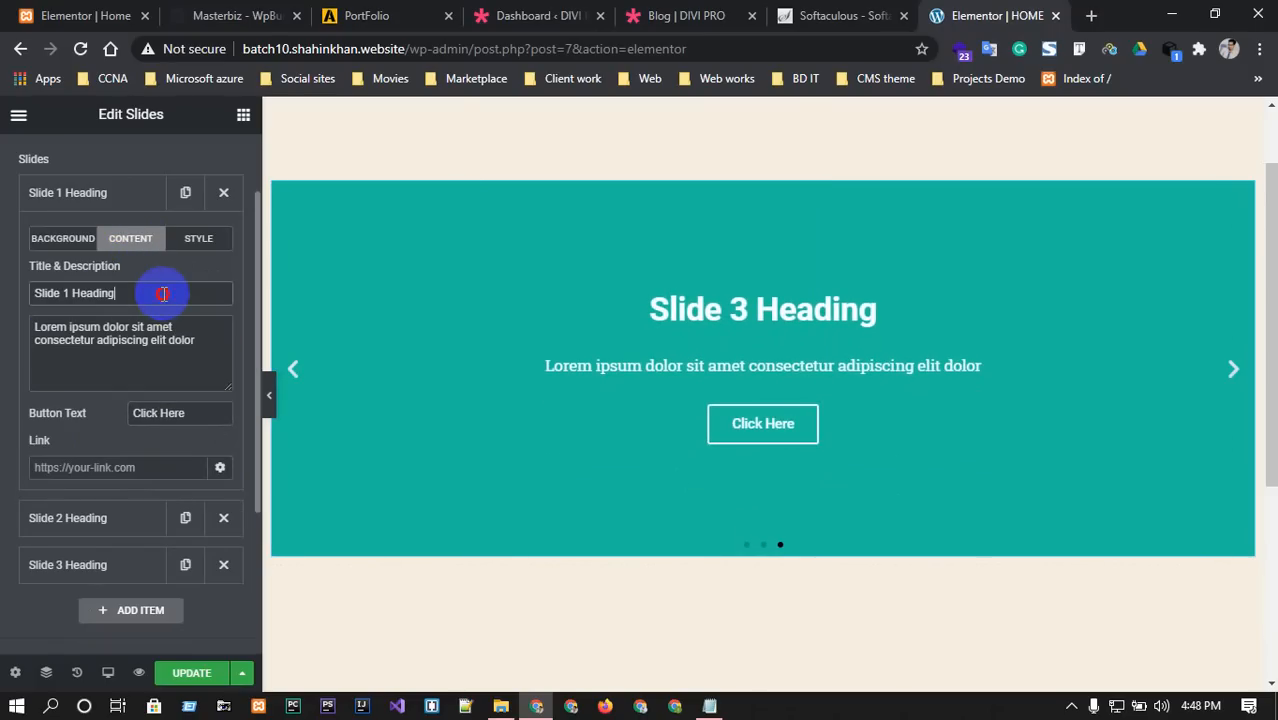
{"action": "left_click_drag", "start_coordinate": [163, 293], "coordinate": [14, 291]}
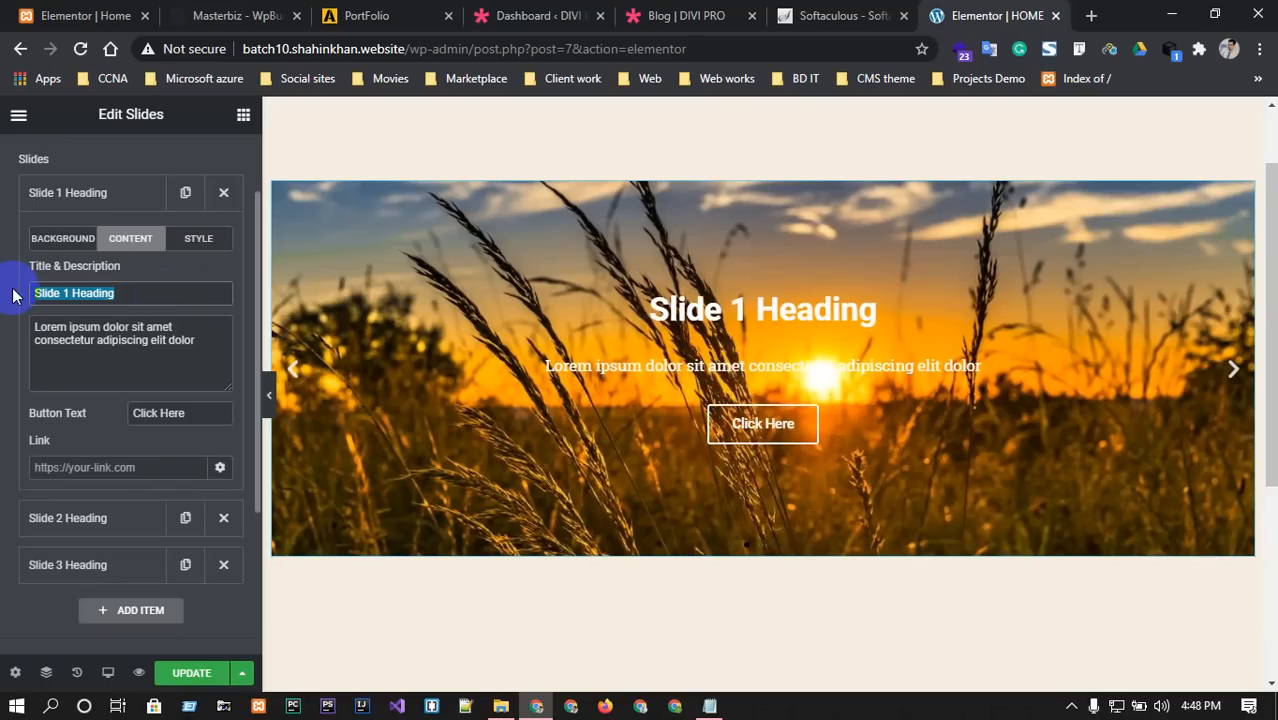
{"action": "type", "text": "DE"}
{"action": "key", "text": "BackSpace"}
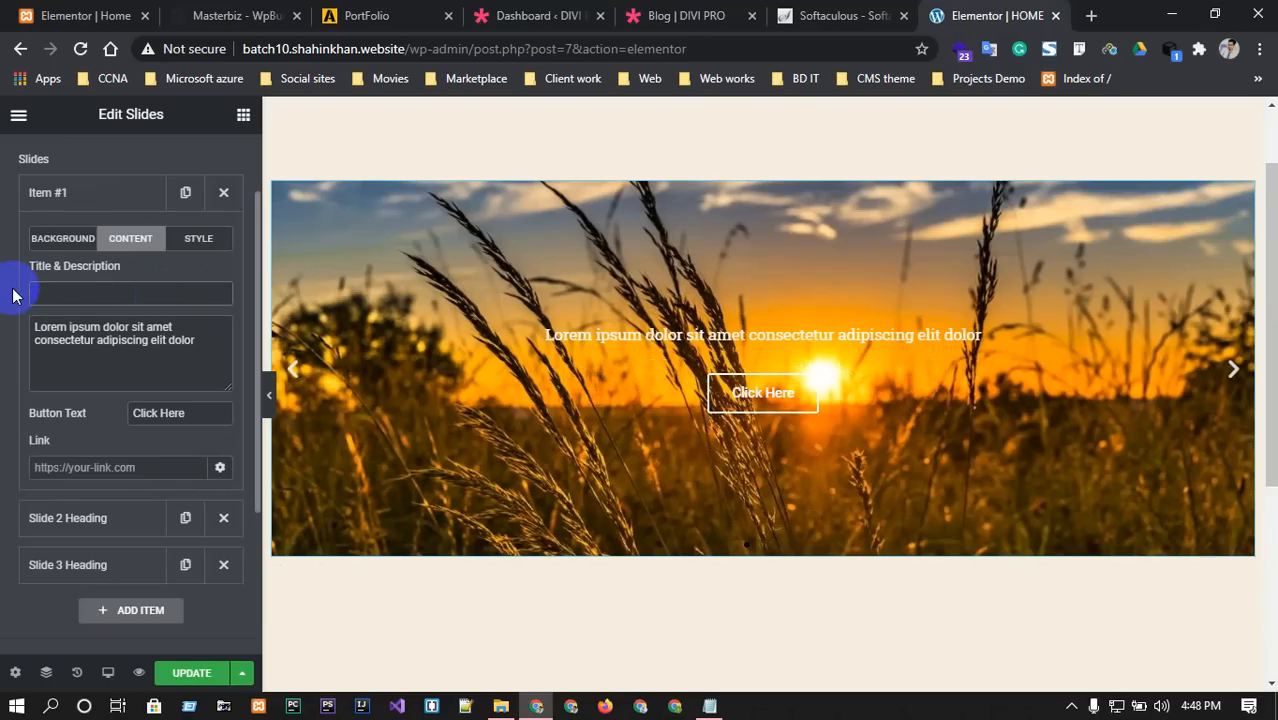
{"action": "type", "text": "DEMO"}
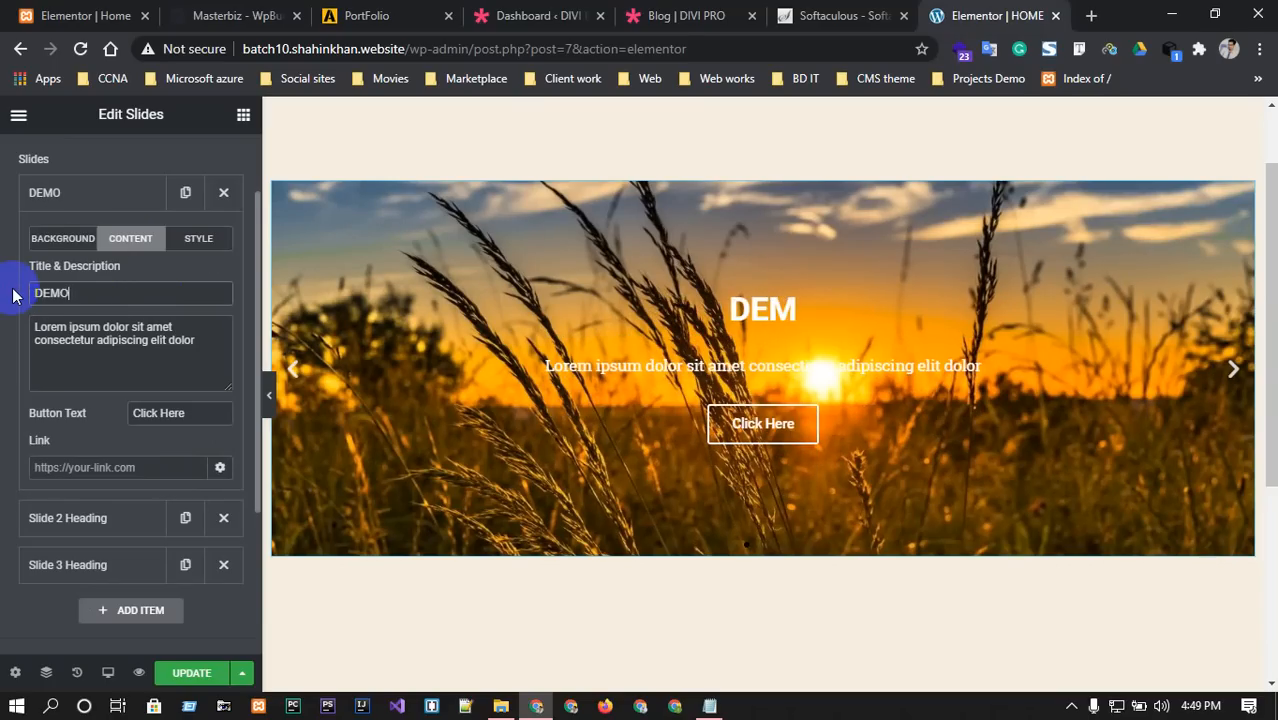
{"action": "type", "text": " SITE"}
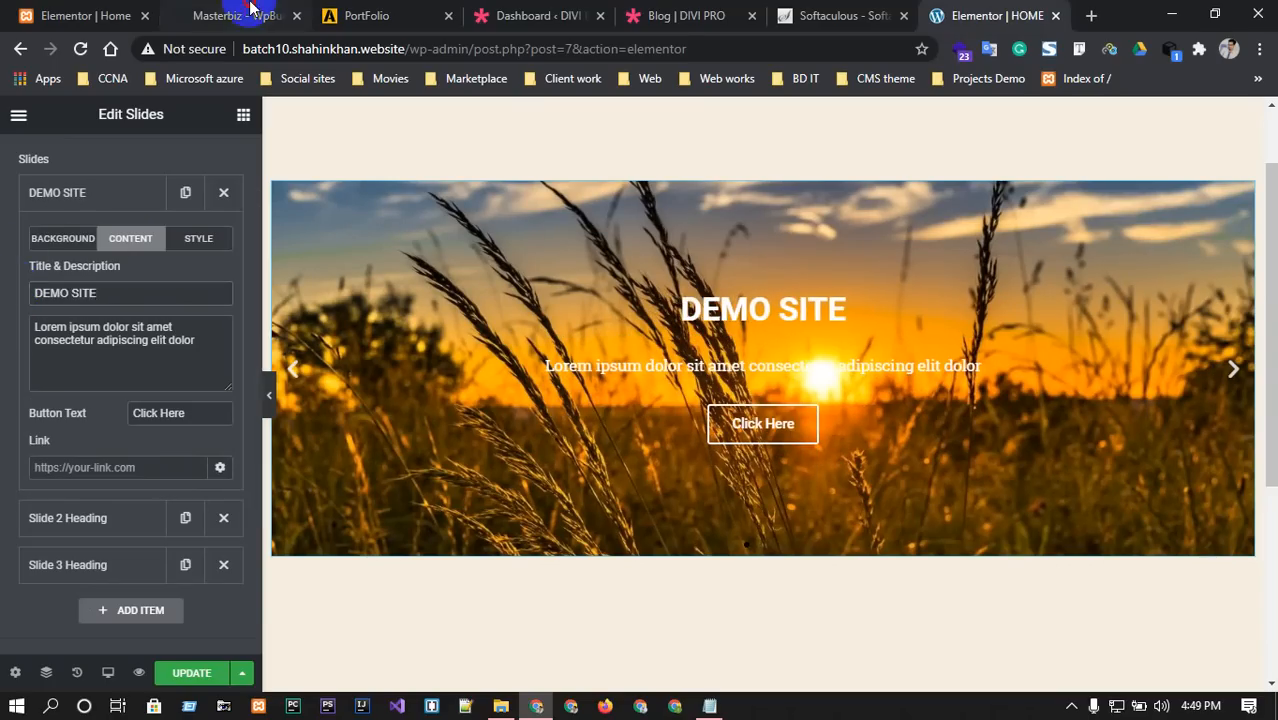
{"action": "left_click", "coordinate": [250, 10]}
{"action": "scroll", "coordinate": [508, 452], "scroll_direction": "up", "scroll_amount": 10}
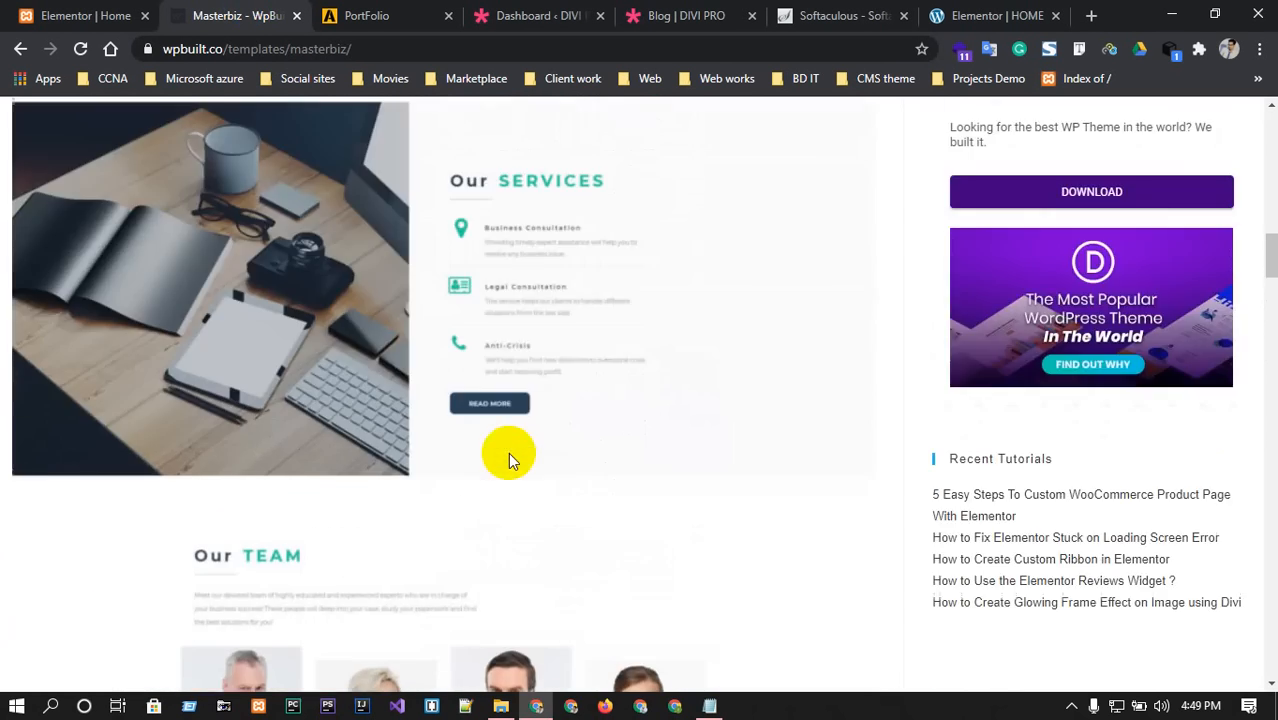
Scroll through the Masterbiz template's Services, Feature and CREATE hero sections, then go back to the HOME editor.
{"action": "scroll", "coordinate": [508, 452], "scroll_direction": "up", "scroll_amount": 5}
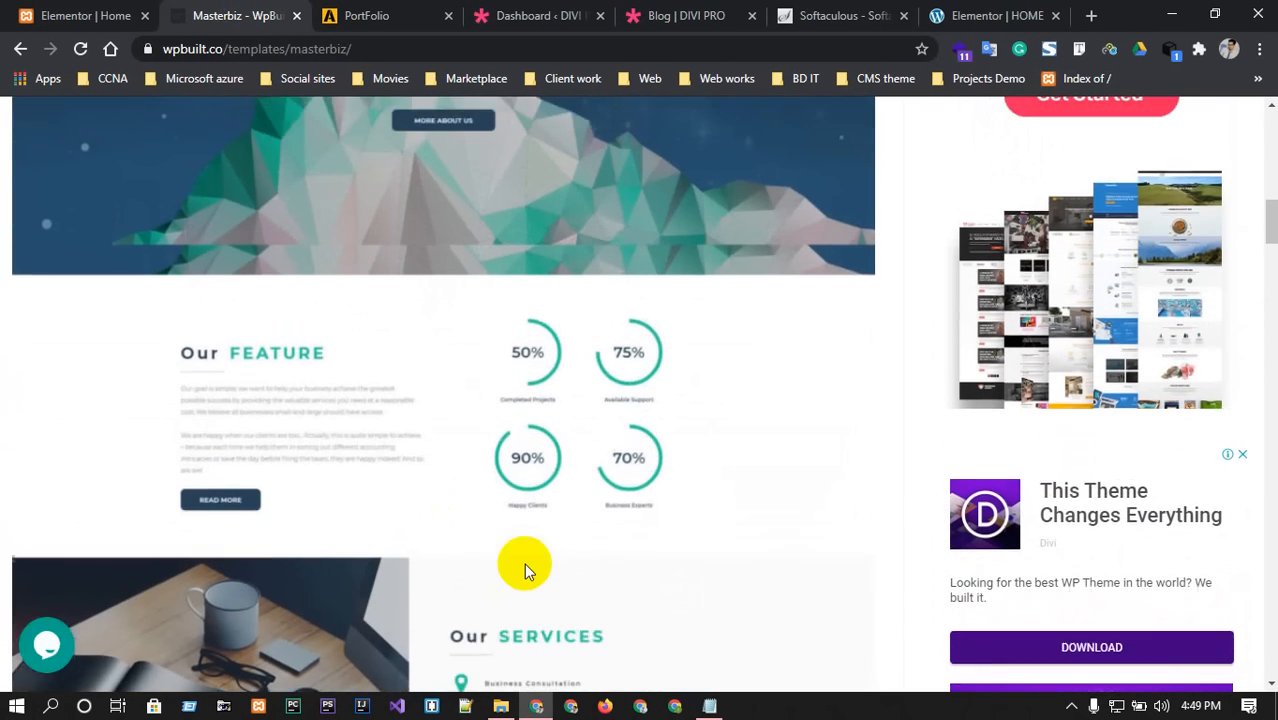
{"action": "scroll", "coordinate": [524, 565], "scroll_direction": "up", "scroll_amount": 3}
{"action": "scroll", "coordinate": [521, 552], "scroll_direction": "up", "scroll_amount": 2}
{"action": "scroll", "coordinate": [525, 542], "scroll_direction": "down", "scroll_amount": 1}
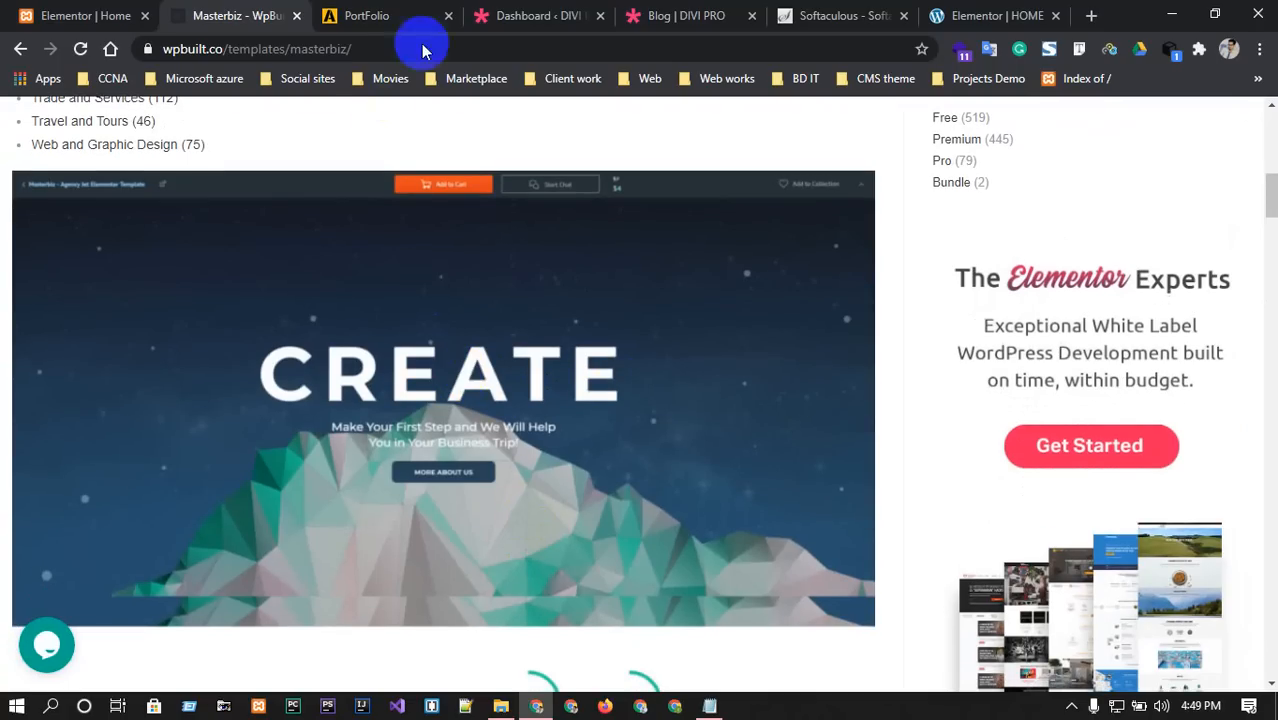
{"action": "left_click", "coordinate": [990, 15]}
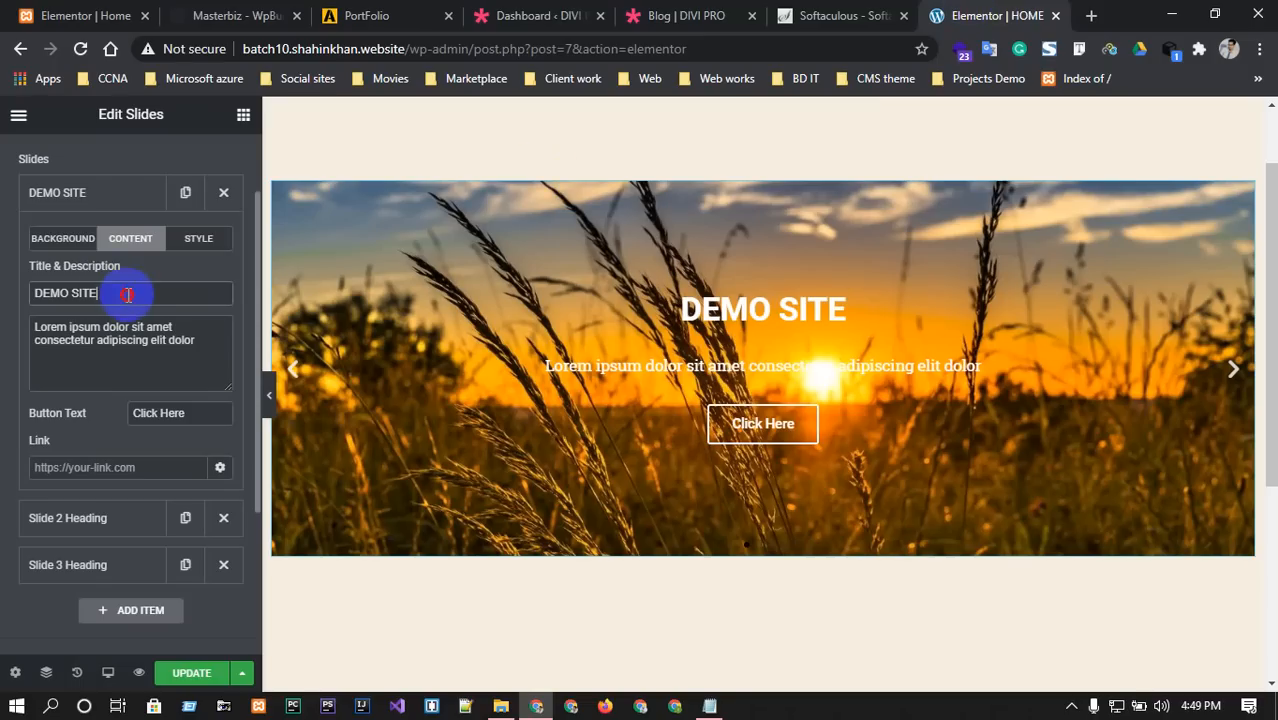
Retype the first slide's title as 'CREATEVE' and bring up the Softaculous install page.
{"action": "left_click_drag", "start_coordinate": [125, 290], "coordinate": [34, 290]}
{"action": "type", "text": "CRE"}
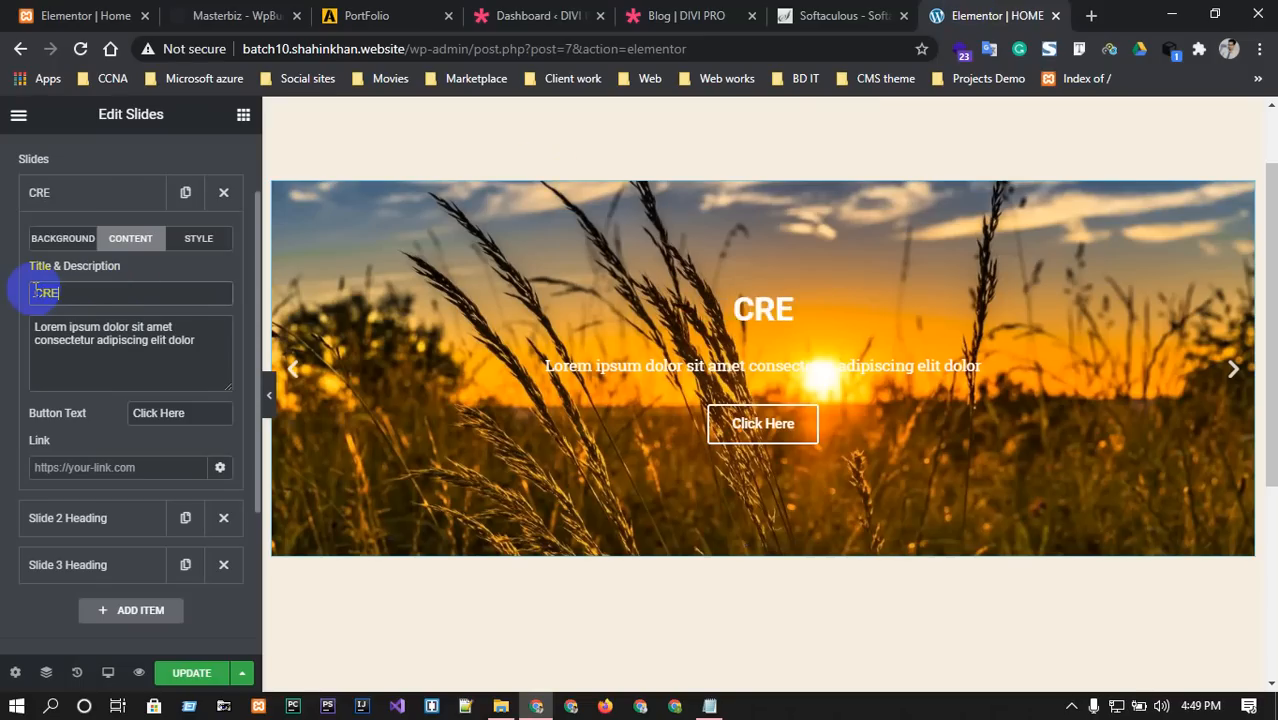
{"action": "type", "text": "ATEVE"}
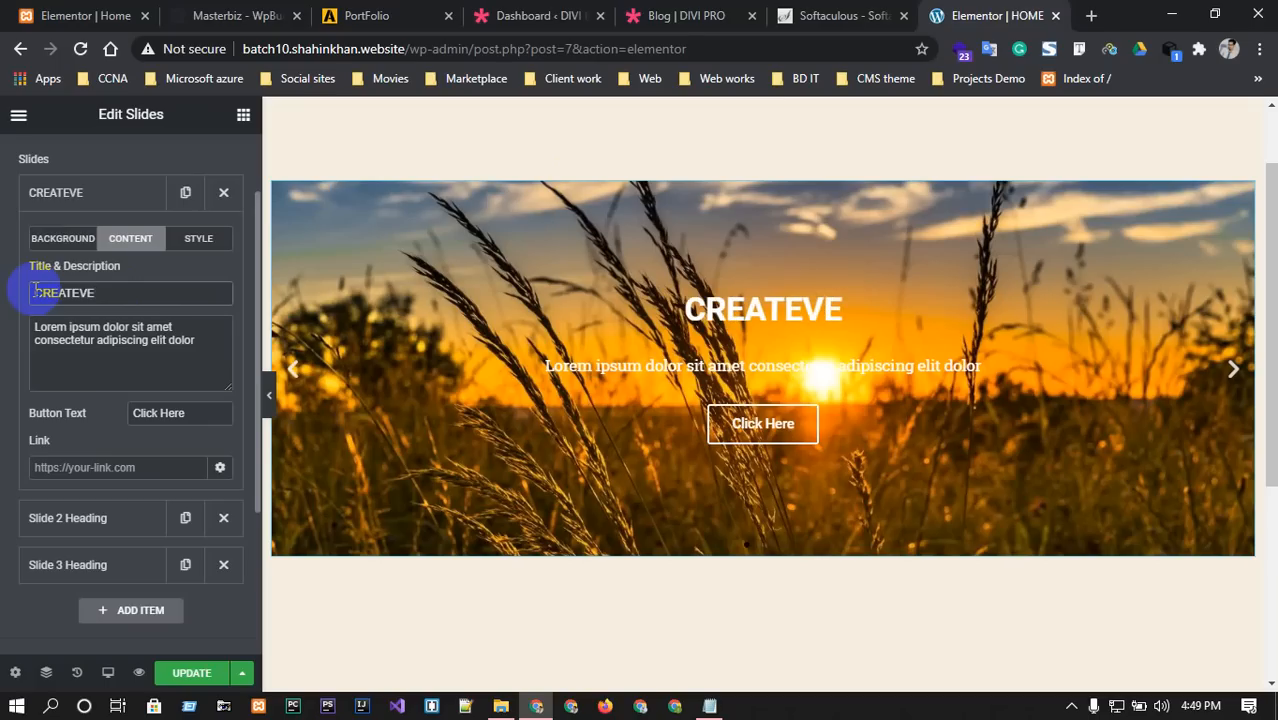
{"action": "left_click", "coordinate": [830, 15]}
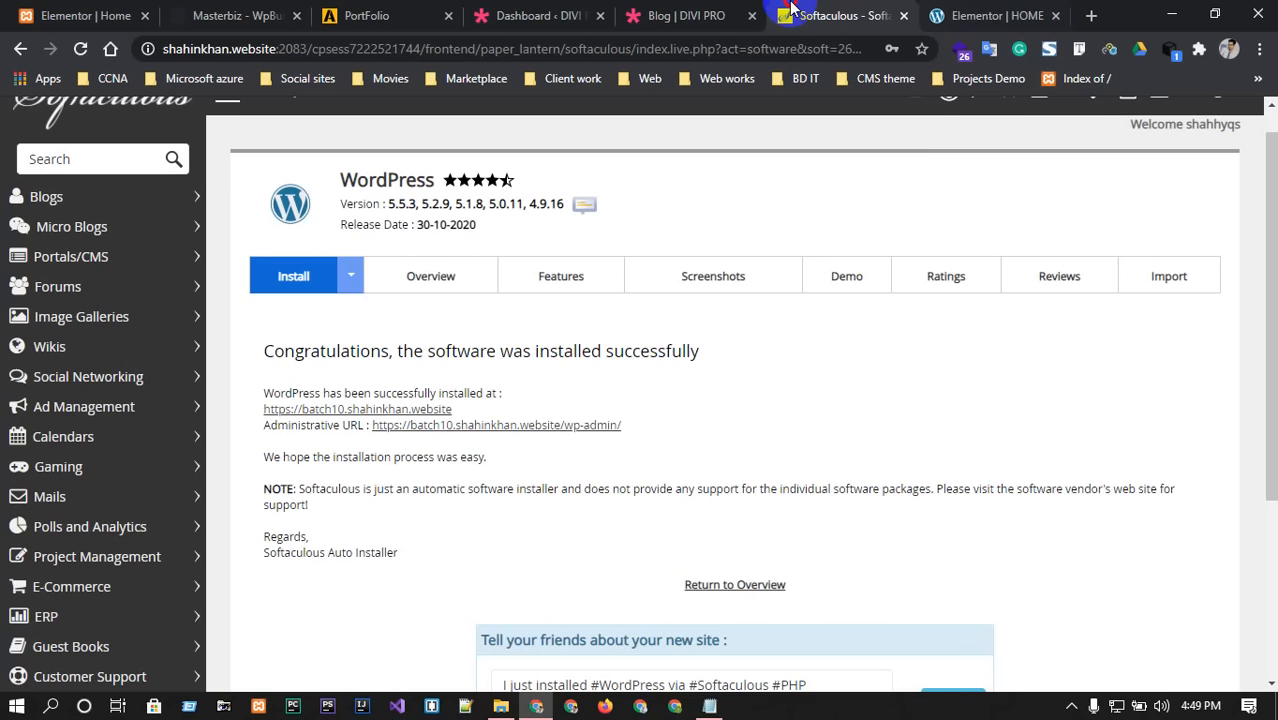
Place the Masterbiz tab beside the Elementor HOME tab and compare the two pages, ending on the editor.
{"action": "left_click_drag", "start_coordinate": [251, 10], "coordinate": [1084, 45]}
{"action": "left_click", "coordinate": [556, 397]}
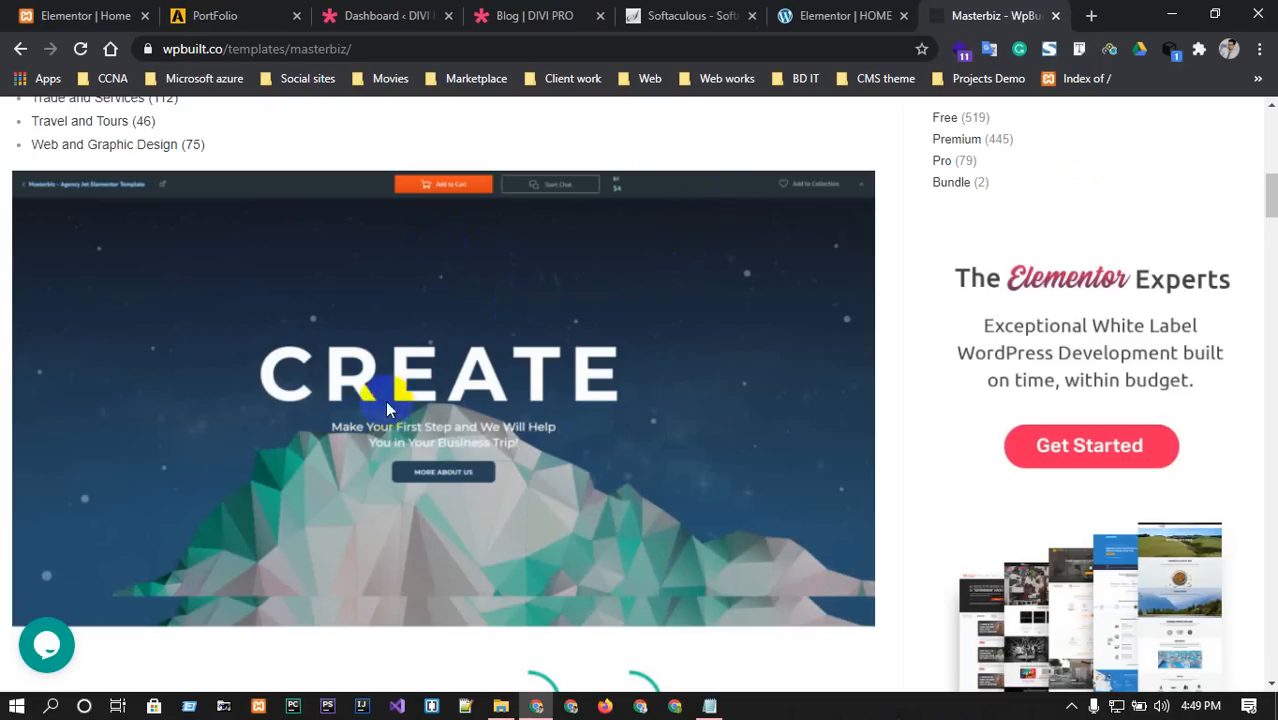
{"action": "key", "text": "ctrl+shift+Tab"}
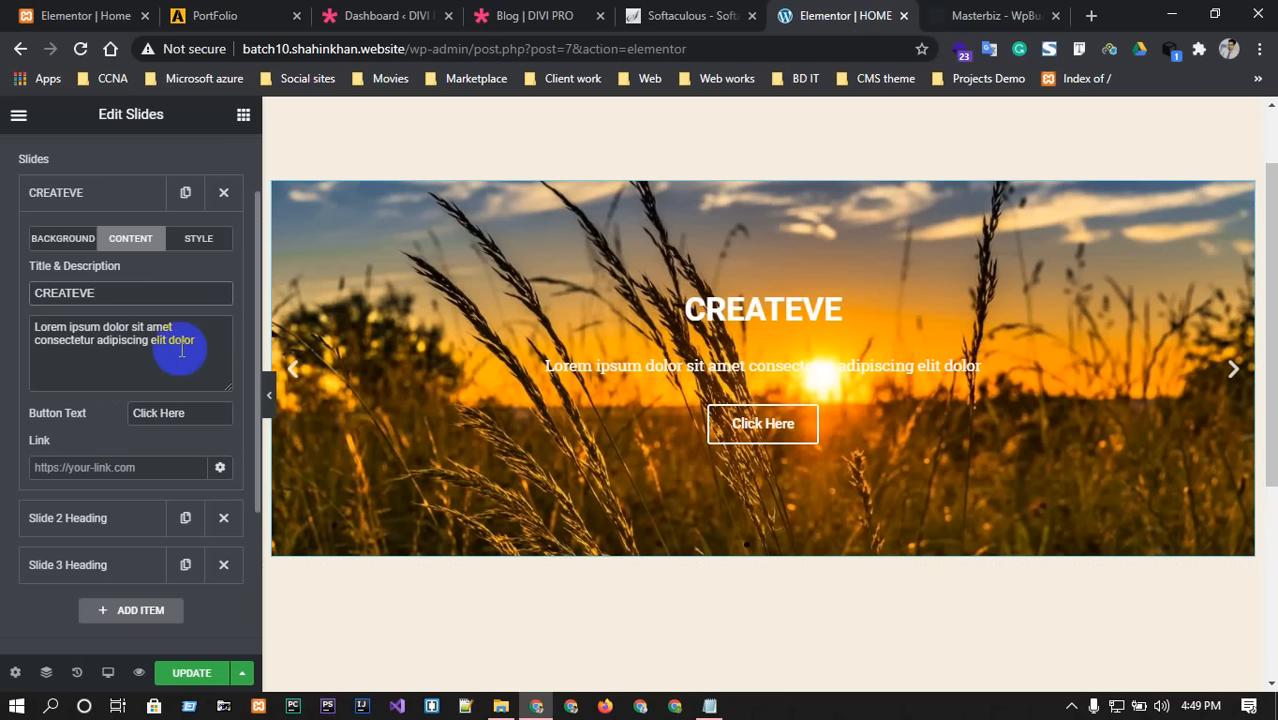
{"action": "left_click", "coordinate": [1010, 15]}
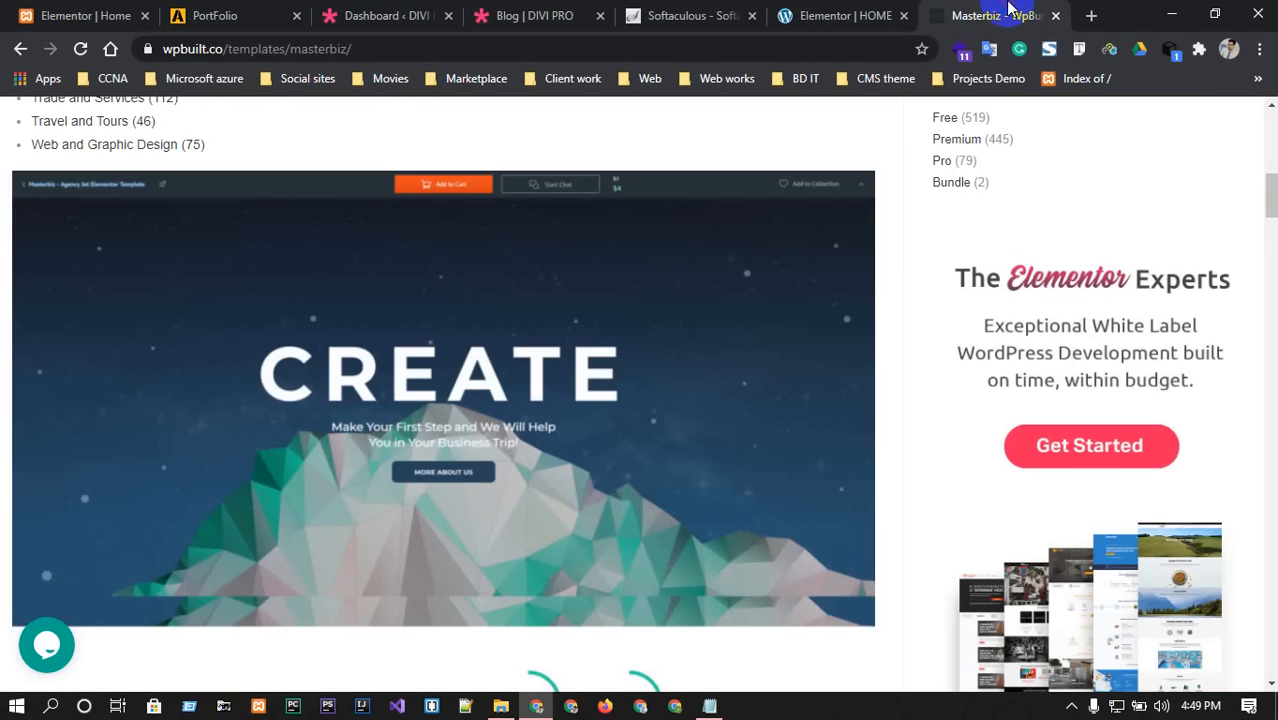
{"action": "key", "text": "ctrl+shift+Tab"}
{"action": "left_click", "coordinate": [985, 10]}
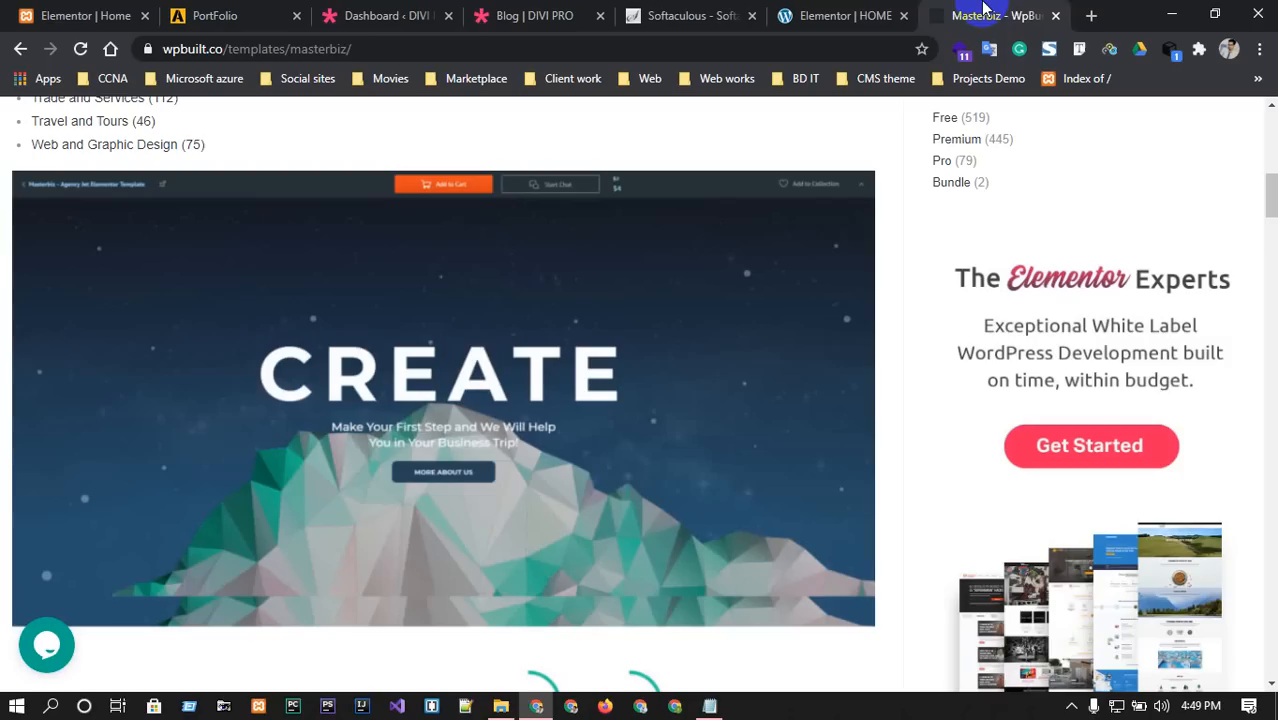
{"action": "key", "text": "ctrl+shift+Tab"}
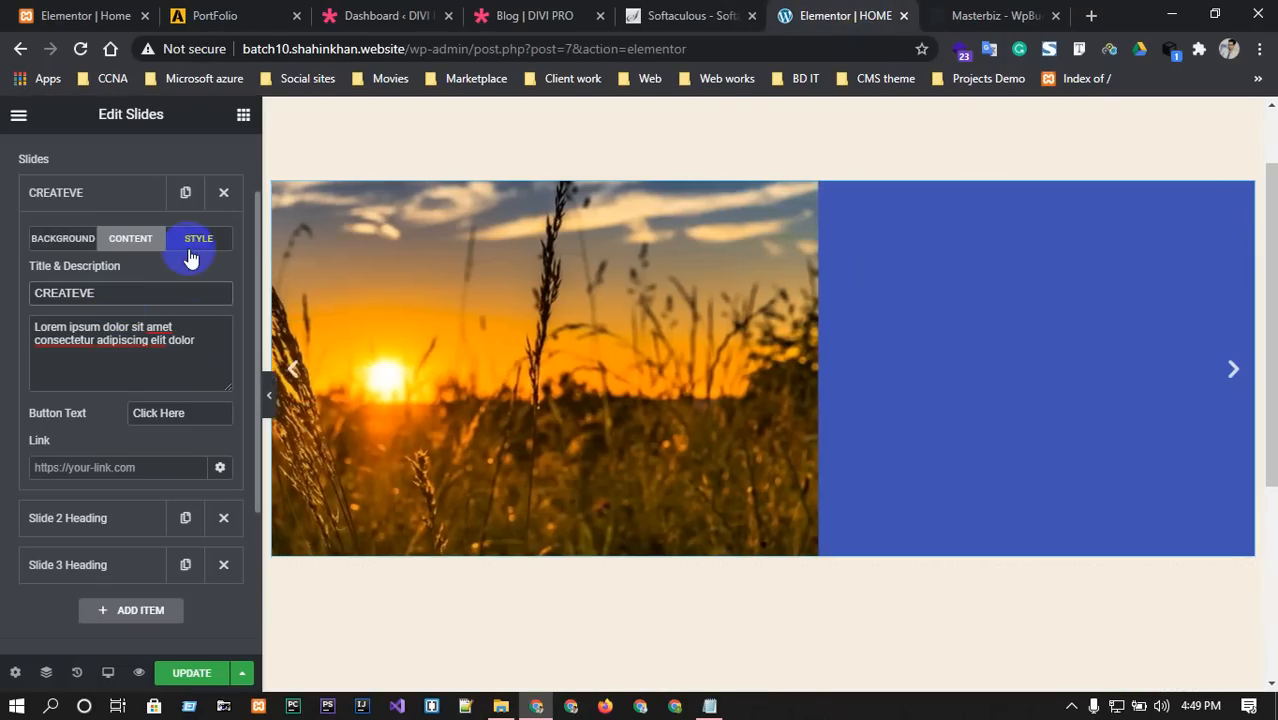
Review the CREATEVE slide's style options, description and button label fields.
{"action": "left_click", "coordinate": [198, 240]}
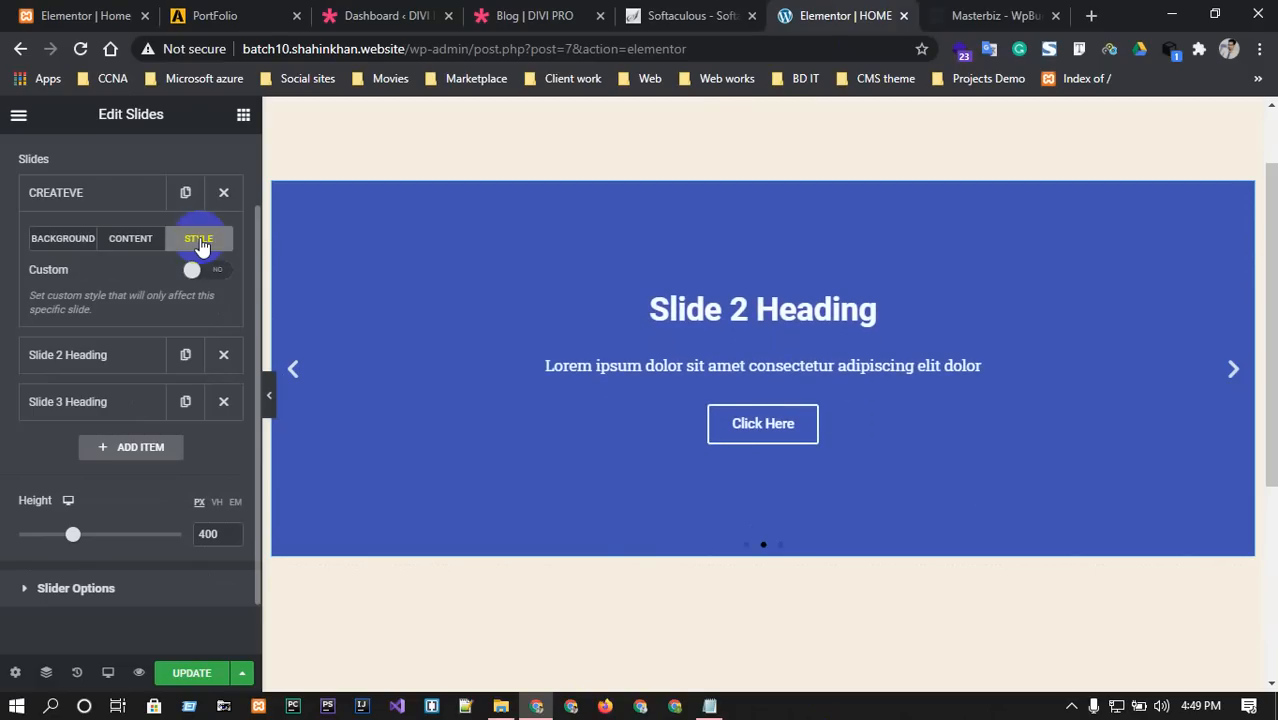
{"action": "left_click", "coordinate": [146, 243]}
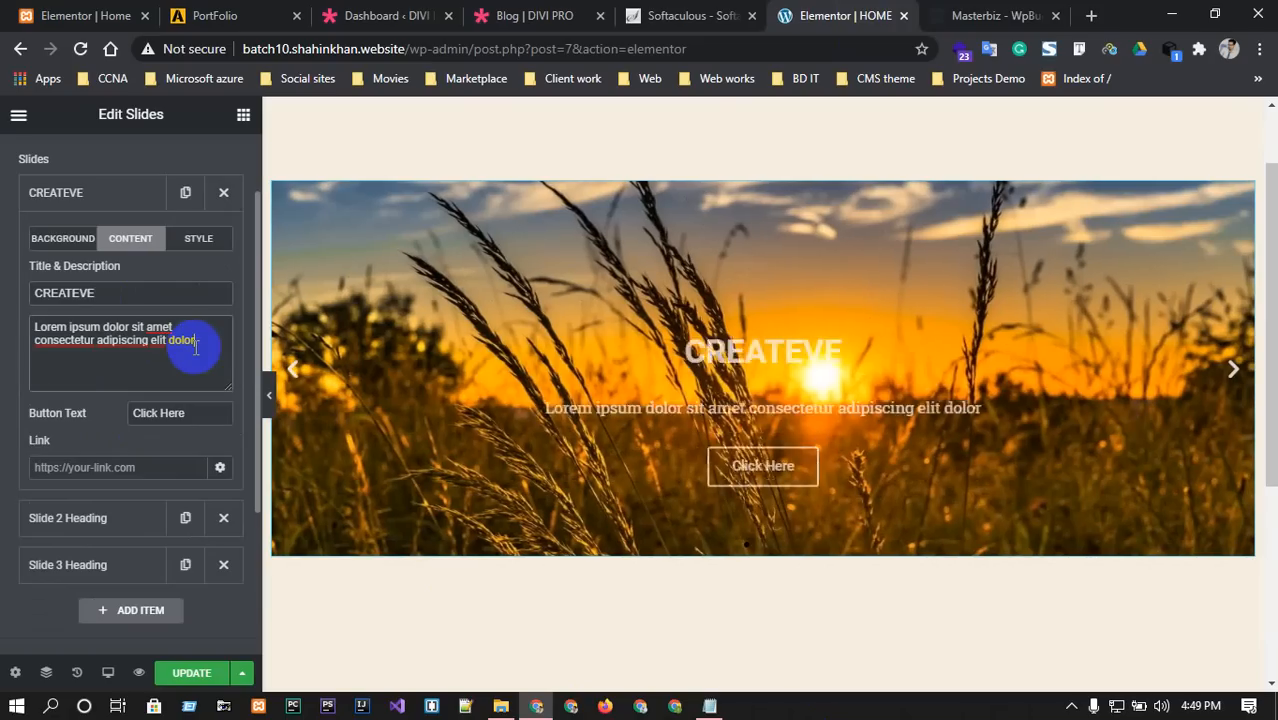
{"action": "left_click", "coordinate": [196, 345]}
{"action": "left_click", "coordinate": [157, 412]}
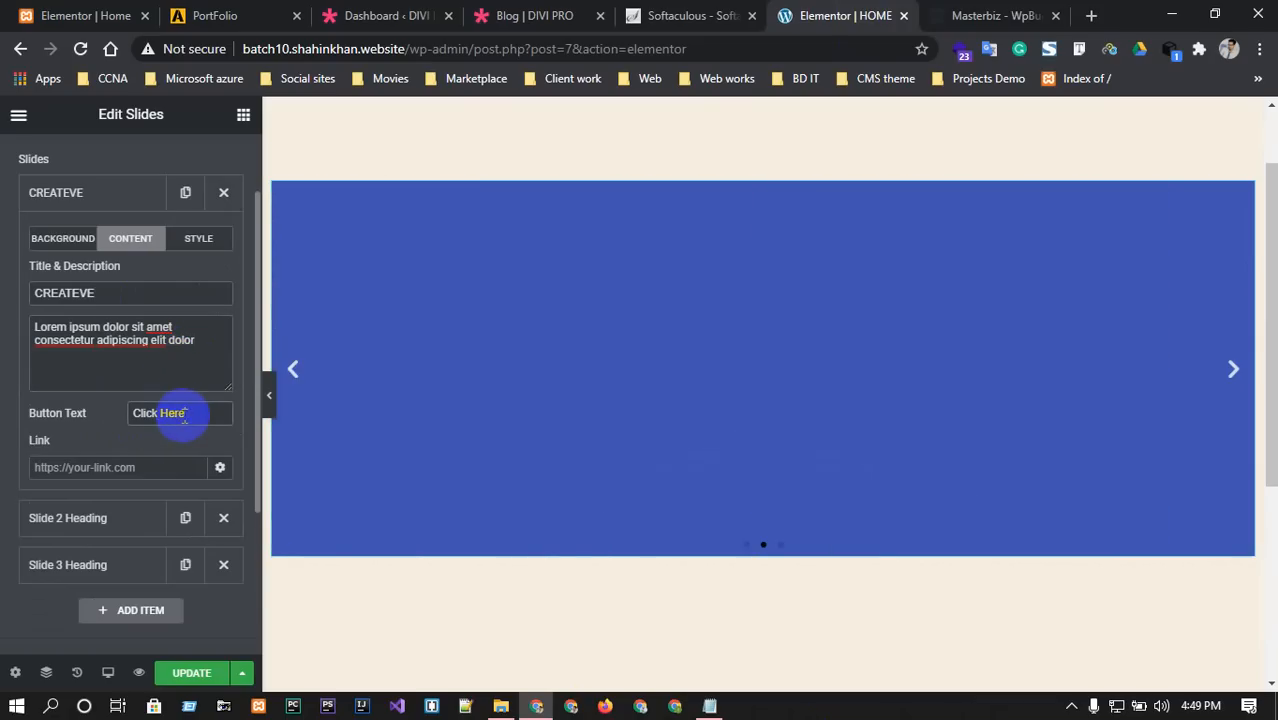
Delete the Slide 2 Heading and Slide 3 Heading slides and collapse the CREATEVE slide.
{"action": "left_click", "coordinate": [222, 520]}
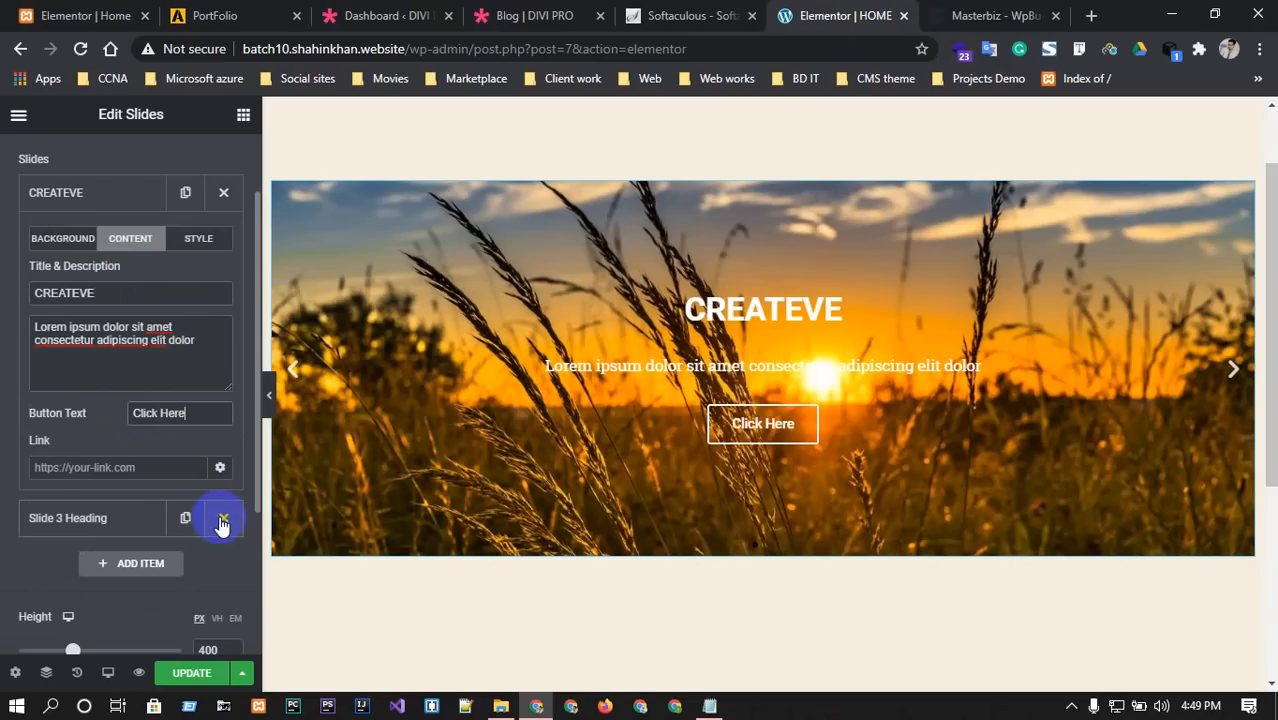
{"action": "left_click", "coordinate": [222, 520]}
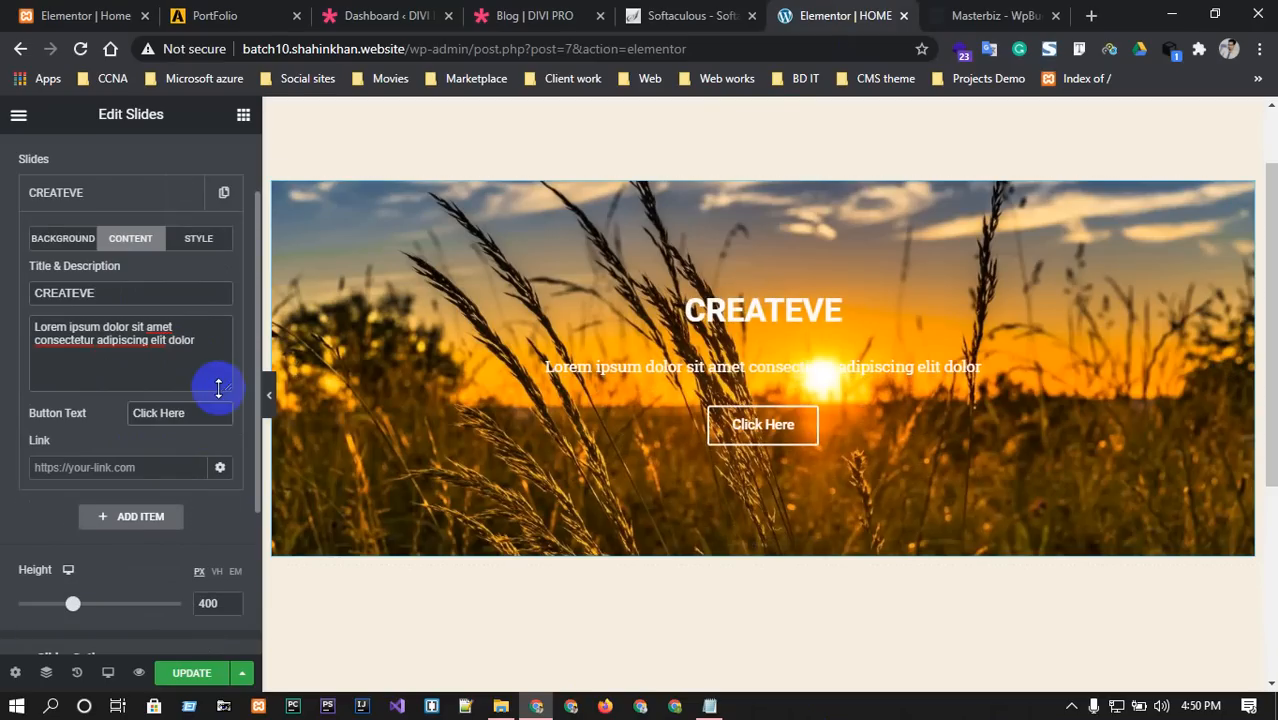
{"action": "left_click", "coordinate": [101, 190]}
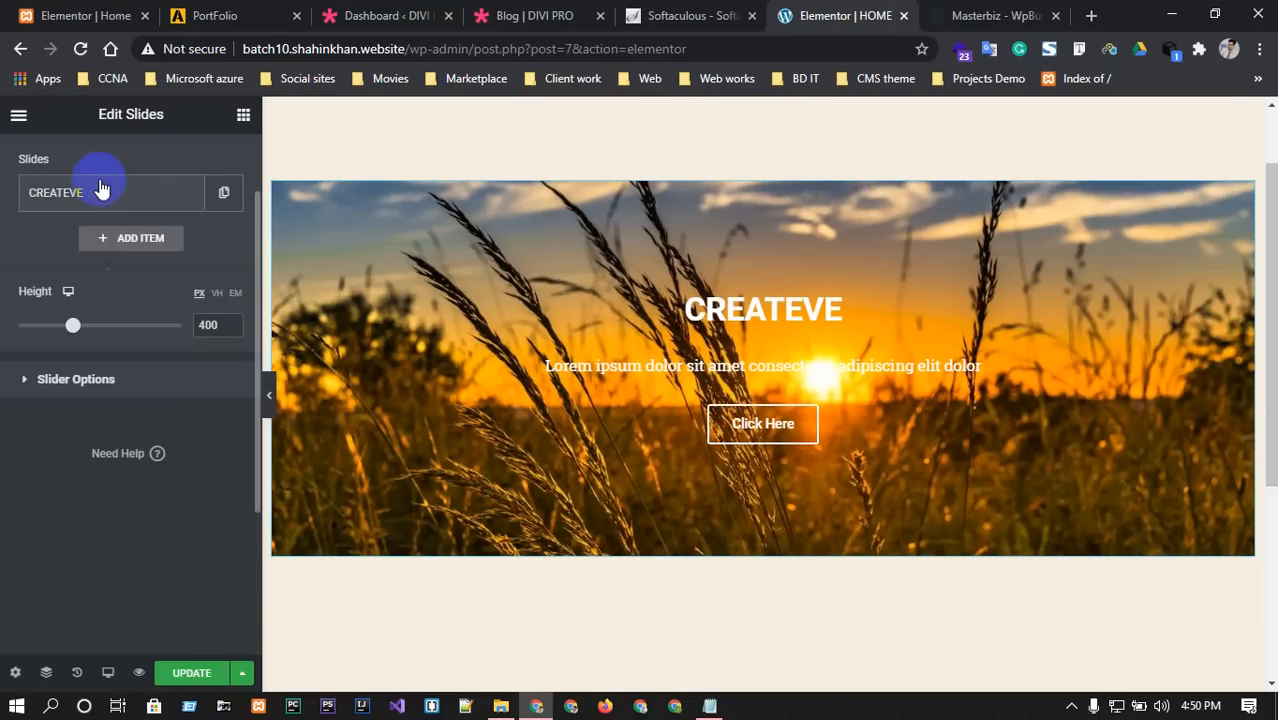
{"action": "scroll", "coordinate": [145, 428], "scroll_direction": "up", "scroll_amount": 1}
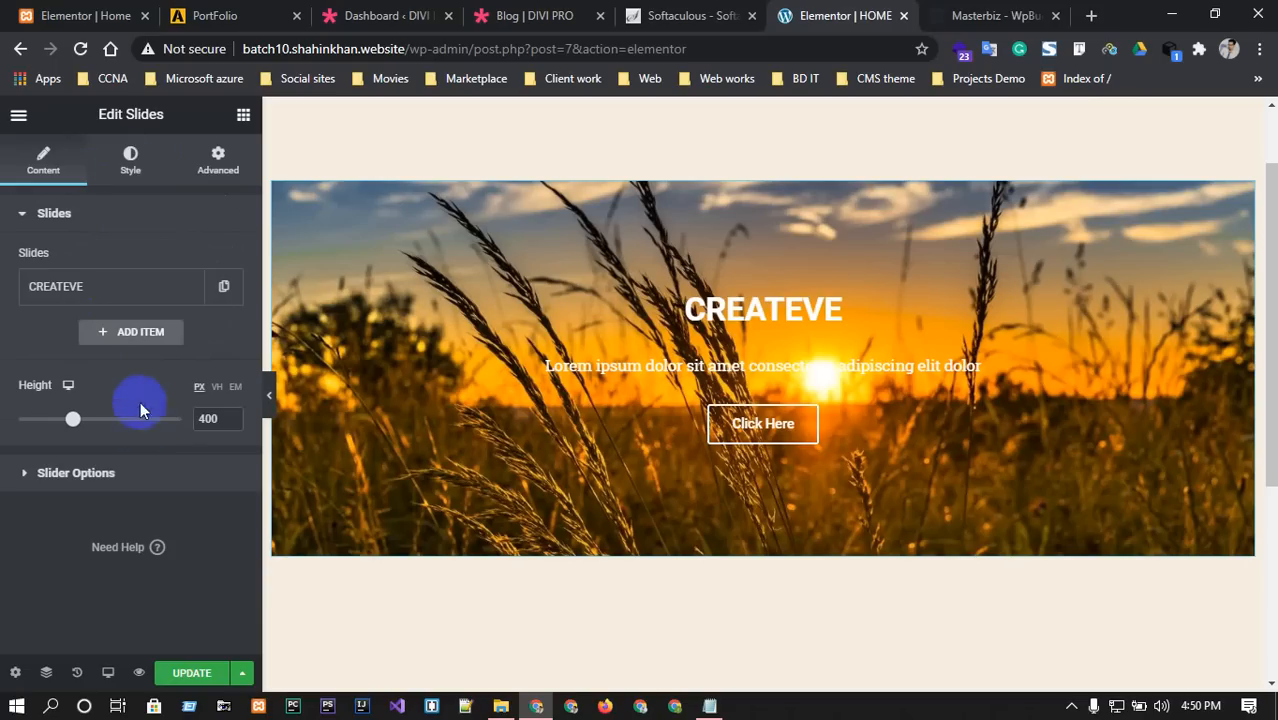
Widen the slide content area, set the title spacing to 6, and tint the title near-white.
{"action": "left_click", "coordinate": [130, 158]}
{"action": "left_click", "coordinate": [128, 287]}
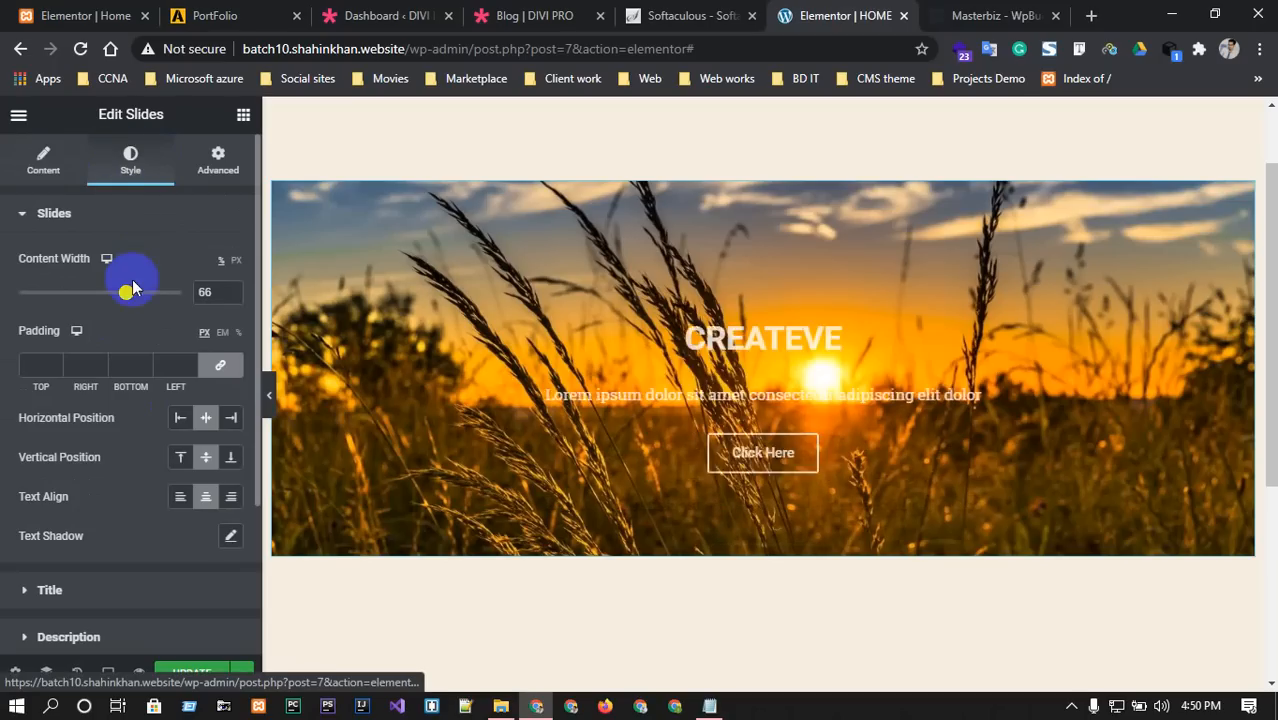
{"action": "mouse_move", "coordinate": [127, 293]}
{"action": "left_mouse_down"}
{"action": "mouse_move", "coordinate": [172, 300]}
{"action": "mouse_move", "coordinate": [150, 300]}
{"action": "left_mouse_up"}
{"action": "scroll", "coordinate": [123, 440], "scroll_direction": "down", "scroll_amount": 1}
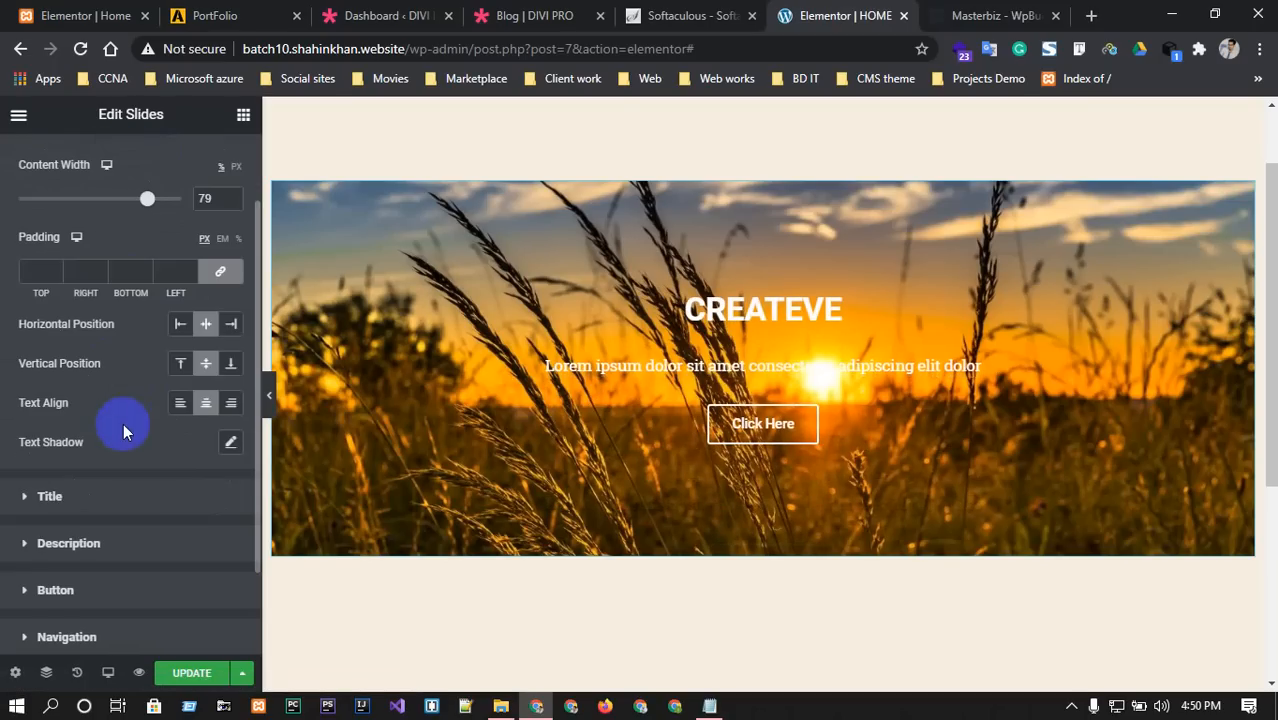
{"action": "left_click", "coordinate": [46, 494]}
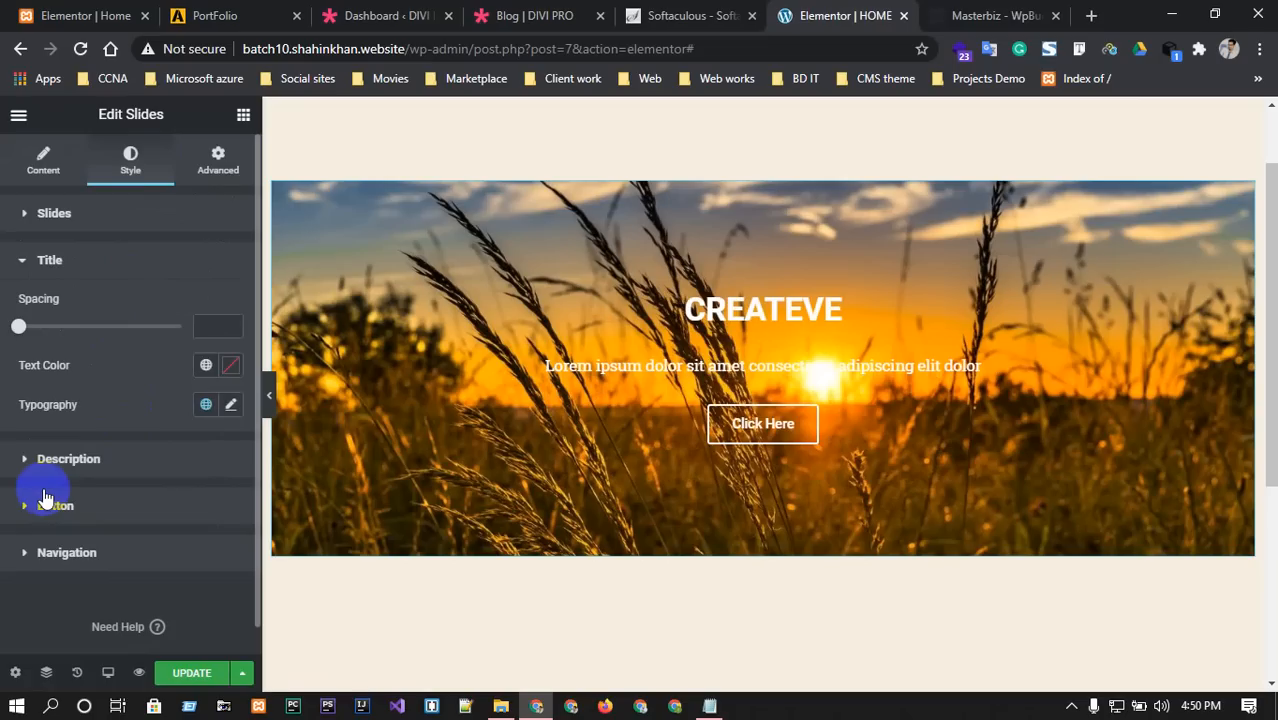
{"action": "mouse_move", "coordinate": [18, 326]}
{"action": "left_mouse_down"}
{"action": "mouse_move", "coordinate": [103, 328]}
{"action": "mouse_move", "coordinate": [28, 322]}
{"action": "left_mouse_up"}
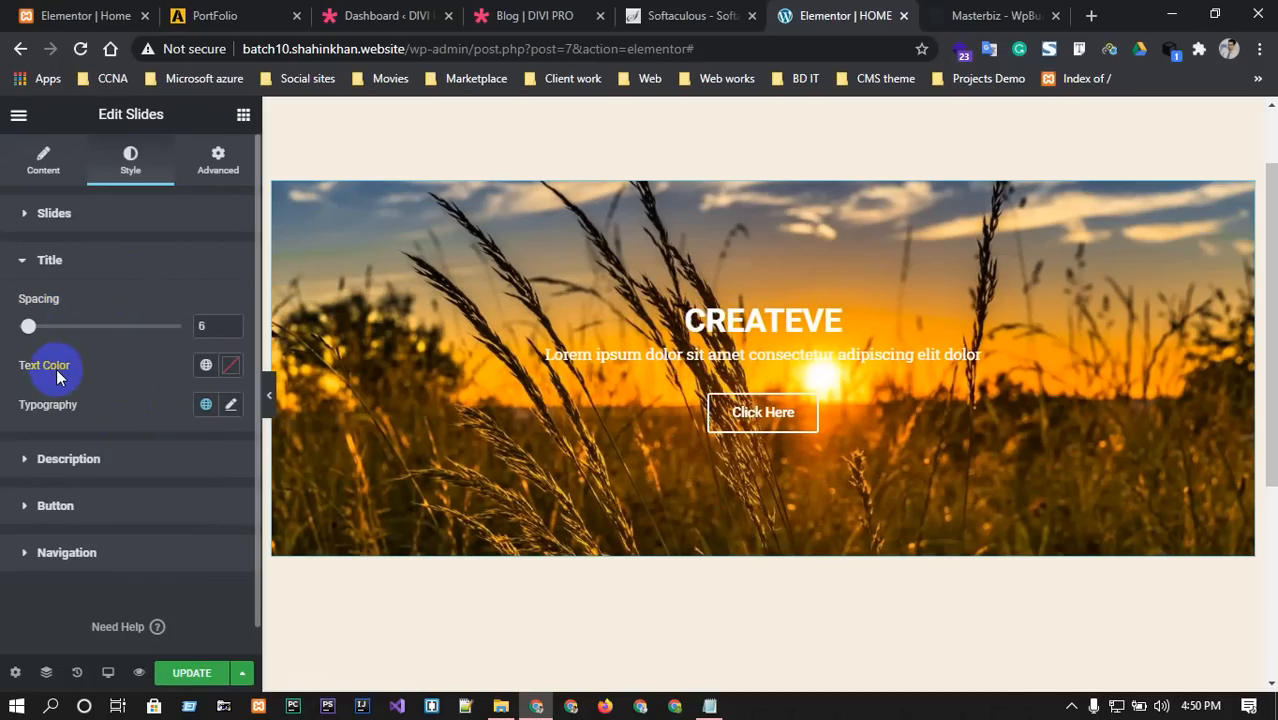
{"action": "left_click", "coordinate": [228, 365]}
{"action": "left_click_drag", "start_coordinate": [240, 508], "coordinate": [157, 452]}
{"action": "left_click", "coordinate": [104, 368]}
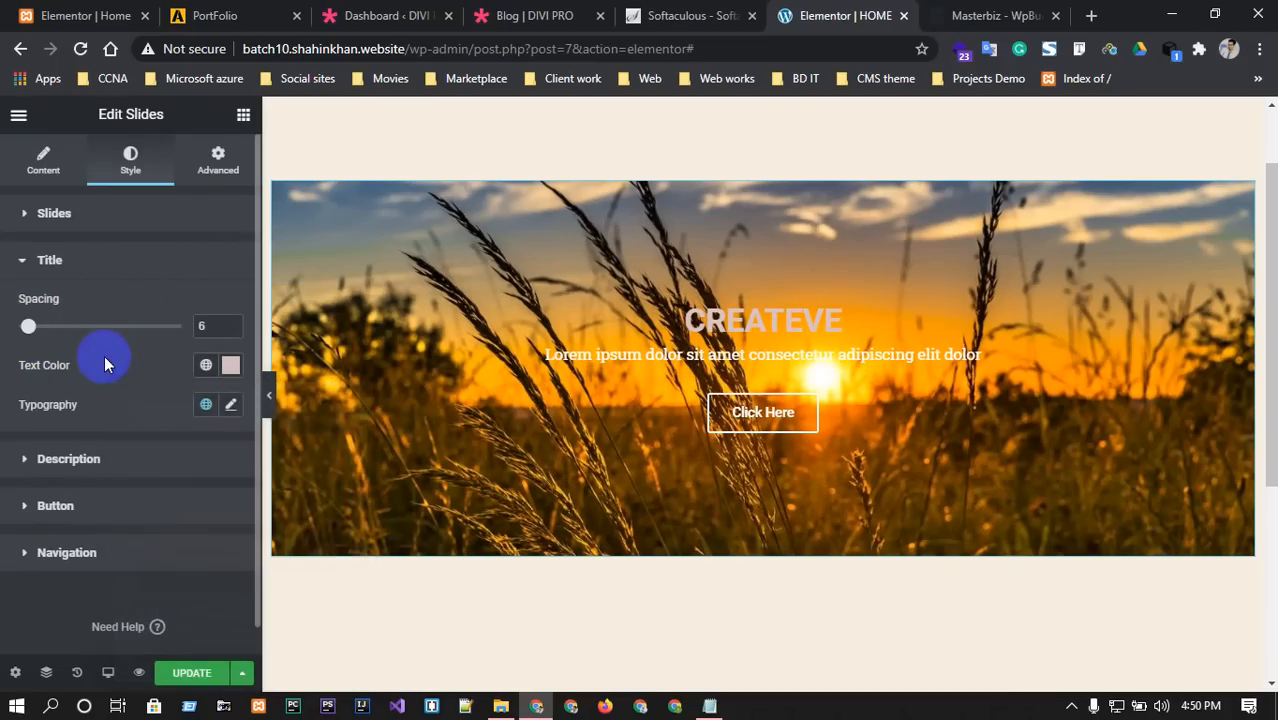
Set the slide title typography to Roboto at 80 px.
{"action": "left_click", "coordinate": [228, 405]}
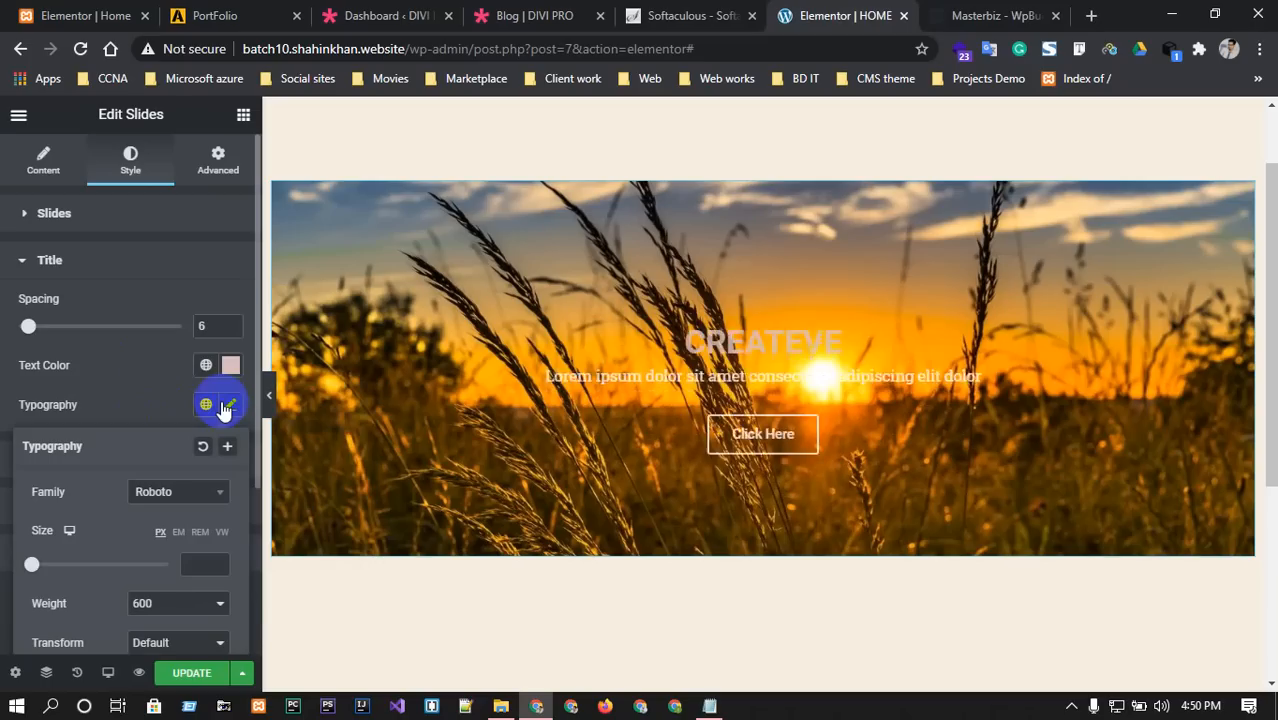
{"action": "left_click", "coordinate": [196, 504]}
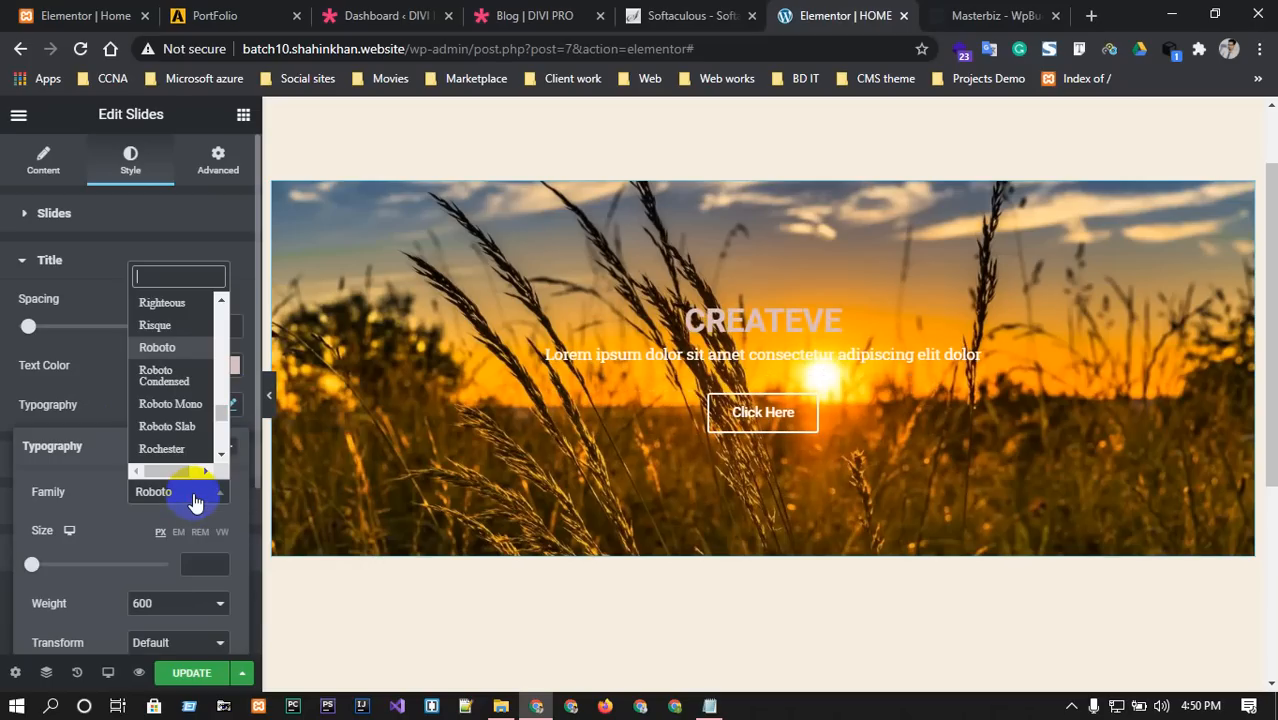
{"action": "left_click", "coordinate": [985, 12]}
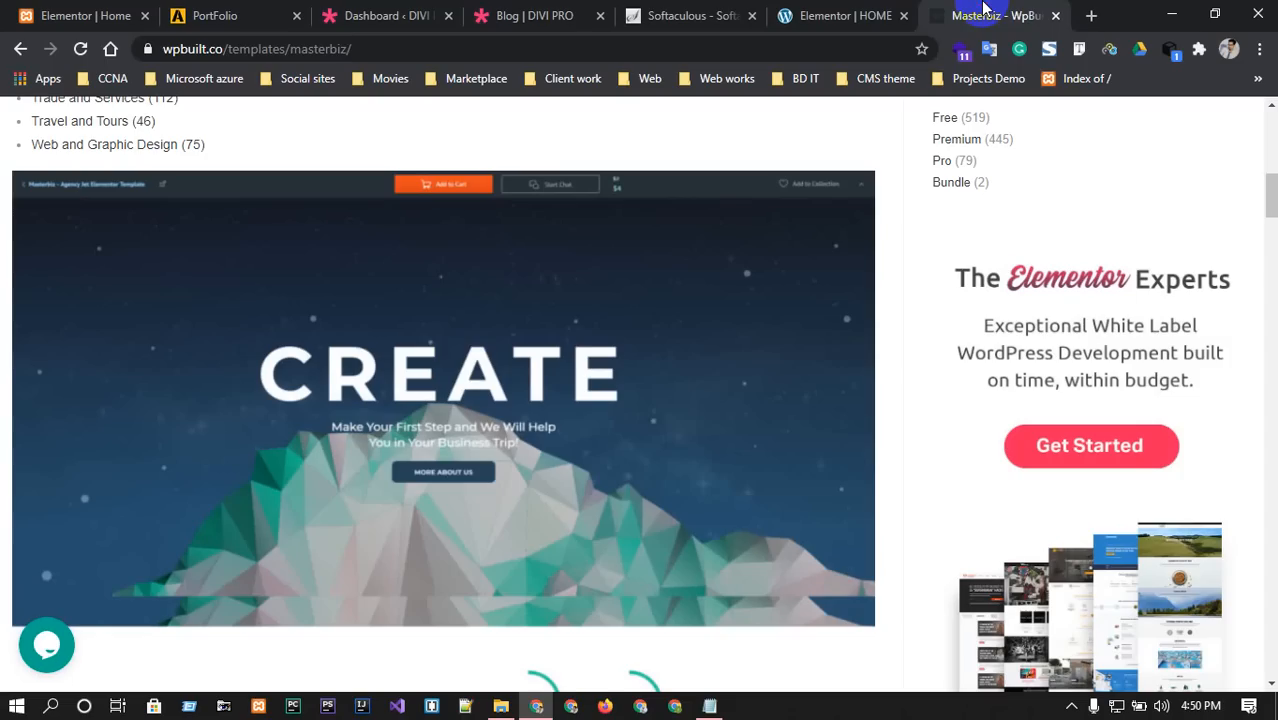
{"action": "left_click", "coordinate": [866, 10]}
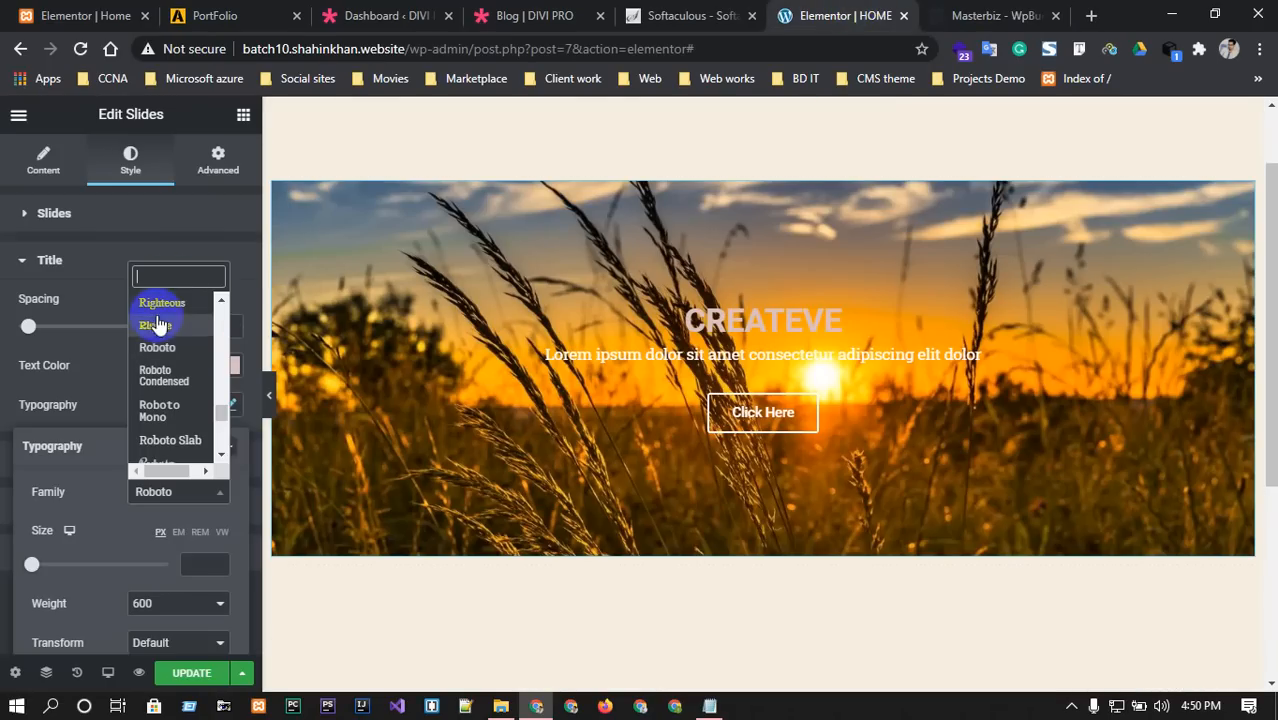
{"action": "left_click", "coordinate": [158, 347]}
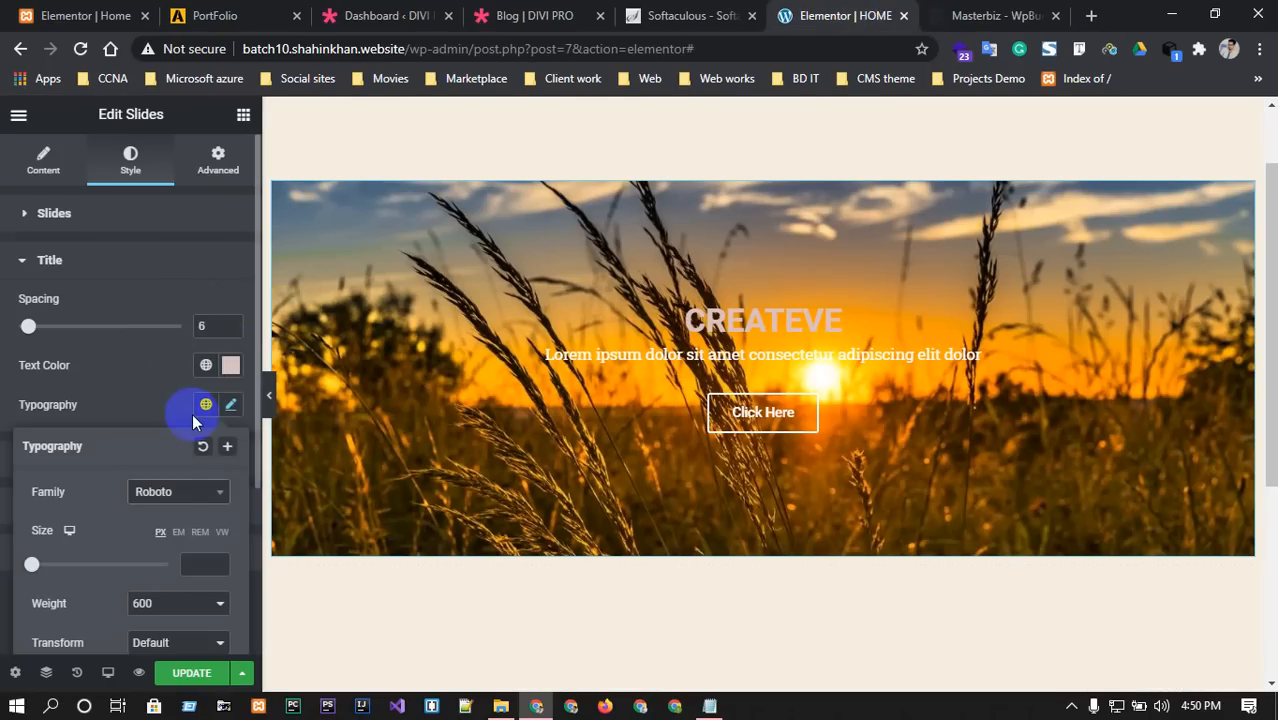
{"action": "scroll", "coordinate": [172, 494], "scroll_direction": "down", "scroll_amount": 1}
{"action": "left_click", "coordinate": [200, 470]}
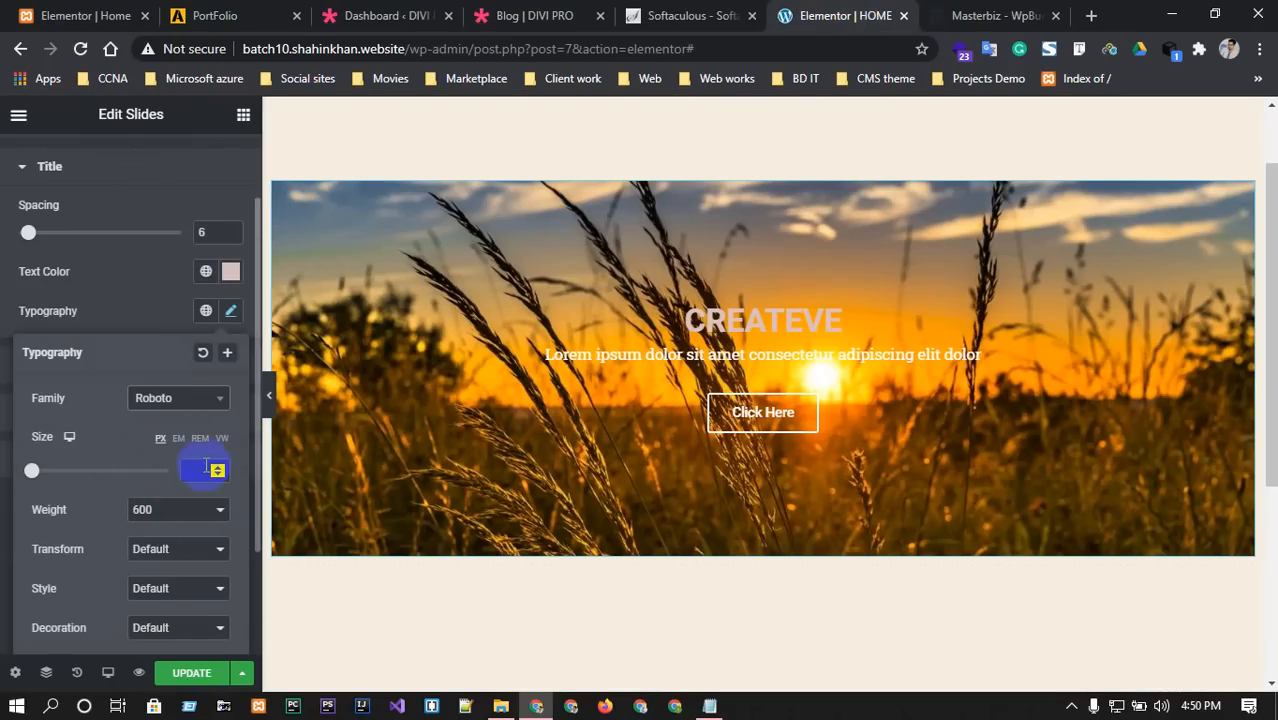
{"action": "type", "text": "6"}
{"action": "left_click_drag", "start_coordinate": [220, 467], "coordinate": [220, 467]}
{"action": "left_click", "coordinate": [975, 15]}
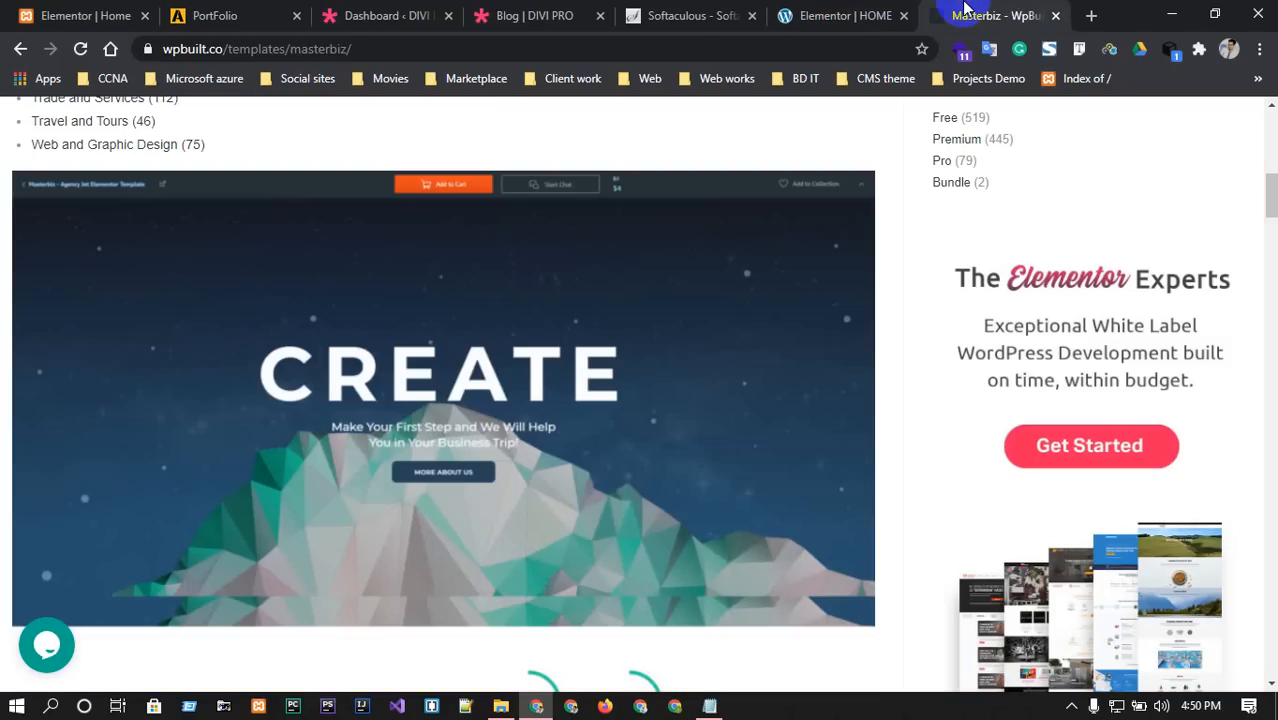
{"action": "left_click", "coordinate": [860, 16]}
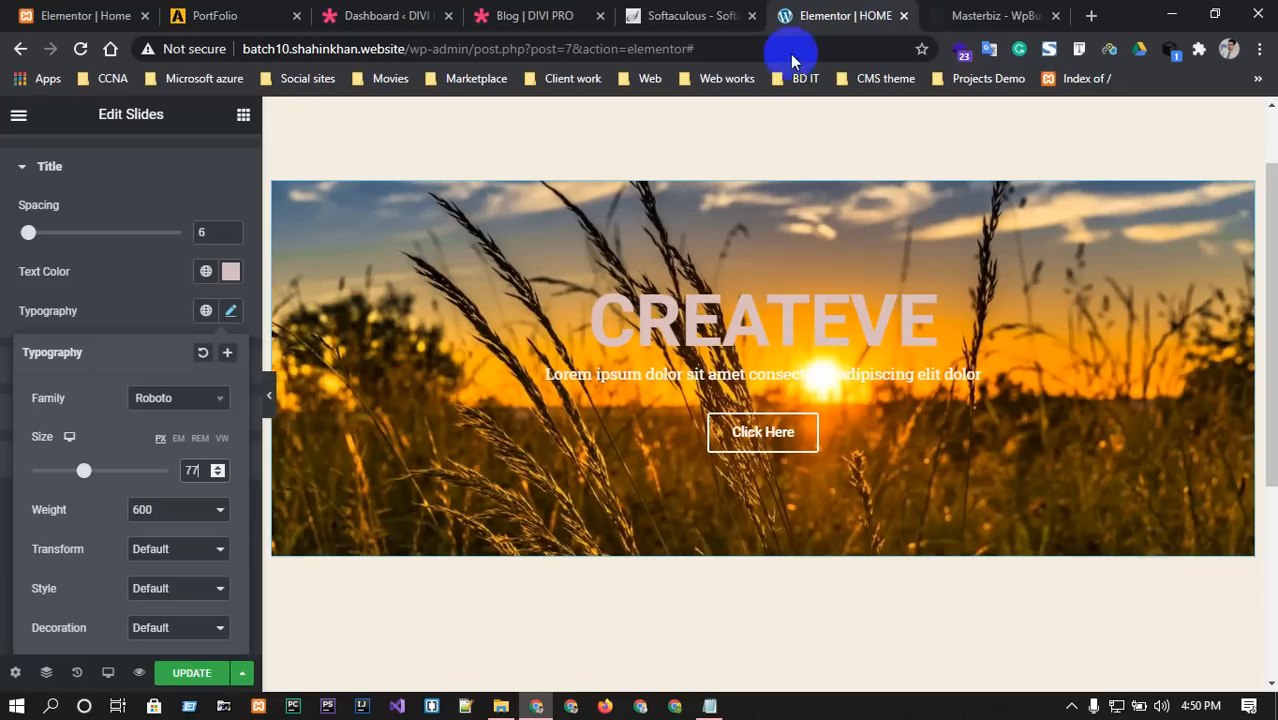
{"action": "left_click", "coordinate": [220, 468]}
{"action": "left_click", "coordinate": [220, 468]}
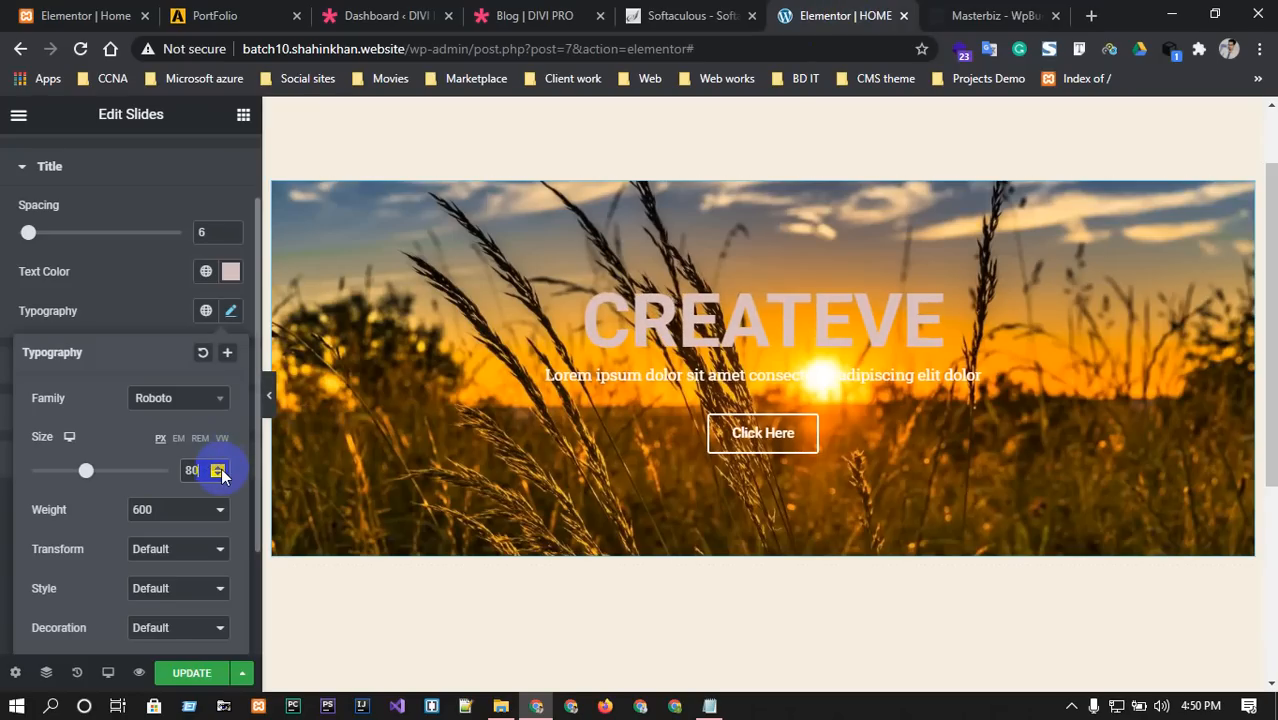
{"action": "left_click", "coordinate": [230, 271]}
Set the title text colour to near-white #FFF4F4 and compare against the Masterbiz template.
{"action": "left_click", "coordinate": [142, 342]}
{"action": "scroll", "coordinate": [140, 357], "scroll_direction": "up", "scroll_amount": 1}
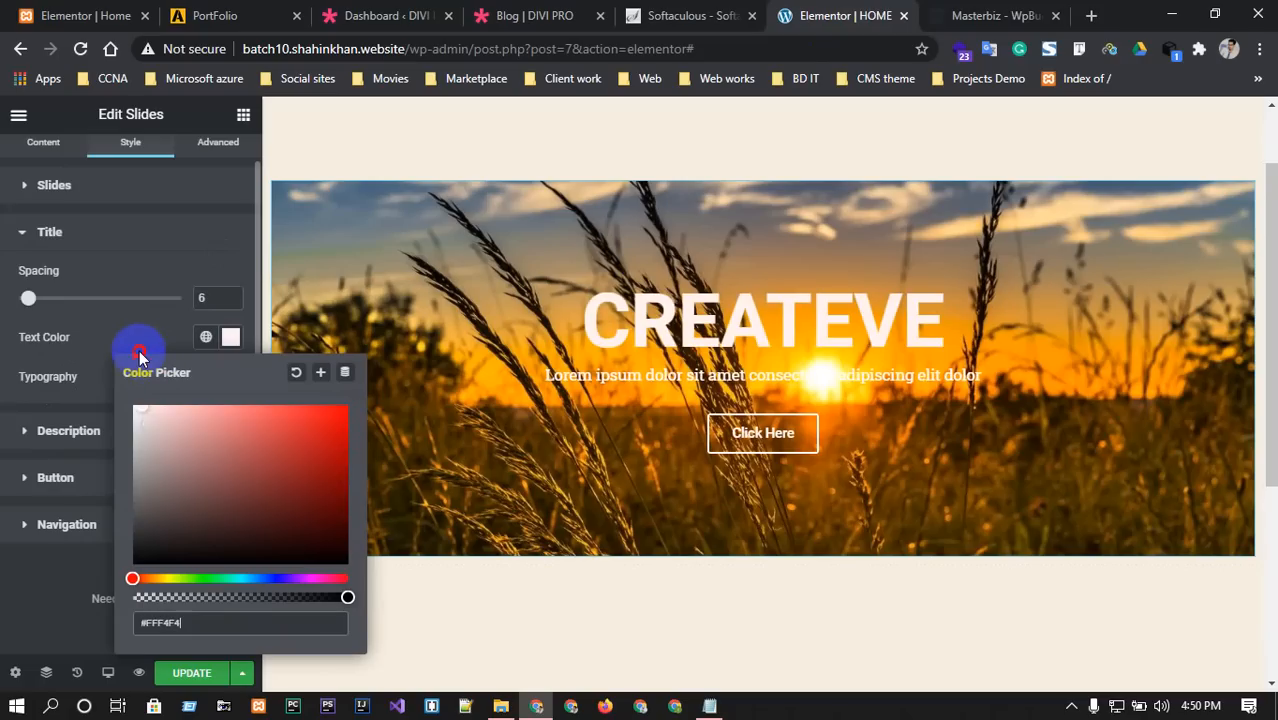
{"action": "left_click", "coordinate": [140, 323]}
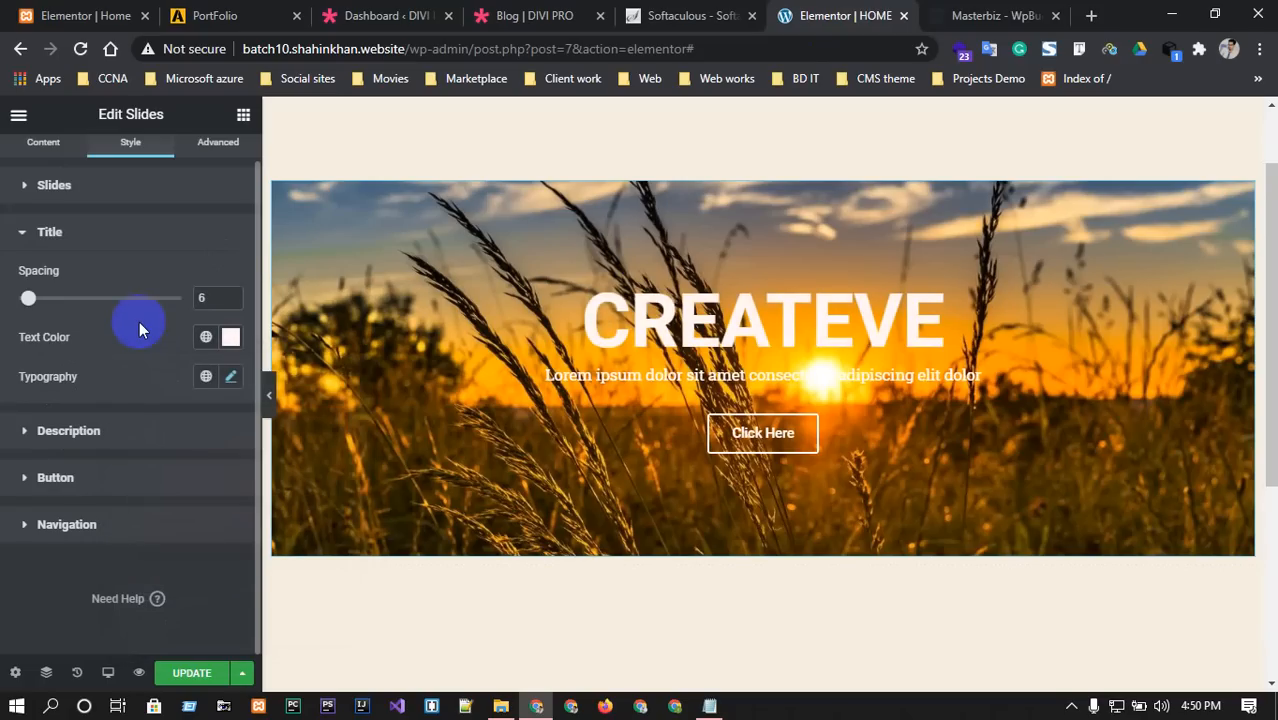
{"action": "left_click", "coordinate": [1012, 15]}
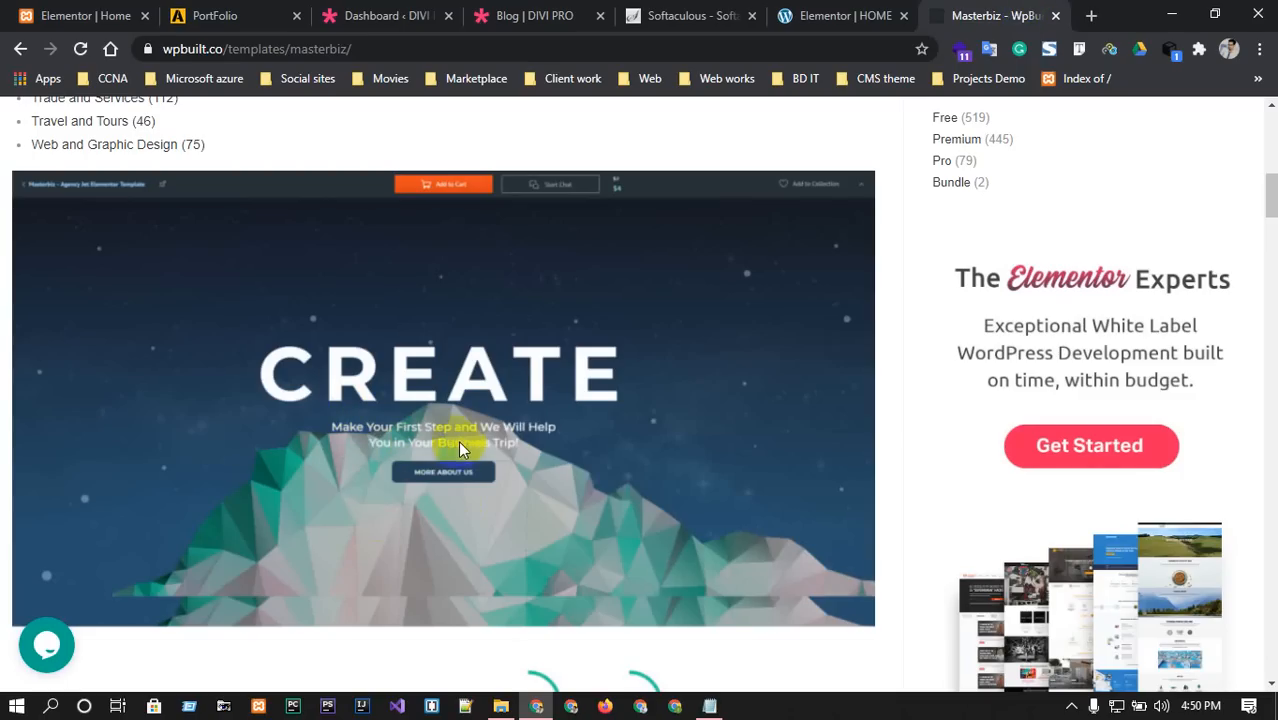
{"action": "left_click", "coordinate": [850, 15]}
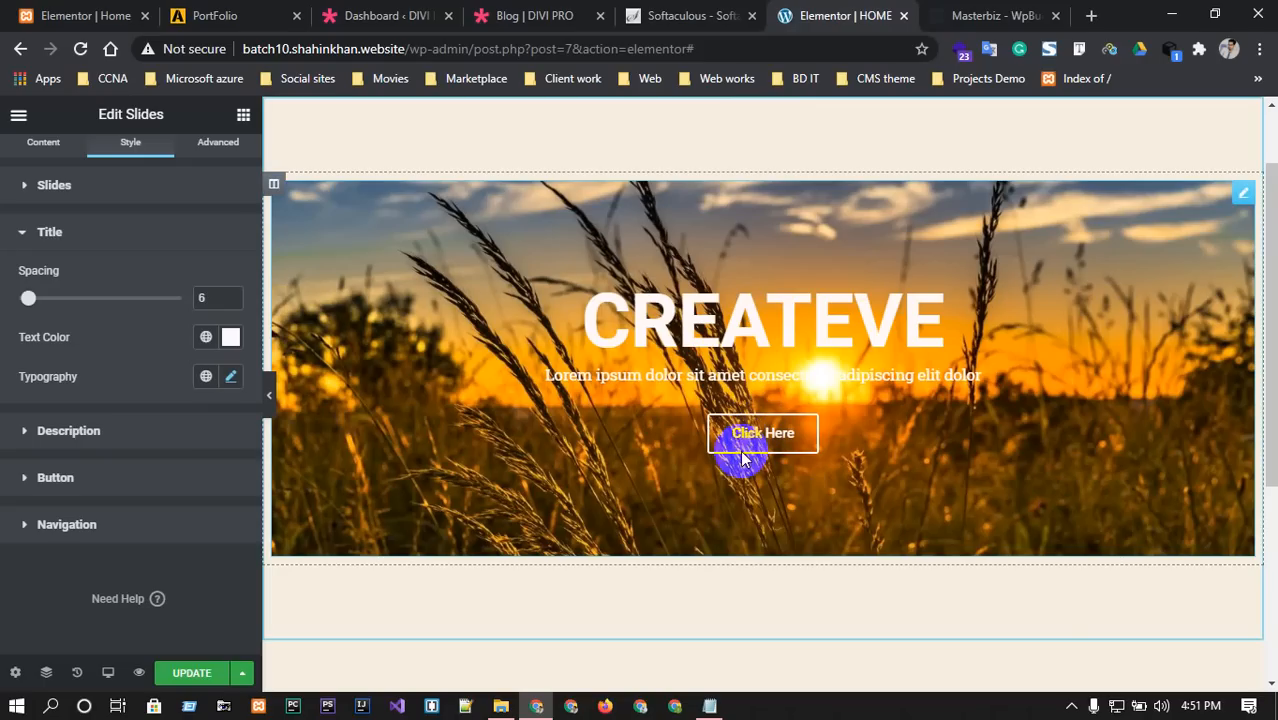
{"action": "left_click", "coordinate": [55, 477]}
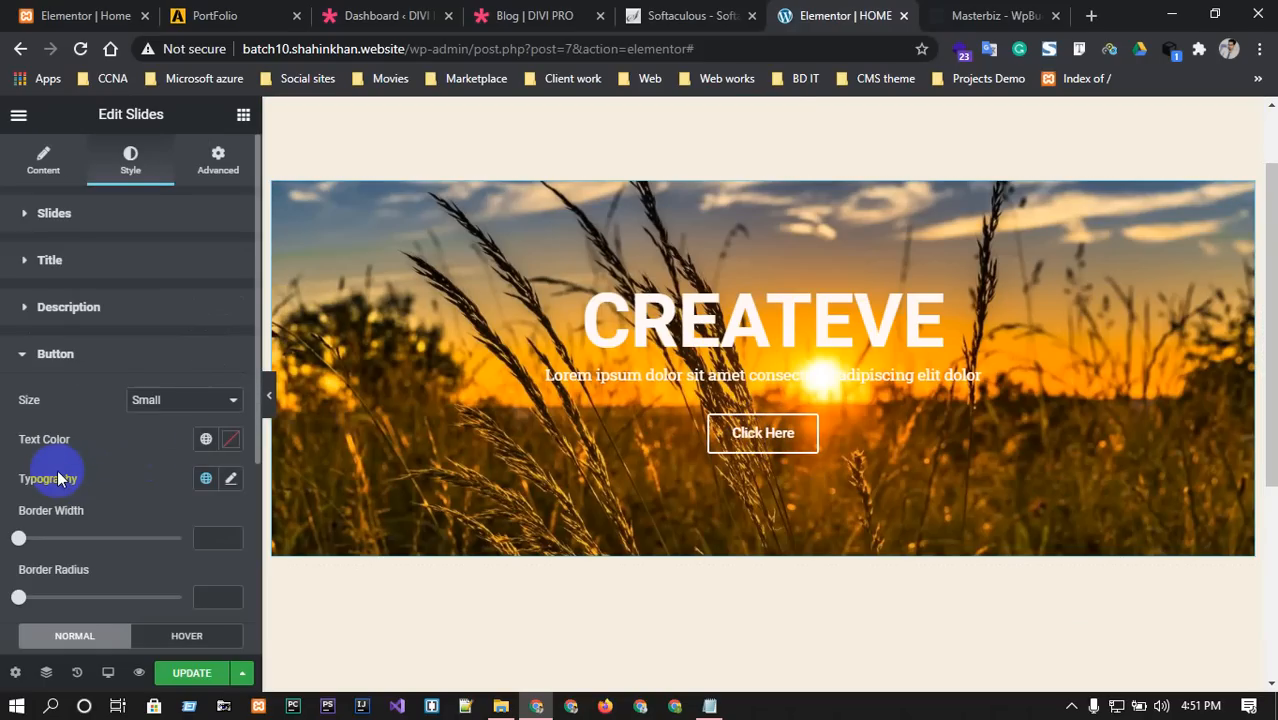
Set the Click Here button size to Extra Large.
{"action": "left_click", "coordinate": [185, 400]}
{"action": "left_click", "coordinate": [152, 455]}
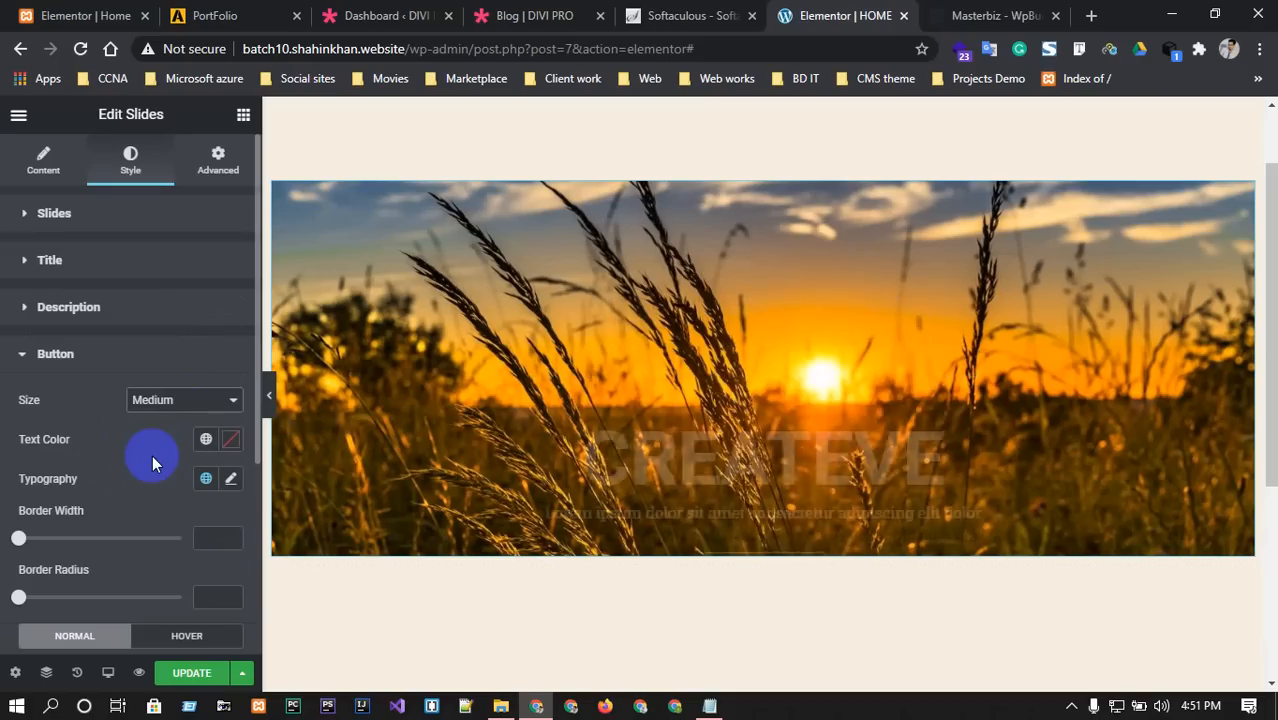
{"action": "left_click", "coordinate": [188, 402]}
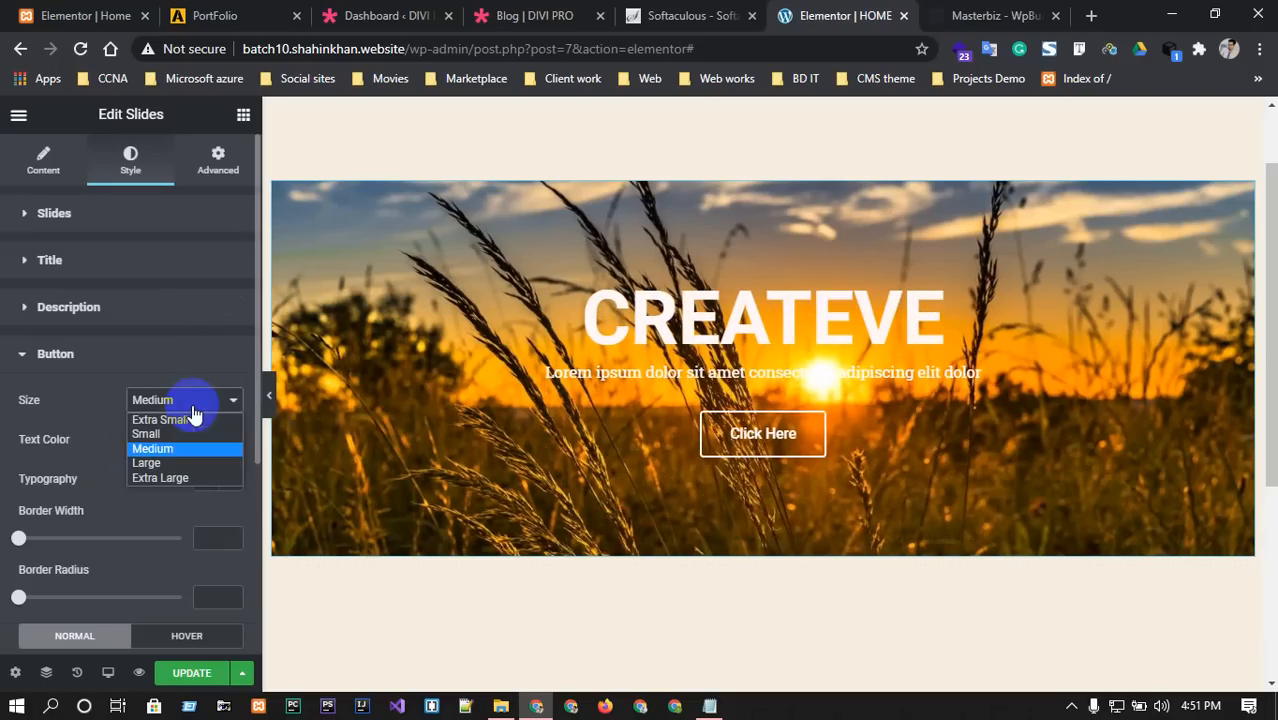
{"action": "left_click", "coordinate": [170, 479]}
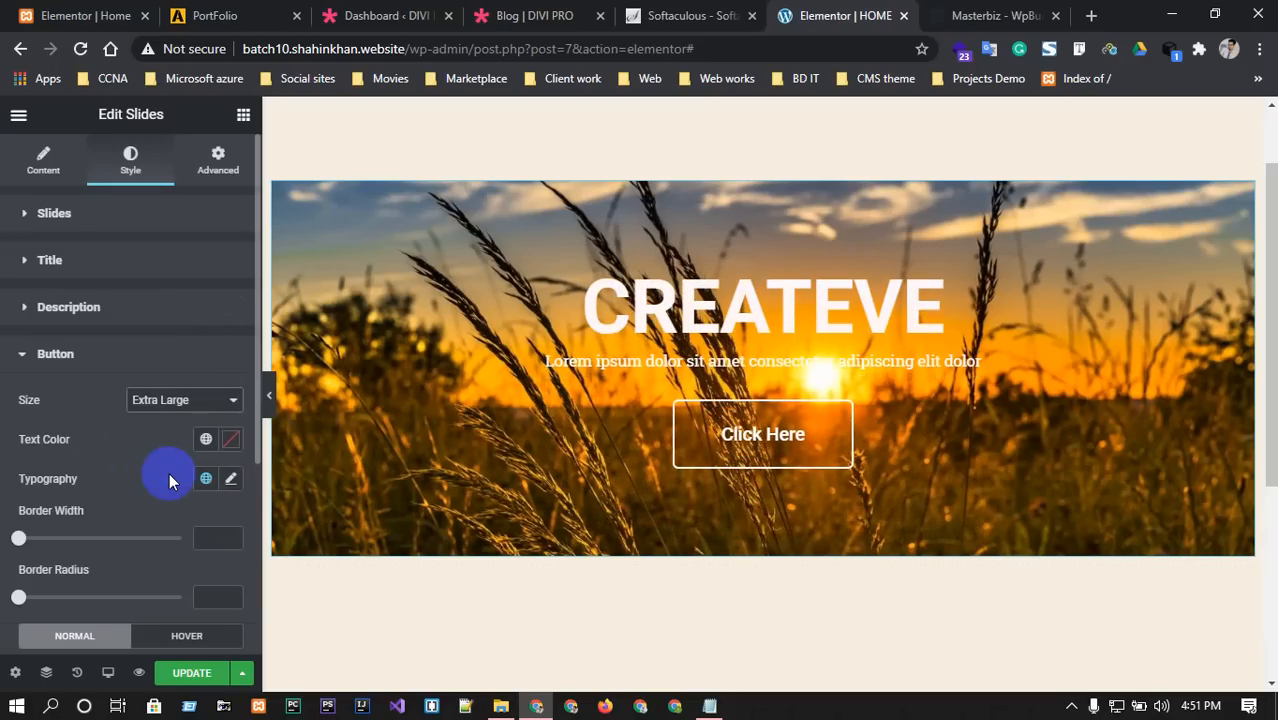
{"action": "left_click", "coordinate": [1034, 12]}
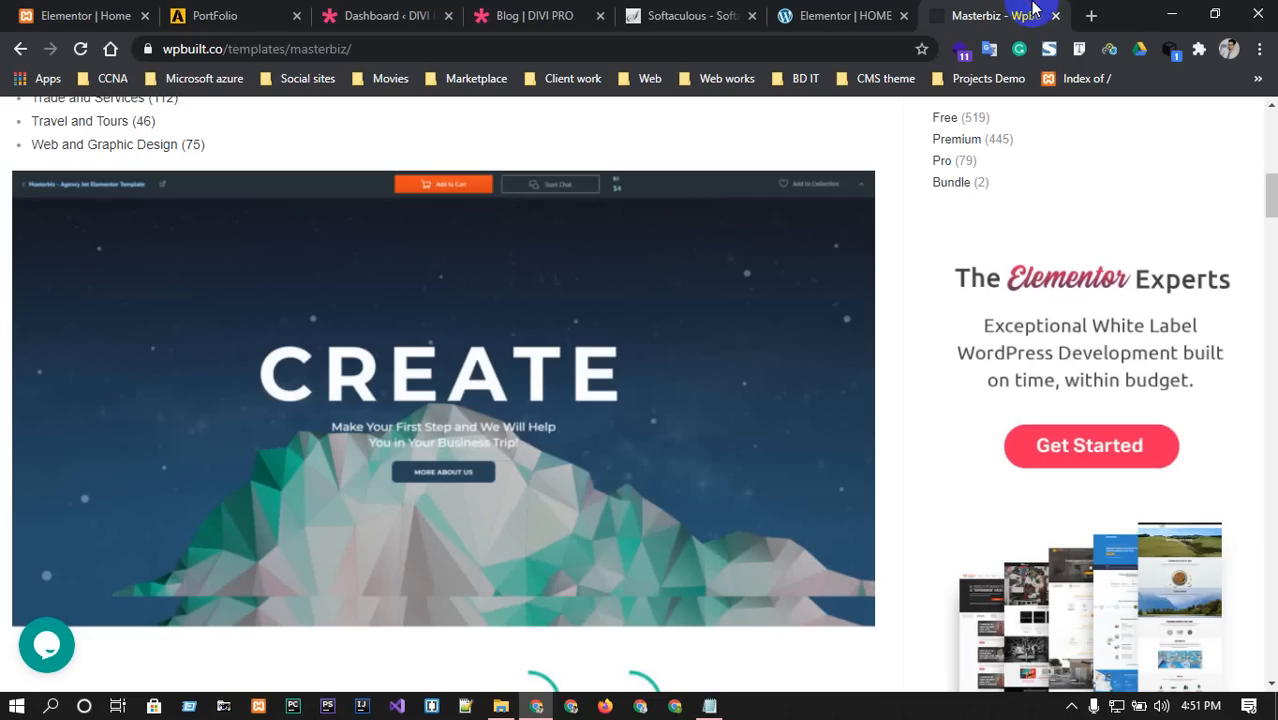
{"action": "left_click", "coordinate": [845, 15]}
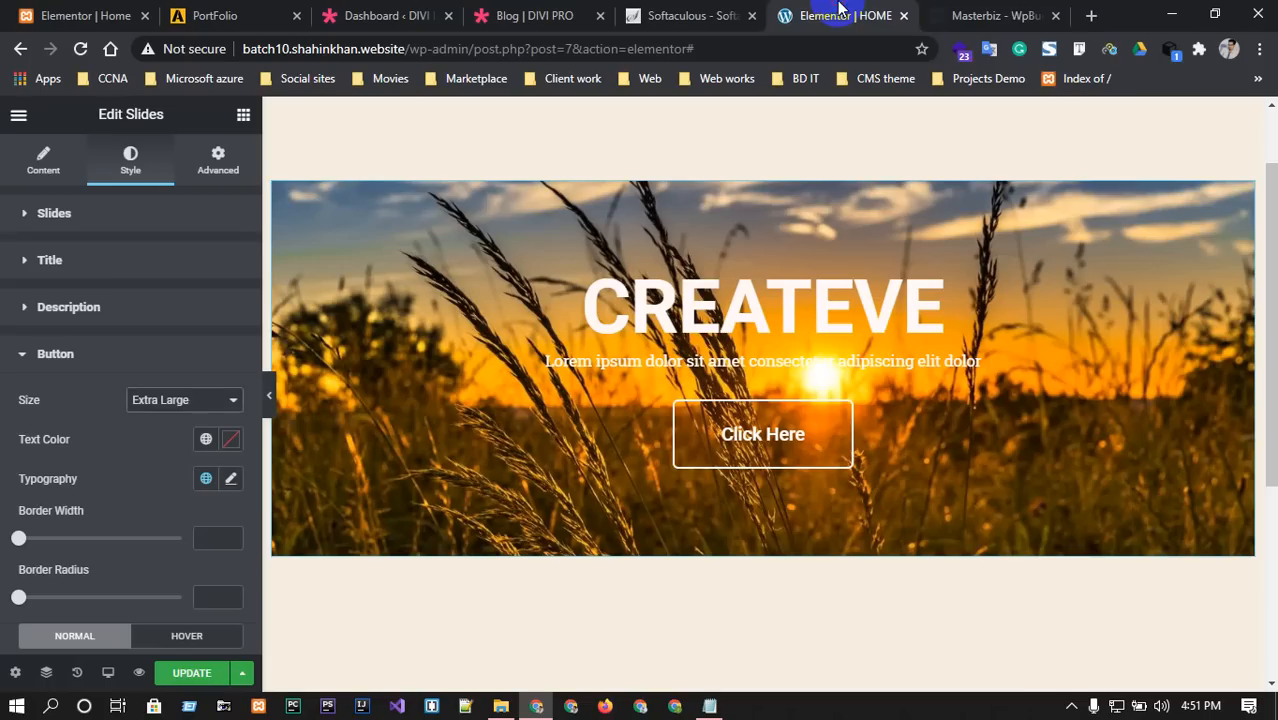
Give the button text a light grey colour, #E8E2E2.
{"action": "left_click", "coordinate": [228, 444]}
{"action": "left_click", "coordinate": [980, 10]}
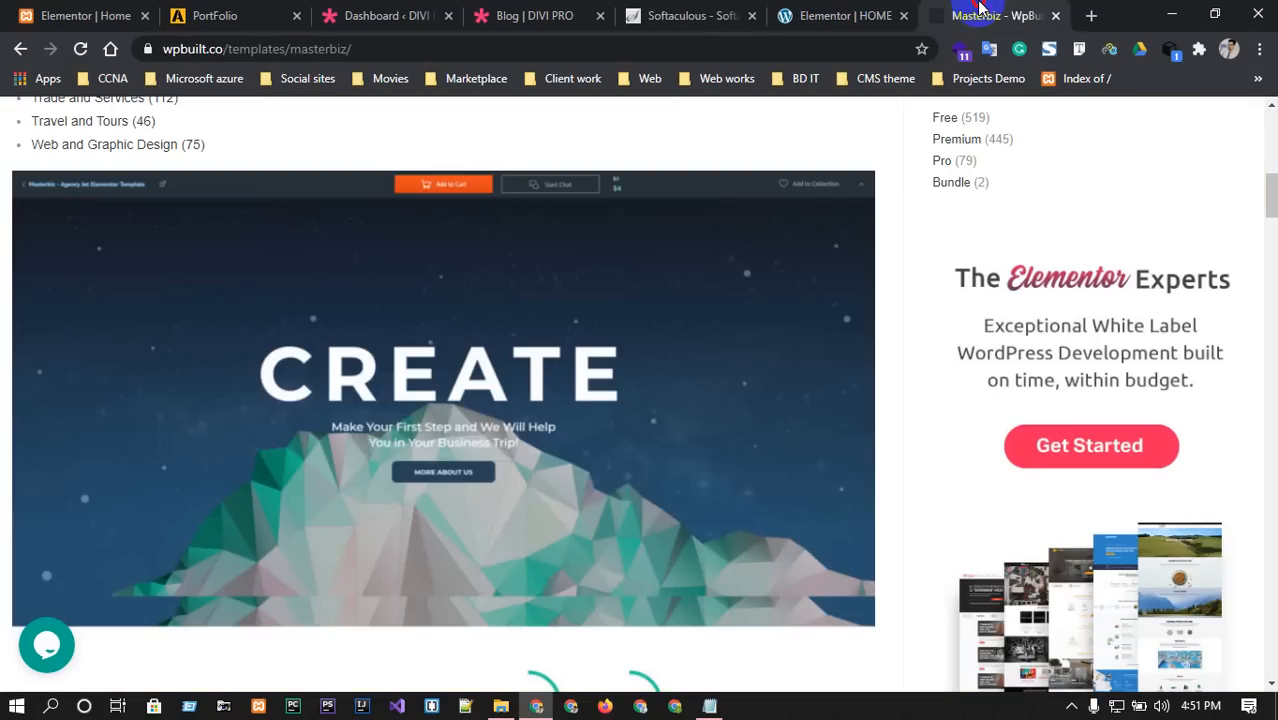
{"action": "left_click", "coordinate": [848, 15]}
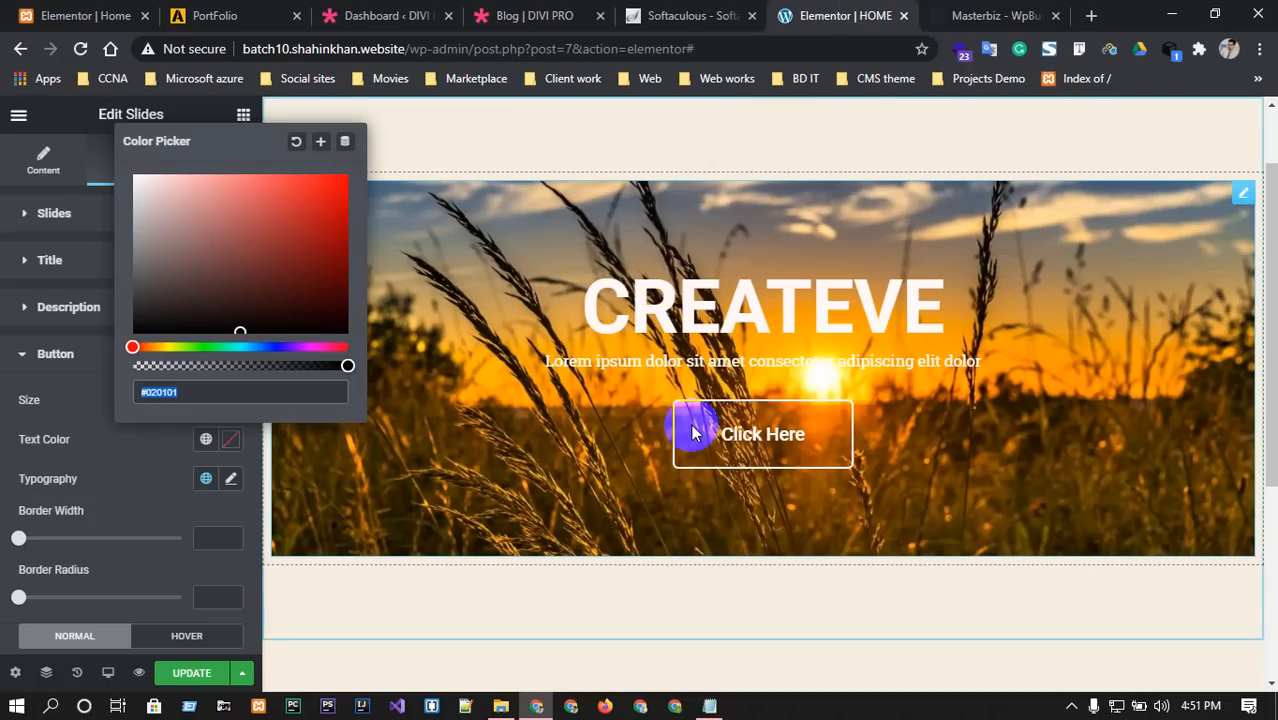
{"action": "left_click", "coordinate": [135, 452]}
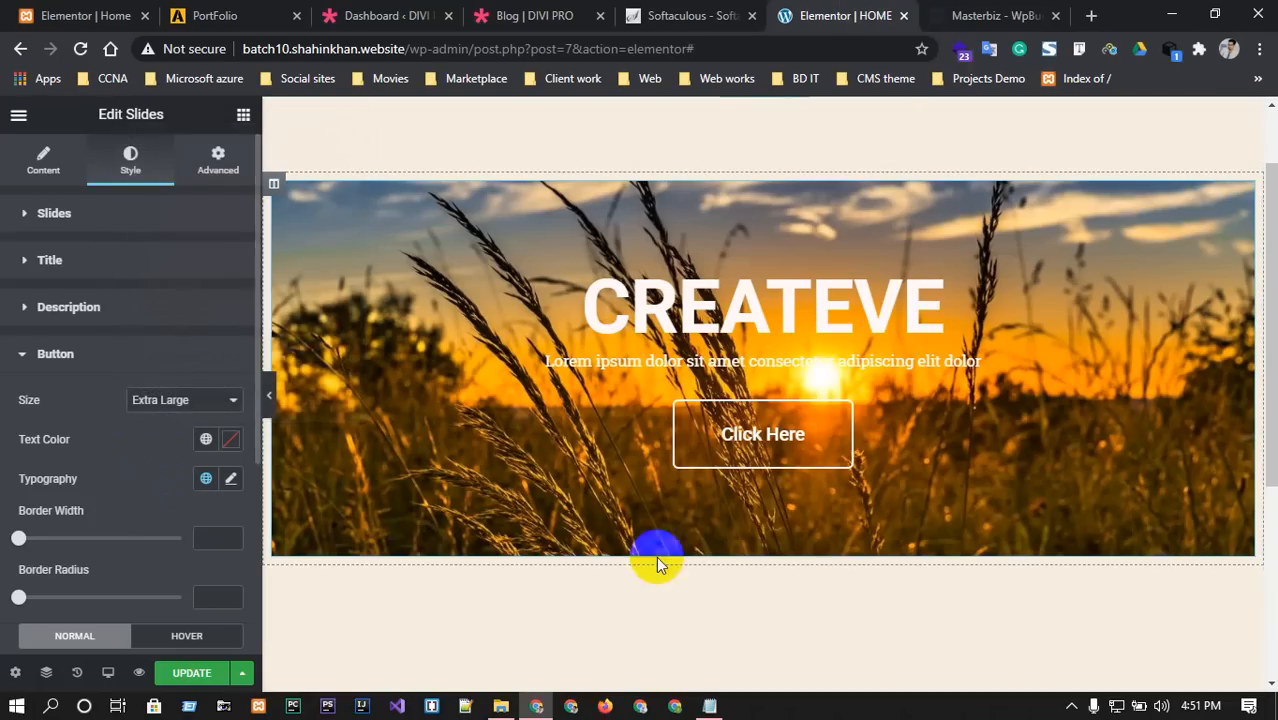
{"action": "left_click", "coordinate": [231, 440]}
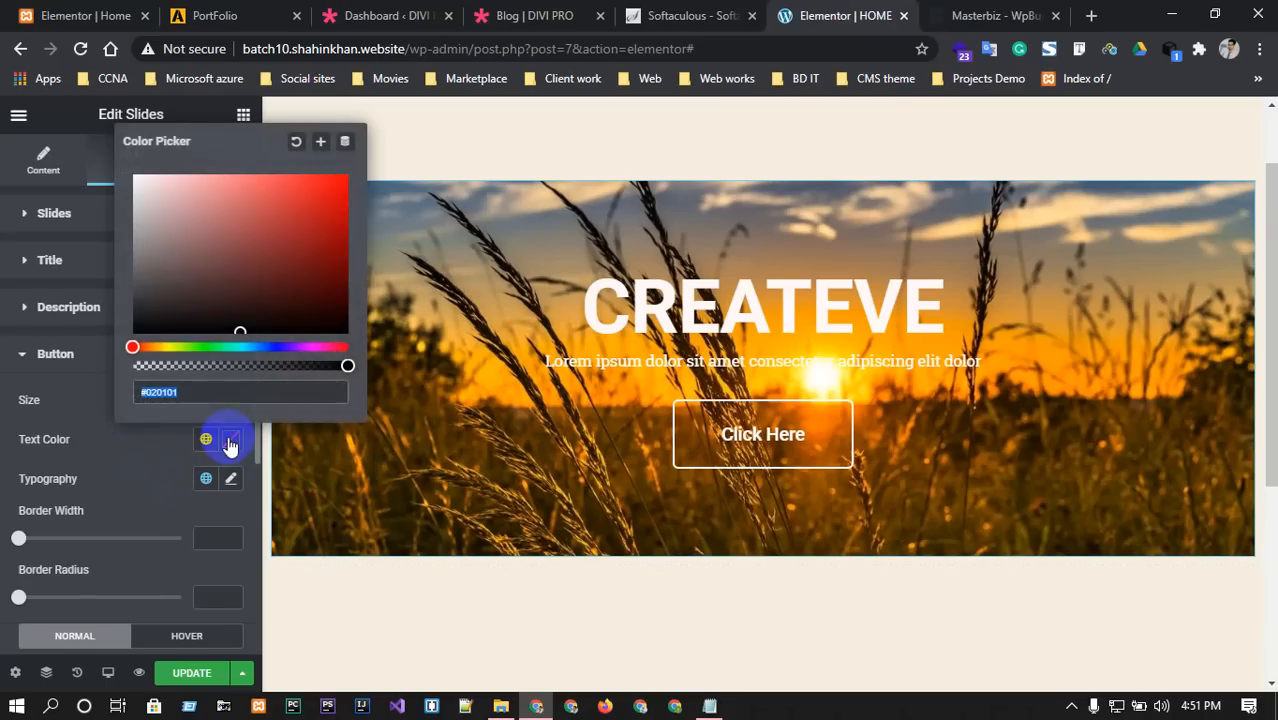
{"action": "mouse_move", "coordinate": [240, 323]}
{"action": "left_mouse_down"}
{"action": "mouse_move", "coordinate": [274, 234]}
{"action": "mouse_move", "coordinate": [297, 310]}
{"action": "mouse_move", "coordinate": [194, 302]}
{"action": "mouse_move", "coordinate": [279, 240]}
{"action": "mouse_move", "coordinate": [178, 178]}
{"action": "mouse_move", "coordinate": [137, 193]}
{"action": "left_mouse_up"}
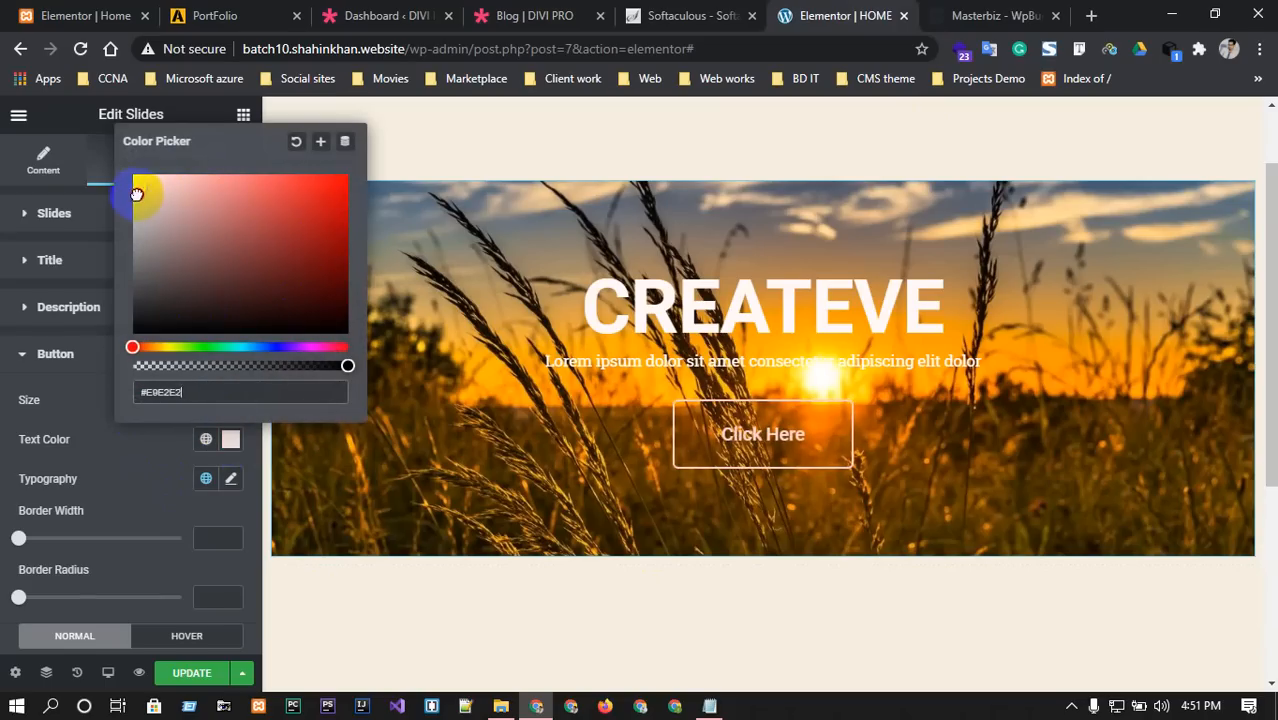
Enlarge the button text to 17 px, keeping weight 500 and the default text case.
{"action": "left_click", "coordinate": [229, 480]}
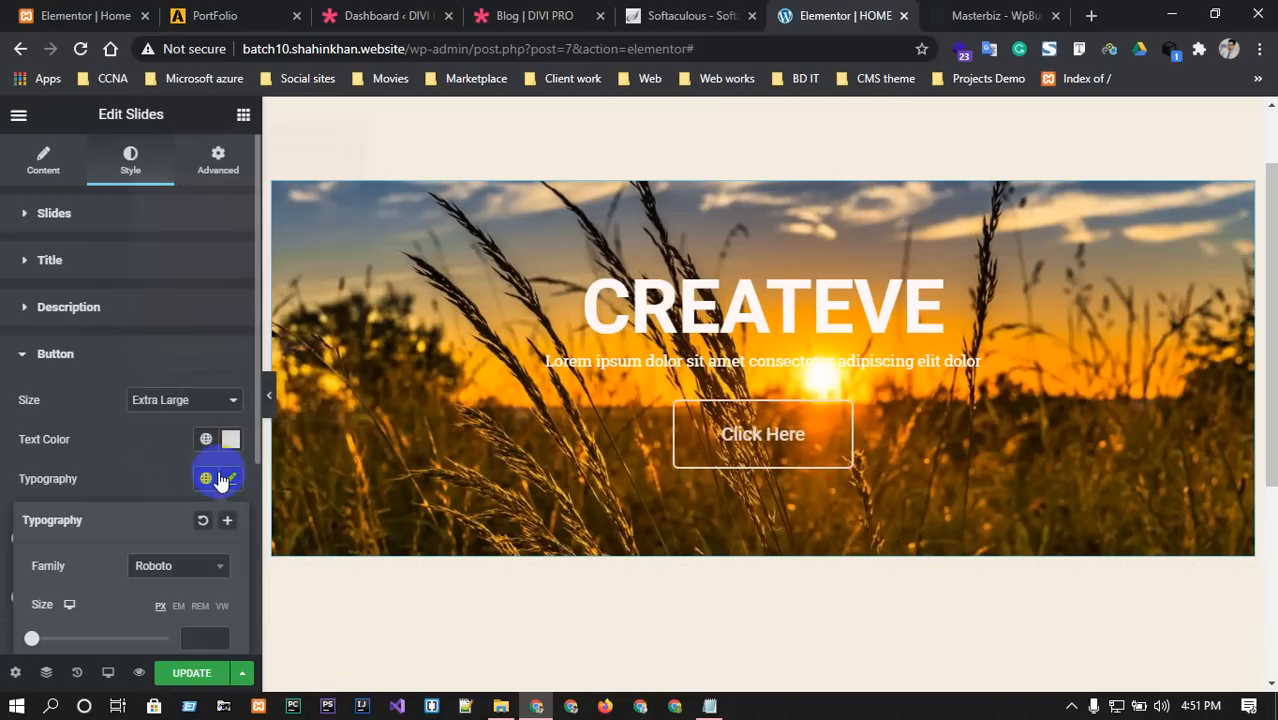
{"action": "scroll", "coordinate": [101, 529], "scroll_direction": "down", "scroll_amount": 5}
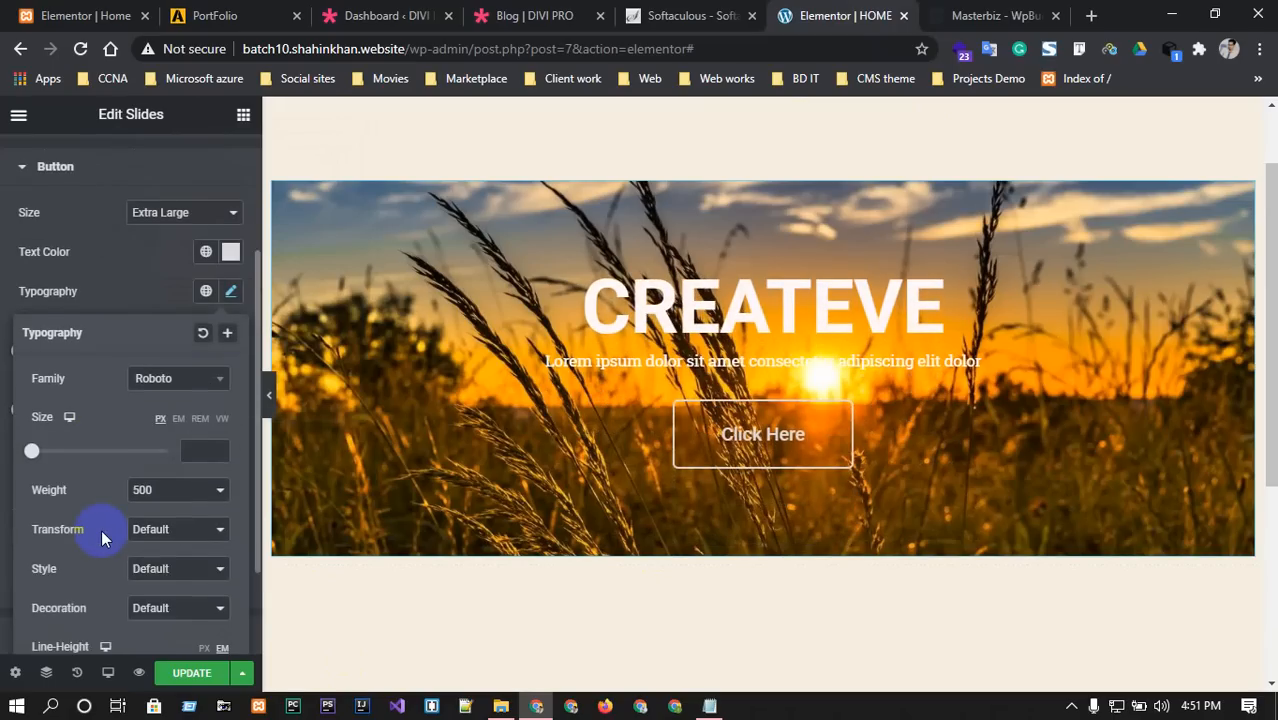
{"action": "scroll", "coordinate": [101, 538], "scroll_direction": "down", "scroll_amount": 1}
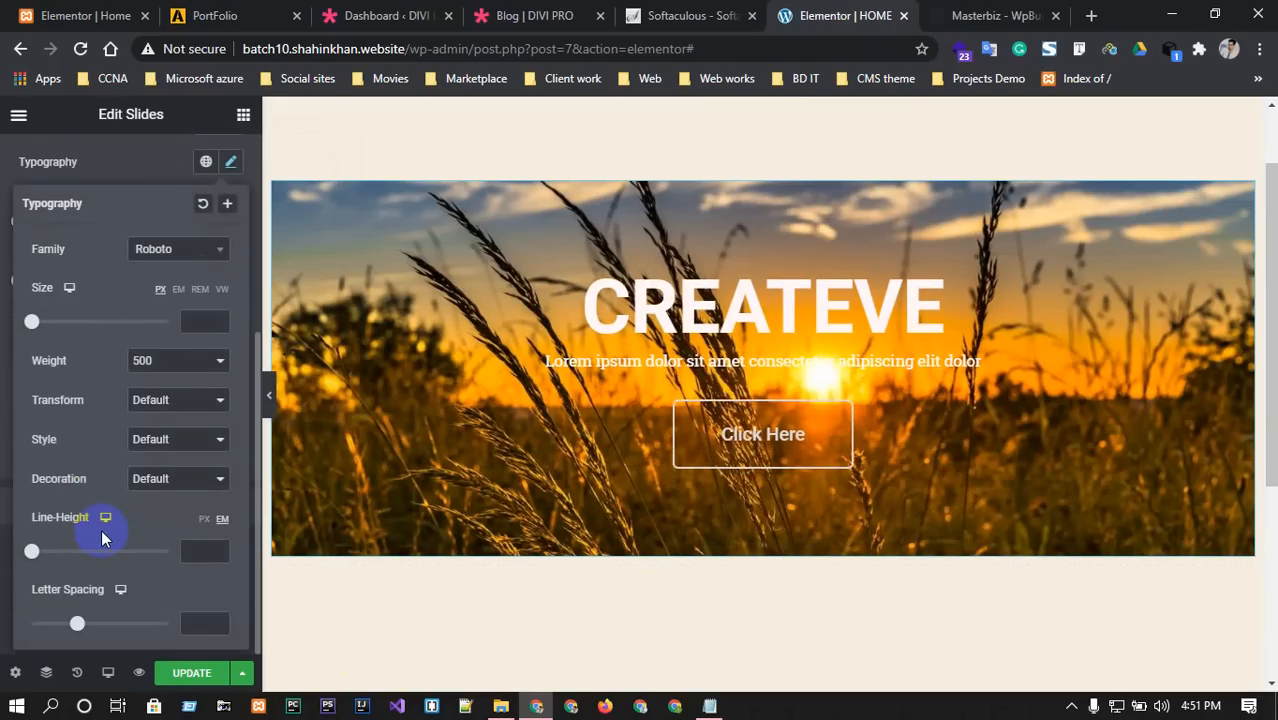
{"action": "scroll", "coordinate": [101, 531], "scroll_direction": "up", "scroll_amount": 1}
{"action": "mouse_move", "coordinate": [31, 415]}
{"action": "left_mouse_down"}
{"action": "mouse_move", "coordinate": [62, 420]}
{"action": "mouse_move", "coordinate": [43, 418]}
{"action": "left_mouse_up"}
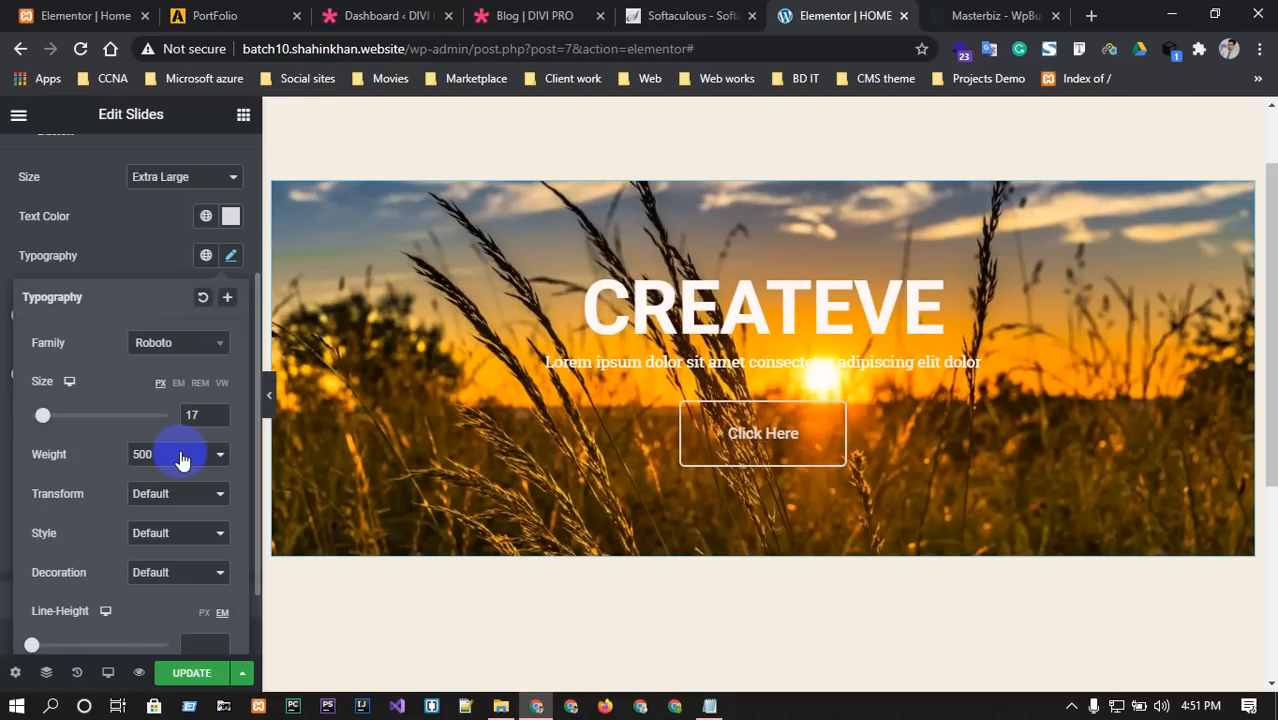
{"action": "left_click", "coordinate": [182, 457]}
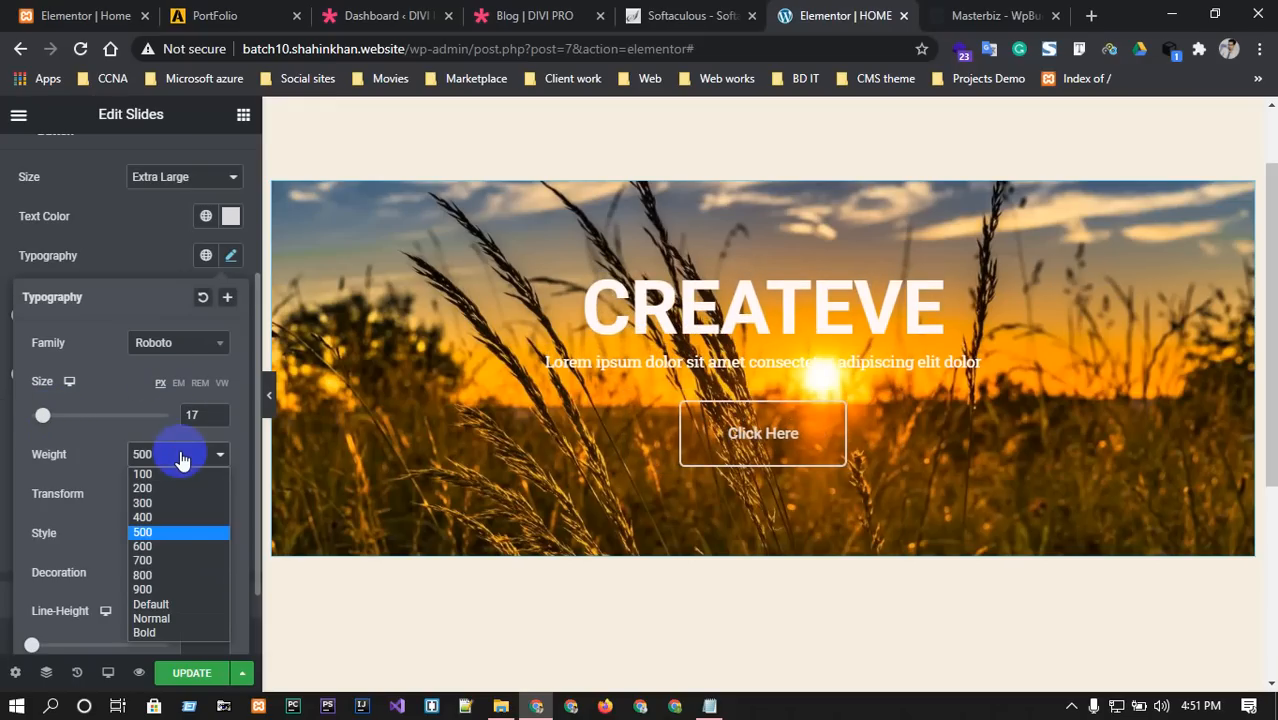
{"action": "left_click", "coordinate": [182, 457]}
{"action": "left_click", "coordinate": [176, 495]}
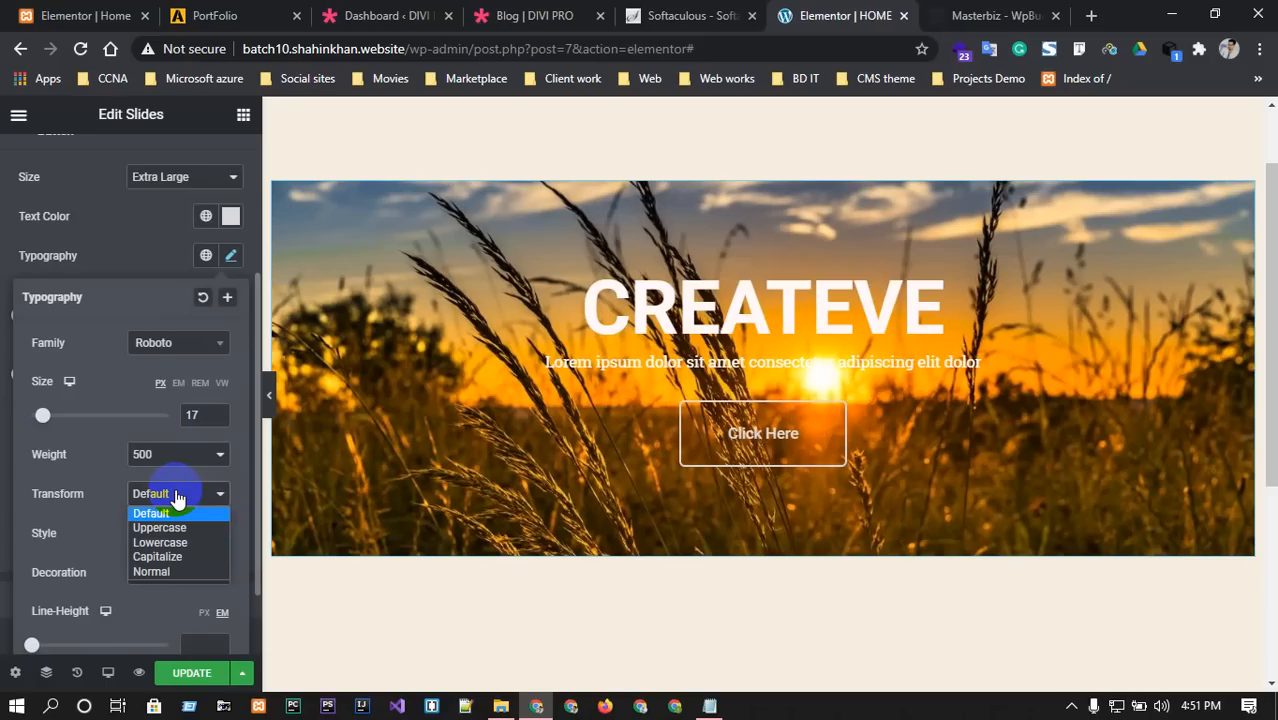
{"action": "left_click", "coordinate": [176, 497]}
Make the button text italic, keep default decoration, and widen letter spacing to about 4.7.
{"action": "left_click", "coordinate": [177, 537]}
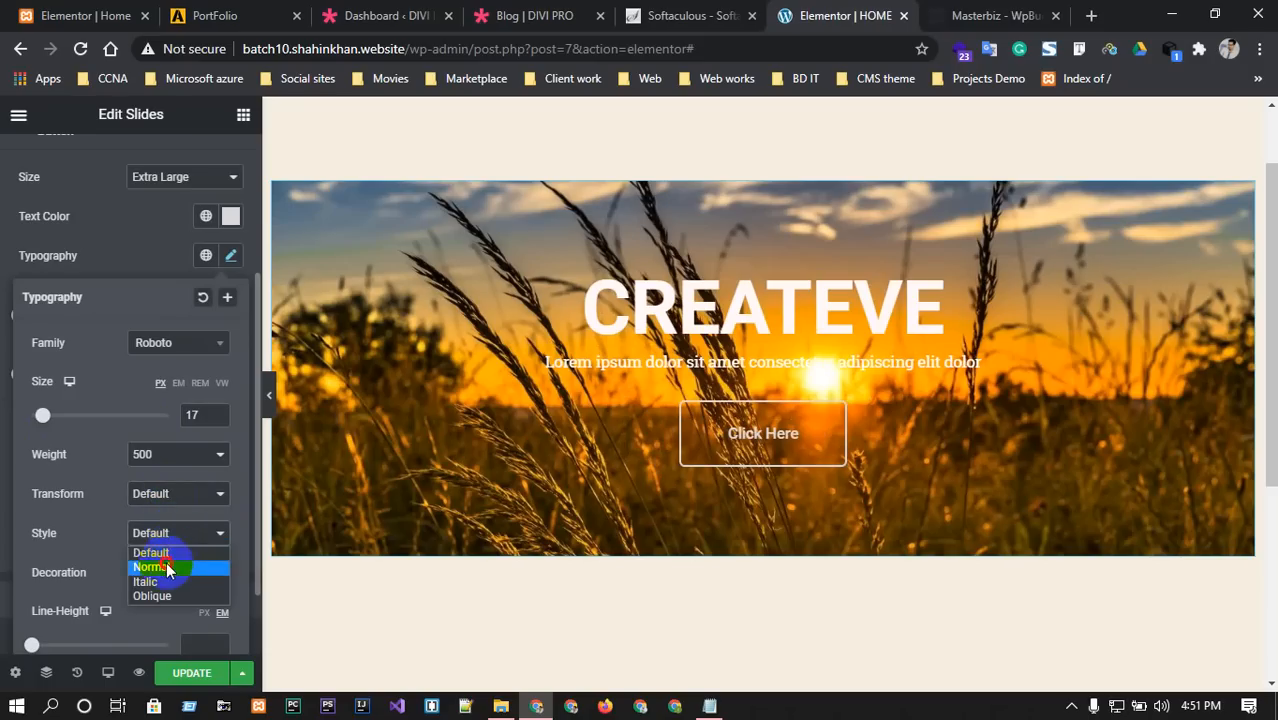
{"action": "left_click", "coordinate": [178, 566]}
{"action": "left_click", "coordinate": [172, 536]}
{"action": "left_click", "coordinate": [180, 581]}
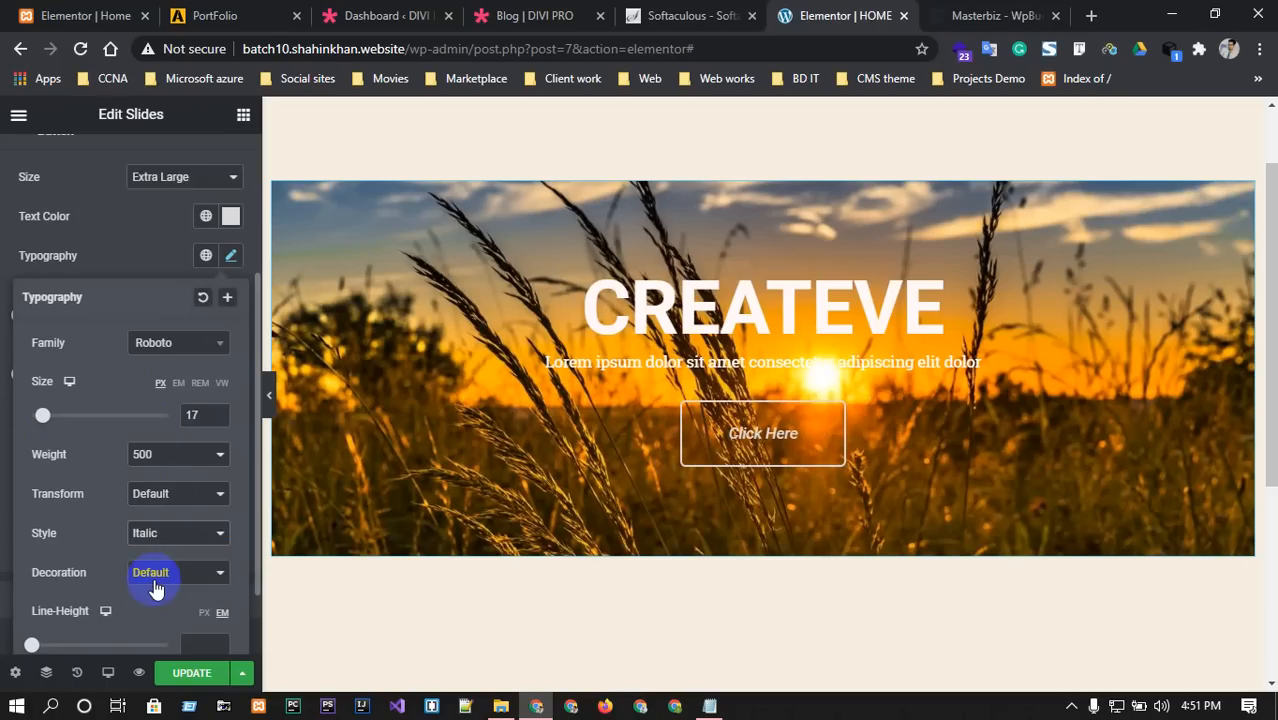
{"action": "left_click", "coordinate": [165, 578]}
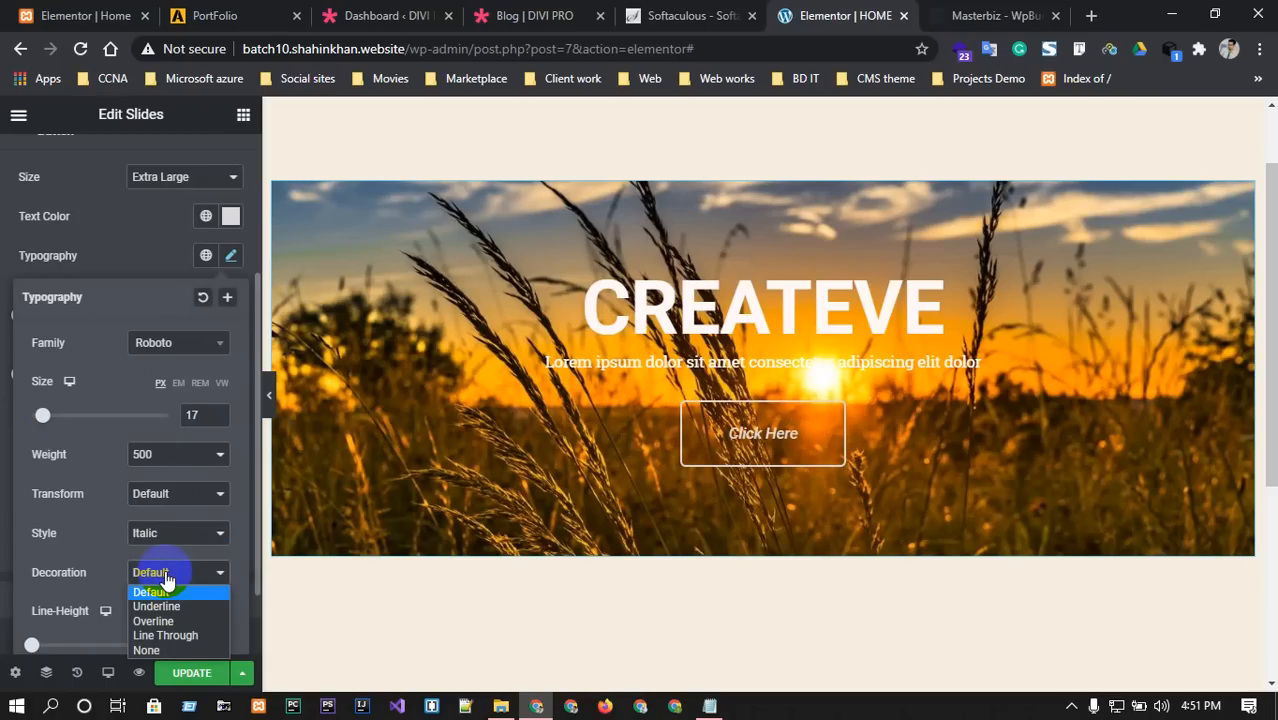
{"action": "left_click", "coordinate": [167, 580]}
{"action": "scroll", "coordinate": [167, 580], "scroll_direction": "down", "scroll_amount": 1}
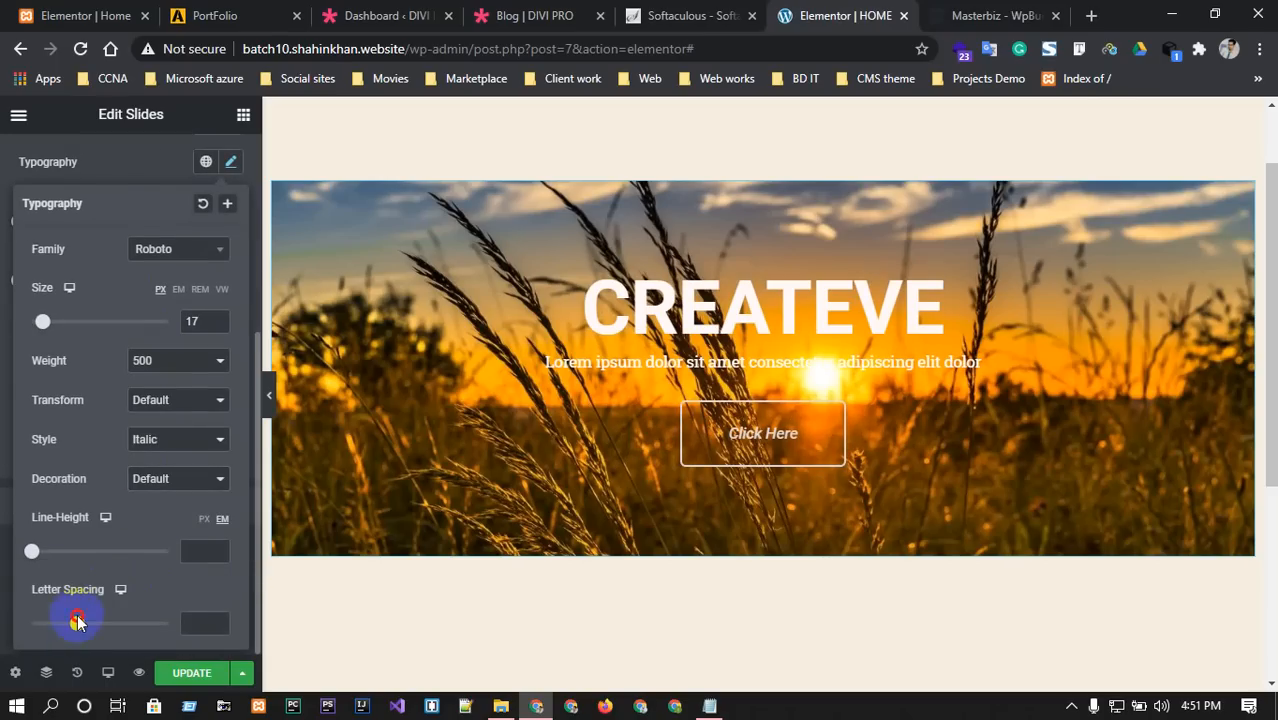
{"action": "left_click_drag", "start_coordinate": [78, 625], "coordinate": [120, 623]}
{"action": "scroll", "coordinate": [128, 519], "scroll_direction": "up", "scroll_amount": 2}
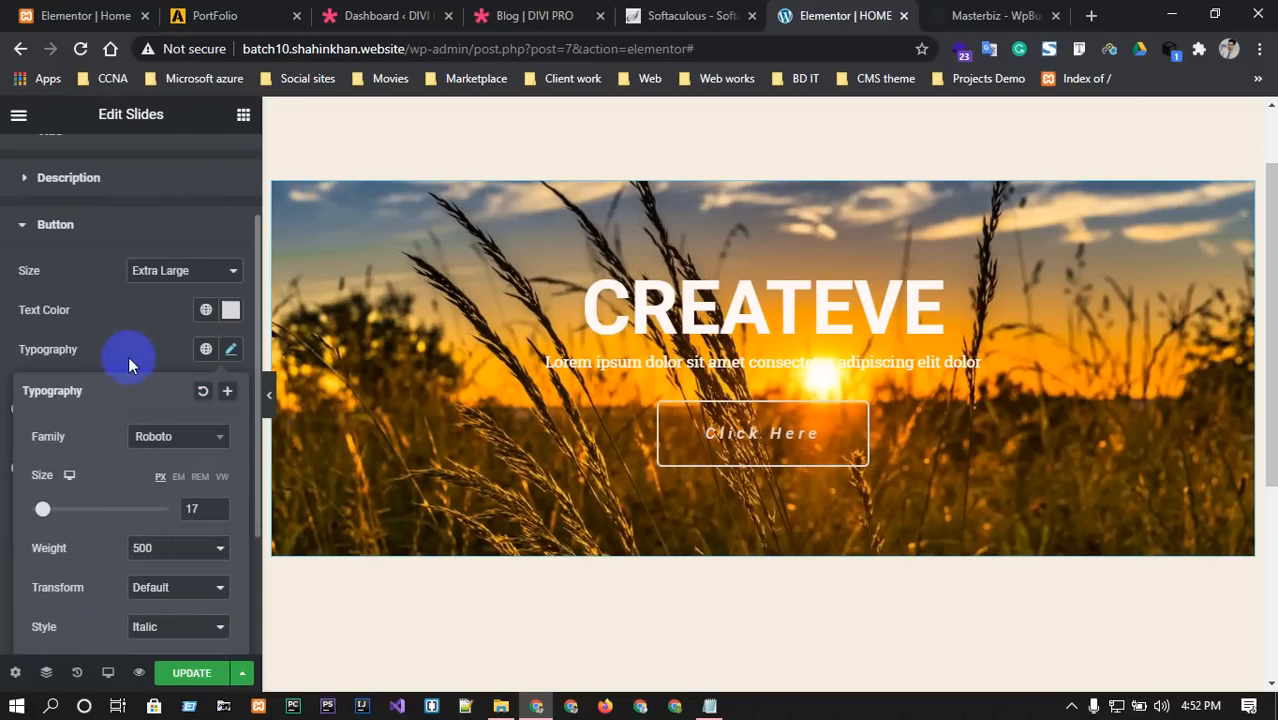
Set the Click Here button background to dark maroon #5C1414.
{"action": "left_click", "coordinate": [144, 315]}
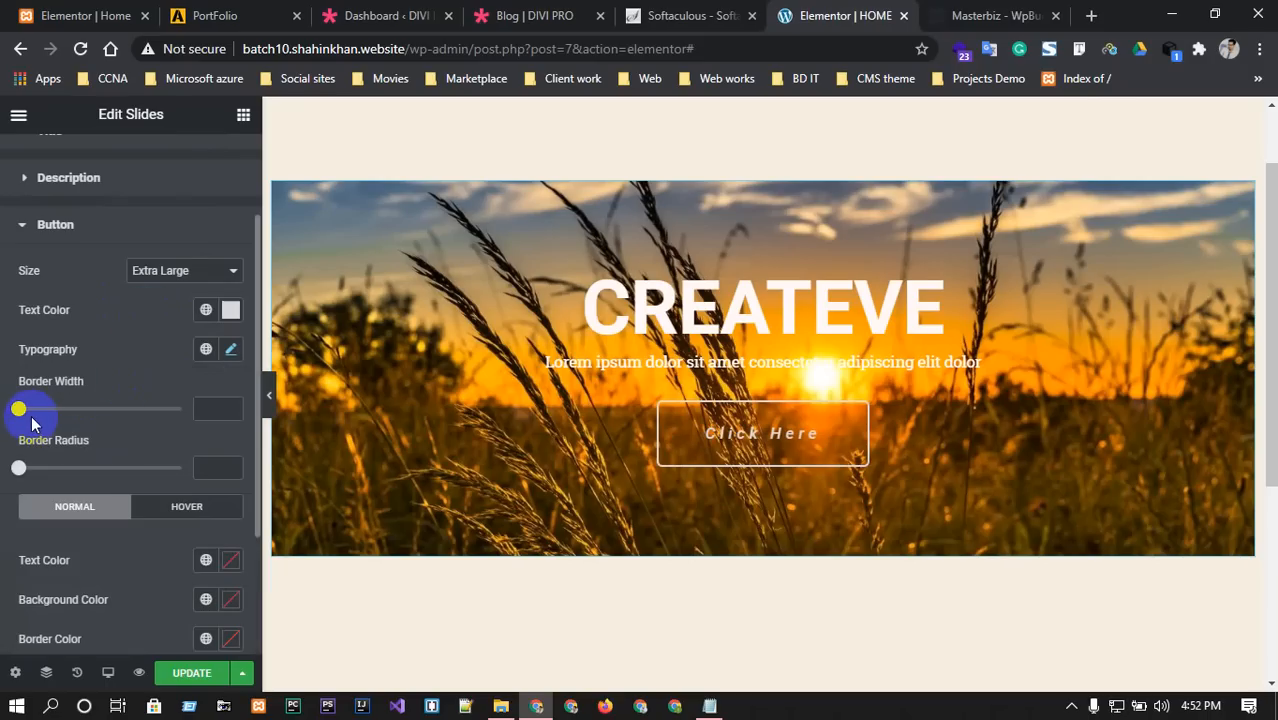
{"action": "left_click", "coordinate": [229, 603]}
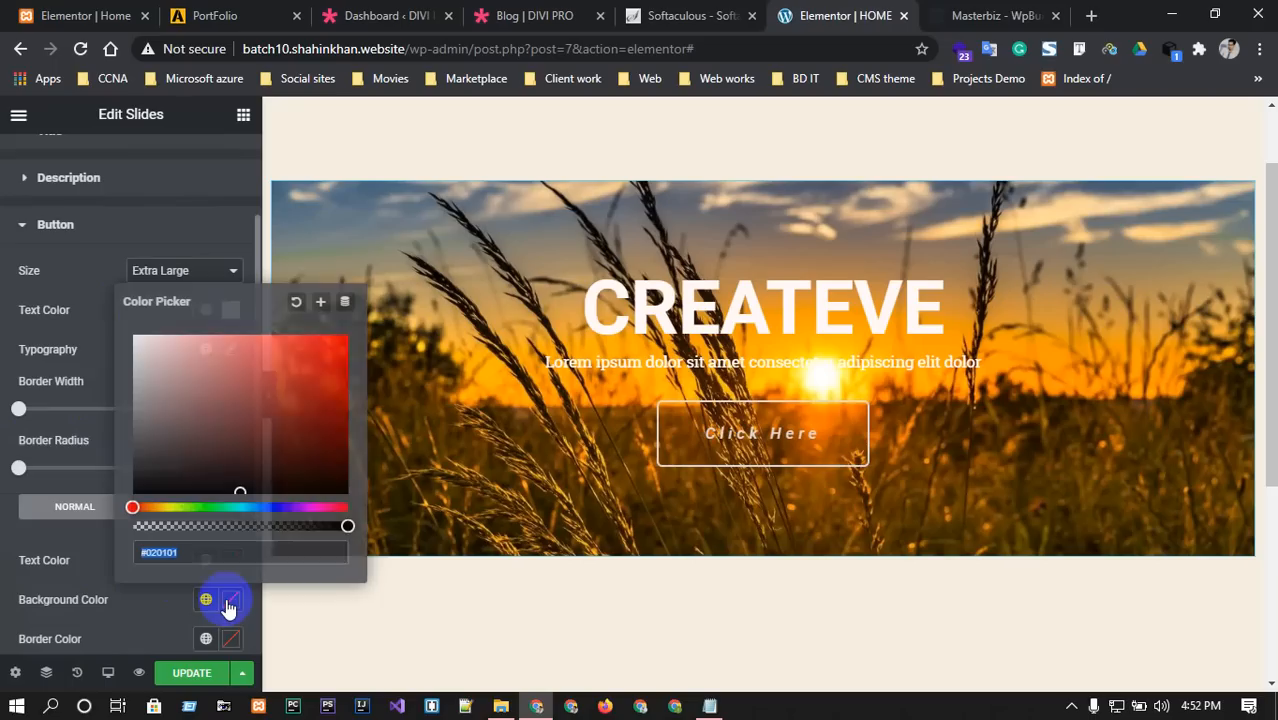
{"action": "left_click_drag", "start_coordinate": [212, 433], "coordinate": [285, 380]}
{"action": "left_click", "coordinate": [945, 15]}
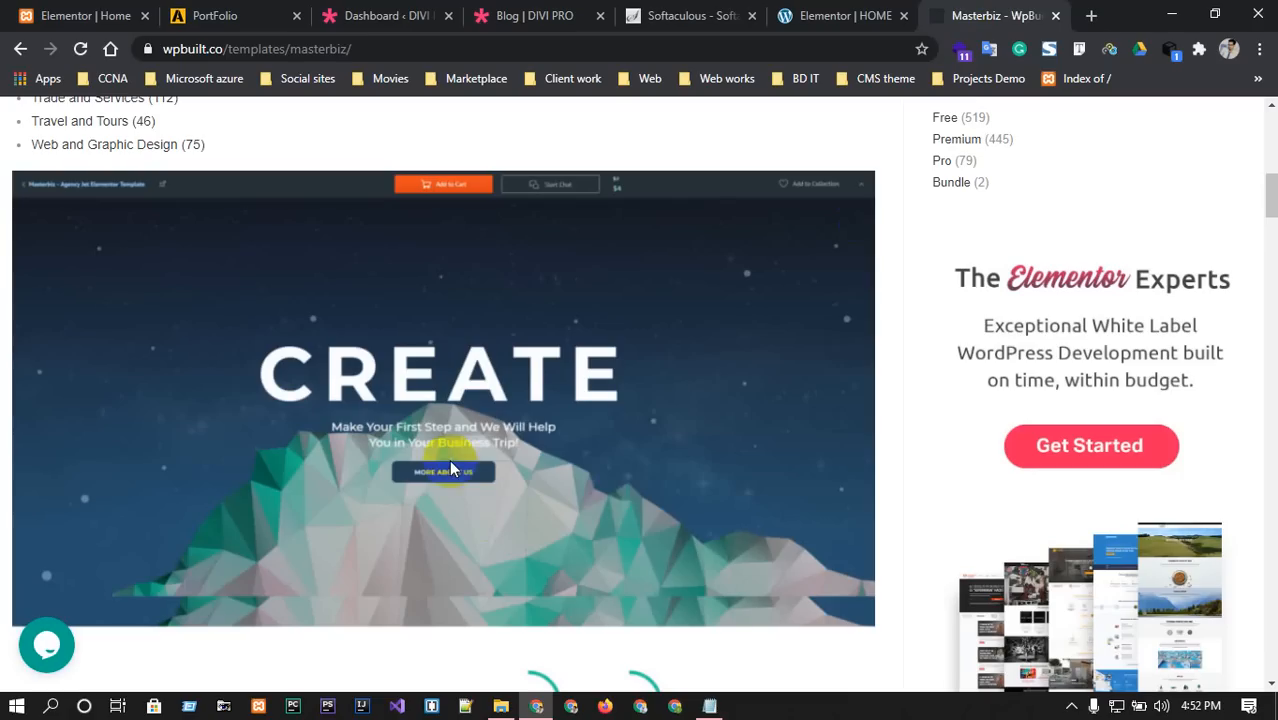
{"action": "left_click", "coordinate": [827, 15]}
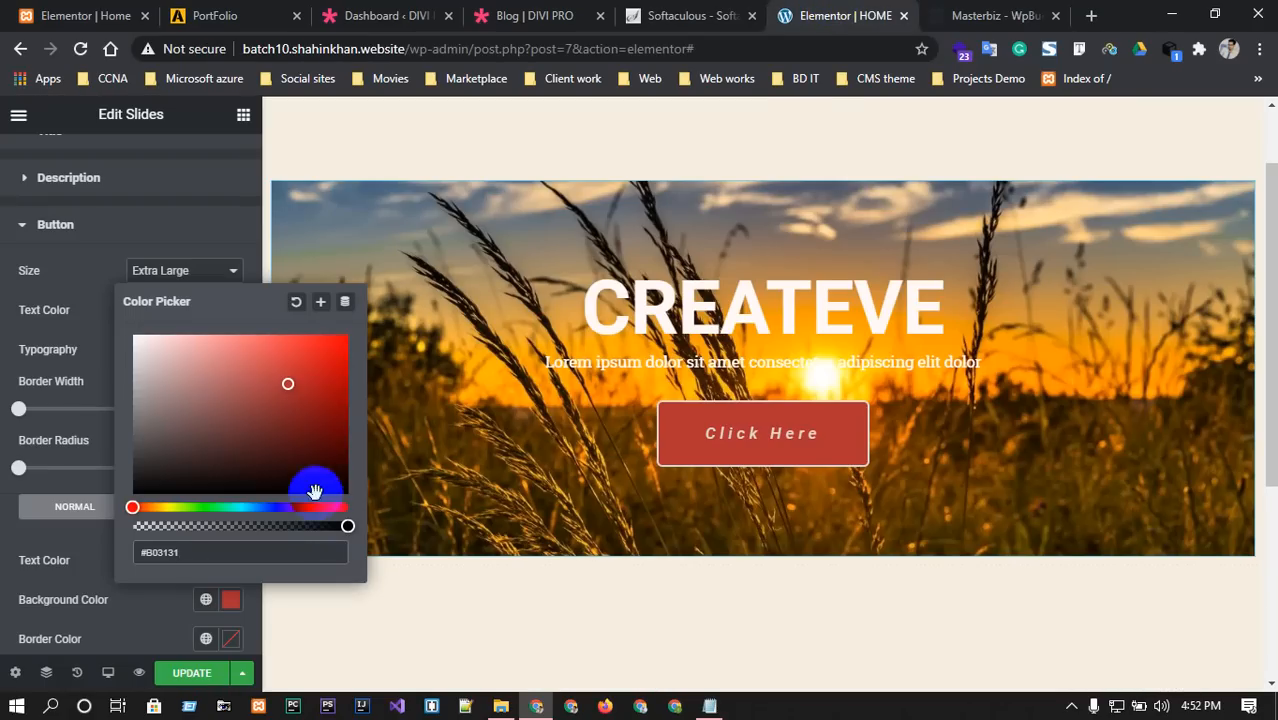
{"action": "left_click_drag", "start_coordinate": [314, 485], "coordinate": [302, 436]}
{"action": "left_click", "coordinate": [1091, 15]}
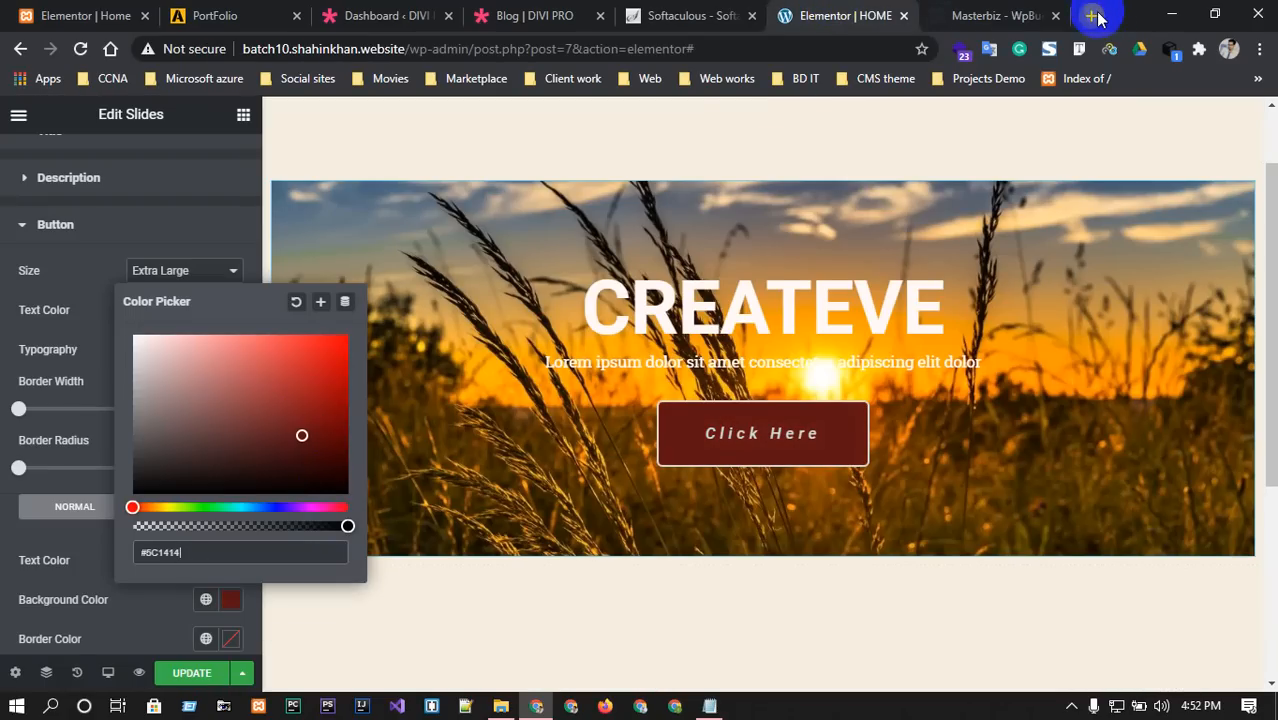
Search Google for flatui and open Flat UI Palette v1 on flatuicolors.com.
{"action": "type", "text": "fltui"}
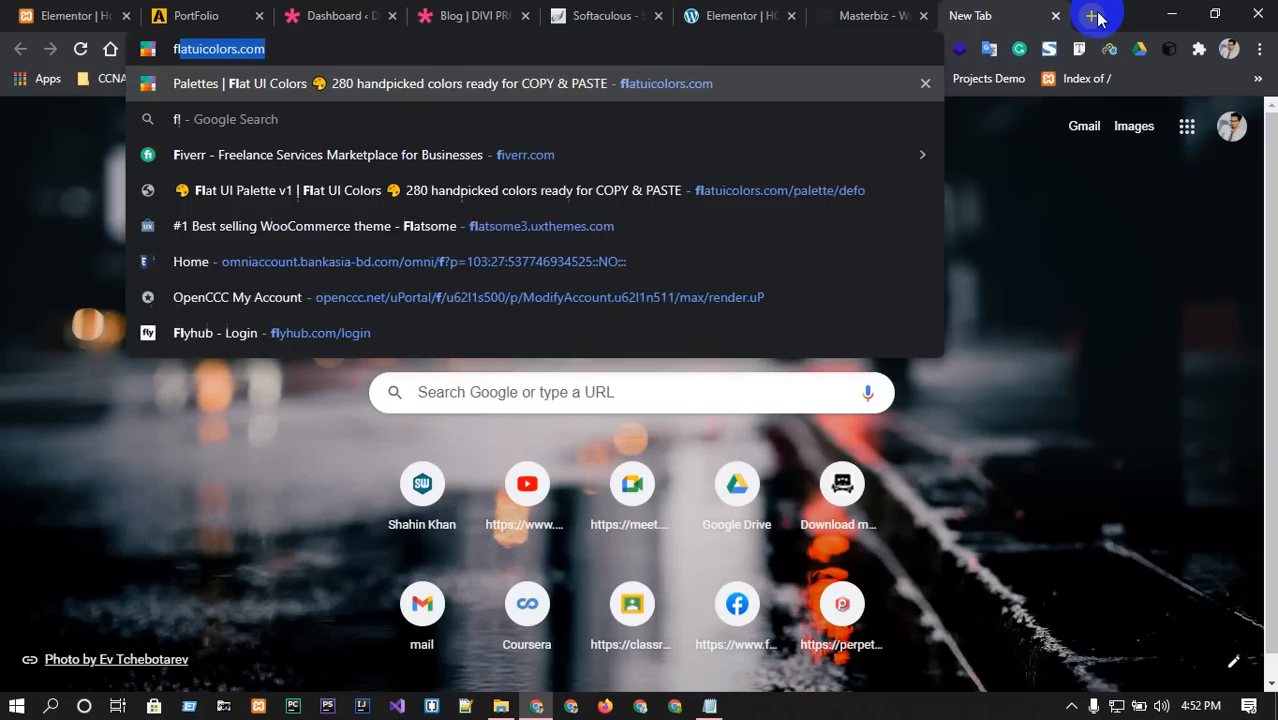
{"action": "key", "text": "Return"}
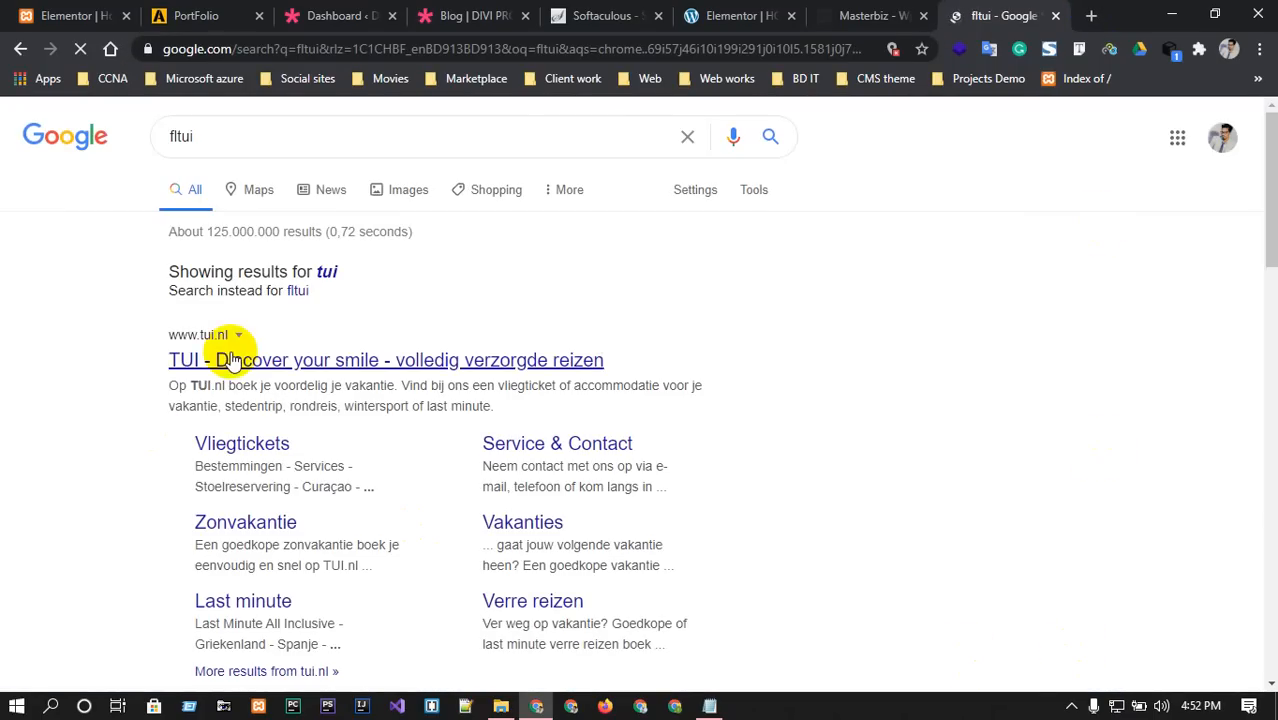
{"action": "double_click", "coordinate": [260, 150]}
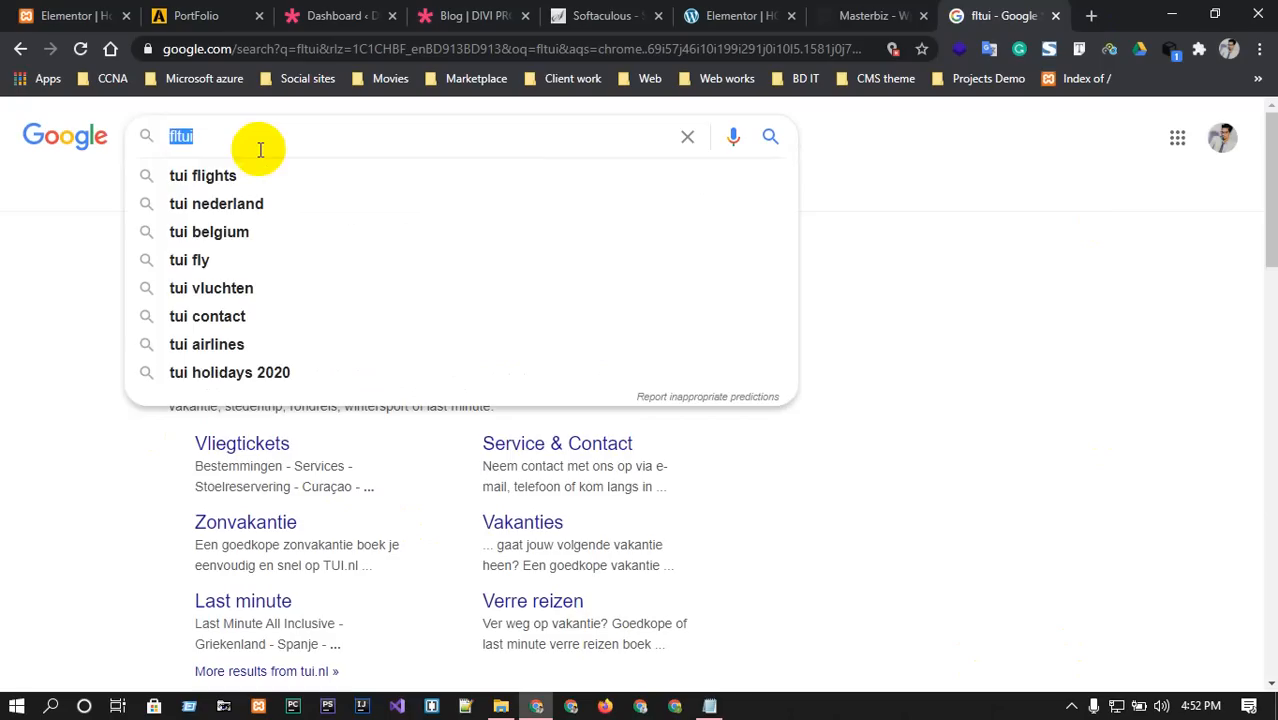
{"action": "type", "text": "flatui"}
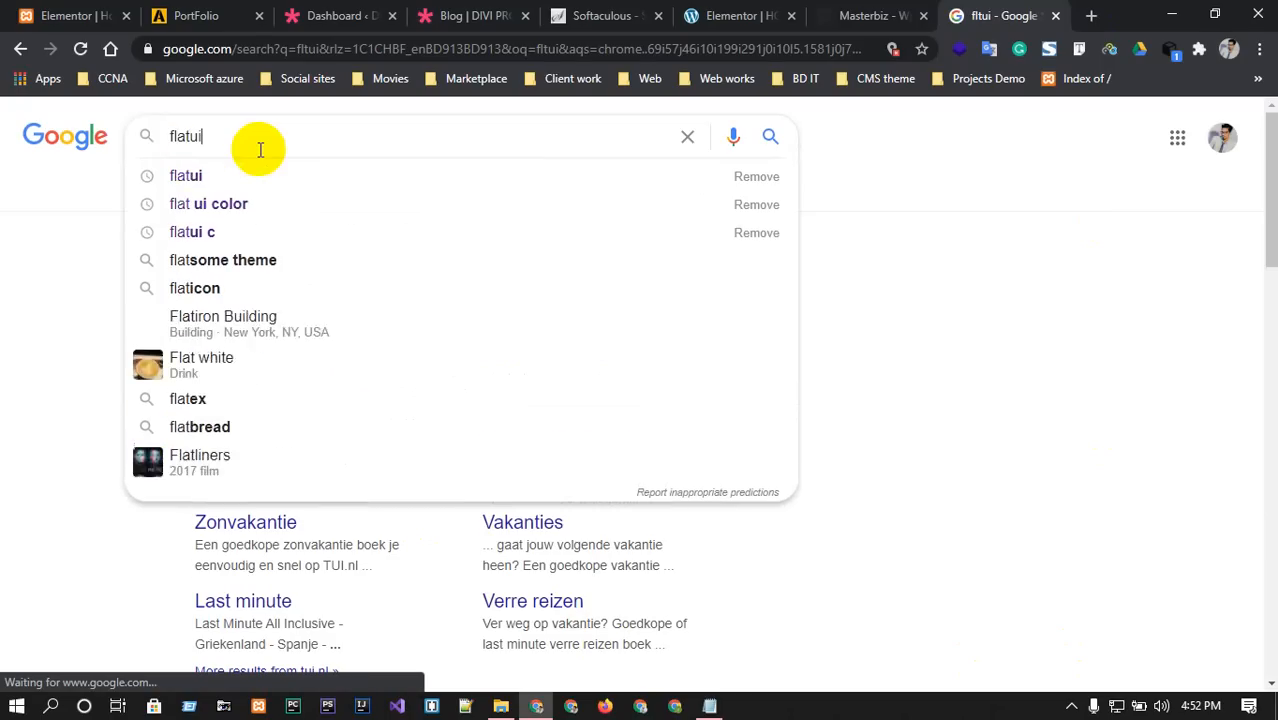
{"action": "key", "text": "Return"}
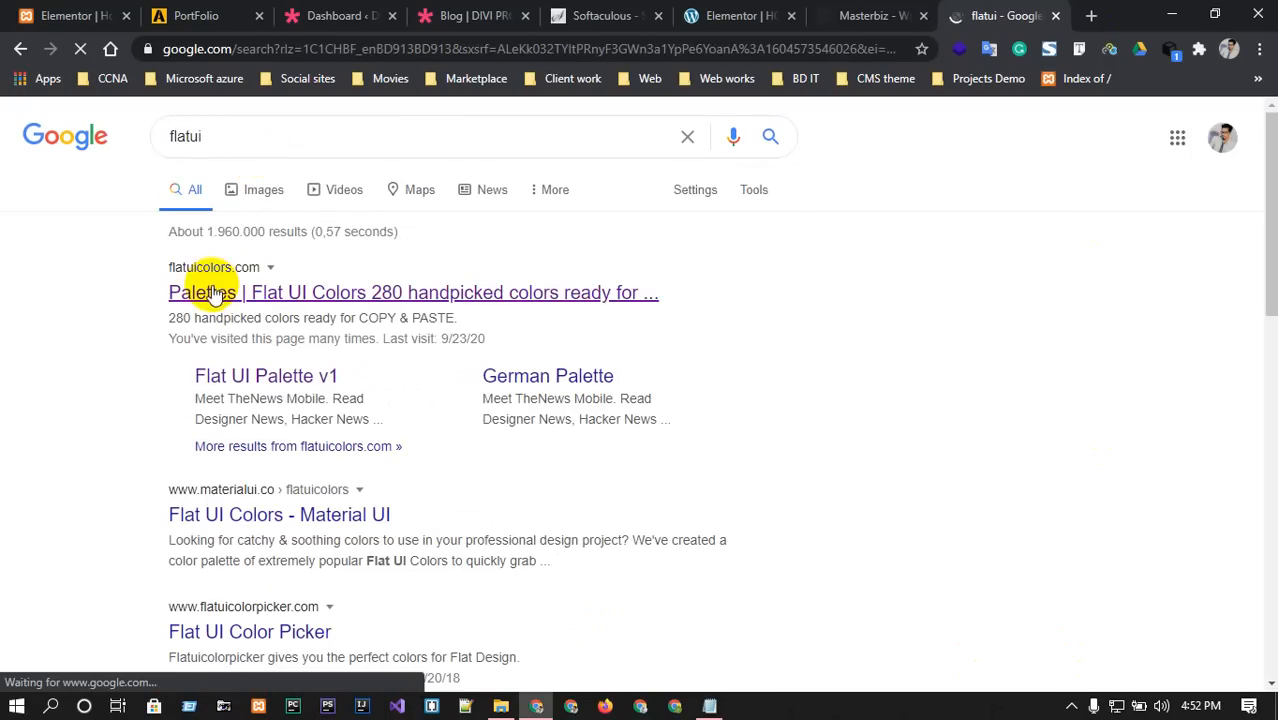
{"action": "left_click", "coordinate": [210, 290]}
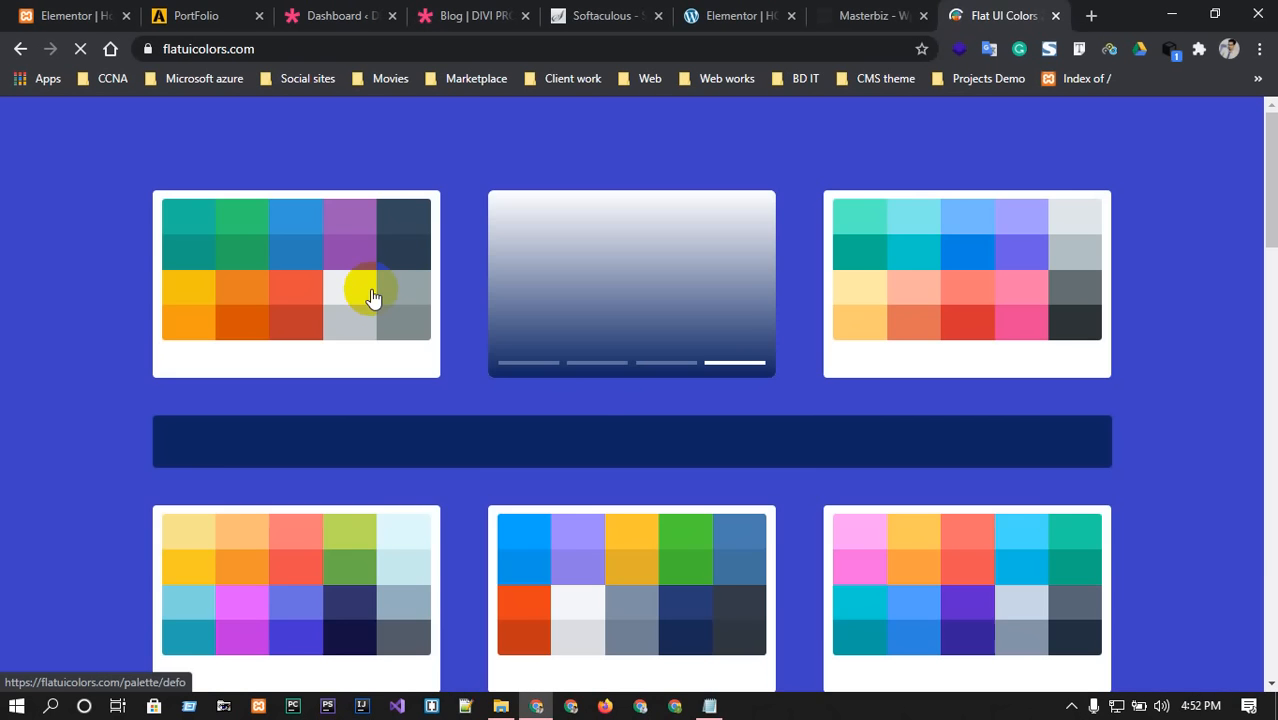
{"action": "left_click", "coordinate": [302, 273]}
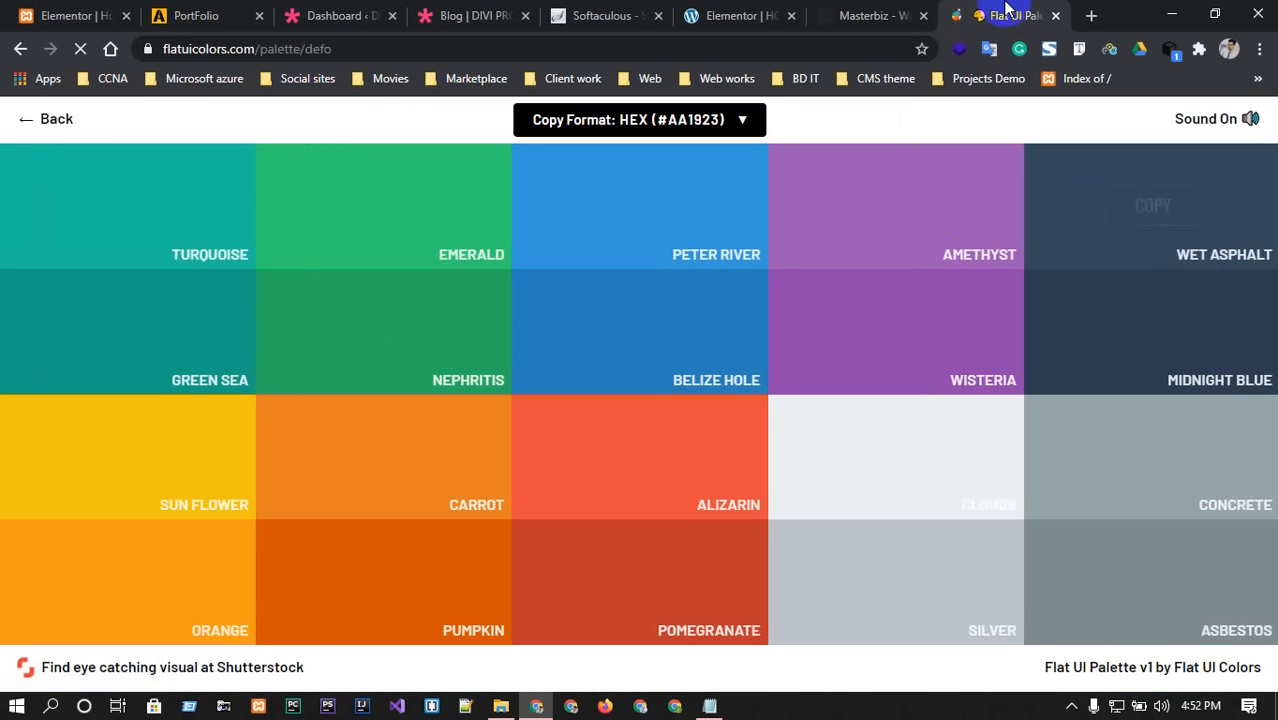
Copy the Wet Asphalt colour #34495e and return to the HOME page editor.
{"action": "left_click", "coordinate": [872, 18]}
{"action": "key", "text": "ctrl+Tab"}
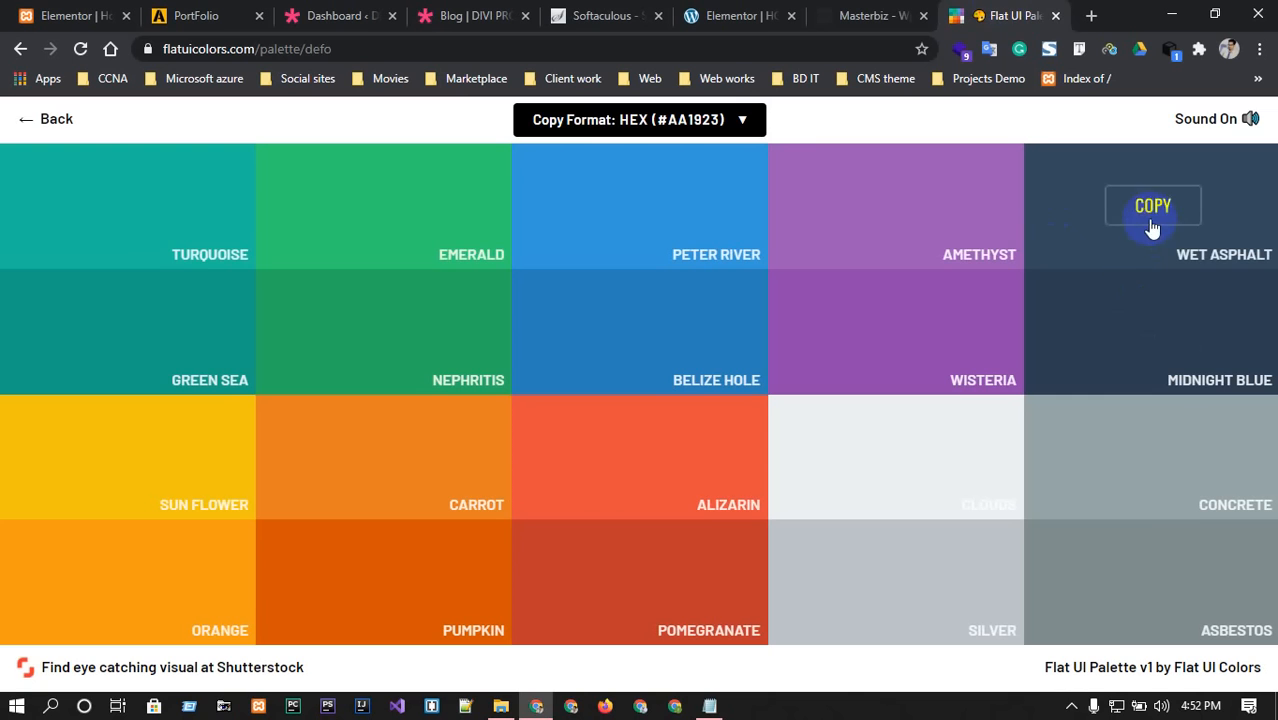
{"action": "left_click", "coordinate": [1144, 205]}
{"action": "left_click", "coordinate": [872, 15]}
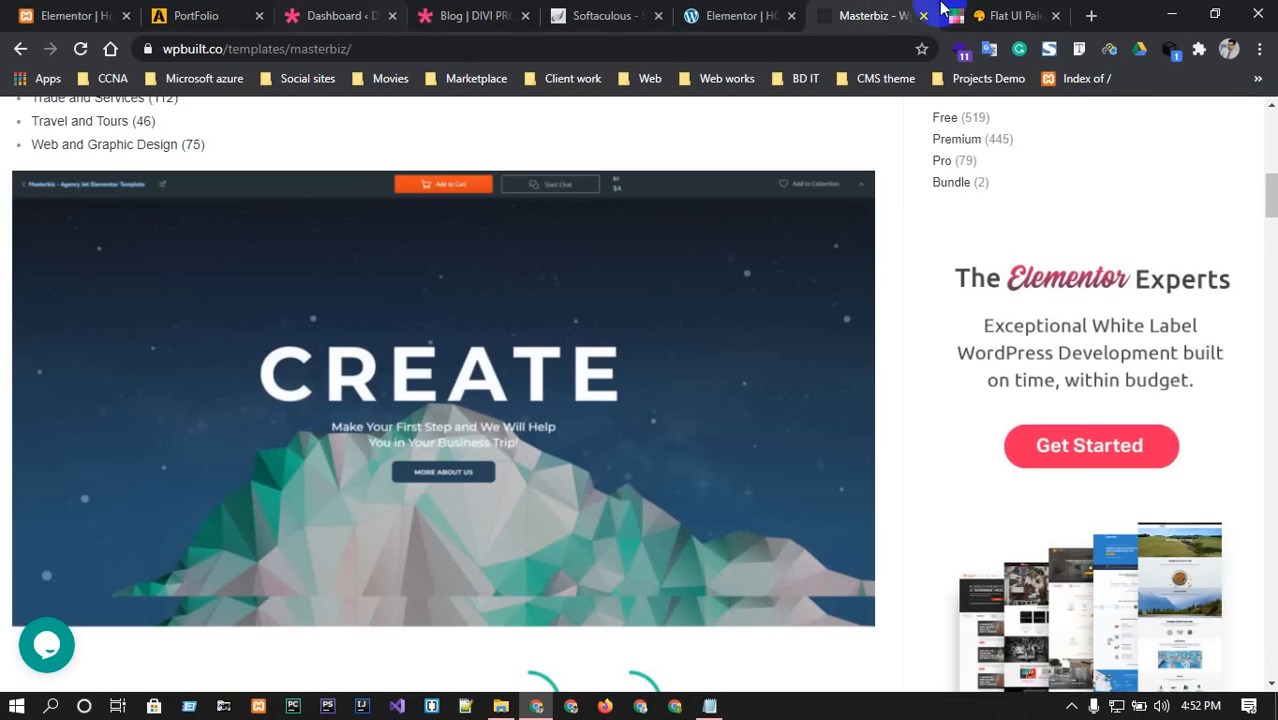
{"action": "left_click", "coordinate": [727, 15]}
Paste #34495e as the Click Here button background and keep the border radius at 0.
{"action": "left_click", "coordinate": [210, 556]}
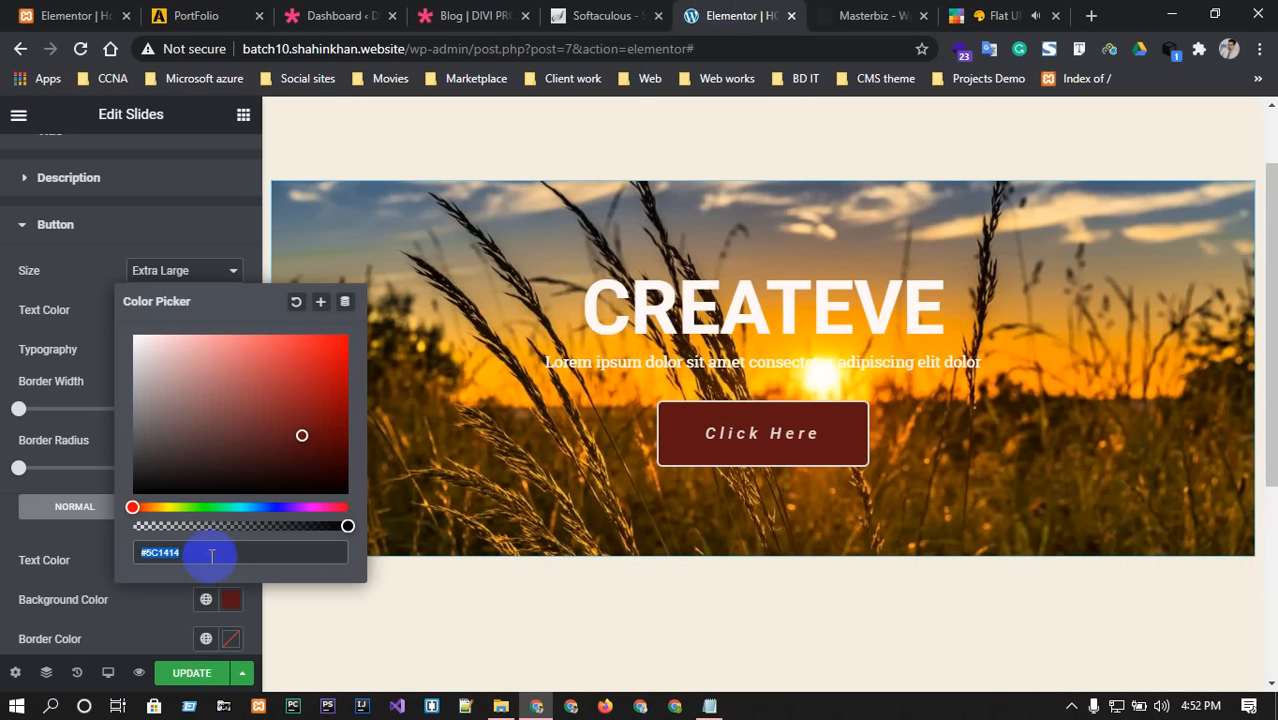
{"action": "type", "text": "#34495e"}
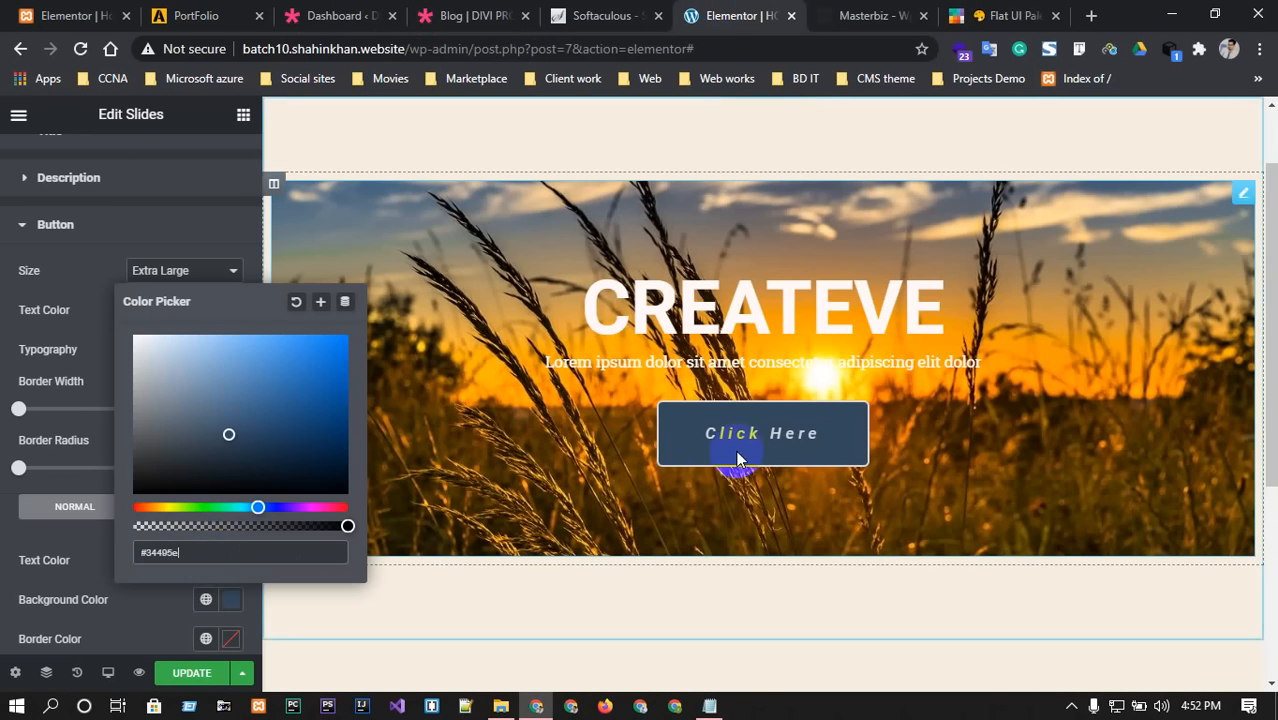
{"action": "left_click", "coordinate": [79, 555]}
{"action": "scroll", "coordinate": [111, 574], "scroll_direction": "down", "scroll_amount": 1}
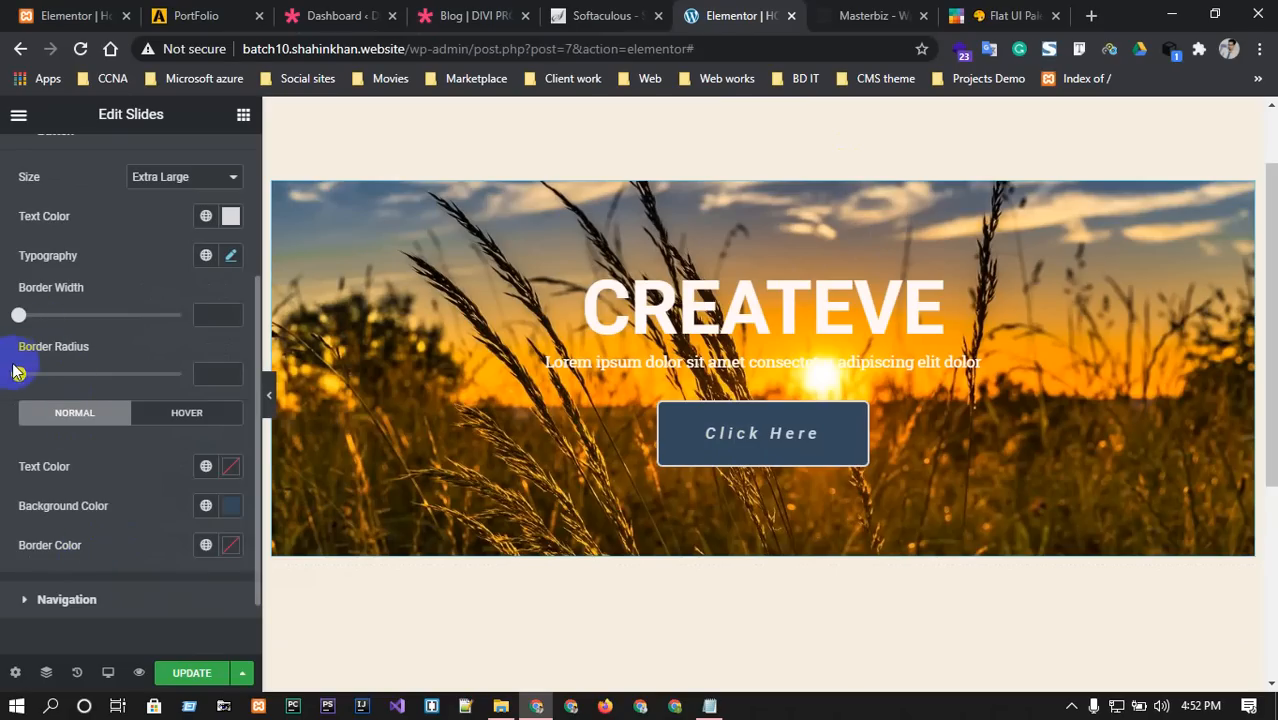
{"action": "mouse_move", "coordinate": [15, 378]}
{"action": "left_mouse_down"}
{"action": "mouse_move", "coordinate": [203, 372]}
{"action": "mouse_move", "coordinate": [14, 378]}
{"action": "left_mouse_up"}
Make the button's border colour grey #707070.
{"action": "left_click", "coordinate": [230, 546]}
{"action": "left_click", "coordinate": [254, 400]}
{"action": "mouse_move", "coordinate": [254, 400]}
{"action": "left_mouse_down"}
{"action": "mouse_move", "coordinate": [257, 326]}
{"action": "mouse_move", "coordinate": [228, 434]}
{"action": "mouse_move", "coordinate": [185, 485]}
{"action": "mouse_move", "coordinate": [93, 500]}
{"action": "mouse_move", "coordinate": [120, 372]}
{"action": "left_mouse_up"}
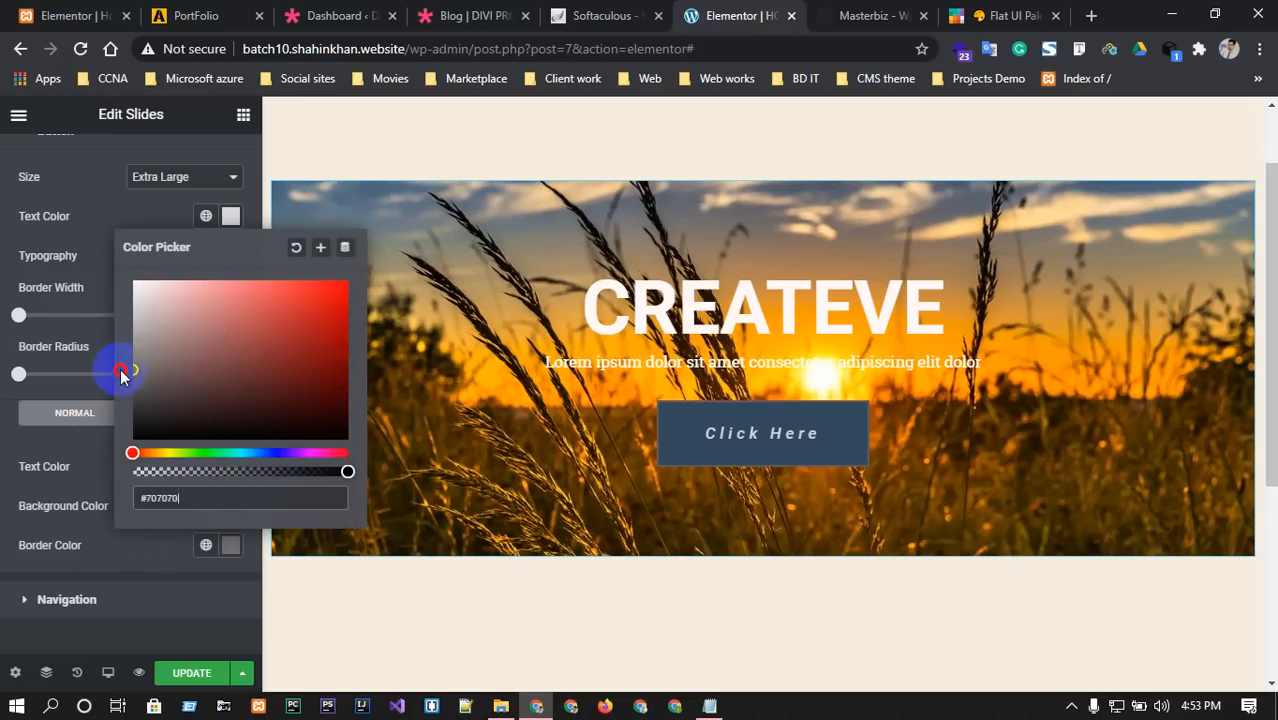
{"action": "left_click", "coordinate": [117, 562]}
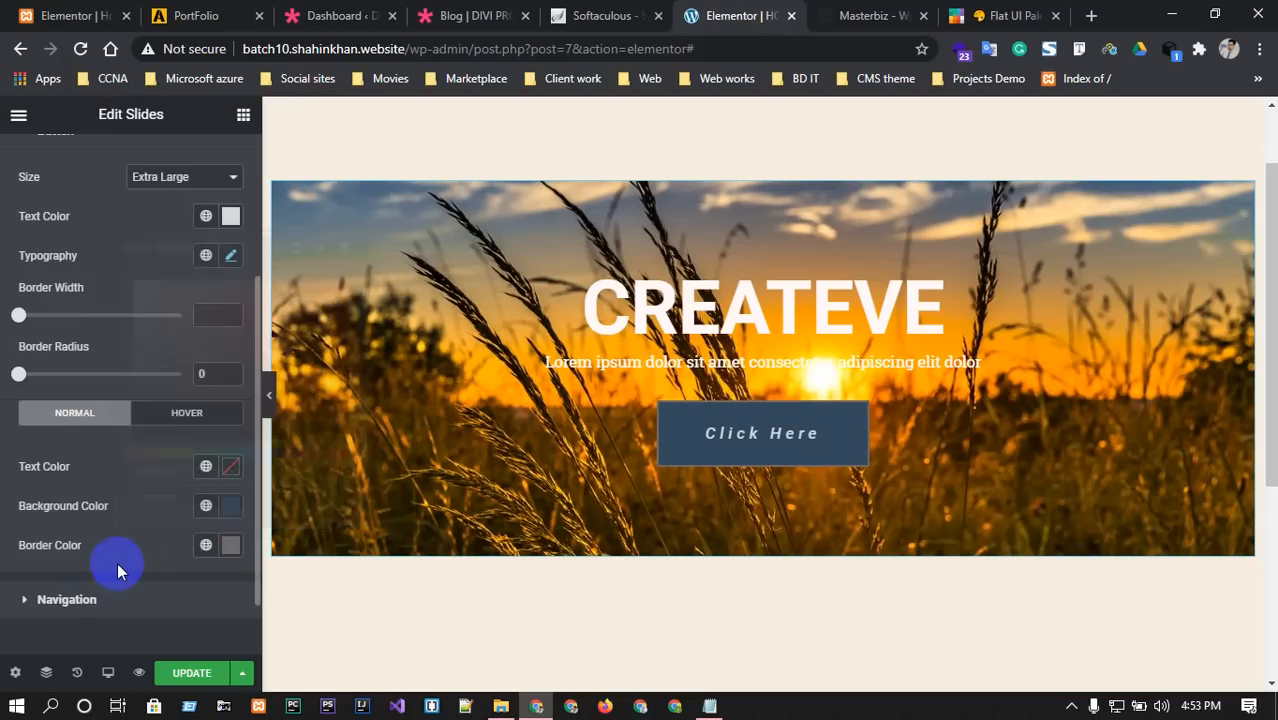
{"action": "left_click", "coordinate": [876, 12]}
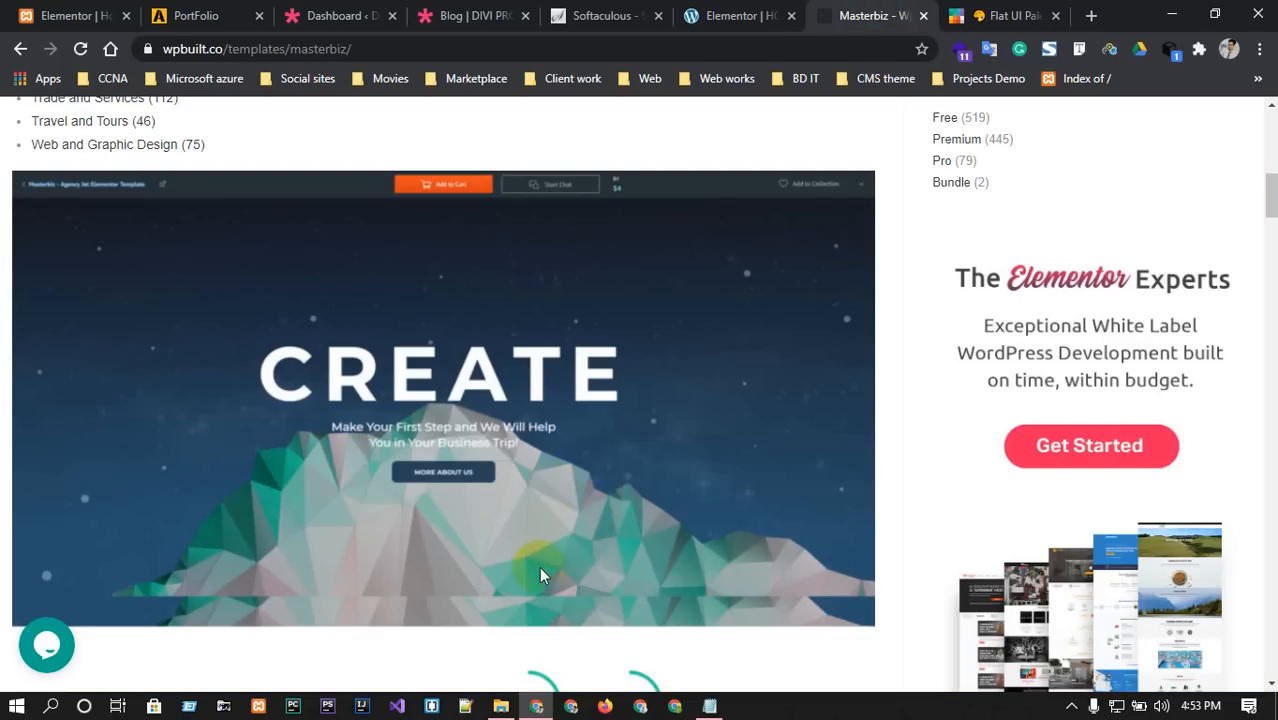
Scroll the Masterbiz page to Our FEATURE, then scroll the editor to the empty area below the slider.
{"action": "scroll", "coordinate": [541, 531], "scroll_direction": "down", "scroll_amount": 3}
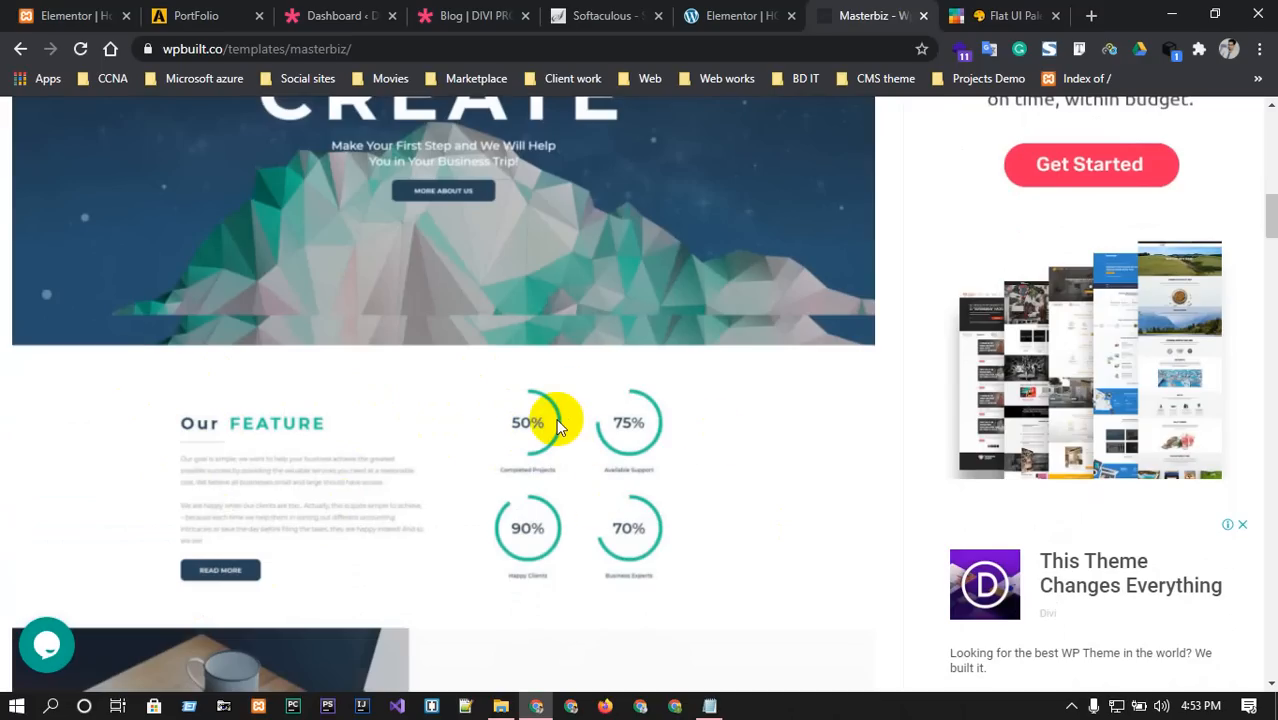
{"action": "left_click", "coordinate": [730, 8]}
{"action": "scroll", "coordinate": [516, 551], "scroll_direction": "down", "scroll_amount": 3}
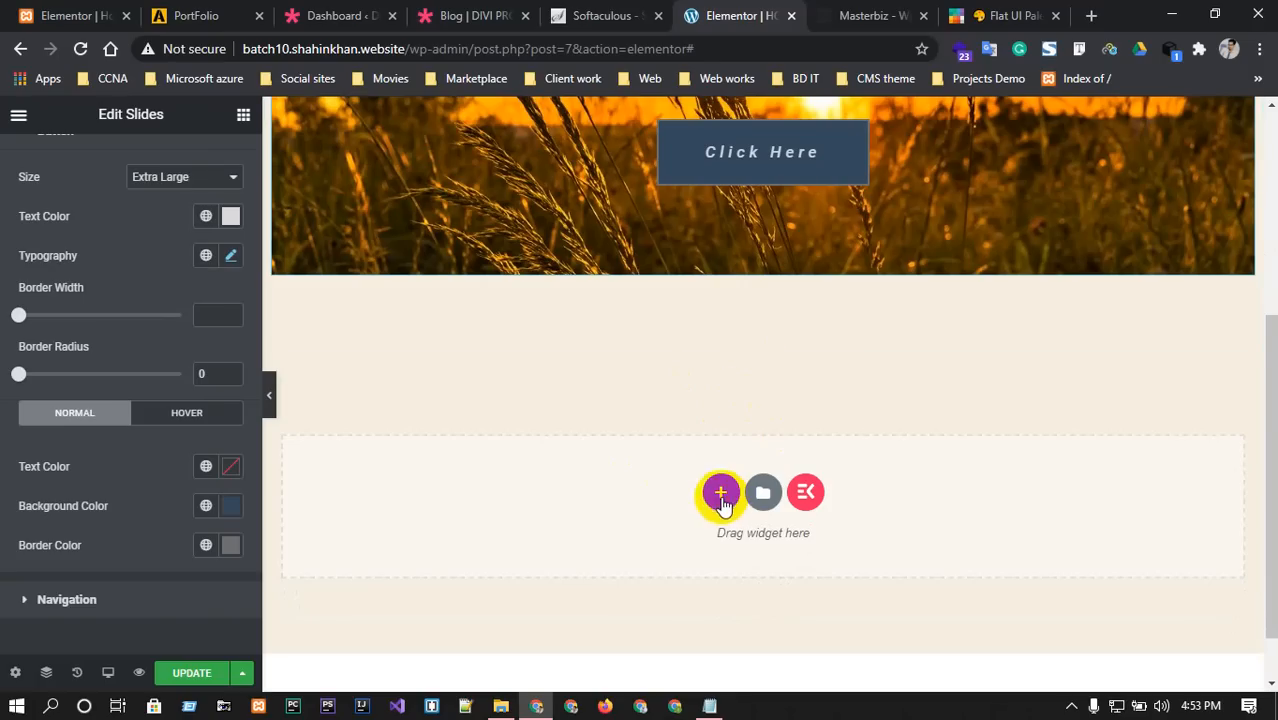
Add a two-column section below the slider with a Heading widget in its left column.
{"action": "left_click", "coordinate": [721, 491]}
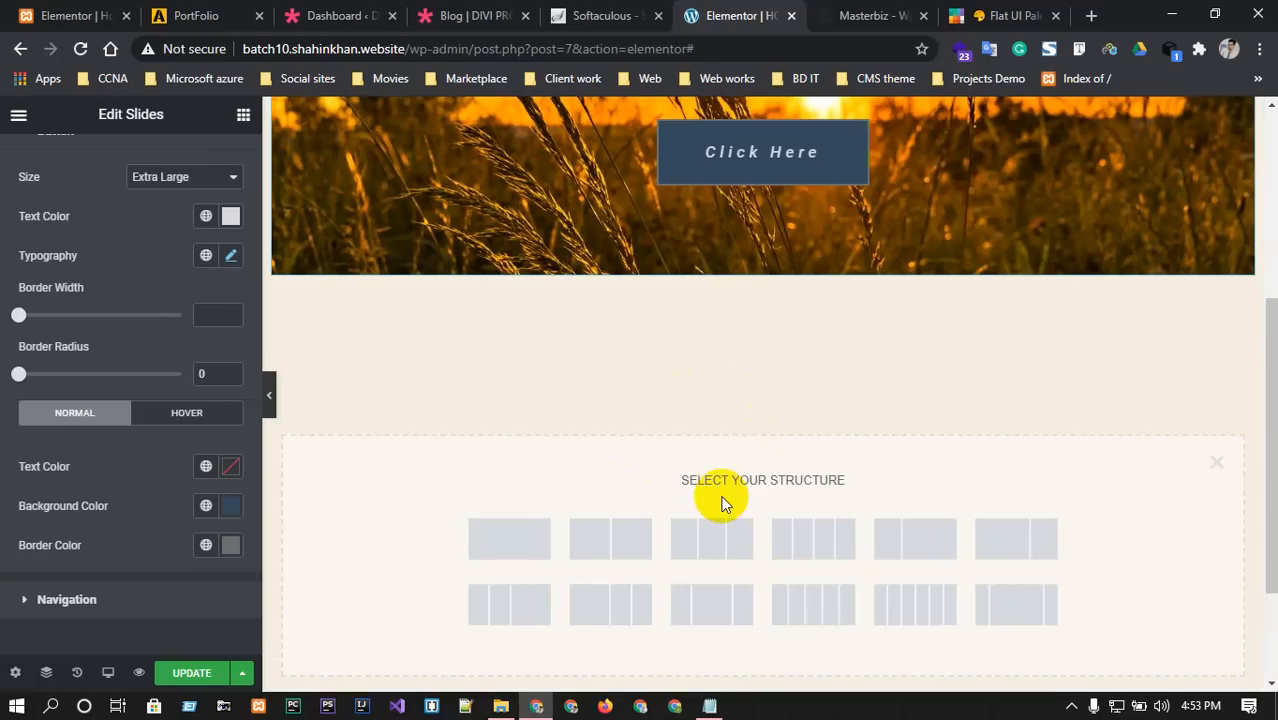
{"action": "left_click", "coordinate": [603, 542]}
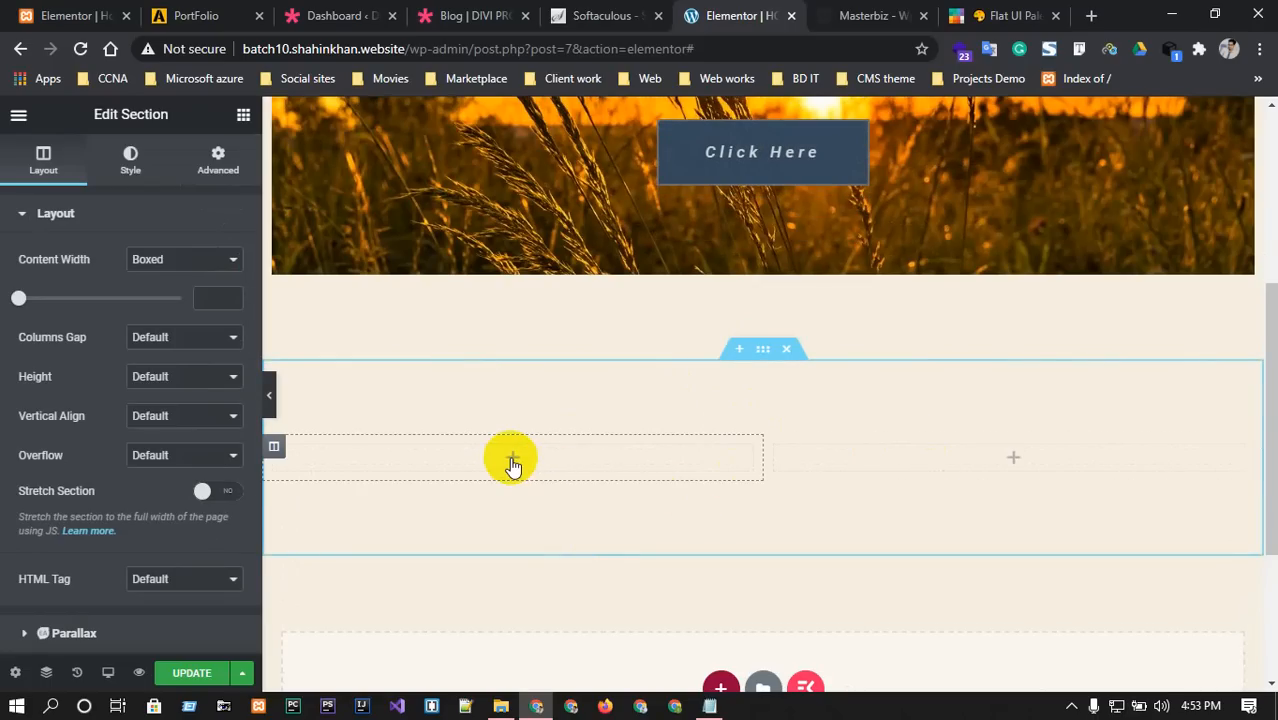
{"action": "left_click", "coordinate": [512, 462]}
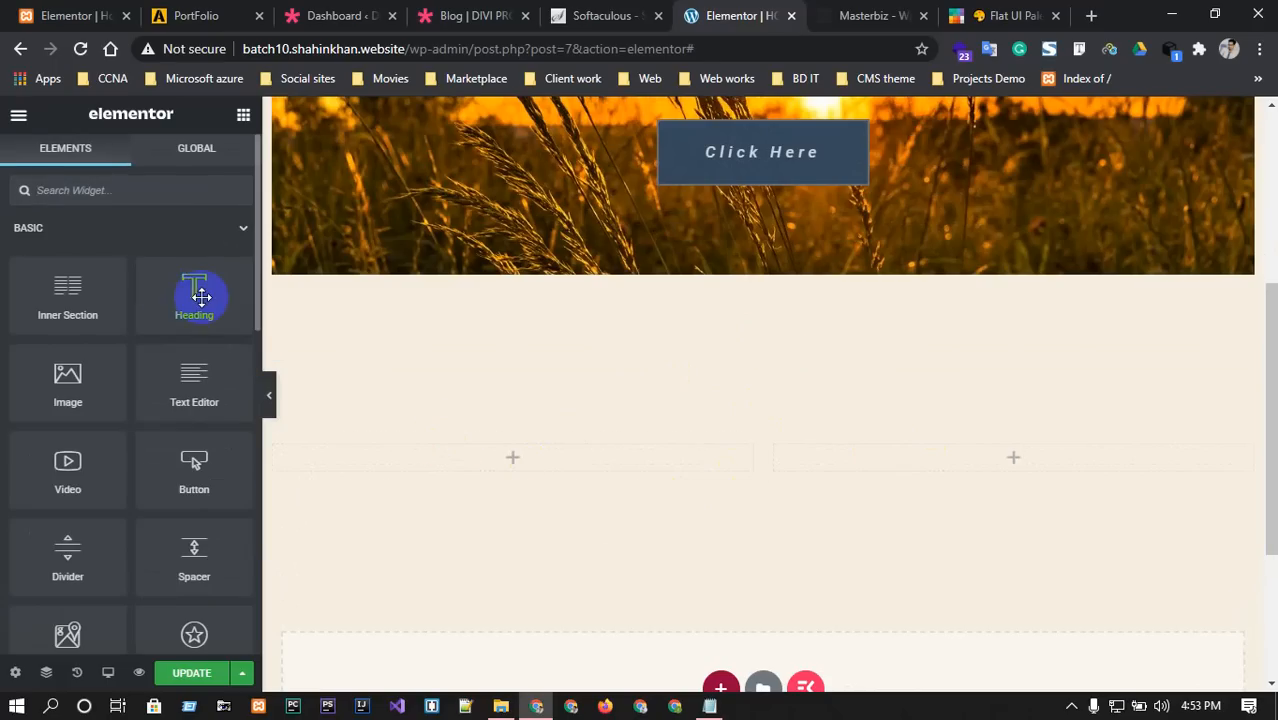
{"action": "left_click_drag", "start_coordinate": [190, 297], "coordinate": [523, 450]}
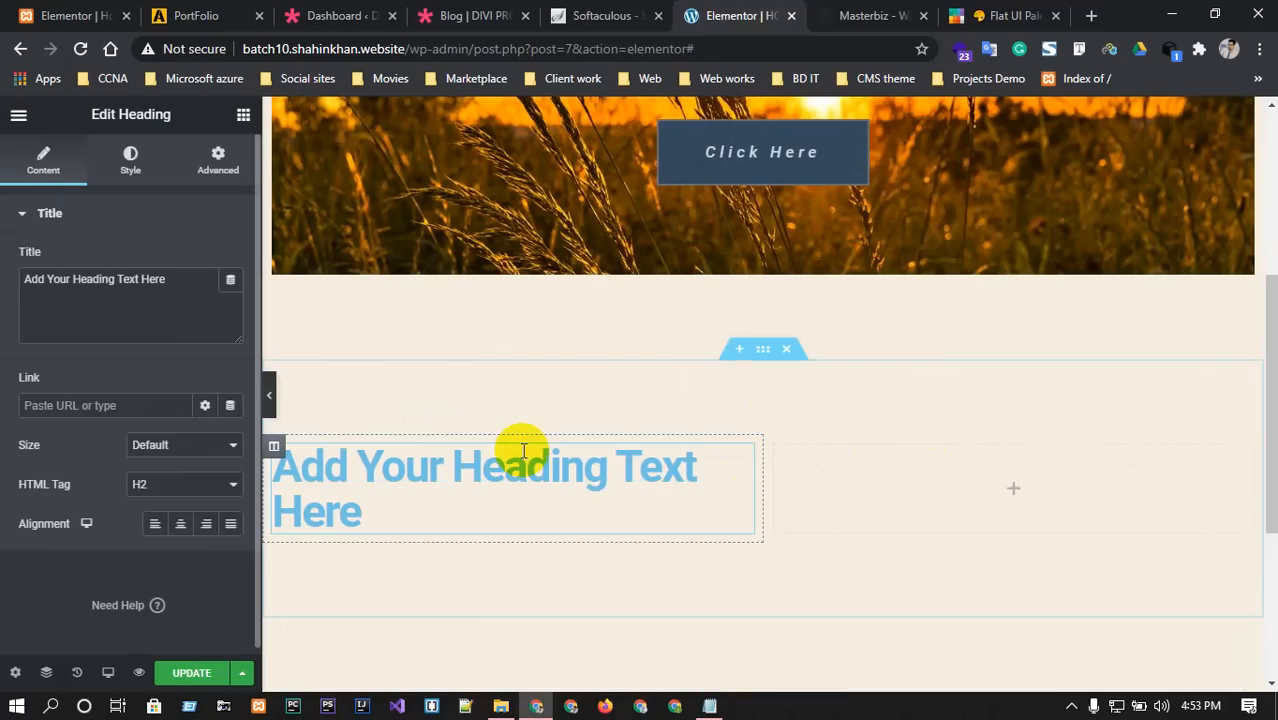
Replace the heading's placeholder text with 'OUR FETURES'.
{"action": "left_click_drag", "start_coordinate": [205, 285], "coordinate": [35, 262]}
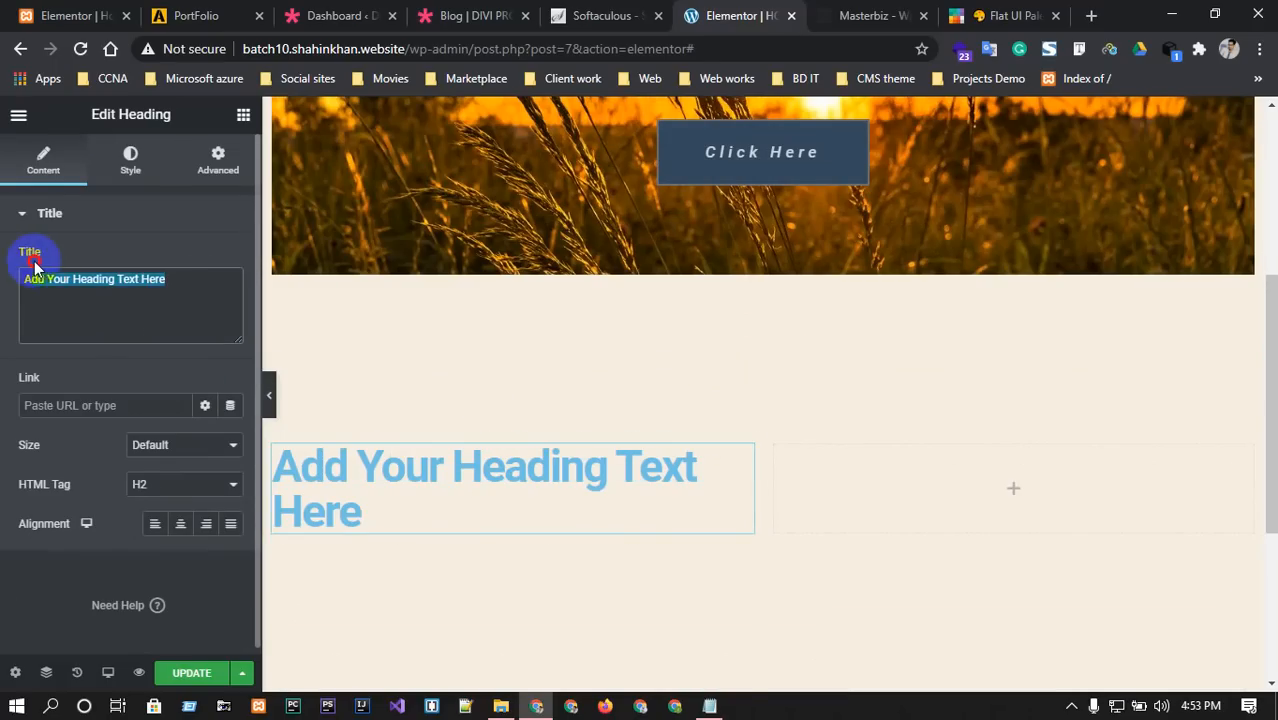
{"action": "key", "text": "BackSpace"}
{"action": "left_click", "coordinate": [890, 12]}
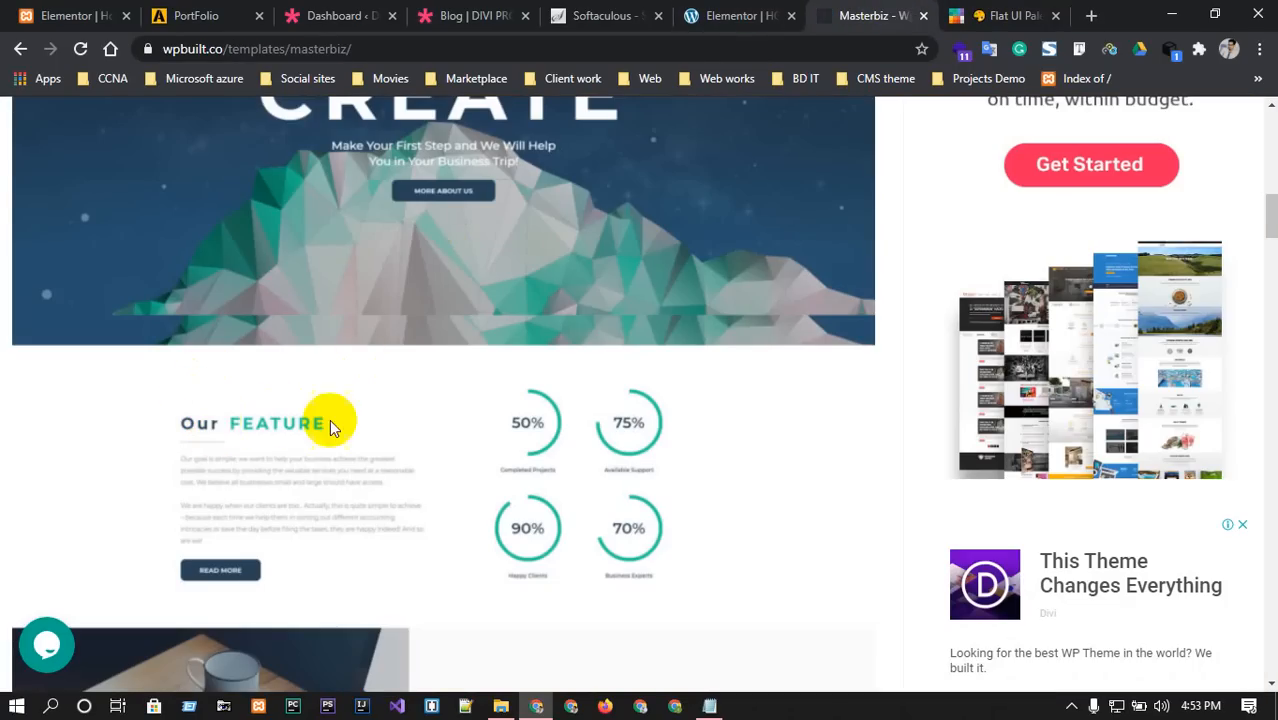
{"action": "left_click", "coordinate": [768, 10]}
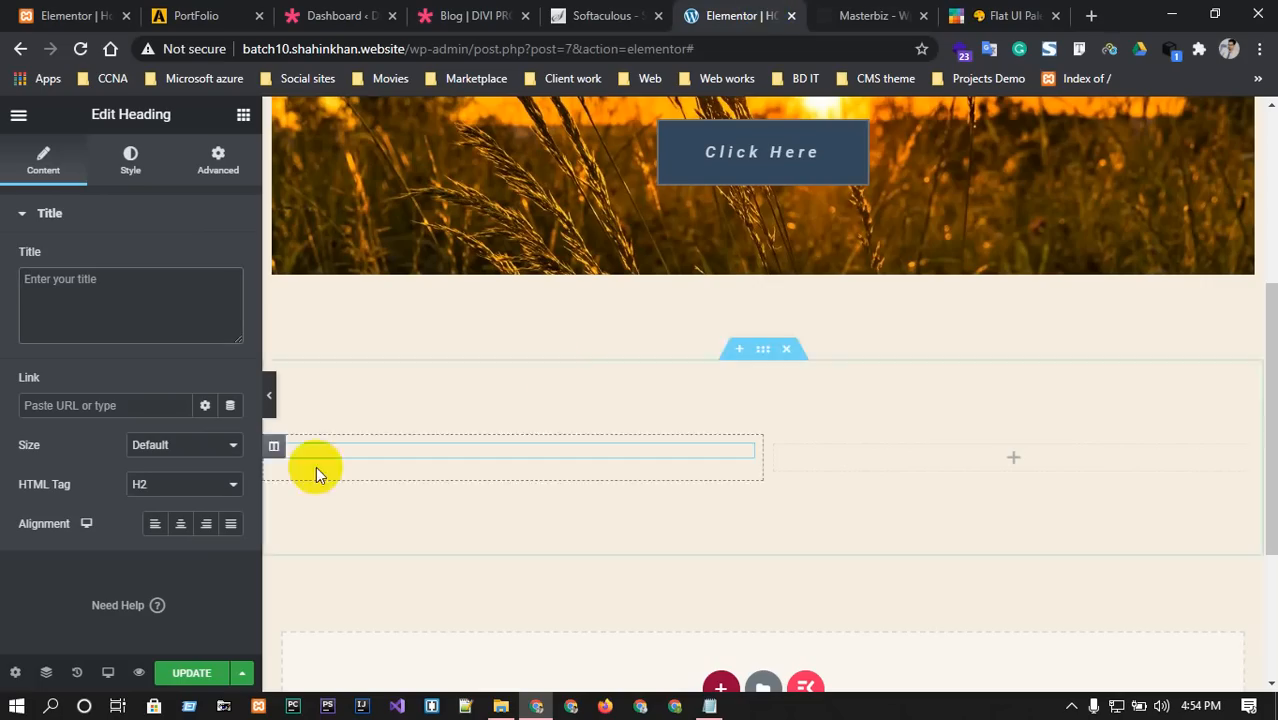
{"action": "left_click", "coordinate": [385, 448]}
{"action": "left_click", "coordinate": [107, 278]}
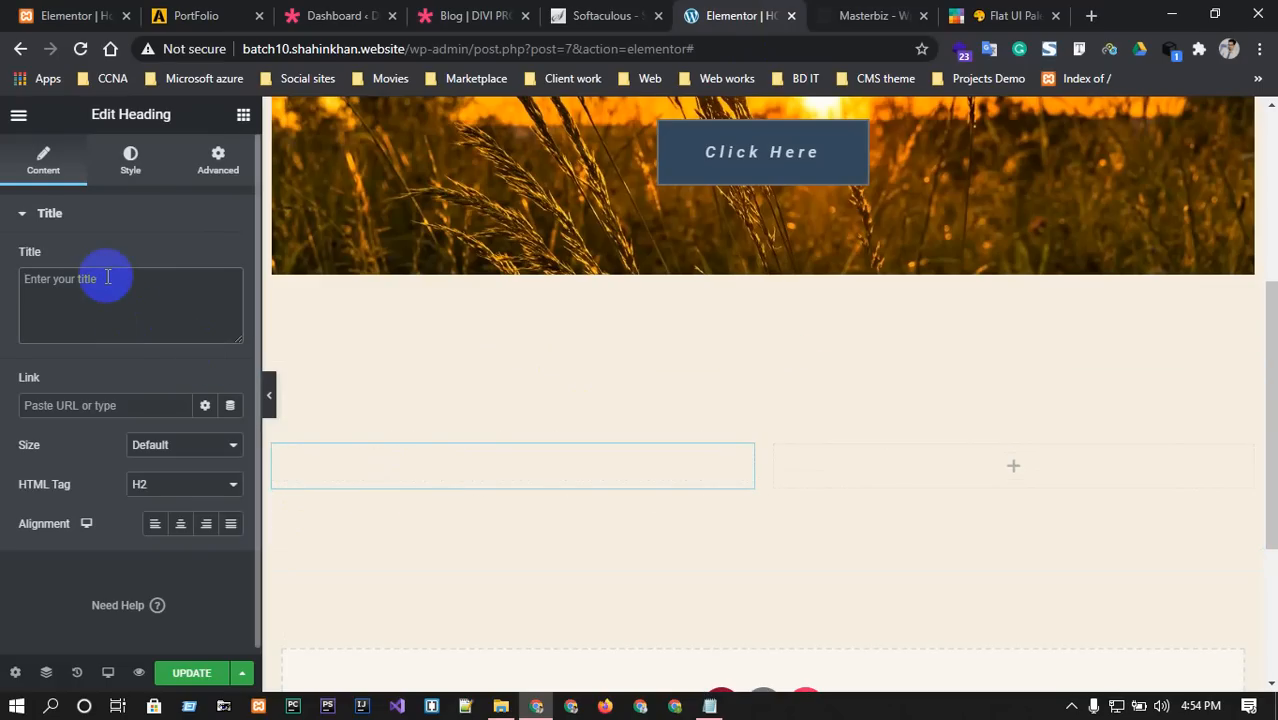
{"action": "type", "text": "OUR FE"}
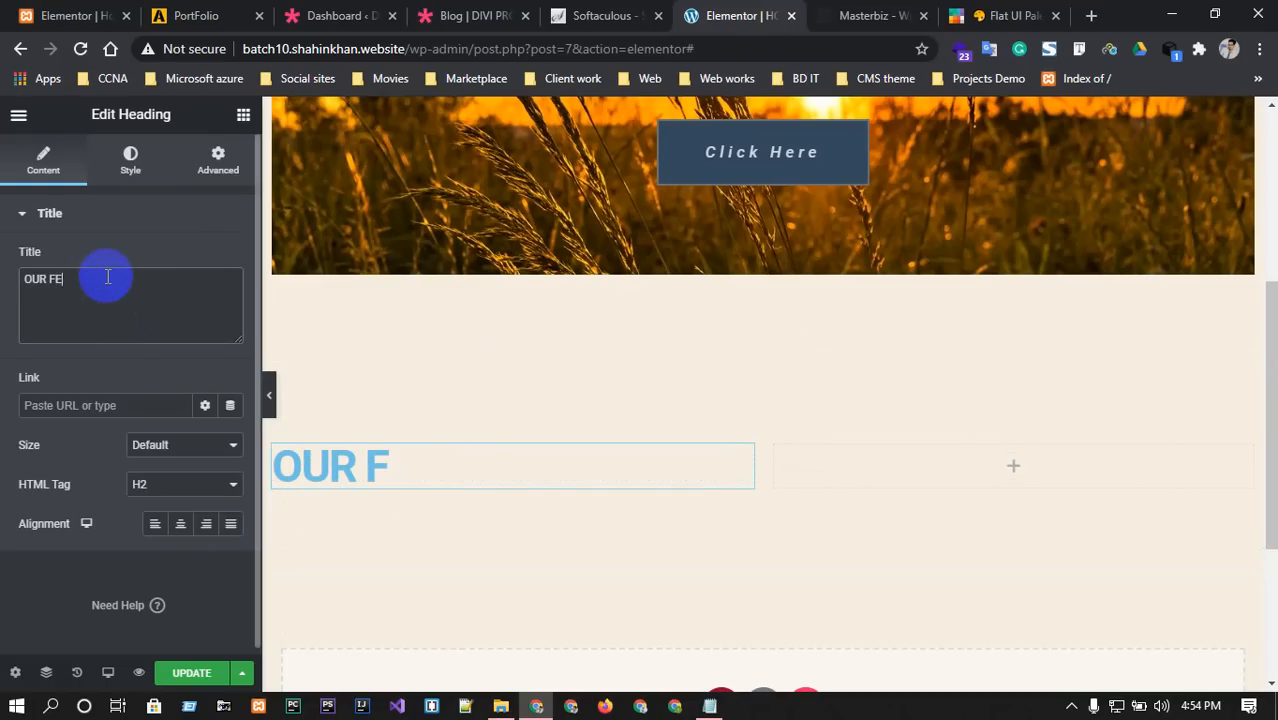
{"action": "type", "text": "TURES"}
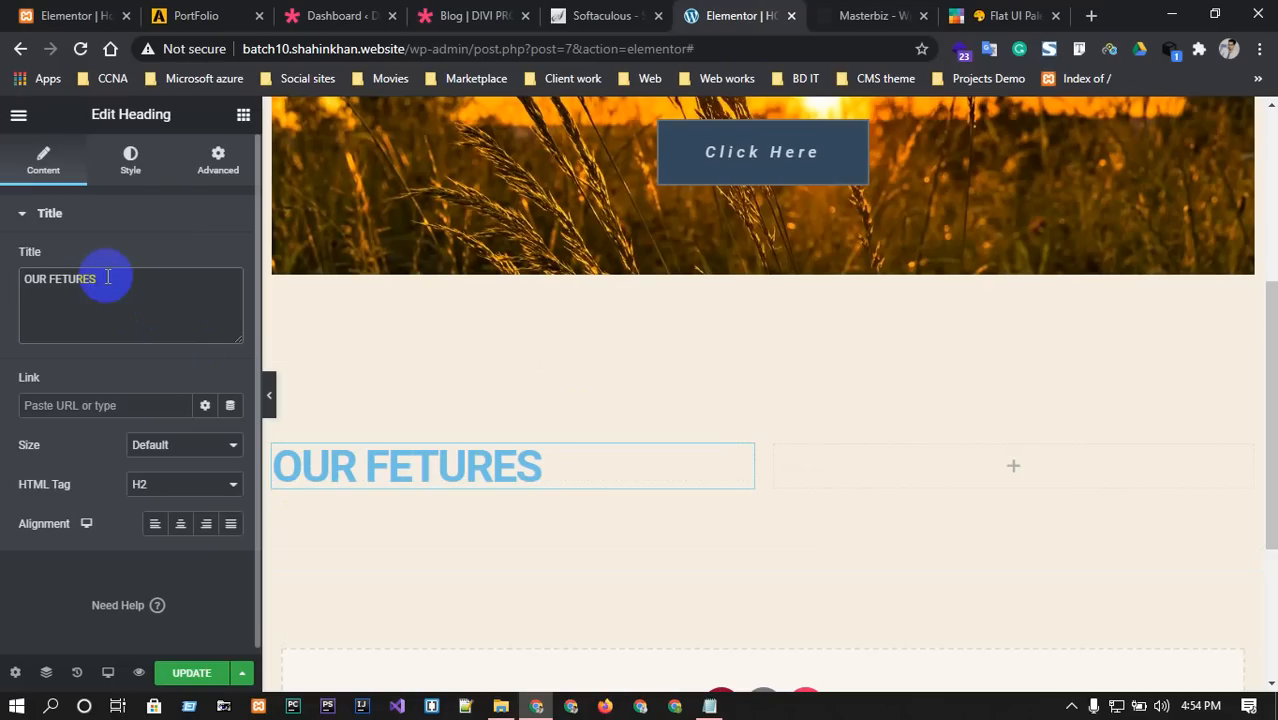
Keep the heading size at Default and set its HTML tag to H1.
{"action": "left_click", "coordinate": [163, 444]}
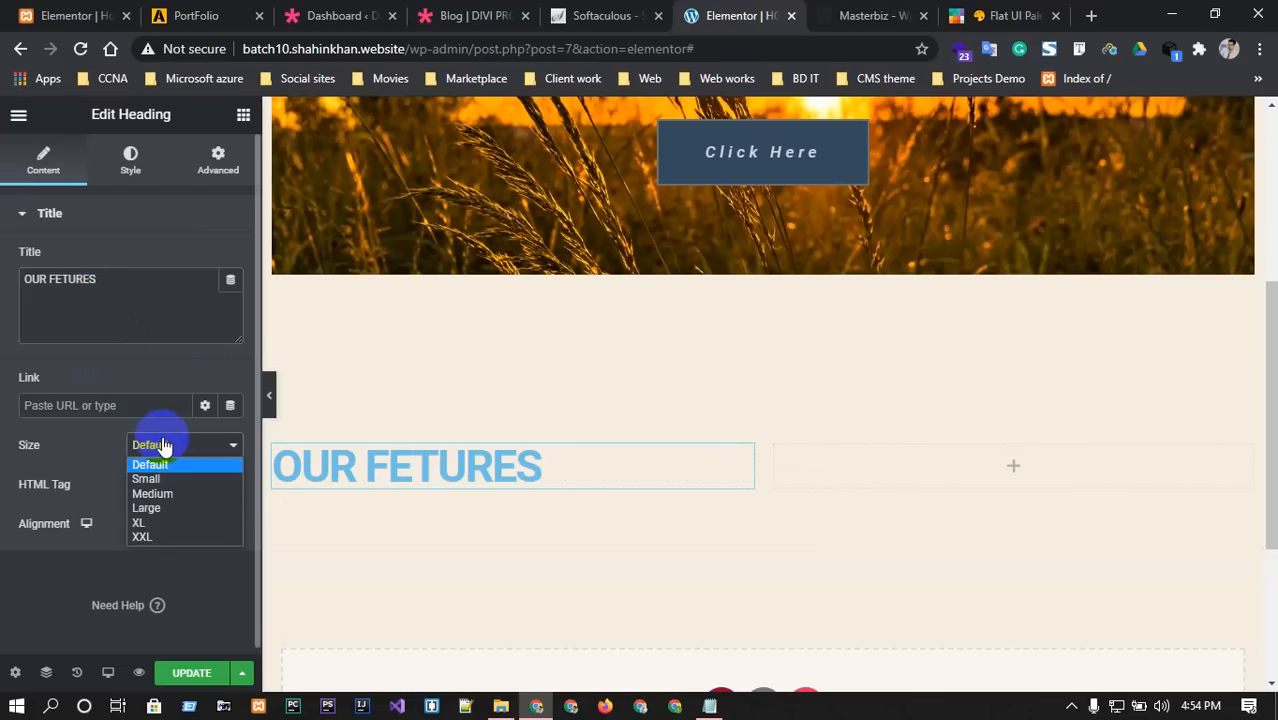
{"action": "left_click", "coordinate": [161, 508]}
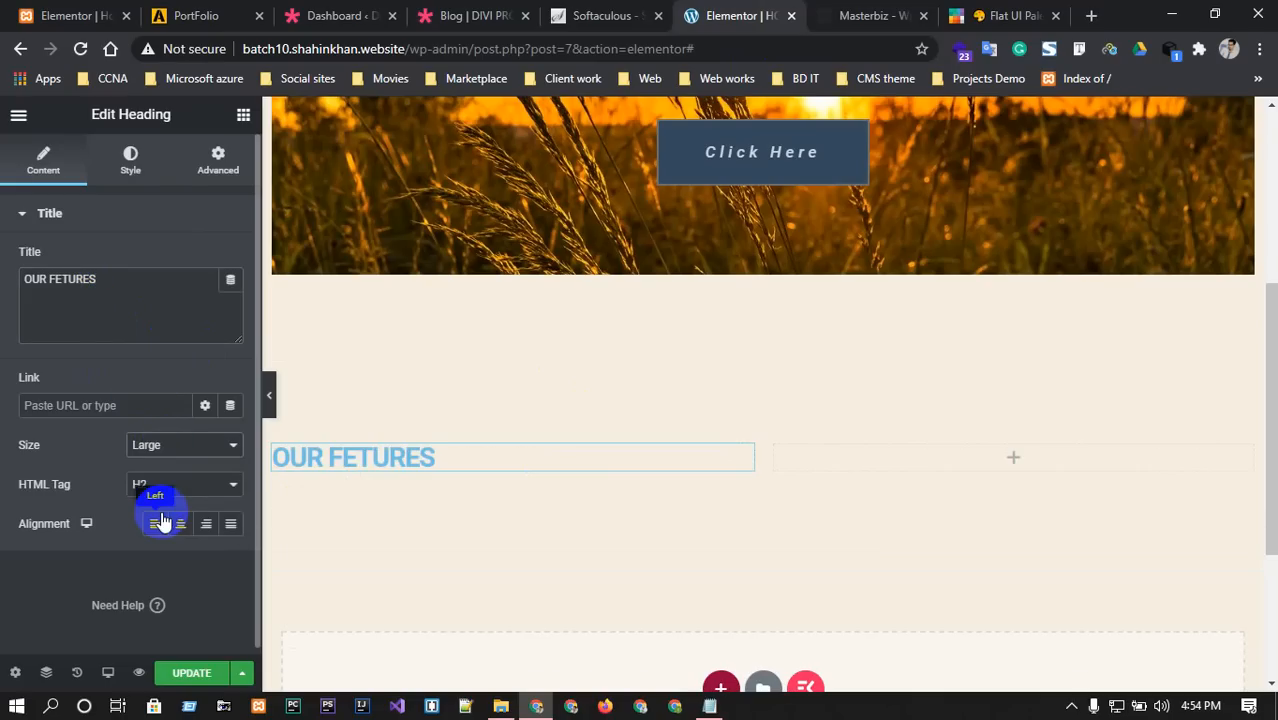
{"action": "left_click", "coordinate": [887, 12]}
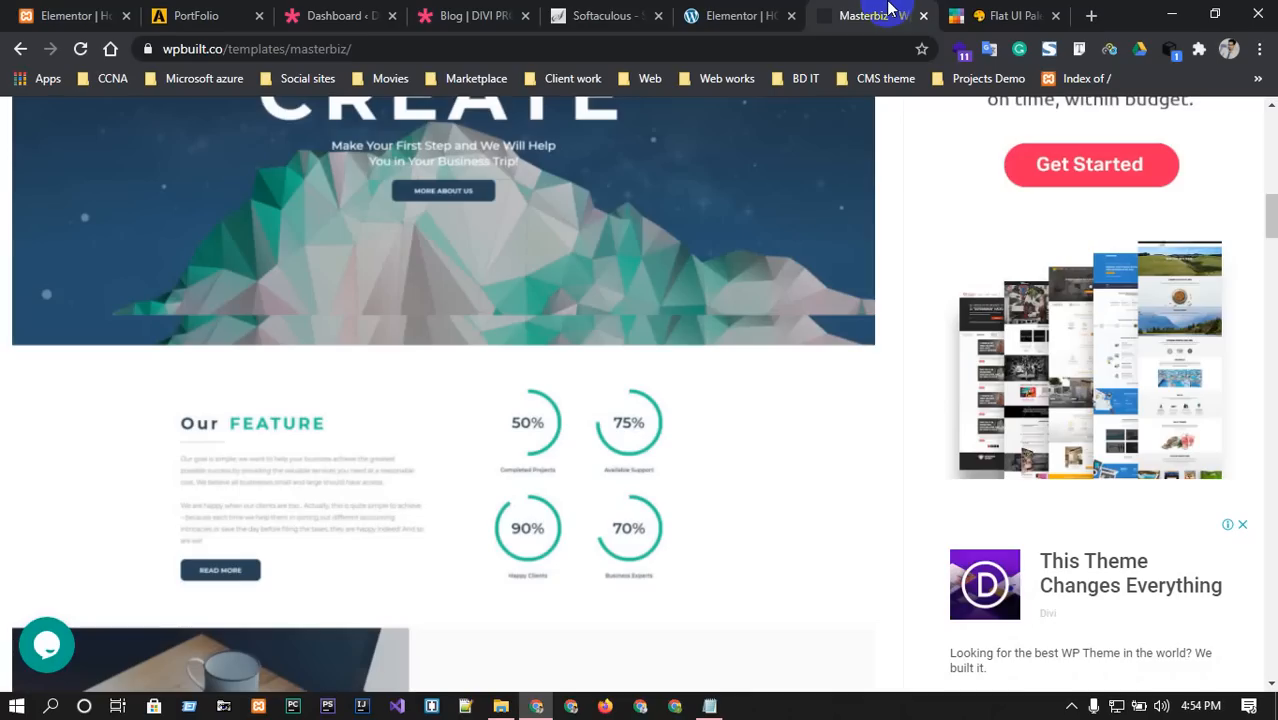
{"action": "left_click", "coordinate": [728, 14]}
{"action": "left_click", "coordinate": [176, 444]}
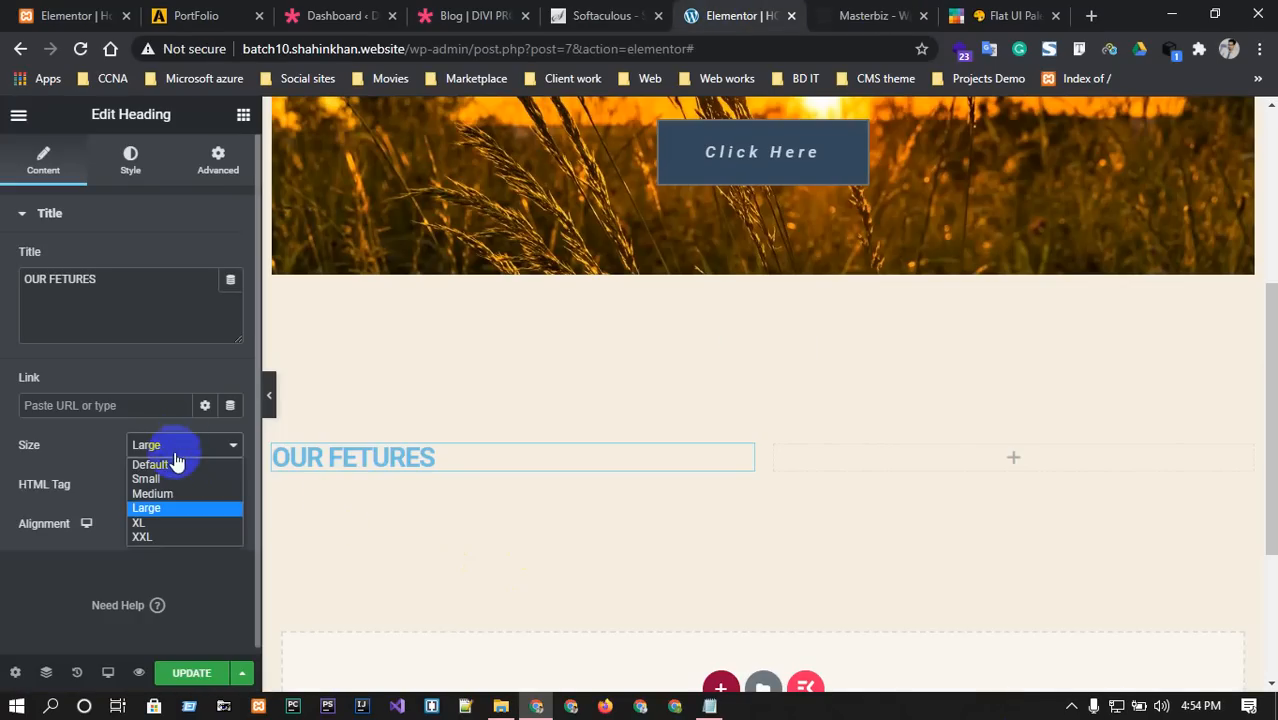
{"action": "left_click", "coordinate": [163, 464]}
{"action": "left_click", "coordinate": [161, 486]}
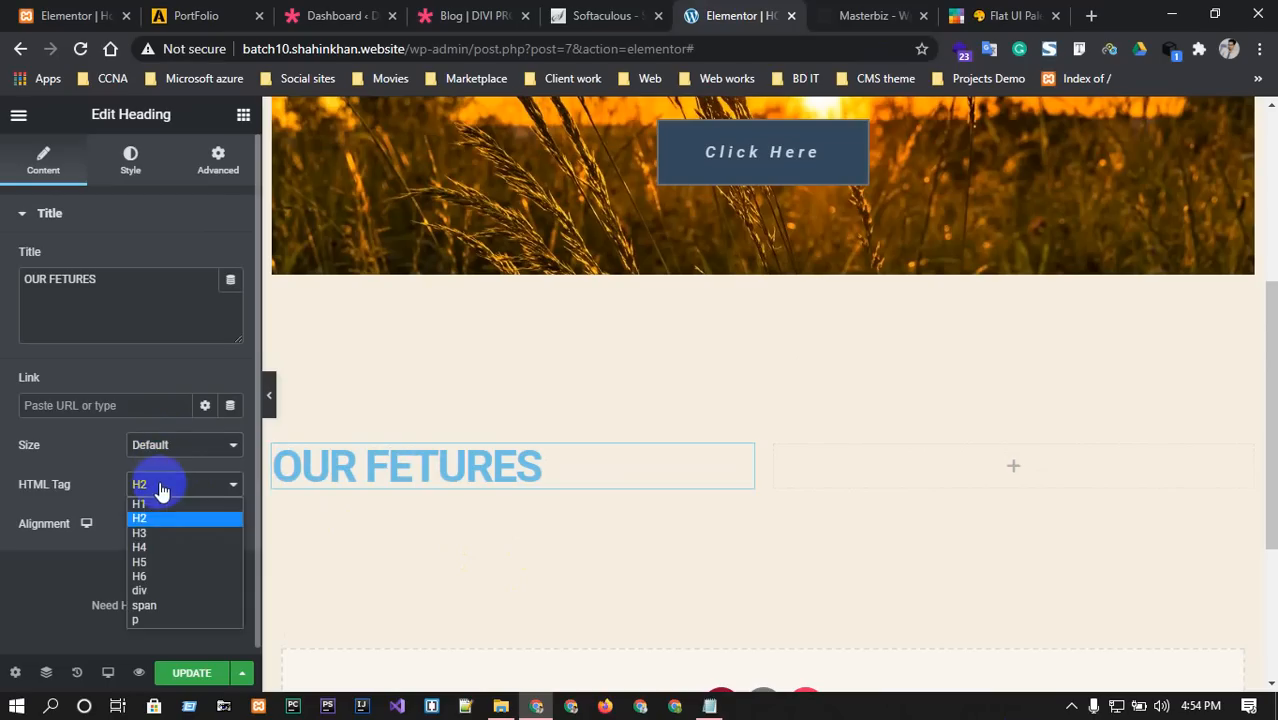
{"action": "left_click", "coordinate": [150, 504]}
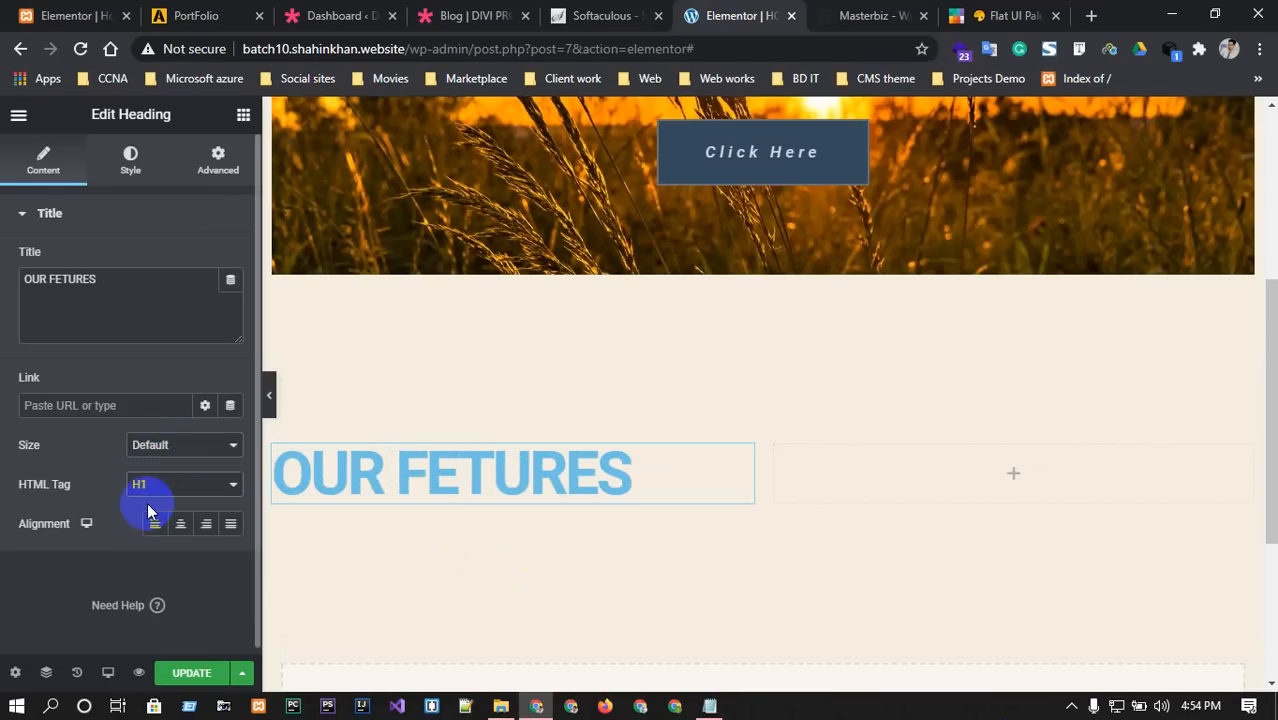
{"action": "left_click", "coordinate": [900, 12]}
{"action": "left_click", "coordinate": [738, 14]}
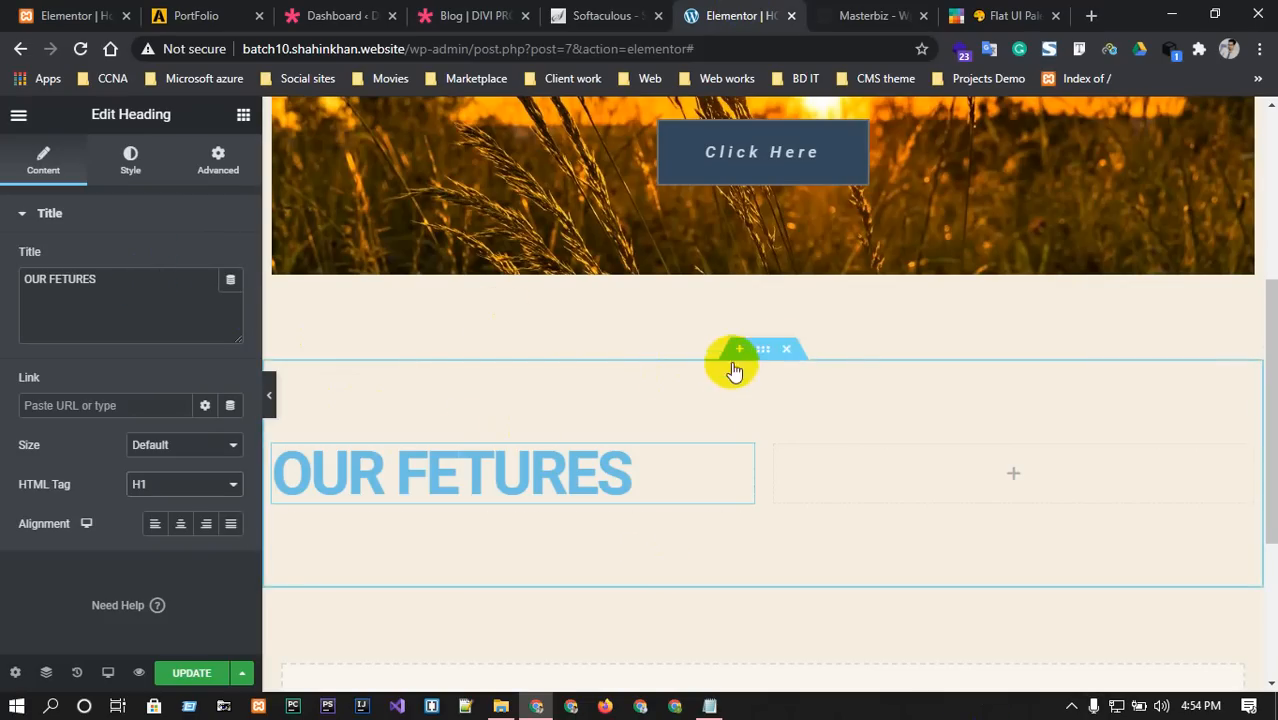
Select the section and set its Boxed content width to 924.
{"action": "left_click", "coordinate": [763, 350]}
{"action": "left_click", "coordinate": [200, 259]}
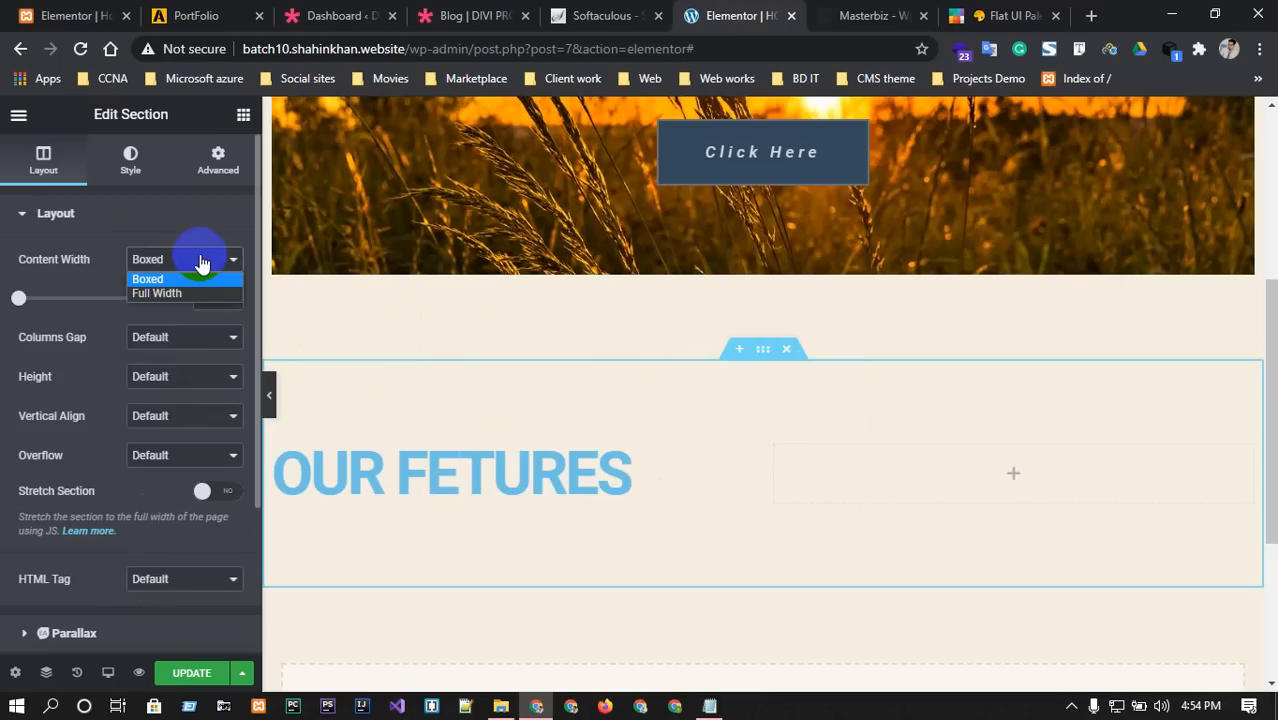
{"action": "left_click", "coordinate": [200, 260]}
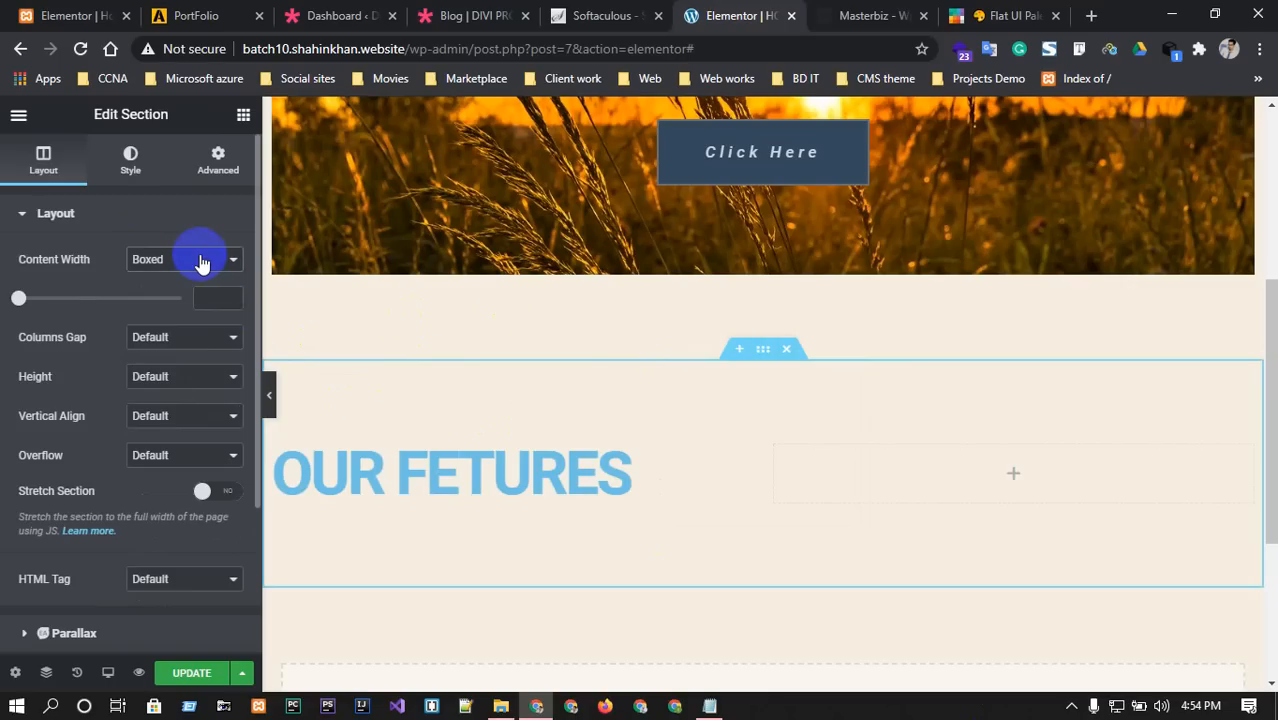
{"action": "mouse_move", "coordinate": [18, 298]}
{"action": "left_mouse_down"}
{"action": "mouse_move", "coordinate": [63, 298]}
{"action": "mouse_move", "coordinate": [49, 296]}
{"action": "mouse_move", "coordinate": [88, 278]}
{"action": "mouse_move", "coordinate": [27, 275]}
{"action": "left_mouse_up"}
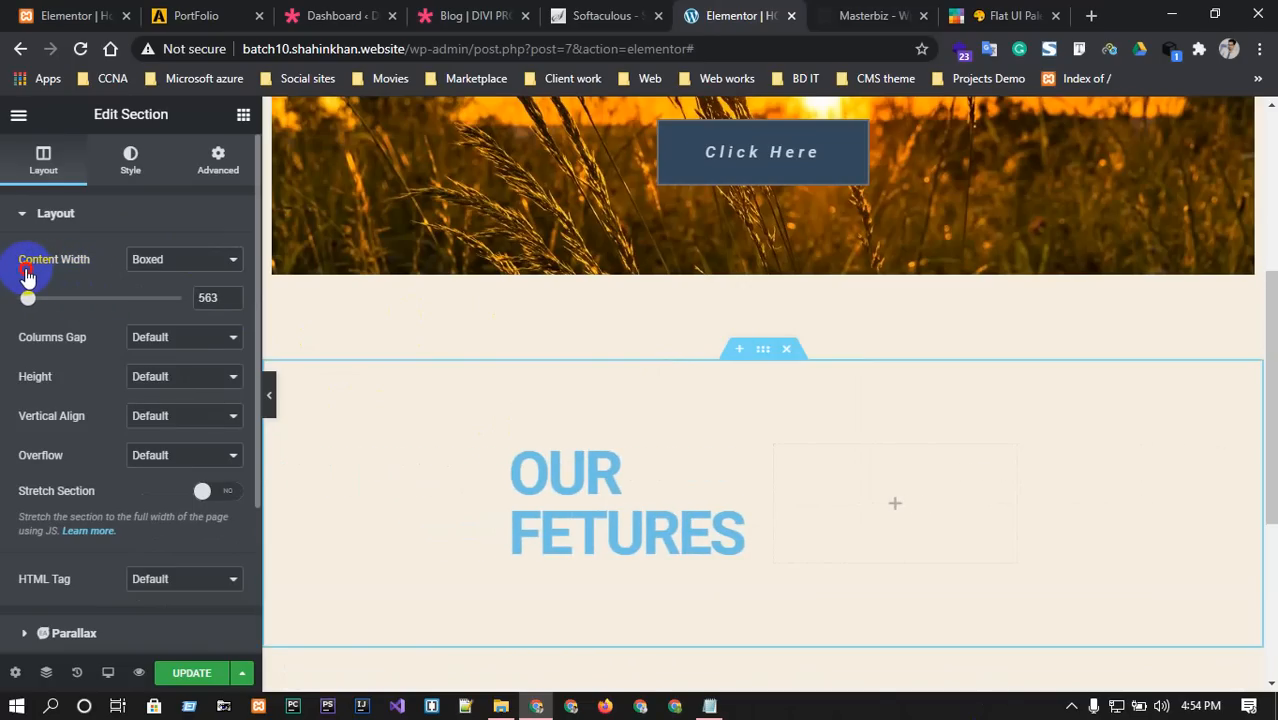
{"action": "left_click_drag", "start_coordinate": [27, 275], "coordinate": [106, 284]}
{"action": "left_click", "coordinate": [229, 294]}
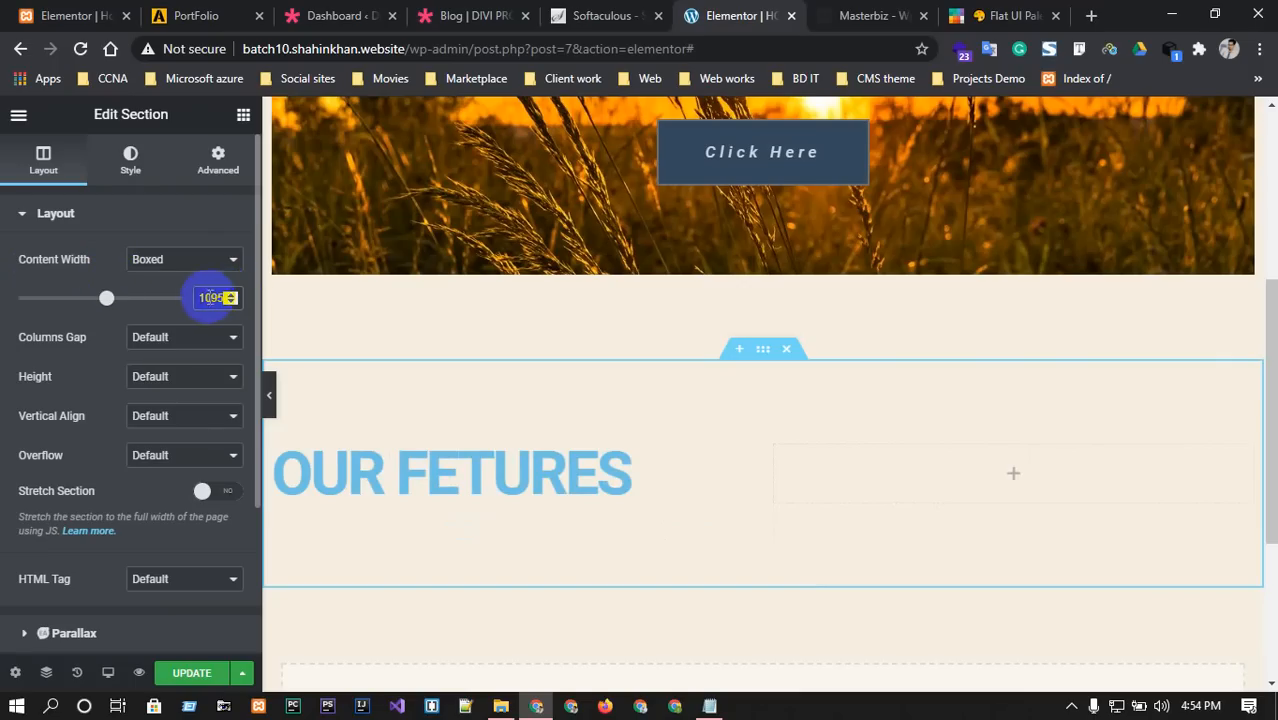
{"action": "type", "text": "80"}
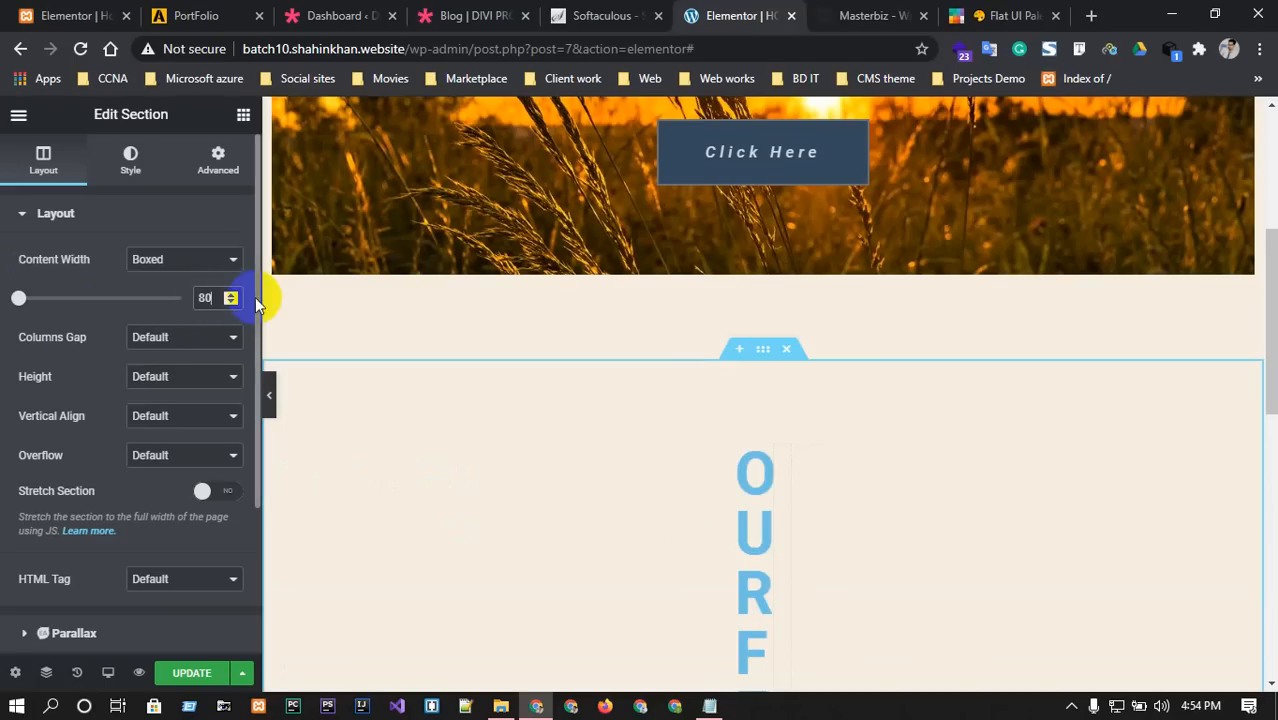
{"action": "left_click", "coordinate": [228, 296]}
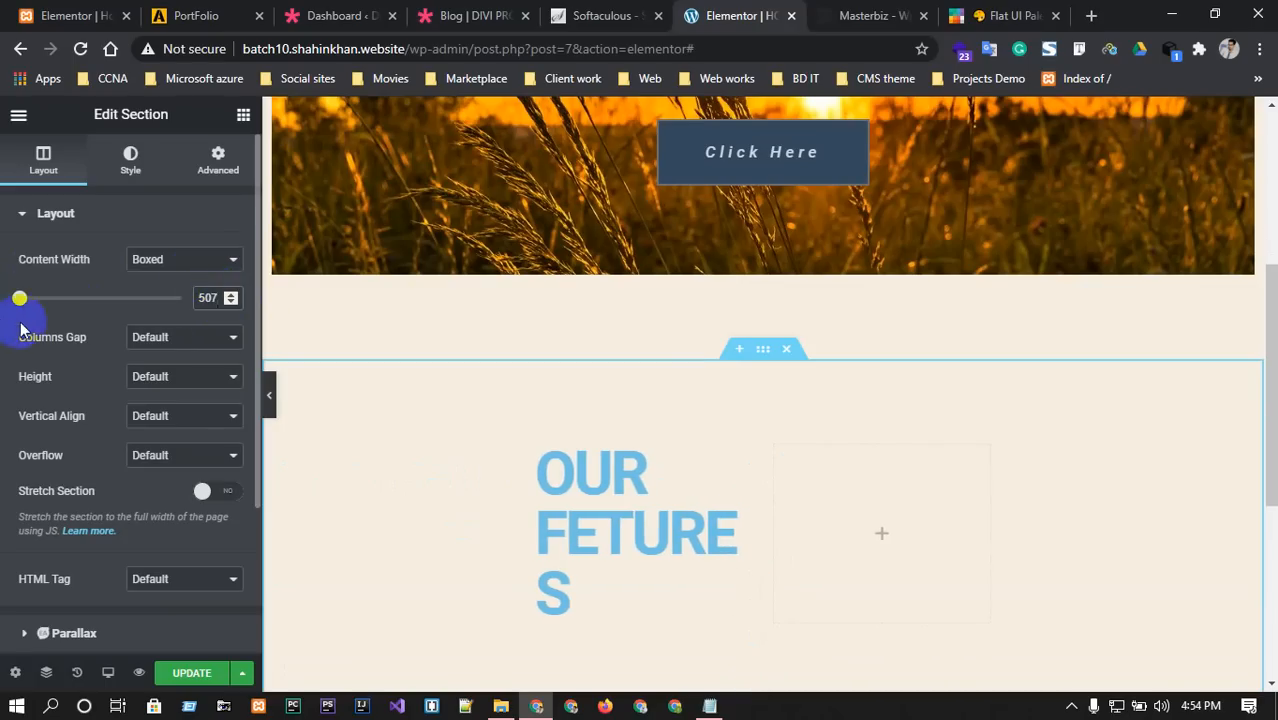
{"action": "left_click_drag", "start_coordinate": [18, 298], "coordinate": [80, 301]}
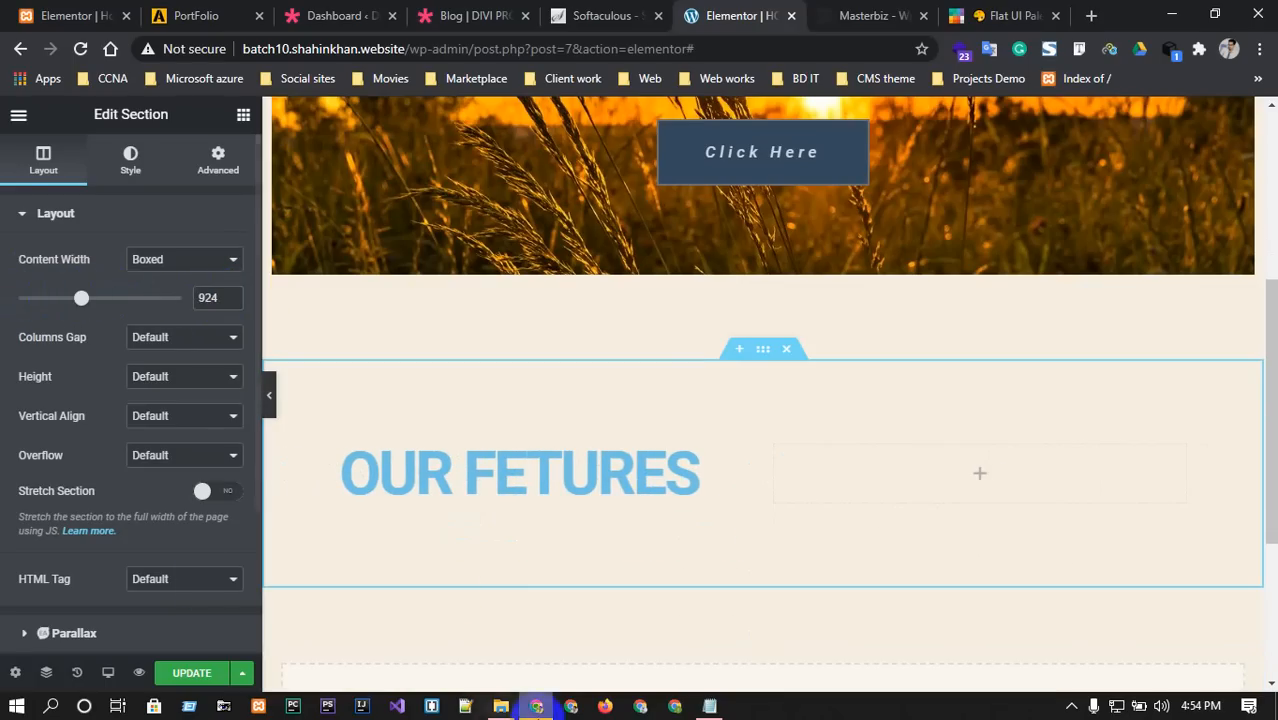
Leave the section's height, vertical alignment and overflow at Default.
{"action": "left_click", "coordinate": [188, 389]}
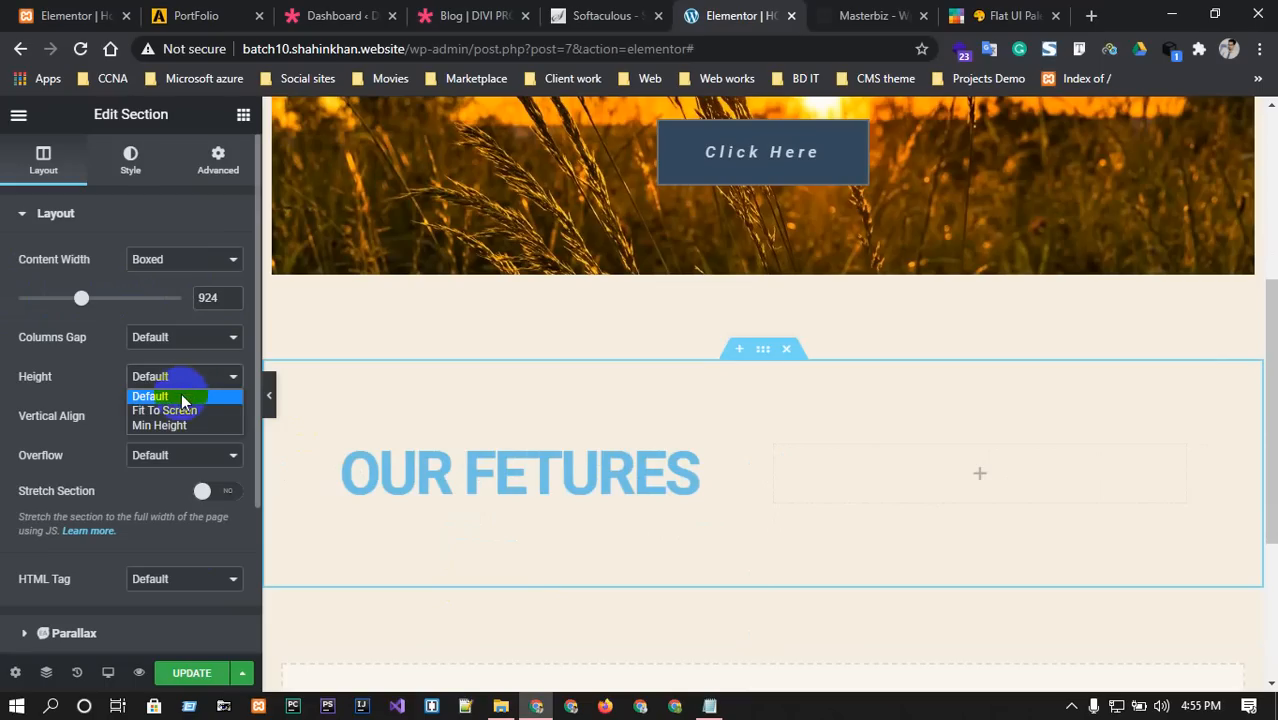
{"action": "left_click", "coordinate": [185, 379]}
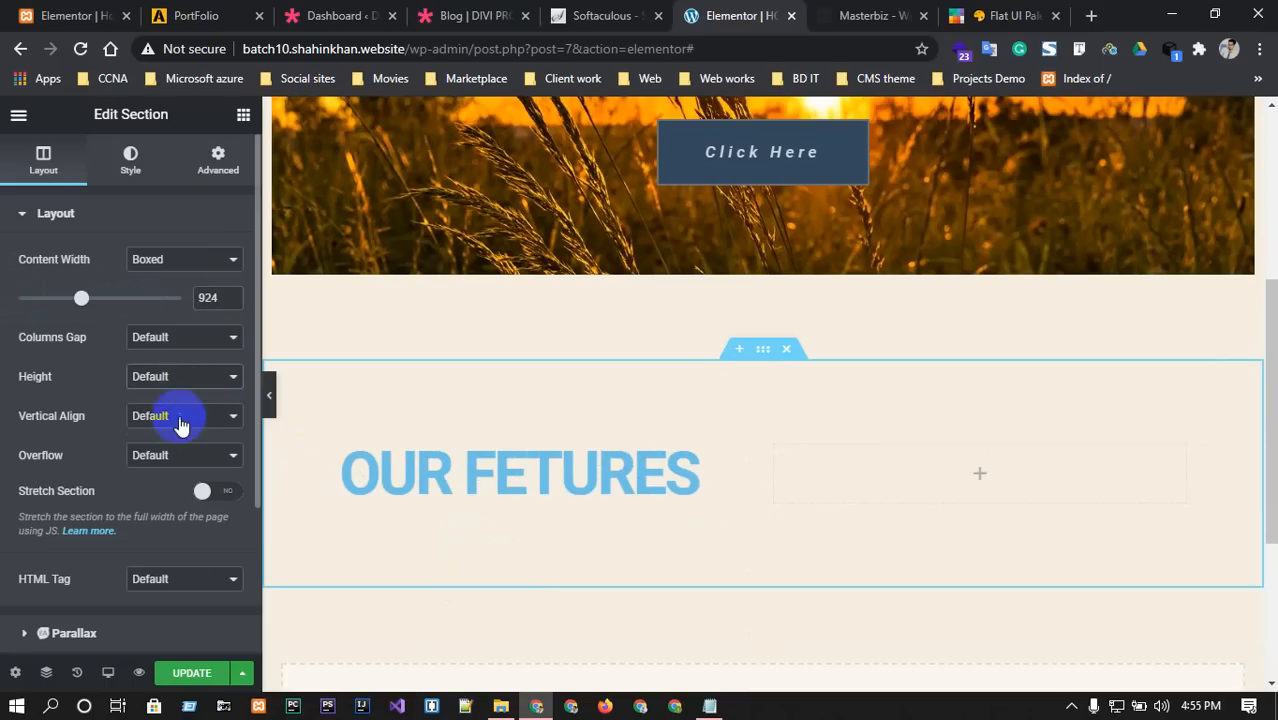
{"action": "left_click", "coordinate": [181, 423]}
{"action": "left_click", "coordinate": [178, 418]}
{"action": "left_click", "coordinate": [163, 455]}
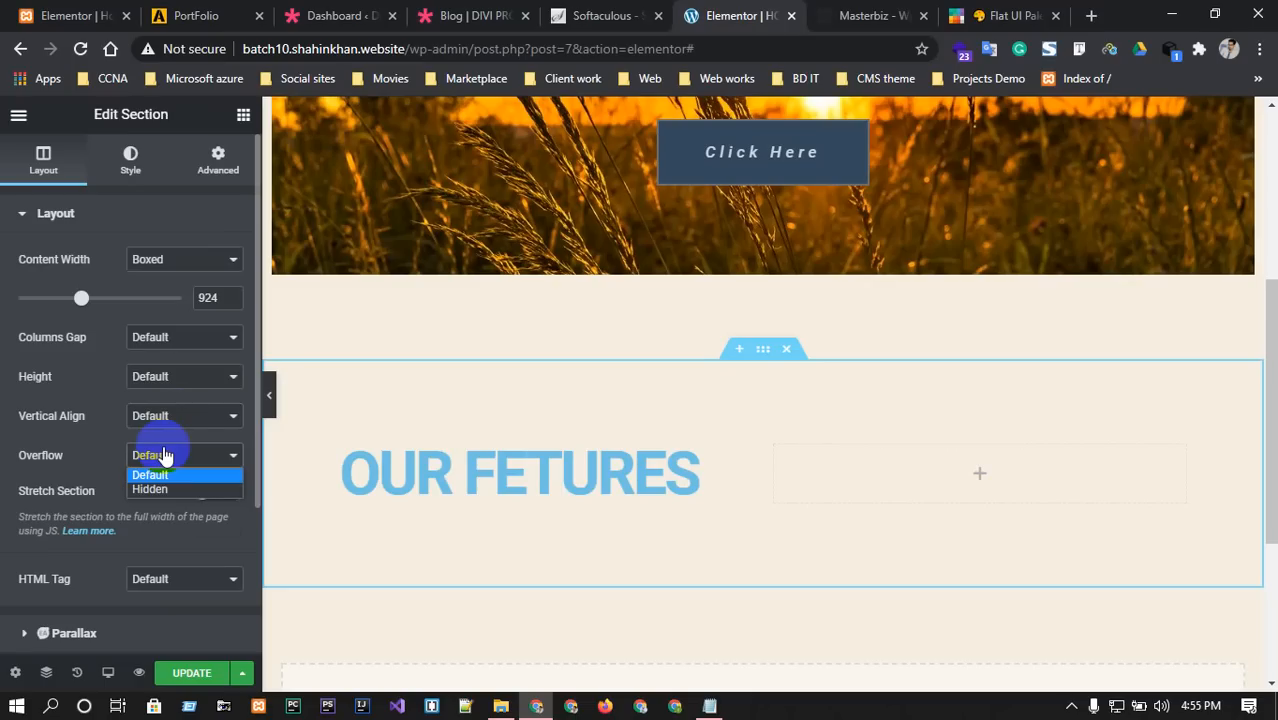
{"action": "left_click", "coordinate": [163, 455]}
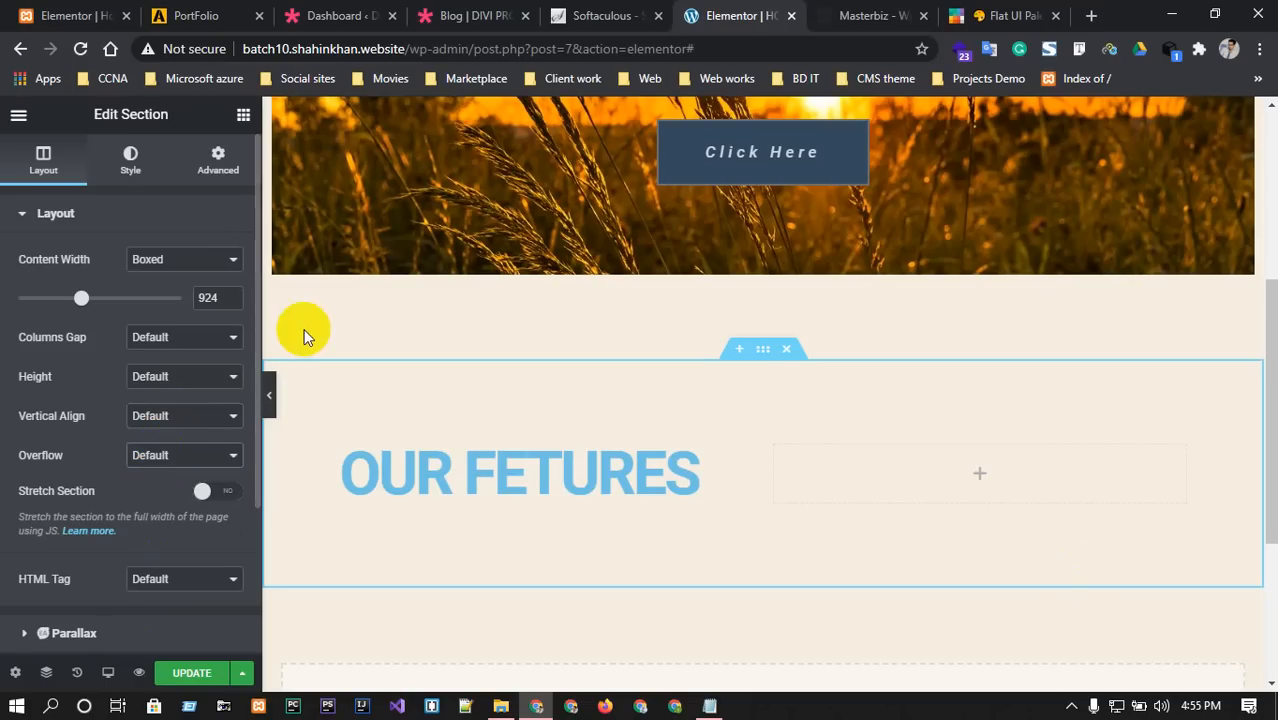
{"action": "left_click", "coordinate": [899, 12]}
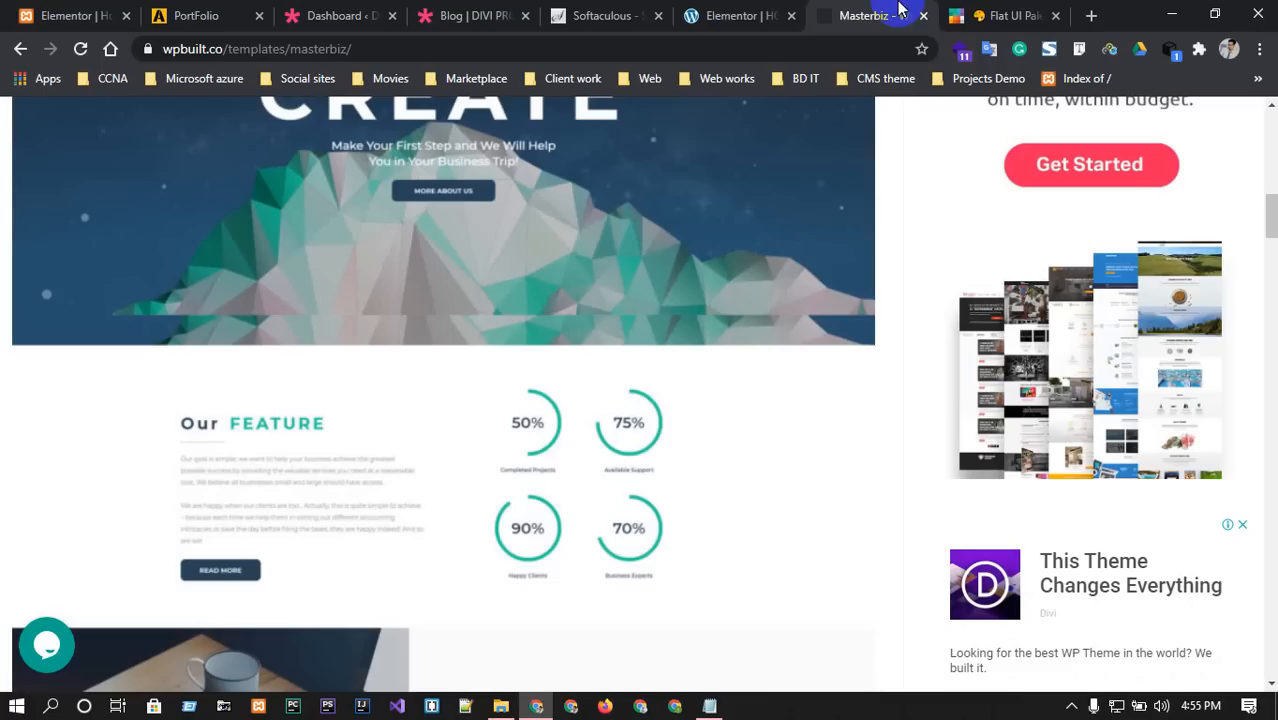
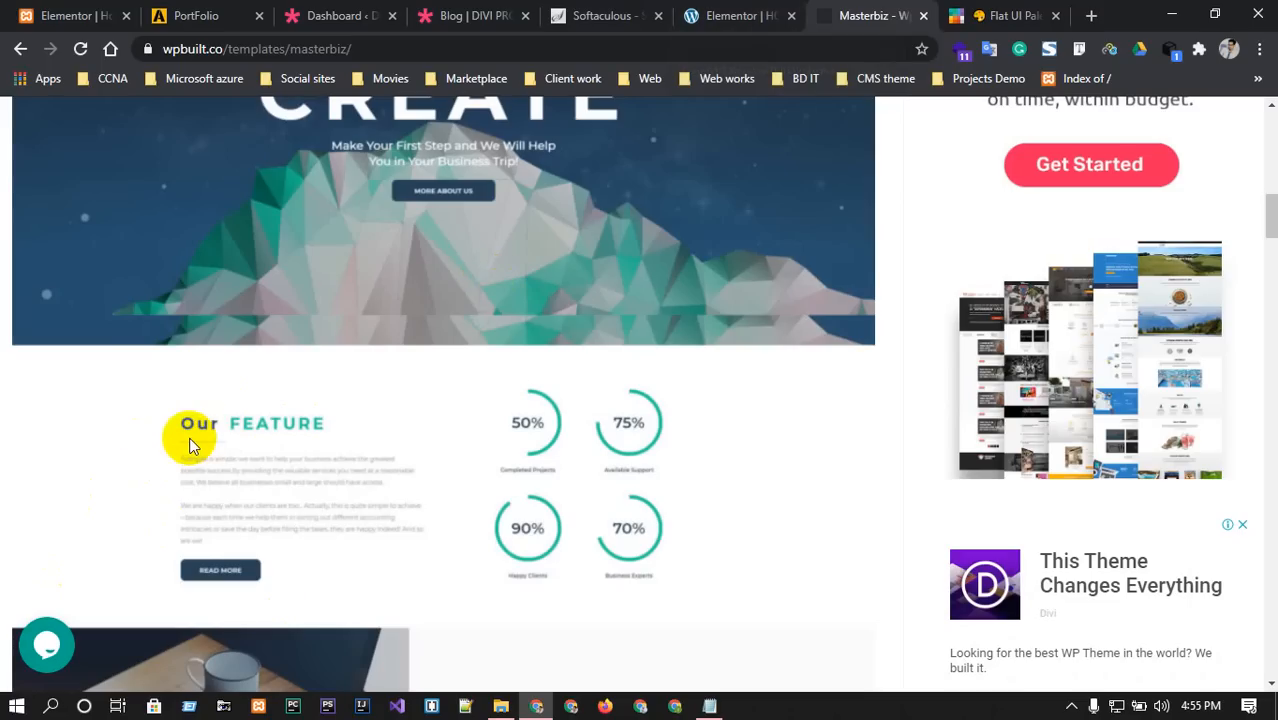
Search widgets for 'div' and place a Divider below the OUR FETURES heading.
{"action": "left_click", "coordinate": [752, 15]}
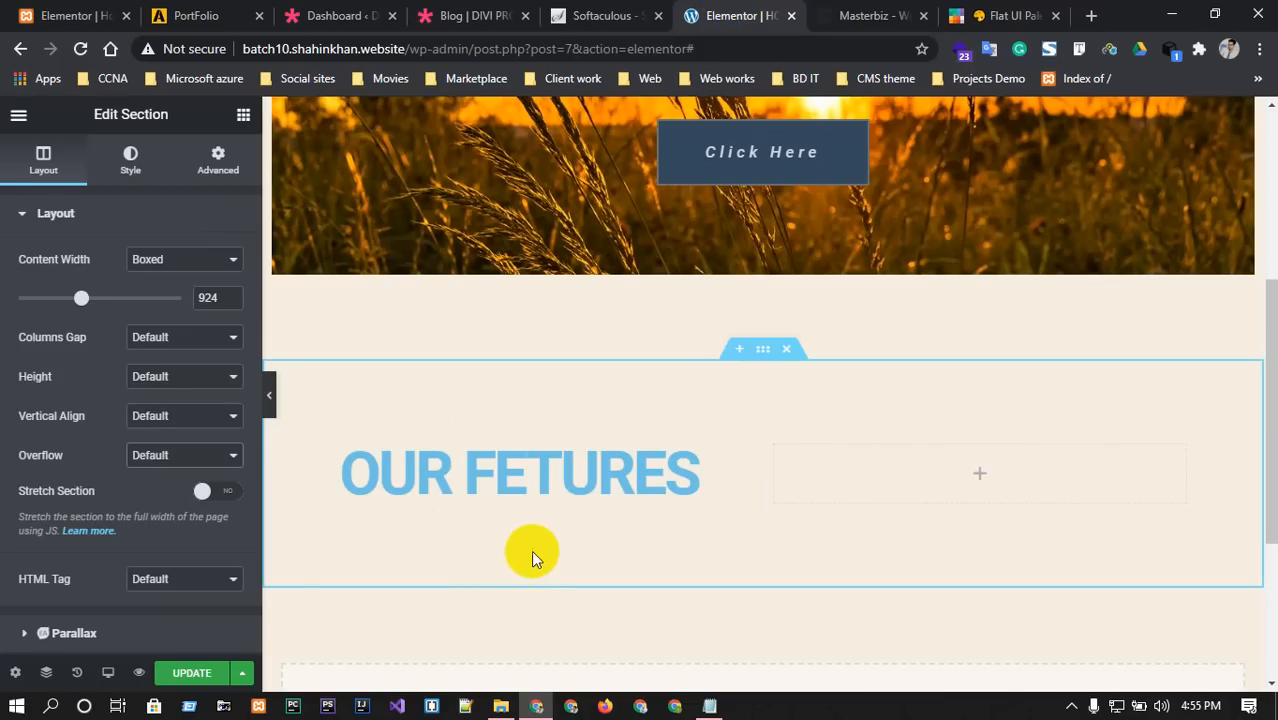
{"action": "left_click", "coordinate": [23, 213]}
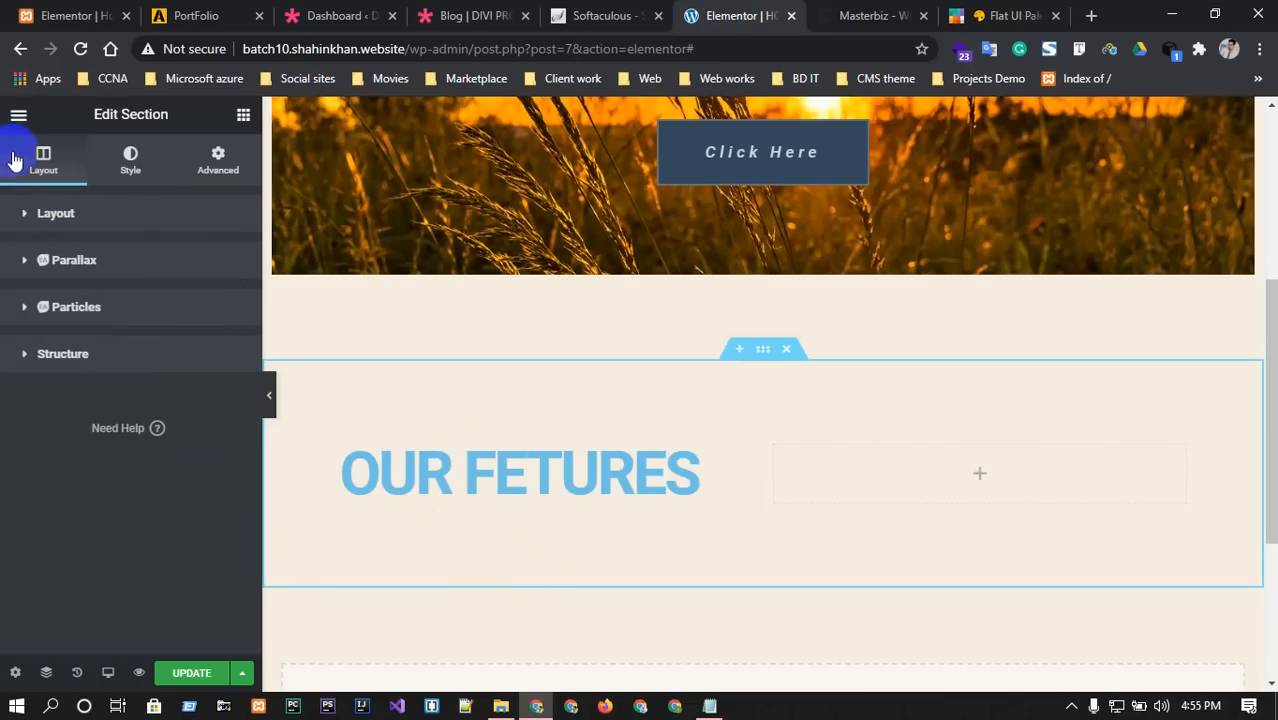
{"action": "left_click", "coordinate": [18, 114]}
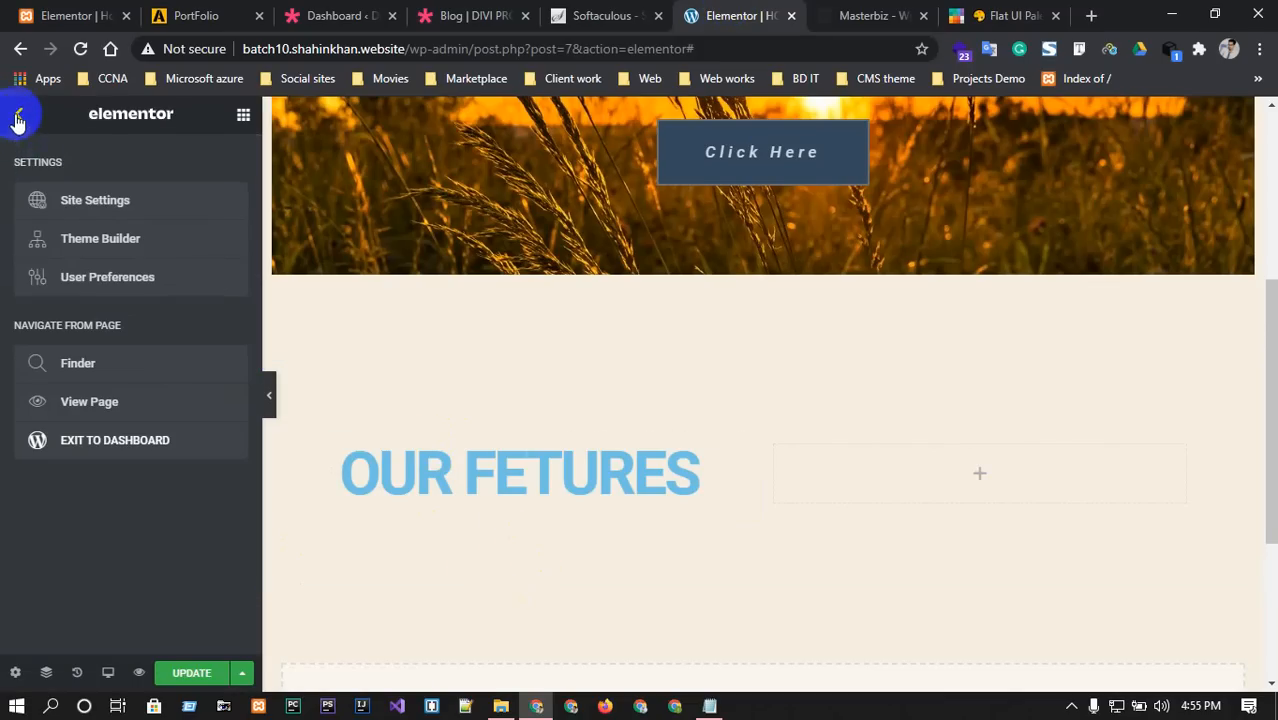
{"action": "left_click", "coordinate": [17, 118]}
{"action": "left_click", "coordinate": [85, 183]}
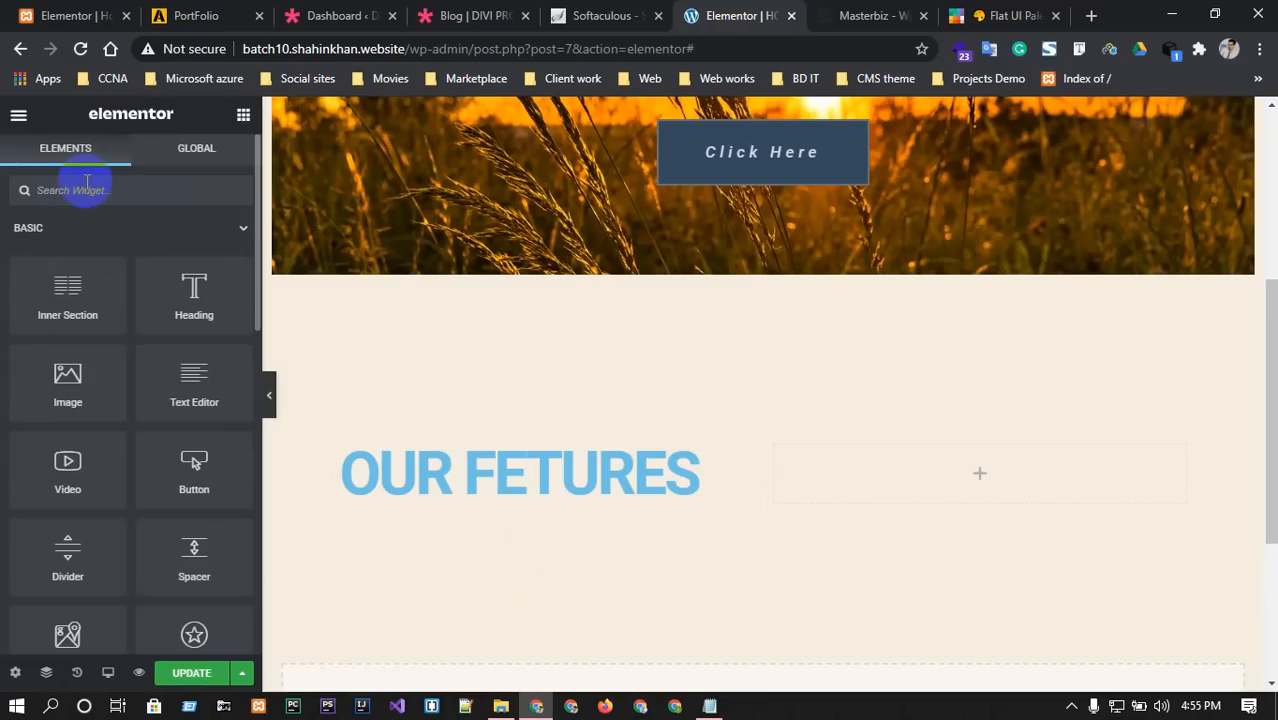
{"action": "type", "text": "div"}
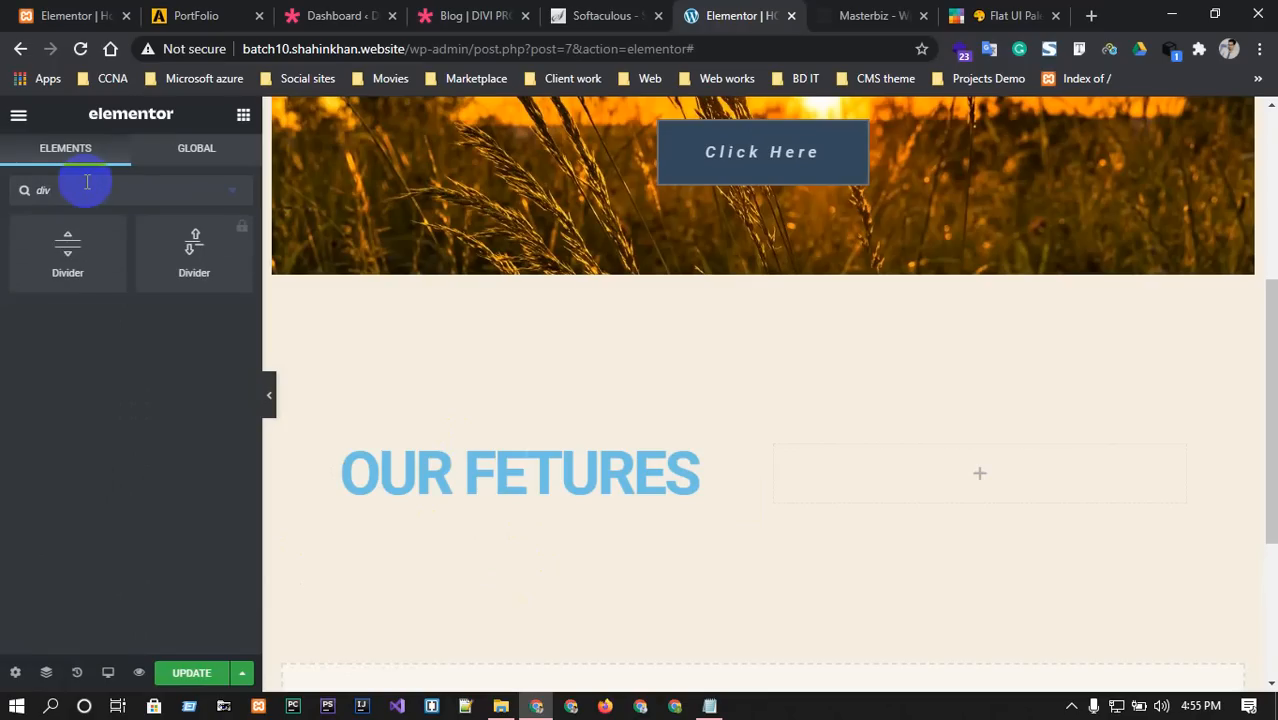
{"action": "left_click_drag", "start_coordinate": [63, 249], "coordinate": [481, 505]}
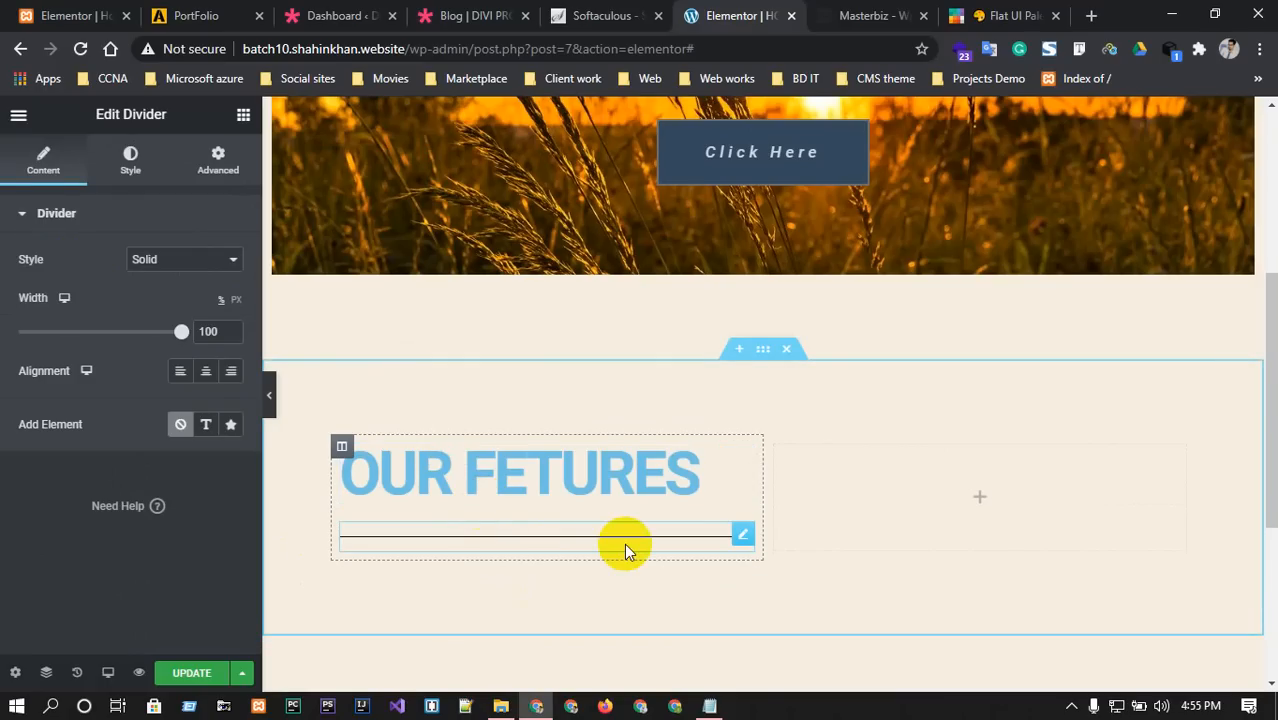
Shorten the divider to 29% width and align it to the left.
{"action": "left_click", "coordinate": [850, 14]}
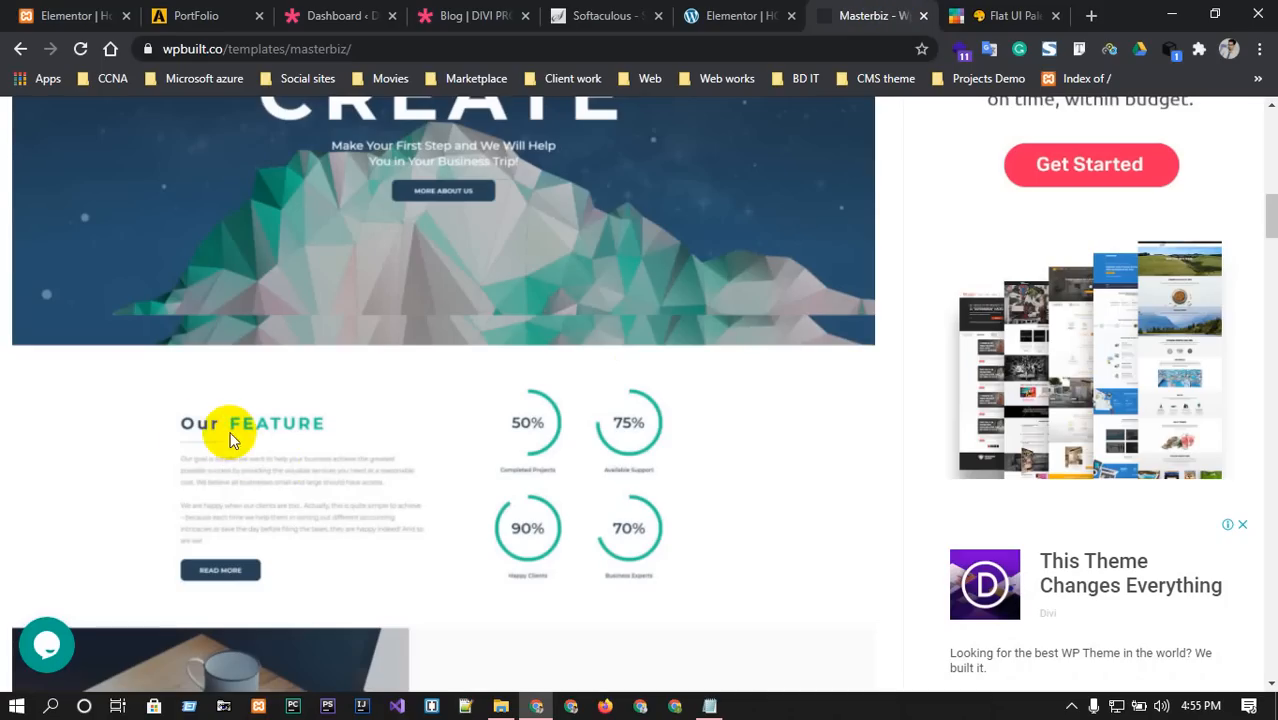
{"action": "left_click", "coordinate": [728, 15]}
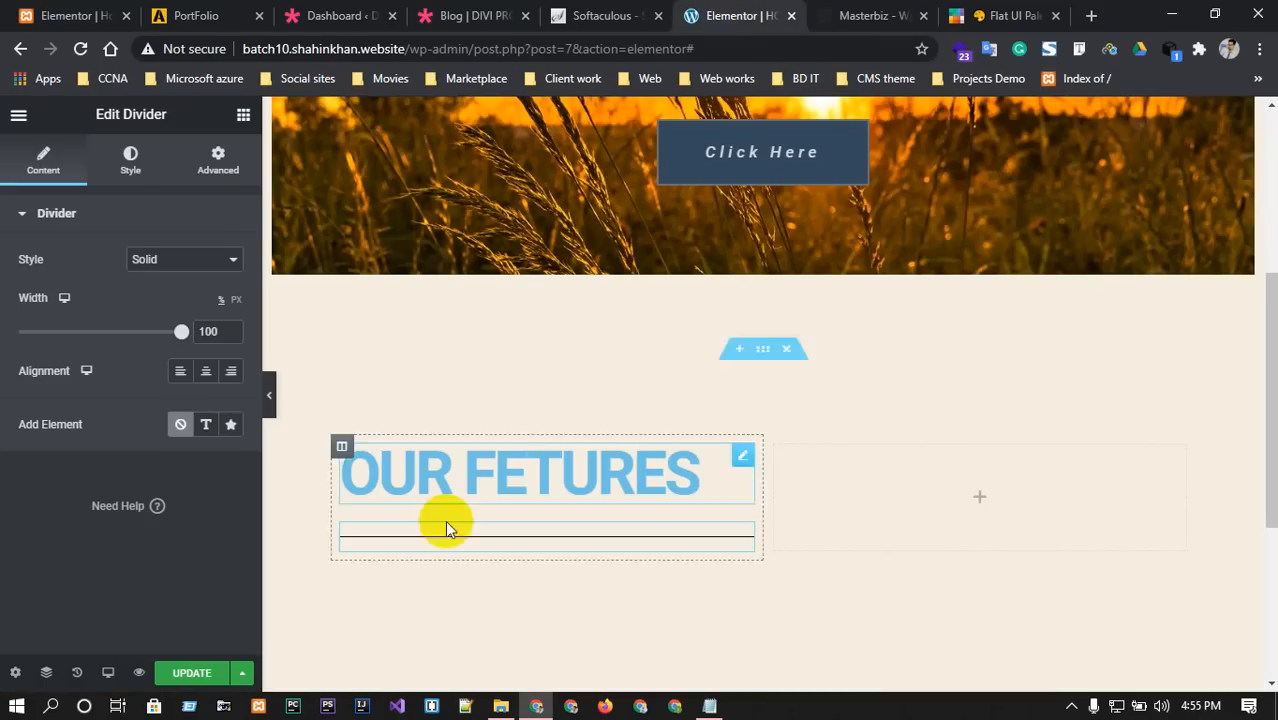
{"action": "left_click_drag", "start_coordinate": [183, 332], "coordinate": [88, 343]}
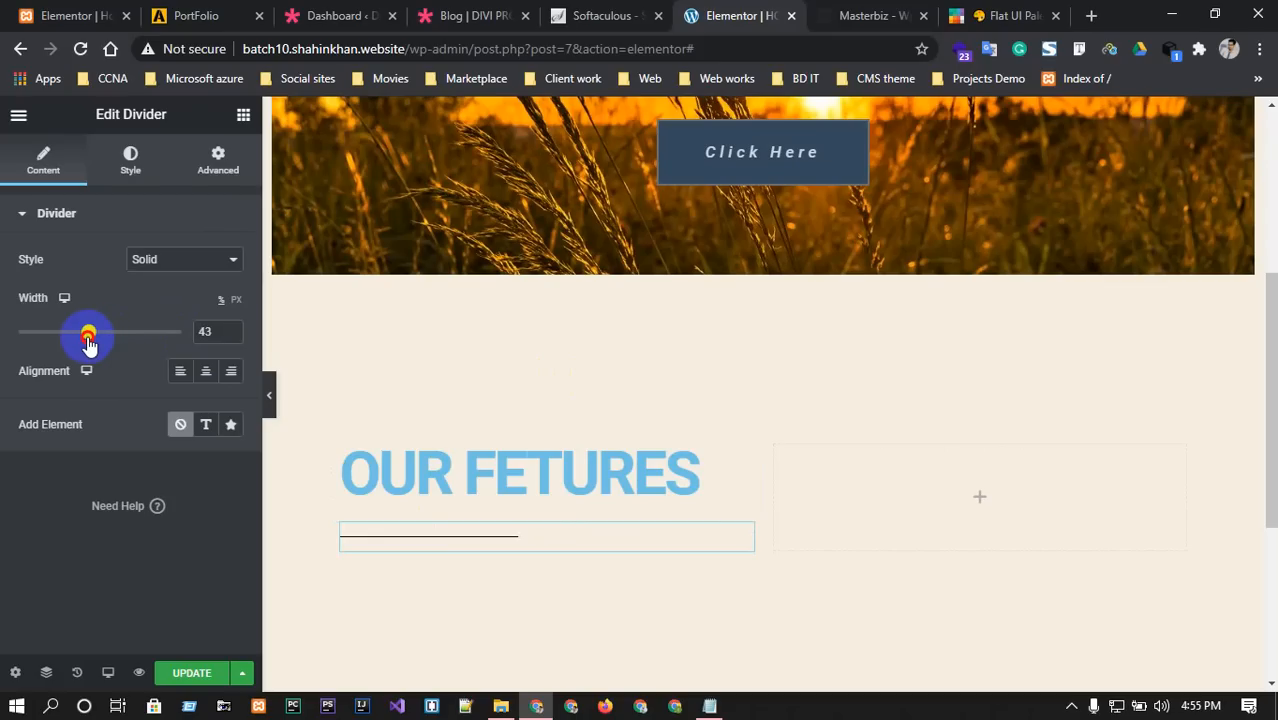
{"action": "left_click_drag", "start_coordinate": [88, 343], "coordinate": [66, 342]}
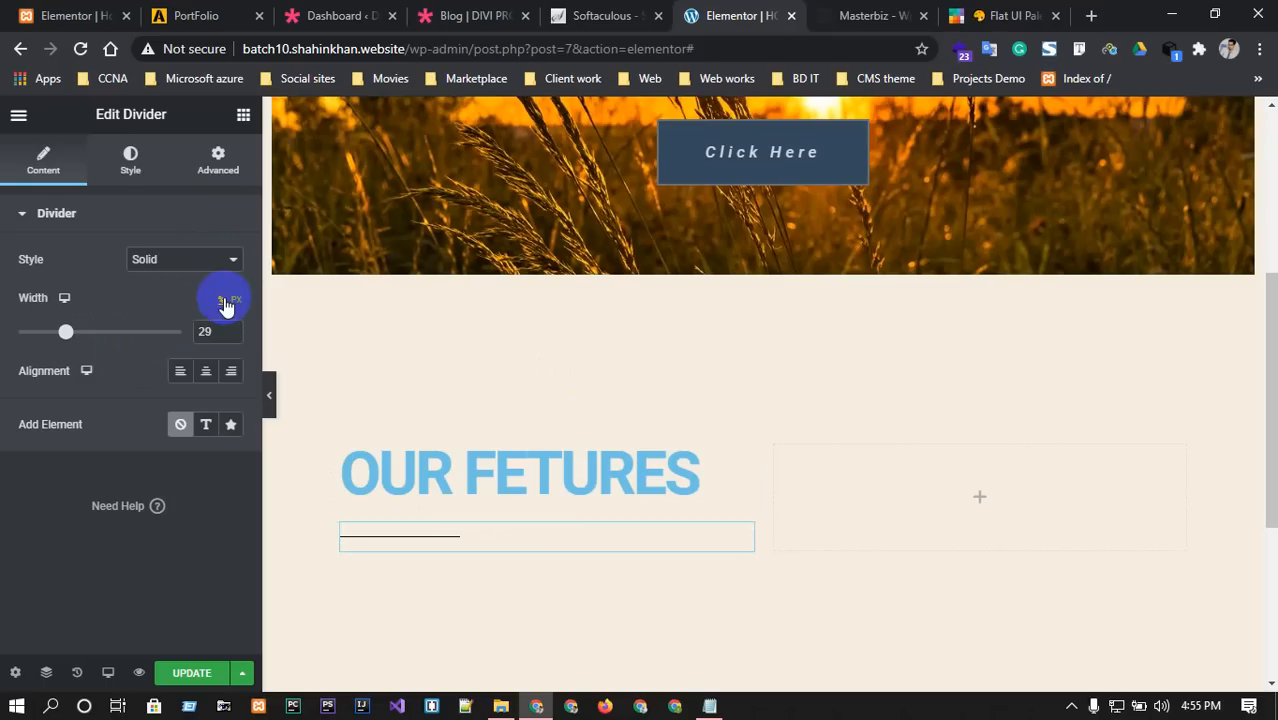
{"action": "left_click", "coordinate": [206, 371]}
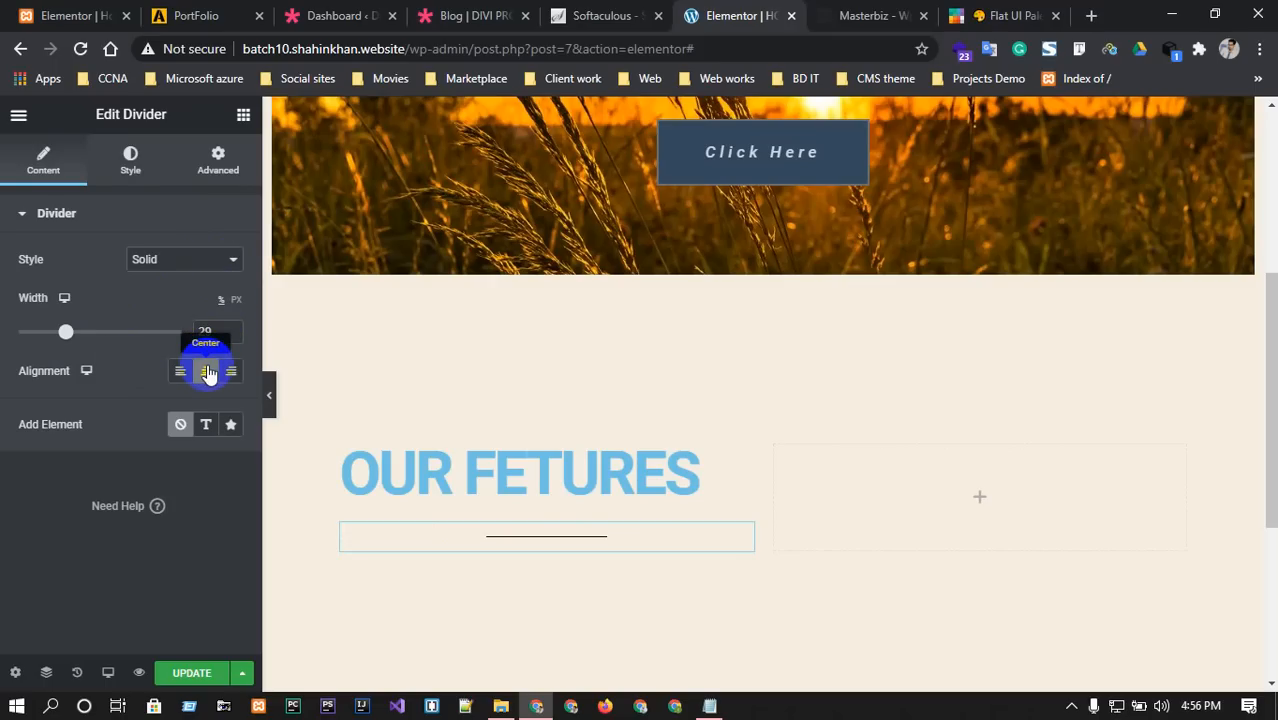
{"action": "left_click", "coordinate": [180, 371]}
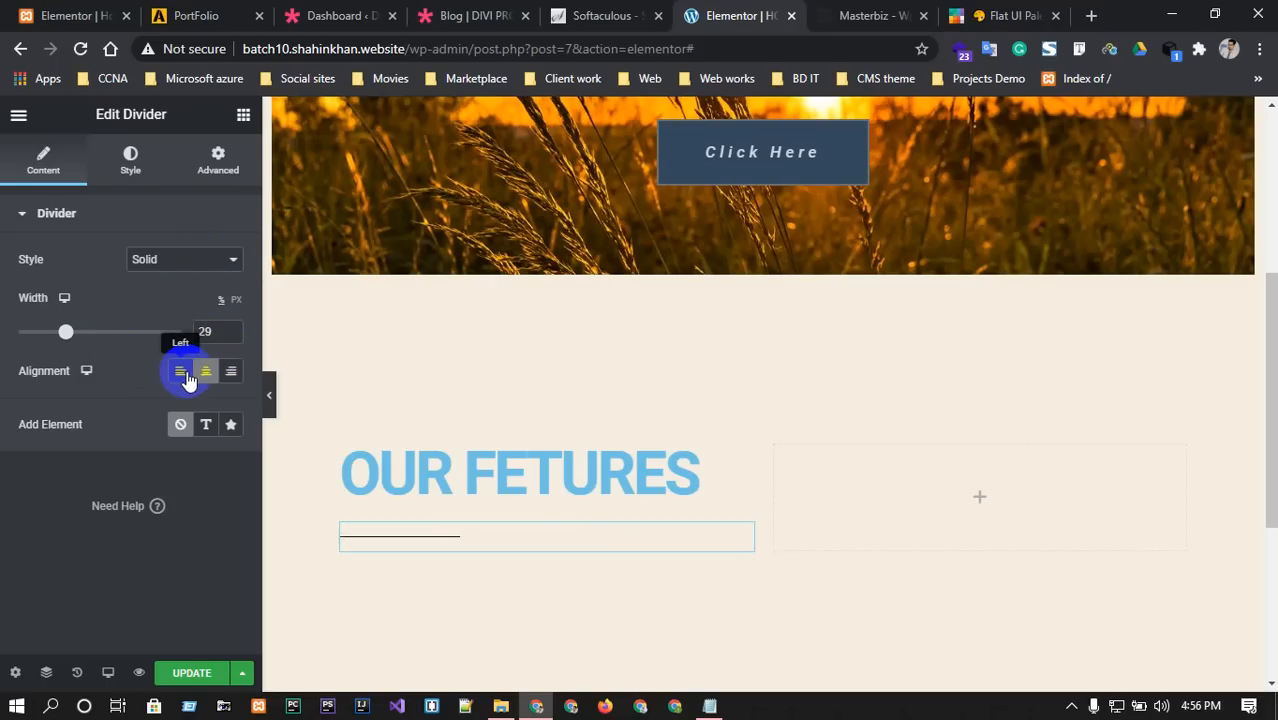
{"action": "left_click", "coordinate": [52, 214]}
{"action": "left_click", "coordinate": [129, 160]}
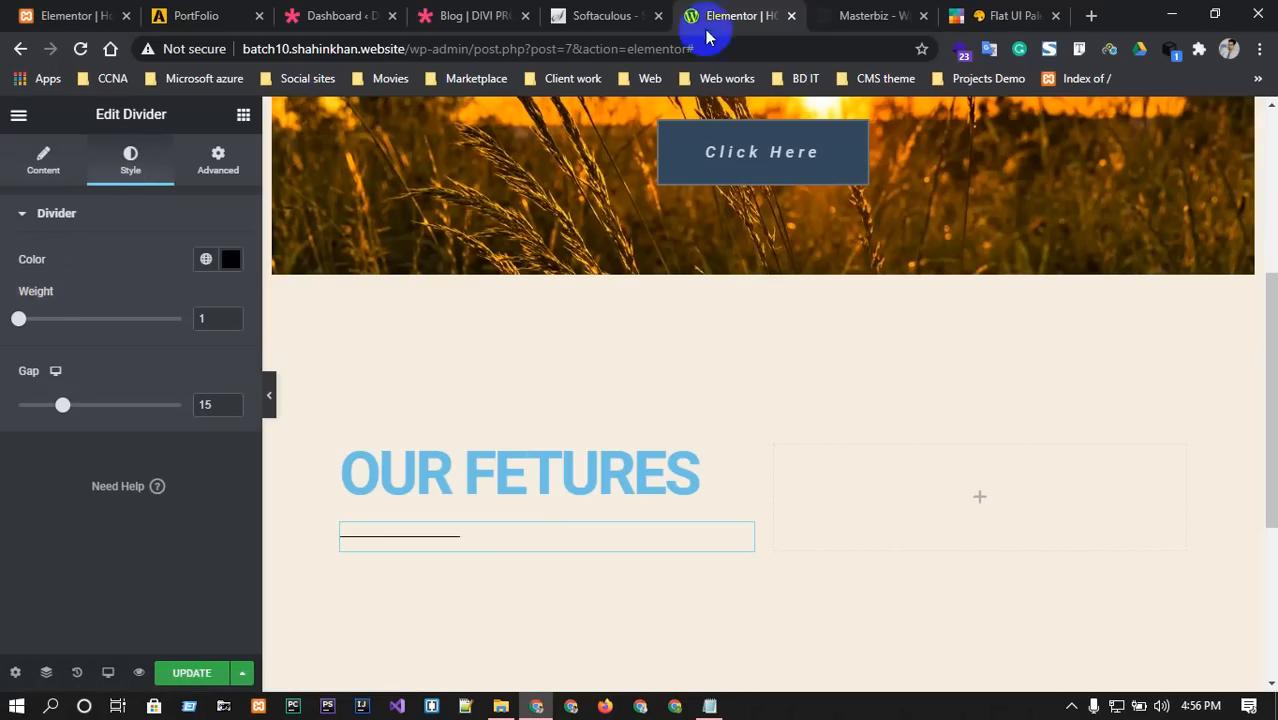
Colour the divider Concrete grey #95a5a6, copied from the flat UI palette.
{"action": "left_click", "coordinate": [860, 15]}
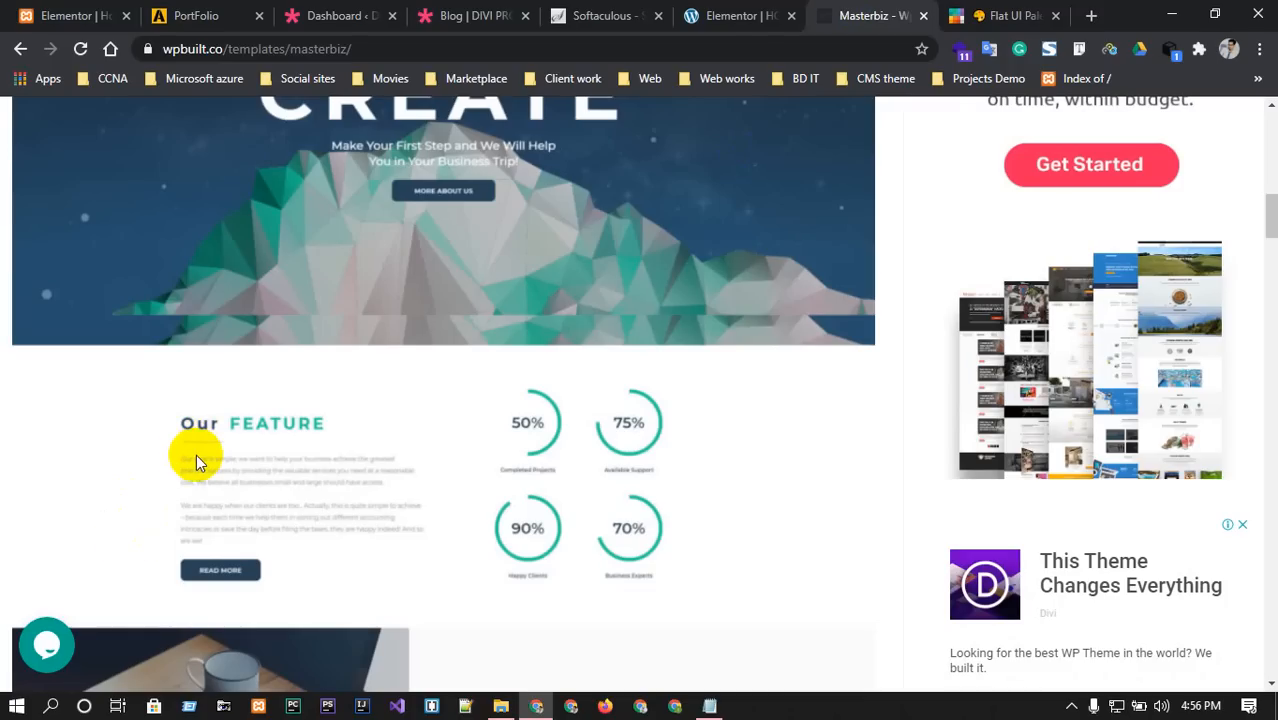
{"action": "left_click", "coordinate": [1015, 15]}
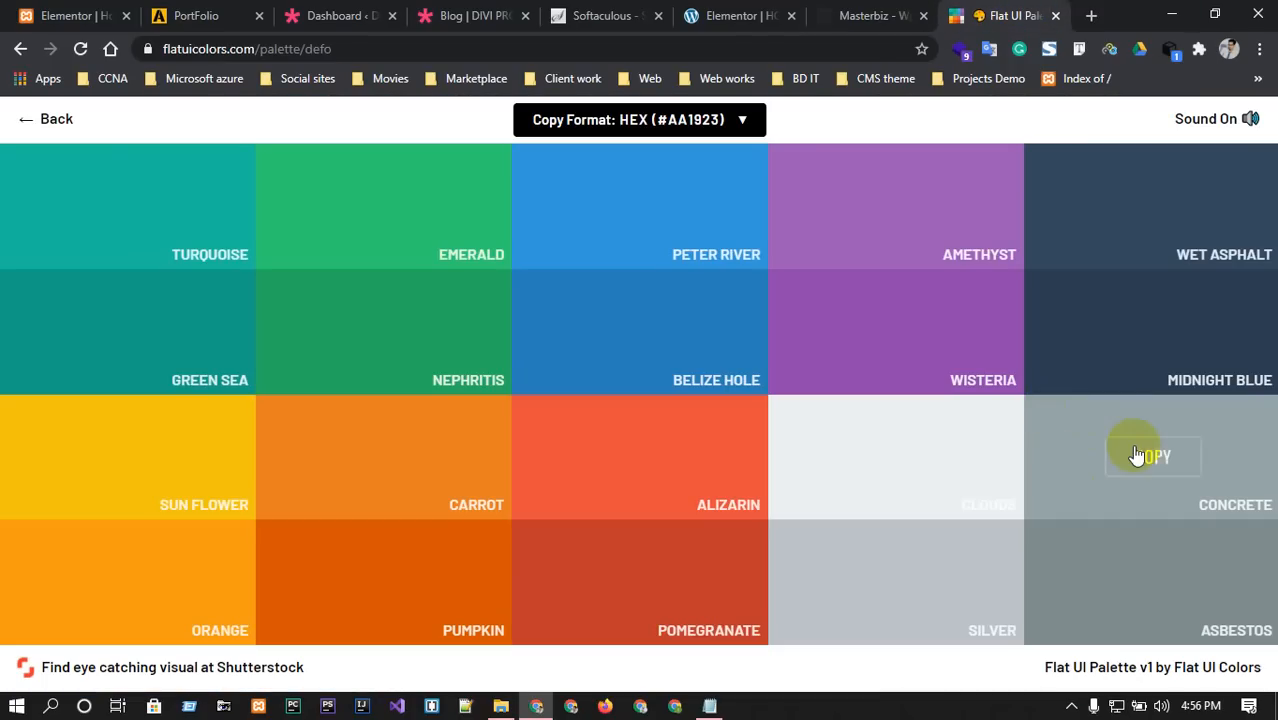
{"action": "left_click", "coordinate": [1136, 455]}
{"action": "left_click", "coordinate": [728, 12]}
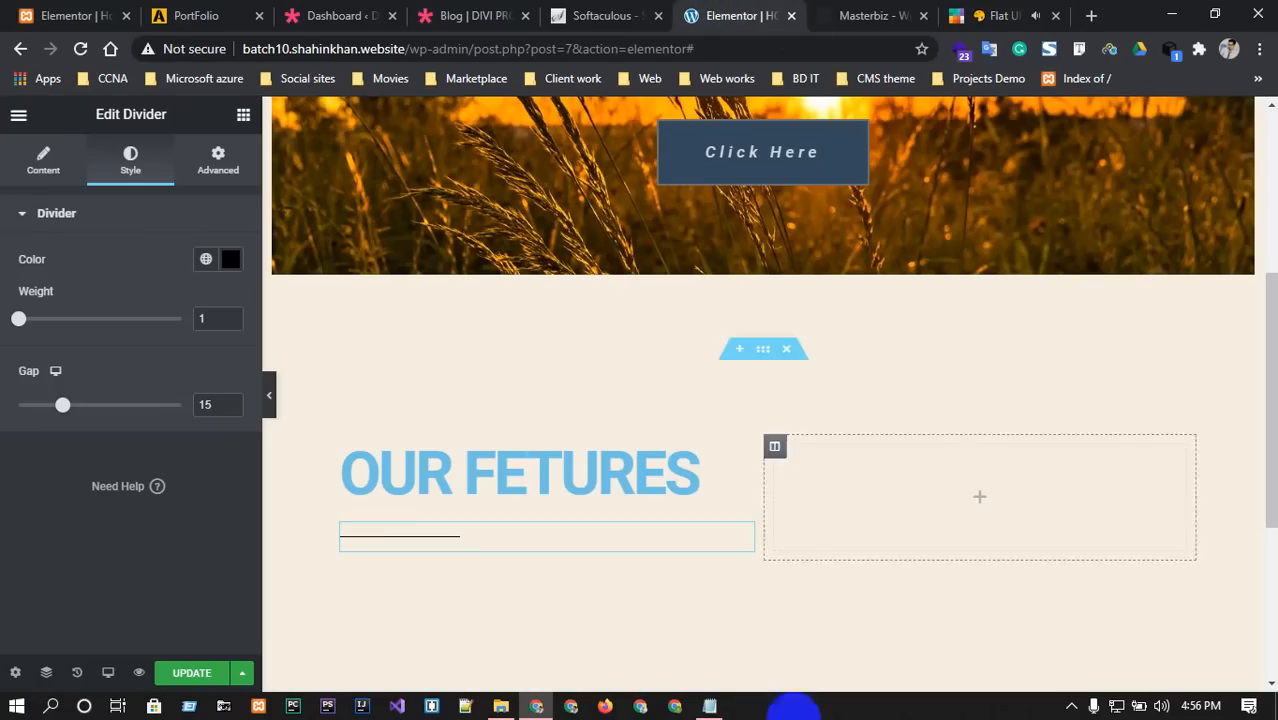
{"action": "left_click", "coordinate": [229, 261]}
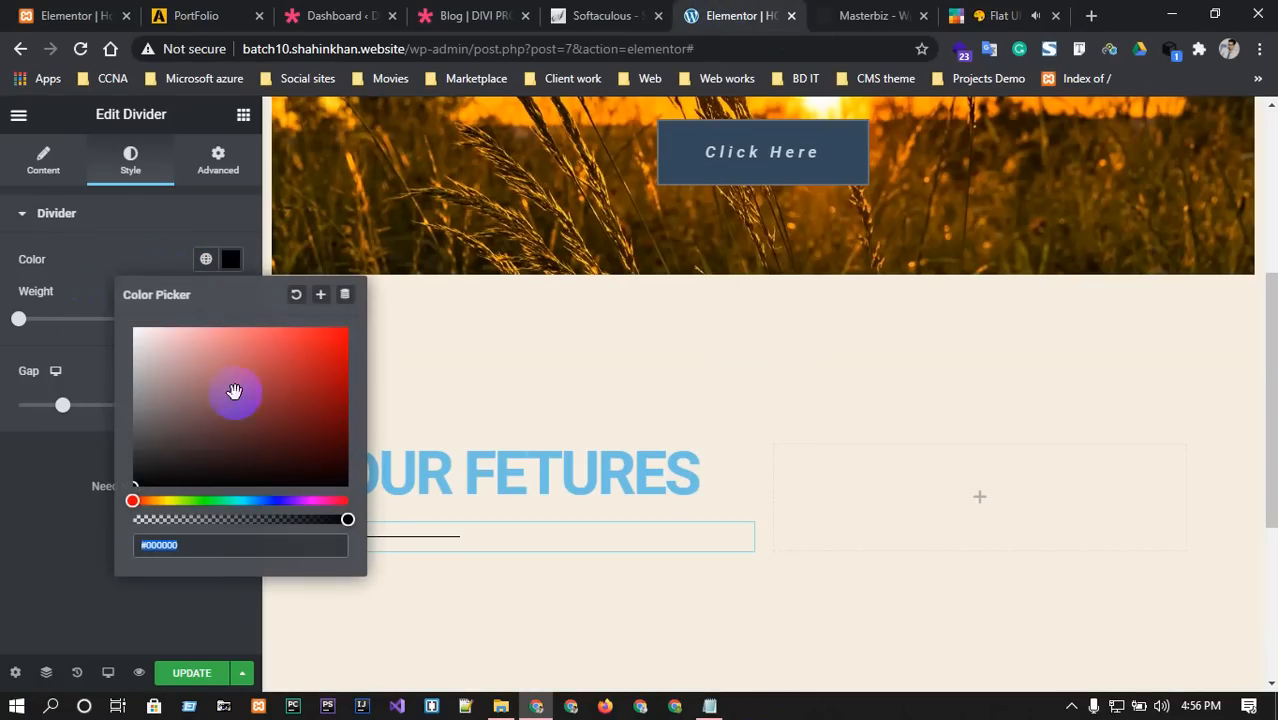
{"action": "type", "text": "#95a5a6"}
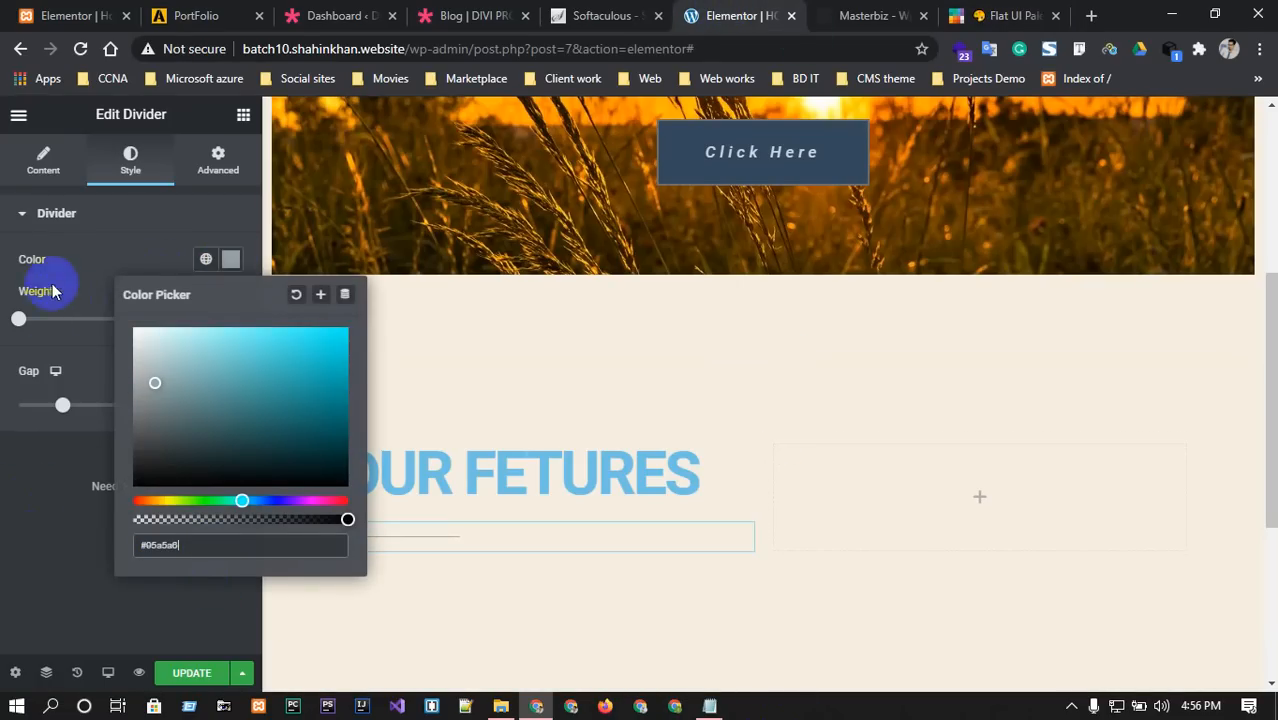
{"action": "left_click", "coordinate": [27, 328]}
Set the divider's weight to 3, checking it against the Masterbiz reference page.
{"action": "left_click_drag", "start_coordinate": [18, 325], "coordinate": [81, 325]}
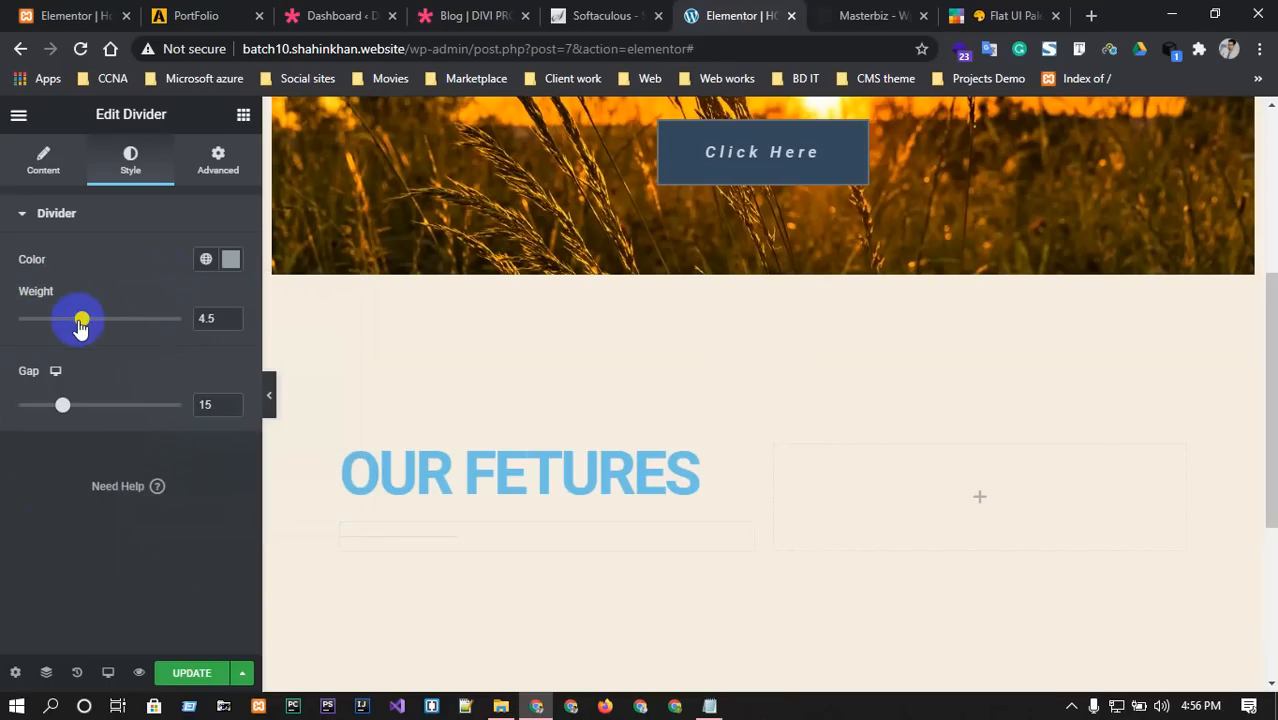
{"action": "left_click", "coordinate": [214, 320]}
{"action": "type", "text": "5"}
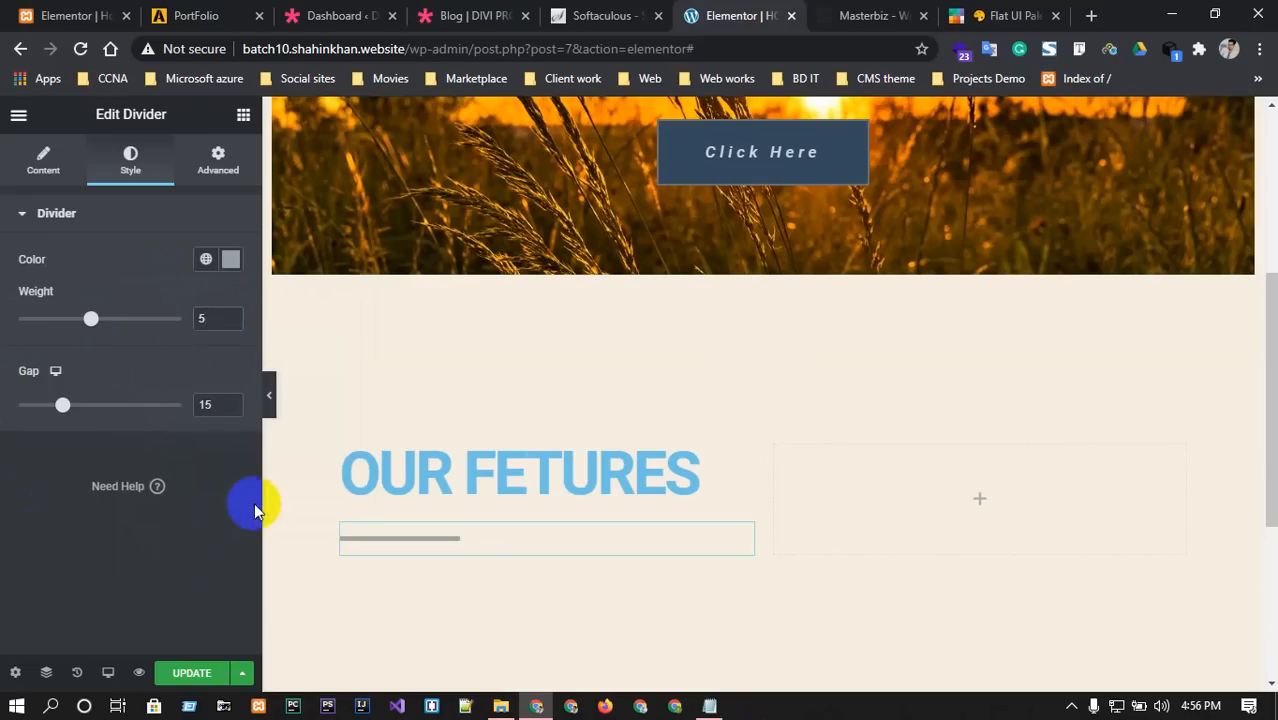
{"action": "key", "text": "ctrl+Tab"}
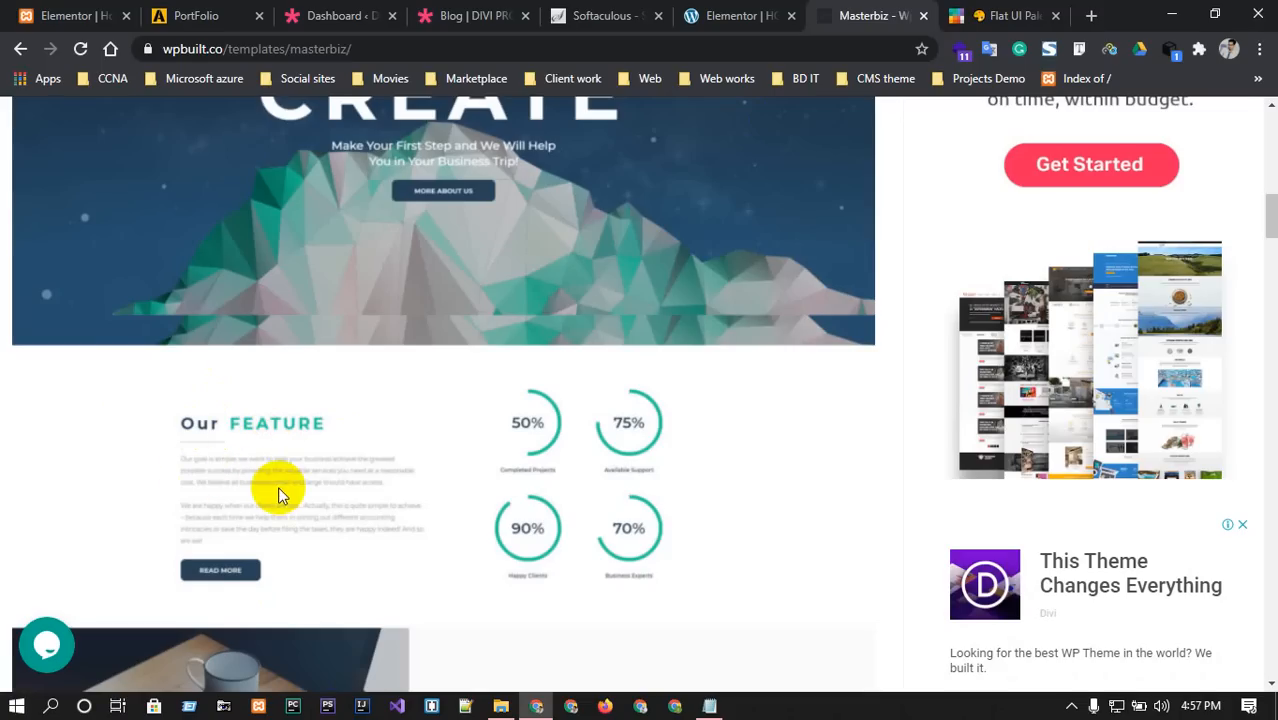
{"action": "left_click", "coordinate": [736, 12]}
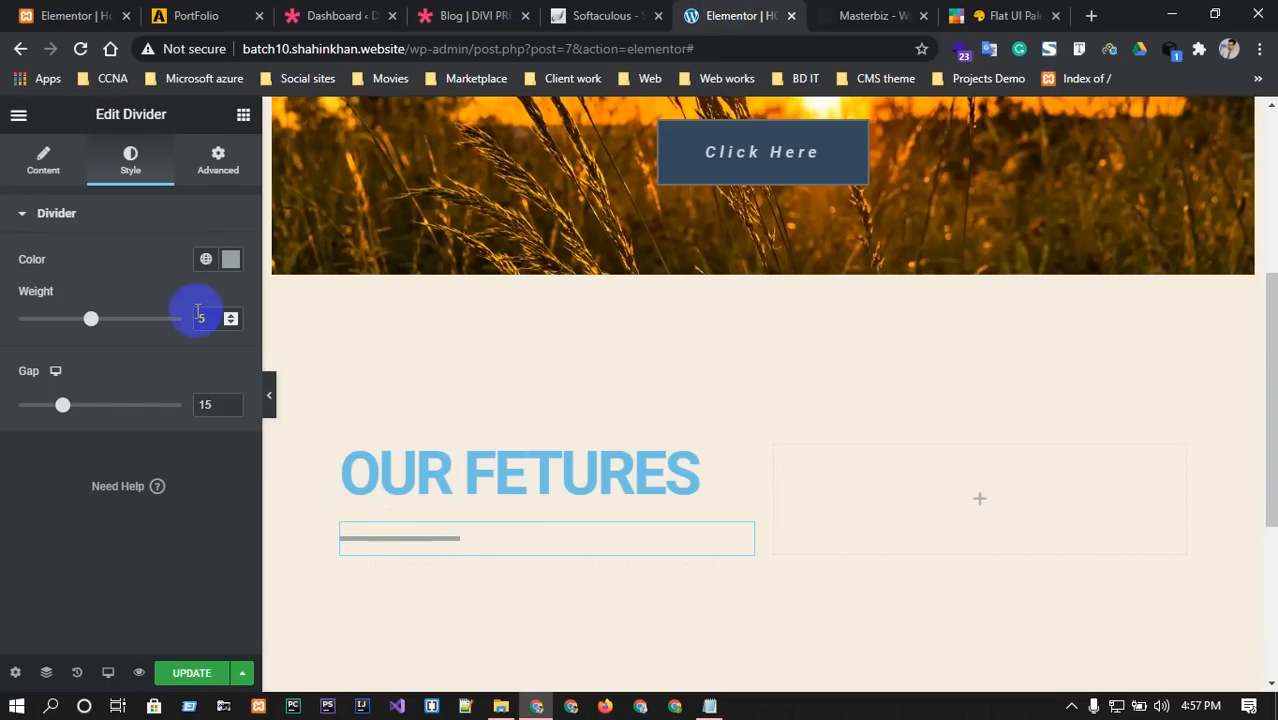
{"action": "left_click", "coordinate": [230, 324]}
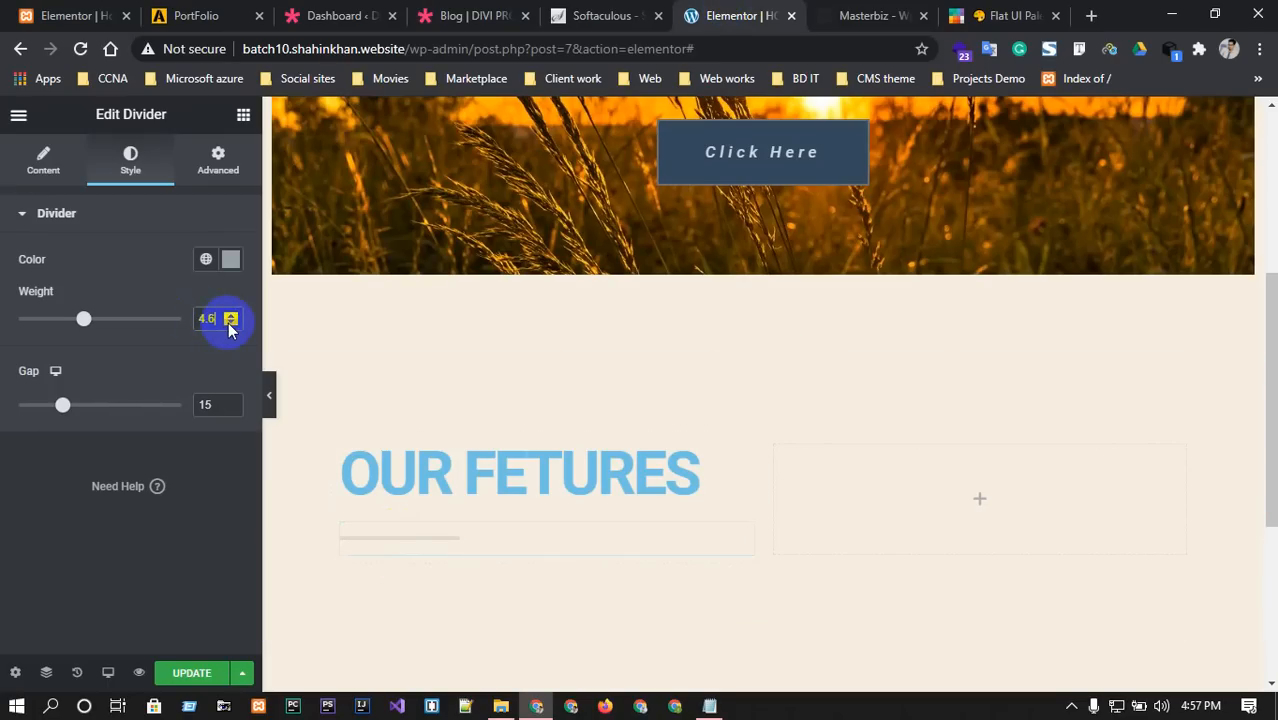
{"action": "left_click", "coordinate": [206, 318]}
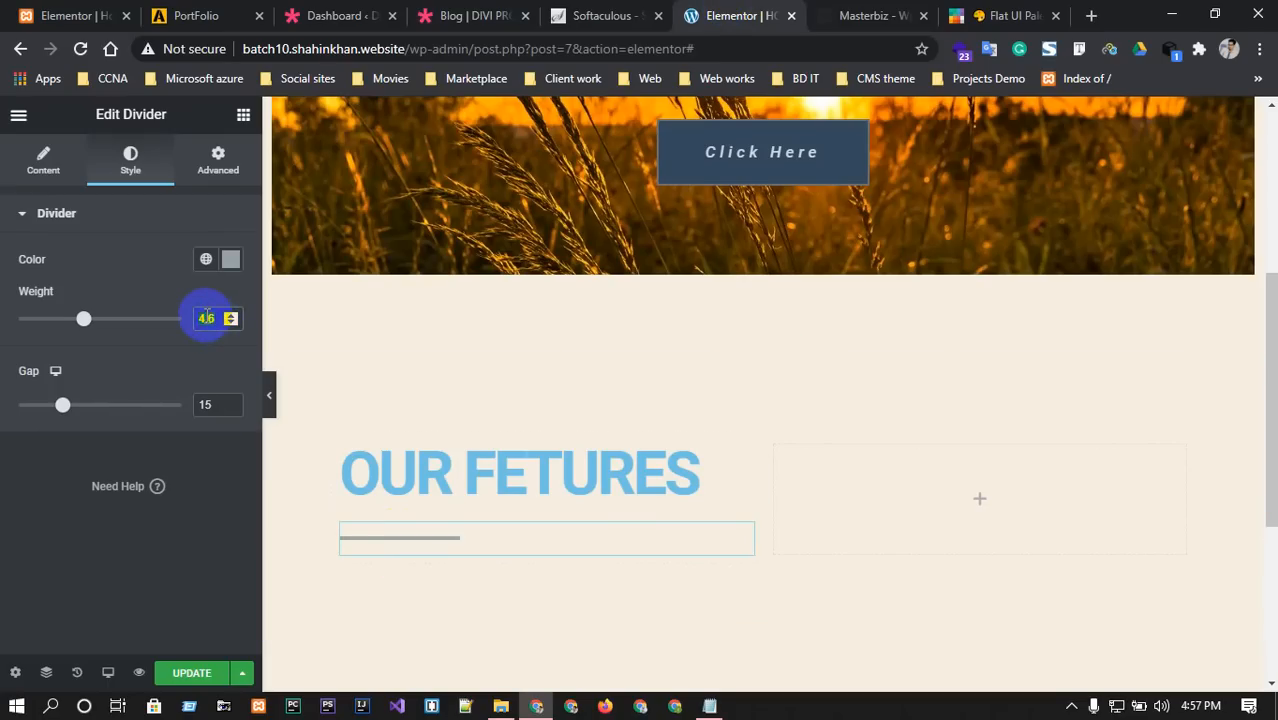
{"action": "type", "text": "3"}
{"action": "left_click", "coordinate": [40, 457]}
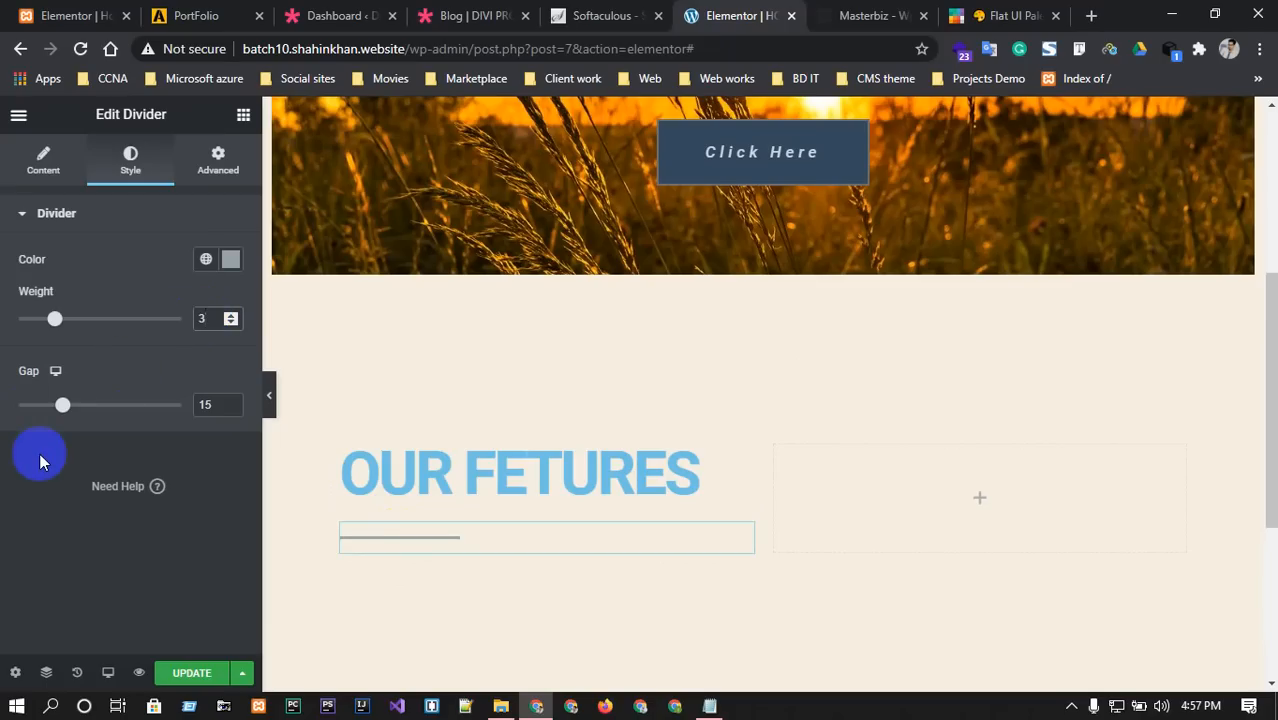
{"action": "left_click", "coordinate": [874, 500]}
{"action": "left_click", "coordinate": [615, 15]}
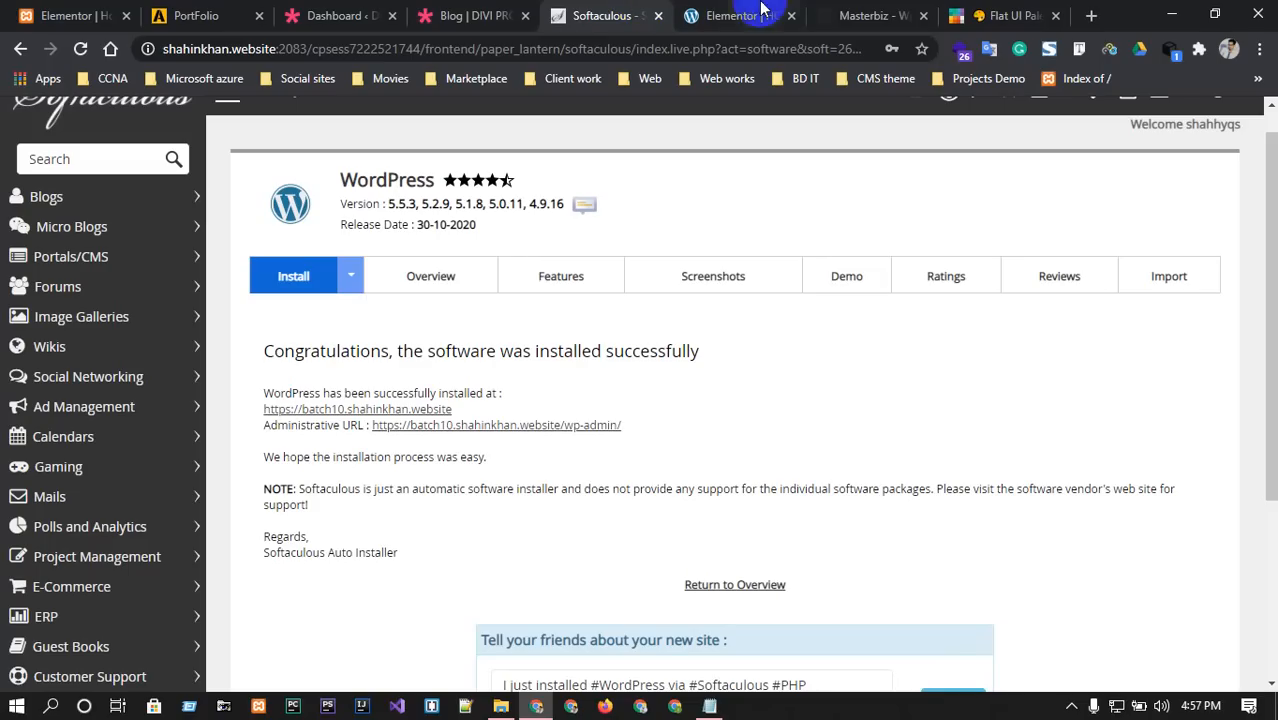
{"action": "left_click", "coordinate": [862, 18]}
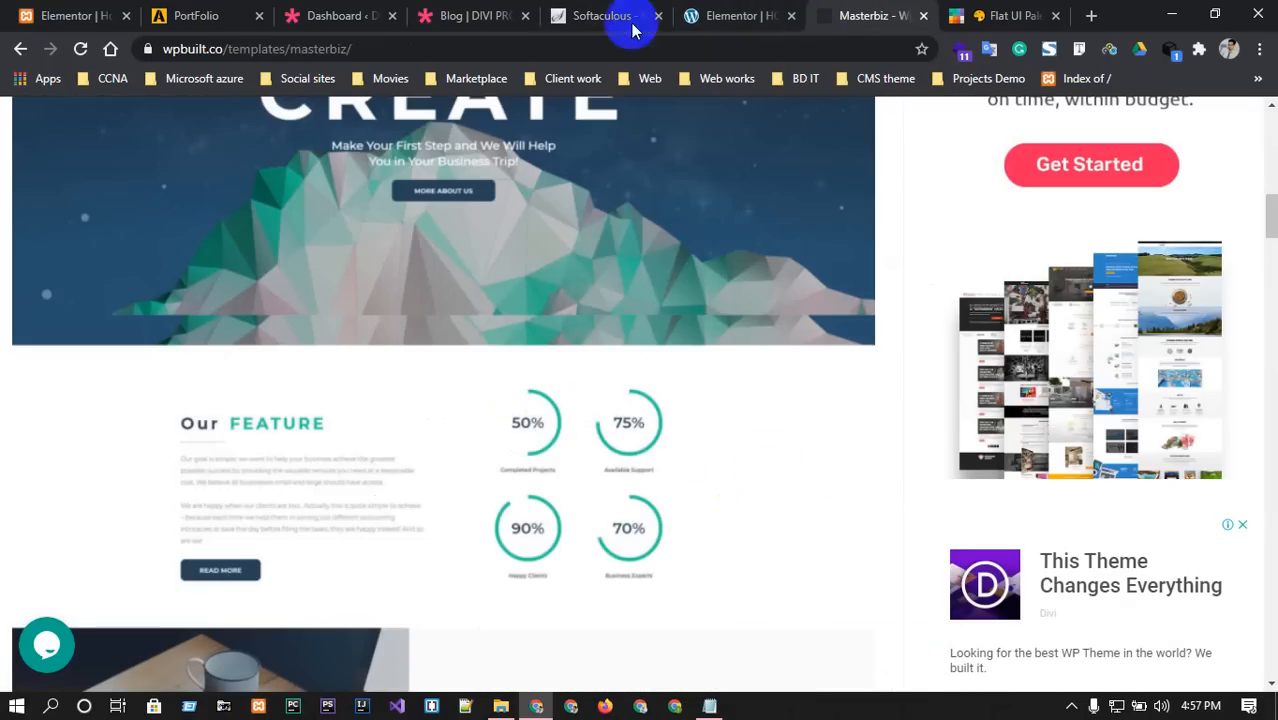
Drag a Text Editor widget with Lorem ipsum text beneath the divider.
{"action": "left_click", "coordinate": [736, 15]}
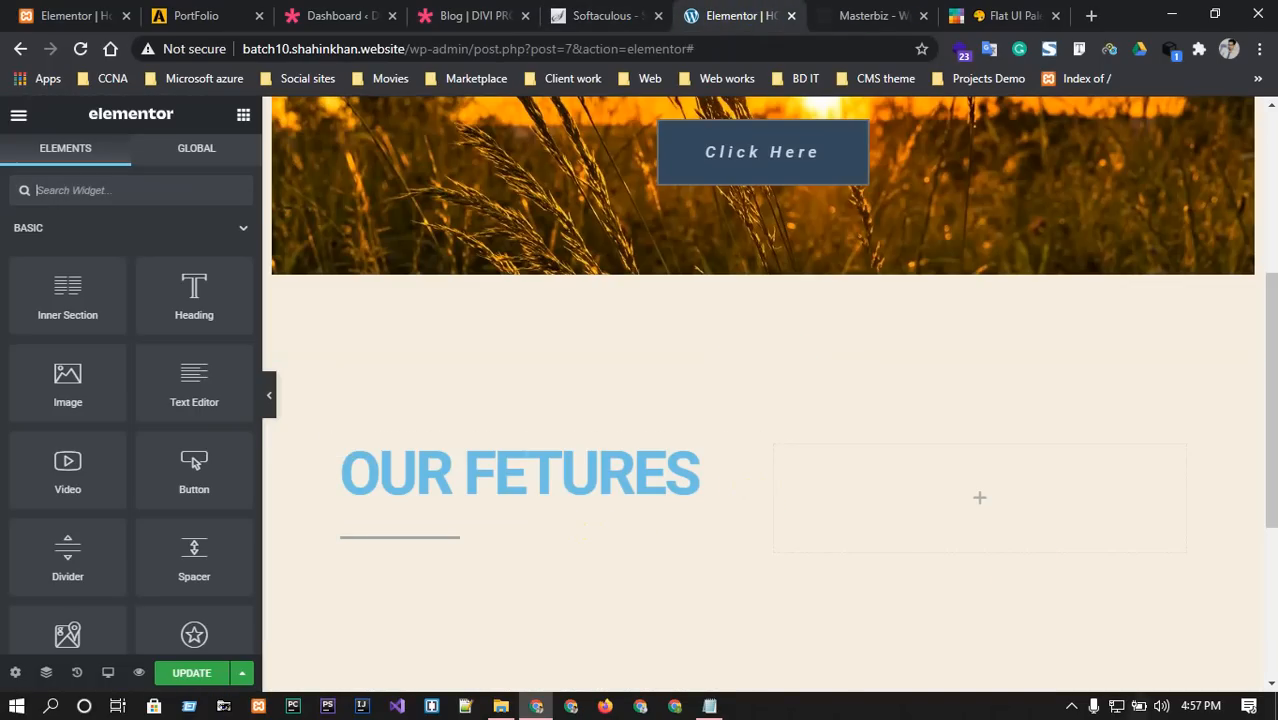
{"action": "left_click", "coordinate": [48, 189]}
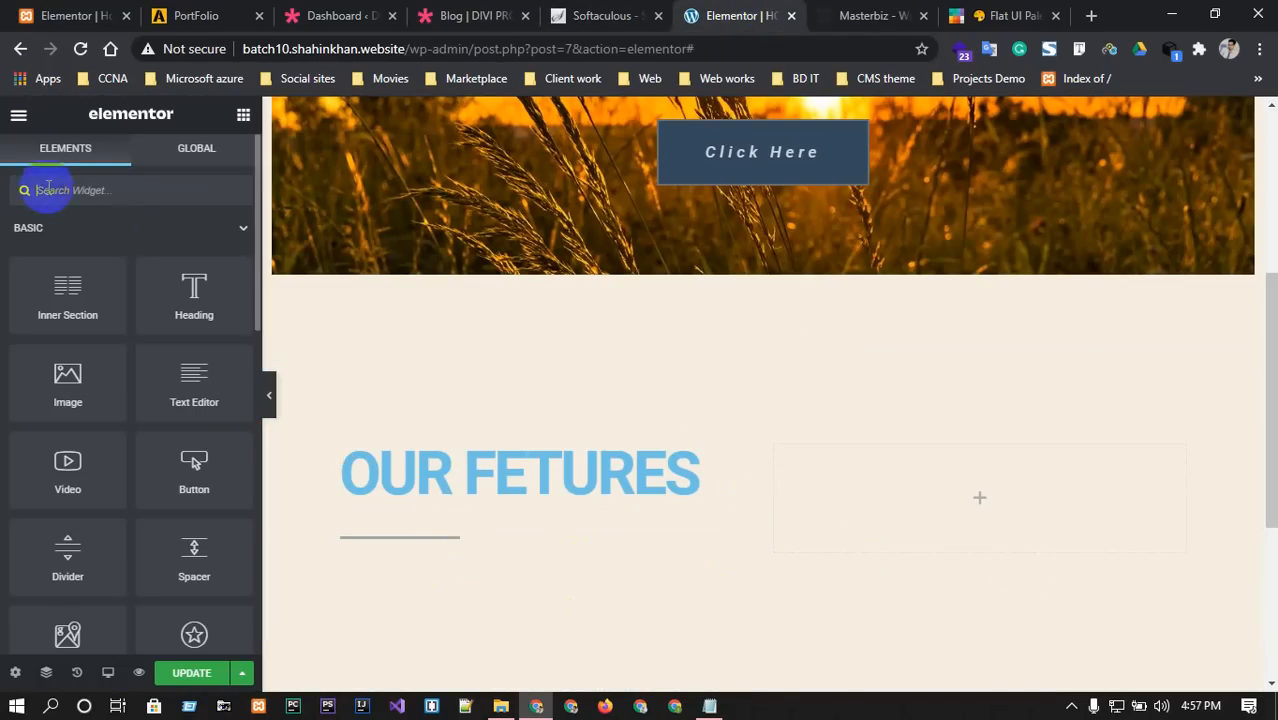
{"action": "type", "text": "pa"}
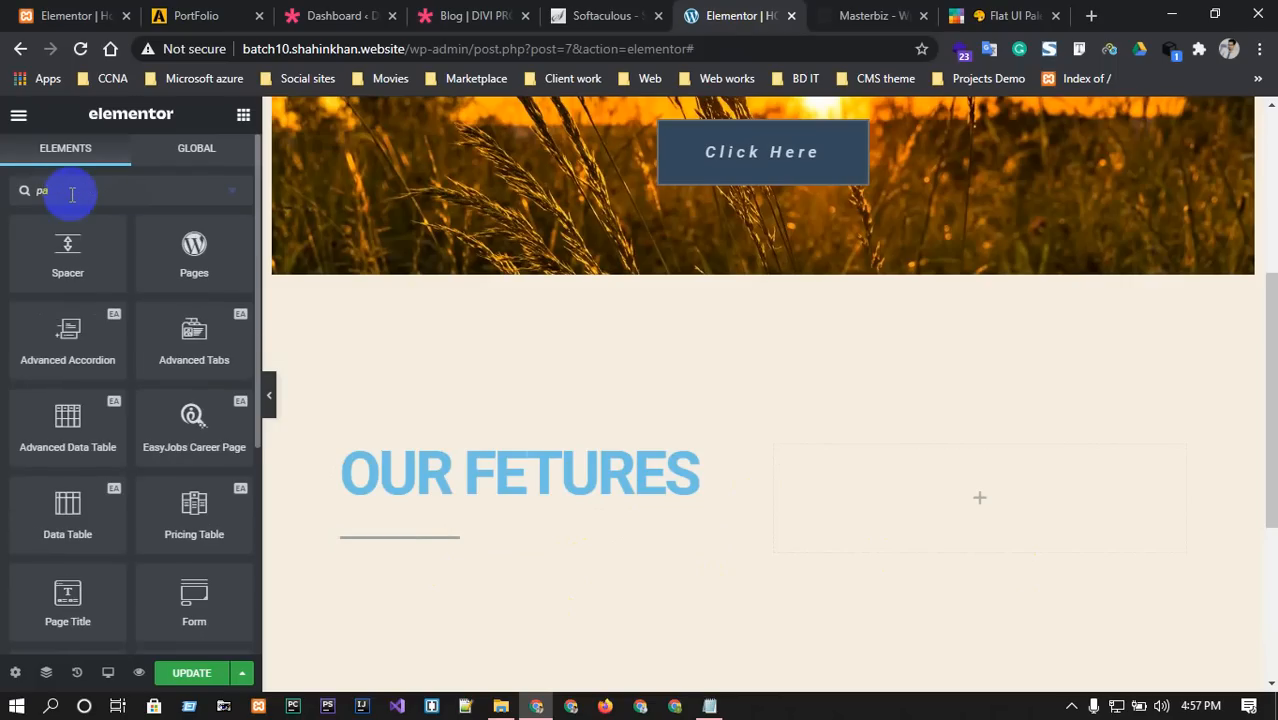
{"action": "key", "text": "BackSpace"}
{"action": "key", "text": "BackSpace"}
{"action": "type", "text": "tes"}
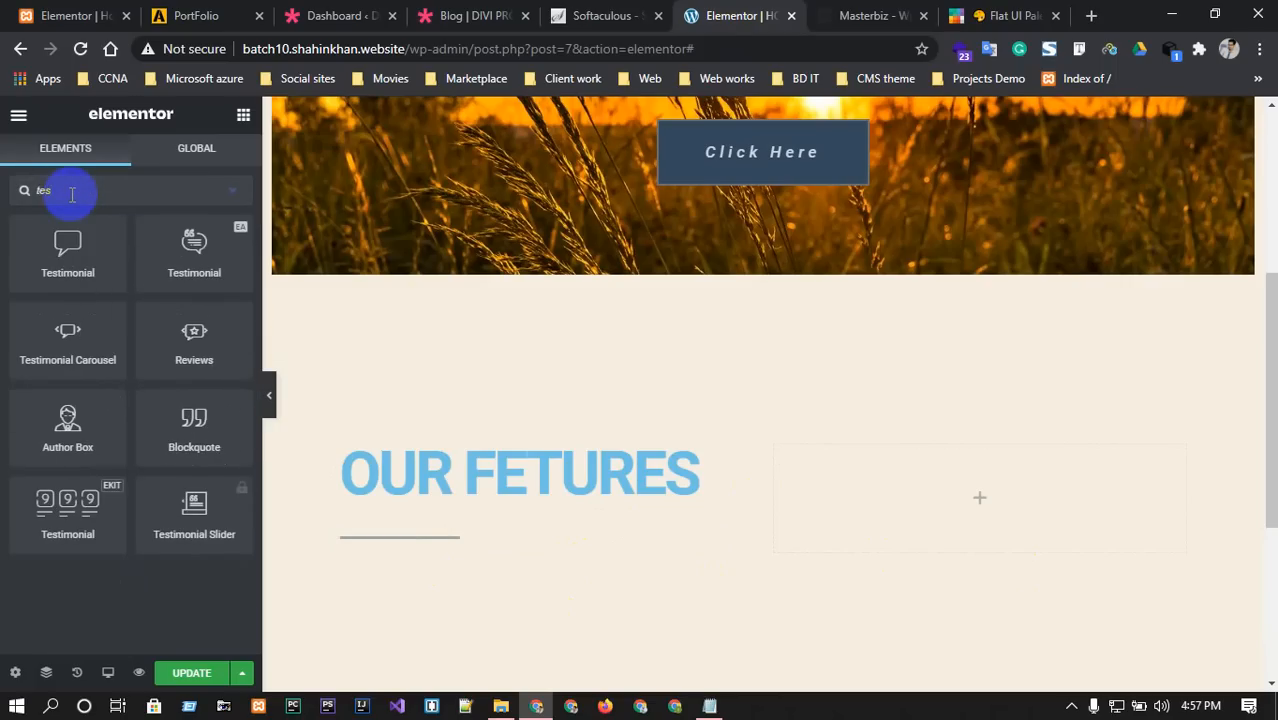
{"action": "key", "text": "BackSpace"}
{"action": "key", "text": "BackSpace"}
{"action": "key", "text": "BackSpace"}
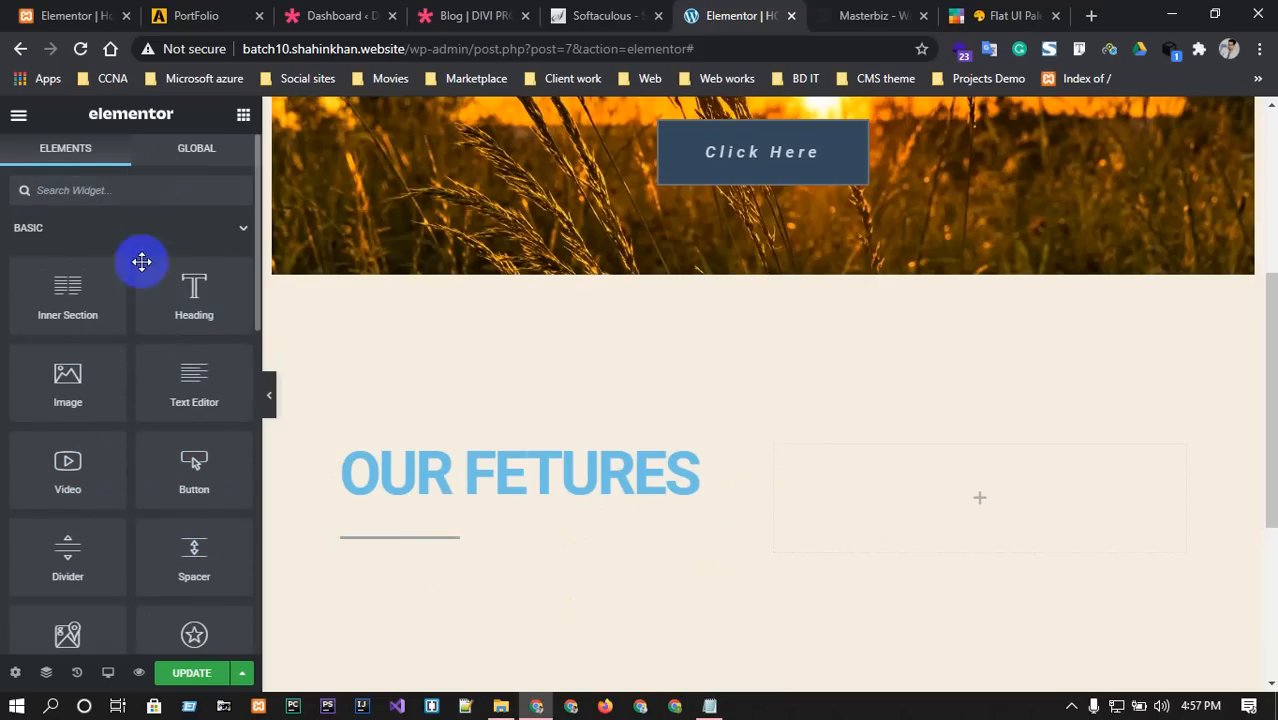
{"action": "left_click_drag", "start_coordinate": [199, 388], "coordinate": [450, 551]}
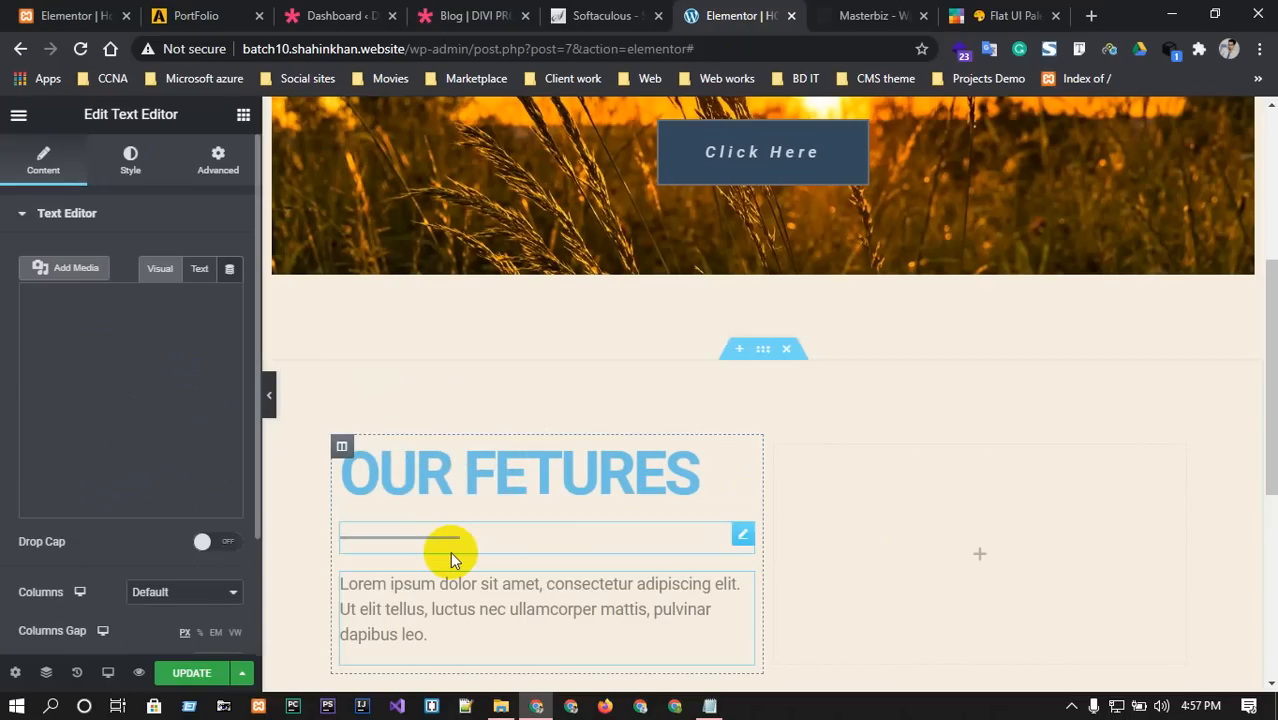
{"action": "left_click", "coordinate": [858, 15]}
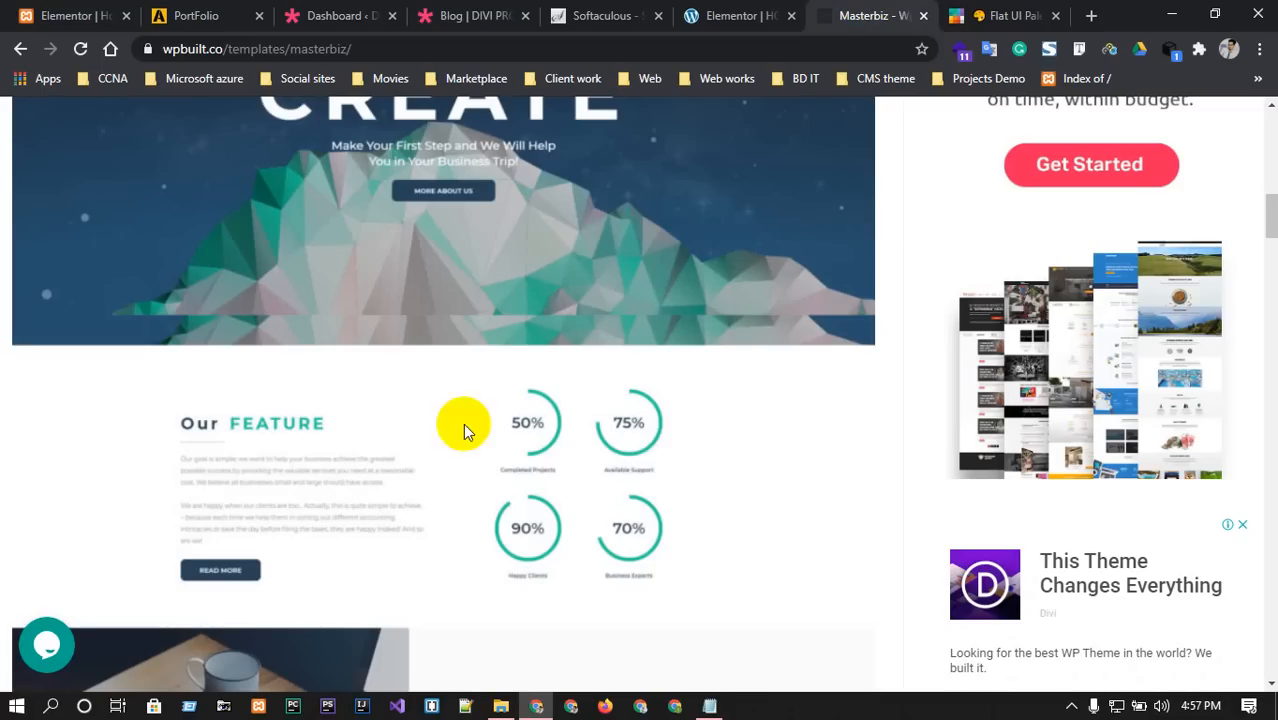
{"action": "left_click", "coordinate": [735, 15]}
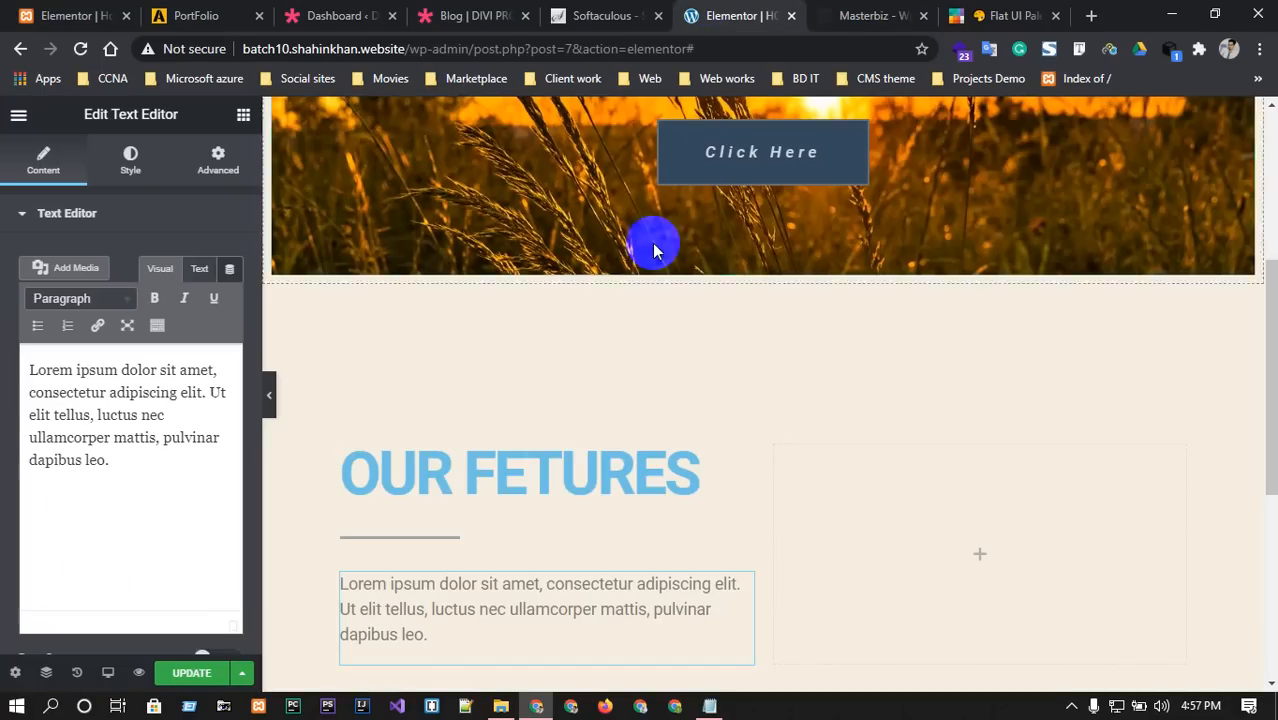
{"action": "scroll", "coordinate": [571, 465], "scroll_direction": "down", "scroll_amount": 2}
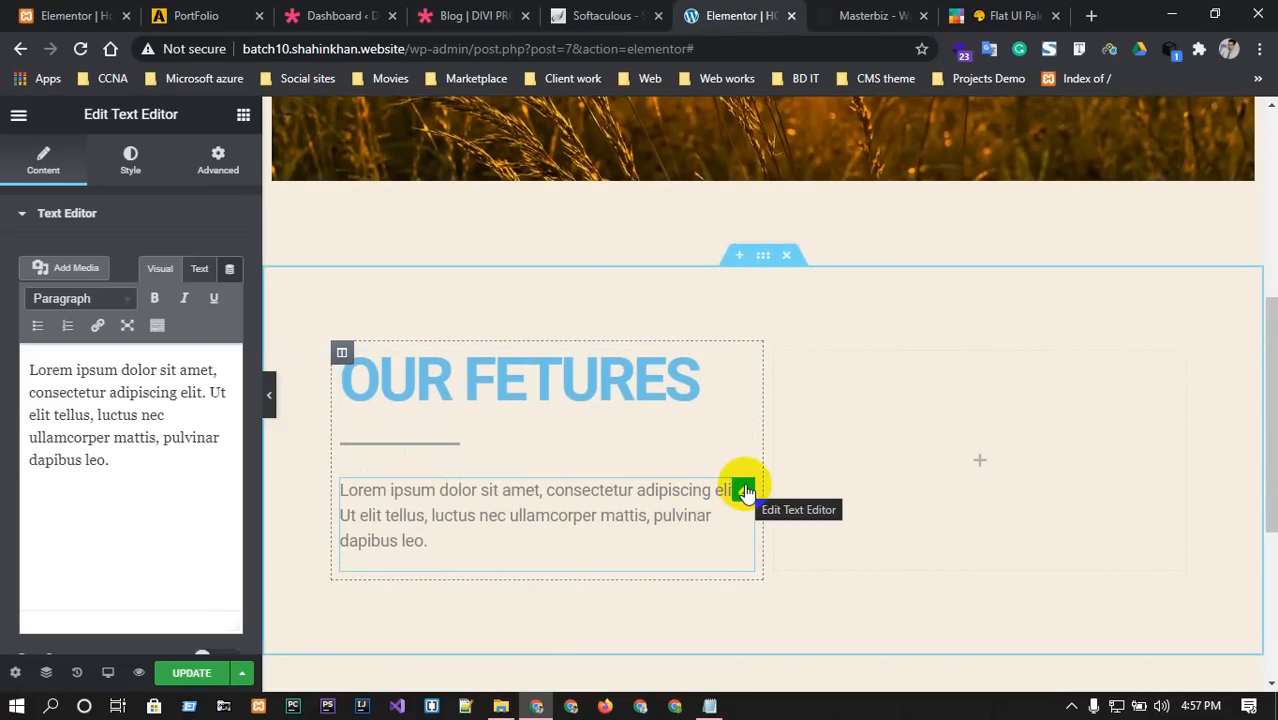
Copy the Lorem ipsum text widget from its right-click menu.
{"action": "left_click", "coordinate": [745, 491]}
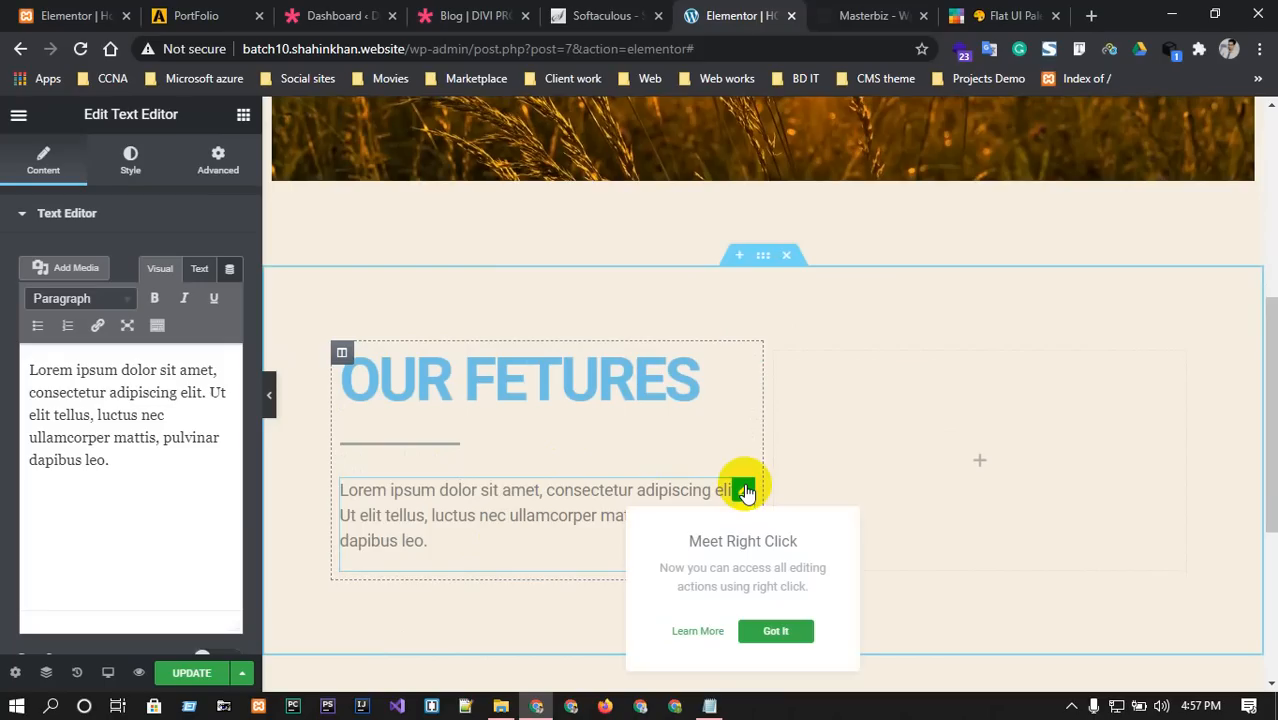
{"action": "left_click", "coordinate": [516, 491]}
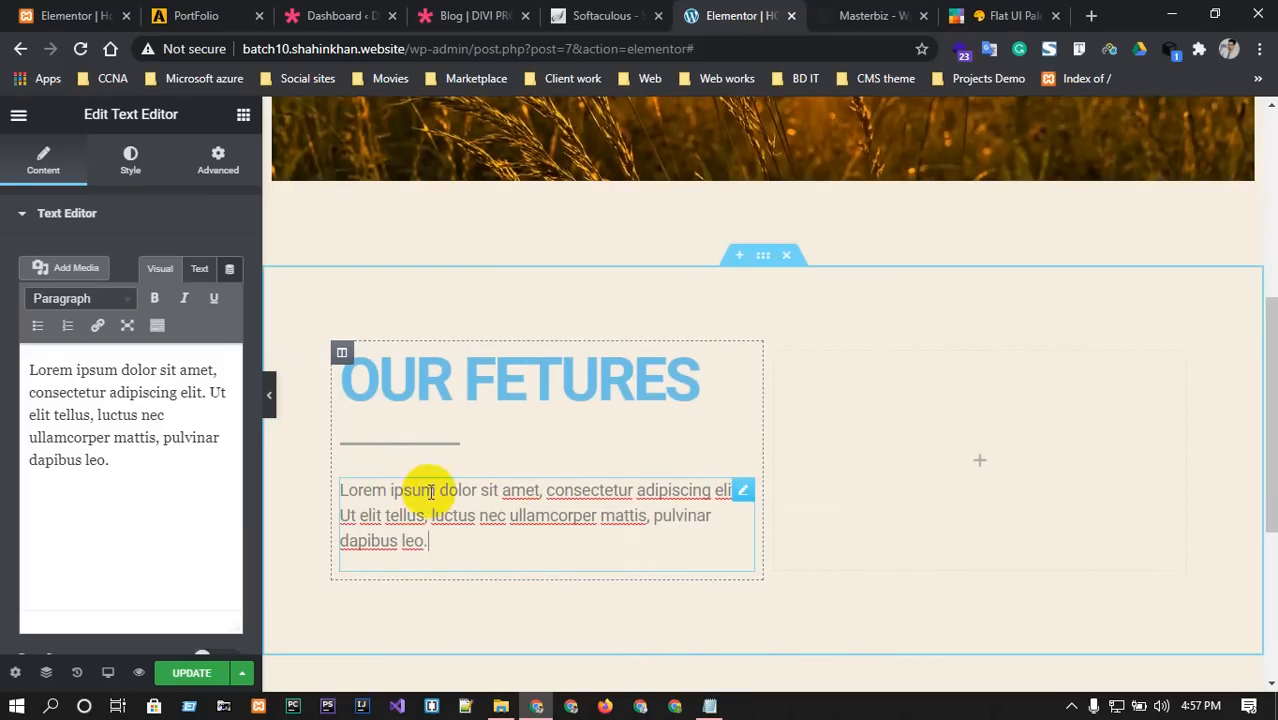
{"action": "right_click", "coordinate": [742, 497]}
{"action": "left_click", "coordinate": [682, 448]}
{"action": "scroll", "coordinate": [685, 448], "scroll_direction": "down", "scroll_amount": 3}
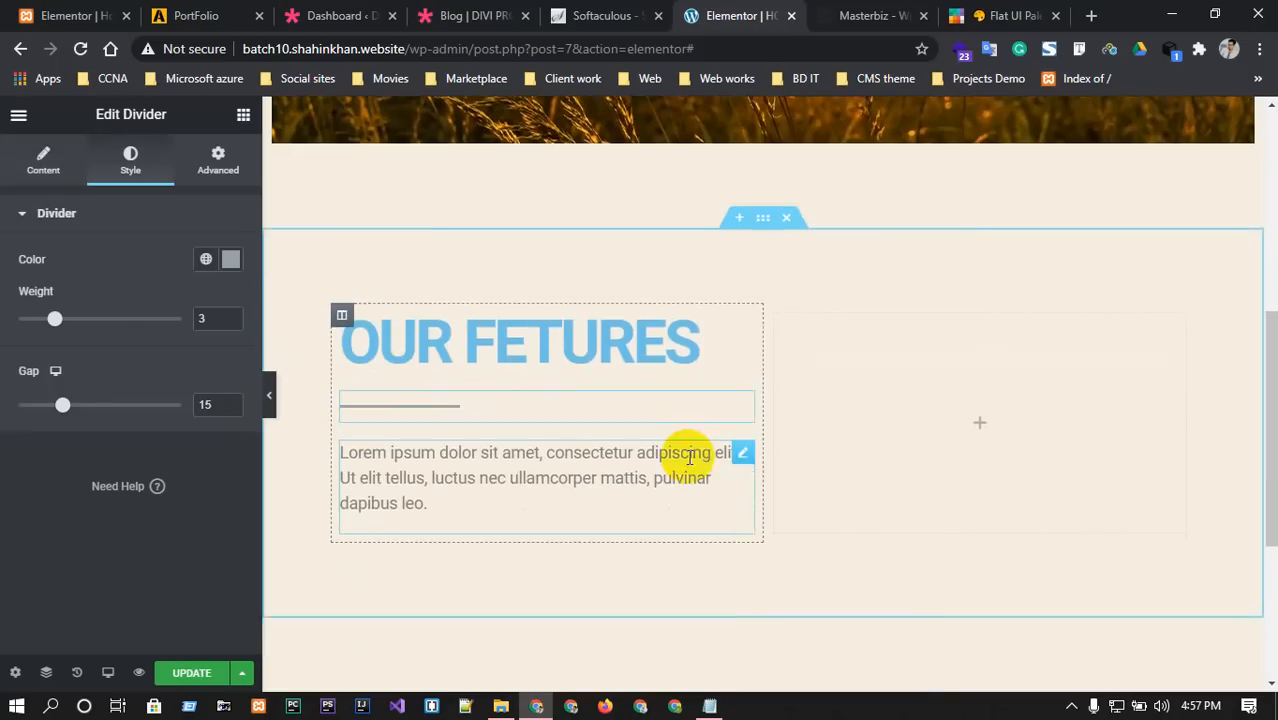
{"action": "left_click", "coordinate": [668, 210]}
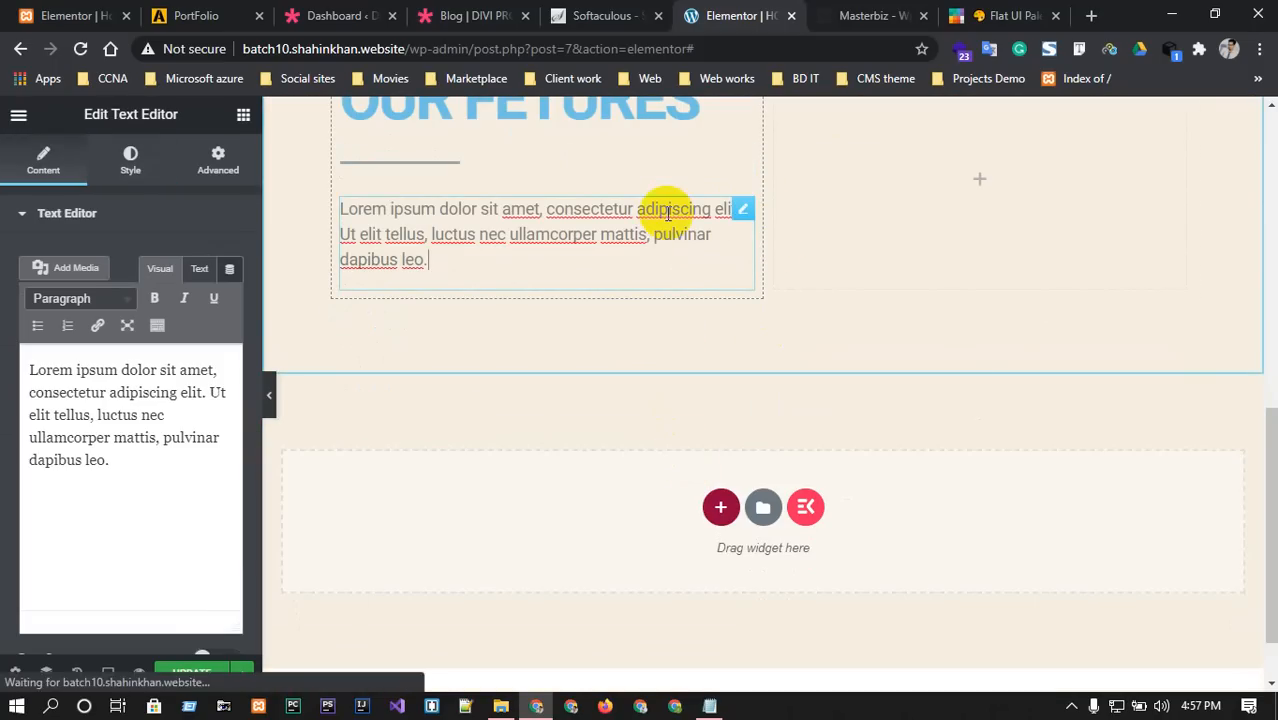
{"action": "right_click", "coordinate": [742, 210]}
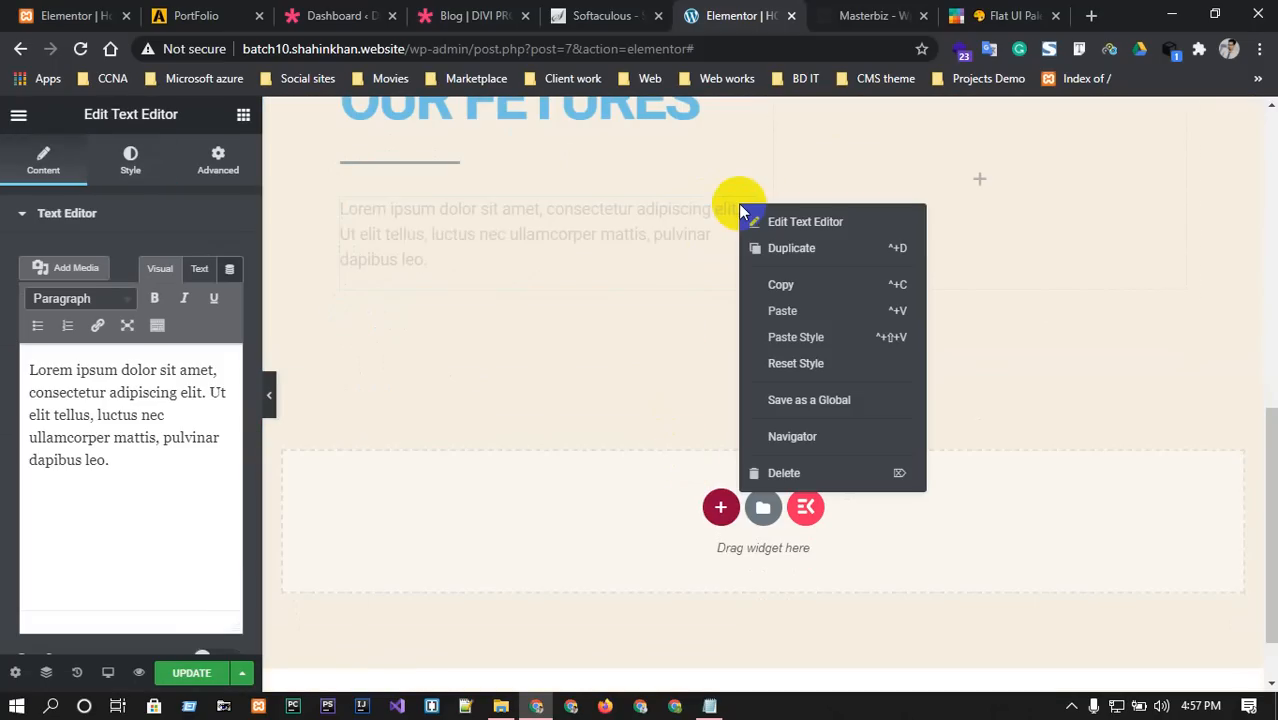
{"action": "left_click", "coordinate": [781, 285]}
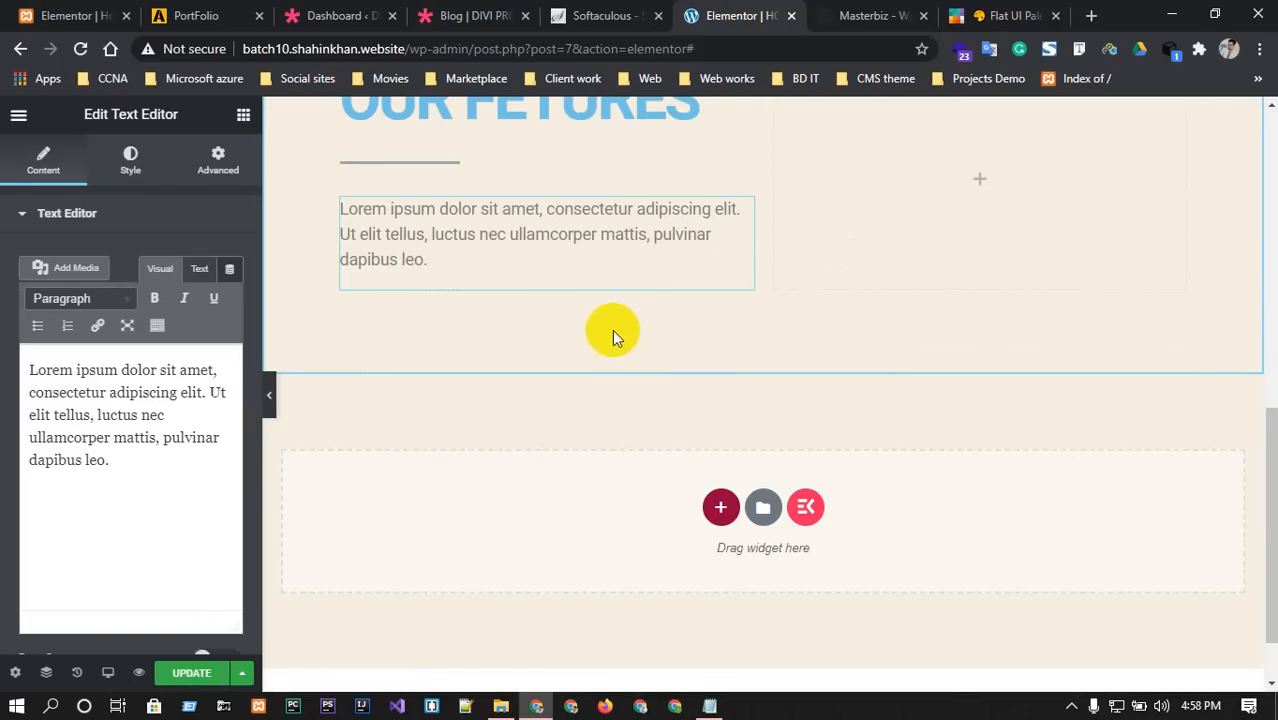
Duplicate the Lorem ipsum text widget from its right-click menu so two paragraphs stack.
{"action": "left_click", "coordinate": [742, 208]}
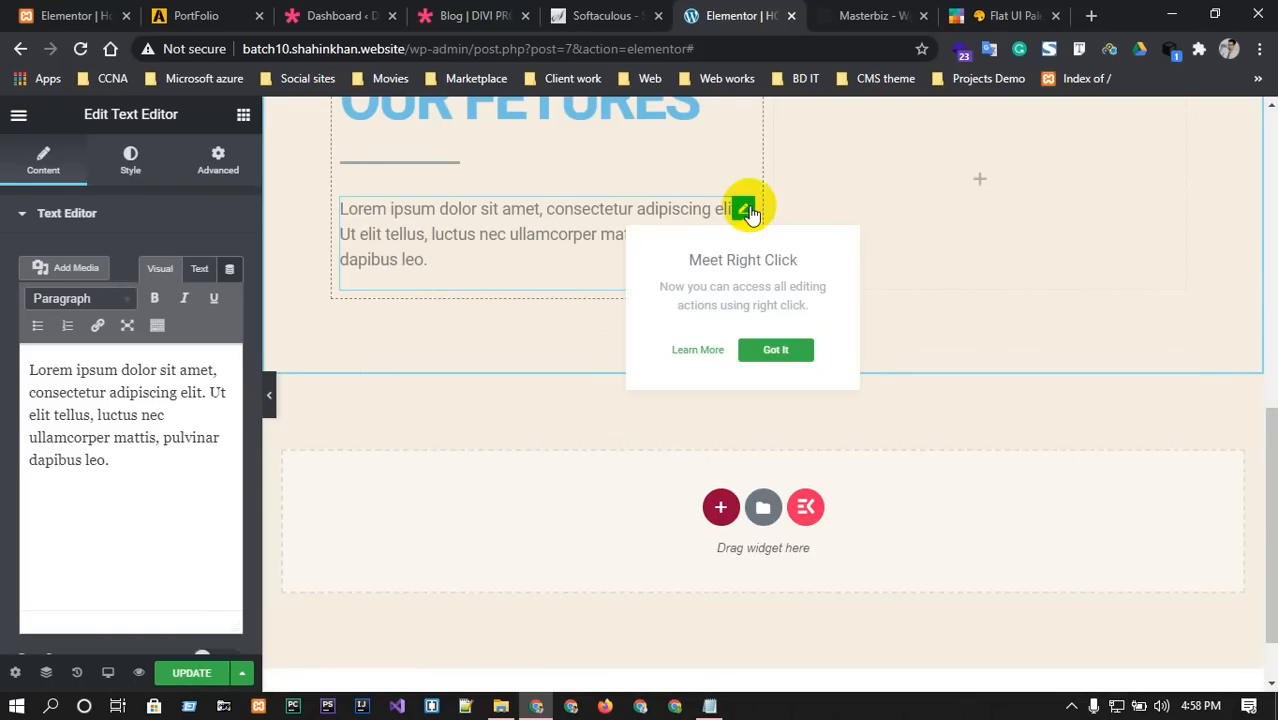
{"action": "left_click", "coordinate": [600, 226]}
{"action": "right_click", "coordinate": [742, 213]}
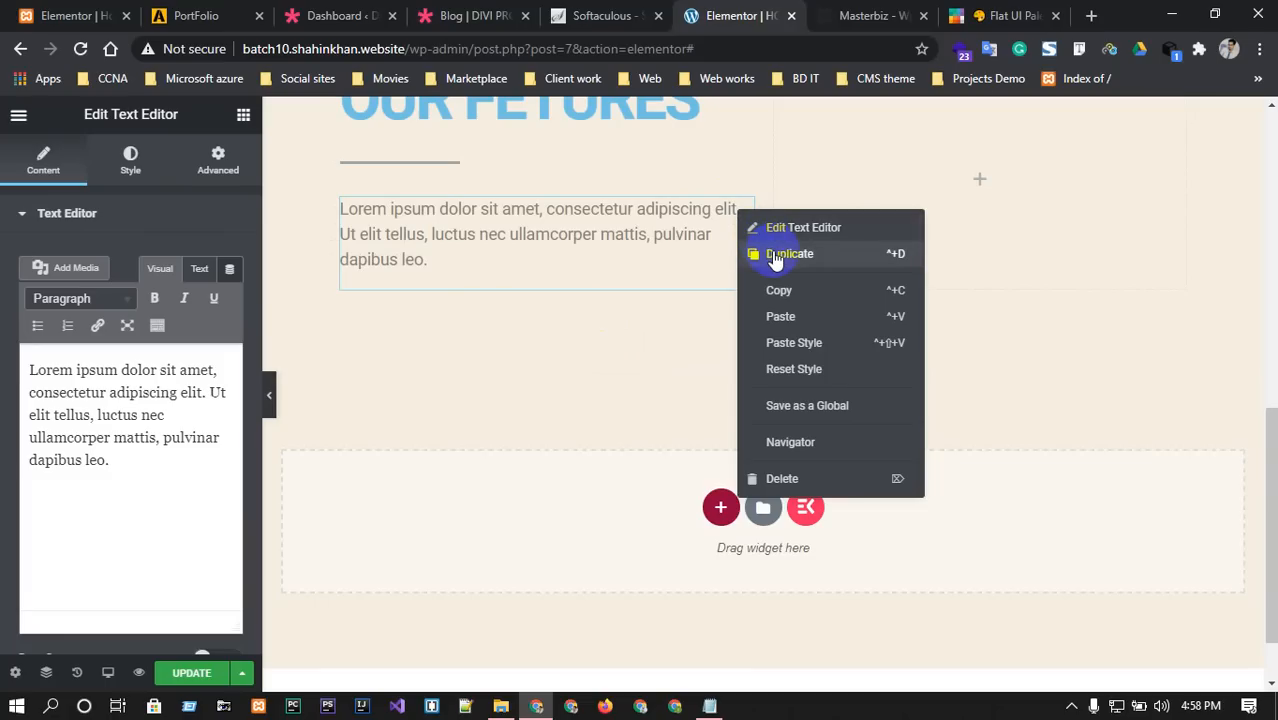
{"action": "left_click", "coordinate": [775, 256]}
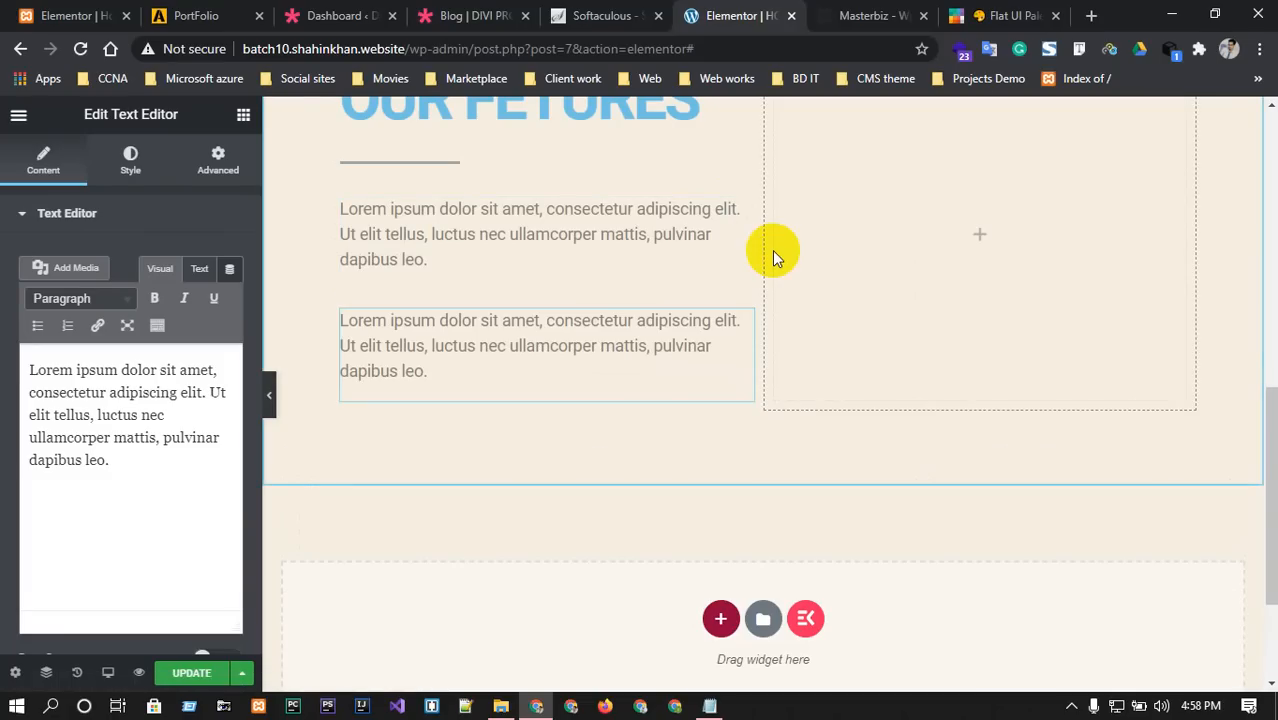
{"action": "left_click", "coordinate": [865, 15]}
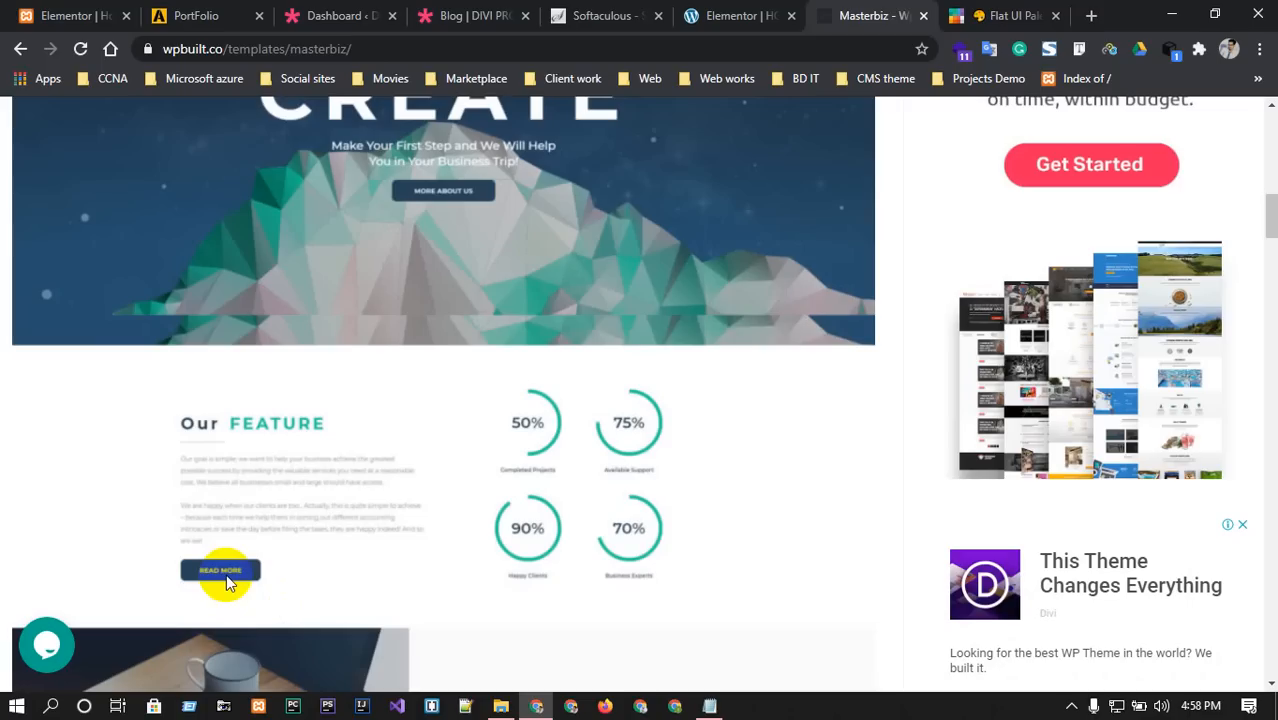
{"action": "left_click", "coordinate": [736, 14]}
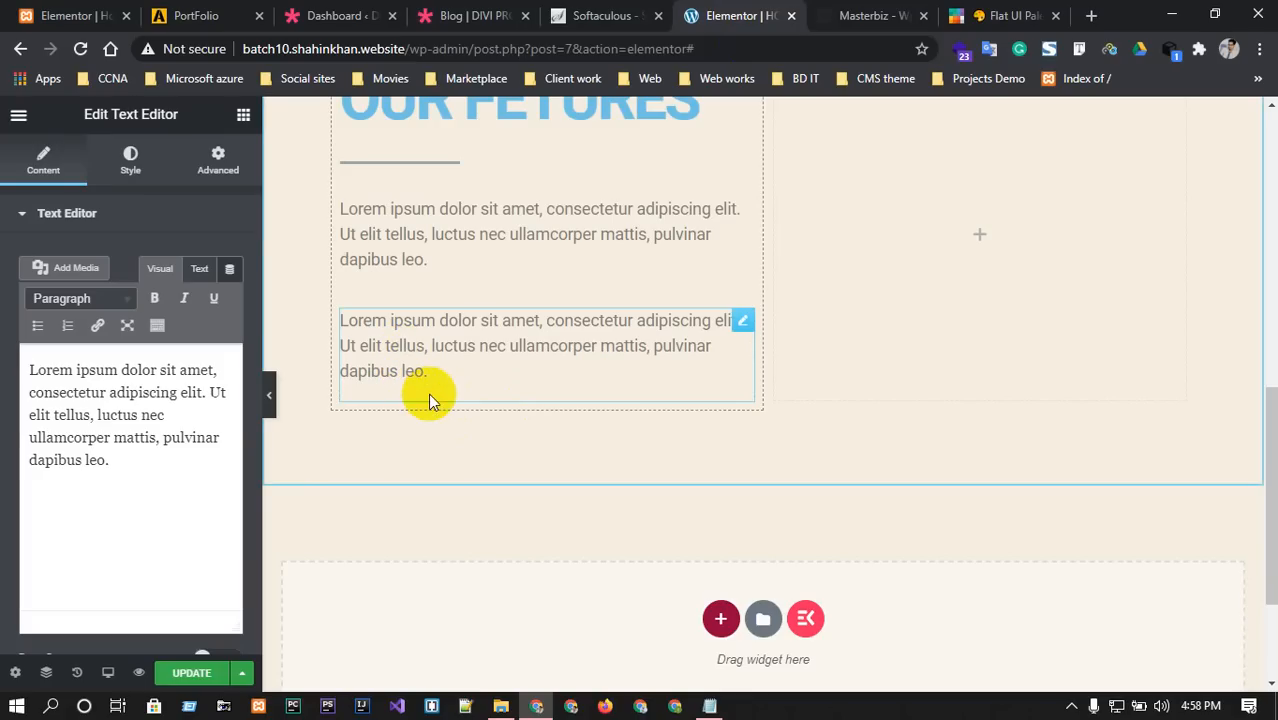
{"action": "left_click", "coordinate": [953, 412]}
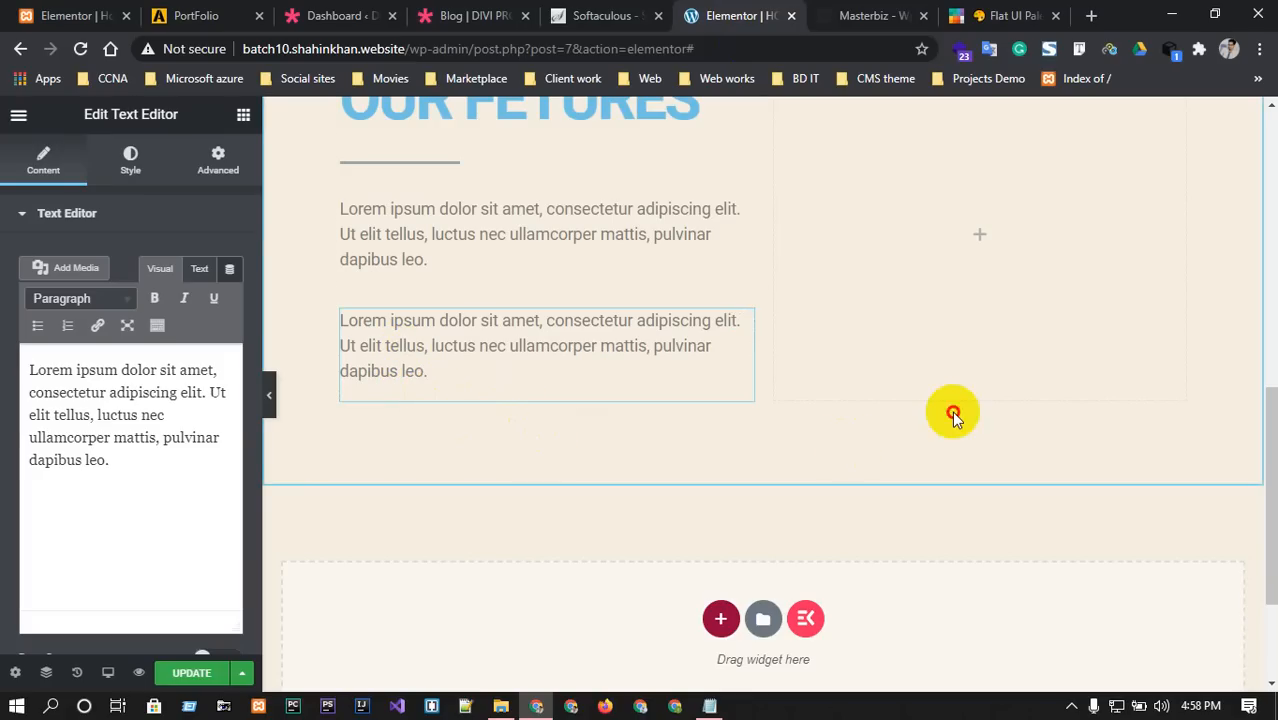
Search 'butt' and place a Button widget below the second Lorem ipsum paragraph.
{"action": "left_click", "coordinate": [17, 207]}
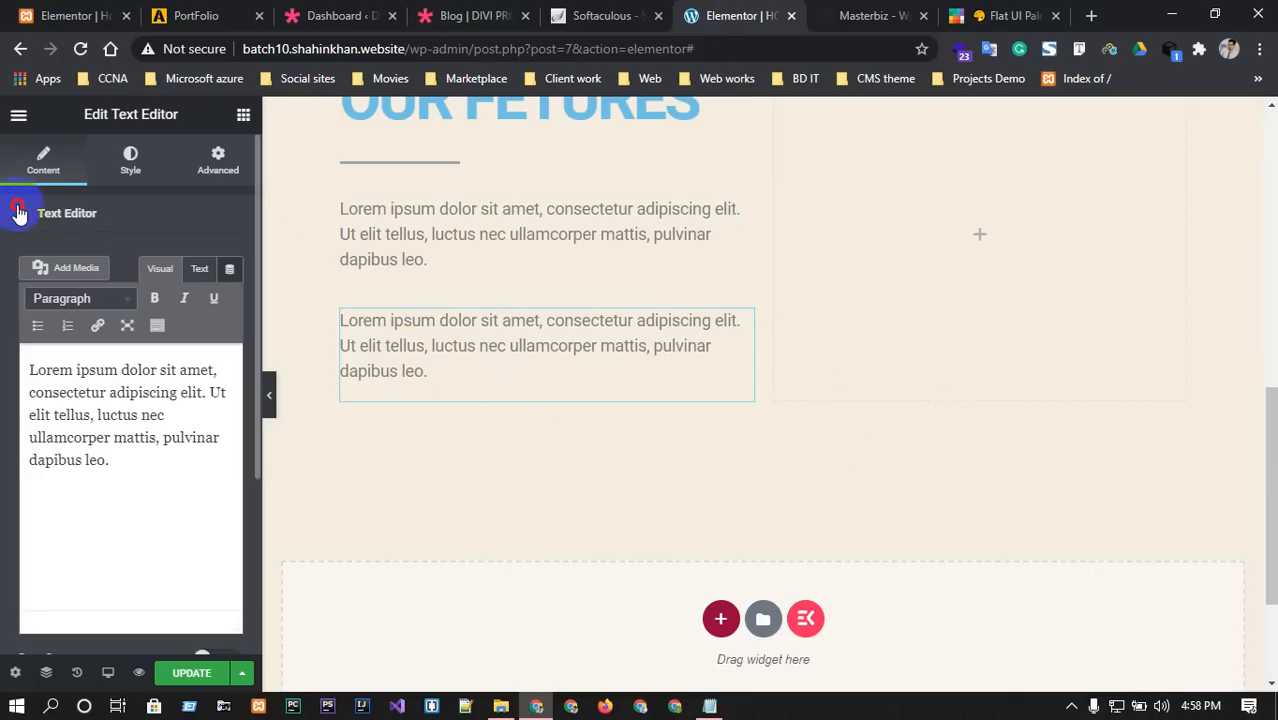
{"action": "left_click", "coordinate": [18, 114]}
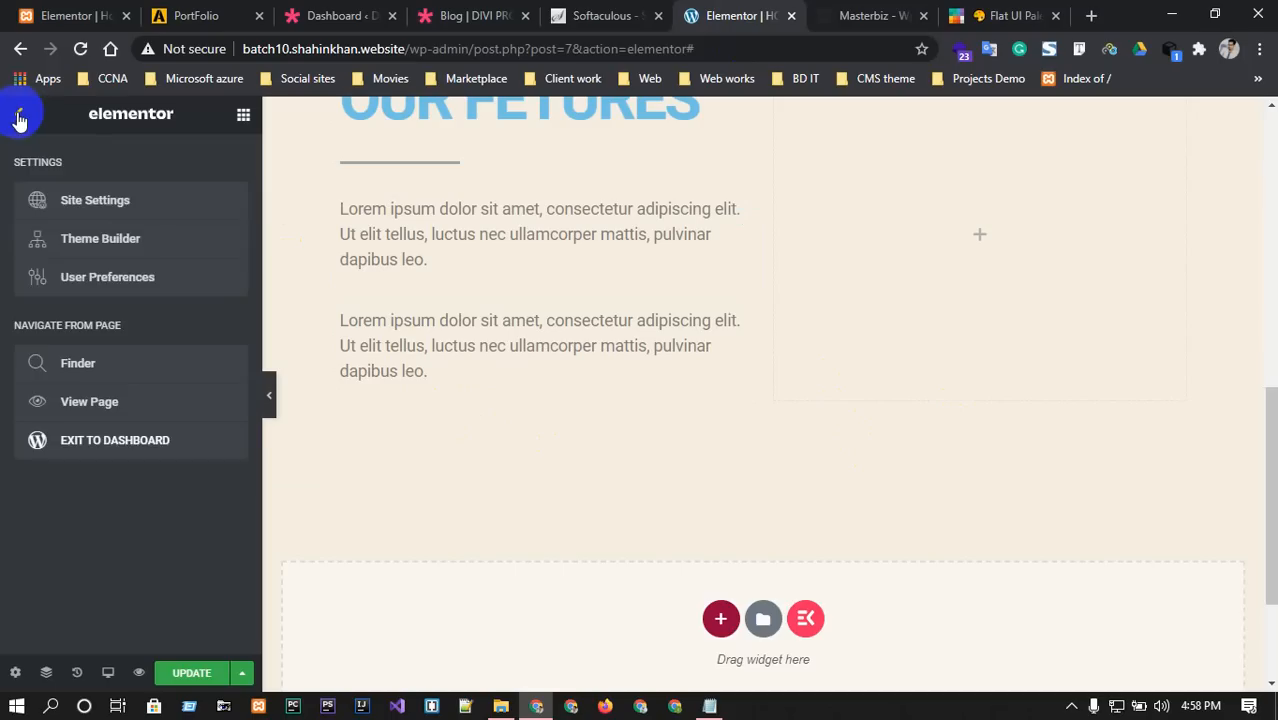
{"action": "left_click", "coordinate": [18, 114]}
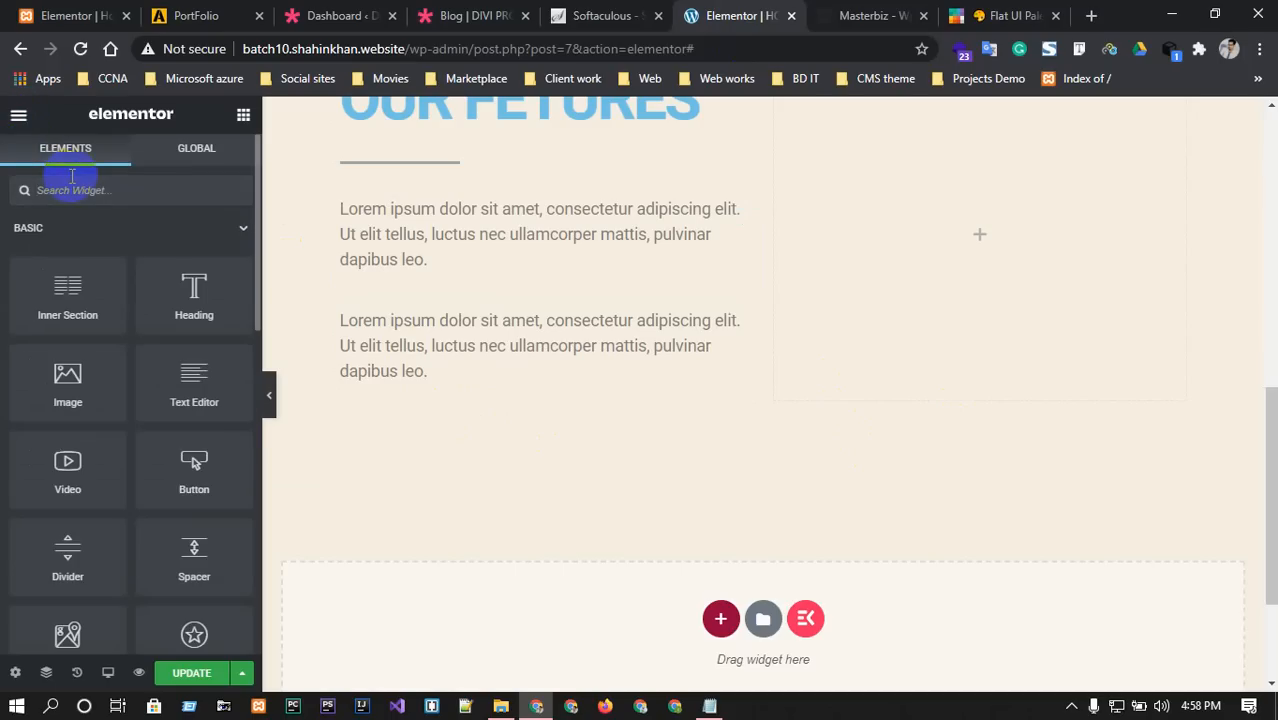
{"action": "left_click", "coordinate": [72, 176]}
{"action": "type", "text": "butt"}
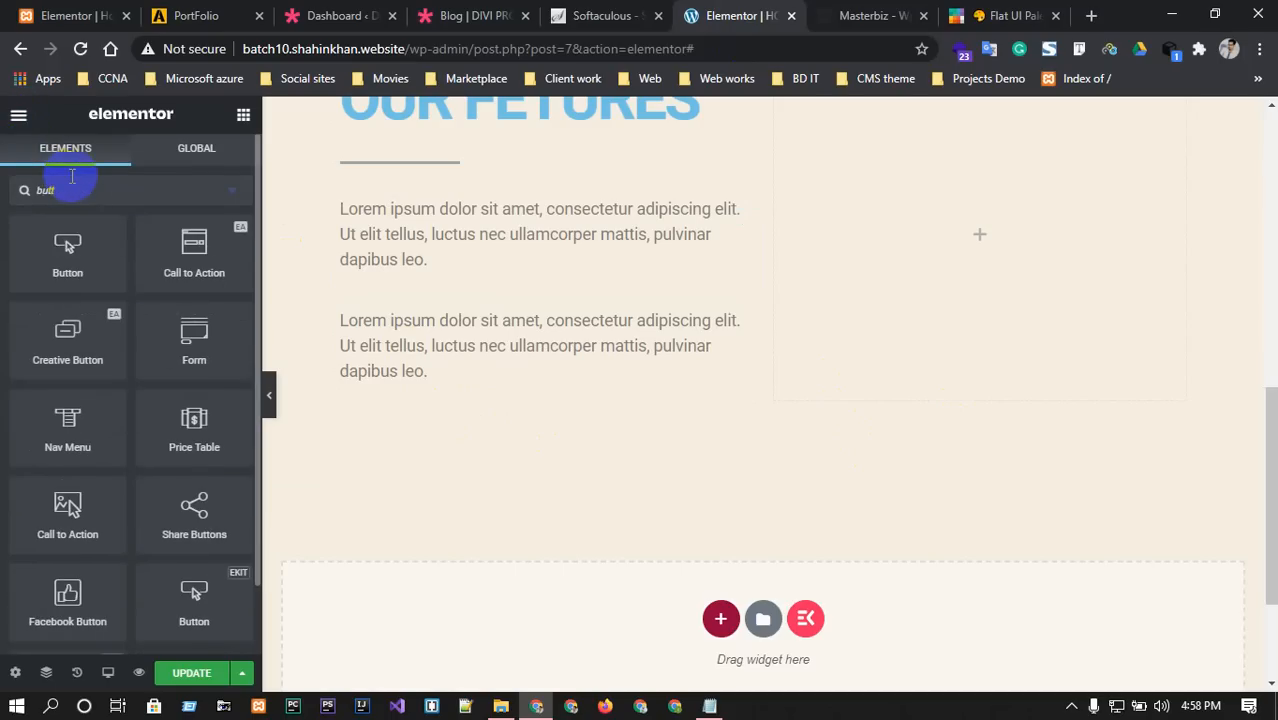
{"action": "left_click_drag", "start_coordinate": [74, 274], "coordinate": [466, 390]}
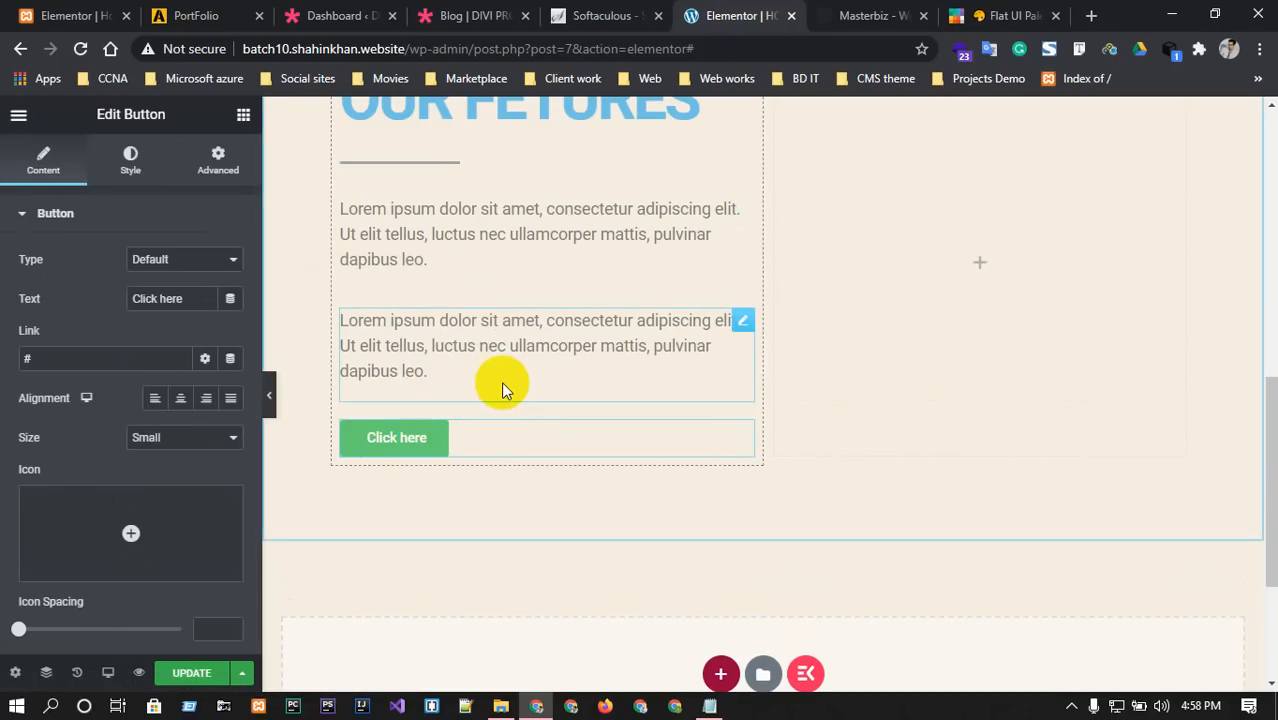
{"action": "left_click", "coordinate": [870, 16]}
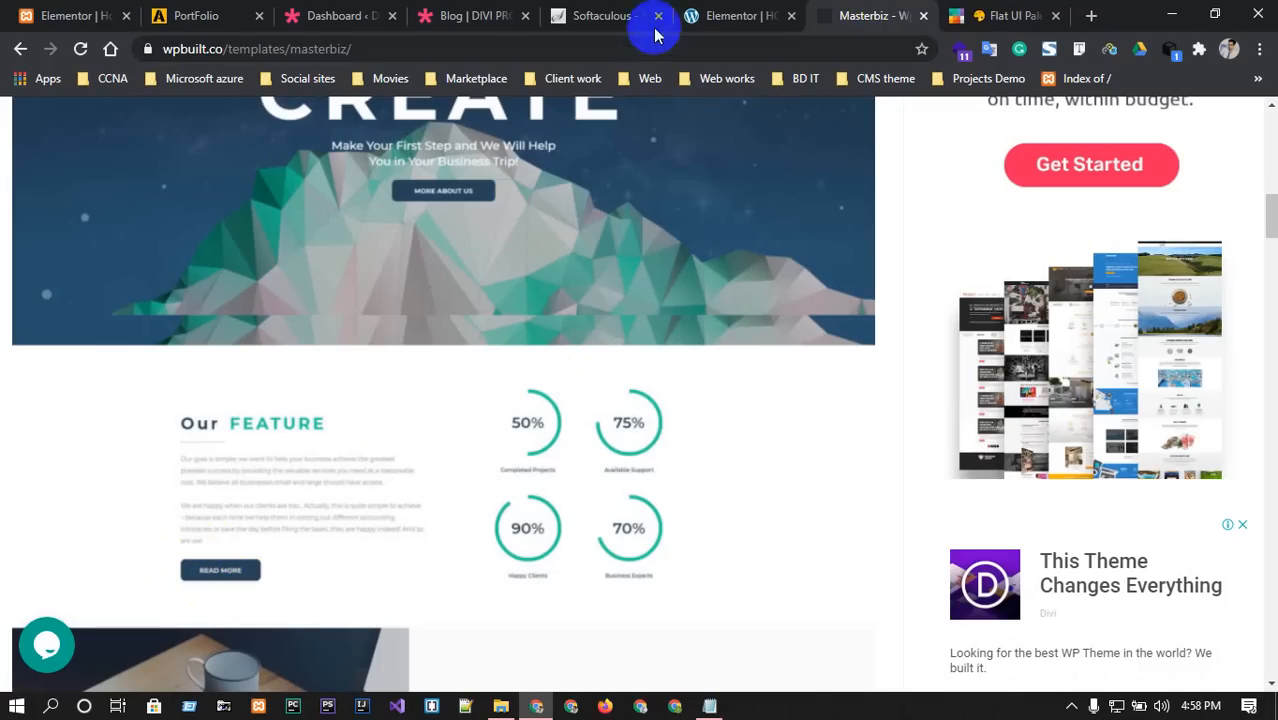
{"action": "left_click", "coordinate": [702, 18]}
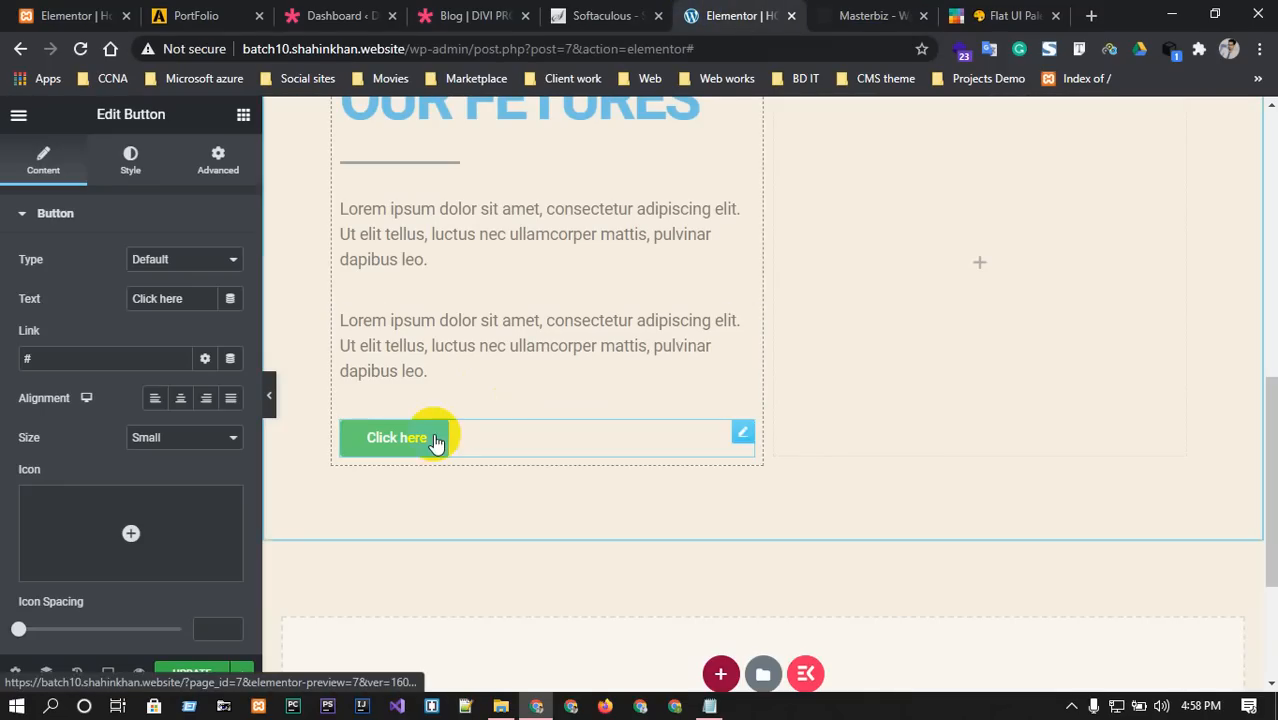
{"action": "left_click", "coordinate": [868, 16]}
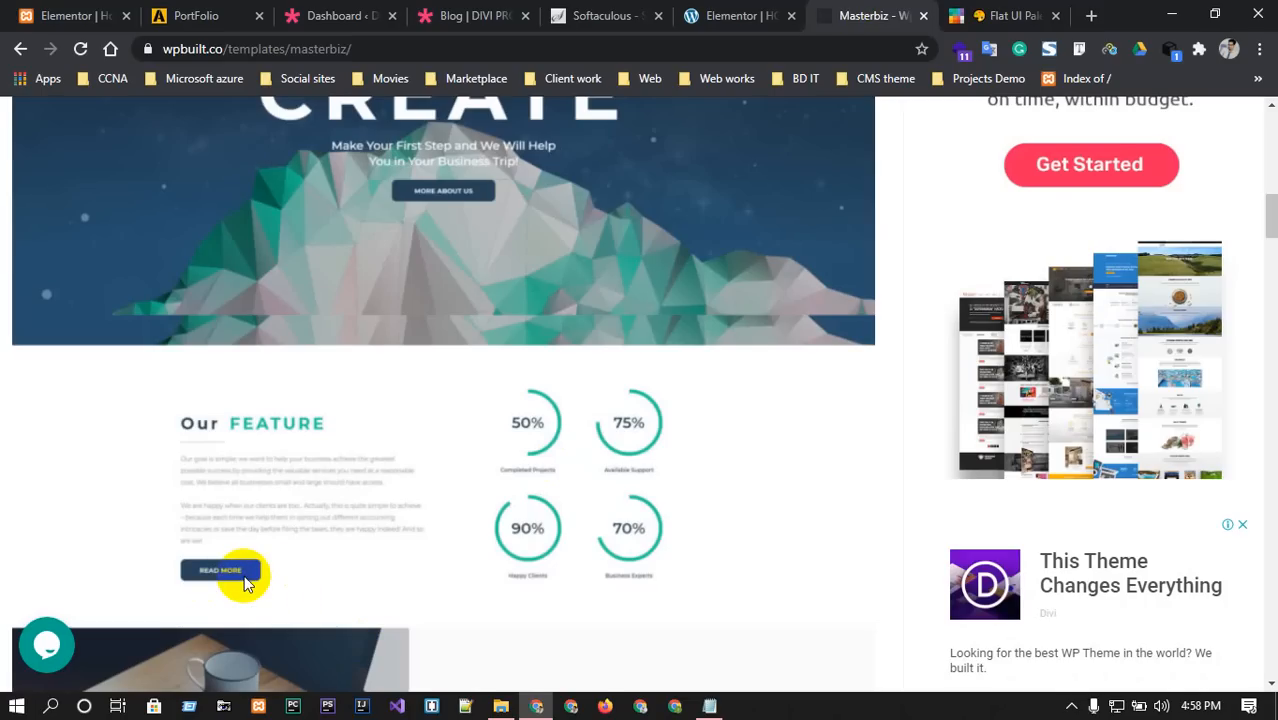
{"action": "left_click", "coordinate": [727, 12]}
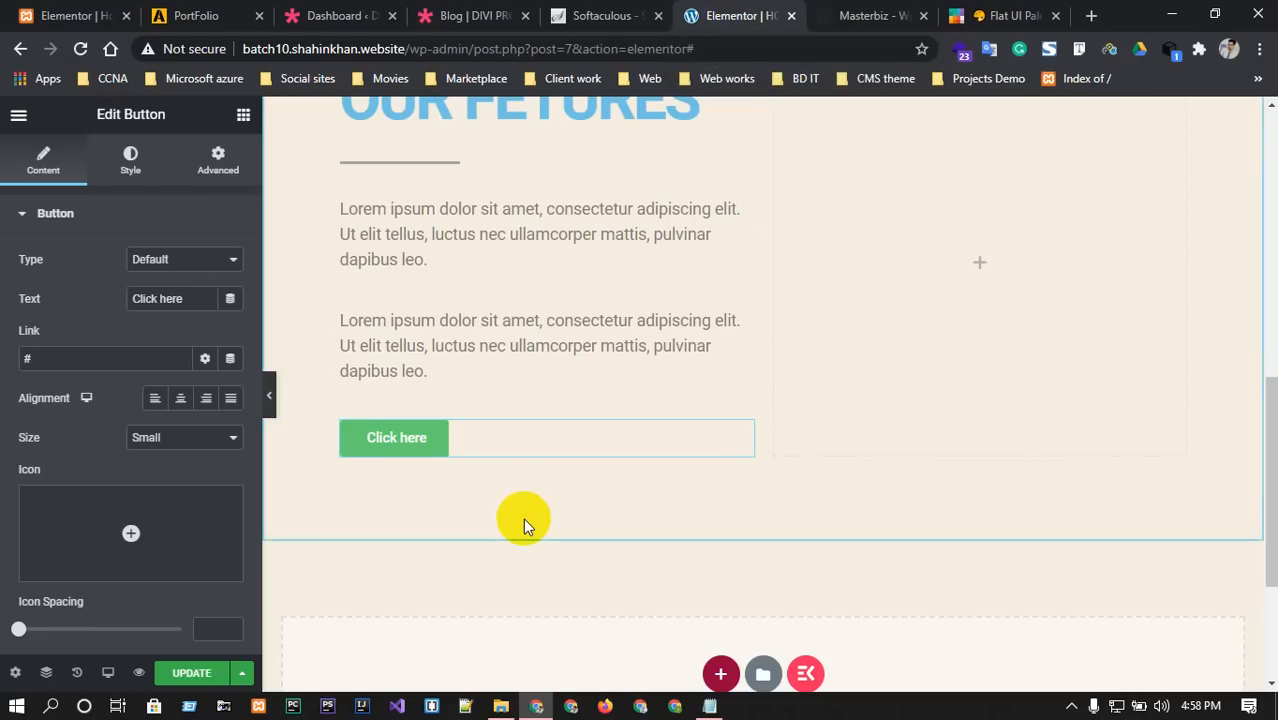
Delete the Click here button through its right-click menu.
{"action": "scroll", "coordinate": [523, 515], "scroll_direction": "up", "scroll_amount": 3}
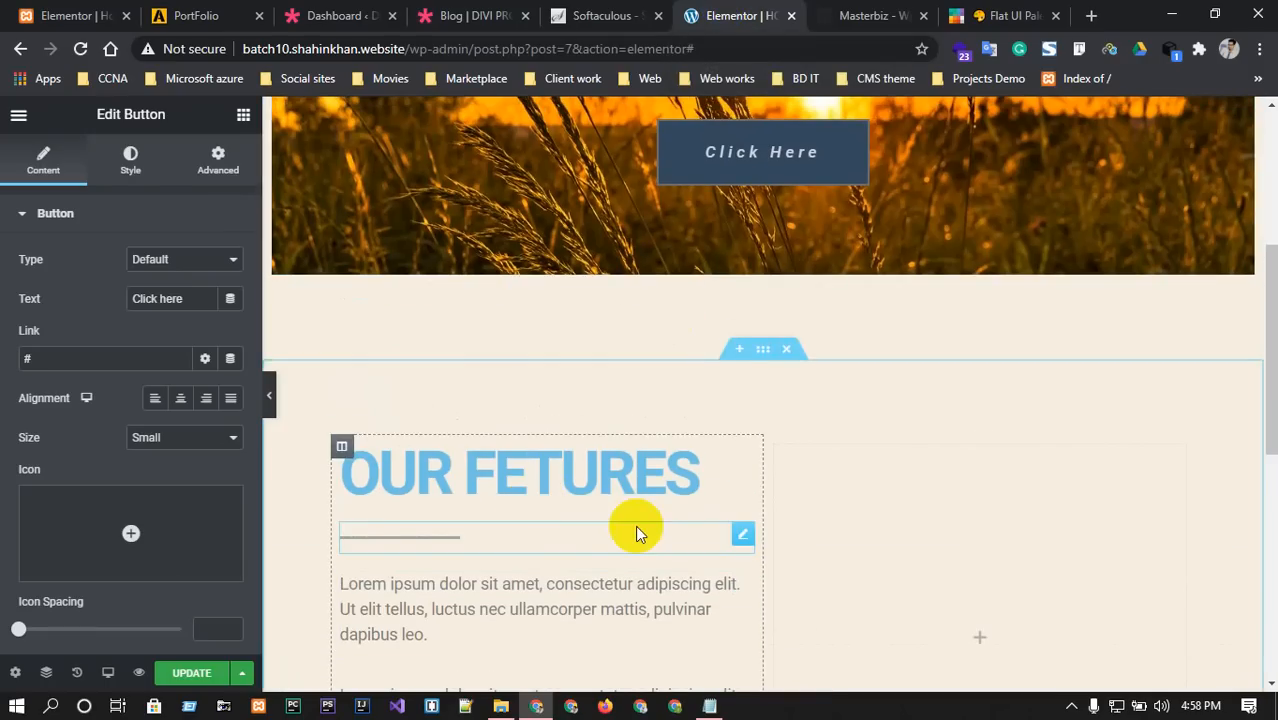
{"action": "scroll", "coordinate": [635, 525], "scroll_direction": "down", "scroll_amount": 1}
{"action": "scroll", "coordinate": [635, 525], "scroll_direction": "down", "scroll_amount": 2}
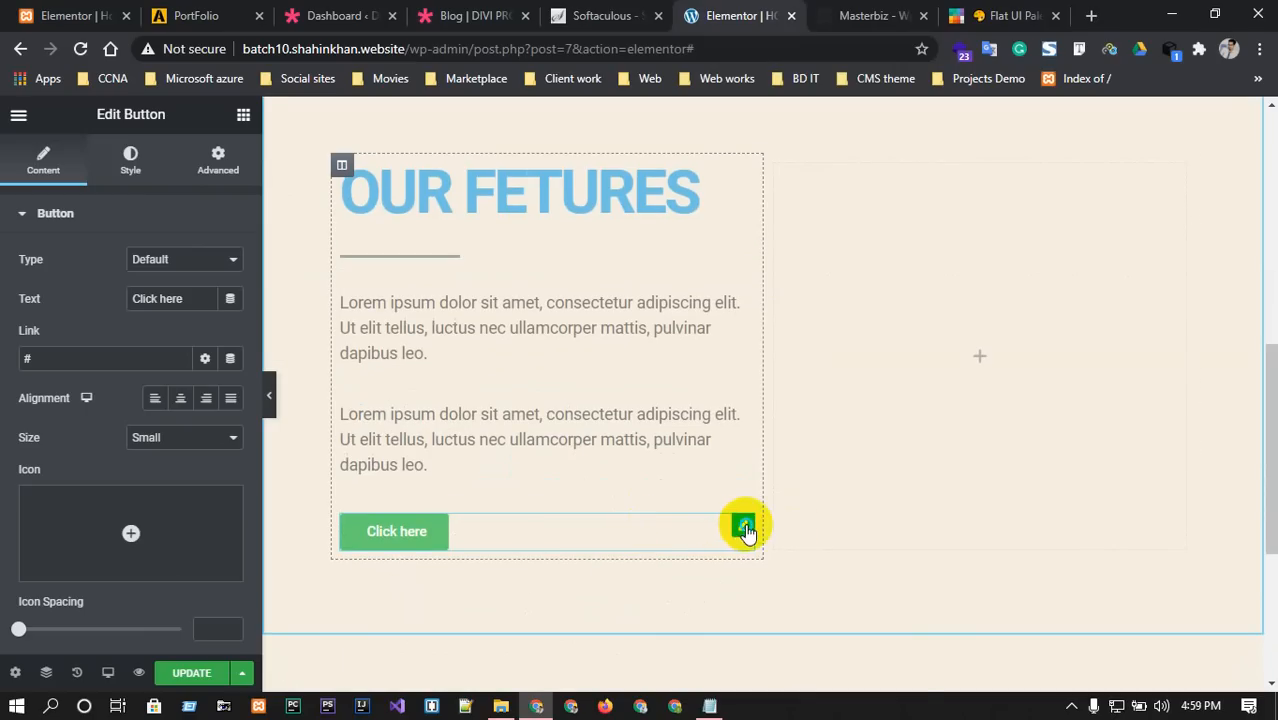
{"action": "right_click", "coordinate": [745, 530]}
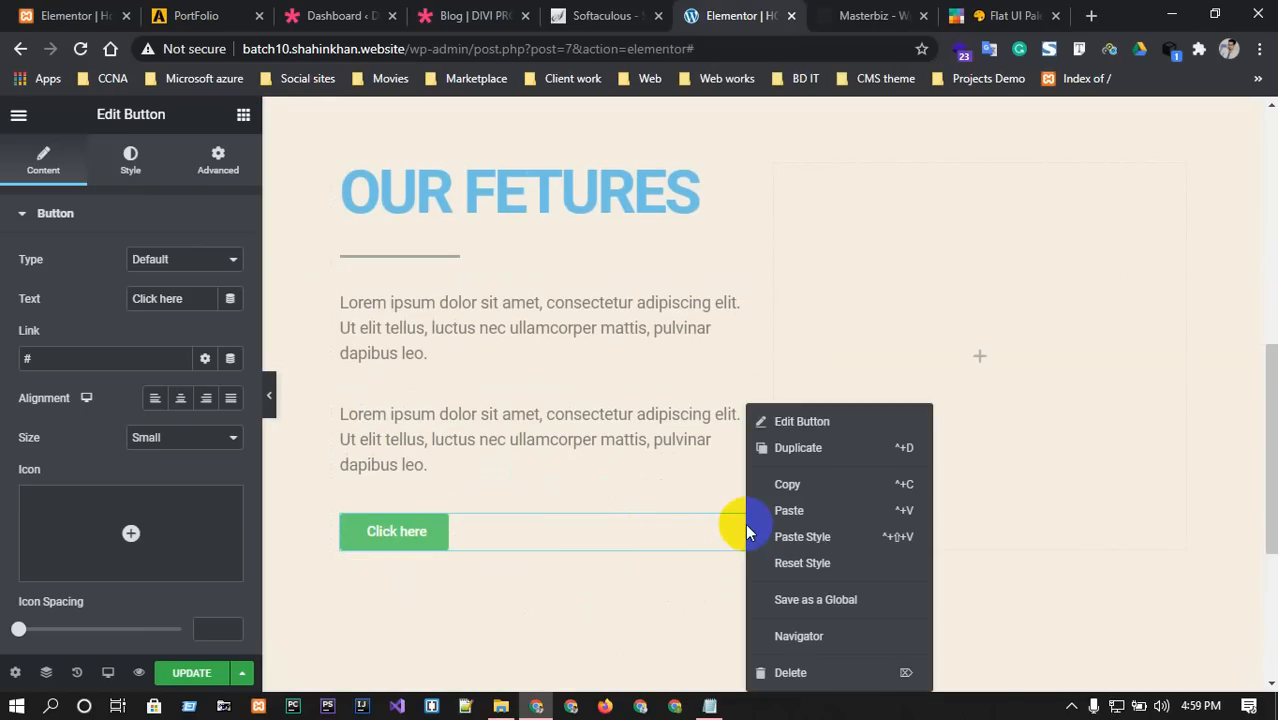
{"action": "left_click", "coordinate": [784, 672]}
{"action": "scroll", "coordinate": [713, 608], "scroll_direction": "up", "scroll_amount": 6}
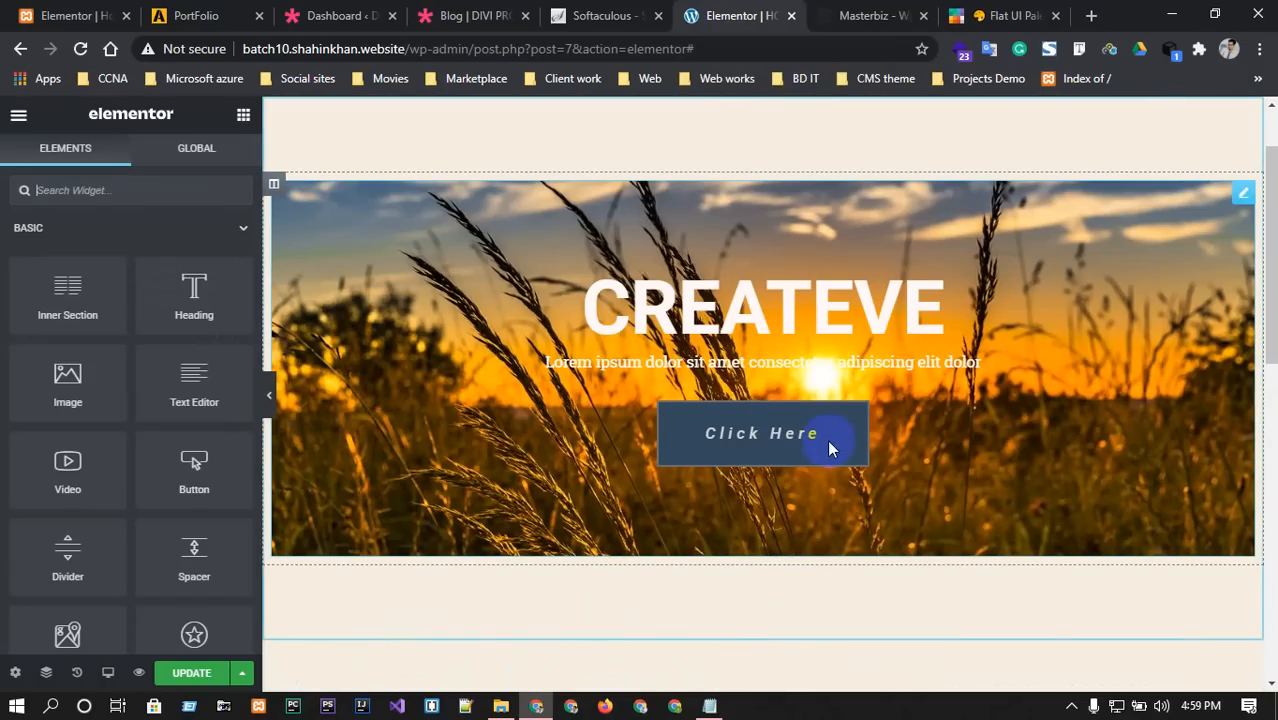
{"action": "left_click", "coordinate": [846, 424]}
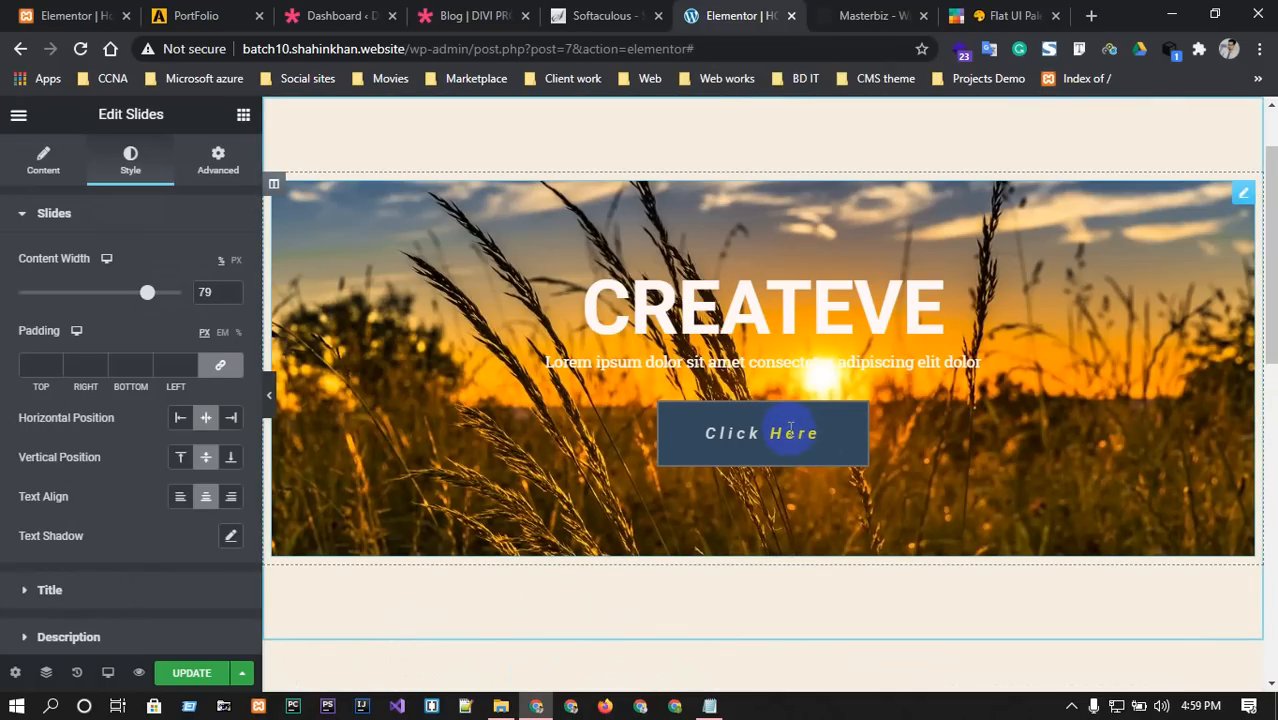
{"action": "scroll", "coordinate": [618, 603], "scroll_direction": "down", "scroll_amount": 2}
{"action": "scroll", "coordinate": [577, 619], "scroll_direction": "down", "scroll_amount": 3}
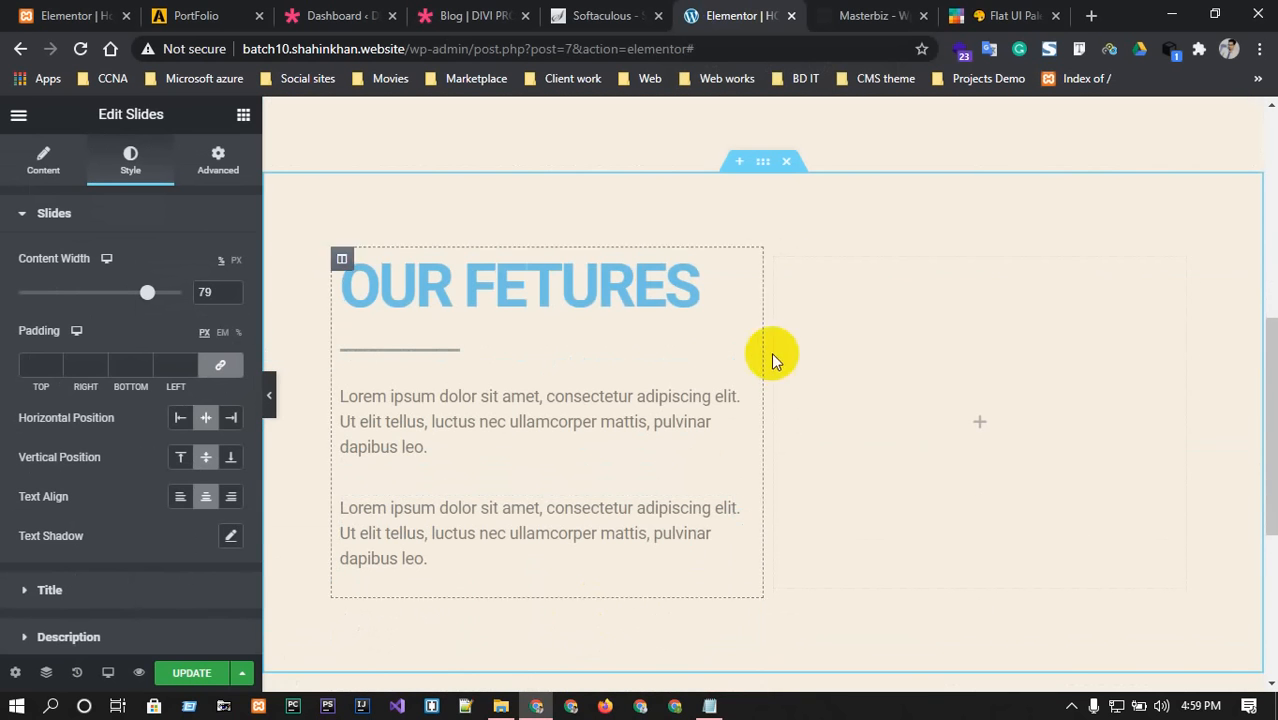
Undo with Ctrl+Z to restore the Click here button below the paragraphs.
{"action": "key", "text": "ctrl+z"}
{"action": "scroll", "coordinate": [744, 508], "scroll_direction": "up", "scroll_amount": 1}
{"action": "scroll", "coordinate": [744, 508], "scroll_direction": "down", "scroll_amount": 1}
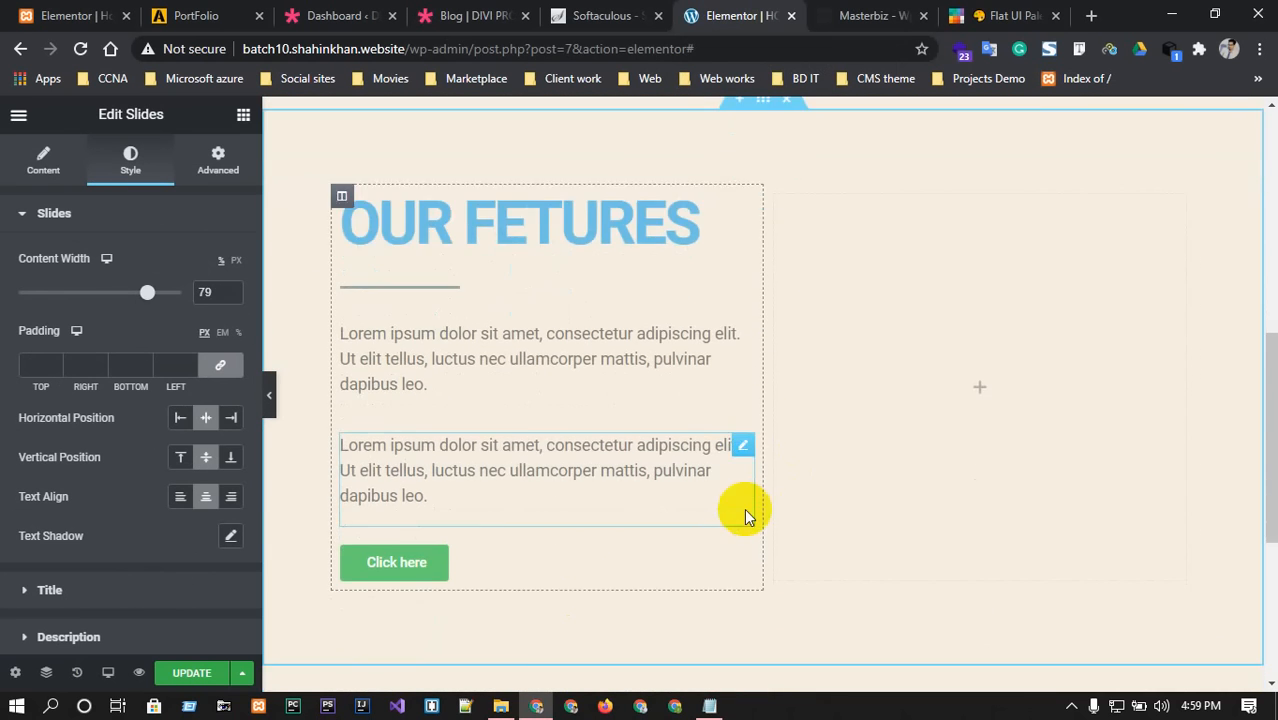
{"action": "scroll", "coordinate": [451, 622], "scroll_direction": "up", "scroll_amount": 6}
{"action": "scroll", "coordinate": [442, 613], "scroll_direction": "down", "scroll_amount": 6}
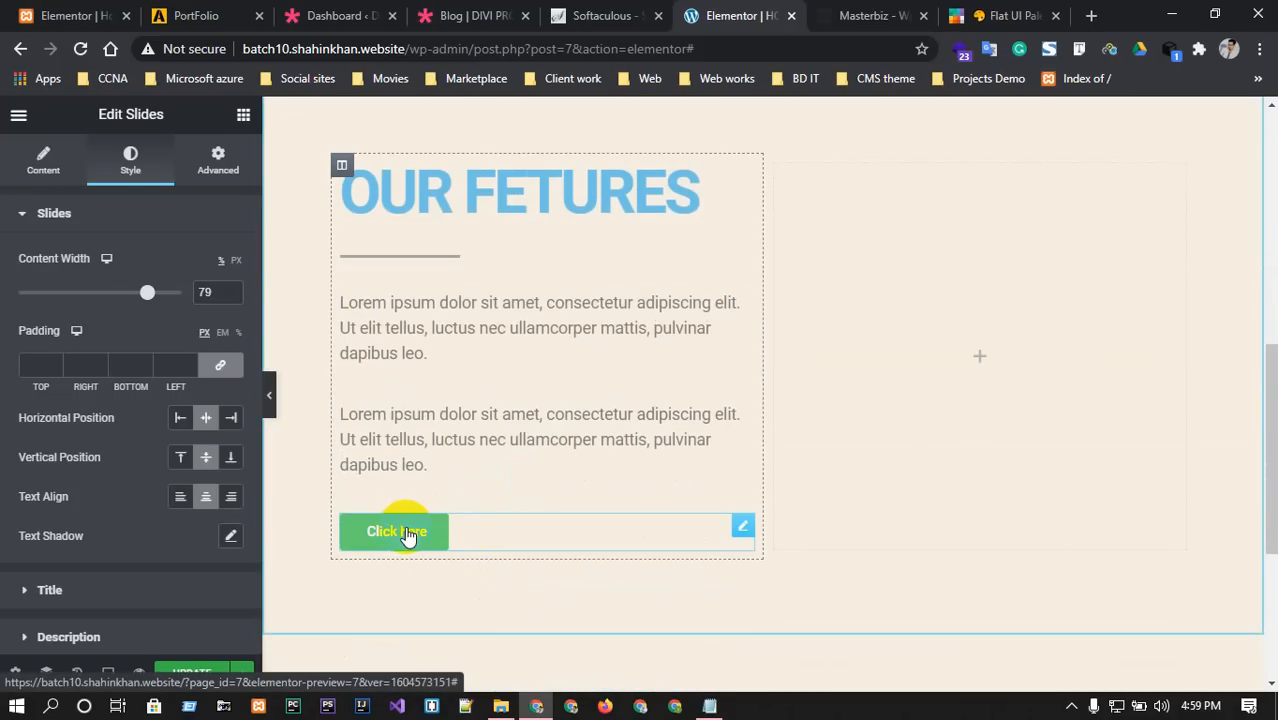
Replace the button label 'Click here' with 'READ MORE'.
{"action": "left_click", "coordinate": [742, 525]}
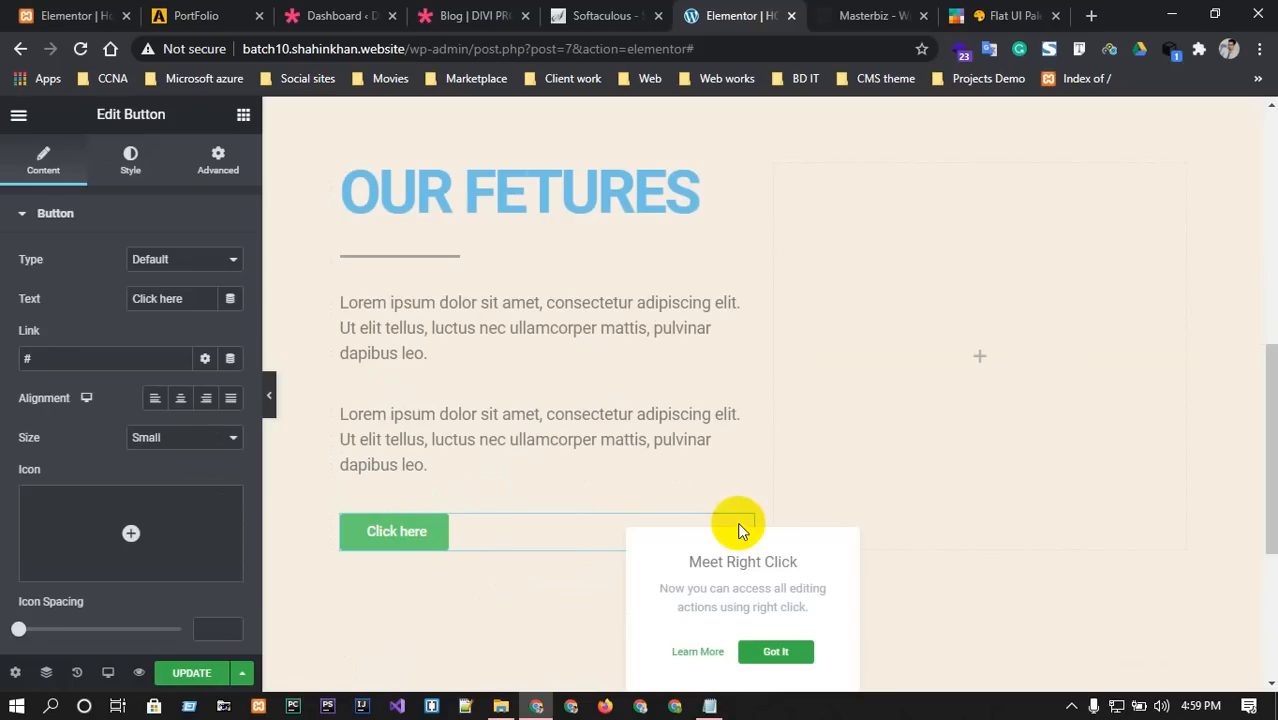
{"action": "double_click", "coordinate": [198, 297]}
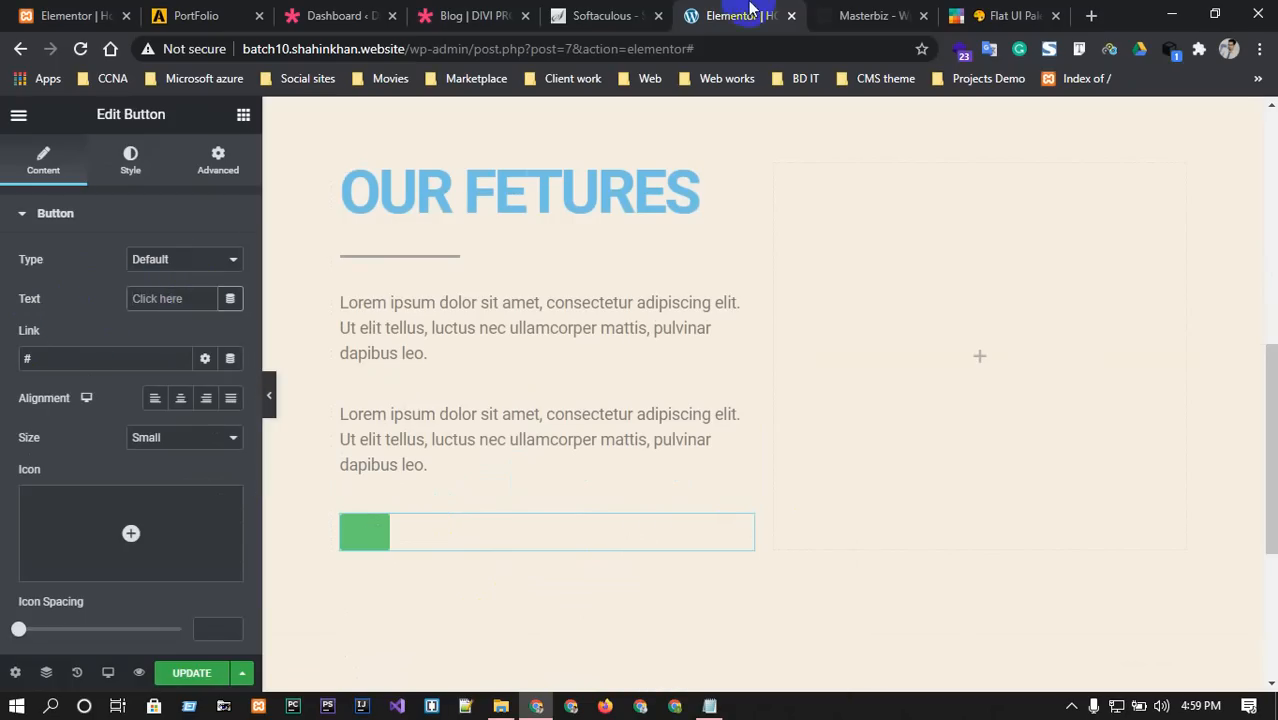
{"action": "left_click", "coordinate": [862, 12]}
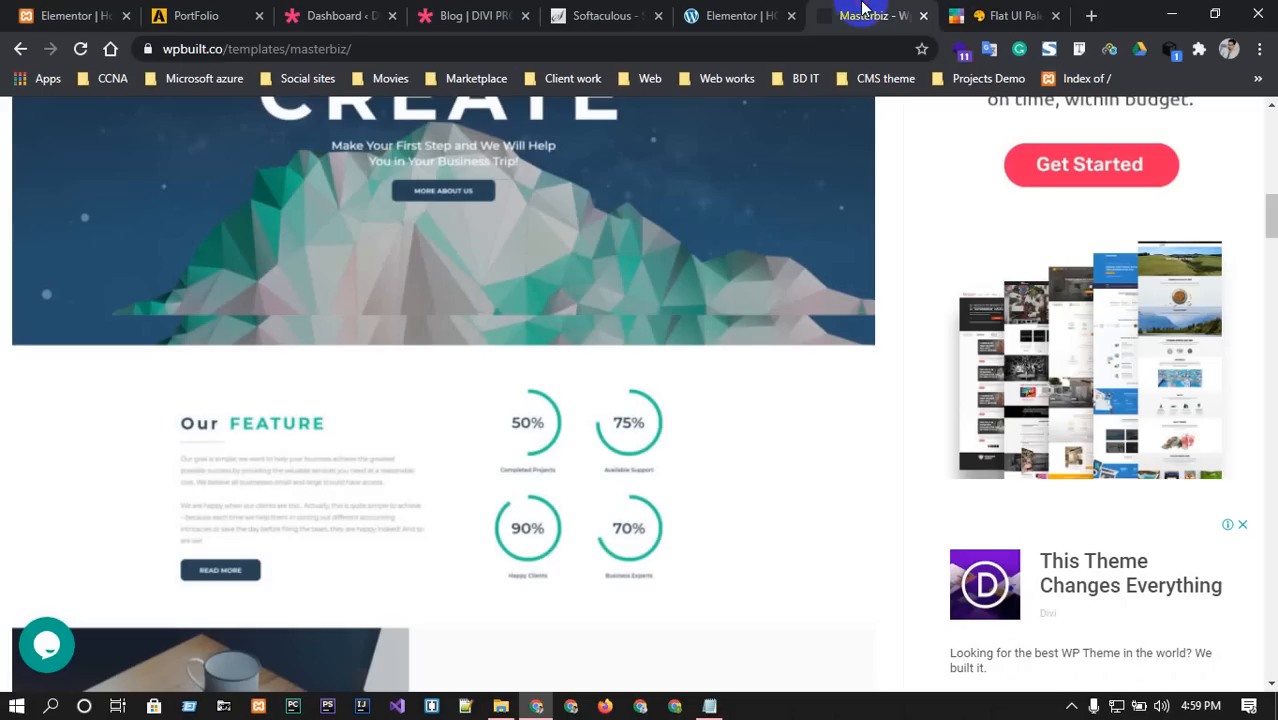
{"action": "left_click", "coordinate": [728, 14]}
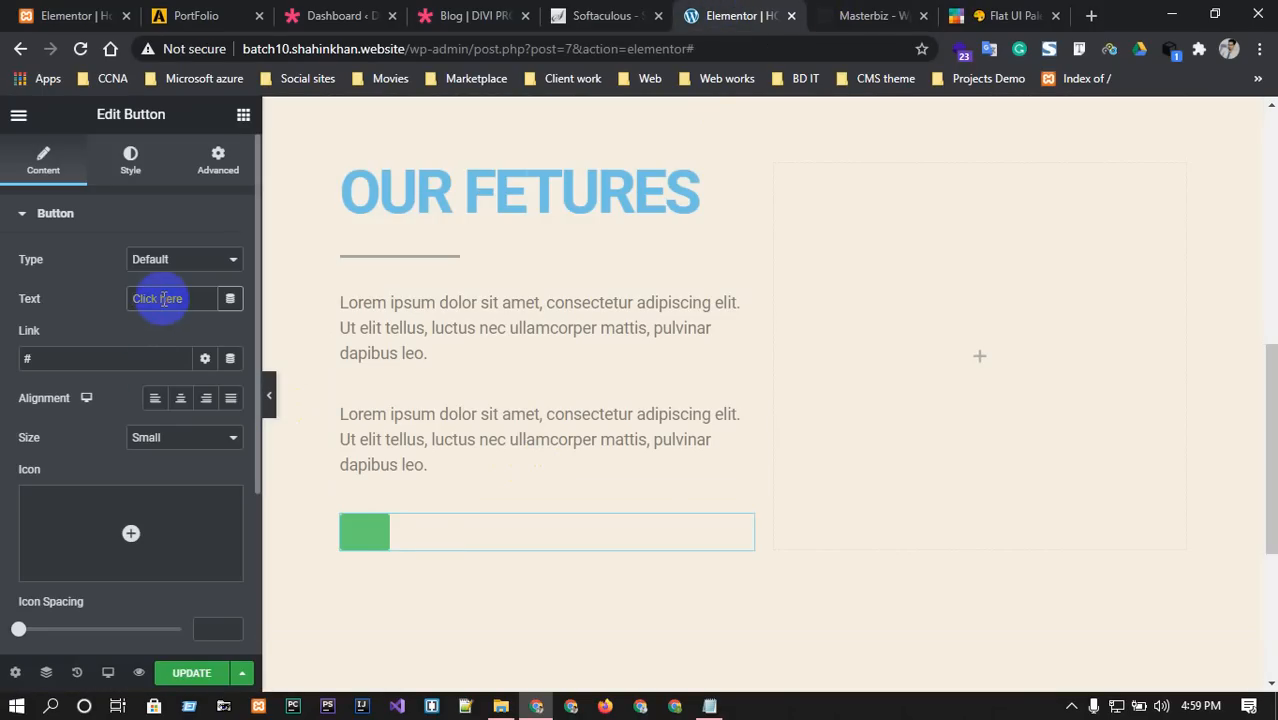
{"action": "type", "text": "READ MOR"}
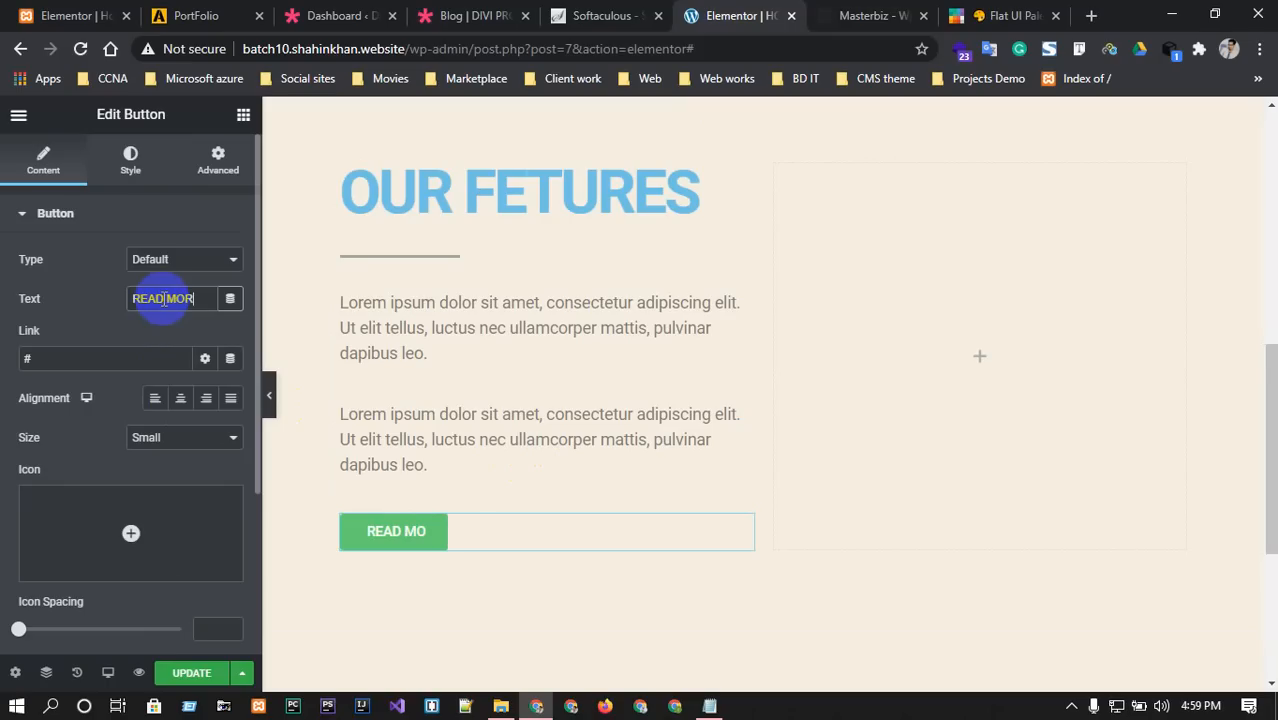
{"action": "type", "text": "E"}
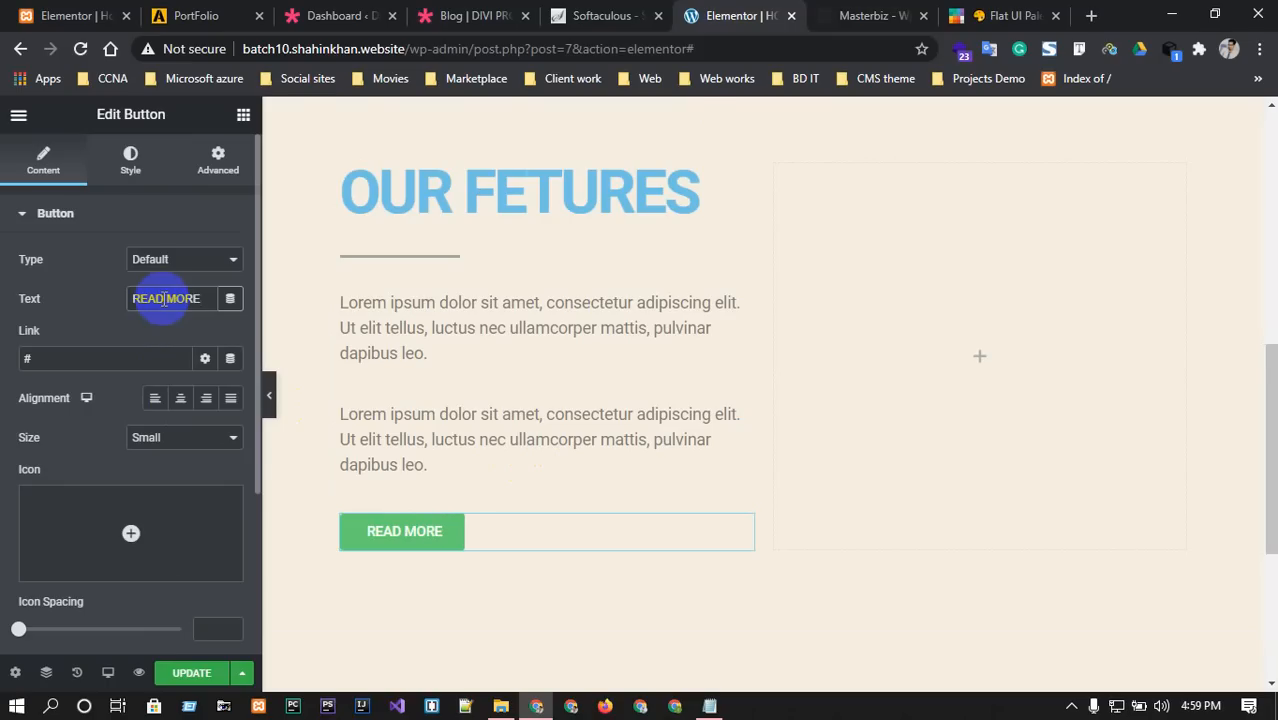
Set the button's background to Midnight Blue #2c3e50, pasted from the flat UI palette.
{"action": "left_click", "coordinate": [131, 160]}
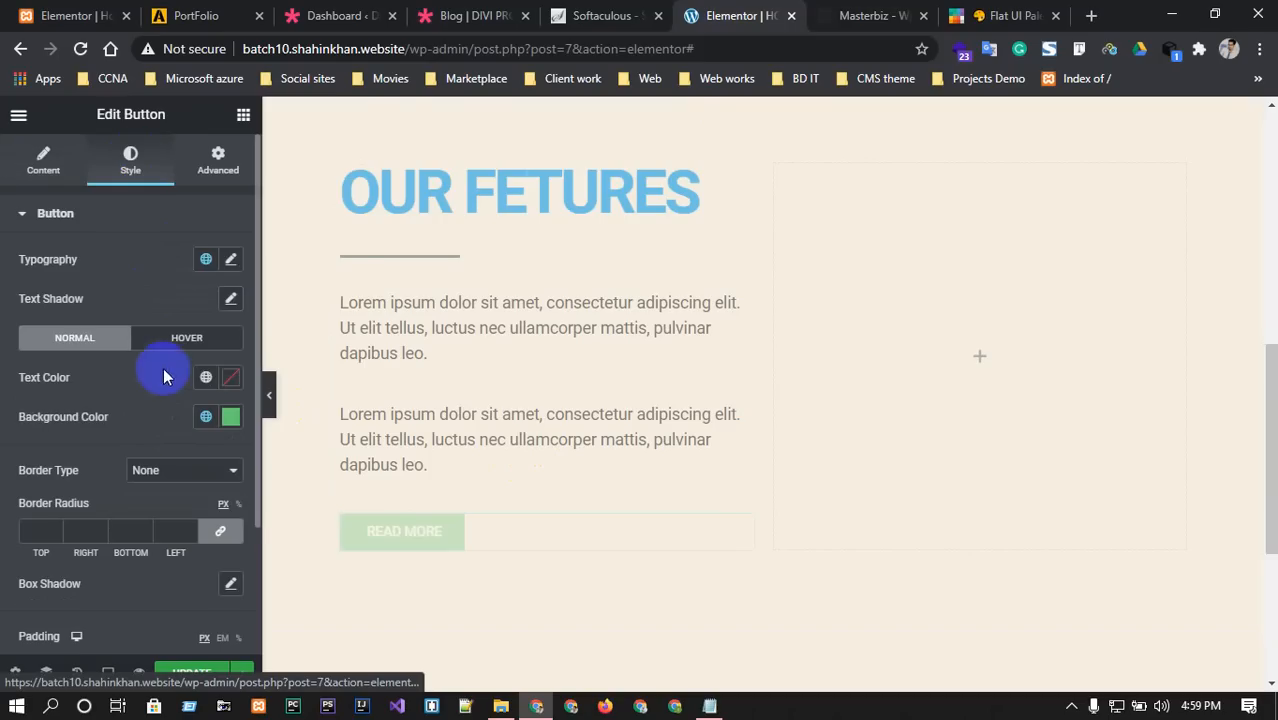
{"action": "left_click", "coordinate": [228, 417]}
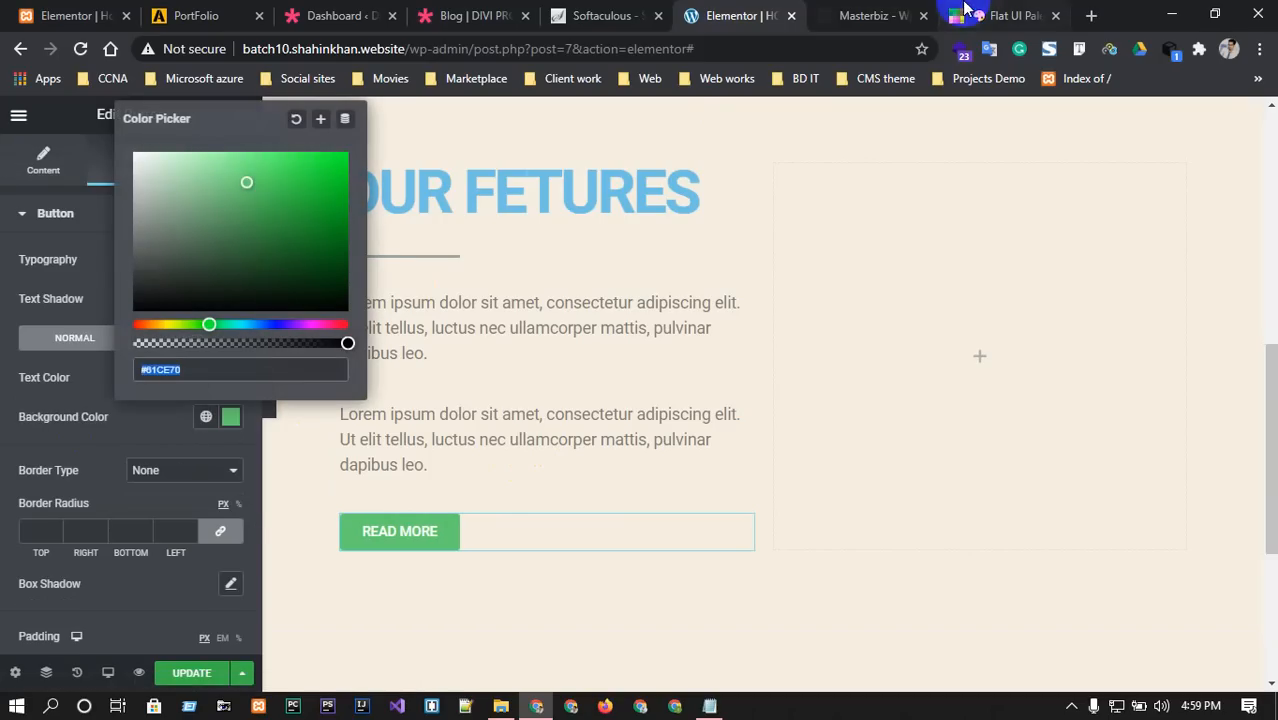
{"action": "left_click", "coordinate": [1004, 15]}
{"action": "left_click", "coordinate": [1136, 326]}
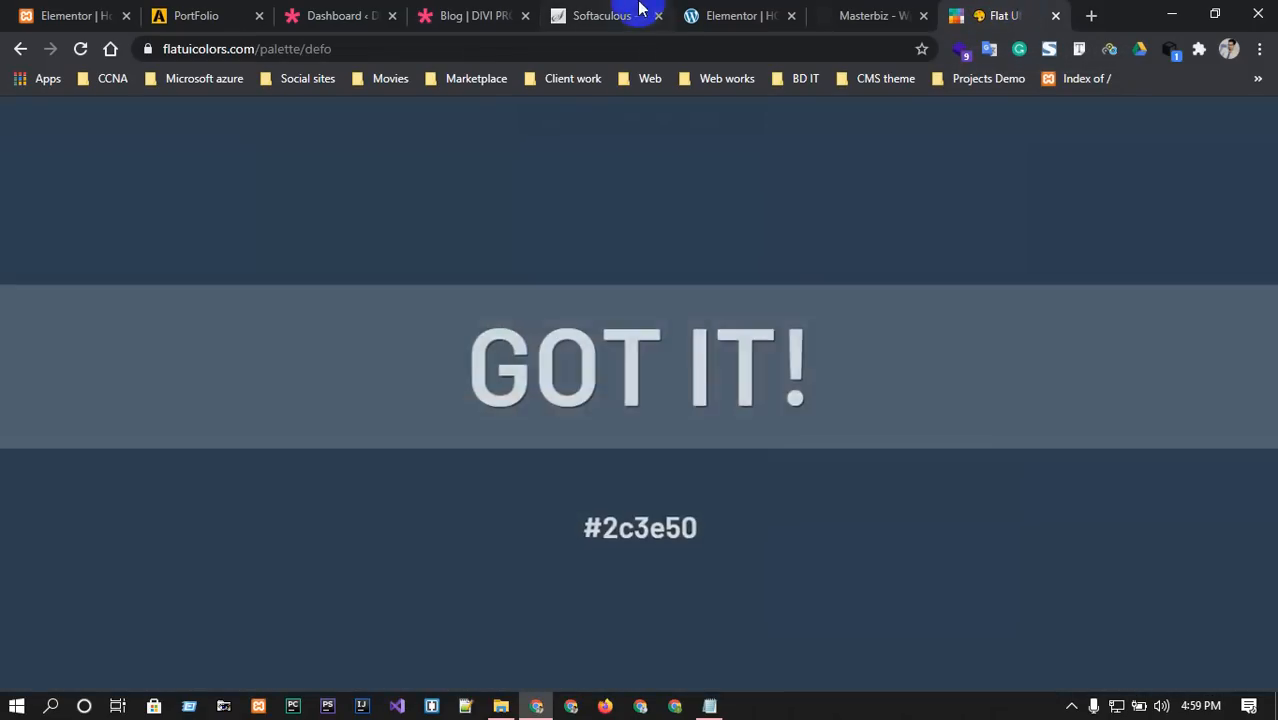
{"action": "left_click", "coordinate": [736, 15]}
{"action": "left_click", "coordinate": [274, 369]}
{"action": "type", "text": "#2c3e50"}
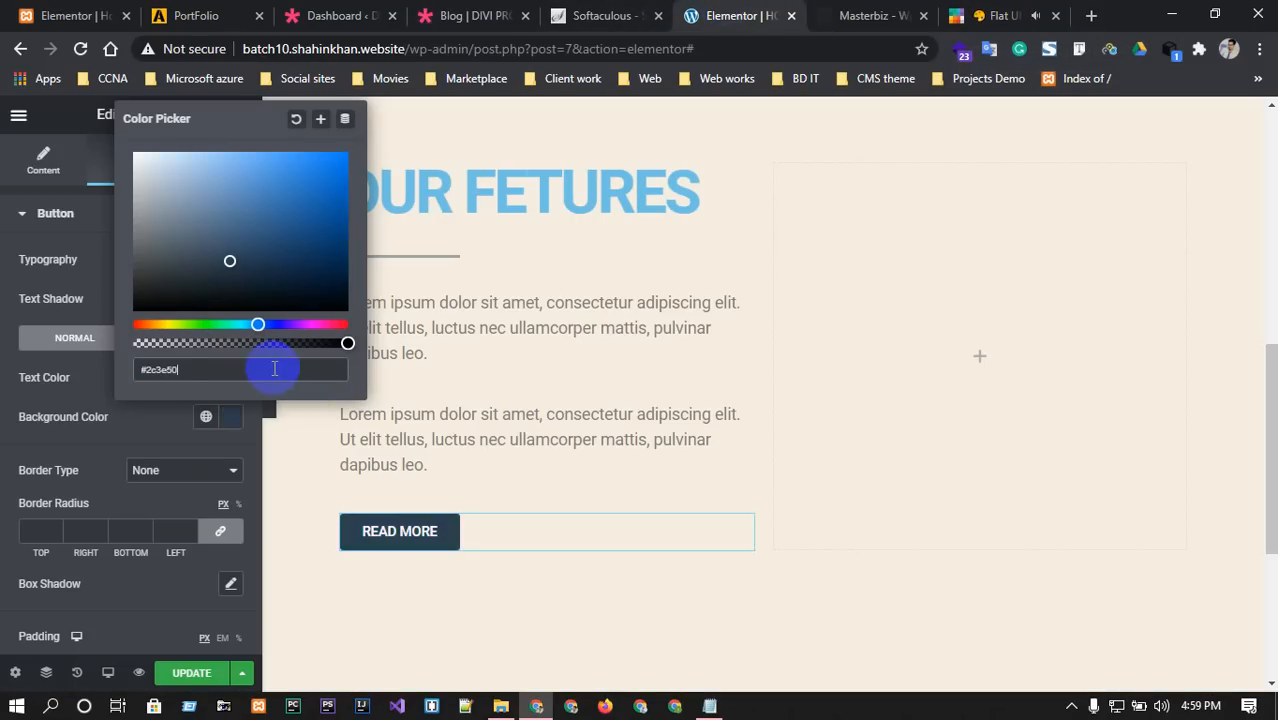
{"action": "left_click", "coordinate": [828, 15]}
{"action": "left_click", "coordinate": [210, 575]}
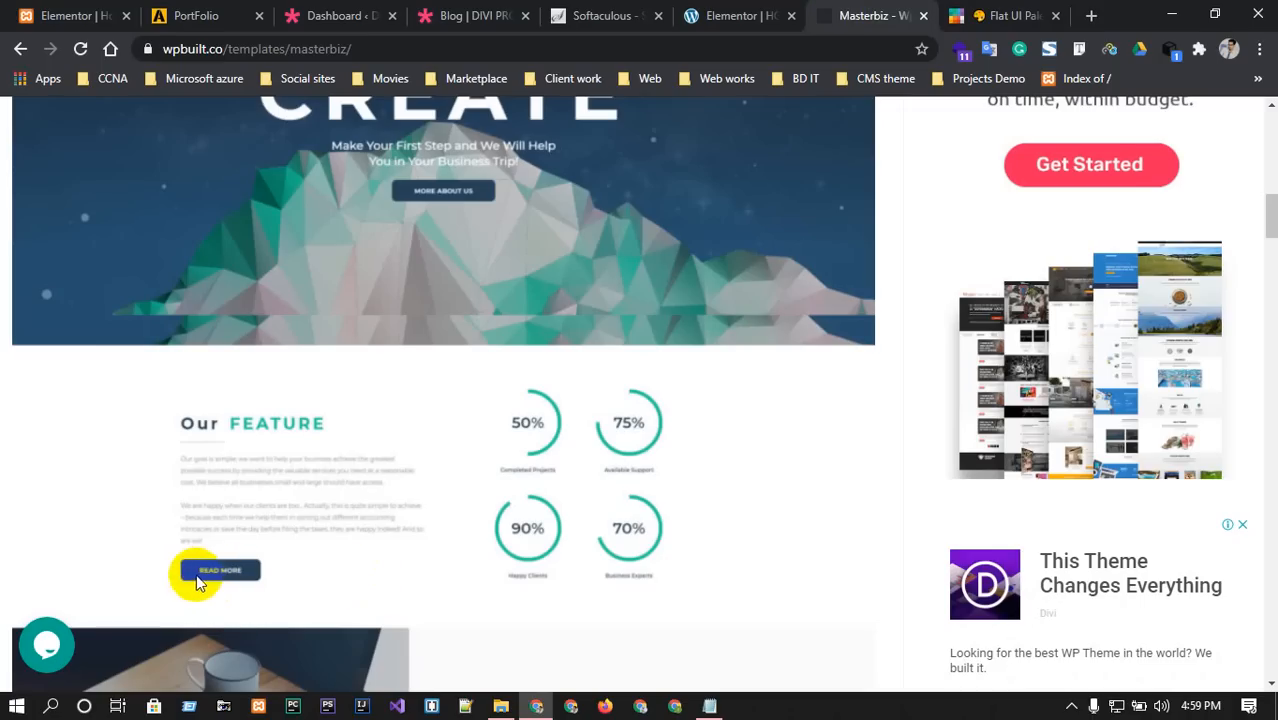
{"action": "left_click", "coordinate": [720, 16]}
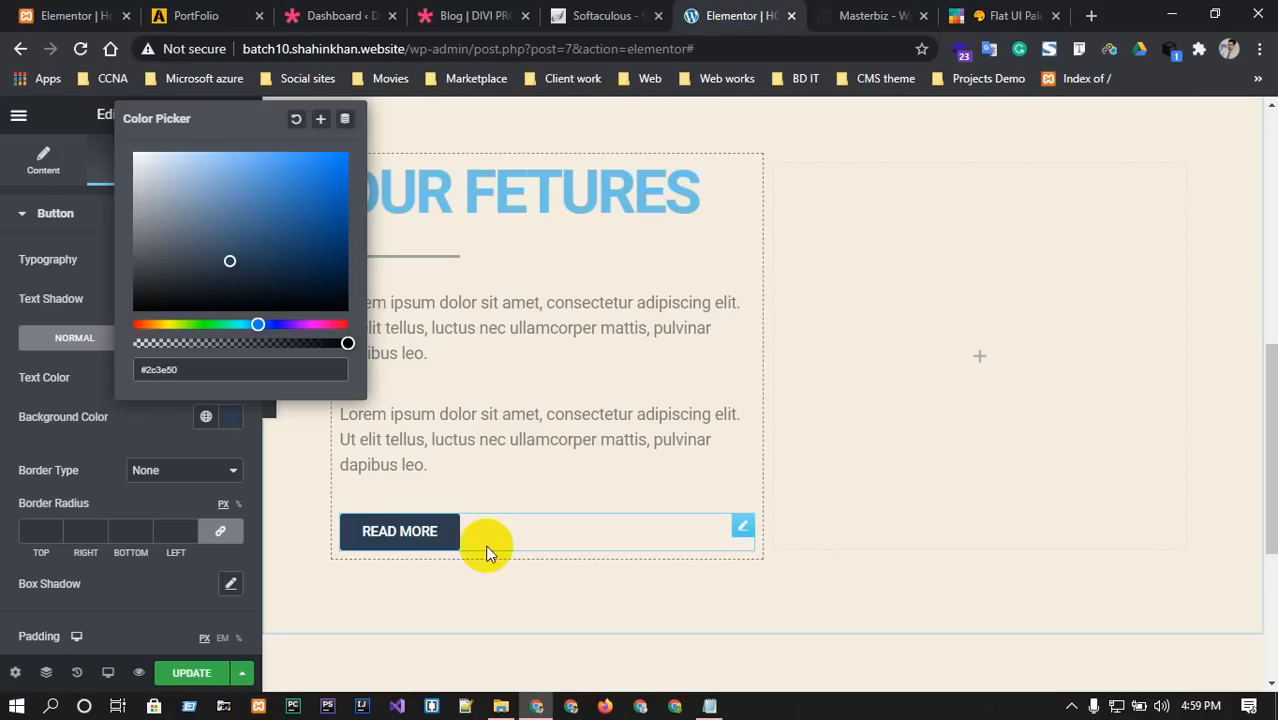
{"action": "left_click", "coordinate": [96, 435]}
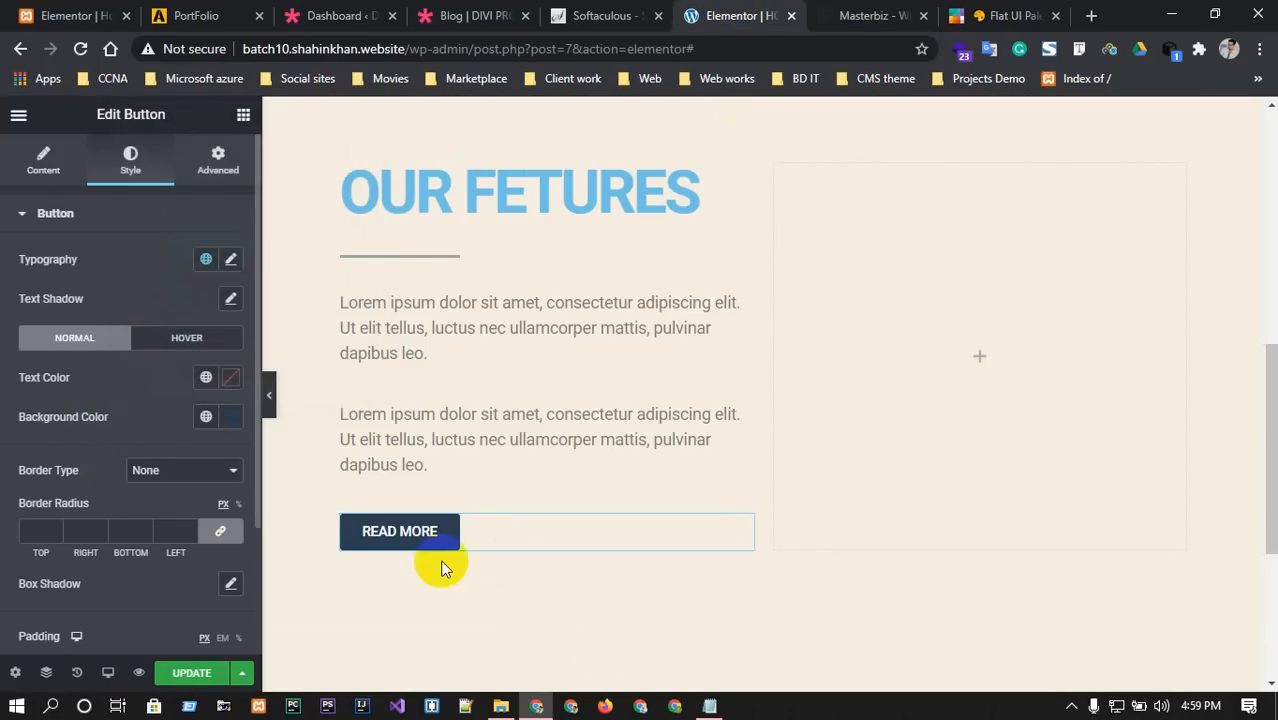
{"action": "scroll", "coordinate": [171, 579], "scroll_direction": "down", "scroll_amount": 2}
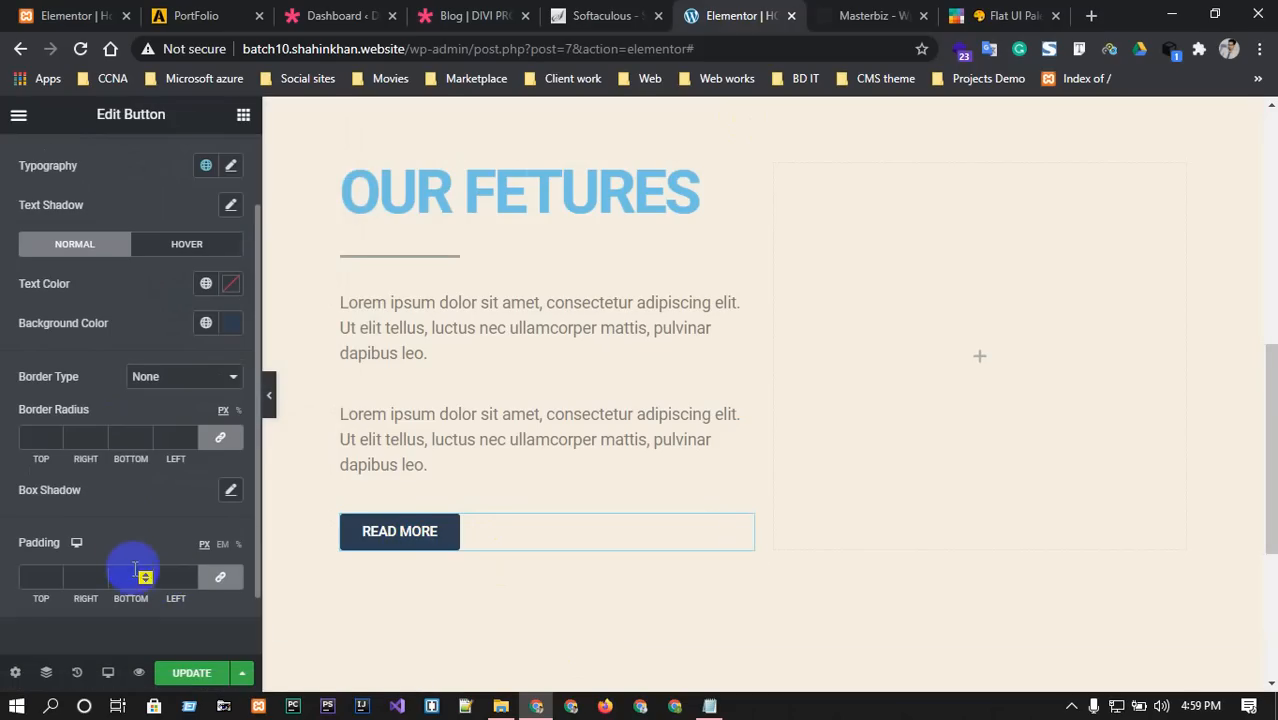
{"action": "scroll", "coordinate": [128, 567], "scroll_direction": "up", "scroll_amount": 2}
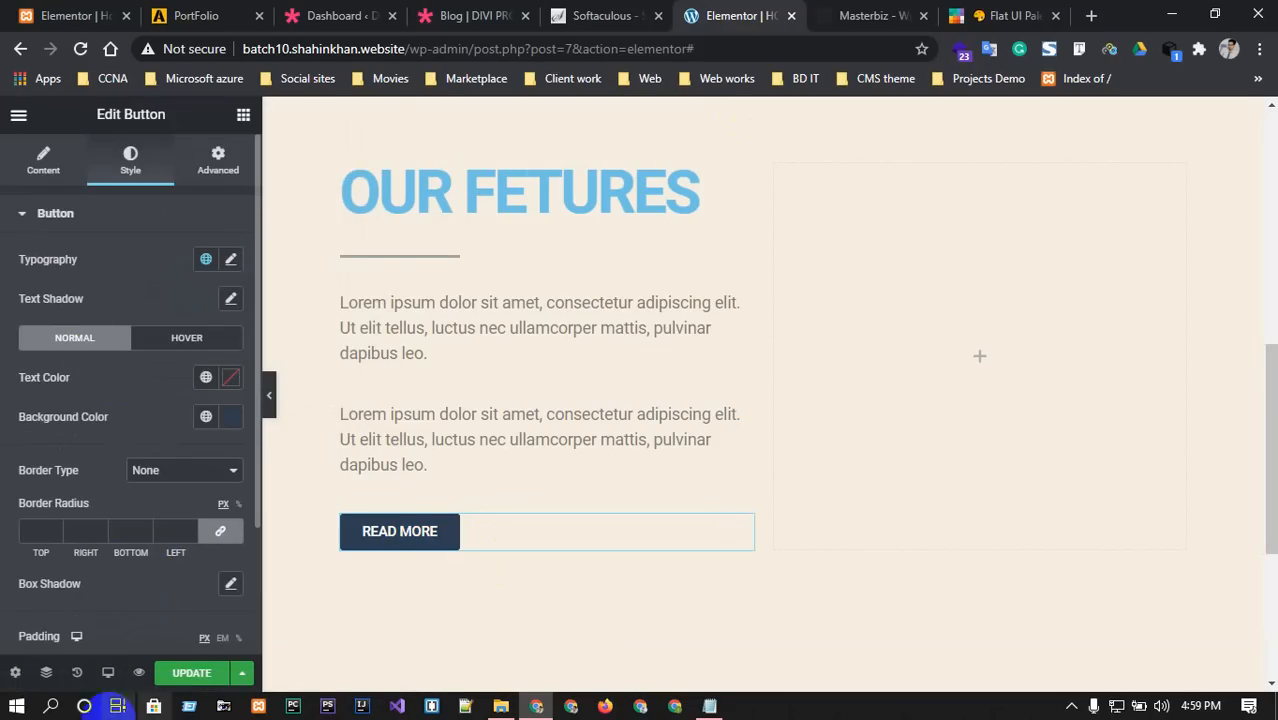
{"action": "left_click", "coordinate": [207, 157]}
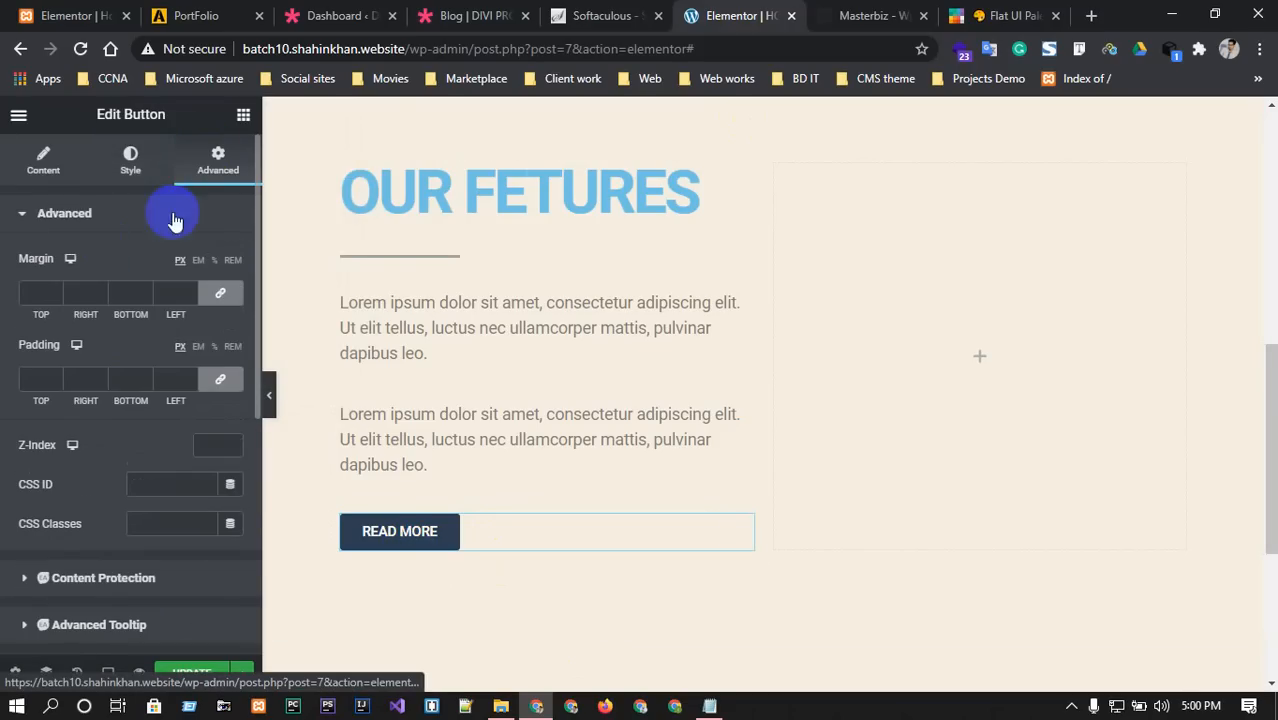
{"action": "left_click", "coordinate": [130, 158]}
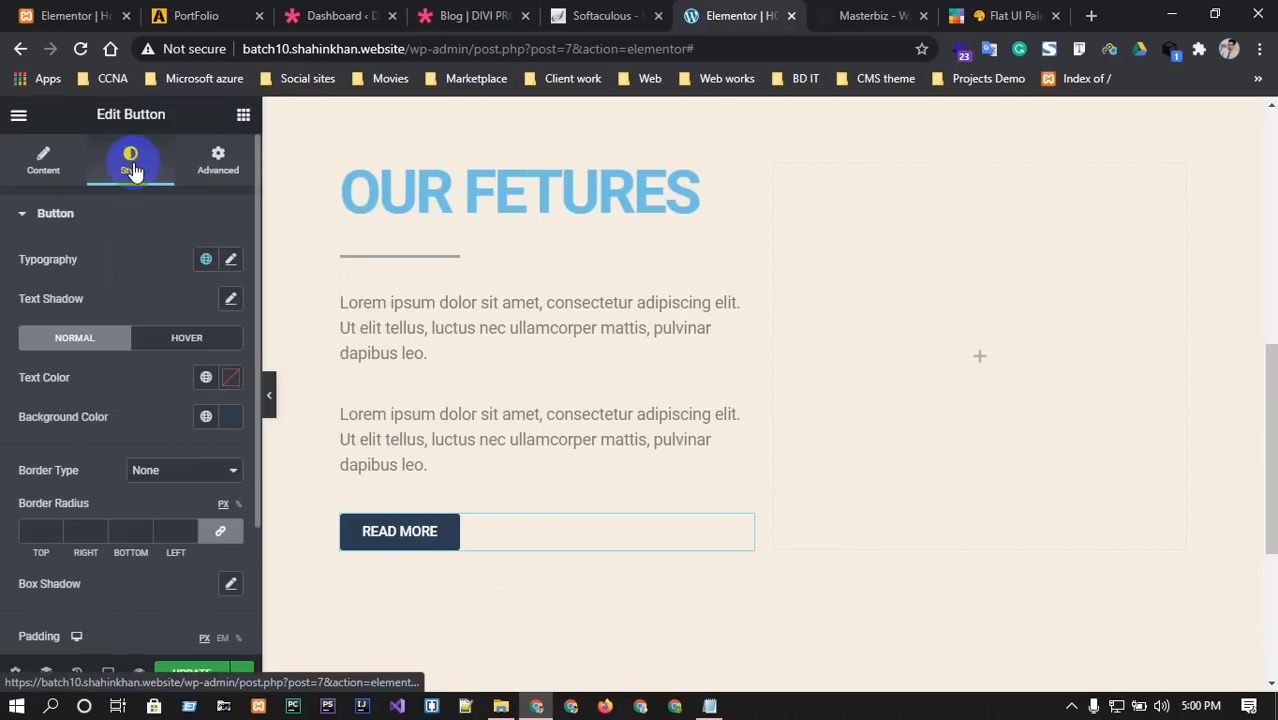
{"action": "left_click", "coordinate": [200, 165]}
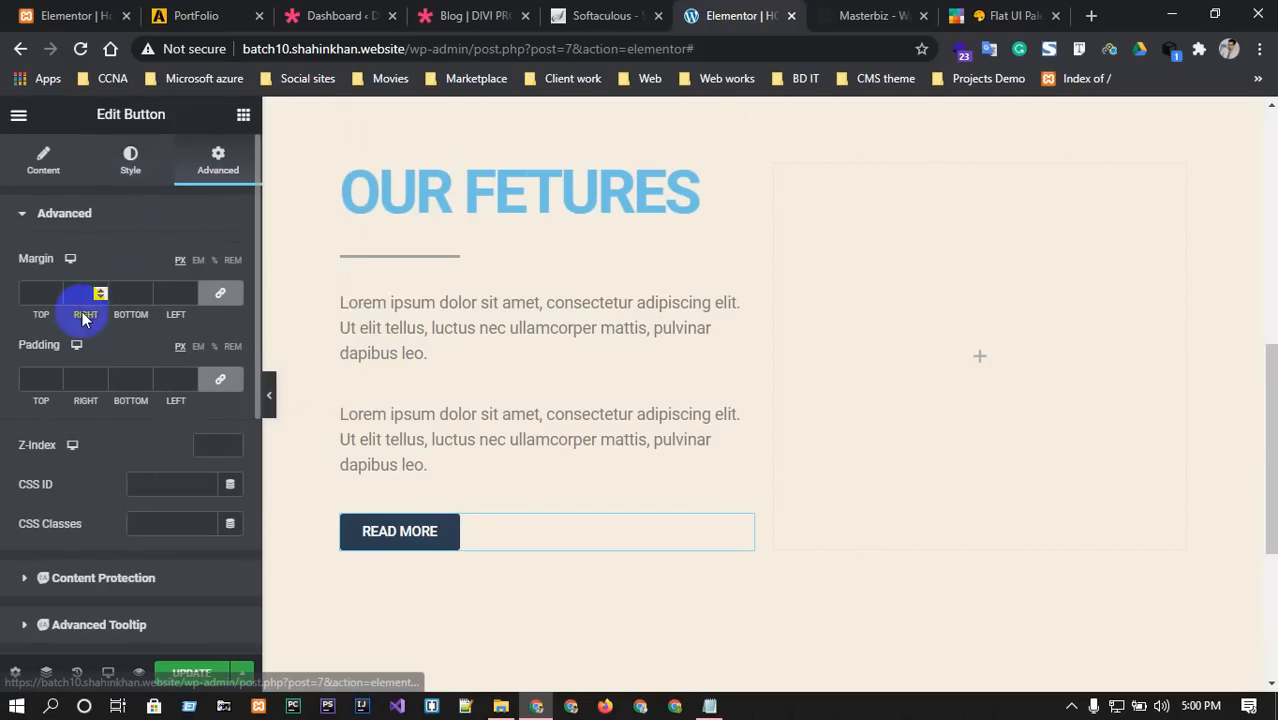
{"action": "left_click", "coordinate": [33, 292]}
{"action": "type", "text": "44444"}
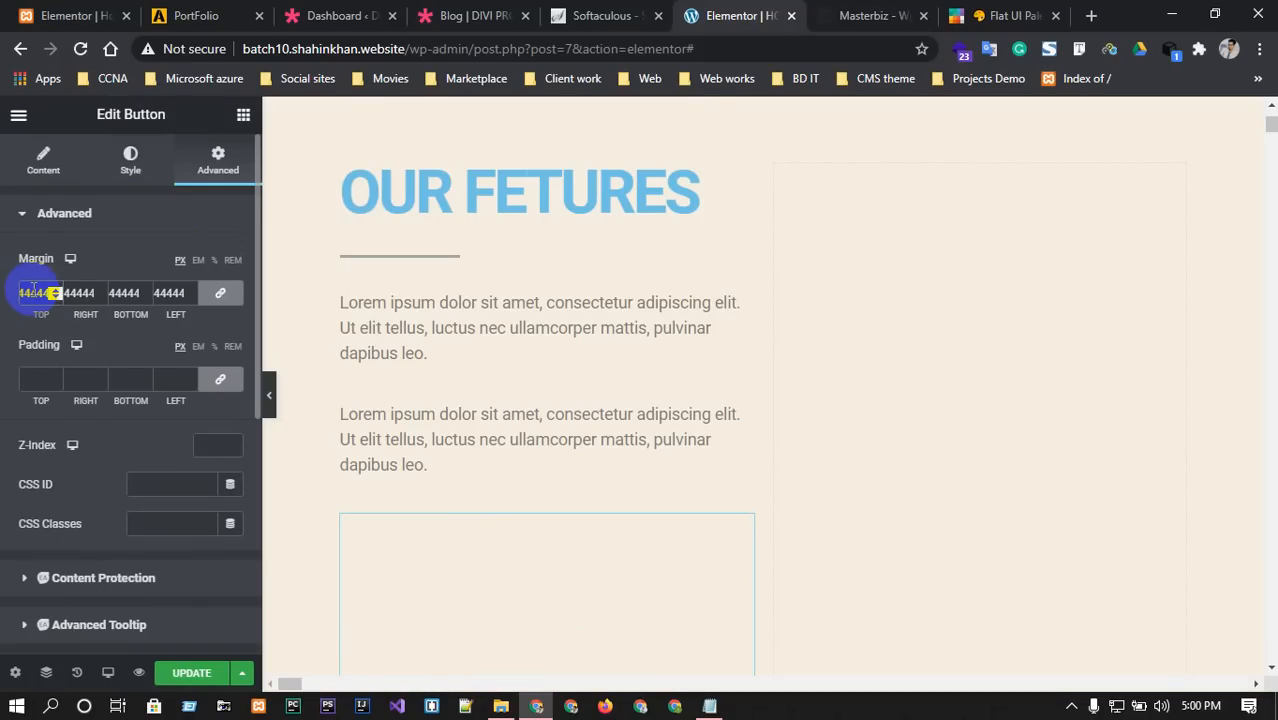
{"action": "key", "text": "BackSpace"}
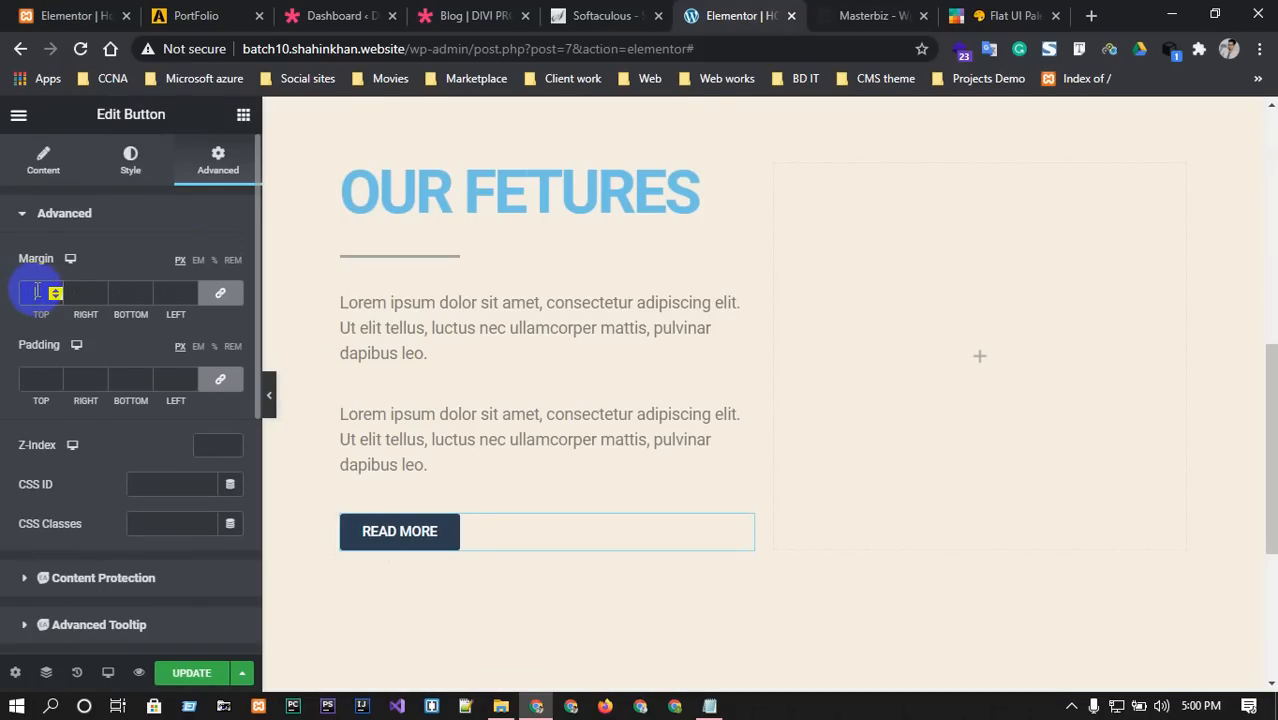
{"action": "type", "text": "50"}
{"action": "double_click", "coordinate": [40, 292]}
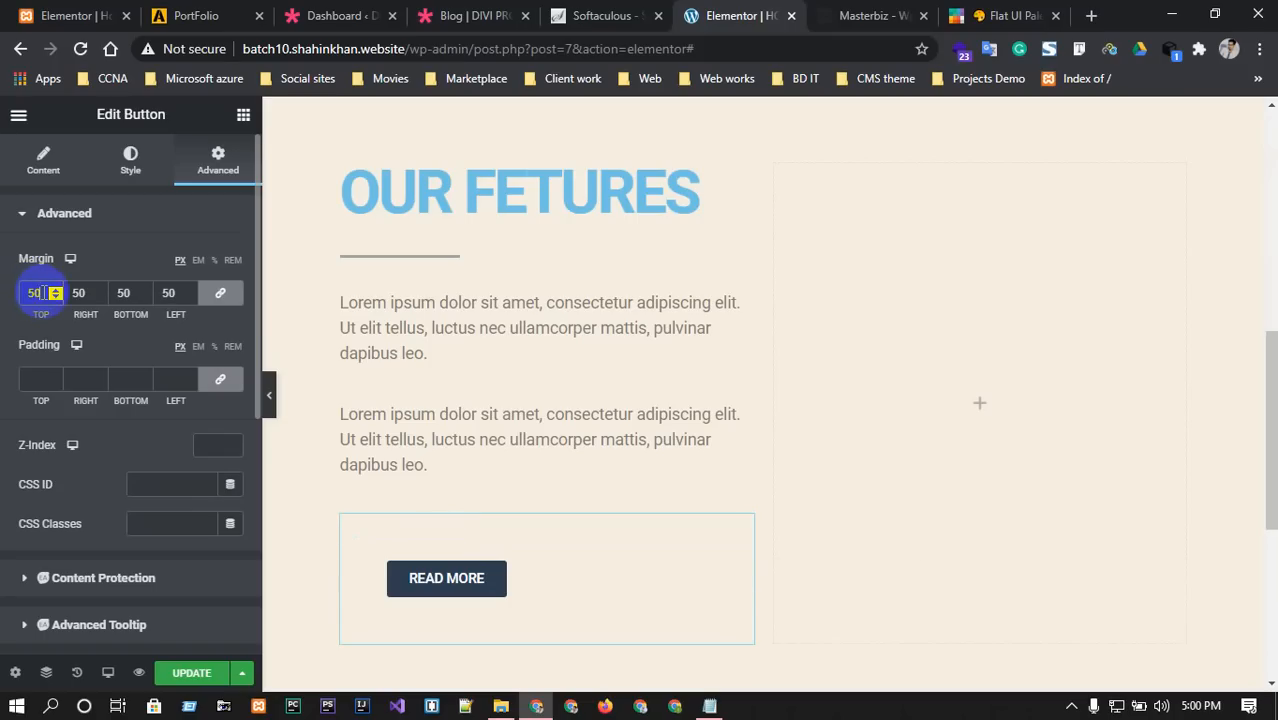
{"action": "key", "text": "BackSpace"}
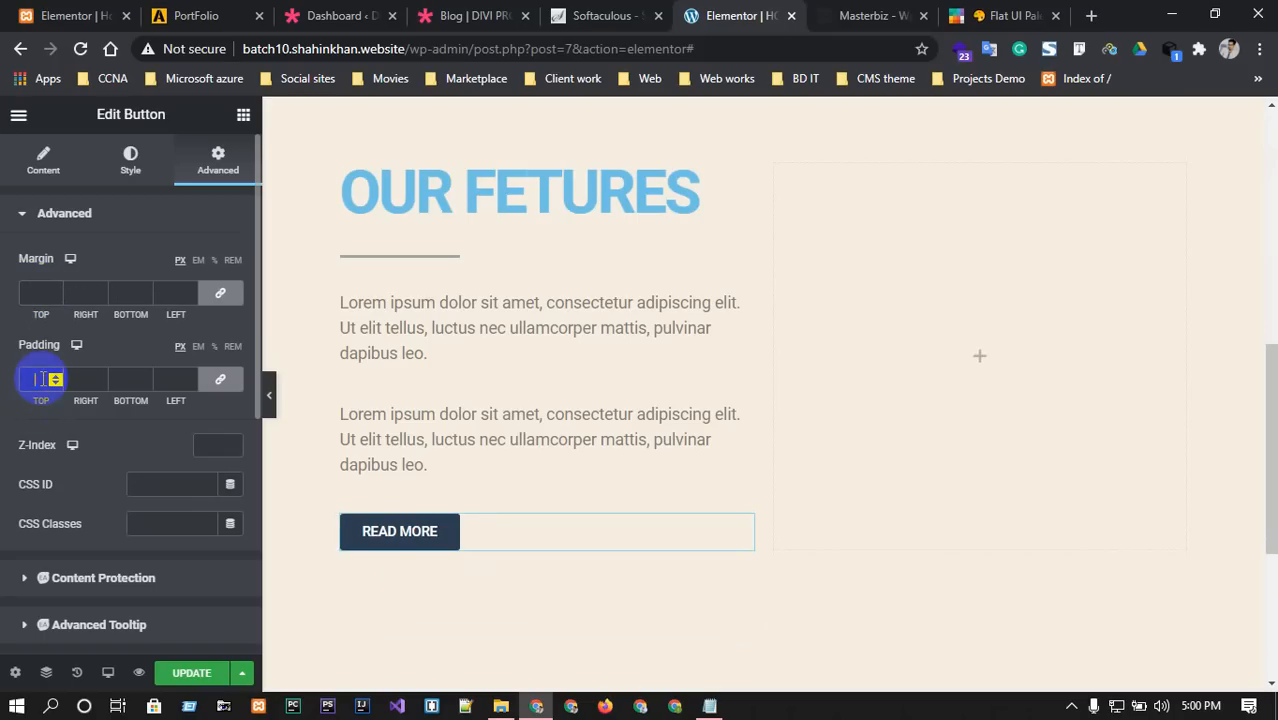
{"action": "type", "text": "50"}
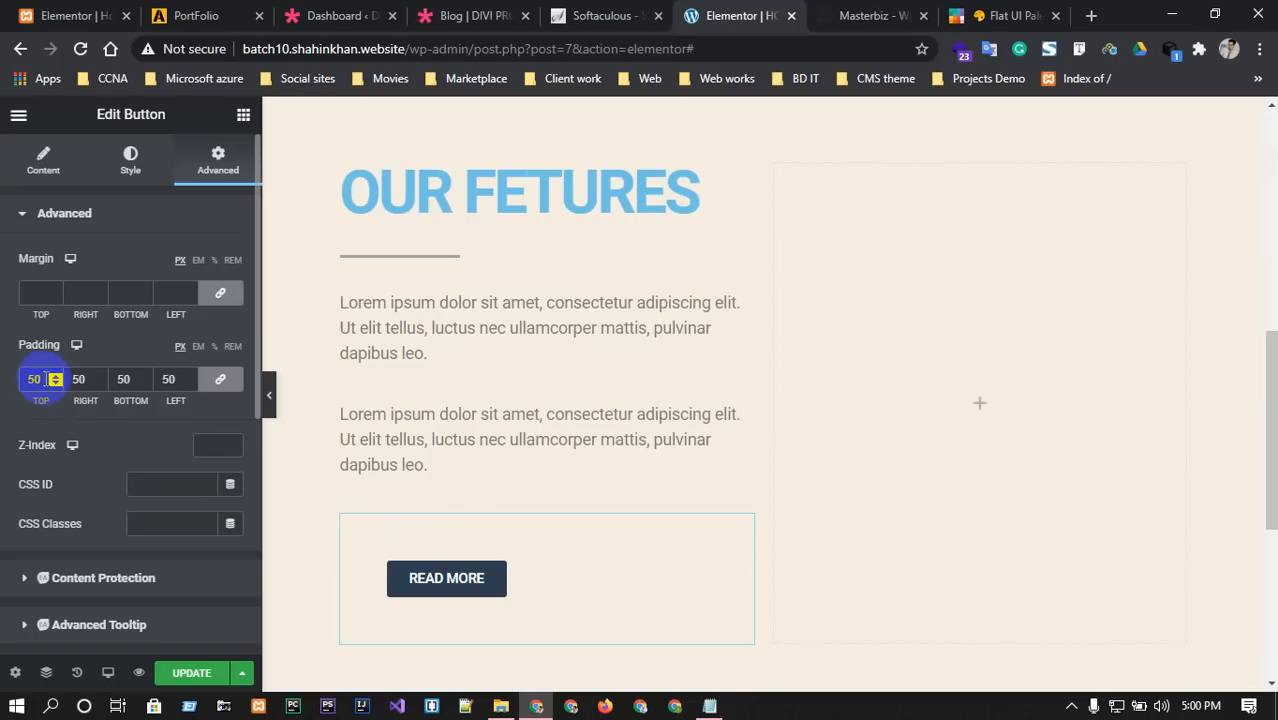
{"action": "left_click", "coordinate": [226, 385]}
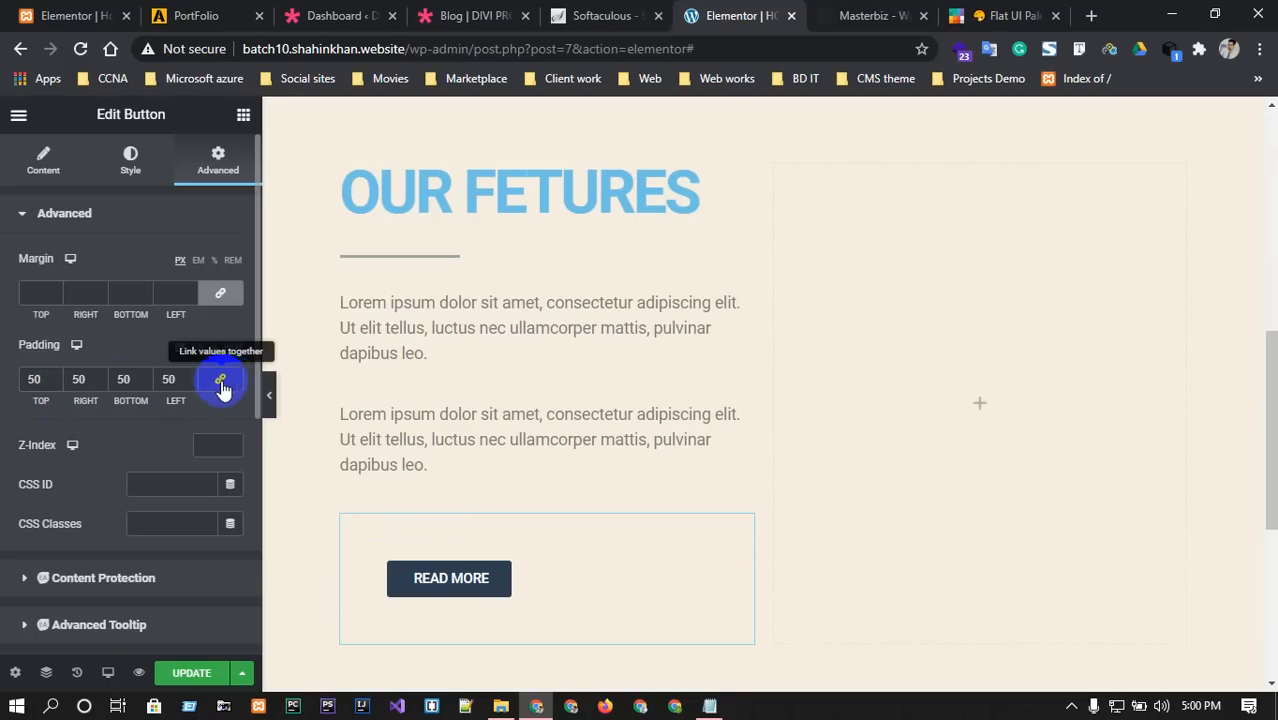
{"action": "left_click", "coordinate": [178, 380]}
{"action": "key", "text": "BackSpace"}
{"action": "key", "text": "BackSpace"}
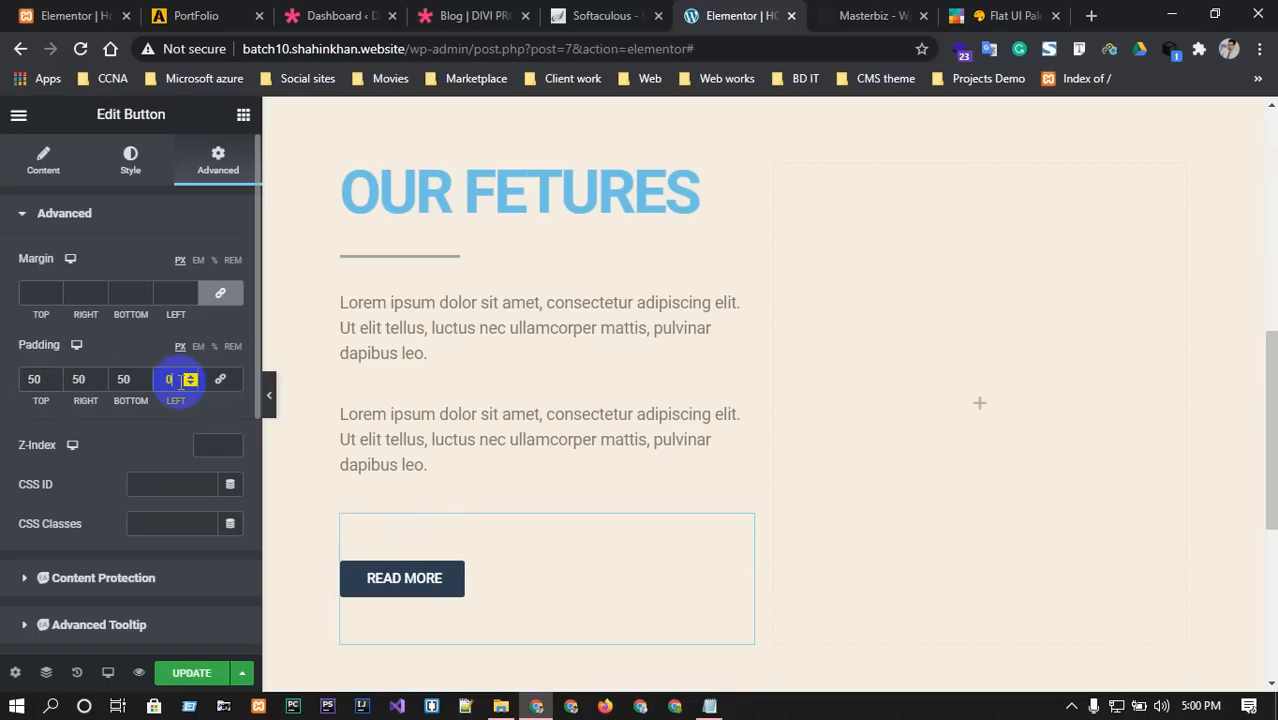
{"action": "double_click", "coordinate": [124, 375]}
{"action": "type", "text": "0"}
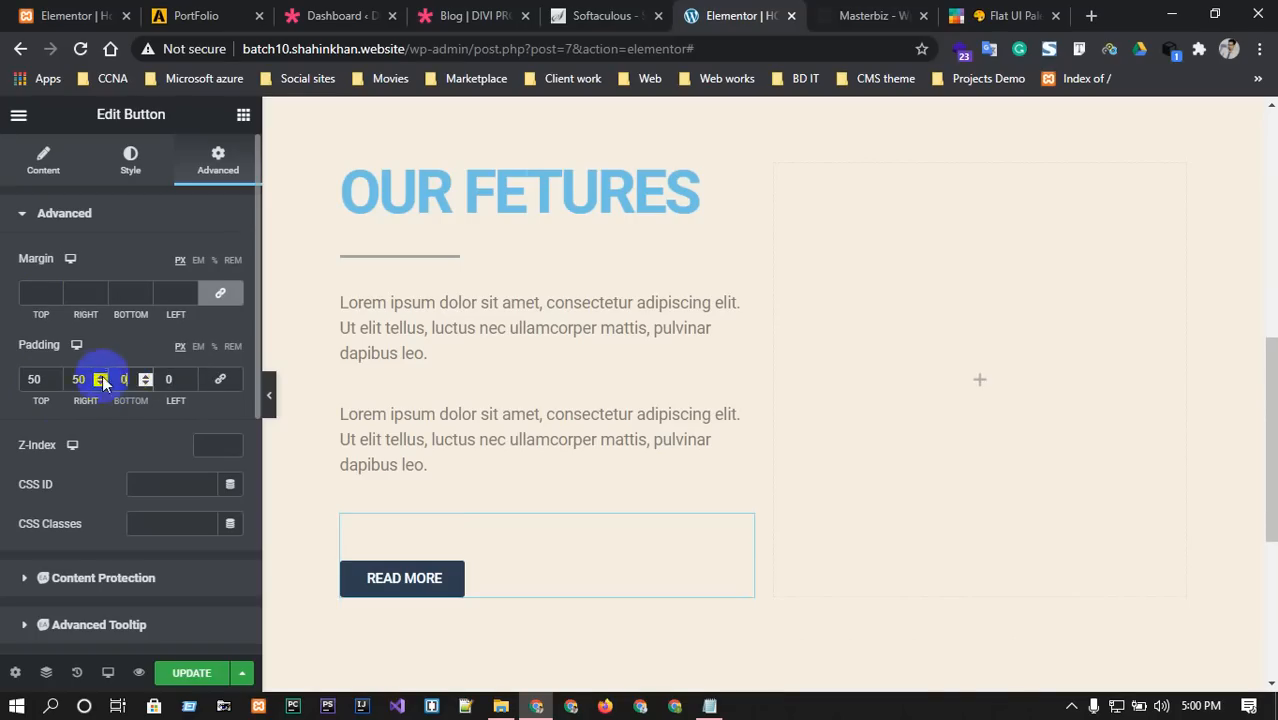
{"action": "left_click", "coordinate": [97, 376]}
{"action": "left_click", "coordinate": [101, 376]}
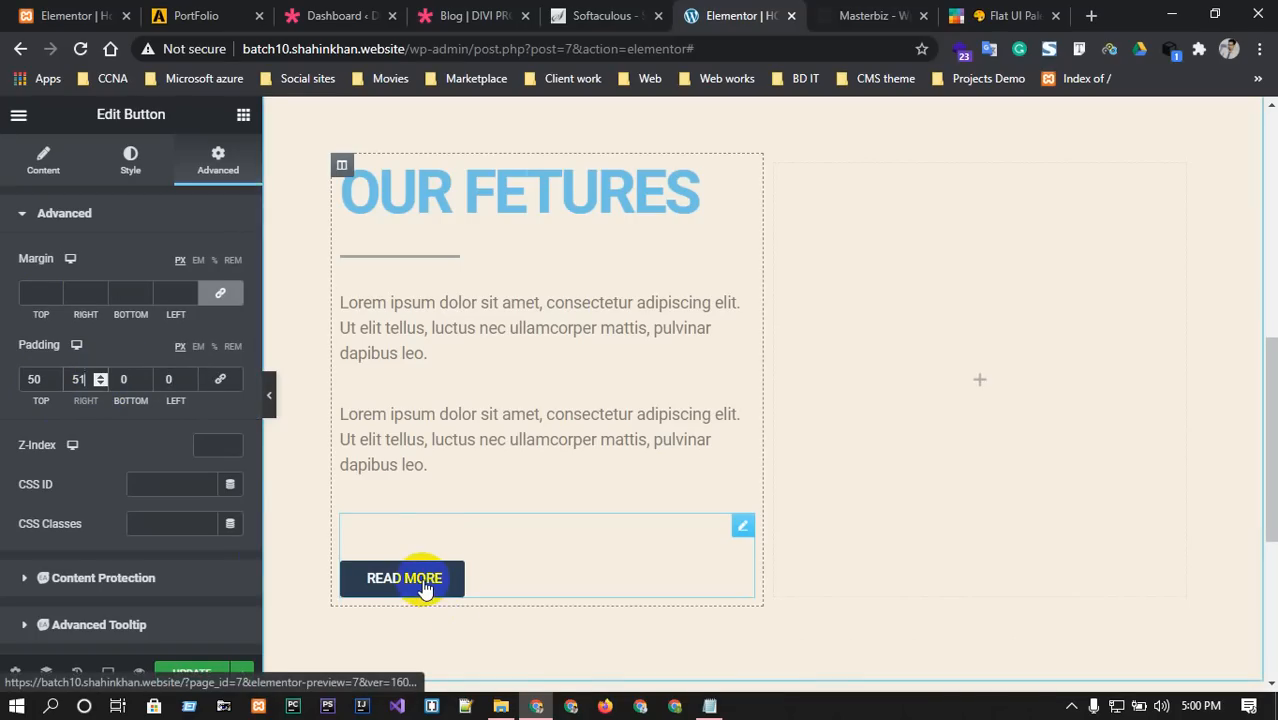
{"action": "double_click", "coordinate": [80, 379]}
{"action": "double_click", "coordinate": [33, 379]}
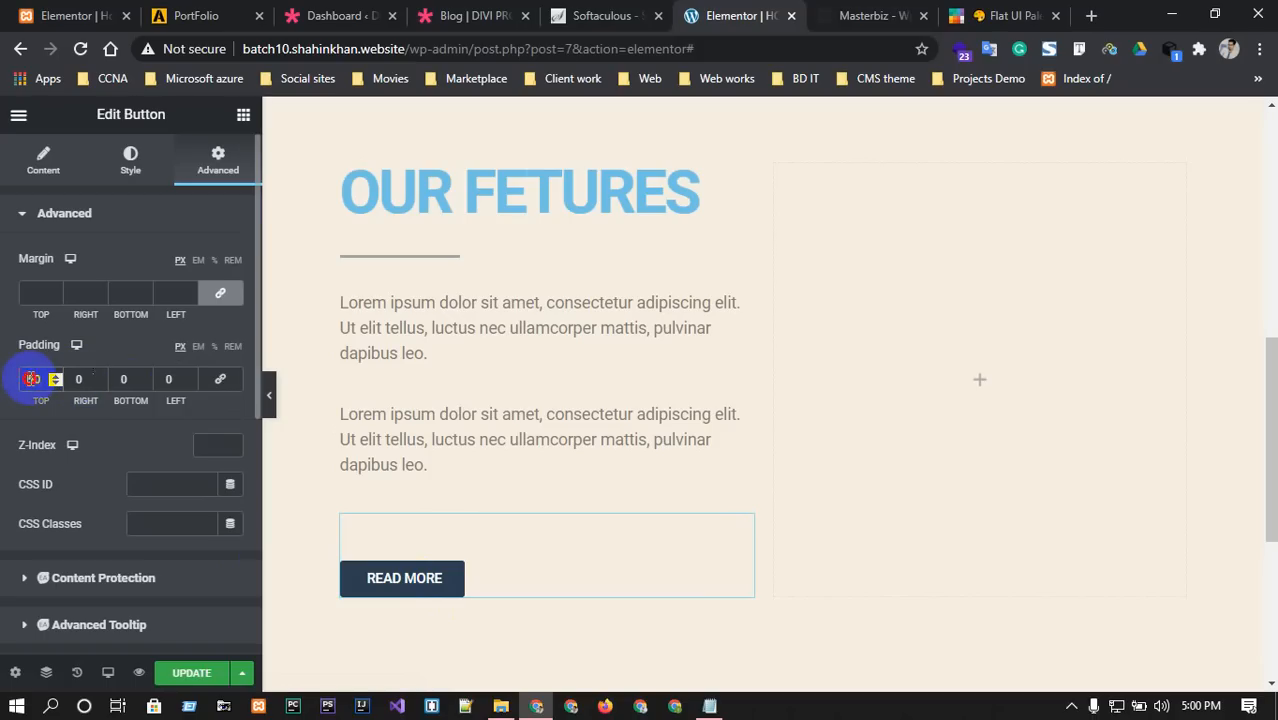
{"action": "type", "text": "0"}
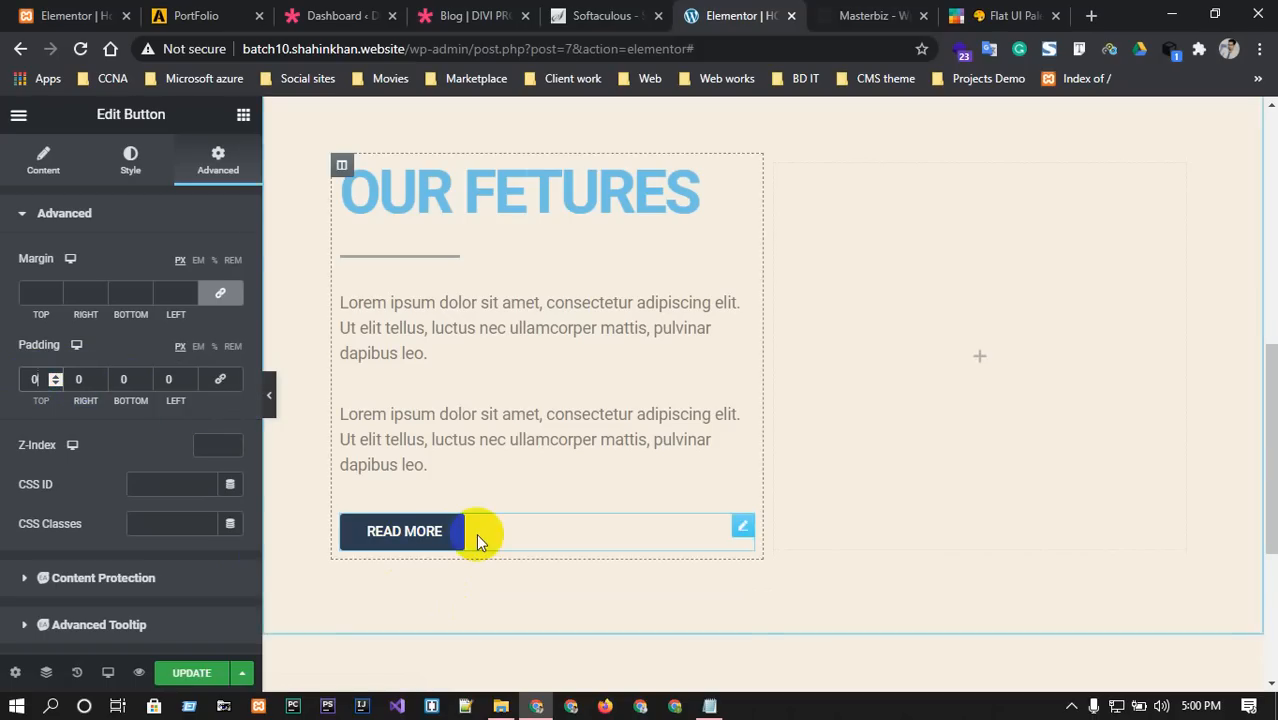
{"action": "left_click", "coordinate": [127, 168]}
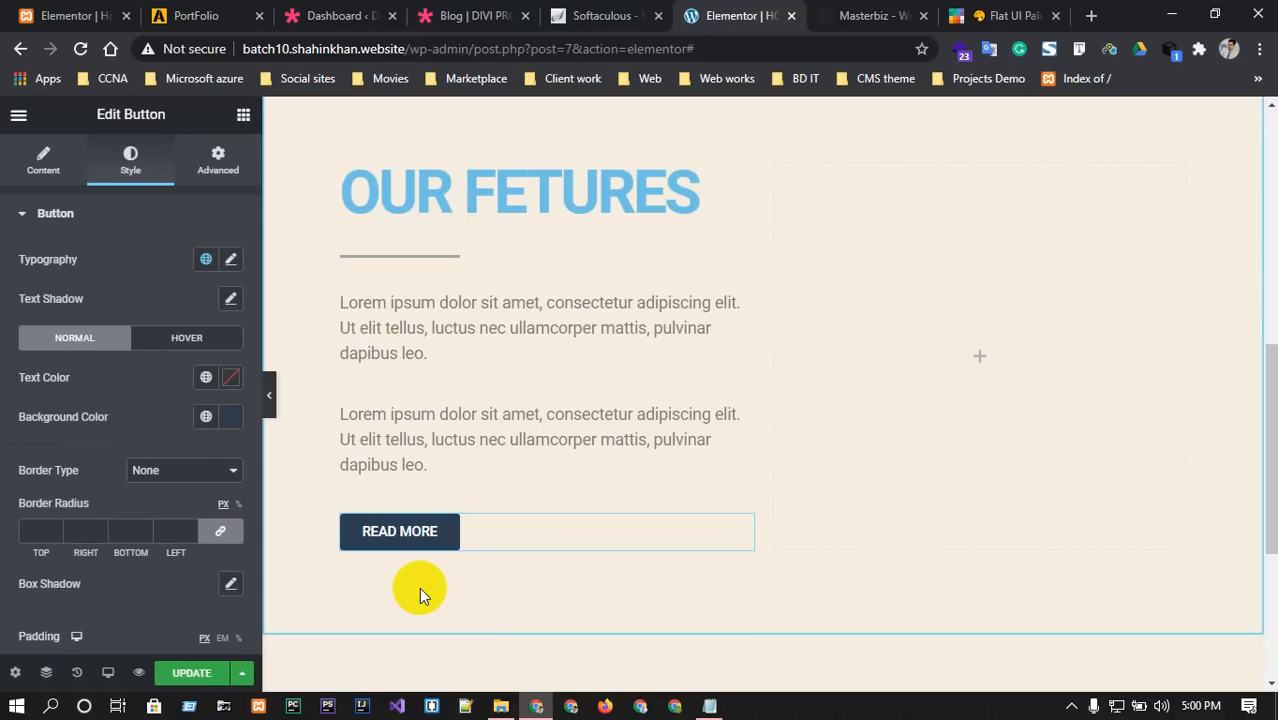
Give the button a solid border with unlinked widths and a top width of -5.
{"action": "left_click", "coordinate": [55, 531]}
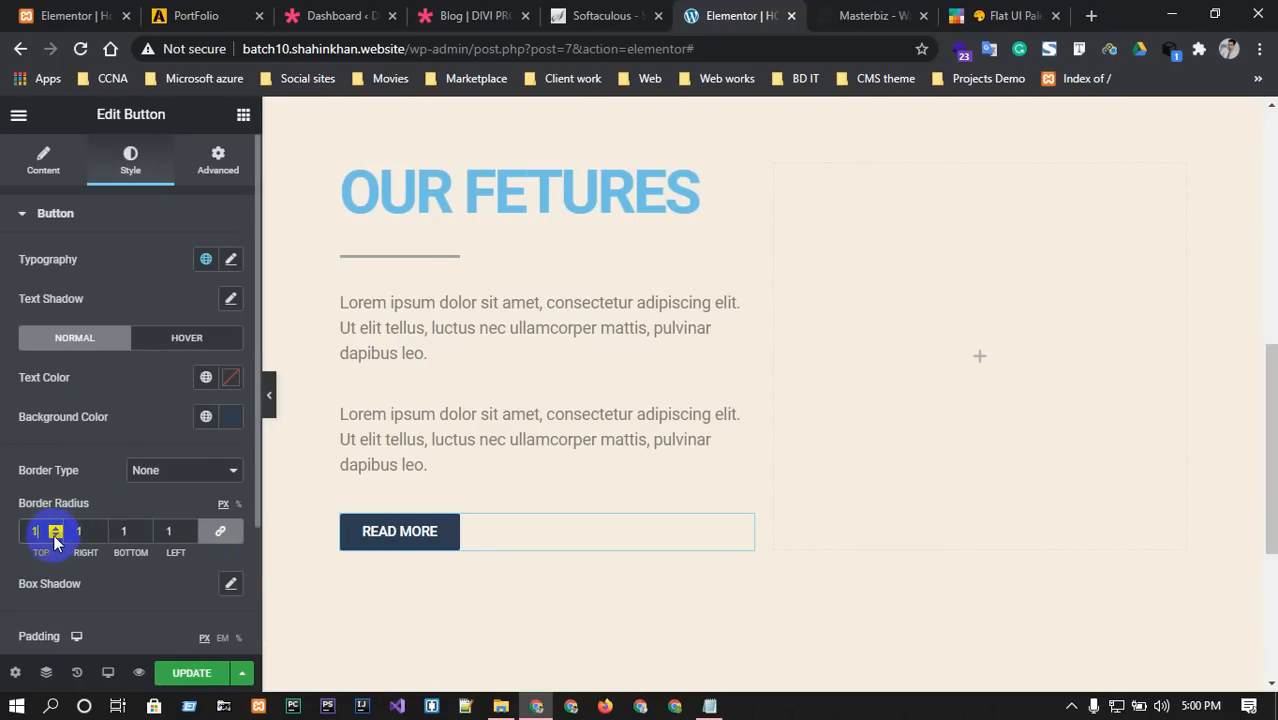
{"action": "left_click", "coordinate": [212, 471]}
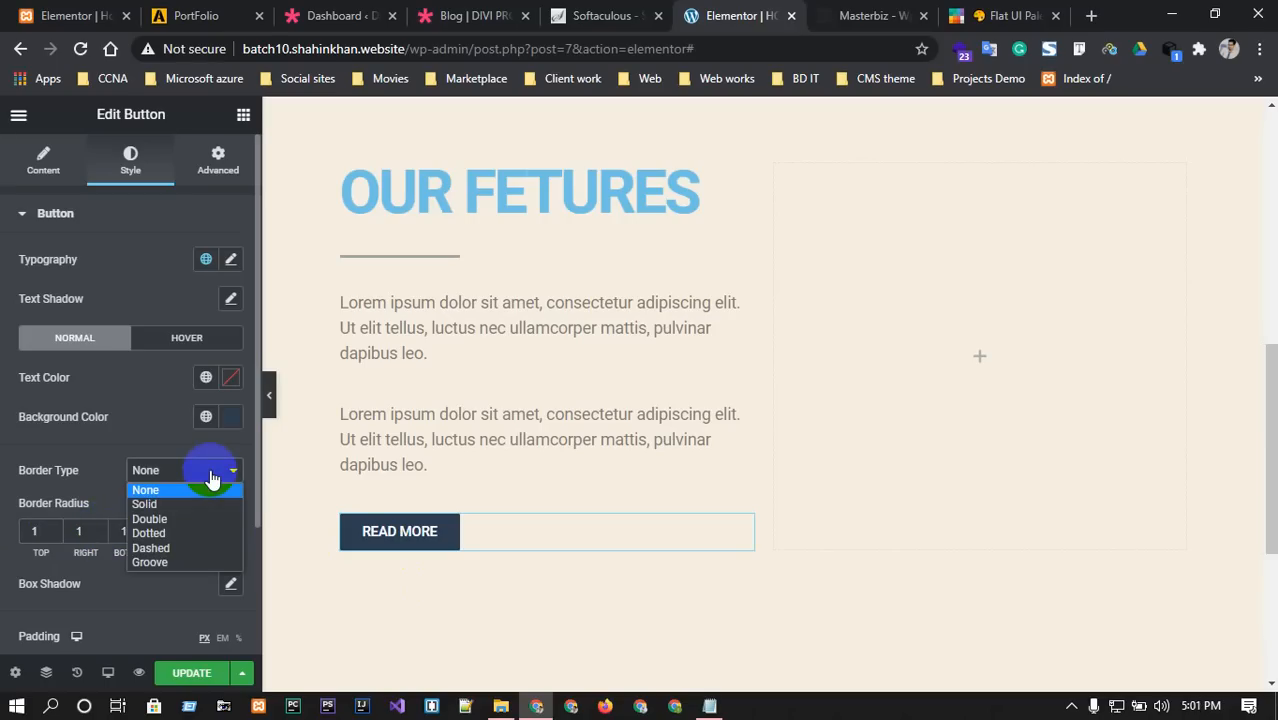
{"action": "left_click", "coordinate": [162, 504]}
{"action": "left_click", "coordinate": [221, 546]}
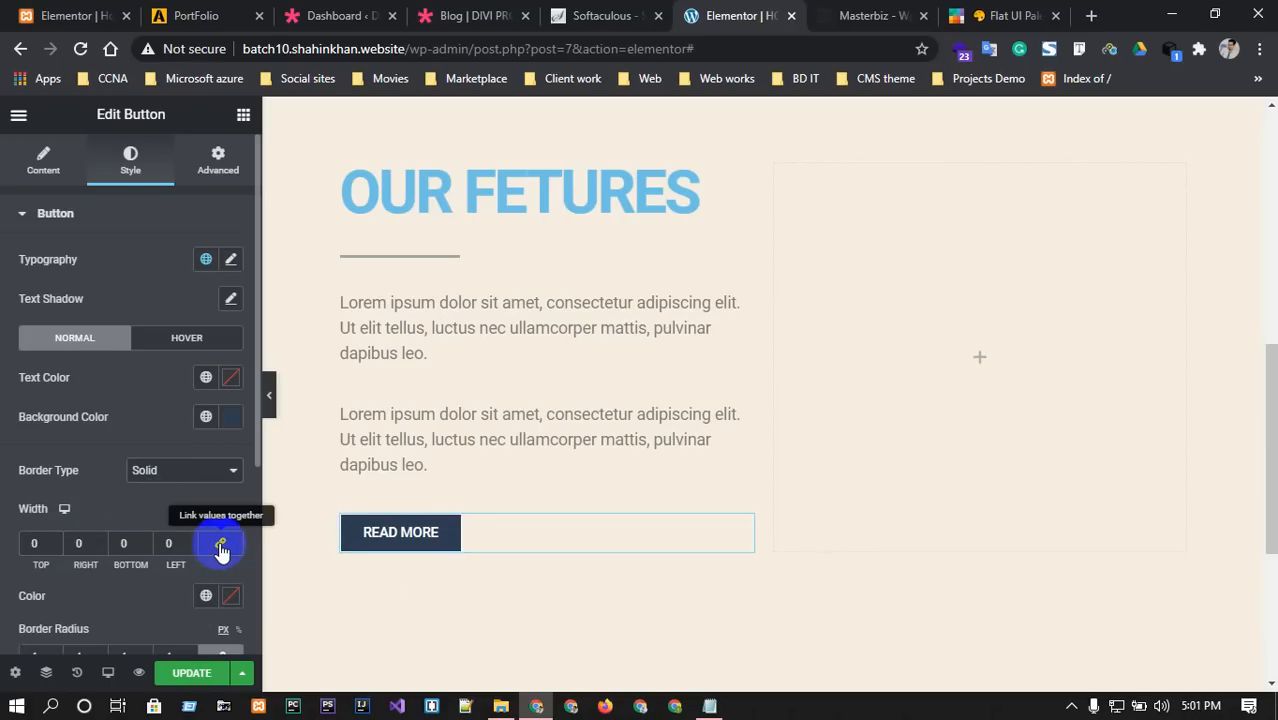
{"action": "left_click", "coordinate": [57, 541]}
{"action": "left_click", "coordinate": [57, 541]}
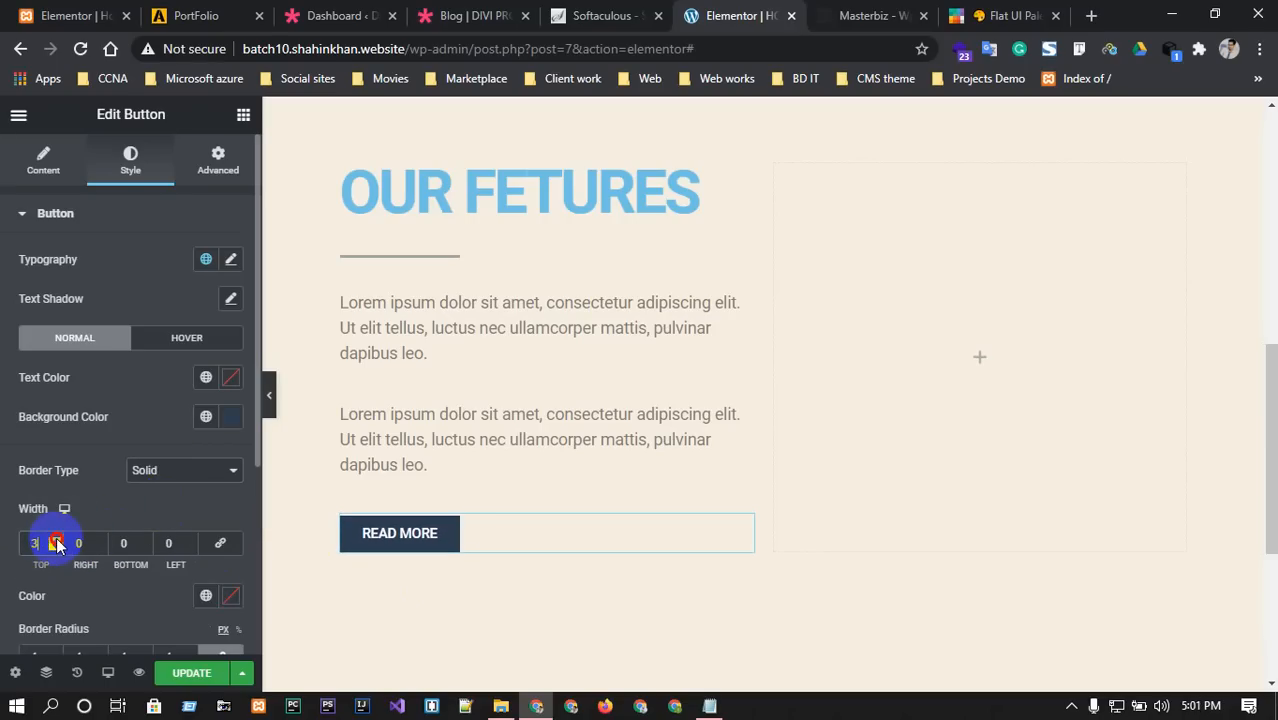
{"action": "left_click", "coordinate": [57, 541]}
{"action": "left_click", "coordinate": [57, 541]}
{"action": "left_click", "coordinate": [57, 541]}
{"action": "left_click", "coordinate": [57, 541]}
{"action": "left_click", "coordinate": [57, 541]}
{"action": "left_click", "coordinate": [57, 541]}
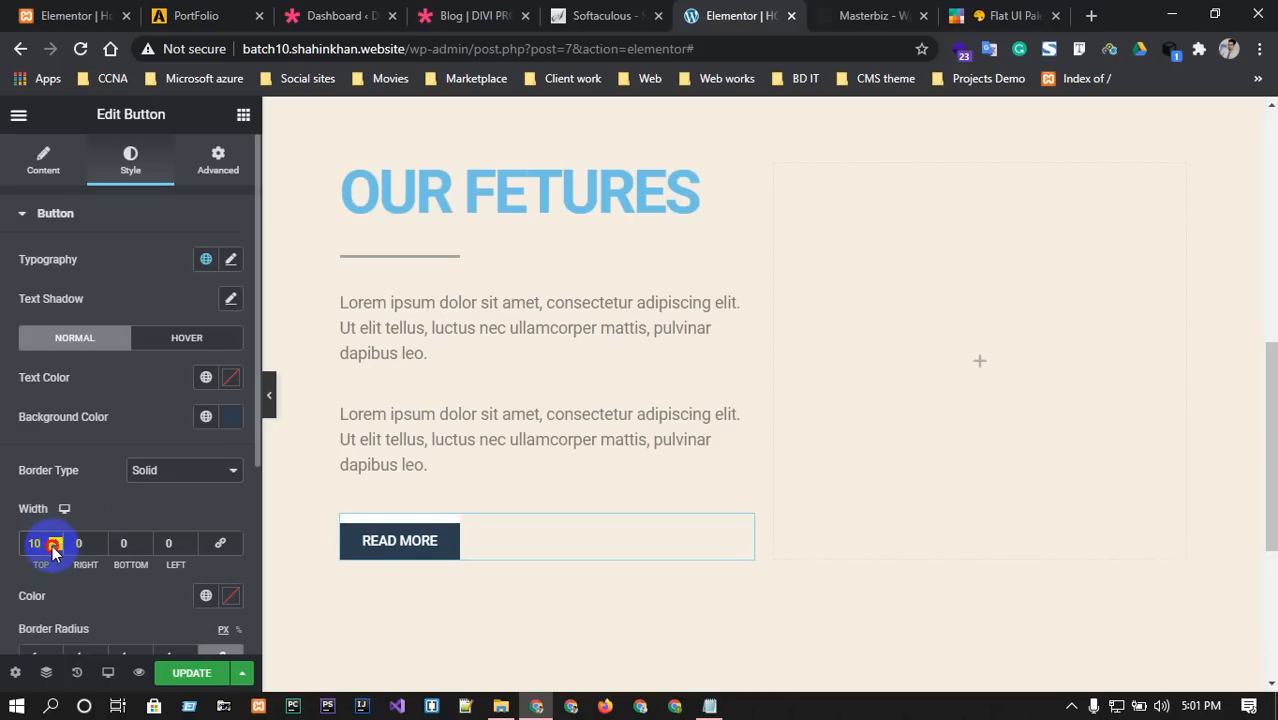
{"action": "left_click", "coordinate": [55, 548]}
{"action": "left_click", "coordinate": [55, 548]}
{"action": "left_click", "coordinate": [55, 548]}
{"action": "left_click", "coordinate": [55, 548]}
{"action": "left_click", "coordinate": [55, 548]}
{"action": "left_click", "coordinate": [55, 548]}
{"action": "left_click", "coordinate": [55, 548]}
{"action": "left_click", "coordinate": [55, 548]}
{"action": "left_click", "coordinate": [55, 548]}
{"action": "left_click", "coordinate": [55, 548]}
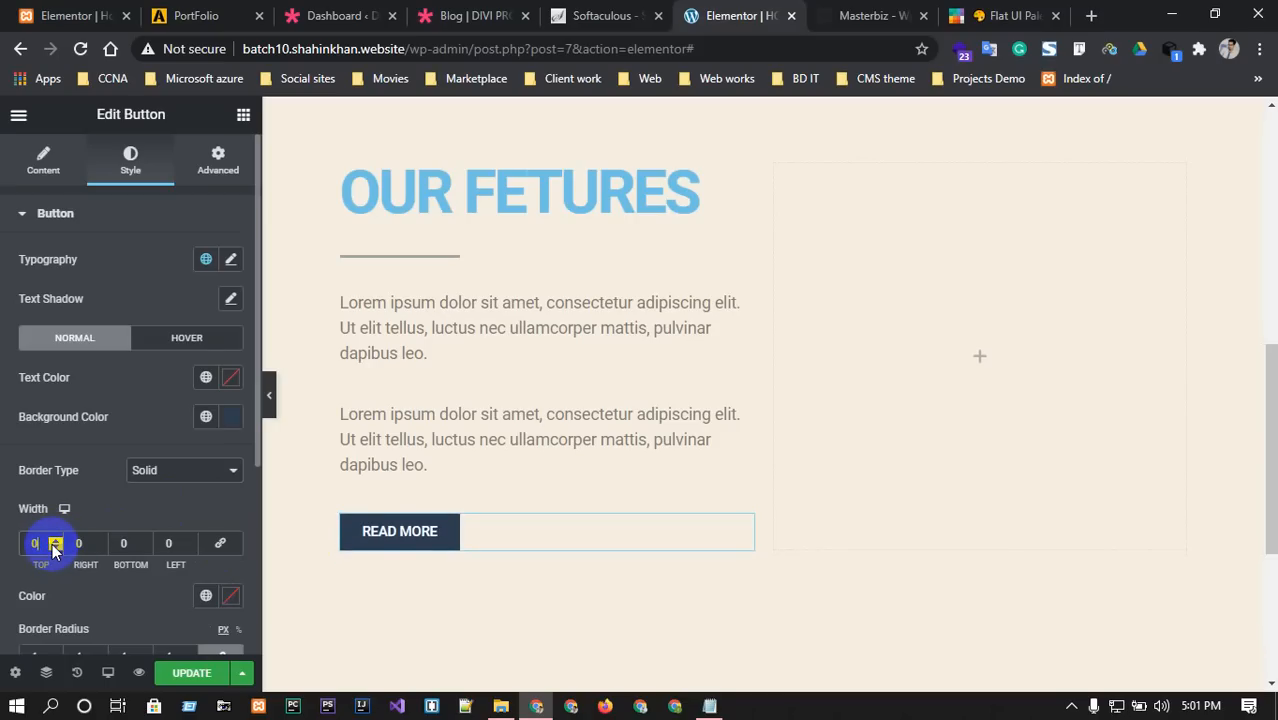
{"action": "left_click", "coordinate": [55, 548]}
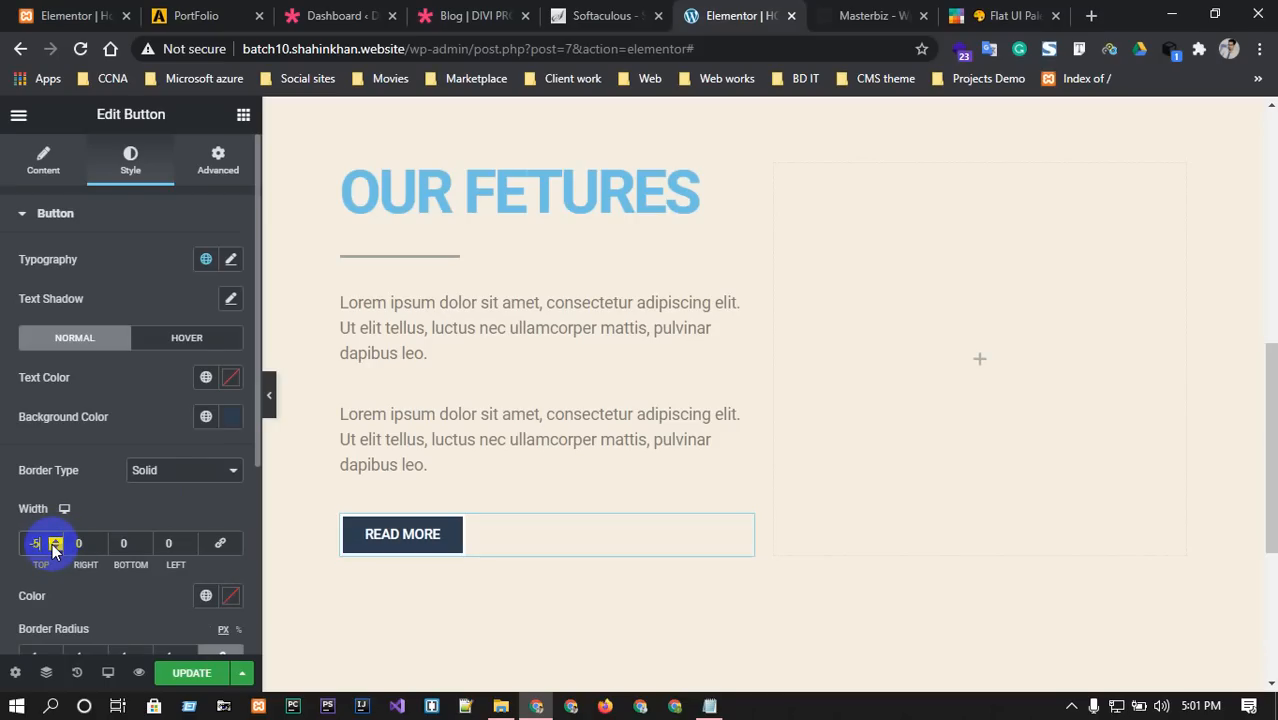
Reopen the READ MORE button's settings from its right-click Edit action.
{"action": "left_click", "coordinate": [748, 524]}
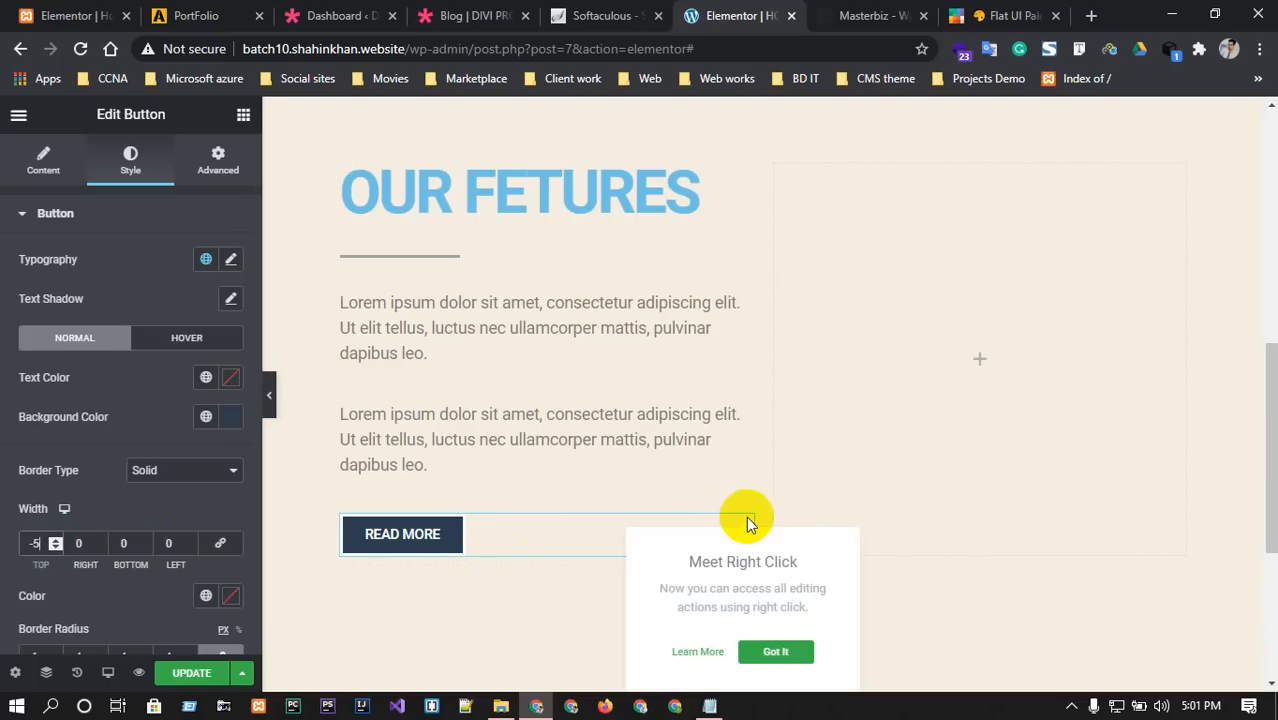
{"action": "left_click", "coordinate": [893, 522]}
{"action": "left_click", "coordinate": [743, 525]}
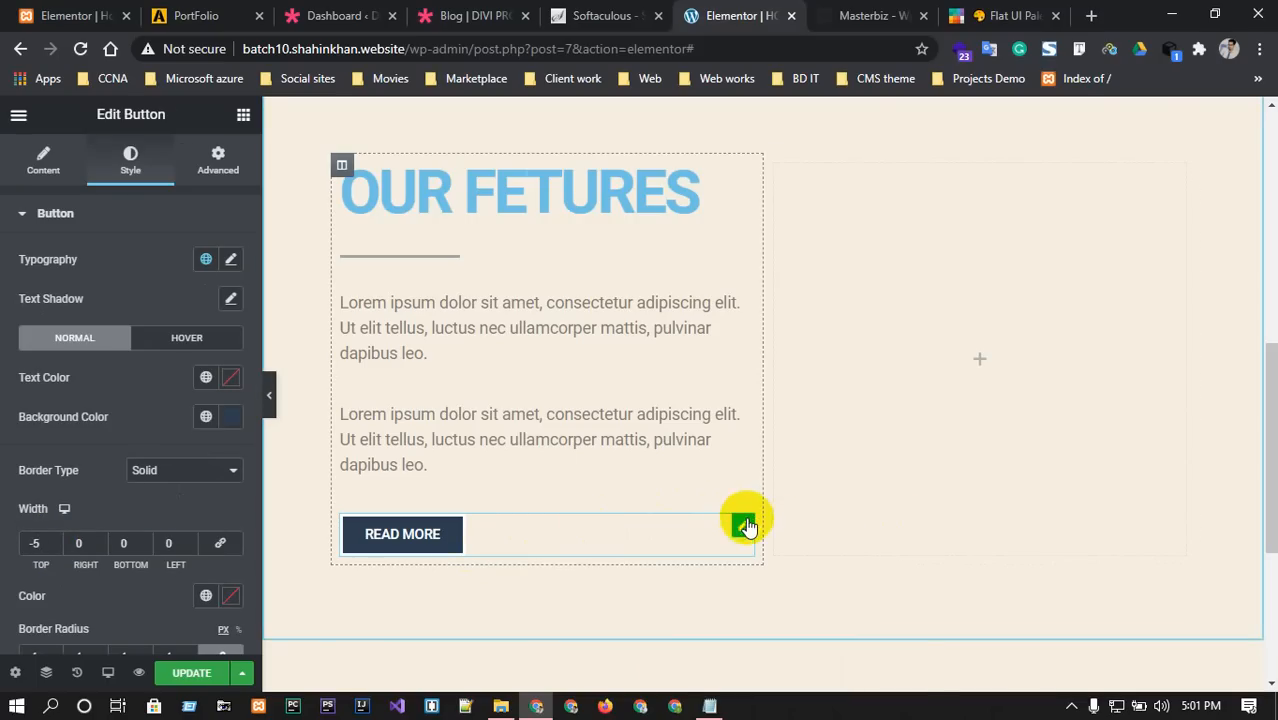
{"action": "right_click", "coordinate": [748, 527]}
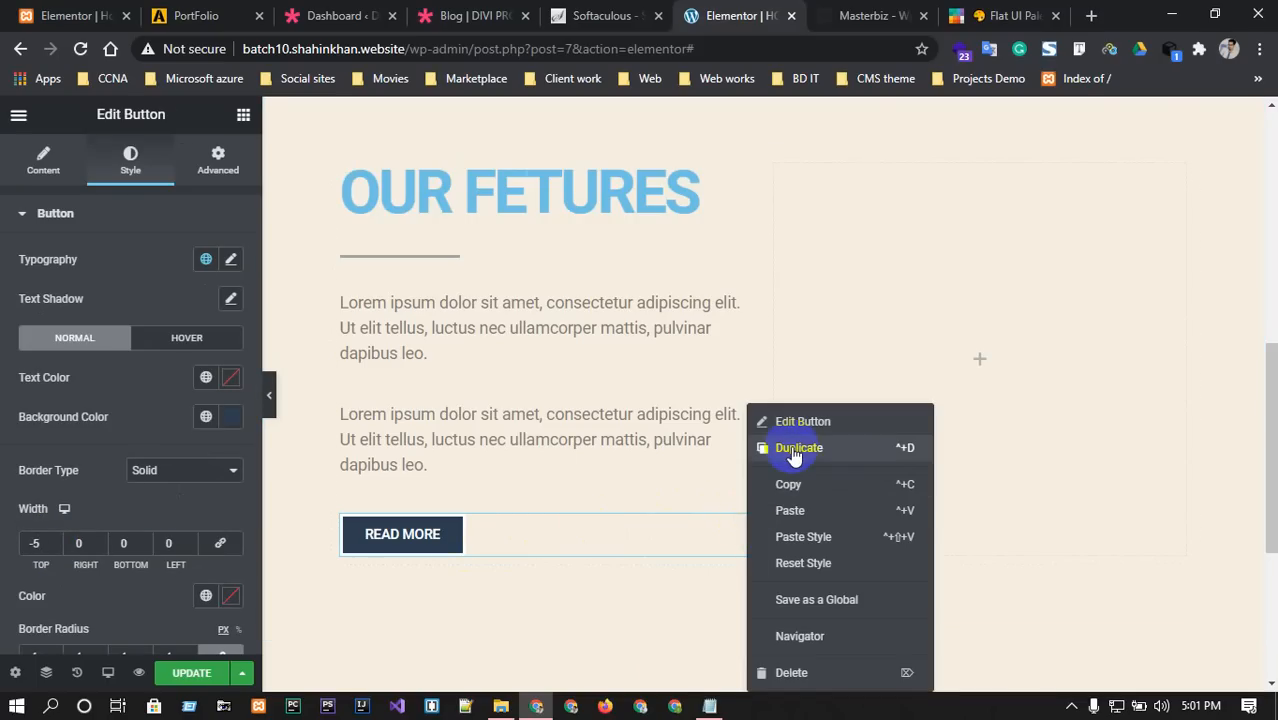
{"action": "left_click", "coordinate": [788, 422]}
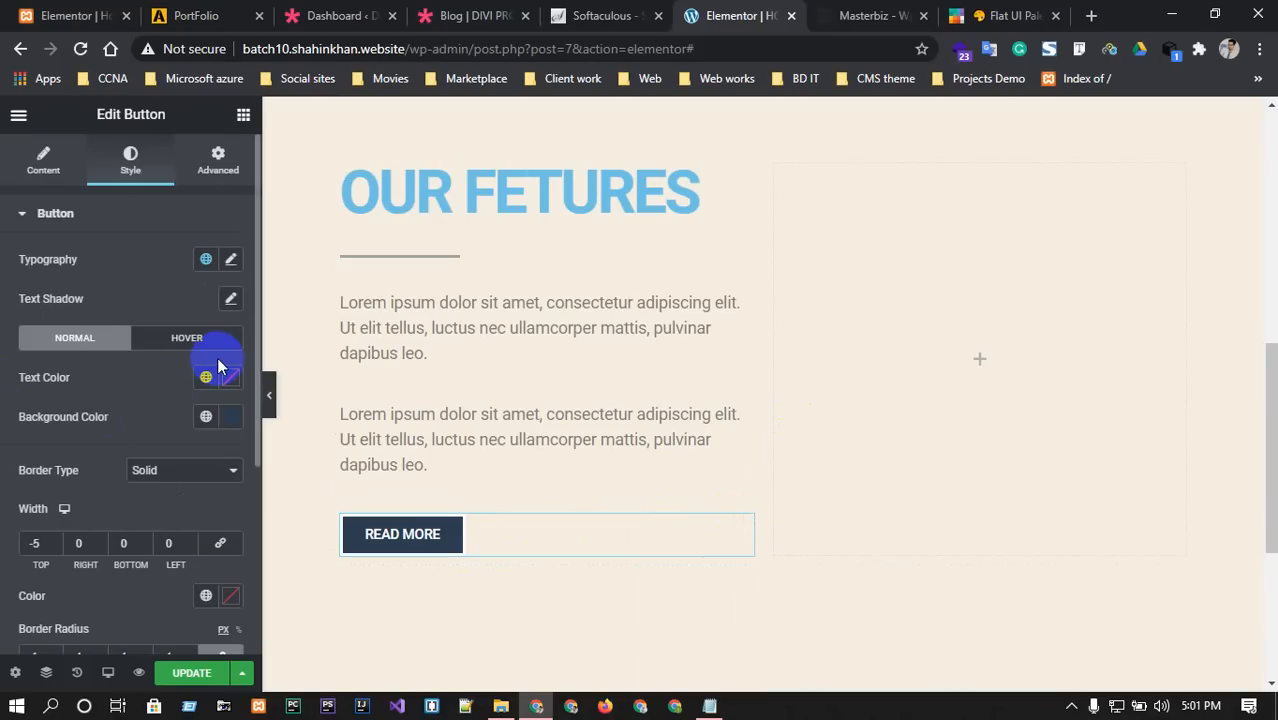
{"action": "scroll", "coordinate": [180, 430], "scroll_direction": "down", "scroll_amount": 1}
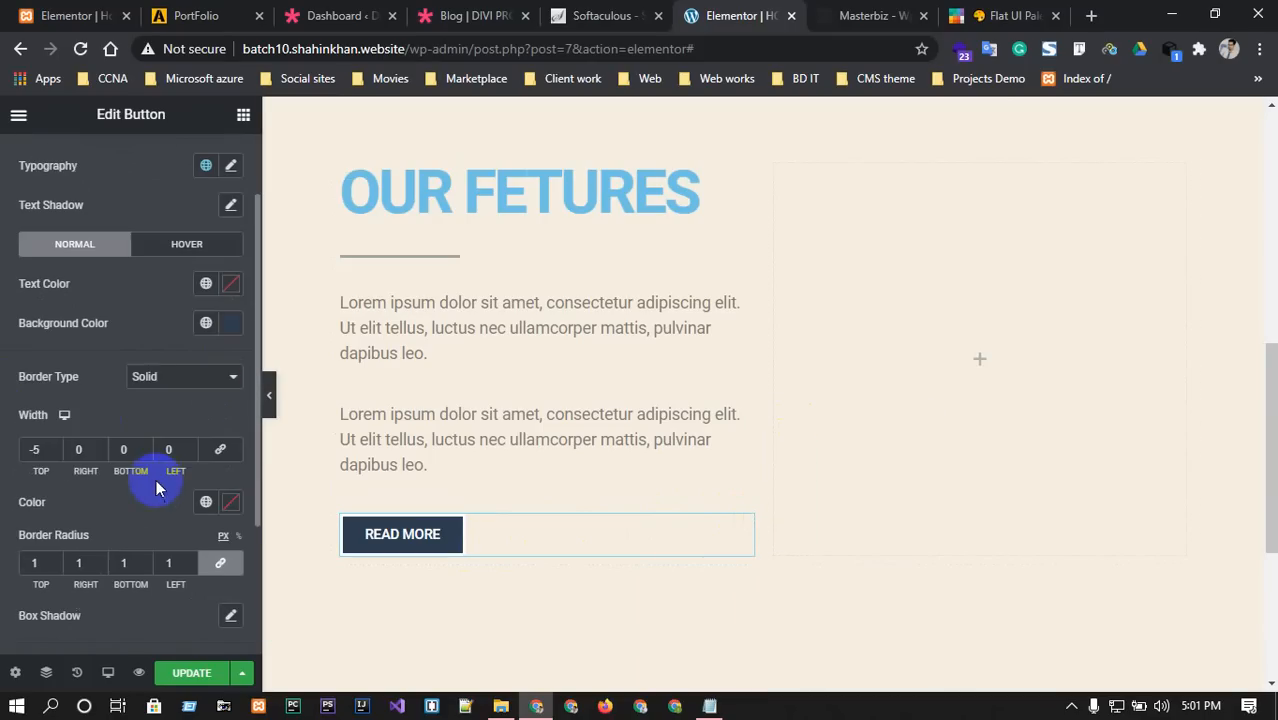
Bring the button's top border width back to 0.
{"action": "left_click", "coordinate": [57, 446]}
{"action": "left_click", "coordinate": [57, 446]}
{"action": "left_click", "coordinate": [57, 446]}
{"action": "left_click", "coordinate": [57, 446]}
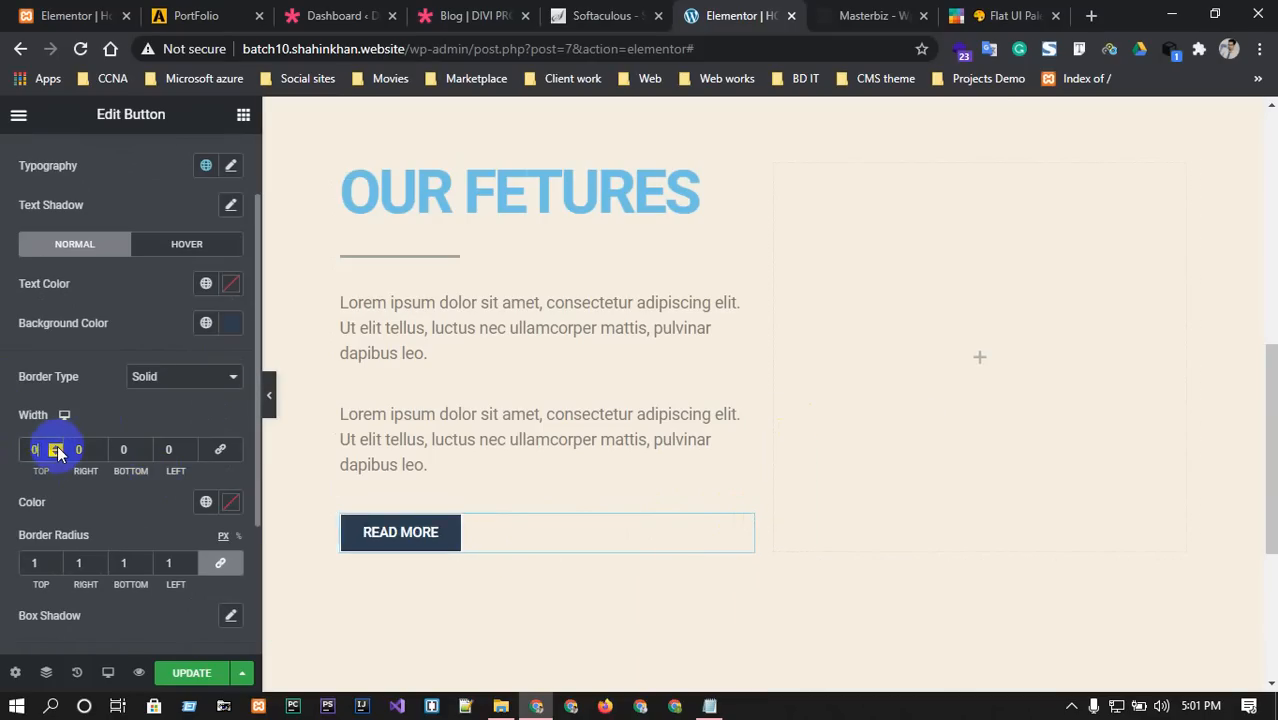
{"action": "left_click", "coordinate": [215, 565]}
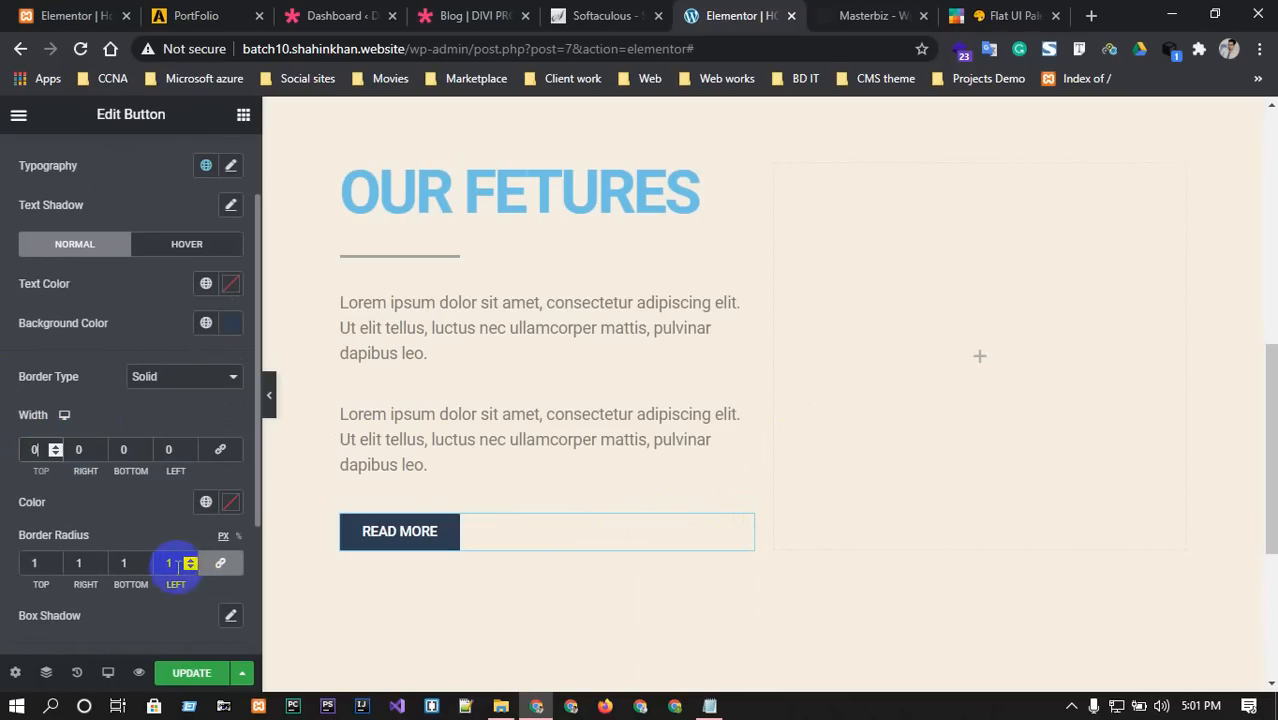
Raise the linked border radius to 17, then unlink it to edit corners individually.
{"action": "left_click", "coordinate": [190, 560]}
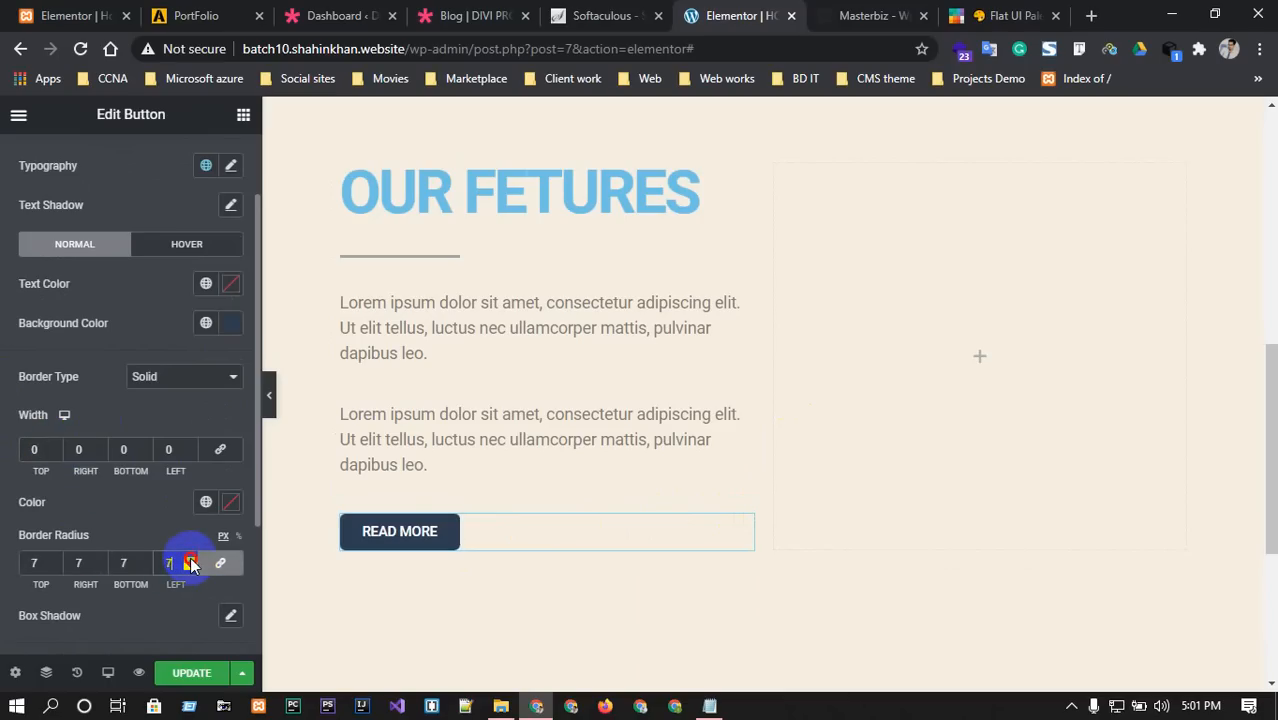
{"action": "left_click", "coordinate": [190, 560]}
{"action": "left_click", "coordinate": [190, 560]}
{"action": "left_click", "coordinate": [190, 560]}
{"action": "left_click", "coordinate": [190, 560]}
{"action": "left_click", "coordinate": [190, 560]}
{"action": "left_click", "coordinate": [190, 560]}
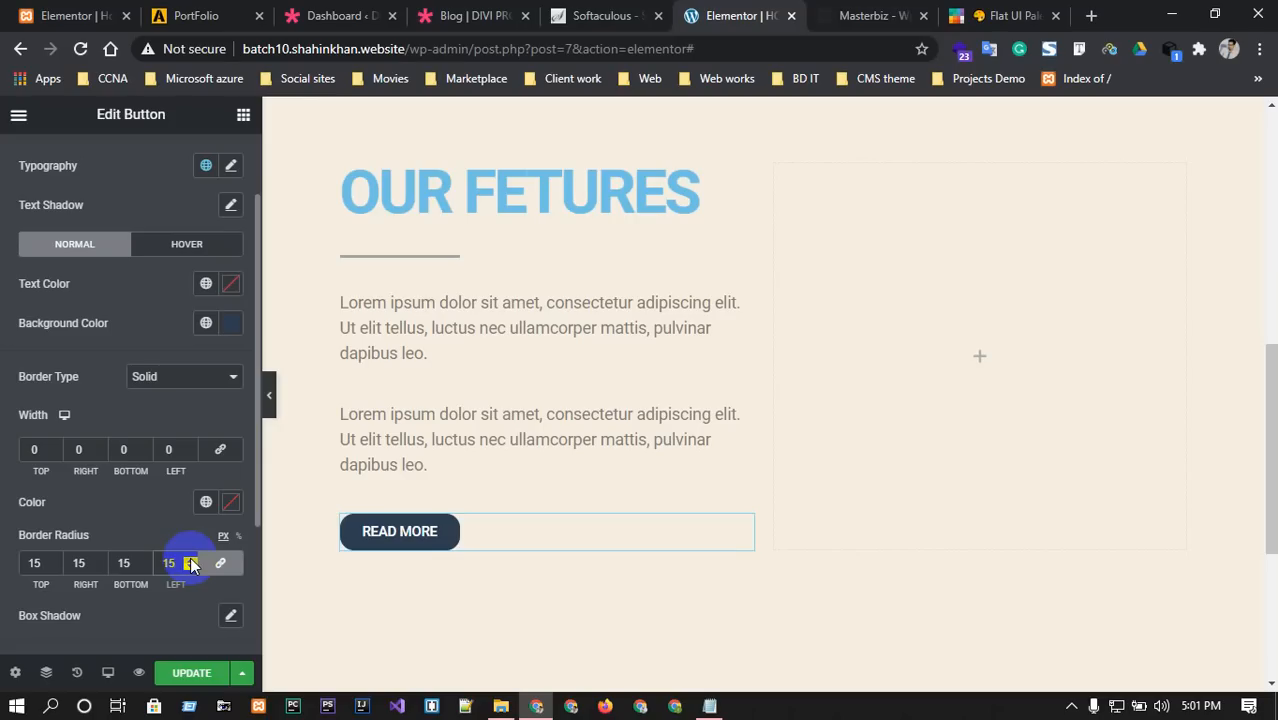
{"action": "left_click", "coordinate": [190, 560]}
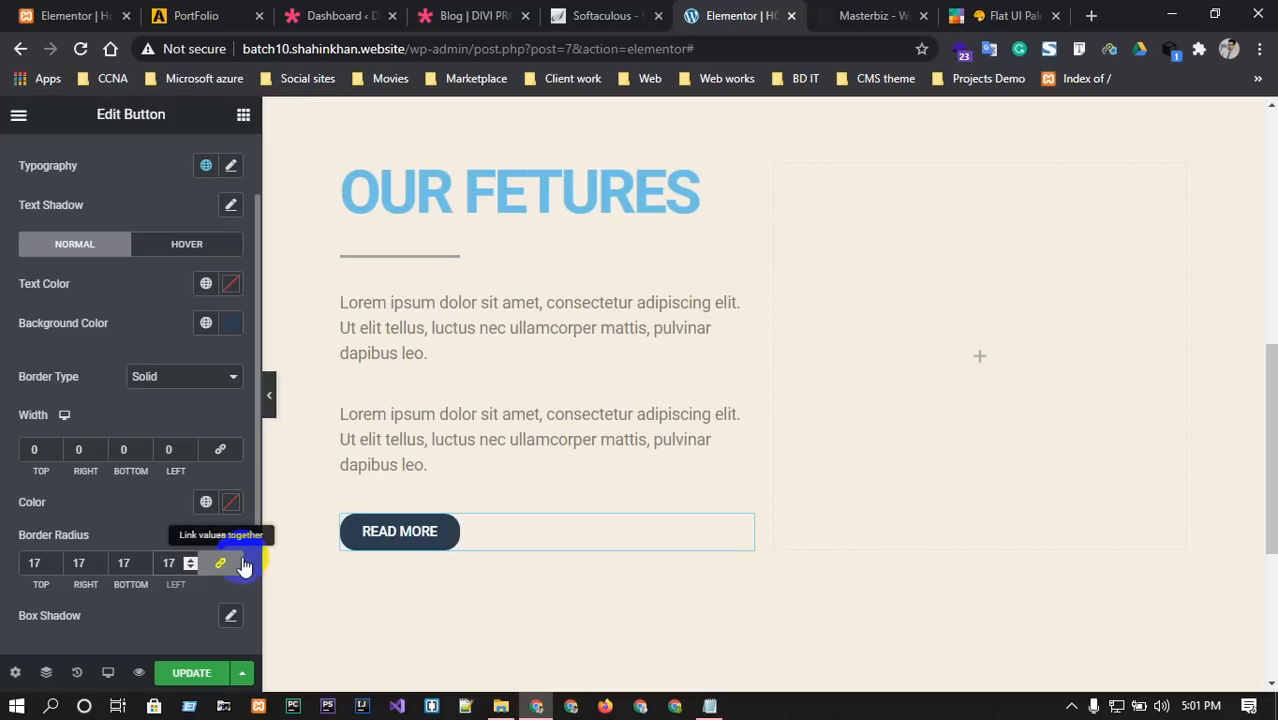
{"action": "left_click", "coordinate": [220, 563]}
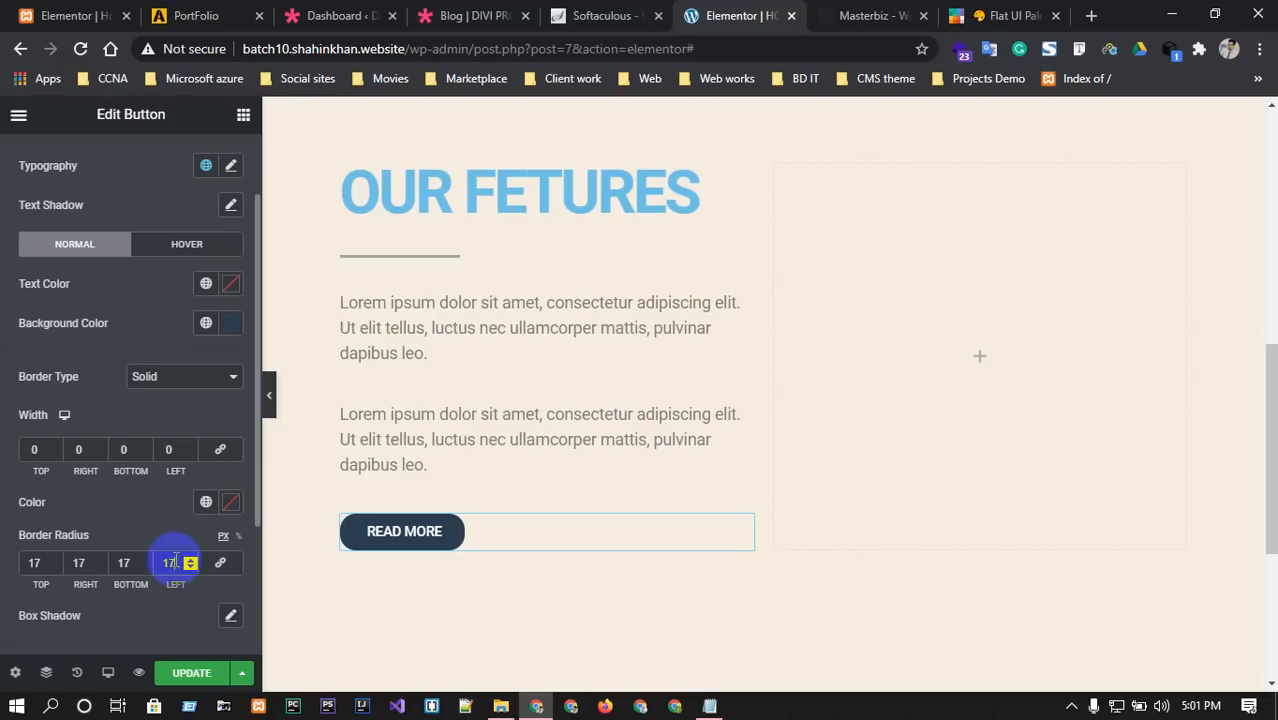
{"action": "double_click", "coordinate": [125, 562]}
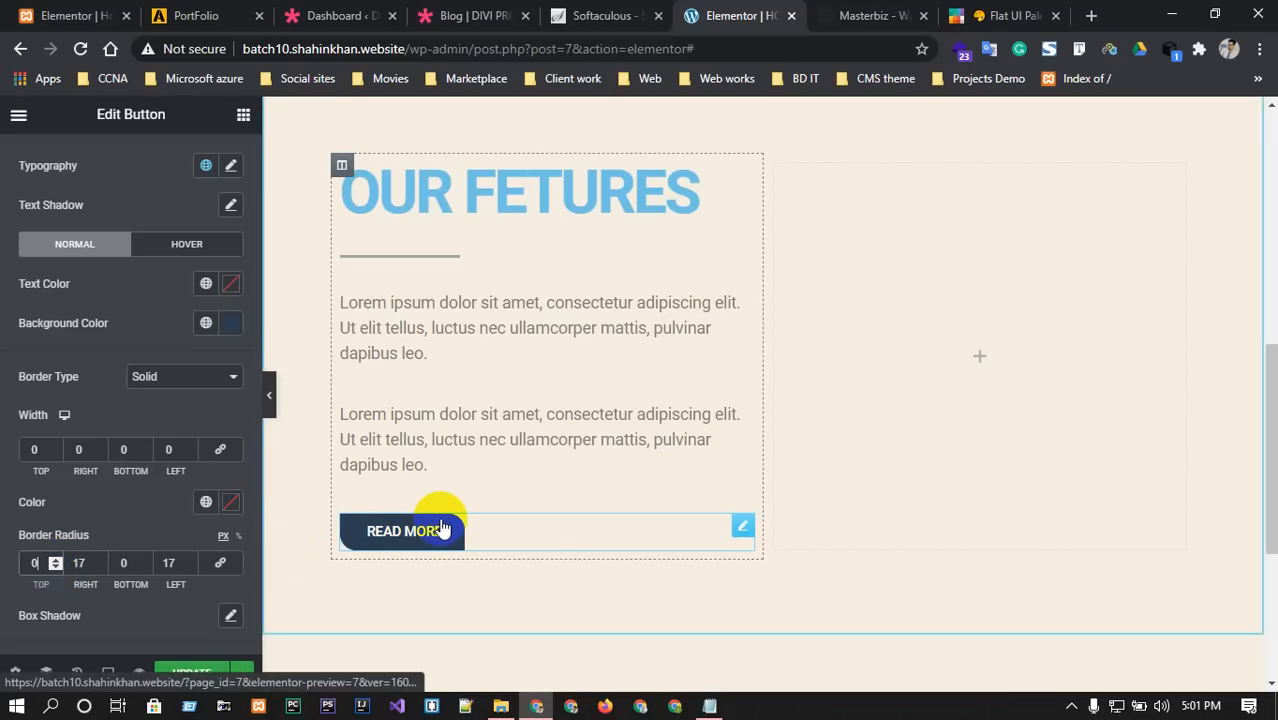
Search 'coun' and drag a Countdown widget into the empty right column, checking the Masterbiz template.
{"action": "left_click", "coordinate": [872, 15]}
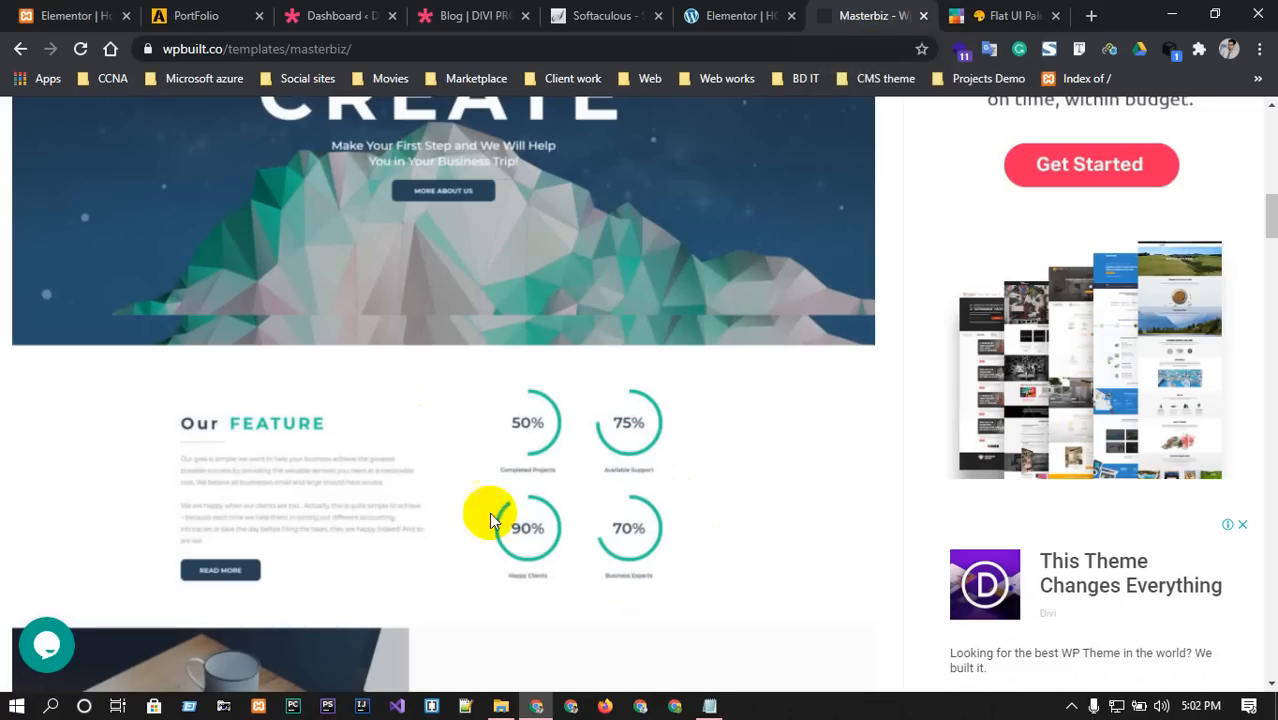
{"action": "left_click", "coordinate": [735, 15]}
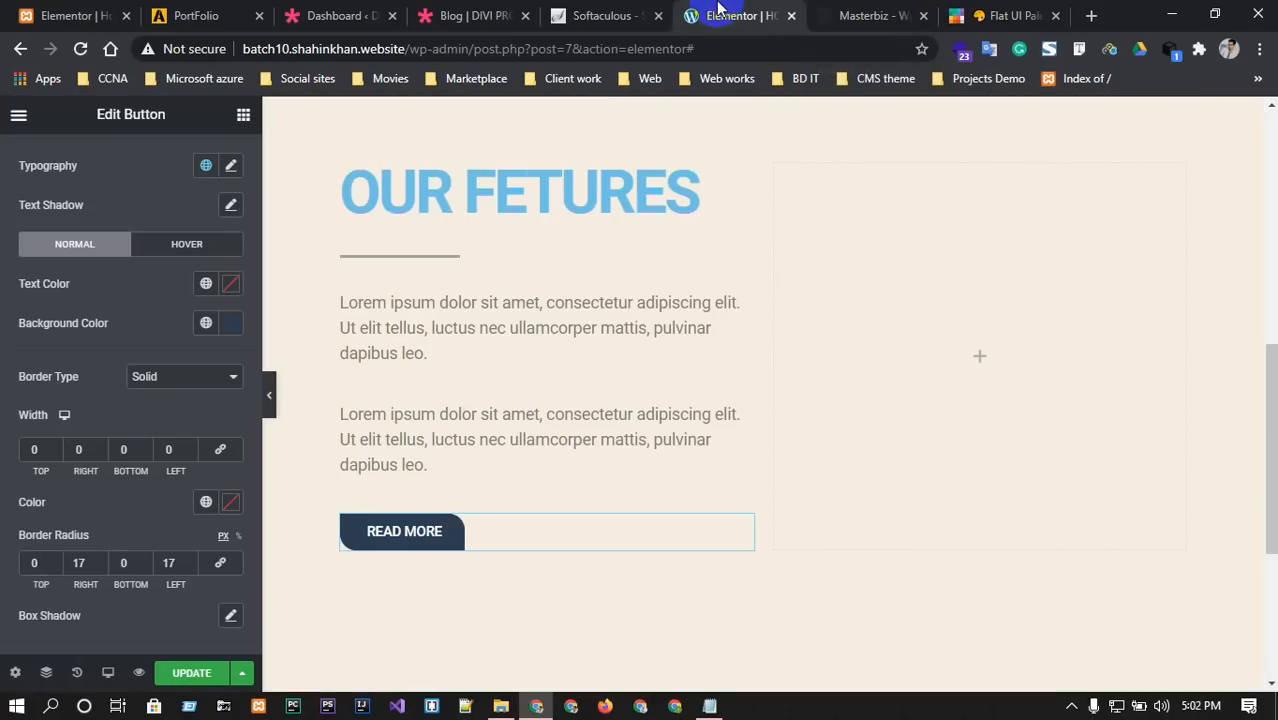
{"action": "left_click", "coordinate": [975, 357]}
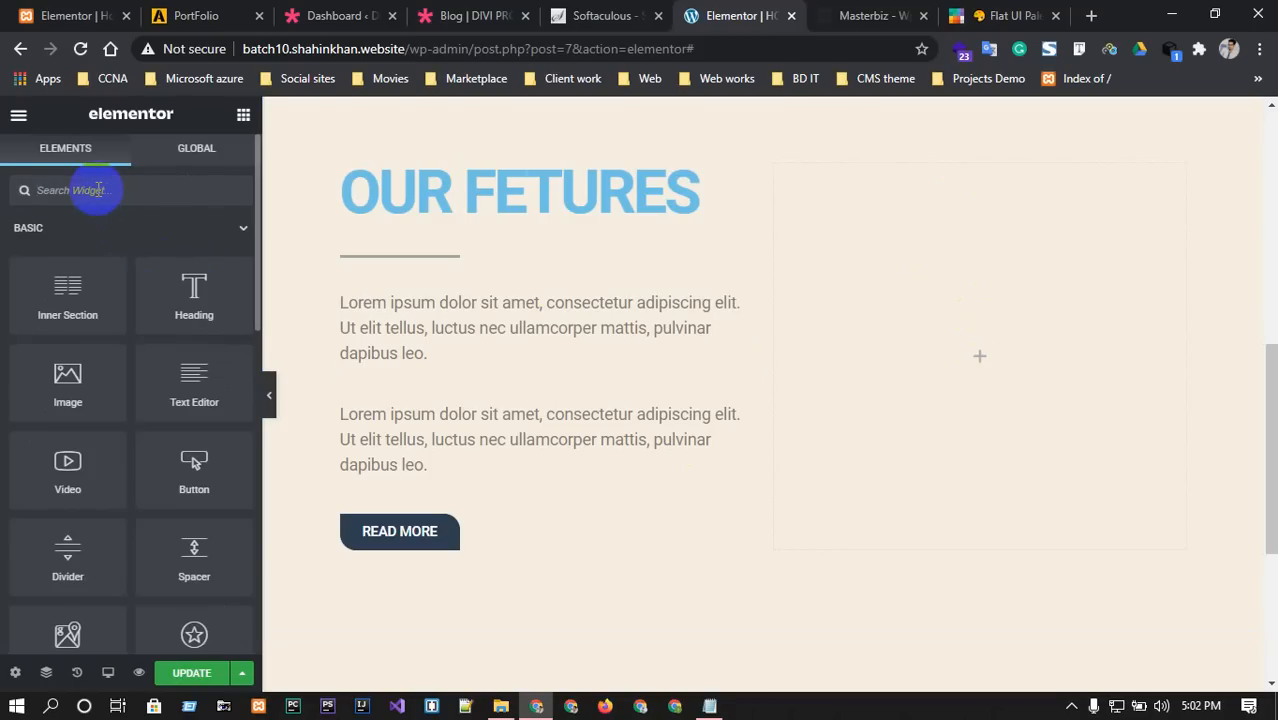
{"action": "type", "text": "coun"}
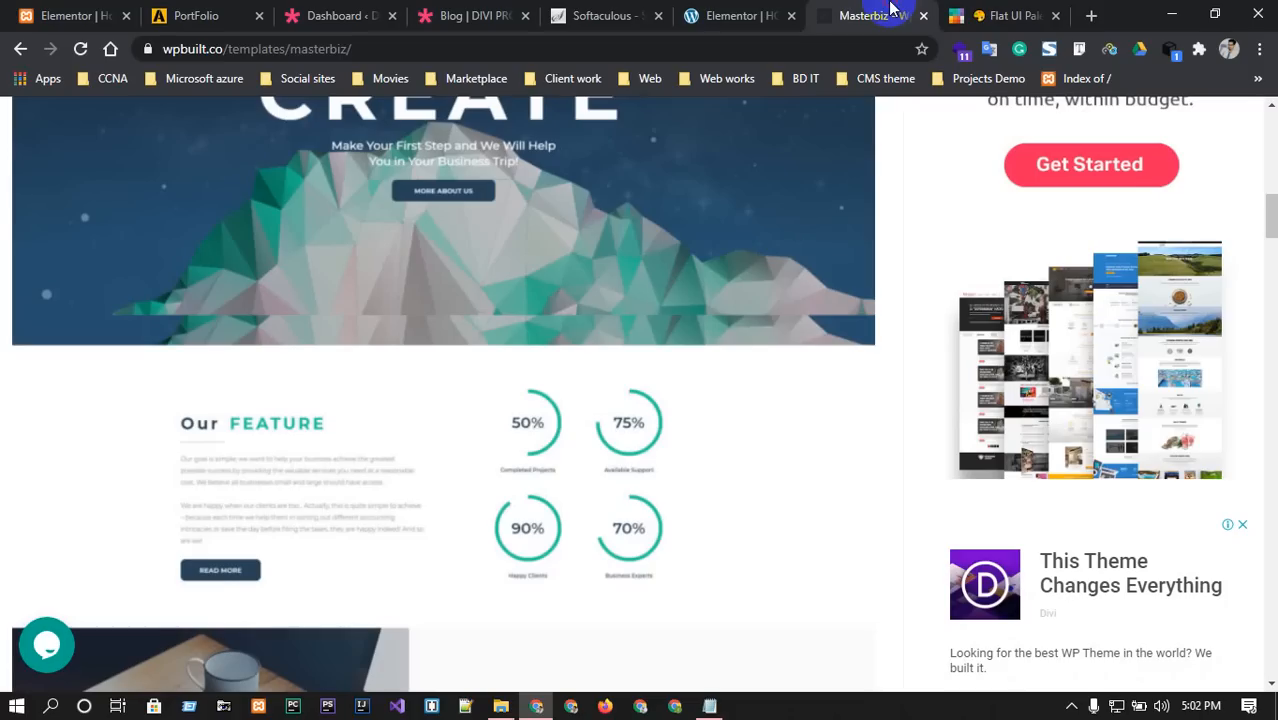
{"action": "left_click", "coordinate": [885, 15]}
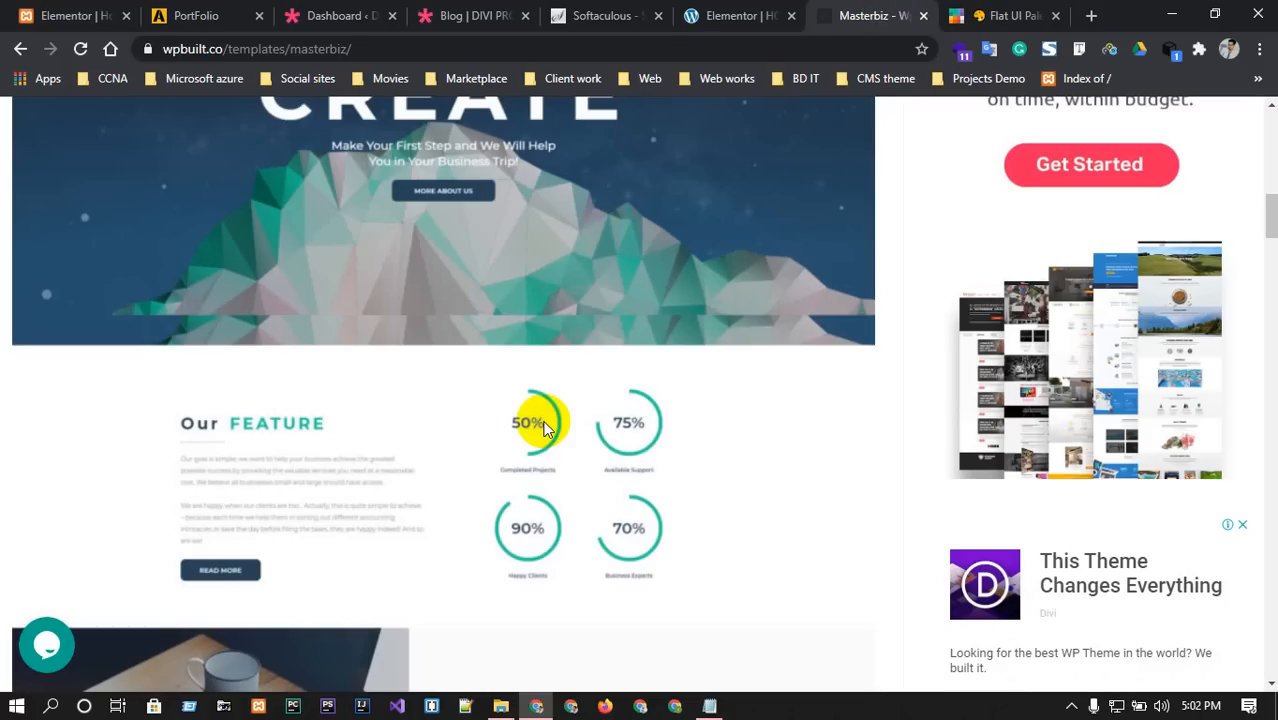
{"action": "left_click", "coordinate": [760, 15]}
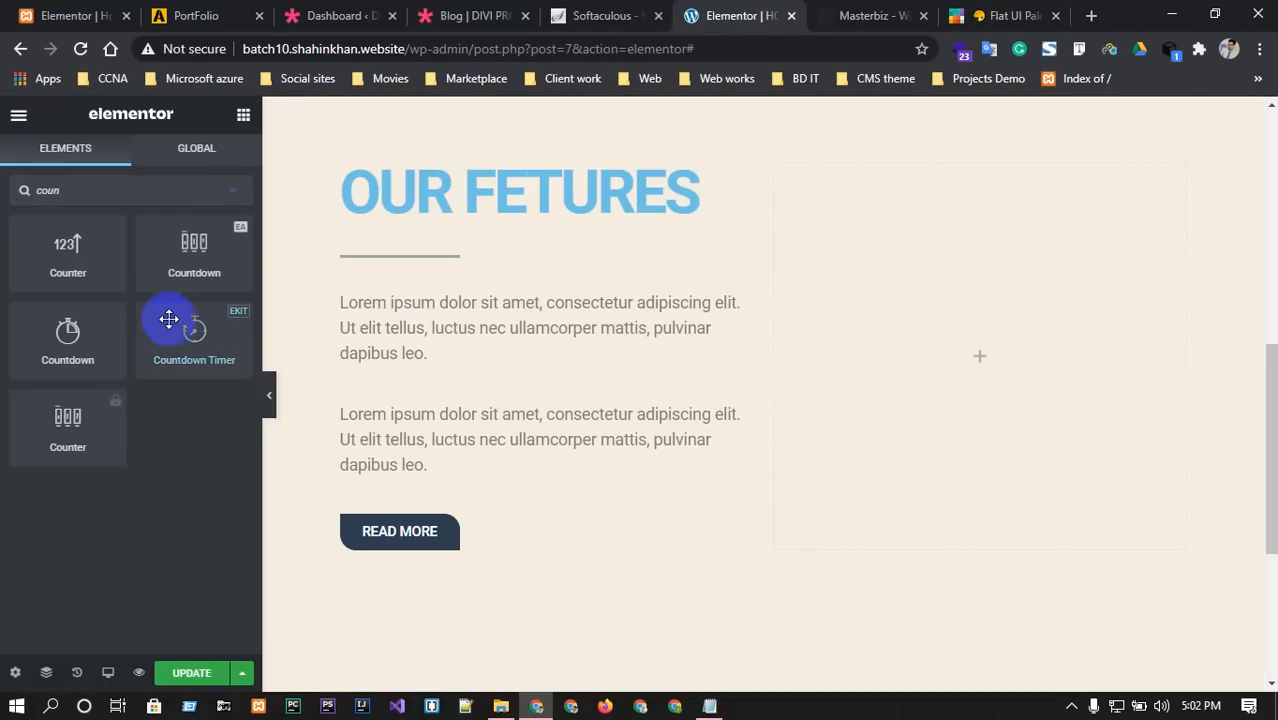
{"action": "mouse_move", "coordinate": [77, 334]}
{"action": "left_mouse_down"}
{"action": "mouse_move", "coordinate": [650, 285]}
{"action": "mouse_move", "coordinate": [86, 320]}
{"action": "mouse_move", "coordinate": [76, 333]}
{"action": "left_mouse_up"}
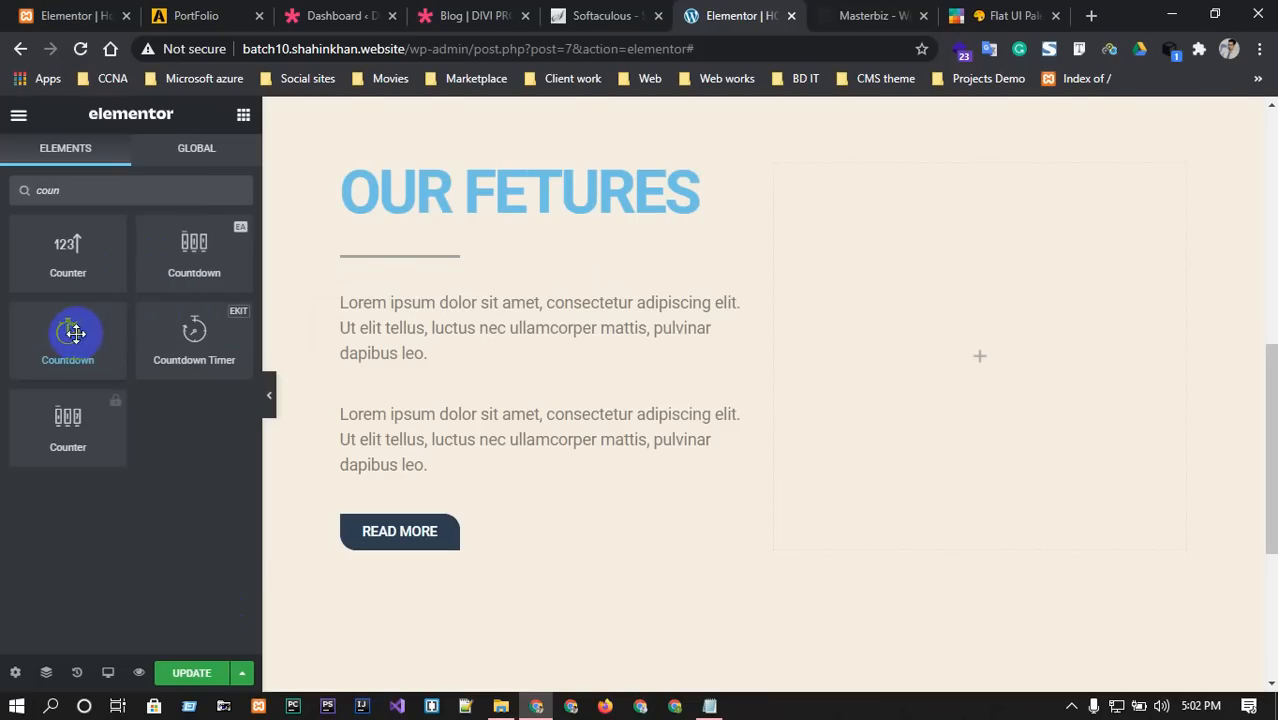
{"action": "left_click", "coordinate": [900, 15]}
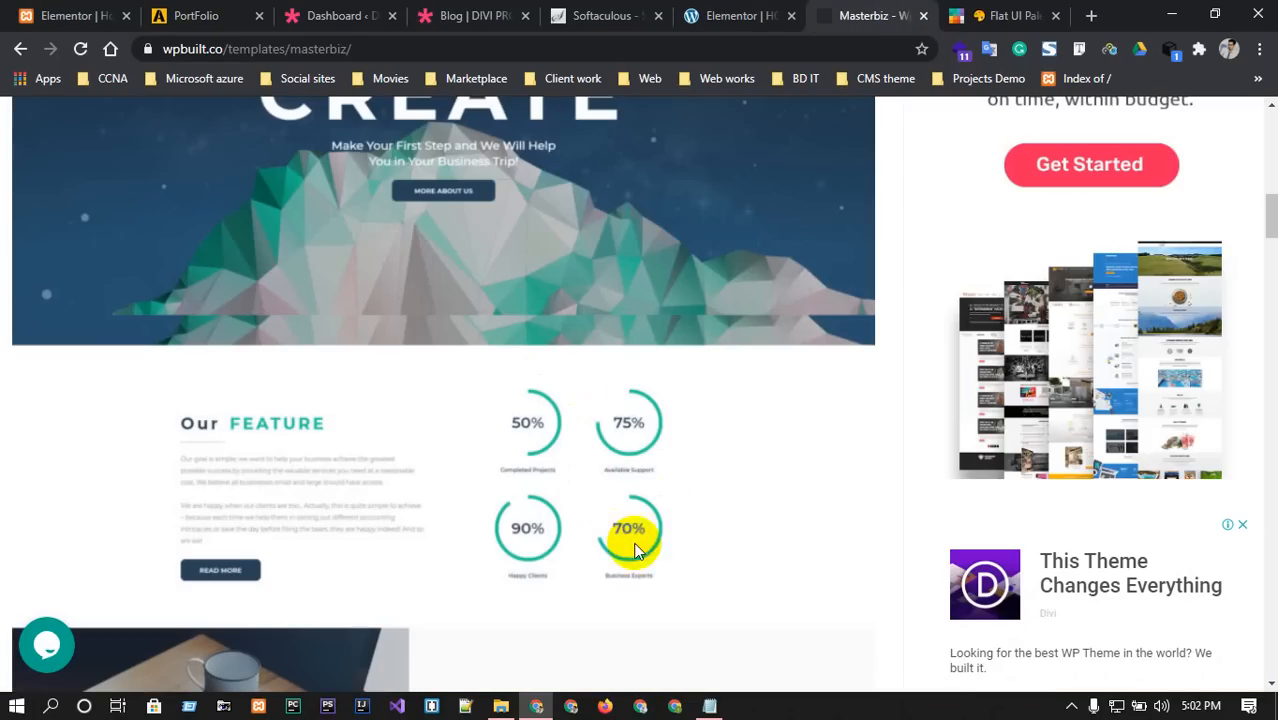
{"action": "left_click", "coordinate": [745, 15]}
{"action": "left_click_drag", "start_coordinate": [50, 332], "coordinate": [942, 346]}
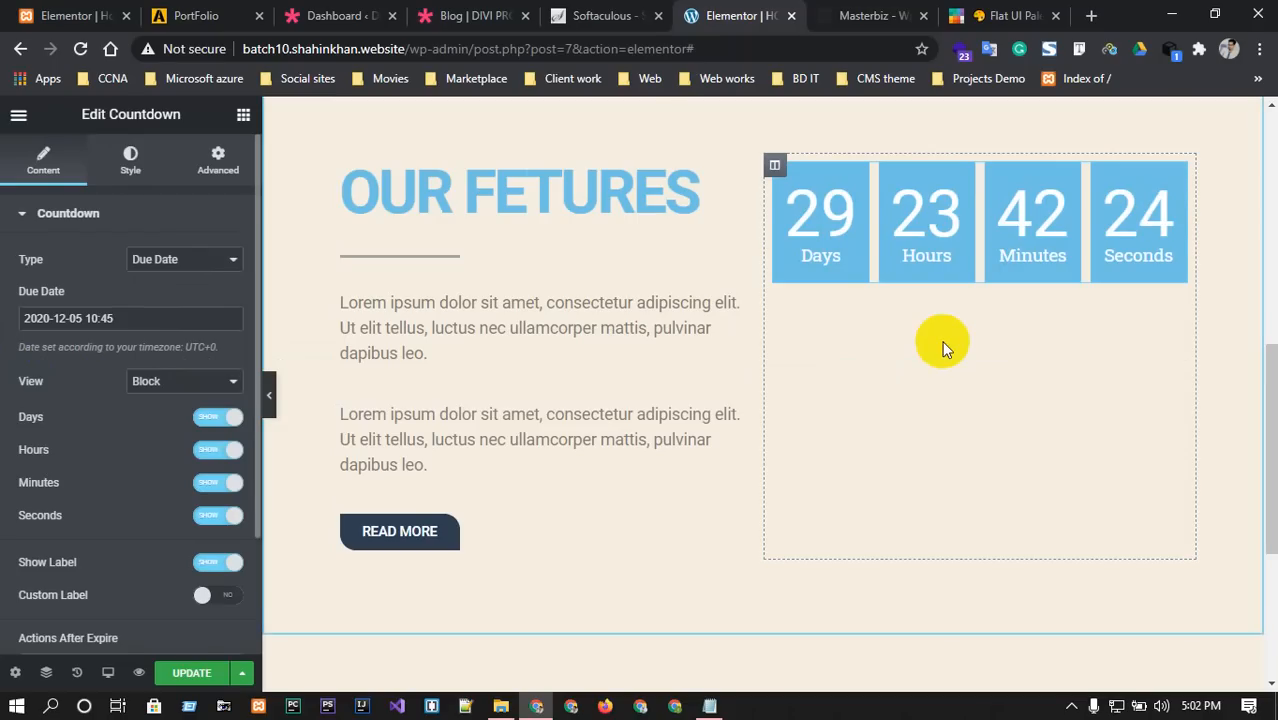
Delete that widget and drag a Countdown Timer from a fresh 'coun' search into the right column.
{"action": "key", "text": "Delete"}
{"action": "left_click", "coordinate": [101, 197]}
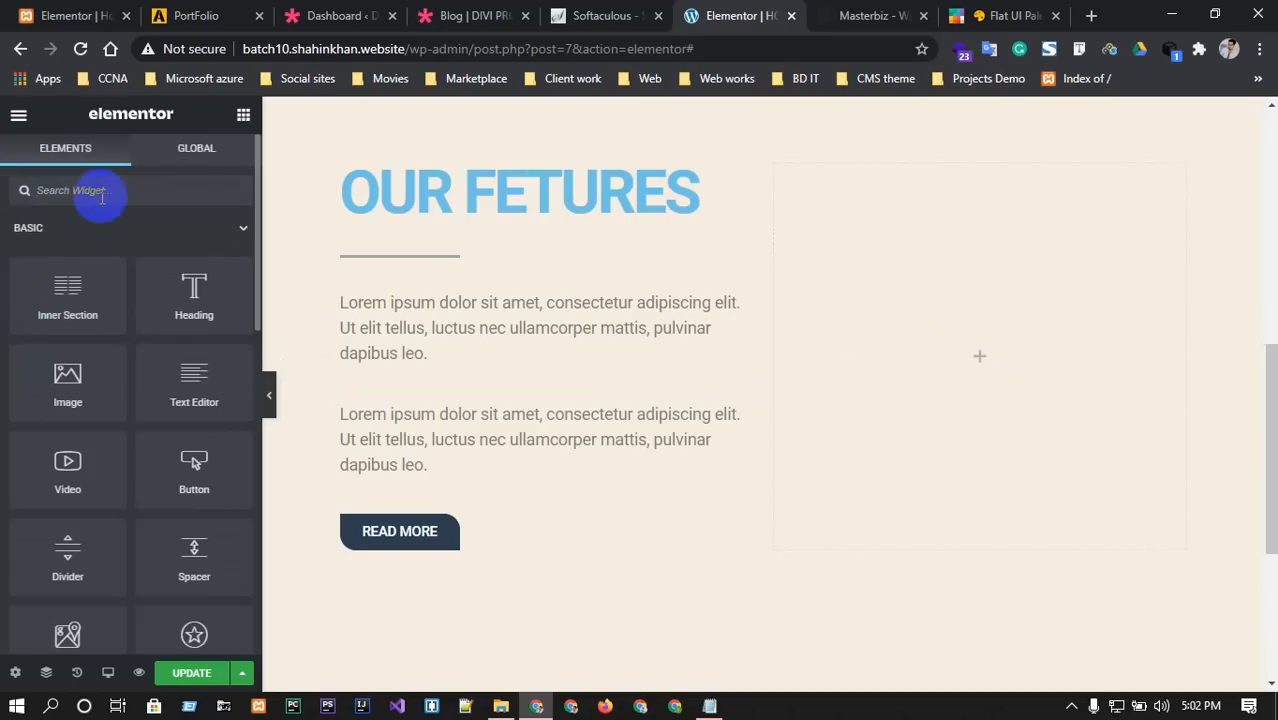
{"action": "type", "text": "count"}
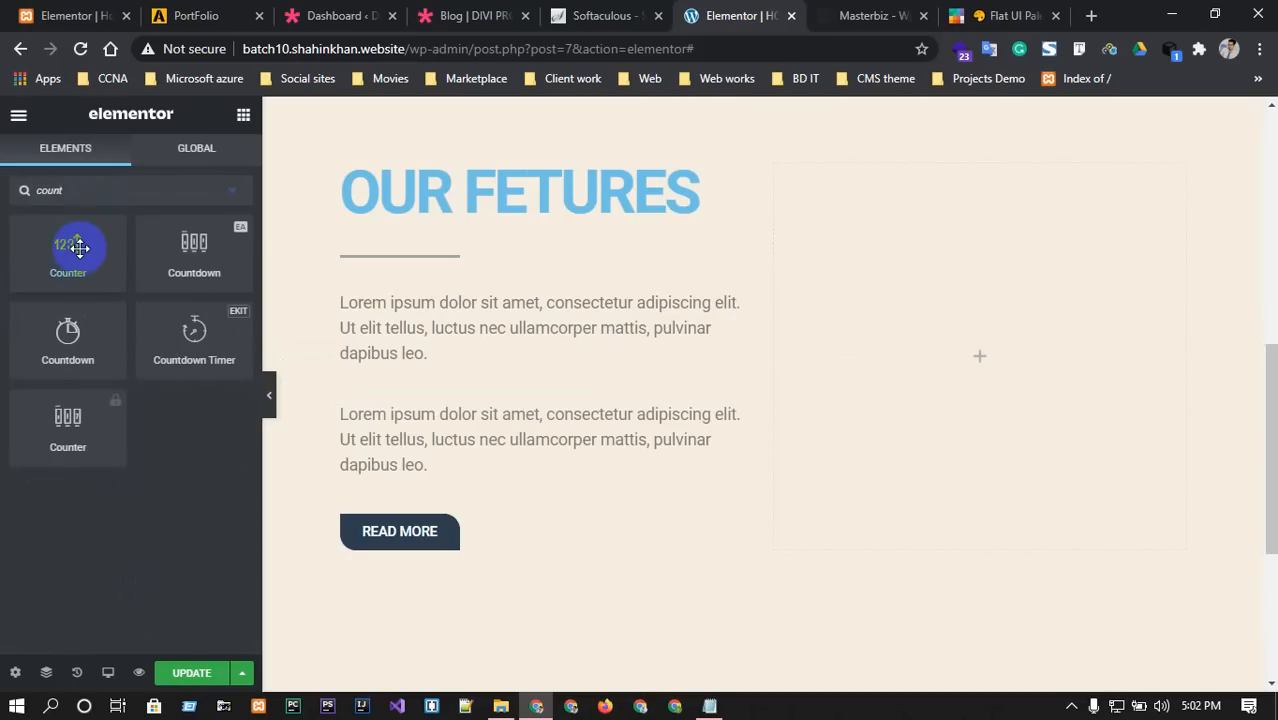
{"action": "left_click_drag", "start_coordinate": [183, 338], "coordinate": [979, 345]}
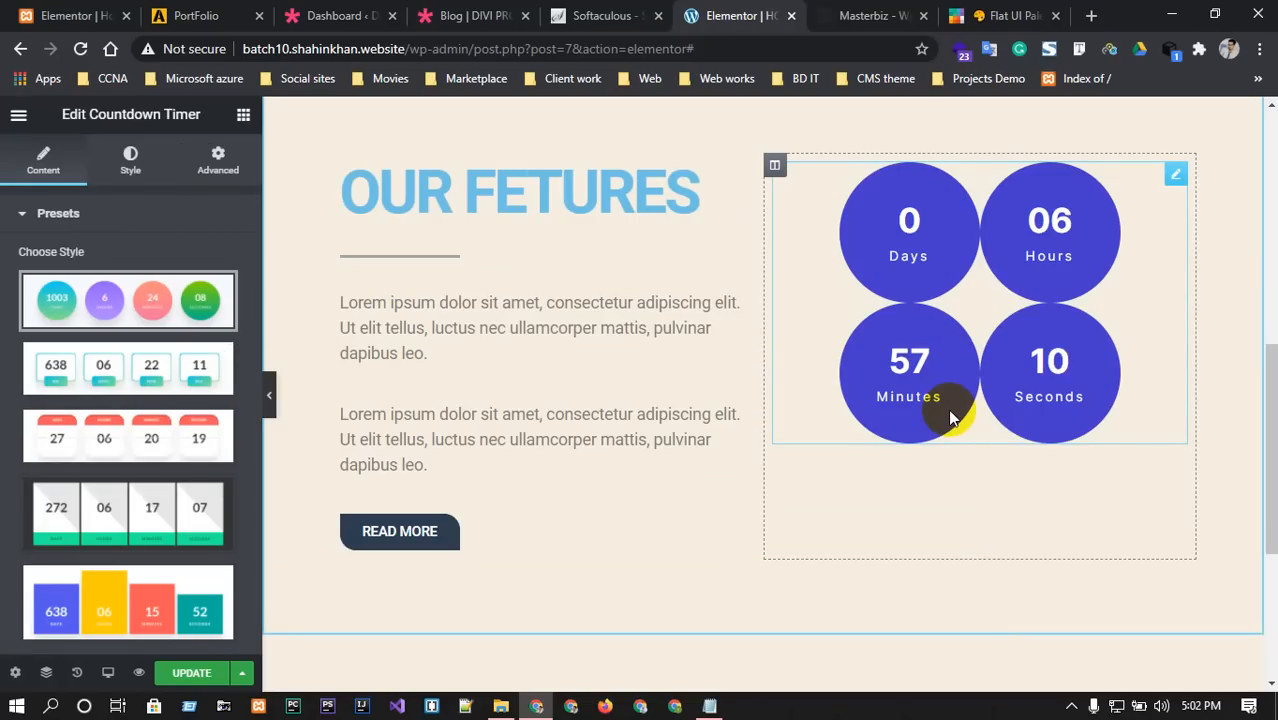
Try the colour-block countdown preset, then switch the timer back to the circle style.
{"action": "left_click", "coordinate": [862, 15]}
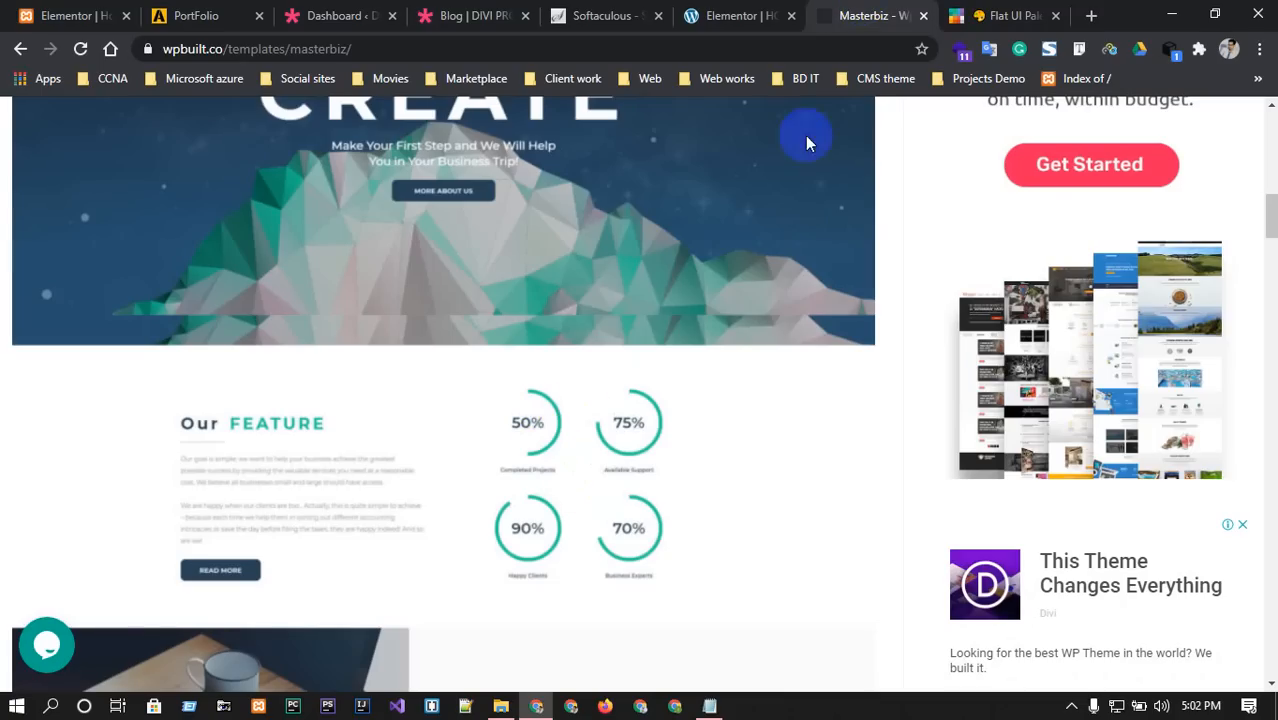
{"action": "left_click", "coordinate": [740, 15]}
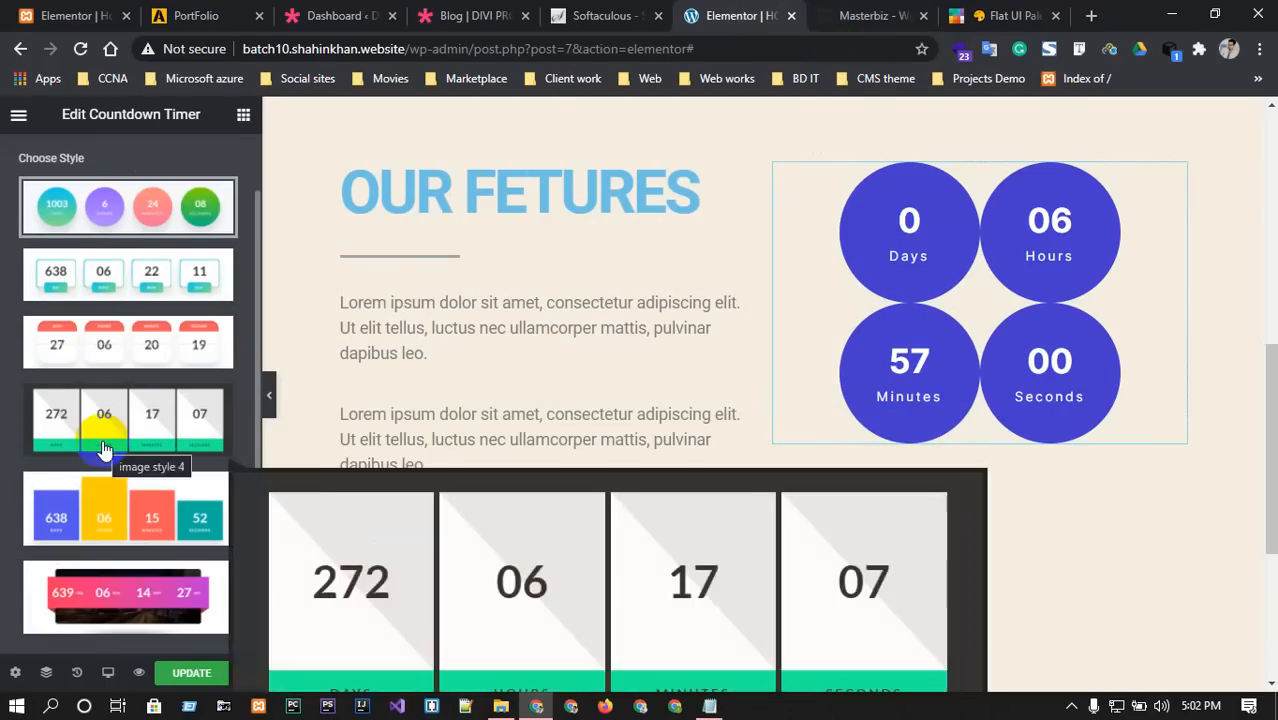
{"action": "scroll", "coordinate": [103, 448], "scroll_direction": "down", "scroll_amount": 2}
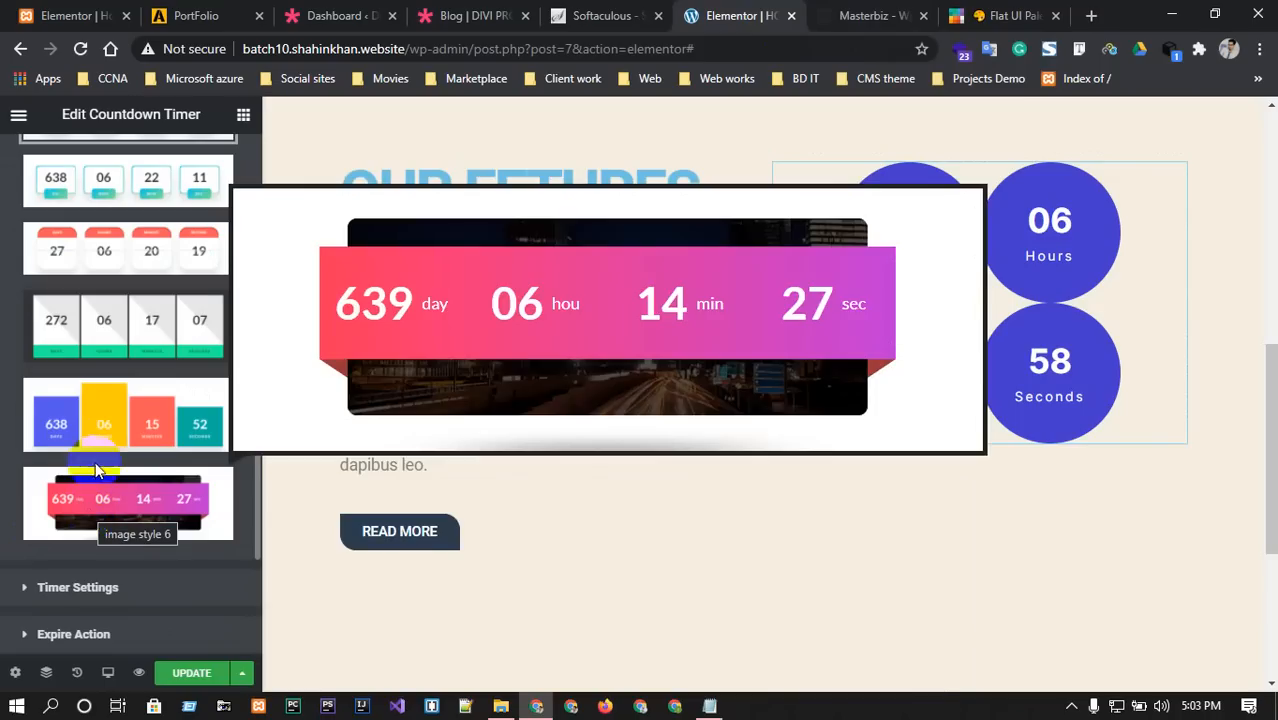
{"action": "scroll", "coordinate": [105, 420], "scroll_direction": "up", "scroll_amount": 1}
{"action": "scroll", "coordinate": [105, 420], "scroll_direction": "down", "scroll_amount": 2}
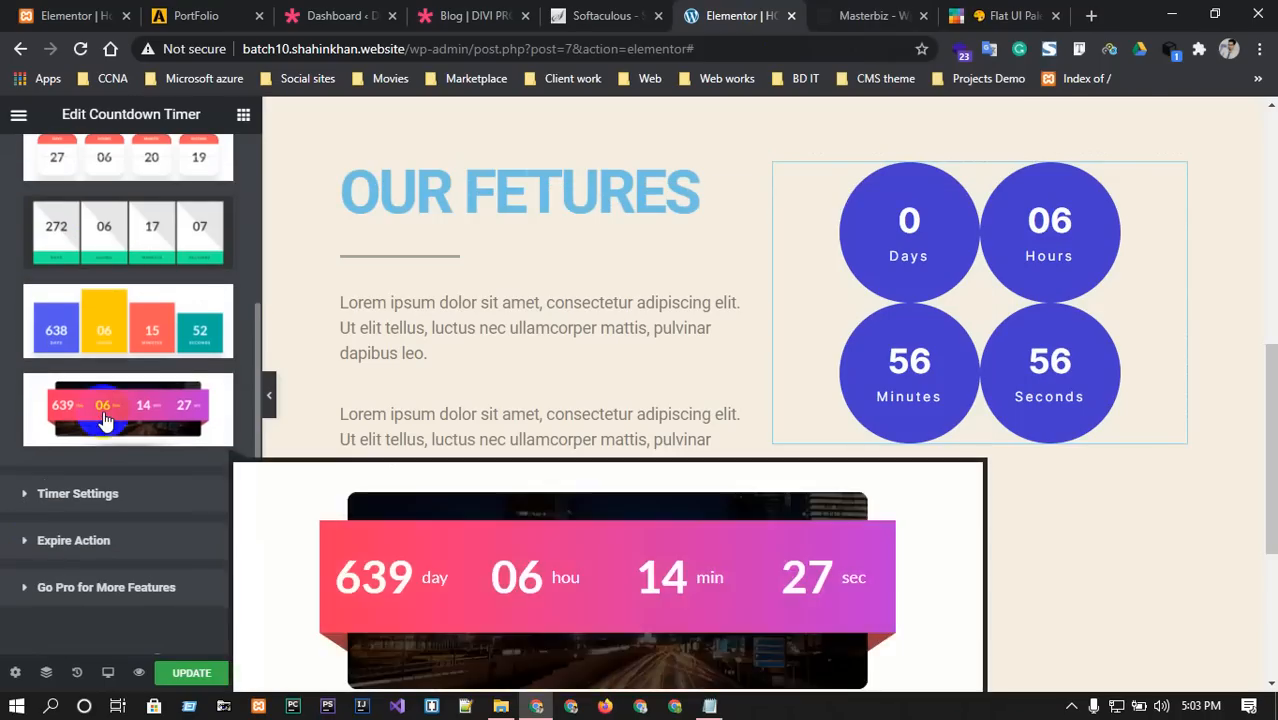
{"action": "left_click", "coordinate": [137, 340]}
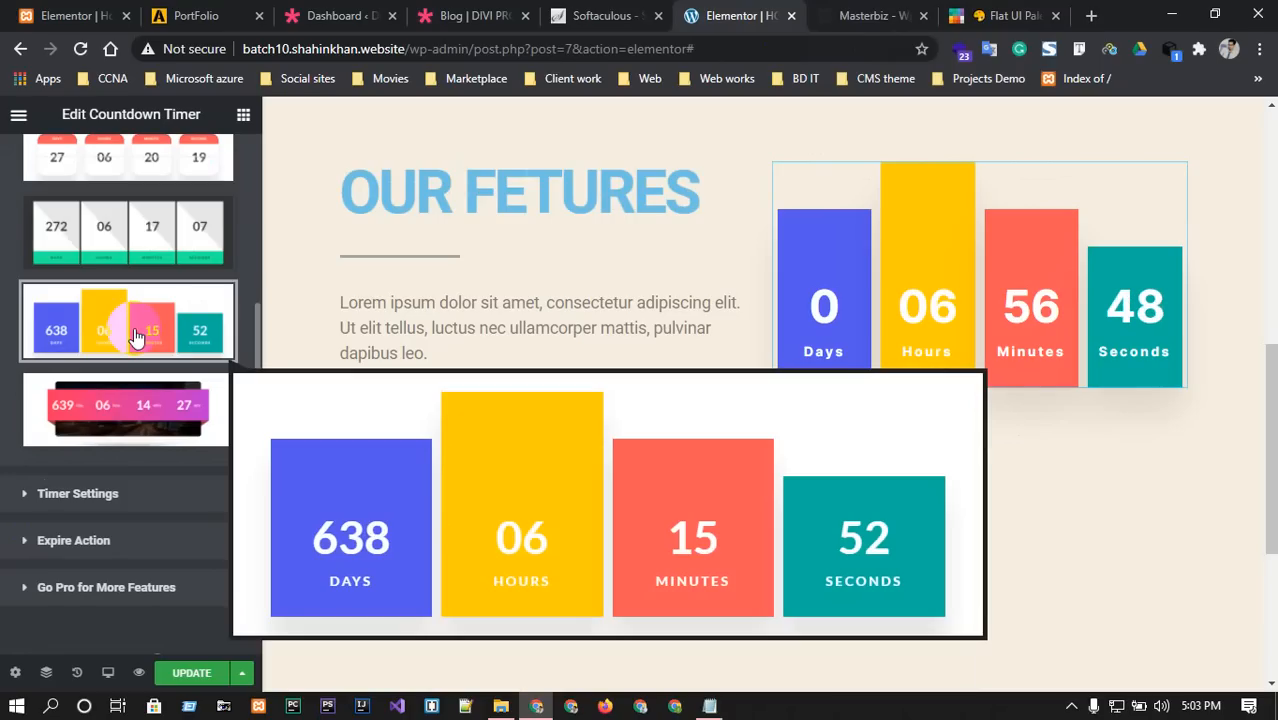
{"action": "scroll", "coordinate": [137, 331], "scroll_direction": "up", "scroll_amount": 1}
{"action": "scroll", "coordinate": [137, 340], "scroll_direction": "up", "scroll_amount": 1}
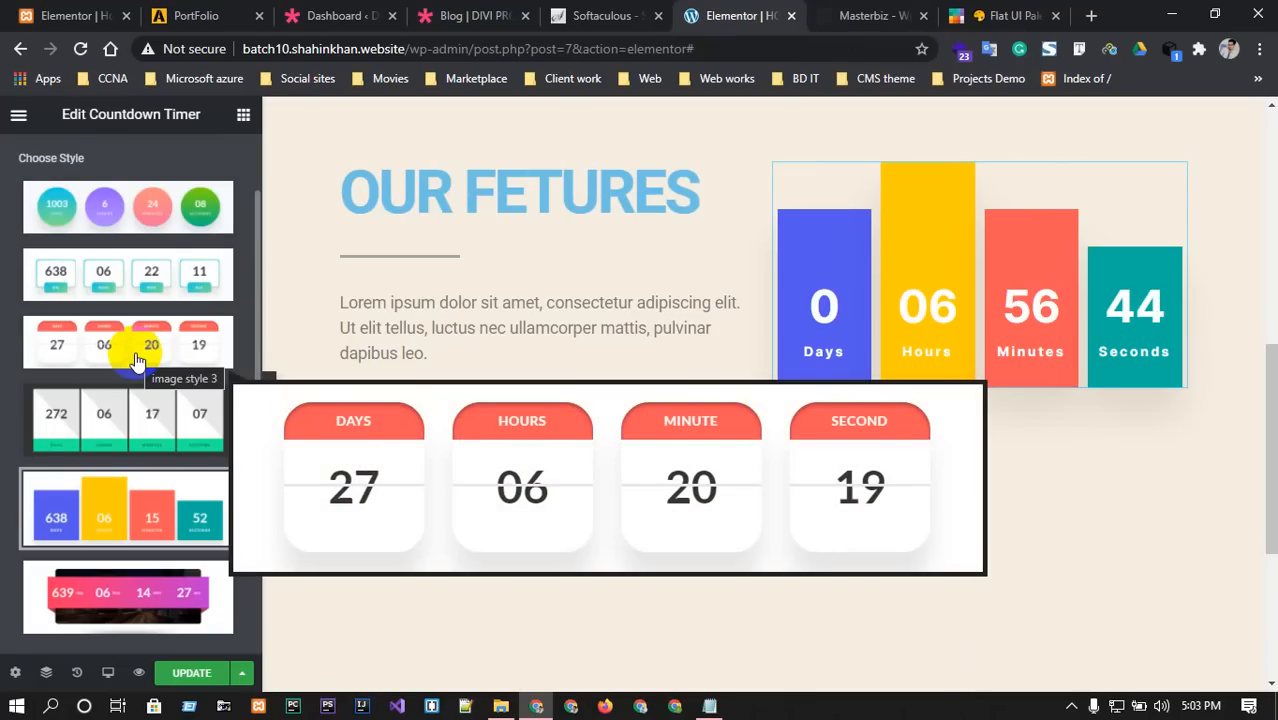
{"action": "scroll", "coordinate": [137, 360], "scroll_direction": "up", "scroll_amount": 1}
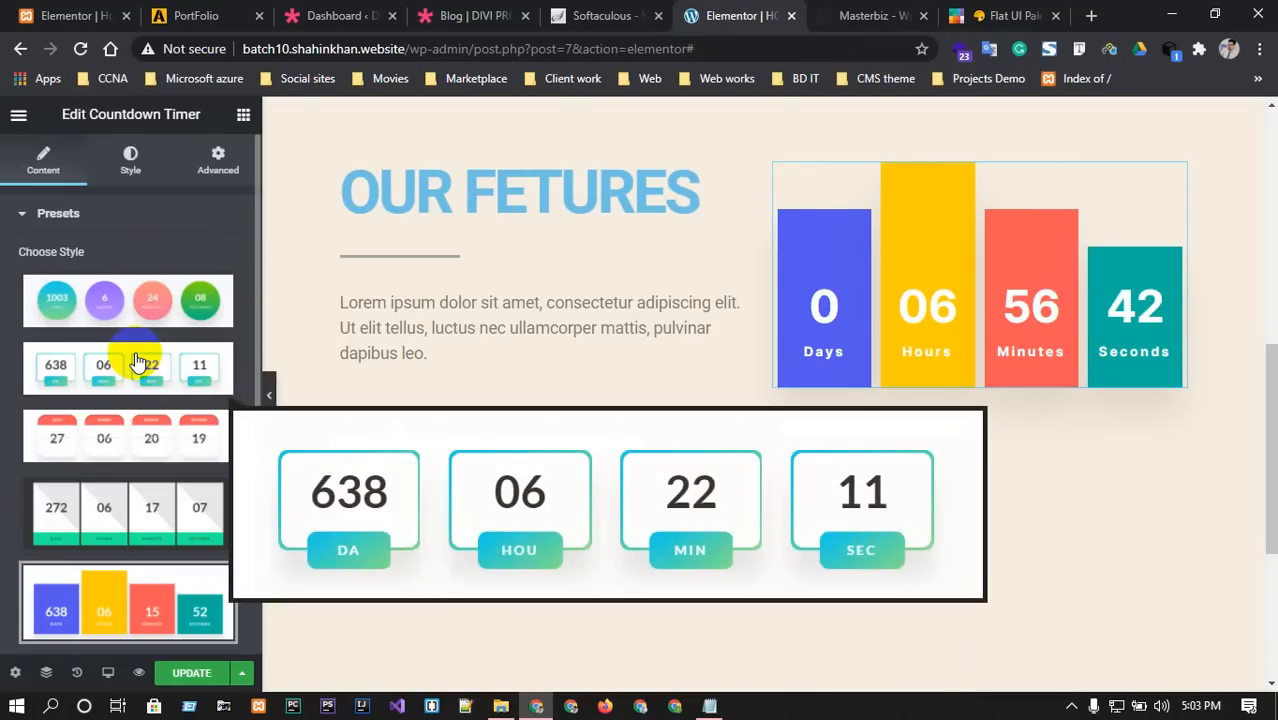
{"action": "left_click", "coordinate": [137, 326]}
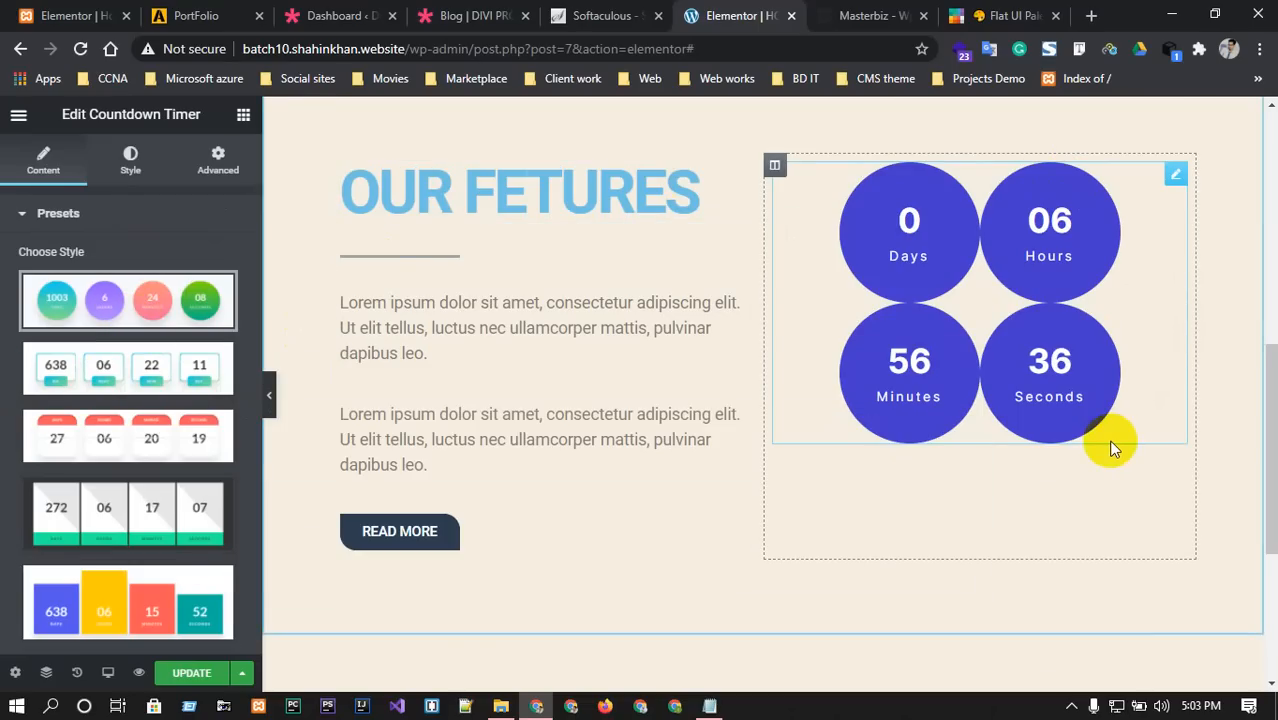
Delete the Countdown Timer widget through its right-click menu.
{"action": "left_click", "coordinate": [845, 14]}
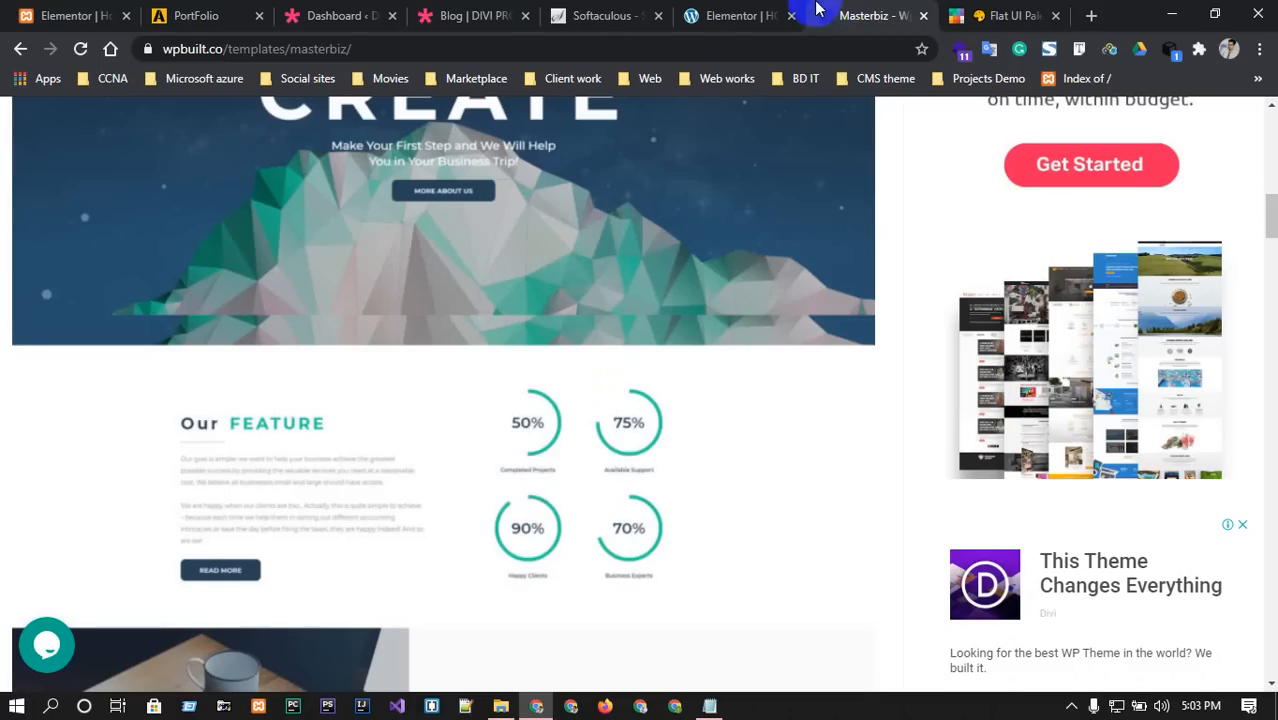
{"action": "left_click", "coordinate": [760, 12]}
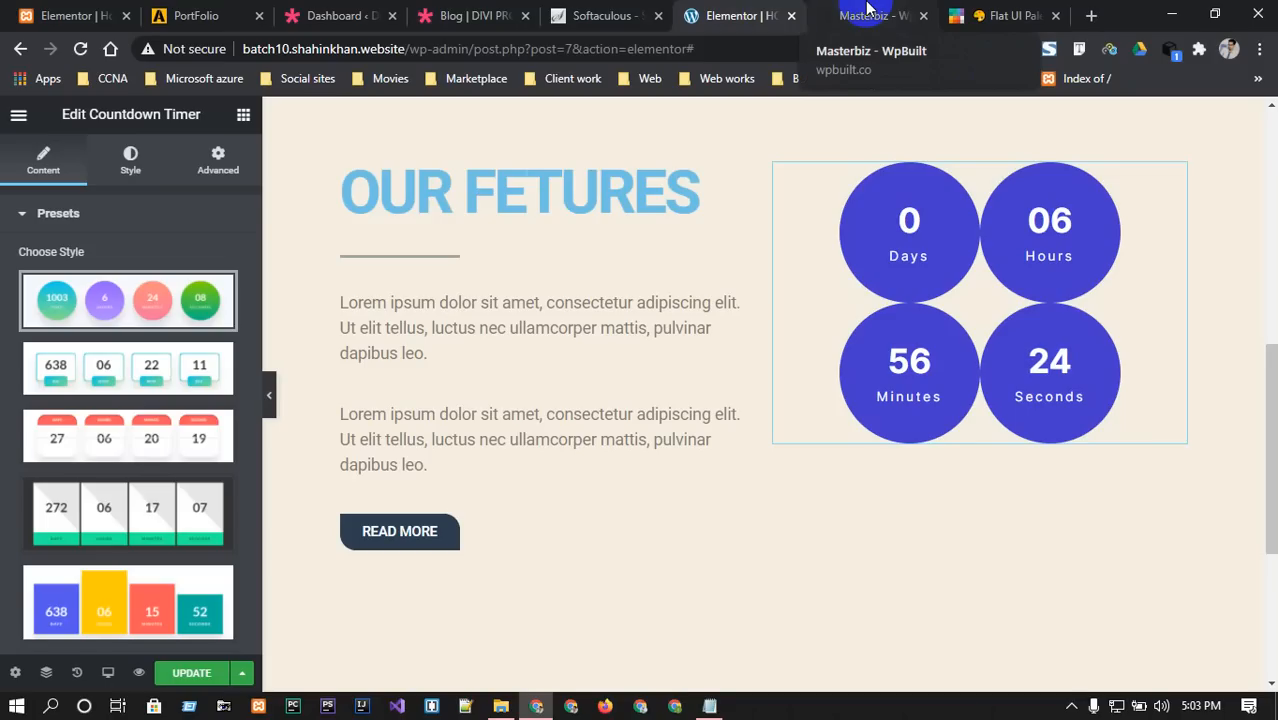
{"action": "left_click", "coordinate": [22, 234]}
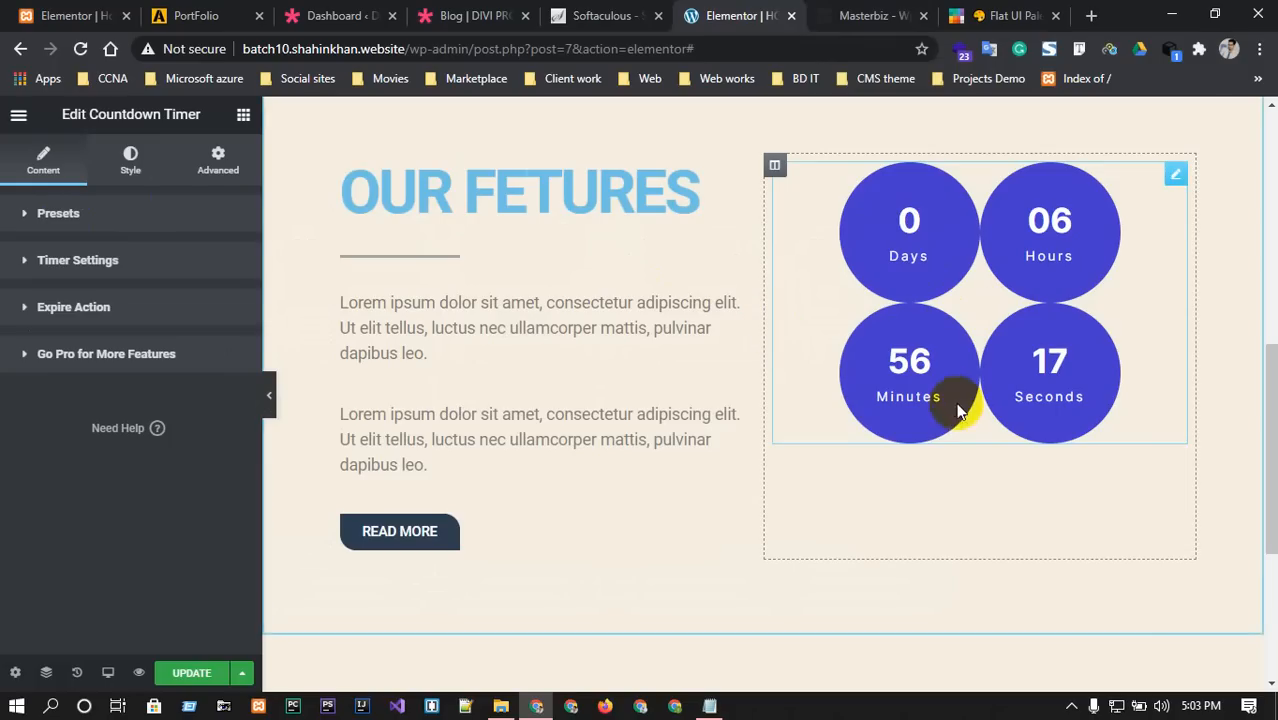
{"action": "left_click", "coordinate": [1174, 174]}
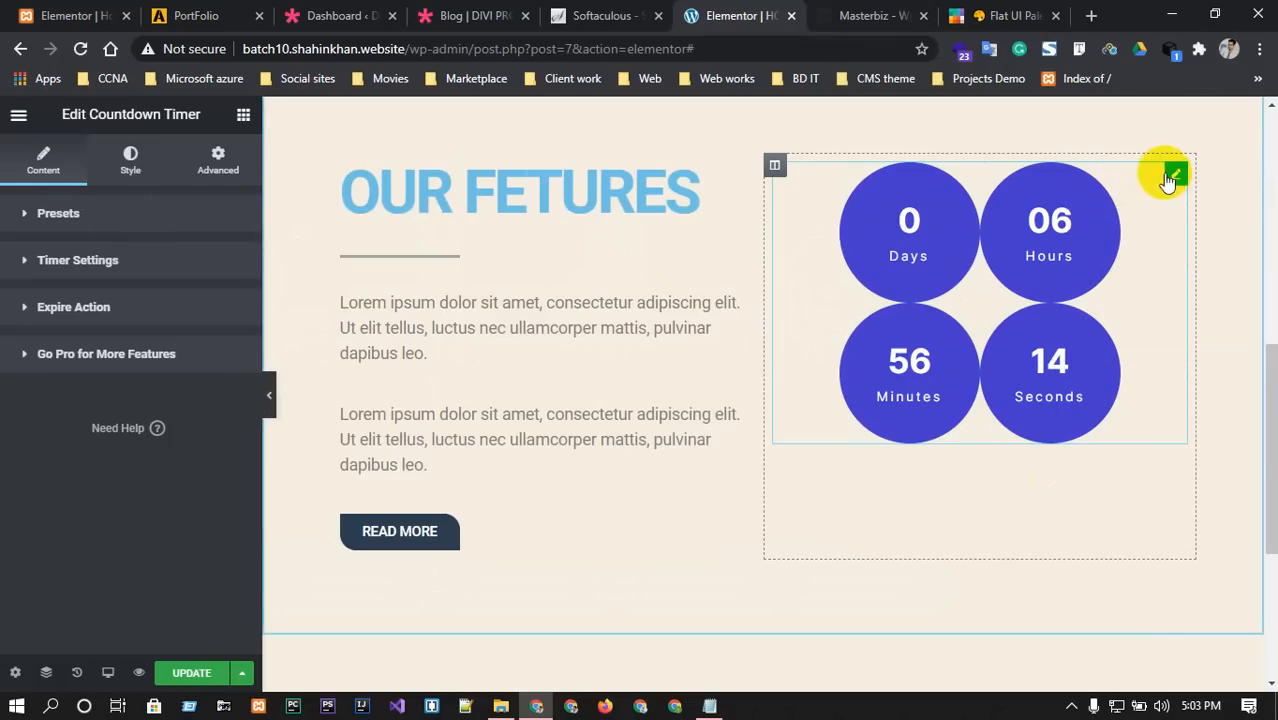
{"action": "right_click", "coordinate": [1170, 177]}
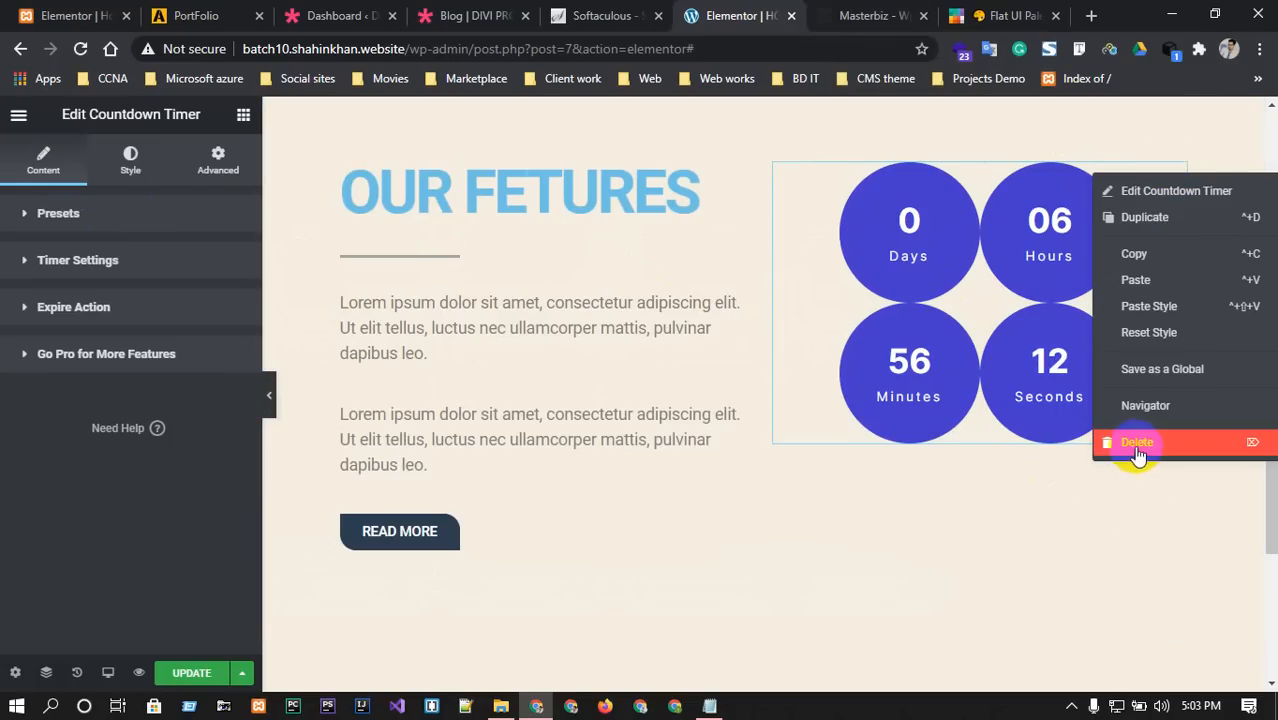
{"action": "left_click", "coordinate": [1137, 443]}
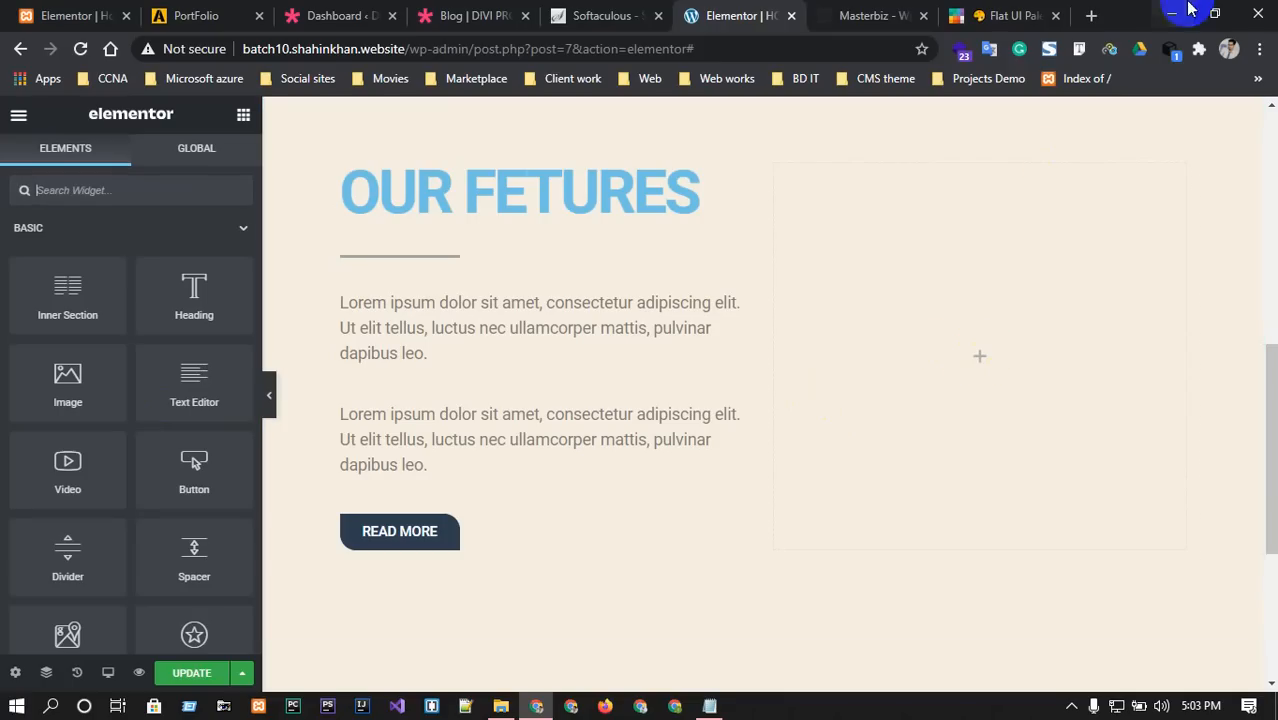
Google 'elementor pro' in a new tab and open the Elementor Pro page.
{"action": "left_click", "coordinate": [1091, 15]}
{"action": "type", "text": "el"}
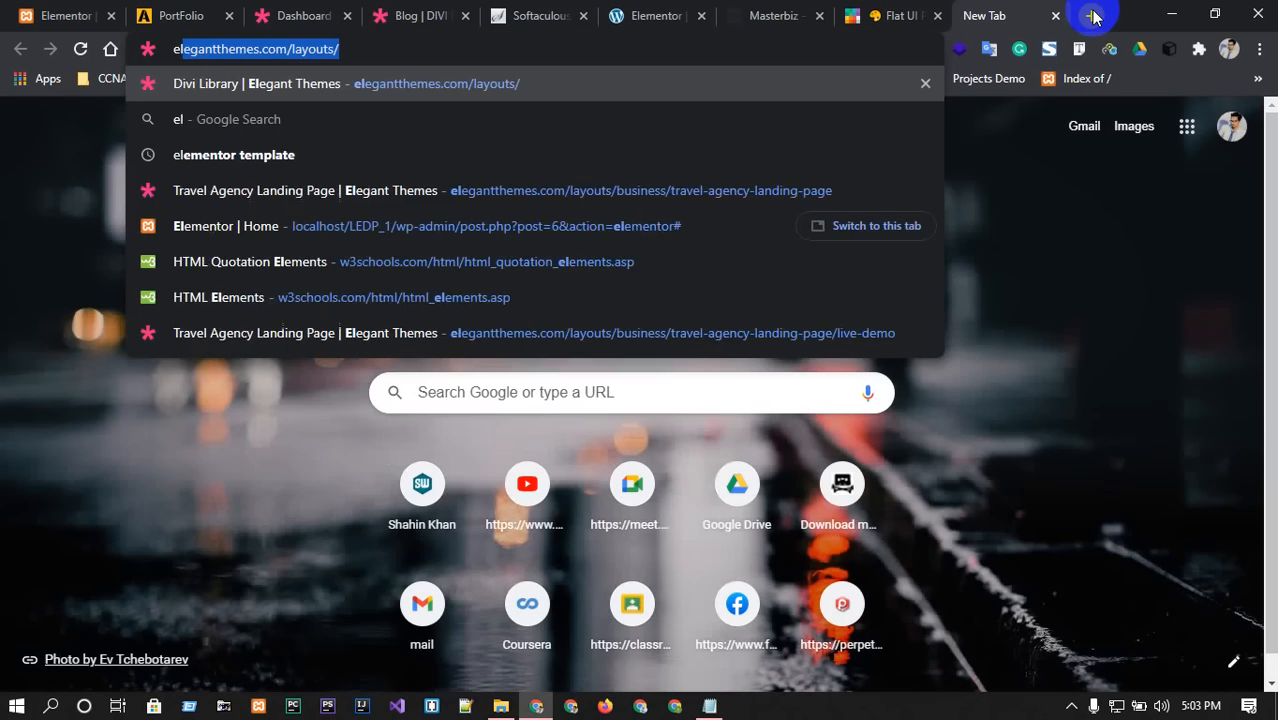
{"action": "type", "text": "ementor pro"}
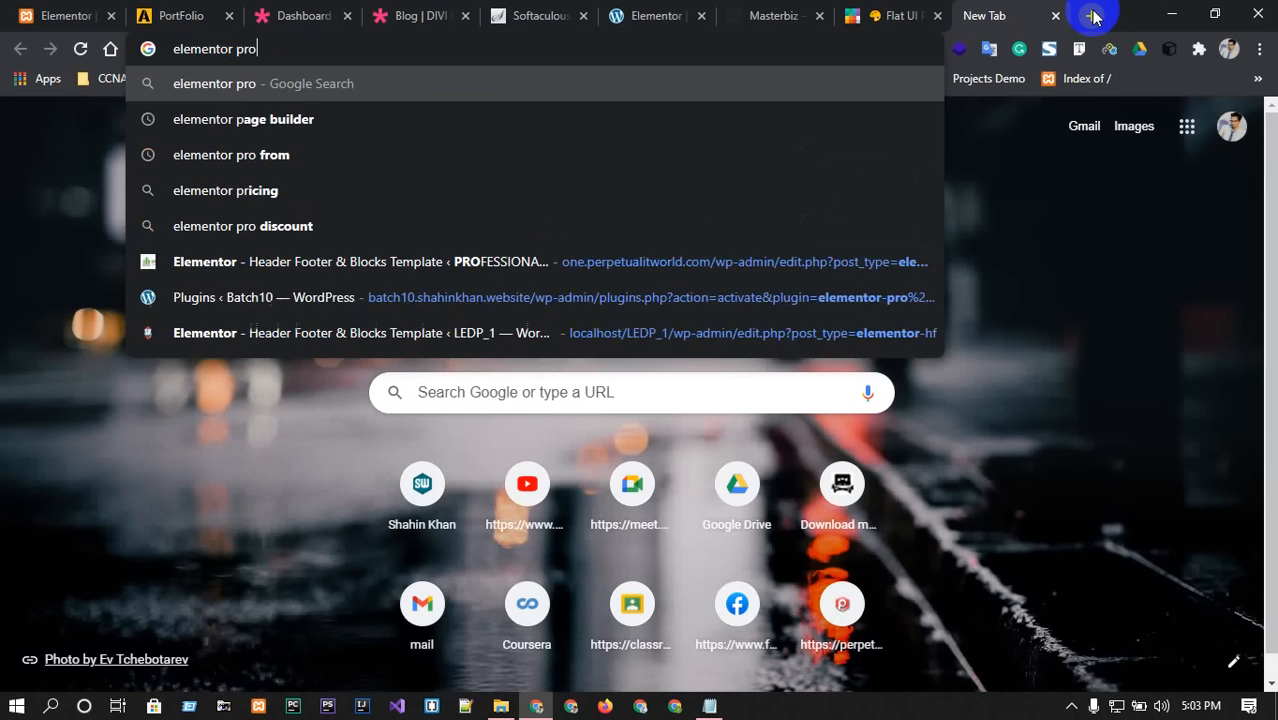
{"action": "key", "text": "Return"}
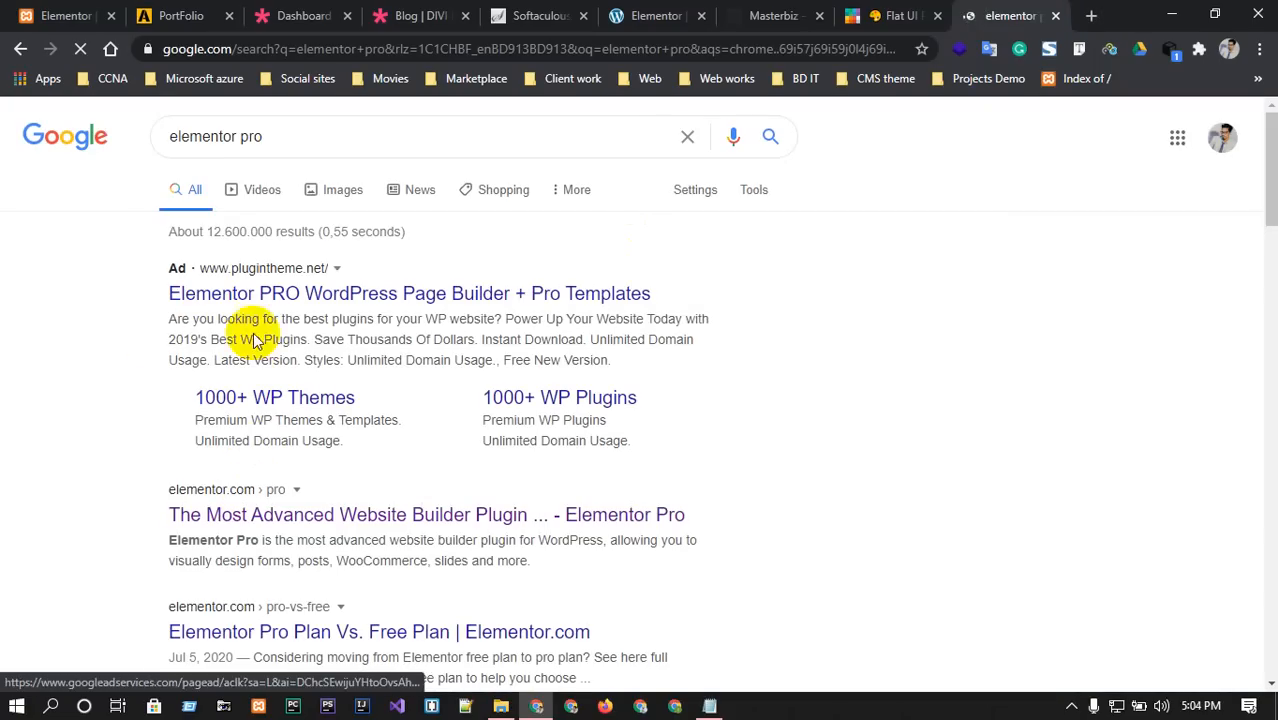
{"action": "left_click", "coordinate": [268, 515]}
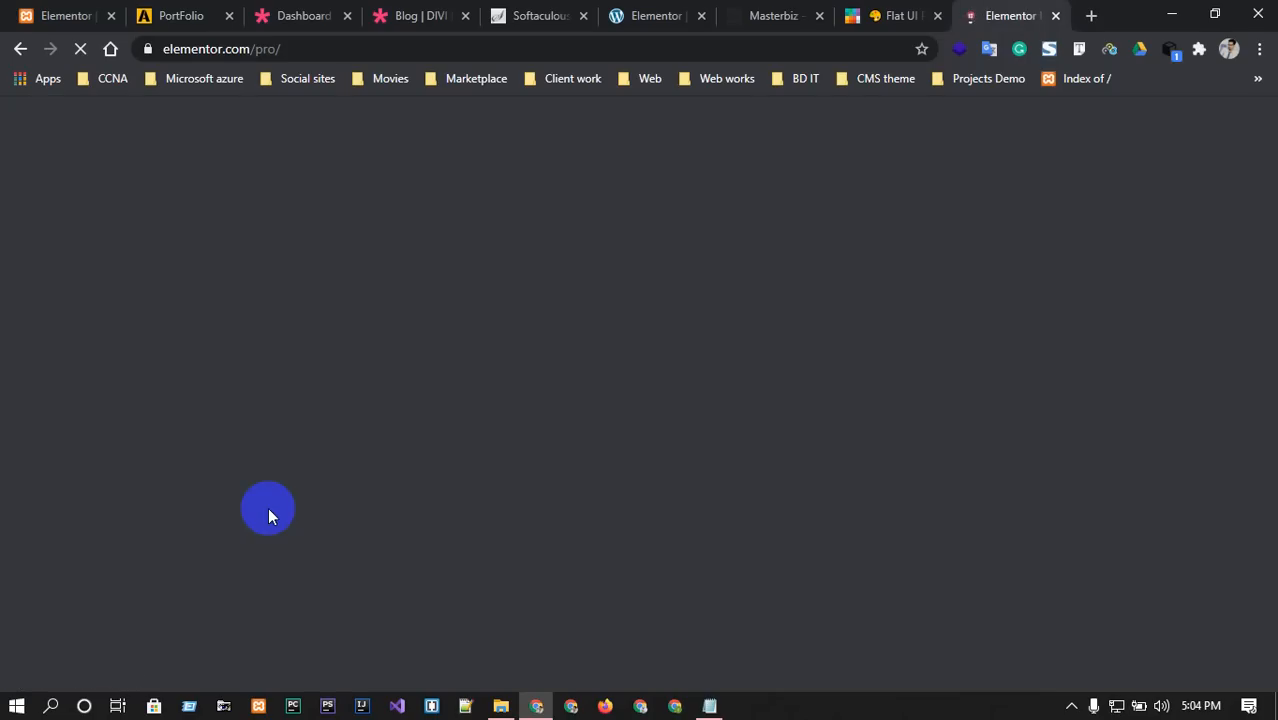
Review the Pro pricing plans, highlighting 'For 3 Sites' and 'For 1,000 Sites', then return to Masterbiz.
{"action": "scroll", "coordinate": [346, 530], "scroll_direction": "down", "scroll_amount": 3}
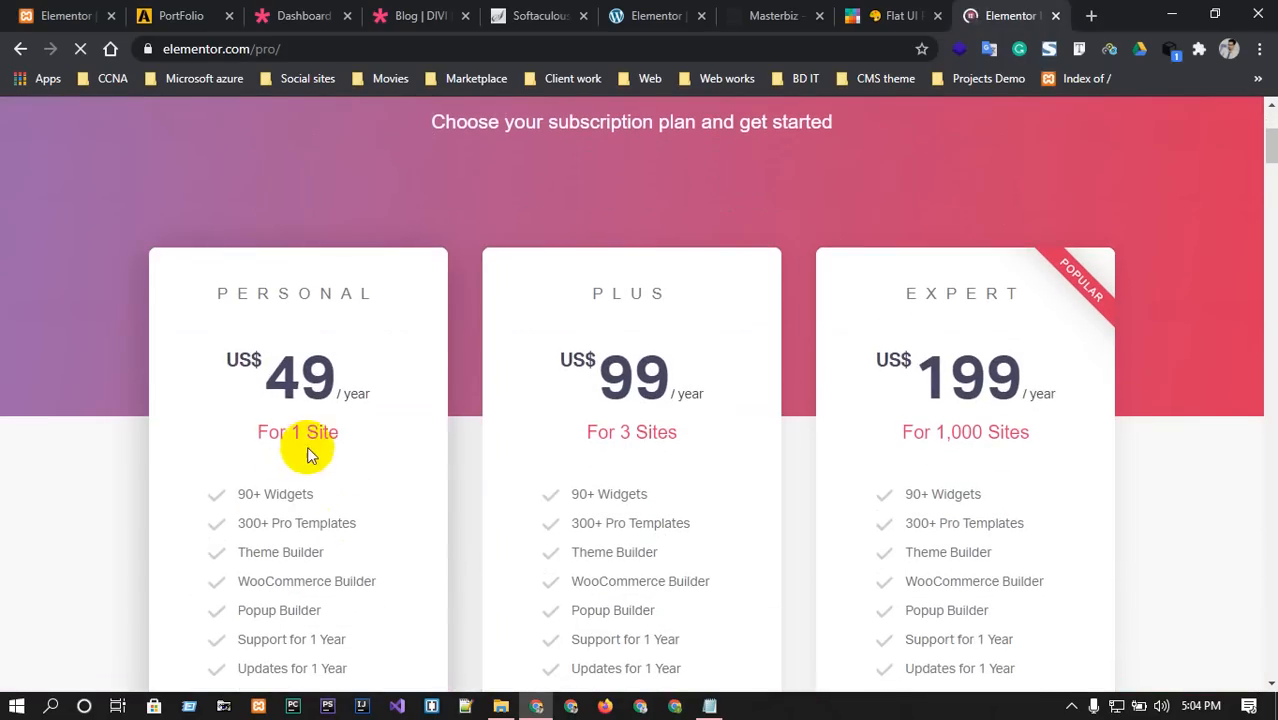
{"action": "scroll", "coordinate": [322, 434], "scroll_direction": "down", "scroll_amount": 1}
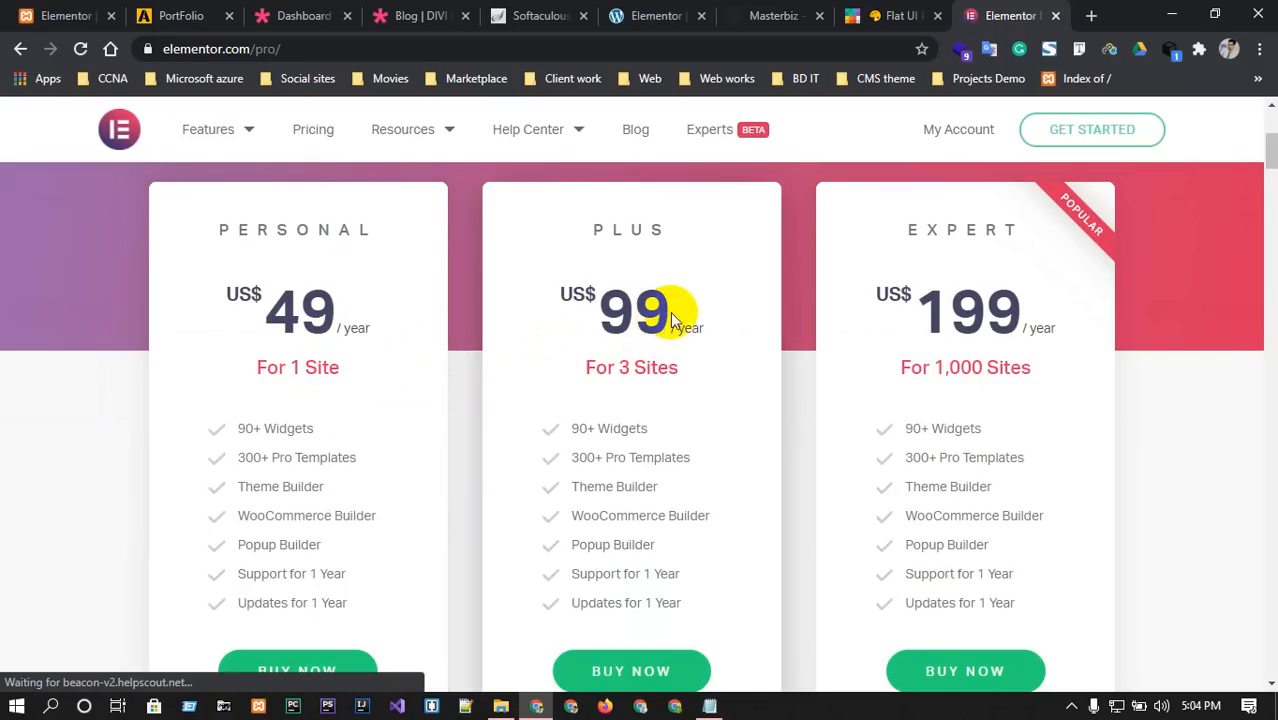
{"action": "left_click_drag", "start_coordinate": [573, 382], "coordinate": [690, 366]}
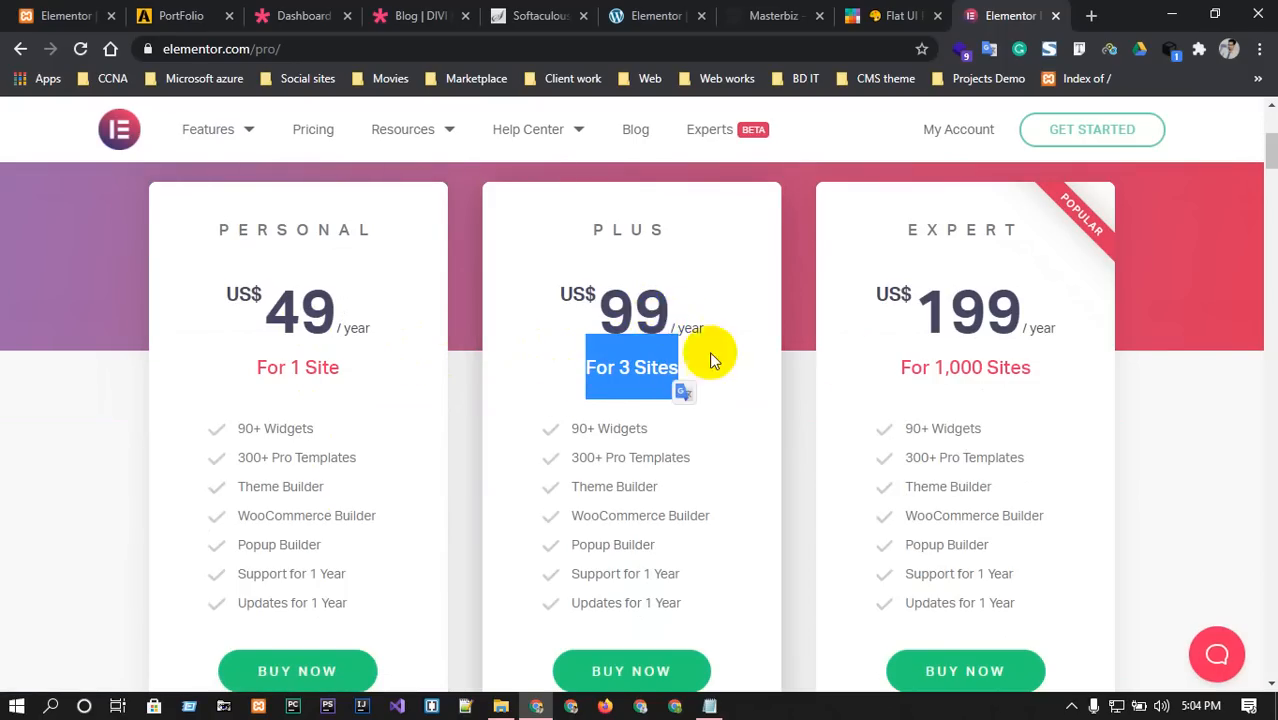
{"action": "left_click_drag", "start_coordinate": [903, 370], "coordinate": [1029, 367]}
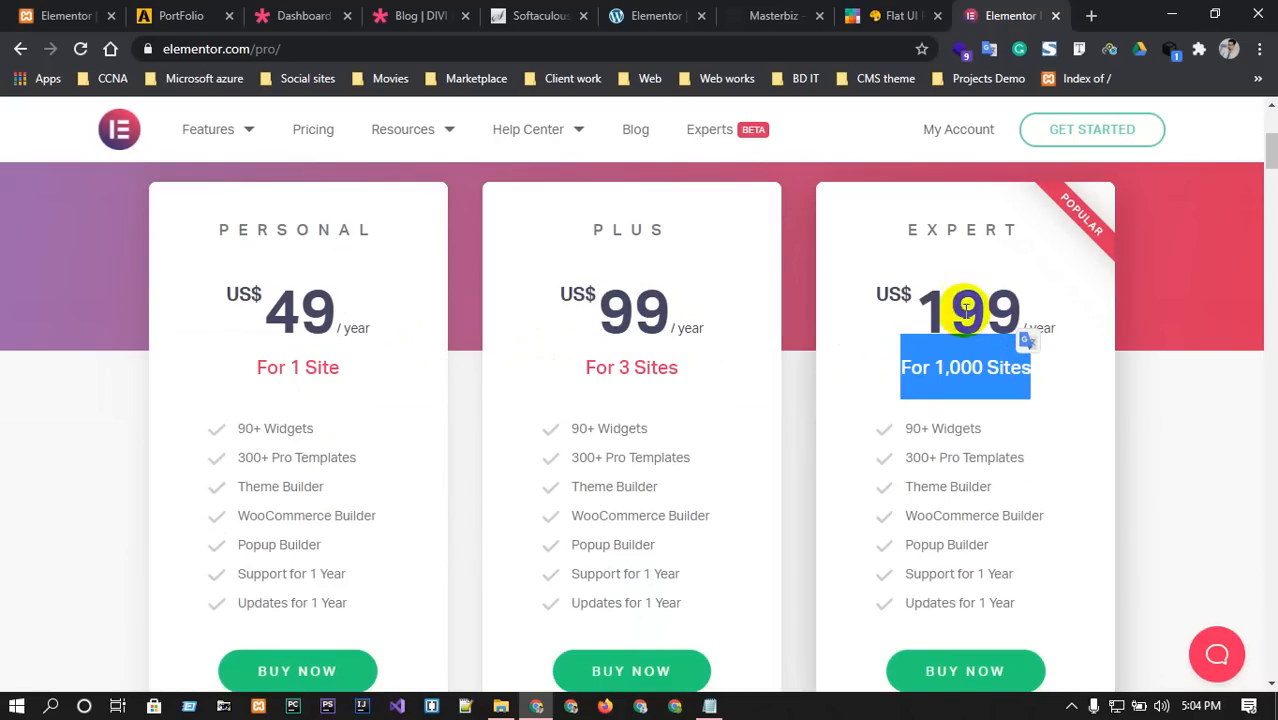
{"action": "scroll", "coordinate": [320, 337], "scroll_direction": "down", "scroll_amount": 3}
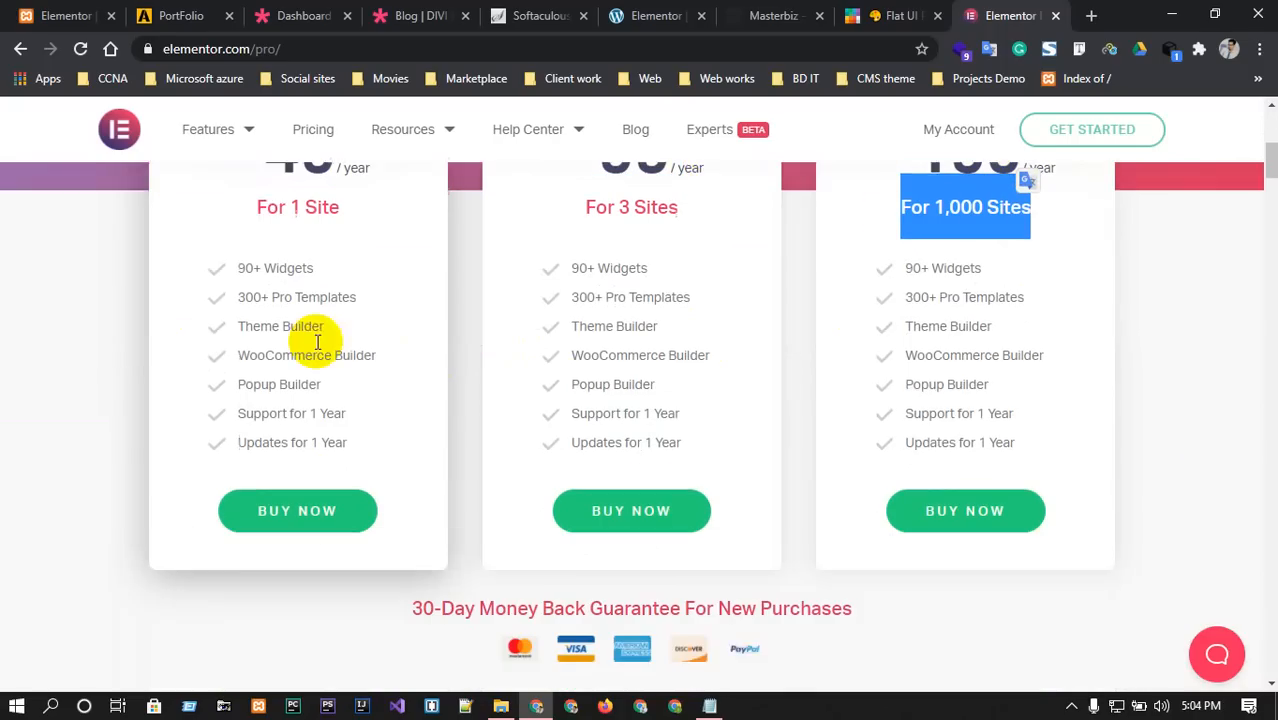
{"action": "scroll", "coordinate": [325, 345], "scroll_direction": "up", "scroll_amount": 3}
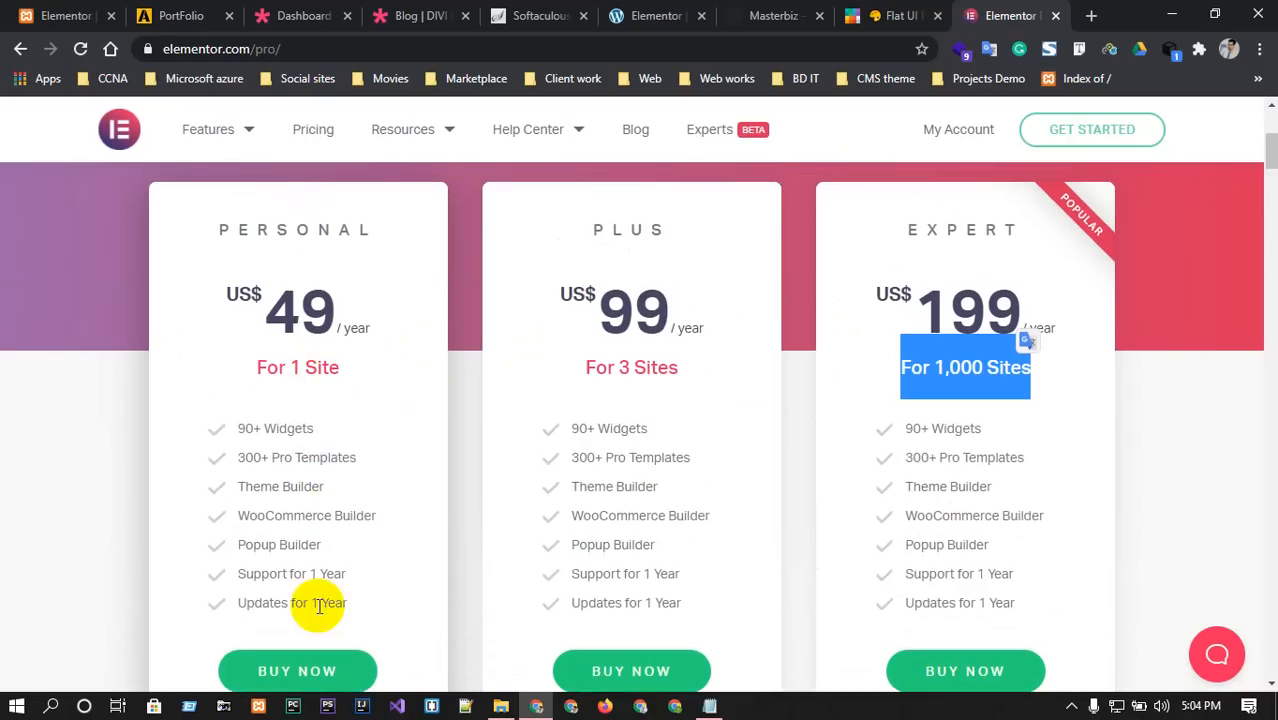
{"action": "scroll", "coordinate": [305, 598], "scroll_direction": "down", "scroll_amount": 1}
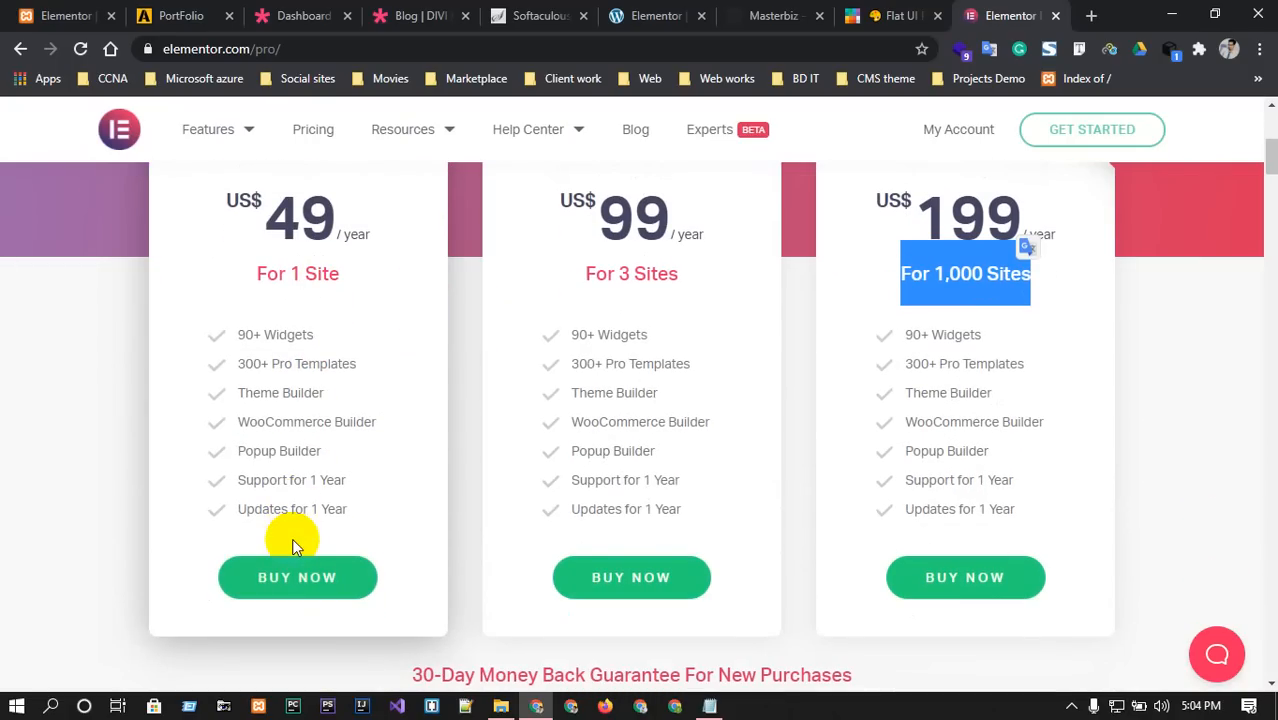
{"action": "scroll", "coordinate": [296, 553], "scroll_direction": "up", "scroll_amount": 1}
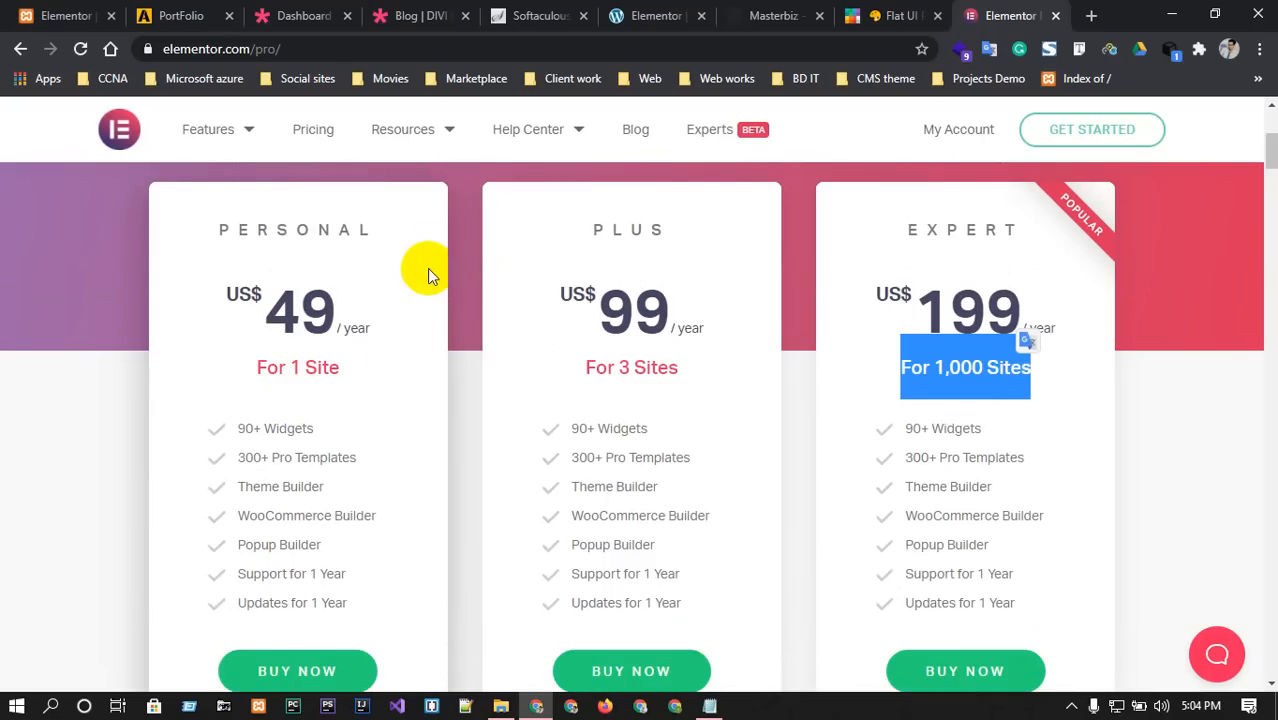
{"action": "left_click", "coordinate": [770, 12]}
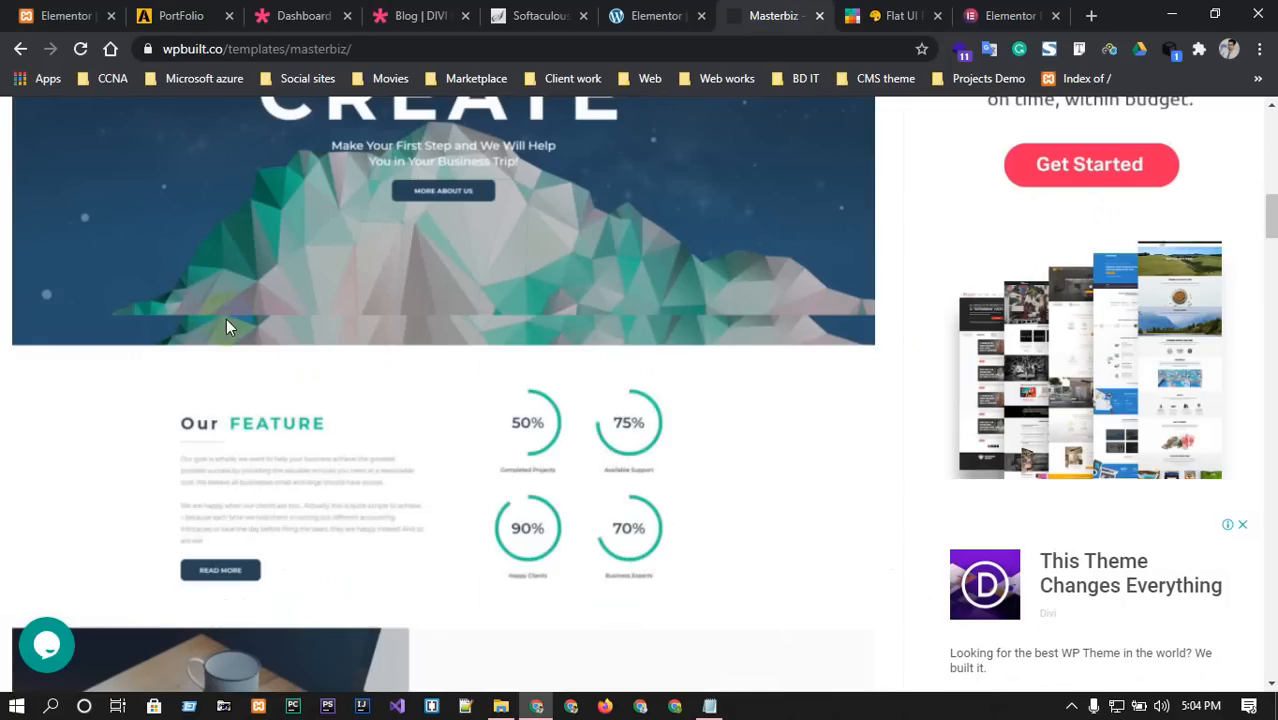
Place a Counter widget from a 'coun' search in the empty right column.
{"action": "left_click", "coordinate": [680, 13]}
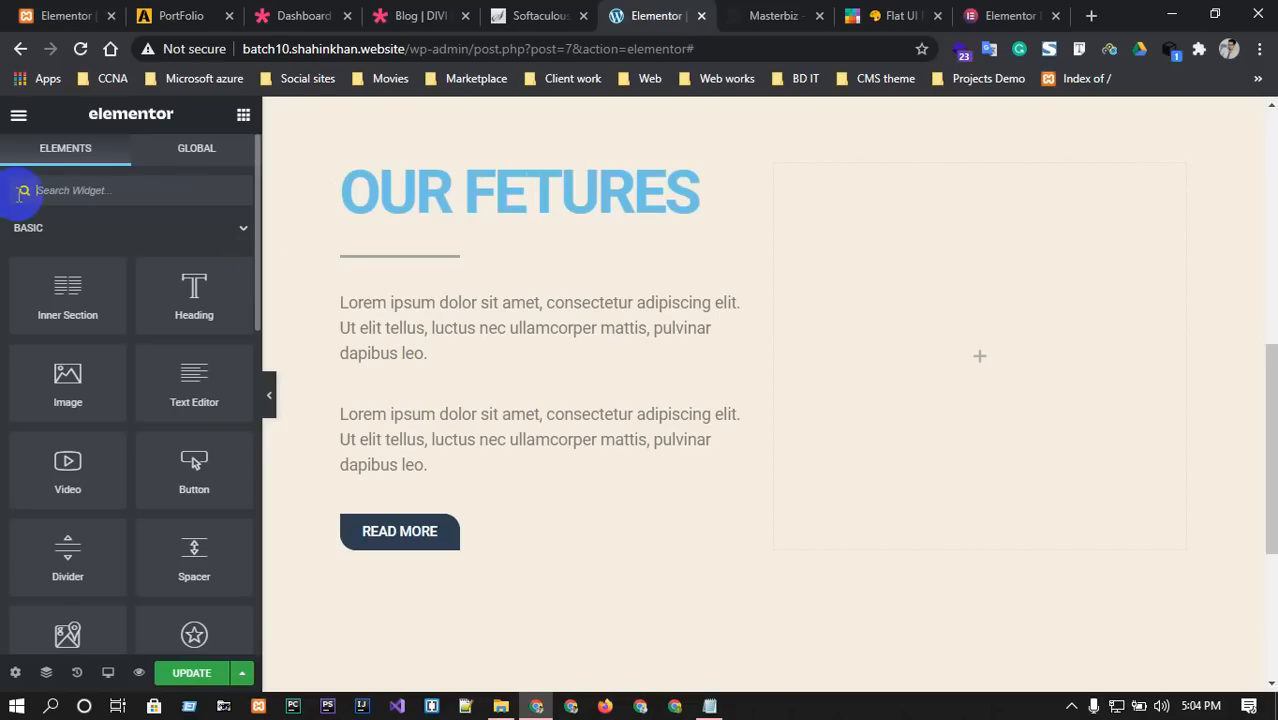
{"action": "left_click", "coordinate": [87, 182]}
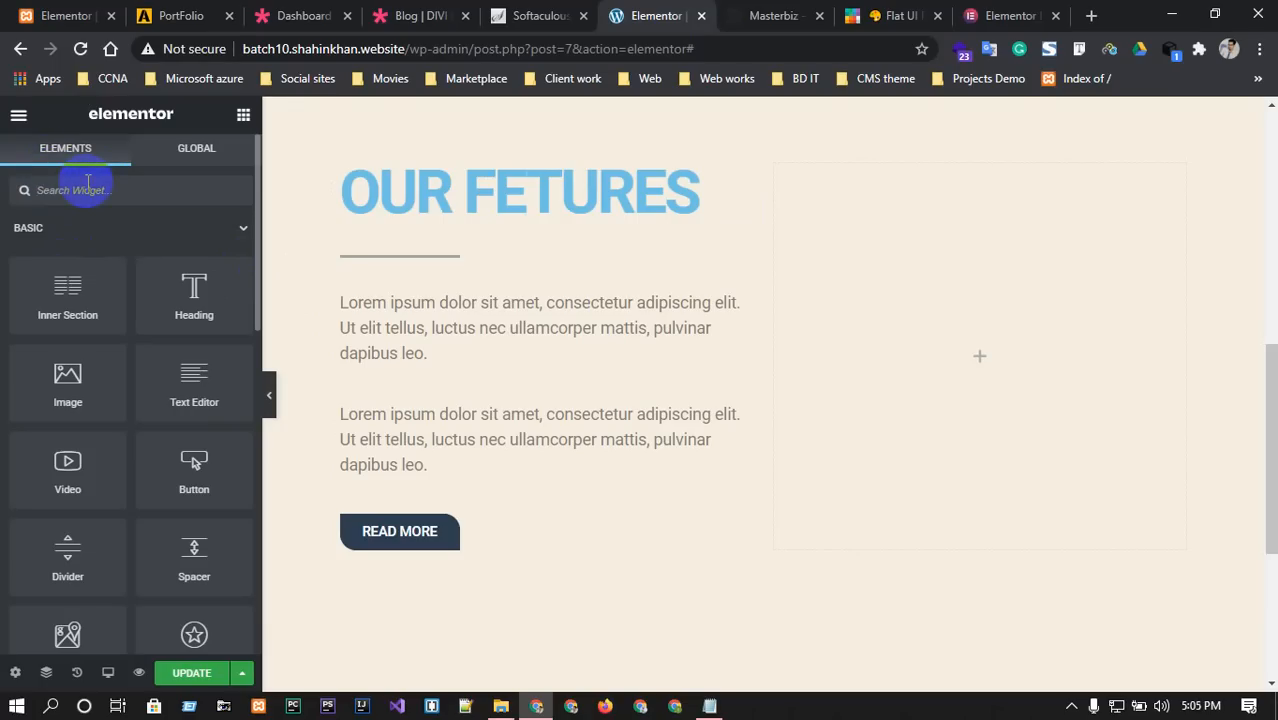
{"action": "type", "text": "cont"}
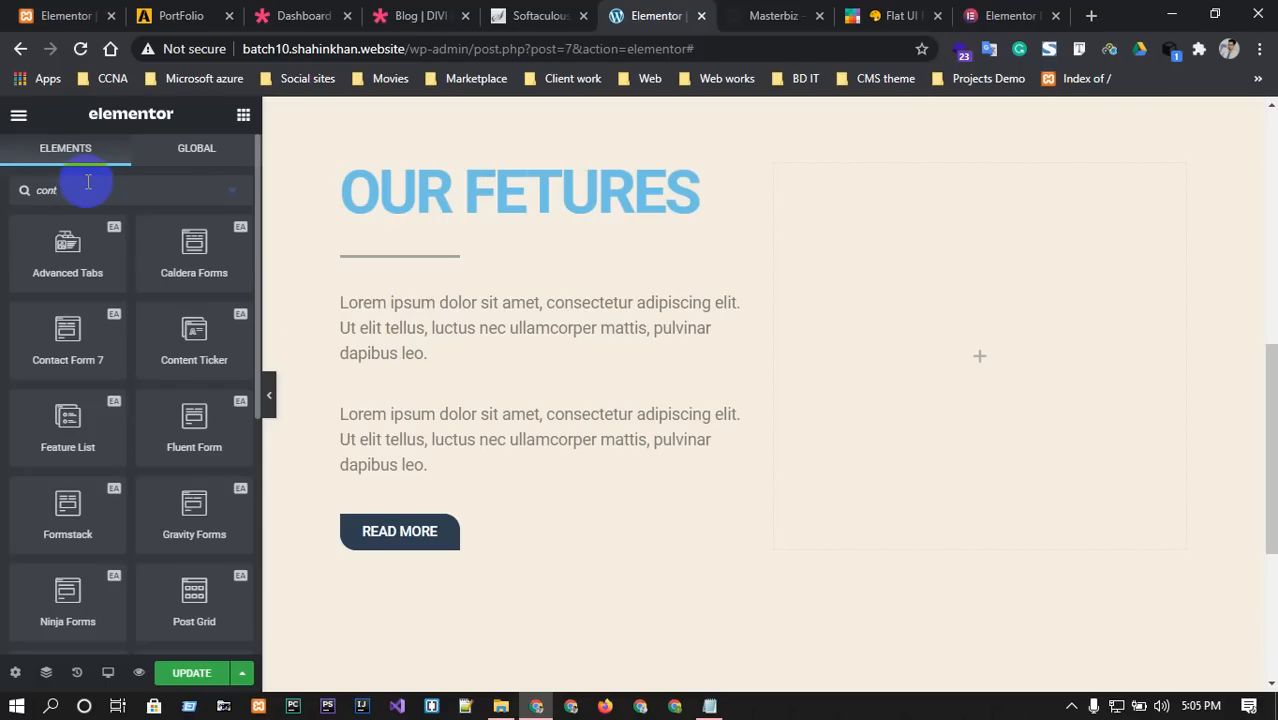
{"action": "key", "text": "BackSpace"}
{"action": "key", "text": "BackSpace"}
{"action": "key", "text": "BackSpace"}
{"action": "key", "text": "BackSpace"}
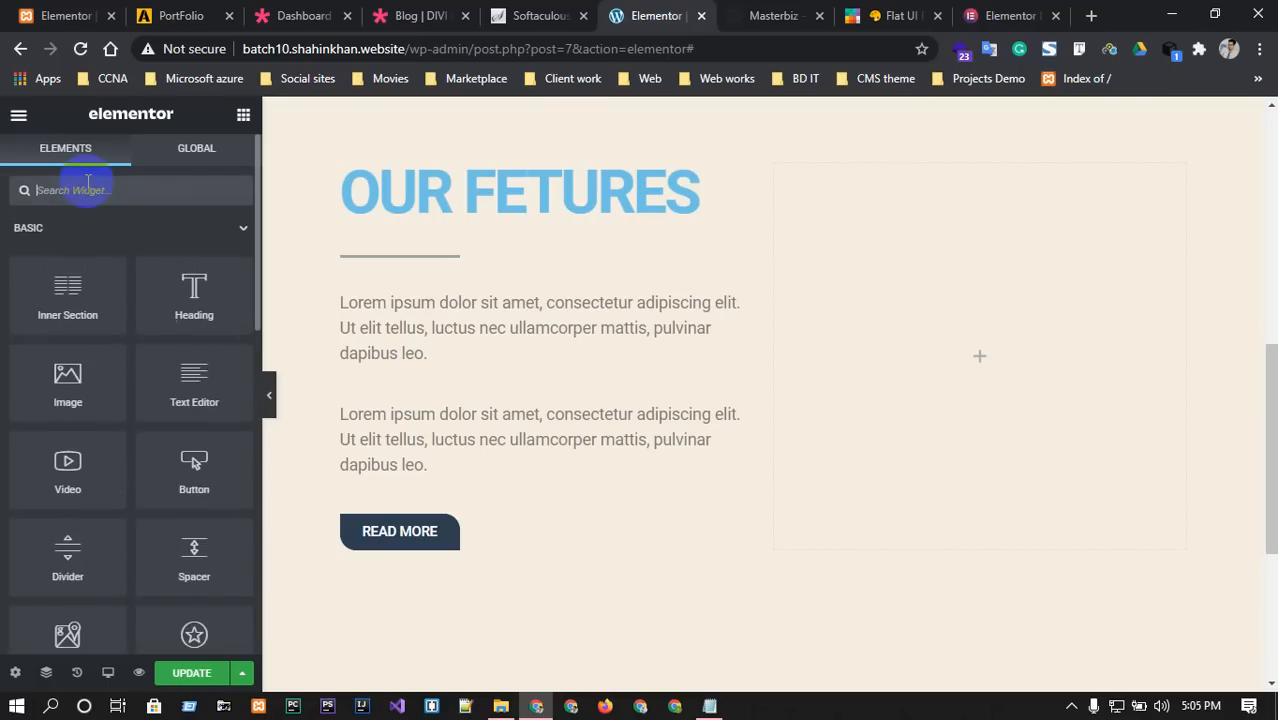
{"action": "type", "text": "count"}
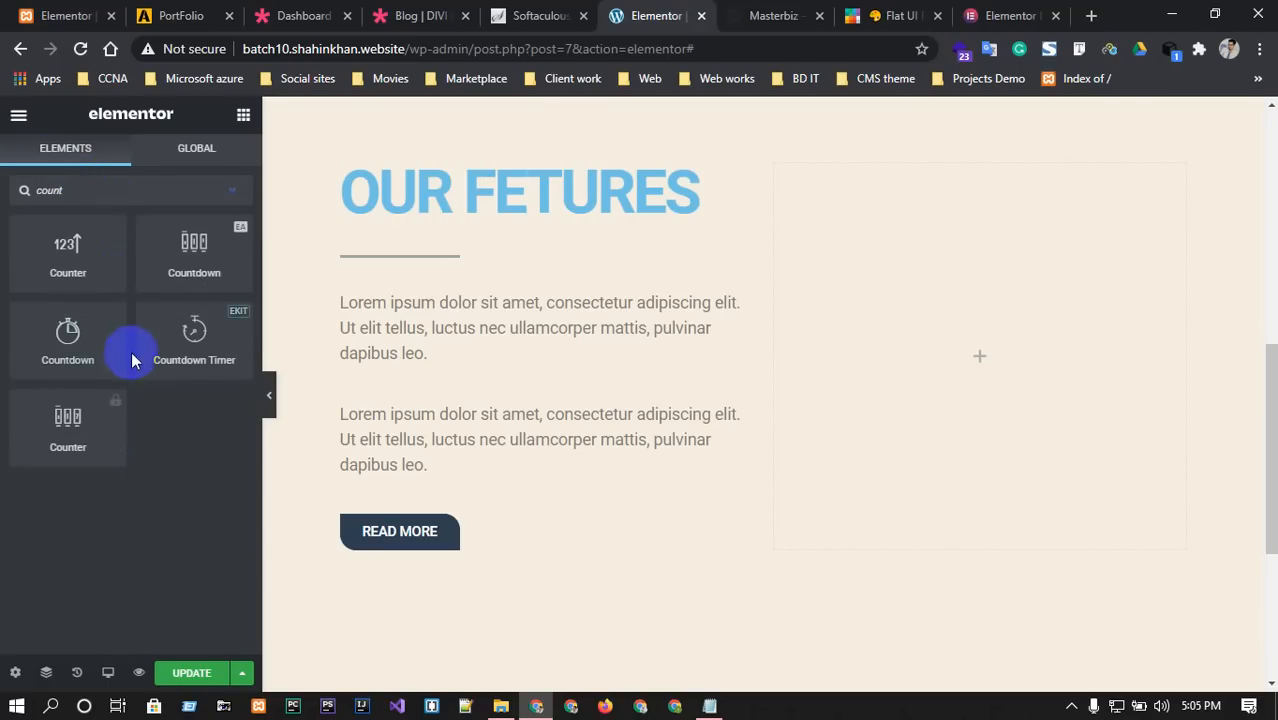
{"action": "left_click_drag", "start_coordinate": [69, 281], "coordinate": [971, 332]}
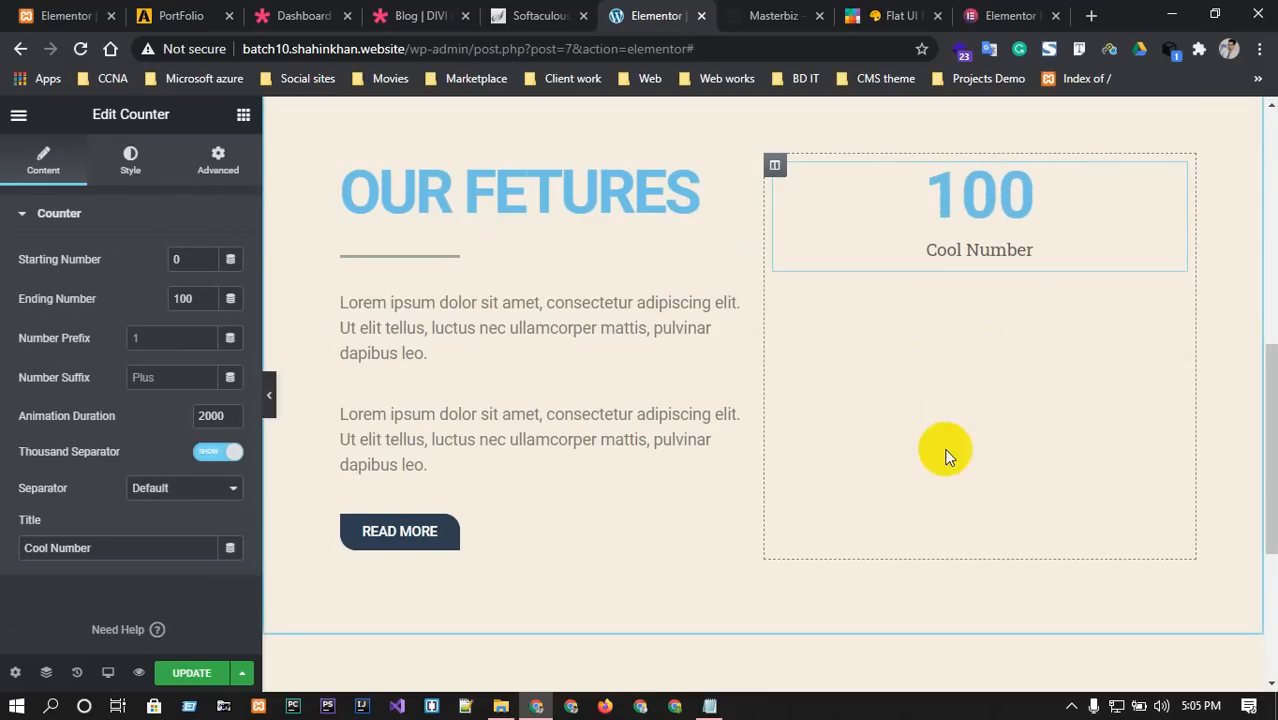
Search 'count' and drag a countdown widget below the Cool Number counter.
{"action": "left_click", "coordinate": [20, 115]}
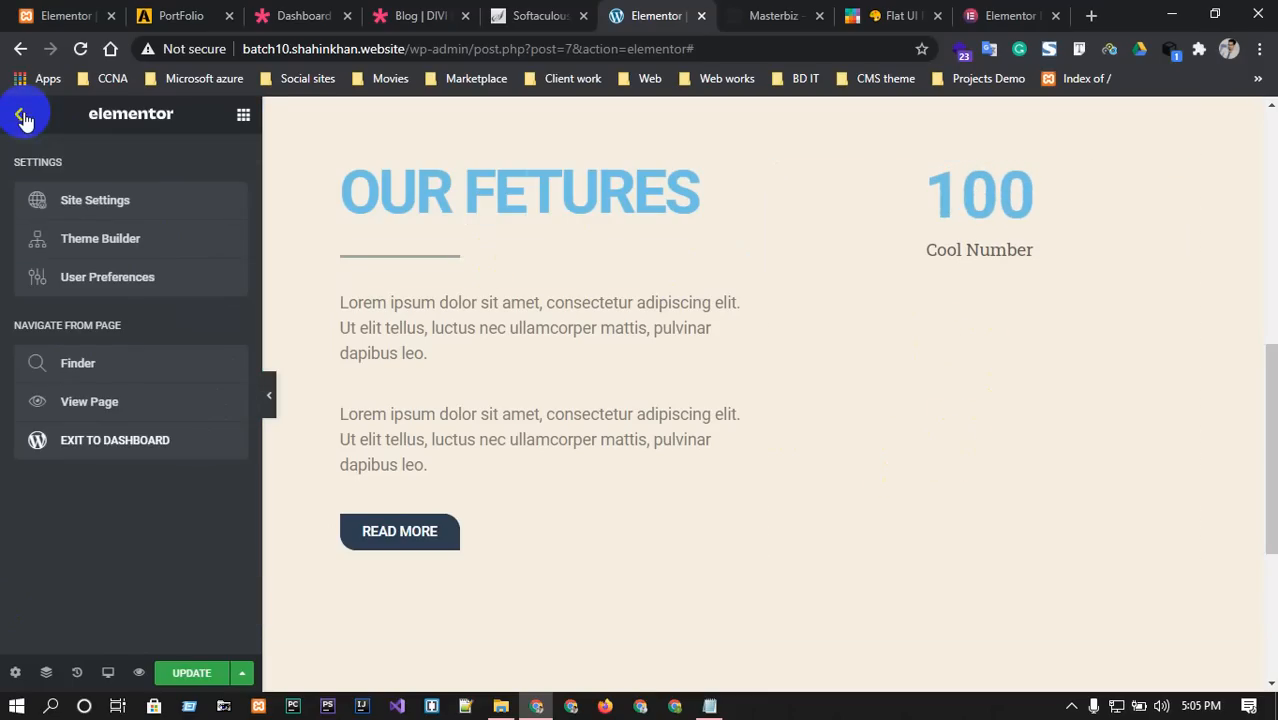
{"action": "left_click", "coordinate": [22, 117]}
{"action": "type", "text": "count"}
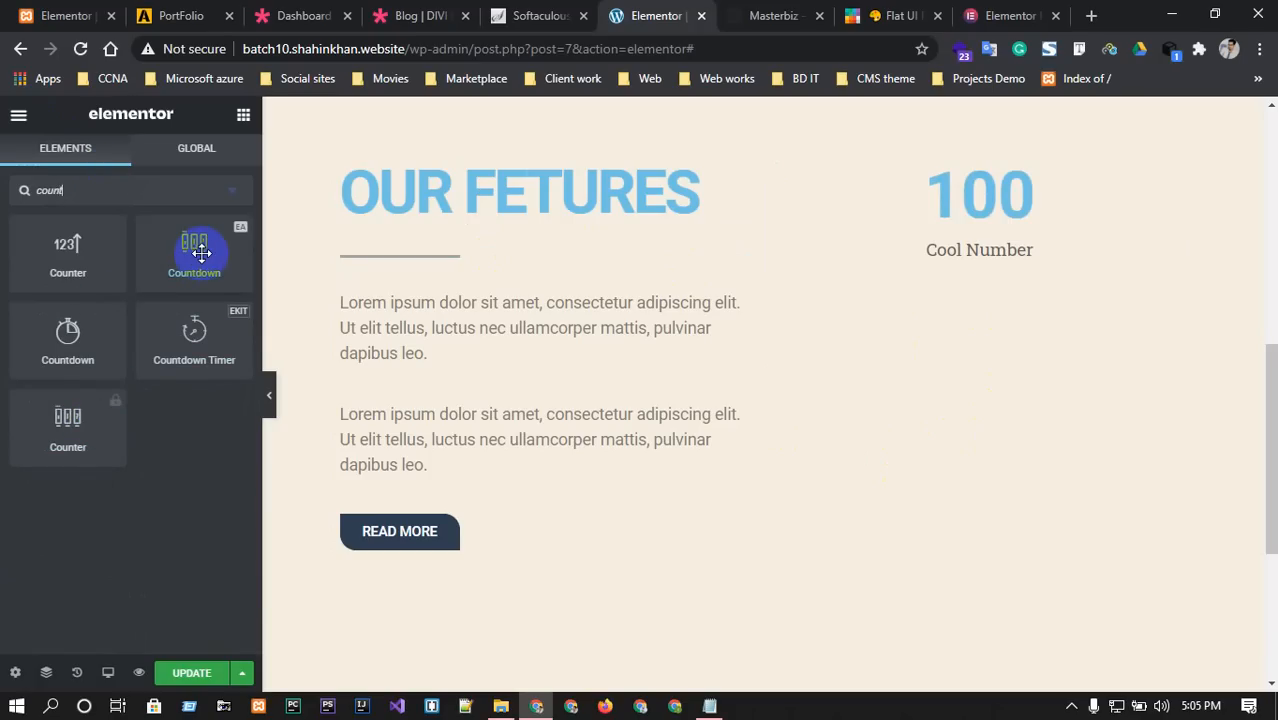
{"action": "left_click_drag", "start_coordinate": [201, 253], "coordinate": [989, 225]}
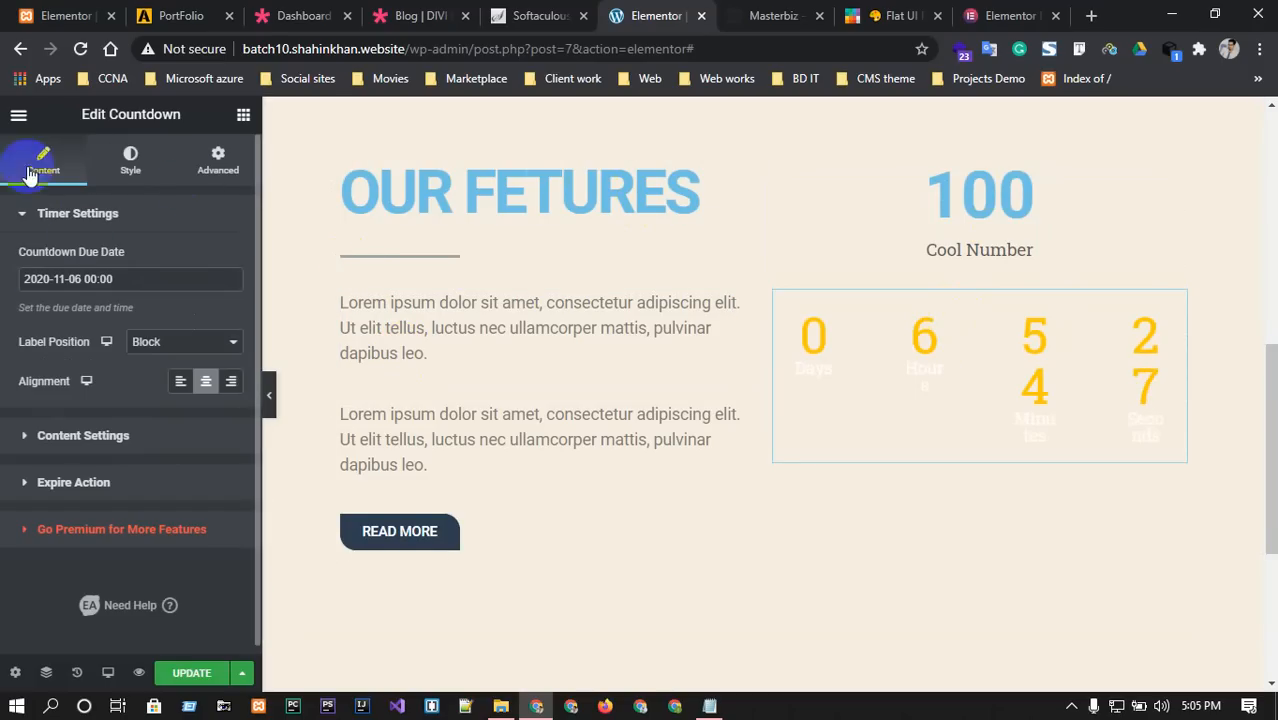
{"action": "left_click", "coordinate": [18, 114]}
{"action": "left_click", "coordinate": [16, 120]}
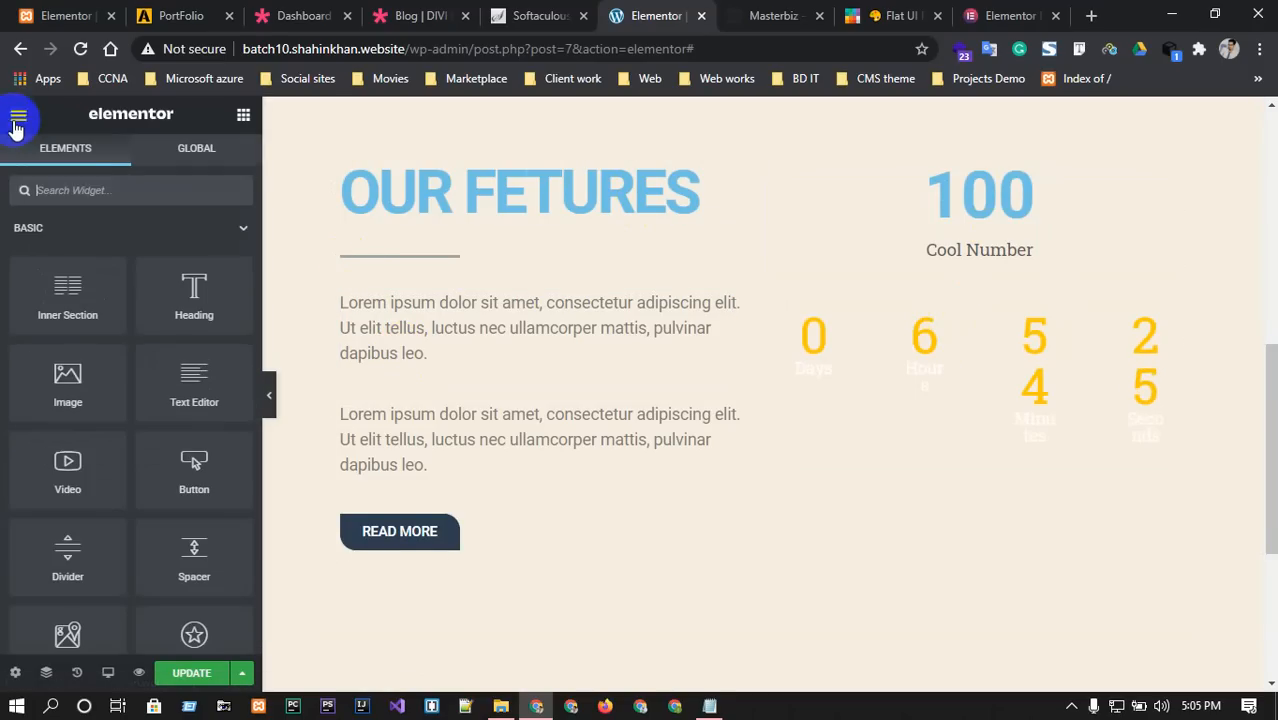
Compare with the Masterbiz reference, then delete the newly added countdown widget.
{"action": "left_click", "coordinate": [800, 14]}
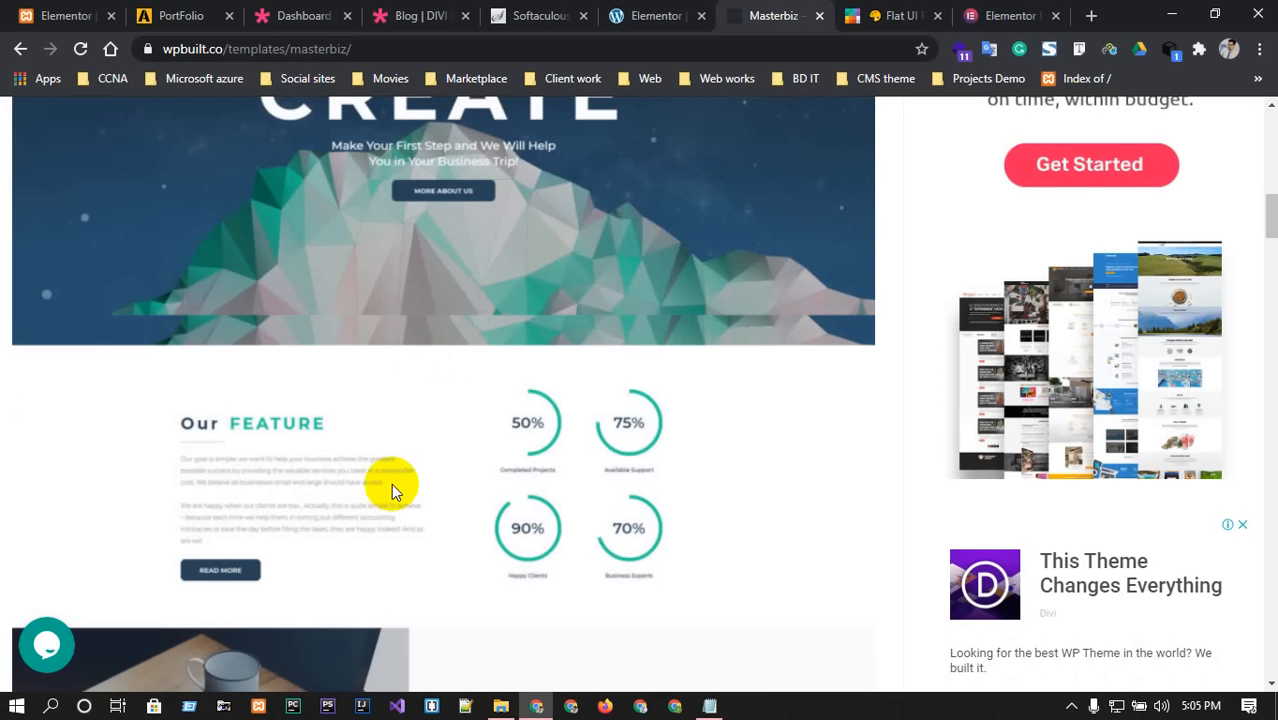
{"action": "scroll", "coordinate": [579, 575], "scroll_direction": "up", "scroll_amount": 4}
{"action": "scroll", "coordinate": [583, 555], "scroll_direction": "down", "scroll_amount": 6}
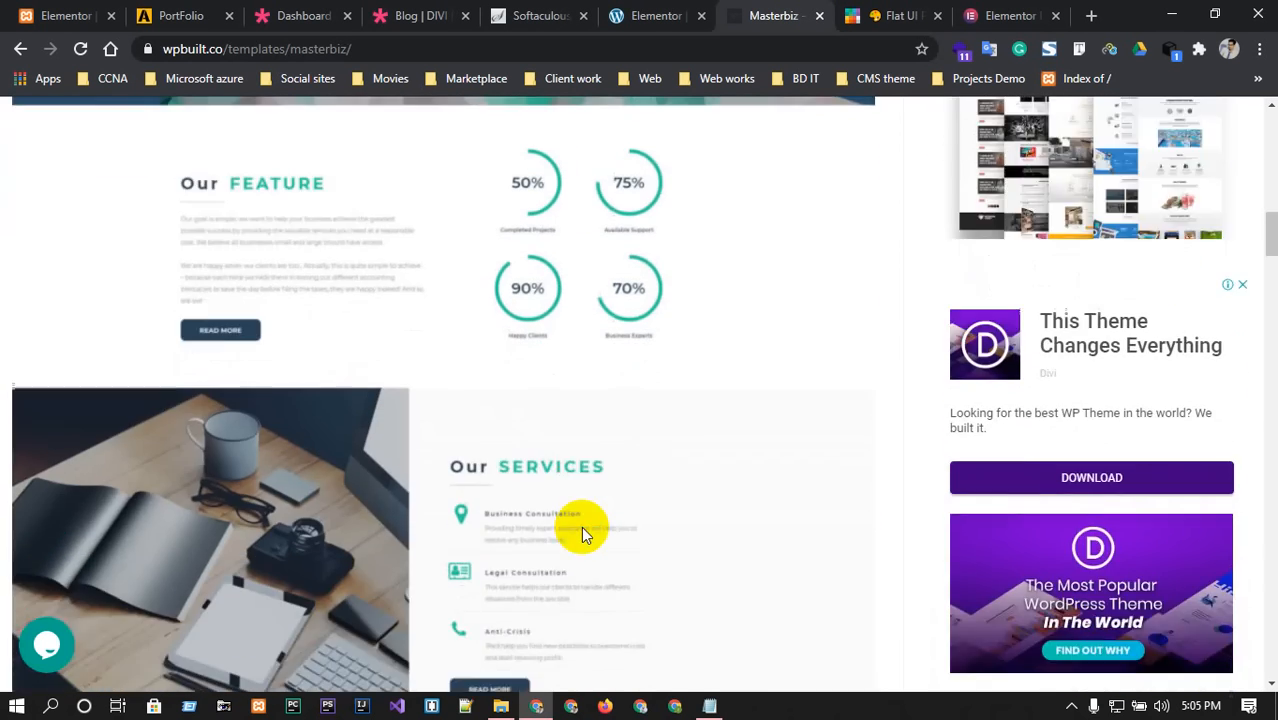
{"action": "scroll", "coordinate": [581, 526], "scroll_direction": "down", "scroll_amount": 3}
{"action": "scroll", "coordinate": [519, 541], "scroll_direction": "up", "scroll_amount": 1}
{"action": "scroll", "coordinate": [505, 570], "scroll_direction": "down", "scroll_amount": 1}
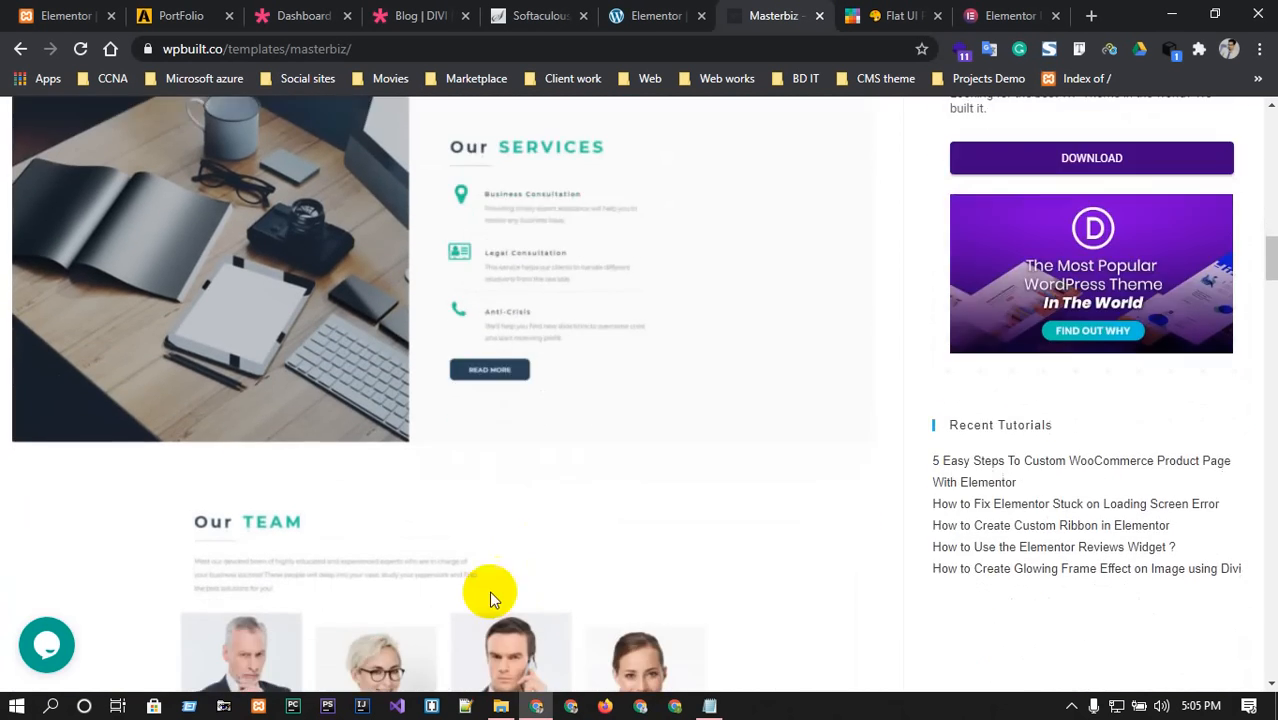
{"action": "scroll", "coordinate": [535, 588], "scroll_direction": "up", "scroll_amount": 8}
{"action": "left_click", "coordinate": [656, 15]}
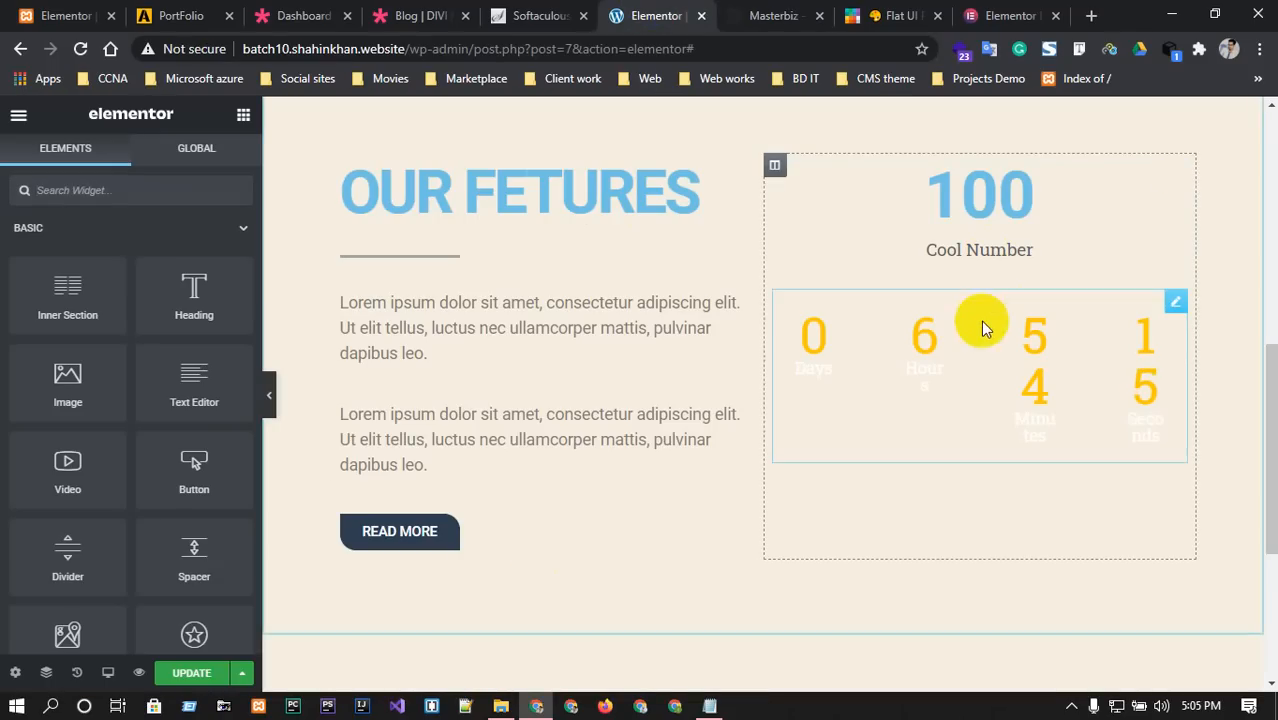
{"action": "left_click", "coordinate": [935, 406]}
{"action": "key", "text": "Delete"}
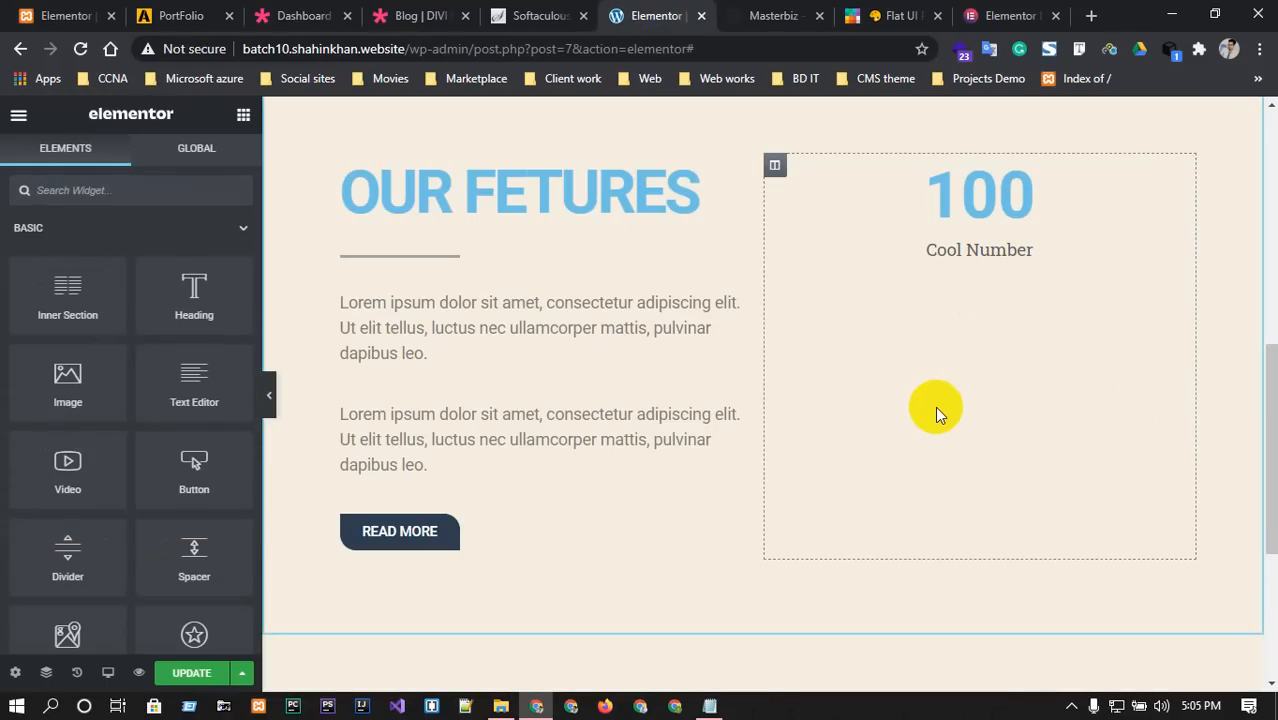
Add a Countdown Timer below Cool Number and apply the second boxed preset style.
{"action": "left_click", "coordinate": [59, 186]}
{"action": "type", "text": "cont"}
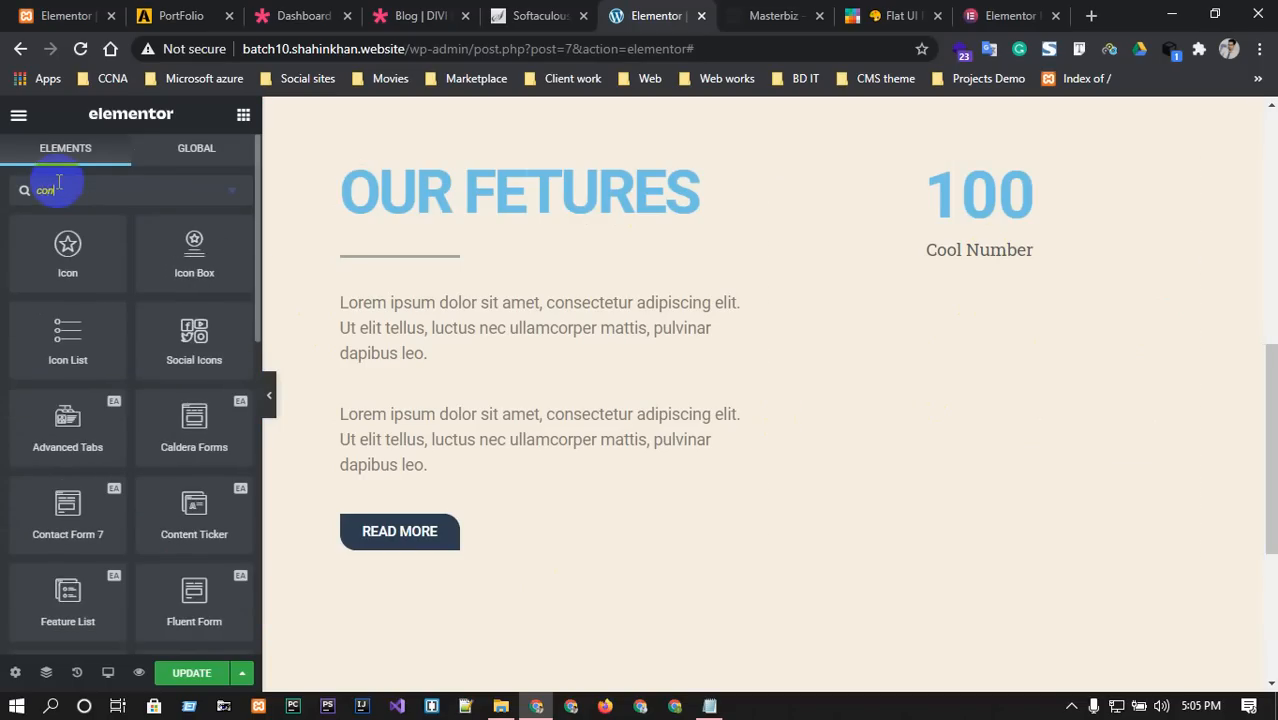
{"action": "key", "text": "BackSpace"}
{"action": "key", "text": "BackSpace"}
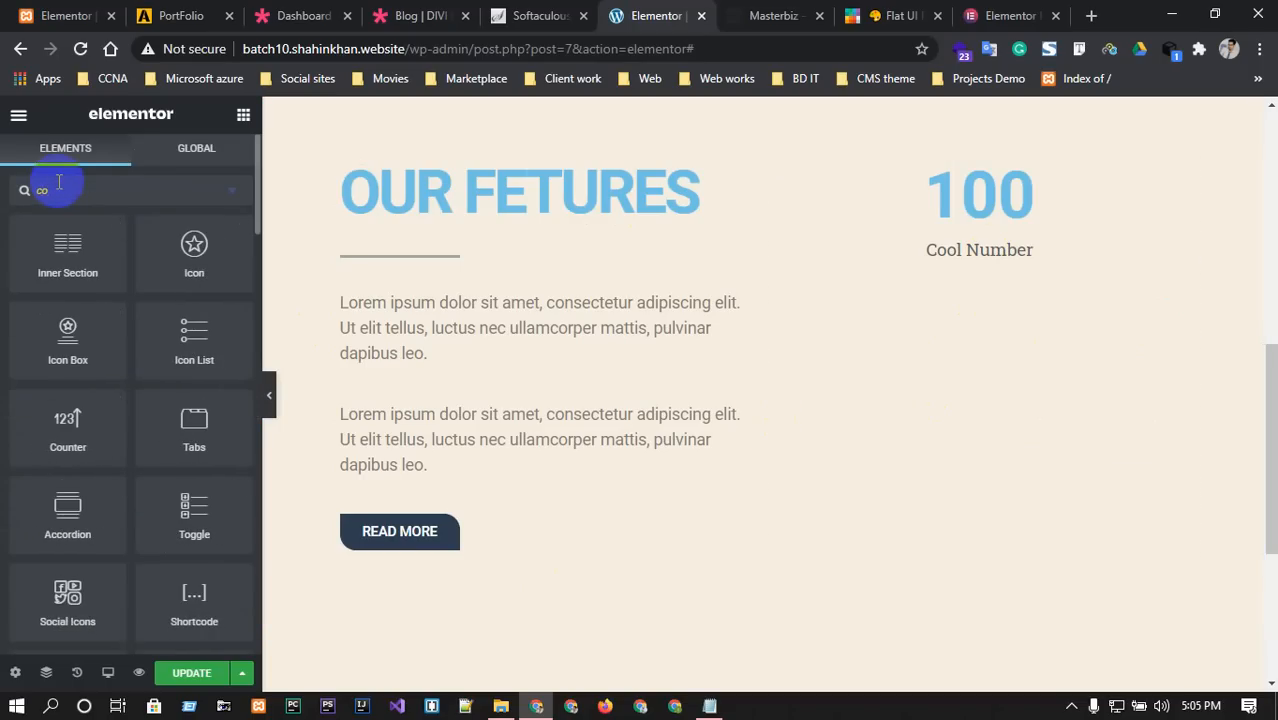
{"action": "type", "text": "un"}
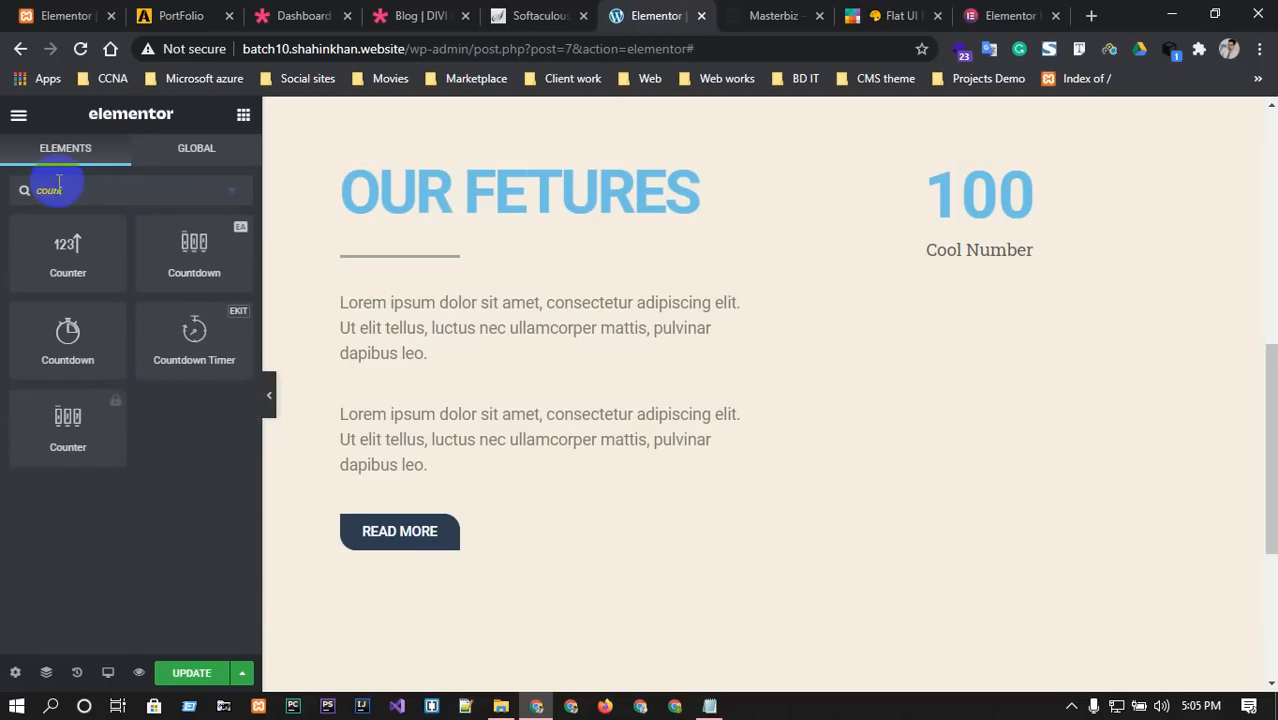
{"action": "type", "text": "t"}
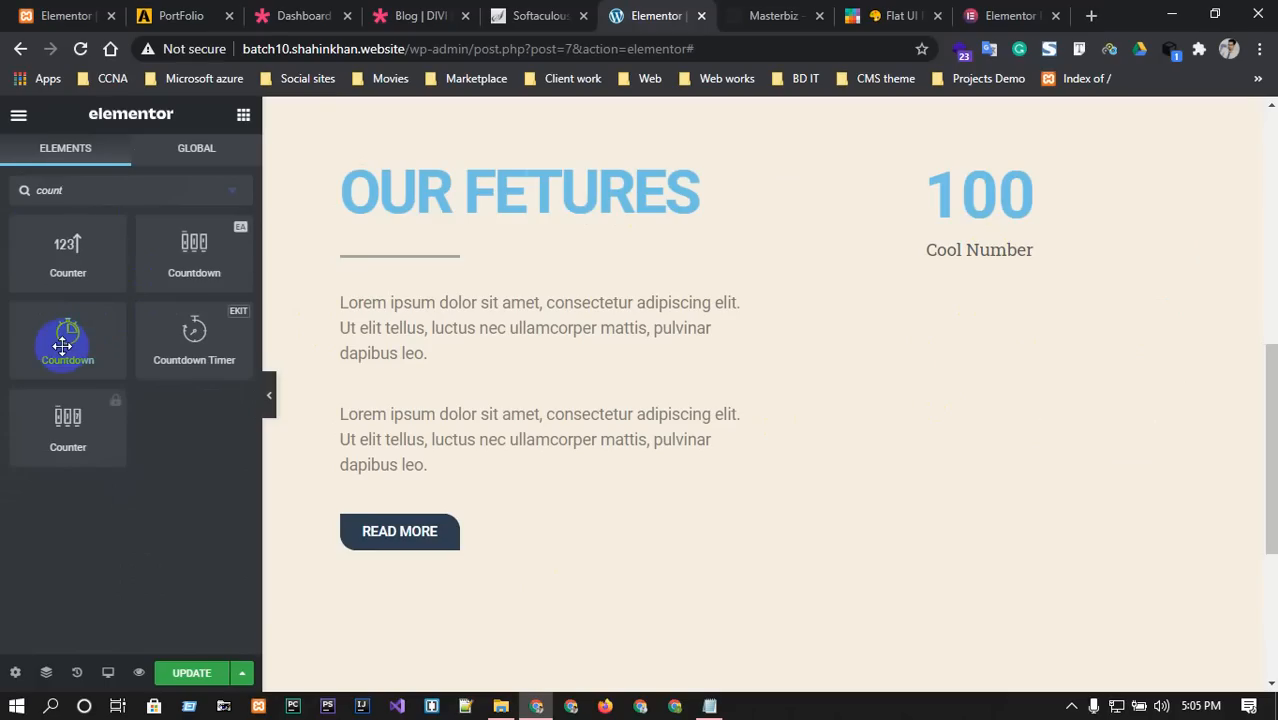
{"action": "left_click_drag", "start_coordinate": [171, 334], "coordinate": [908, 268]}
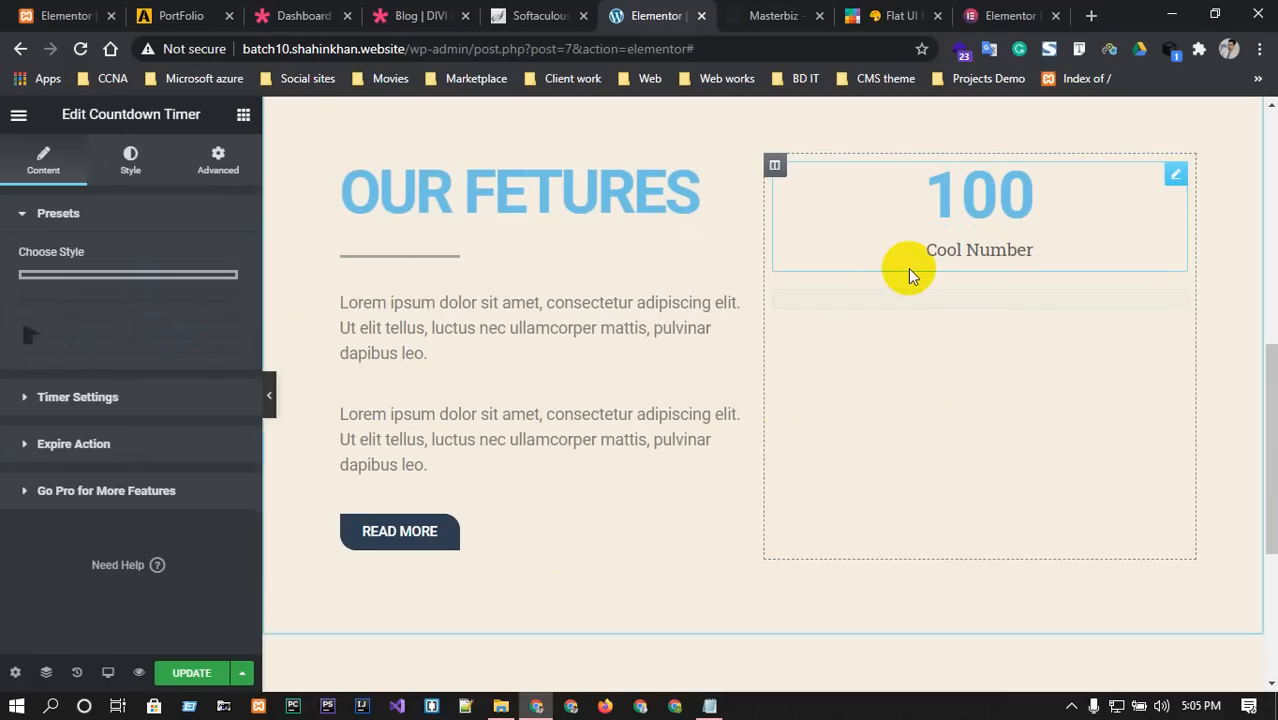
{"action": "mouse_move", "coordinate": [97, 460]}
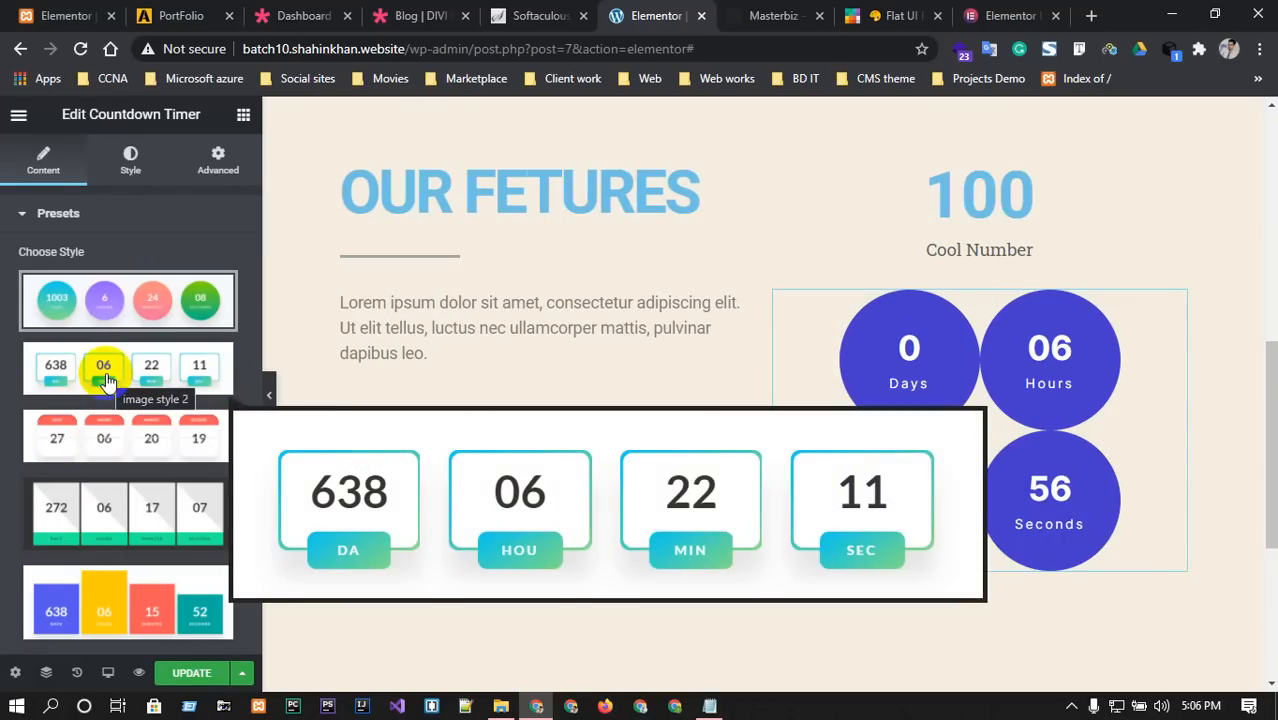
{"action": "left_click", "coordinate": [107, 381]}
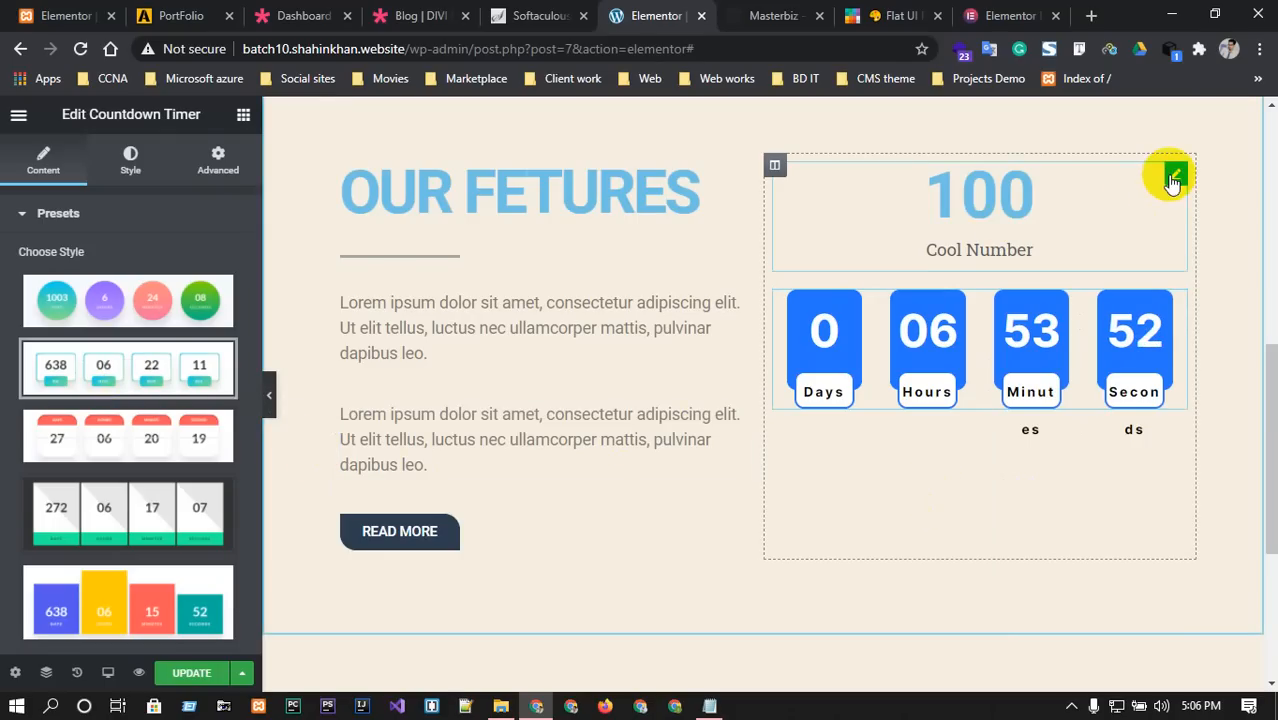
Delete the 100 Cool Number counter and check the Masterbiz reference page.
{"action": "left_click", "coordinate": [1174, 178]}
{"action": "right_click", "coordinate": [1174, 178]}
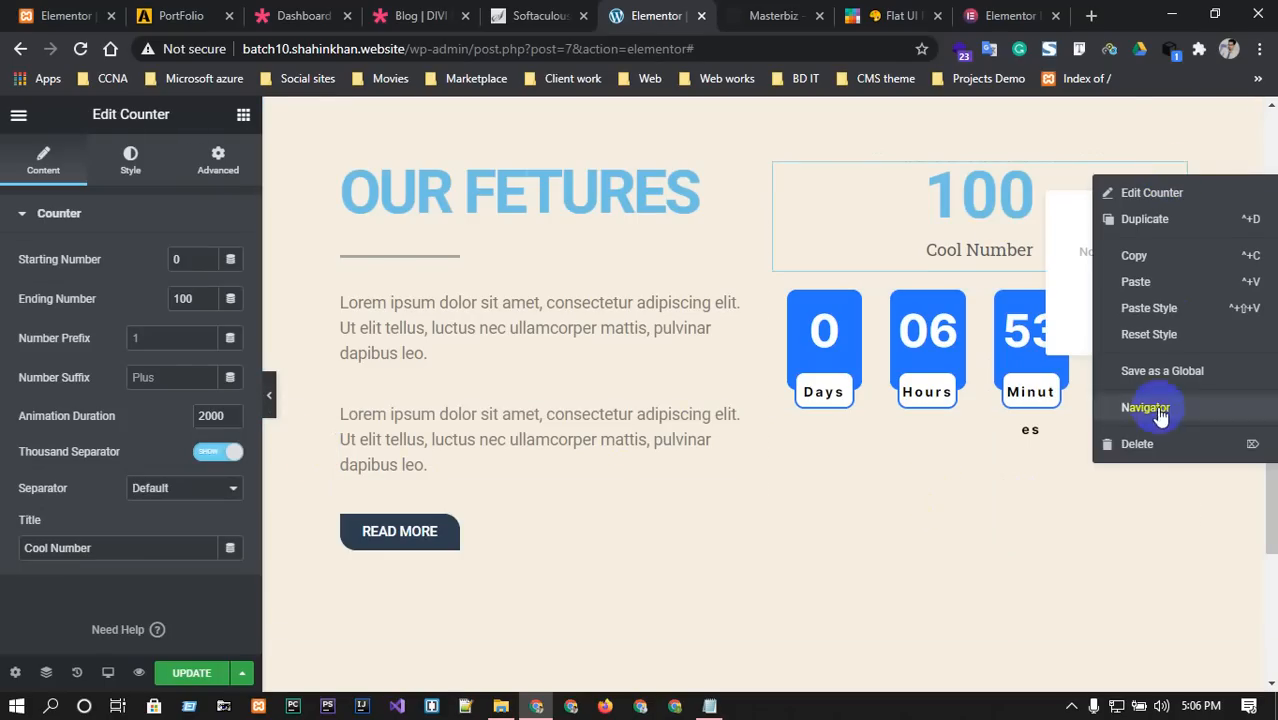
{"action": "left_click", "coordinate": [1147, 447]}
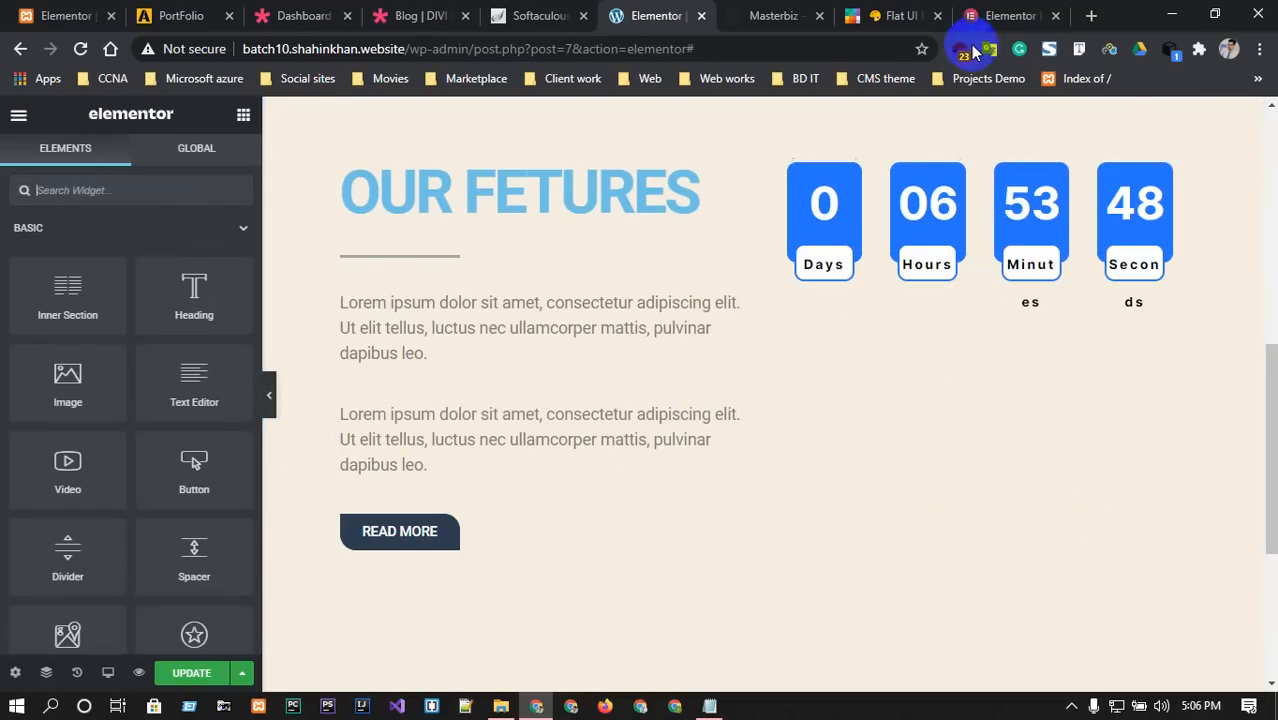
{"action": "left_click", "coordinate": [760, 13]}
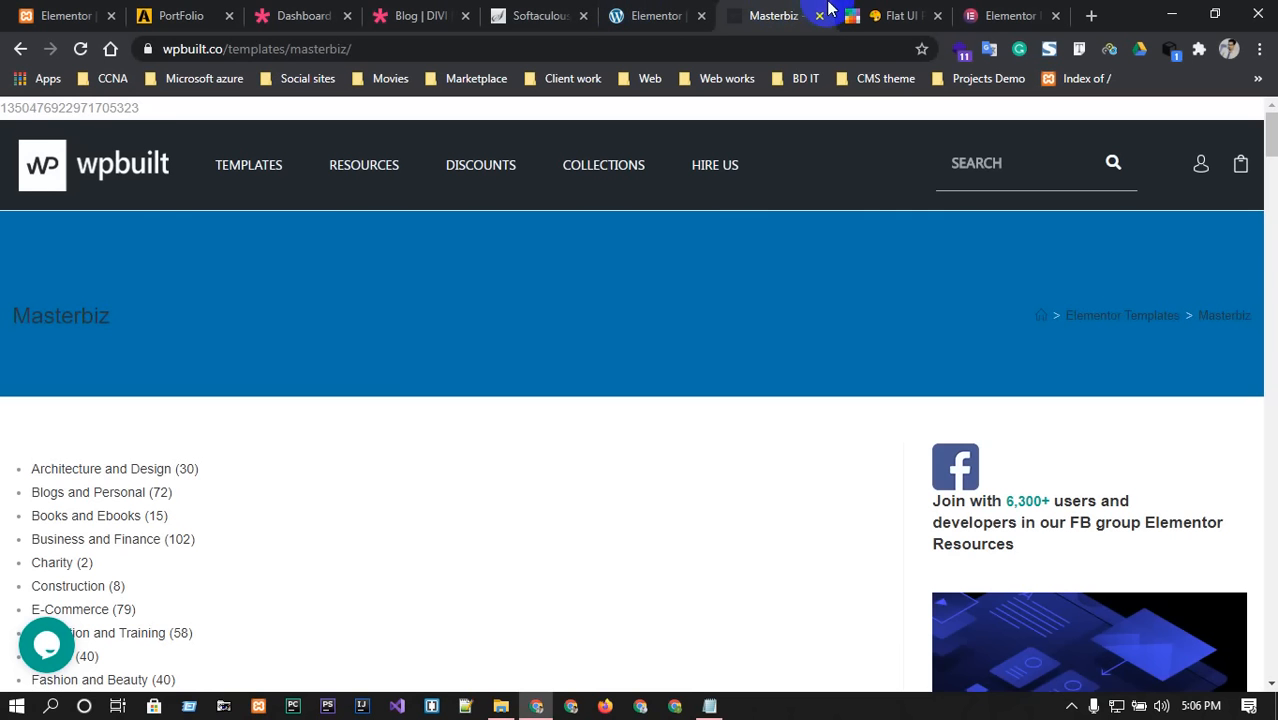
{"action": "scroll", "coordinate": [637, 452], "scroll_direction": "down", "scroll_amount": 15}
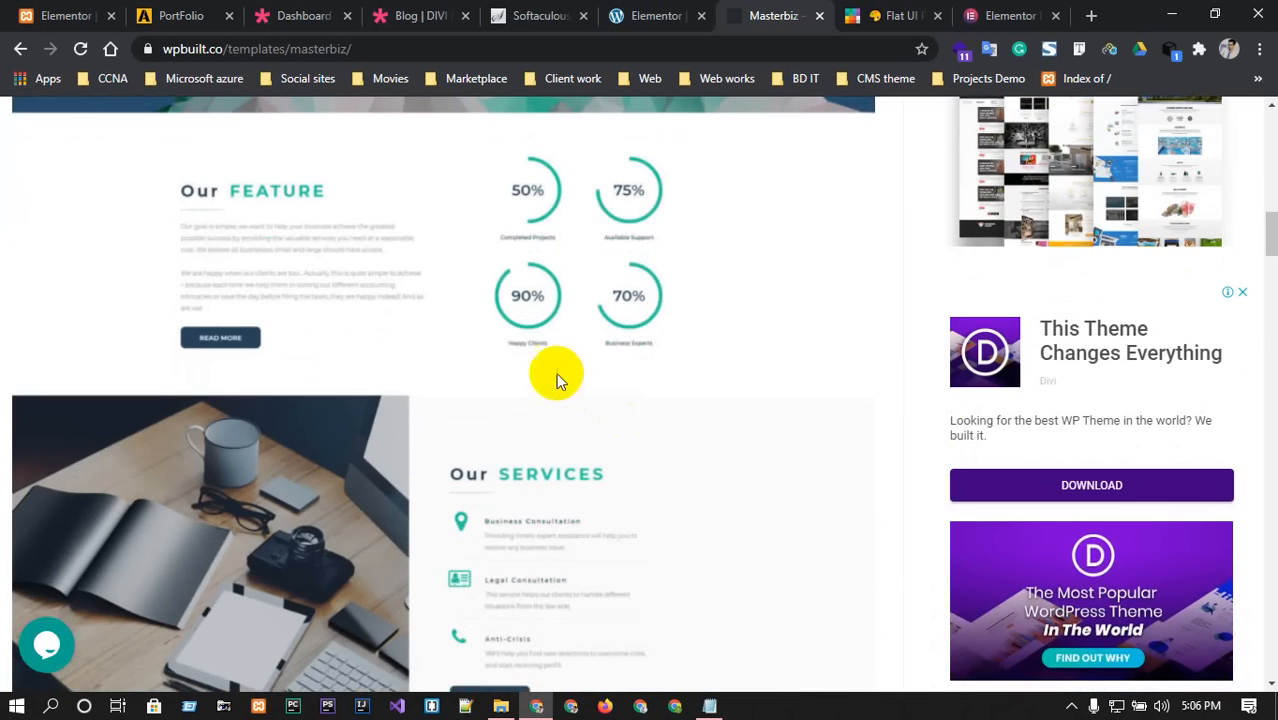
{"action": "left_click", "coordinate": [675, 14]}
Duplicate the Countdown Timer and open Edit Countdown Timer on the lower copy.
{"action": "right_click", "coordinate": [1168, 175]}
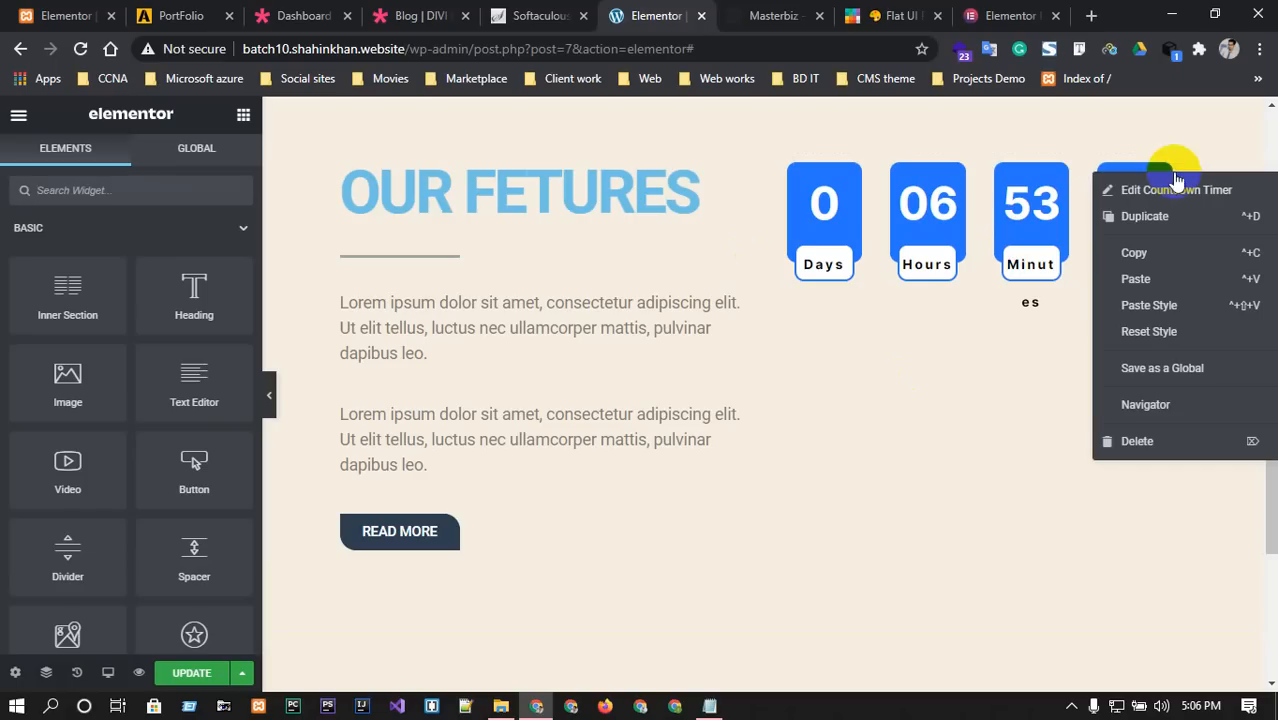
{"action": "left_click", "coordinate": [1166, 191]}
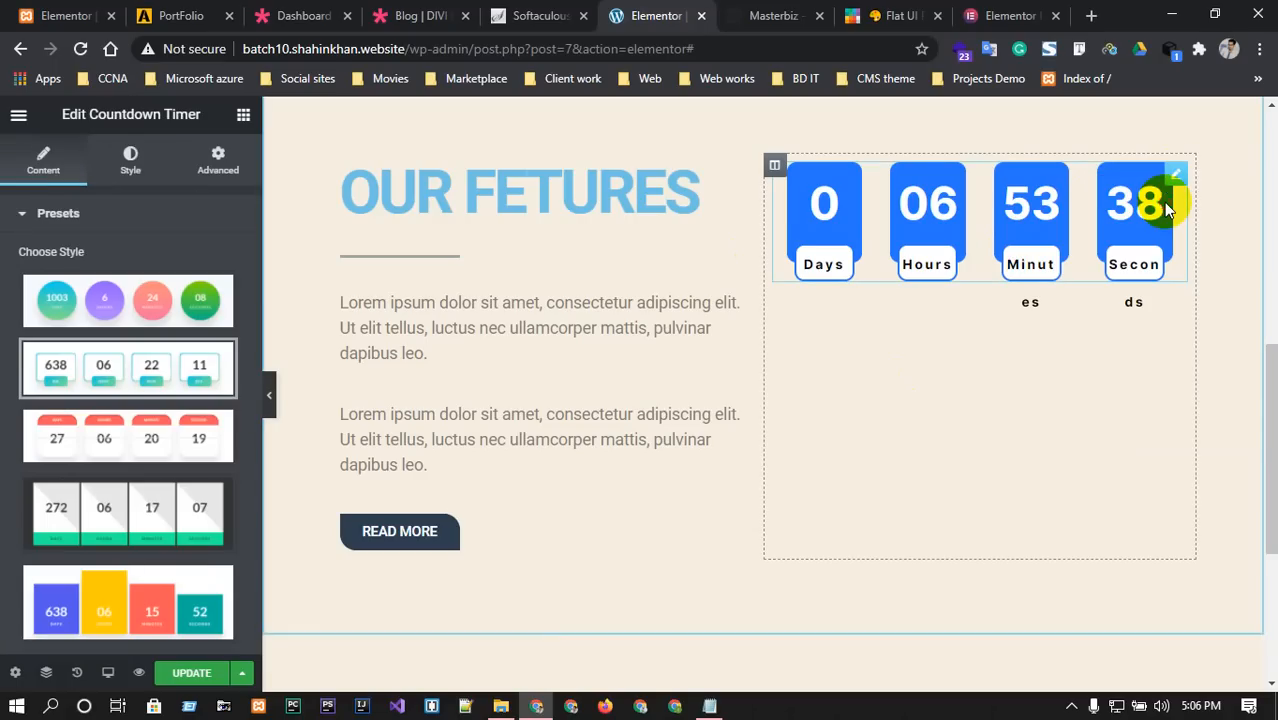
{"action": "right_click", "coordinate": [1172, 180]}
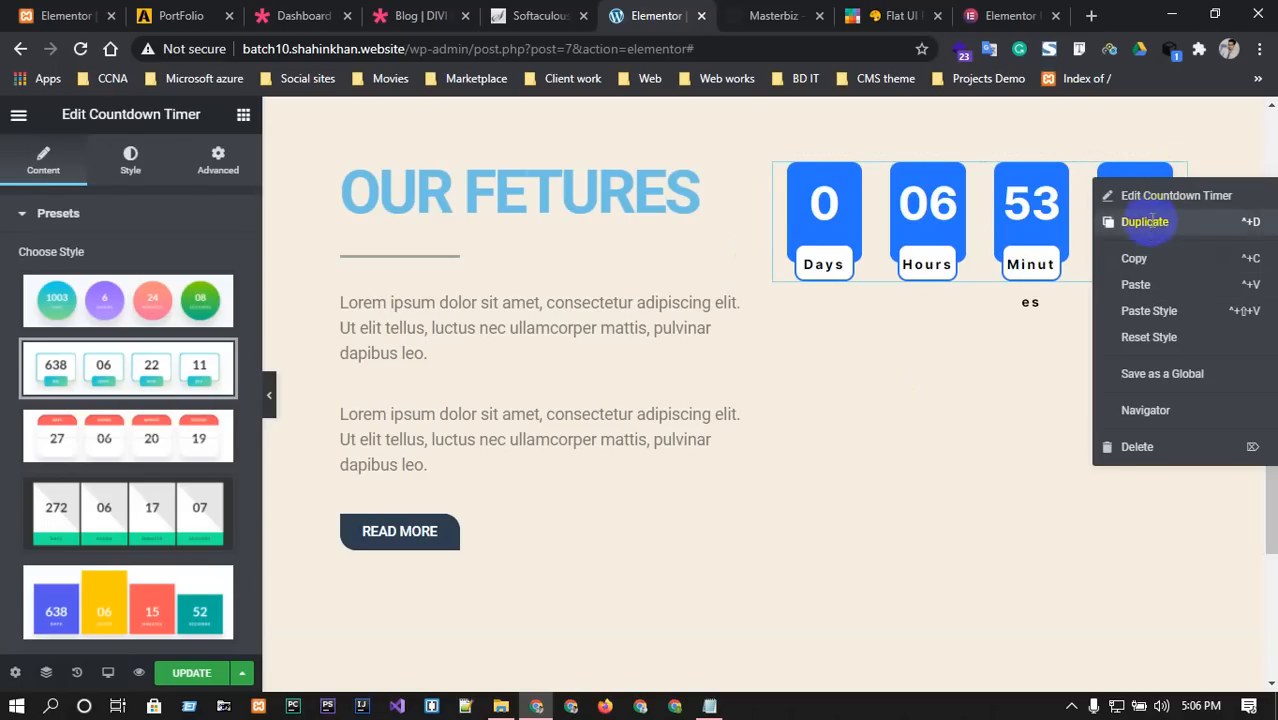
{"action": "left_click", "coordinate": [1152, 221]}
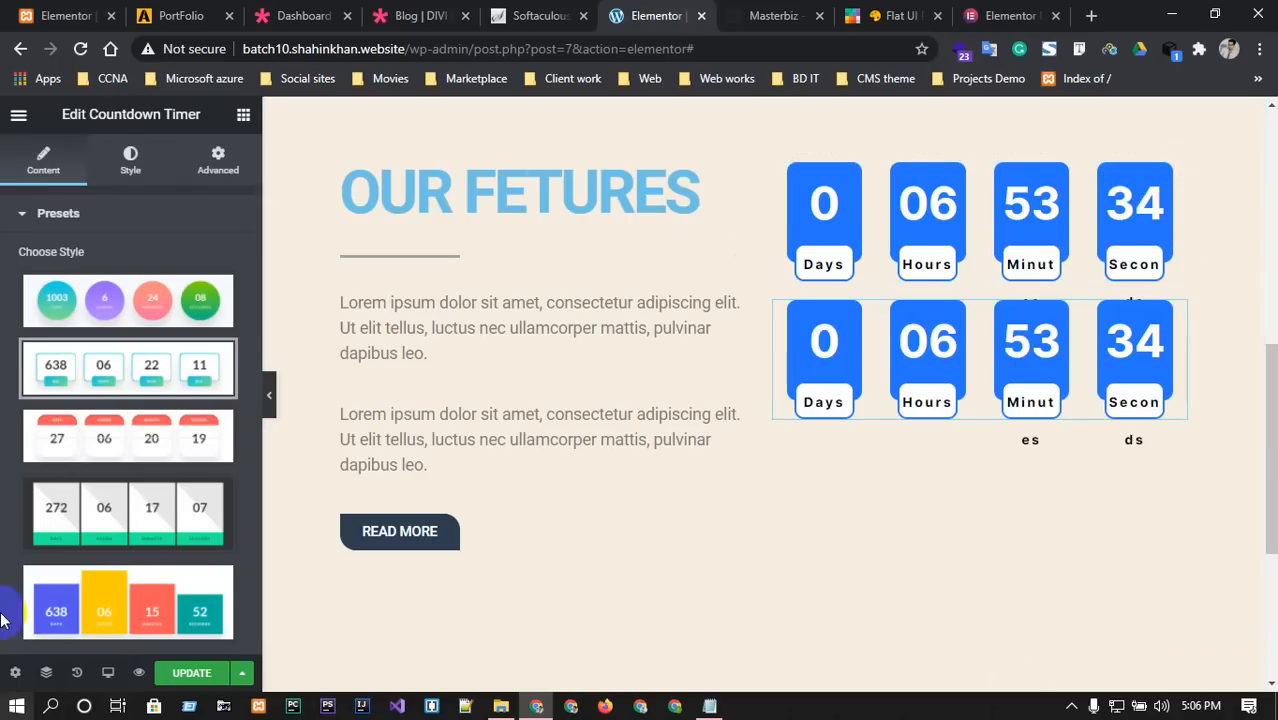
{"action": "left_click", "coordinate": [900, 335]}
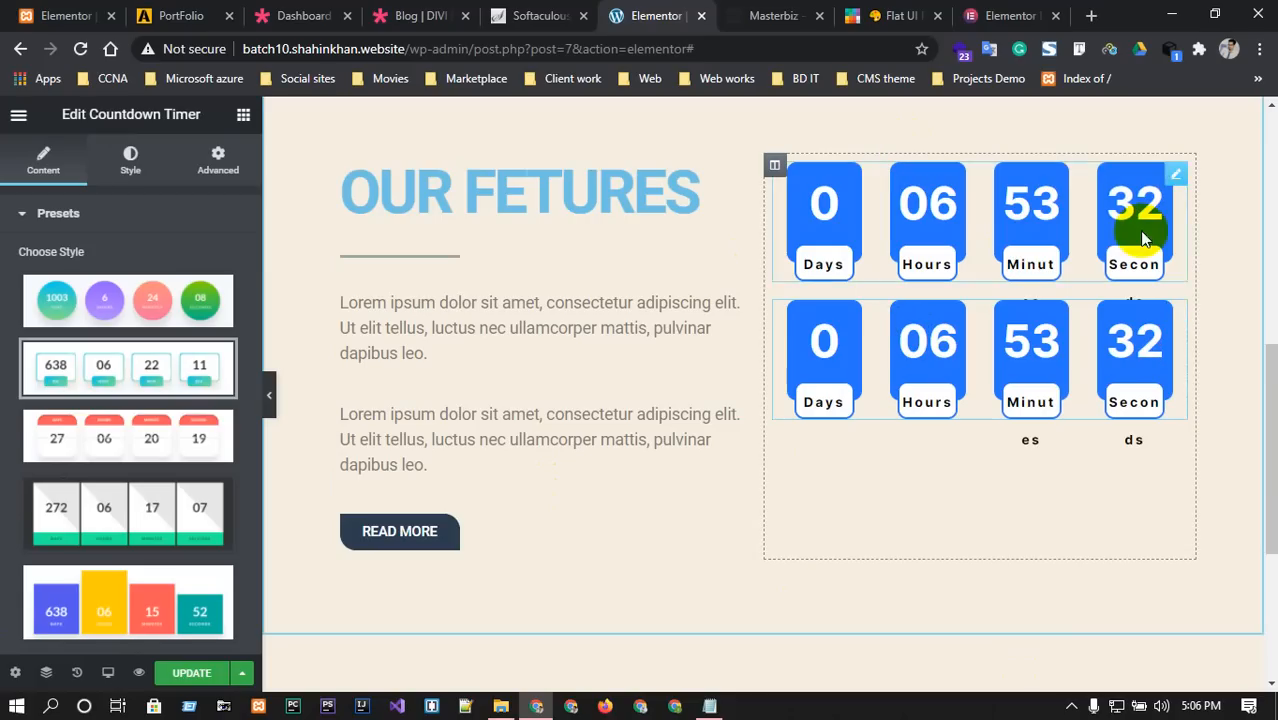
{"action": "left_click", "coordinate": [1176, 314]}
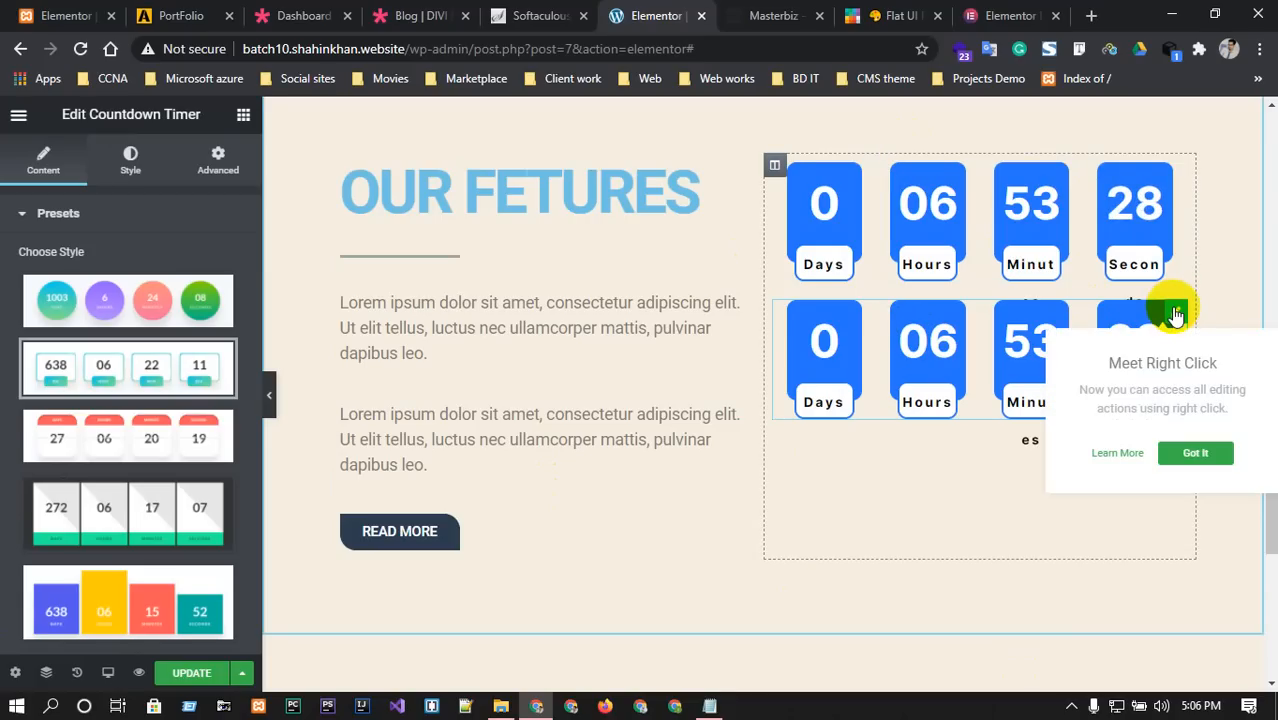
{"action": "right_click", "coordinate": [1176, 314]}
{"action": "left_click", "coordinate": [1150, 328]}
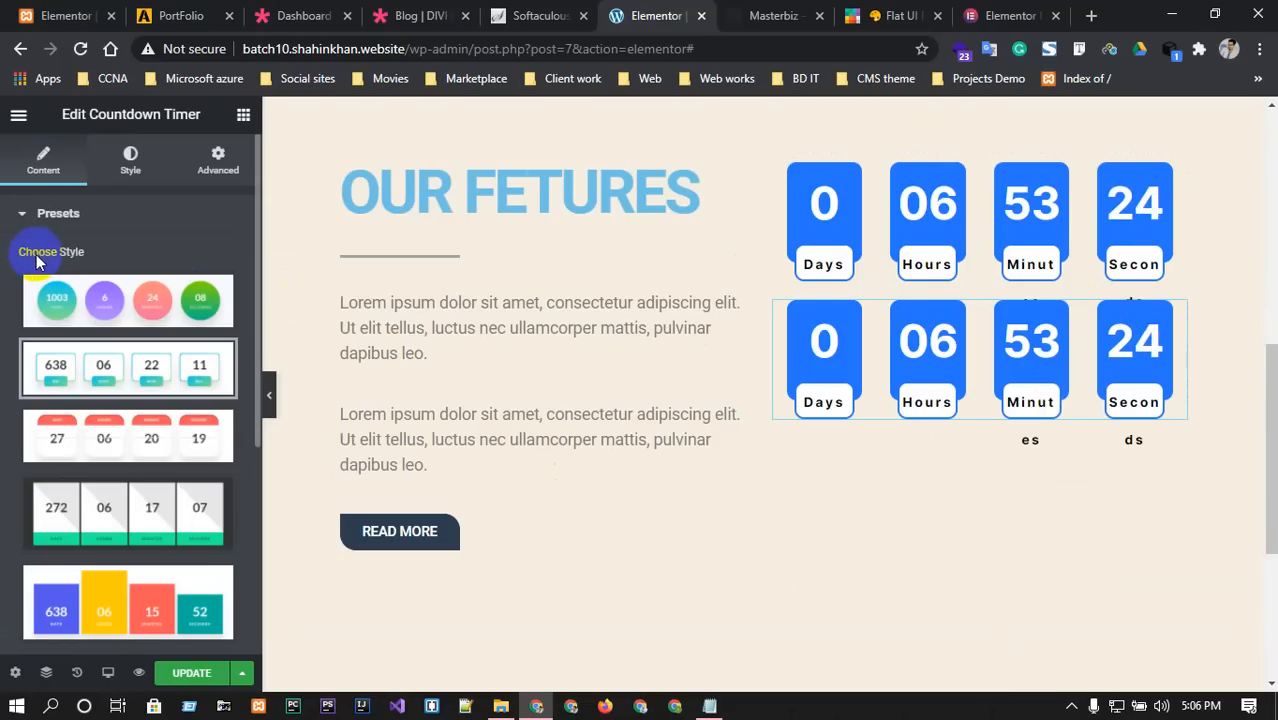
Open the second timer's Advanced margin settings, unlink the values, and nudge the top margin up.
{"action": "left_click", "coordinate": [114, 152]}
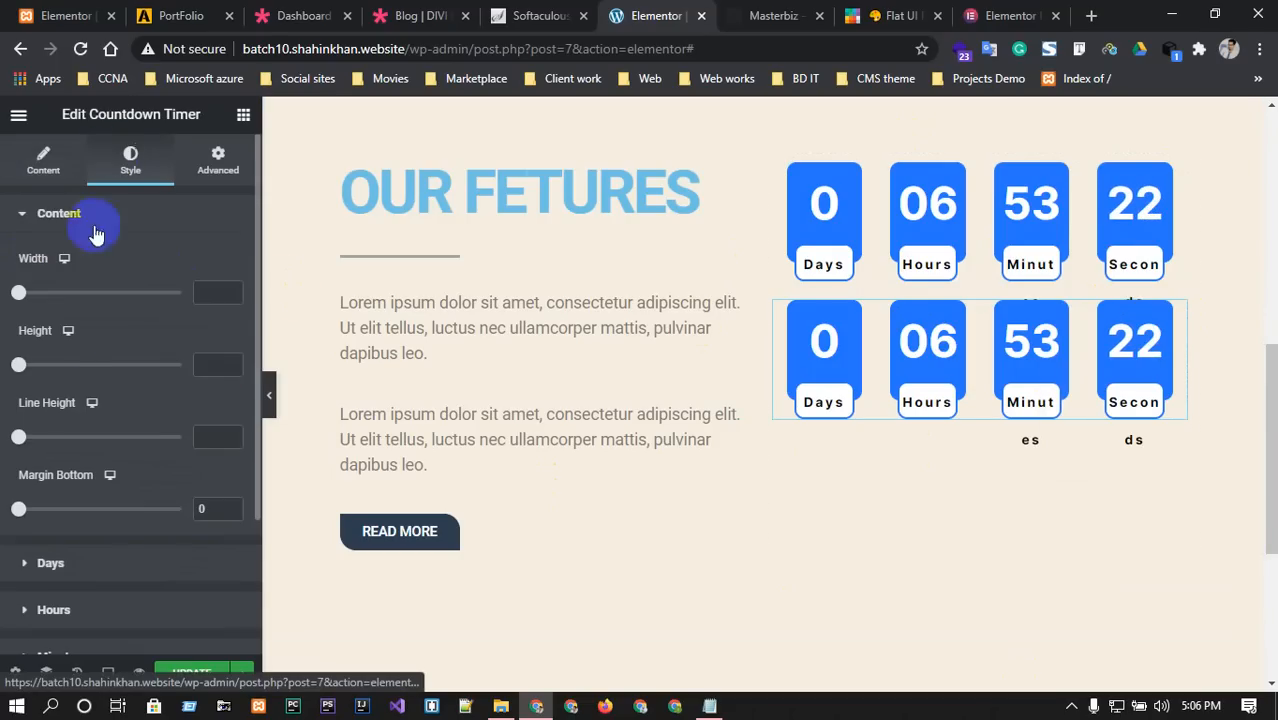
{"action": "left_click", "coordinate": [22, 437]}
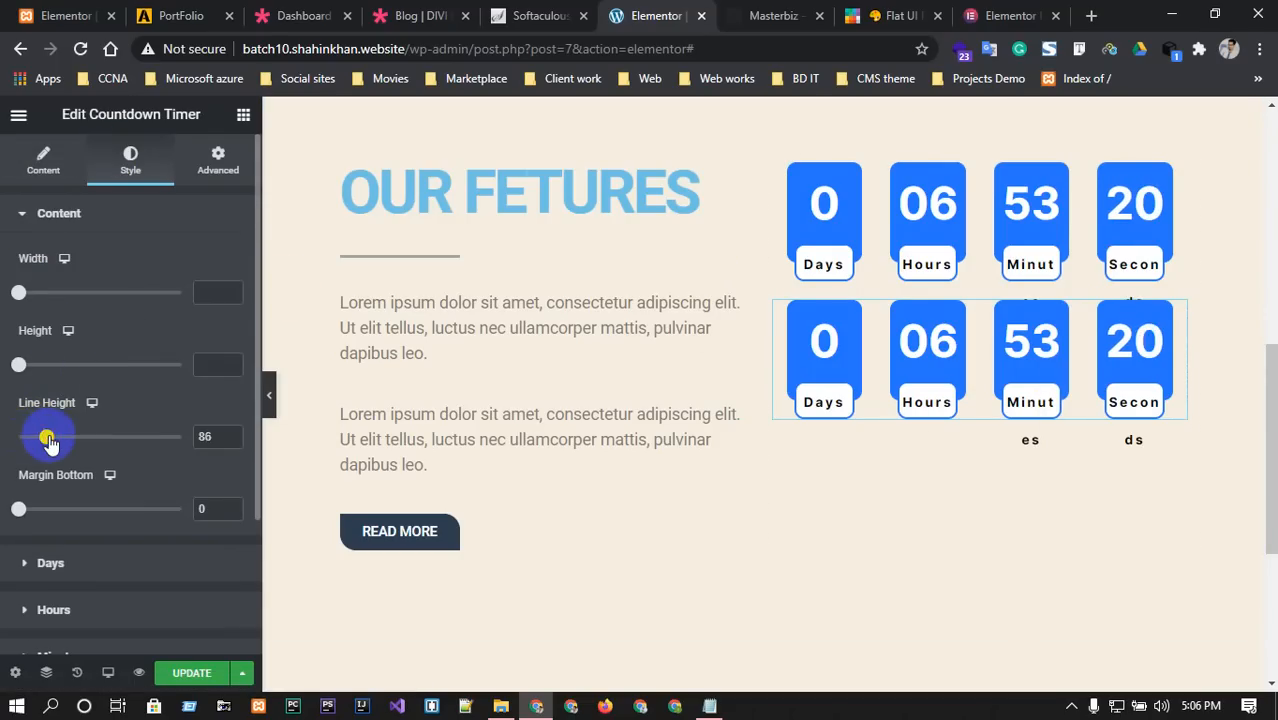
{"action": "scroll", "coordinate": [142, 358], "scroll_direction": "down", "scroll_amount": 2}
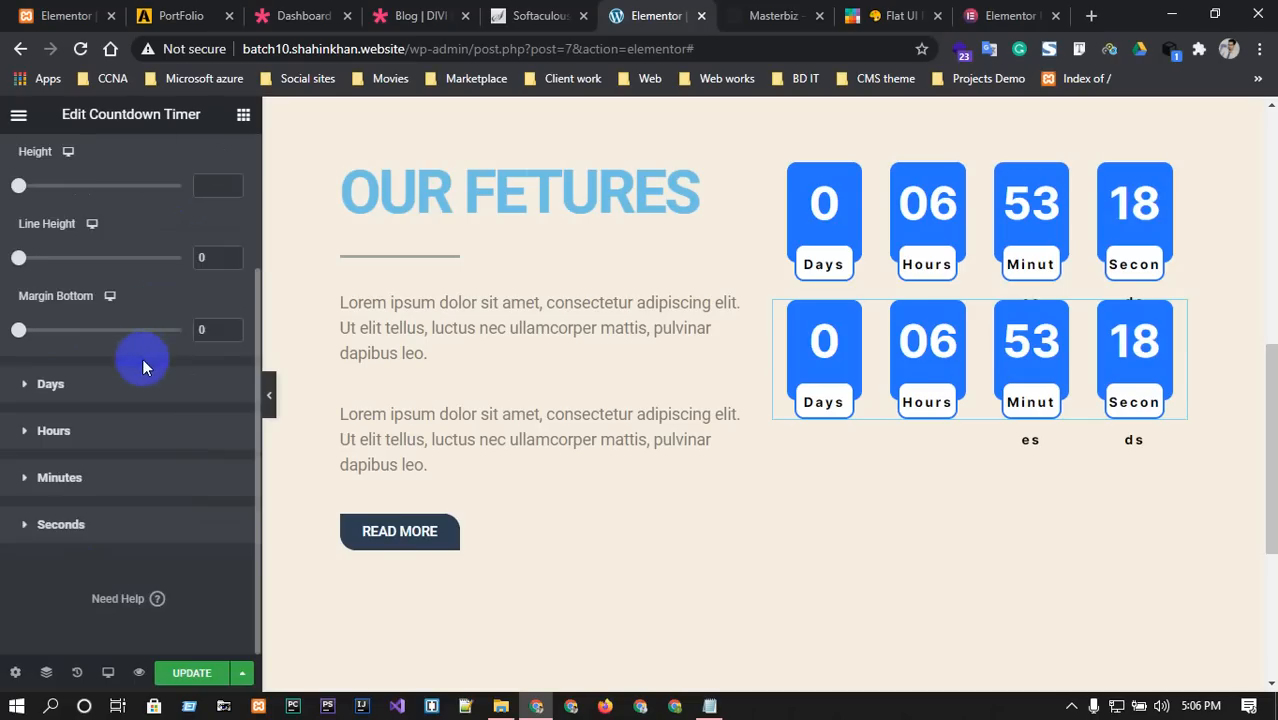
{"action": "scroll", "coordinate": [142, 358], "scroll_direction": "up", "scroll_amount": 2}
{"action": "left_click", "coordinate": [217, 158]}
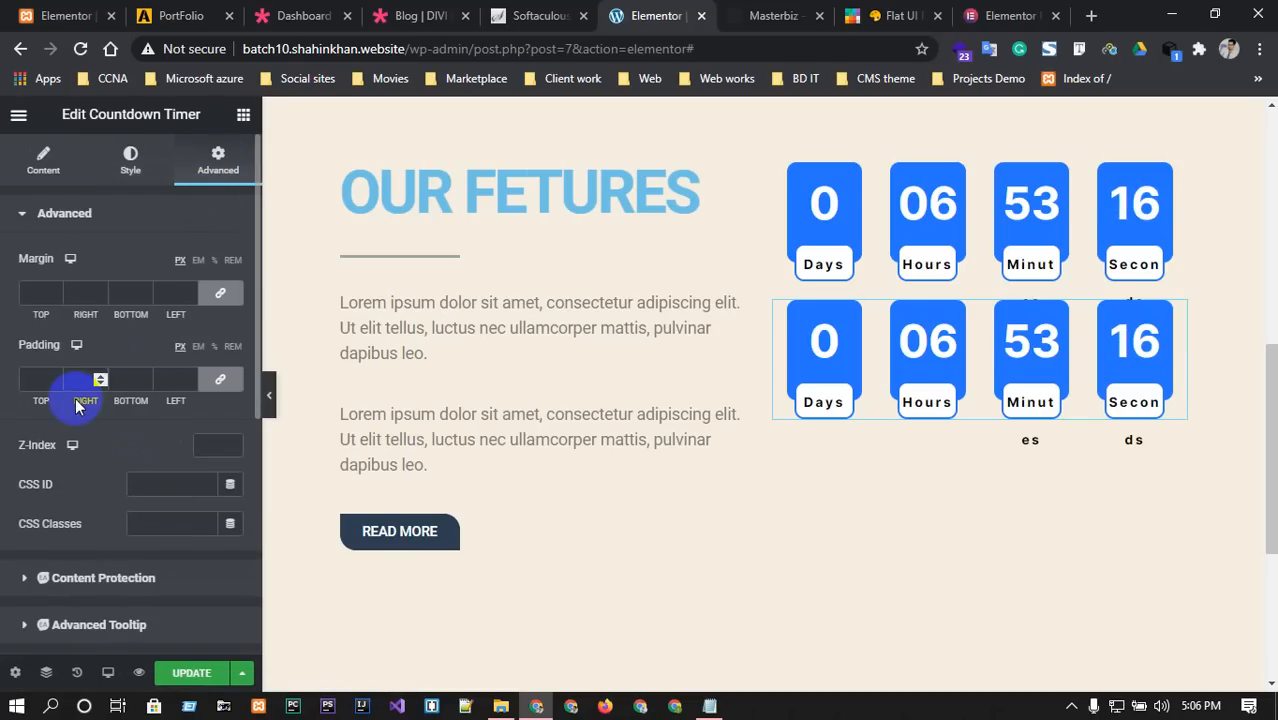
{"action": "left_click", "coordinate": [45, 288]}
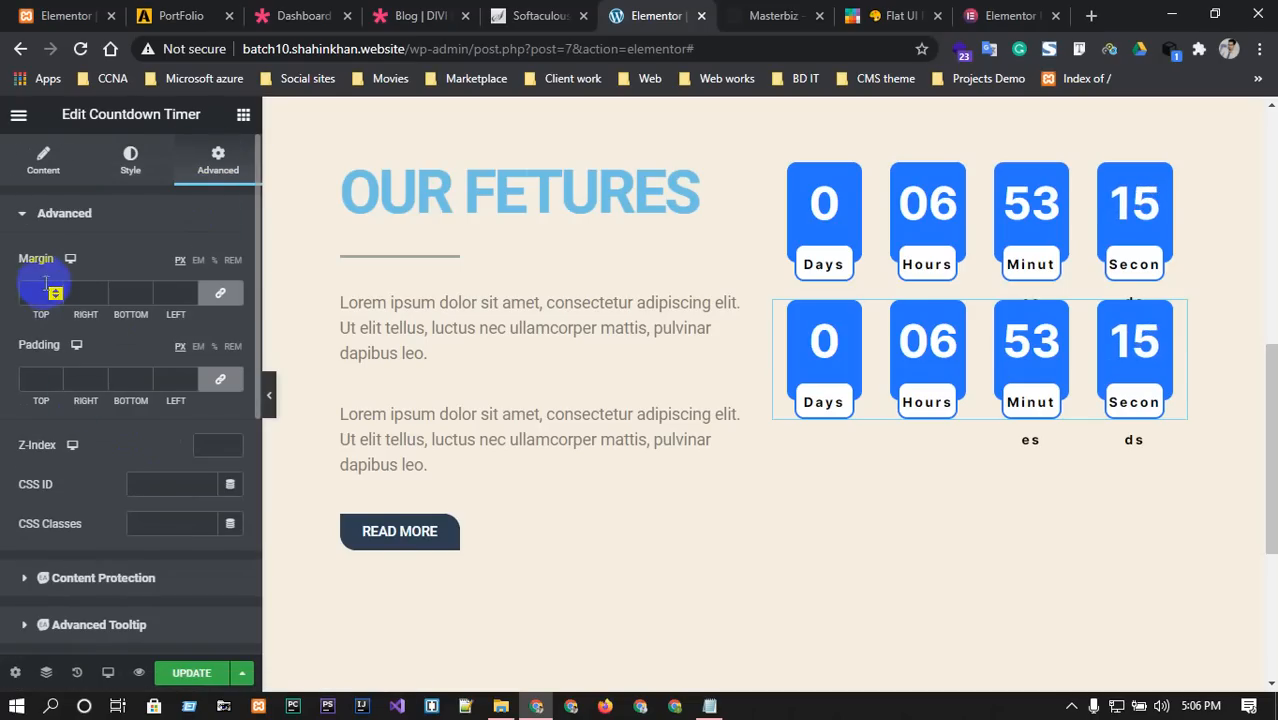
{"action": "left_click", "coordinate": [220, 292]}
{"action": "left_click", "coordinate": [54, 290]}
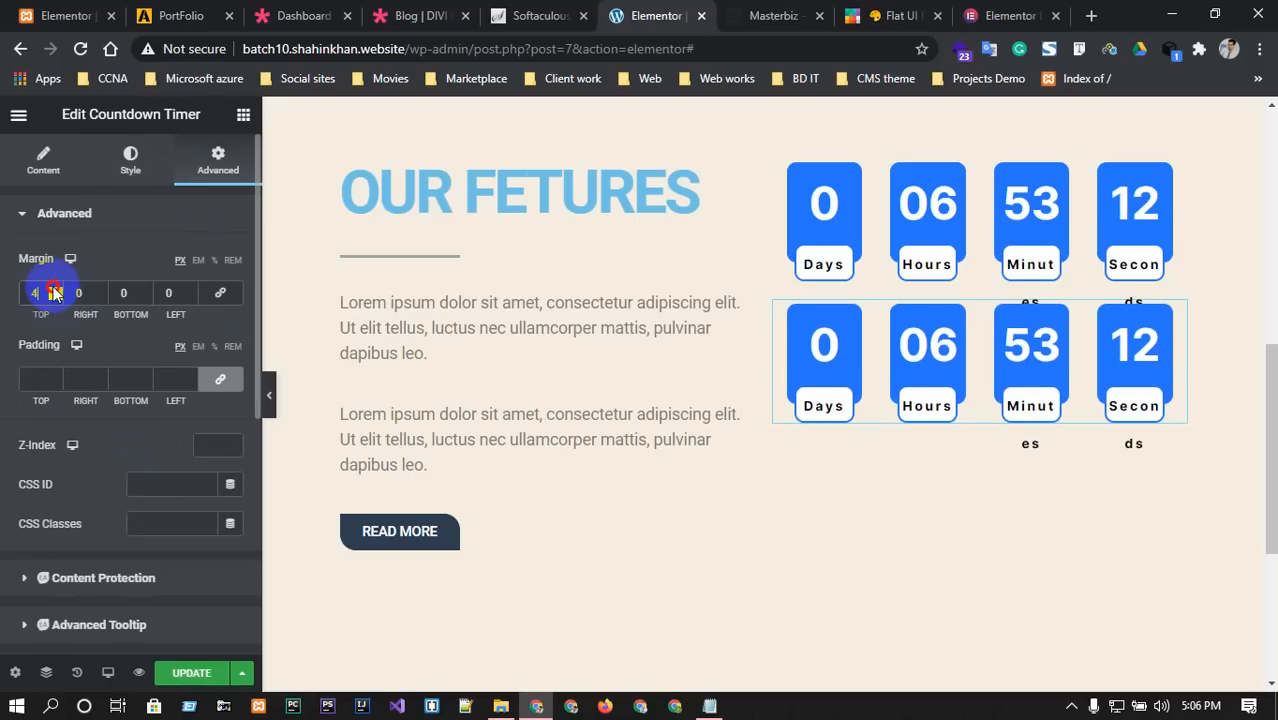
{"action": "left_click_drag", "start_coordinate": [54, 290], "coordinate": [54, 290]}
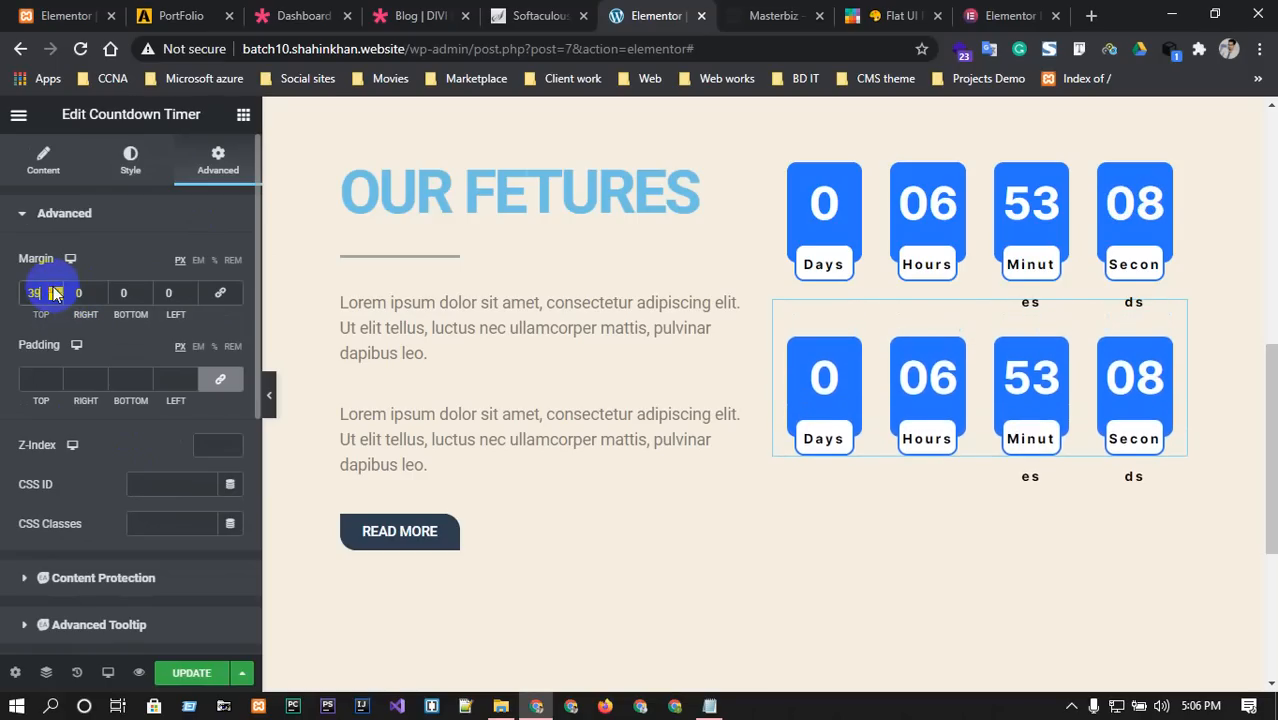
Type the top margin value directly, reaching 120, and compare spacing with Masterbiz.
{"action": "left_click", "coordinate": [754, 10]}
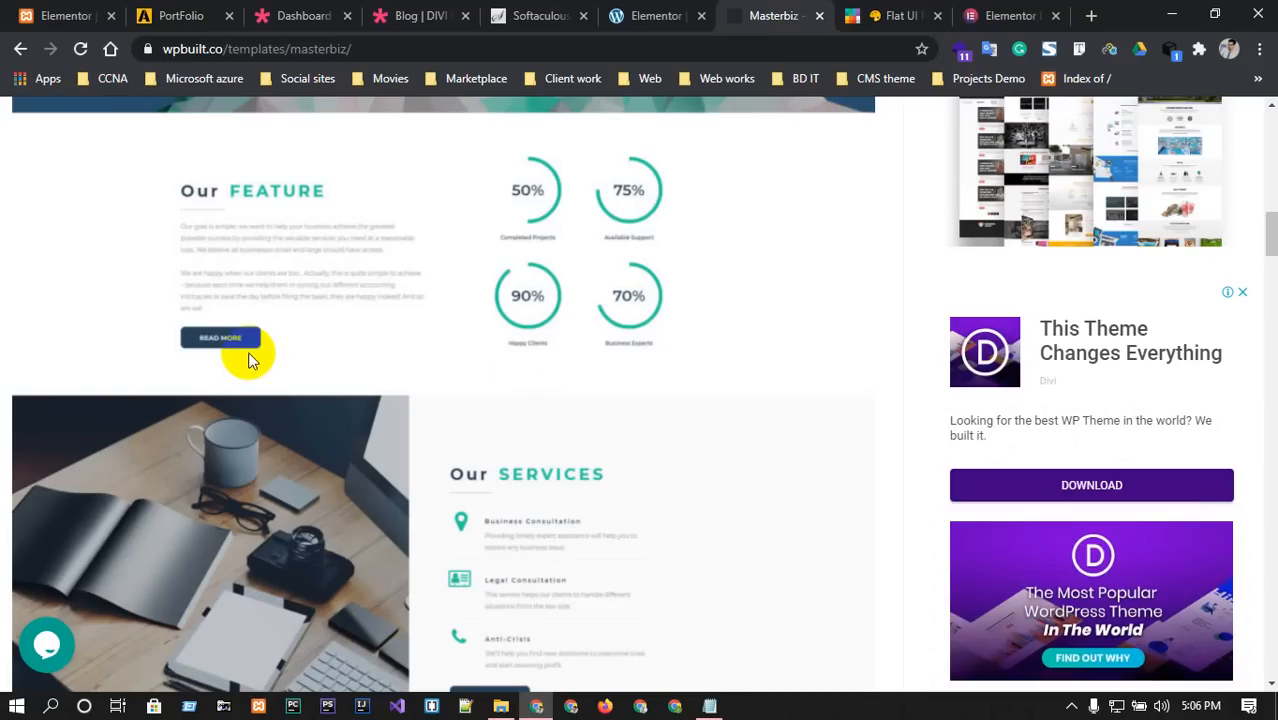
{"action": "left_click", "coordinate": [679, 8]}
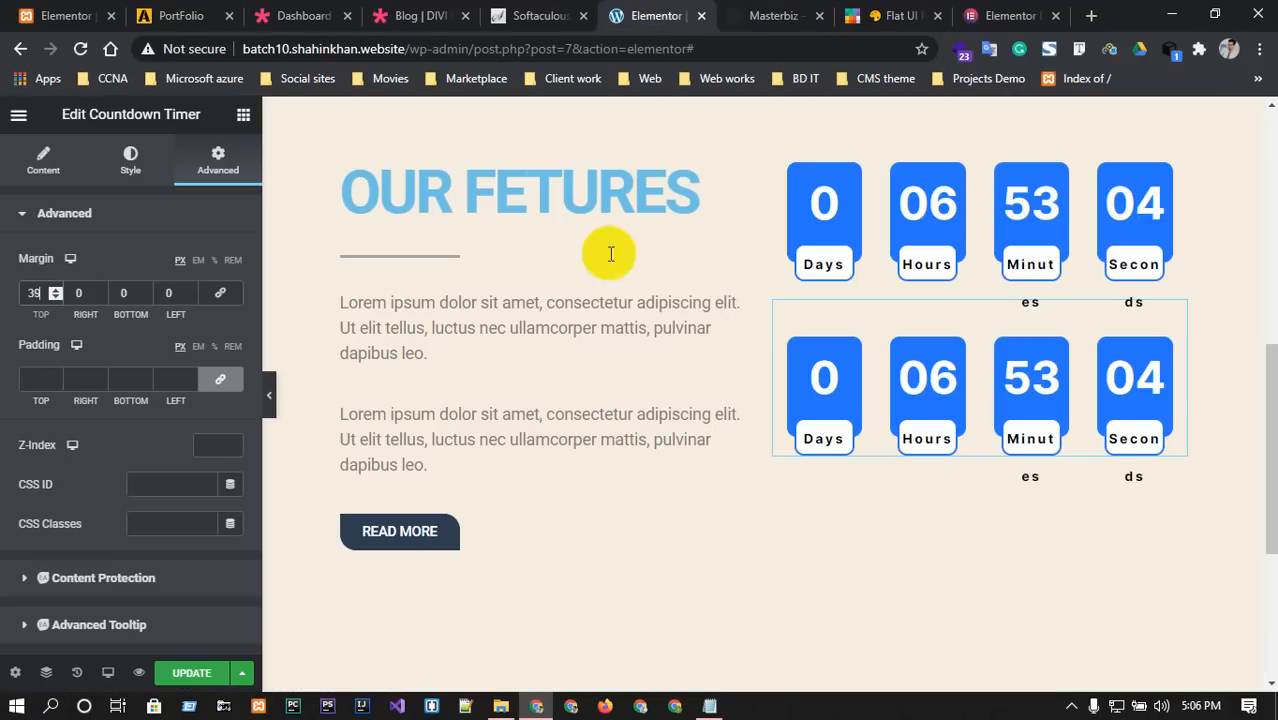
{"action": "left_click", "coordinate": [34, 292]}
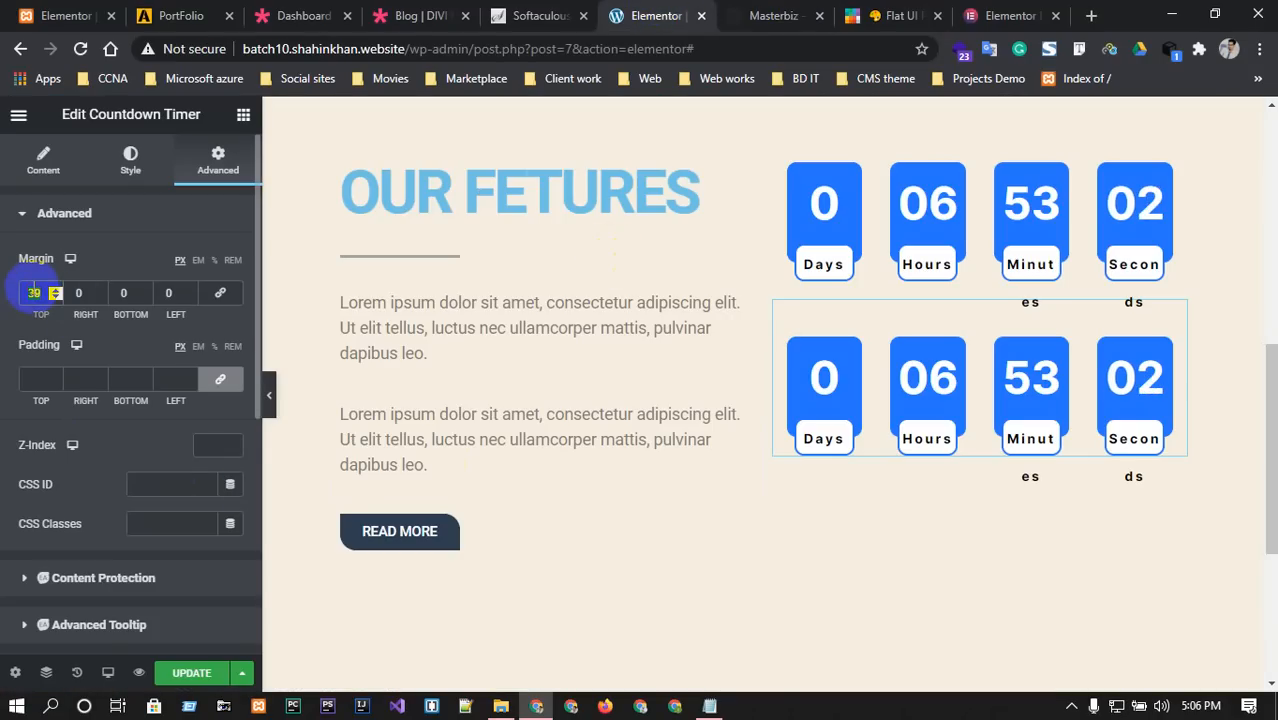
{"action": "type", "text": "100"}
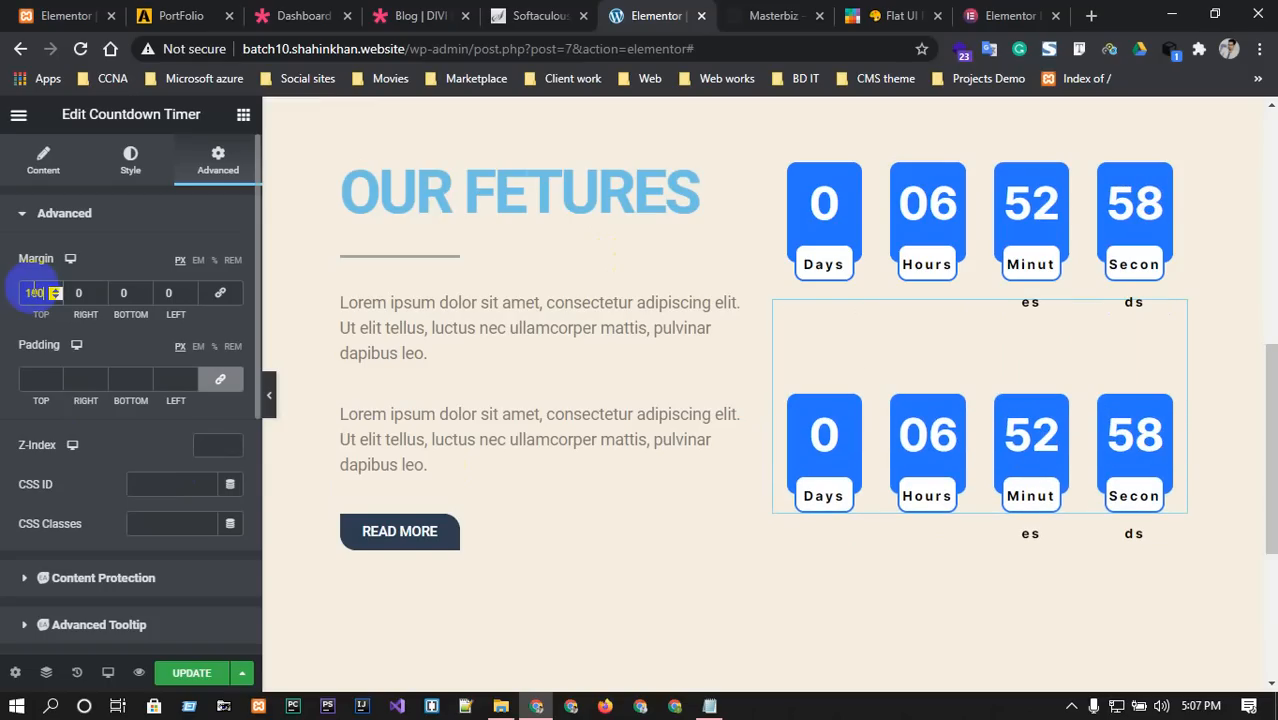
{"action": "key", "text": "BackSpace"}
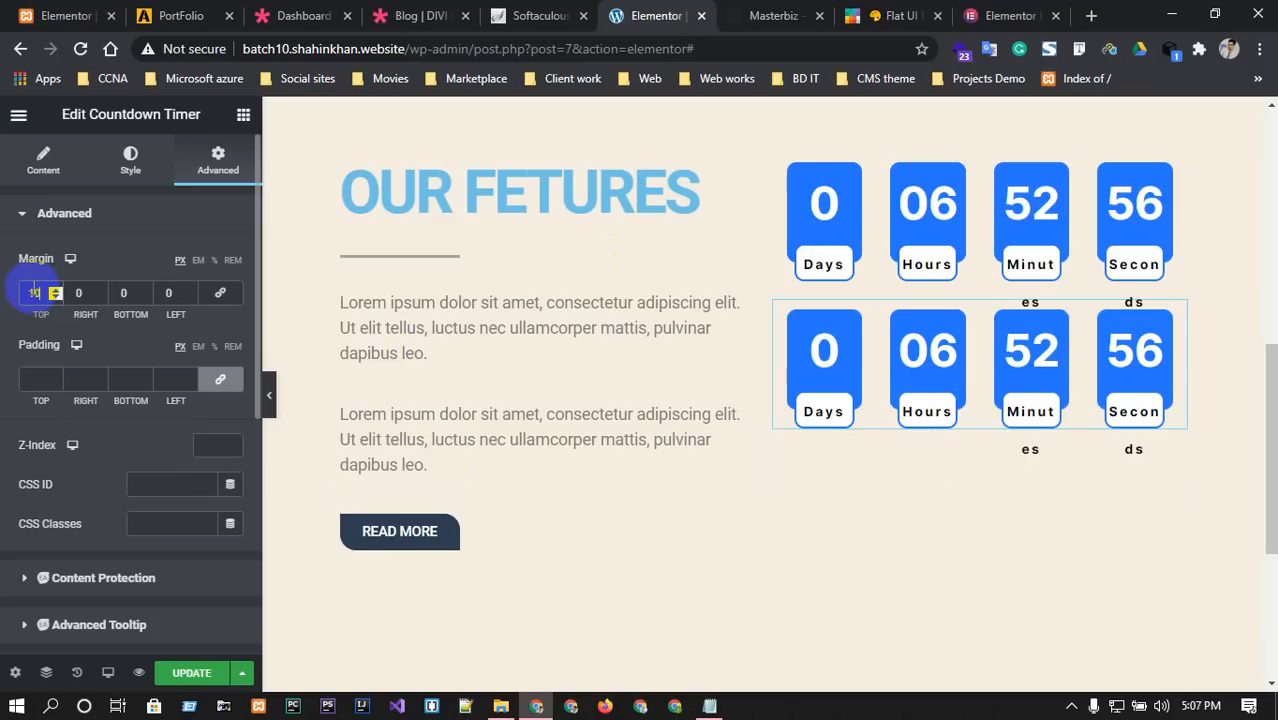
{"action": "type", "text": "3"}
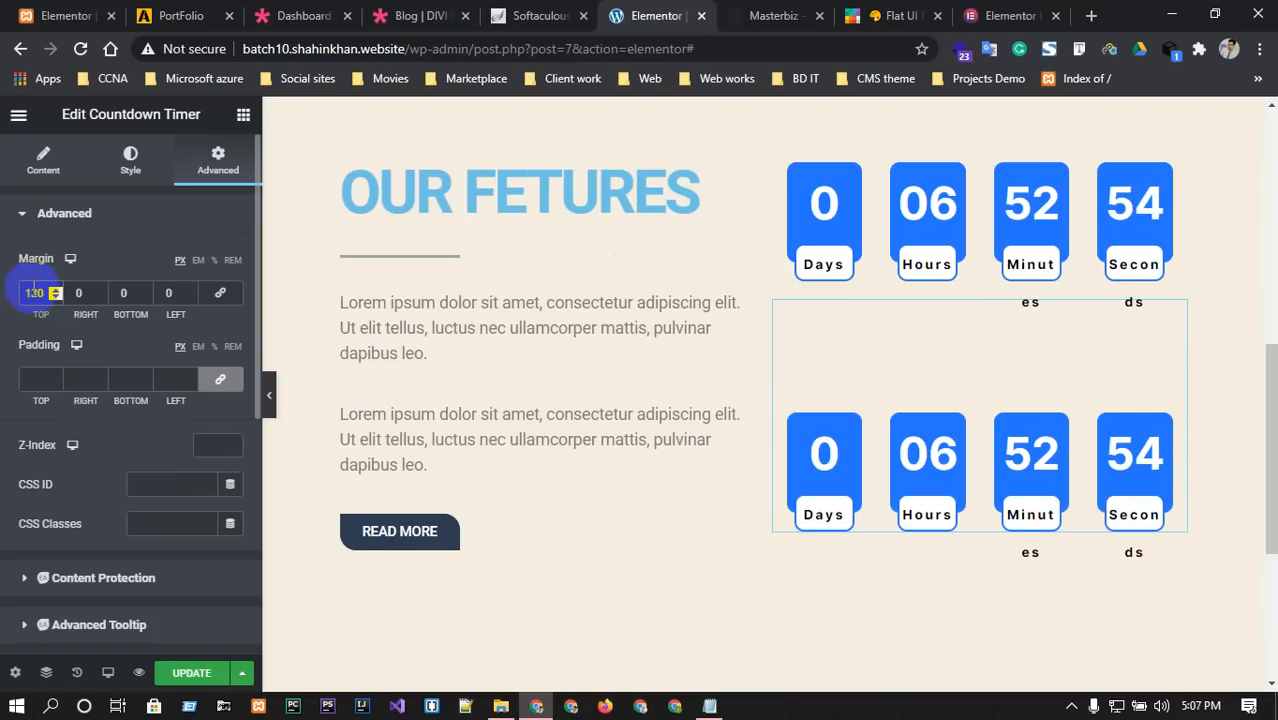
{"action": "left_click", "coordinate": [772, 15]}
{"action": "scroll", "coordinate": [130, 463], "scroll_direction": "down", "scroll_amount": 2}
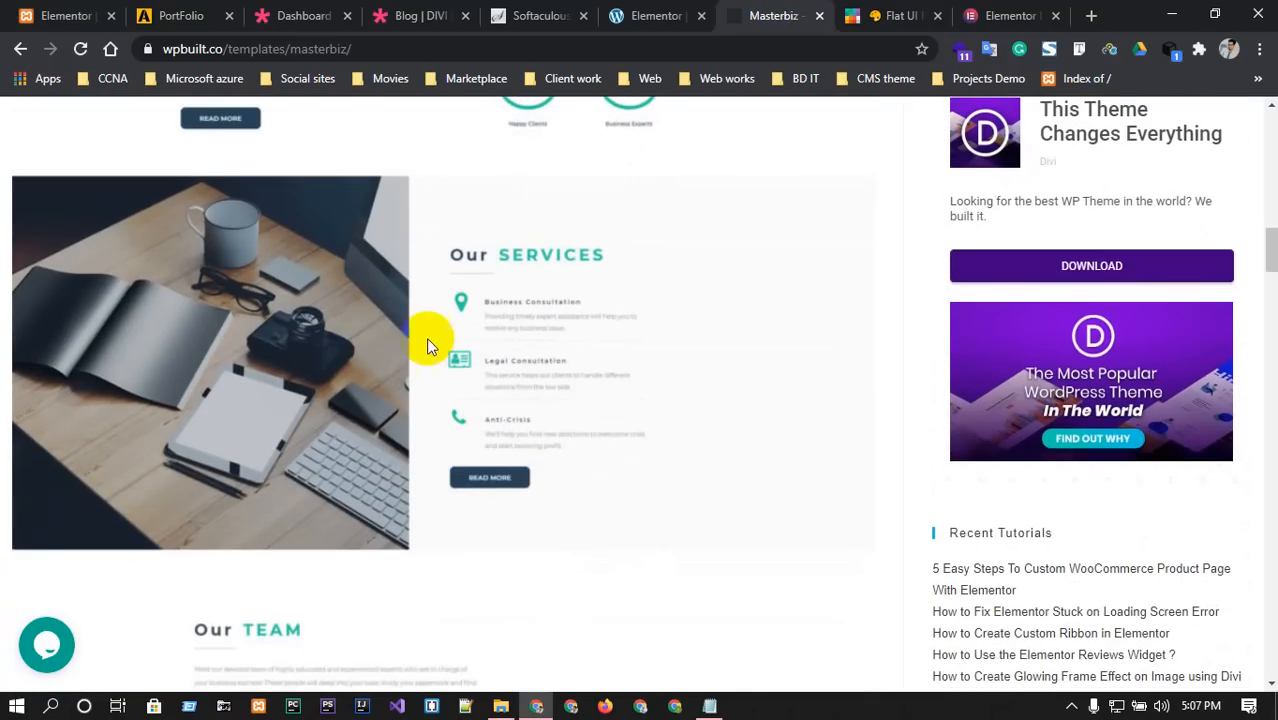
{"action": "scroll", "coordinate": [475, 413], "scroll_direction": "up", "scroll_amount": 2}
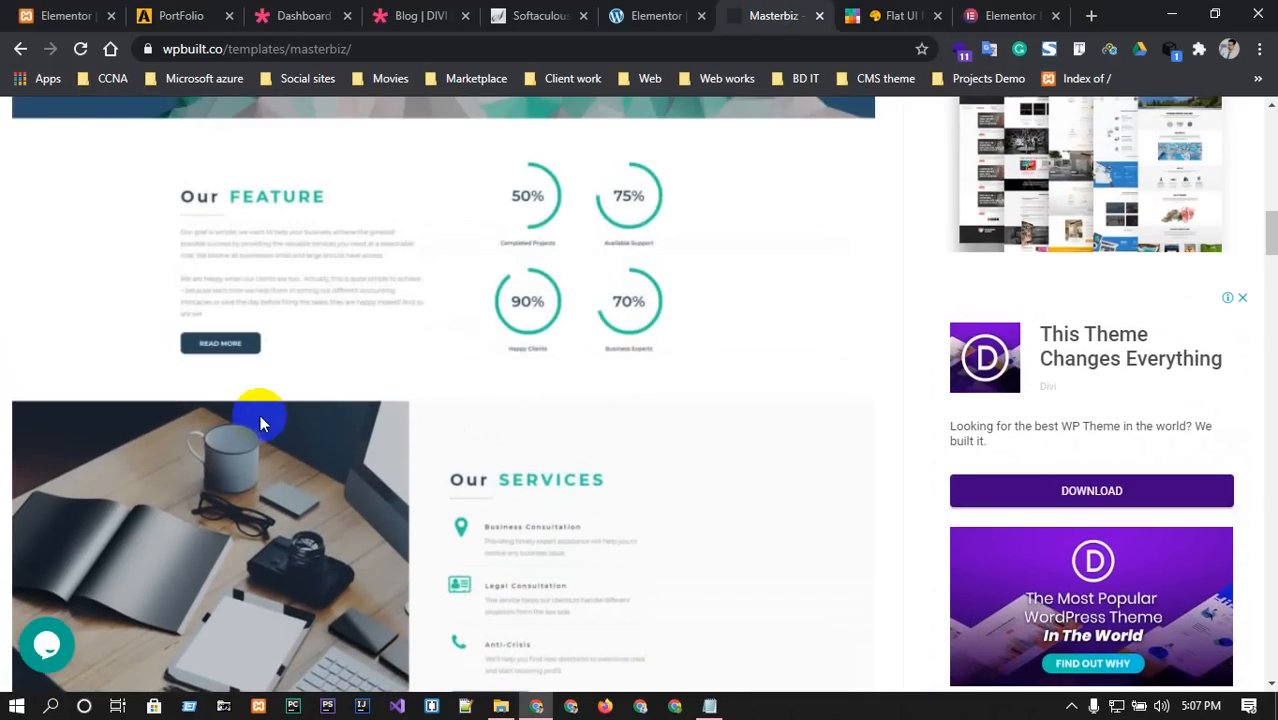
{"action": "left_click", "coordinate": [656, 15]}
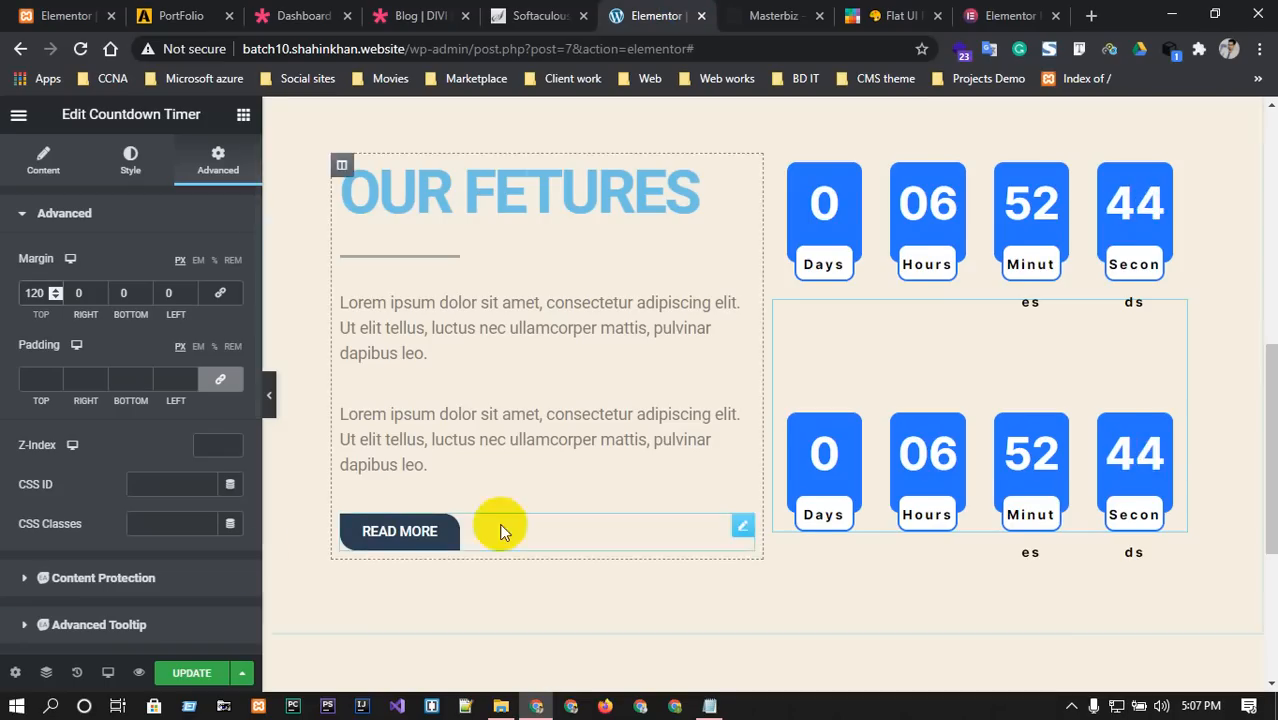
Add a two-column section below the features and set its Content Width to Full Width.
{"action": "scroll", "coordinate": [736, 508], "scroll_direction": "down", "scroll_amount": 3}
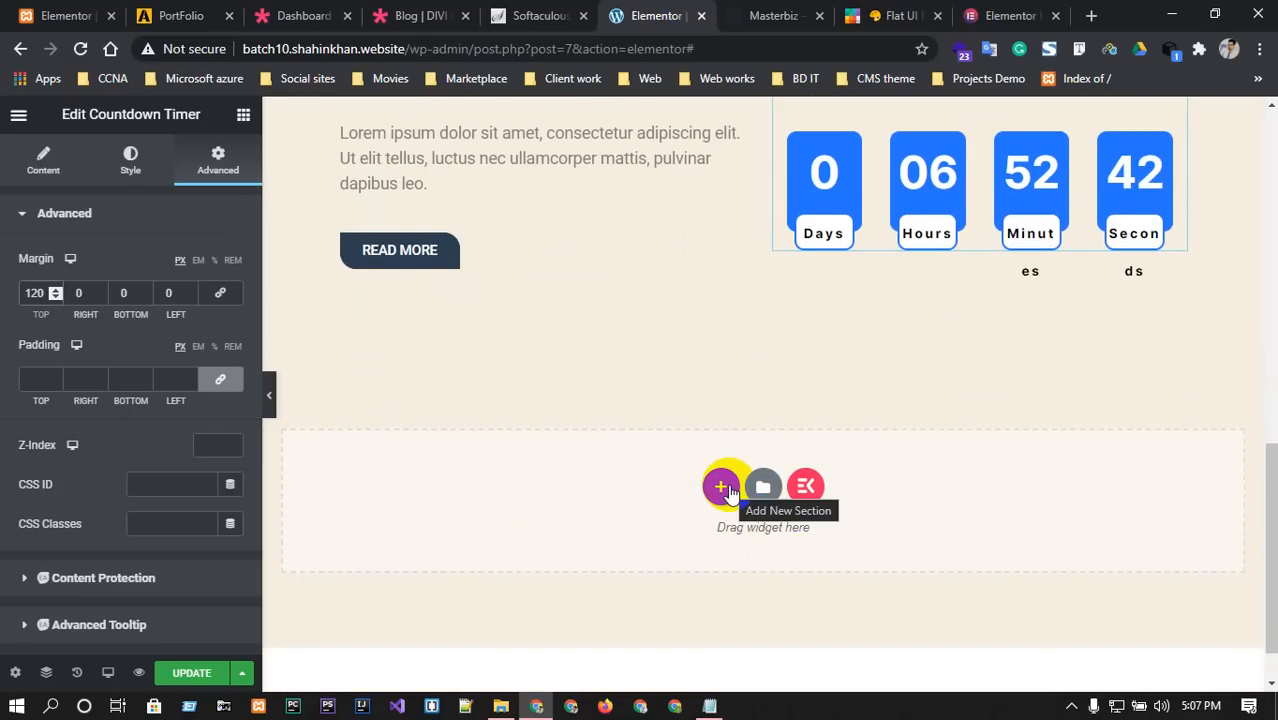
{"action": "left_click", "coordinate": [726, 488]}
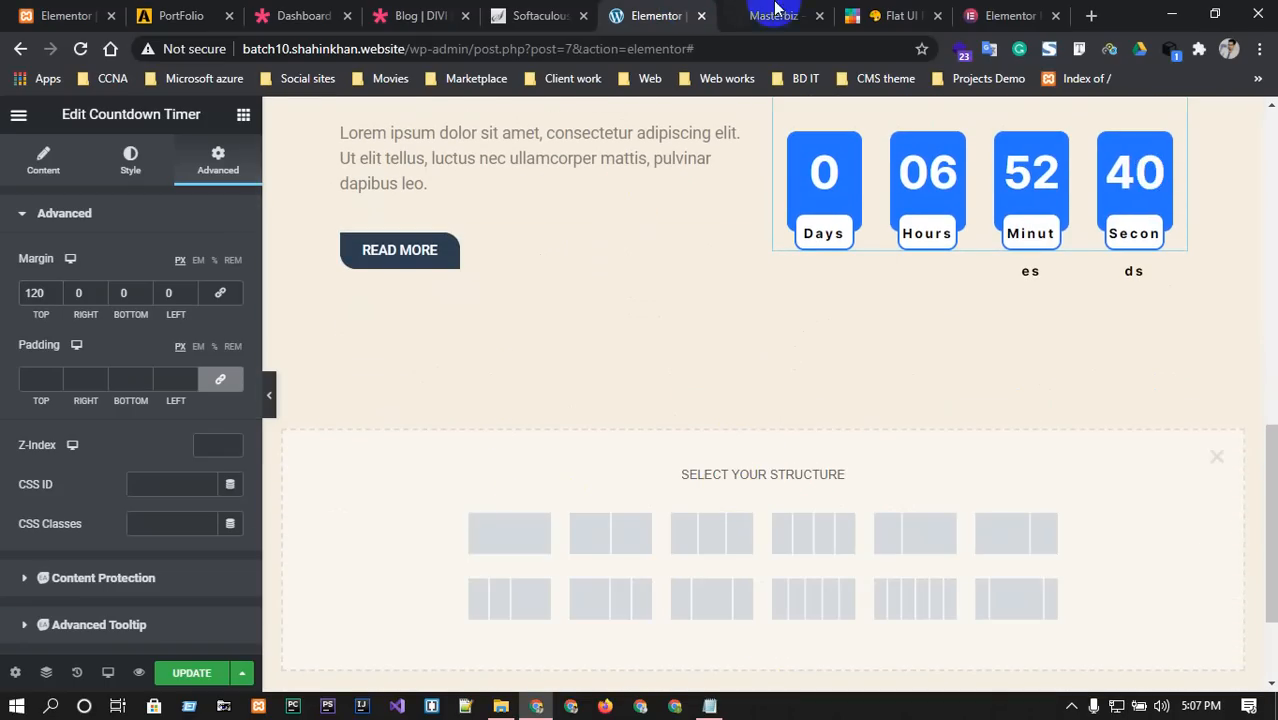
{"action": "left_click", "coordinate": [775, 12]}
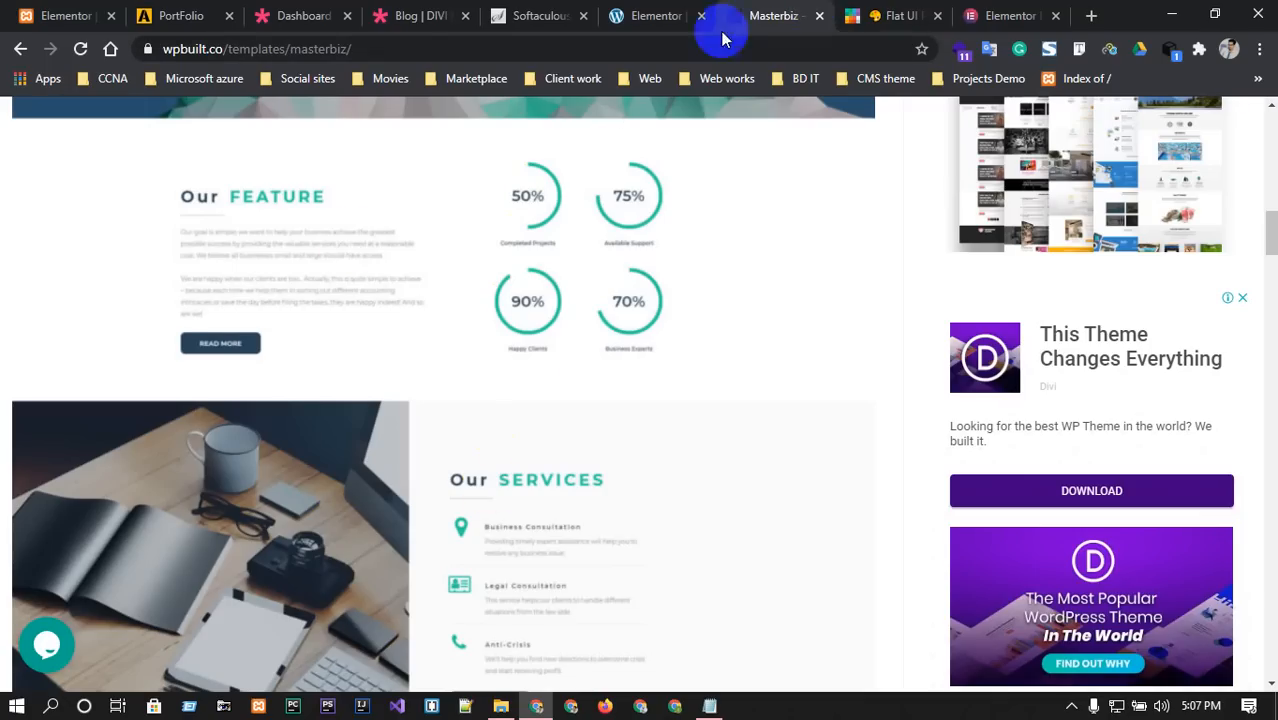
{"action": "left_click", "coordinate": [680, 14]}
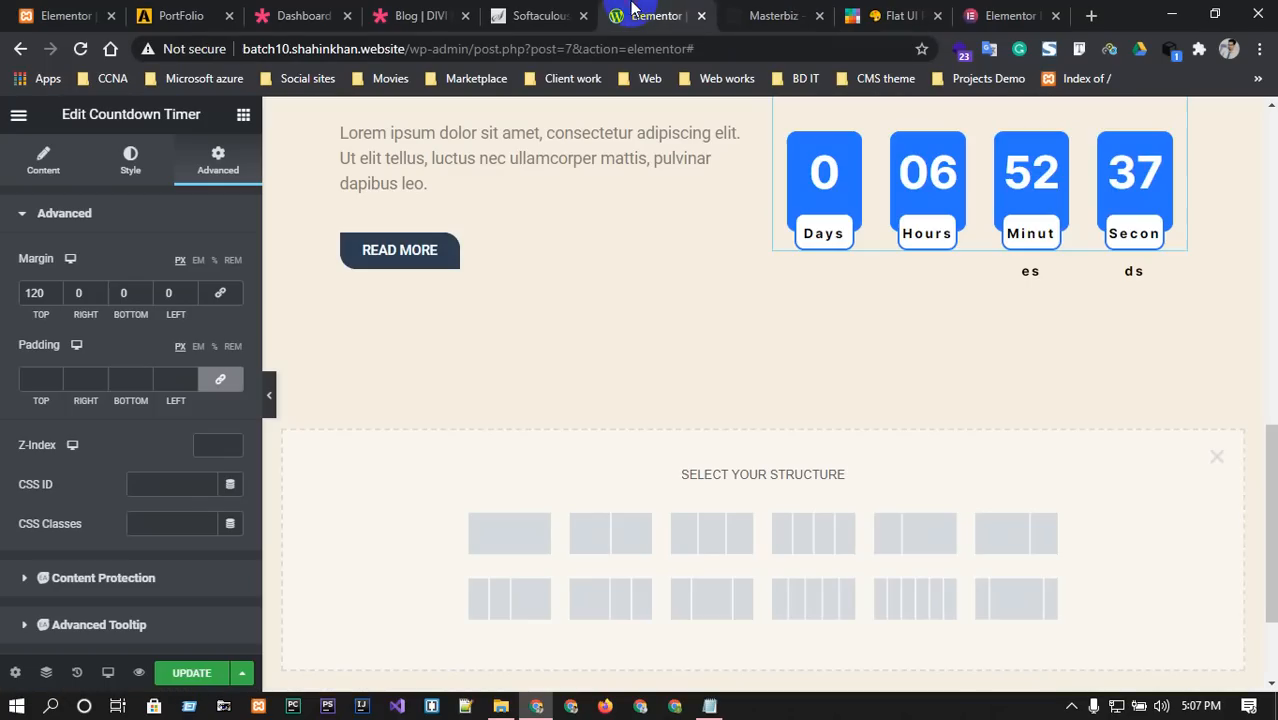
{"action": "left_click", "coordinate": [614, 539]}
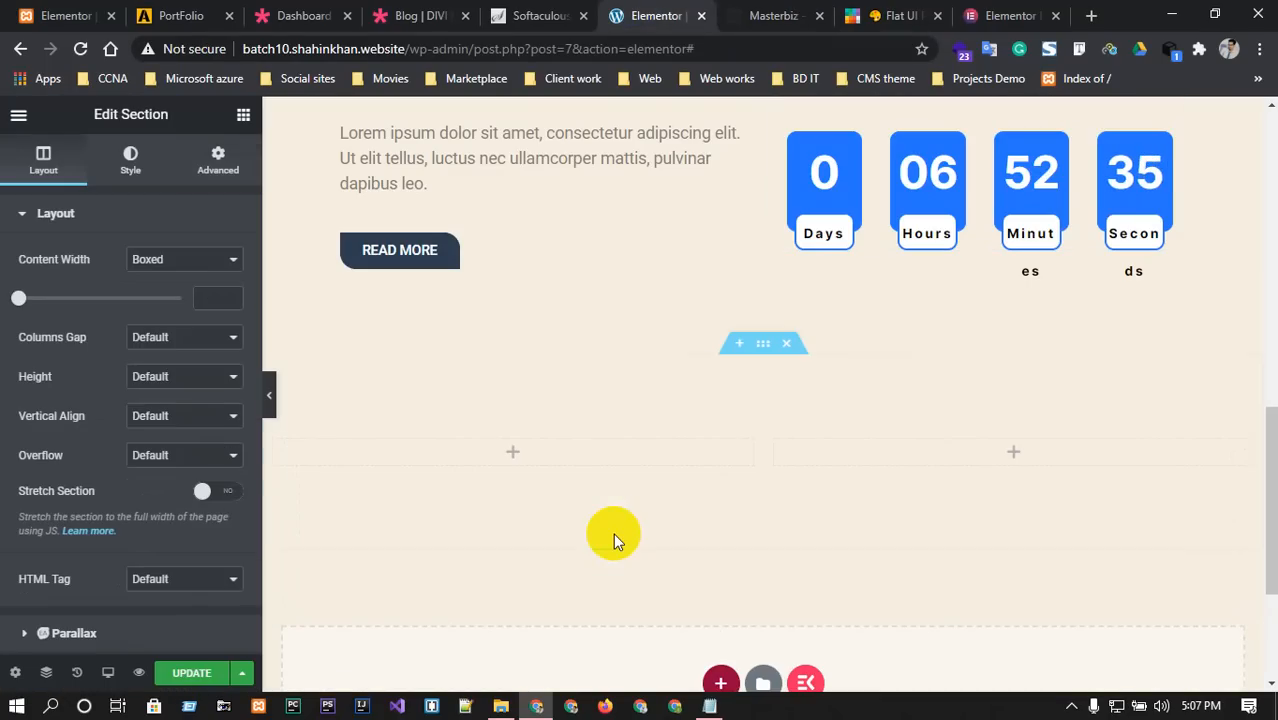
{"action": "right_click", "coordinate": [764, 345]}
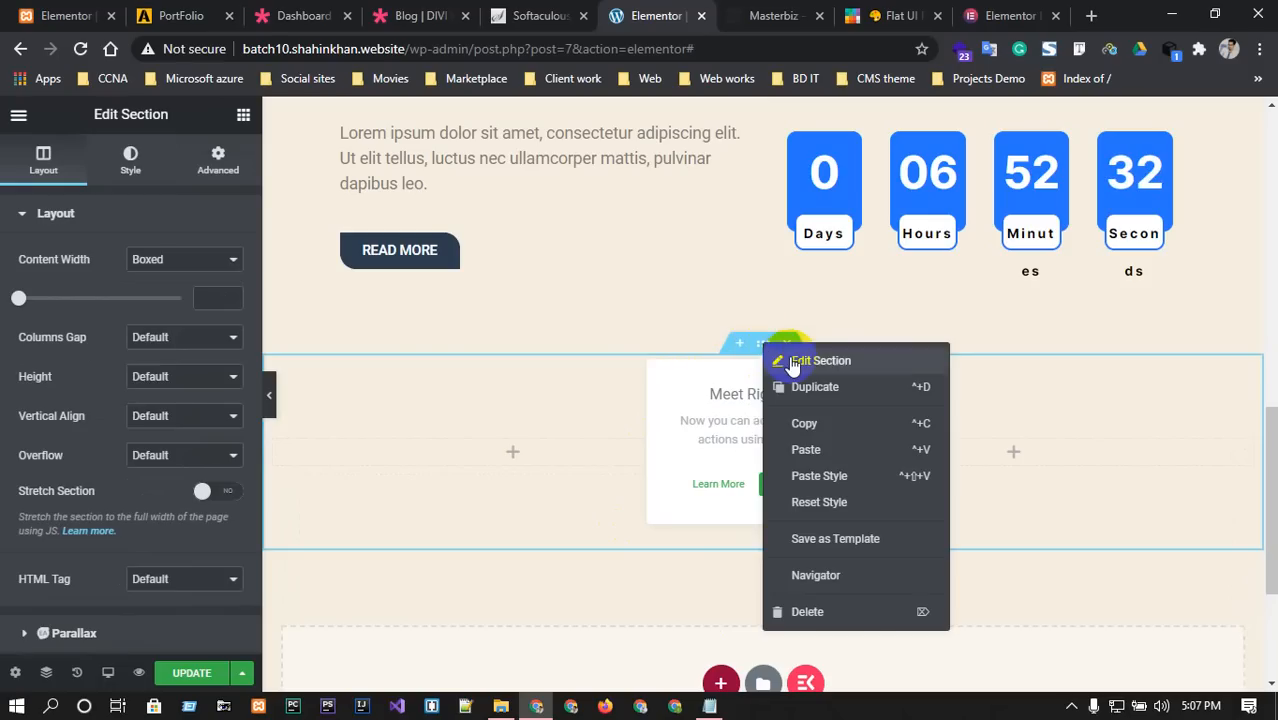
{"action": "left_click", "coordinate": [790, 362]}
{"action": "left_click", "coordinate": [171, 259]}
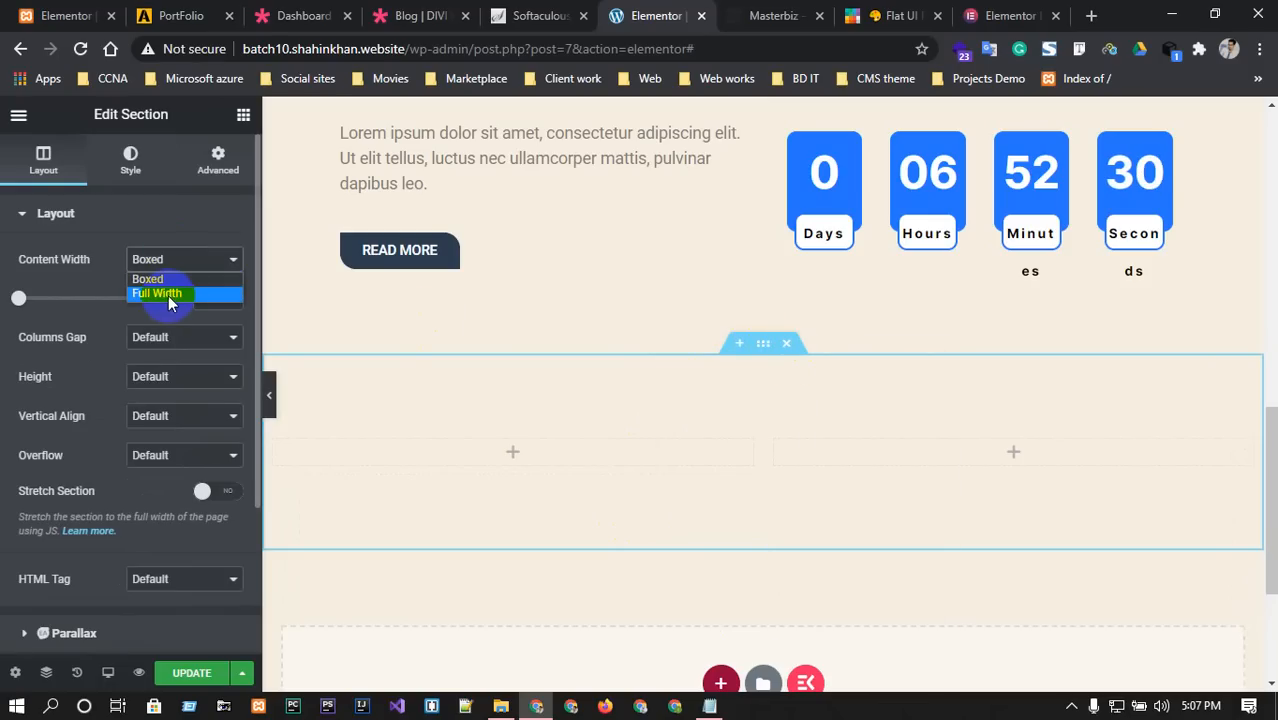
{"action": "left_click", "coordinate": [157, 293]}
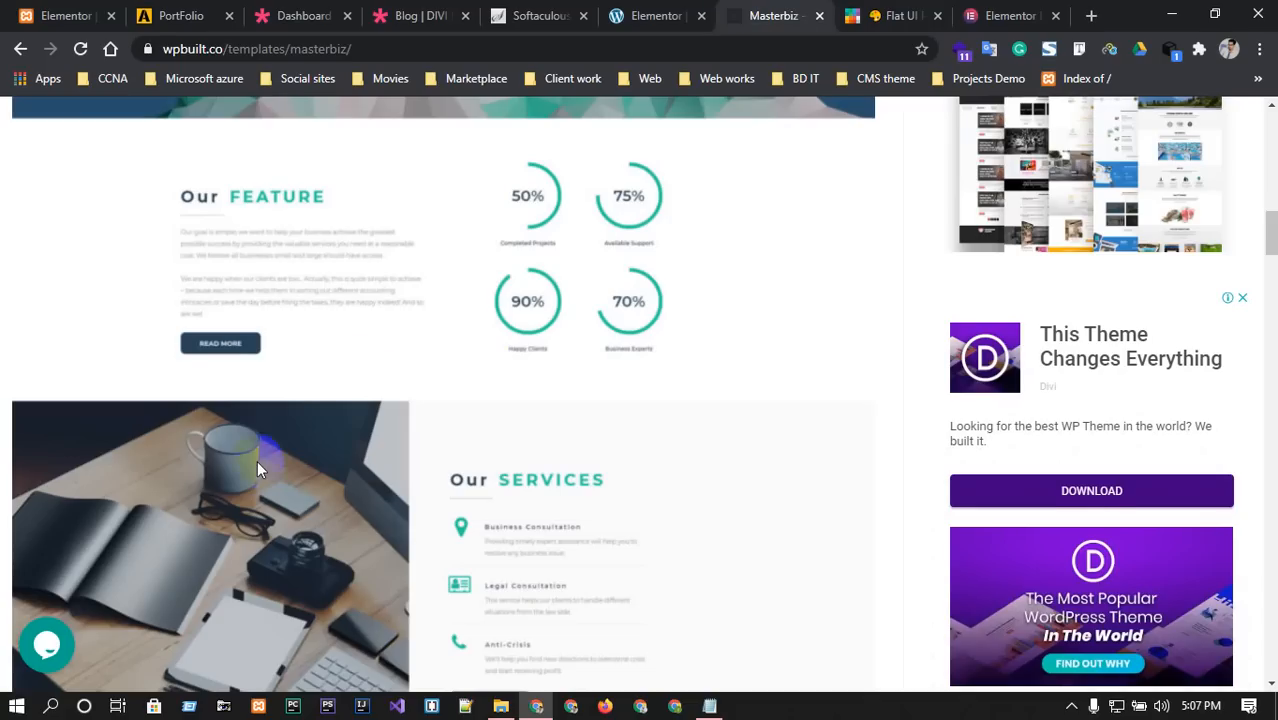
{"action": "scroll", "coordinate": [257, 463], "scroll_direction": "down", "scroll_amount": 2}
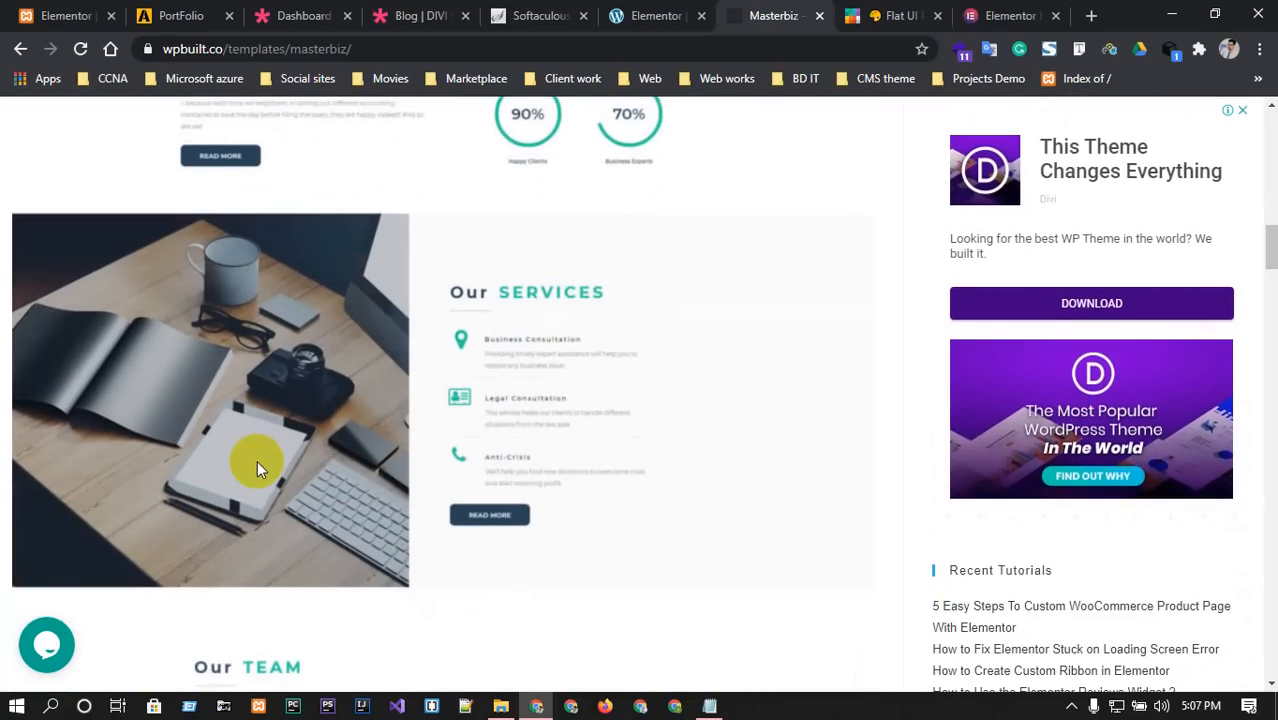
Drop an Image widget into the left column and insert the beetroot photo.
{"action": "left_click", "coordinate": [670, 15]}
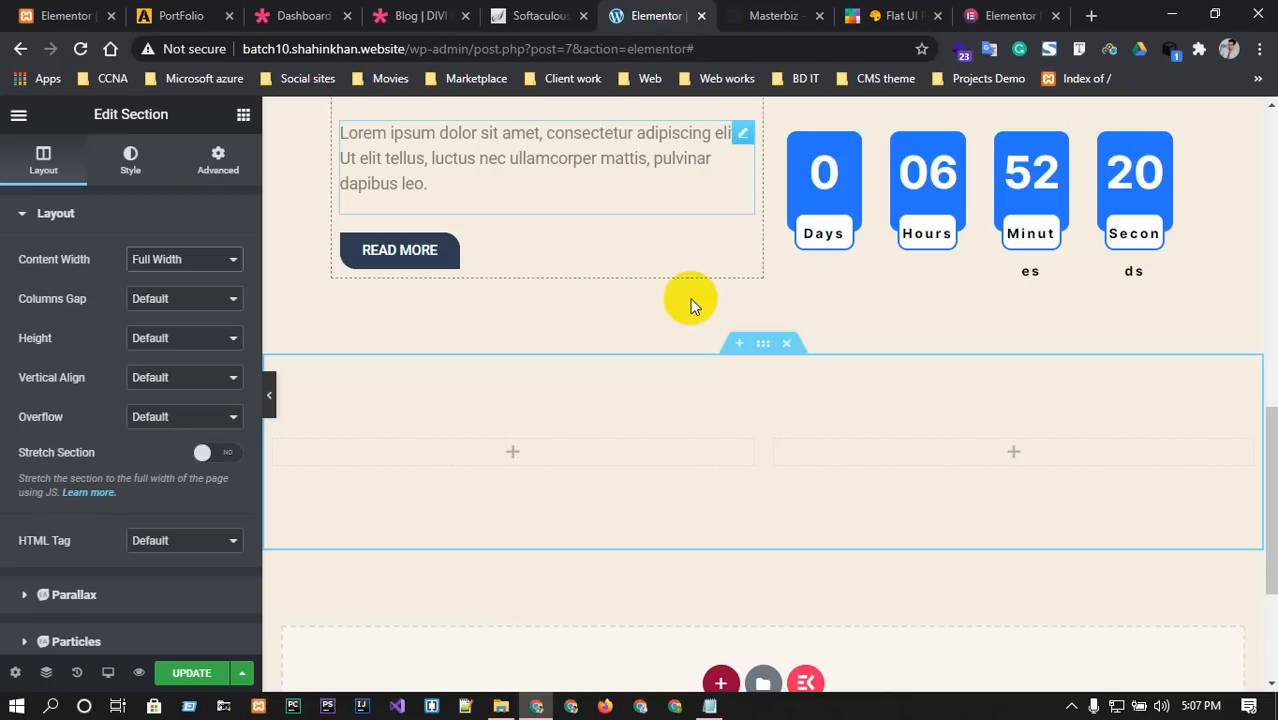
{"action": "left_click", "coordinate": [512, 453]}
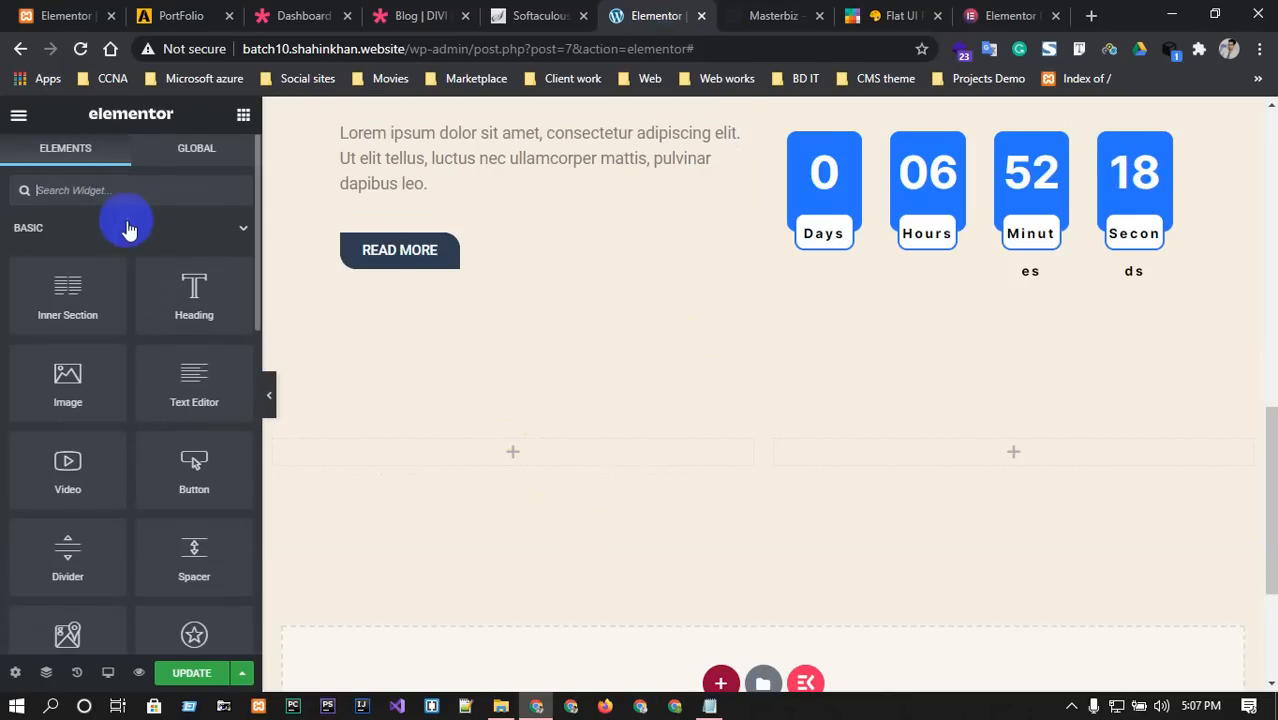
{"action": "left_click_drag", "start_coordinate": [51, 388], "coordinate": [512, 452]}
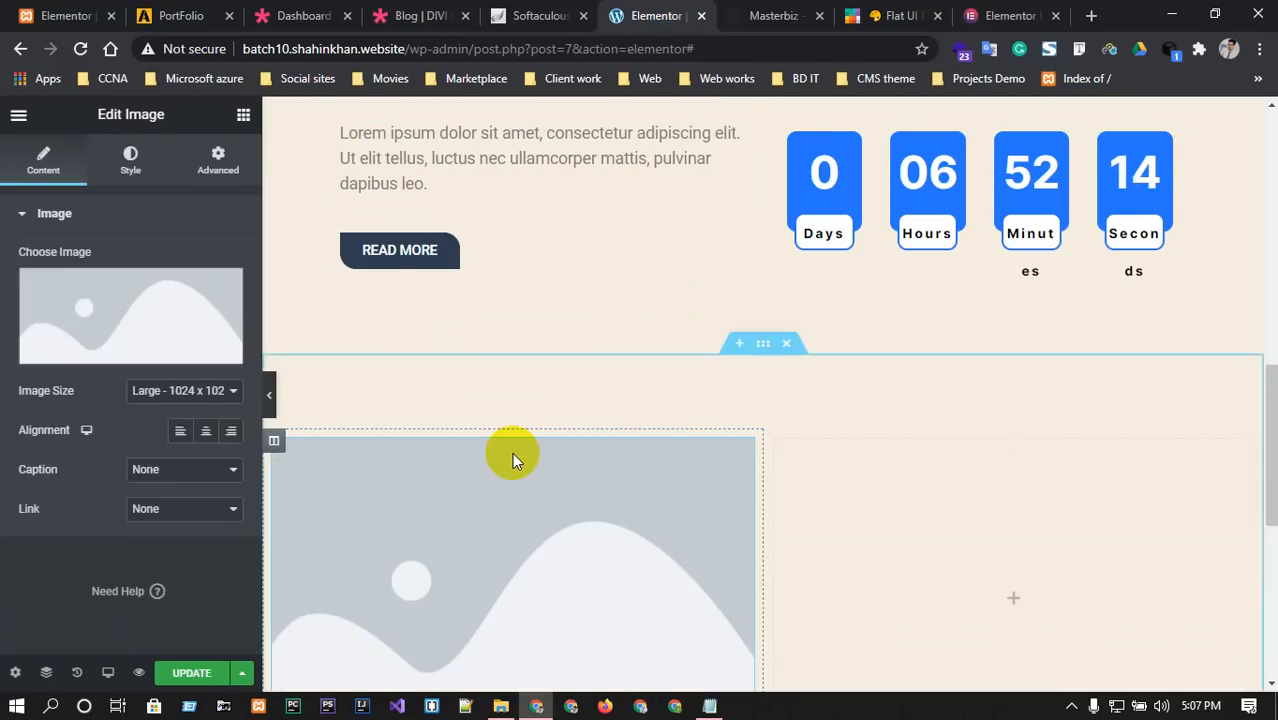
{"action": "scroll", "coordinate": [512, 452], "scroll_direction": "down", "scroll_amount": 3}
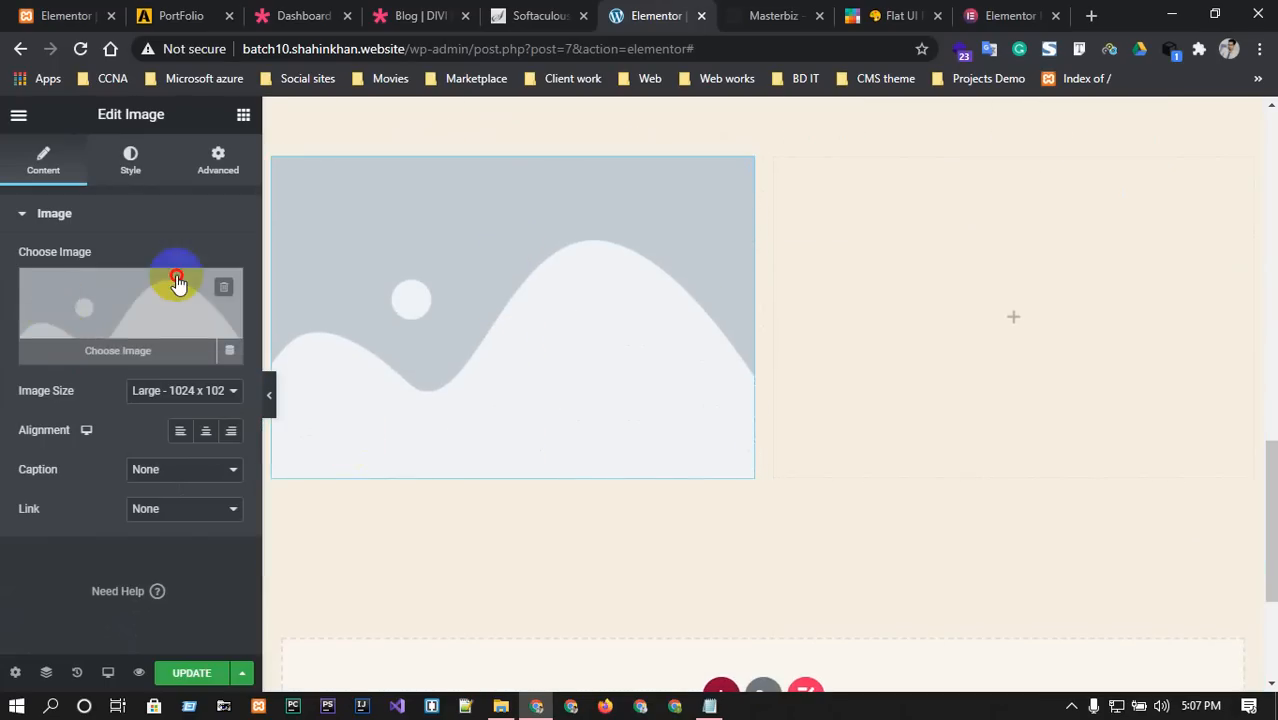
{"action": "left_click", "coordinate": [177, 283]}
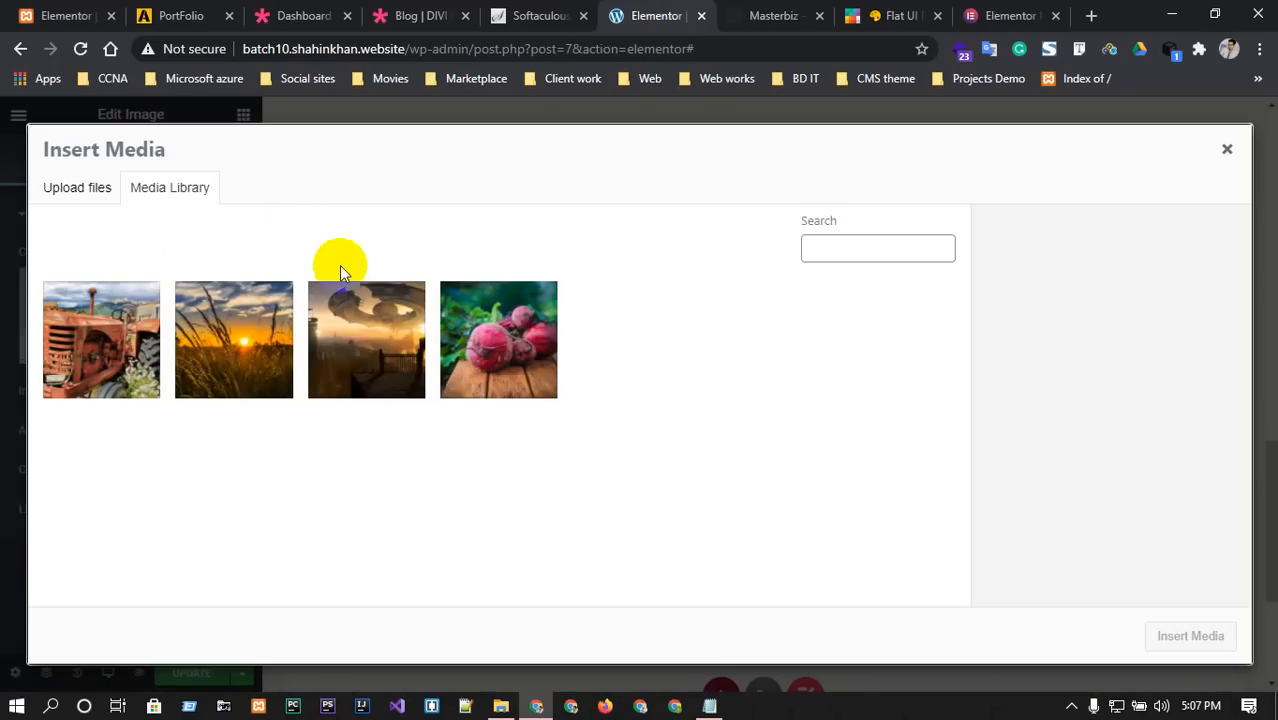
{"action": "left_click", "coordinate": [484, 324]}
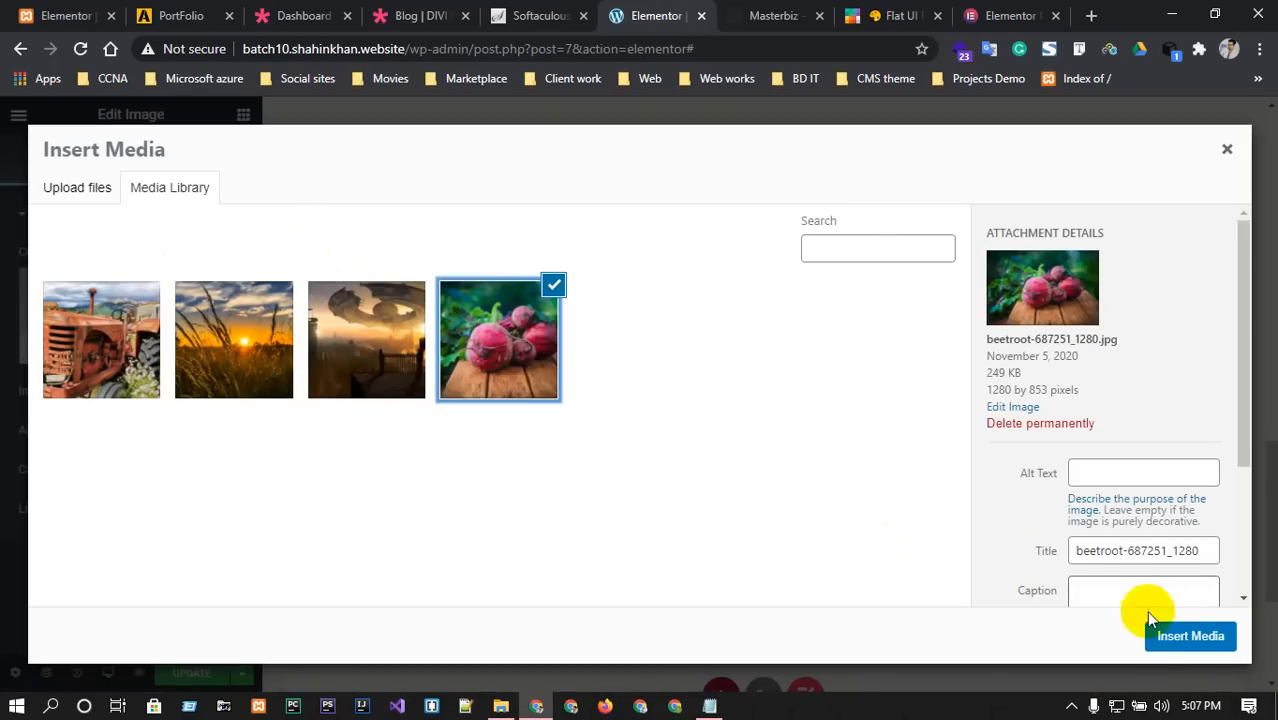
{"action": "left_click", "coordinate": [1158, 636]}
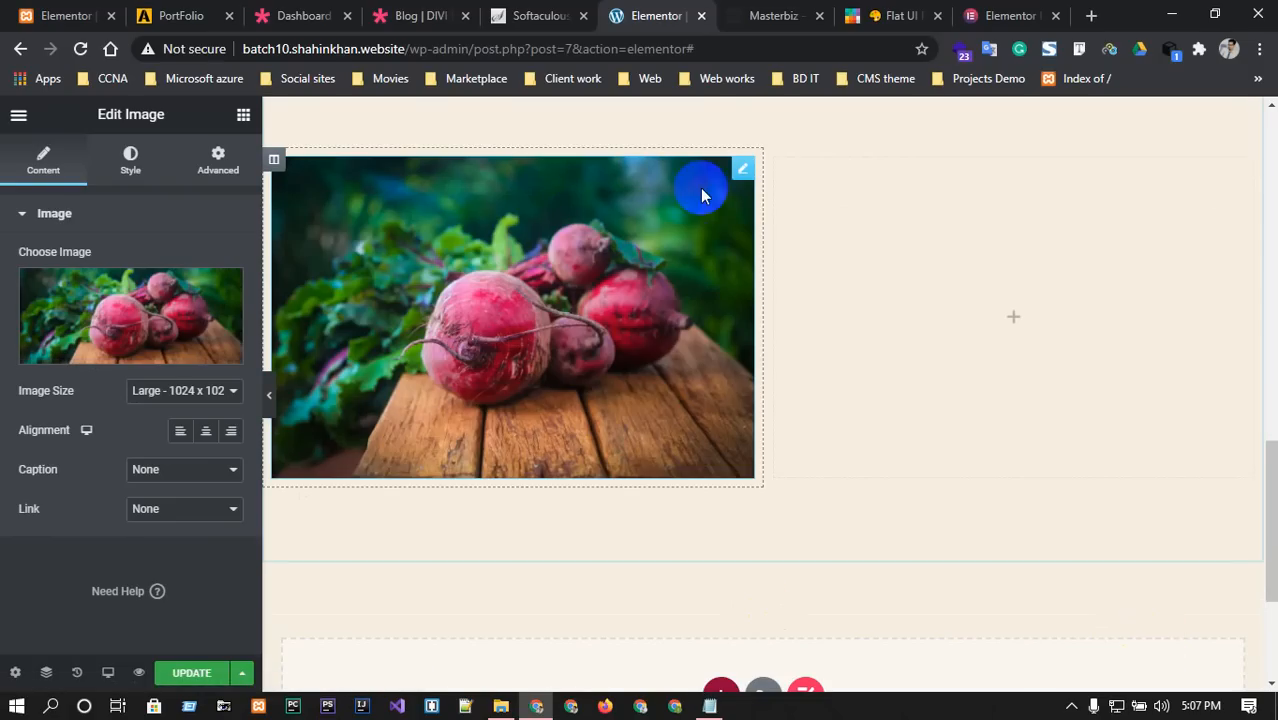
Keep the image at Large size, center it, with caption and link both None.
{"action": "left_click", "coordinate": [210, 391]}
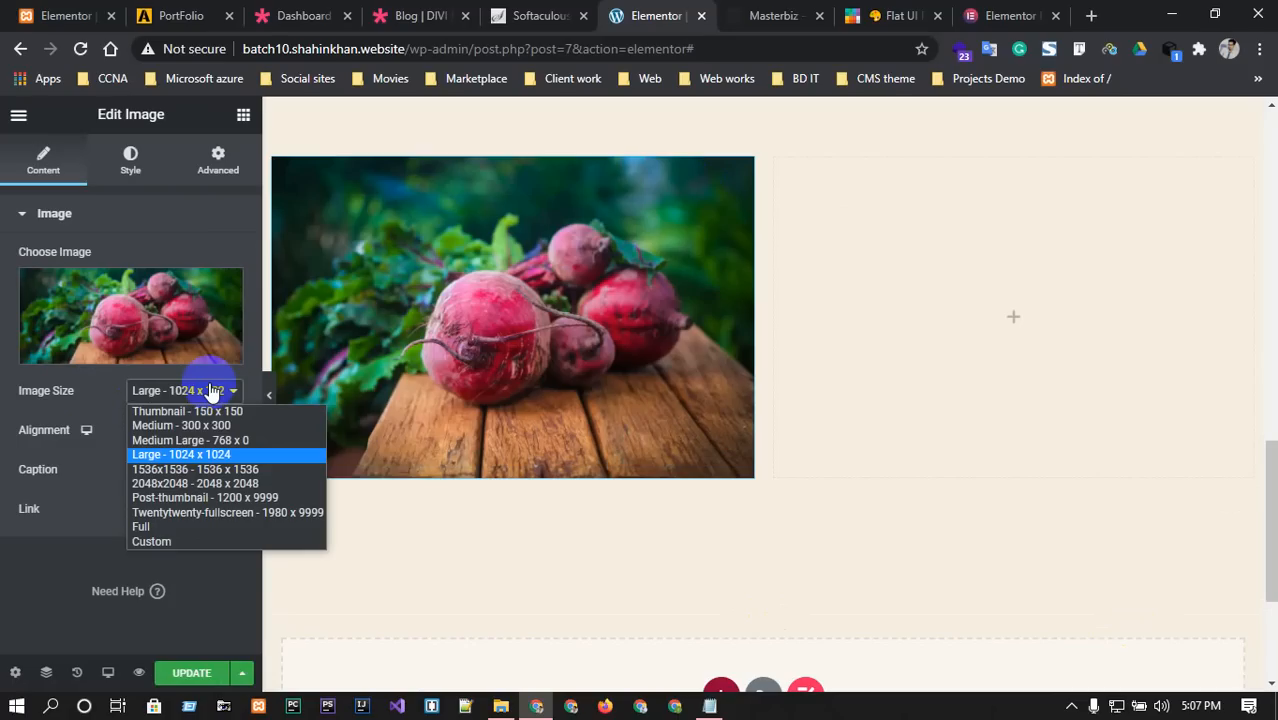
{"action": "left_click", "coordinate": [210, 391]}
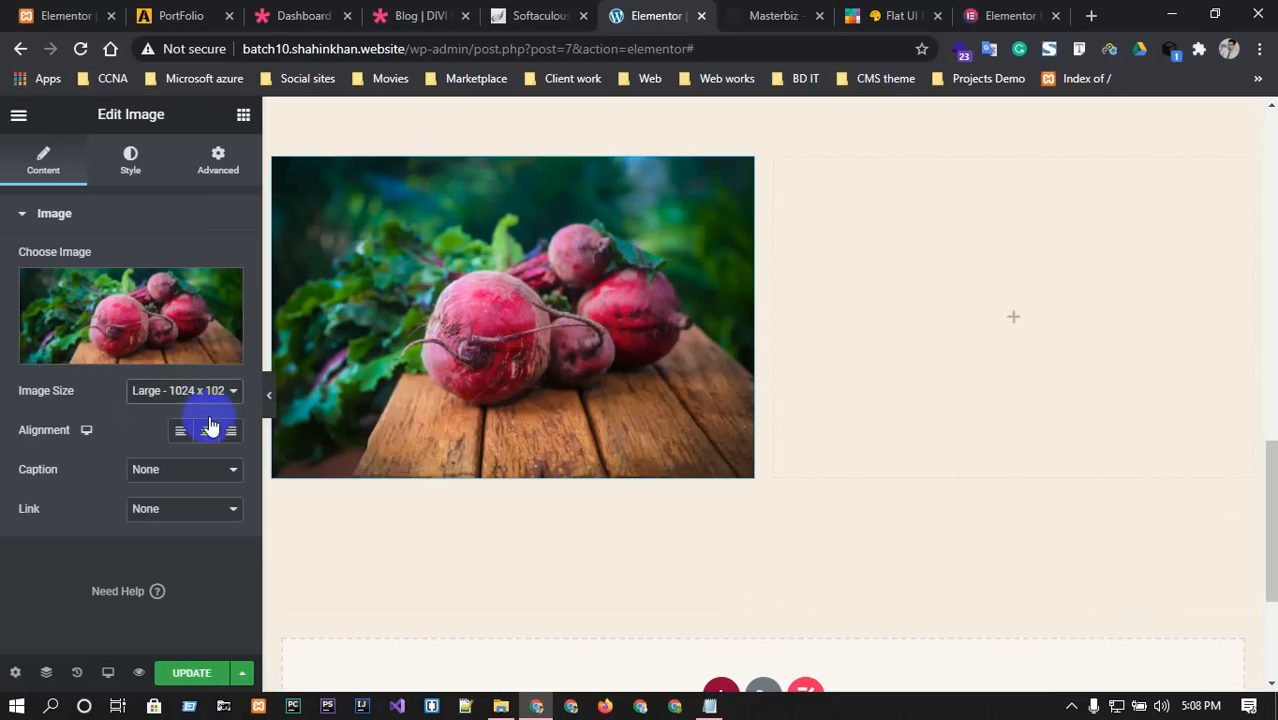
{"action": "left_click", "coordinate": [205, 431]}
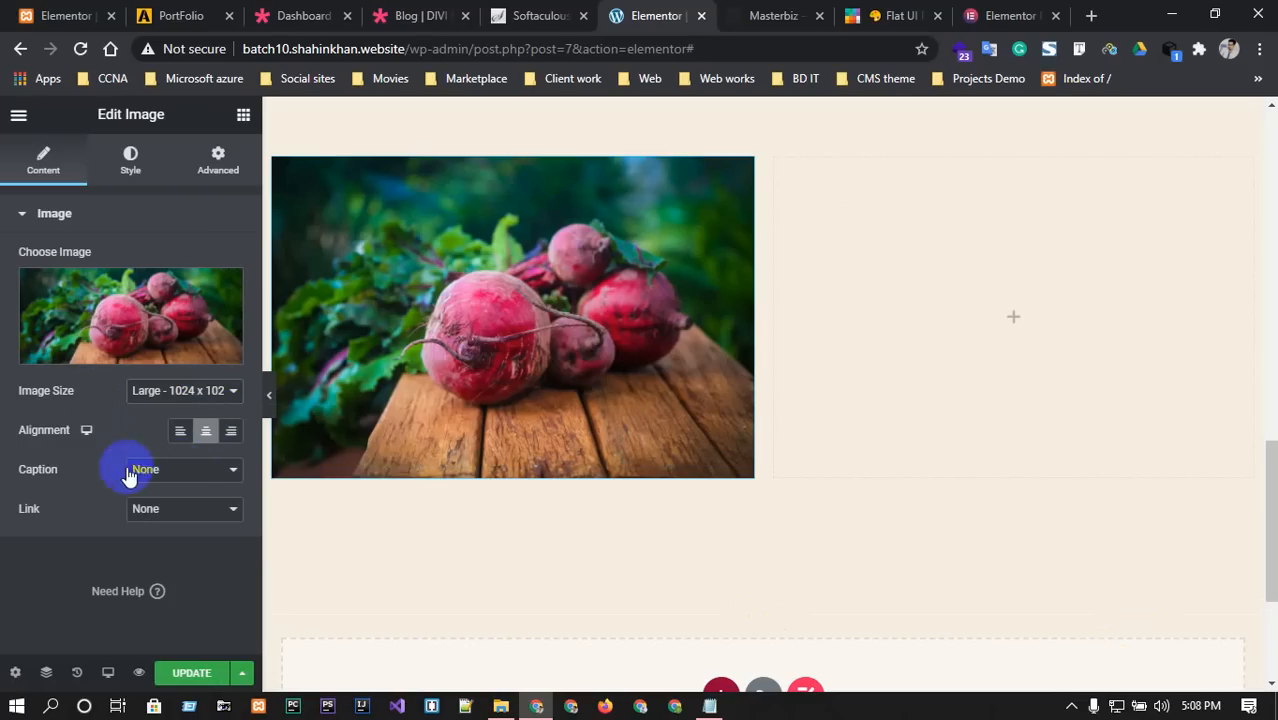
{"action": "left_click", "coordinate": [178, 469]}
{"action": "left_click", "coordinate": [184, 473]}
{"action": "left_click", "coordinate": [178, 508]}
{"action": "left_click", "coordinate": [172, 506]}
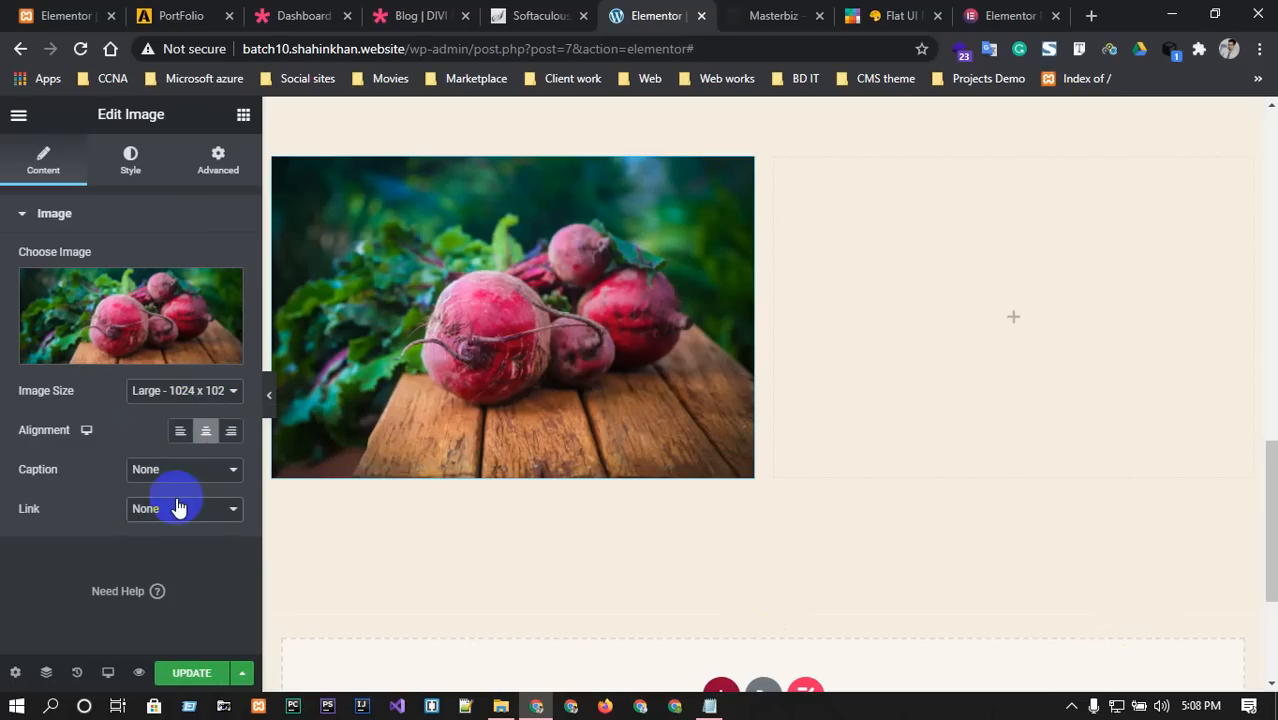
Compare with the Masterbiz template, then review the image's Style settings.
{"action": "left_click", "coordinate": [774, 15]}
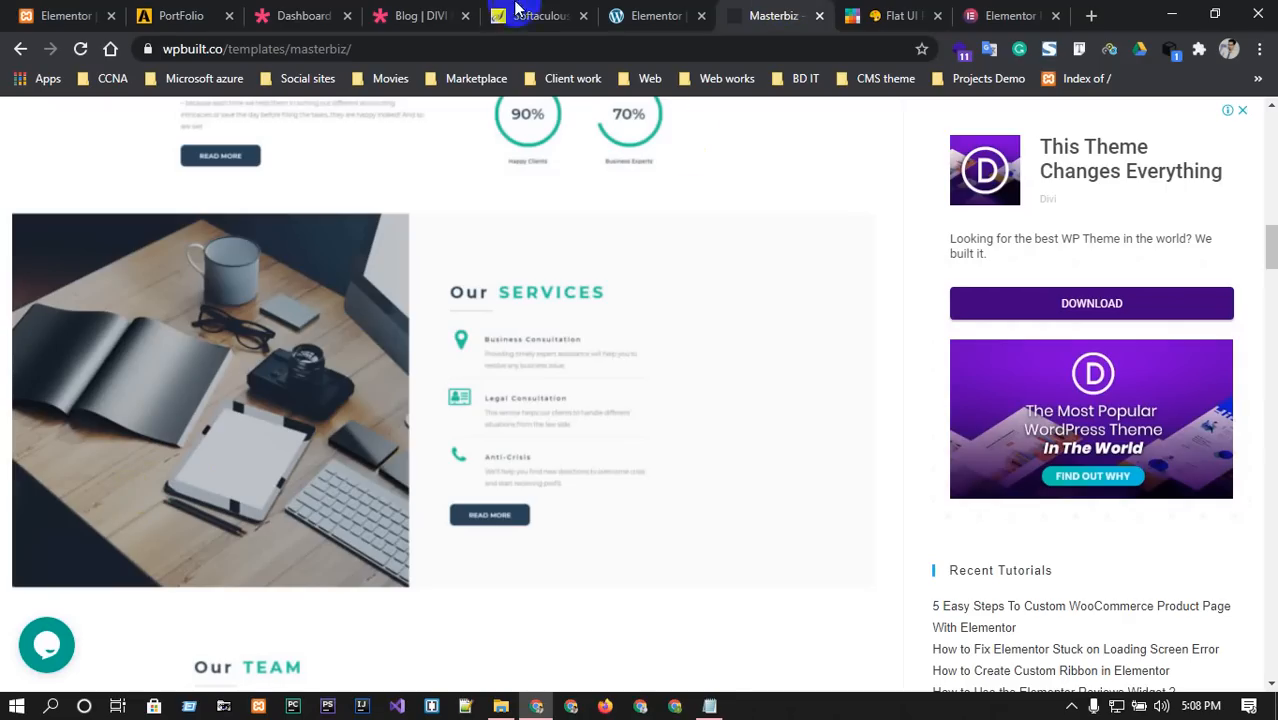
{"action": "left_click", "coordinate": [650, 15]}
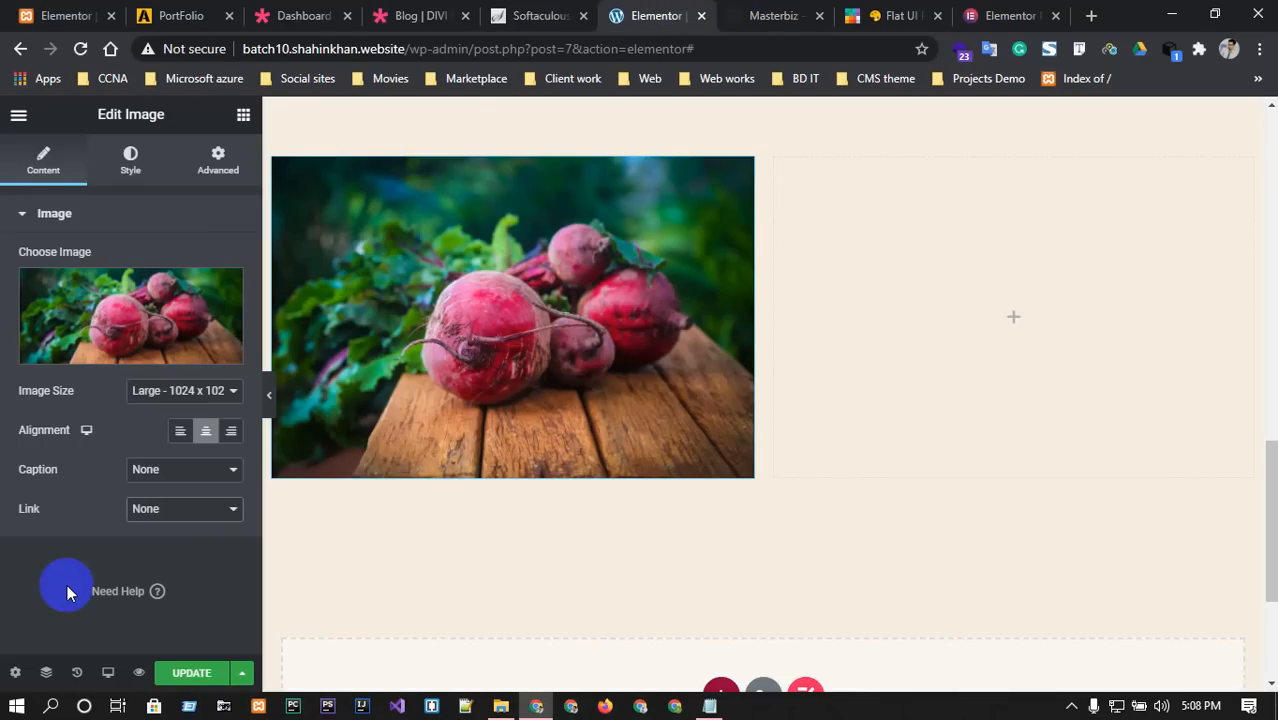
{"action": "left_click", "coordinate": [129, 168]}
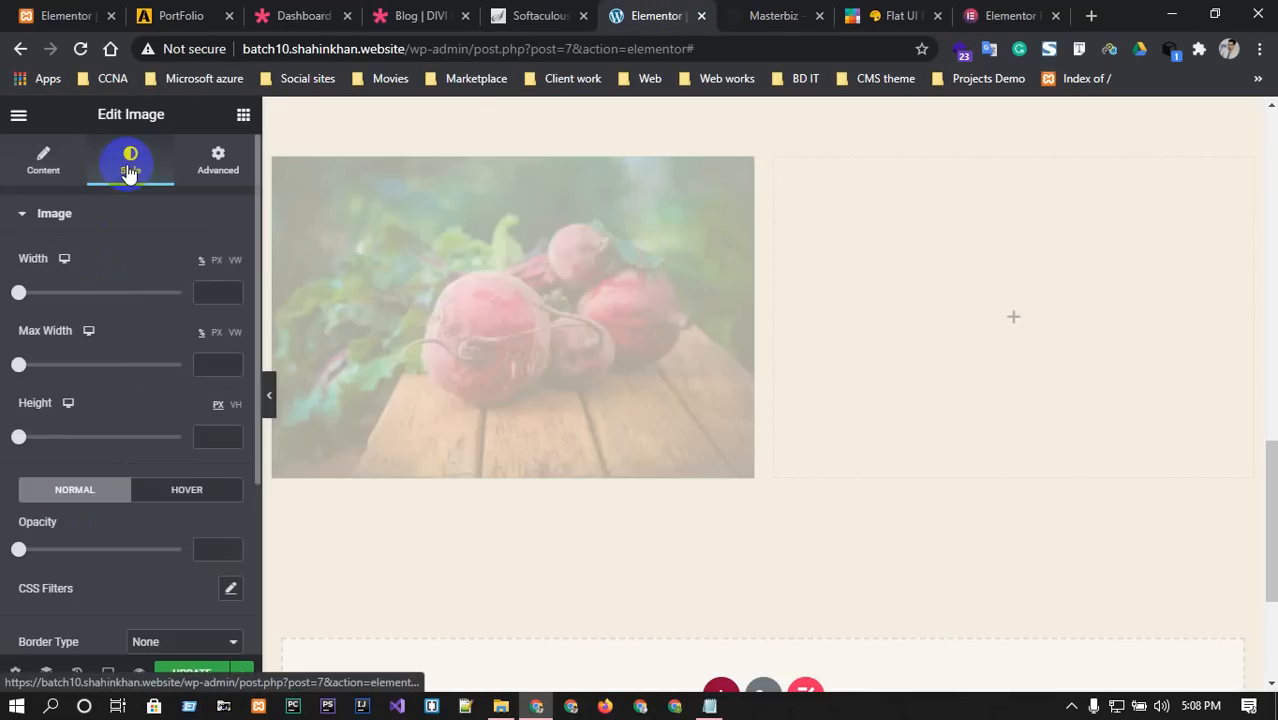
{"action": "scroll", "coordinate": [170, 498], "scroll_direction": "down", "scroll_amount": 1}
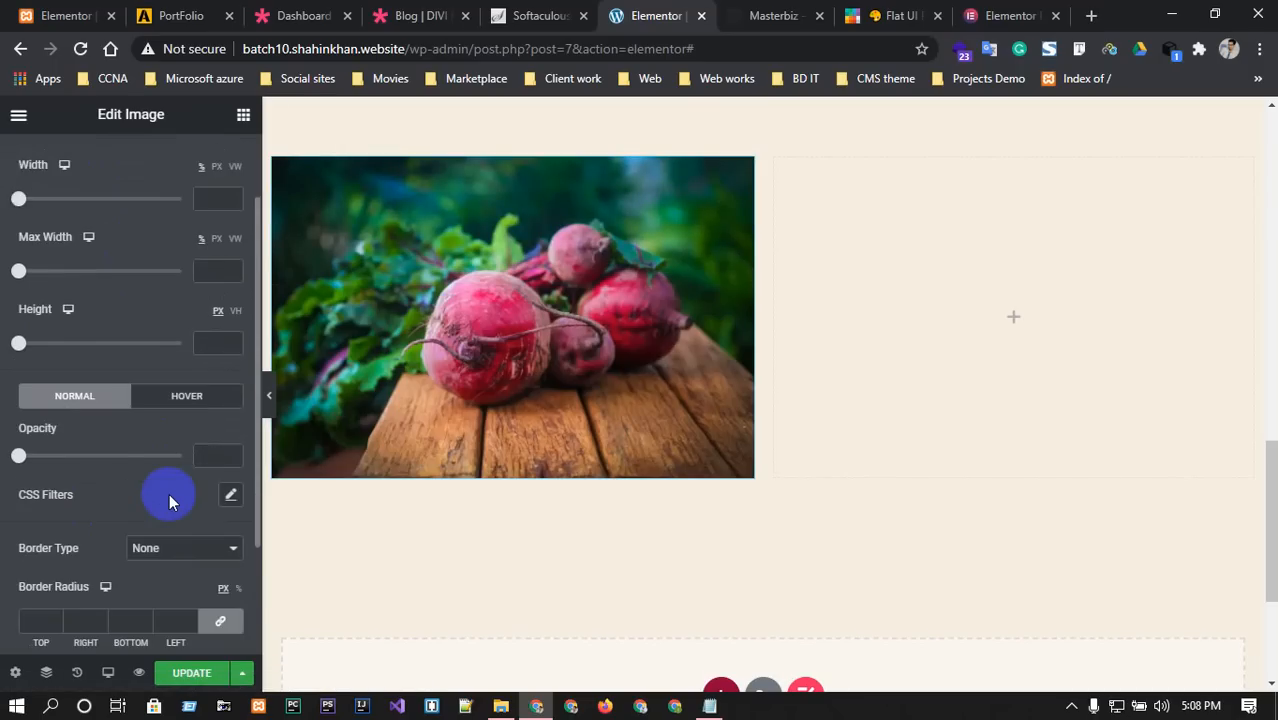
{"action": "scroll", "coordinate": [169, 493], "scroll_direction": "down", "scroll_amount": 1}
{"action": "scroll", "coordinate": [169, 493], "scroll_direction": "down", "scroll_amount": 1}
{"action": "scroll", "coordinate": [169, 493], "scroll_direction": "up", "scroll_amount": 2}
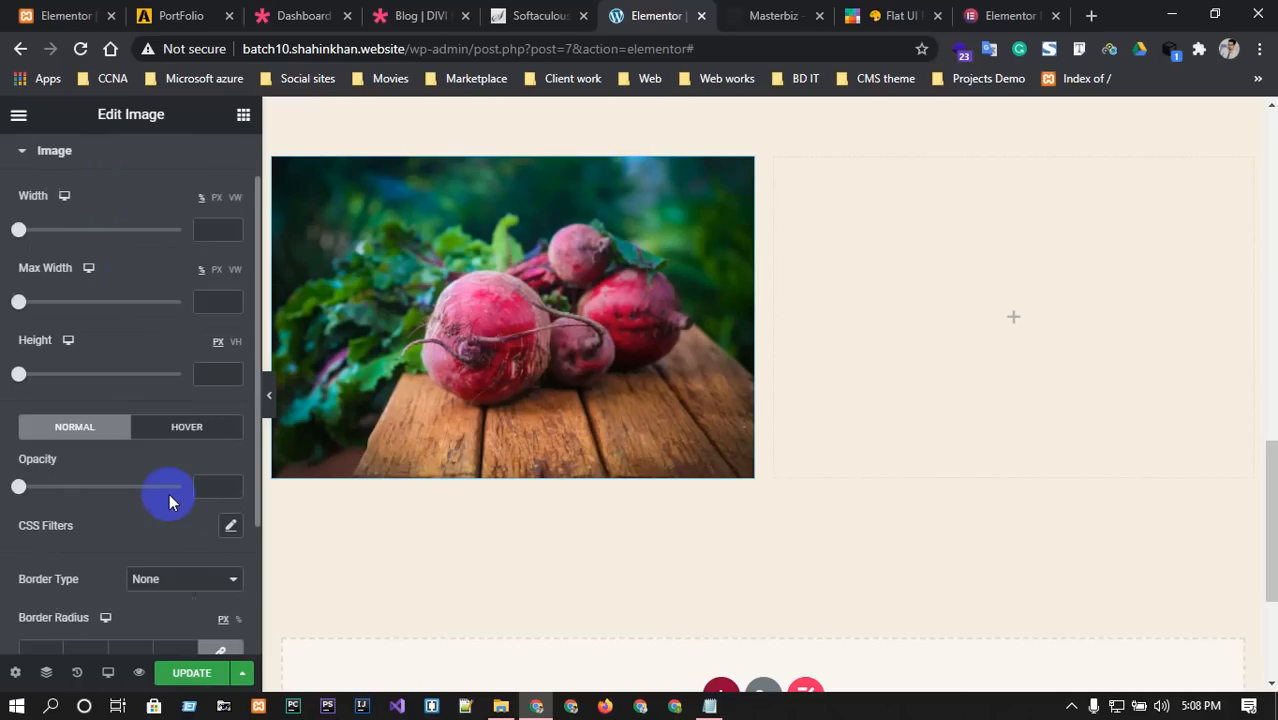
{"action": "scroll", "coordinate": [169, 493], "scroll_direction": "up", "scroll_amount": 1}
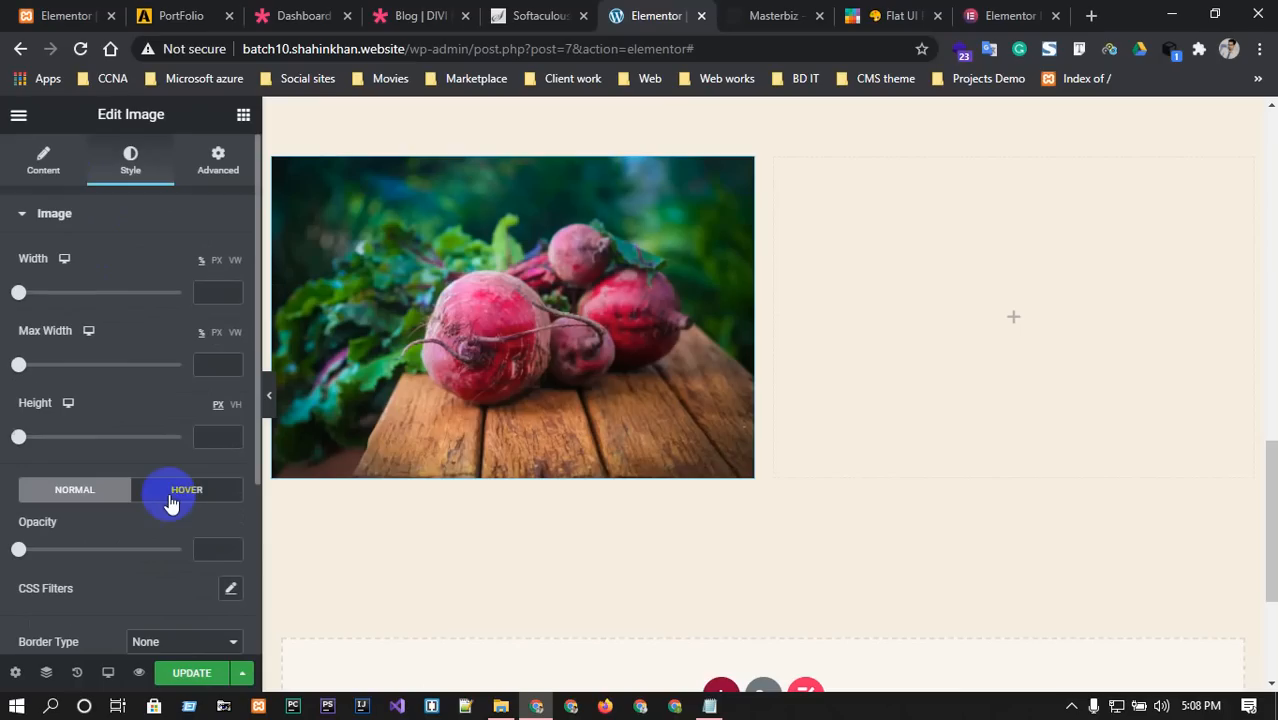
Restore the widget list, recheck the Masterbiz template, and scroll back up to OUR FETURES.
{"action": "left_click", "coordinate": [930, 236]}
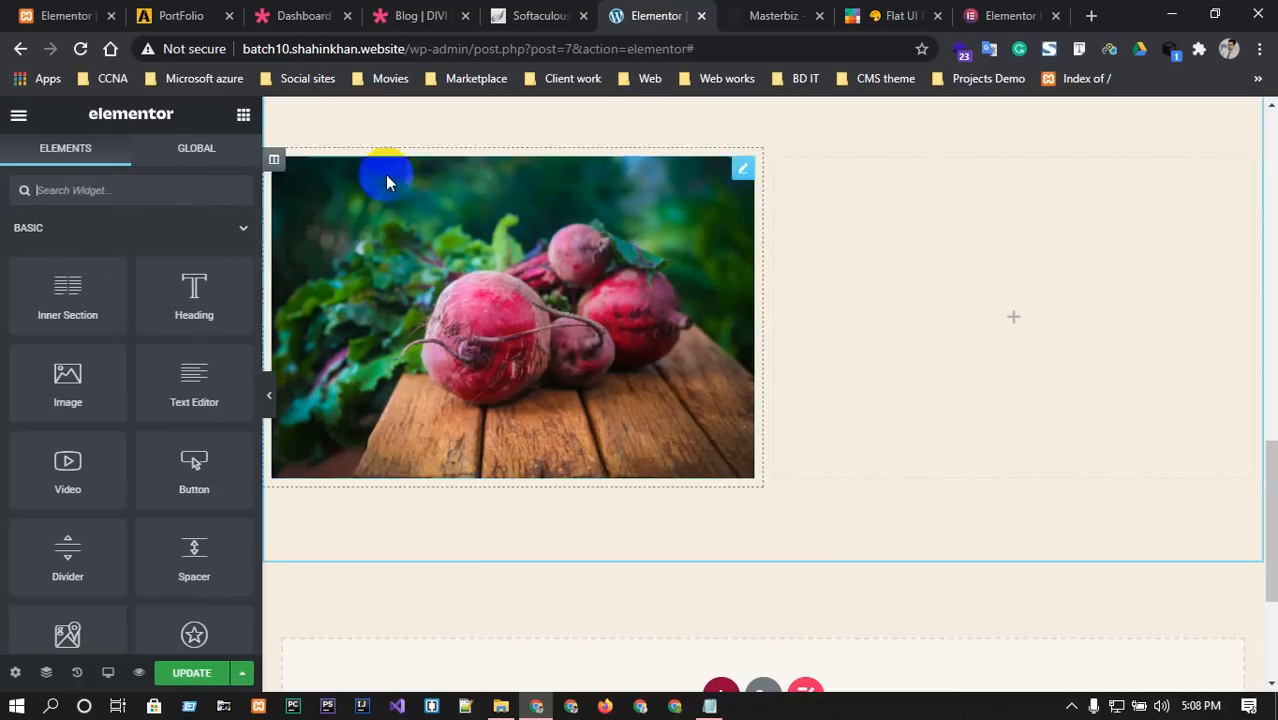
{"action": "left_click", "coordinate": [800, 14]}
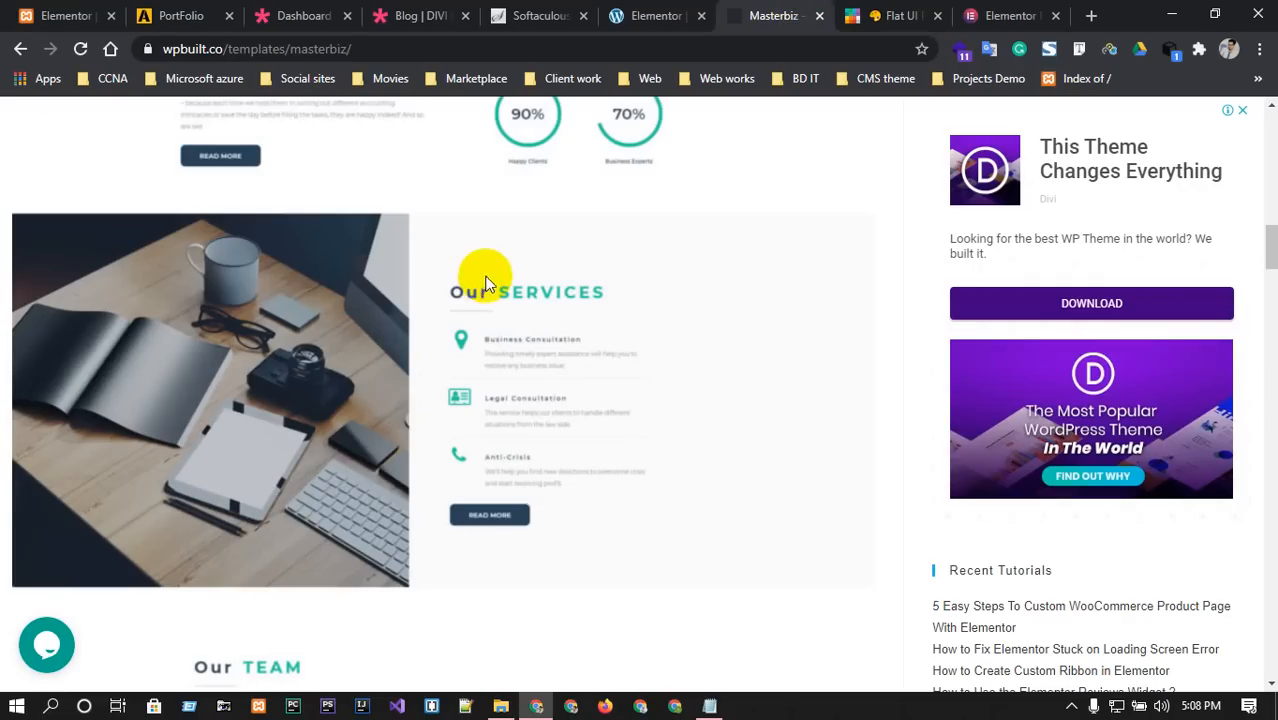
{"action": "left_click_drag", "start_coordinate": [453, 294], "coordinate": [554, 297]}
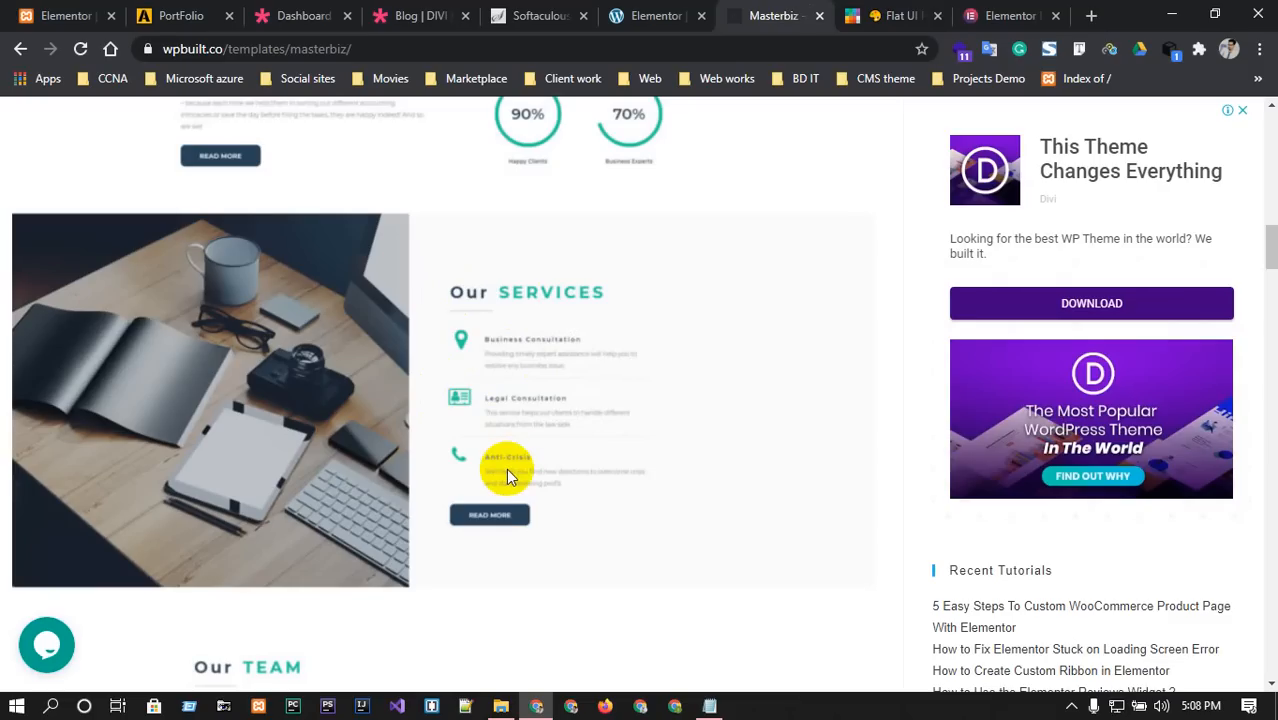
{"action": "left_click", "coordinate": [683, 14]}
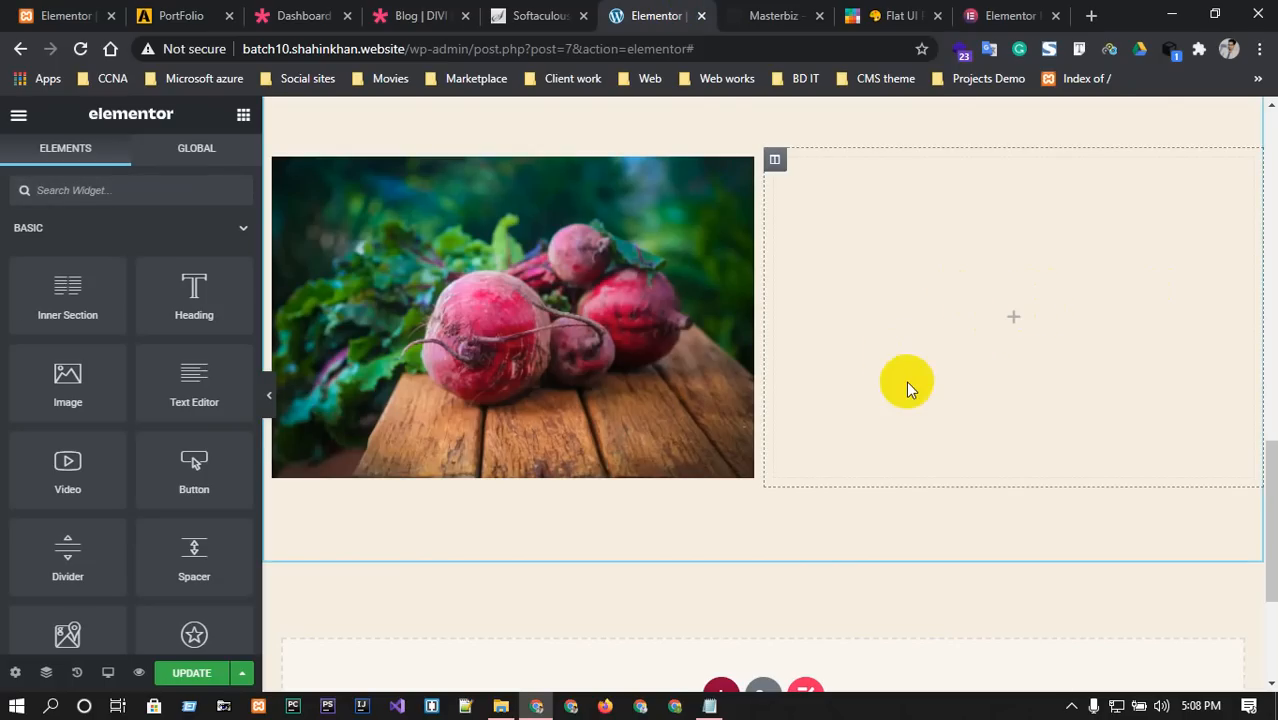
{"action": "scroll", "coordinate": [907, 388], "scroll_direction": "up", "scroll_amount": 8}
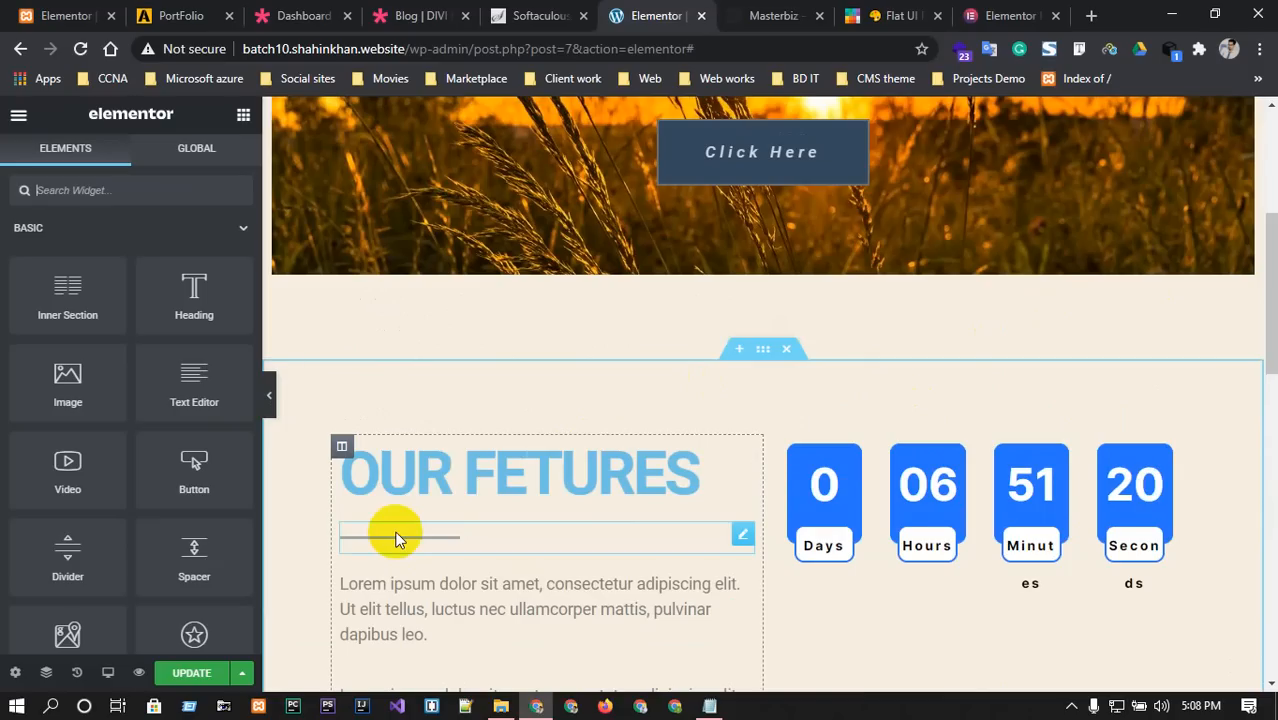
Copy the OUR FETURES heading and paste it into the empty column beside the beetroot.
{"action": "scroll", "coordinate": [434, 500], "scroll_direction": "down", "scroll_amount": 3}
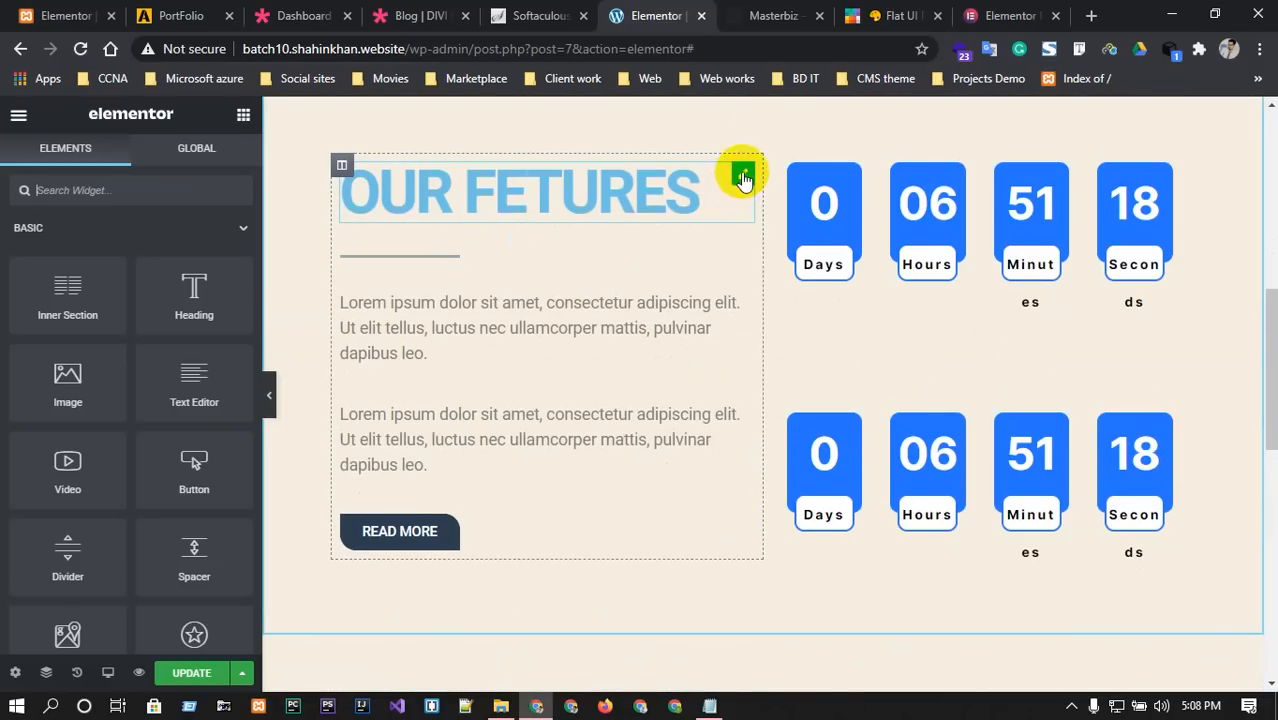
{"action": "right_click", "coordinate": [742, 178]}
{"action": "left_click", "coordinate": [770, 251]}
{"action": "scroll", "coordinate": [780, 268], "scroll_direction": "down", "scroll_amount": 4}
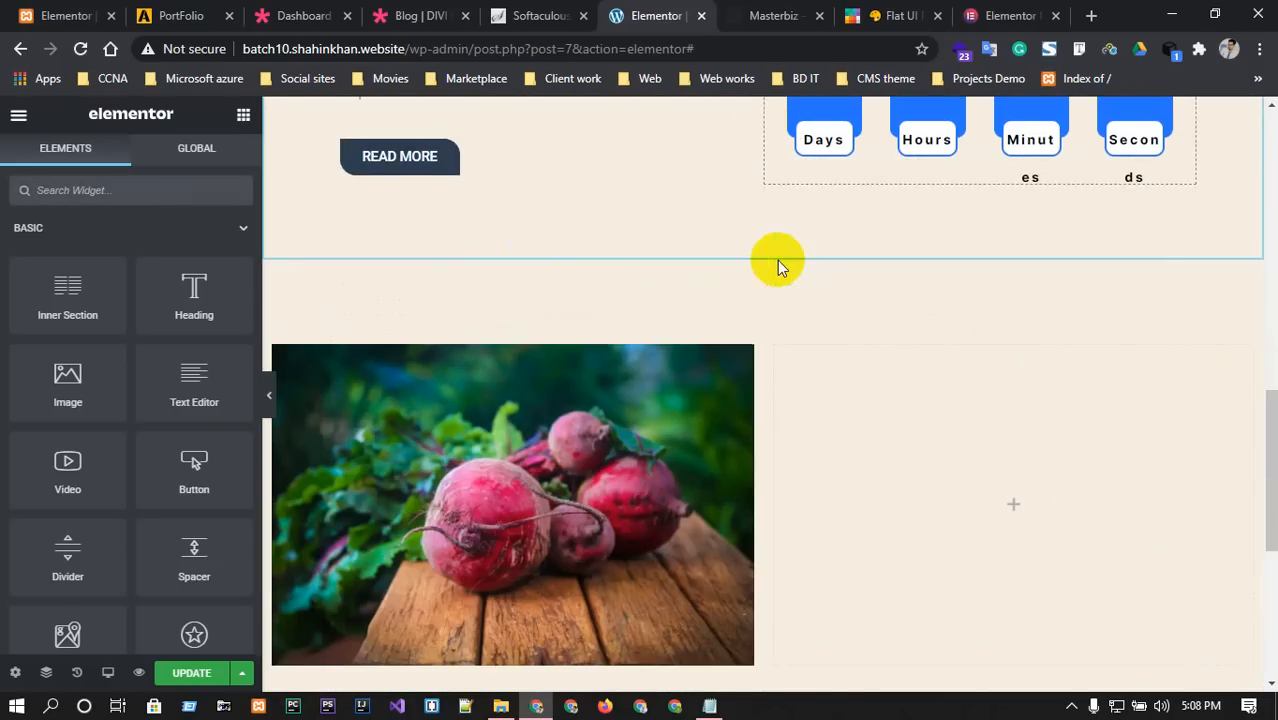
{"action": "scroll", "coordinate": [780, 268], "scroll_direction": "down", "scroll_amount": 1}
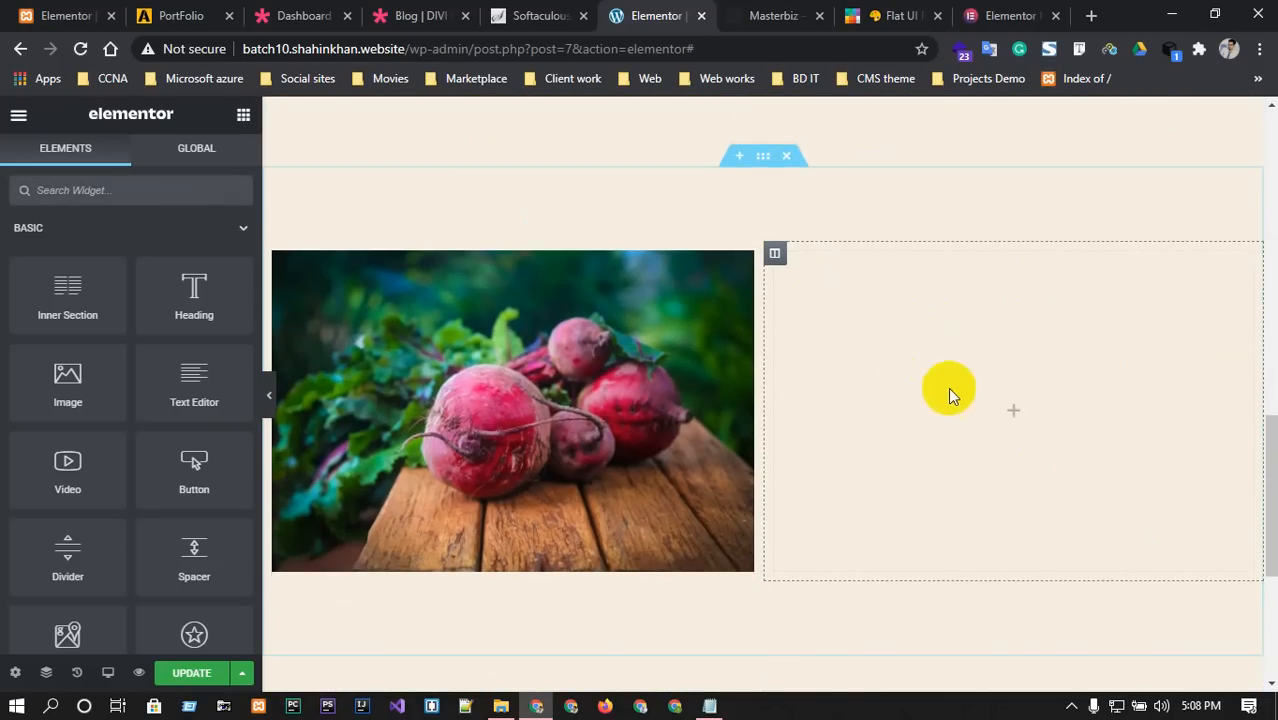
{"action": "right_click", "coordinate": [985, 347]}
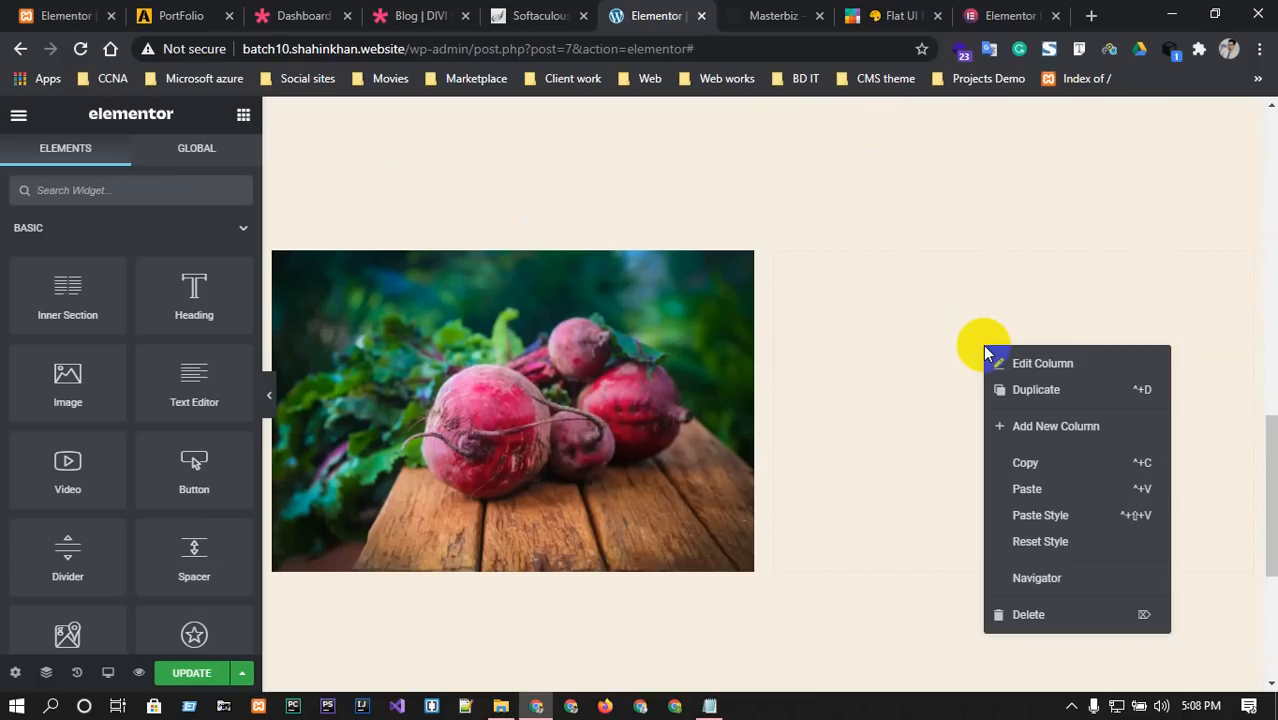
{"action": "left_click", "coordinate": [1034, 488]}
Copy the grey divider line and paste it under the copied heading.
{"action": "scroll", "coordinate": [1035, 487], "scroll_direction": "up", "scroll_amount": 6}
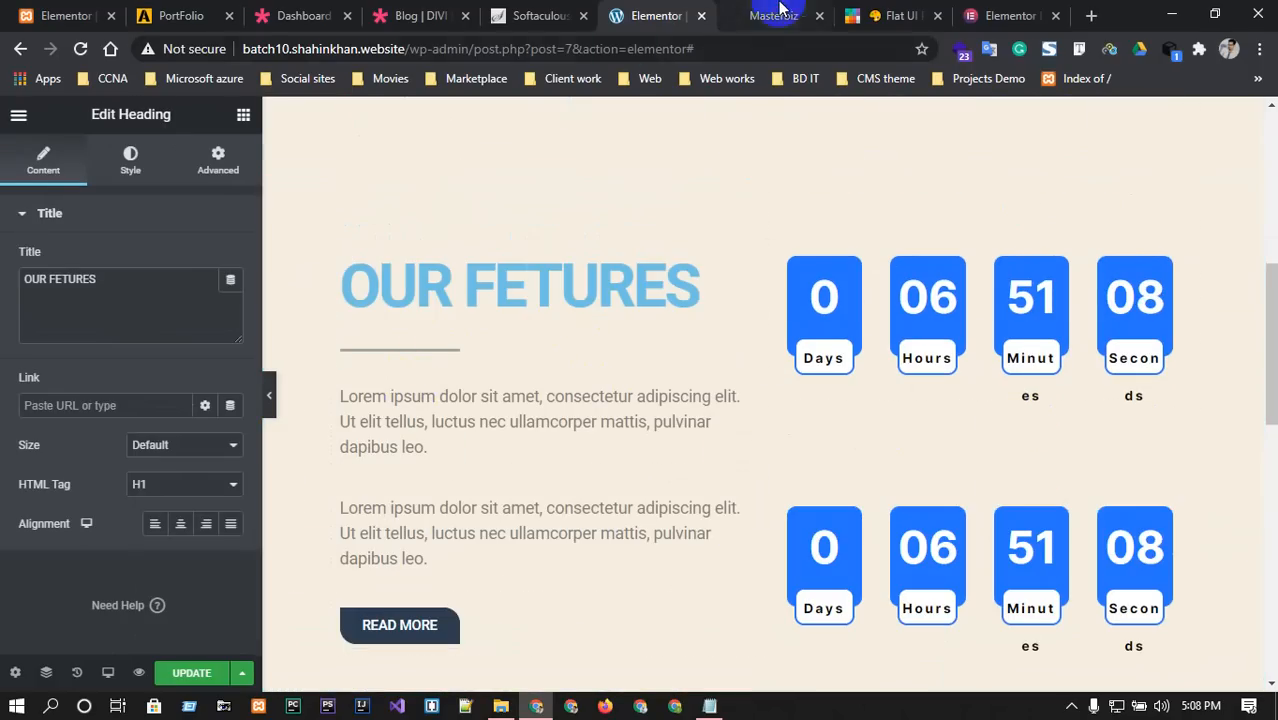
{"action": "left_click", "coordinate": [773, 15]}
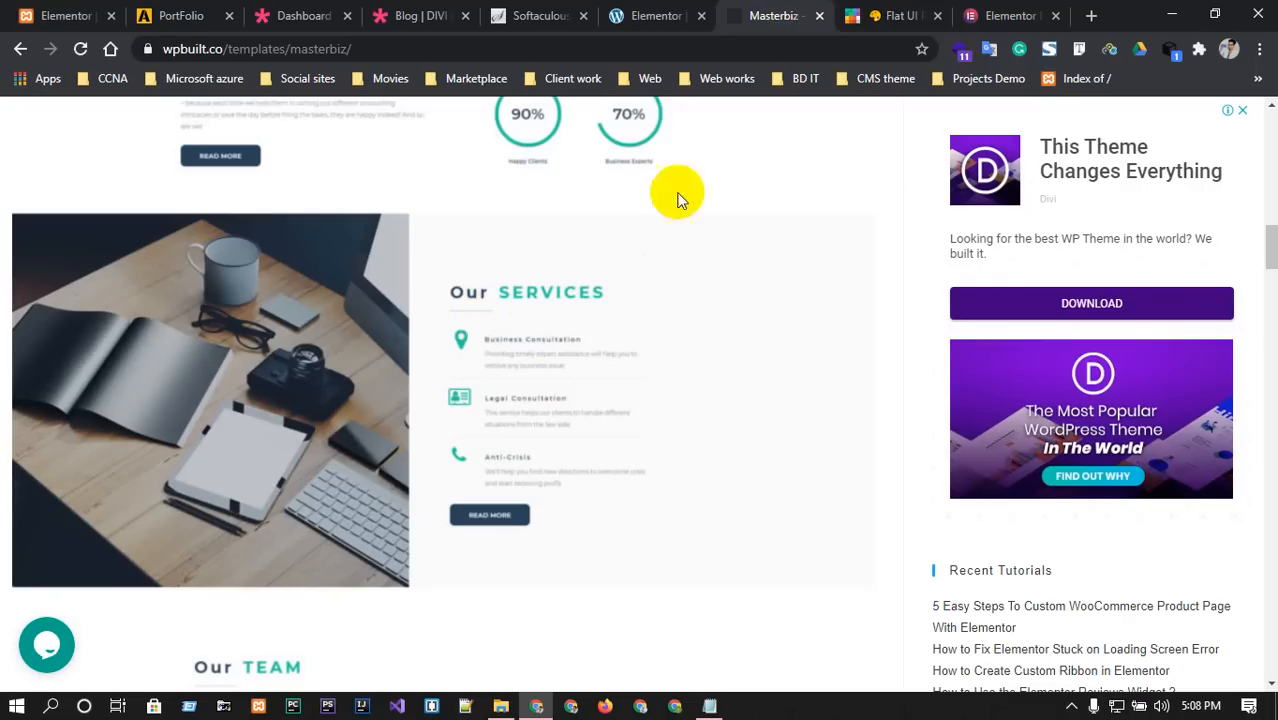
{"action": "left_click", "coordinate": [656, 15]}
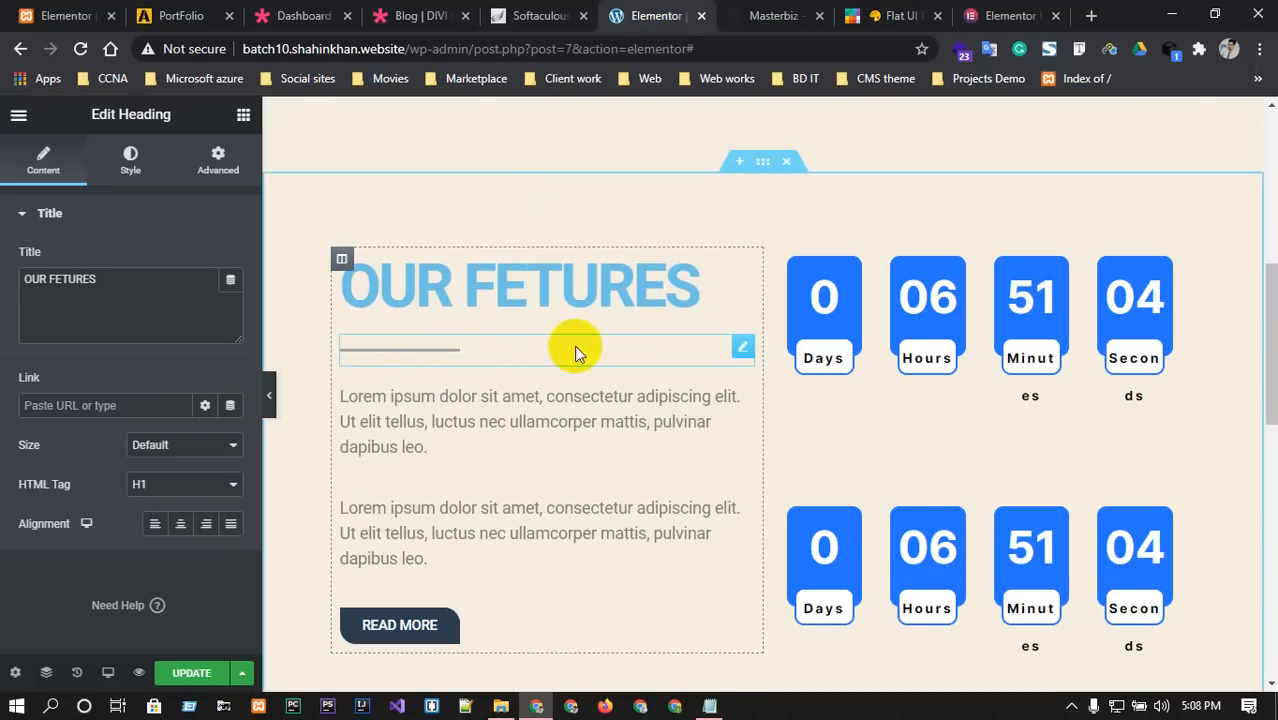
{"action": "right_click", "coordinate": [742, 346]}
{"action": "scroll", "coordinate": [840, 430], "scroll_direction": "down", "scroll_amount": 6}
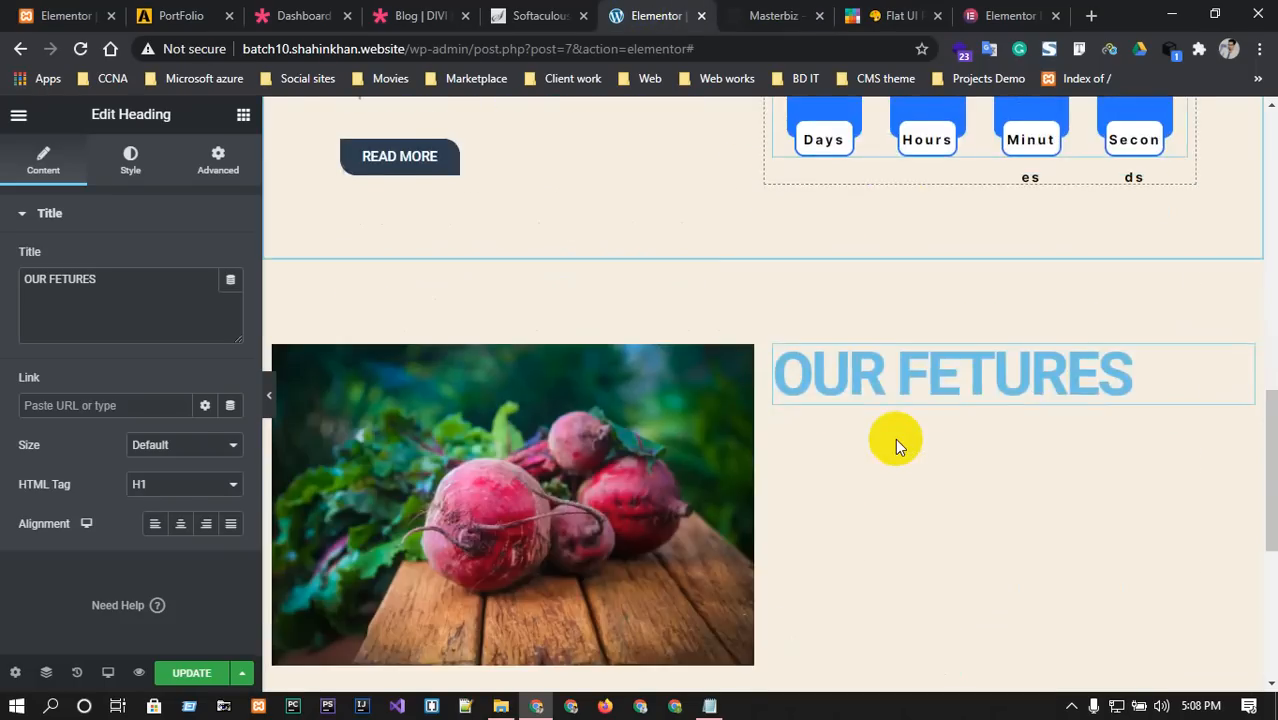
{"action": "right_click", "coordinate": [964, 268]}
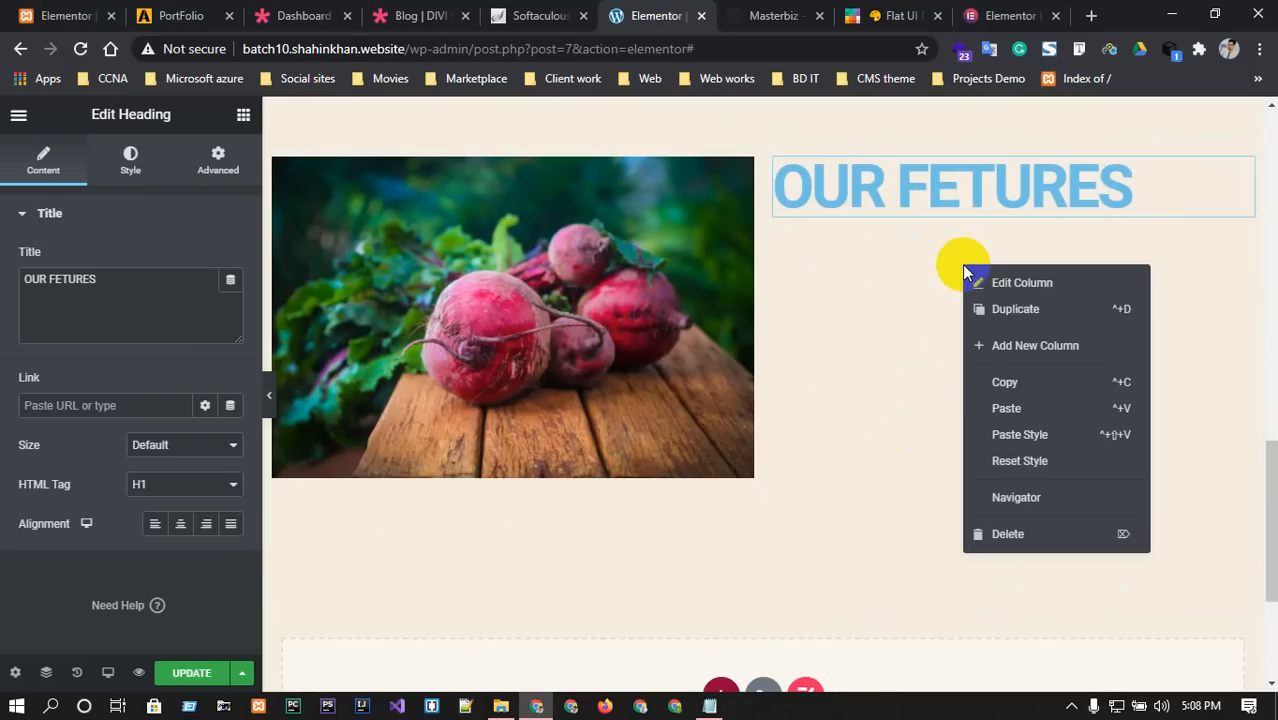
{"action": "left_click", "coordinate": [1004, 406]}
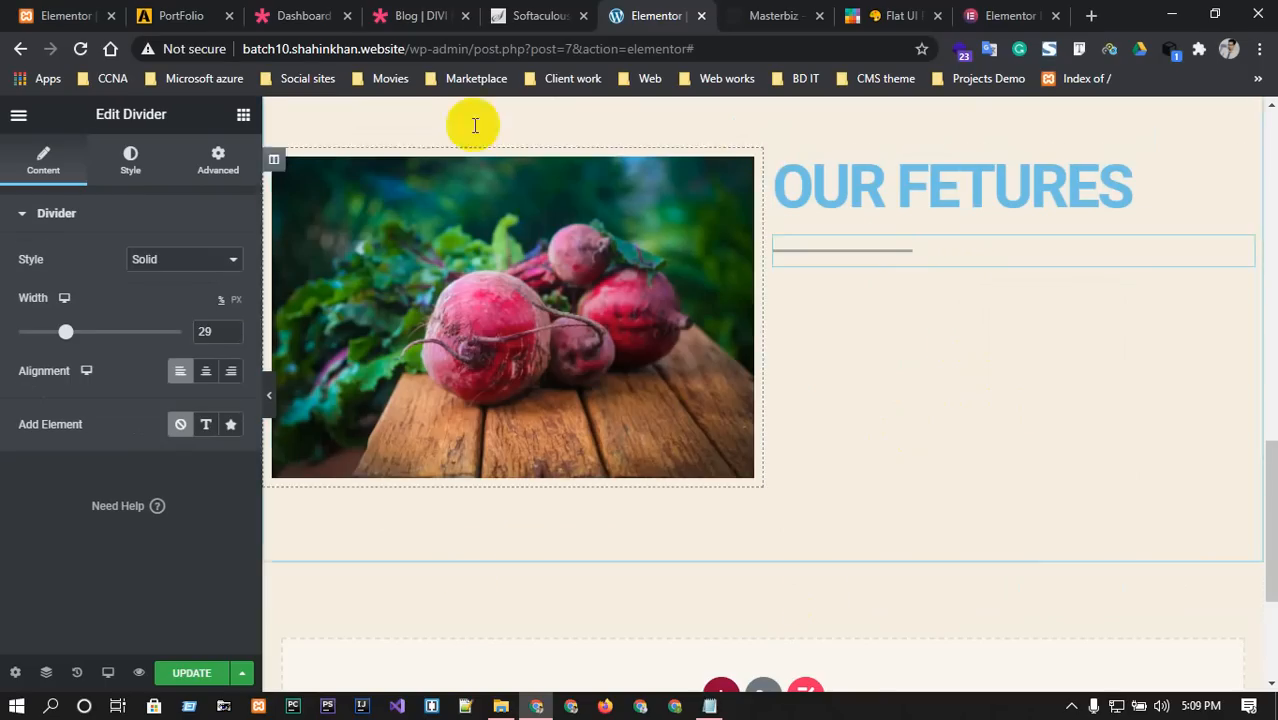
Check the reference services layout and bring back the editor's widget list.
{"action": "left_click", "coordinate": [768, 15]}
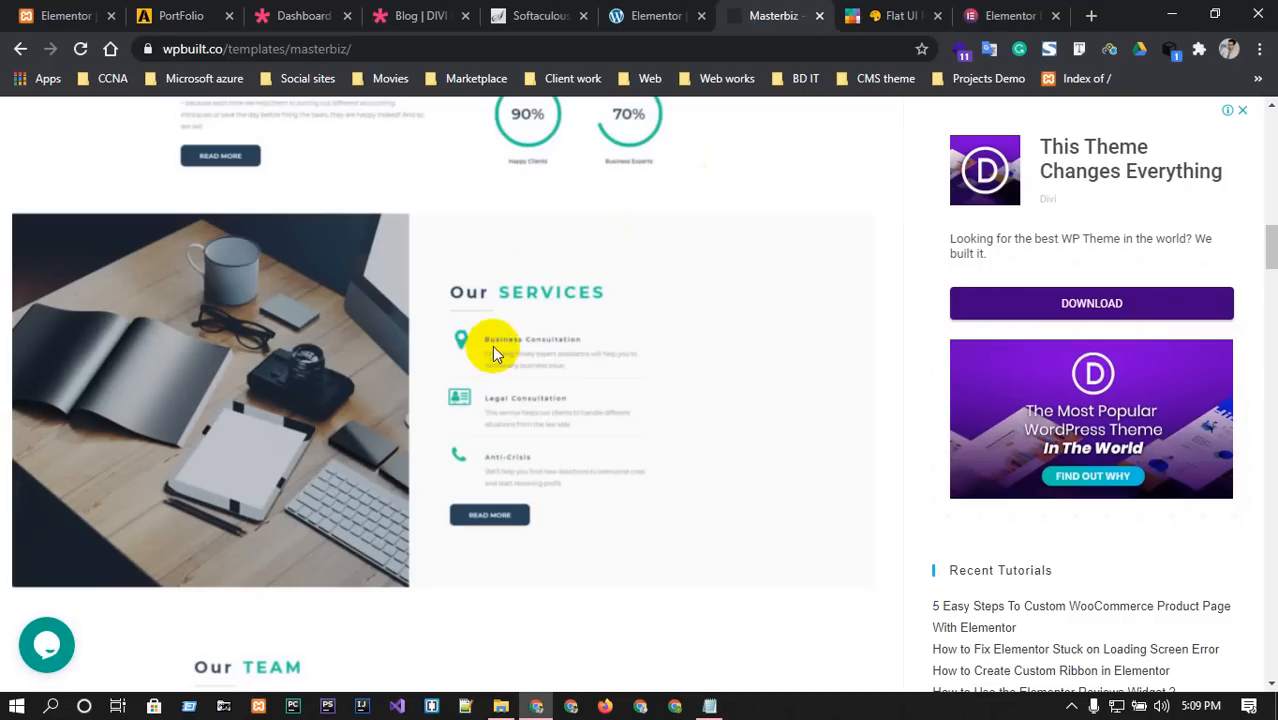
{"action": "left_click", "coordinate": [686, 12]}
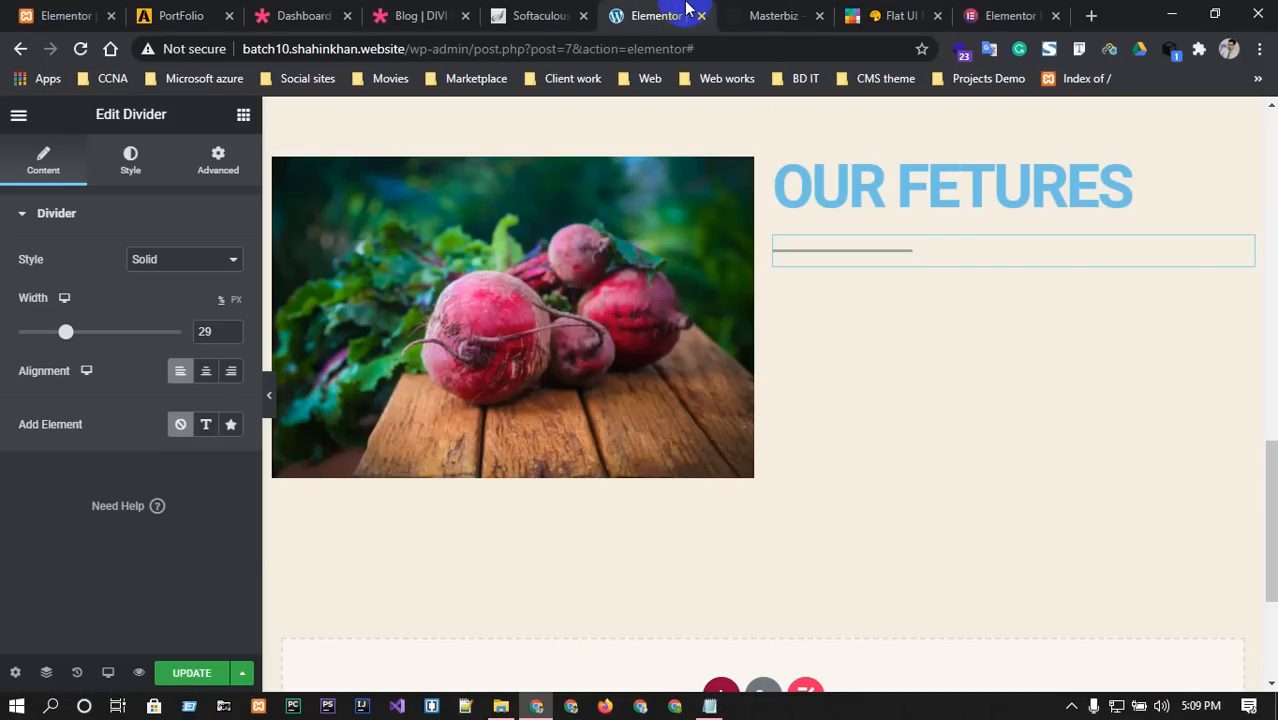
{"action": "left_click", "coordinate": [12, 118]}
{"action": "left_click", "coordinate": [14, 118]}
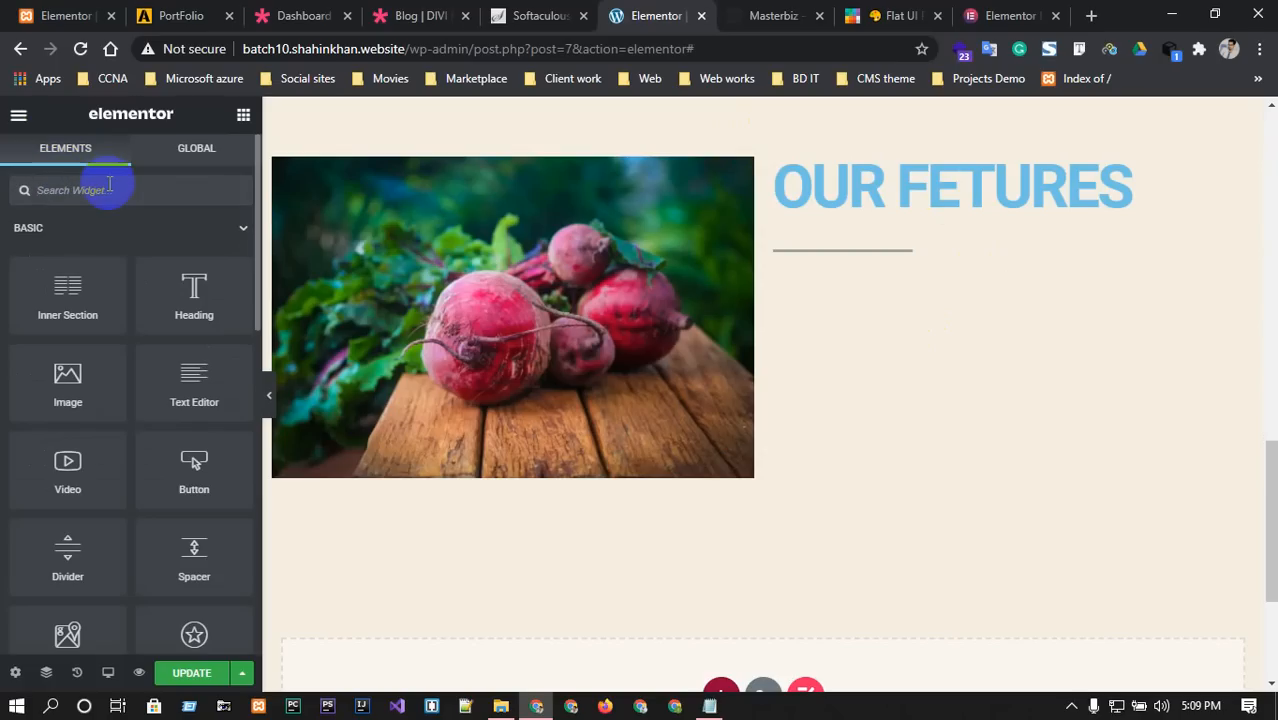
Search widgets for 'icon', drag an Icon Box under the divider, then switch to the Elementor Pro pricing tab.
{"action": "left_click", "coordinate": [109, 188]}
{"action": "type", "text": "icon"}
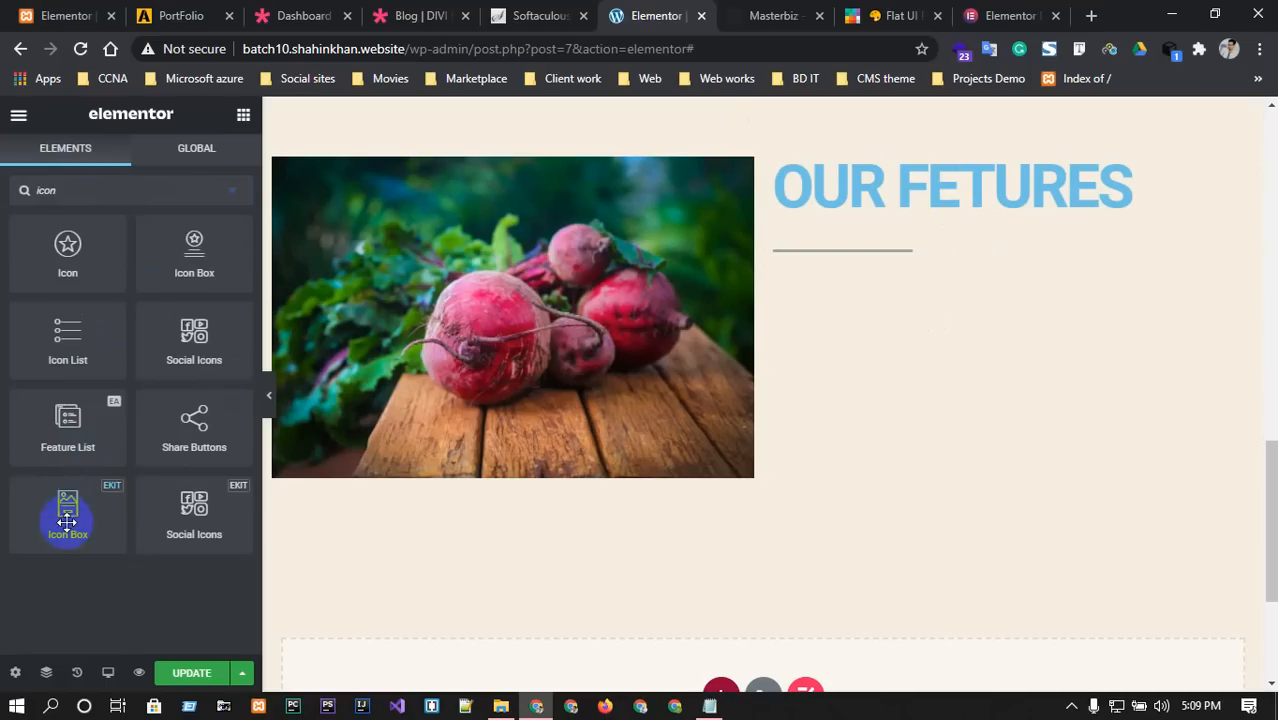
{"action": "left_click_drag", "start_coordinate": [91, 275], "coordinate": [75, 259]}
{"action": "left_click", "coordinate": [1010, 15]}
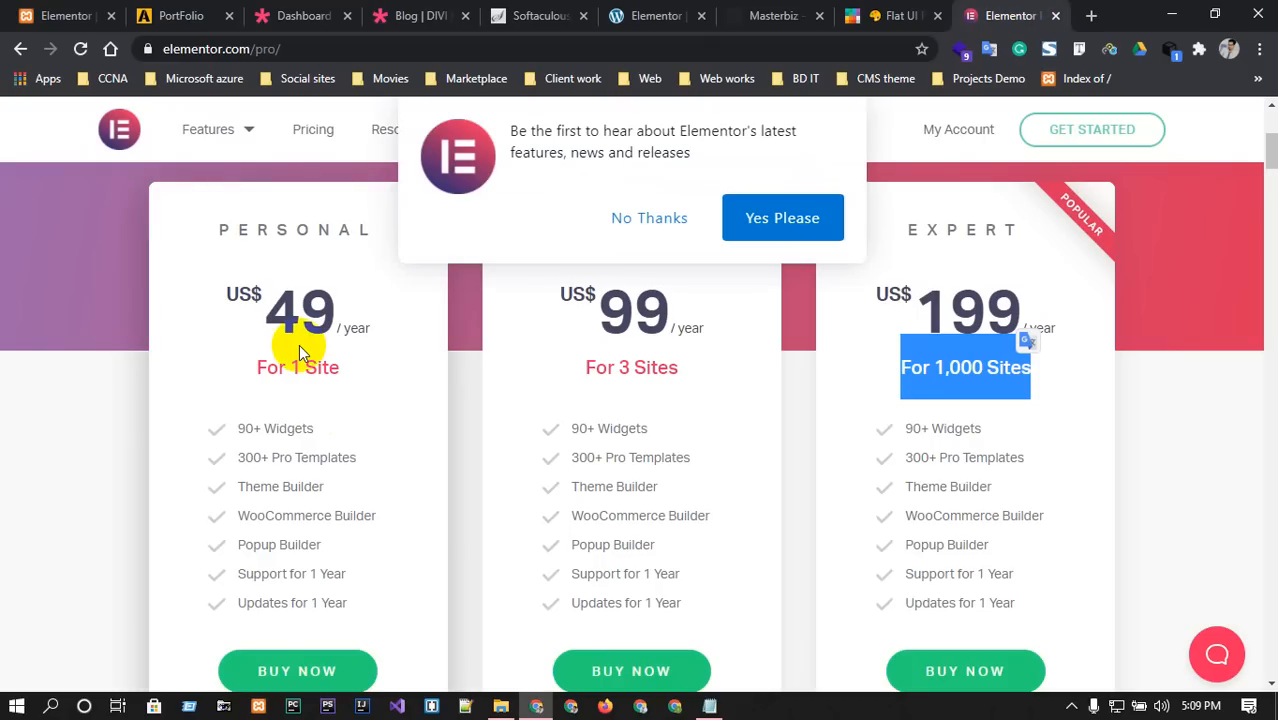
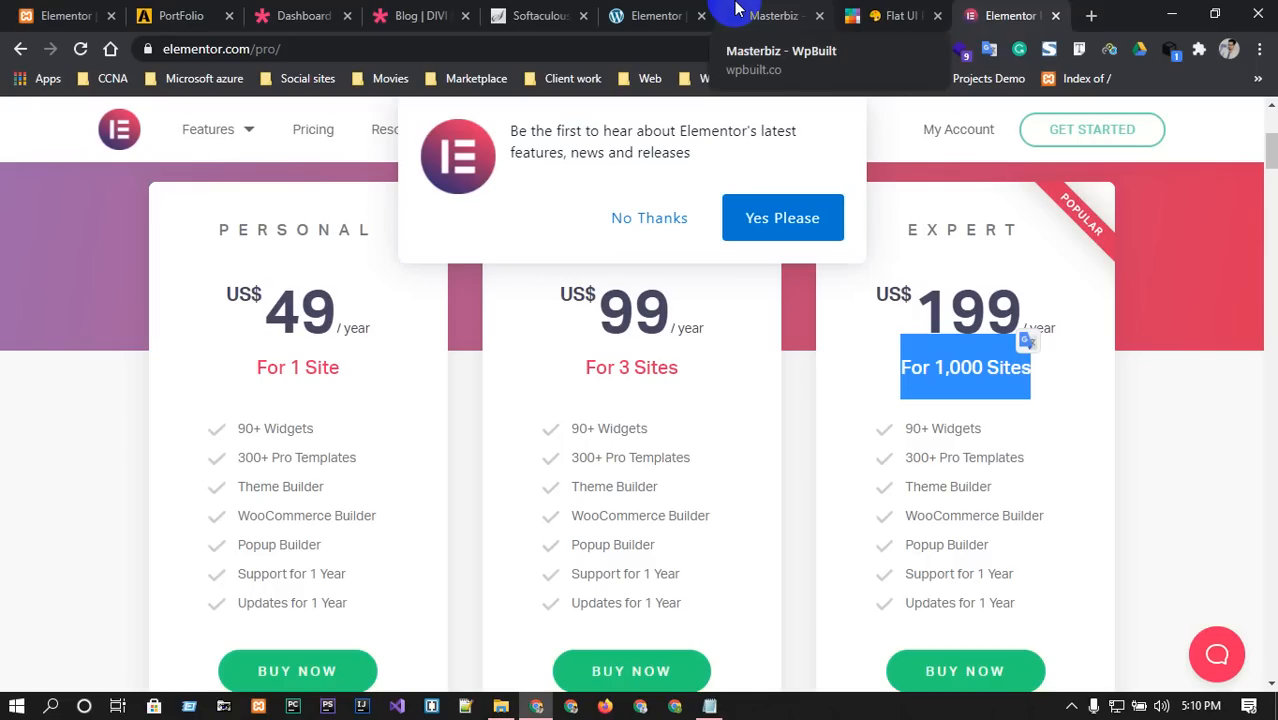
Return to the Elementor editor tab, comparing once against the Masterbiz reference template.
{"action": "left_click", "coordinate": [655, 15]}
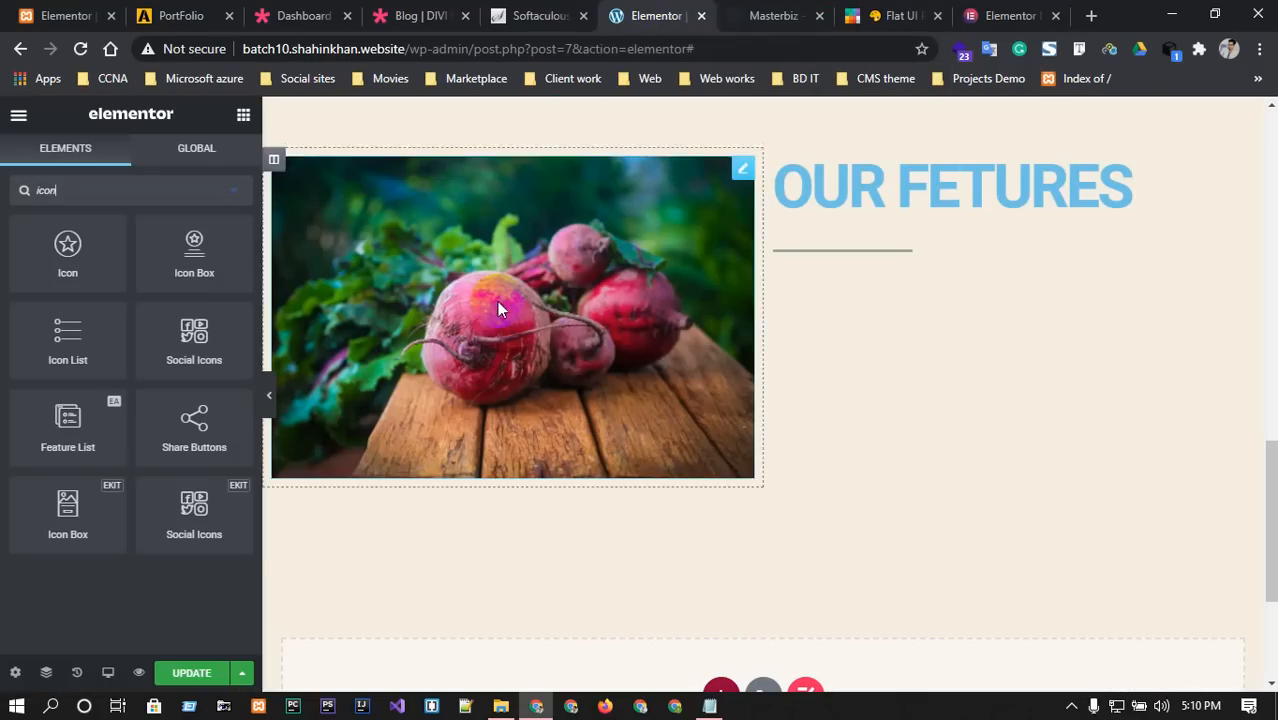
{"action": "left_click", "coordinate": [931, 267]}
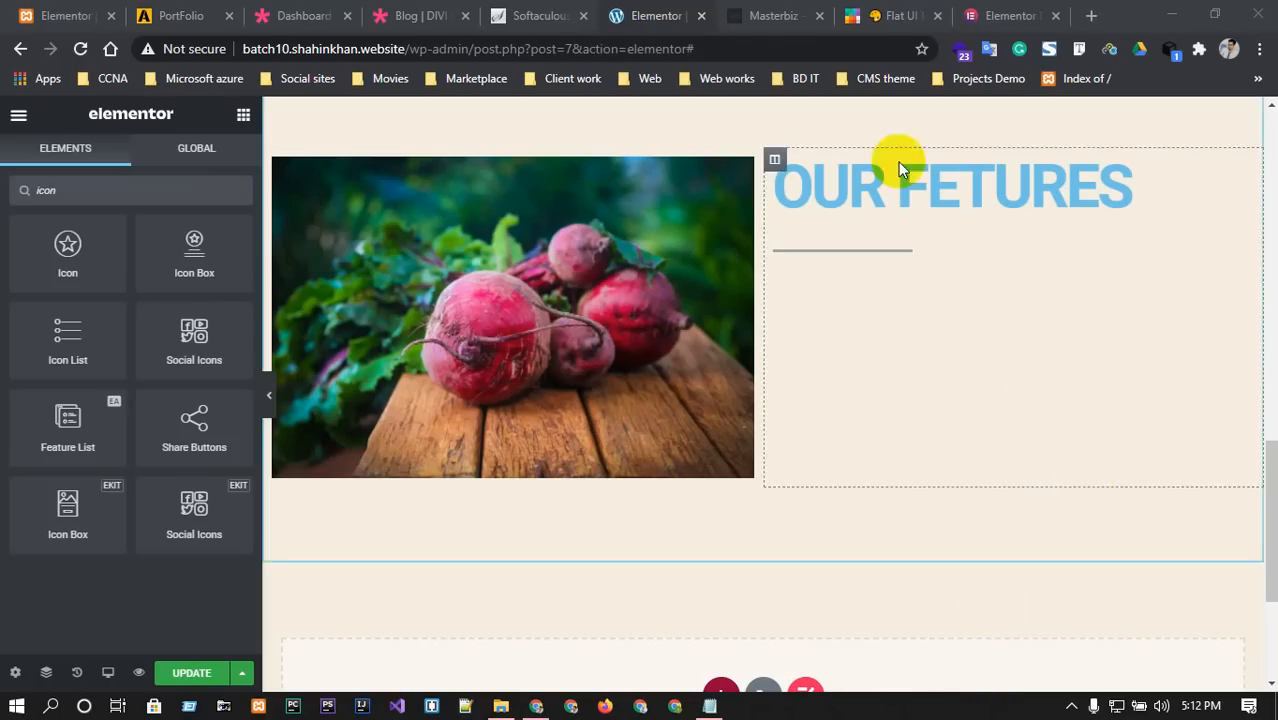
{"action": "left_click", "coordinate": [790, 16]}
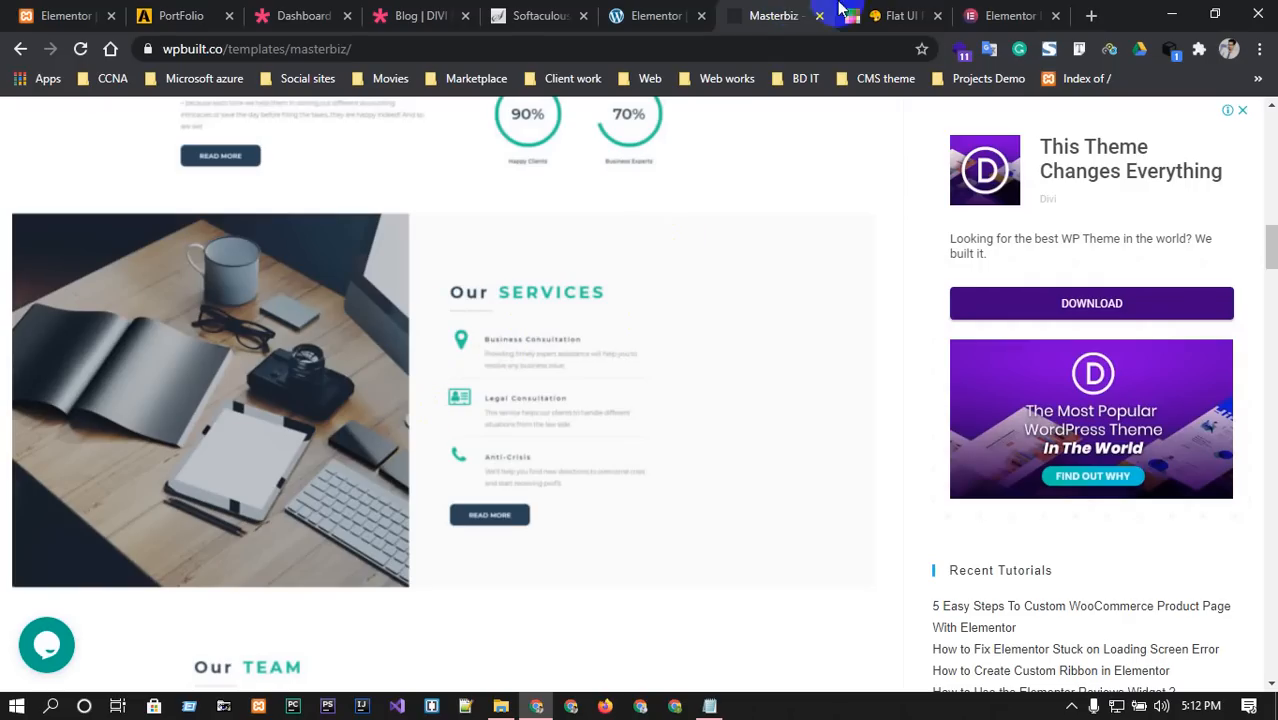
{"action": "left_click", "coordinate": [656, 16]}
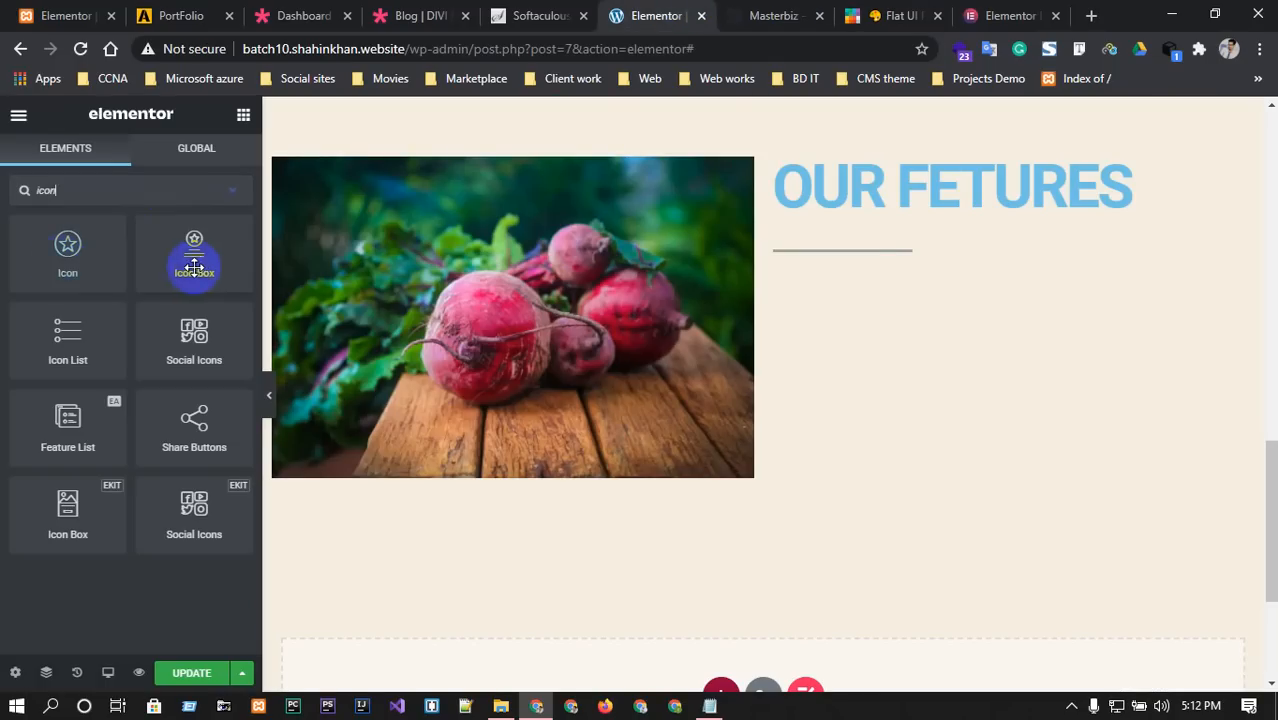
Drop an Icon Box under the divider, trying Stacked and Framed views before keeping Default.
{"action": "left_click_drag", "start_coordinate": [193, 262], "coordinate": [901, 260]}
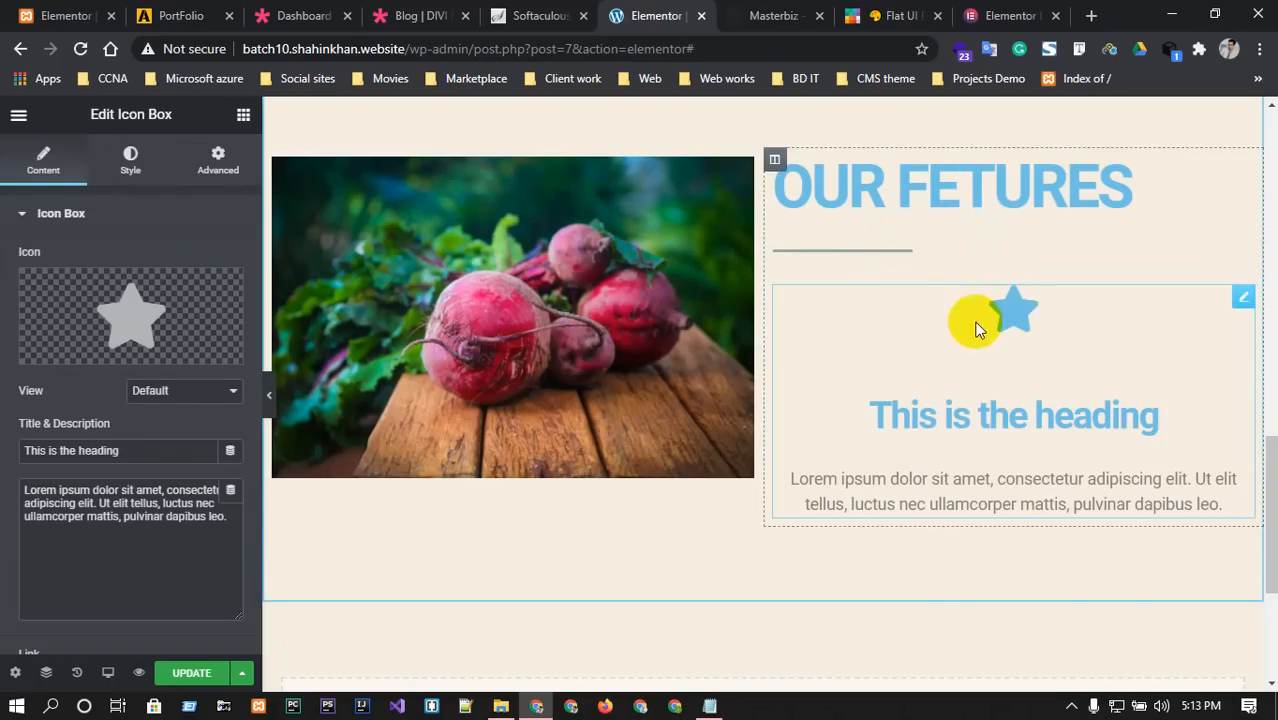
{"action": "left_click", "coordinate": [189, 393]}
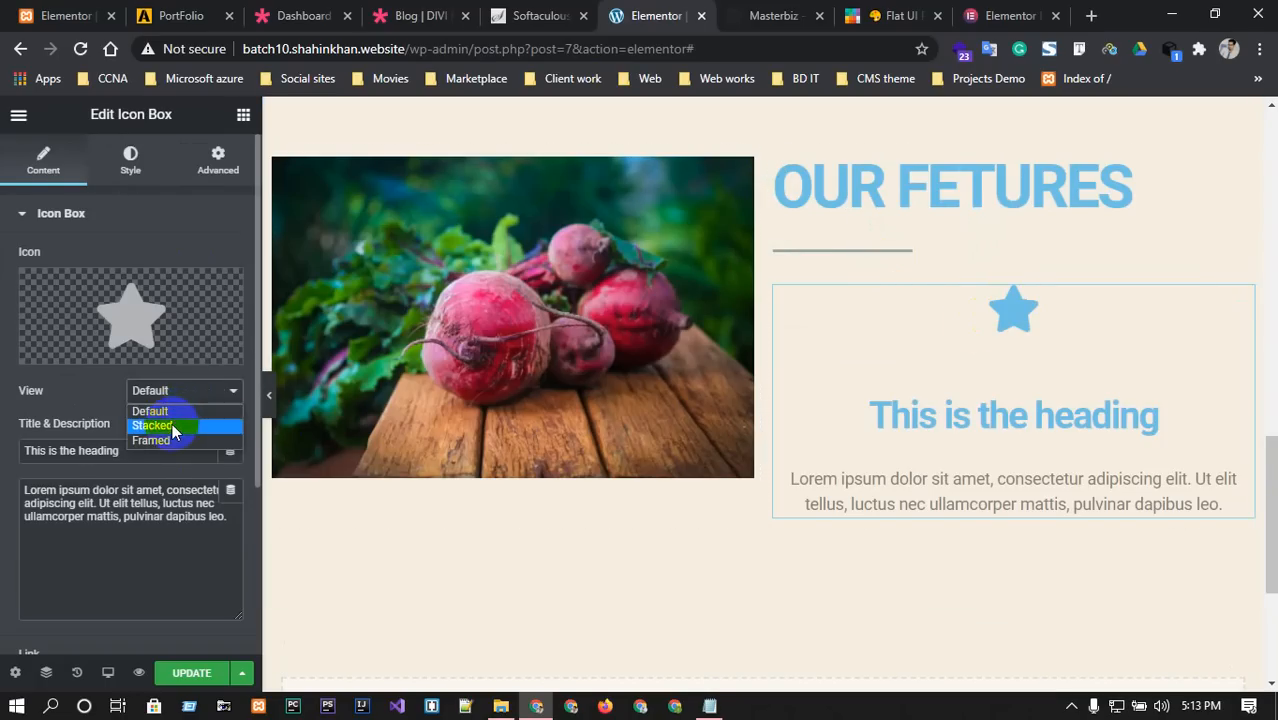
{"action": "left_click", "coordinate": [158, 425]}
{"action": "left_click", "coordinate": [183, 392]}
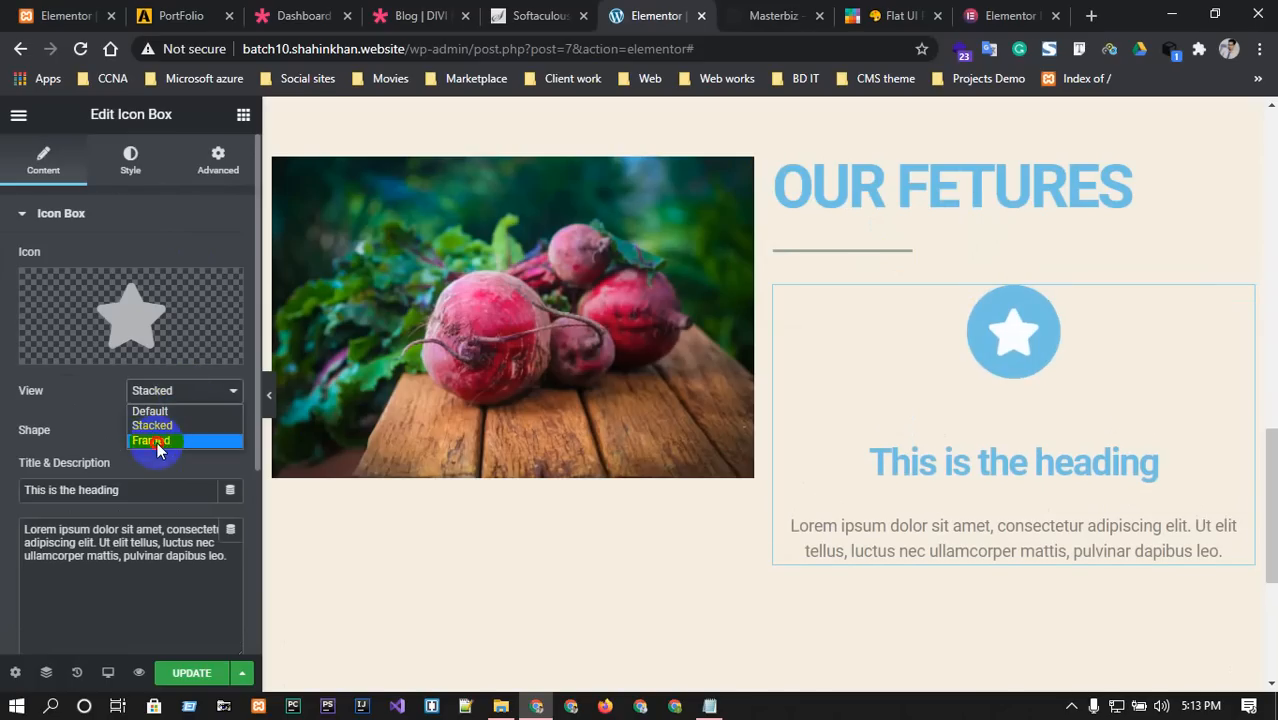
{"action": "left_click", "coordinate": [155, 441]}
{"action": "left_click", "coordinate": [165, 403]}
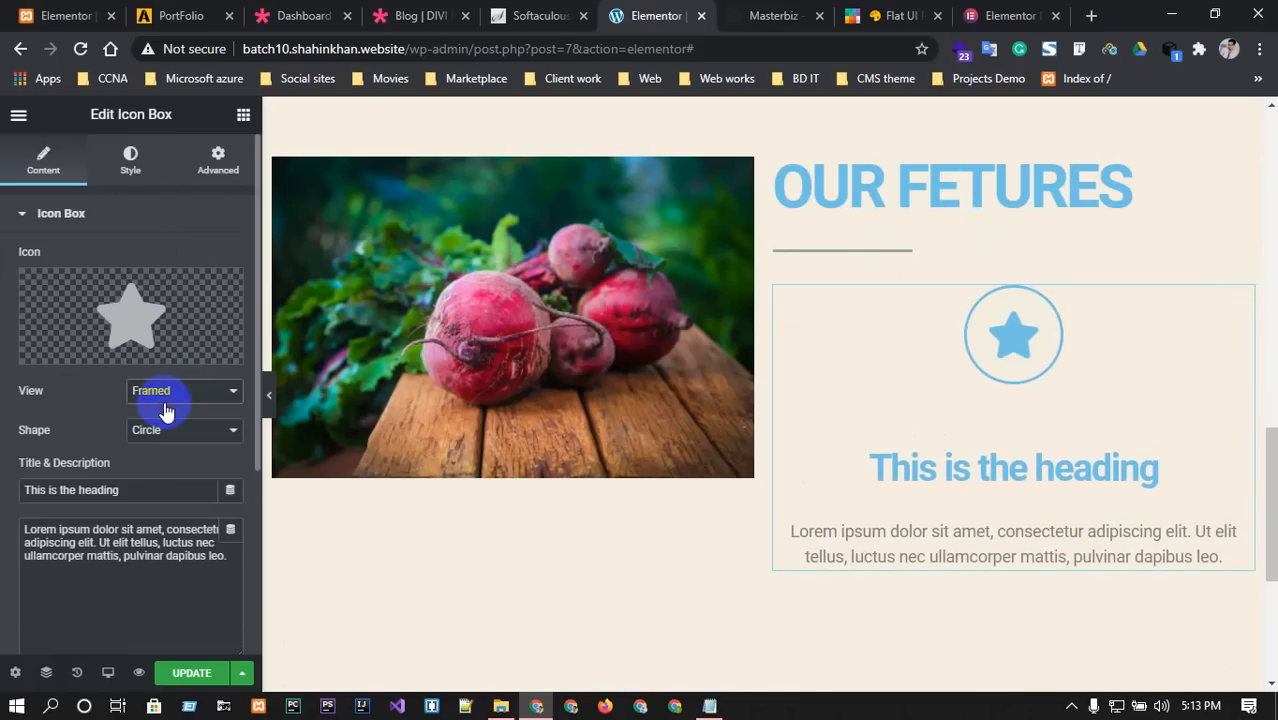
{"action": "left_click", "coordinate": [168, 400]}
{"action": "left_click", "coordinate": [160, 408]}
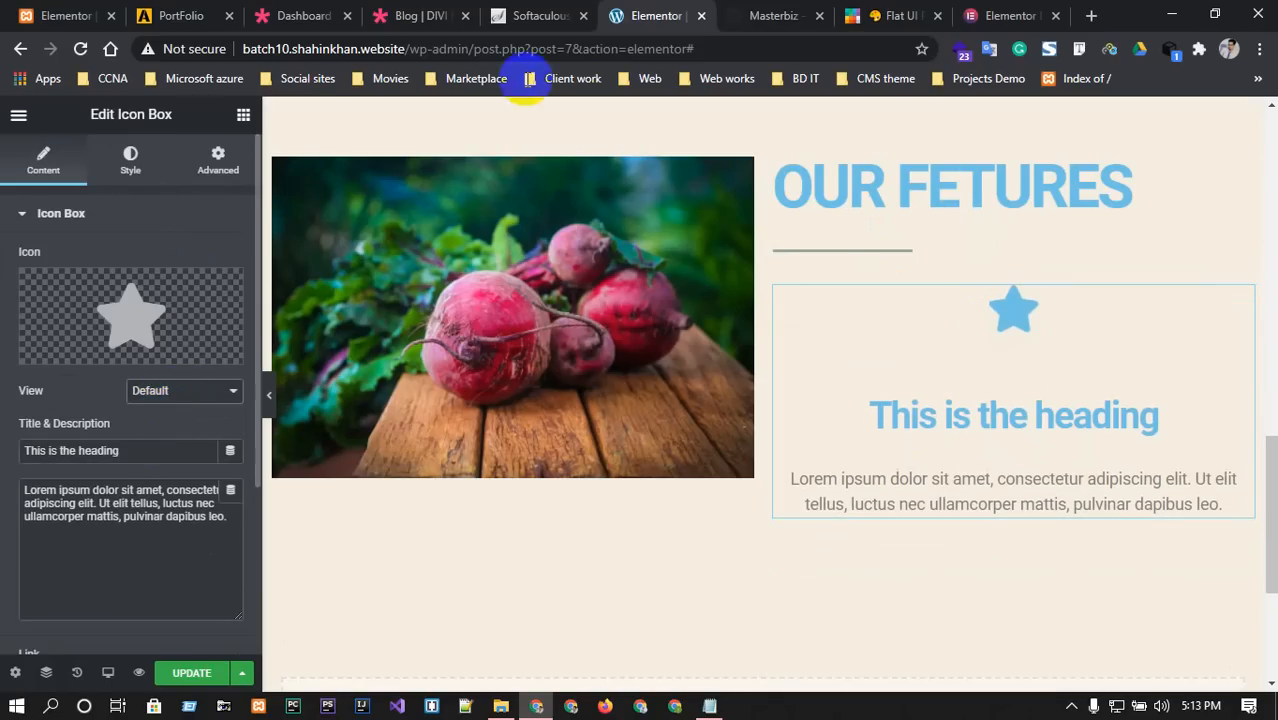
{"action": "left_click", "coordinate": [757, 14]}
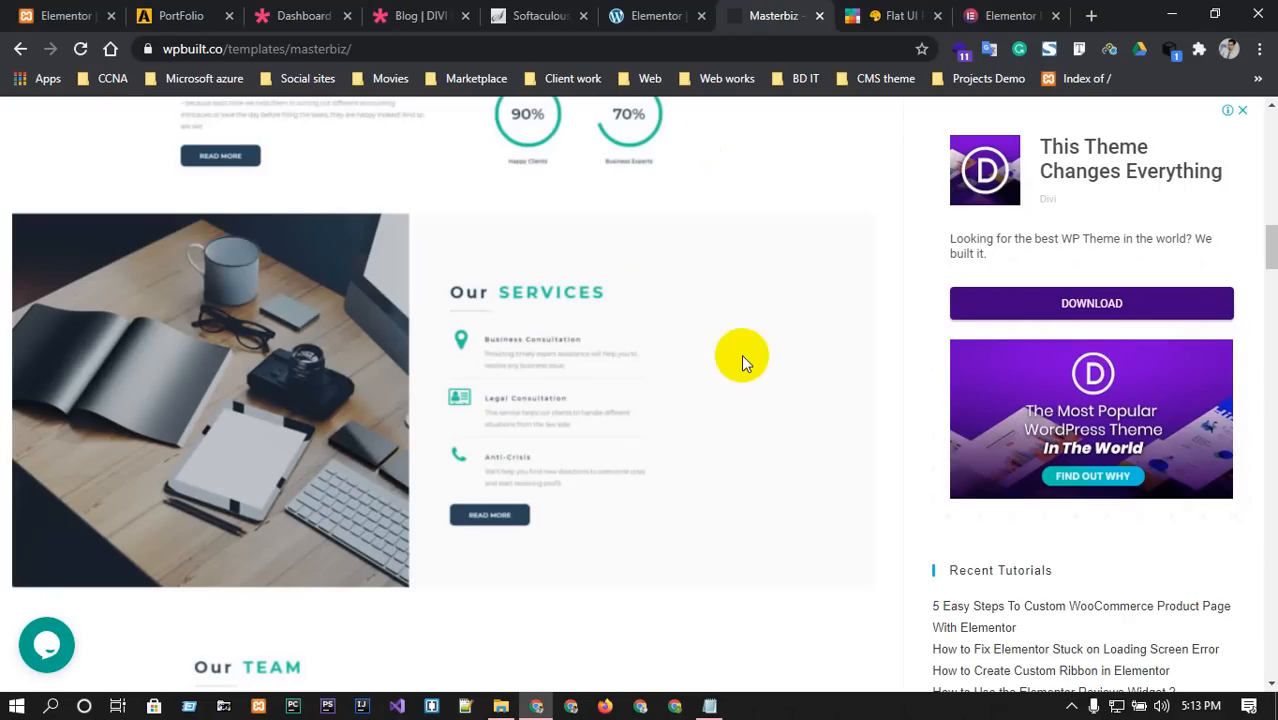
{"action": "left_click", "coordinate": [656, 15]}
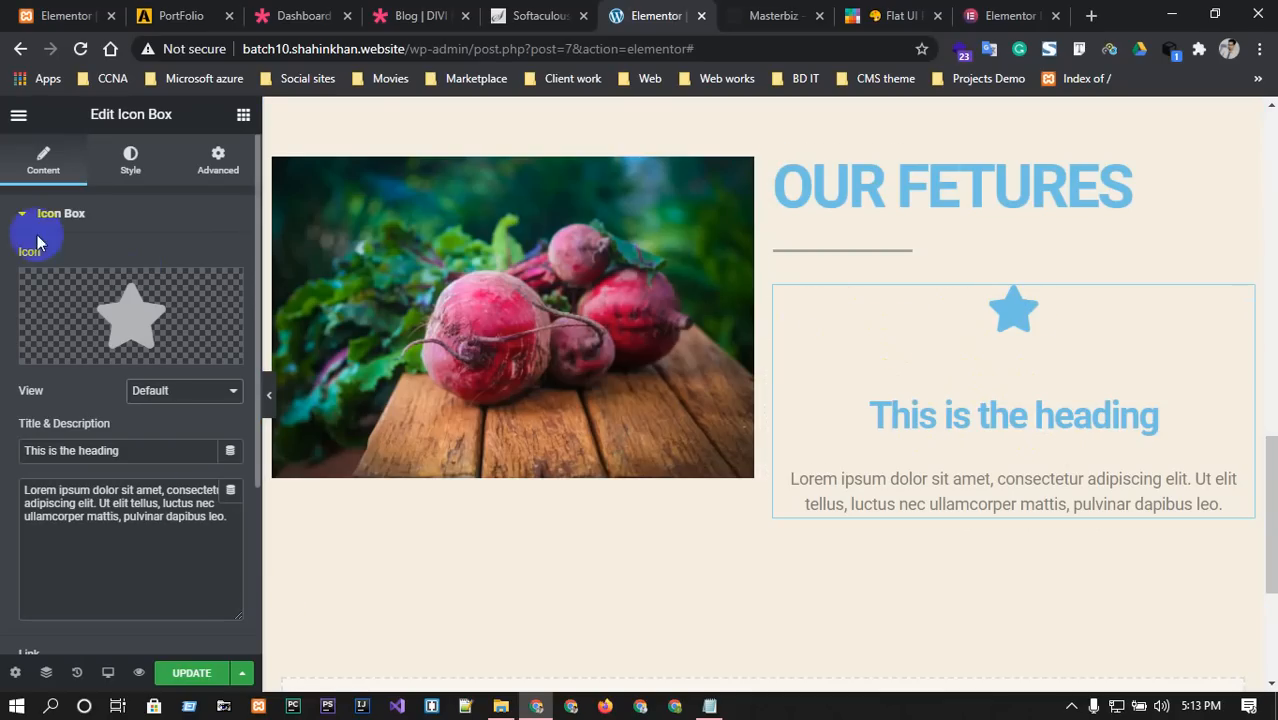
Set the icon box's Icon Position to Left after briefly trying Right.
{"action": "scroll", "coordinate": [97, 400], "scroll_direction": "down", "scroll_amount": 2}
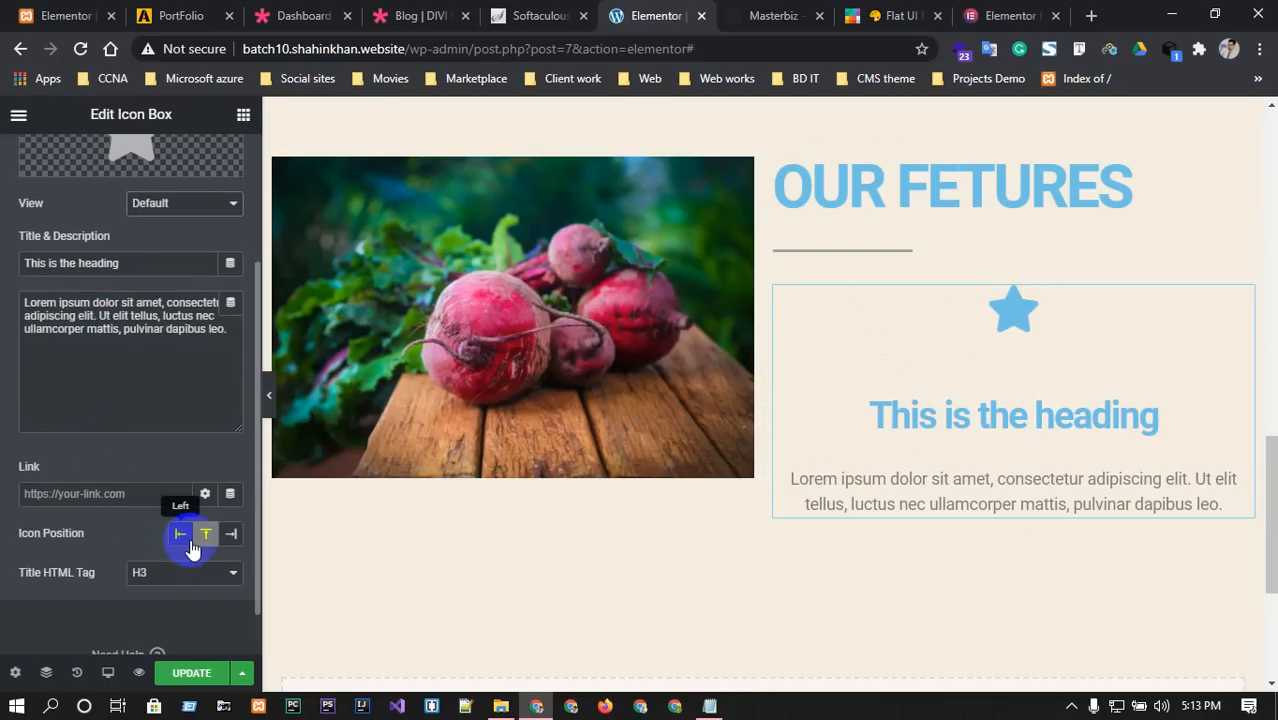
{"action": "left_click", "coordinate": [178, 535]}
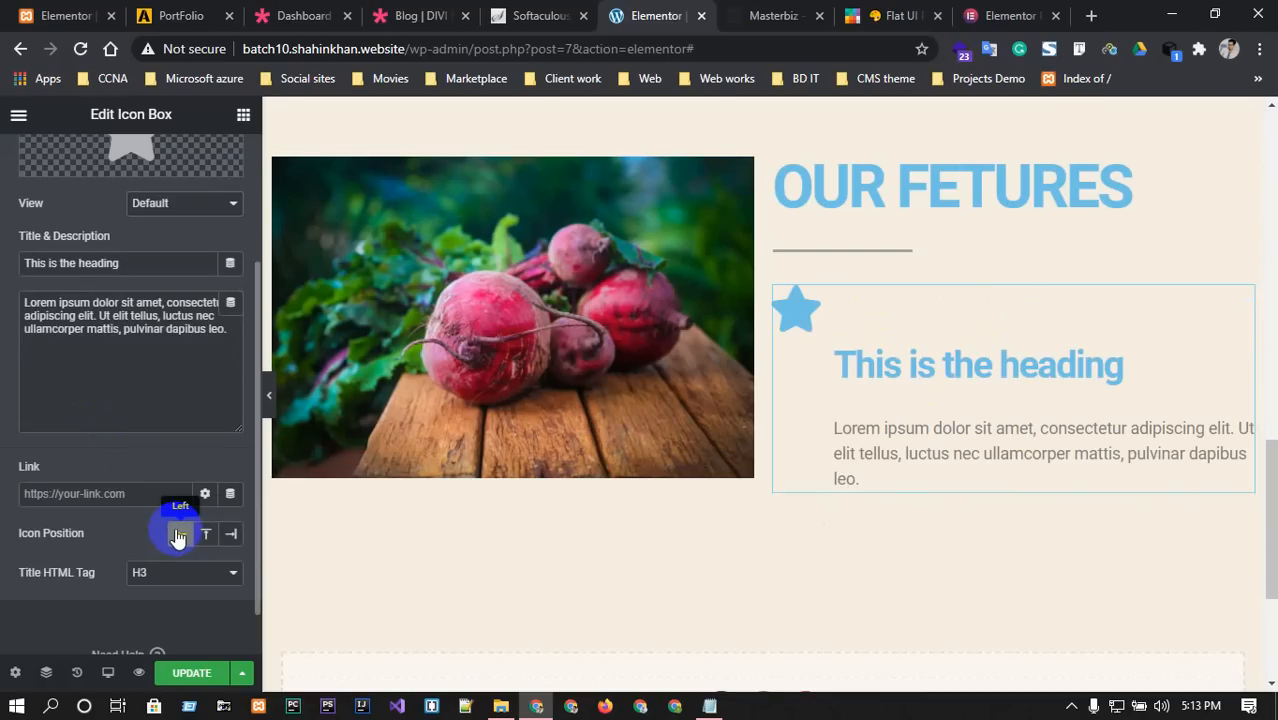
{"action": "left_click", "coordinate": [231, 534]}
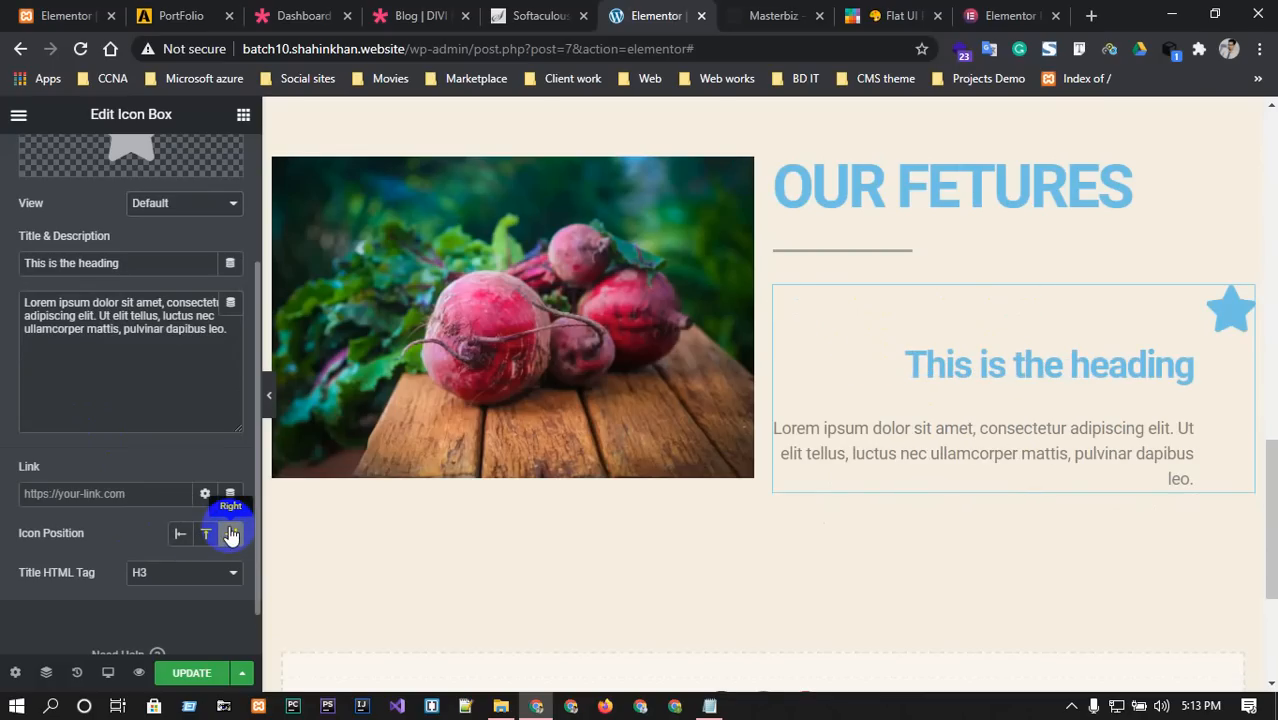
{"action": "left_click", "coordinate": [180, 534]}
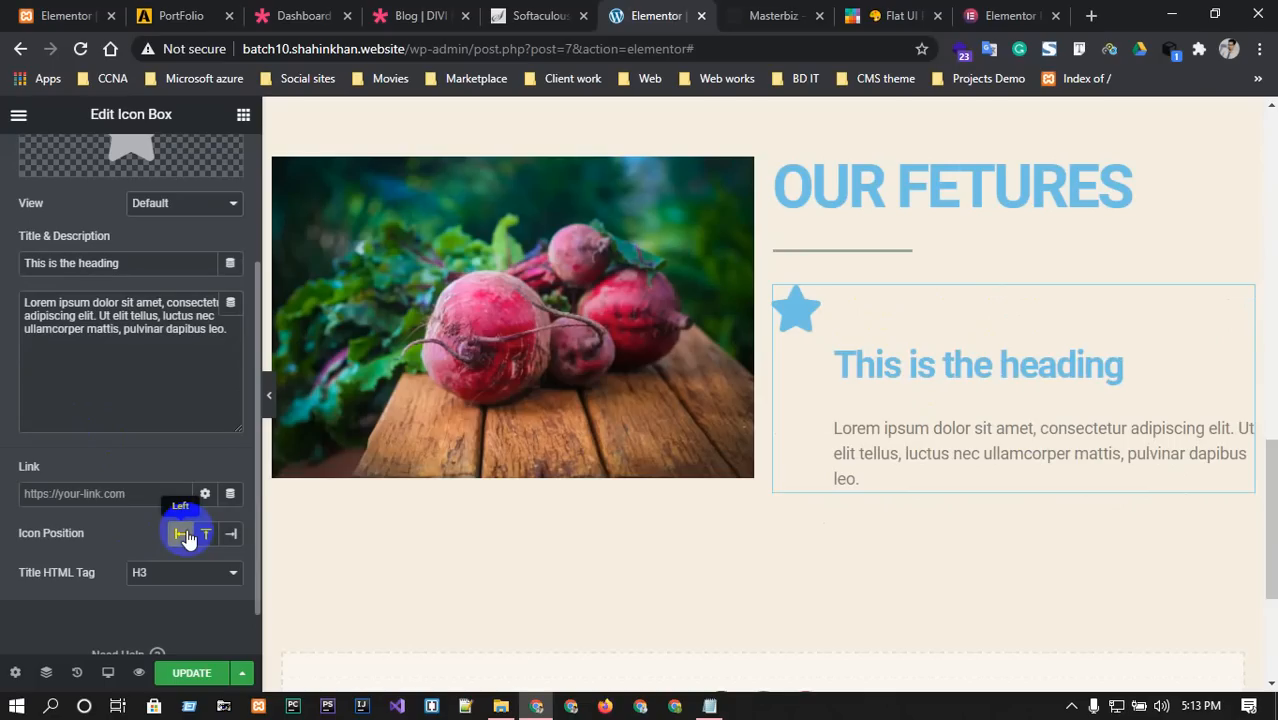
{"action": "scroll", "coordinate": [178, 420], "scroll_direction": "up", "scroll_amount": 3}
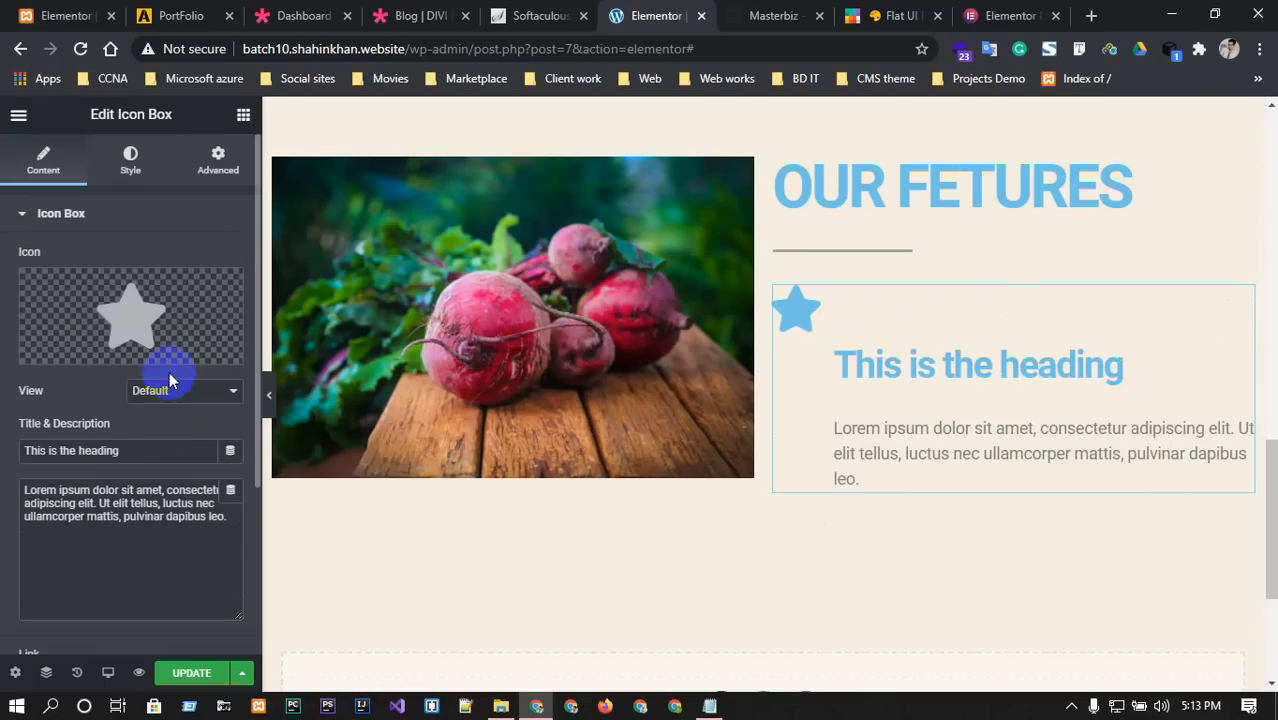
{"action": "left_click", "coordinate": [770, 15]}
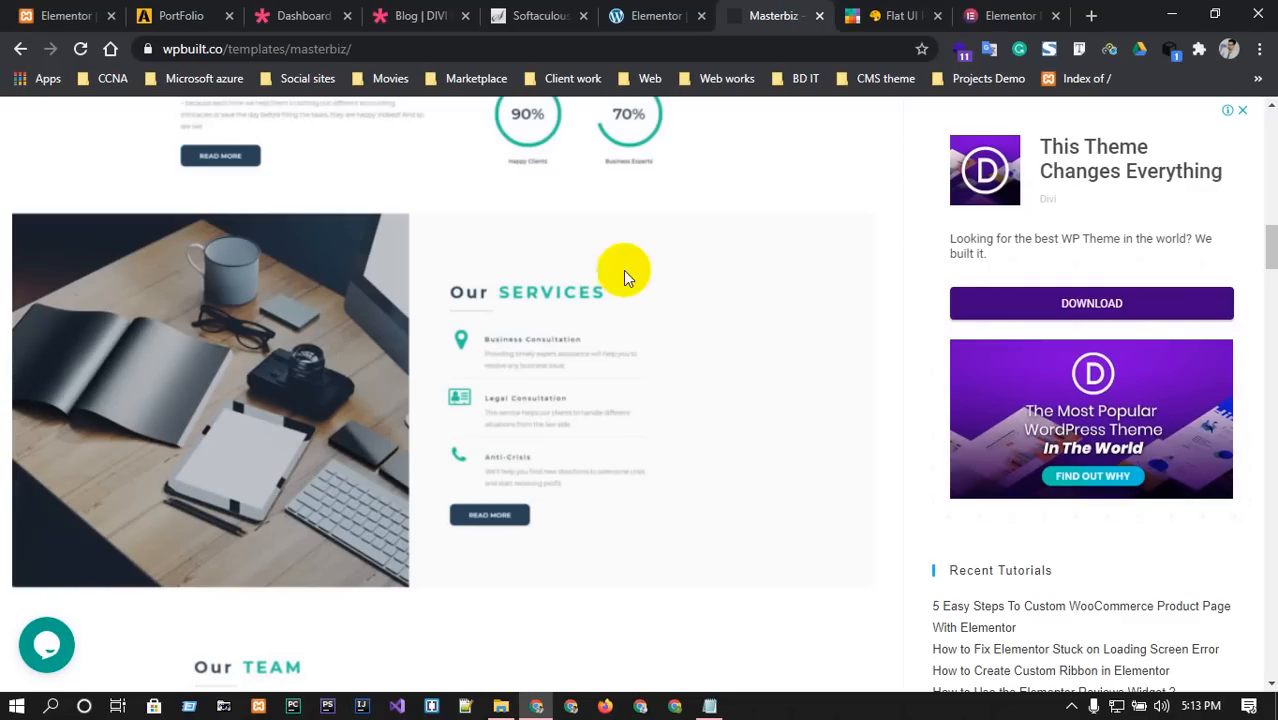
{"action": "left_click", "coordinate": [656, 15]}
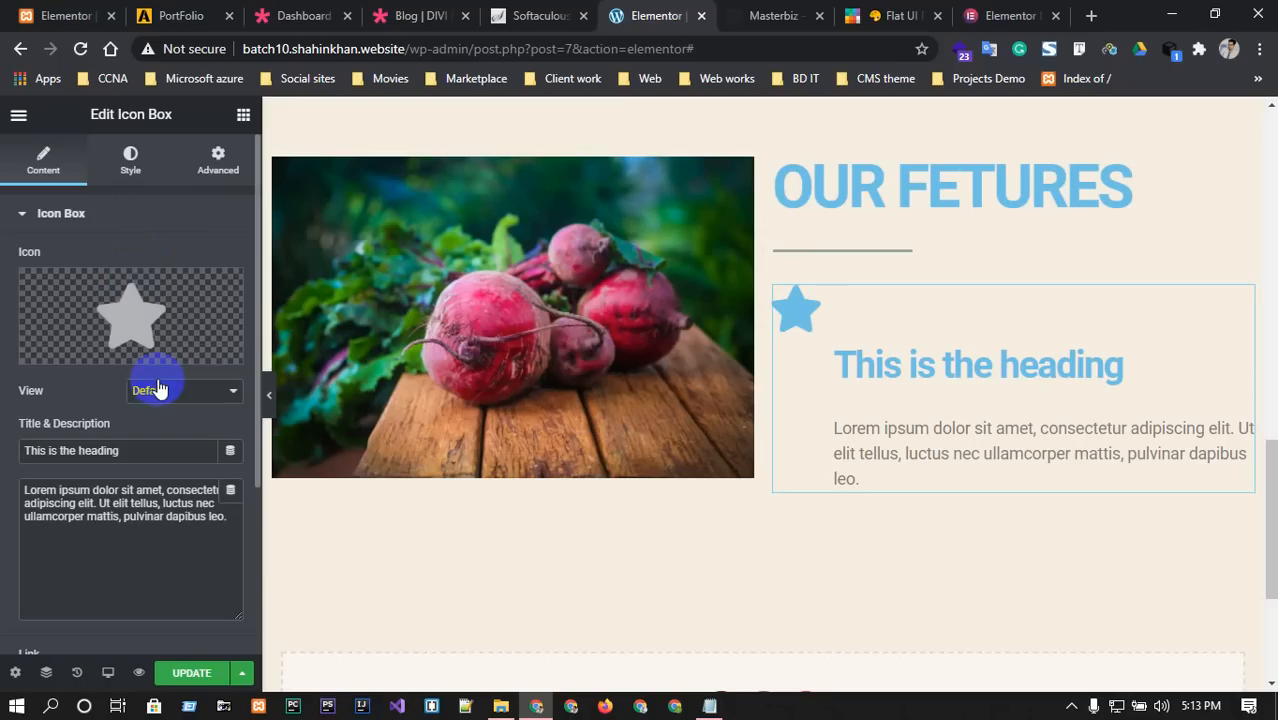
Open the Icon Library and filter icons by 'loc' across all icon sets.
{"action": "left_click", "coordinate": [168, 392]}
{"action": "left_click", "coordinate": [171, 310]}
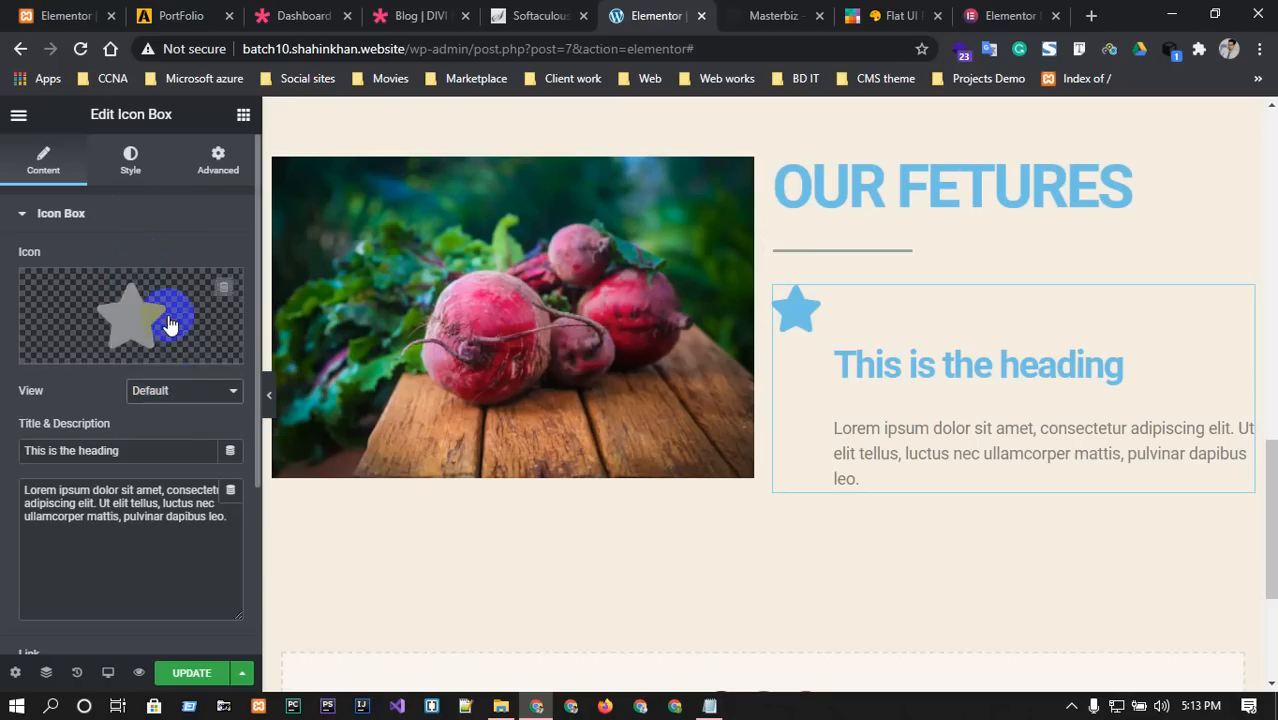
{"action": "left_click", "coordinate": [168, 322]}
{"action": "left_click", "coordinate": [567, 183]}
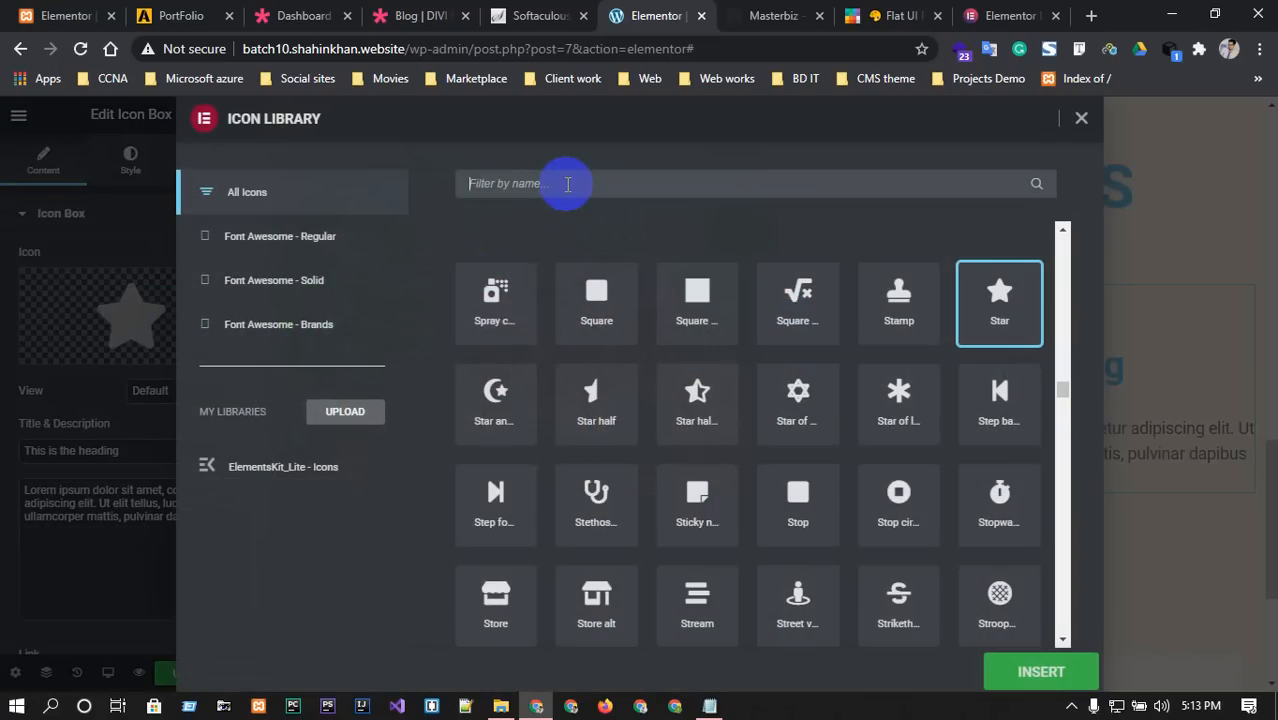
{"action": "type", "text": "lo"}
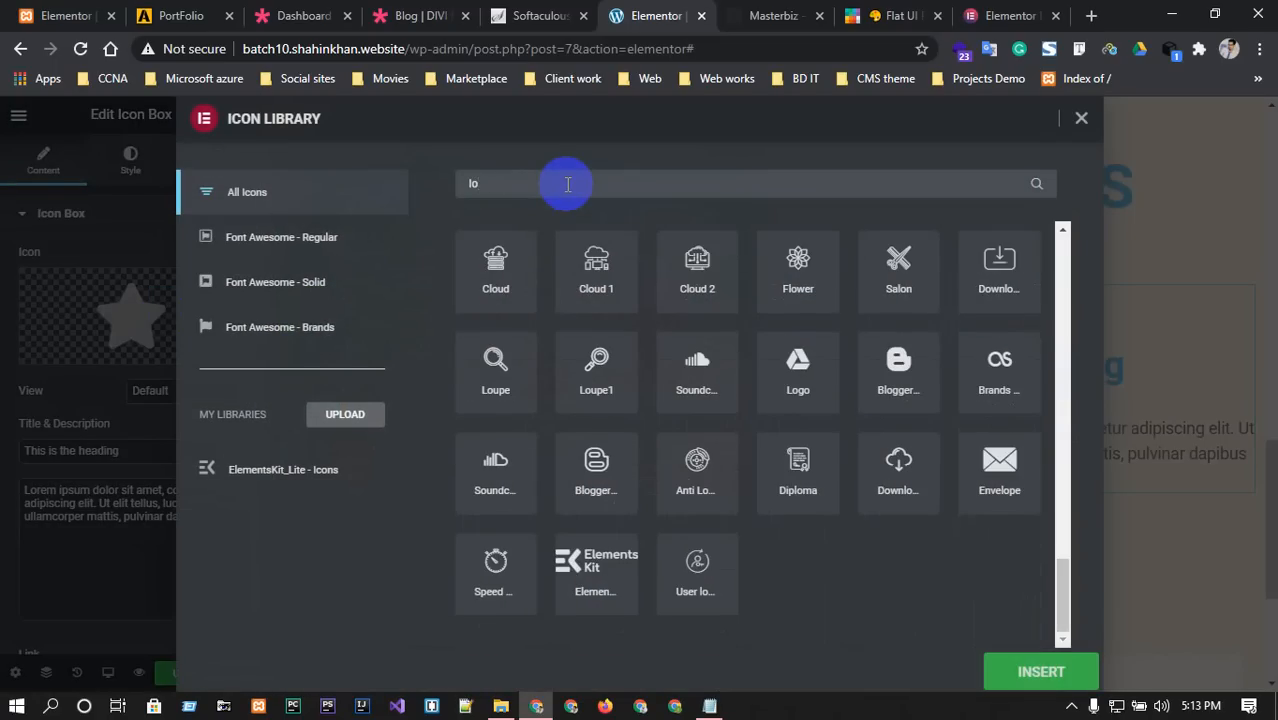
{"action": "type", "text": "ca"}
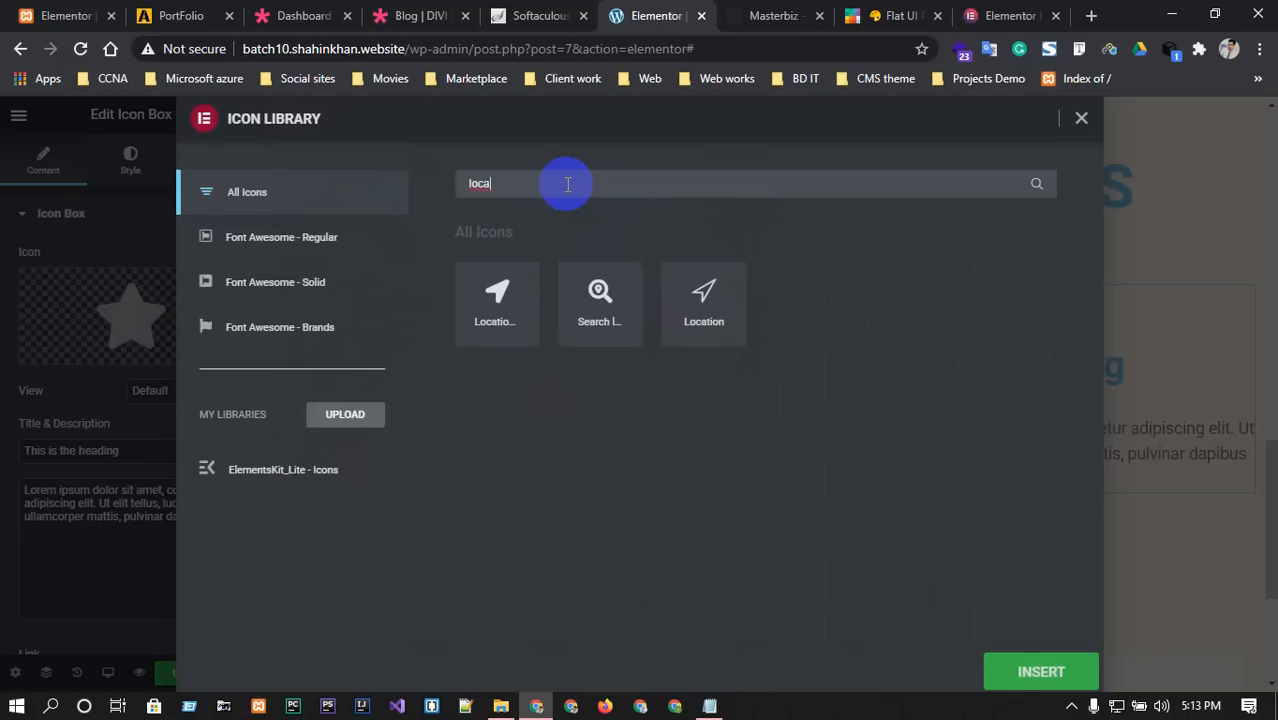
{"action": "key", "text": "BackSpace"}
{"action": "left_click", "coordinate": [297, 240]}
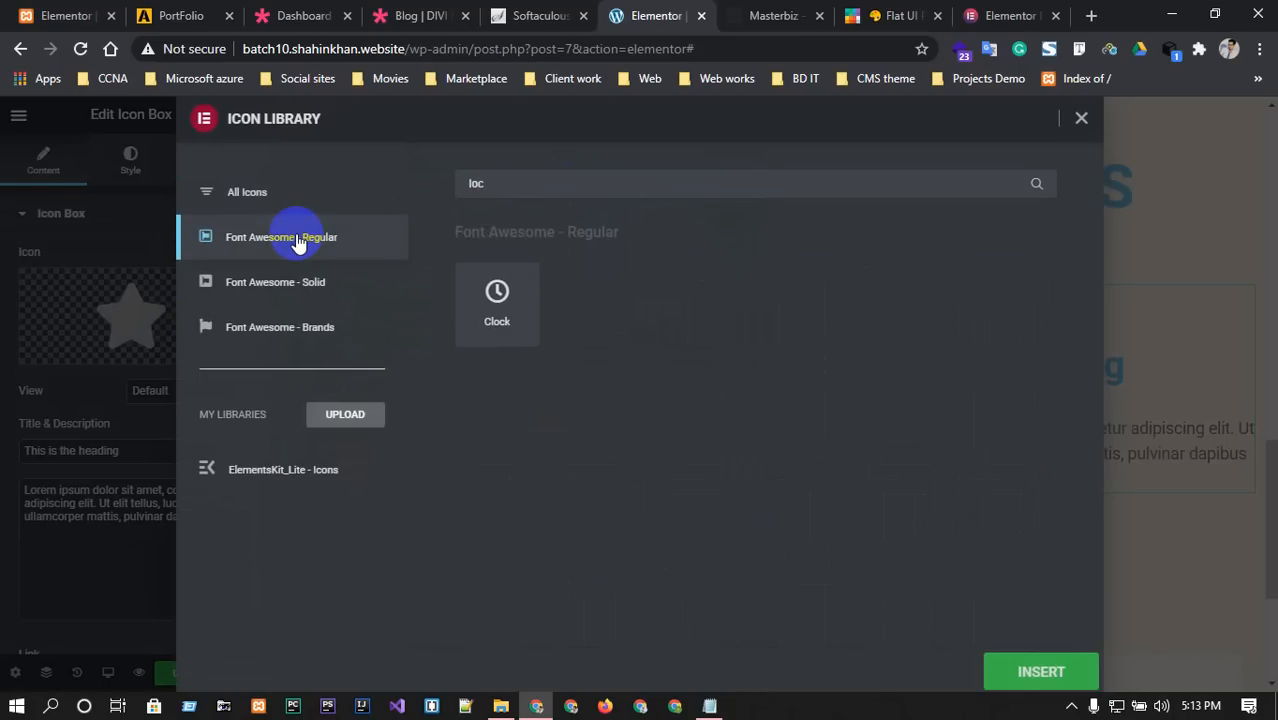
{"action": "left_click", "coordinate": [313, 199]}
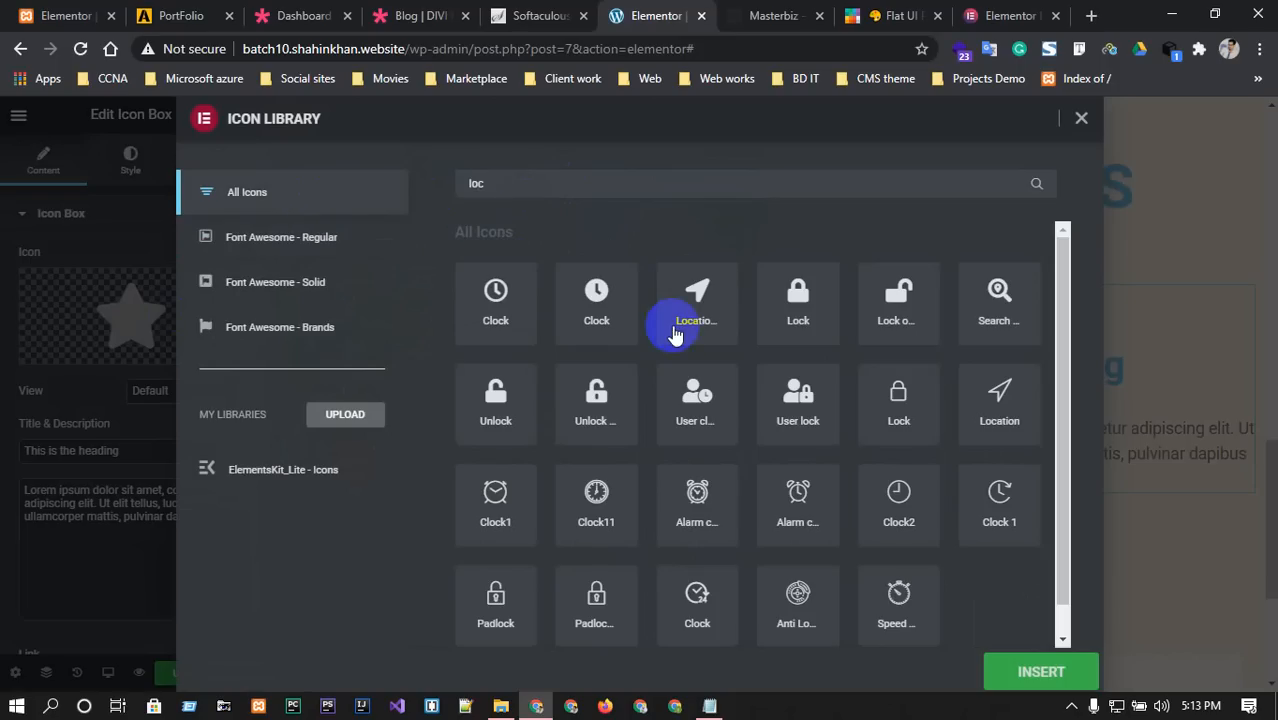
Insert the outlined Location icon into the icon box in place of the star.
{"action": "left_click", "coordinate": [1012, 397]}
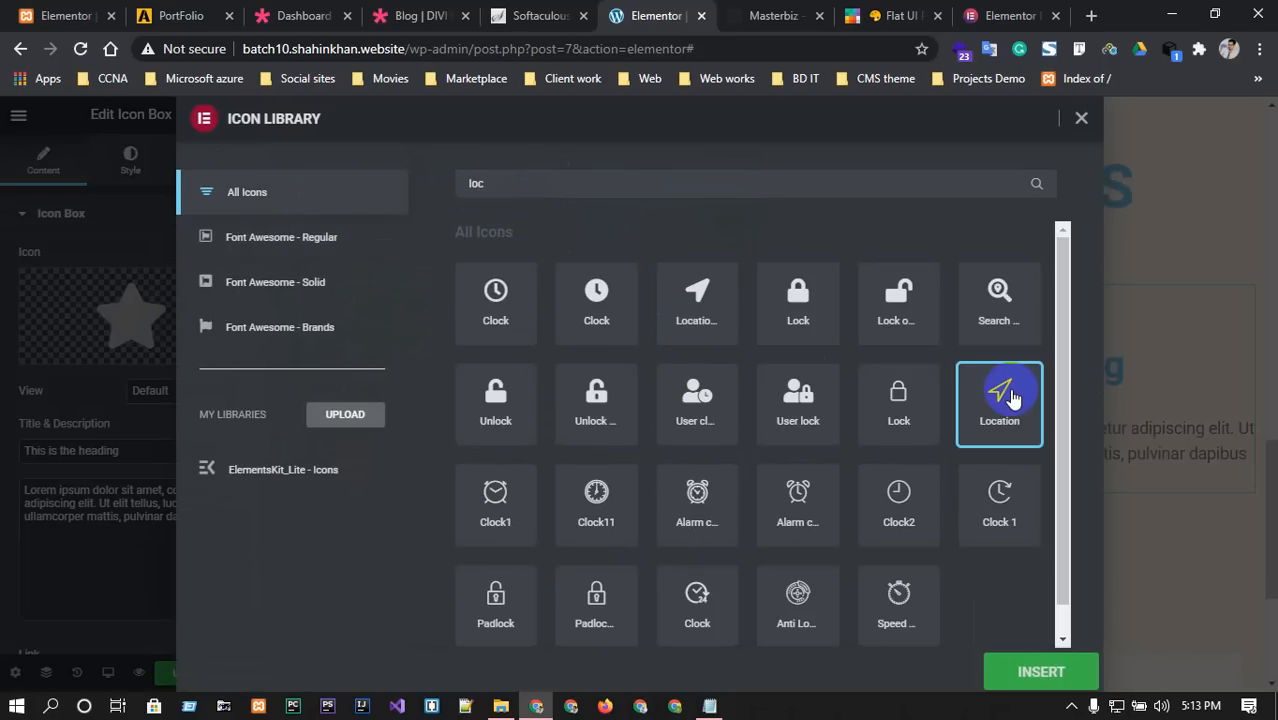
{"action": "left_click", "coordinate": [1030, 675]}
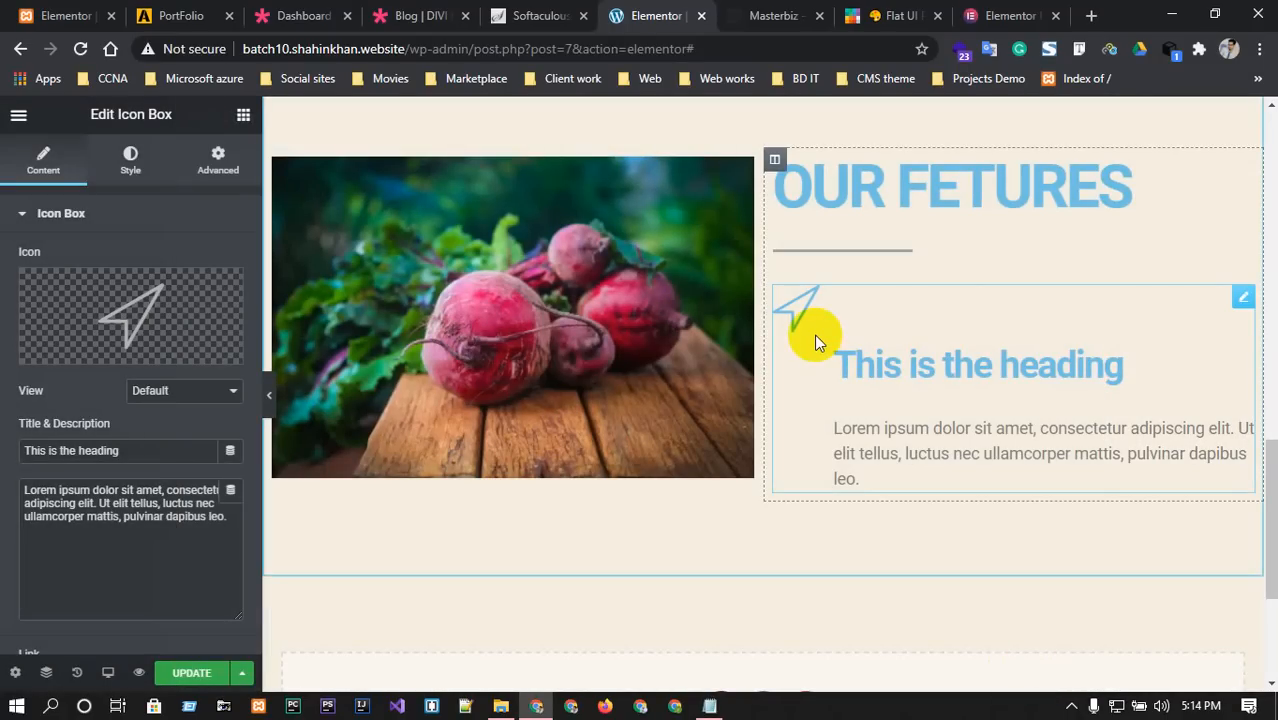
{"action": "left_click", "coordinate": [775, 15]}
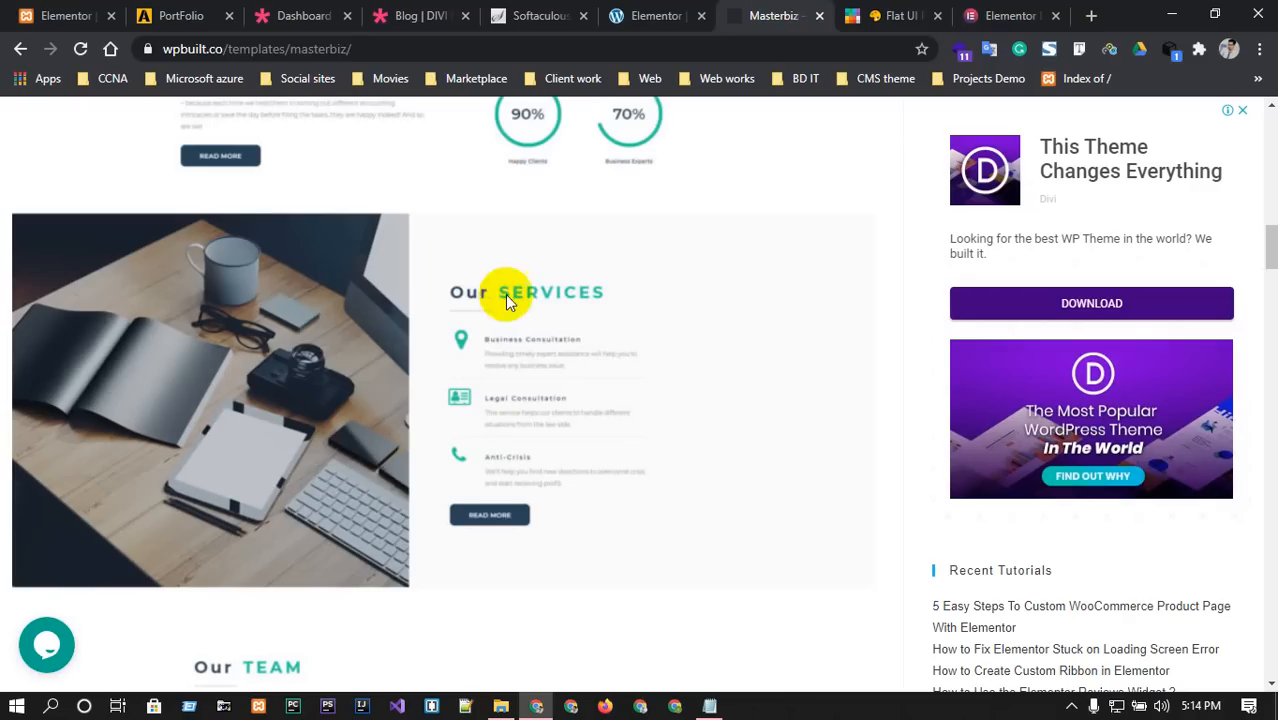
{"action": "left_click", "coordinate": [640, 15]}
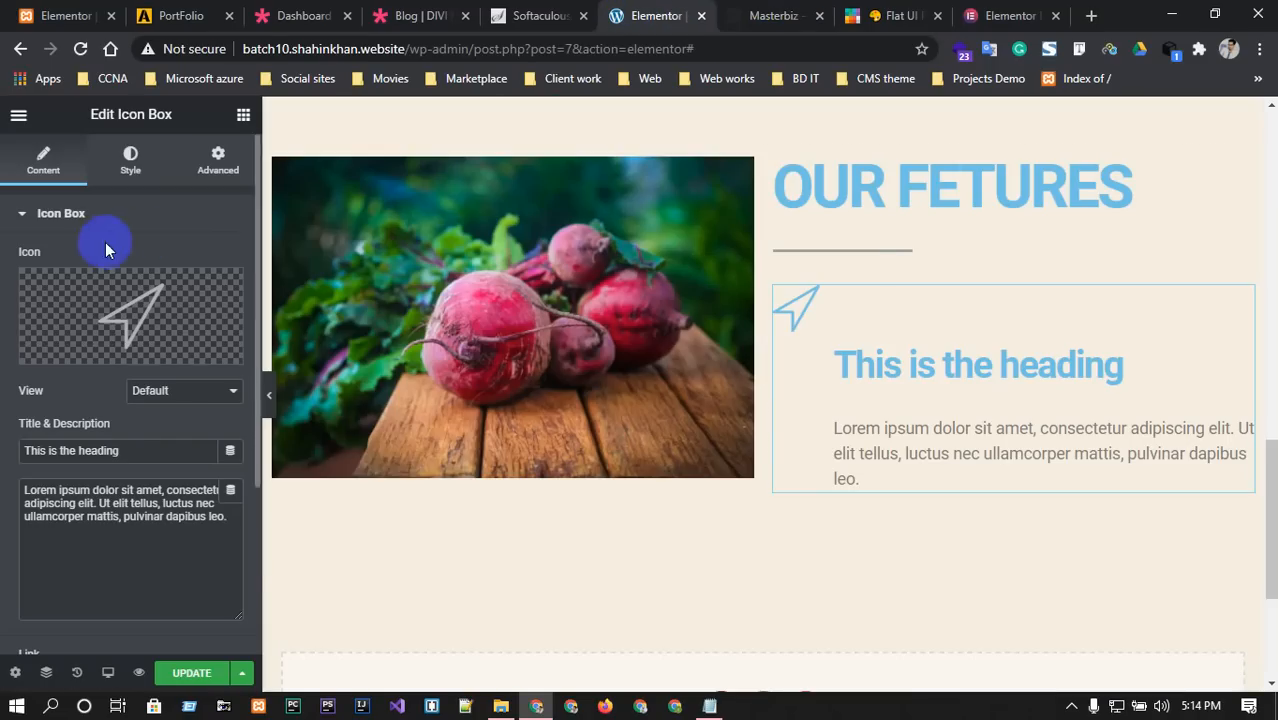
Search widgets for 'icon' and add an Icon widget with a blue star below the icon box.
{"action": "scroll", "coordinate": [921, 427], "scroll_direction": "down", "scroll_amount": 1}
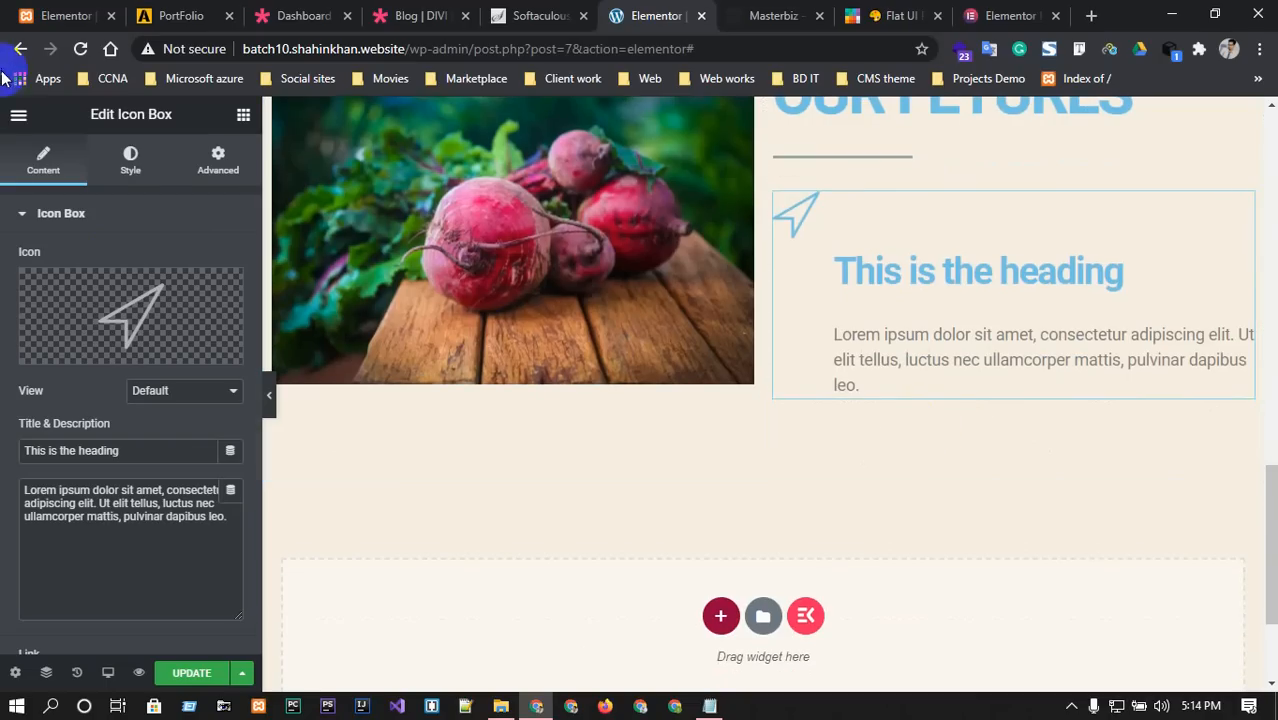
{"action": "left_click", "coordinate": [16, 114]}
{"action": "left_click", "coordinate": [12, 114]}
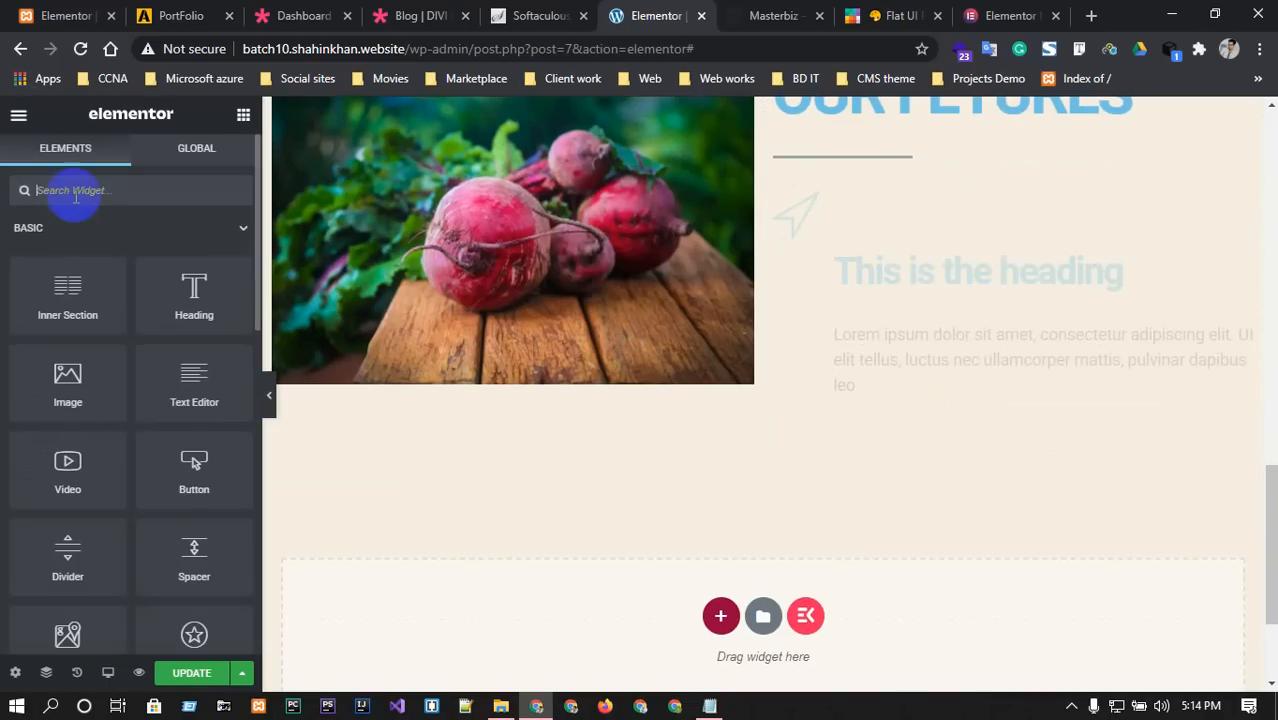
{"action": "type", "text": "icon"}
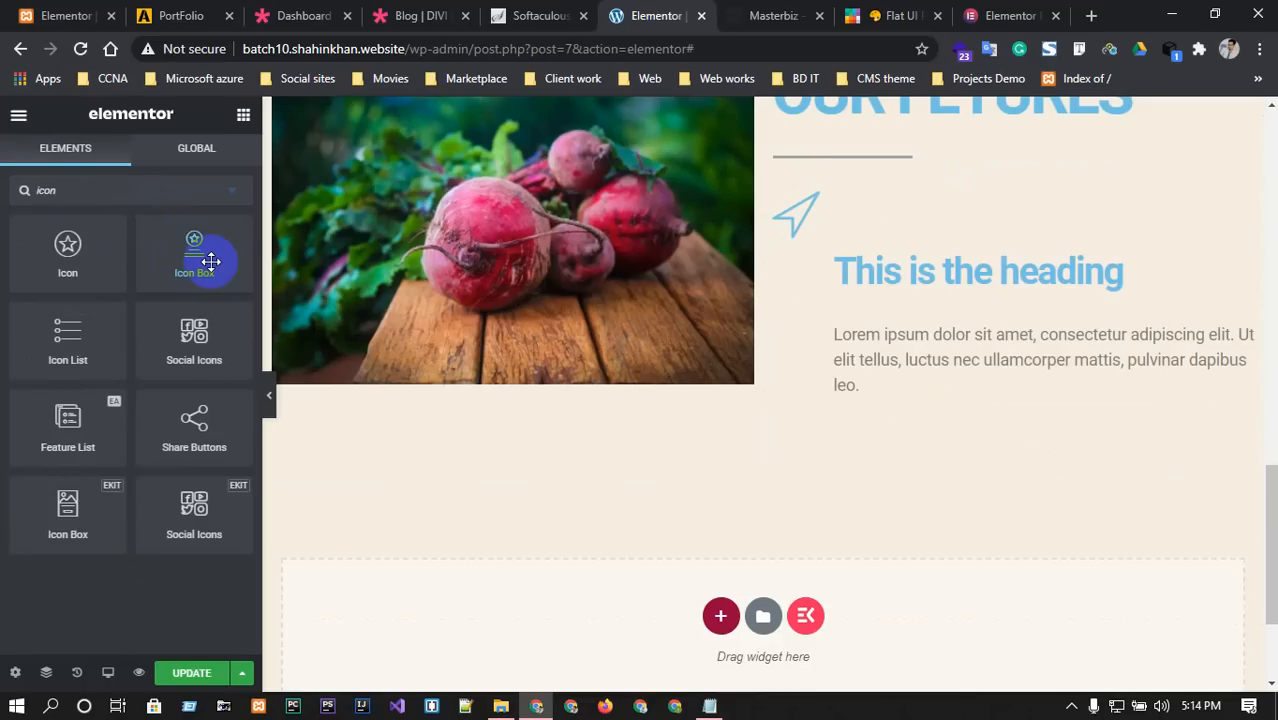
{"action": "left_click_drag", "start_coordinate": [60, 250], "coordinate": [943, 367]}
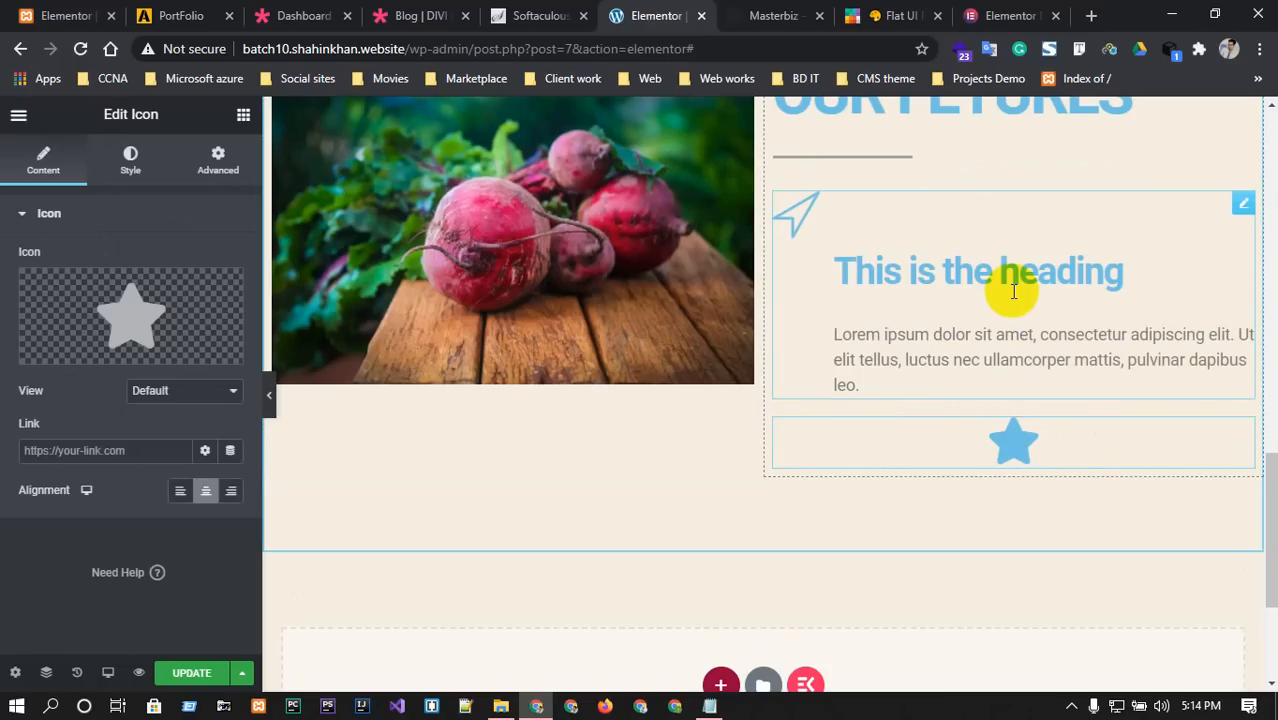
Select the star icon widget, then filter the widget list by 'ico'.
{"action": "left_click", "coordinate": [1242, 428]}
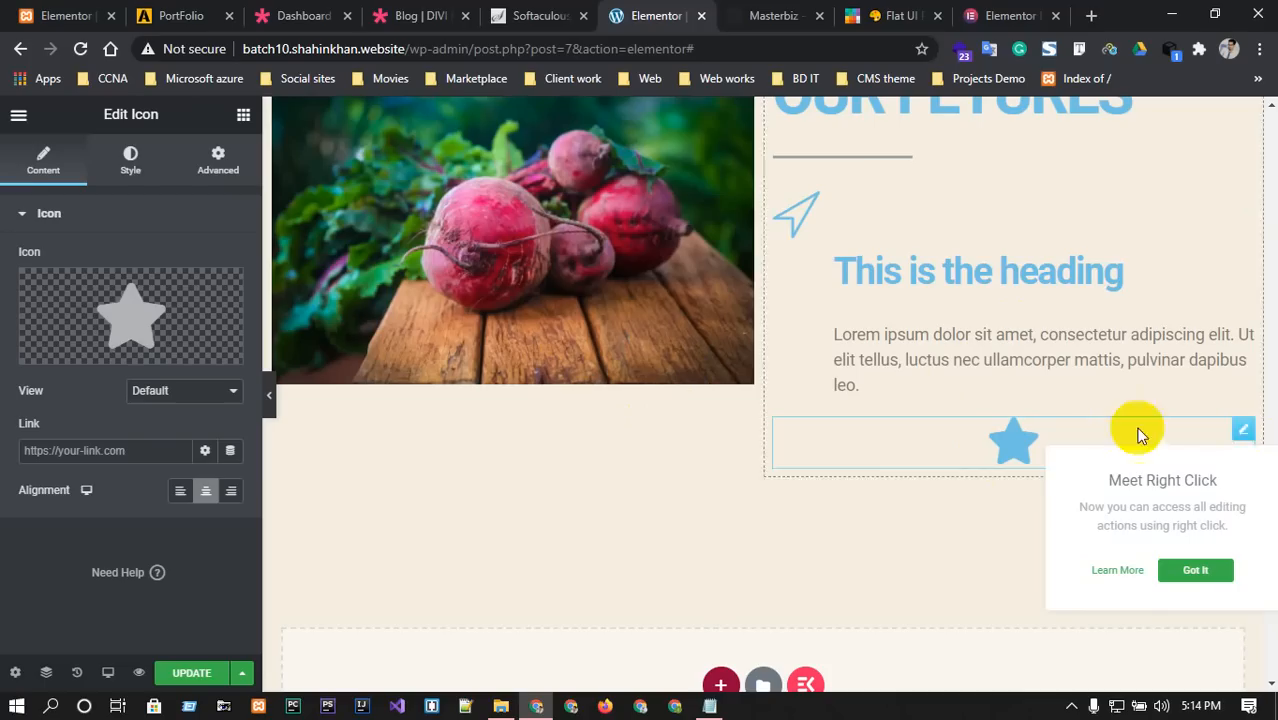
{"action": "left_click", "coordinate": [17, 122]}
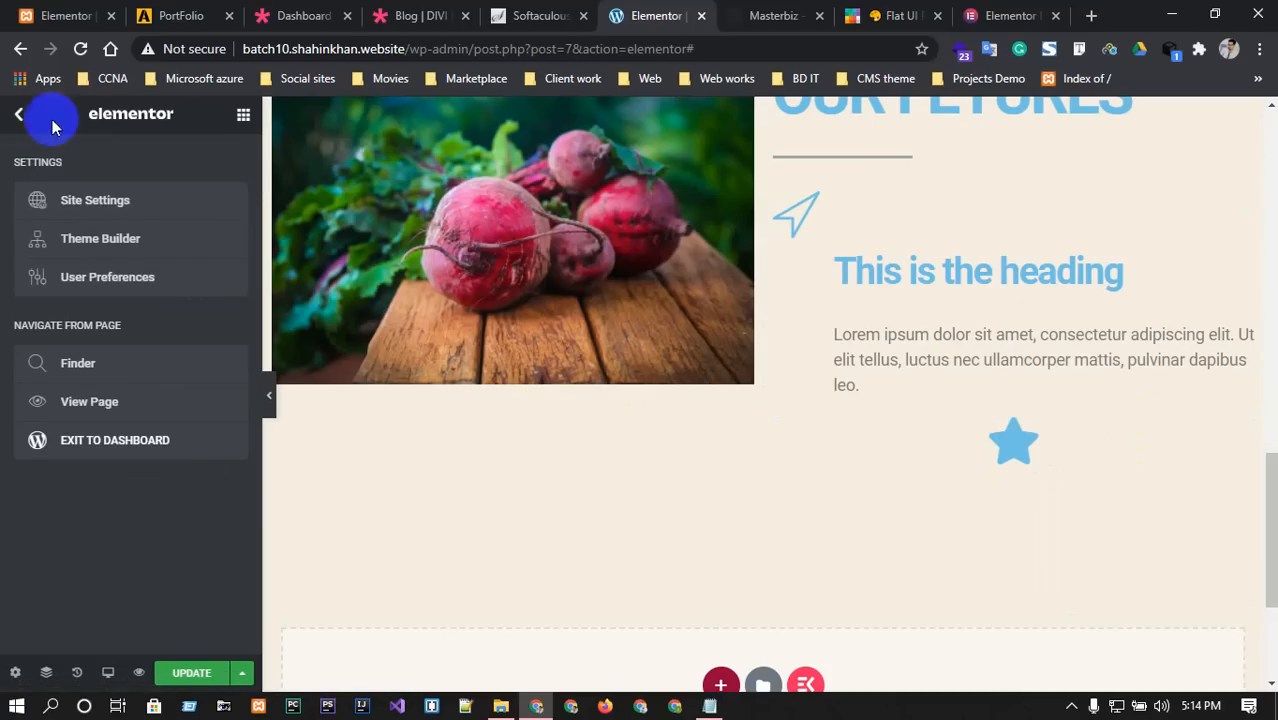
{"action": "left_click", "coordinate": [18, 118]}
{"action": "type", "text": "icon"}
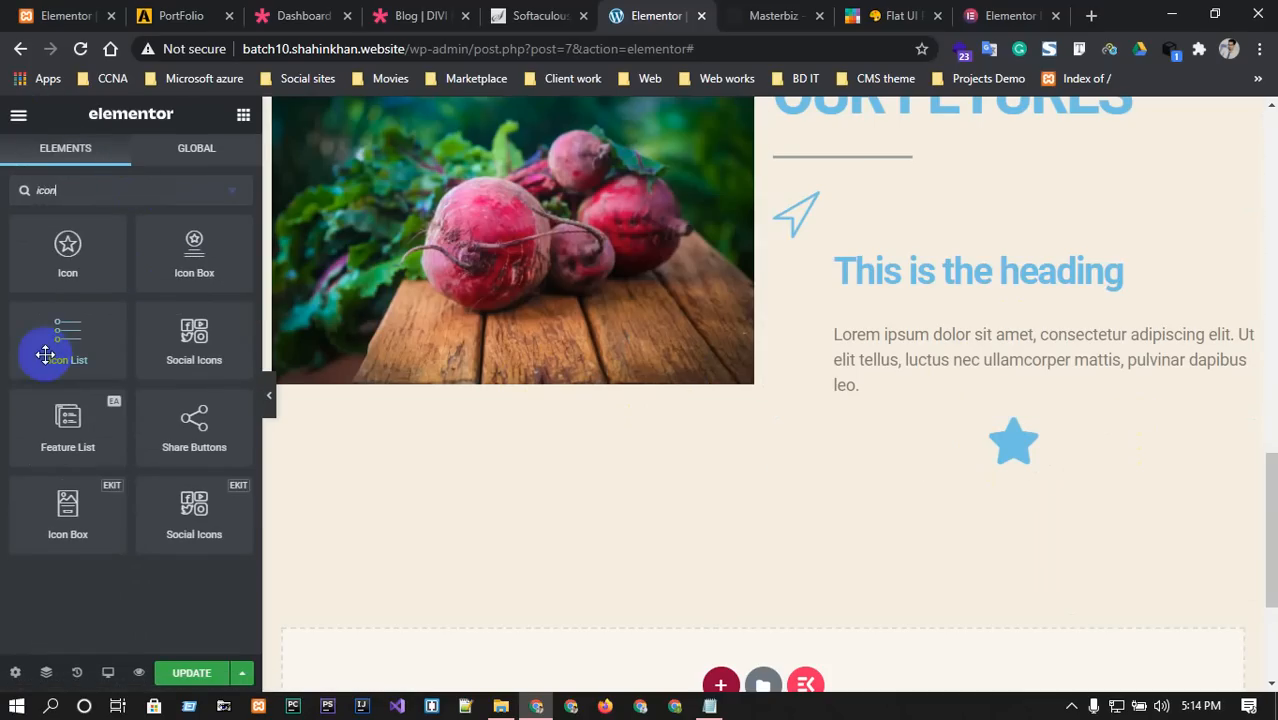
Drop an Icon List above the star icon and select List Item #1's text.
{"action": "left_click_drag", "start_coordinate": [51, 342], "coordinate": [961, 422]}
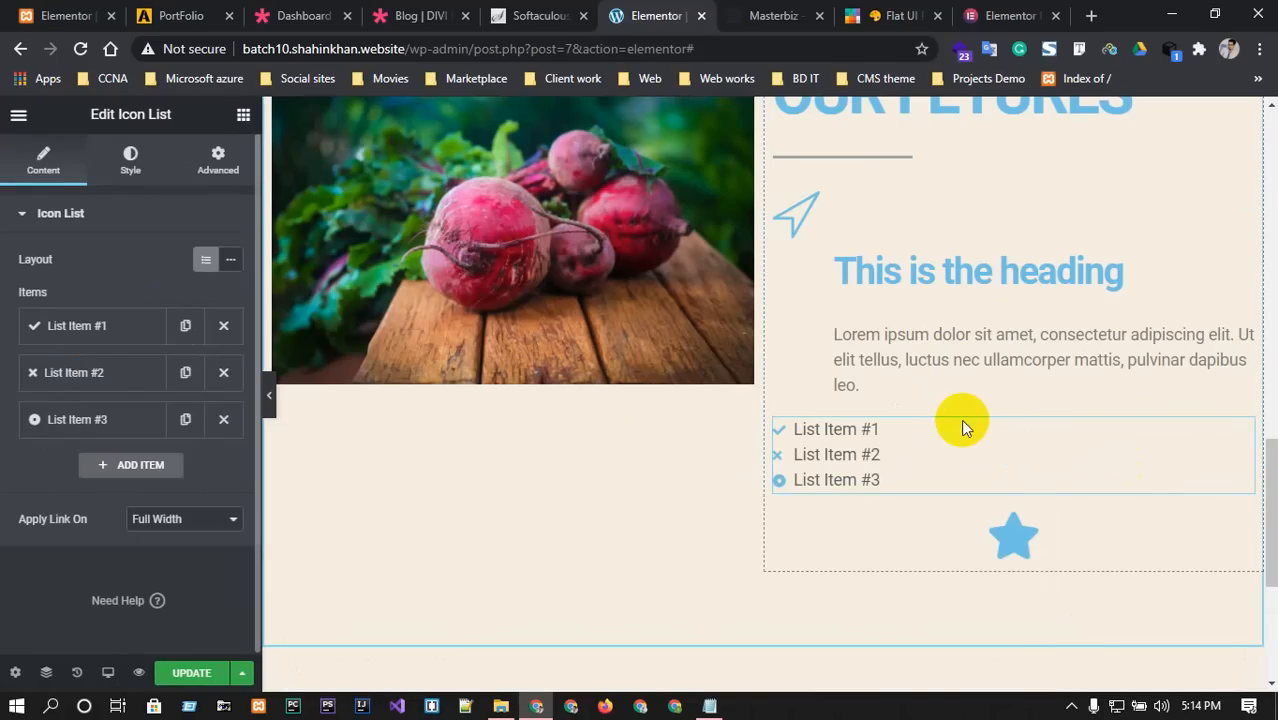
{"action": "left_click", "coordinate": [119, 330]}
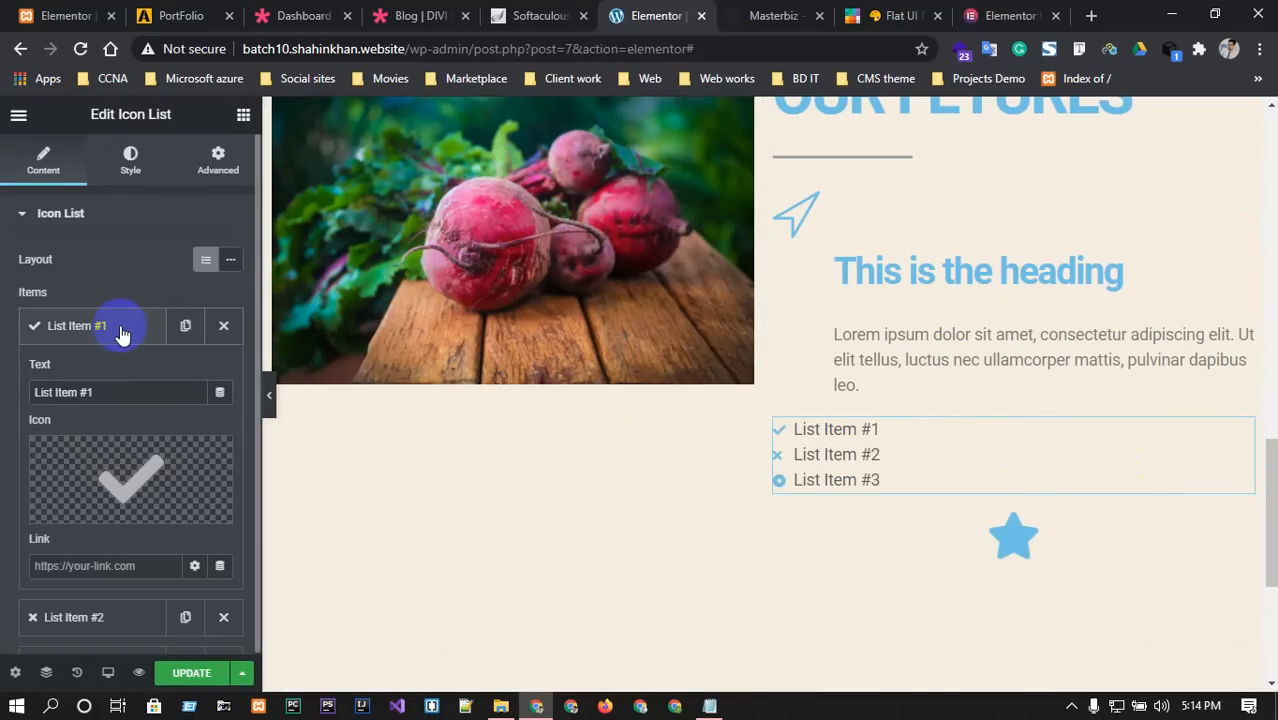
{"action": "triple_click", "coordinate": [101, 391]}
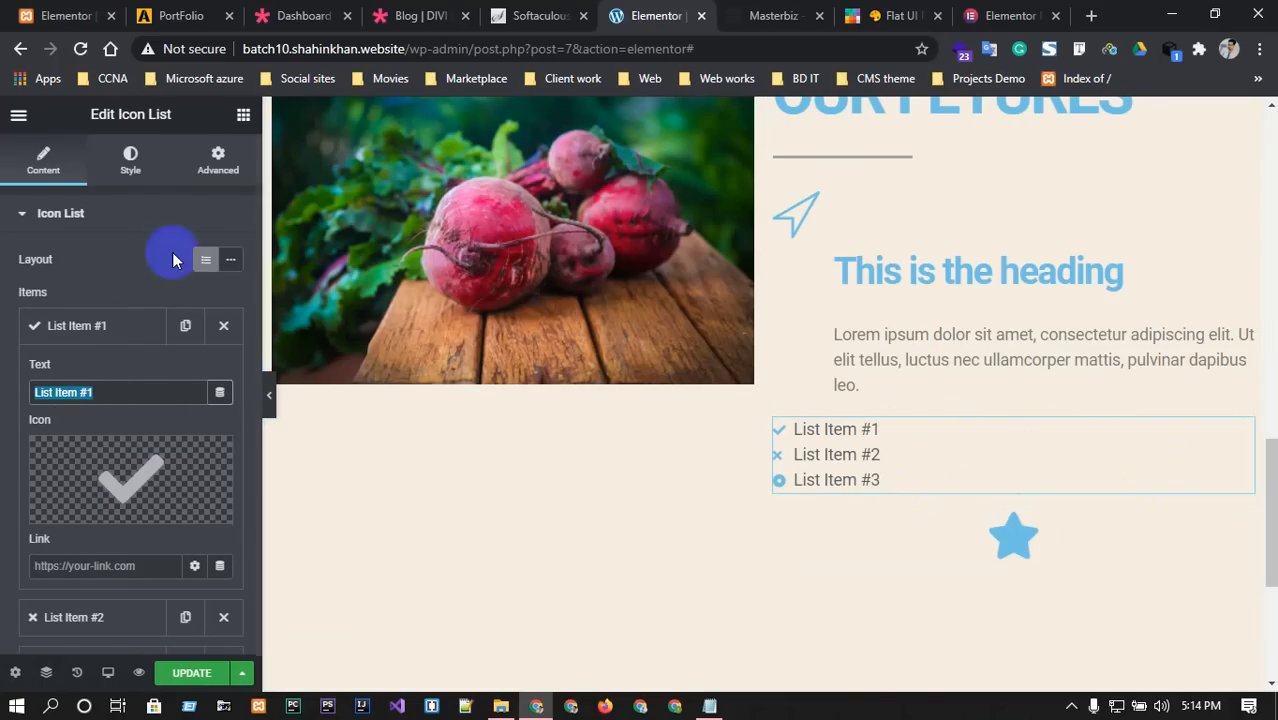
{"action": "left_click", "coordinate": [23, 210]}
{"action": "left_click", "coordinate": [17, 122]}
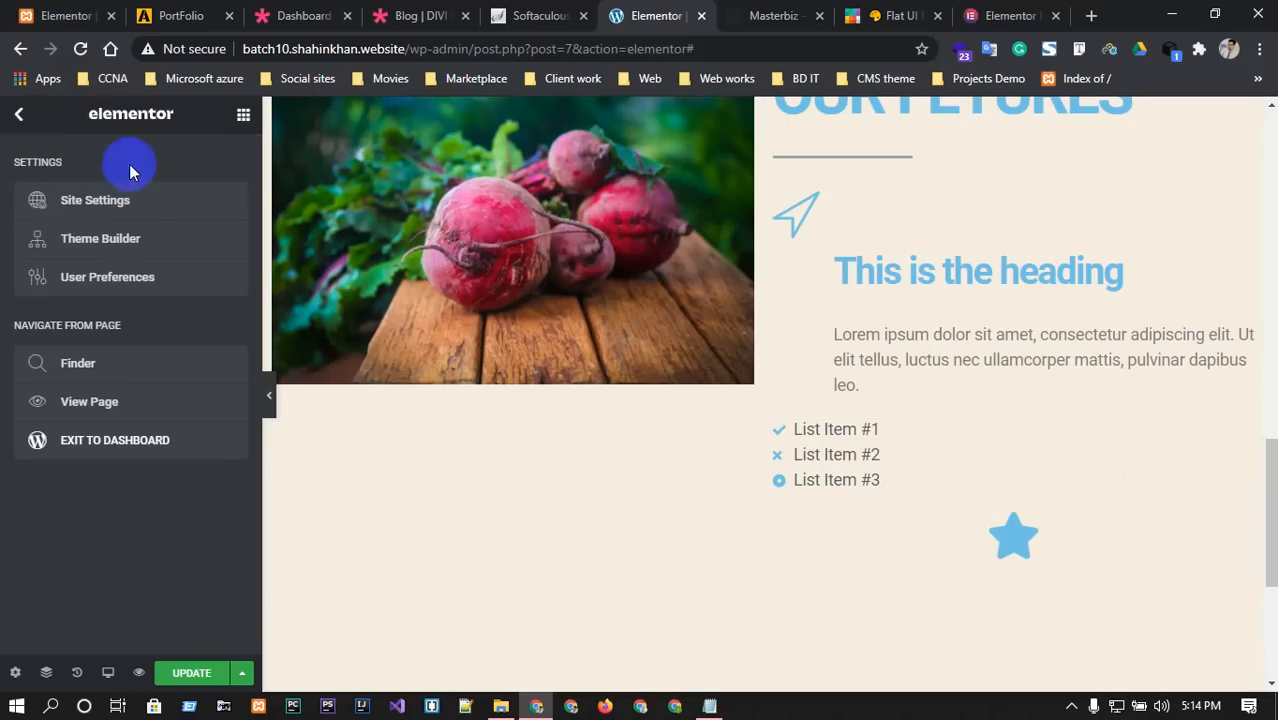
Add an EKIT 'Strategy and Planning' icon box above the icon list, toggling Icon Type None and back.
{"action": "left_click", "coordinate": [12, 112]}
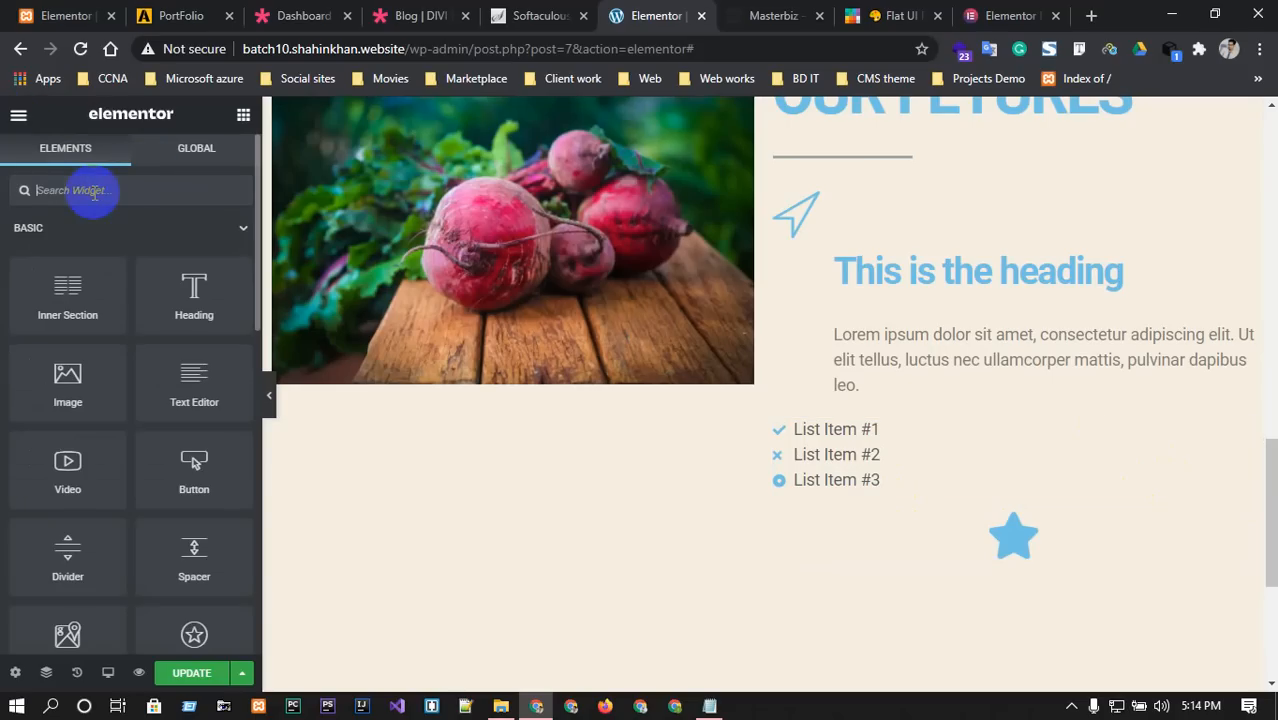
{"action": "type", "text": "icon"}
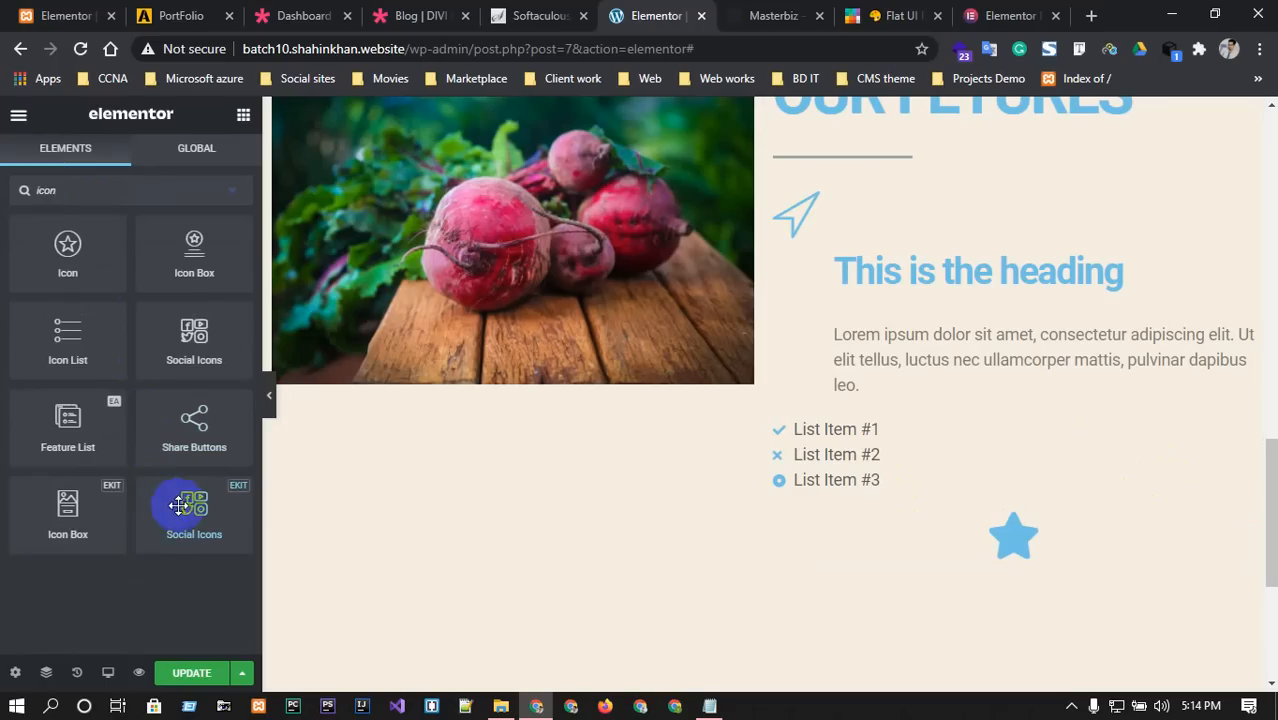
{"action": "left_click_drag", "start_coordinate": [133, 512], "coordinate": [956, 398]}
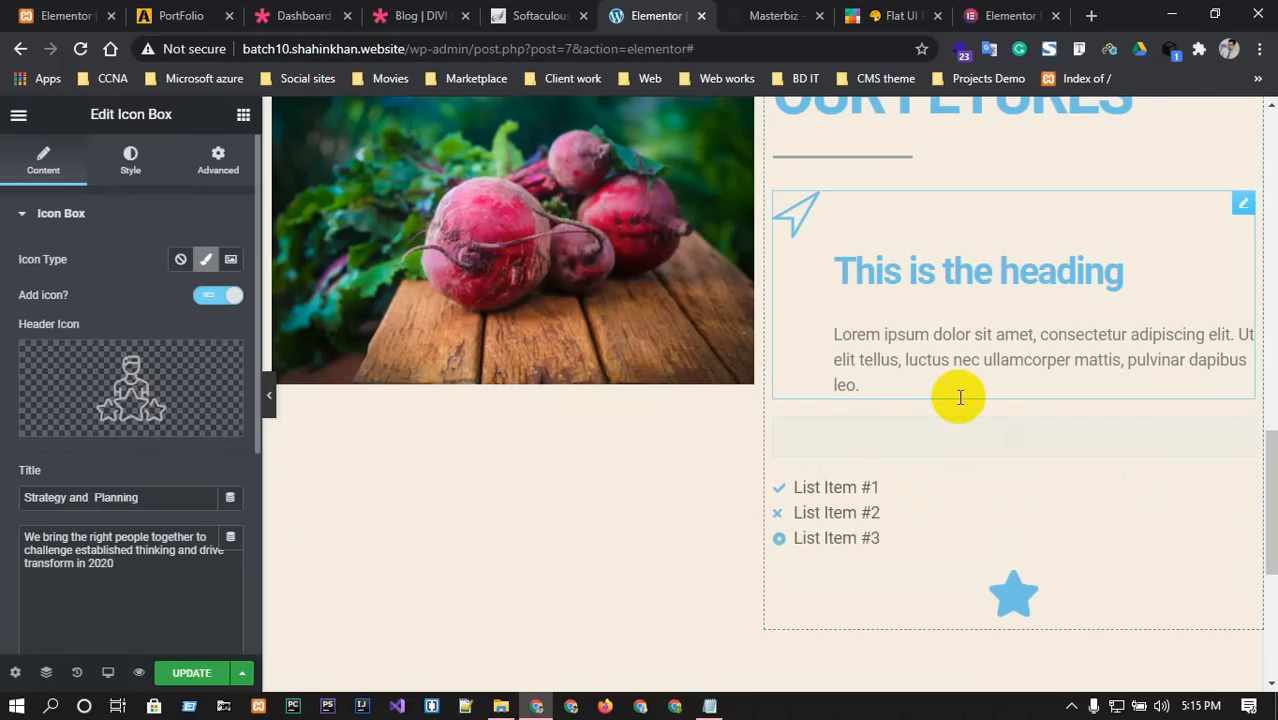
{"action": "scroll", "coordinate": [935, 437], "scroll_direction": "down", "scroll_amount": 2}
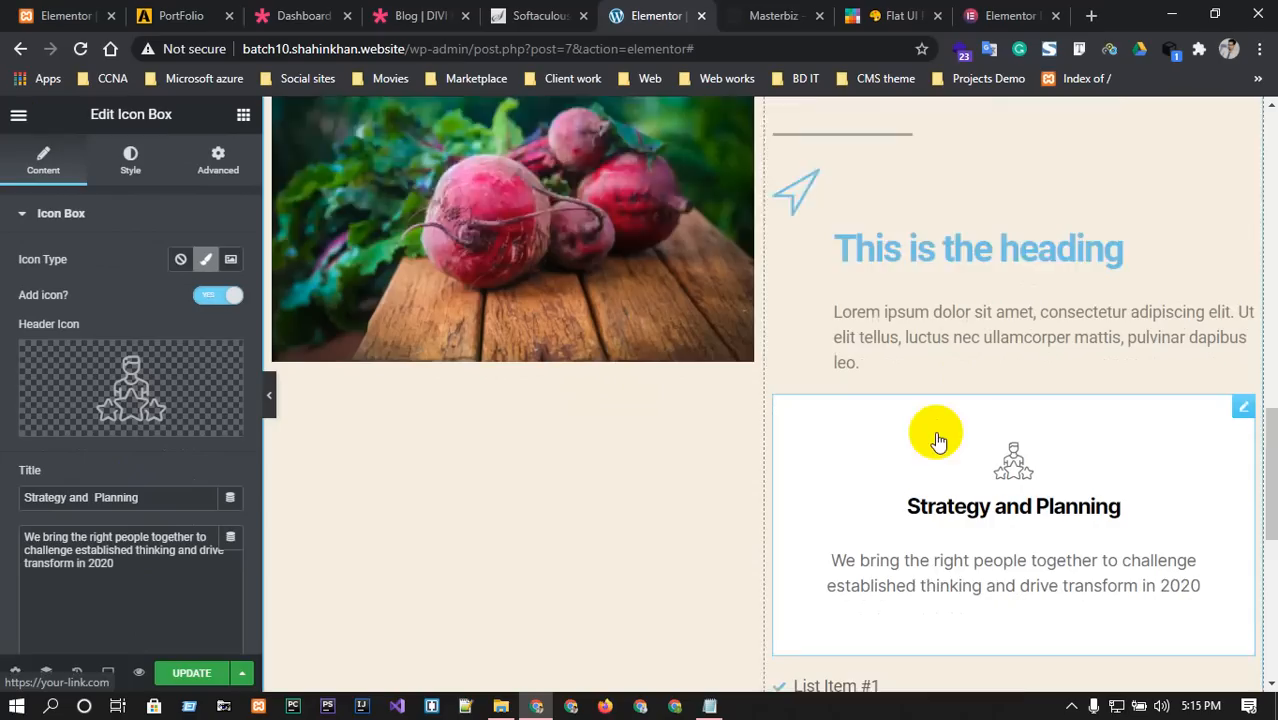
{"action": "scroll", "coordinate": [120, 460], "scroll_direction": "down", "scroll_amount": 2}
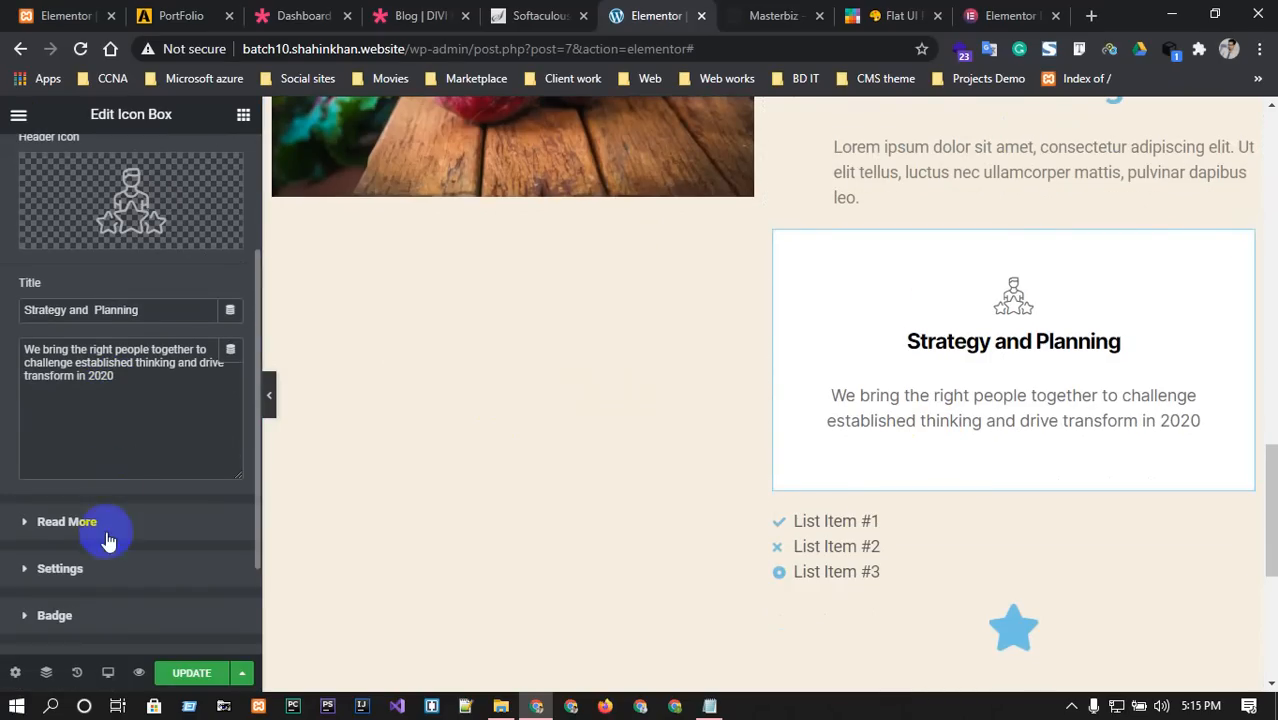
{"action": "scroll", "coordinate": [77, 497], "scroll_direction": "up", "scroll_amount": 1}
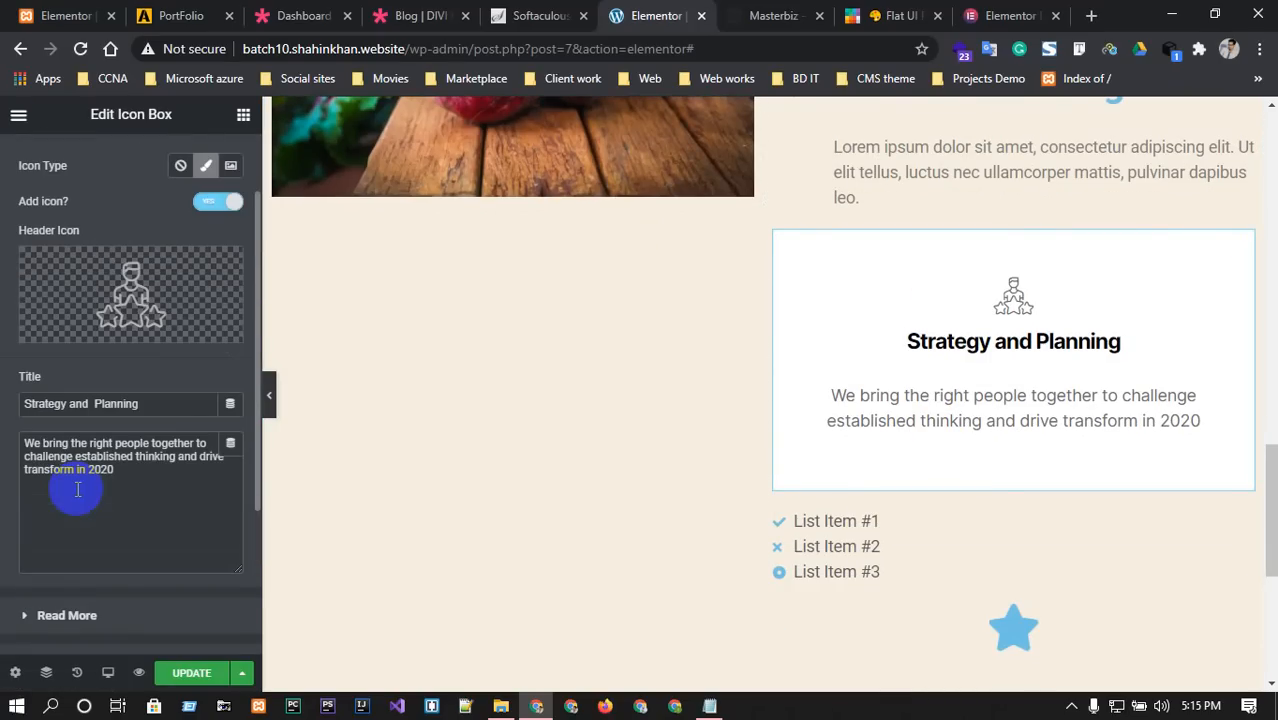
{"action": "scroll", "coordinate": [215, 408], "scroll_direction": "up", "scroll_amount": 1}
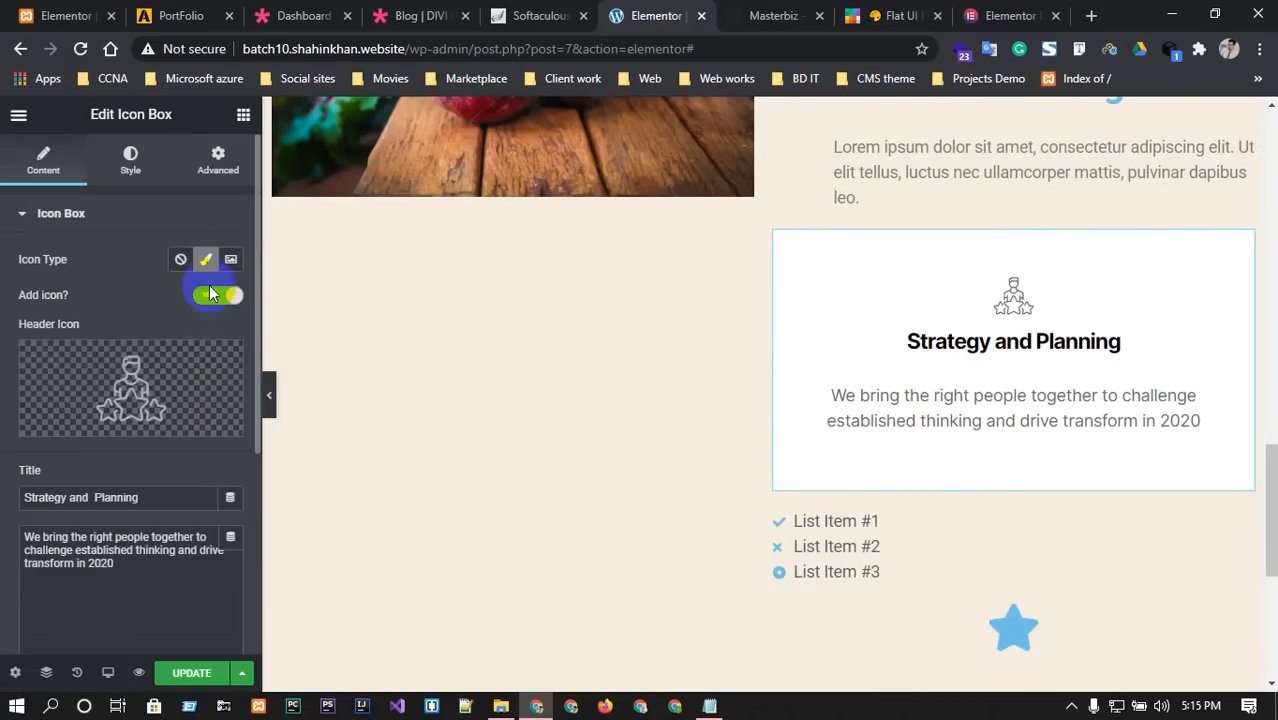
{"action": "left_click", "coordinate": [177, 259]}
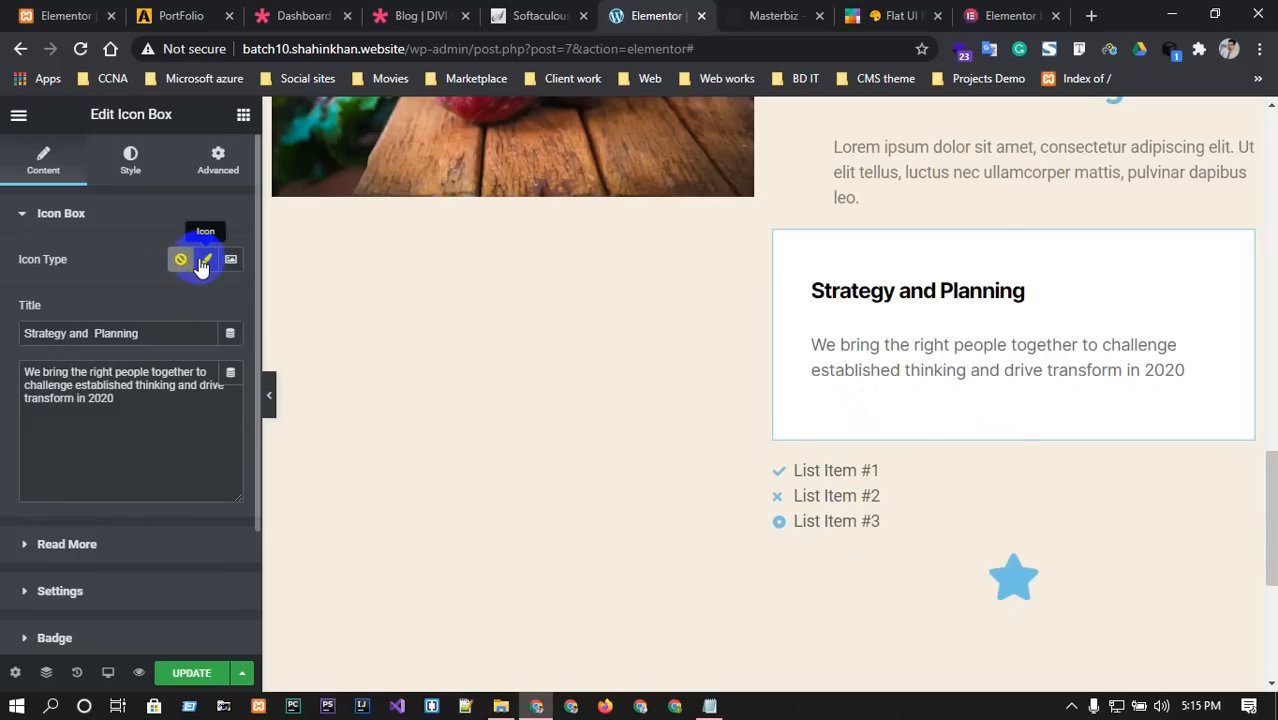
{"action": "left_click", "coordinate": [203, 262]}
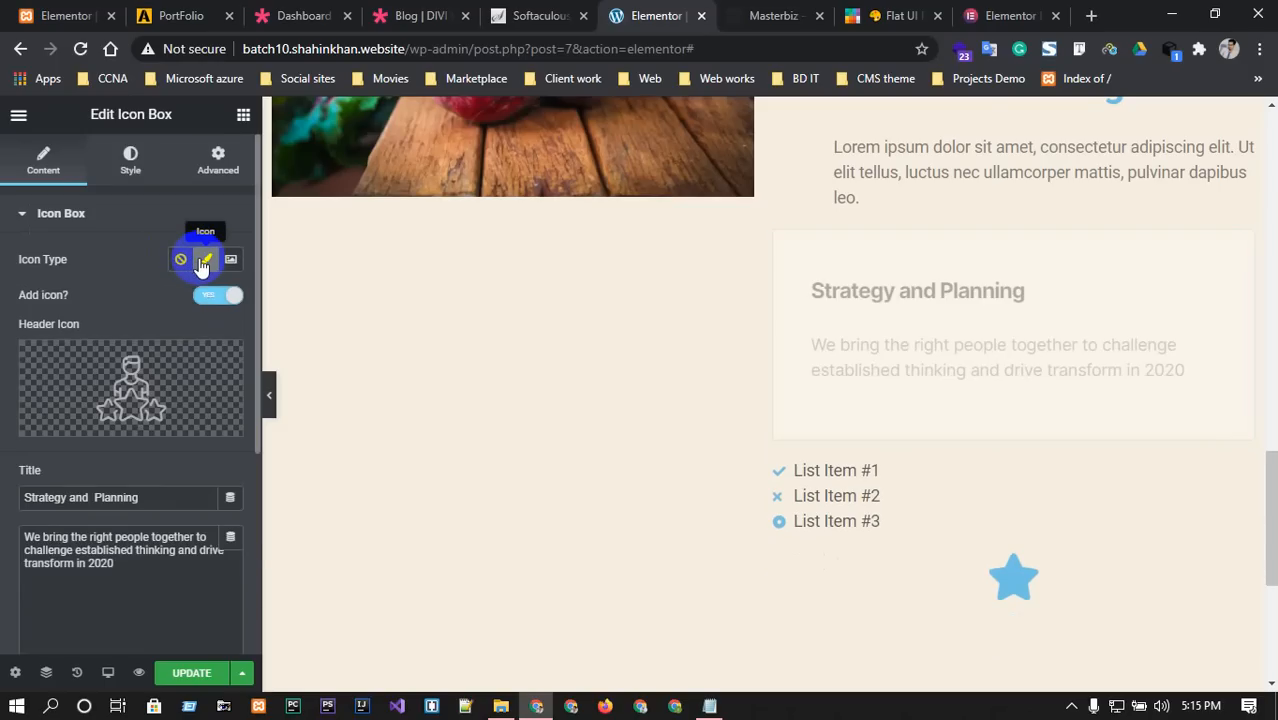
Delete the Strategy and Planning icon box, the icon list and the blue star icon.
{"action": "scroll", "coordinate": [876, 357], "scroll_direction": "up", "scroll_amount": 2}
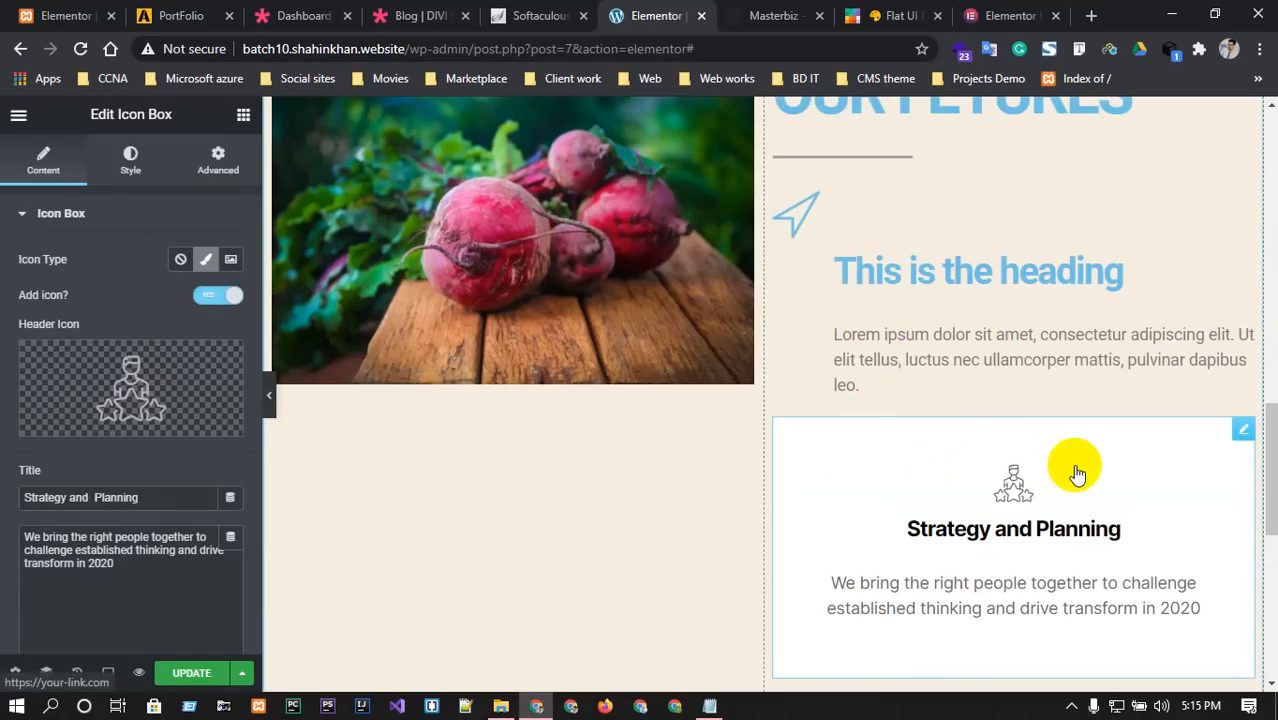
{"action": "right_click", "coordinate": [1244, 426]}
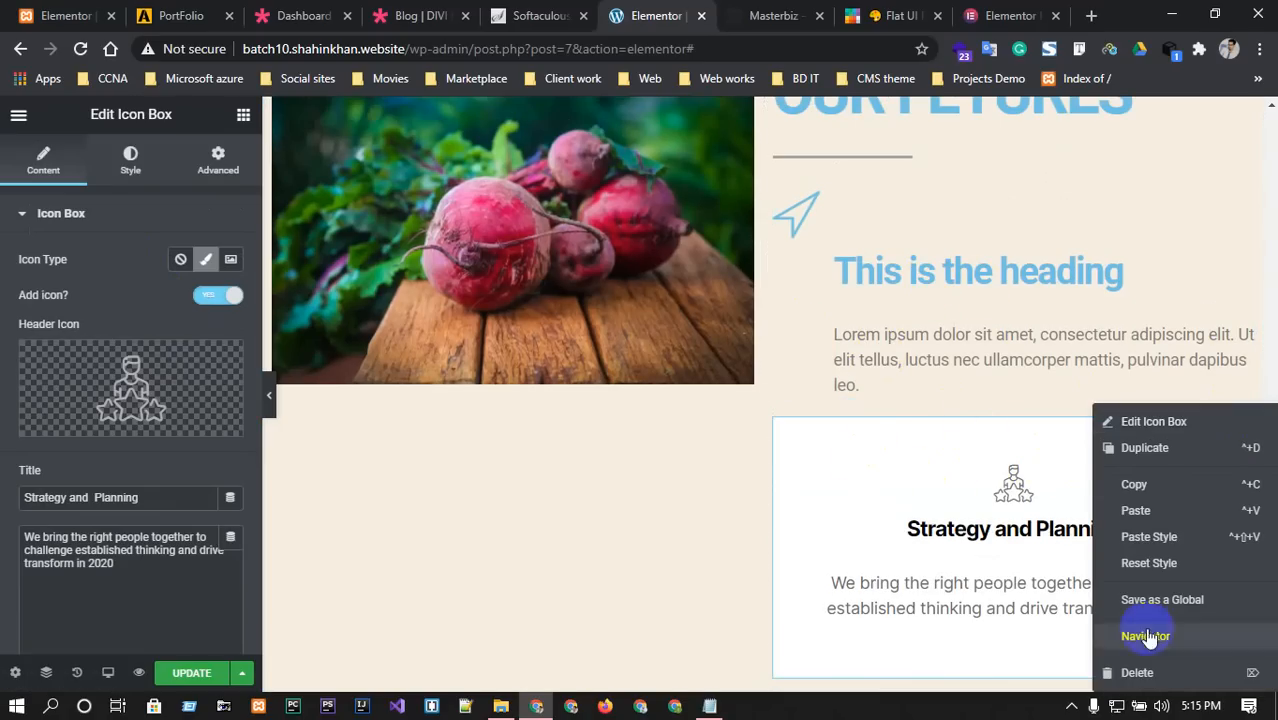
{"action": "left_click", "coordinate": [1130, 672]}
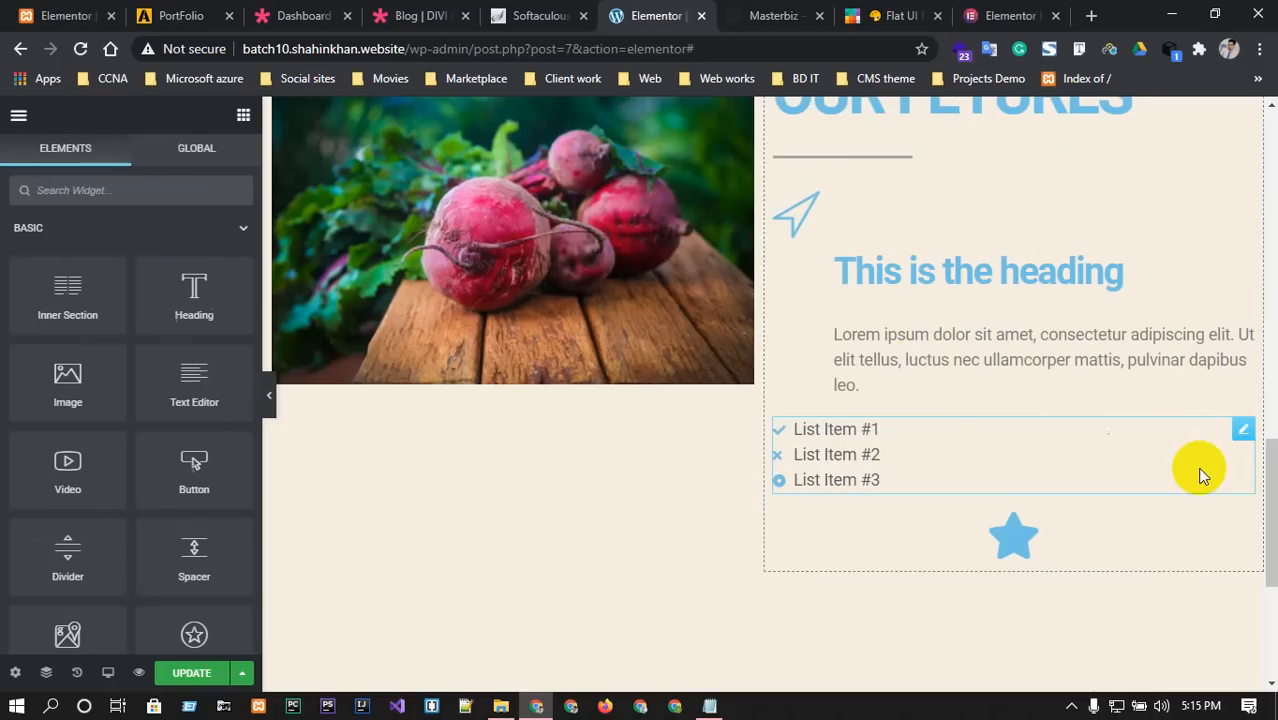
{"action": "right_click", "coordinate": [1240, 428]}
{"action": "left_click", "coordinate": [1155, 673]}
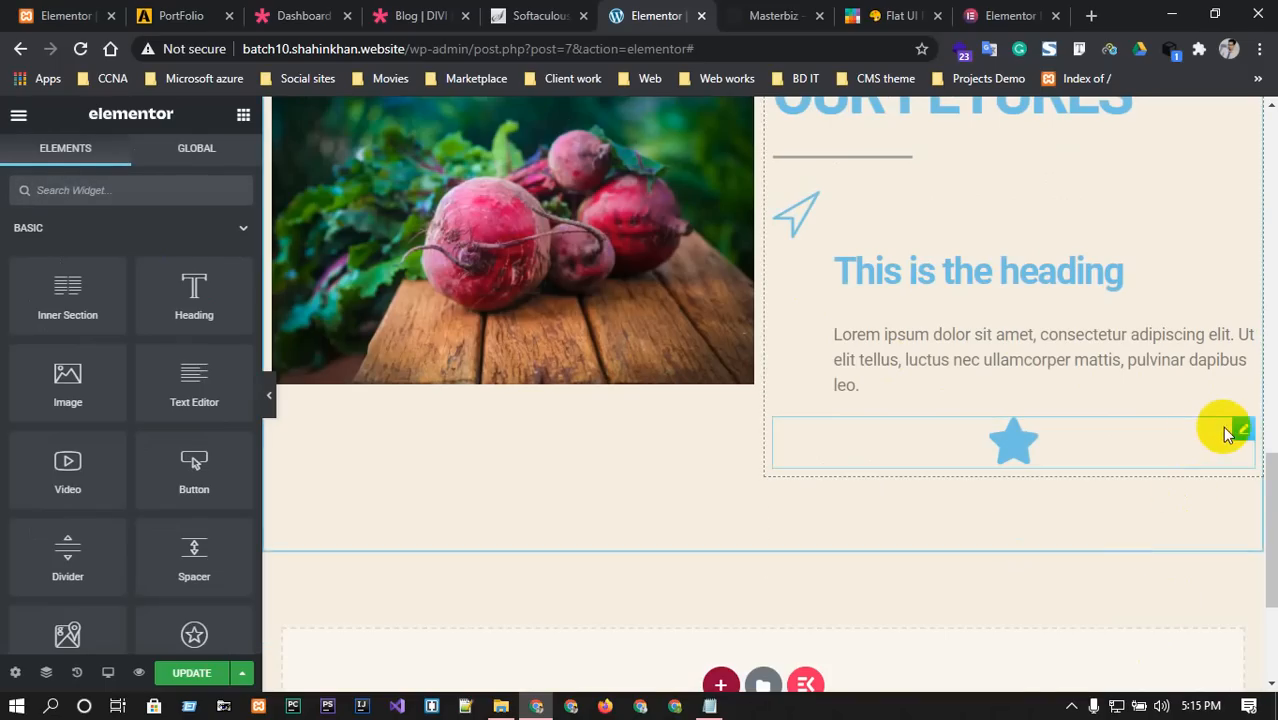
{"action": "right_click", "coordinate": [1232, 430]}
{"action": "left_click", "coordinate": [1170, 672]}
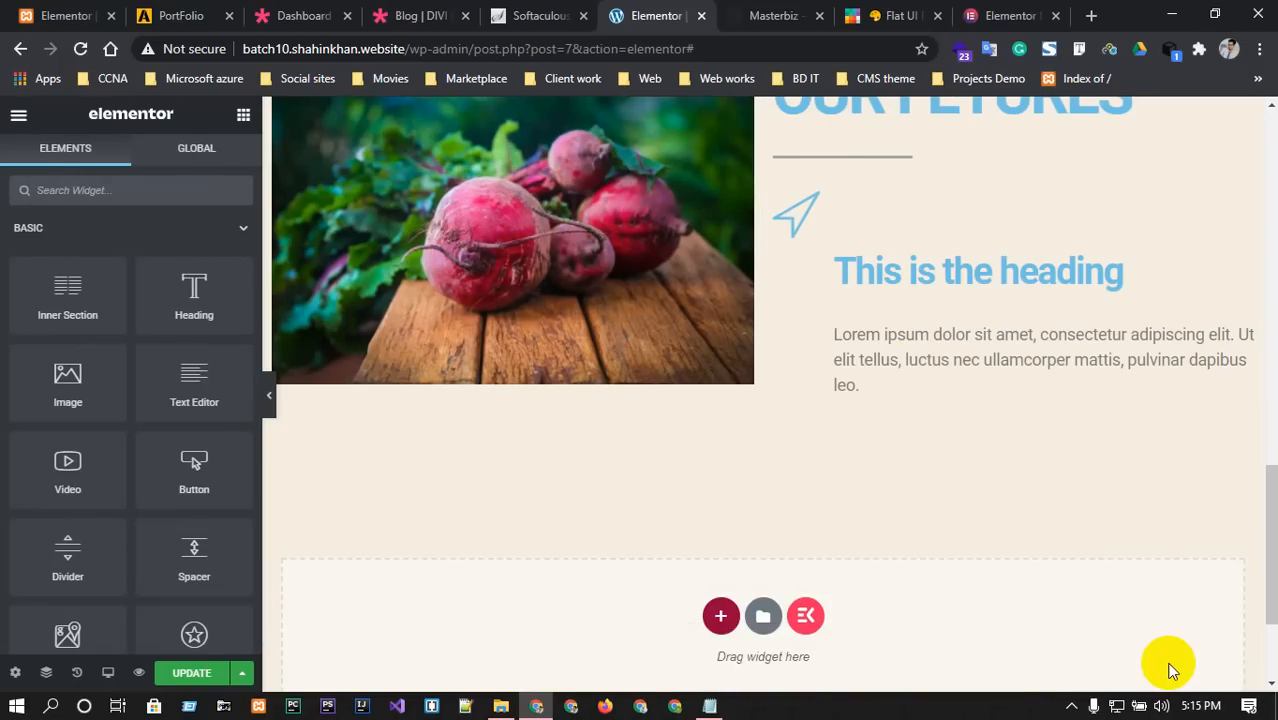
{"action": "scroll", "coordinate": [1127, 565], "scroll_direction": "up", "scroll_amount": 3}
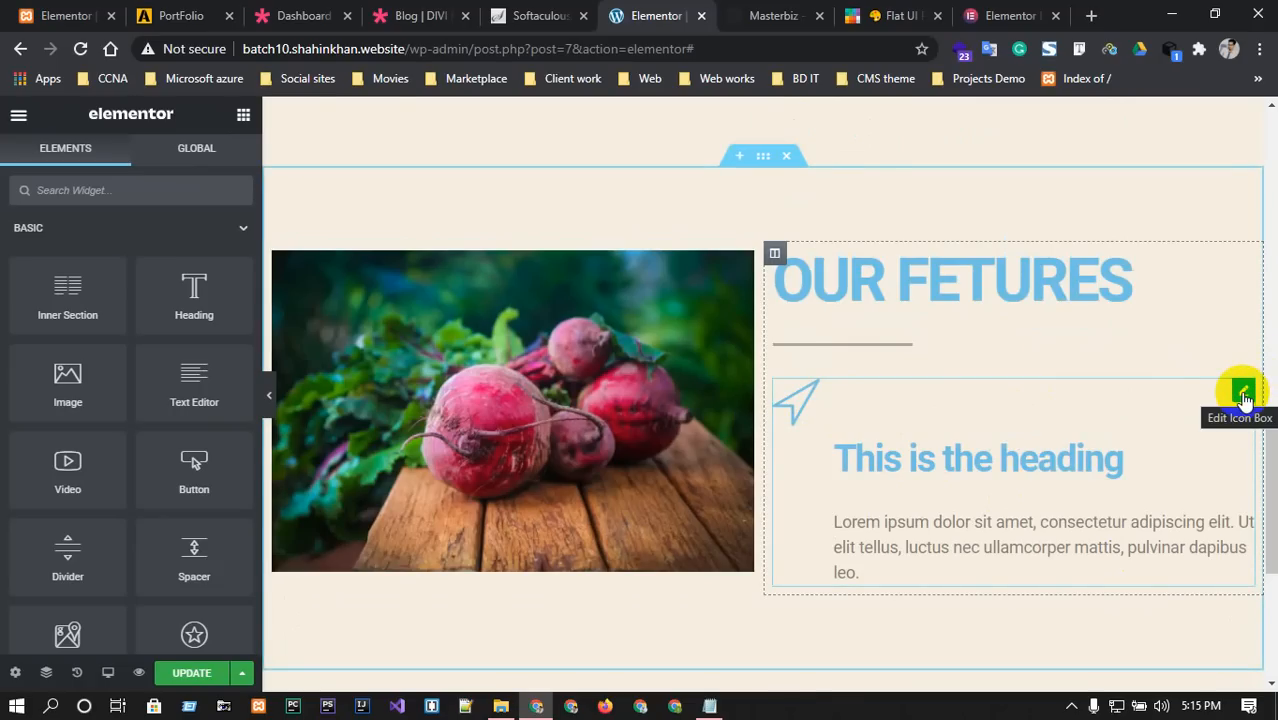
Style the location arrow icon with spacing 45, size 118 and rotation 308°.
{"action": "left_click", "coordinate": [1243, 392]}
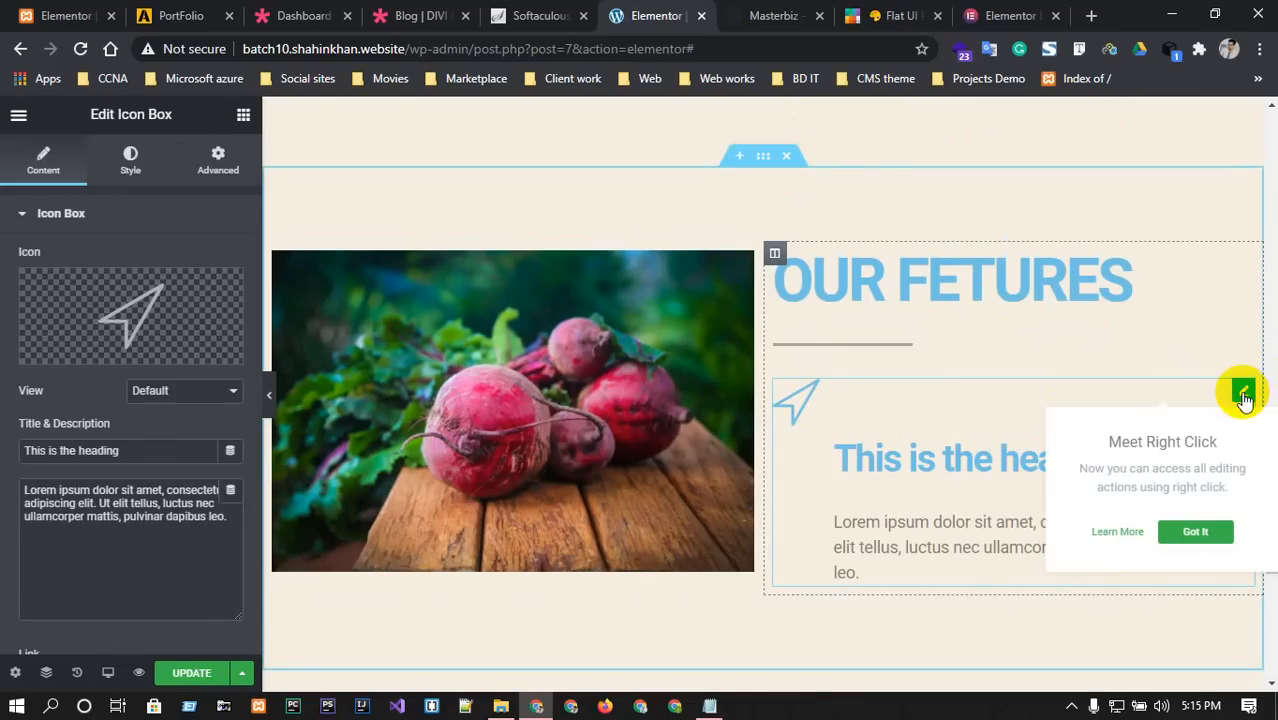
{"action": "scroll", "coordinate": [208, 480], "scroll_direction": "down", "scroll_amount": 1}
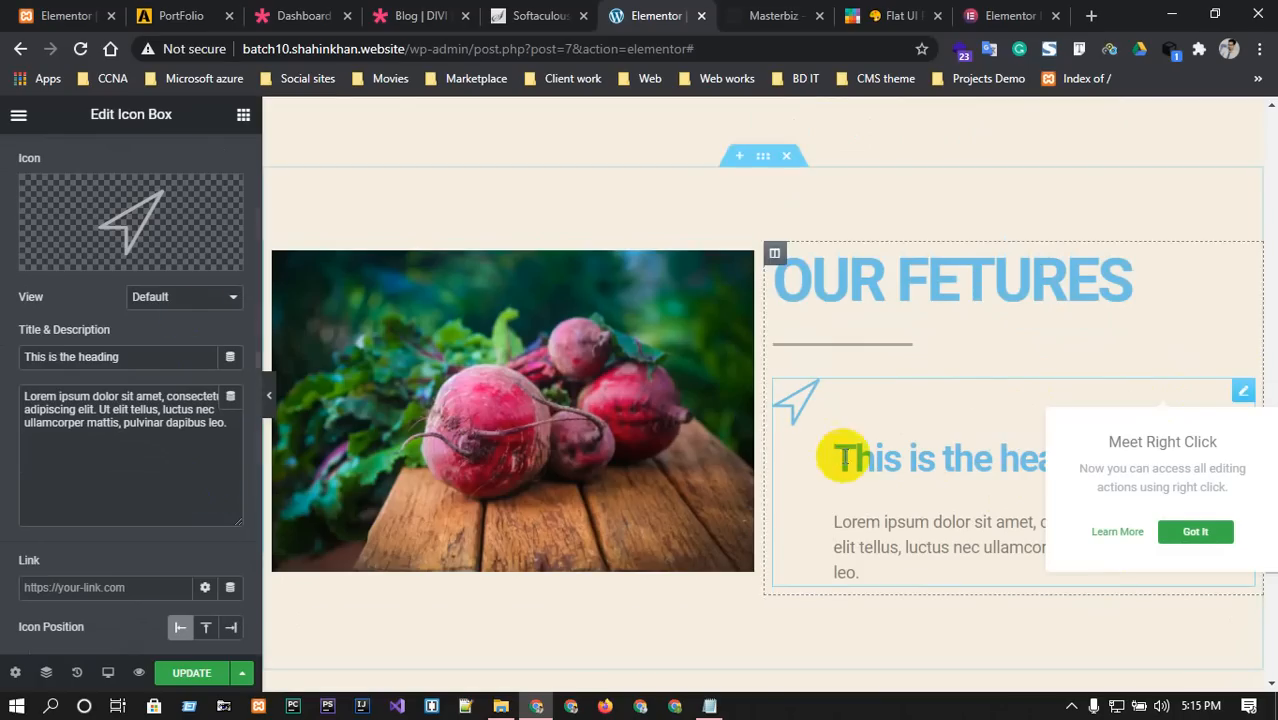
{"action": "left_click", "coordinate": [135, 358]}
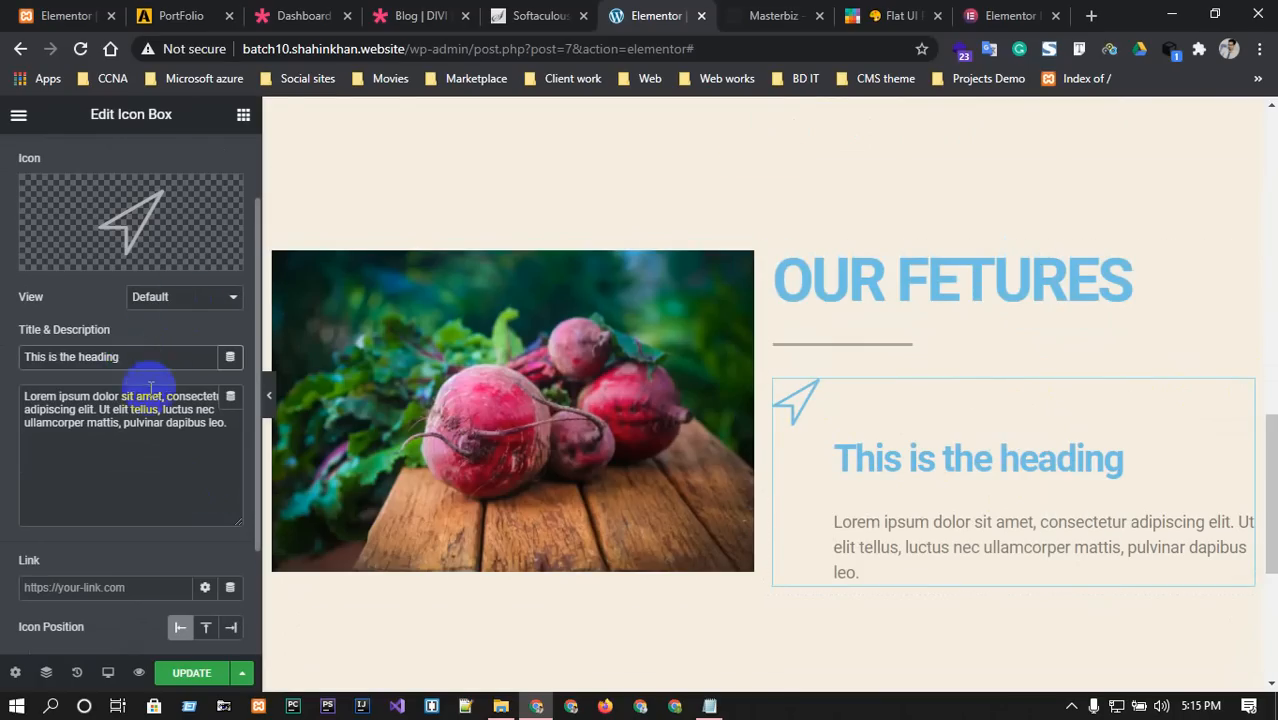
{"action": "scroll", "coordinate": [150, 387], "scroll_direction": "up", "scroll_amount": 1}
{"action": "left_click", "coordinate": [130, 158]}
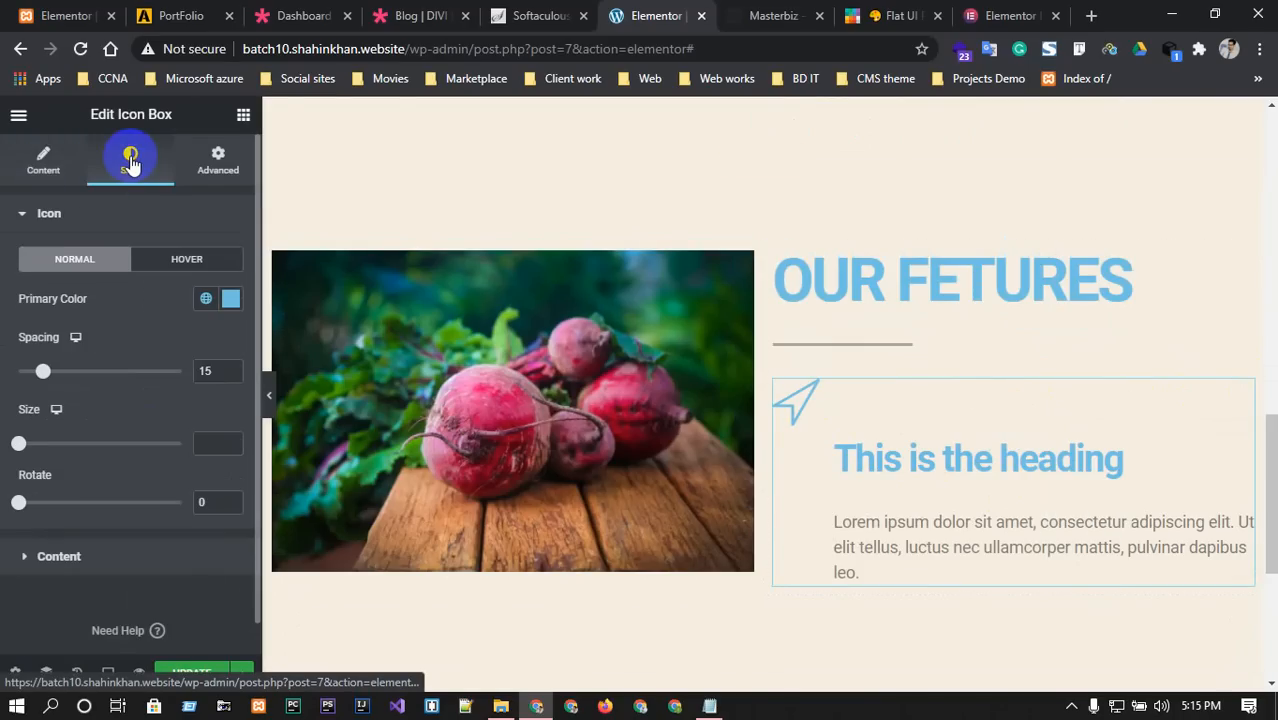
{"action": "left_click", "coordinate": [45, 371]}
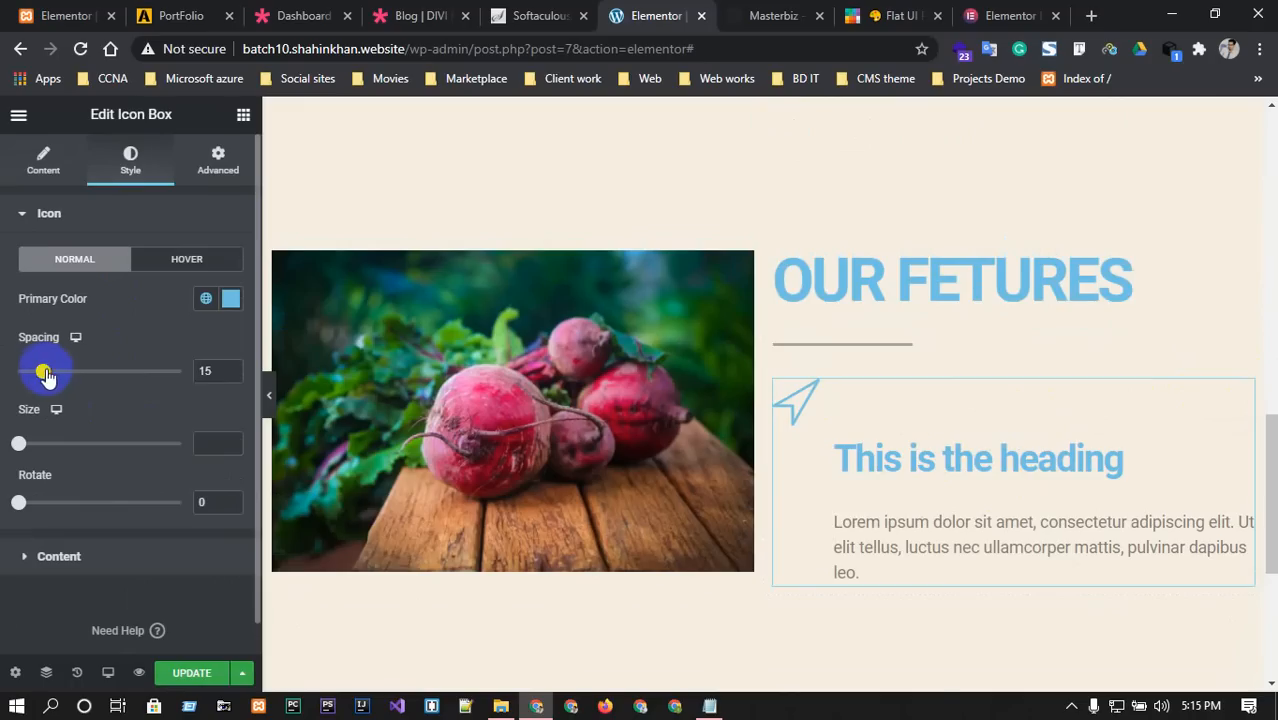
{"action": "left_click_drag", "start_coordinate": [45, 374], "coordinate": [92, 371]}
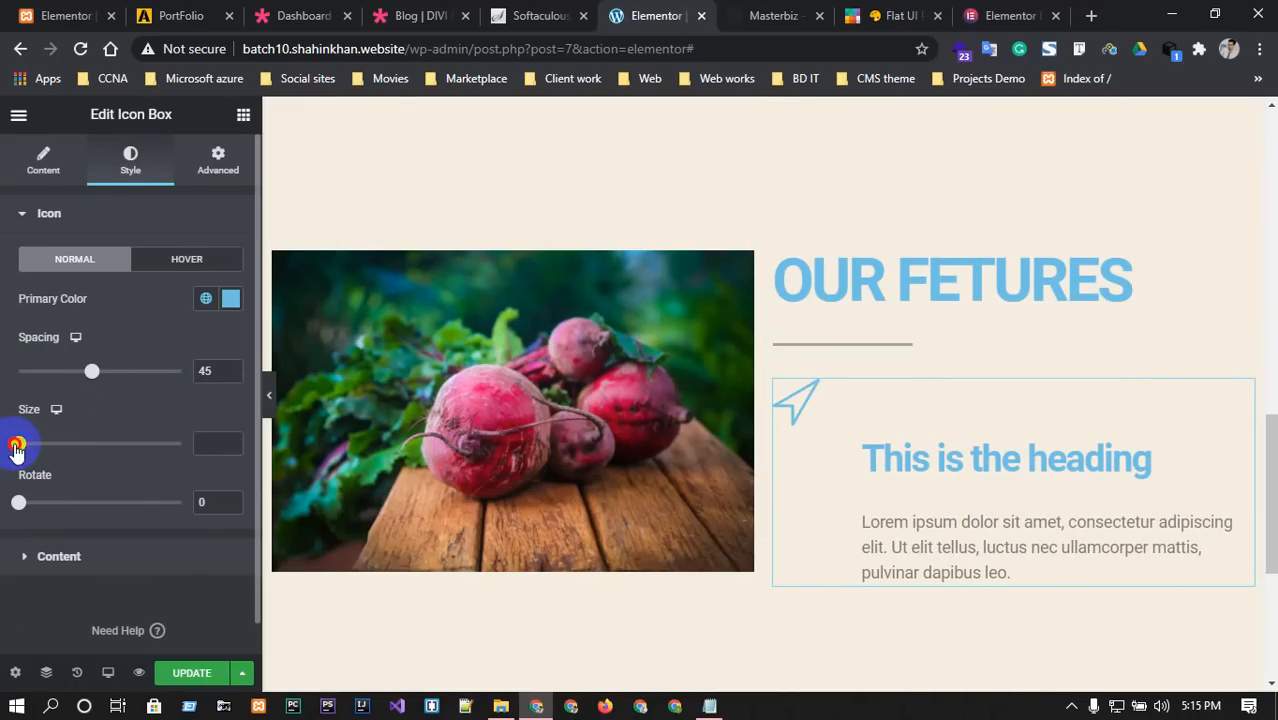
{"action": "left_click_drag", "start_coordinate": [15, 447], "coordinate": [77, 443]}
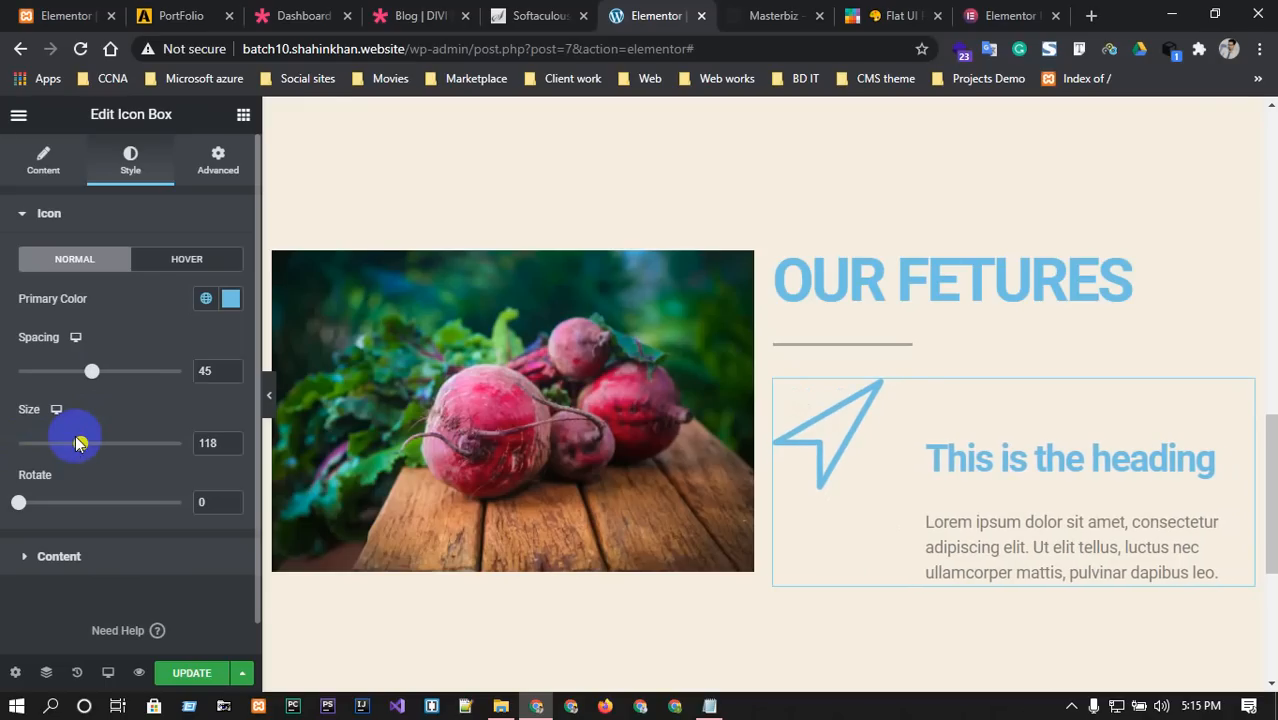
{"action": "left_click_drag", "start_coordinate": [20, 500], "coordinate": [160, 508]}
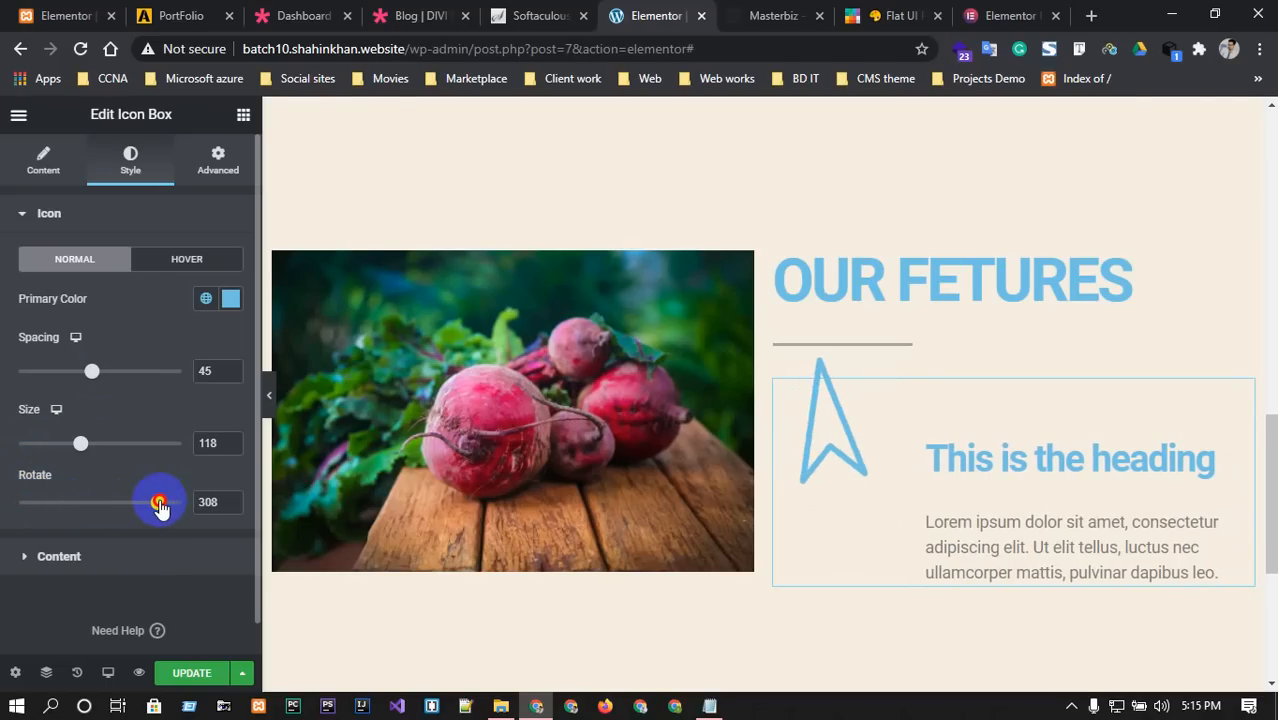
Set the icon box title colour to #000.
{"action": "left_click", "coordinate": [45, 554]}
{"action": "scroll", "coordinate": [69, 476], "scroll_direction": "down", "scroll_amount": 2}
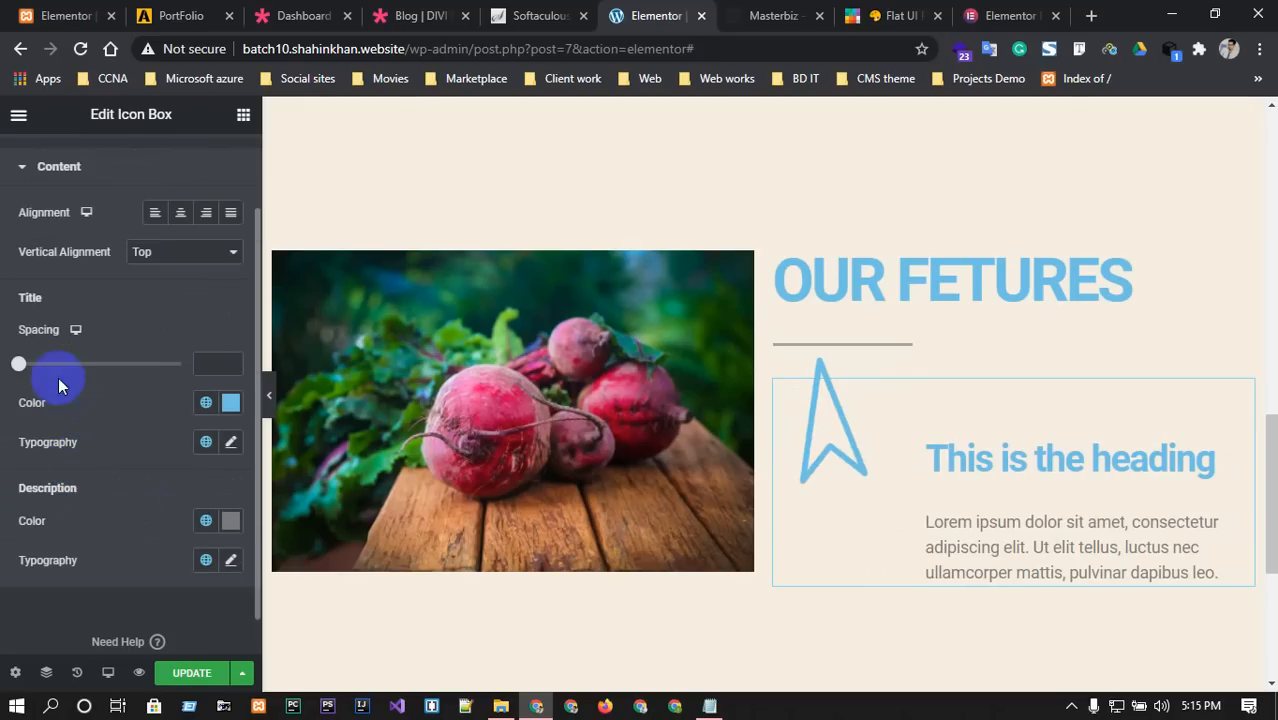
{"action": "left_click", "coordinate": [231, 442]}
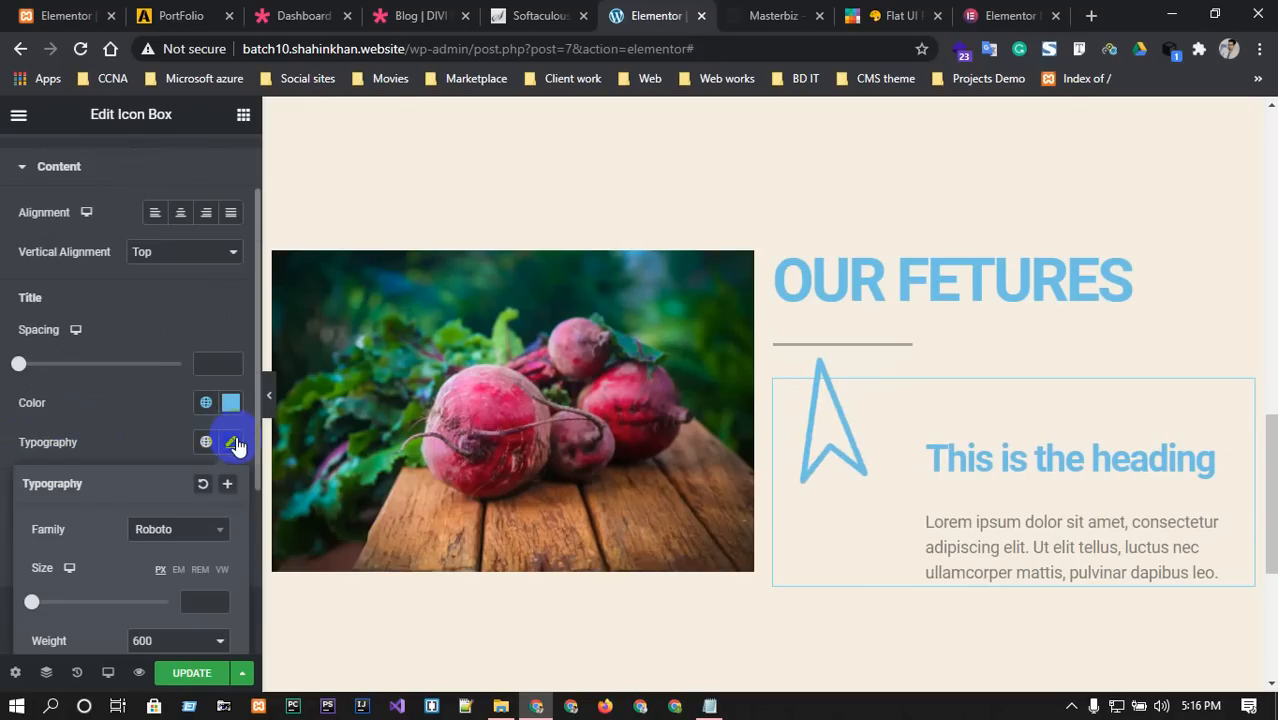
{"action": "left_click", "coordinate": [792, 12]}
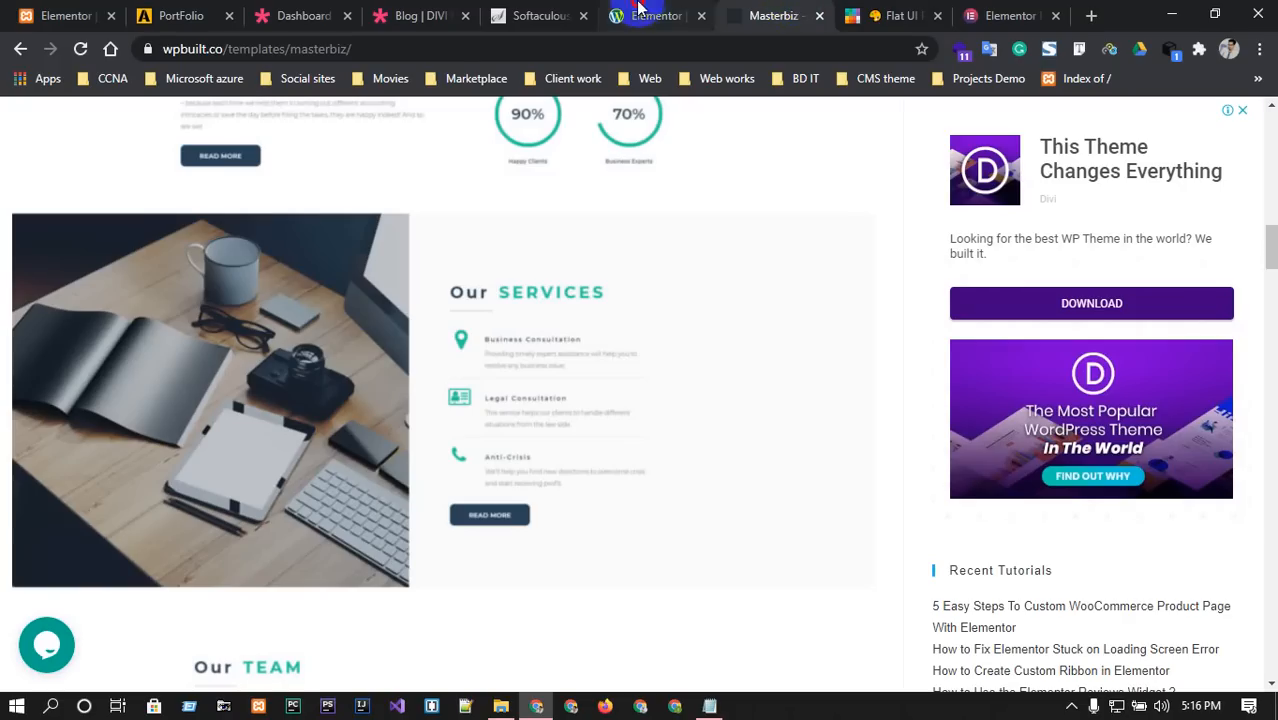
{"action": "left_click", "coordinate": [645, 12]}
{"action": "left_click", "coordinate": [231, 442]}
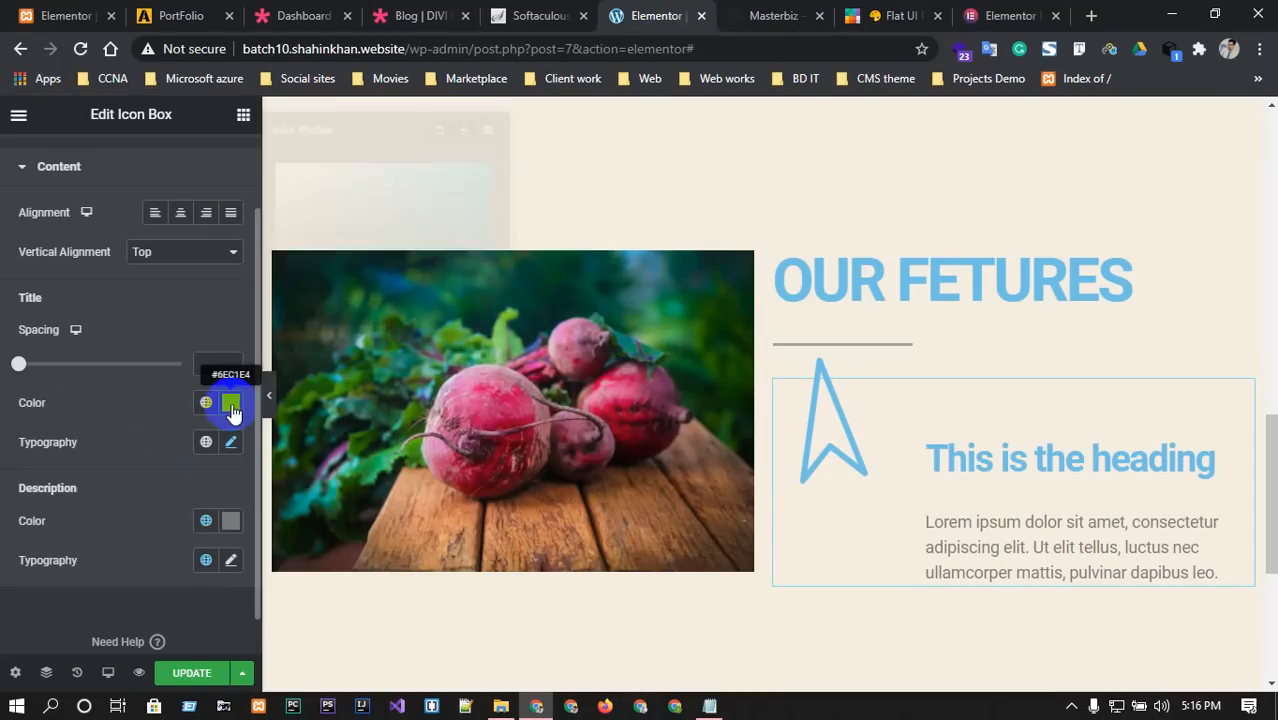
{"action": "left_click", "coordinate": [231, 402]}
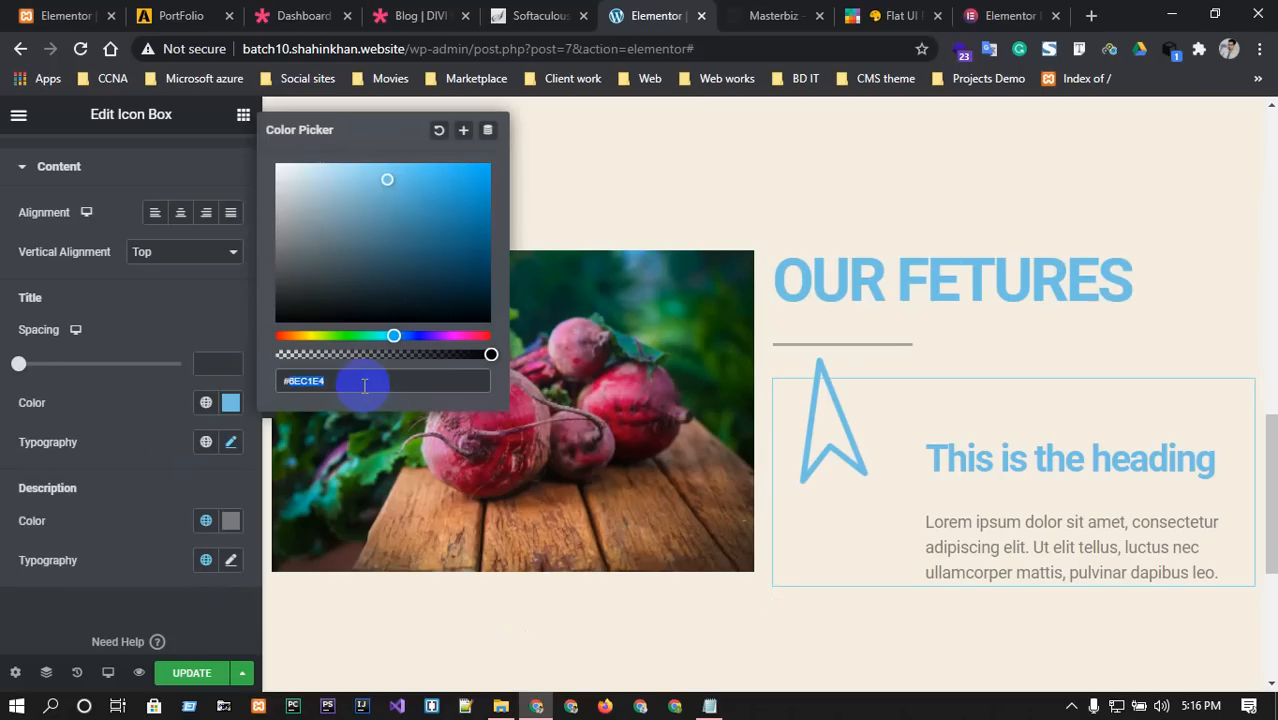
{"action": "type", "text": "#000"}
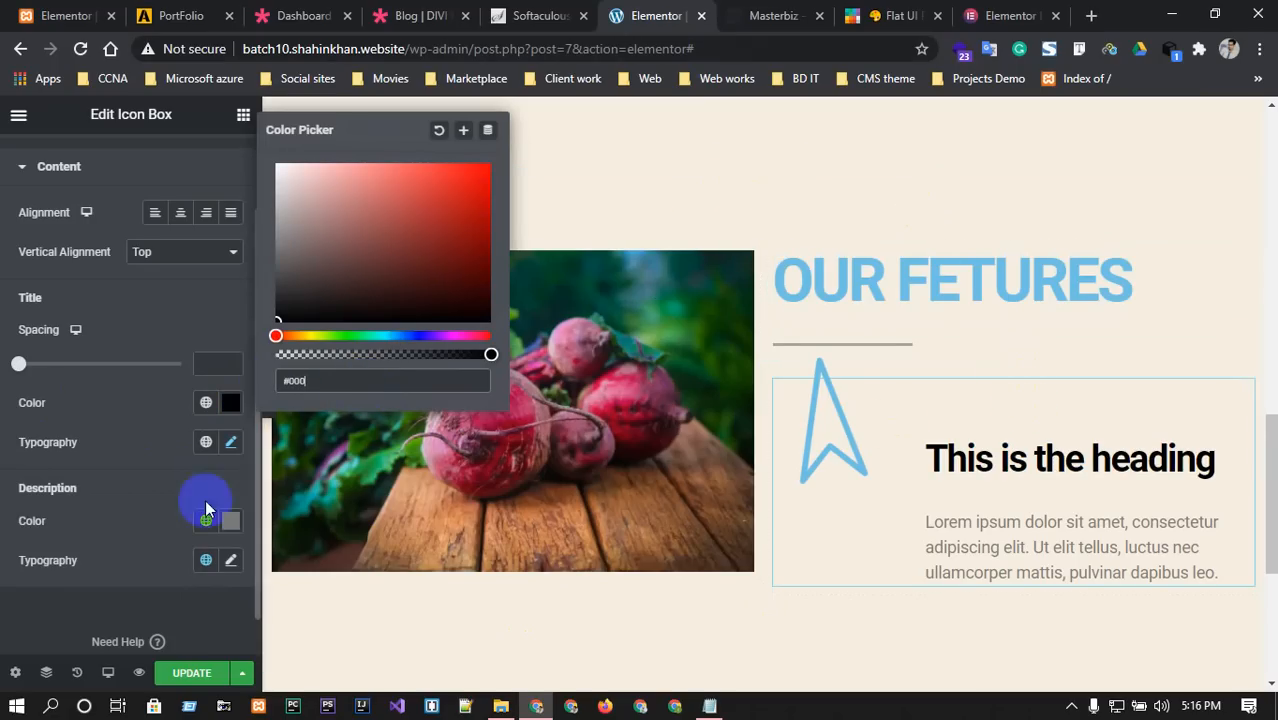
{"action": "left_click", "coordinate": [126, 483]}
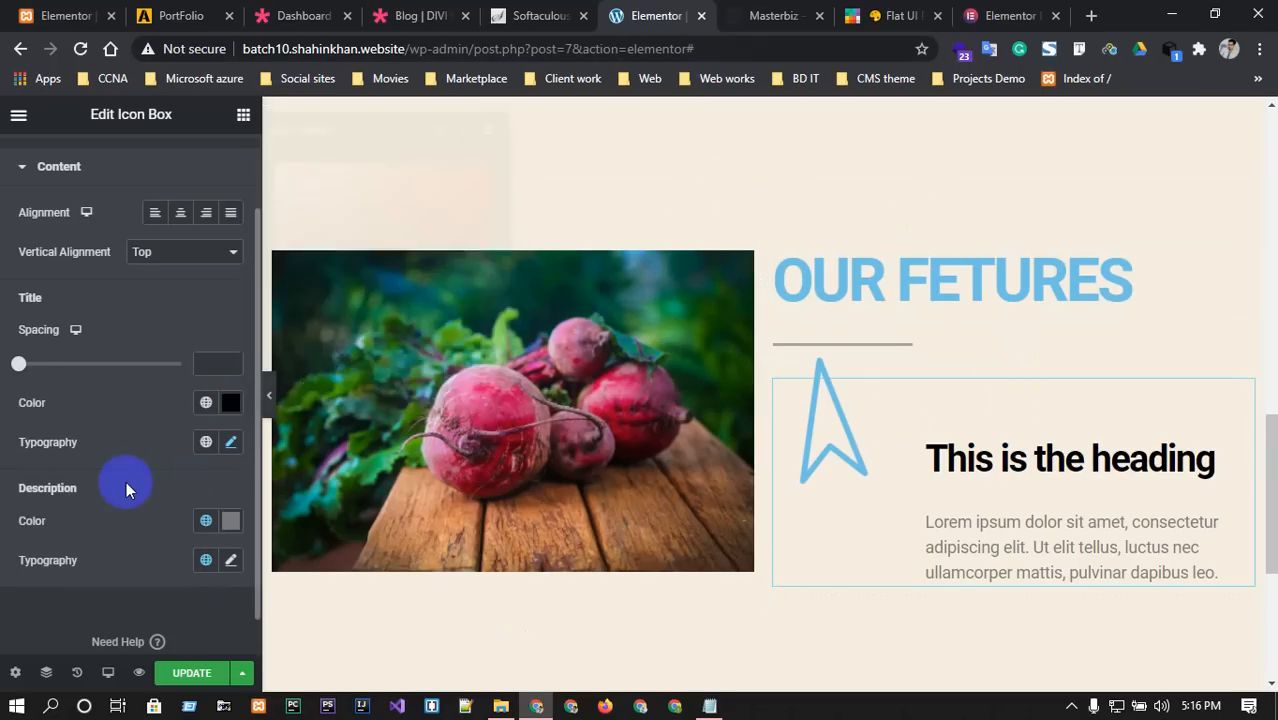
Set the icon box's vertical alignment to Middle.
{"action": "left_click", "coordinate": [172, 255]}
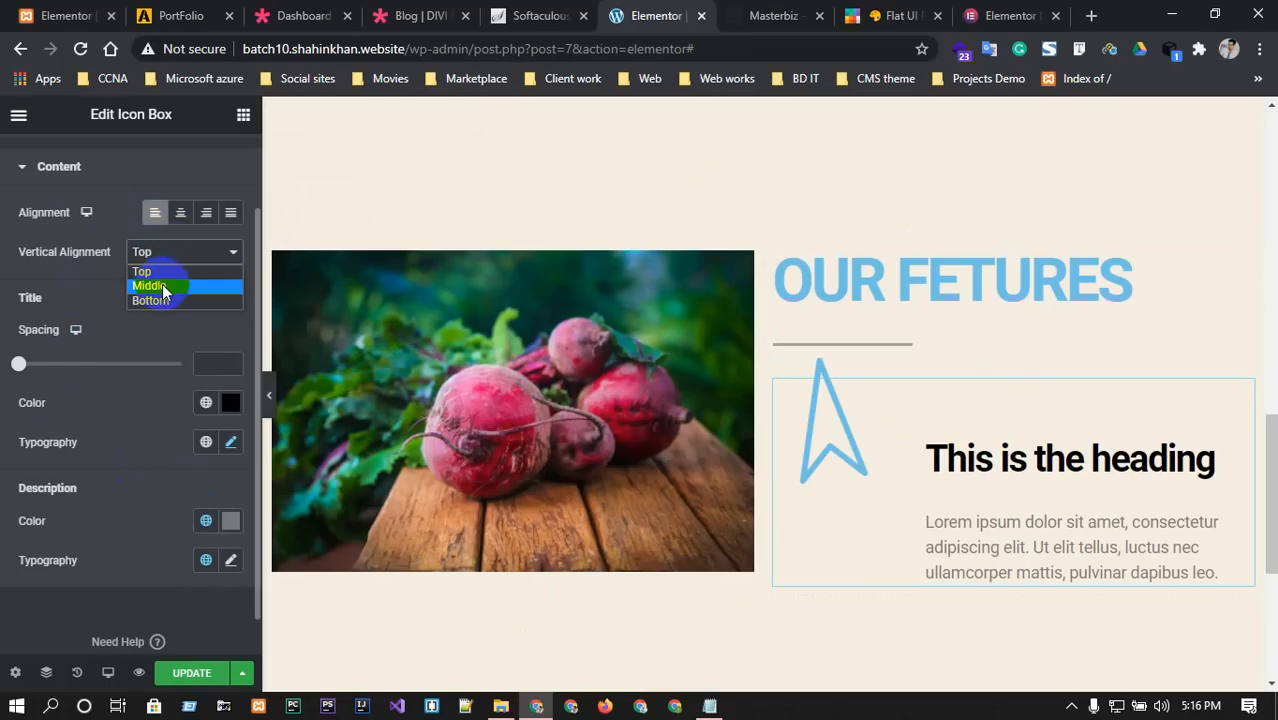
{"action": "left_click", "coordinate": [163, 287]}
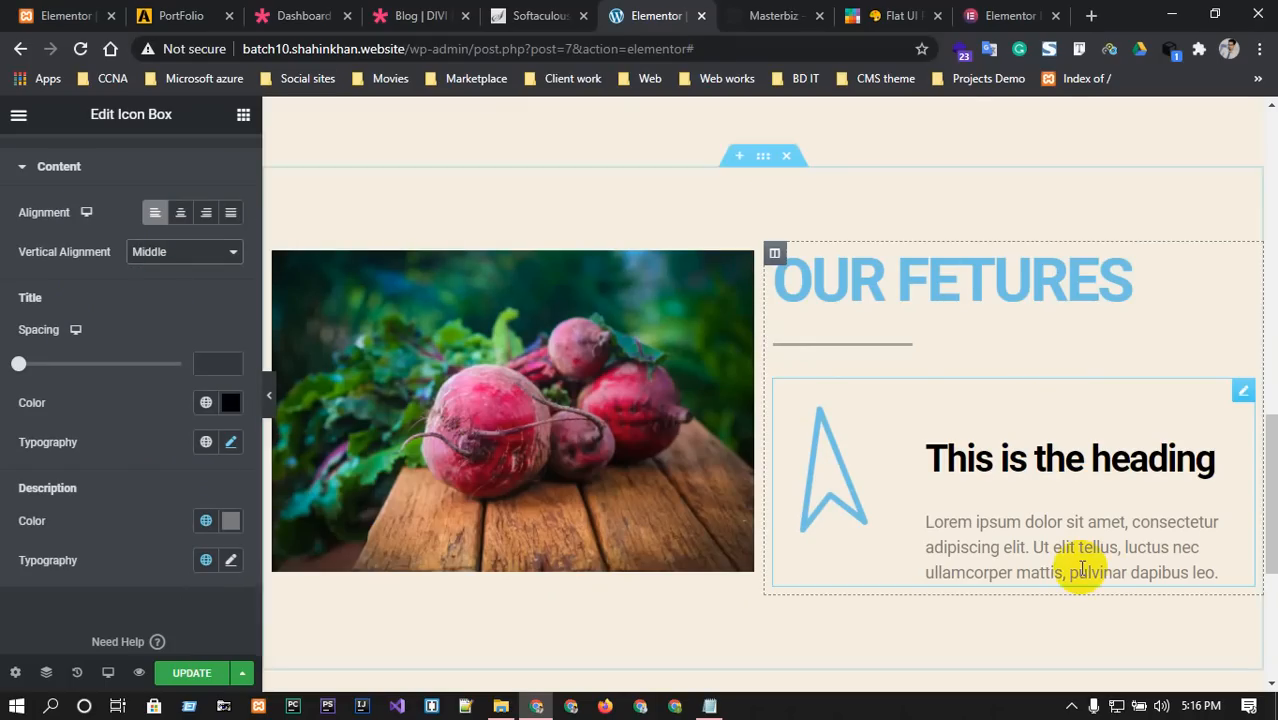
{"action": "left_click", "coordinate": [23, 166]}
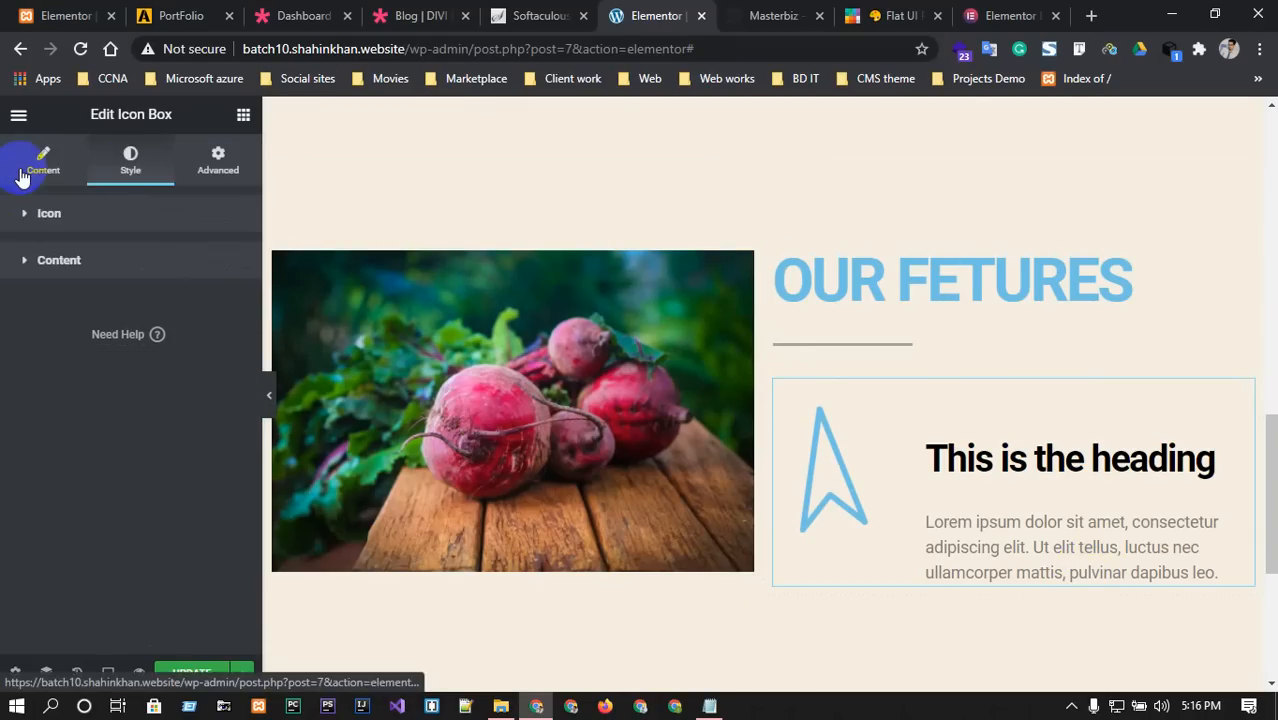
Set the arrow icon's spacing to 12 and its size to 77, checking against the Masterbiz reference.
{"action": "left_click", "coordinate": [26, 222]}
{"action": "left_click_drag", "start_coordinate": [93, 370], "coordinate": [37, 372]}
{"action": "left_click_drag", "start_coordinate": [82, 450], "coordinate": [57, 443]}
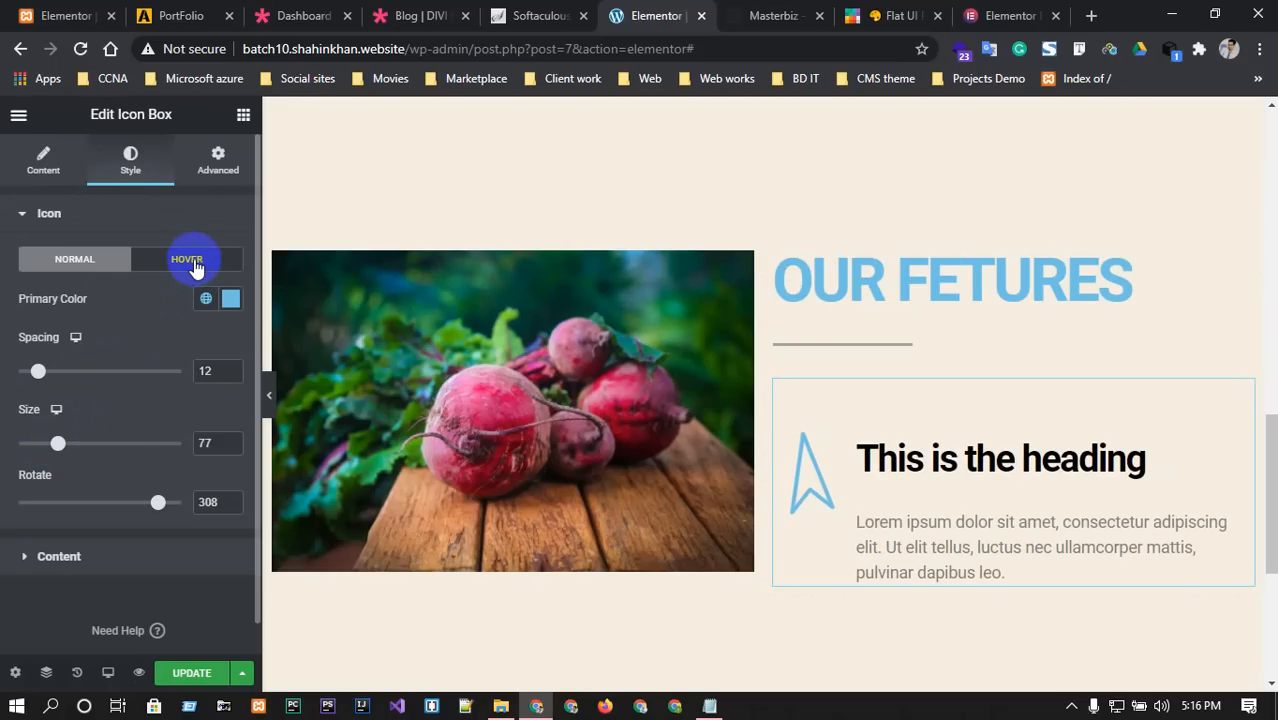
{"action": "scroll", "coordinate": [940, 475], "scroll_direction": "down", "scroll_amount": 2}
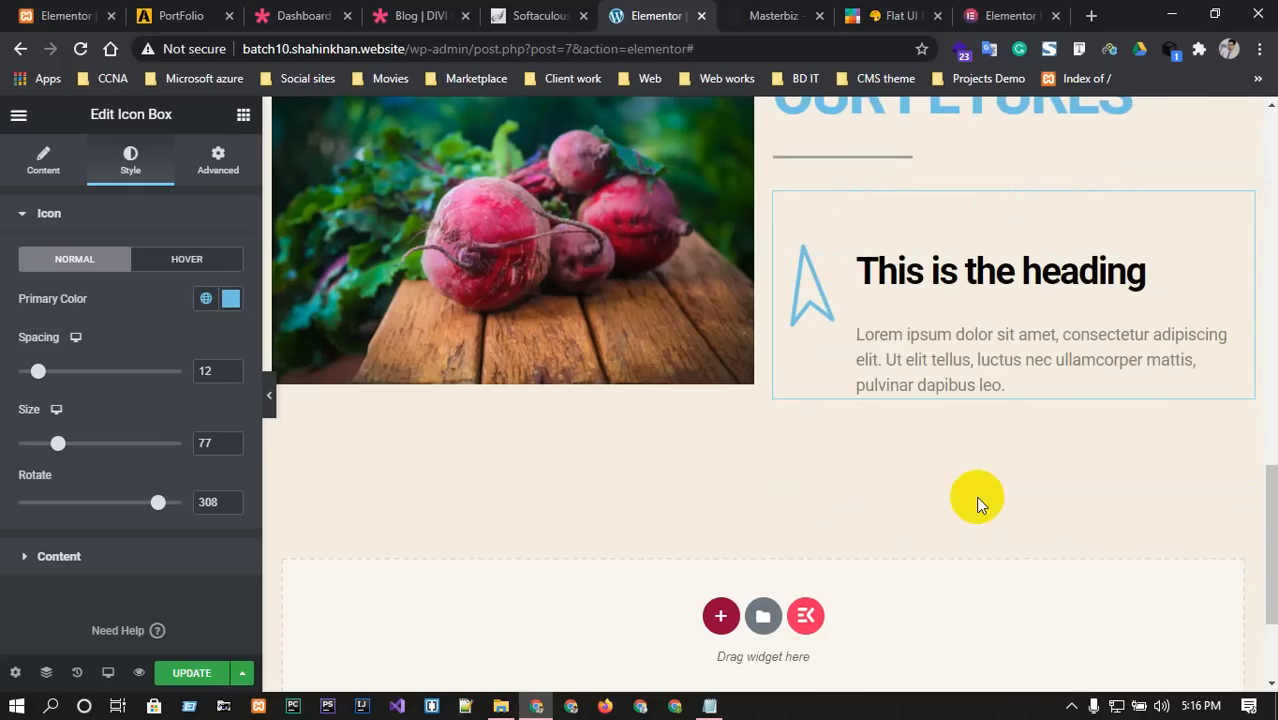
{"action": "scroll", "coordinate": [150, 520], "scroll_direction": "down", "scroll_amount": 1}
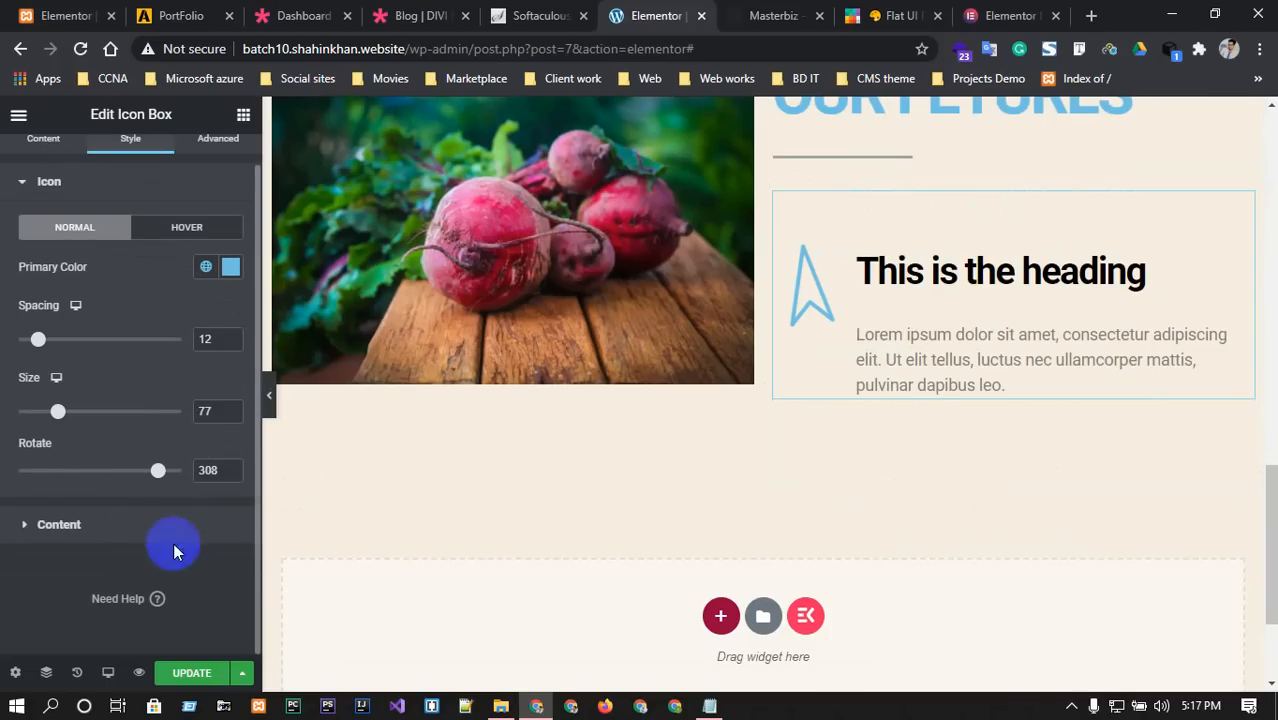
{"action": "scroll", "coordinate": [1033, 476], "scroll_direction": "up", "scroll_amount": 3}
{"action": "left_click", "coordinate": [772, 15]}
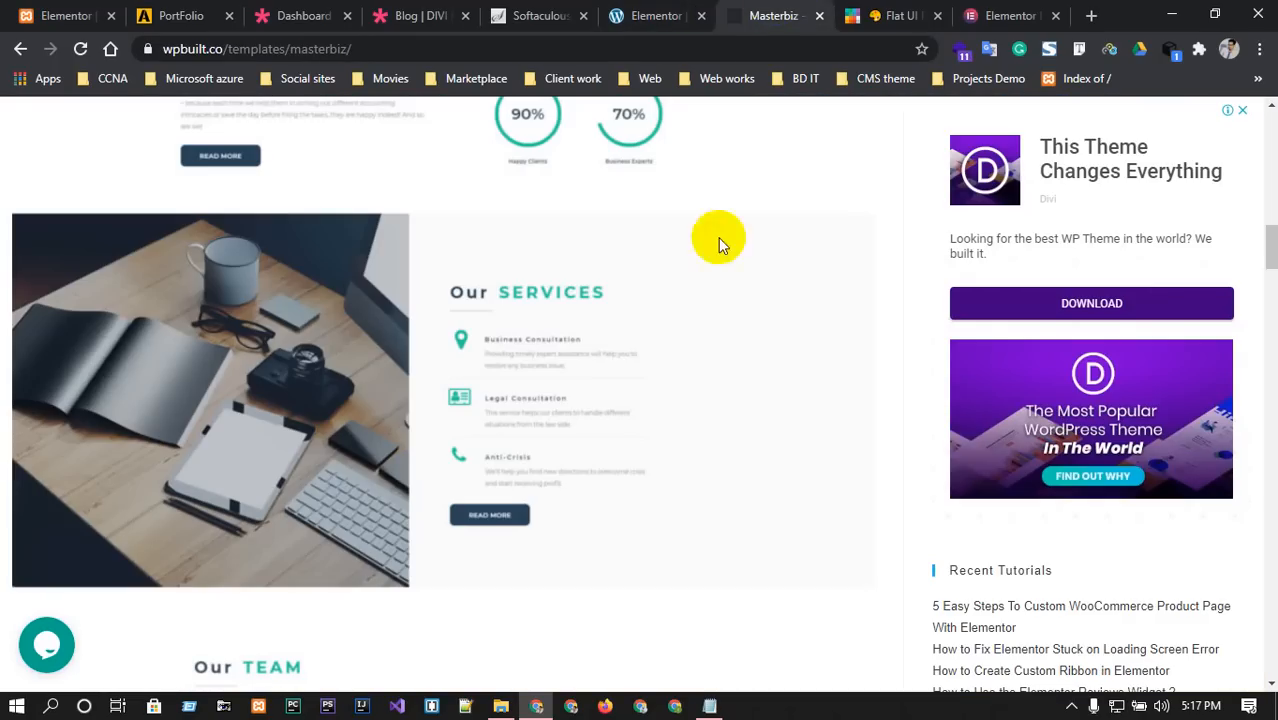
{"action": "left_click", "coordinate": [656, 15]}
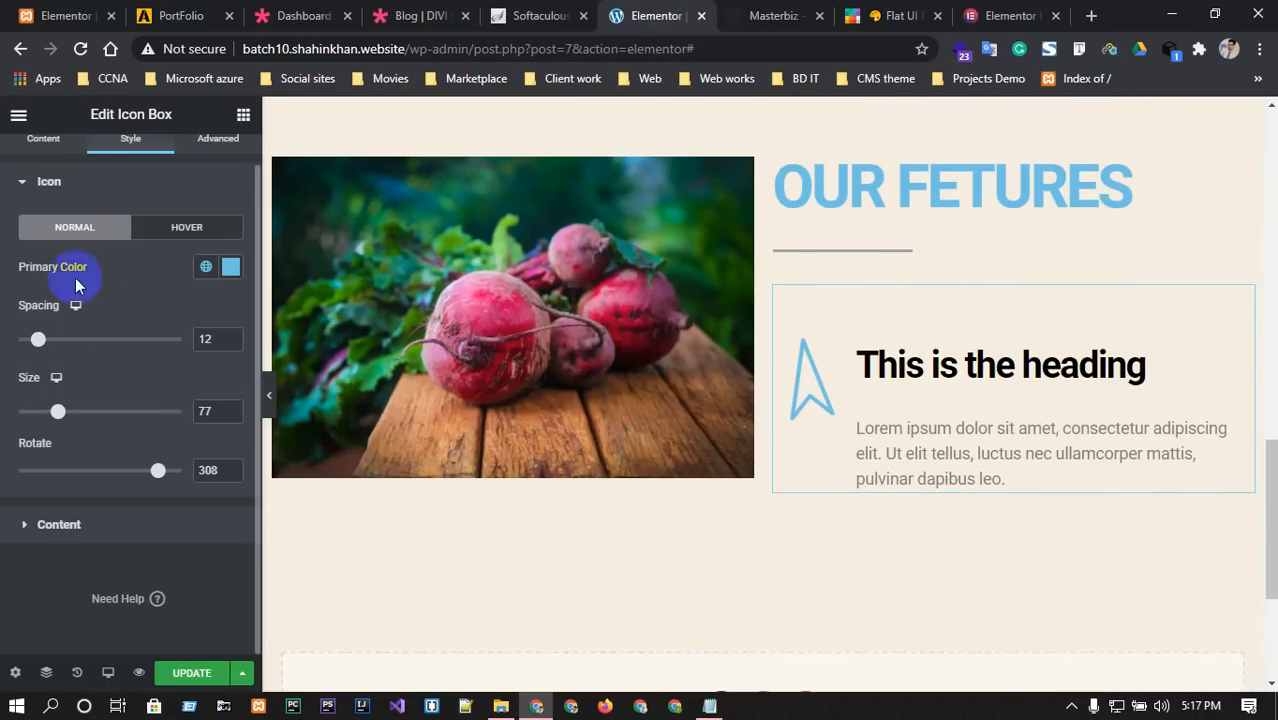
{"action": "left_click", "coordinate": [44, 185]}
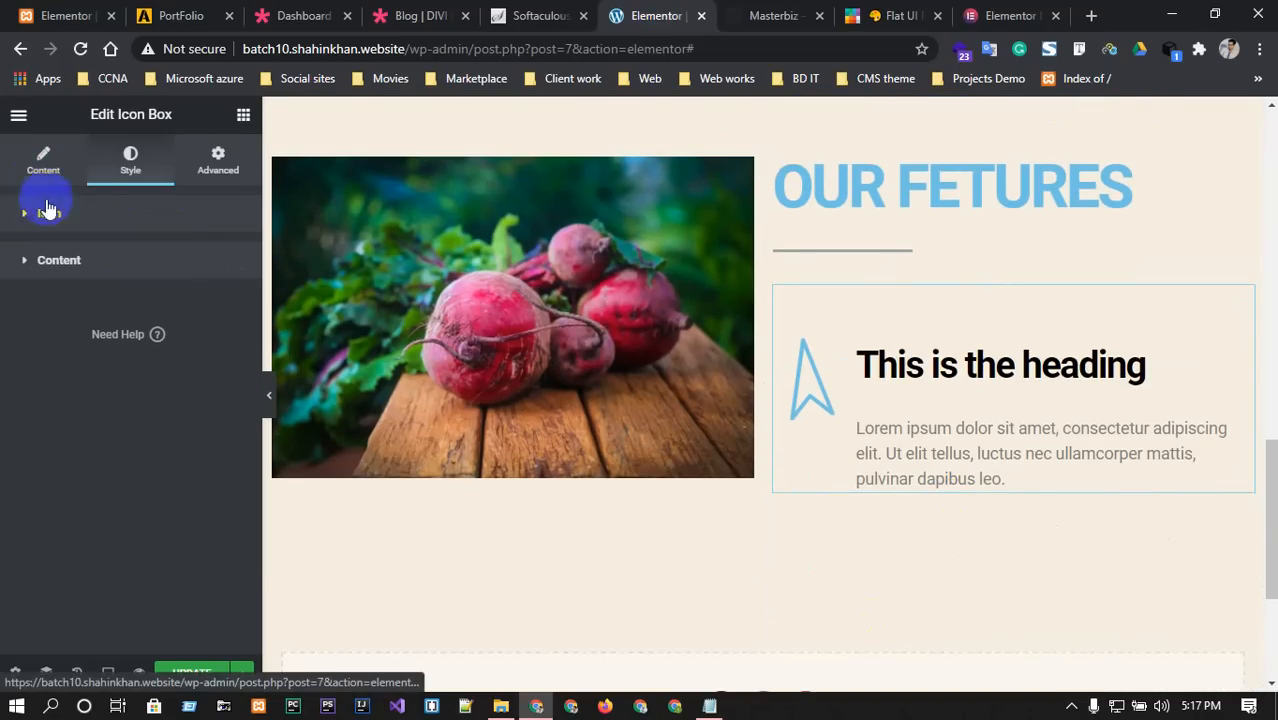
After another look at Masterbiz, open the icon box's settings through Edit Icon Box.
{"action": "left_click", "coordinate": [925, 378]}
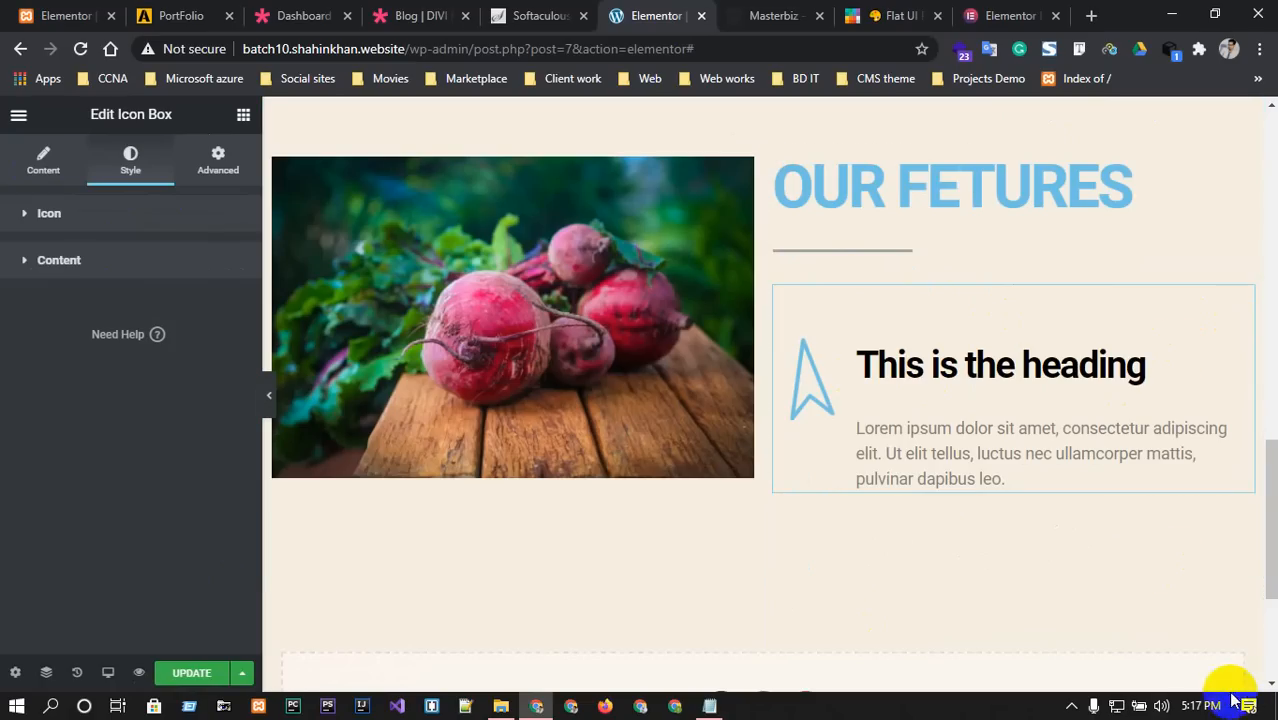
{"action": "left_click", "coordinate": [737, 10]}
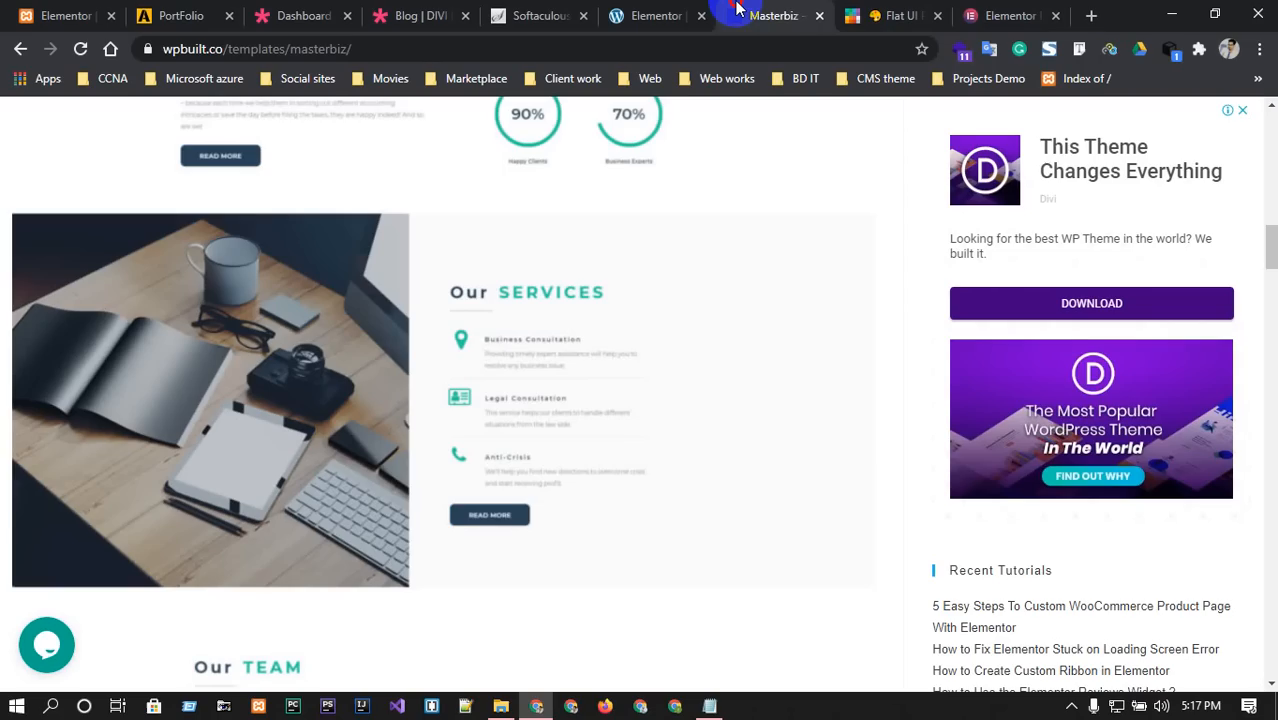
{"action": "left_click", "coordinate": [650, 15]}
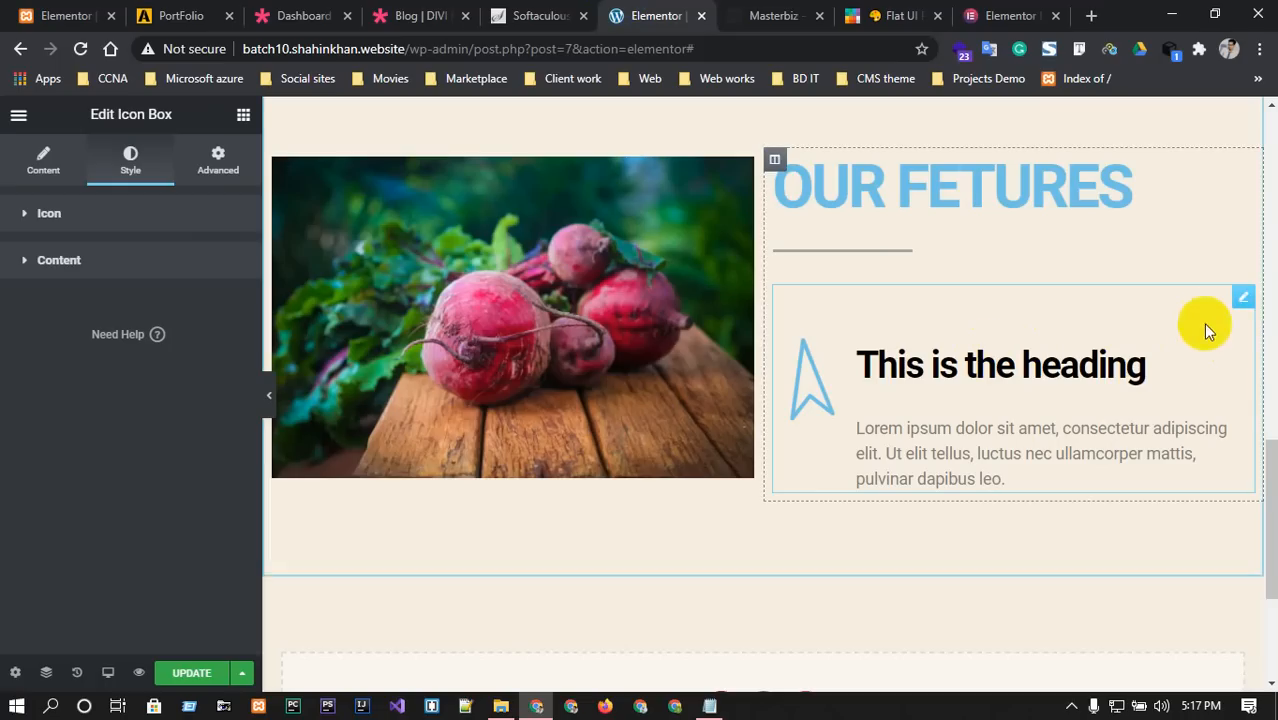
{"action": "right_click", "coordinate": [1238, 303]}
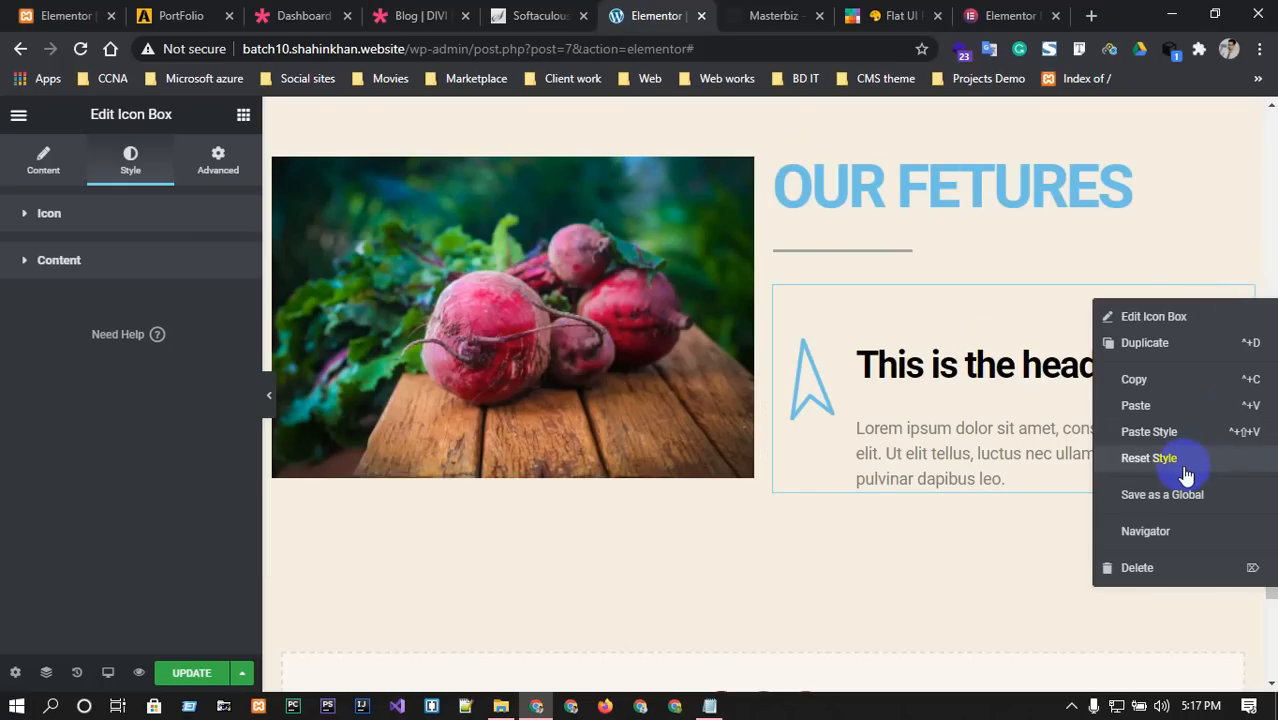
{"action": "left_click", "coordinate": [1031, 304]}
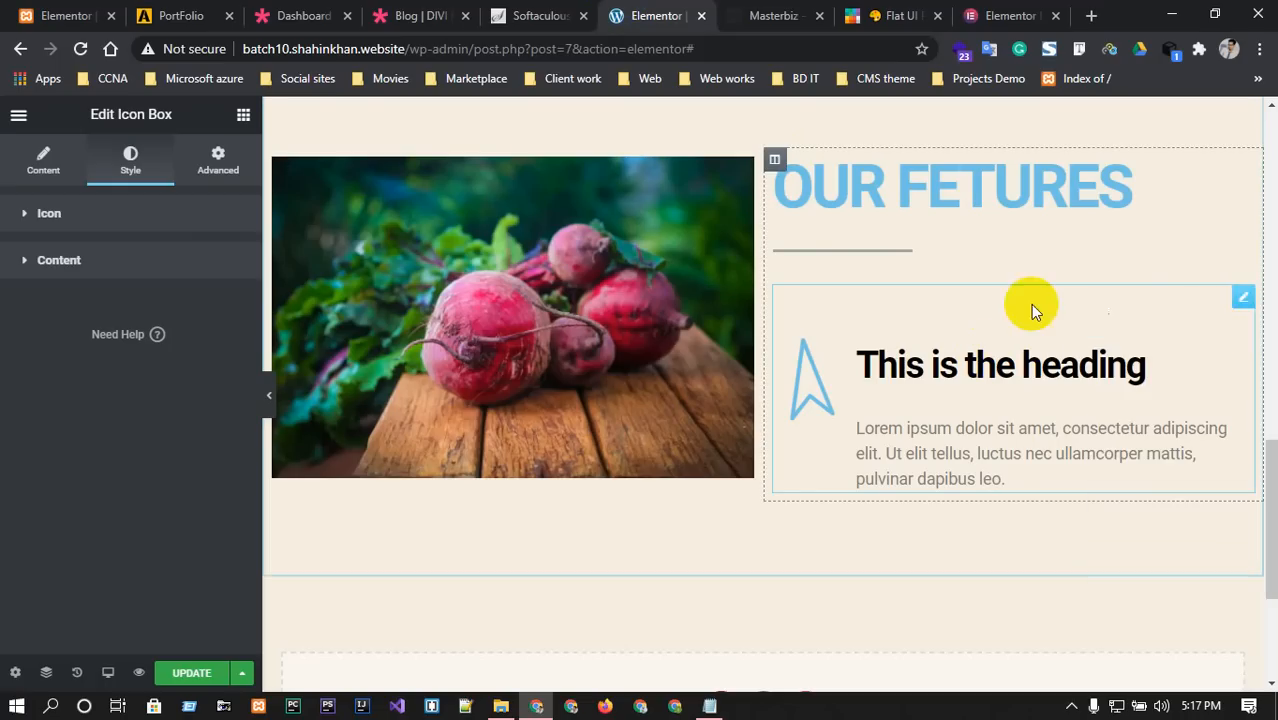
{"action": "right_click", "coordinate": [1242, 300]}
{"action": "left_click", "coordinate": [1184, 322]}
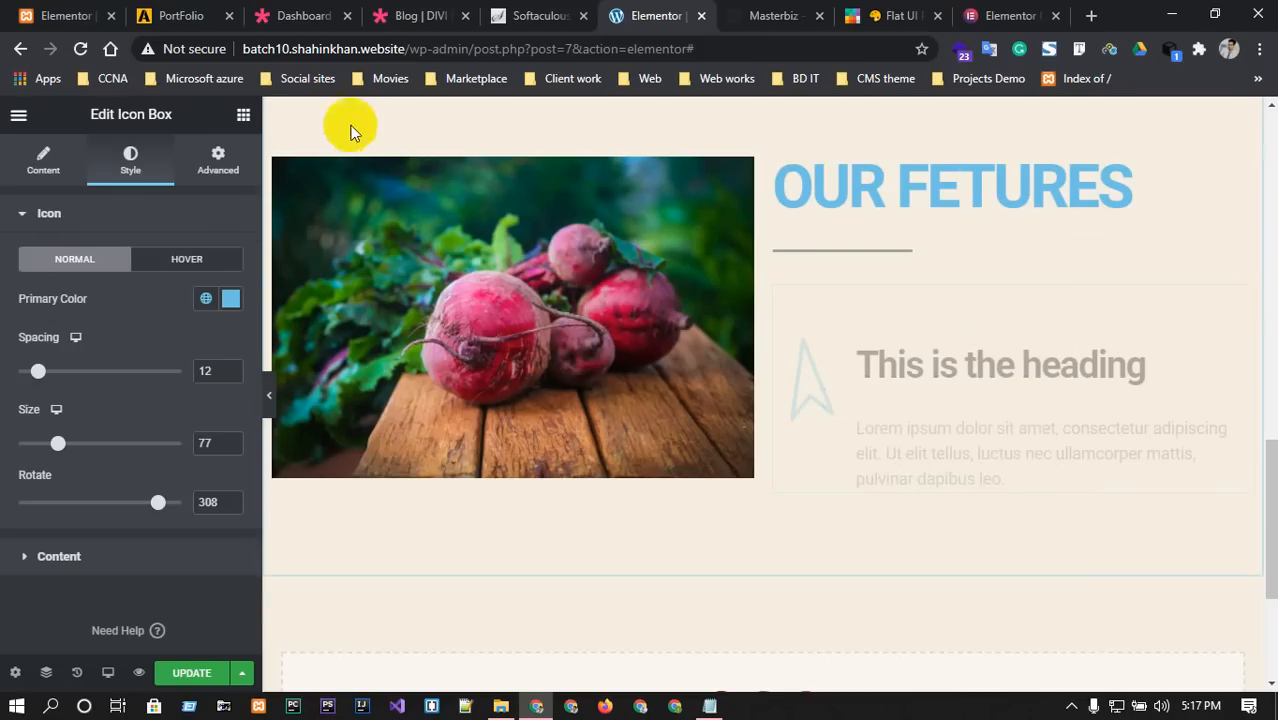
In the Advanced tab, set the icon box's linked padding to -8 on all four sides.
{"action": "left_click", "coordinate": [210, 162]}
{"action": "left_click", "coordinate": [48, 379]}
{"action": "type", "text": "1"}
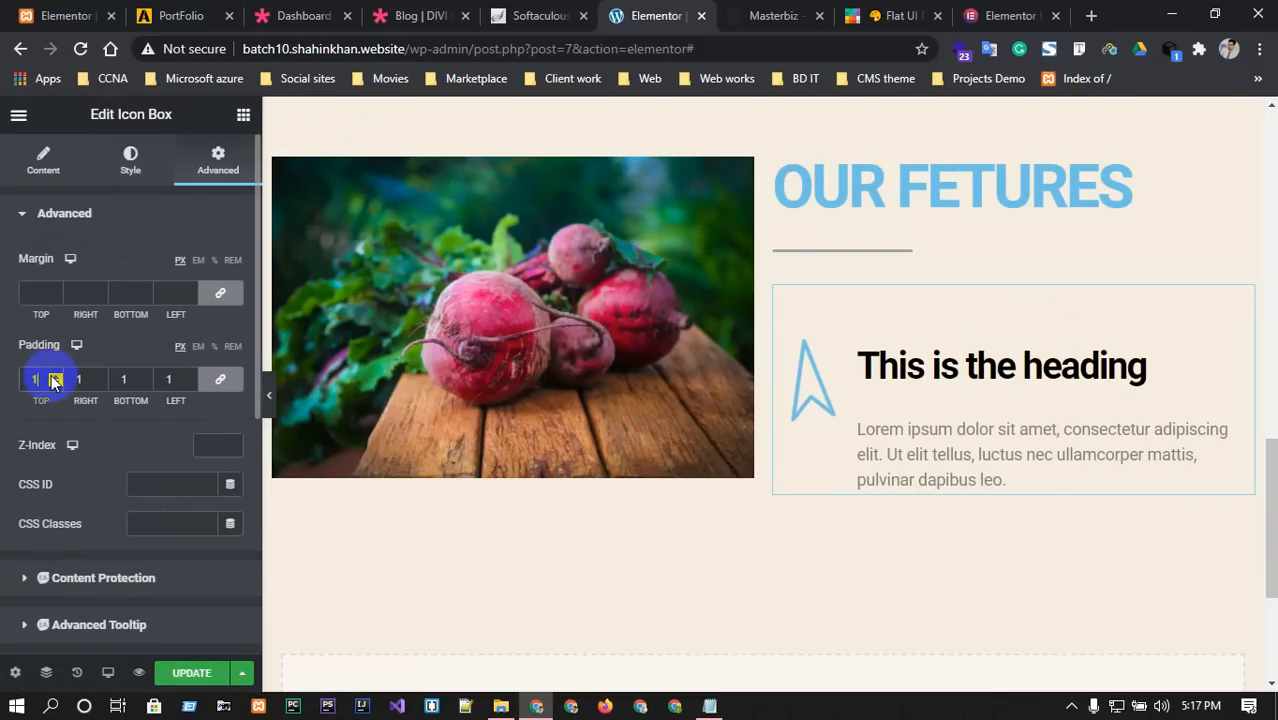
{"action": "type", "text": "1"}
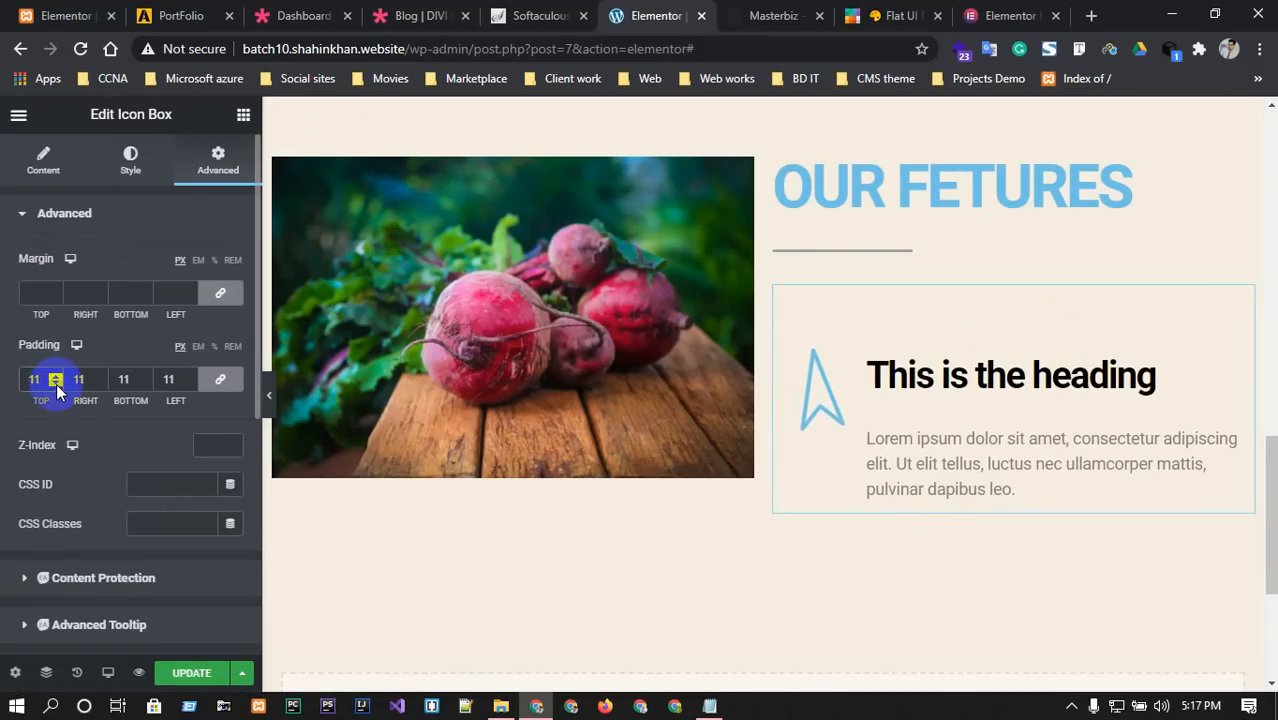
{"action": "key", "text": "BackSpace"}
{"action": "key", "text": "BackSpace"}
{"action": "type", "text": "-5"}
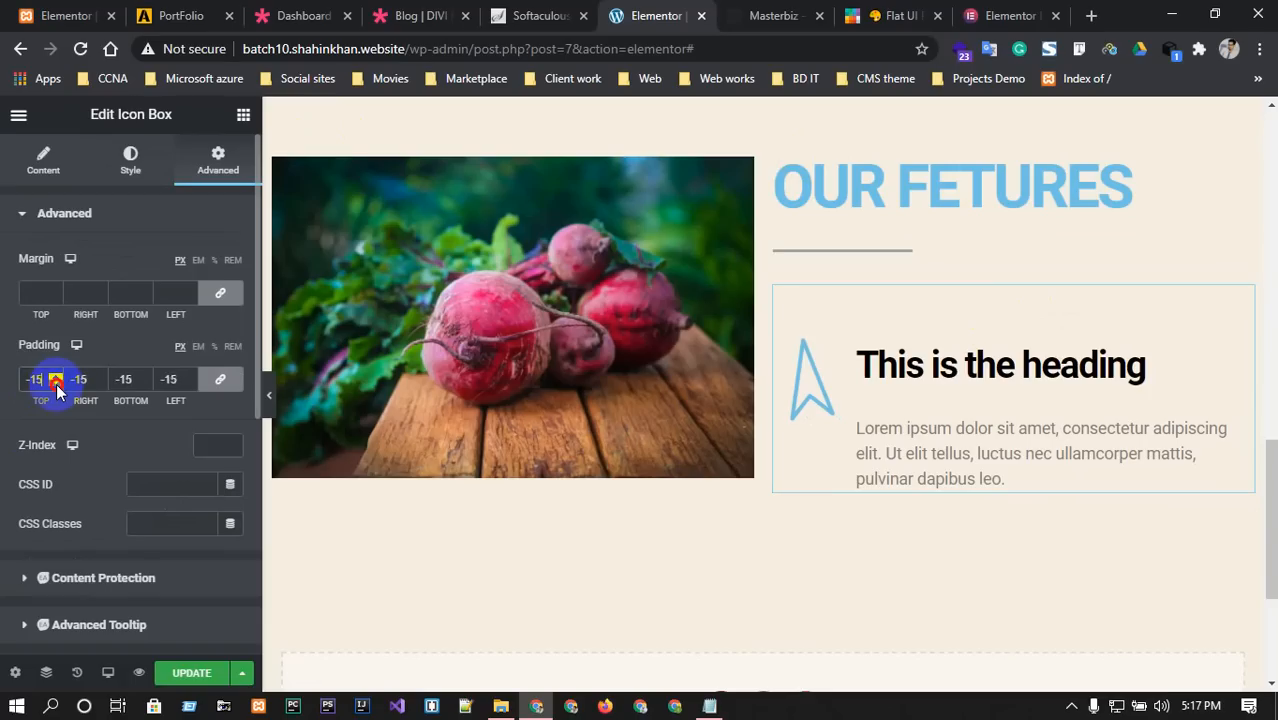
{"action": "left_click", "coordinate": [57, 386]}
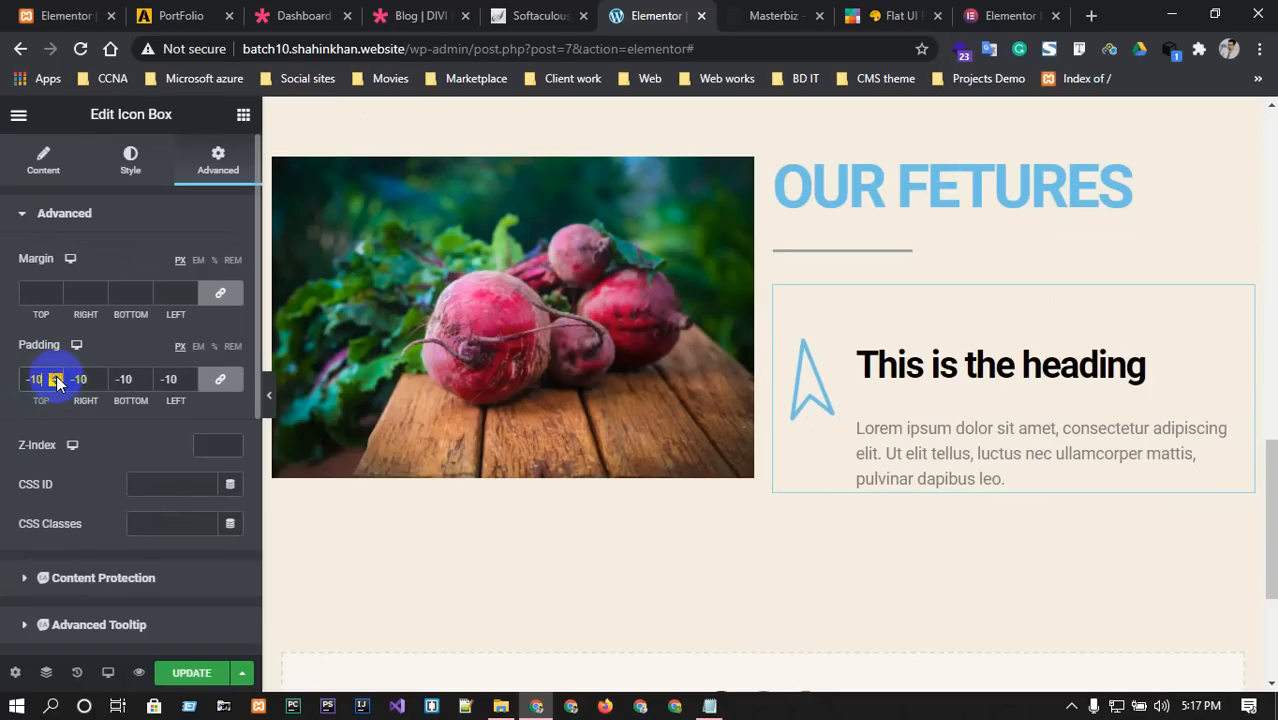
{"action": "left_click", "coordinate": [57, 378]}
{"action": "left_click", "coordinate": [57, 378]}
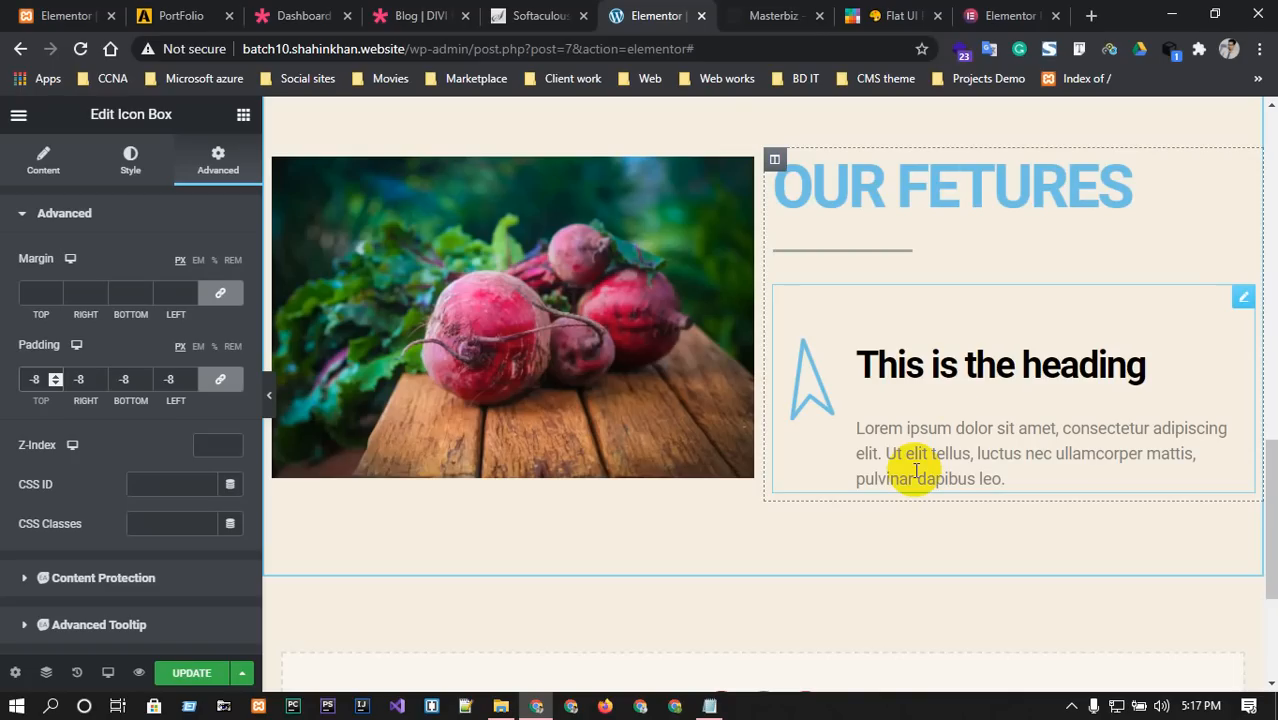
{"action": "right_click", "coordinate": [1234, 291]}
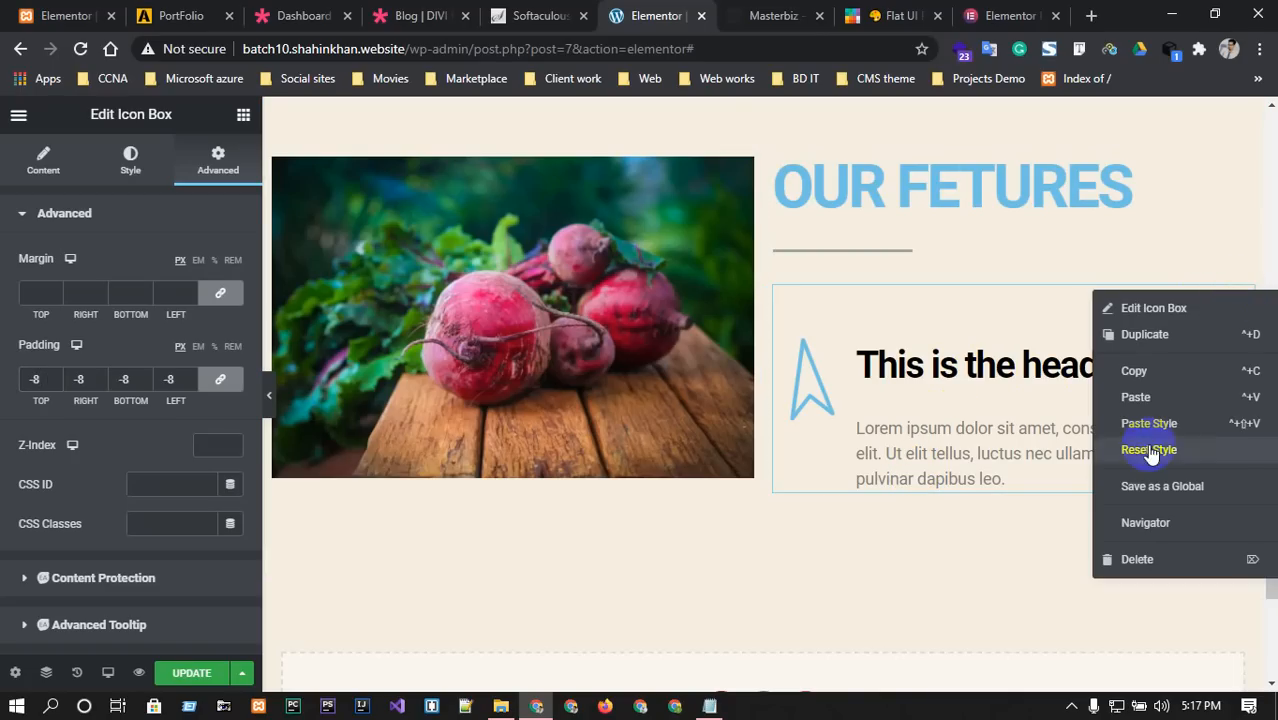
Duplicate the icon box so a second arrow icon box sits below the first.
{"action": "left_click", "coordinate": [1161, 340]}
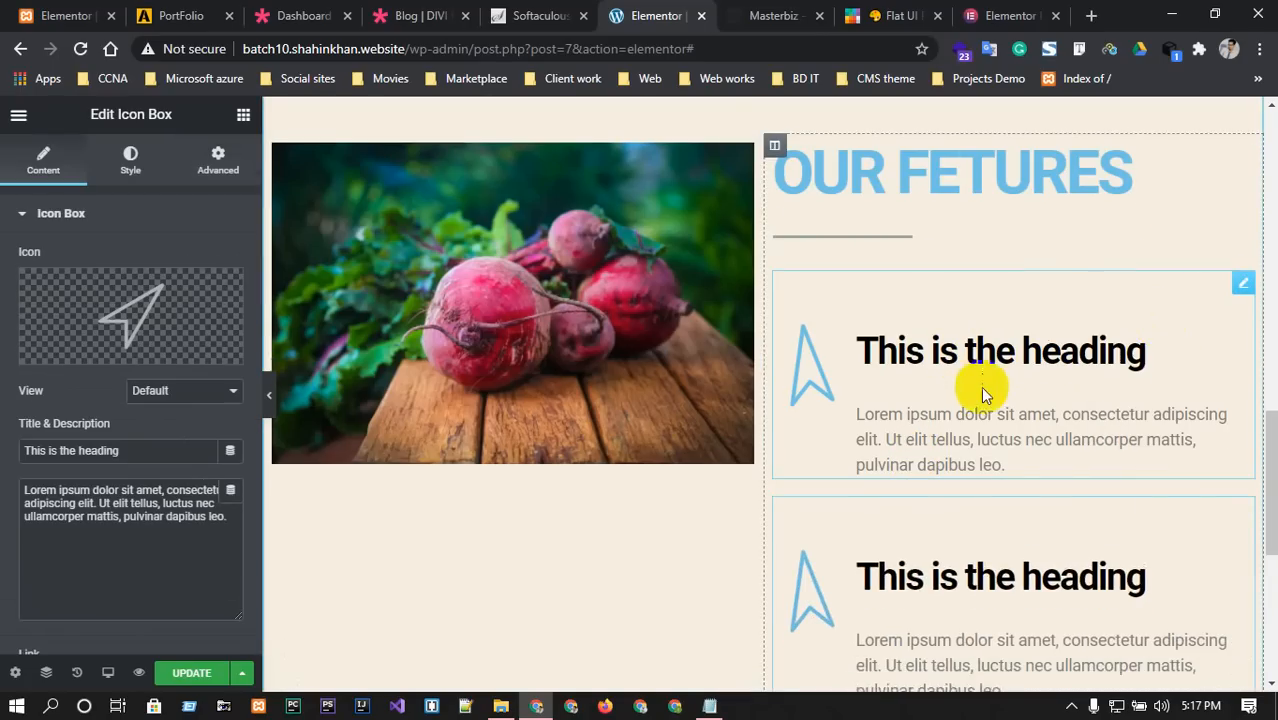
{"action": "scroll", "coordinate": [980, 386], "scroll_direction": "down", "scroll_amount": 2}
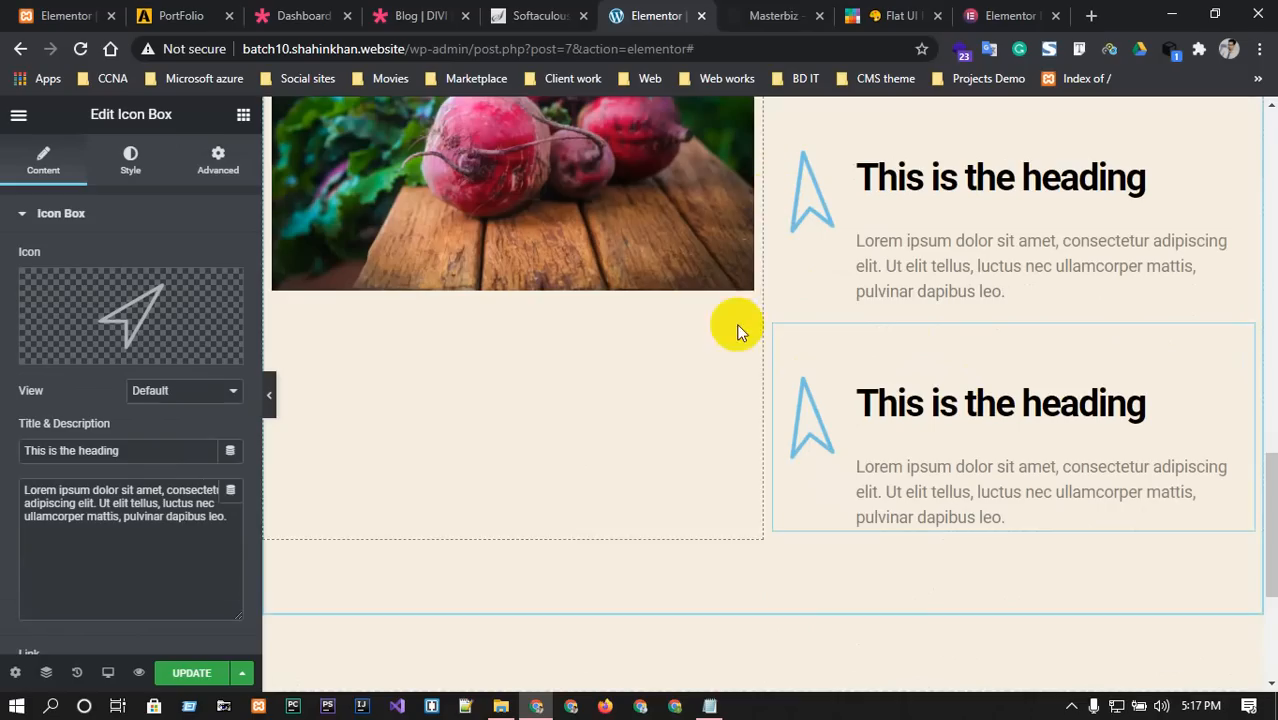
{"action": "scroll", "coordinate": [567, 393], "scroll_direction": "up", "scroll_amount": 4}
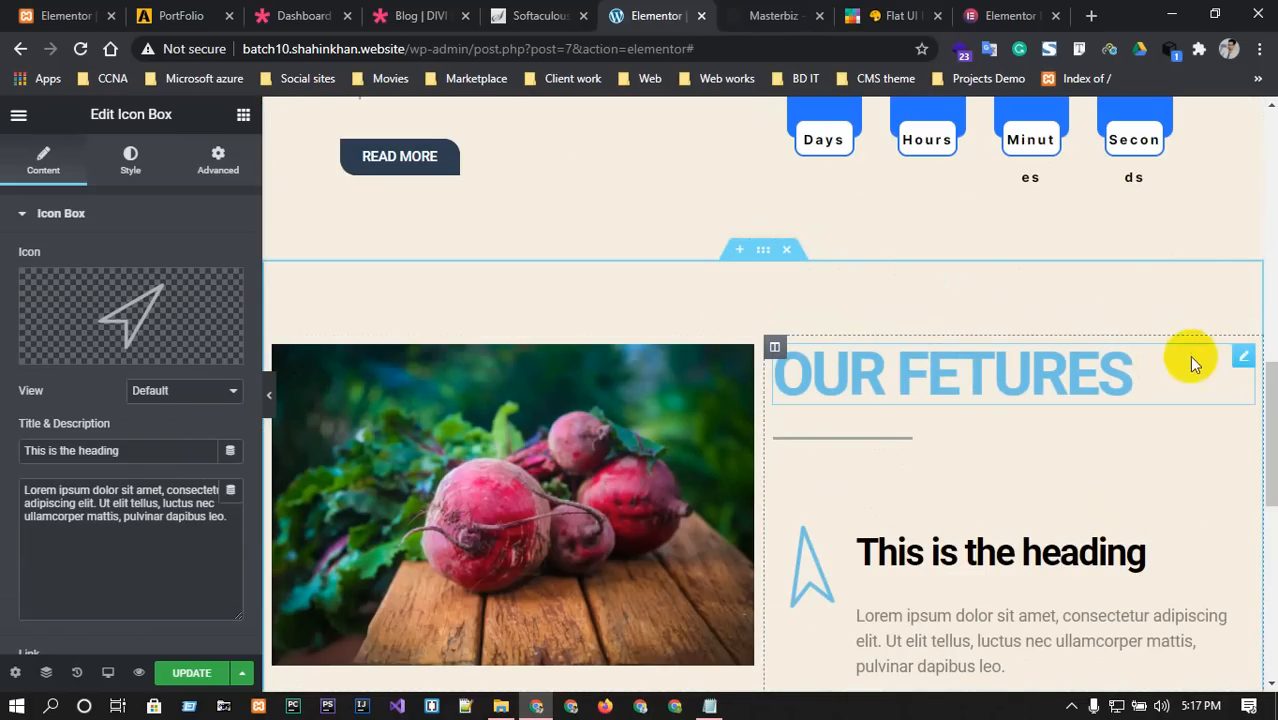
Copy the OUR FETURES heading and paste it into the empty column below the beet photo.
{"action": "right_click", "coordinate": [1240, 354]}
{"action": "left_click", "coordinate": [1153, 436]}
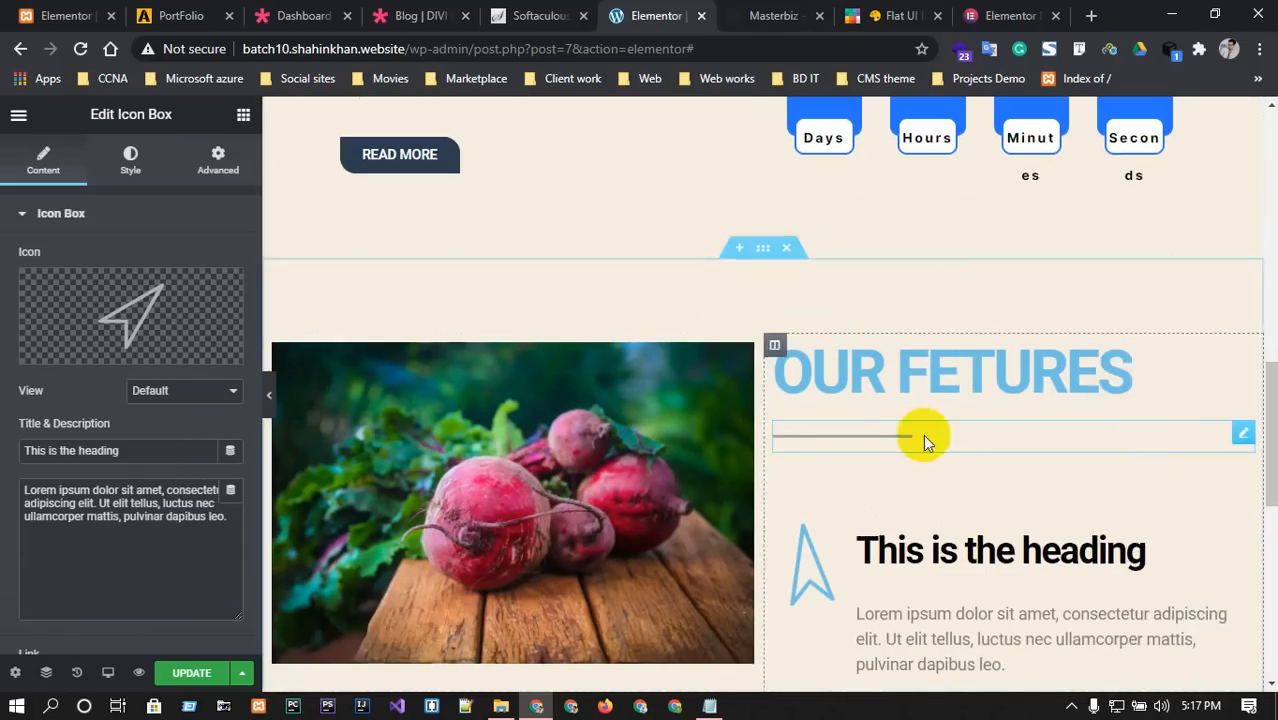
{"action": "scroll", "coordinate": [348, 491], "scroll_direction": "down", "scroll_amount": 3}
{"action": "right_click", "coordinate": [459, 476]}
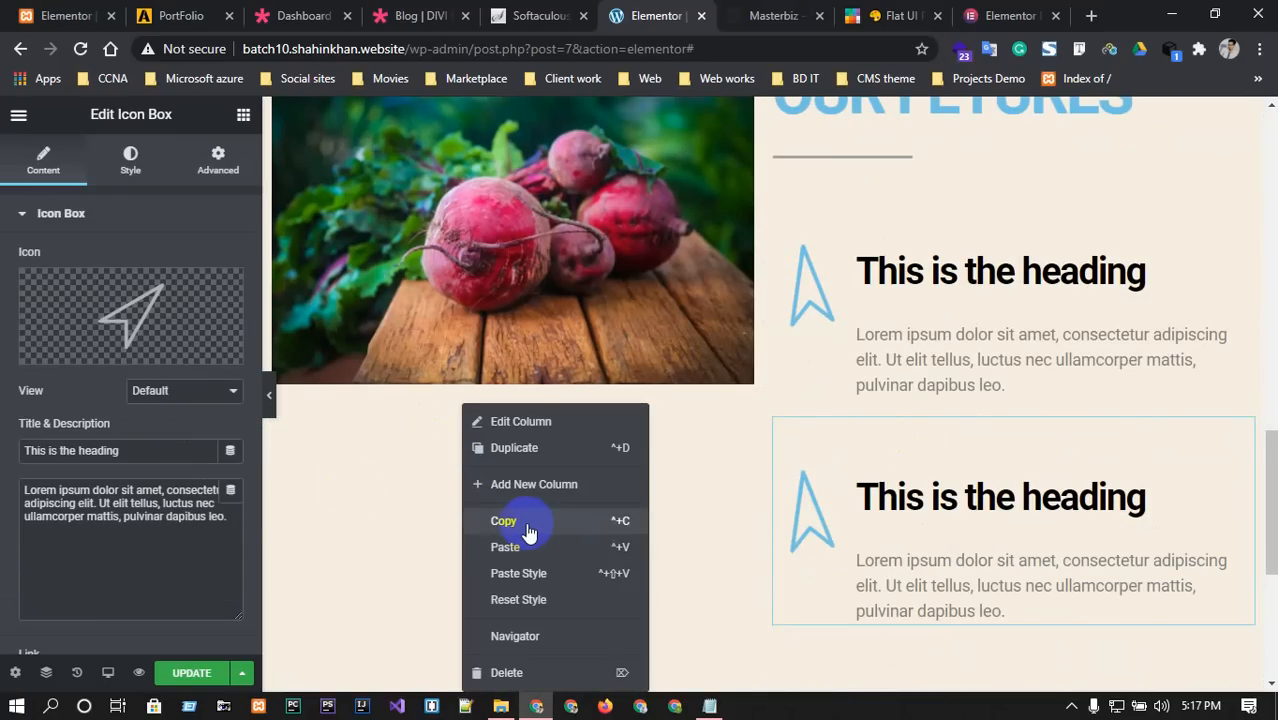
{"action": "left_click", "coordinate": [517, 546]}
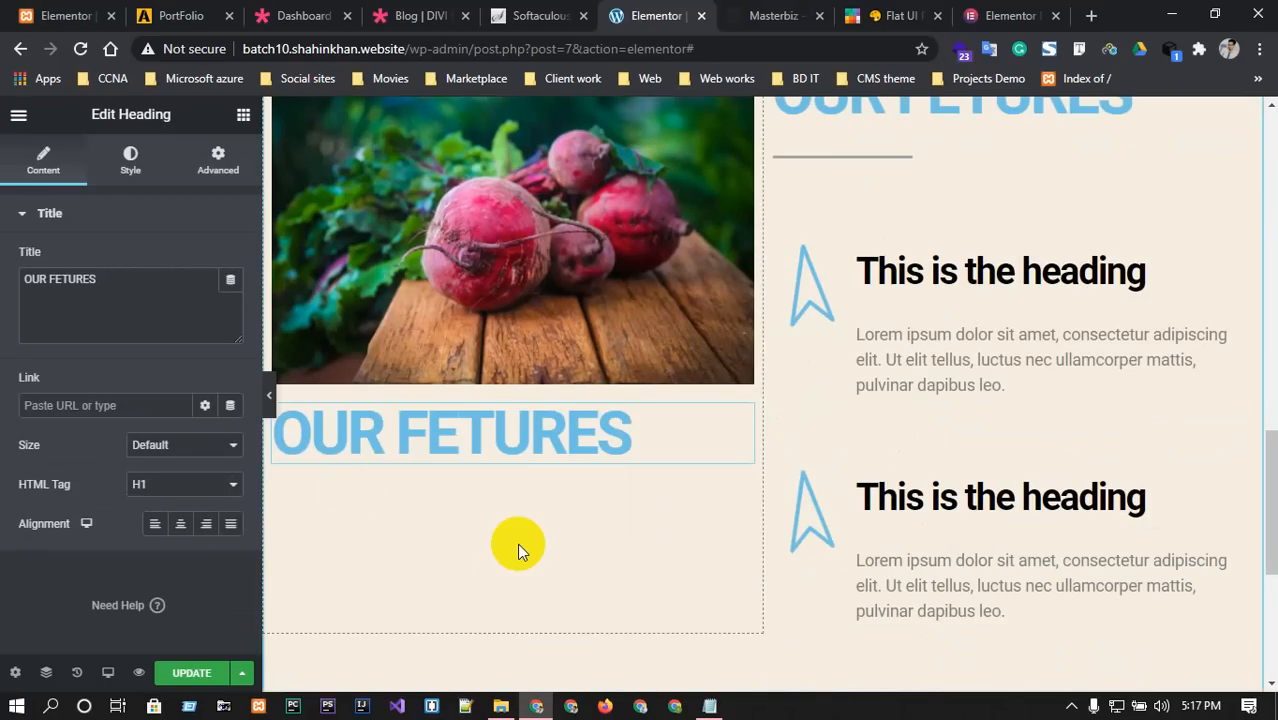
Paste a copy of the READ MORE button under the OUR FETURES heading, aligned to the centre.
{"action": "left_click", "coordinate": [785, 15]}
{"action": "scroll", "coordinate": [699, 365], "scroll_direction": "down", "scroll_amount": 3}
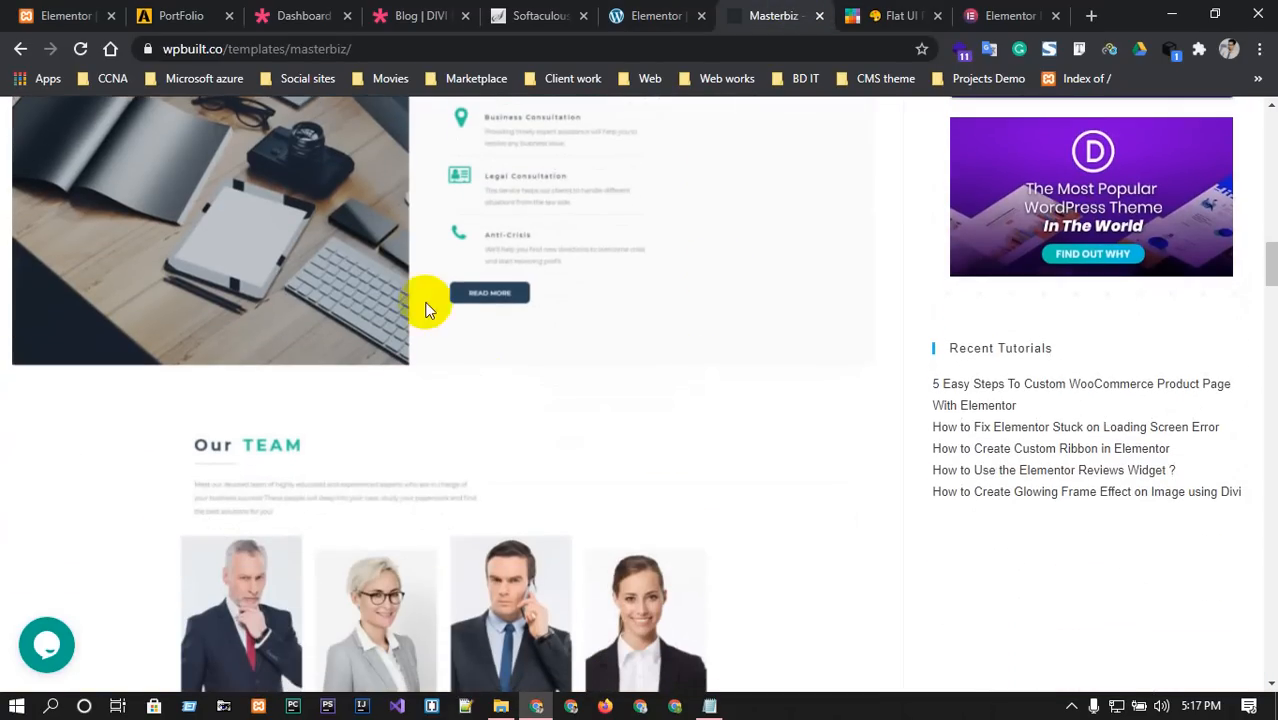
{"action": "left_click", "coordinate": [665, 15]}
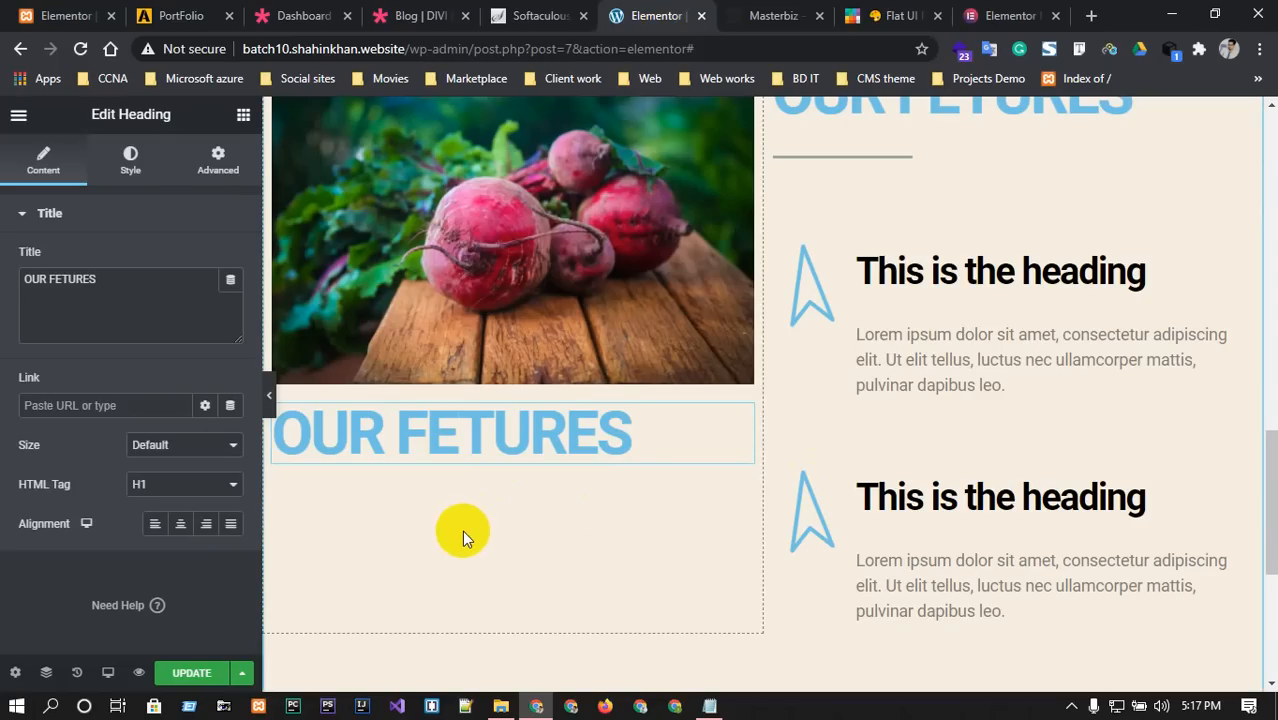
{"action": "scroll", "coordinate": [462, 530], "scroll_direction": "up", "scroll_amount": 3}
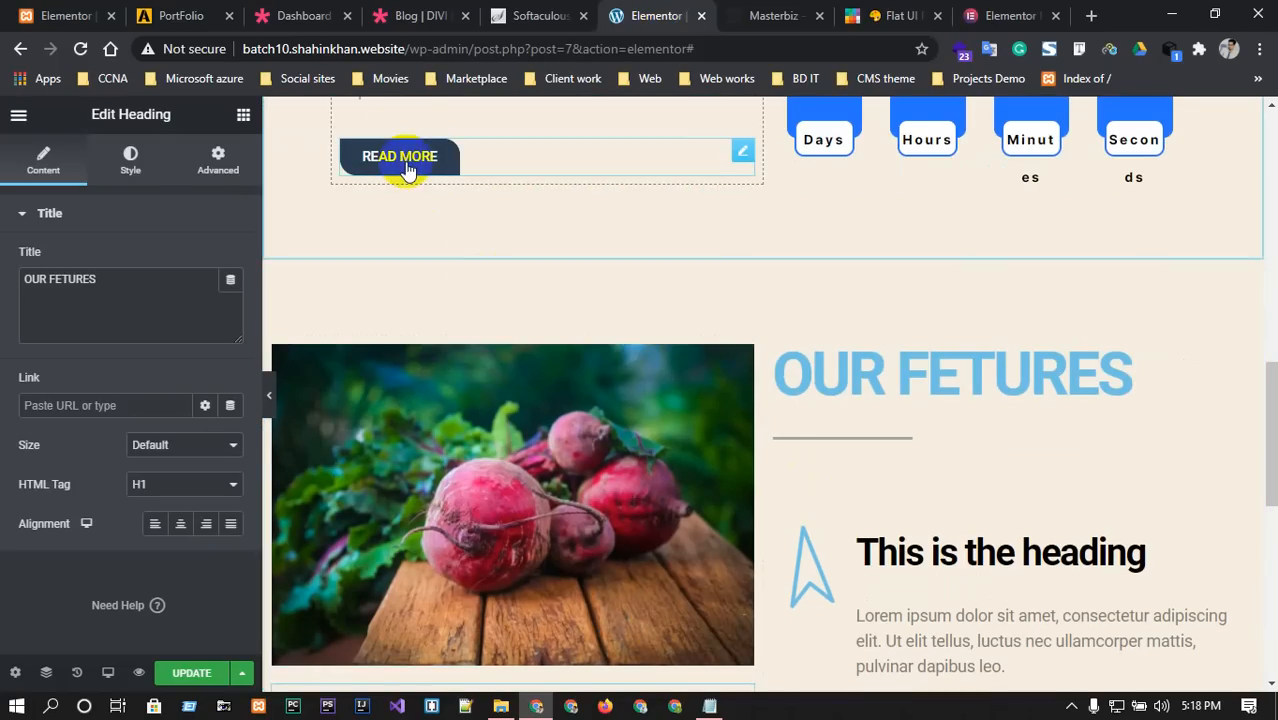
{"action": "right_click", "coordinate": [742, 148]}
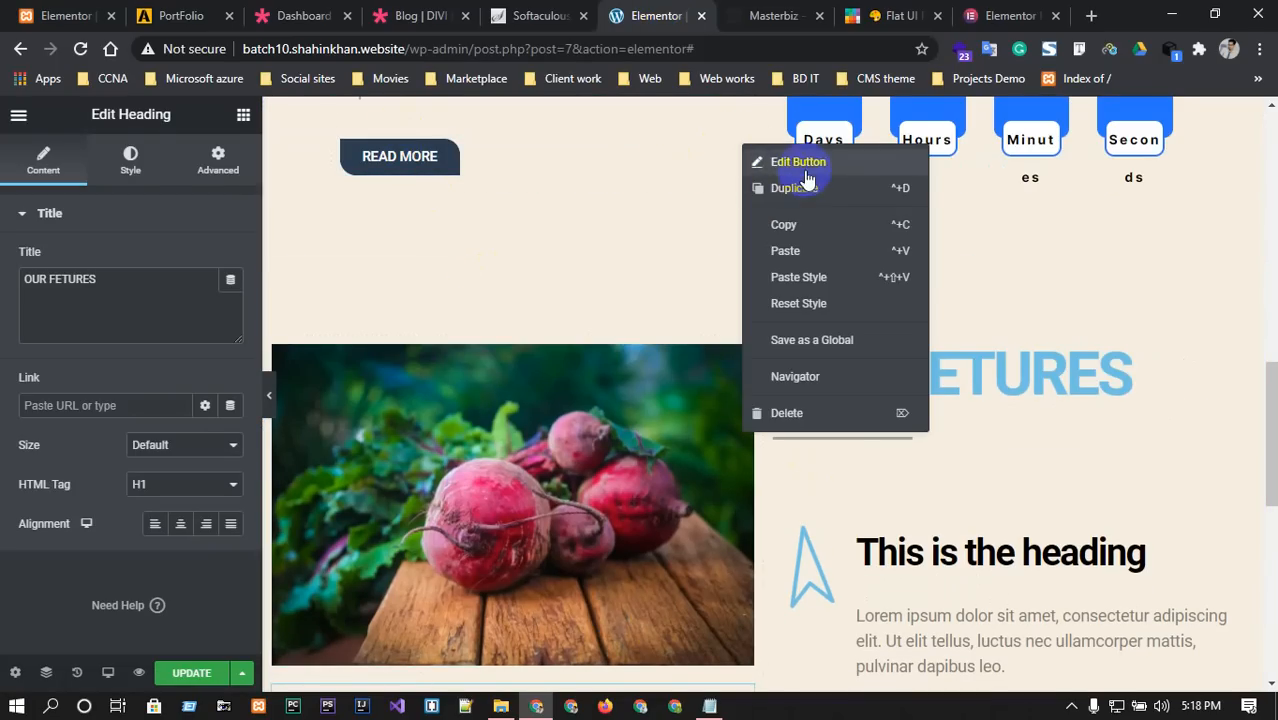
{"action": "left_click", "coordinate": [804, 251]}
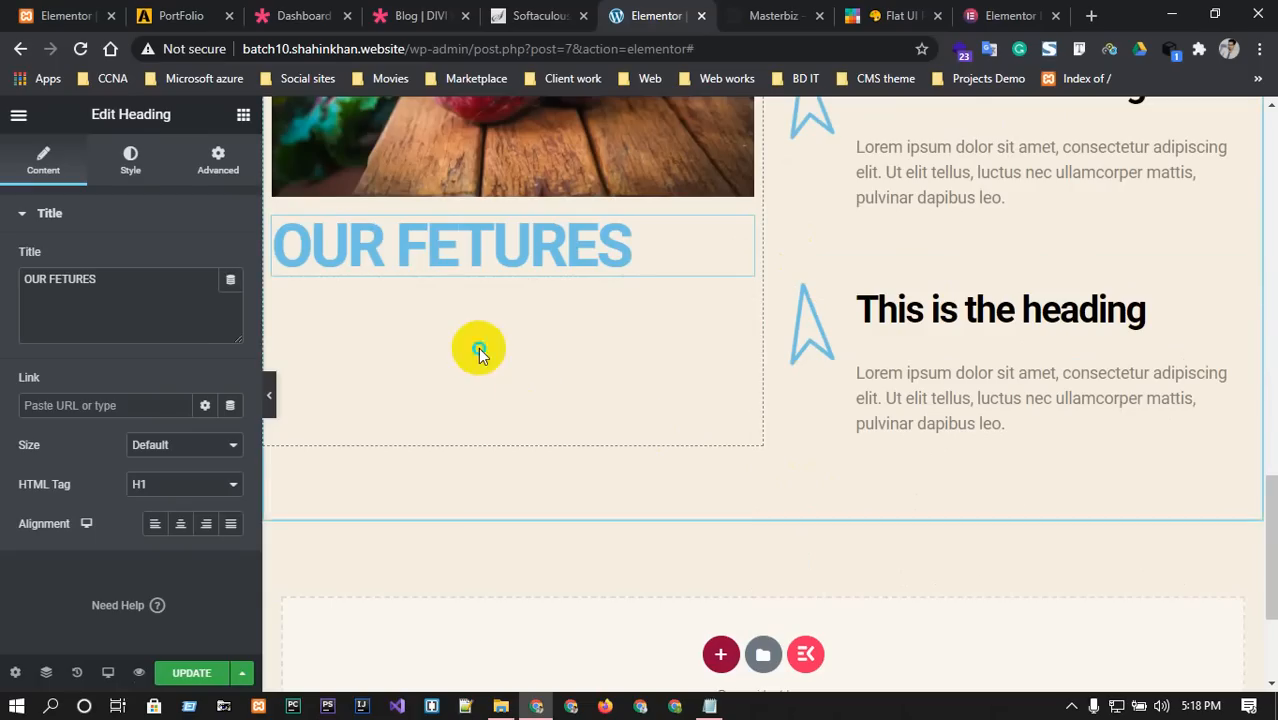
{"action": "right_click", "coordinate": [479, 352]}
{"action": "left_click", "coordinate": [537, 490]}
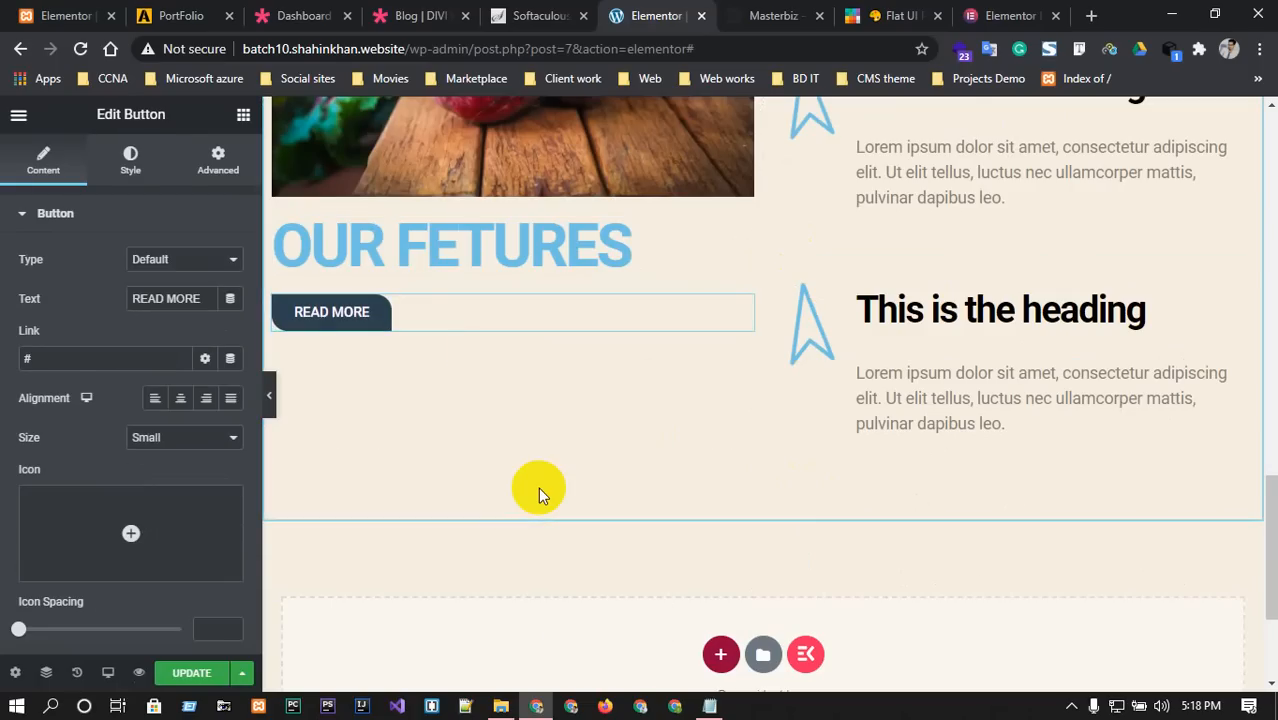
{"action": "left_click", "coordinate": [181, 398]}
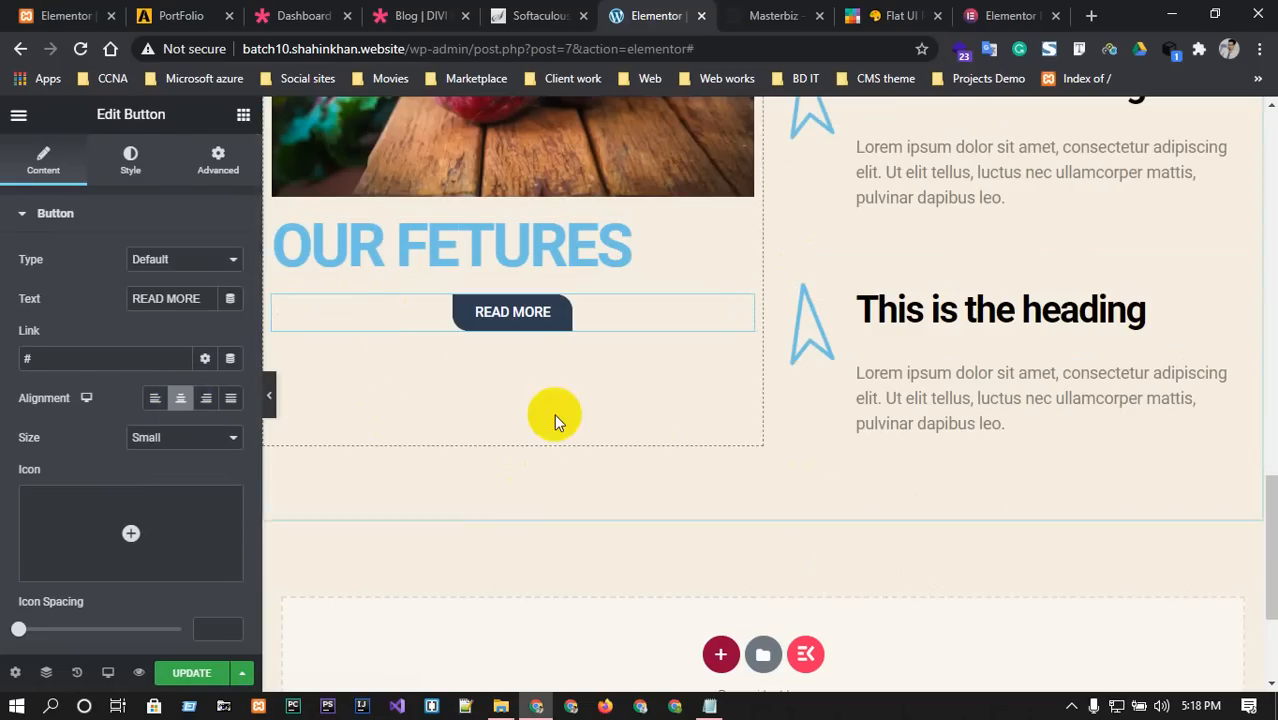
Bring up the Masterbiz template at its Our TEAM section for reference.
{"action": "scroll", "coordinate": [563, 422], "scroll_direction": "down", "scroll_amount": 1}
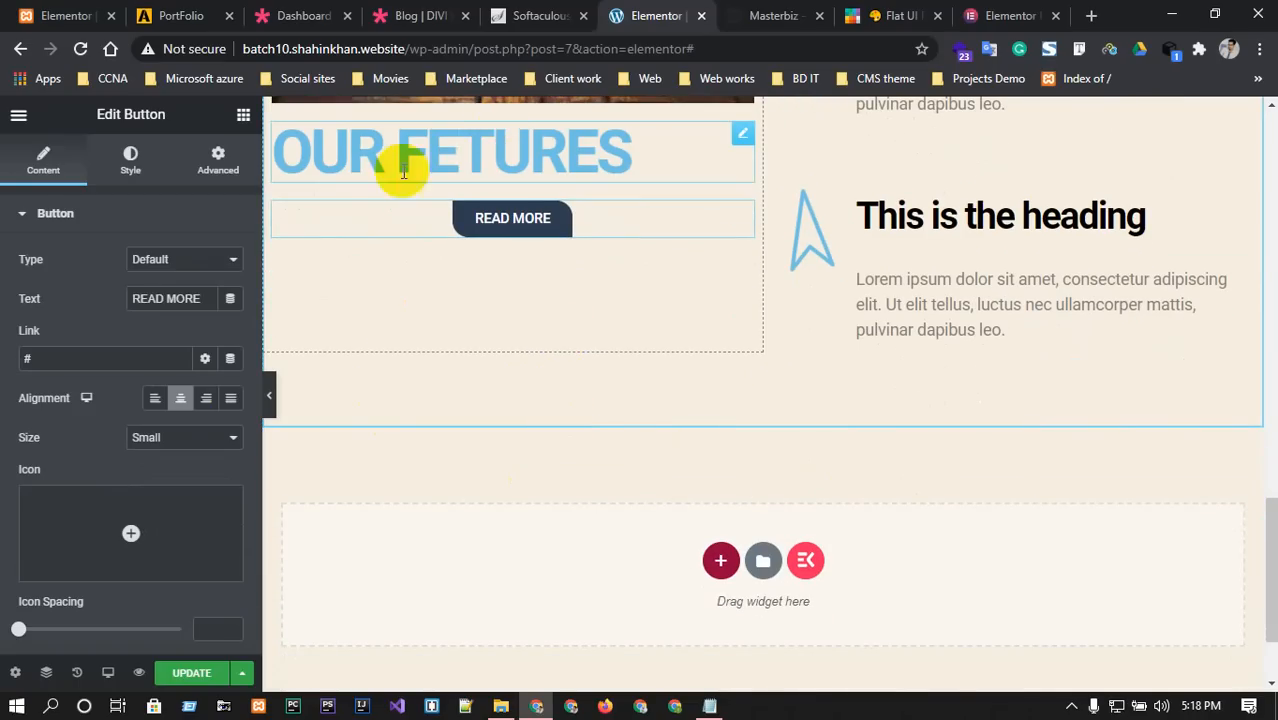
{"action": "scroll", "coordinate": [148, 491], "scroll_direction": "down", "scroll_amount": 3}
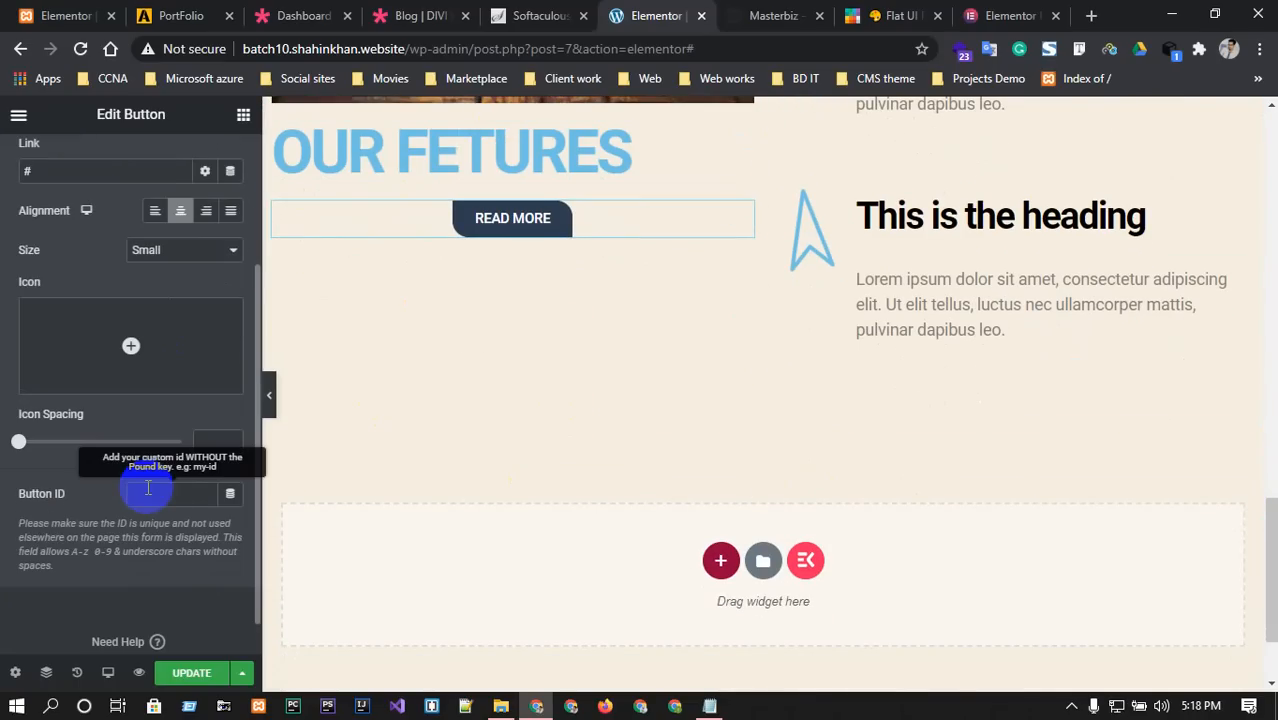
{"action": "scroll", "coordinate": [428, 508], "scroll_direction": "up", "scroll_amount": 4}
{"action": "left_click", "coordinate": [773, 15]}
{"action": "scroll", "coordinate": [630, 392], "scroll_direction": "down", "scroll_amount": 1}
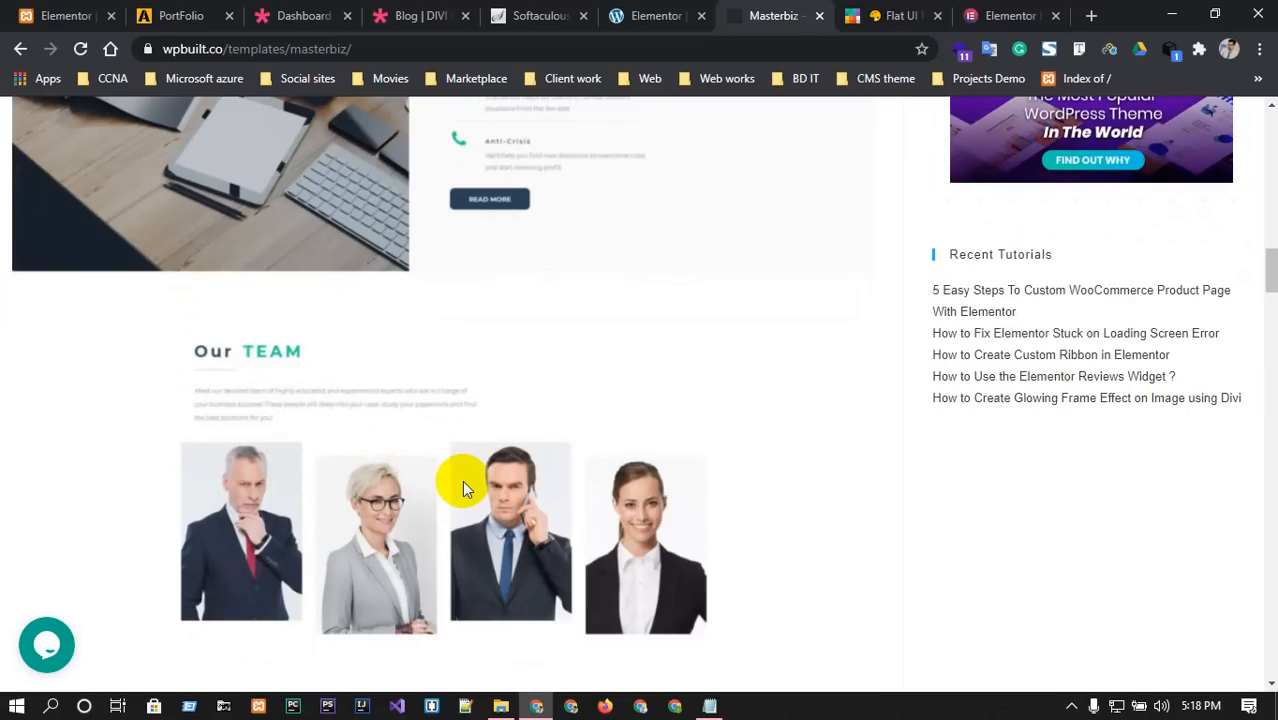
Add a new single-column section below the features area.
{"action": "left_click", "coordinate": [655, 15]}
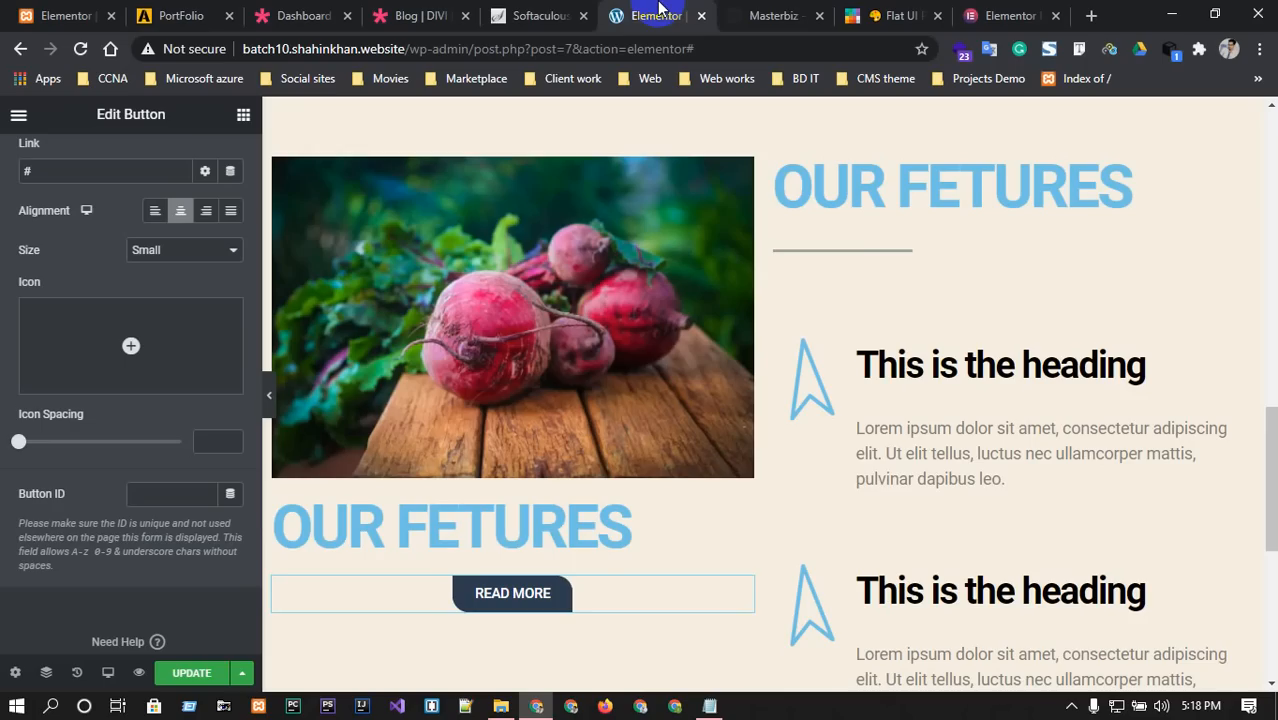
{"action": "scroll", "coordinate": [627, 565], "scroll_direction": "down", "scroll_amount": 4}
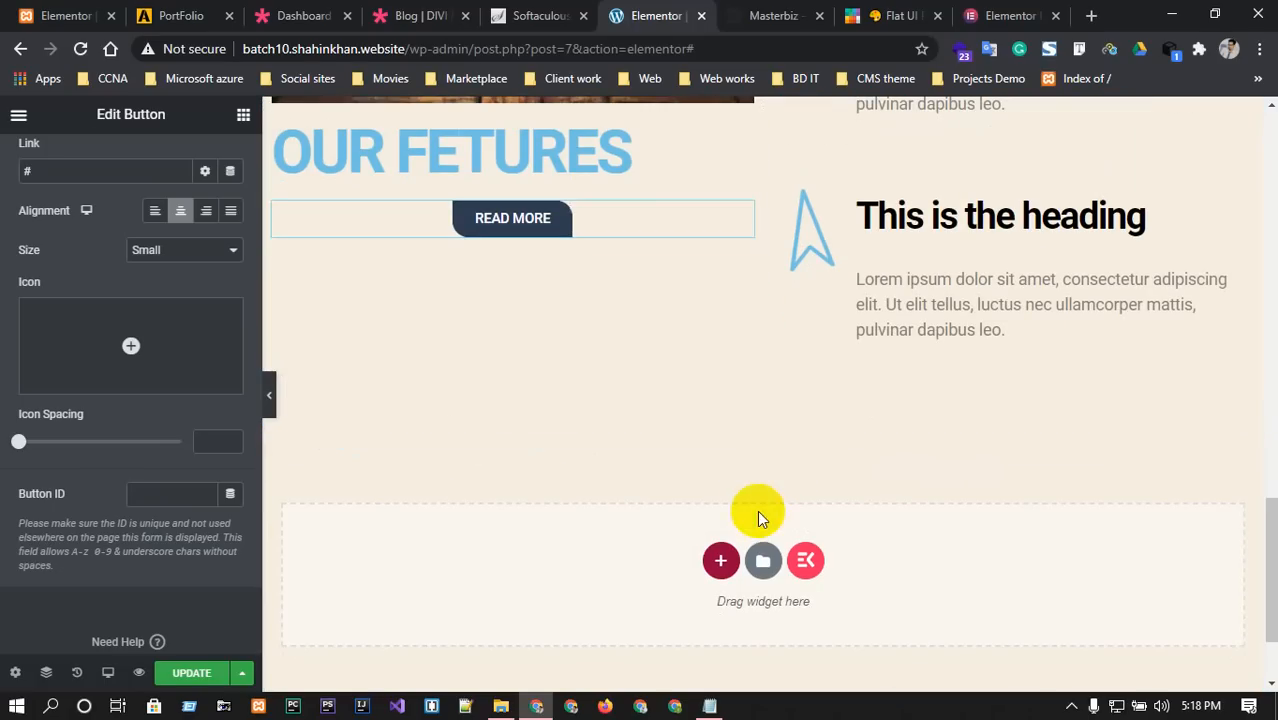
{"action": "left_click", "coordinate": [722, 557]}
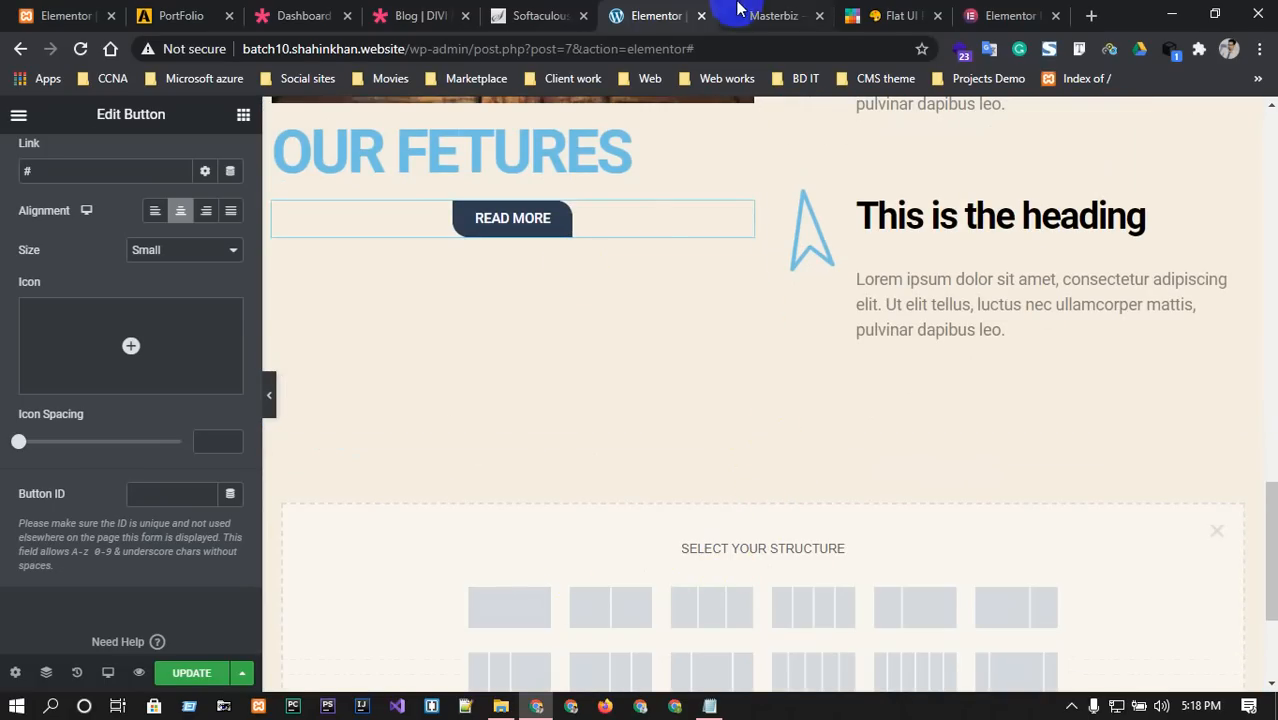
{"action": "left_click", "coordinate": [552, 10]}
{"action": "left_click", "coordinate": [675, 14]}
{"action": "left_click", "coordinate": [765, 14]}
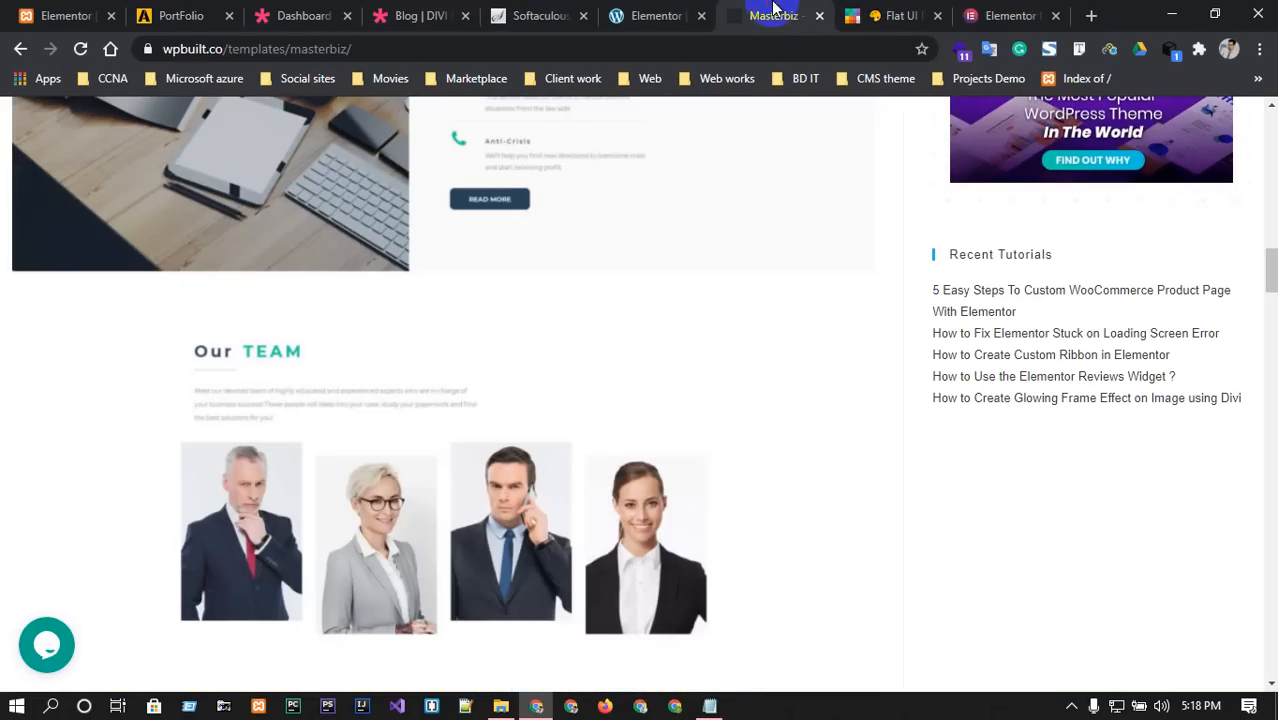
{"action": "left_click", "coordinate": [655, 15]}
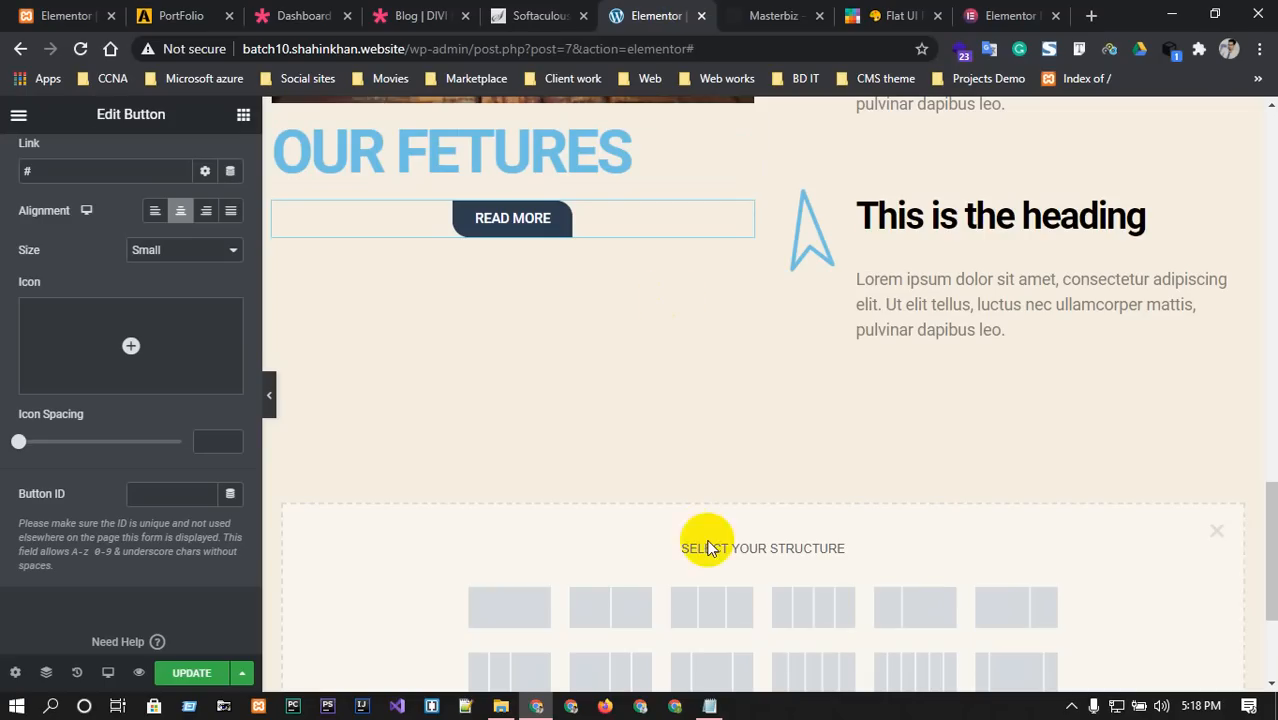
{"action": "left_click", "coordinate": [532, 617]}
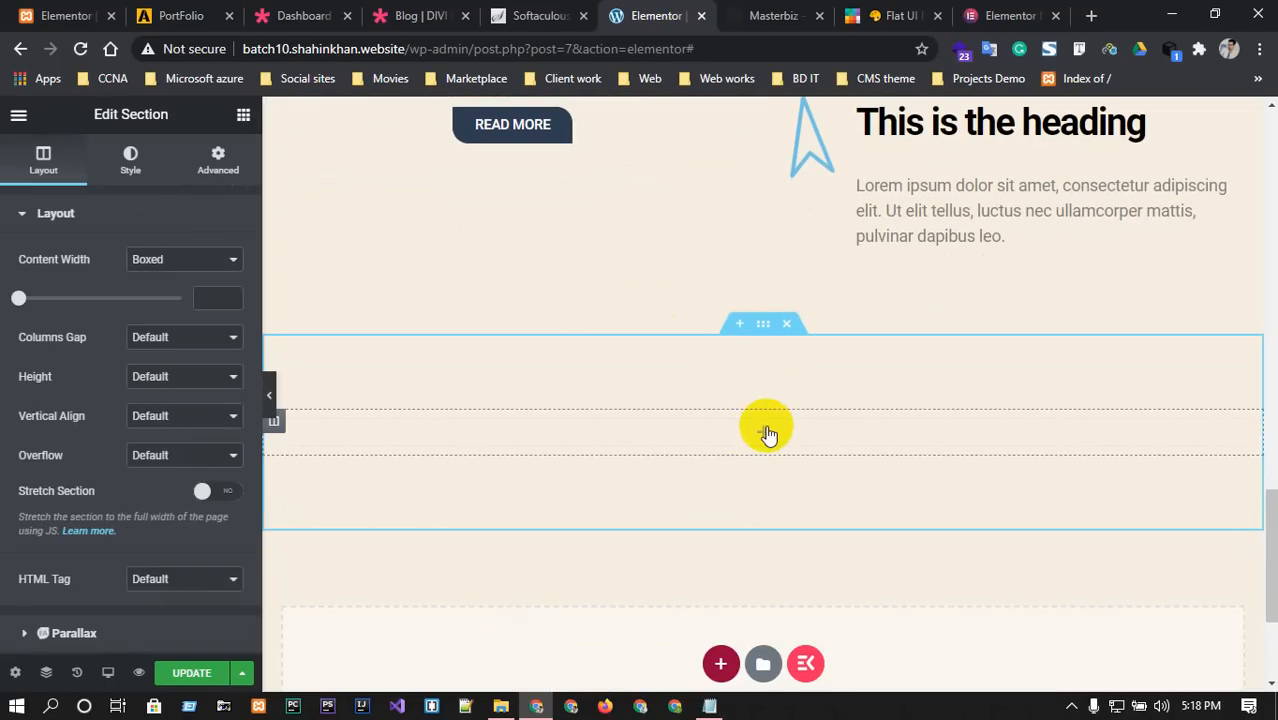
Set the new section's Content Width to Full Width.
{"action": "left_click", "coordinate": [762, 326]}
{"action": "right_click", "coordinate": [762, 330]}
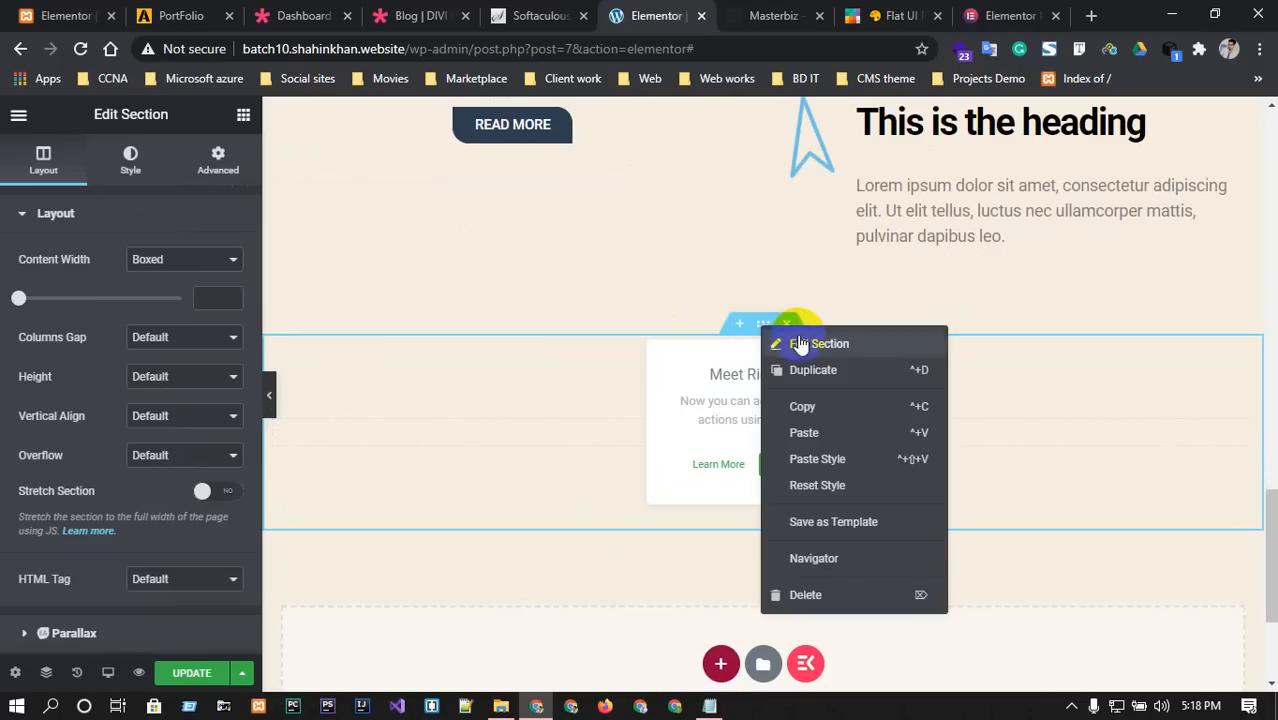
{"action": "left_click", "coordinate": [798, 342]}
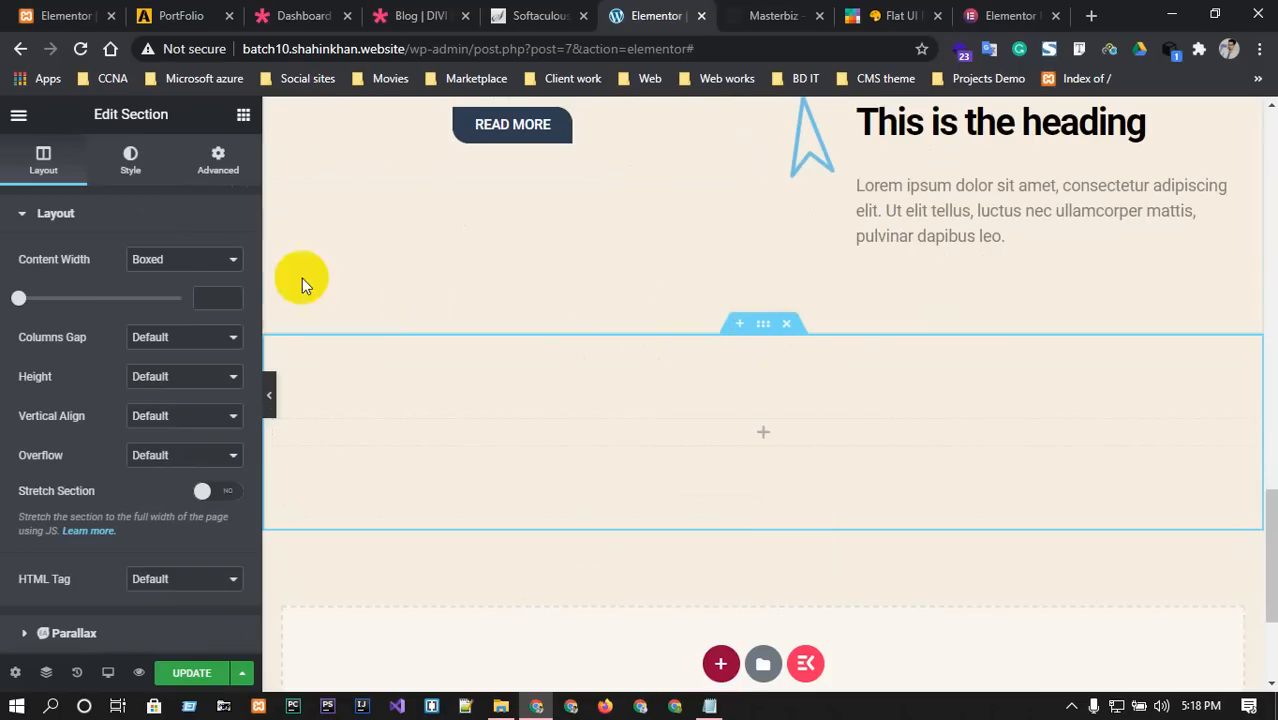
{"action": "left_click", "coordinate": [214, 257]}
{"action": "left_click", "coordinate": [177, 289]}
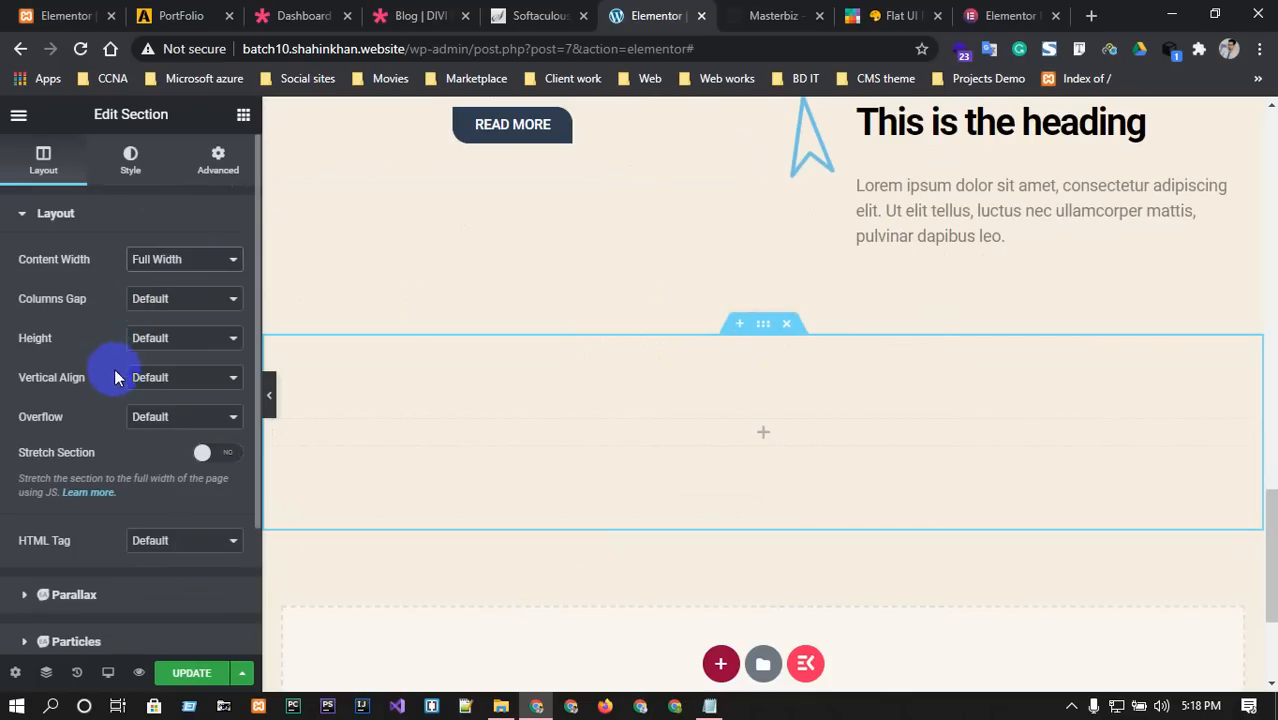
{"action": "scroll", "coordinate": [86, 312], "scroll_direction": "down", "scroll_amount": 2}
{"action": "scroll", "coordinate": [86, 295], "scroll_direction": "up", "scroll_amount": 2}
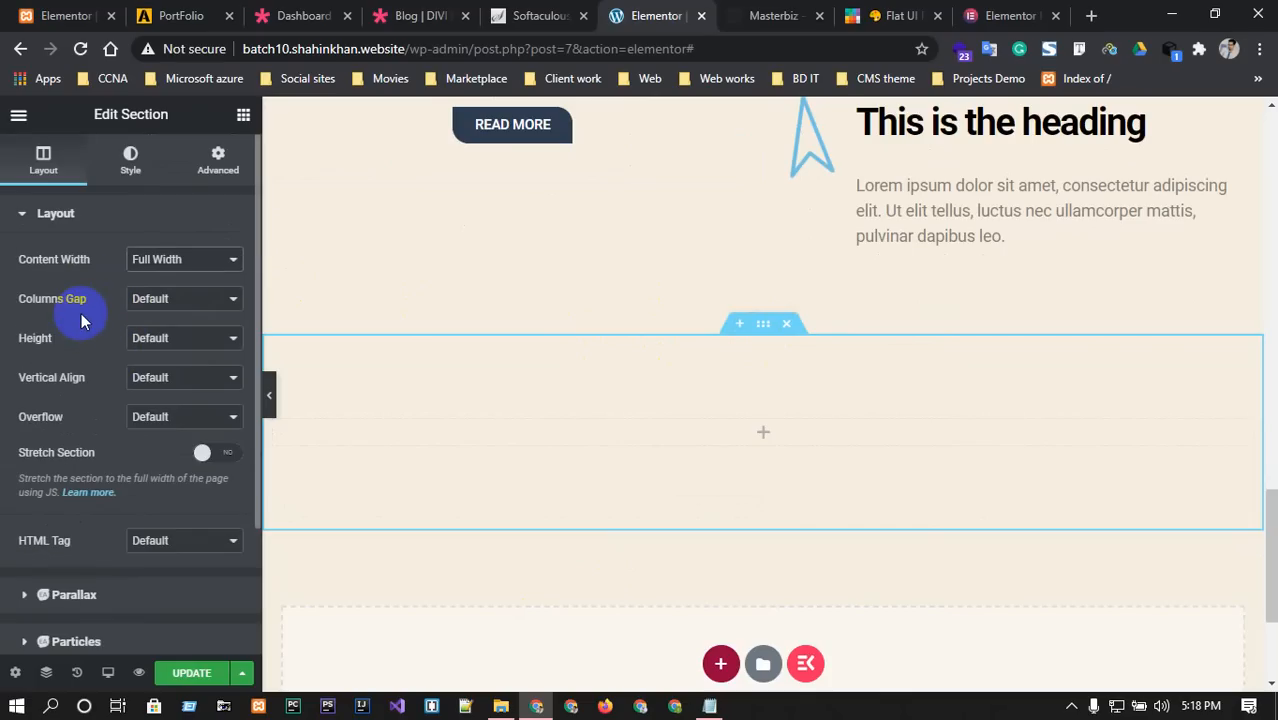
{"action": "left_click", "coordinate": [122, 170]}
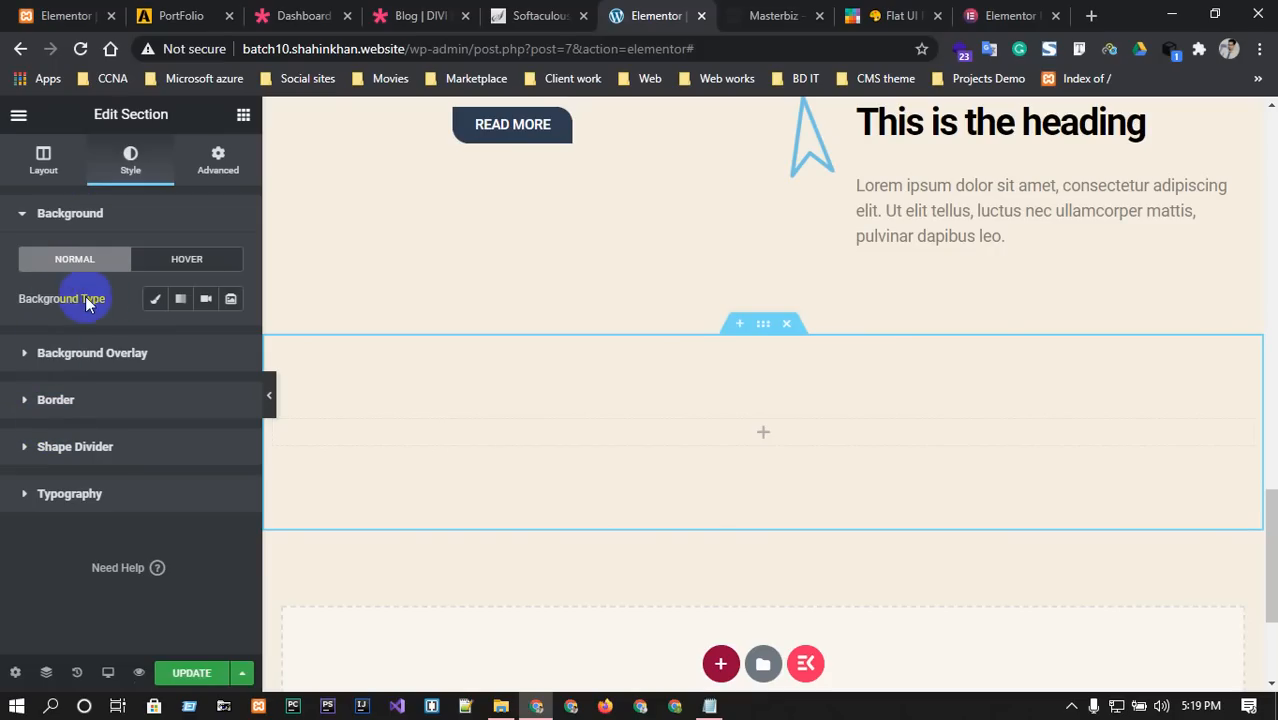
Give the section a slideshow background built from the fantasy city sunset image.
{"action": "left_click", "coordinate": [205, 299]}
{"action": "left_click", "coordinate": [230, 299]}
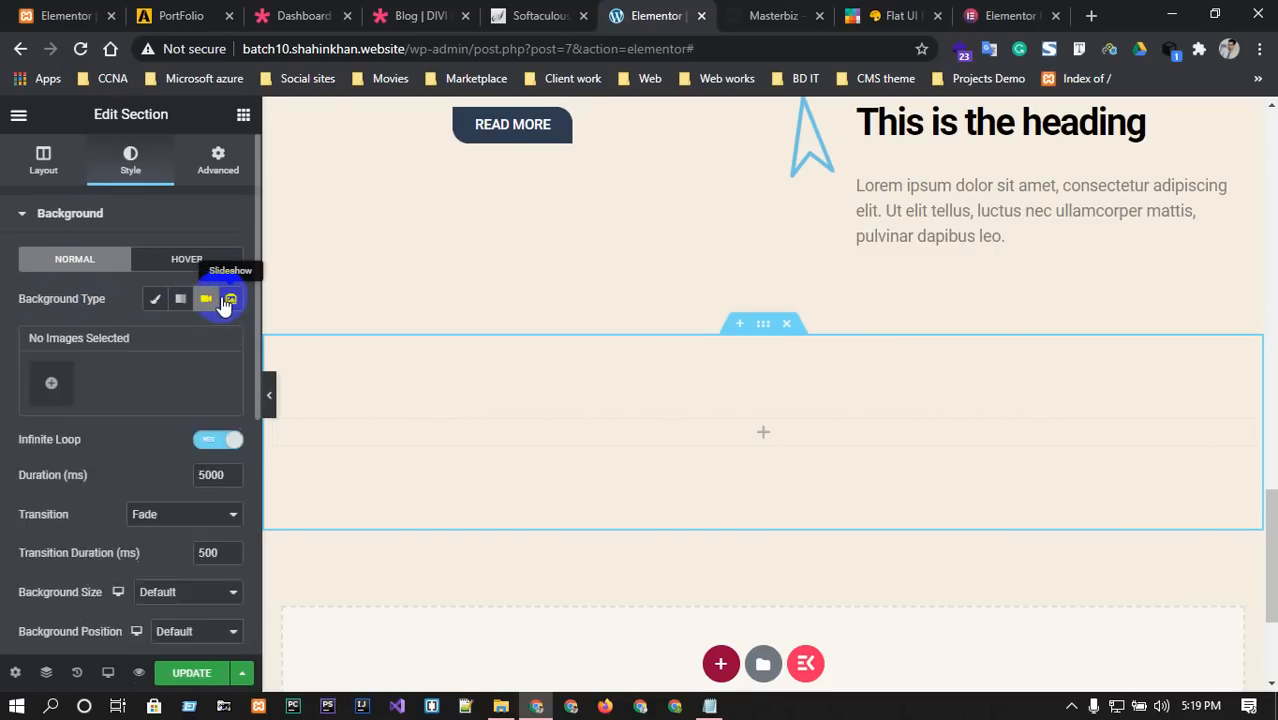
{"action": "left_click", "coordinate": [52, 382]}
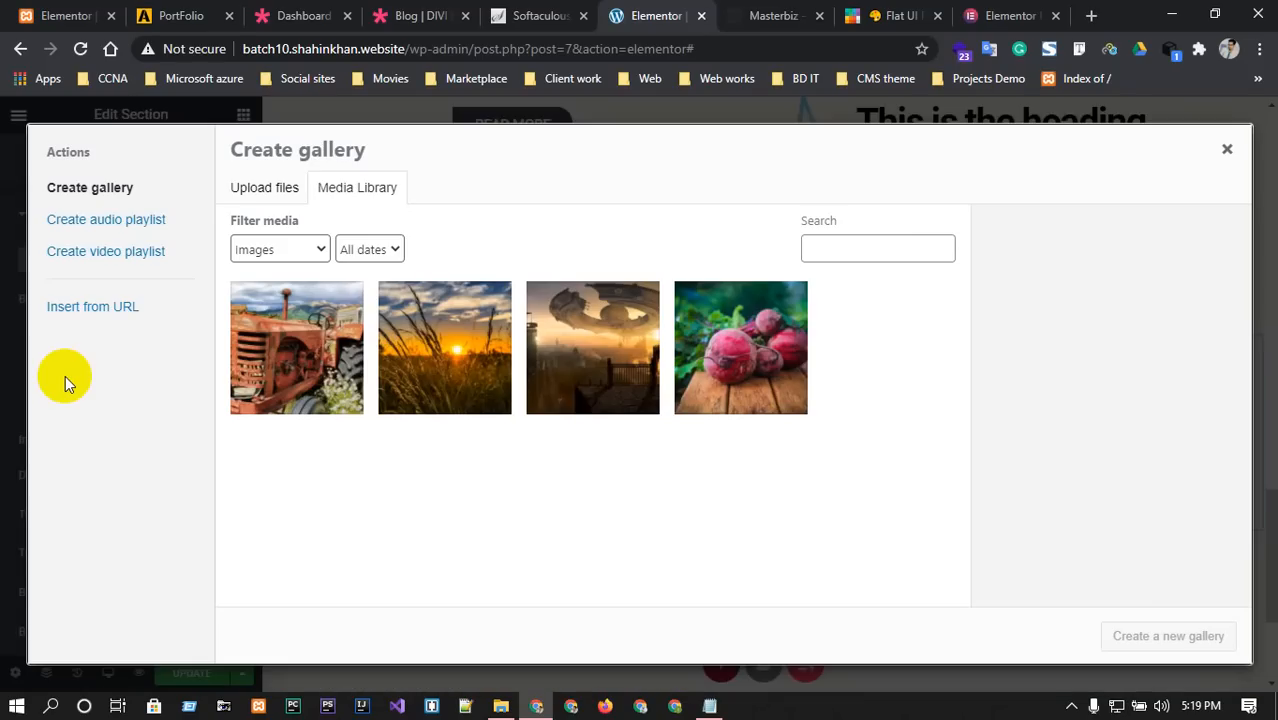
{"action": "left_click", "coordinate": [588, 338]}
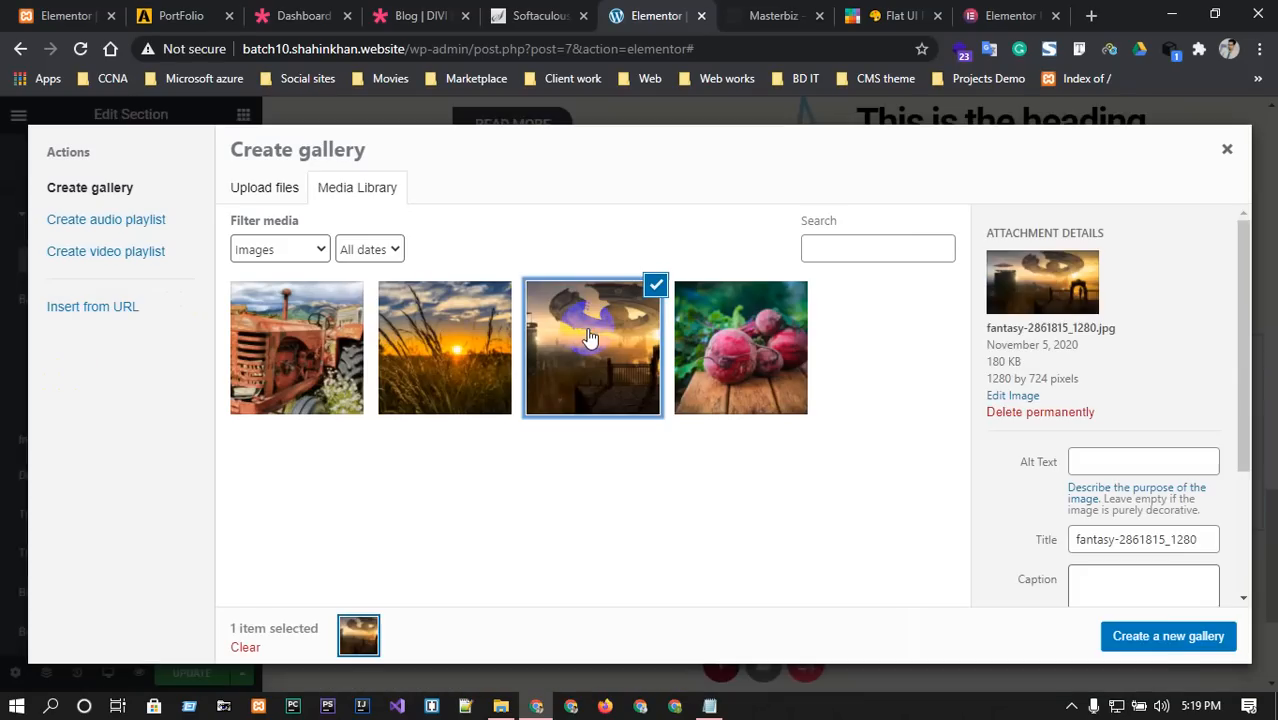
{"action": "left_click", "coordinate": [1170, 640]}
{"action": "left_click", "coordinate": [1189, 636]}
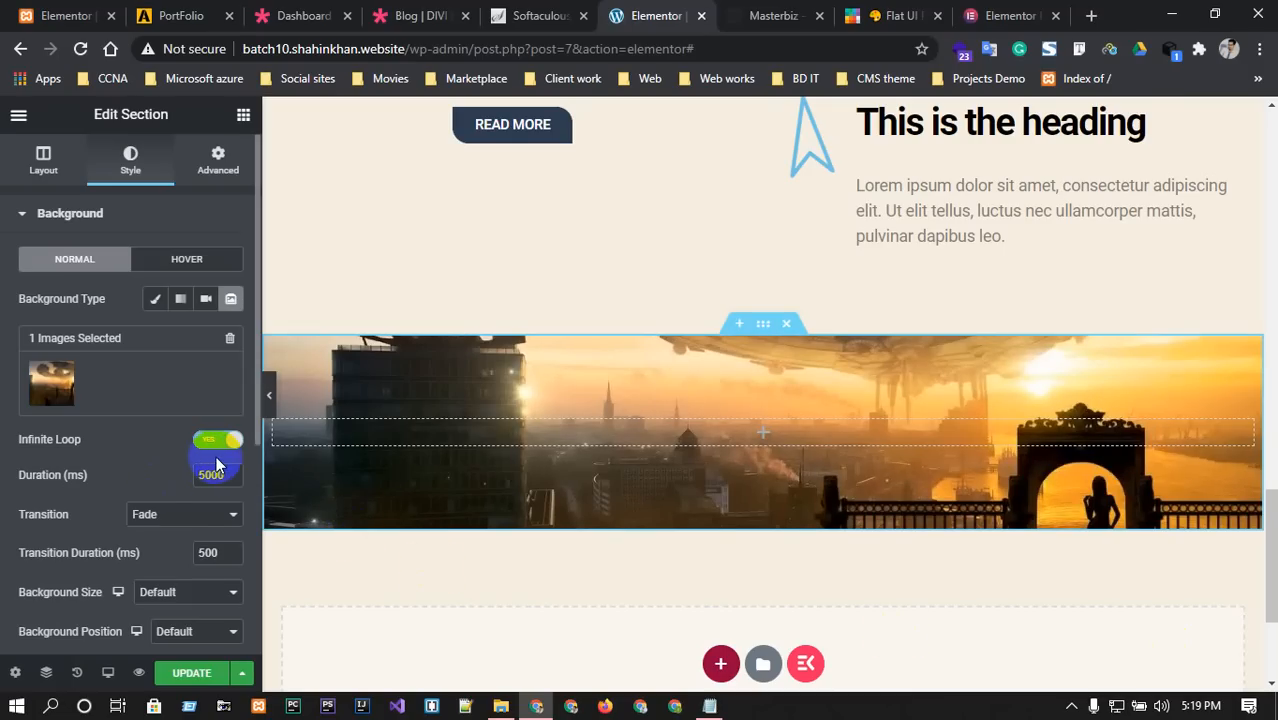
{"action": "scroll", "coordinate": [217, 455], "scroll_direction": "down", "scroll_amount": 1}
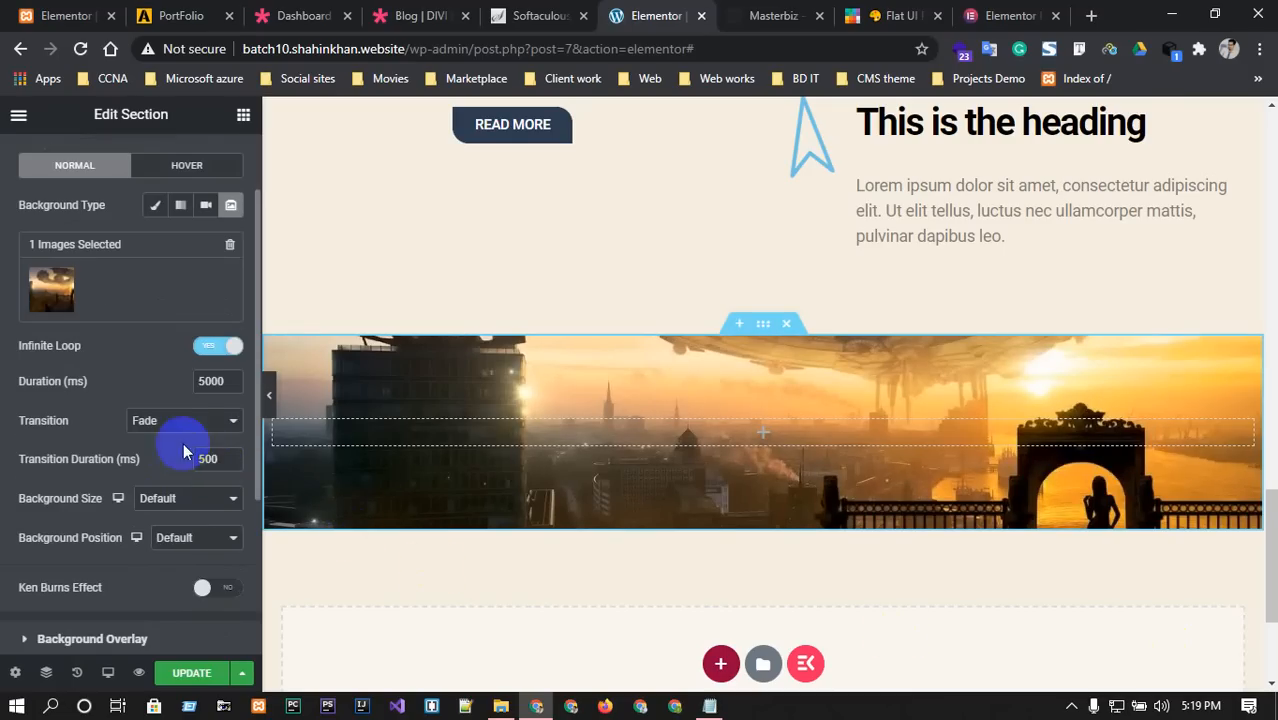
Set the slideshow to Fade transition, background size Cover, and position Center Center.
{"action": "left_click", "coordinate": [187, 424]}
{"action": "left_click", "coordinate": [189, 428]}
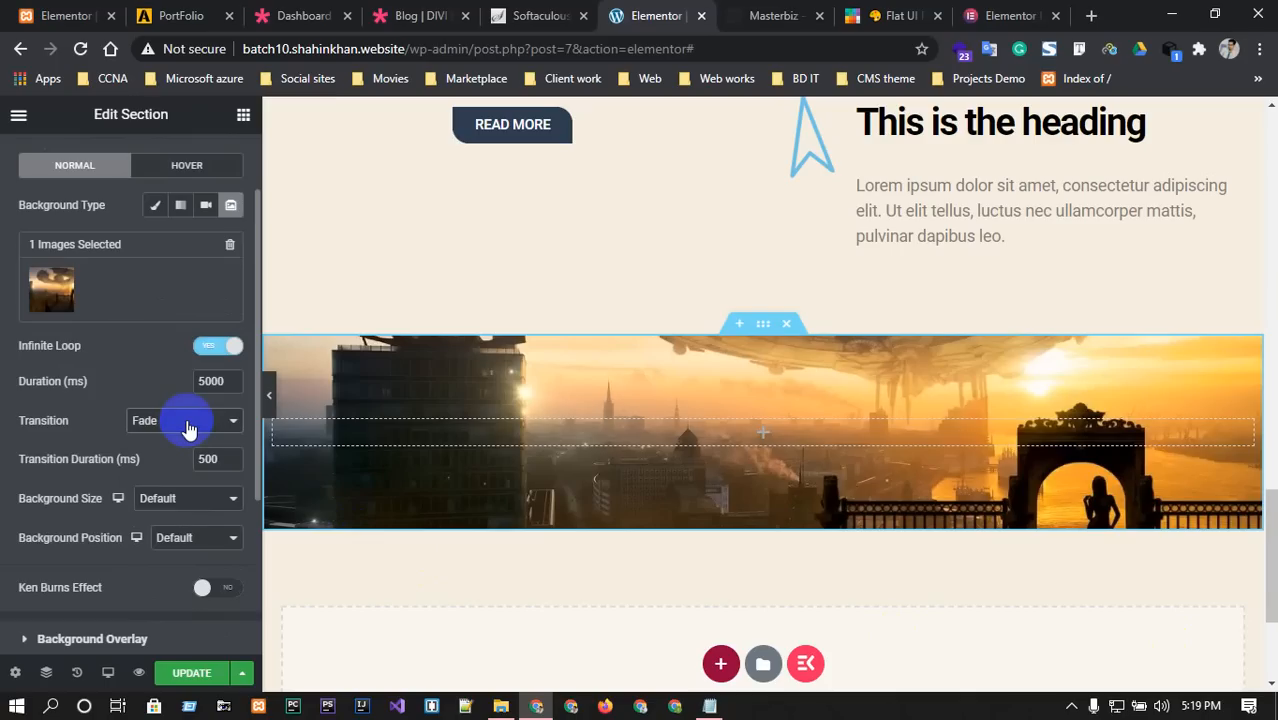
{"action": "left_click", "coordinate": [189, 497]}
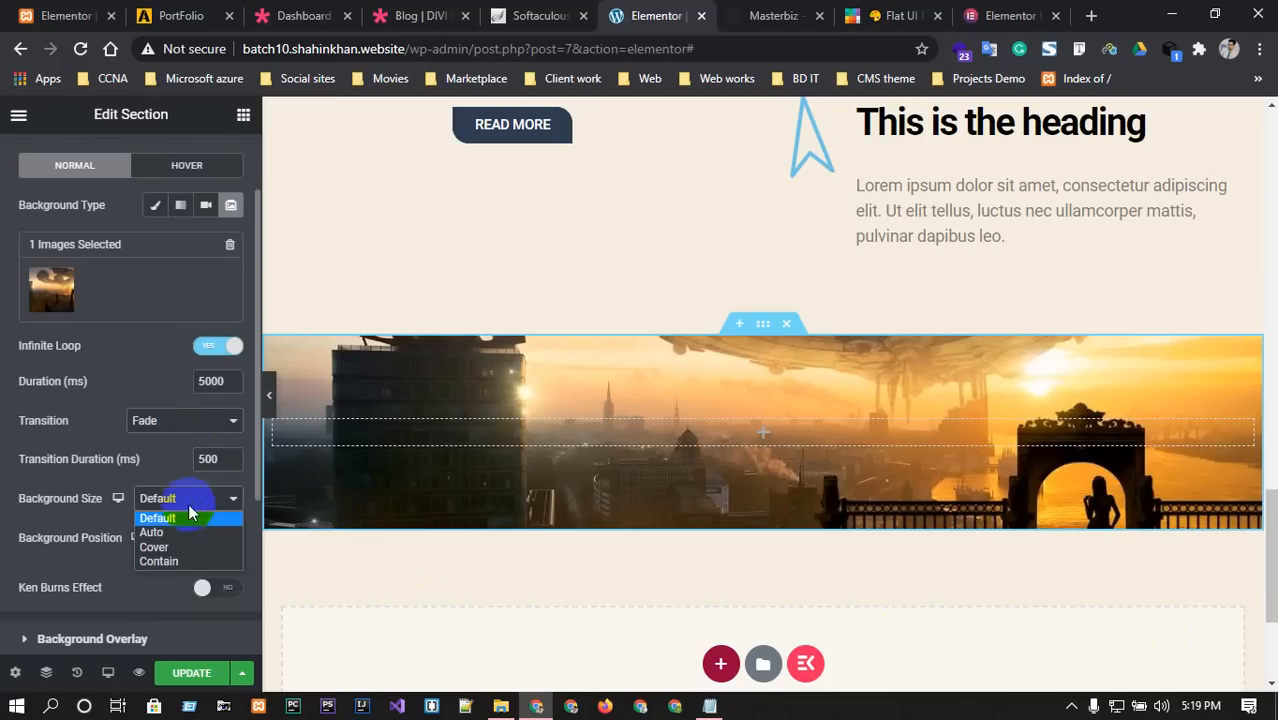
{"action": "left_click", "coordinate": [155, 547]}
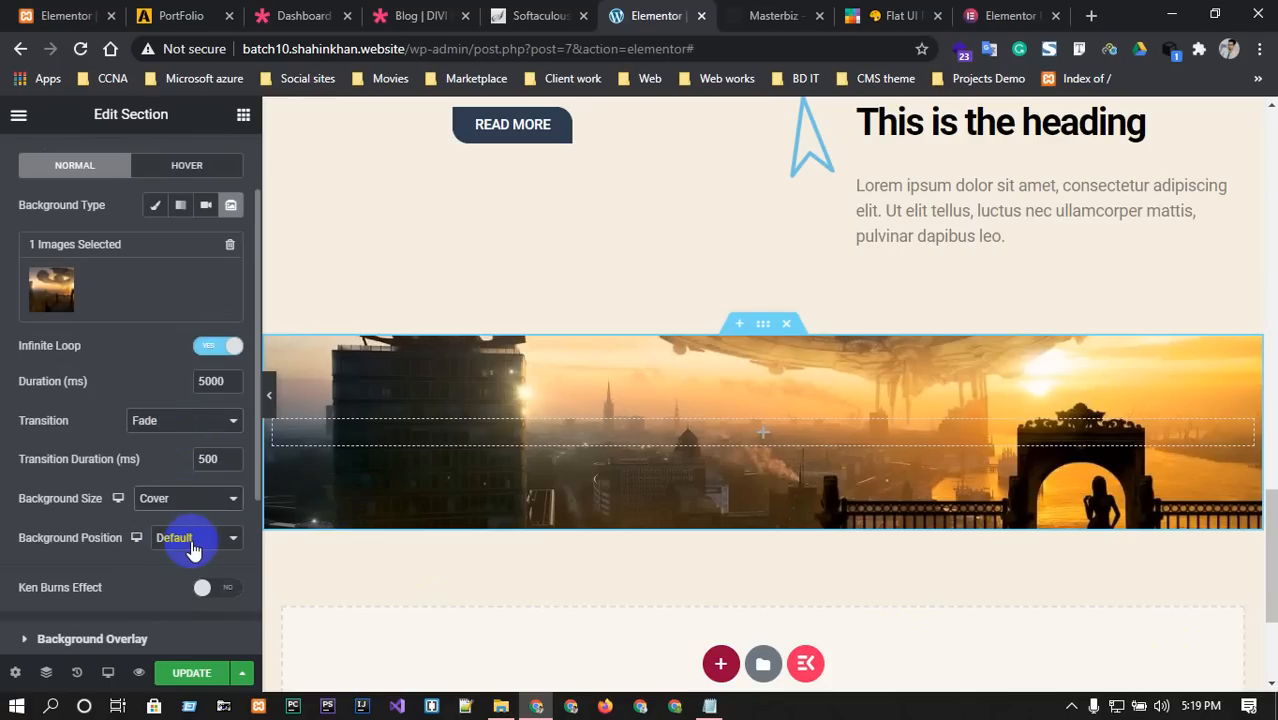
{"action": "left_click", "coordinate": [192, 541]}
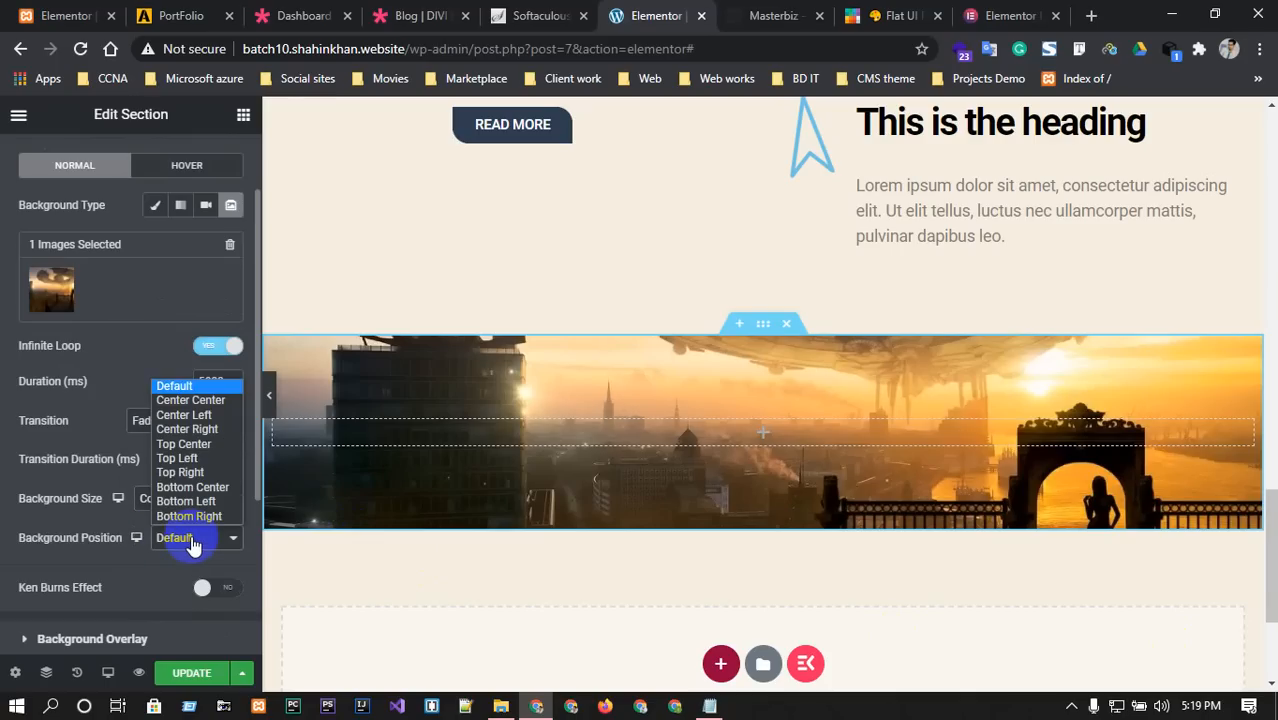
{"action": "left_click", "coordinate": [200, 400]}
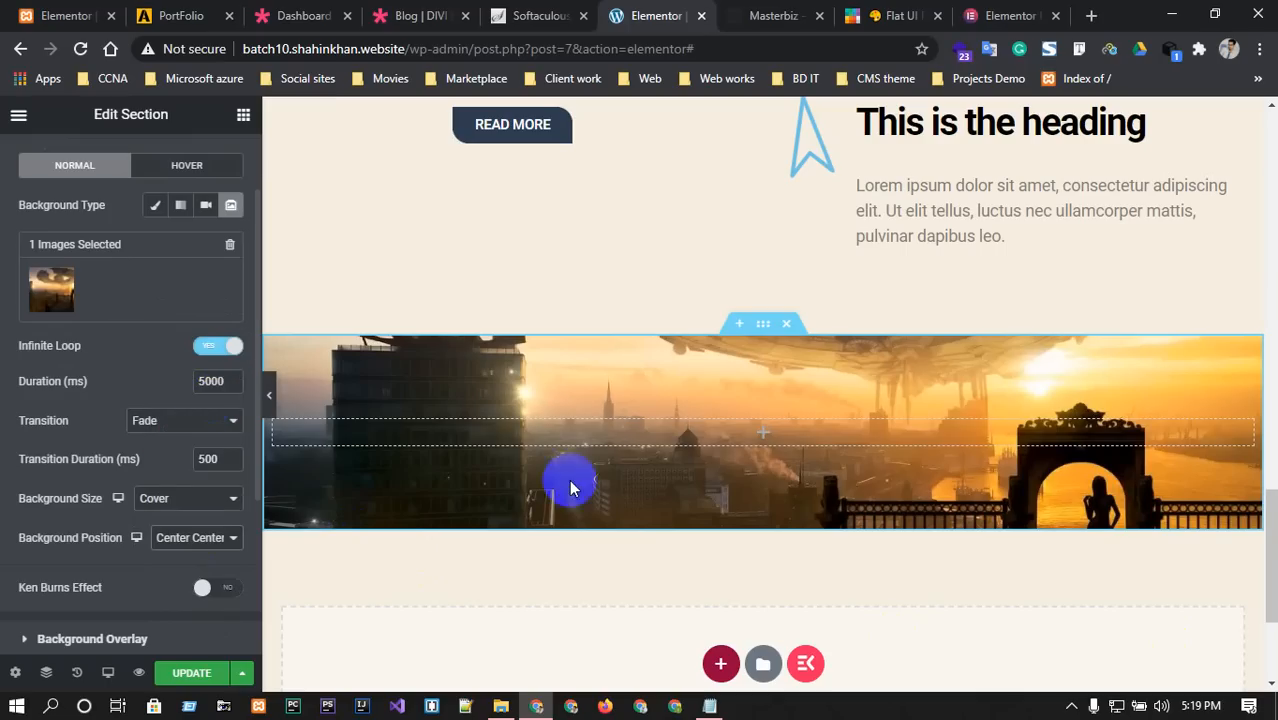
{"action": "scroll", "coordinate": [205, 548], "scroll_direction": "down", "scroll_amount": 1}
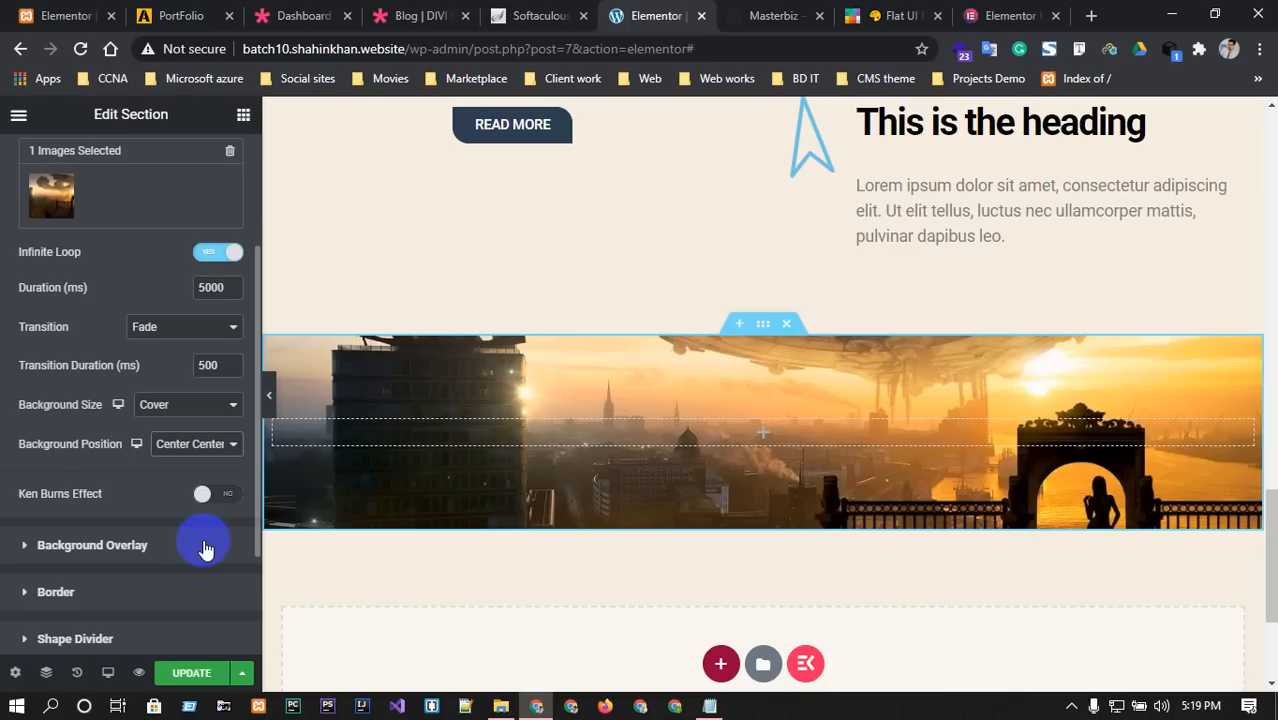
{"action": "scroll", "coordinate": [205, 548], "scroll_direction": "down", "scroll_amount": 1}
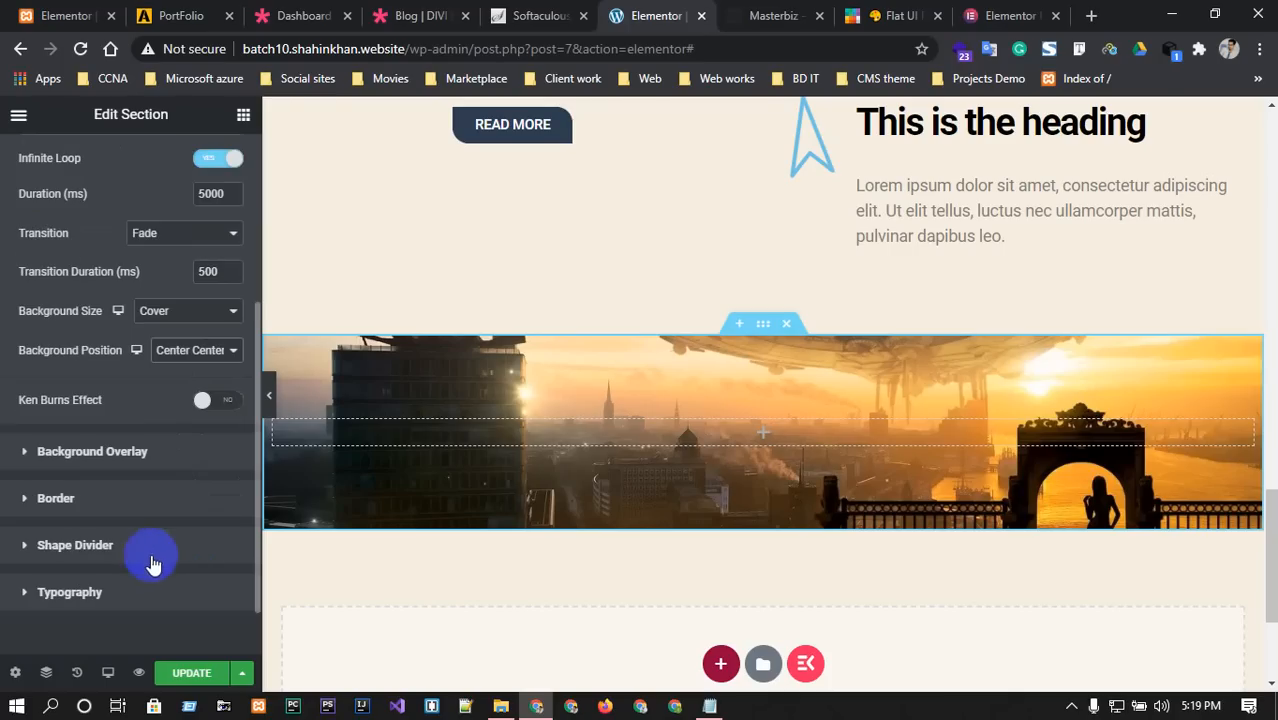
Try Mountains, Drops, Waves and Clouds as the top shape divider, then settle on Curve.
{"action": "left_click", "coordinate": [43, 547]}
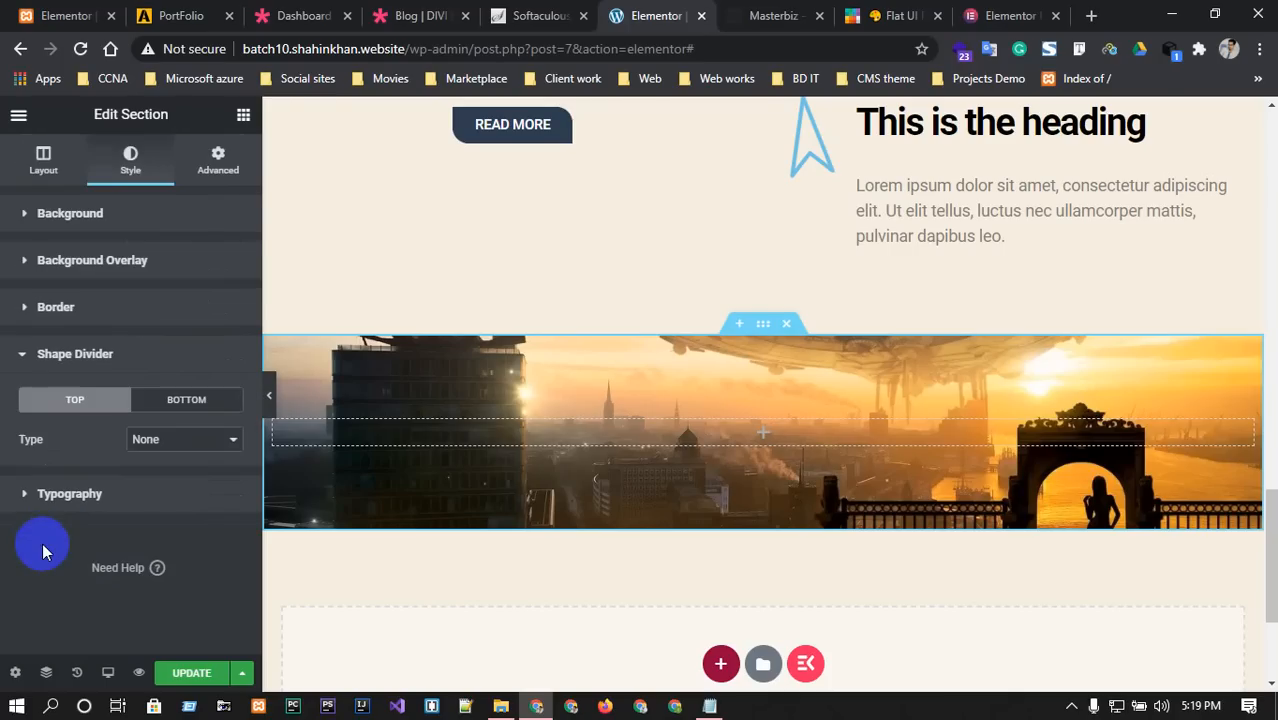
{"action": "left_click", "coordinate": [208, 441]}
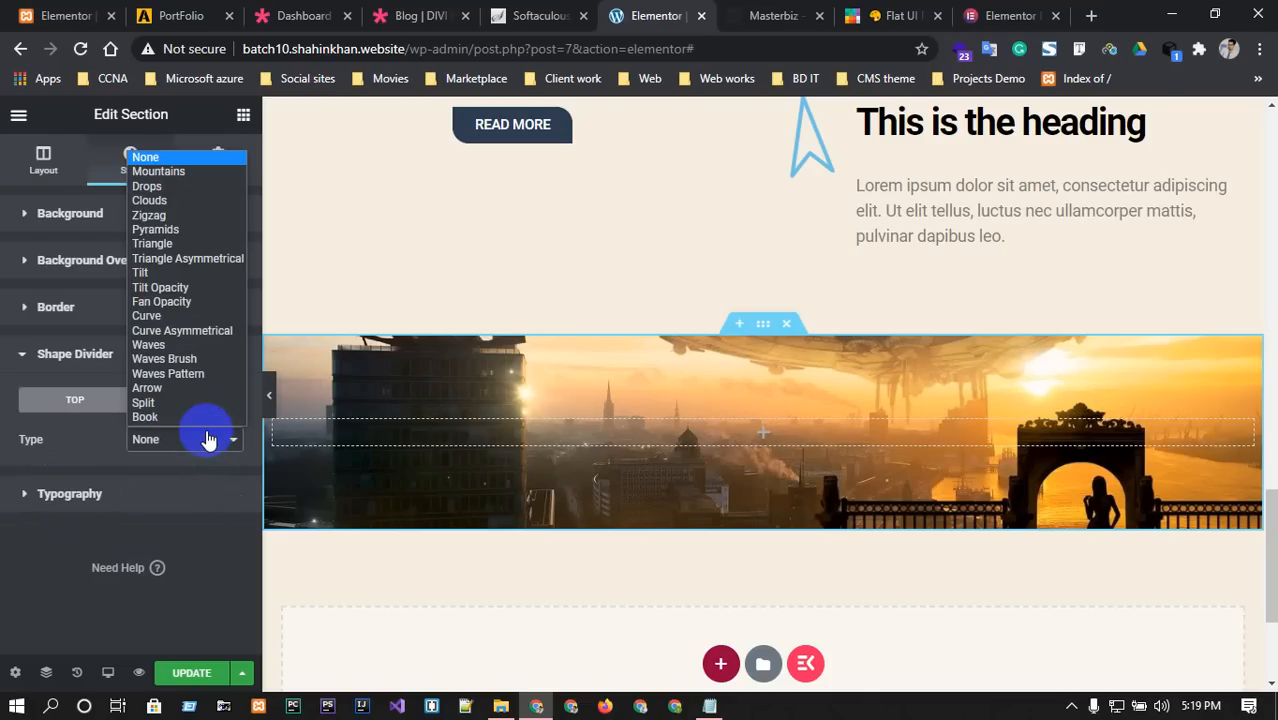
{"action": "left_click", "coordinate": [178, 170]}
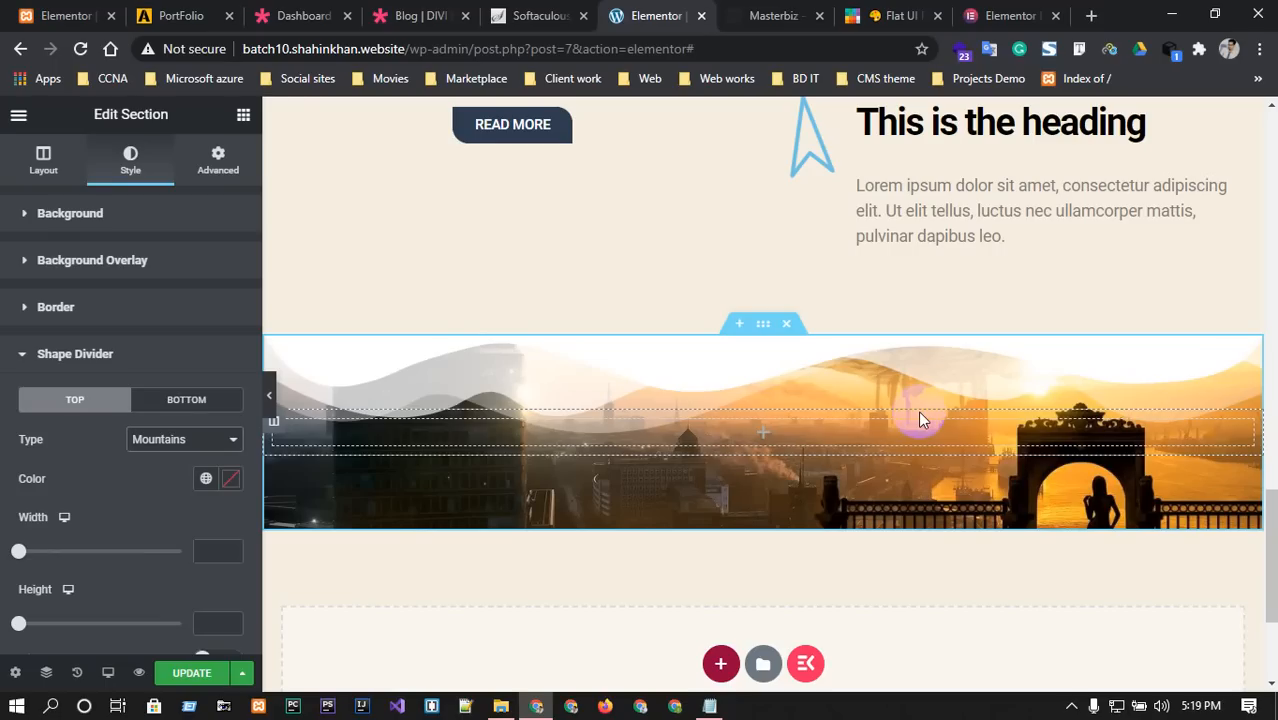
{"action": "left_click", "coordinate": [195, 447]}
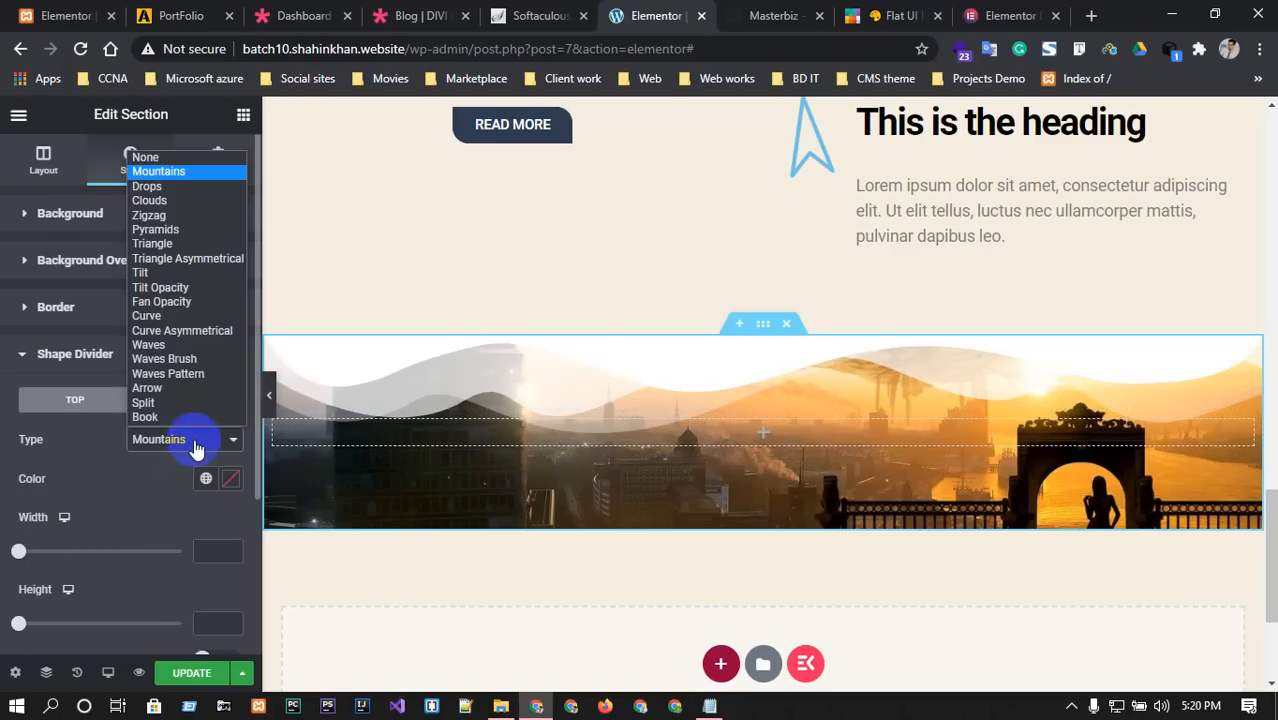
{"action": "left_click", "coordinate": [159, 187]}
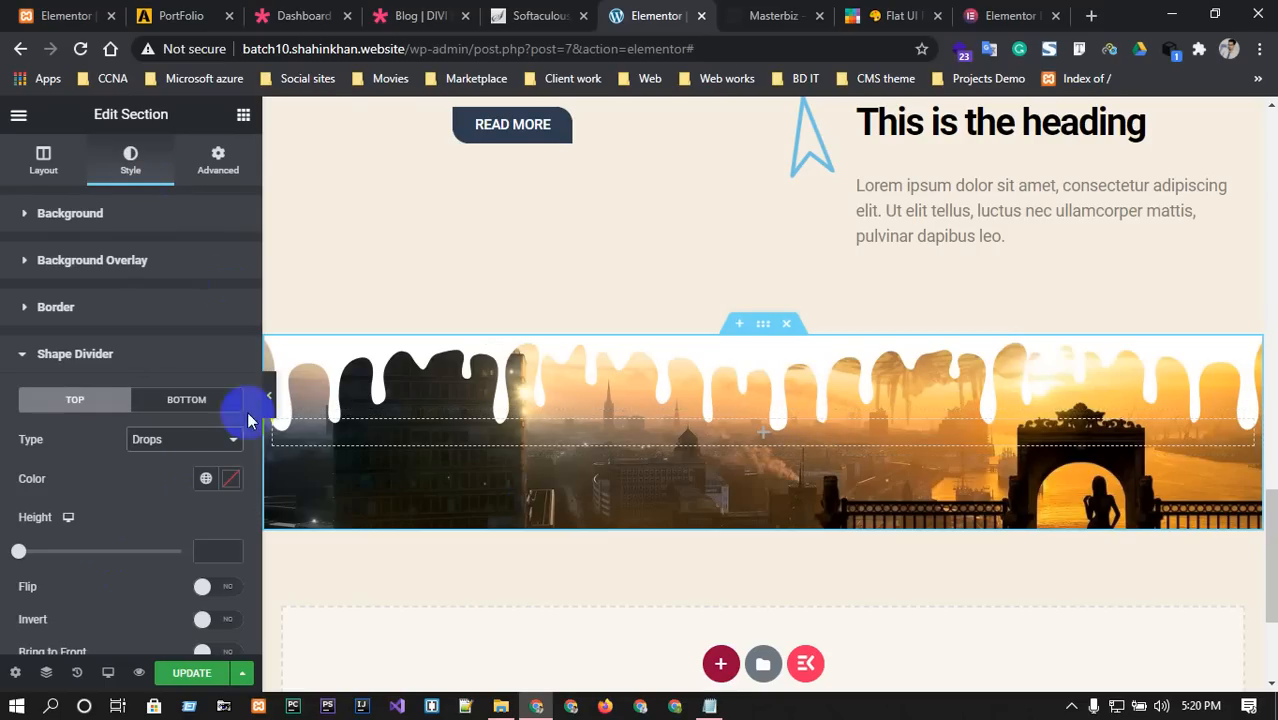
{"action": "left_click", "coordinate": [197, 447]}
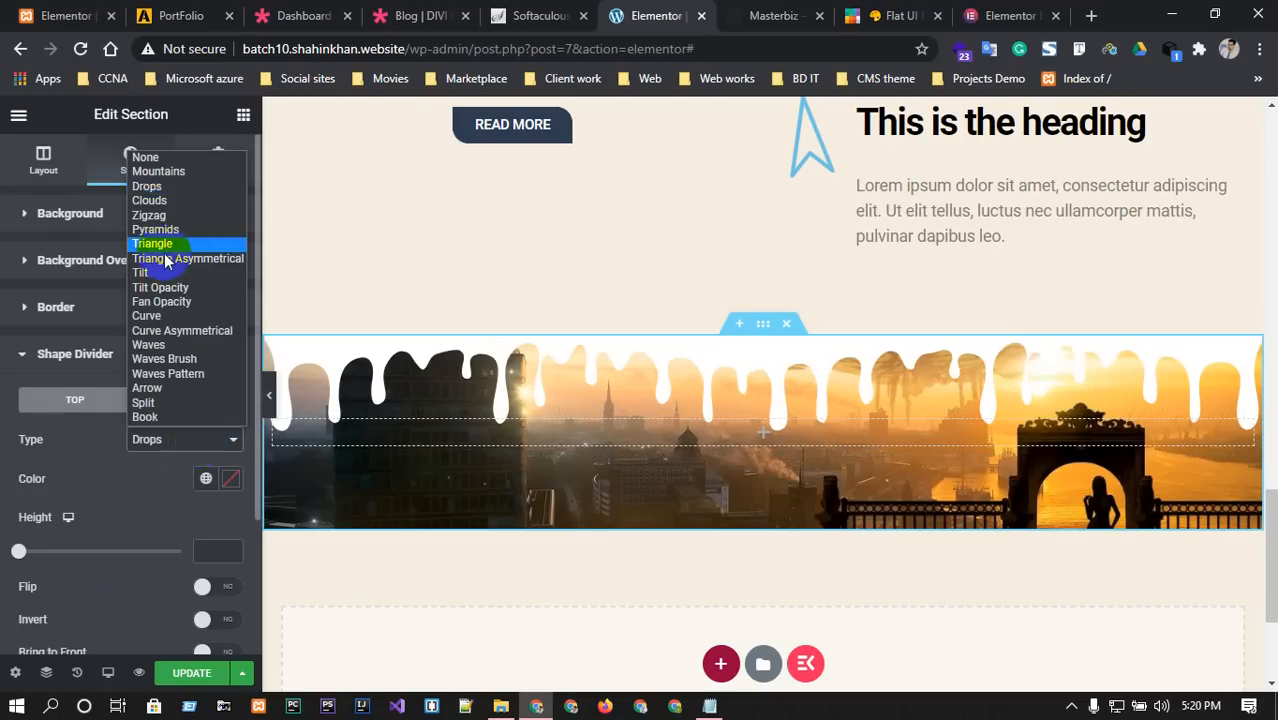
{"action": "left_click", "coordinate": [155, 345]}
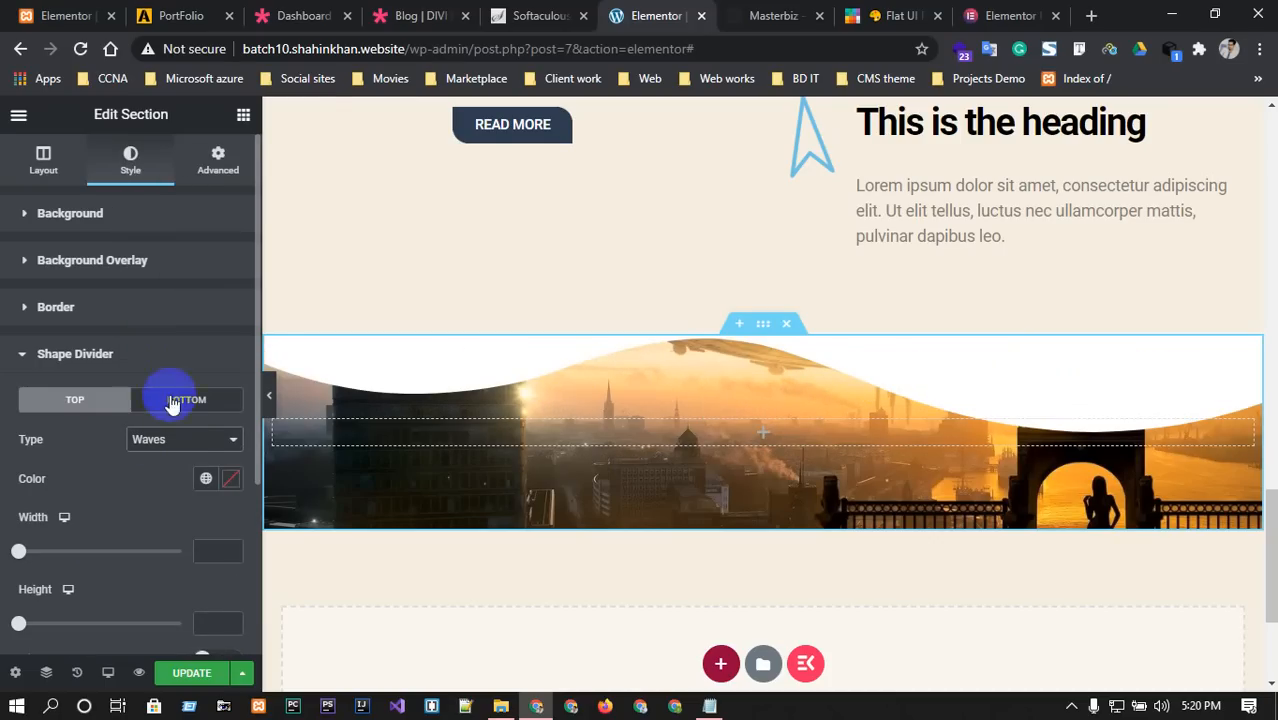
{"action": "left_click", "coordinate": [188, 439]}
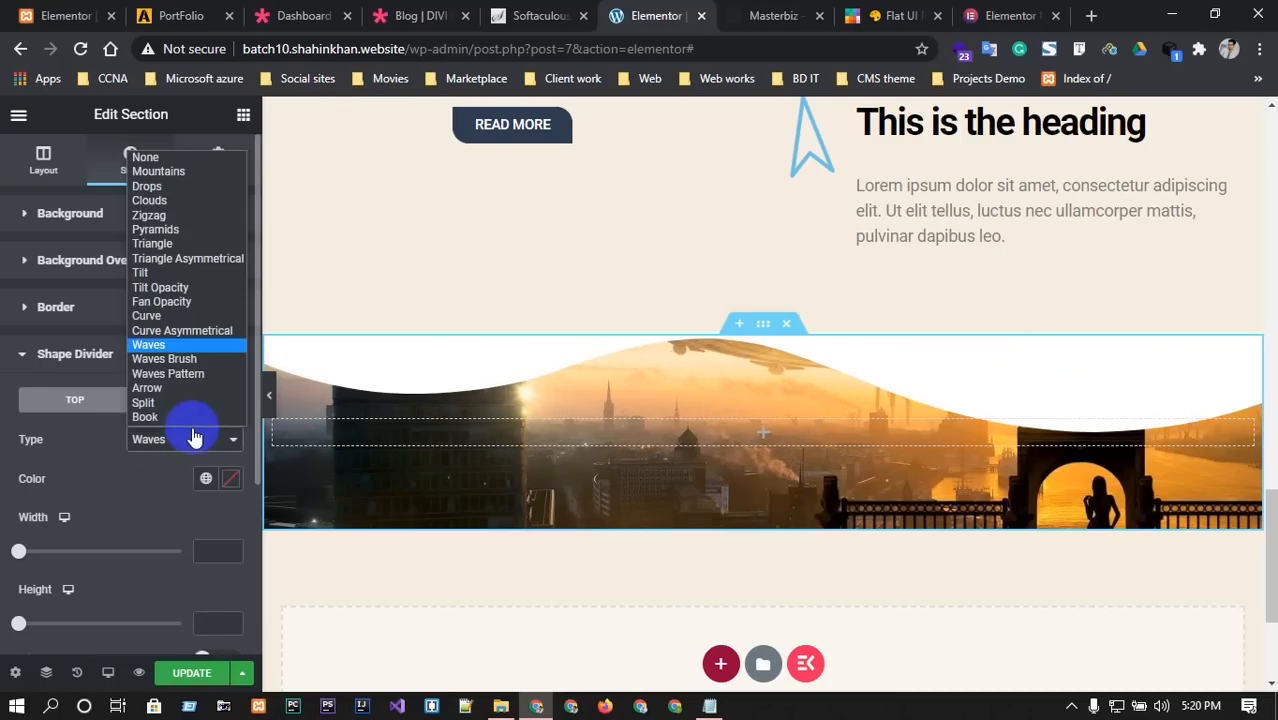
{"action": "left_click", "coordinate": [160, 200]}
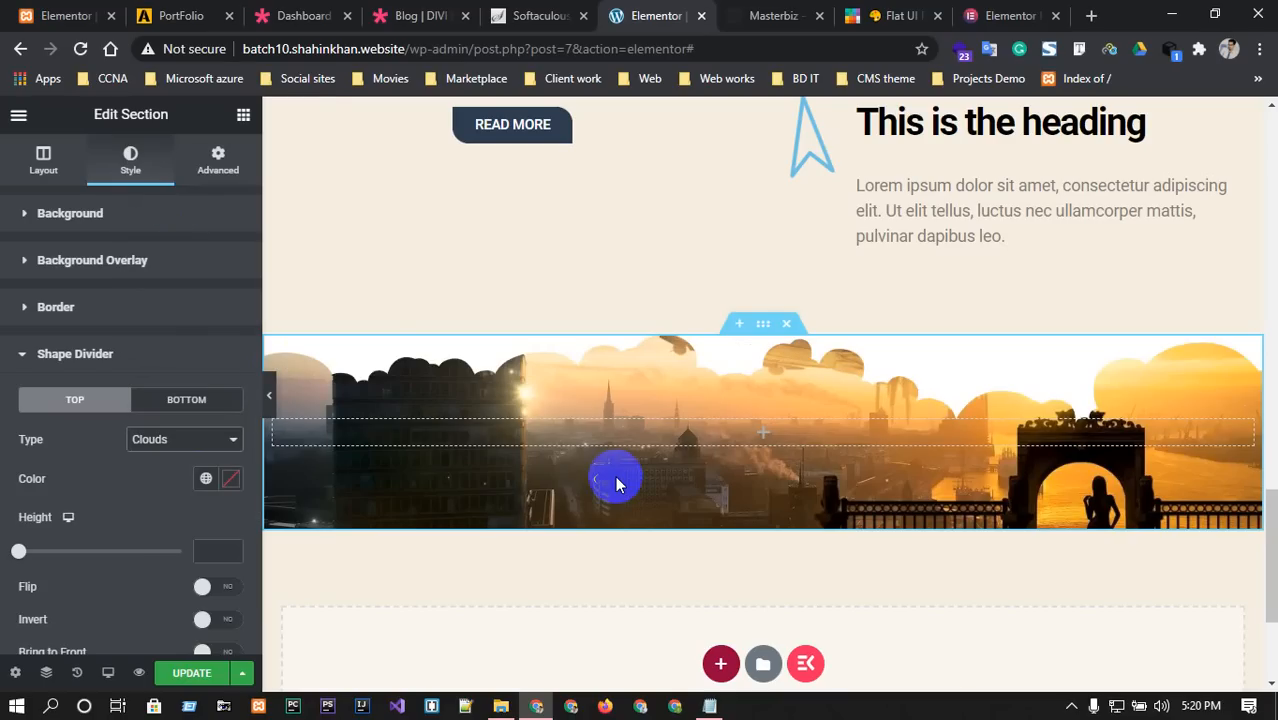
{"action": "left_click", "coordinate": [191, 439]}
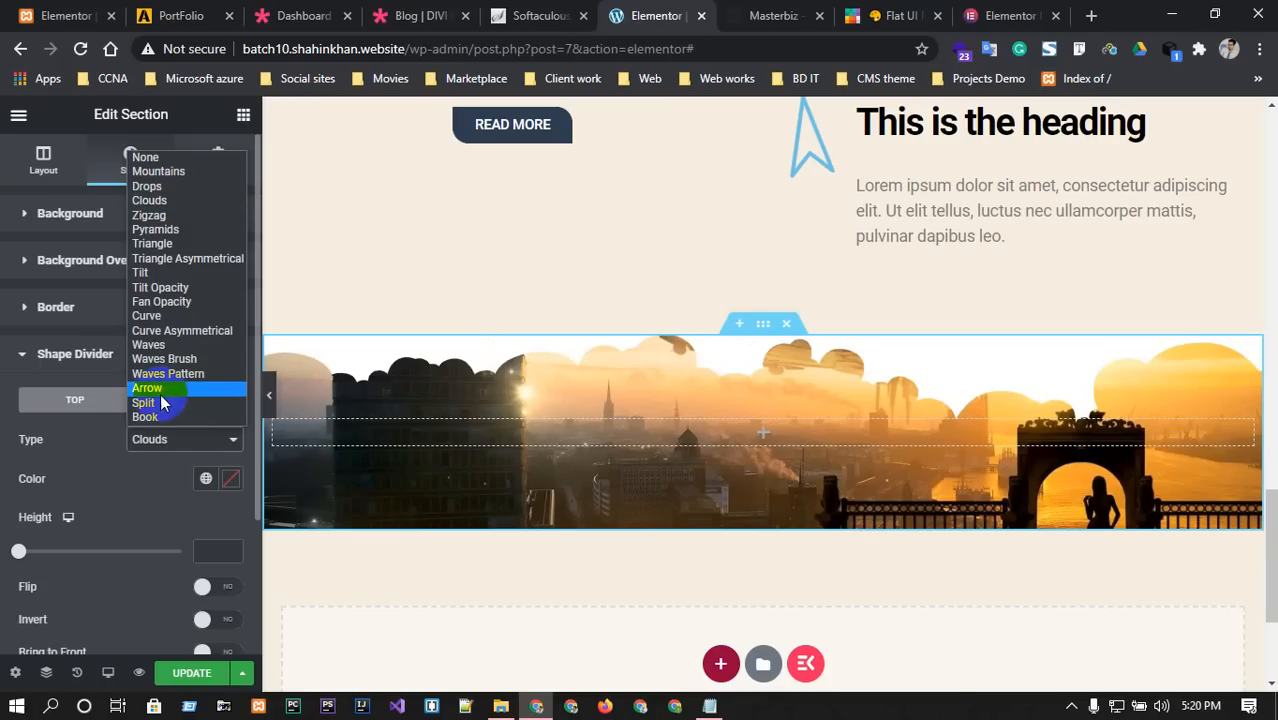
{"action": "left_click", "coordinate": [168, 316]}
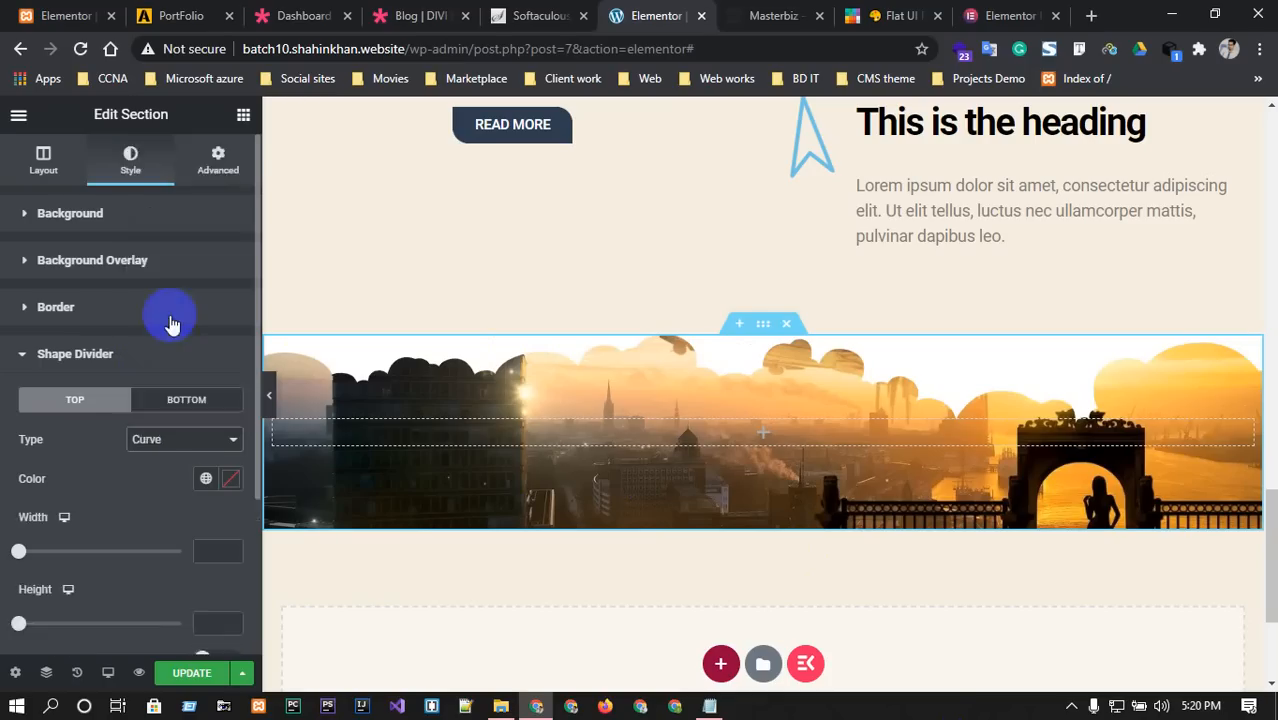
Add a Clouds bottom shape divider, then view the Masterbiz template's Our TEAM section.
{"action": "left_click", "coordinate": [210, 402]}
{"action": "left_click", "coordinate": [205, 437]}
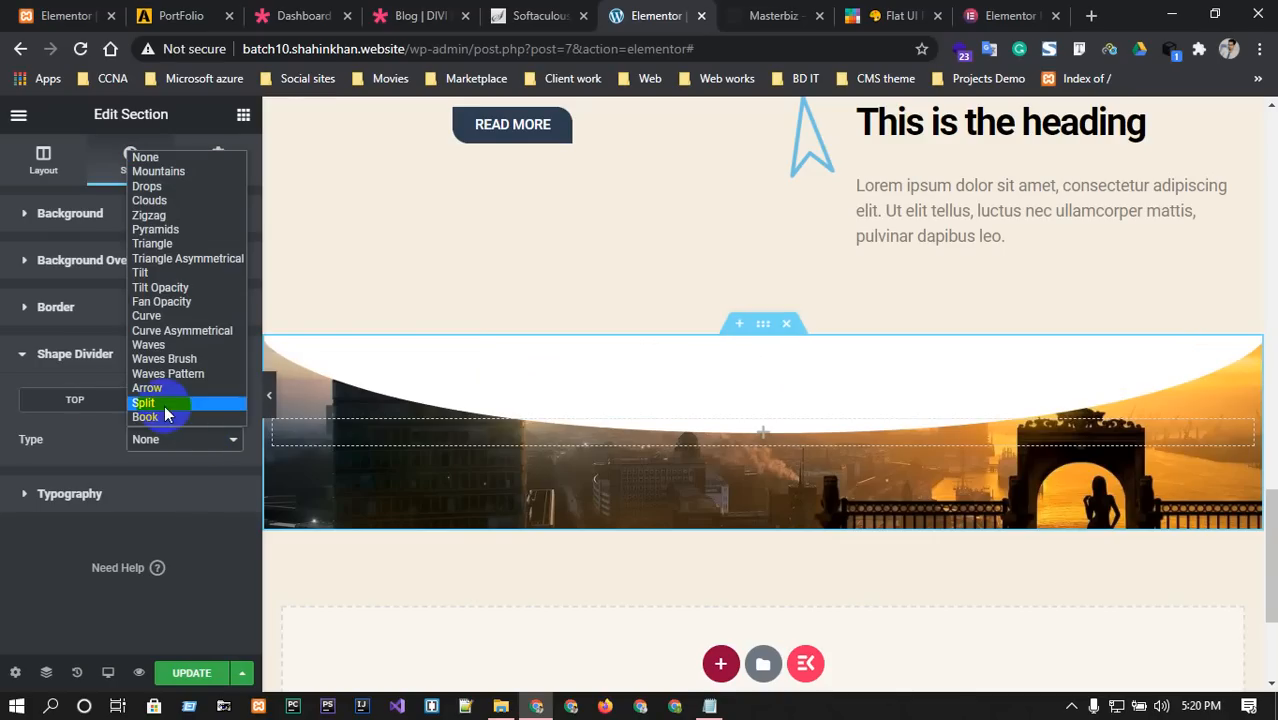
{"action": "left_click", "coordinate": [172, 205]}
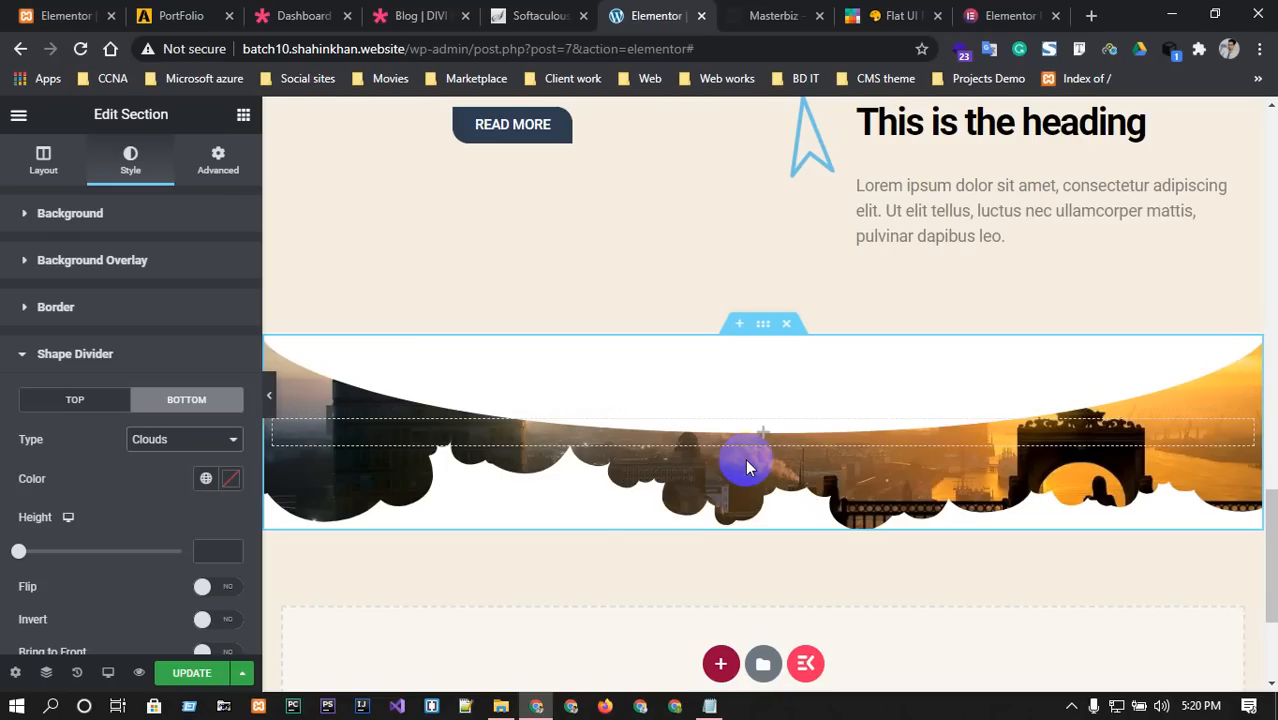
{"action": "left_click", "coordinate": [795, 15]}
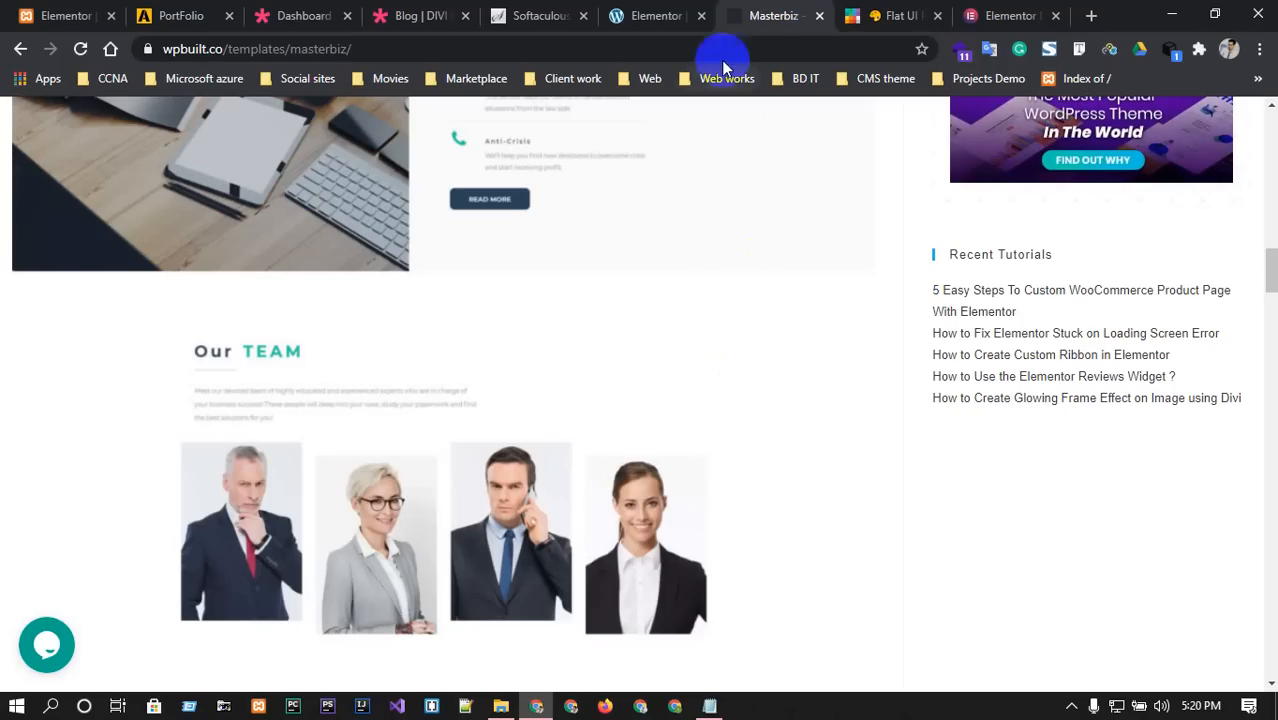
Copy the OUR FETURES heading and paste it into the city-sunset section.
{"action": "left_click", "coordinate": [635, 8]}
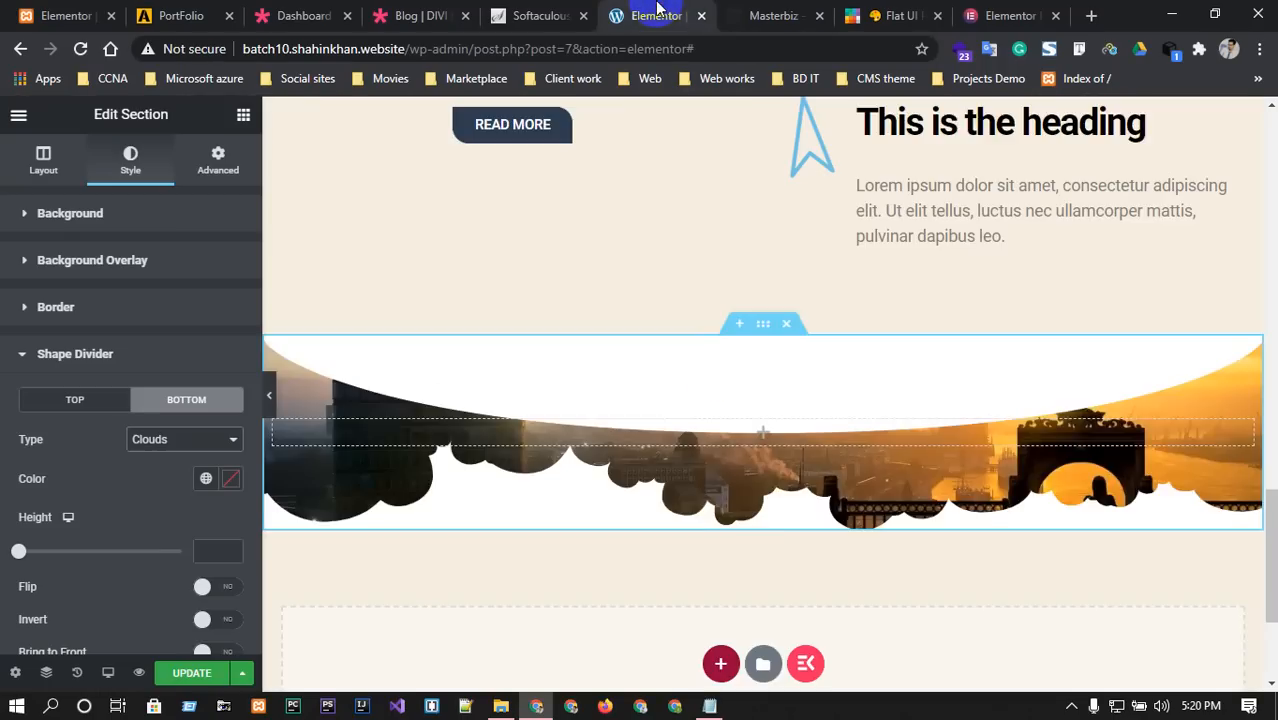
{"action": "scroll", "coordinate": [984, 589], "scroll_direction": "up", "scroll_amount": 2}
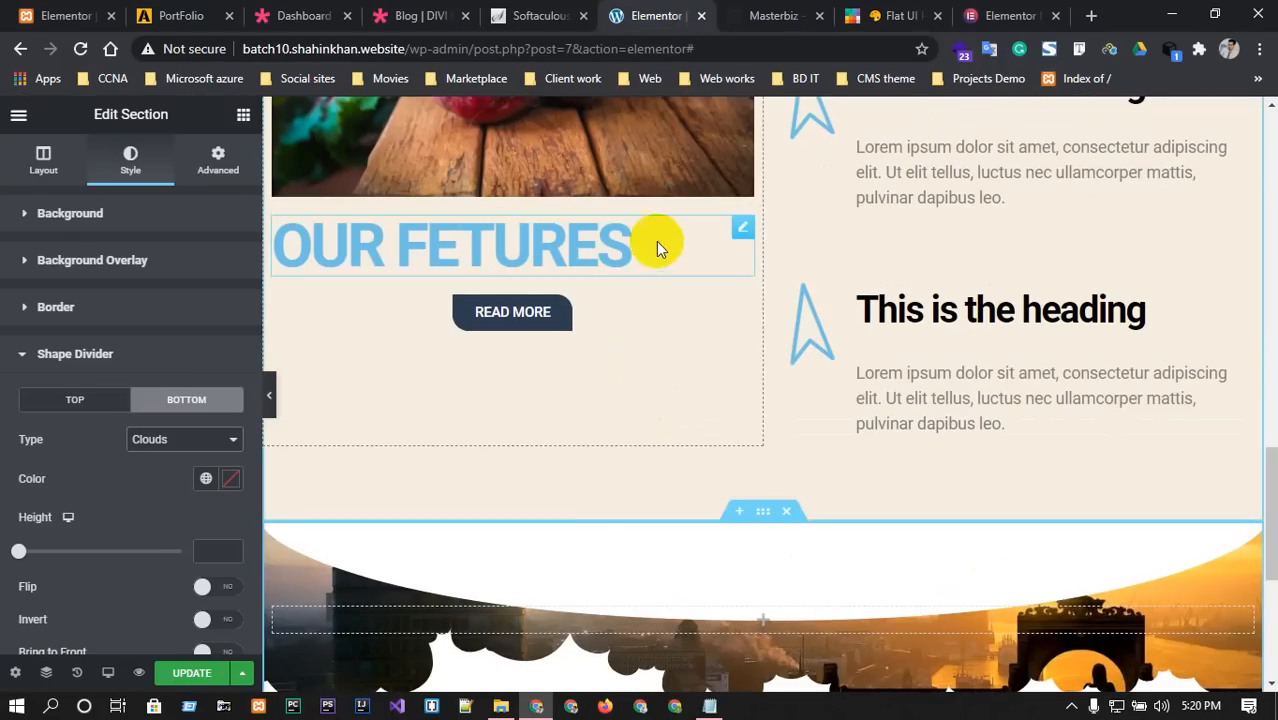
{"action": "right_click", "coordinate": [742, 232]}
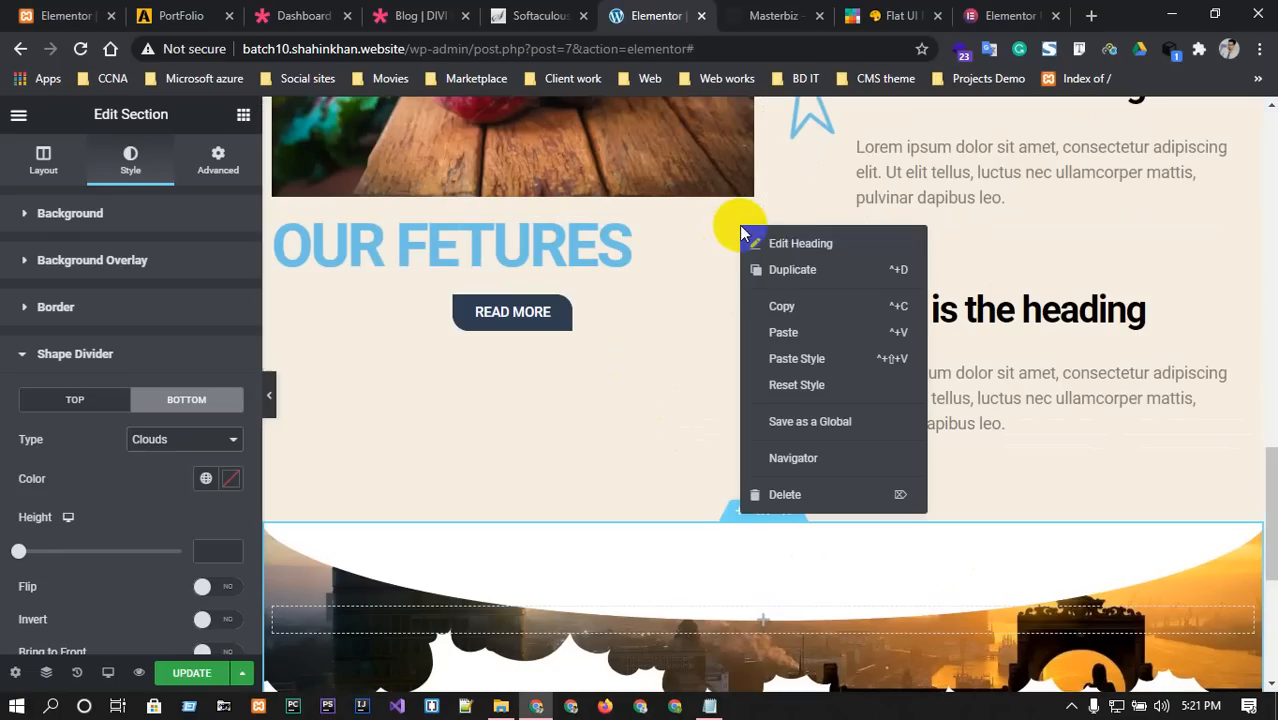
{"action": "left_click", "coordinate": [786, 305]}
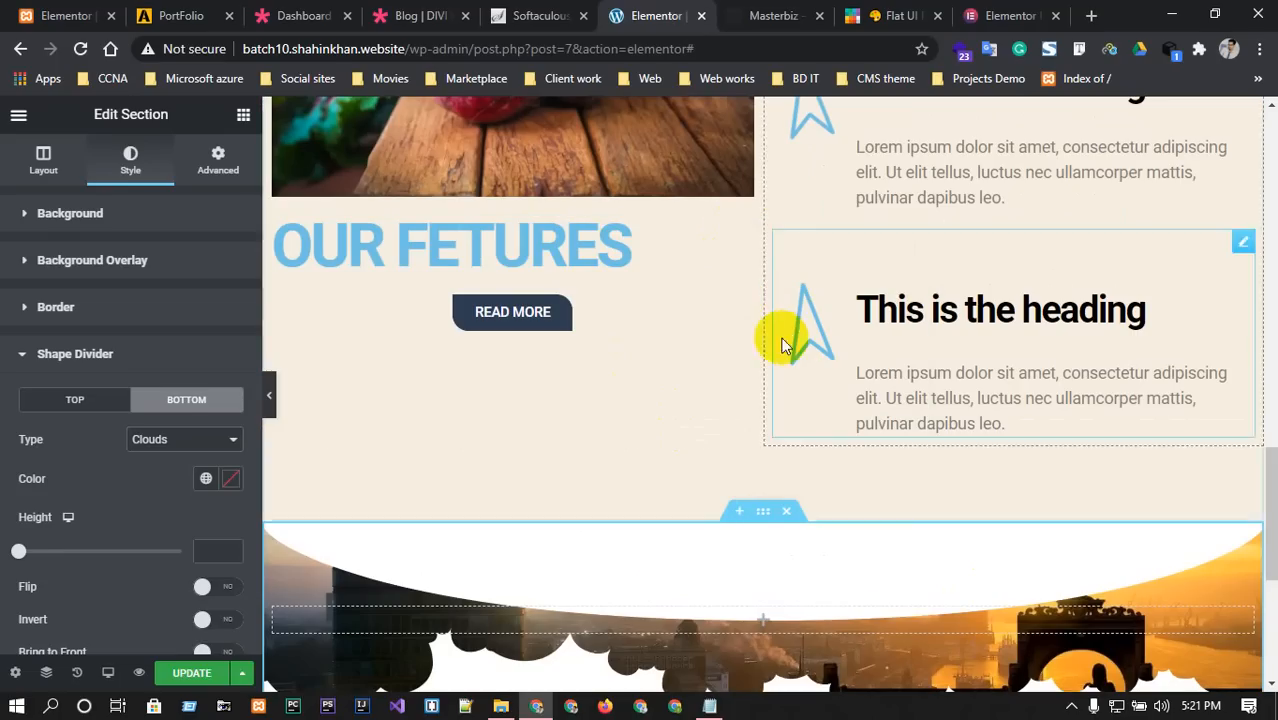
{"action": "right_click", "coordinate": [676, 576]}
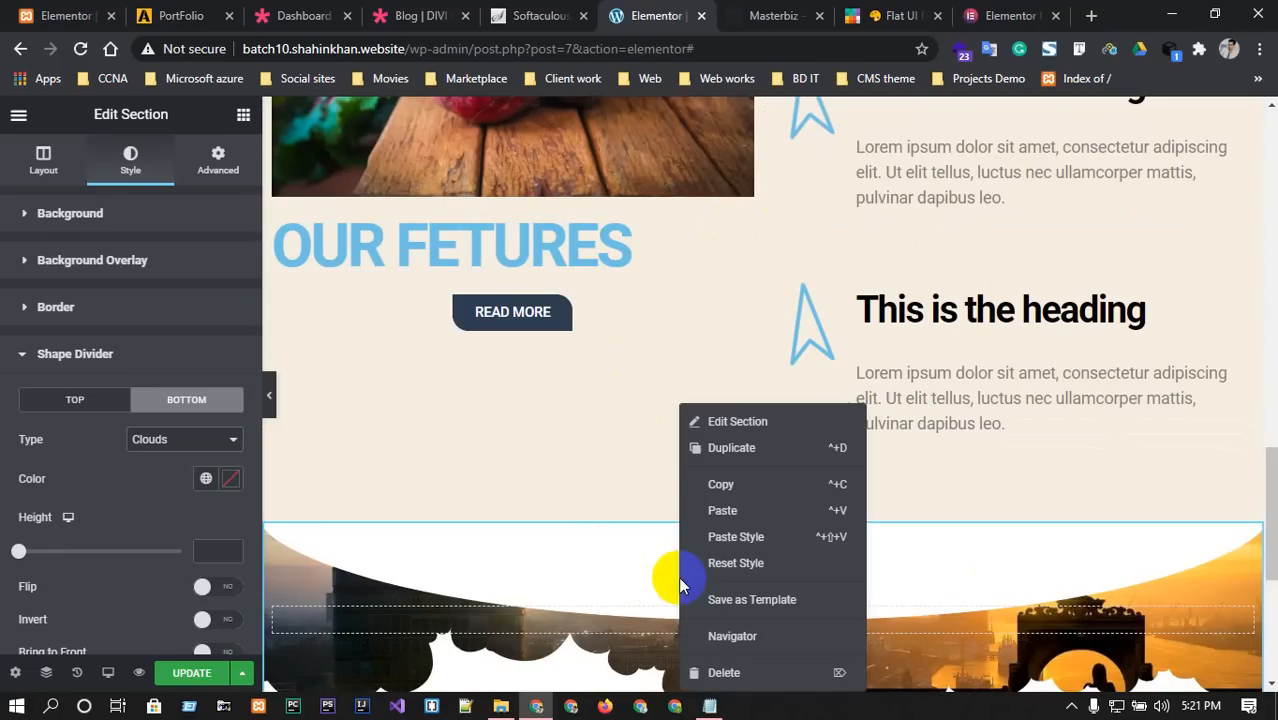
{"action": "left_click", "coordinate": [722, 511]}
{"action": "scroll", "coordinate": [724, 506], "scroll_direction": "down", "scroll_amount": 2}
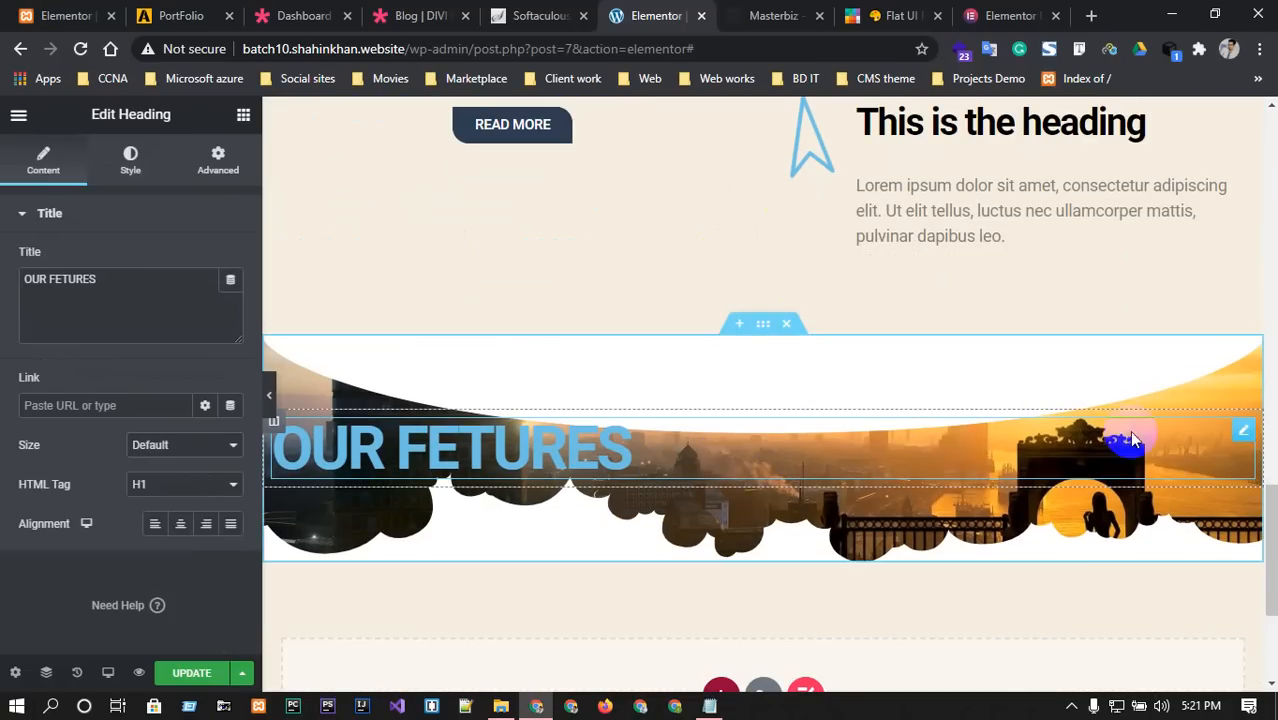
Make the pasted heading an H3 and align it left.
{"action": "left_click", "coordinate": [1244, 429]}
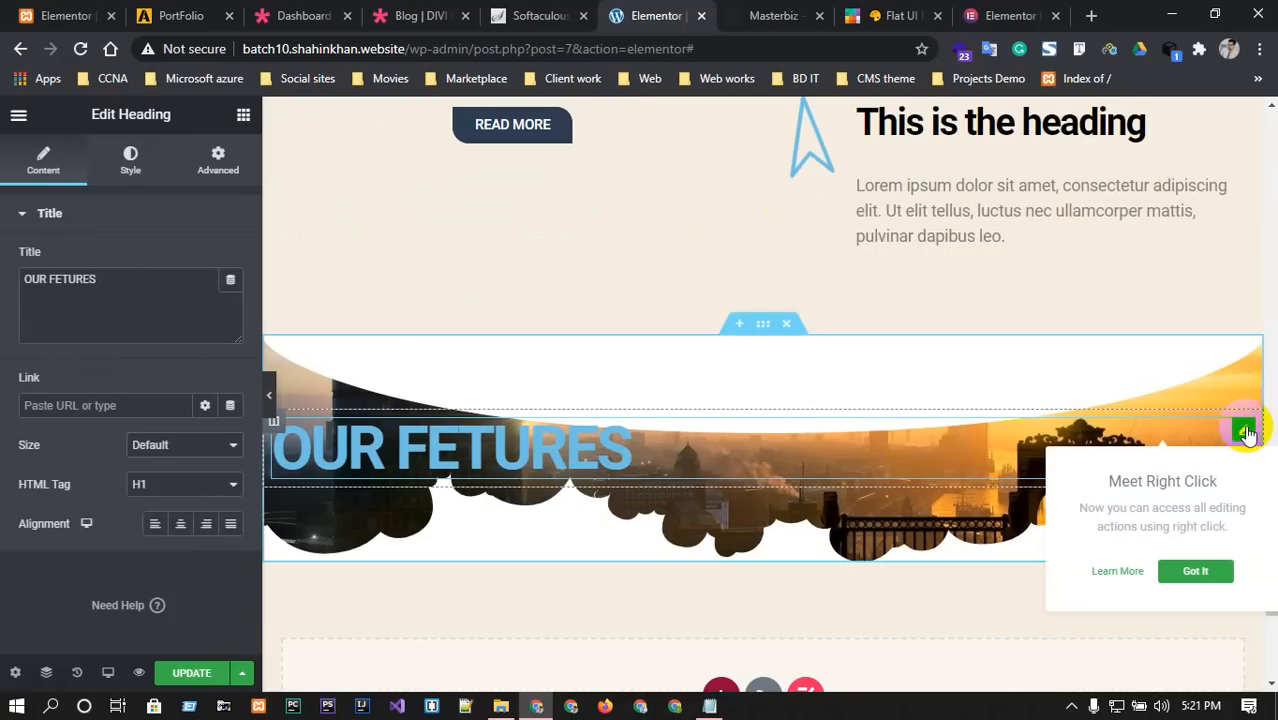
{"action": "left_click", "coordinate": [512, 445]}
{"action": "left_click", "coordinate": [179, 487]}
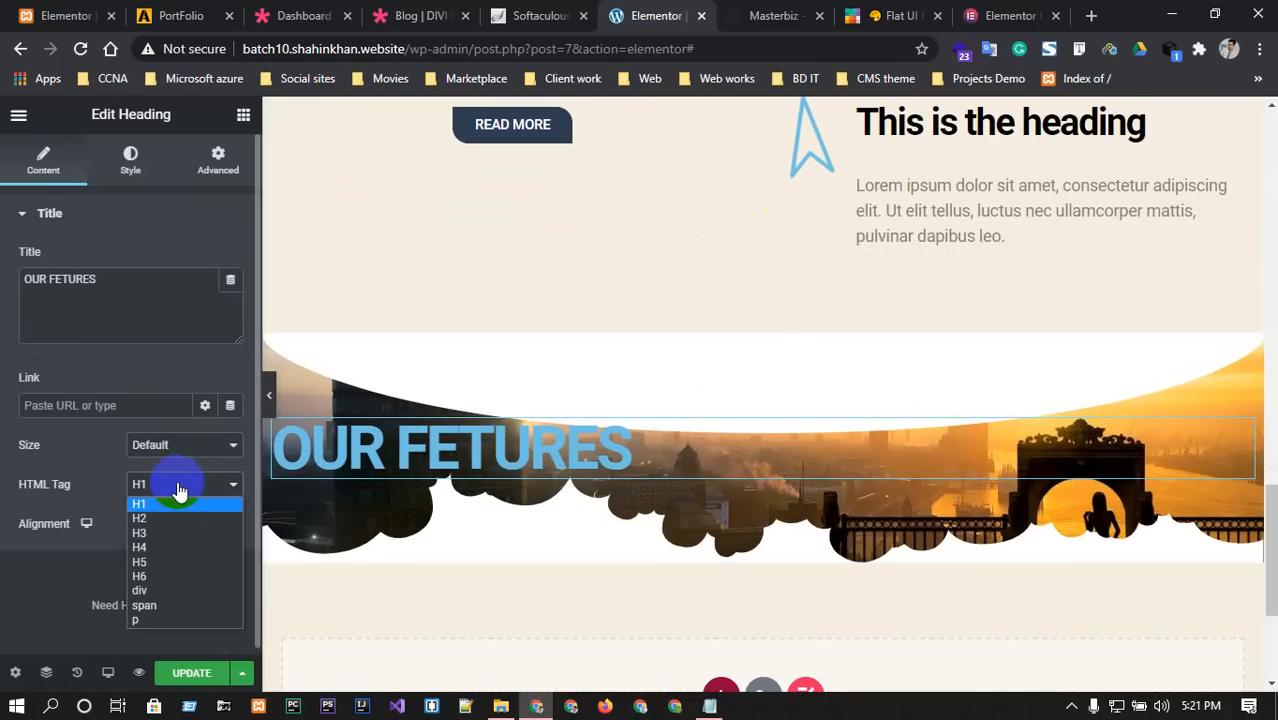
{"action": "left_click", "coordinate": [150, 532]}
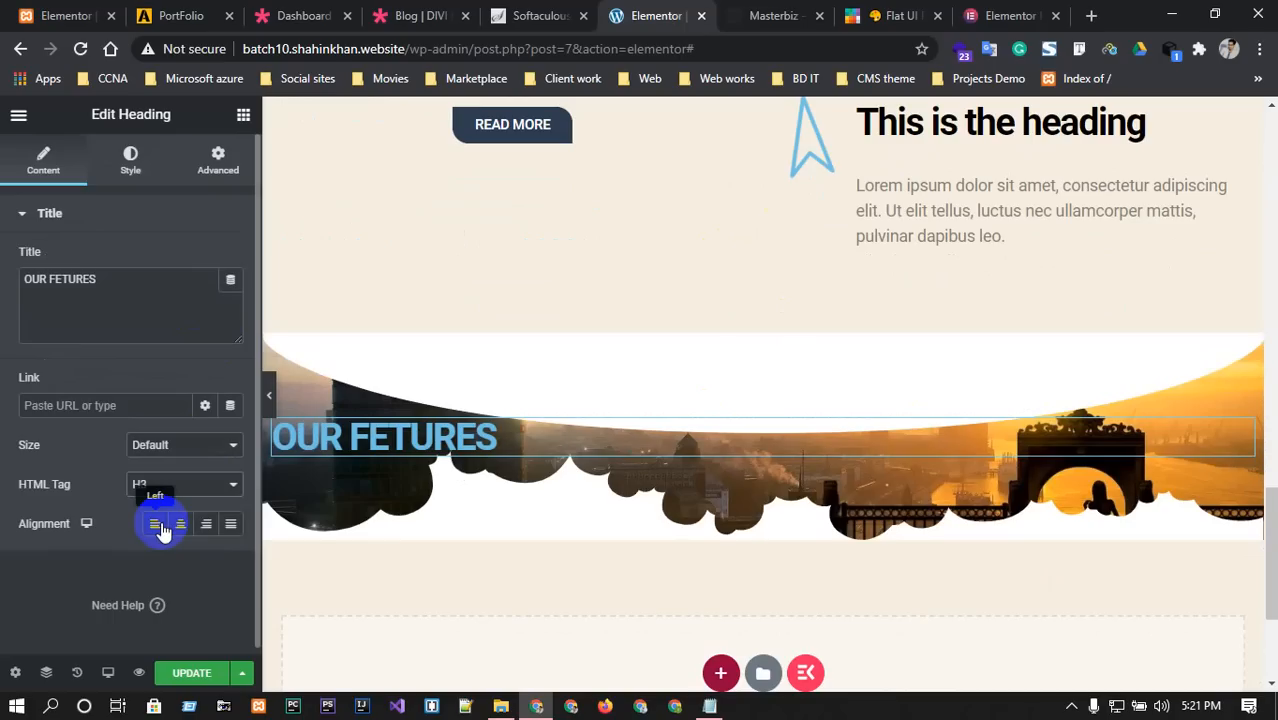
{"action": "left_click", "coordinate": [156, 525]}
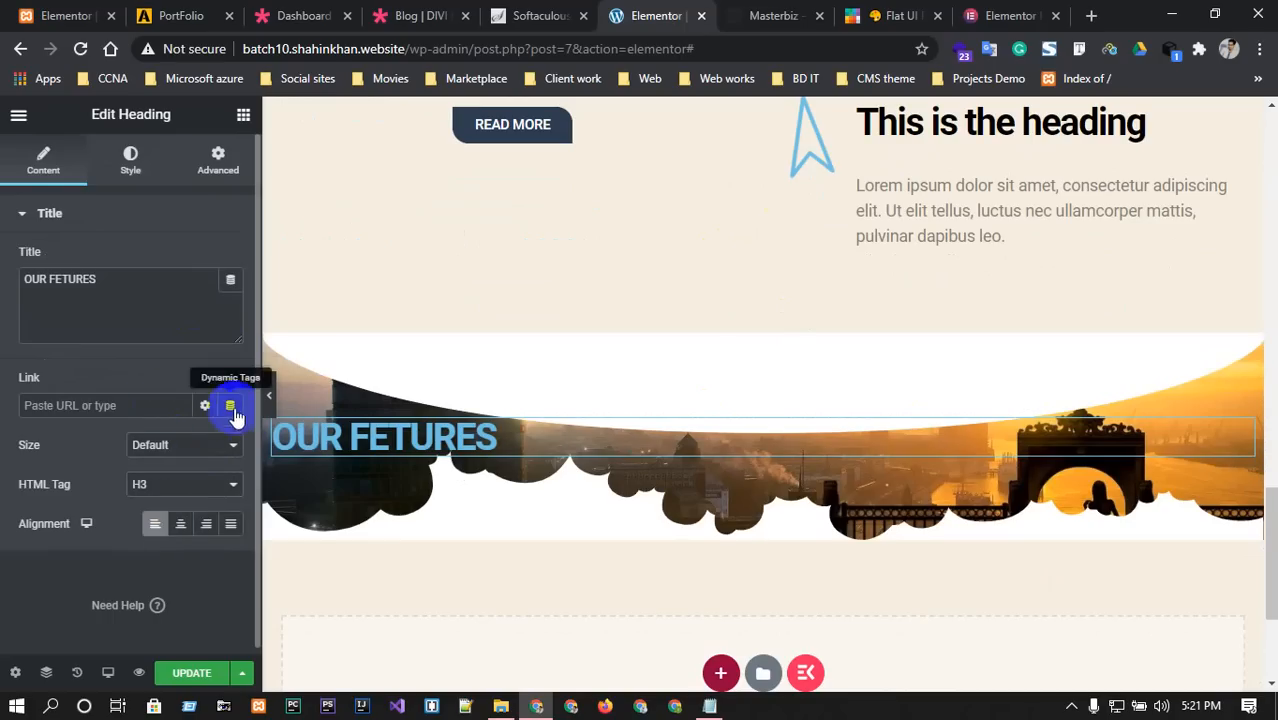
Set the pasted heading's text colour to white, #FFF.
{"action": "left_click", "coordinate": [128, 158]}
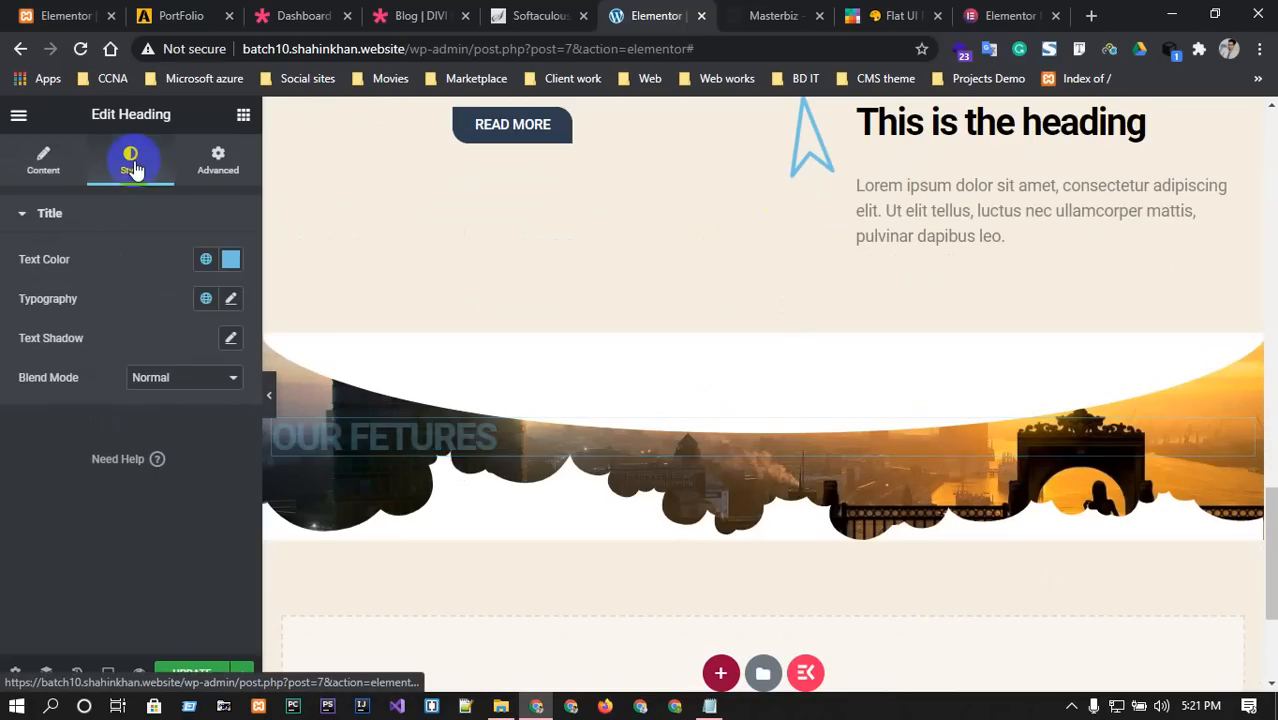
{"action": "left_click", "coordinate": [229, 260]}
{"action": "left_click", "coordinate": [748, 14]}
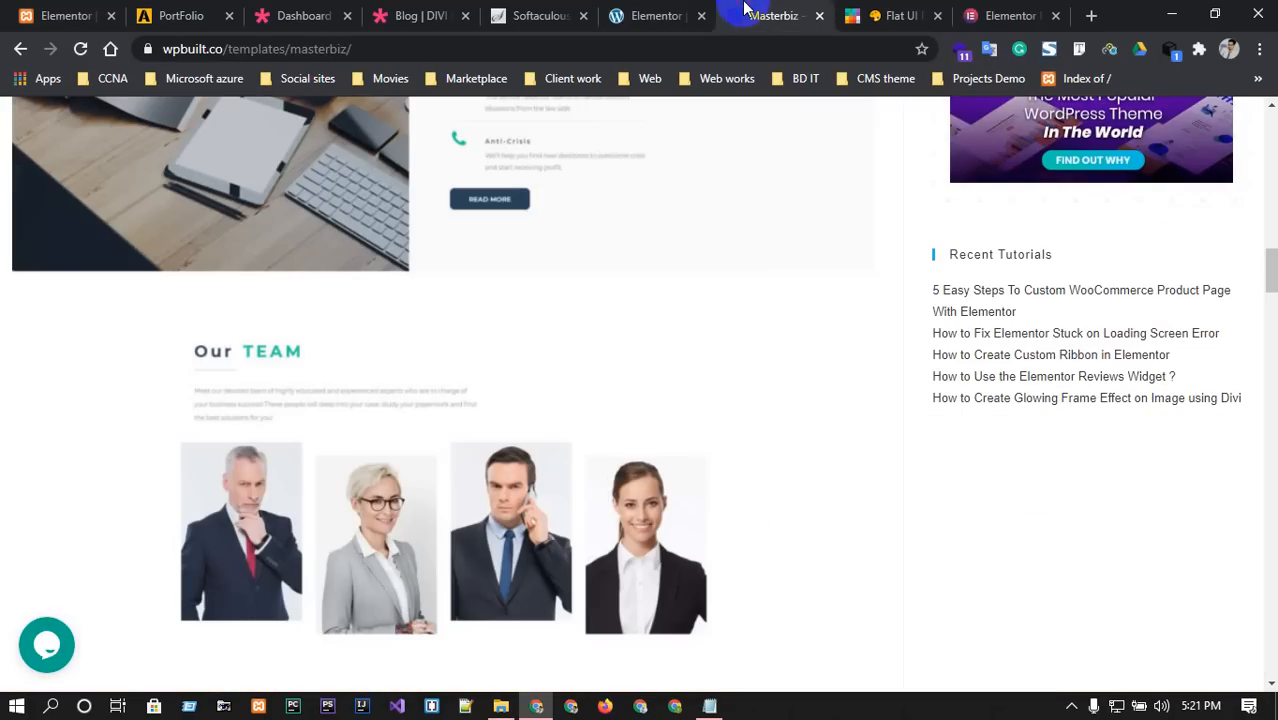
{"action": "left_click", "coordinate": [628, 12]}
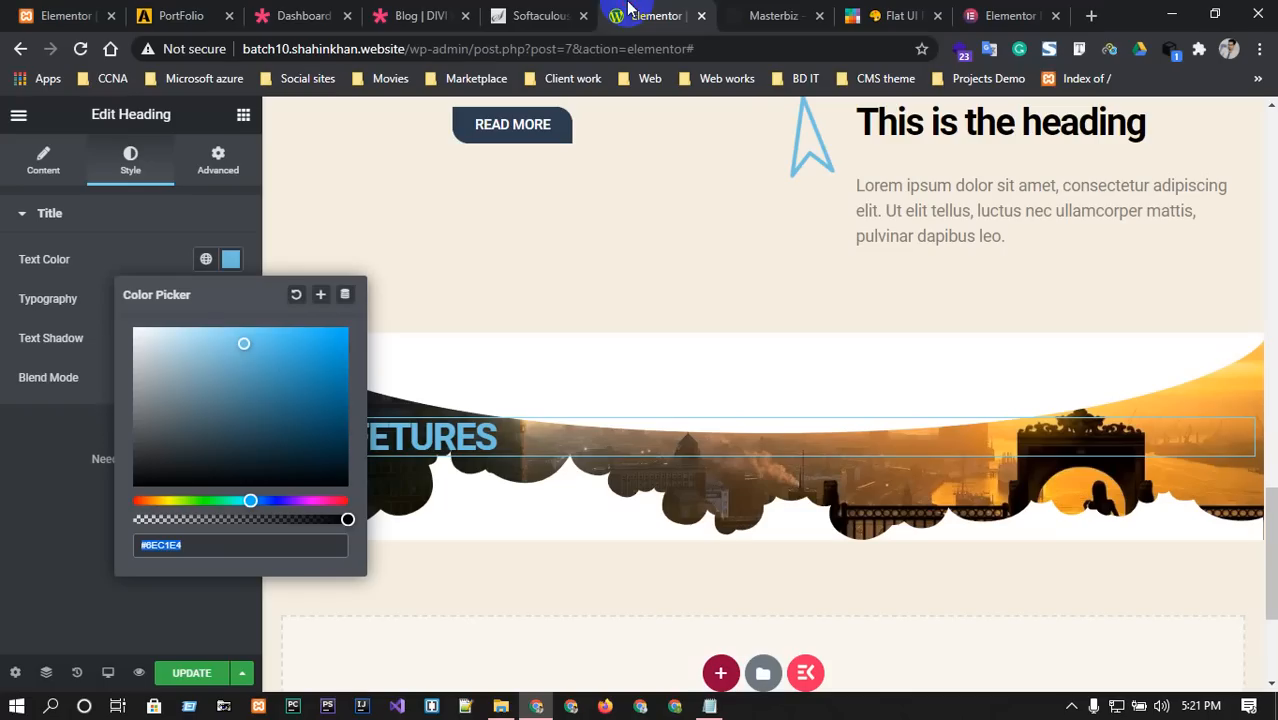
{"action": "left_click", "coordinate": [240, 553]}
{"action": "type", "text": "#0"}
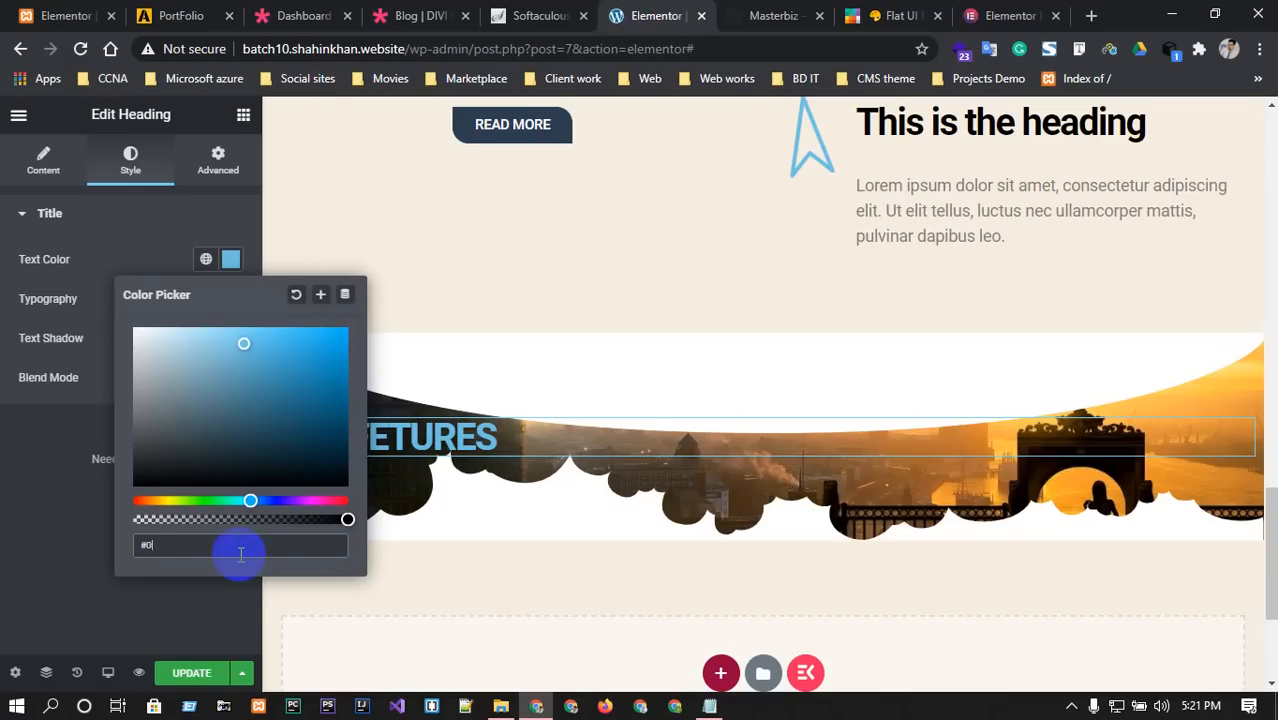
{"action": "type", "text": "00"}
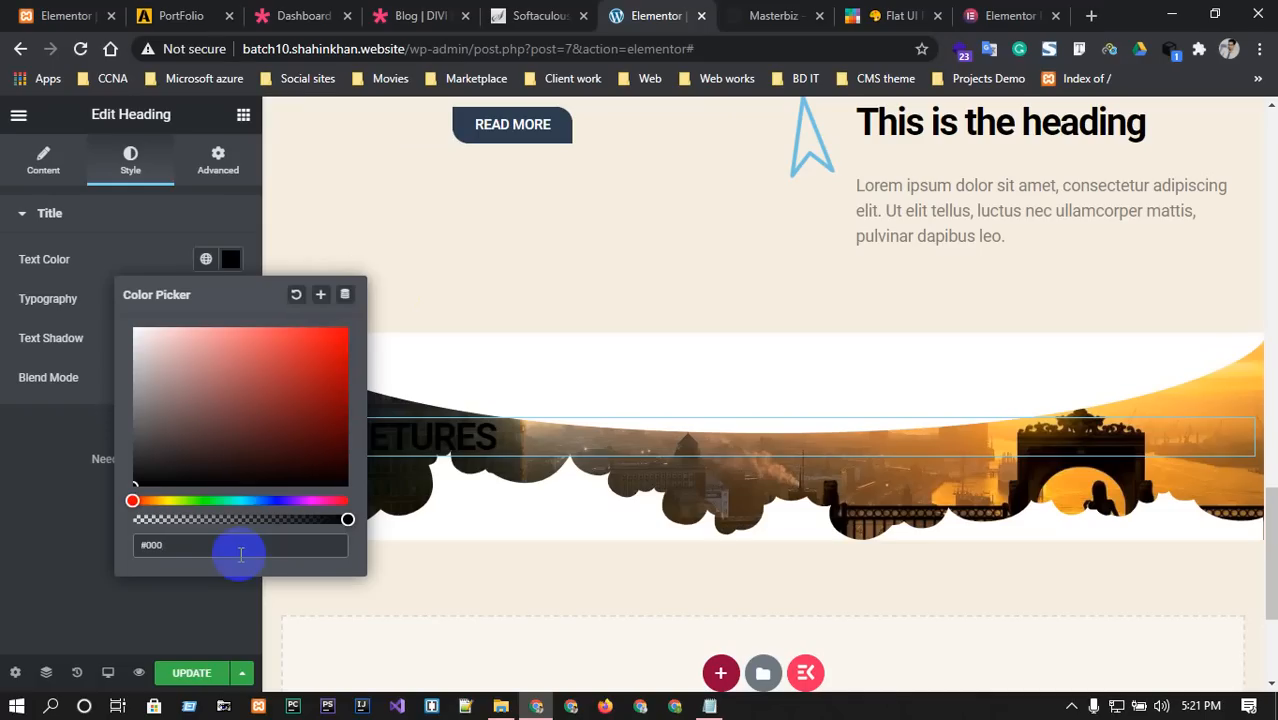
{"action": "type", "text": "#FFF"}
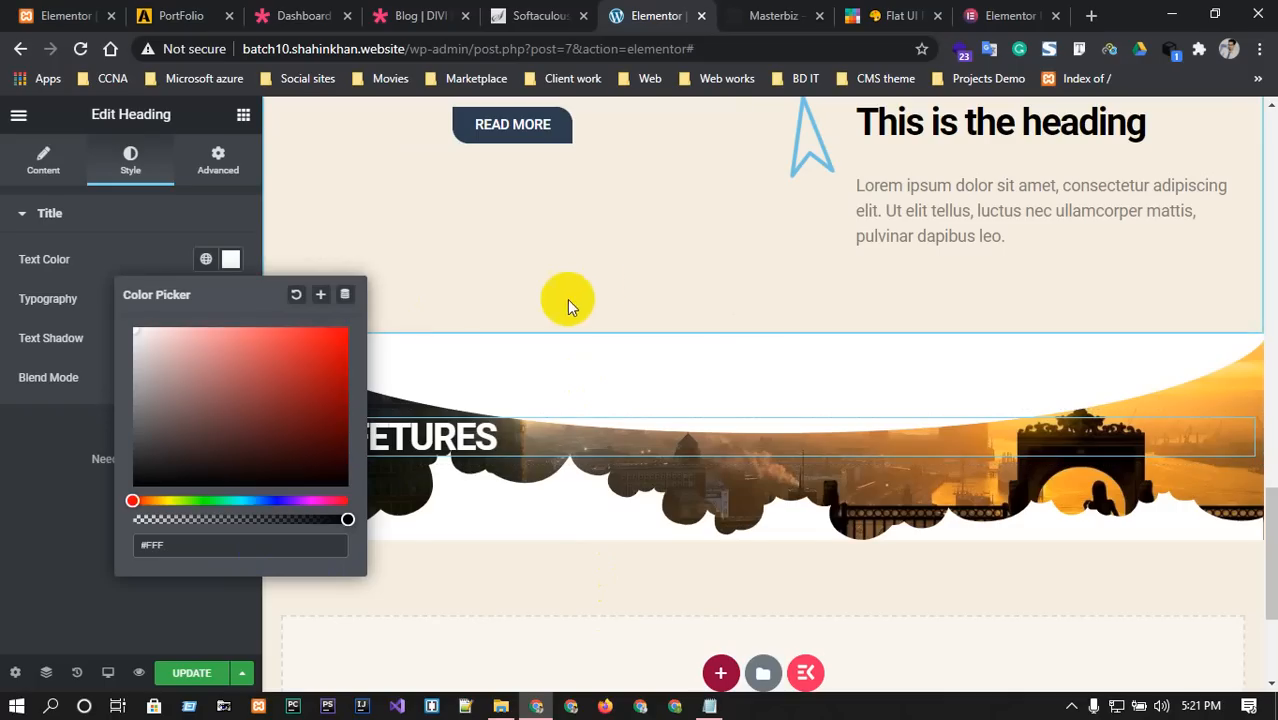
{"action": "scroll", "coordinate": [619, 277], "scroll_direction": "up", "scroll_amount": 3}
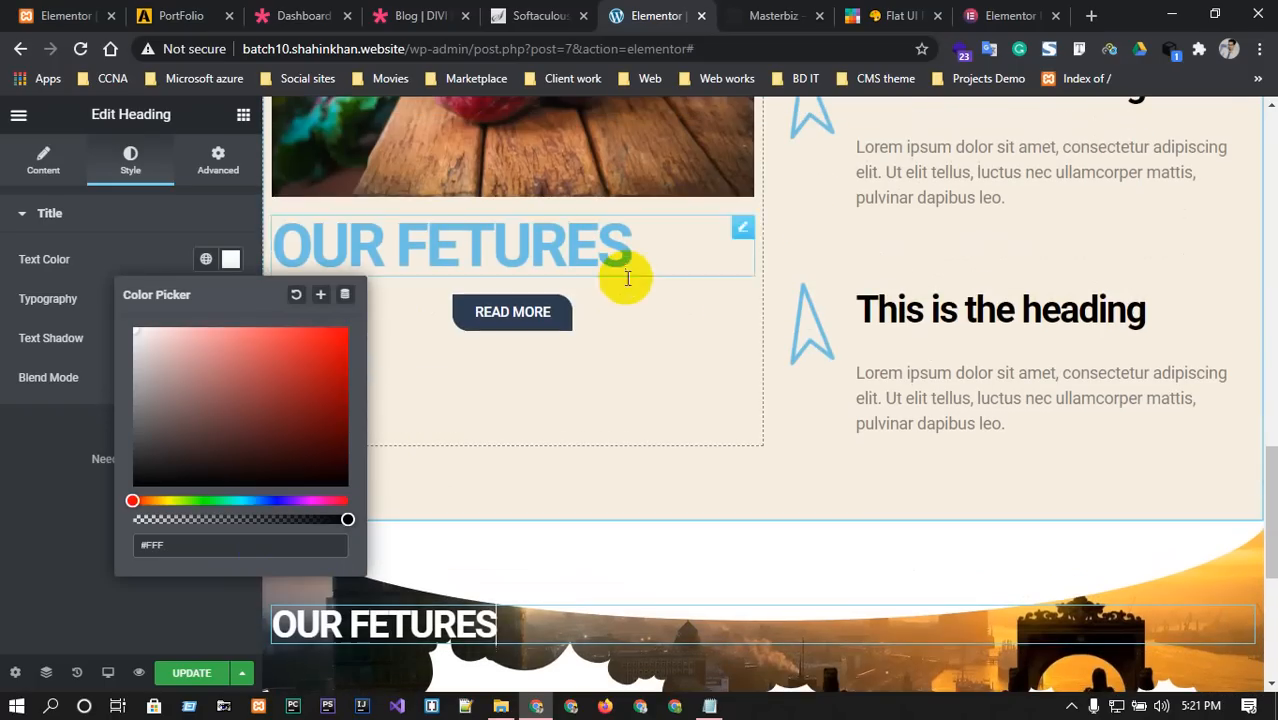
Copy the existing divider and paste it into the city banner section.
{"action": "scroll", "coordinate": [690, 347], "scroll_direction": "up", "scroll_amount": 3}
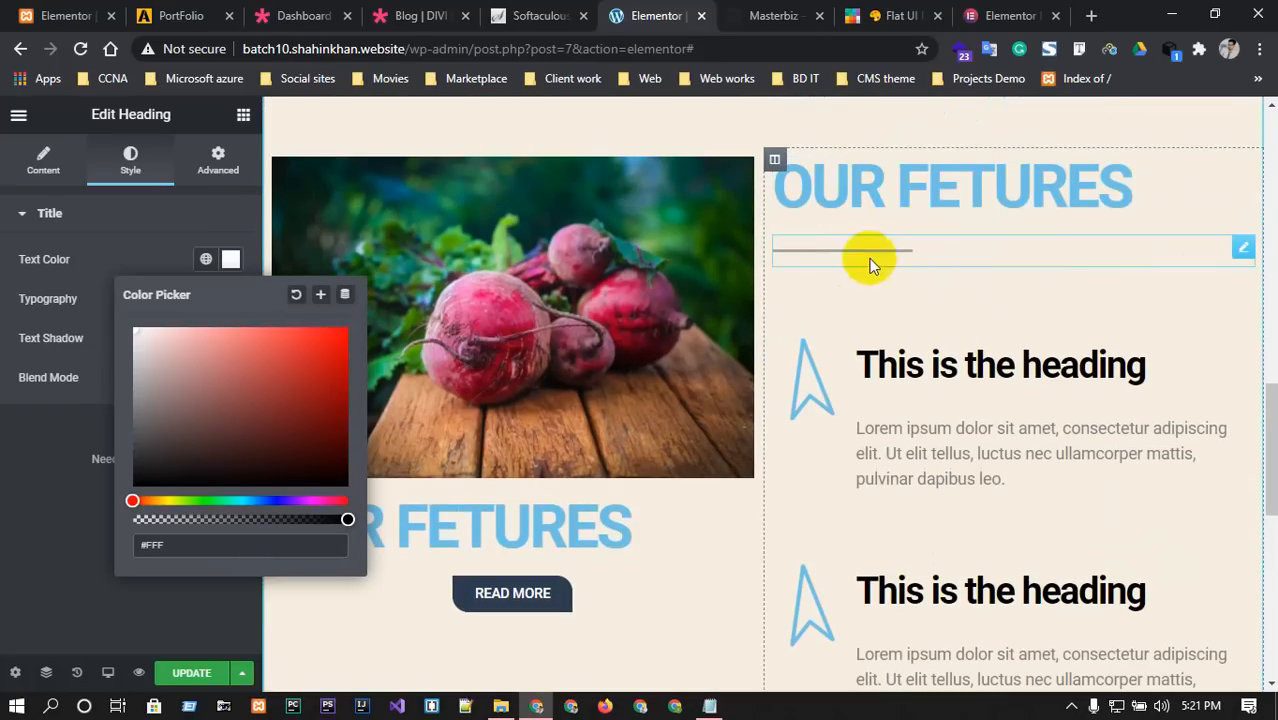
{"action": "right_click", "coordinate": [1242, 252]}
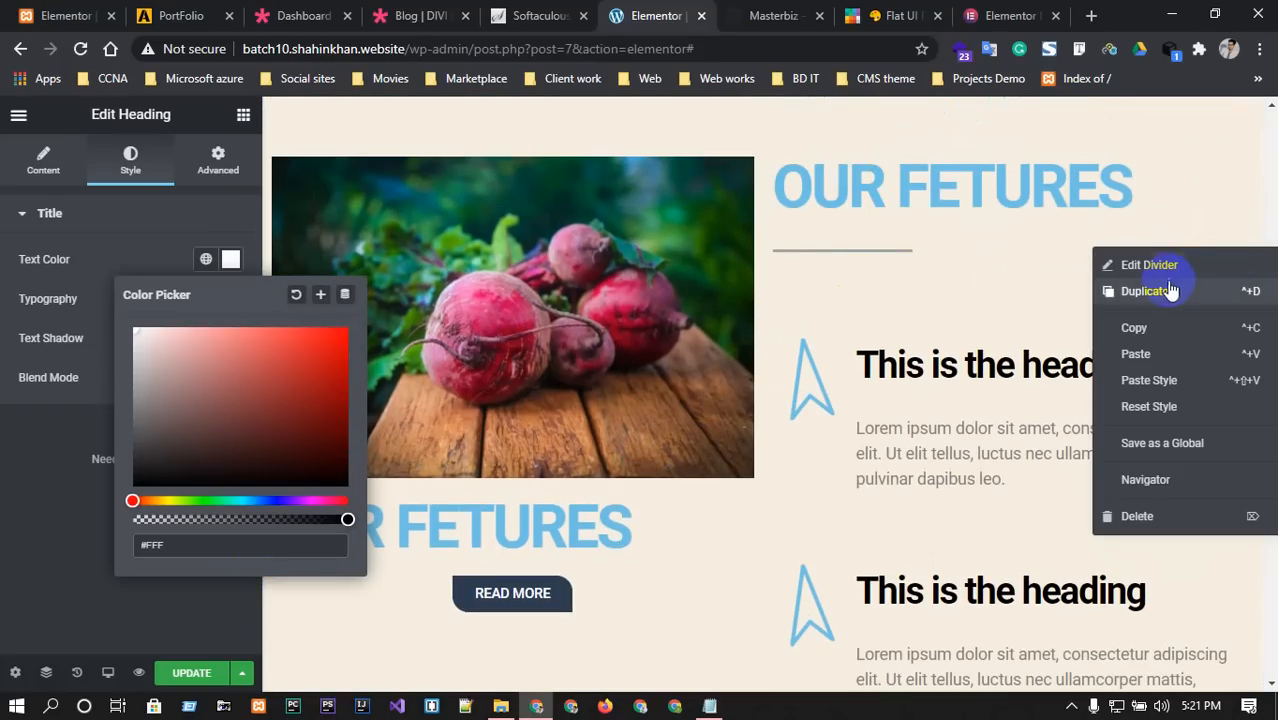
{"action": "left_click", "coordinate": [1136, 329]}
{"action": "scroll", "coordinate": [665, 485], "scroll_direction": "down", "scroll_amount": 6}
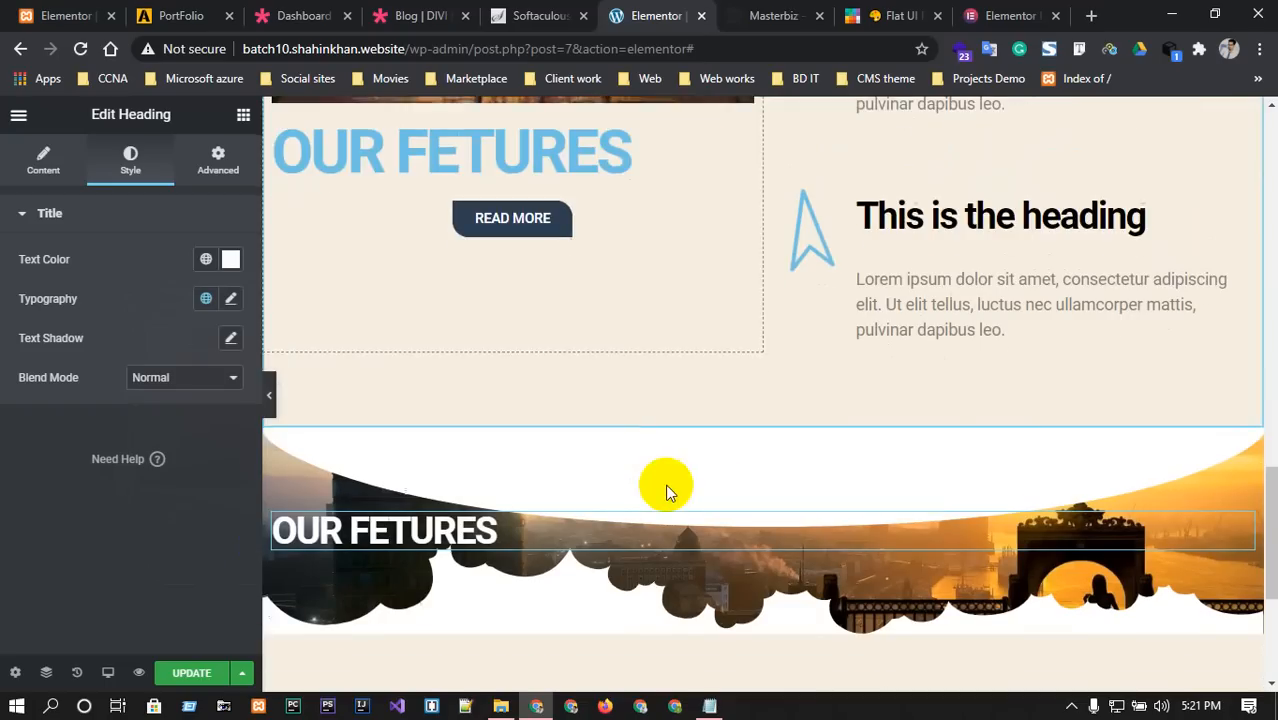
{"action": "right_click", "coordinate": [417, 400]}
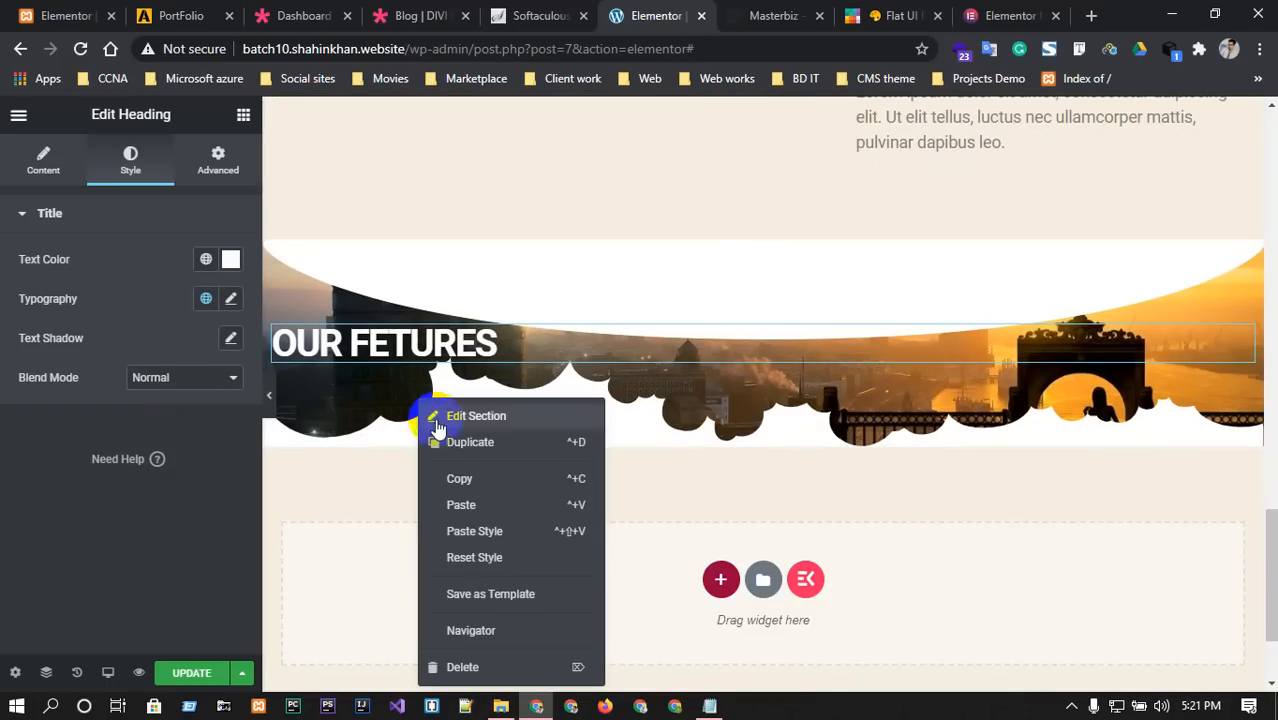
{"action": "left_click", "coordinate": [461, 504]}
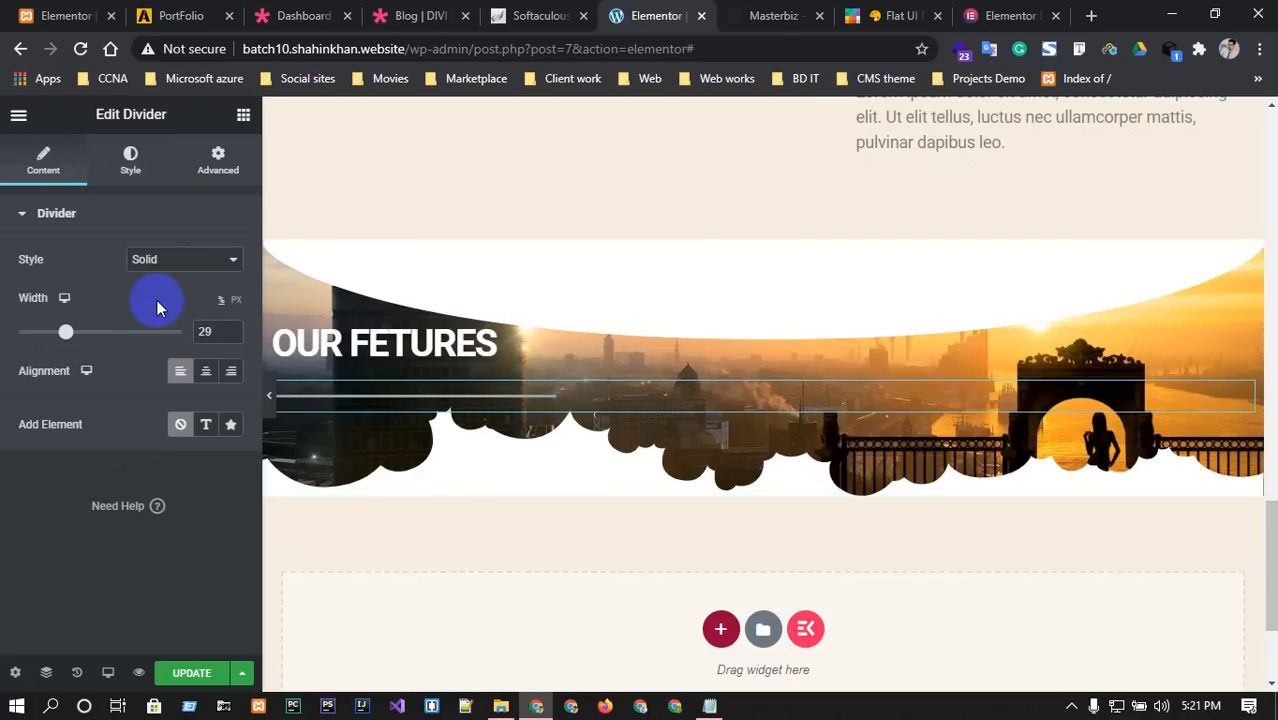
Tint the pasted divider magenta, #A8059C, in its Style colour settings.
{"action": "left_click", "coordinate": [145, 163]}
{"action": "left_click", "coordinate": [230, 260]}
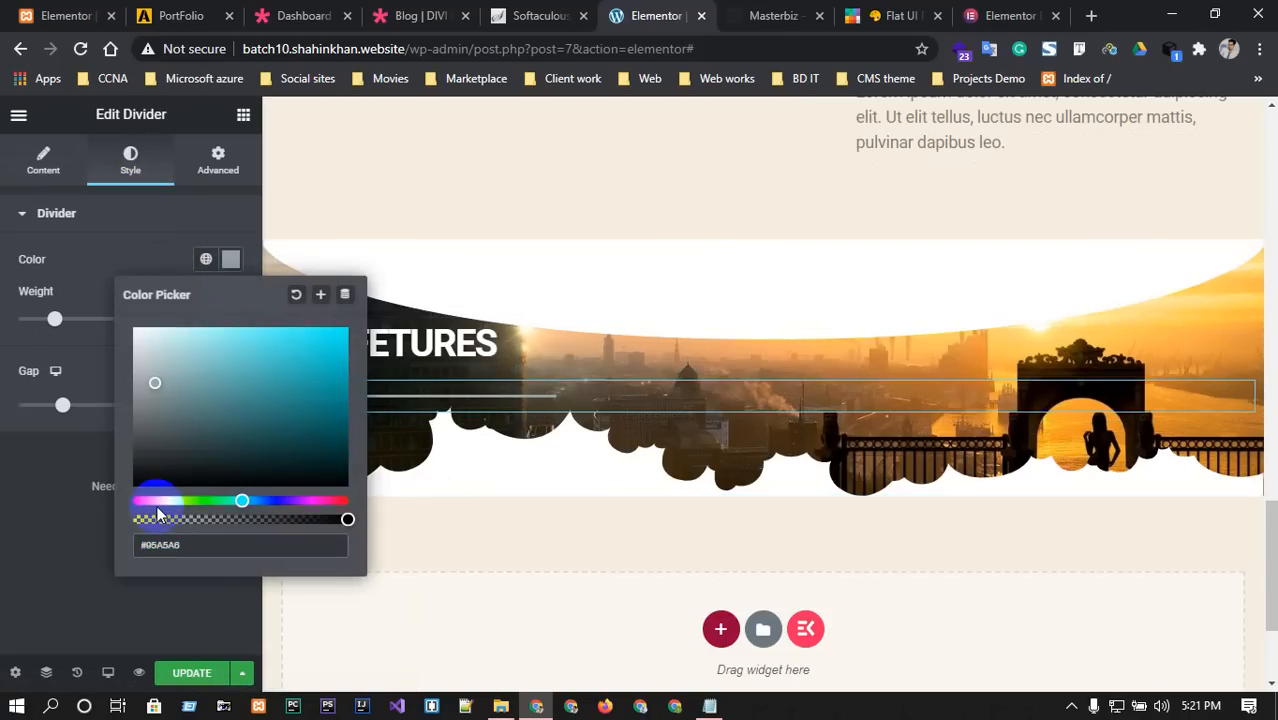
{"action": "left_click_drag", "start_coordinate": [158, 501], "coordinate": [334, 501]}
{"action": "double_click", "coordinate": [224, 545]}
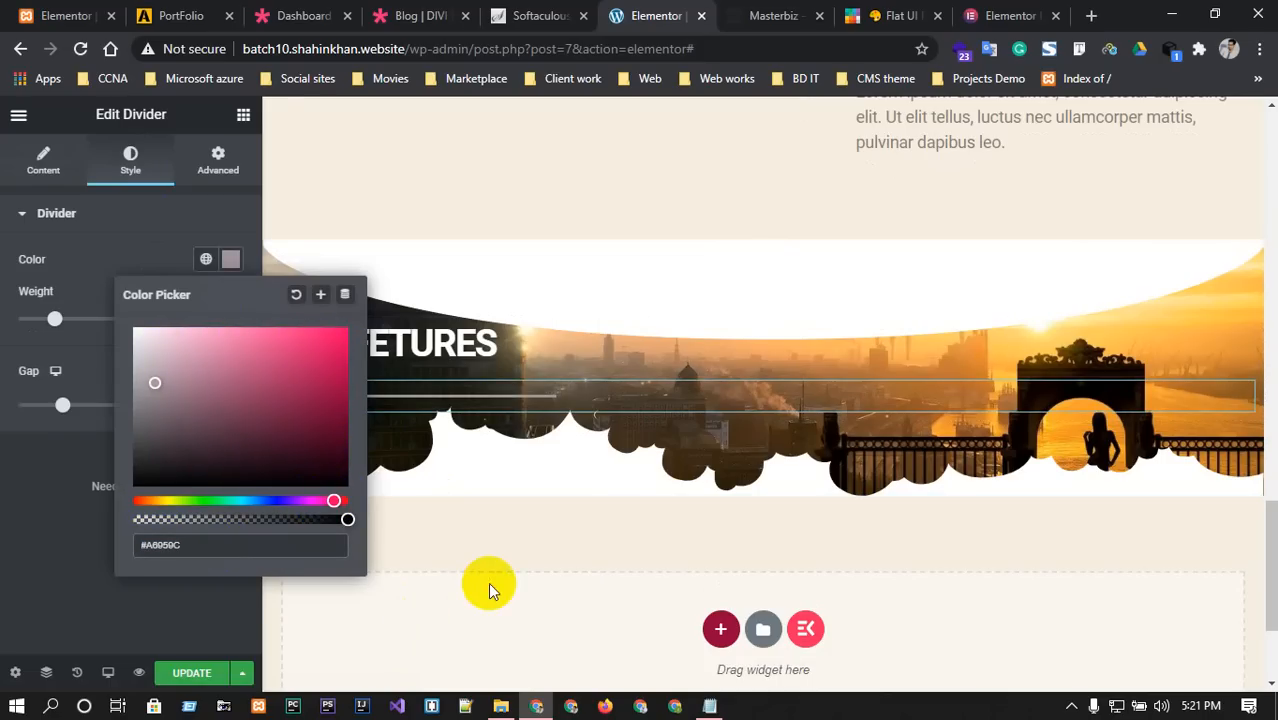
{"action": "left_click", "coordinate": [508, 543]}
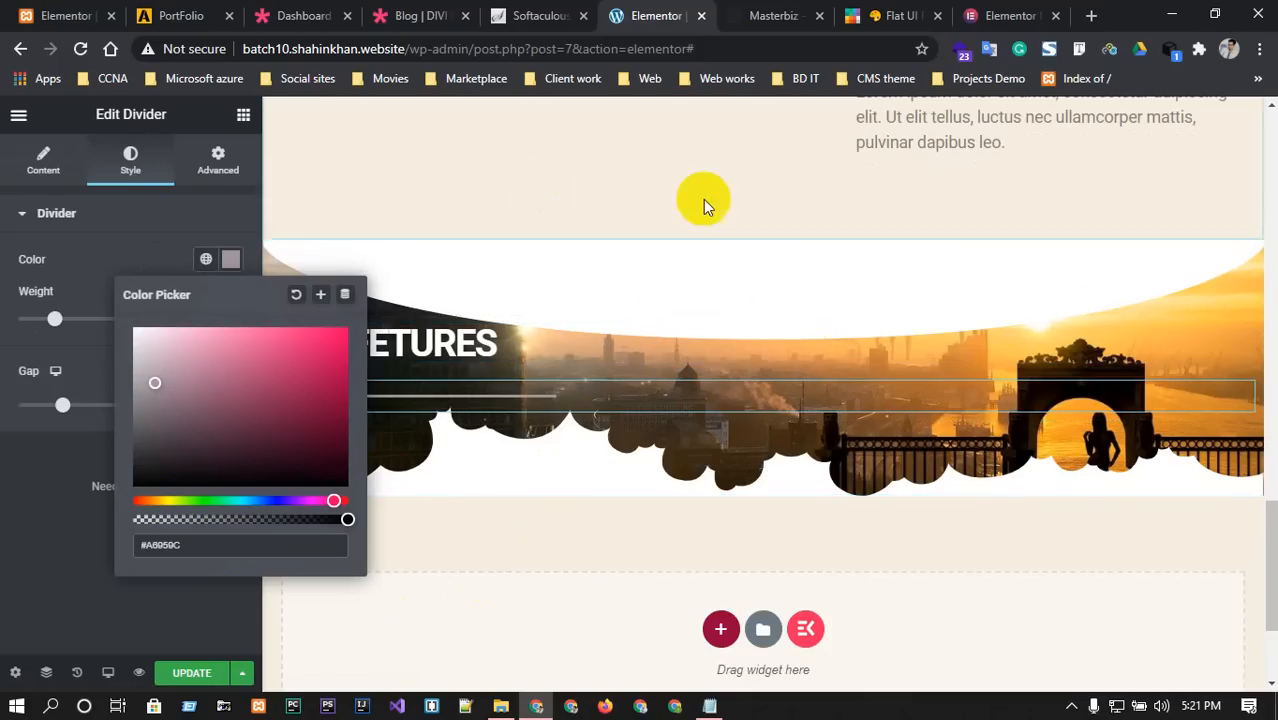
Drop a Text Editor paragraph into the city banner beneath its divider.
{"action": "left_click", "coordinate": [18, 114]}
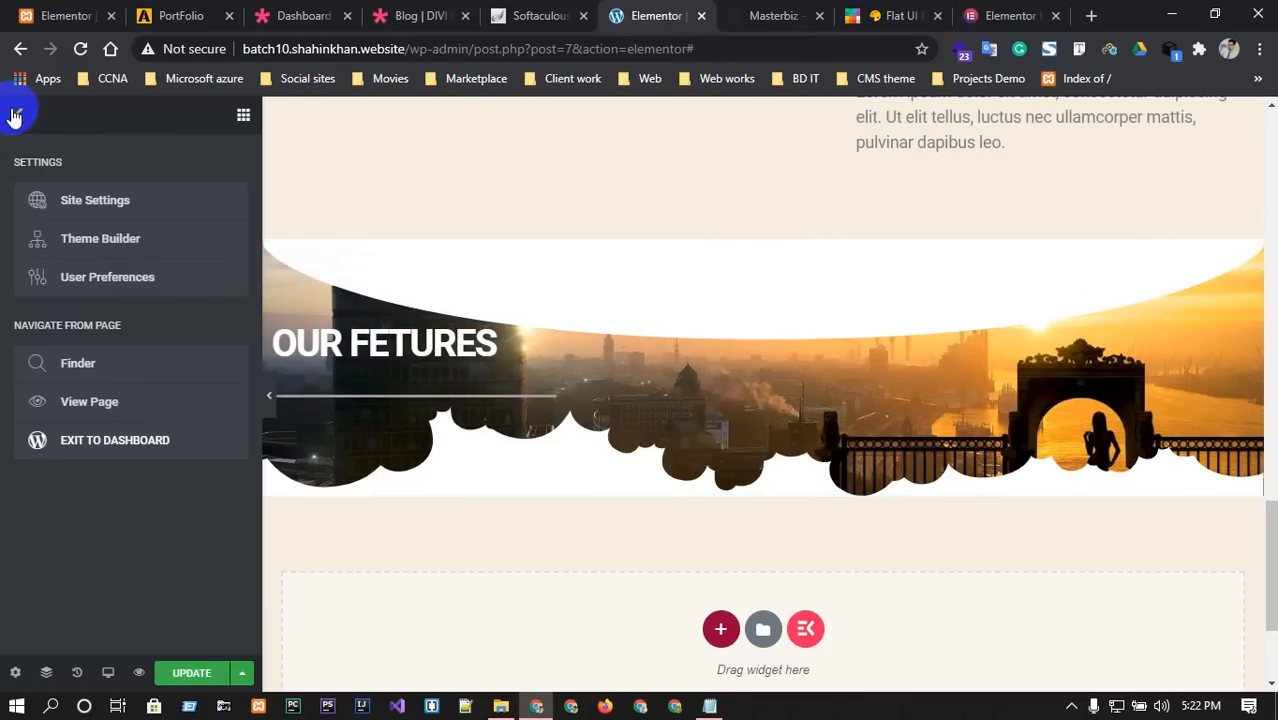
{"action": "left_click", "coordinate": [775, 15]}
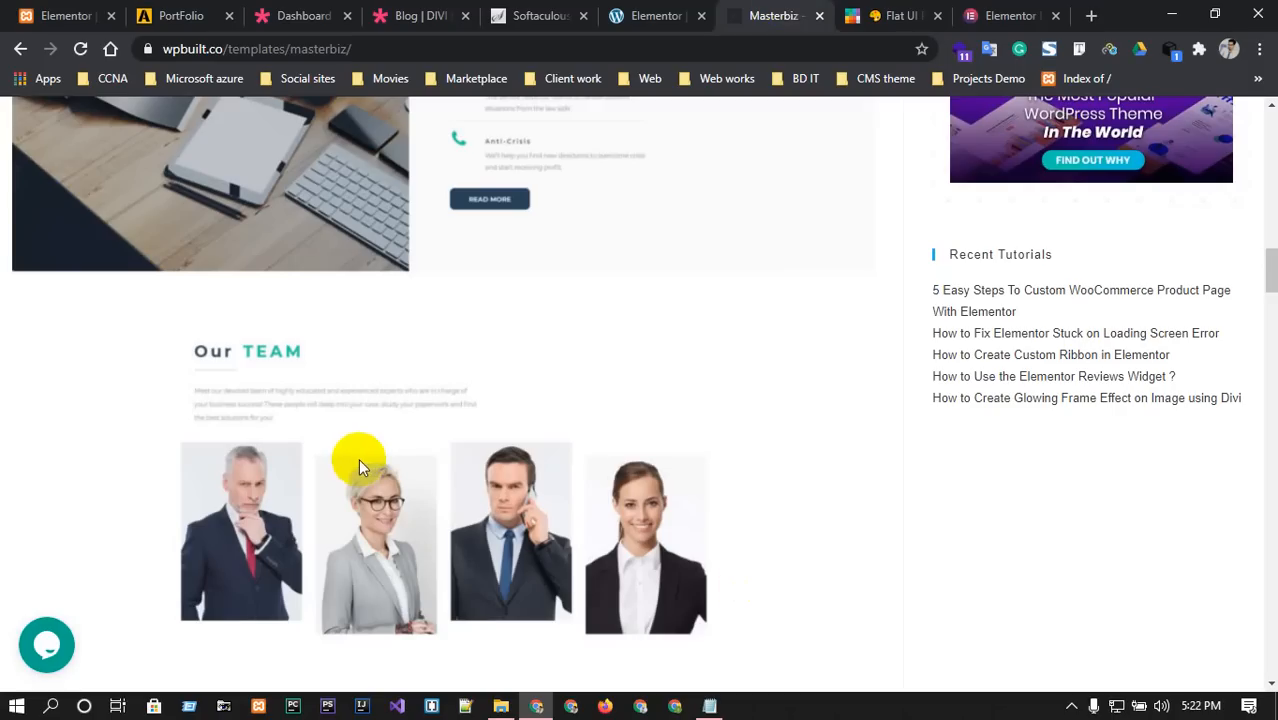
{"action": "left_click", "coordinate": [630, 15]}
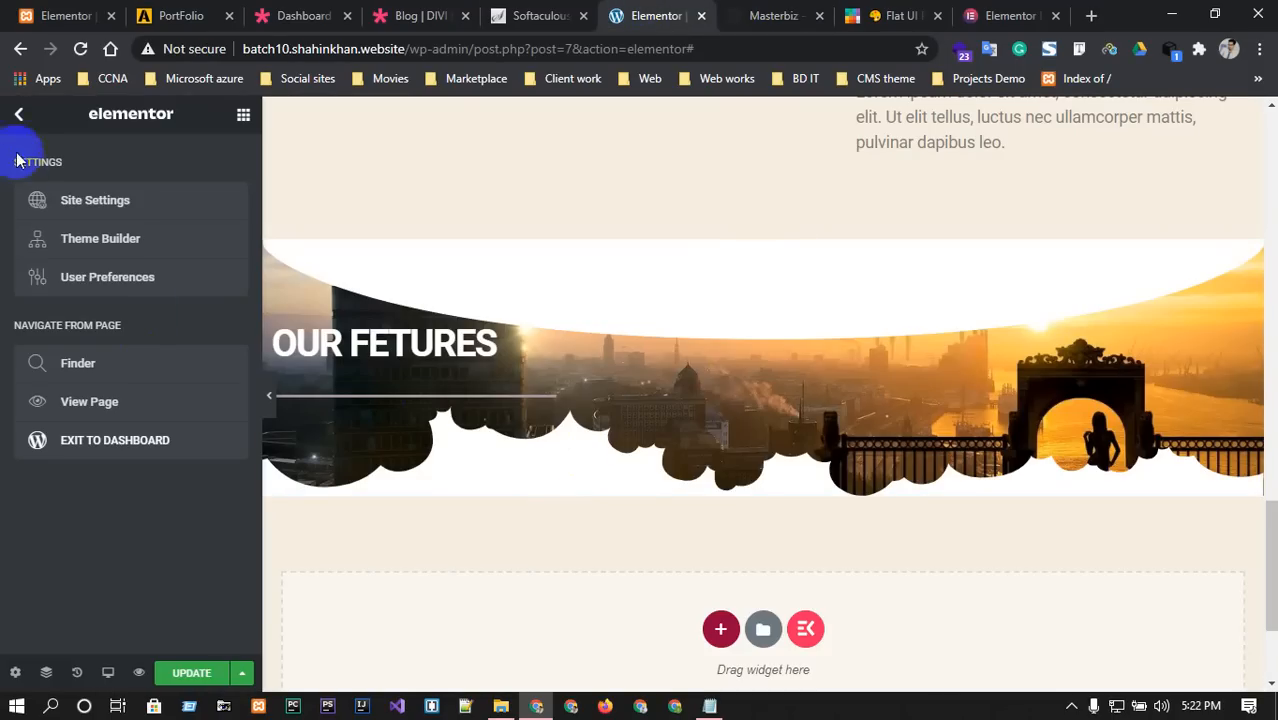
{"action": "left_click", "coordinate": [14, 117]}
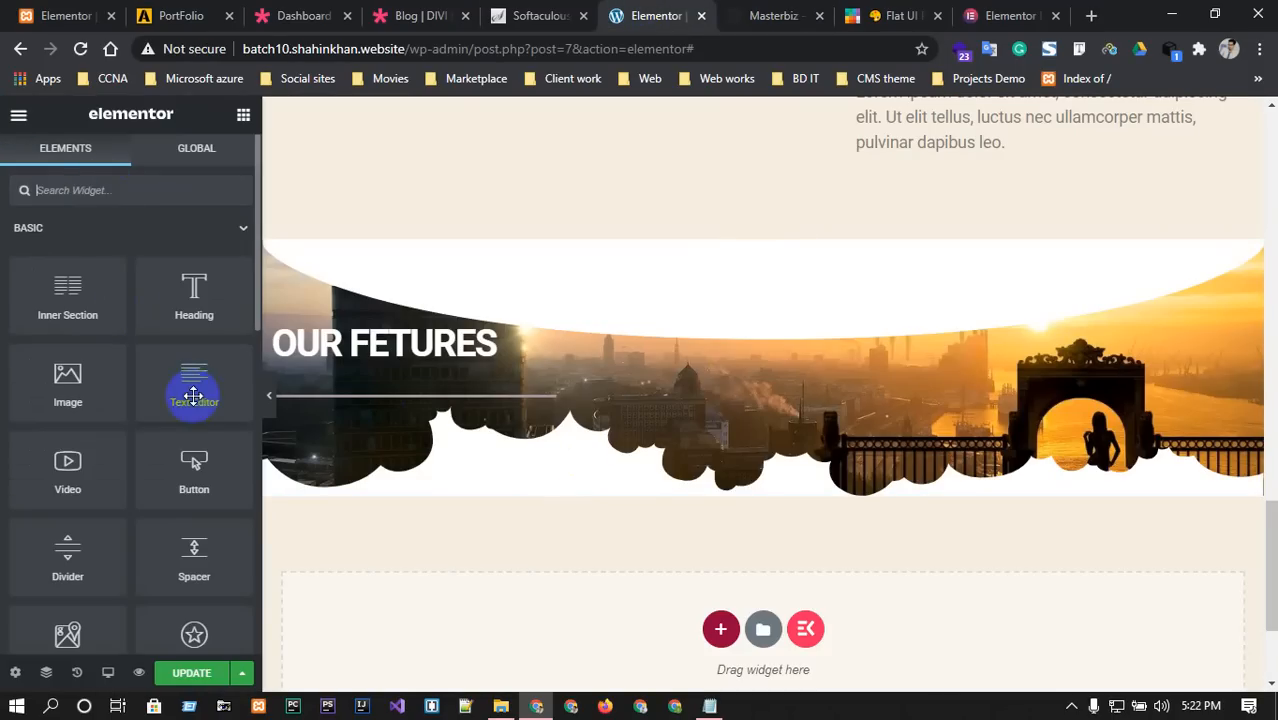
{"action": "left_click_drag", "start_coordinate": [190, 390], "coordinate": [393, 434]}
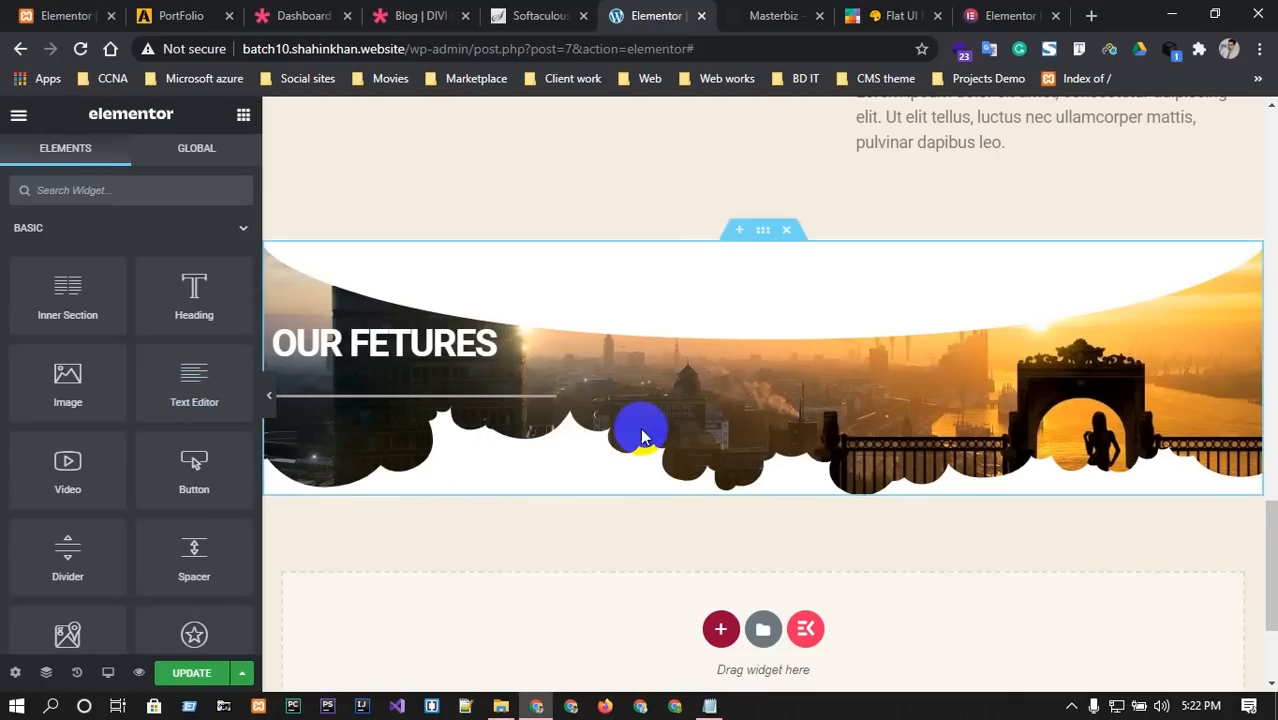
{"action": "scroll", "coordinate": [642, 430], "scroll_direction": "down", "scroll_amount": 1}
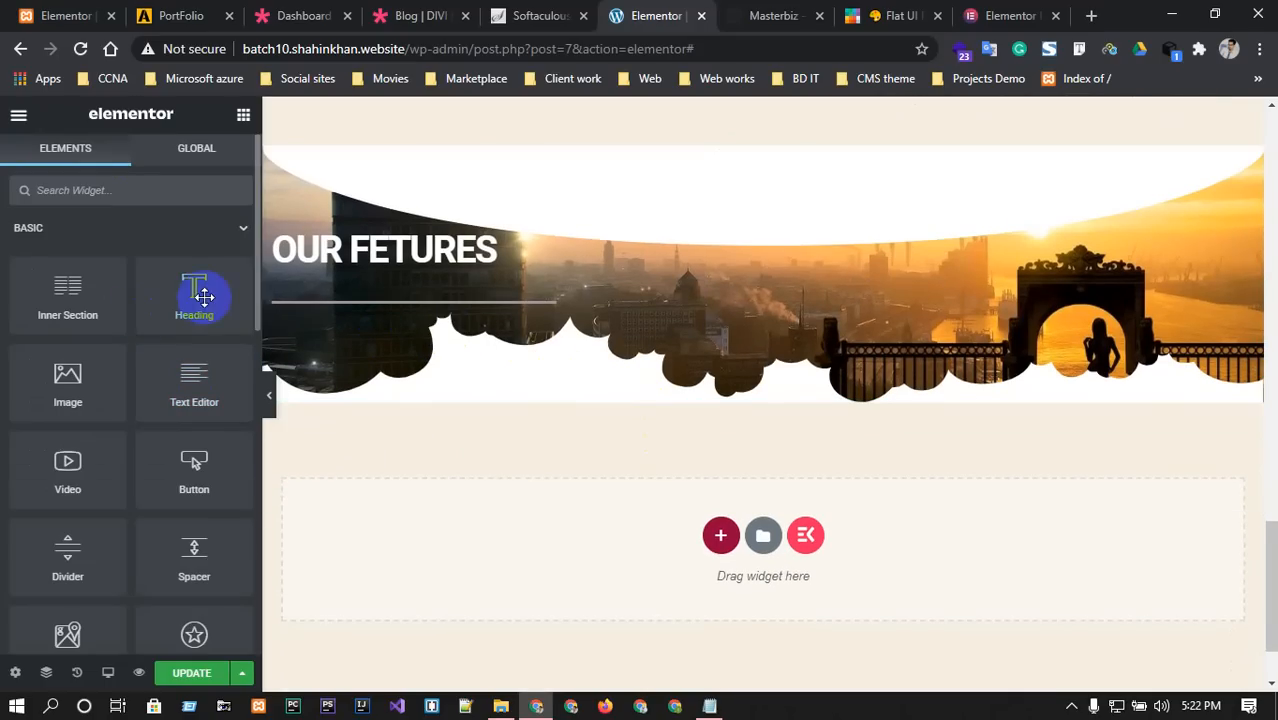
{"action": "left_click_drag", "start_coordinate": [194, 382], "coordinate": [396, 352]}
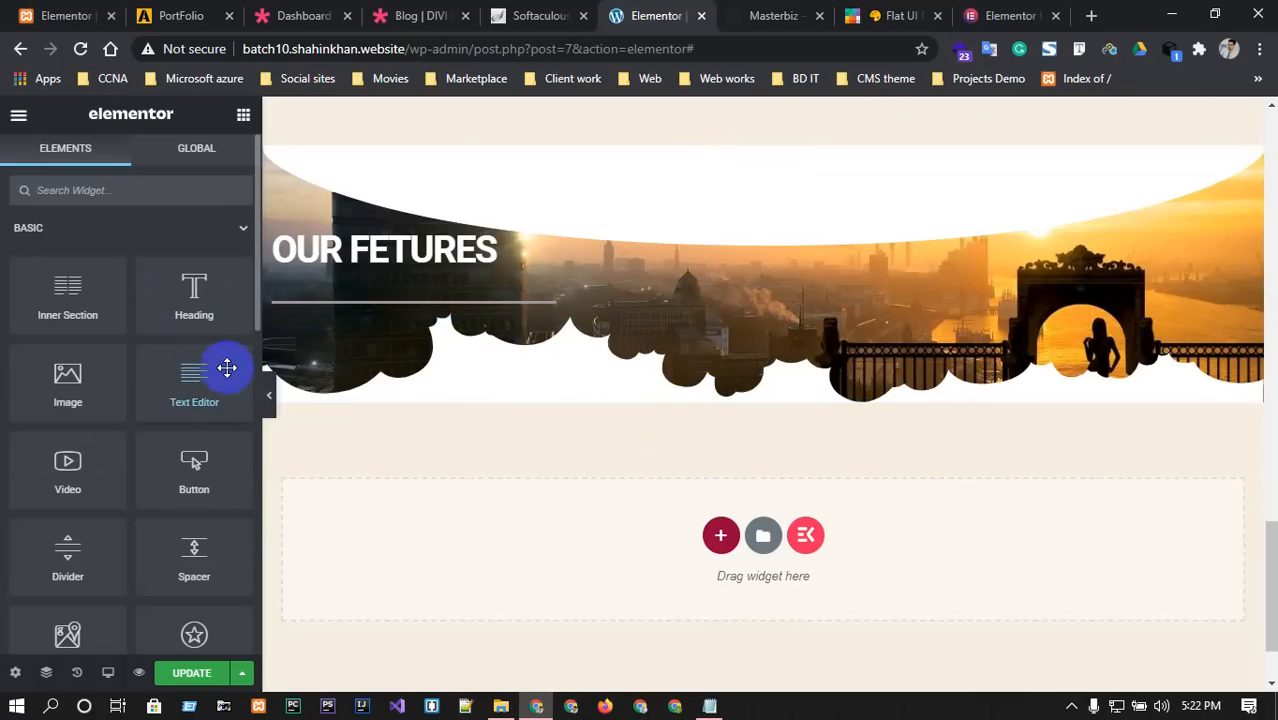
{"action": "left_click_drag", "start_coordinate": [191, 374], "coordinate": [730, 306]}
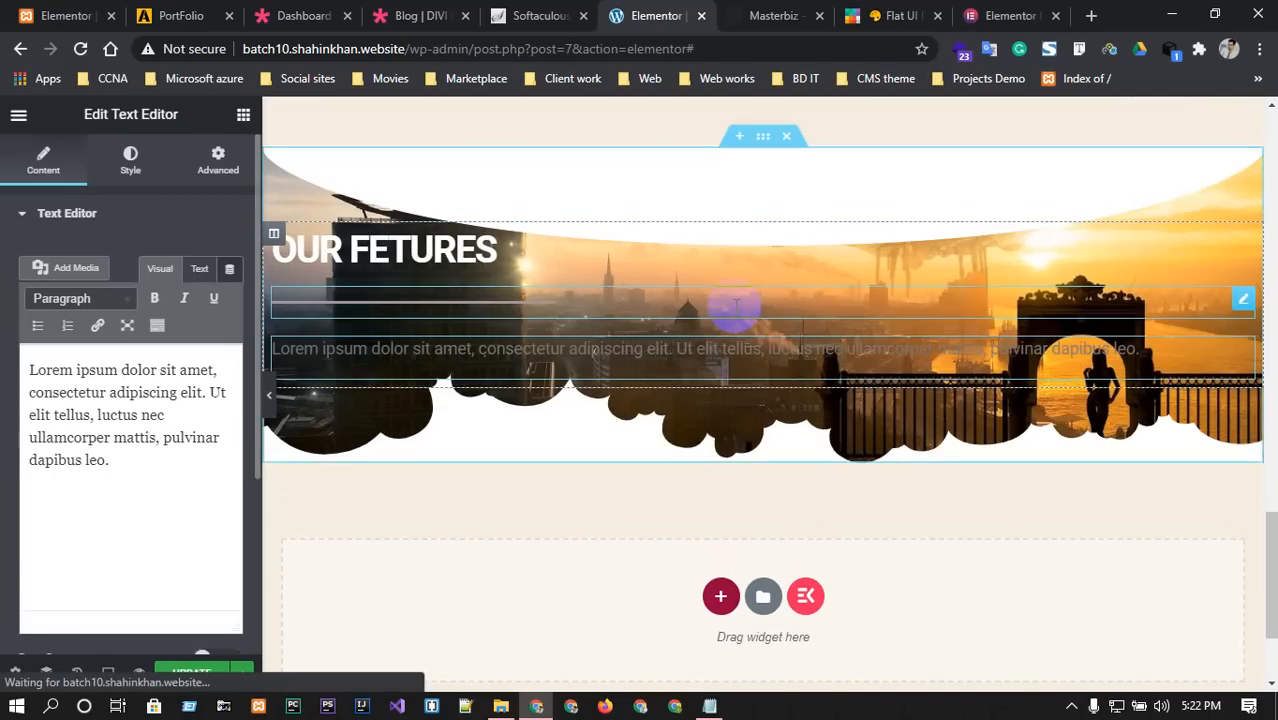
Make the banner paragraph white (#fff) and left-aligned, then view the Masterbiz reference.
{"action": "left_click", "coordinate": [148, 165]}
{"action": "left_click", "coordinate": [230, 298]}
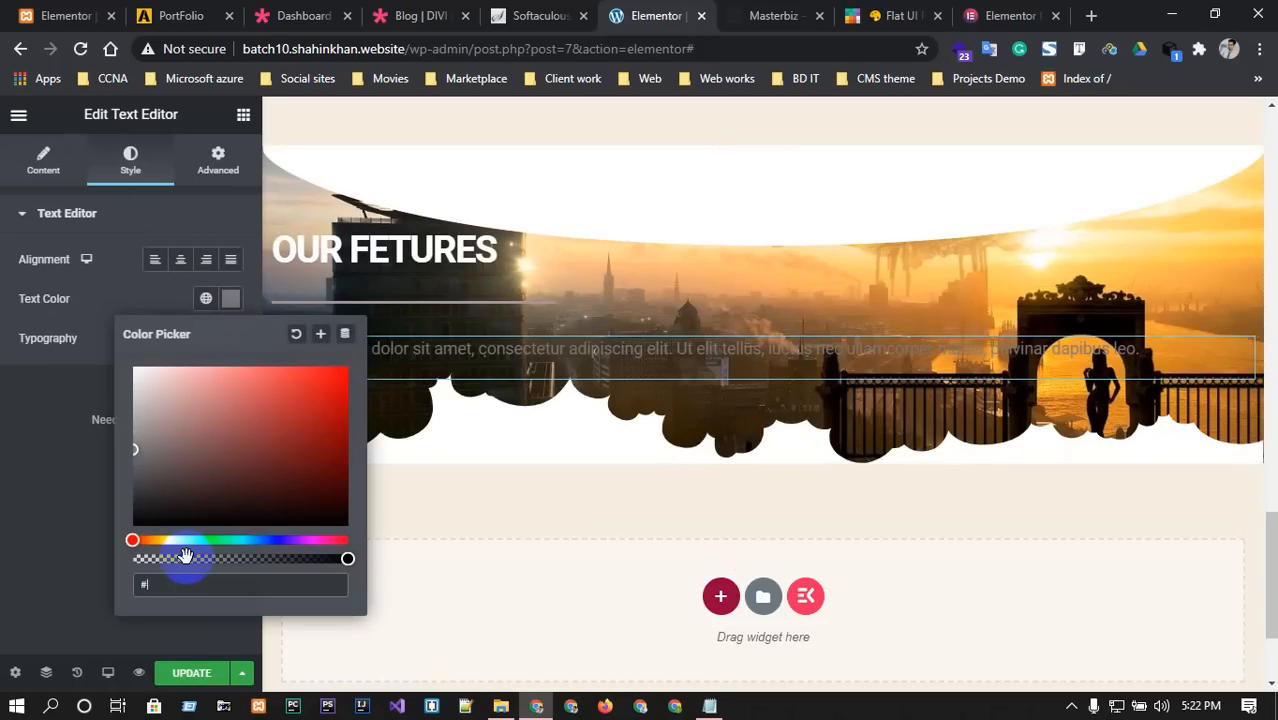
{"action": "type", "text": "#fff"}
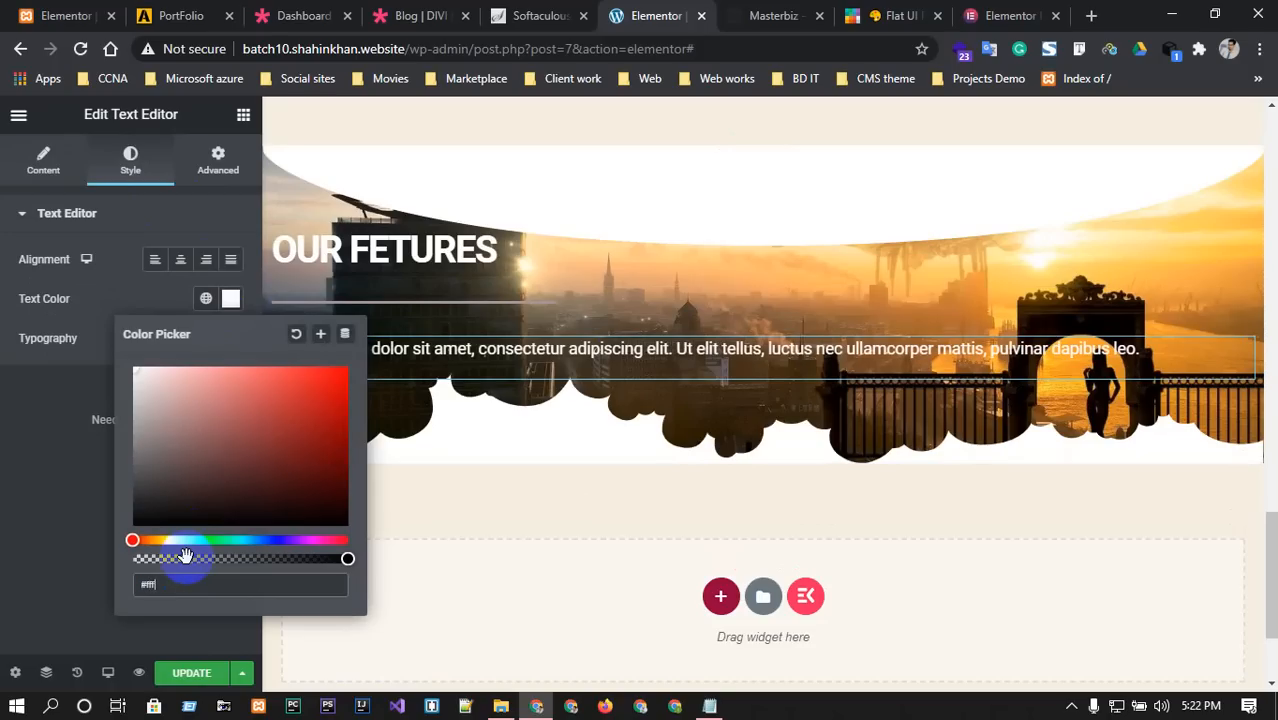
{"action": "left_click", "coordinate": [154, 259]}
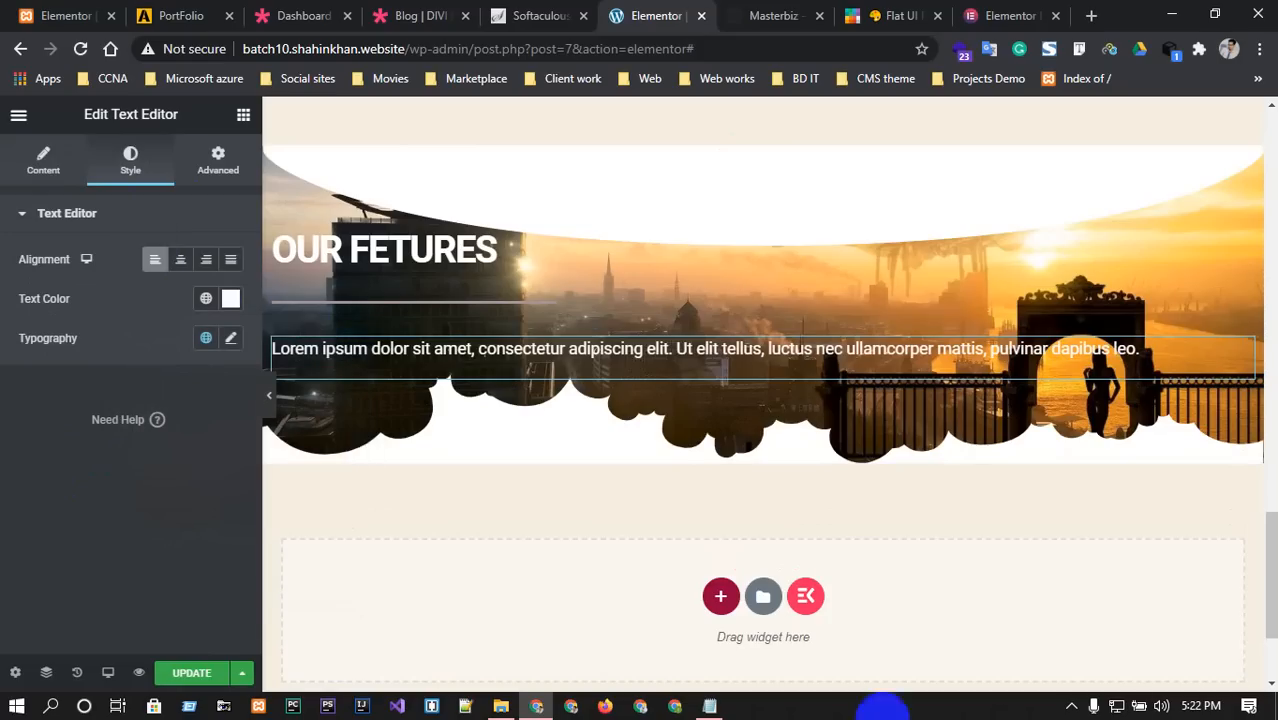
{"action": "left_click", "coordinate": [790, 15]}
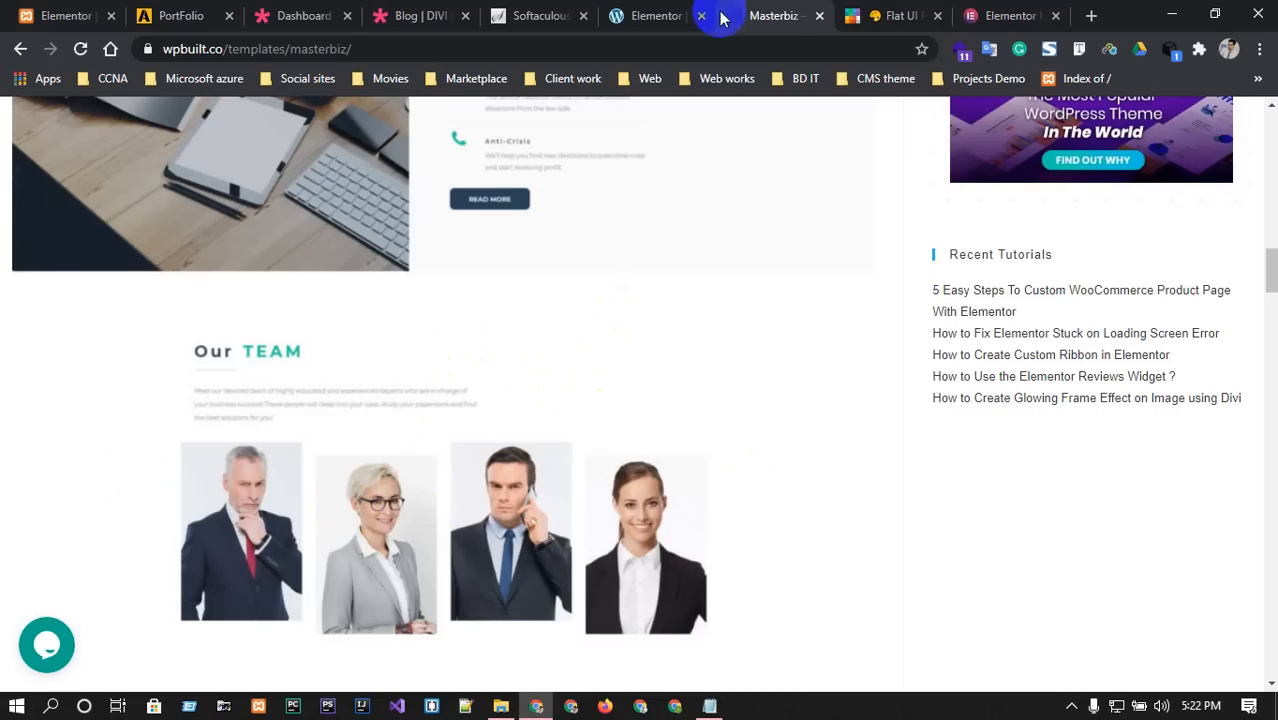
{"action": "left_click", "coordinate": [668, 15]}
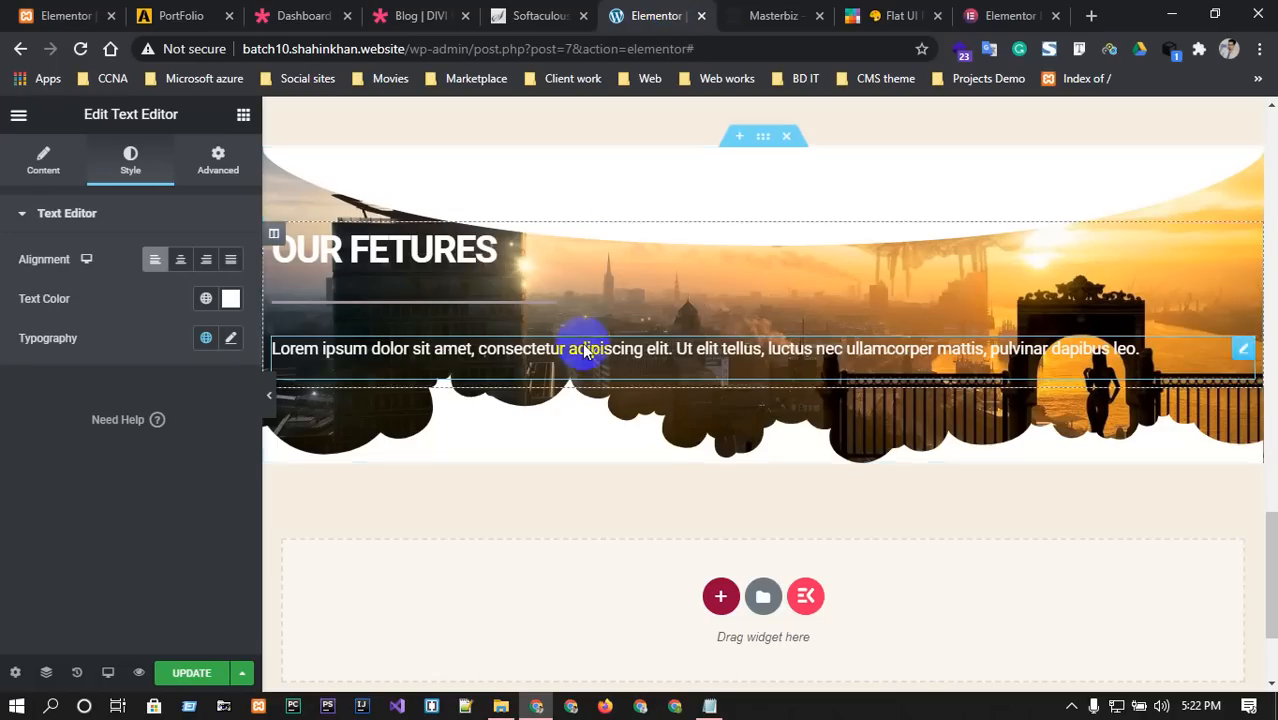
{"action": "left_click", "coordinate": [763, 138]}
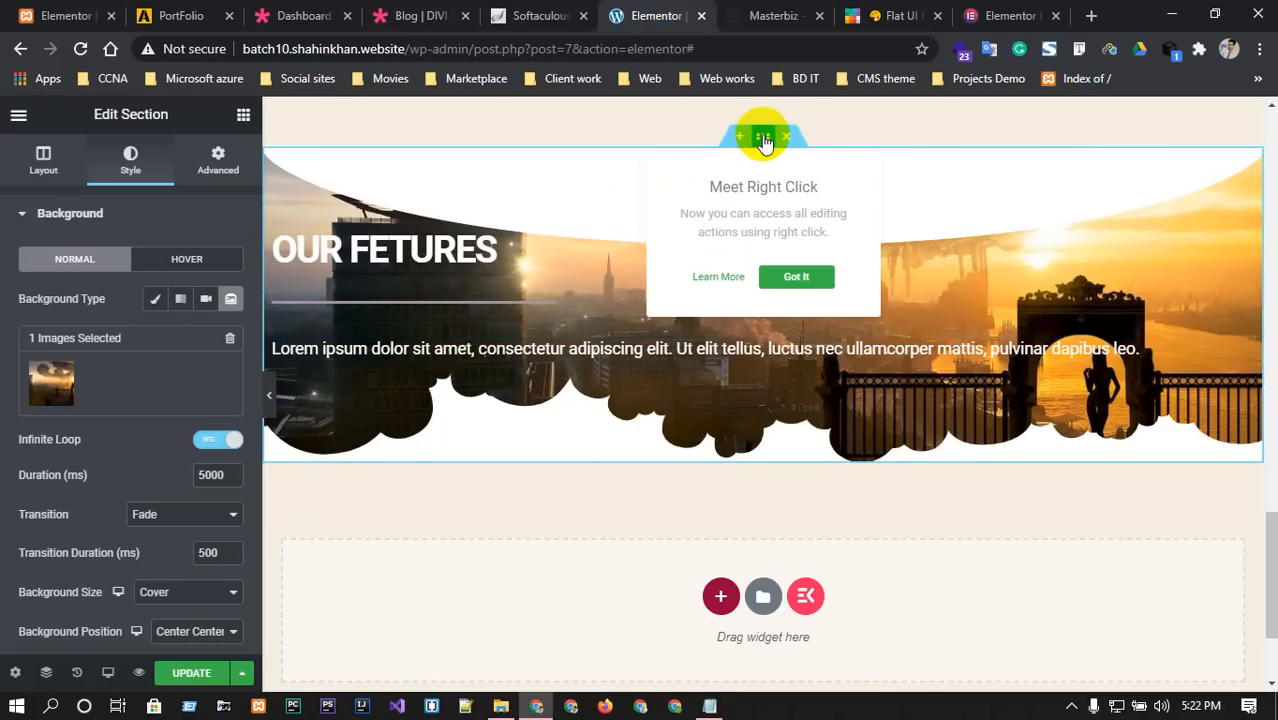
{"action": "left_click", "coordinate": [43, 155]}
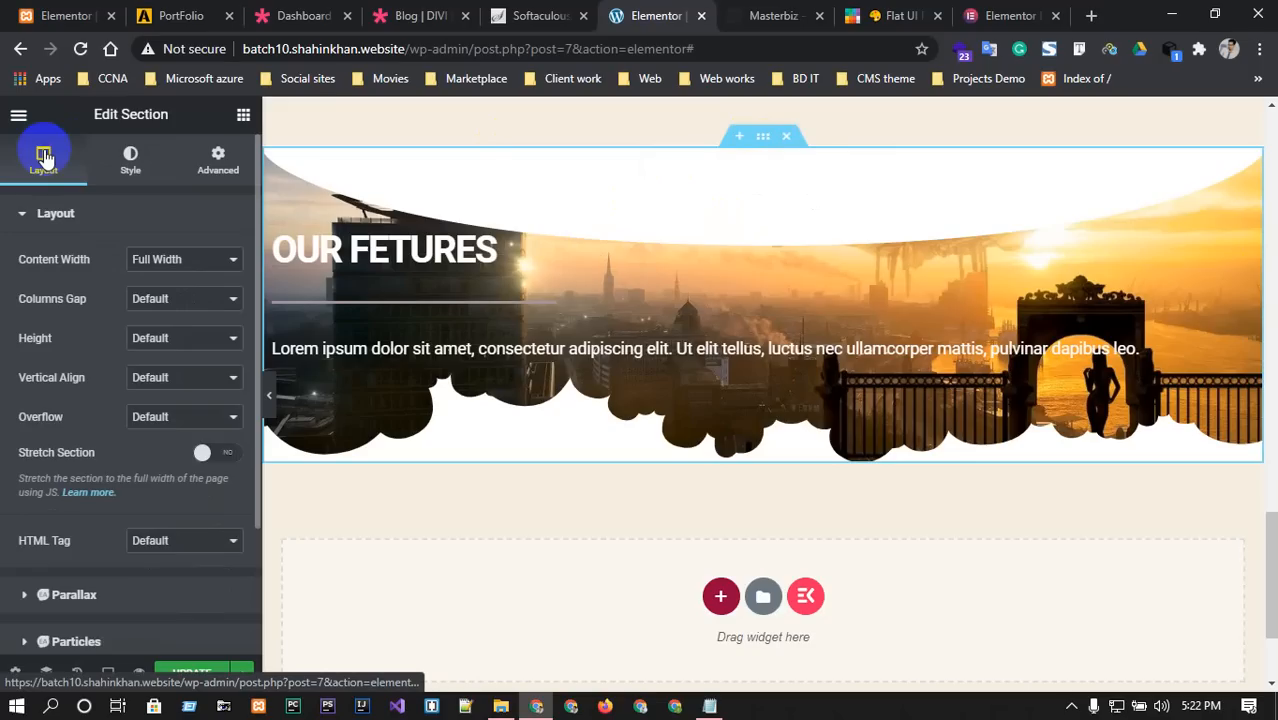
{"action": "left_click", "coordinate": [191, 300]}
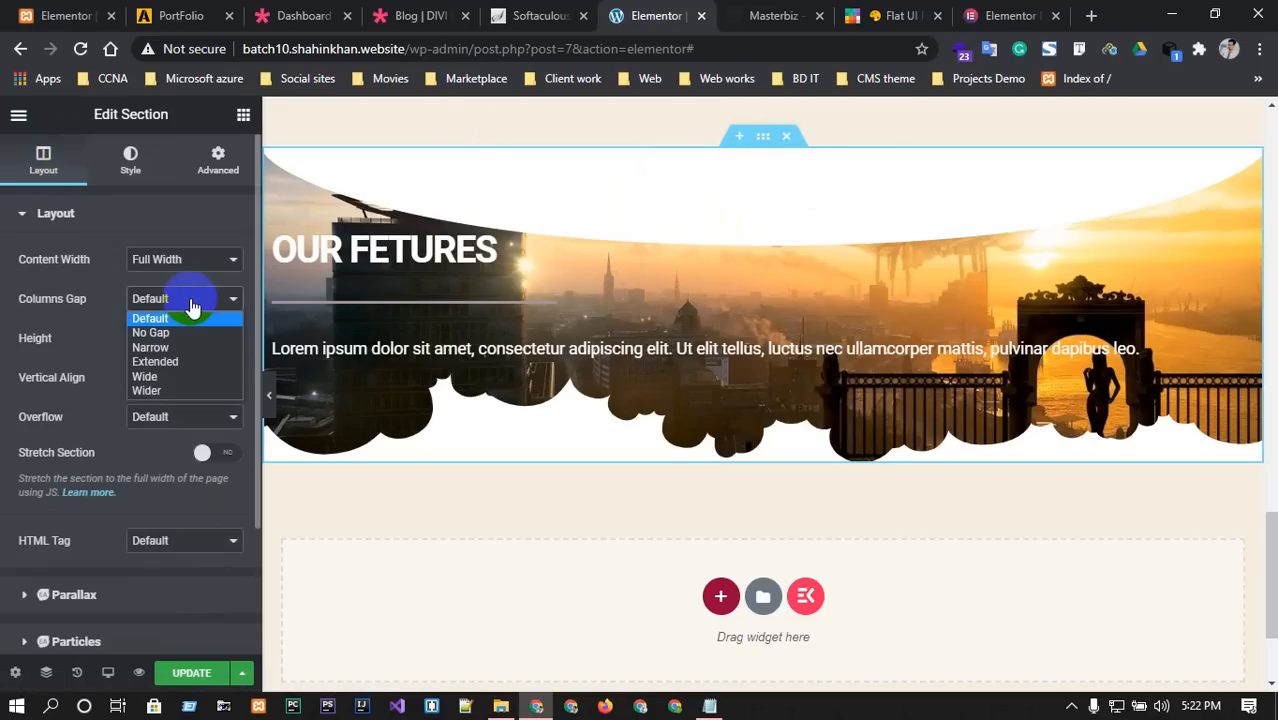
{"action": "left_click", "coordinate": [191, 304]}
{"action": "scroll", "coordinate": [168, 440], "scroll_direction": "down", "scroll_amount": 1}
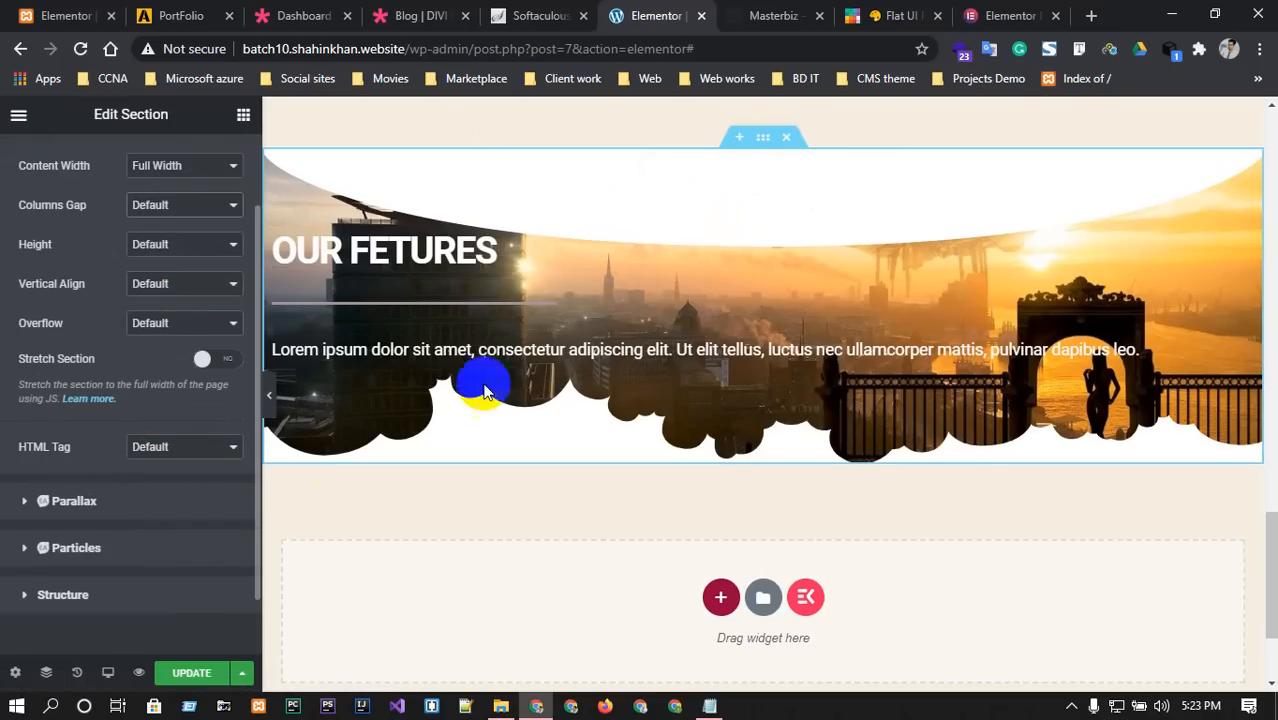
{"action": "scroll", "coordinate": [730, 404], "scroll_direction": "up", "scroll_amount": 3}
{"action": "scroll", "coordinate": [730, 404], "scroll_direction": "down", "scroll_amount": 3}
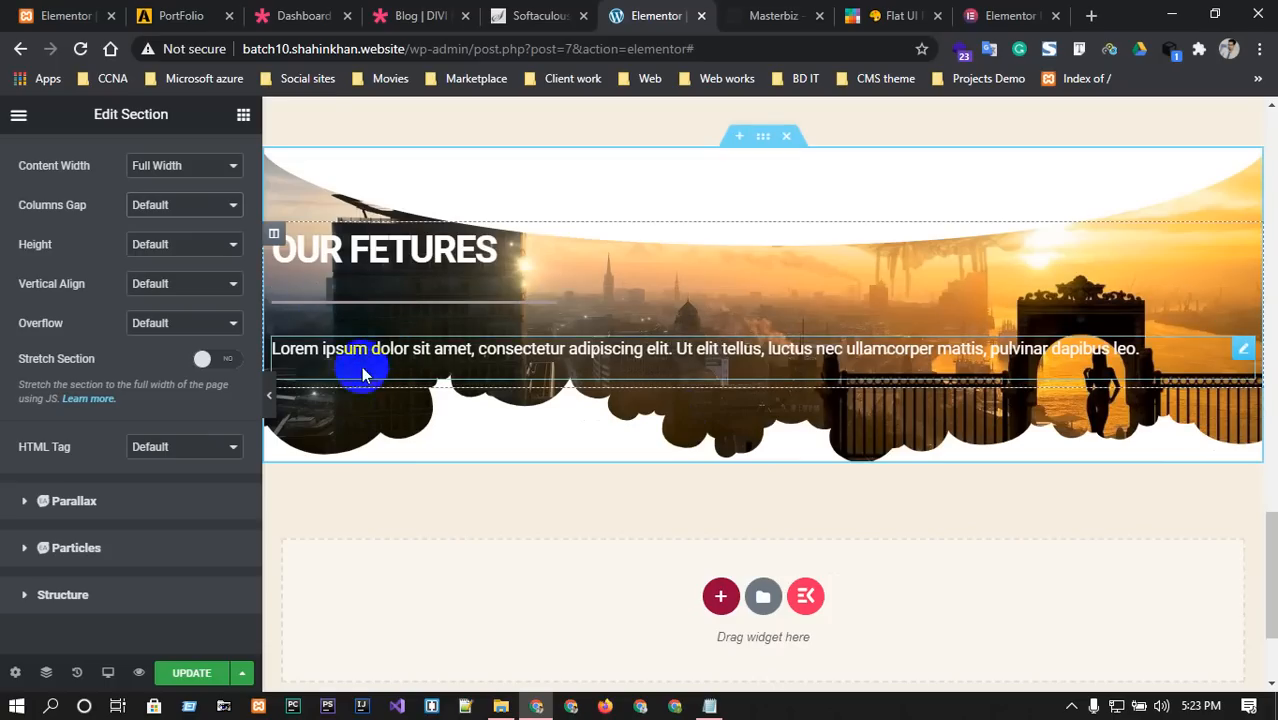
{"action": "double_click", "coordinate": [453, 348]}
{"action": "left_click", "coordinate": [522, 348]}
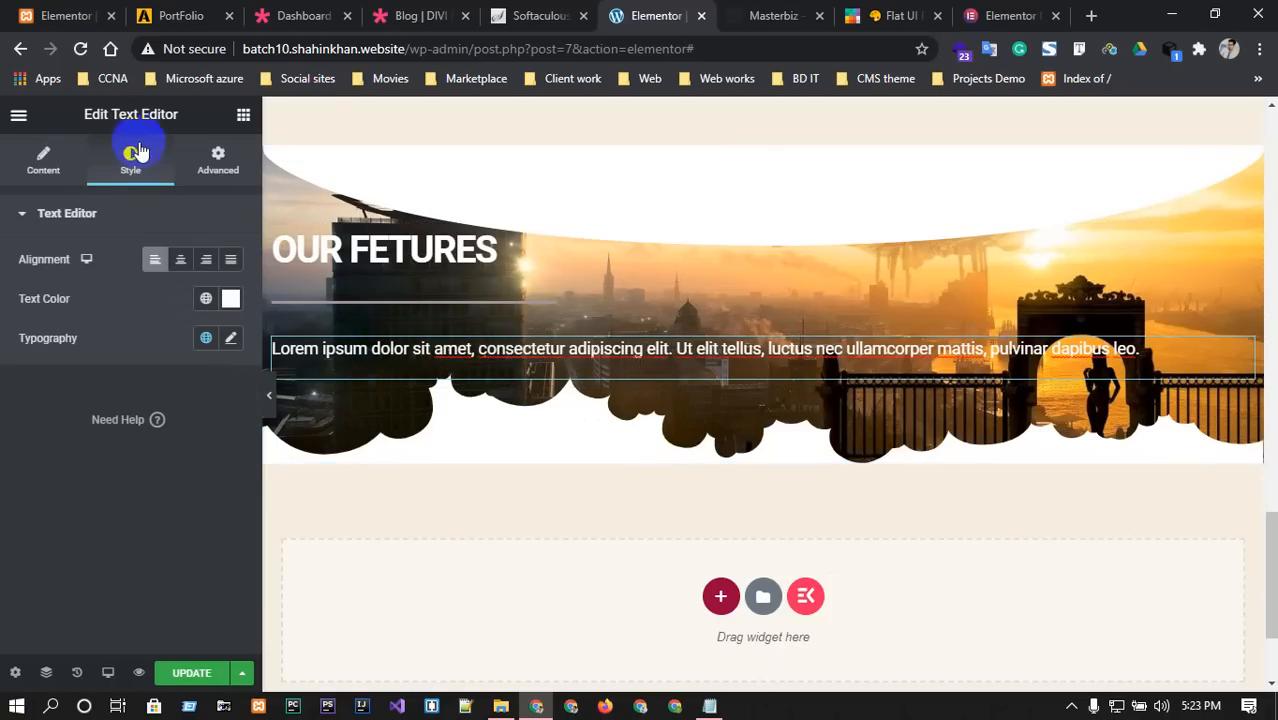
{"action": "left_click", "coordinate": [200, 158]}
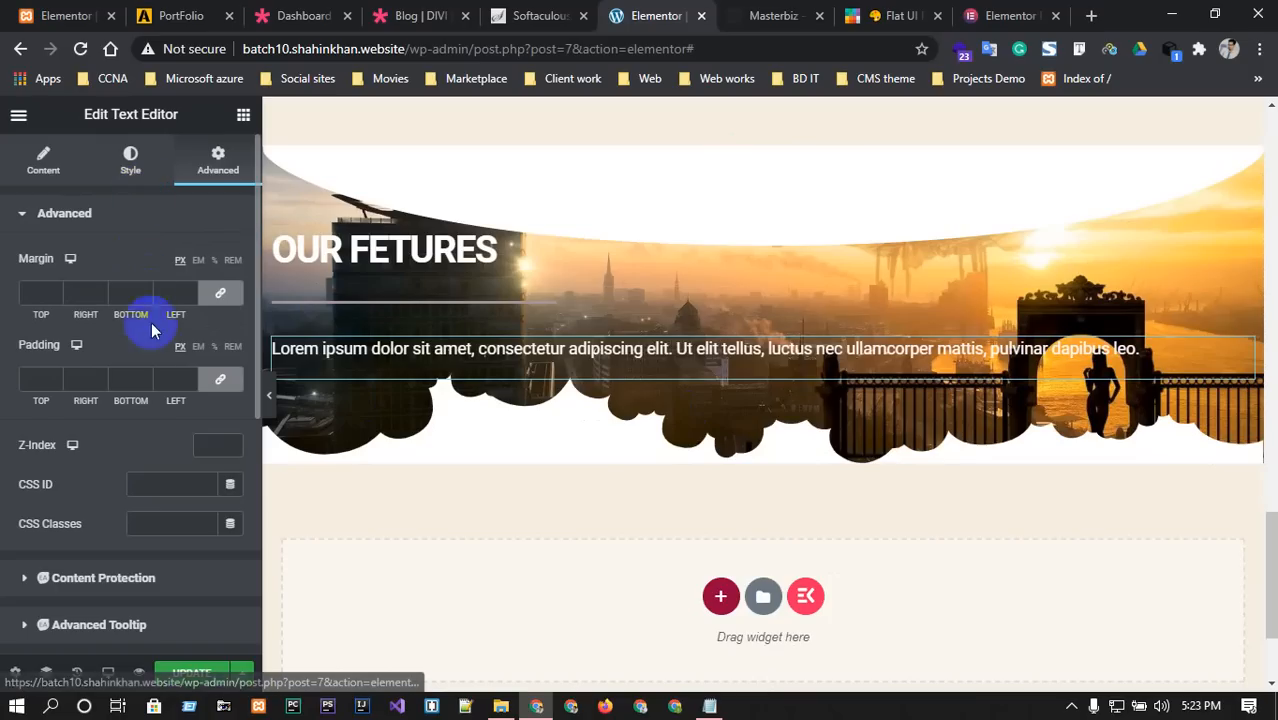
{"action": "left_click", "coordinate": [128, 158]}
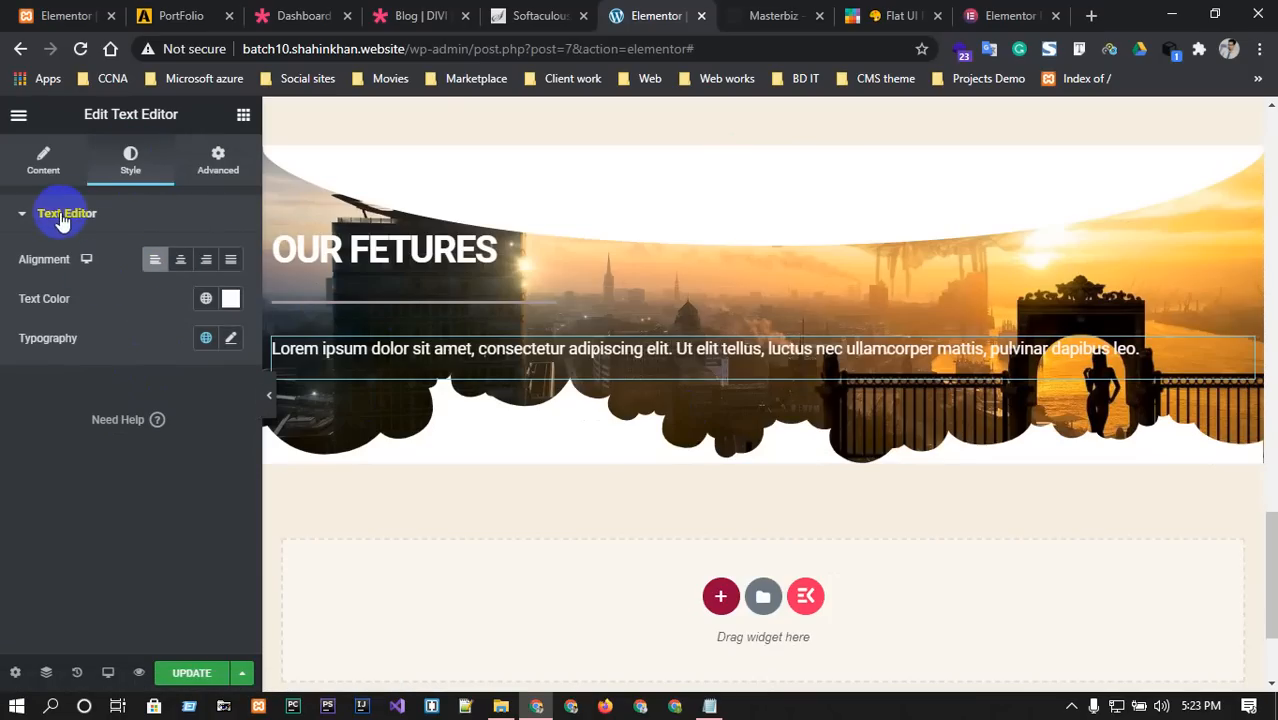
{"action": "left_click", "coordinate": [43, 158]}
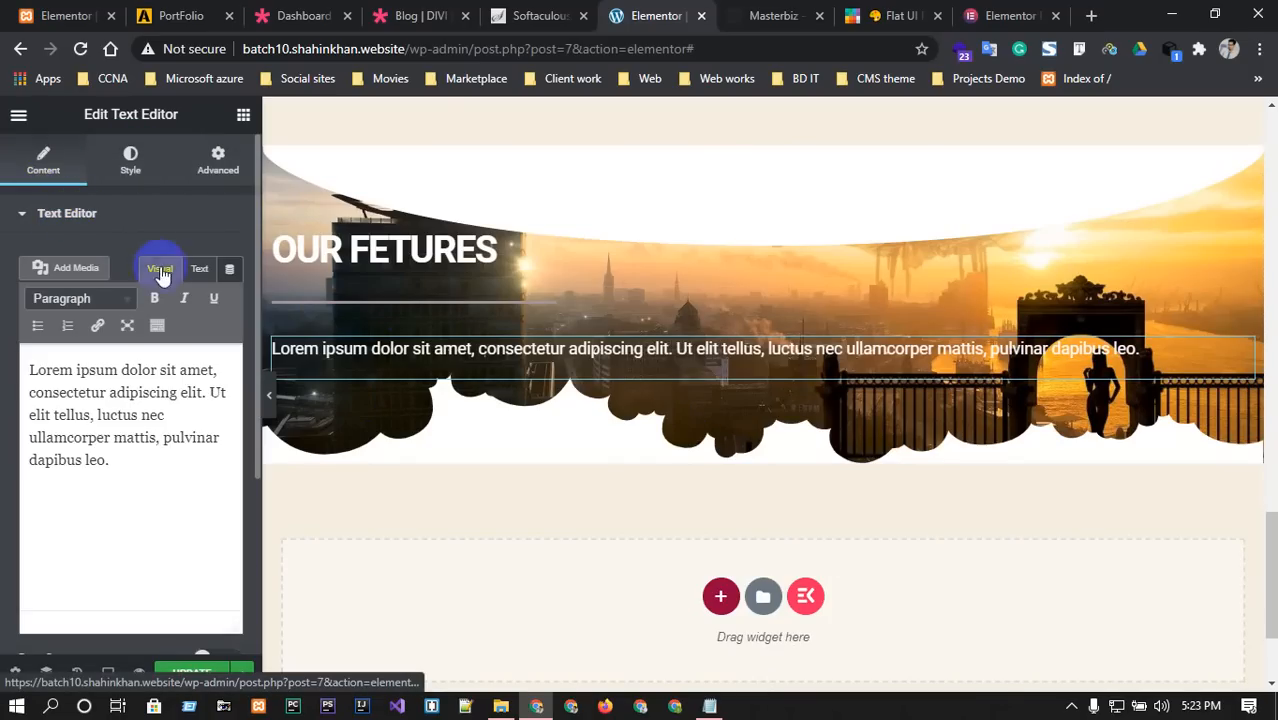
{"action": "scroll", "coordinate": [150, 250], "scroll_direction": "down", "scroll_amount": 2}
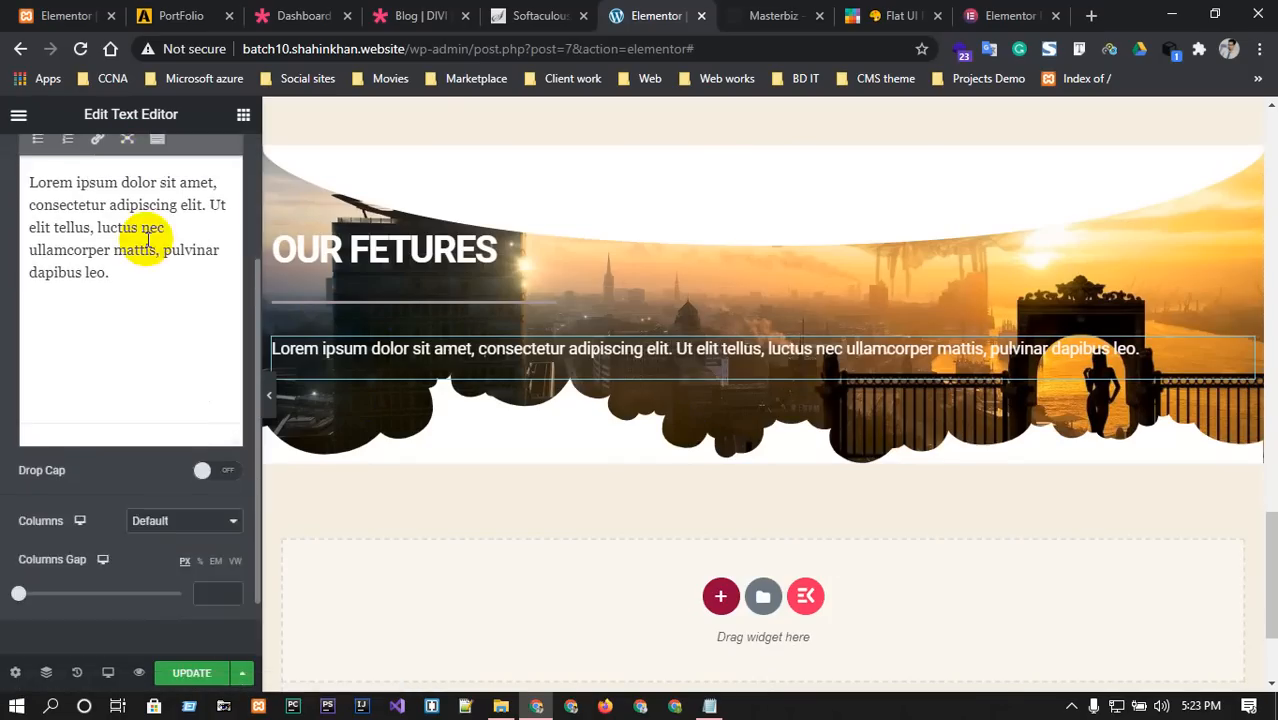
{"action": "left_click", "coordinate": [190, 521]}
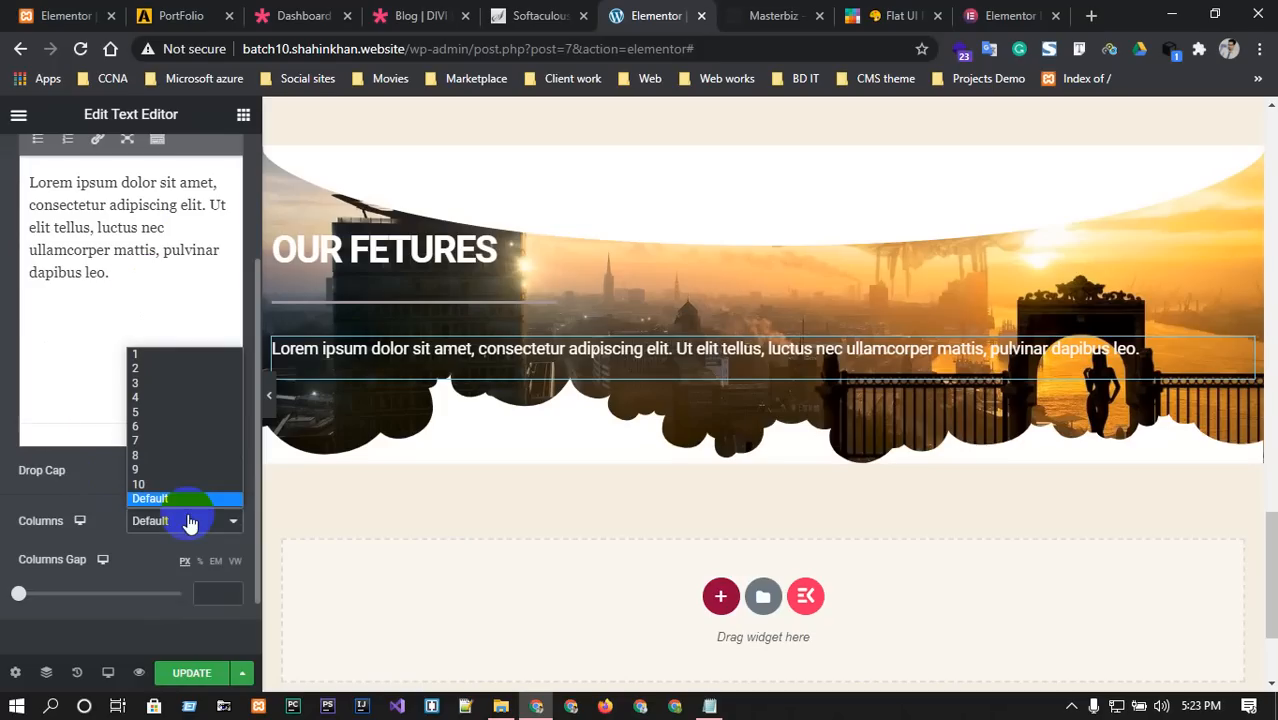
{"action": "left_click", "coordinate": [145, 368]}
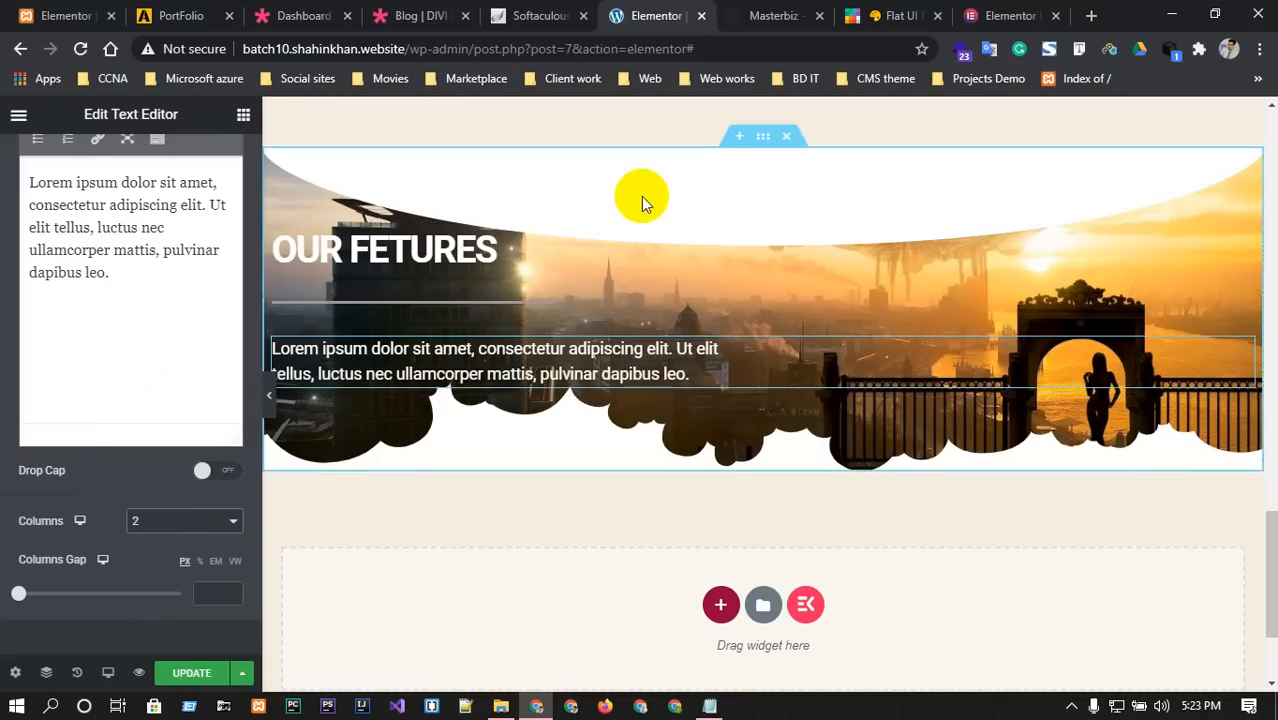
{"action": "left_click", "coordinate": [770, 15]}
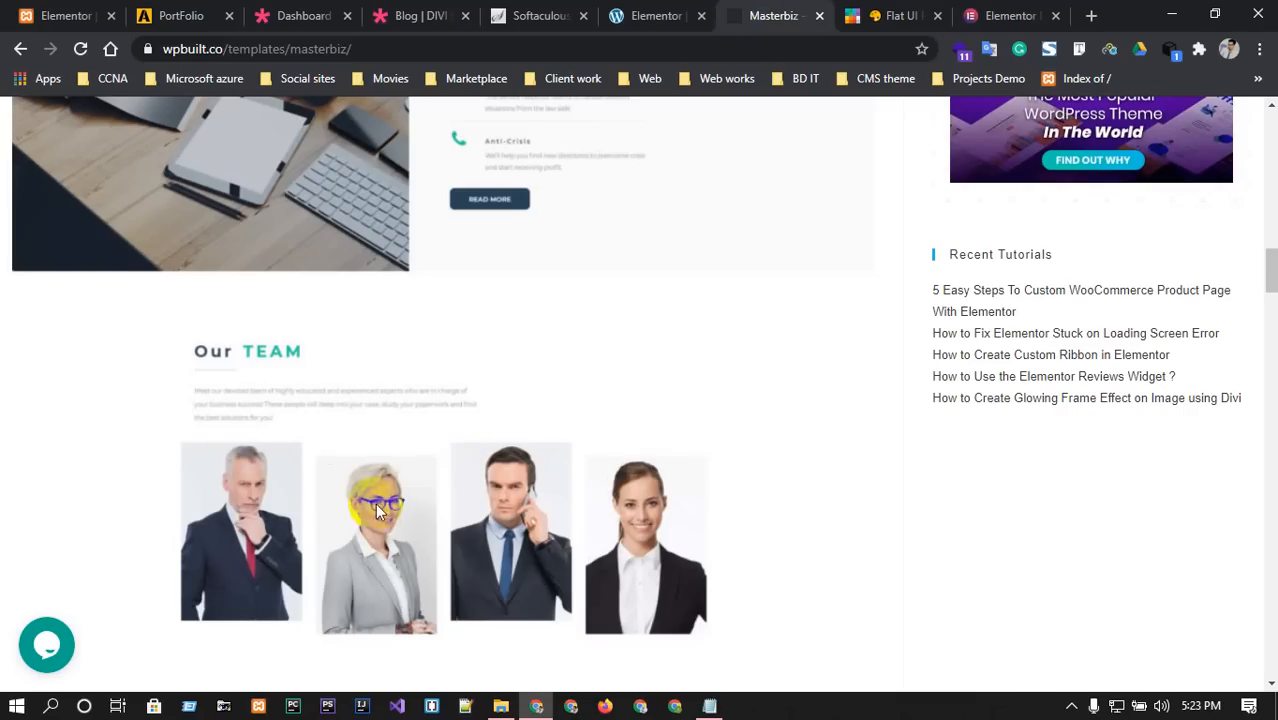
{"action": "left_click", "coordinate": [642, 15]}
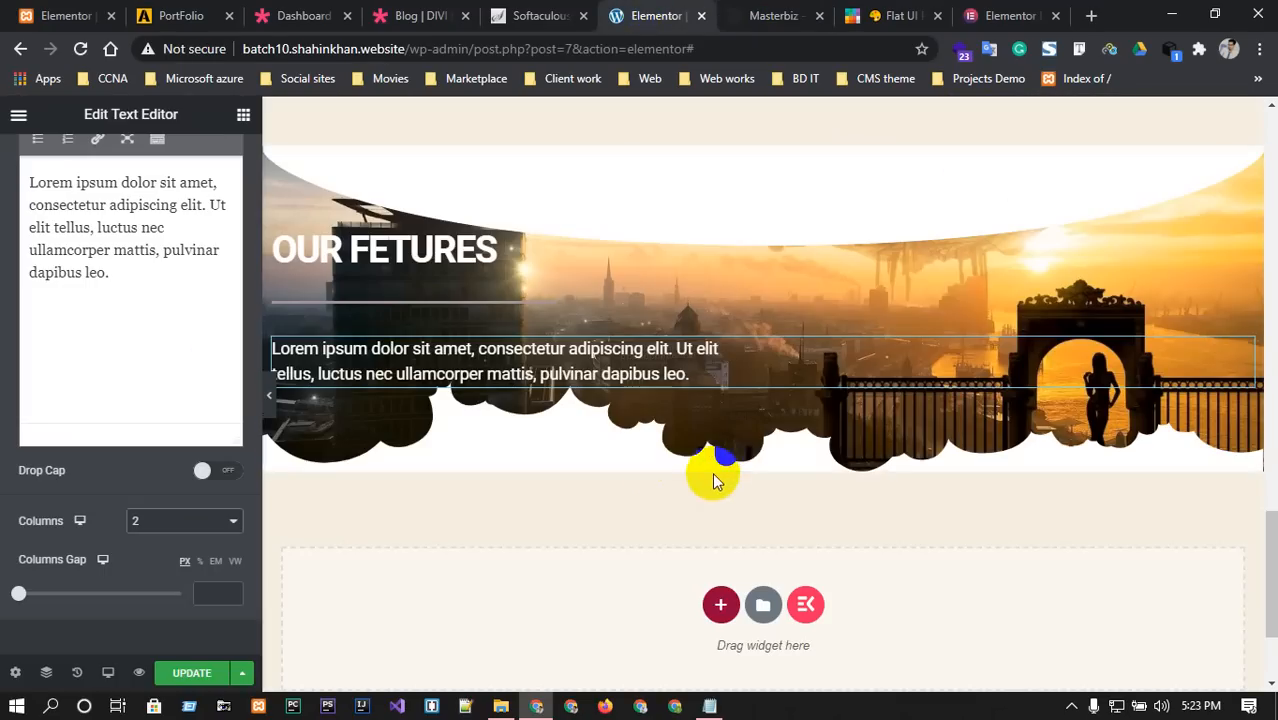
{"action": "scroll", "coordinate": [713, 481], "scroll_direction": "down", "scroll_amount": 1}
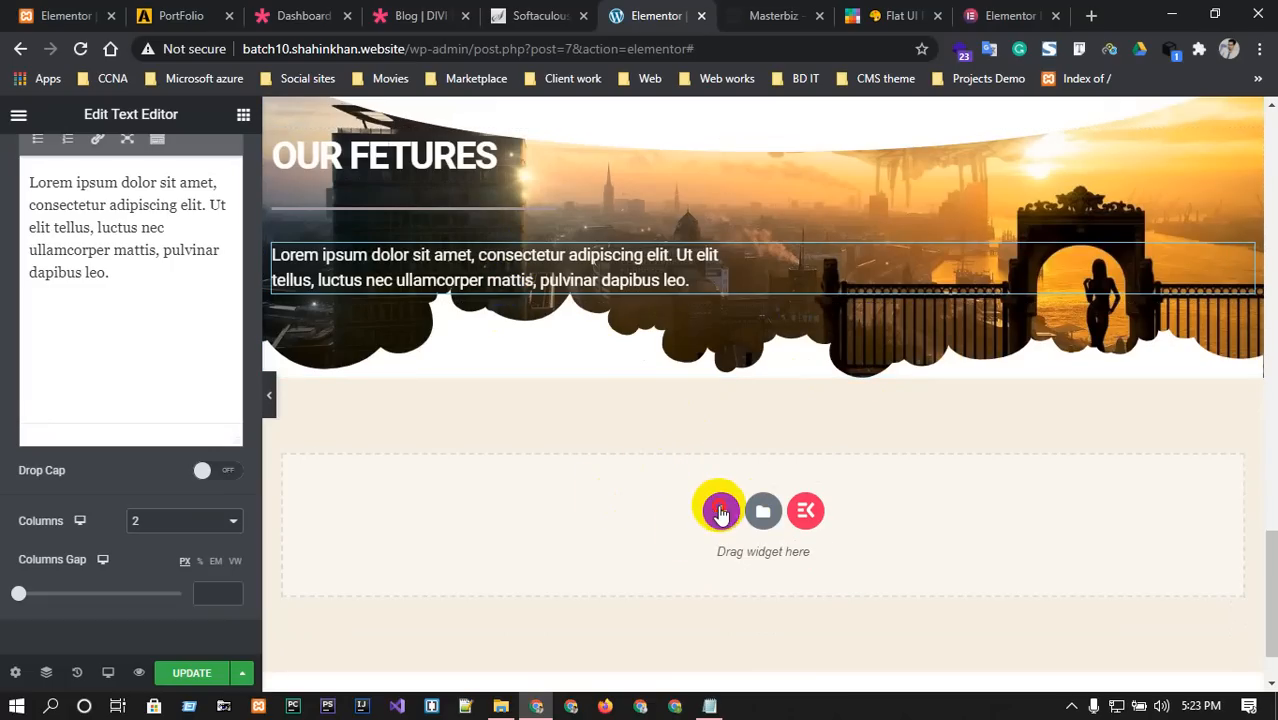
Add a four-column section below the banner with the tractor photo in column one.
{"action": "left_click", "coordinate": [721, 511]}
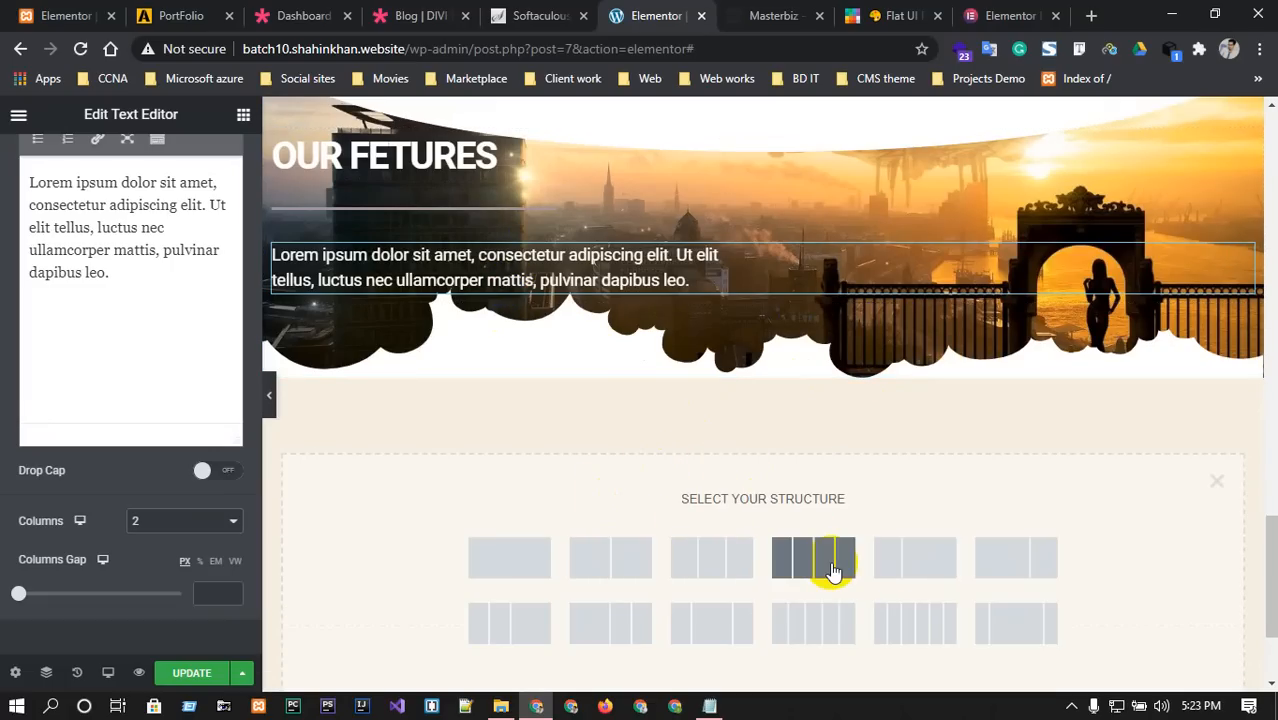
{"action": "left_click", "coordinate": [834, 570]}
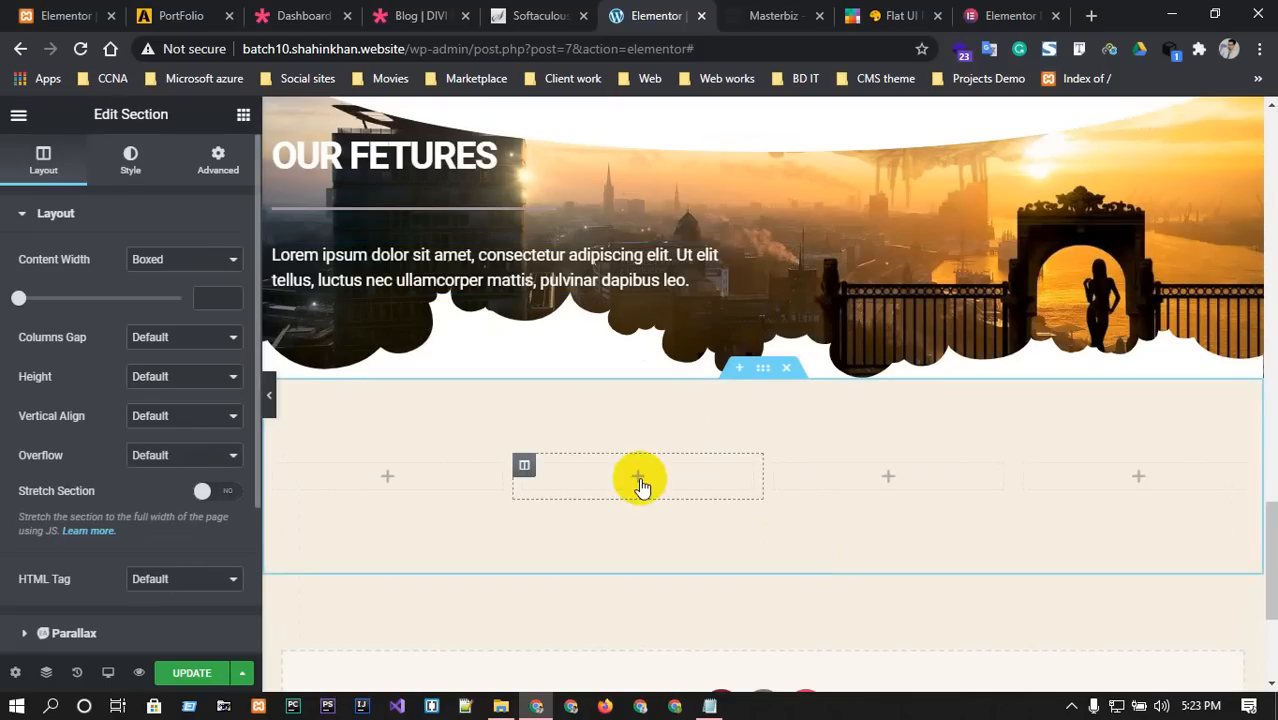
{"action": "left_click", "coordinate": [384, 478]}
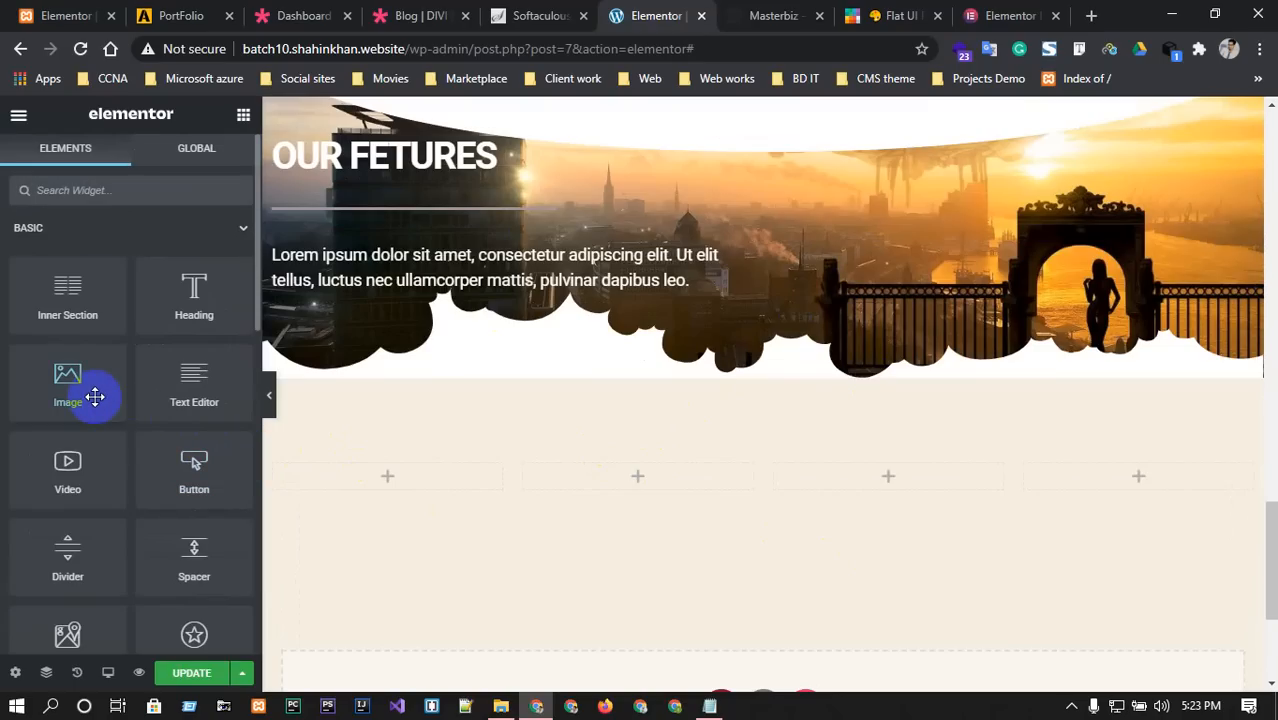
{"action": "left_click_drag", "start_coordinate": [95, 397], "coordinate": [417, 470]}
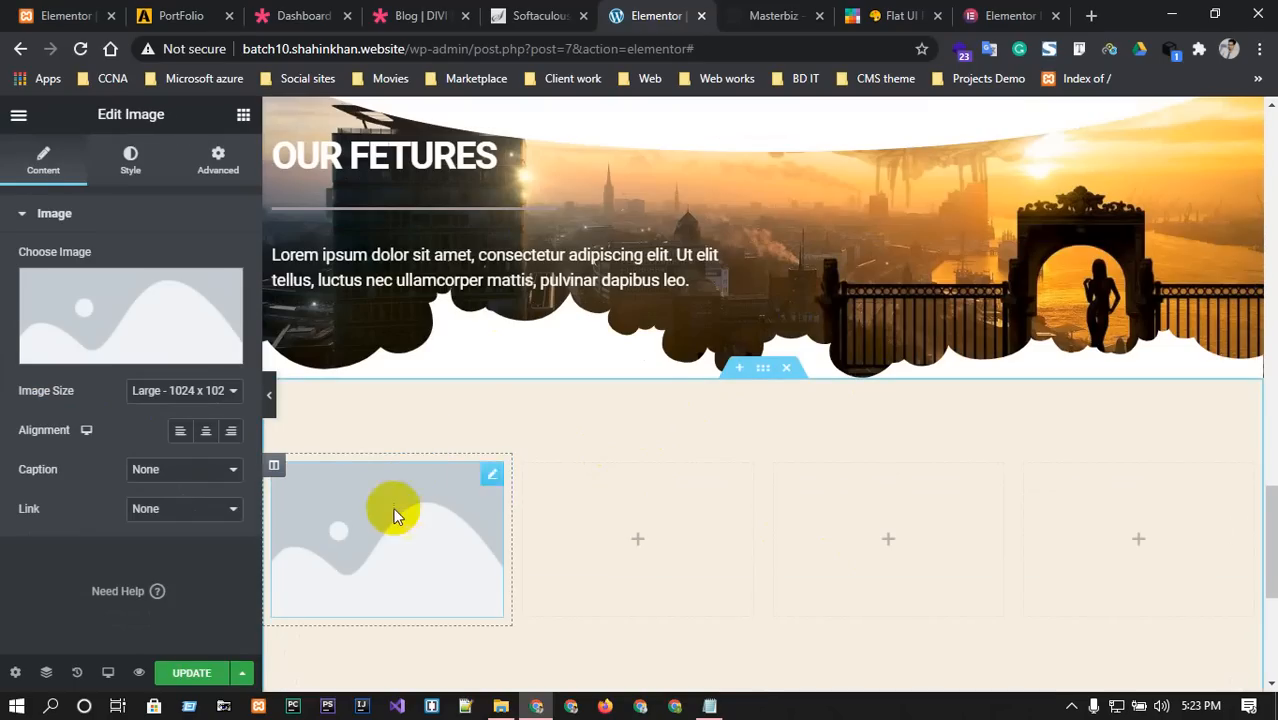
{"action": "left_click", "coordinate": [139, 318]}
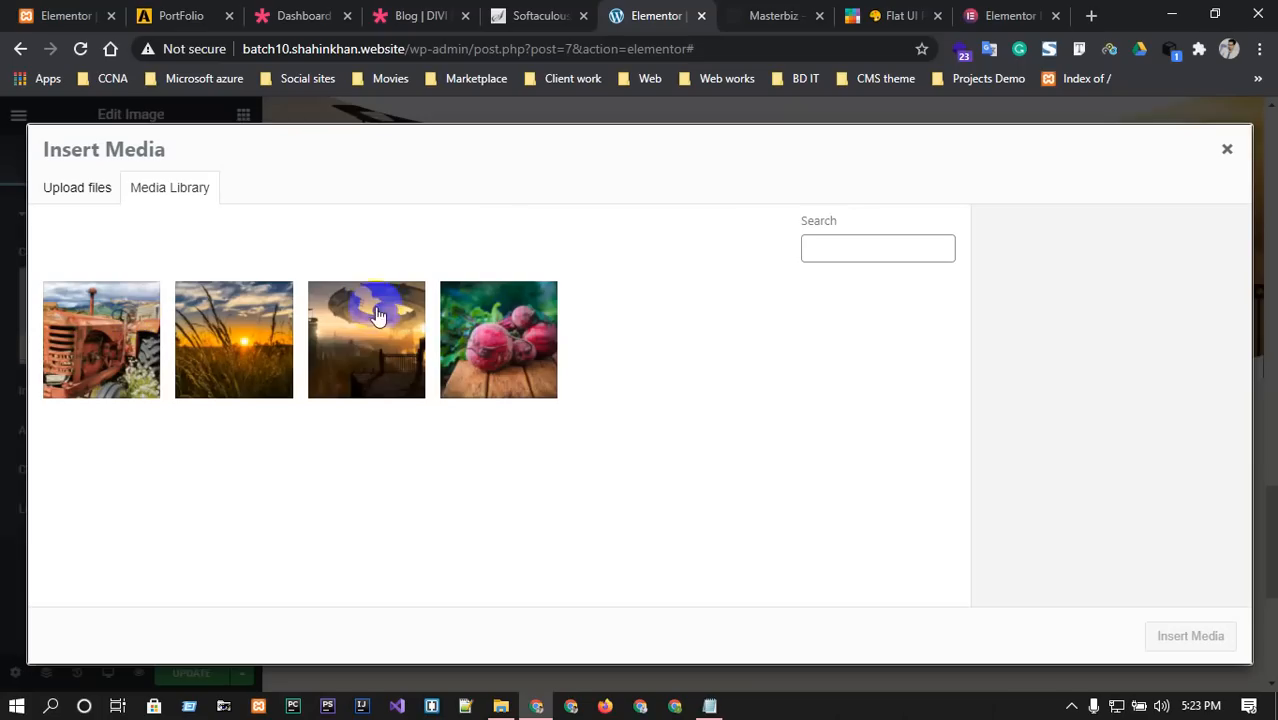
{"action": "left_click", "coordinate": [150, 330]}
{"action": "left_click", "coordinate": [1159, 636]}
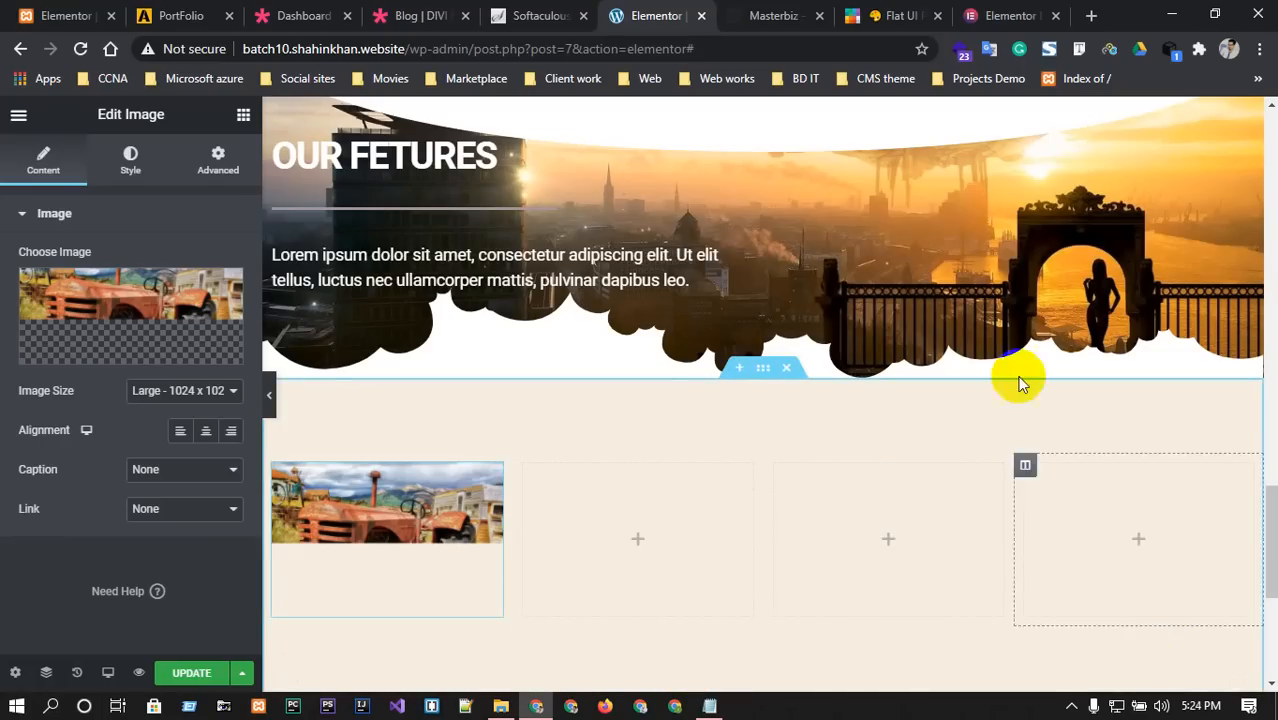
Glance at the Softaculous and Masterbiz tabs, then return to the editor.
{"action": "left_click", "coordinate": [561, 10]}
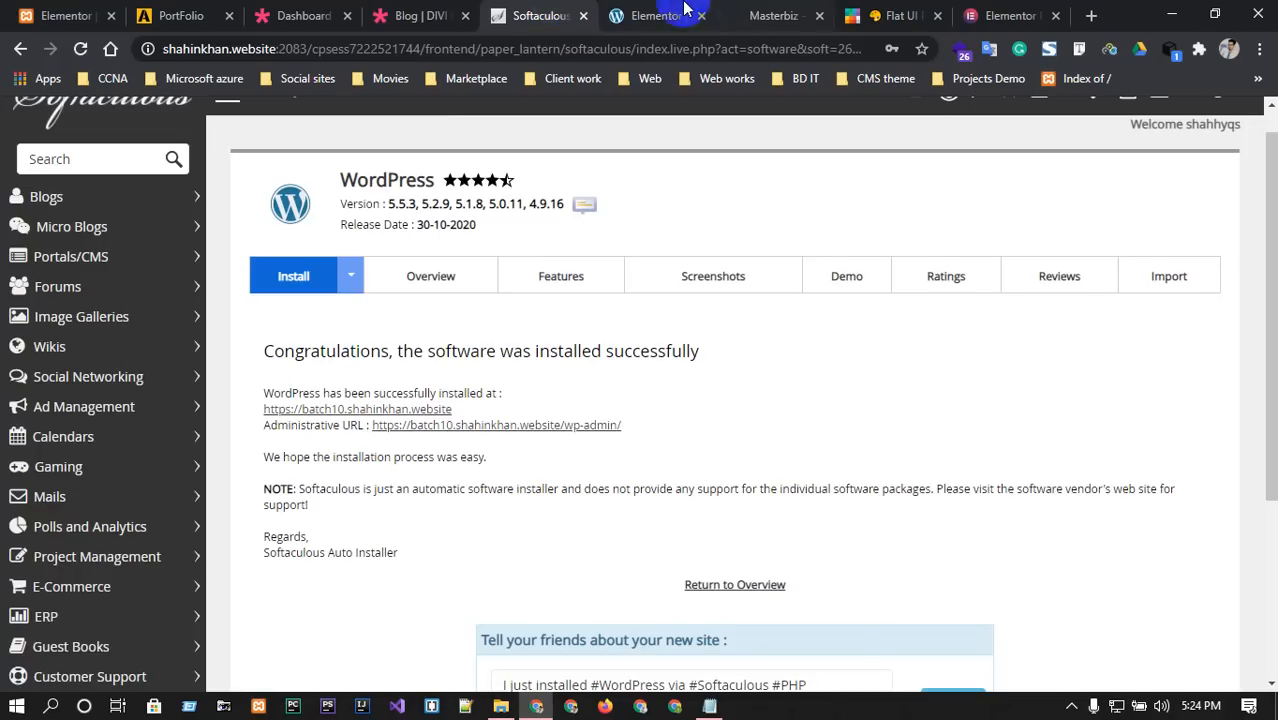
{"action": "left_click", "coordinate": [768, 15]}
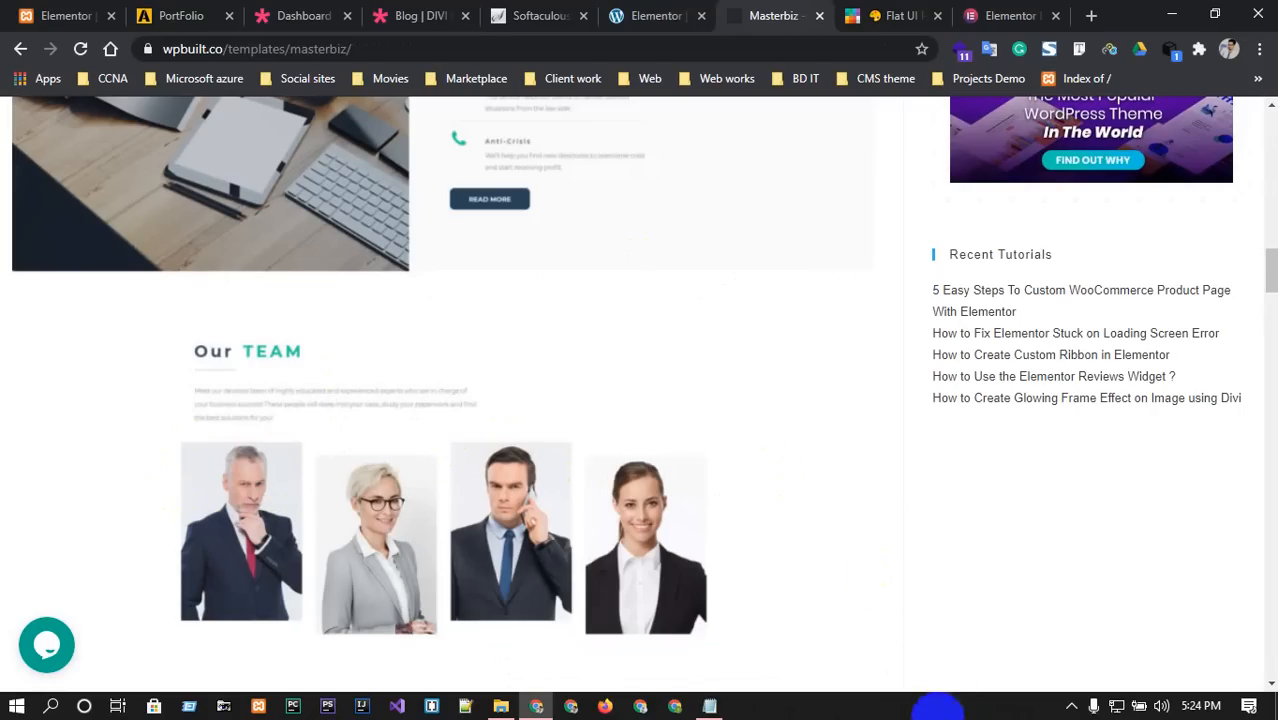
{"action": "left_click", "coordinate": [660, 12]}
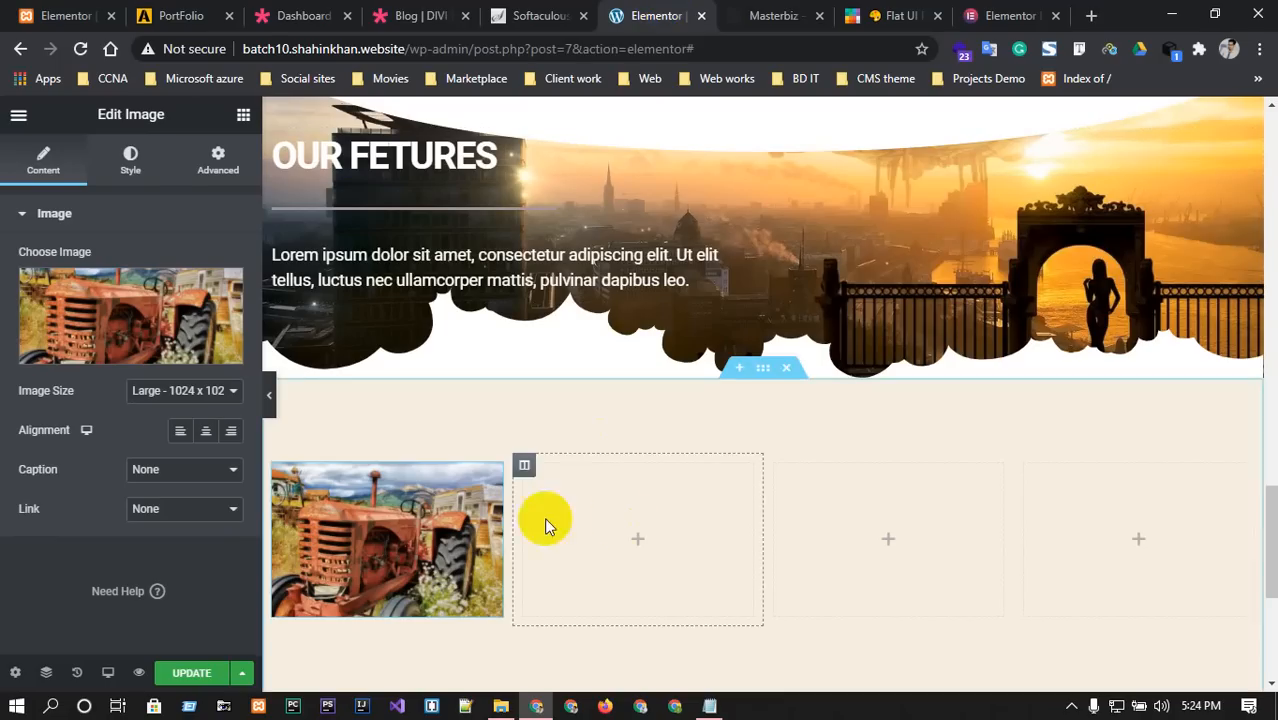
Copy the tractor image and paste it into columns two, three and four.
{"action": "right_click", "coordinate": [488, 476]}
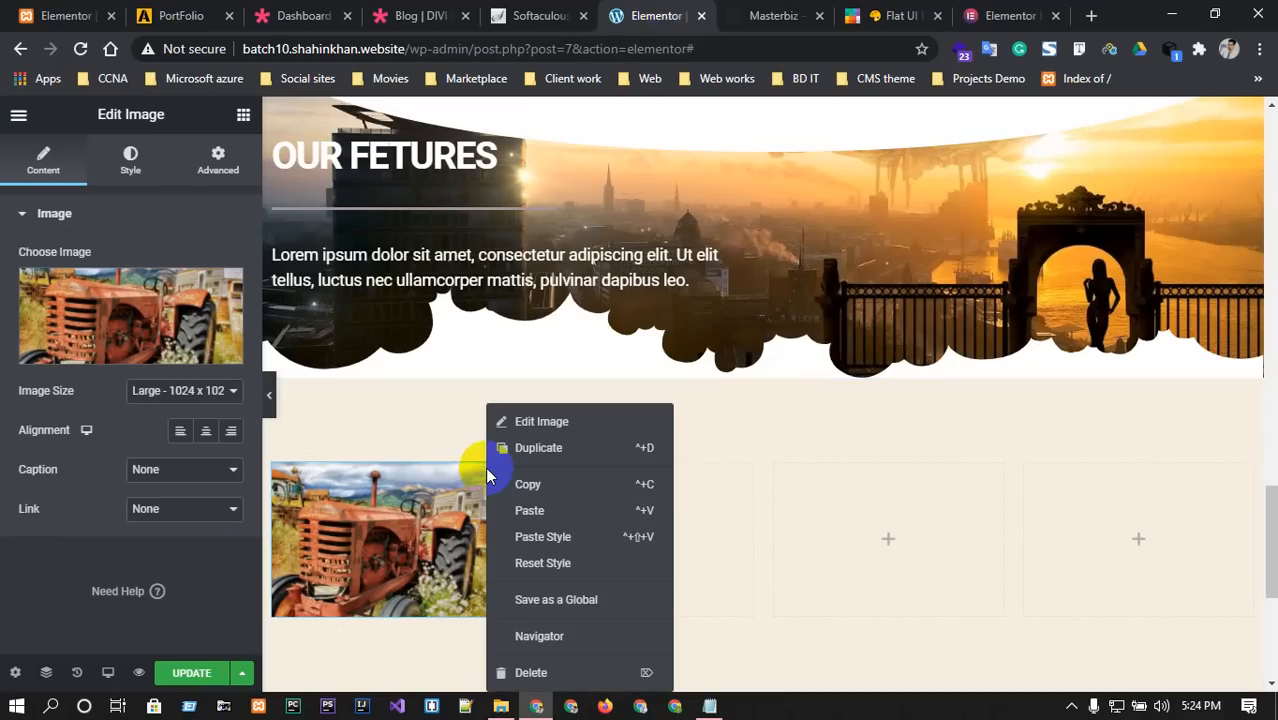
{"action": "left_click", "coordinate": [556, 488]}
{"action": "right_click", "coordinate": [640, 530]}
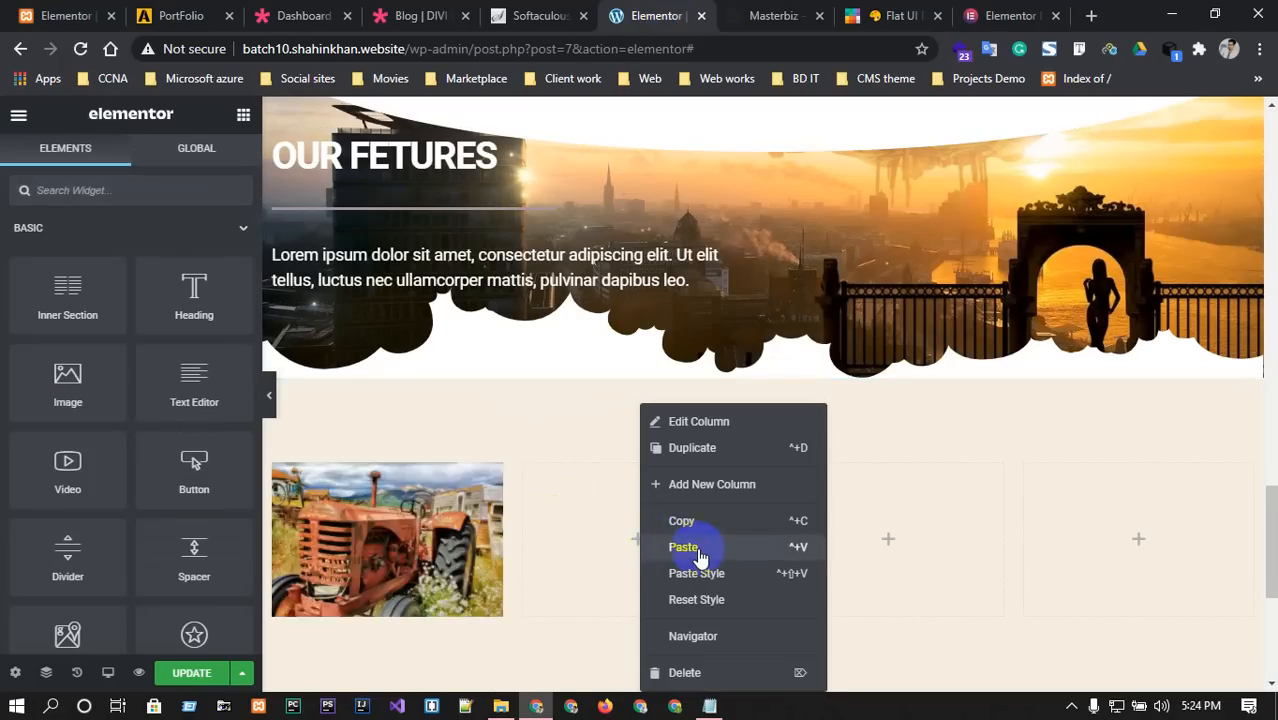
{"action": "left_click", "coordinate": [700, 556]}
{"action": "right_click", "coordinate": [883, 519]}
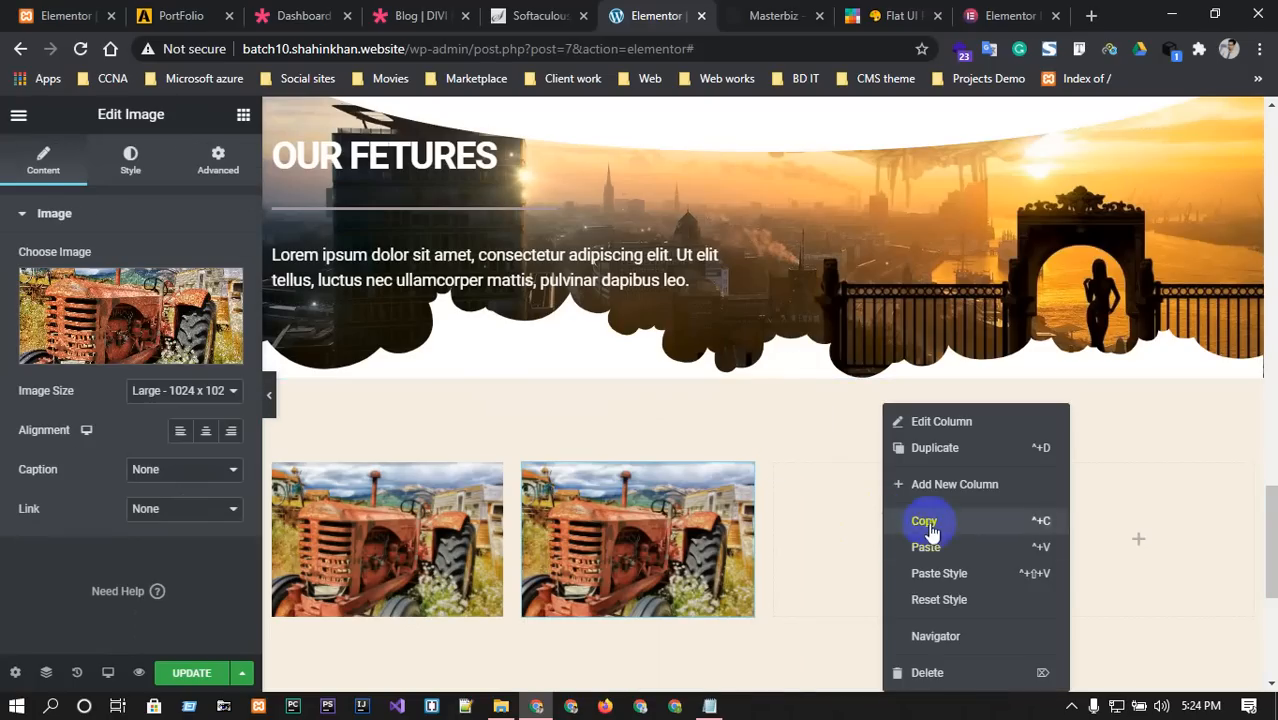
{"action": "left_click", "coordinate": [927, 548]}
{"action": "right_click", "coordinate": [1133, 541]}
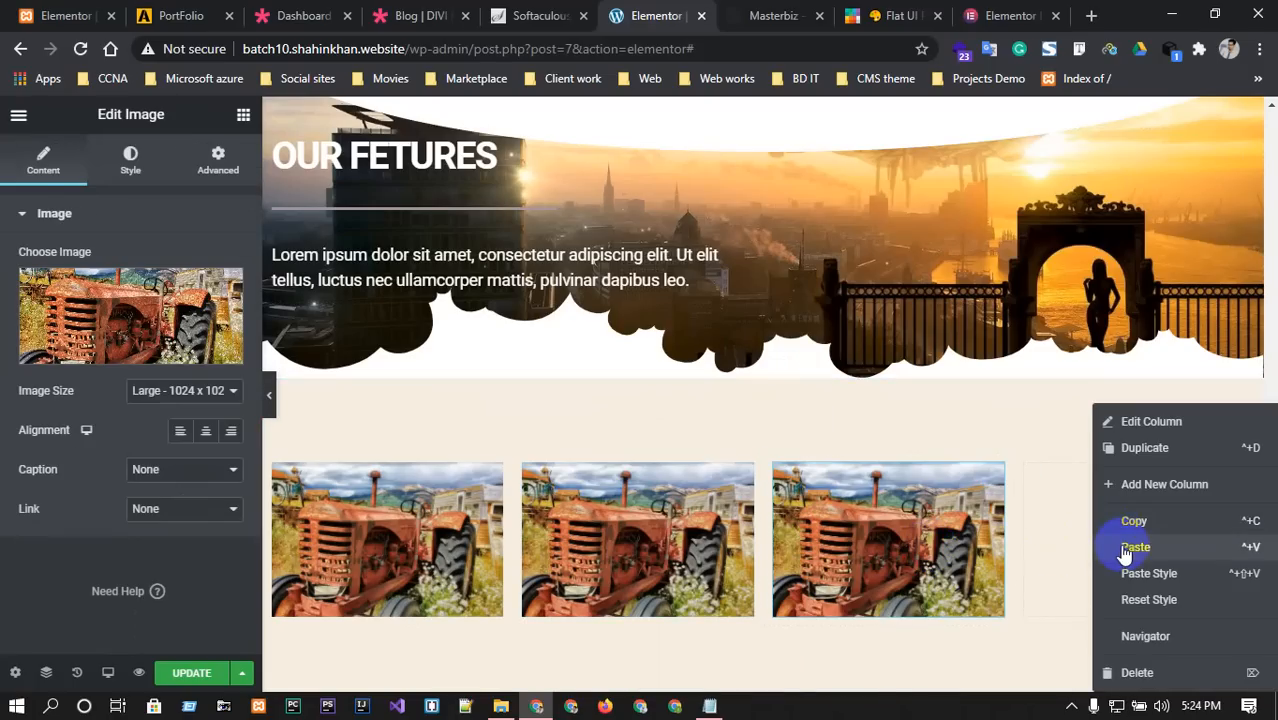
{"action": "left_click", "coordinate": [1122, 549]}
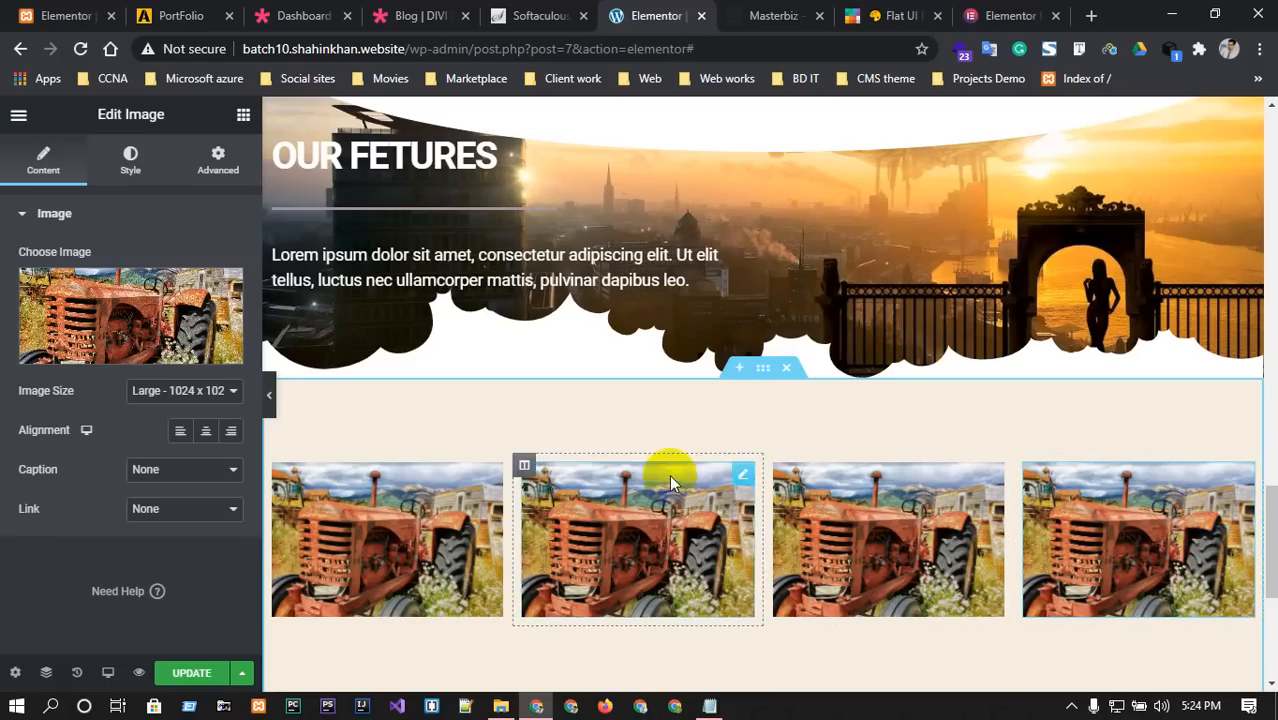
Open the second tractor image's settings for editing.
{"action": "left_click", "coordinate": [744, 474]}
{"action": "right_click", "coordinate": [747, 479]}
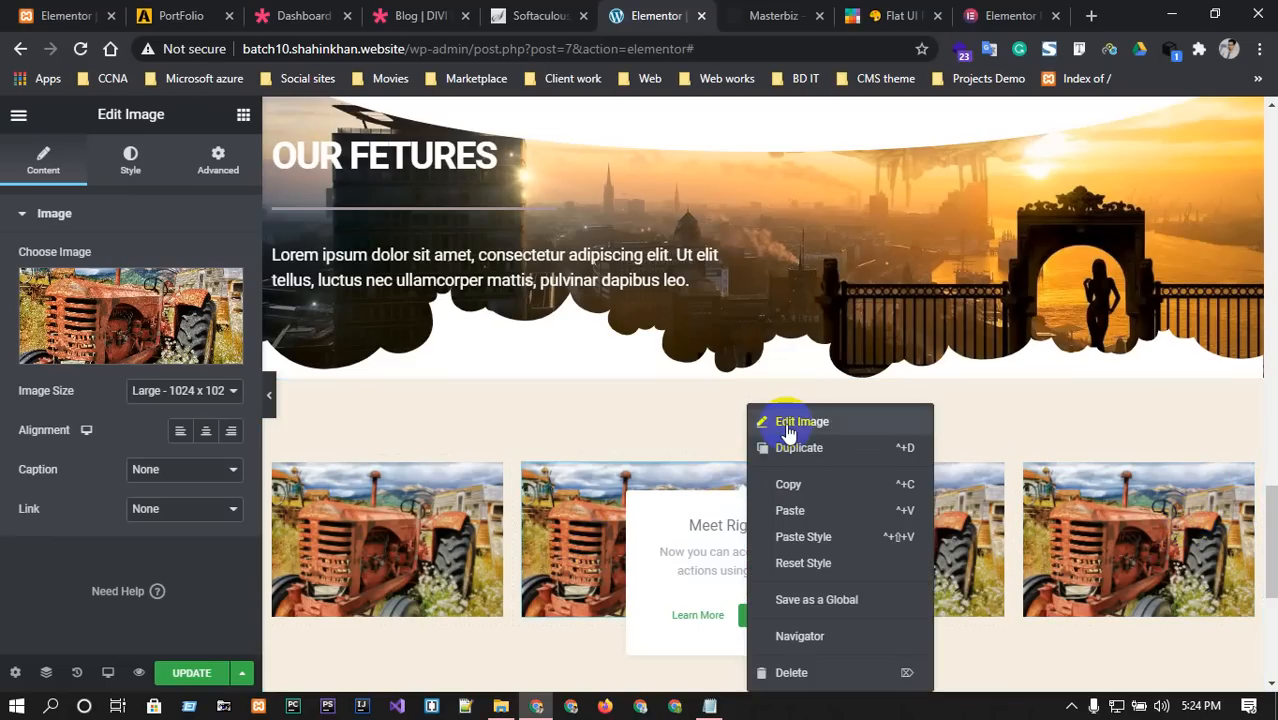
{"action": "left_click", "coordinate": [795, 422]}
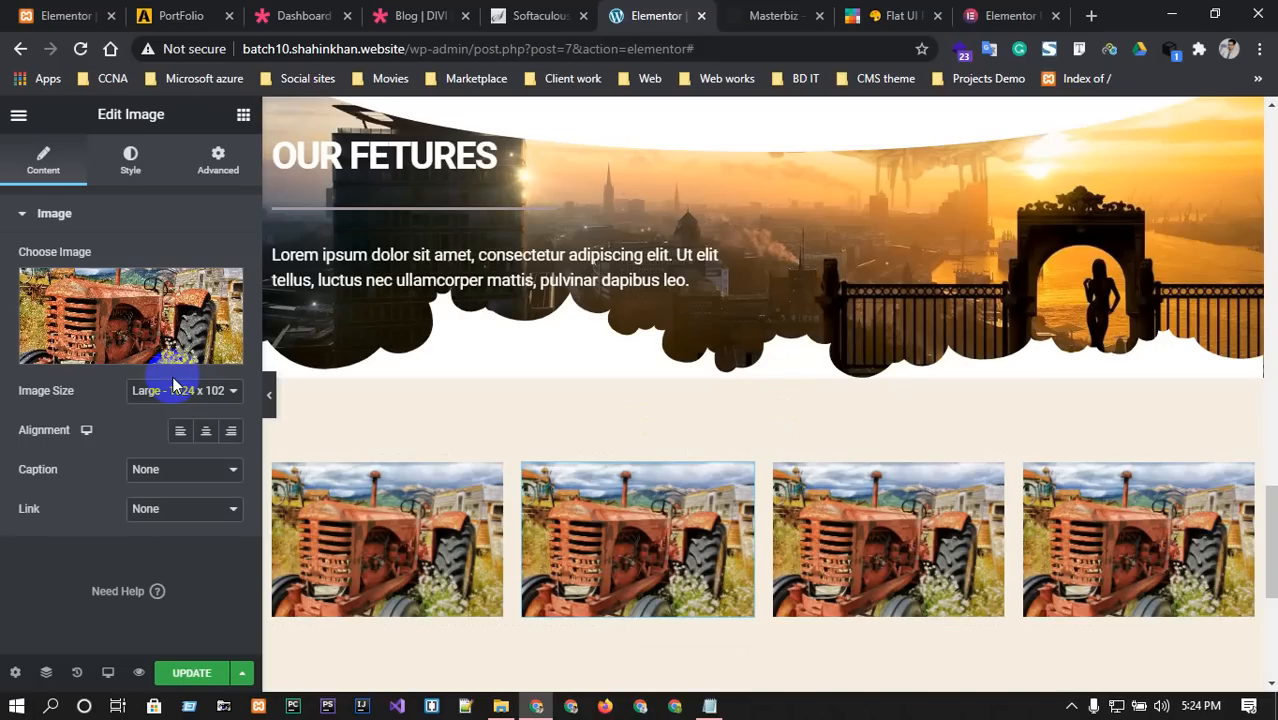
Unlink the second tractor image's margins and raise its top margin to 40 px.
{"action": "left_click", "coordinate": [118, 162]}
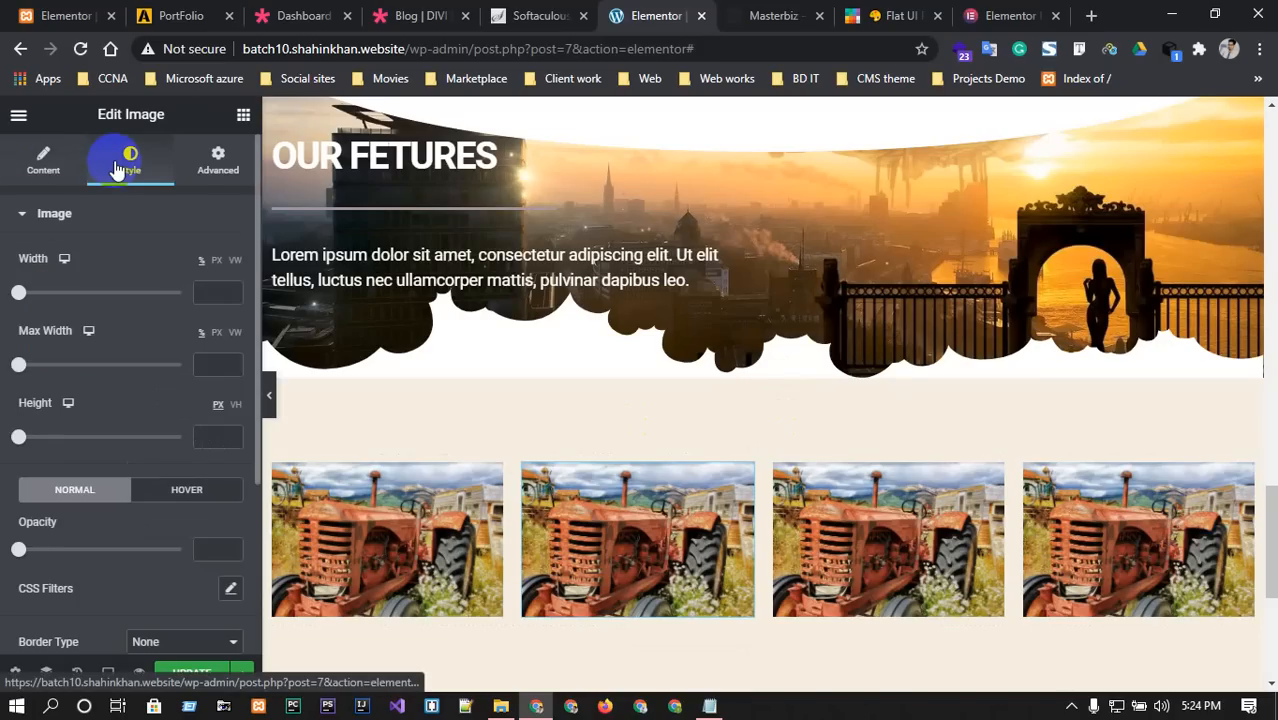
{"action": "left_click", "coordinate": [218, 160]}
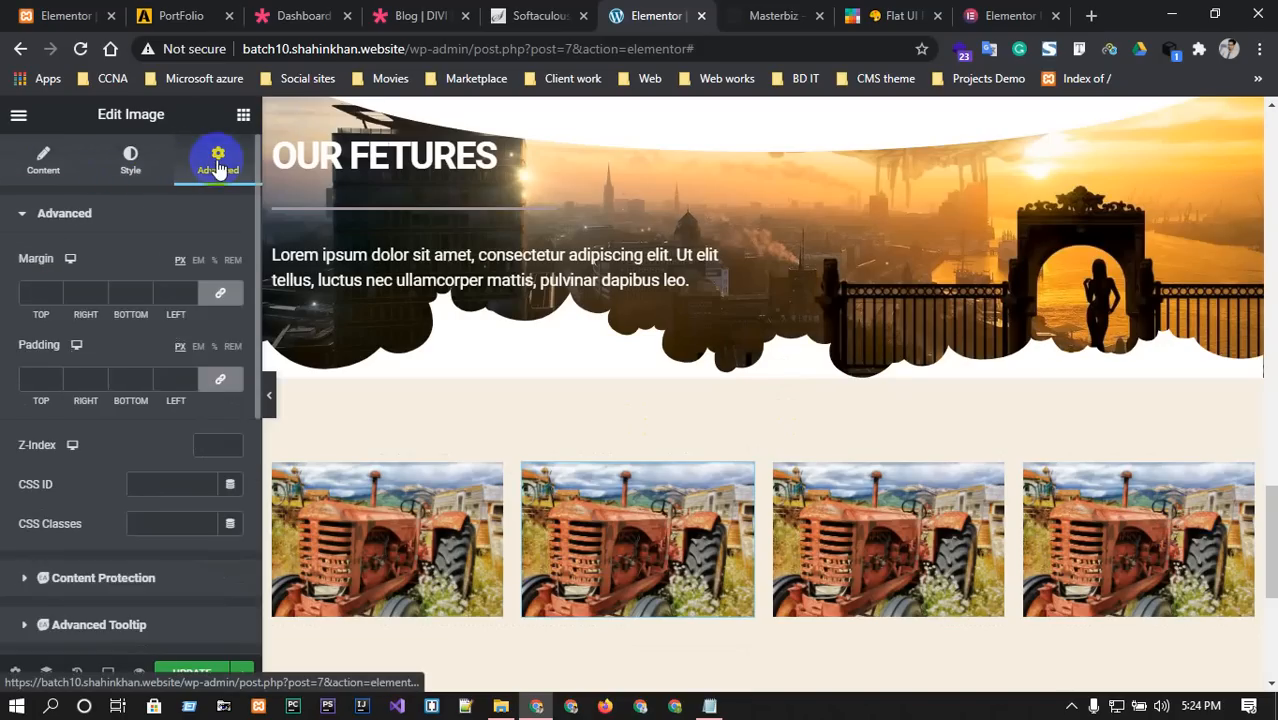
{"action": "left_click", "coordinate": [48, 290]}
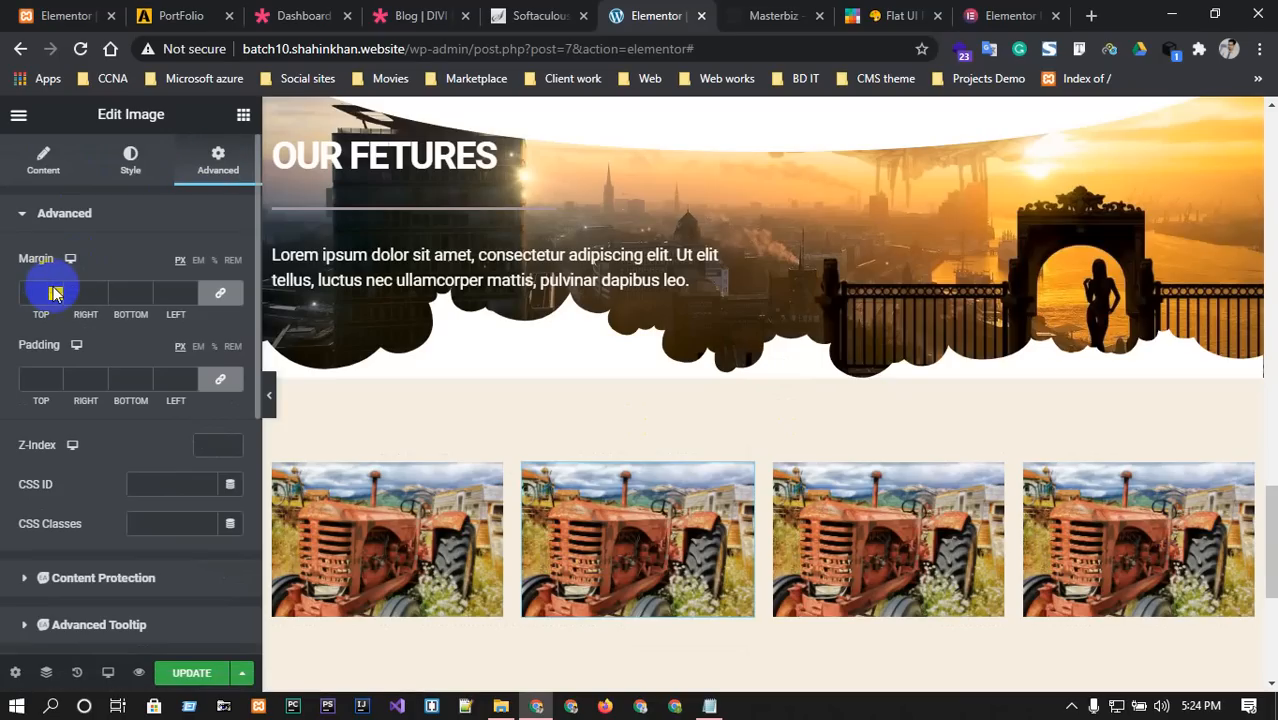
{"action": "type", "text": "1"}
{"action": "left_click", "coordinate": [55, 289]}
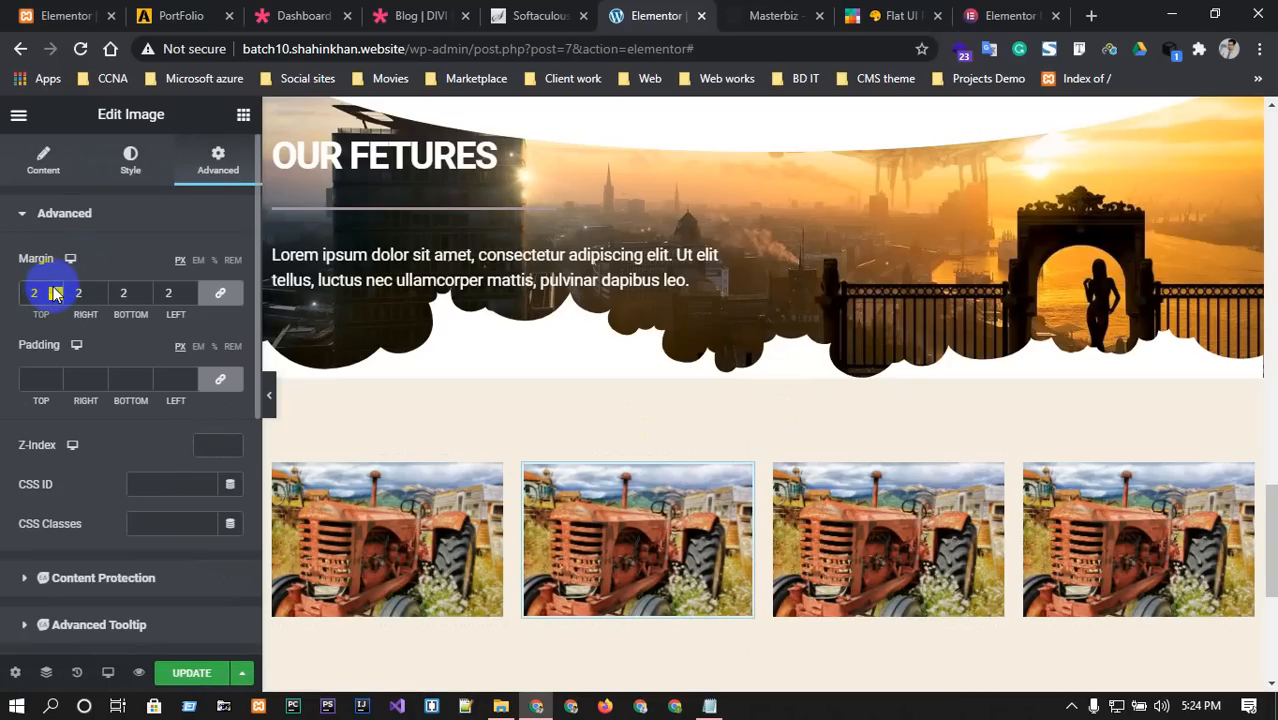
{"action": "left_click", "coordinate": [55, 298]}
{"action": "left_click", "coordinate": [55, 298]}
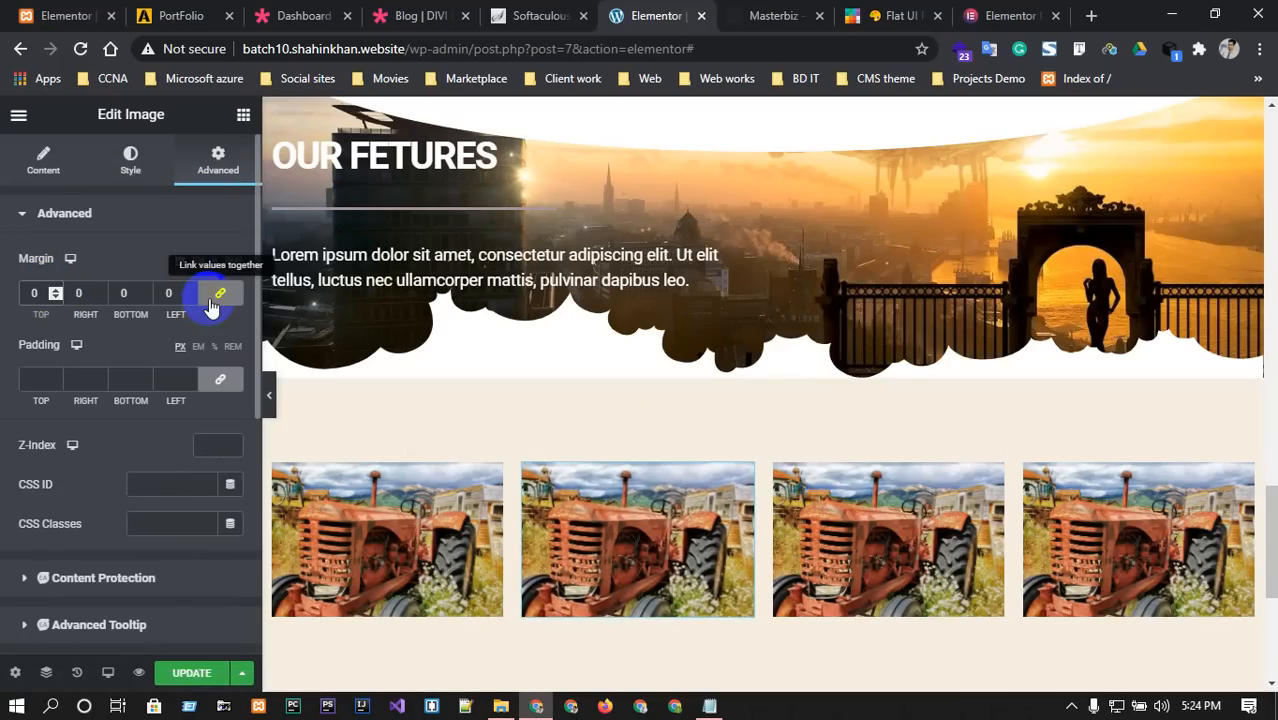
{"action": "left_click", "coordinate": [216, 299]}
{"action": "left_click", "coordinate": [55, 291]}
{"action": "left_click", "coordinate": [55, 291]}
{"action": "left_click", "coordinate": [55, 291]}
{"action": "left_click", "coordinate": [55, 291]}
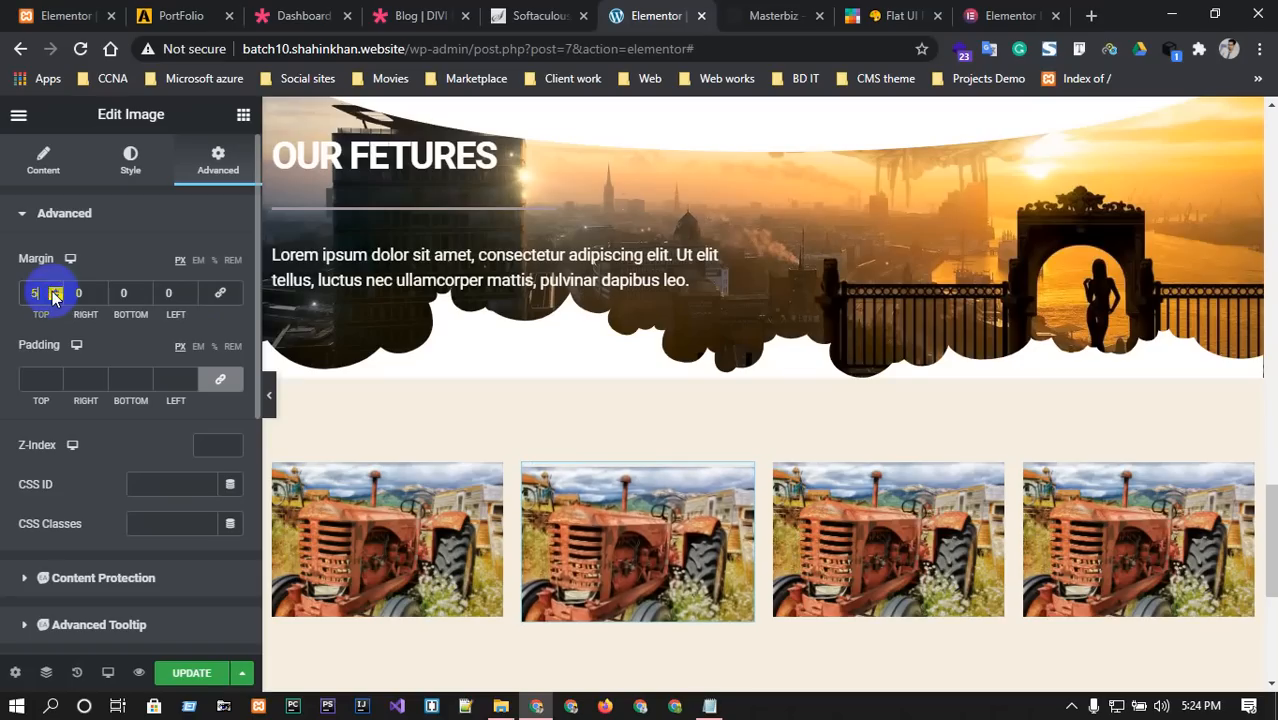
{"action": "left_click", "coordinate": [55, 291]}
{"action": "left_click", "coordinate": [55, 291]}
{"action": "left_click", "coordinate": [55, 291]}
{"action": "left_click", "coordinate": [55, 291]}
{"action": "left_click", "coordinate": [55, 291]}
{"action": "left_click", "coordinate": [55, 291]}
{"action": "left_click", "coordinate": [55, 291]}
{"action": "left_click", "coordinate": [55, 291]}
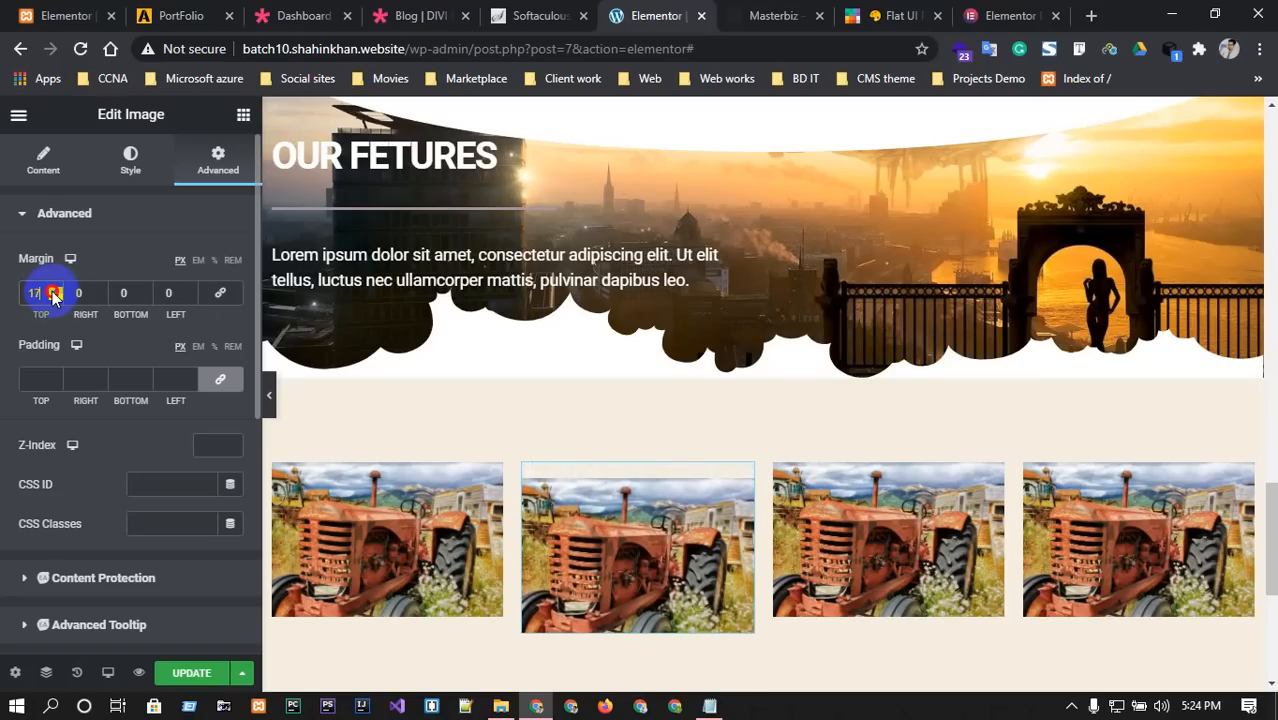
{"action": "left_click", "coordinate": [55, 291]}
{"action": "left_click", "coordinate": [55, 291]}
{"action": "left_click", "coordinate": [55, 291]}
{"action": "left_click", "coordinate": [55, 291]}
{"action": "left_click", "coordinate": [55, 291]}
{"action": "left_click", "coordinate": [55, 291]}
{"action": "left_click", "coordinate": [55, 291]}
{"action": "left_click", "coordinate": [55, 291]}
{"action": "left_click", "coordinate": [55, 291]}
{"action": "left_click", "coordinate": [55, 291]}
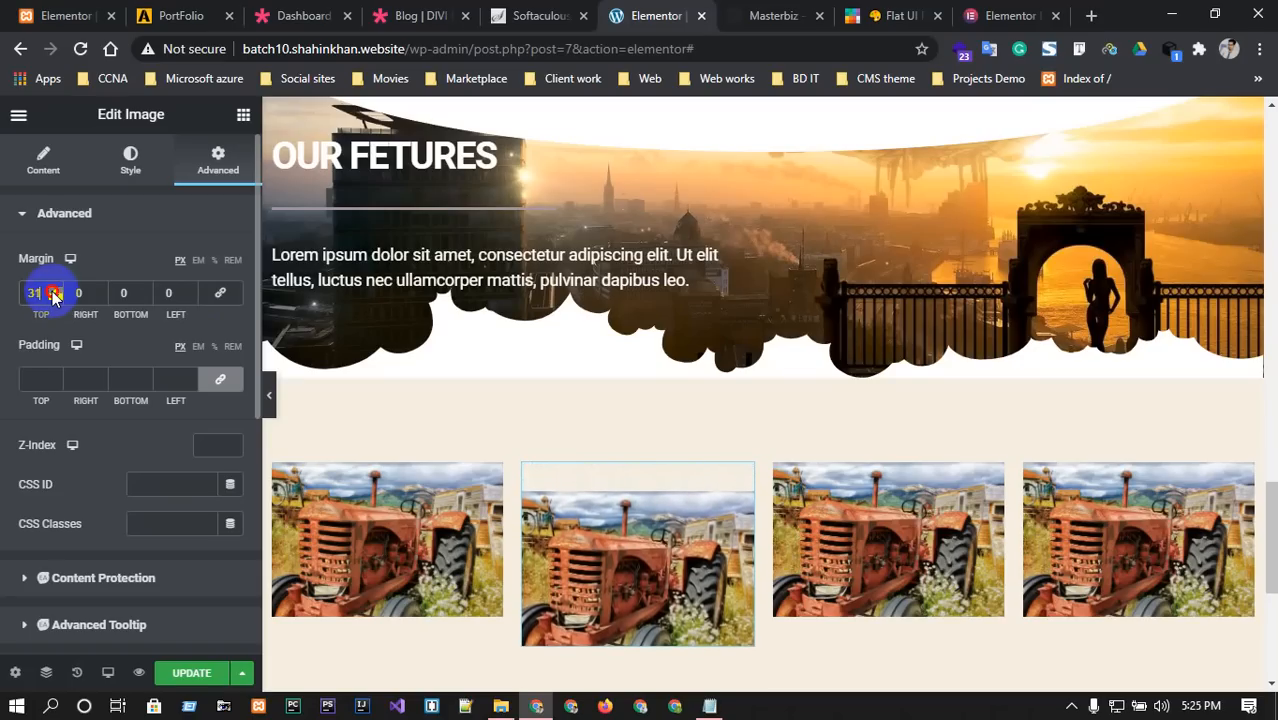
{"action": "left_click", "coordinate": [55, 291]}
{"action": "left_click", "coordinate": [55, 291]}
{"action": "left_click", "coordinate": [55, 291]}
{"action": "left_click", "coordinate": [55, 291]}
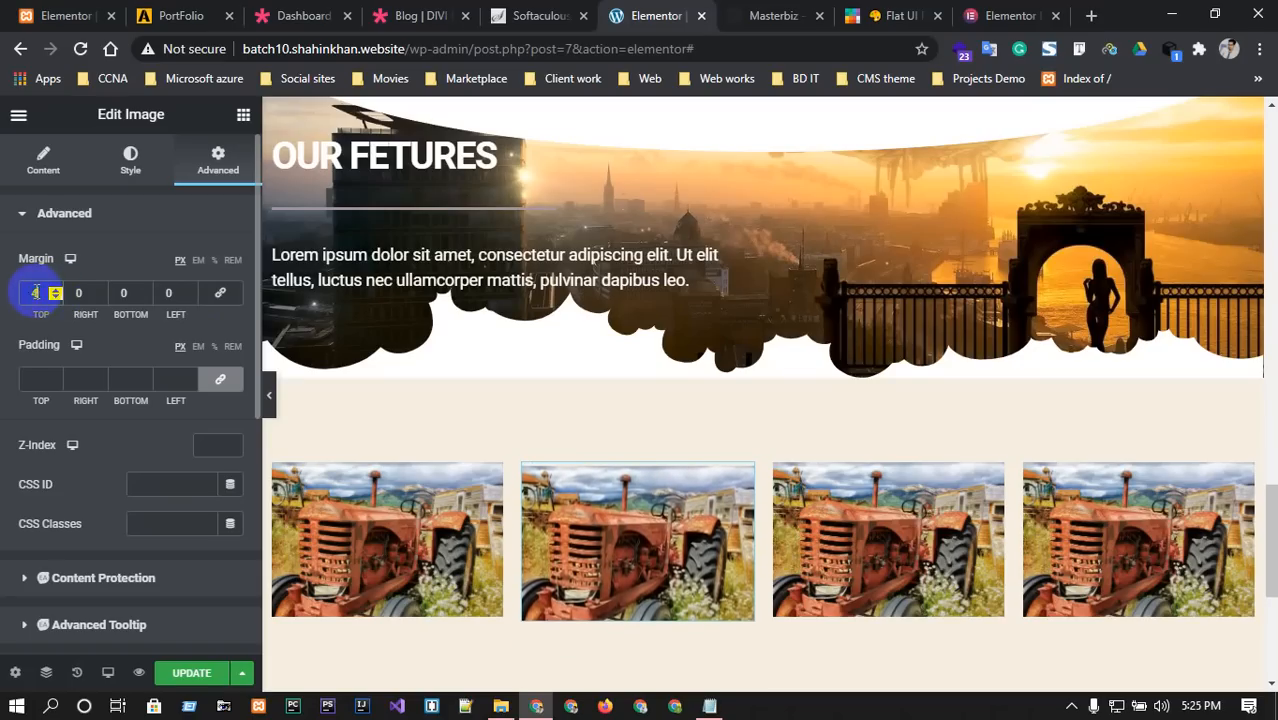
{"action": "left_click", "coordinate": [55, 291]}
{"action": "left_click", "coordinate": [55, 291]}
{"action": "left_click", "coordinate": [55, 291]}
{"action": "left_click", "coordinate": [55, 291]}
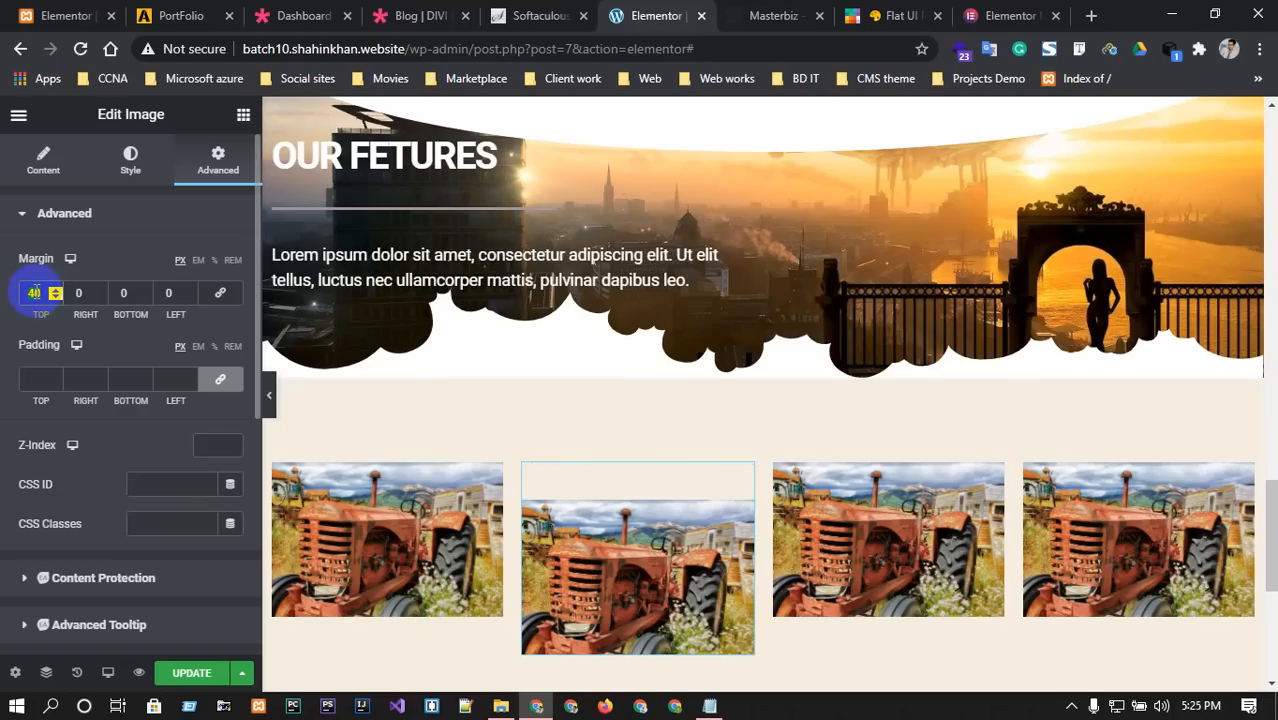
Give the fourth tractor image an unlinked 40 px top margin.
{"action": "left_click", "coordinate": [1238, 471]}
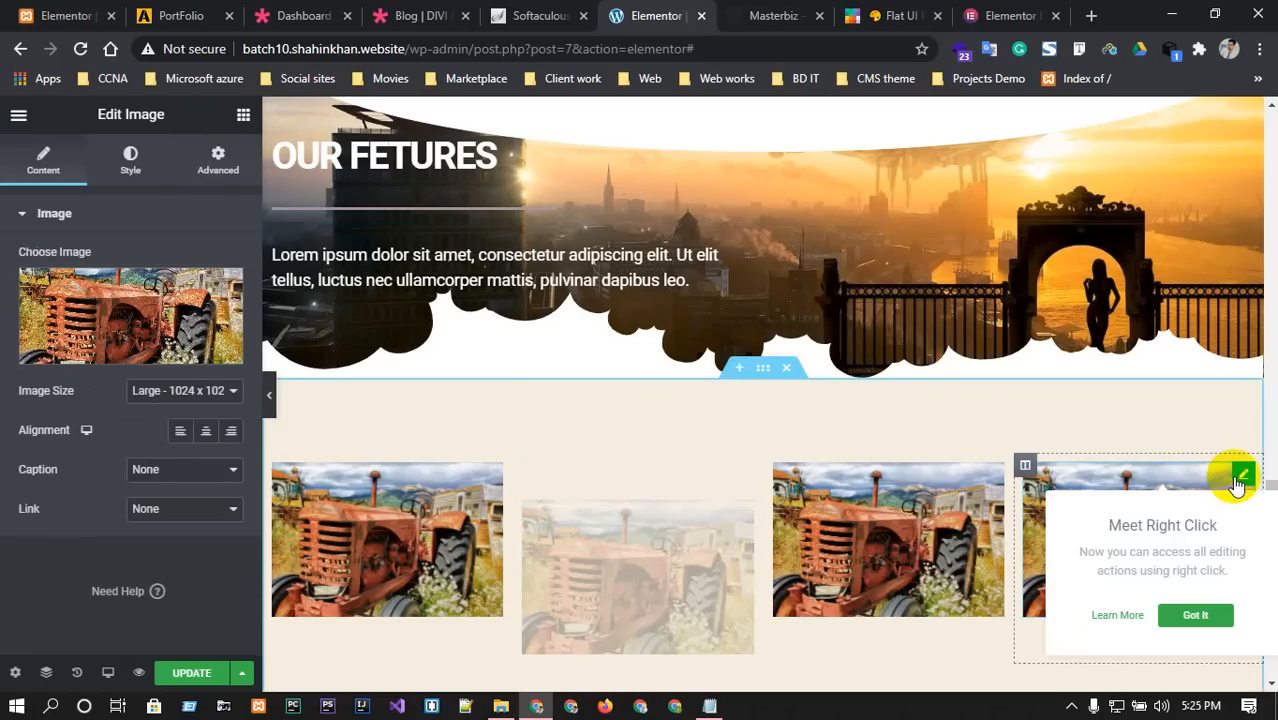
{"action": "left_click", "coordinate": [130, 158]}
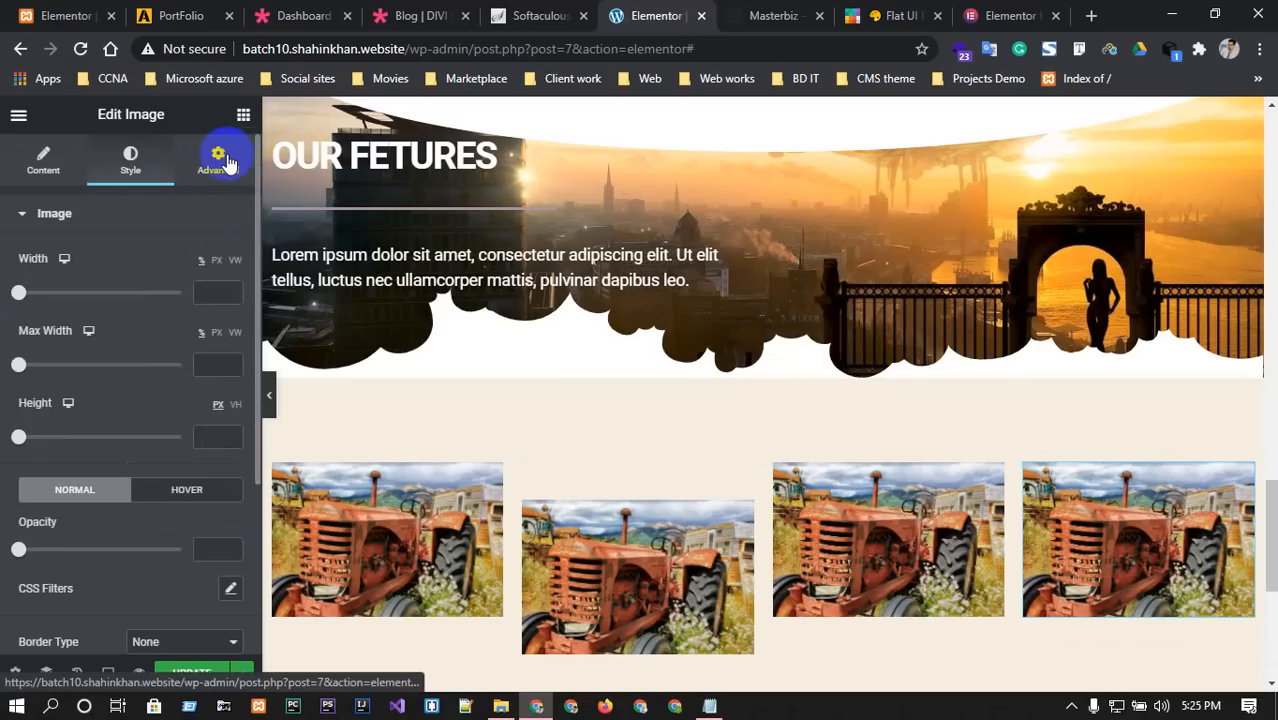
{"action": "left_click", "coordinate": [227, 163]}
{"action": "left_click", "coordinate": [220, 296]}
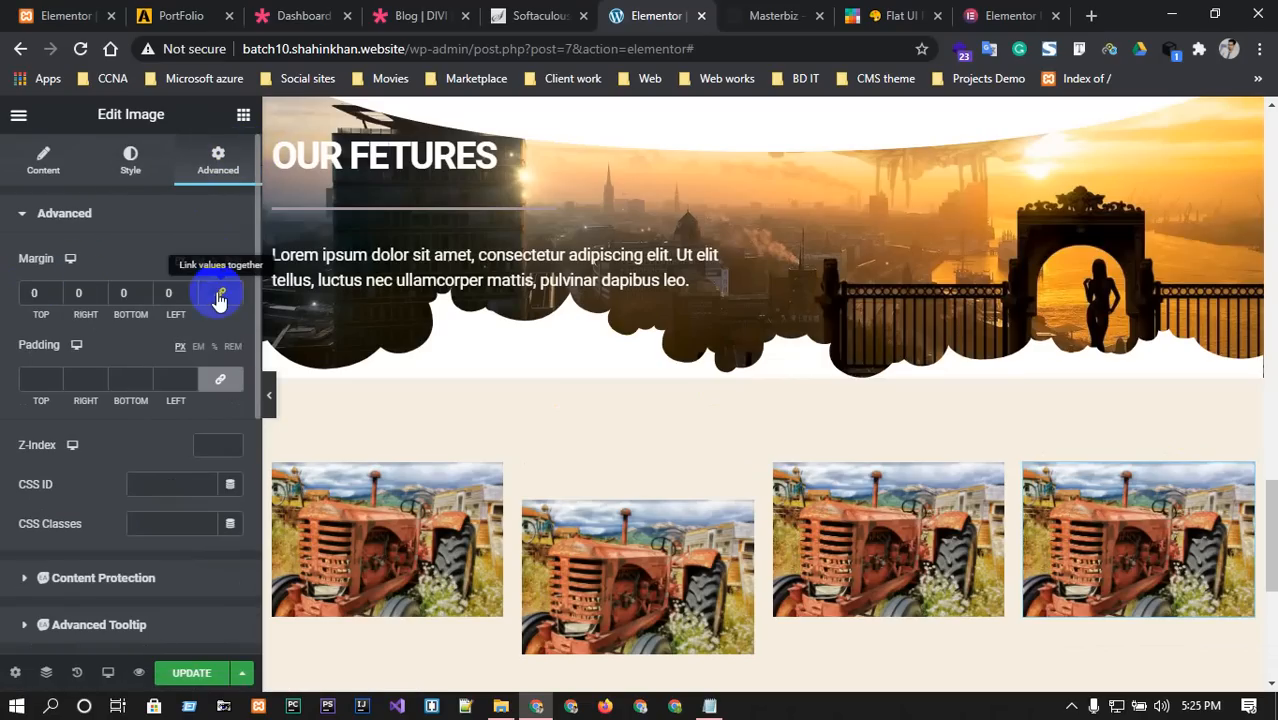
{"action": "left_click", "coordinate": [37, 293]}
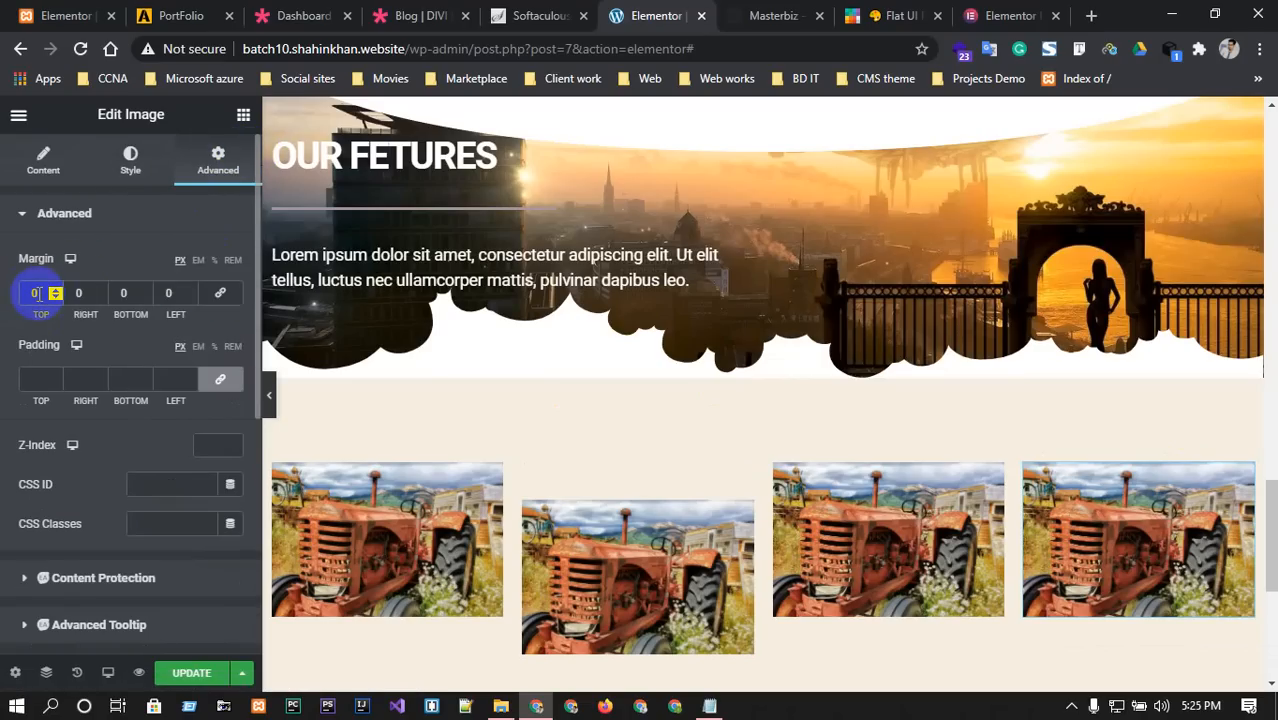
{"action": "type", "text": "40"}
{"action": "scroll", "coordinate": [627, 451], "scroll_direction": "down", "scroll_amount": 2}
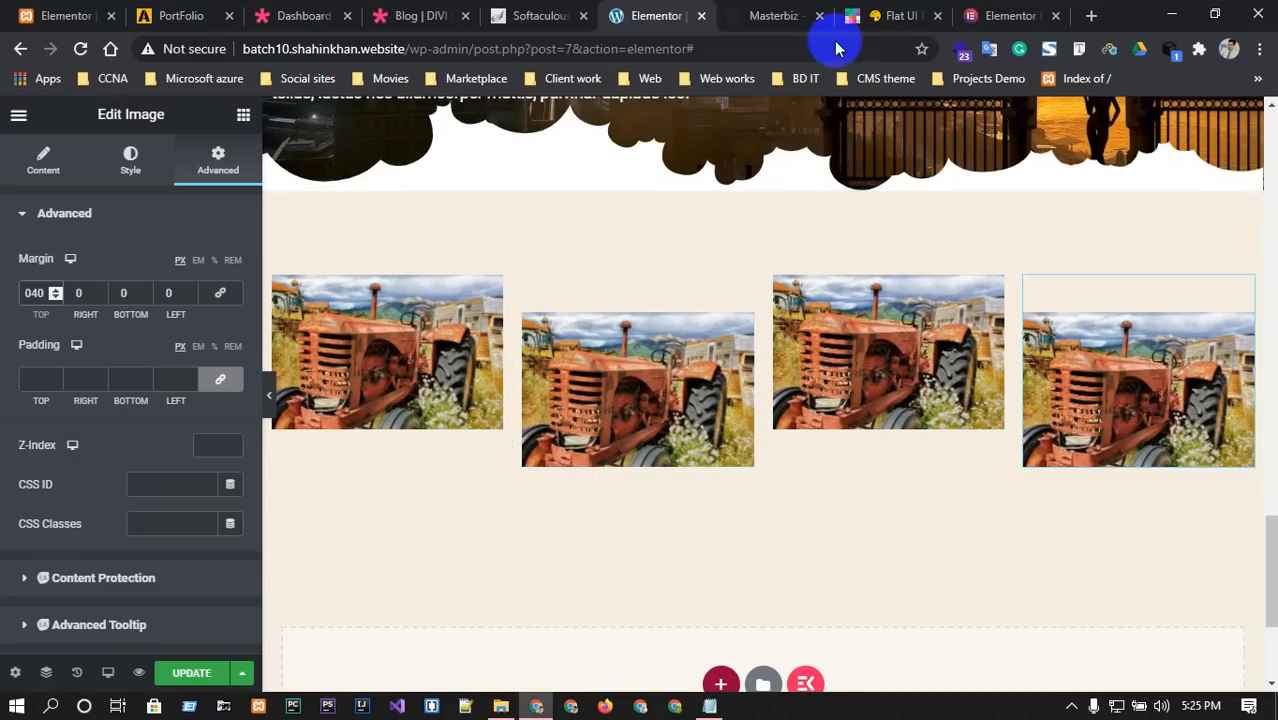
Compare the Masterbiz template with the edited page, scrolling through the editor.
{"action": "left_click", "coordinate": [780, 16]}
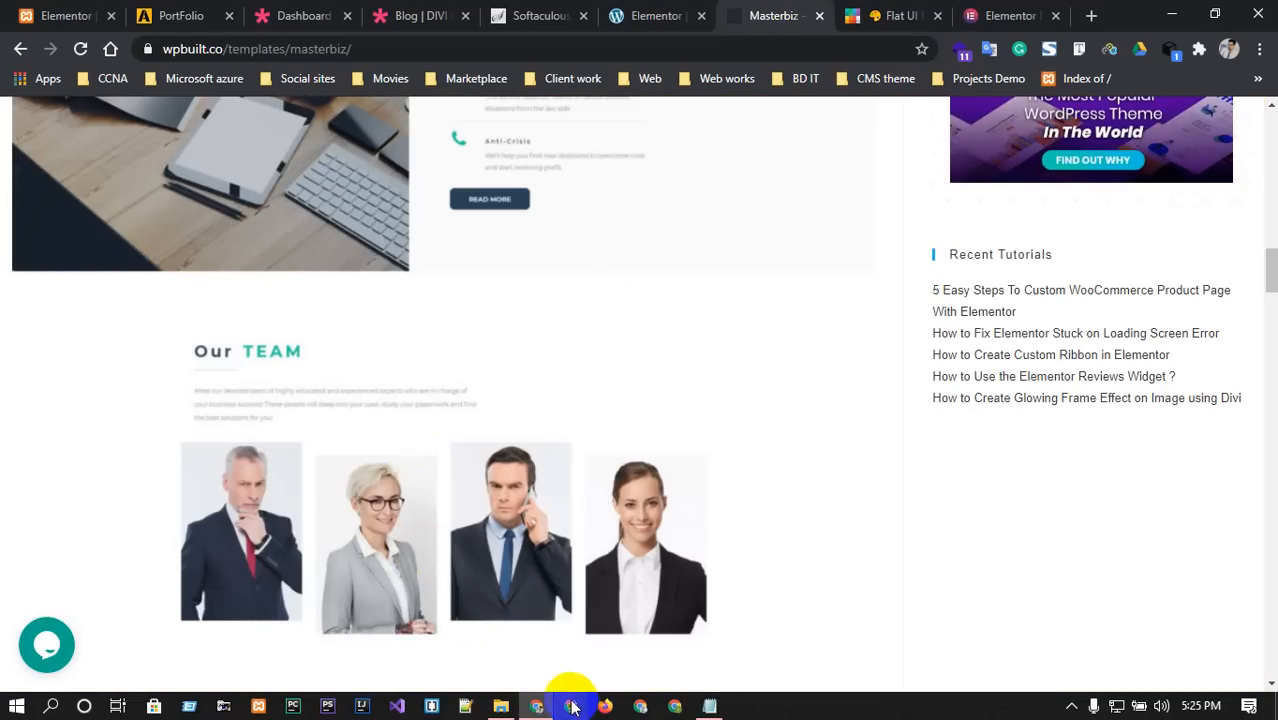
{"action": "left_click", "coordinate": [640, 15]}
{"action": "scroll", "coordinate": [722, 521], "scroll_direction": "down", "scroll_amount": 2}
{"action": "scroll", "coordinate": [826, 449], "scroll_direction": "up", "scroll_amount": 1}
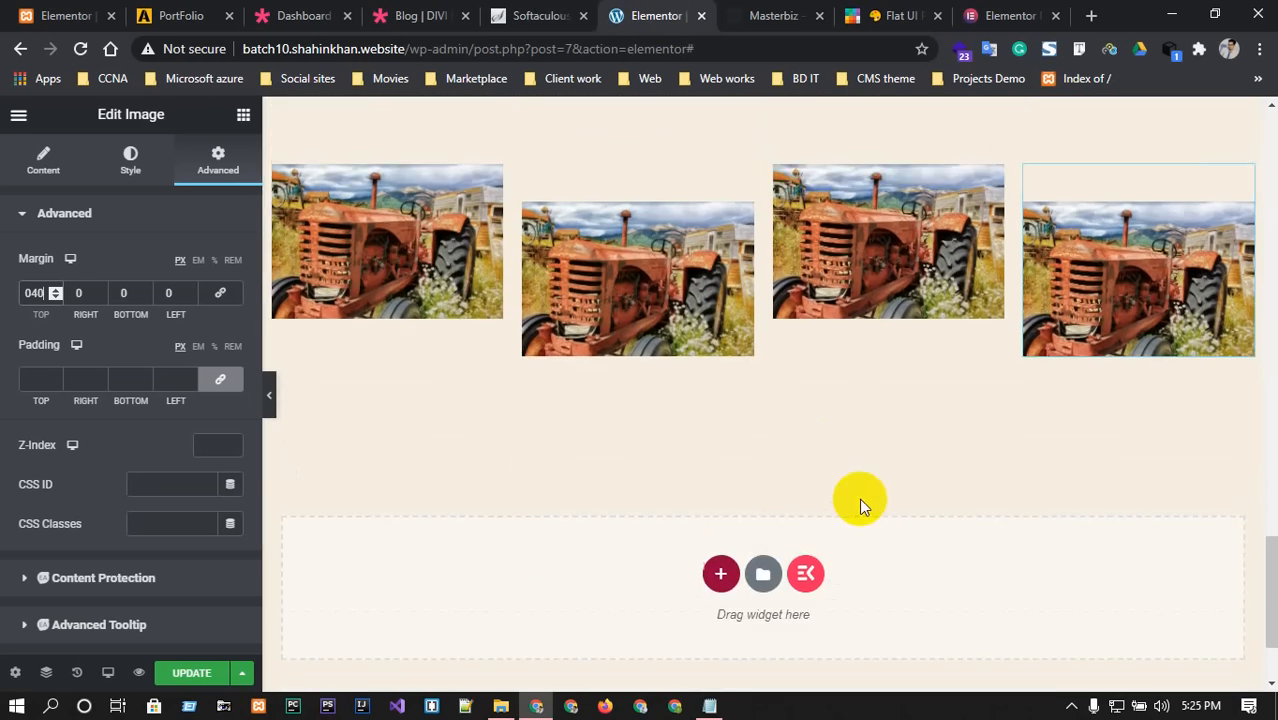
{"action": "scroll", "coordinate": [862, 503], "scroll_direction": "up", "scroll_amount": 10}
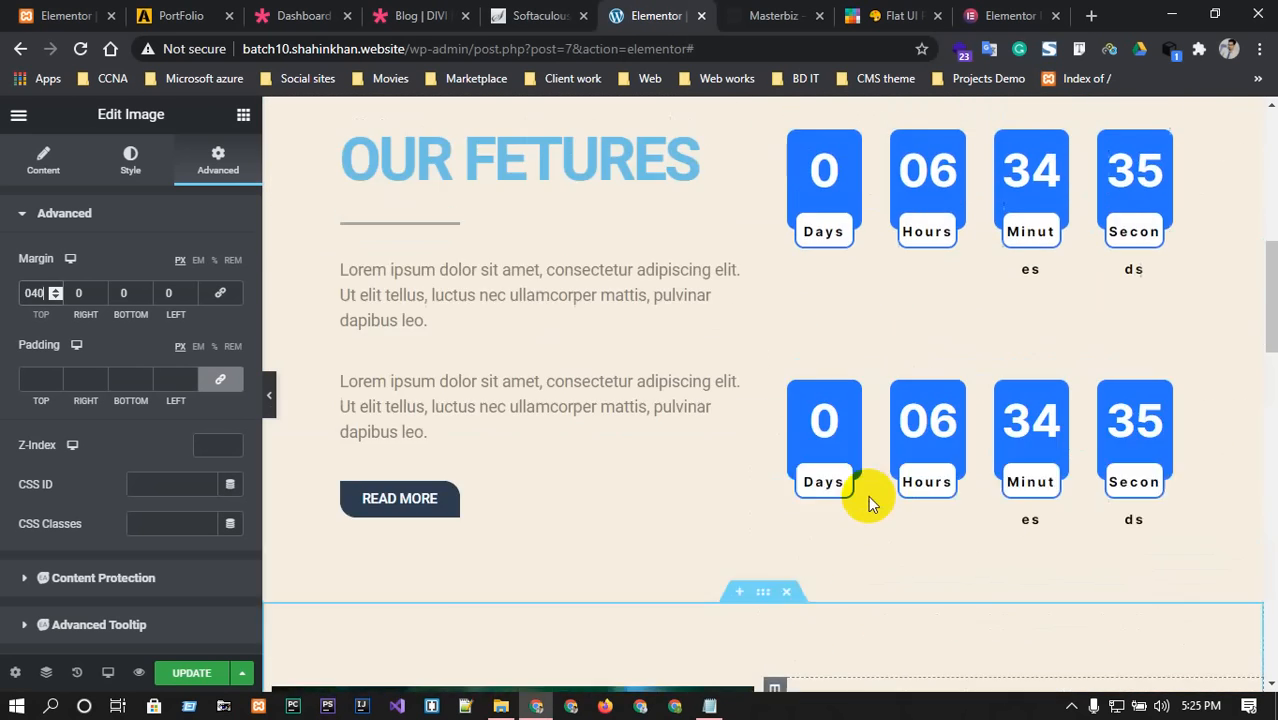
{"action": "scroll", "coordinate": [866, 500], "scroll_direction": "up", "scroll_amount": 10}
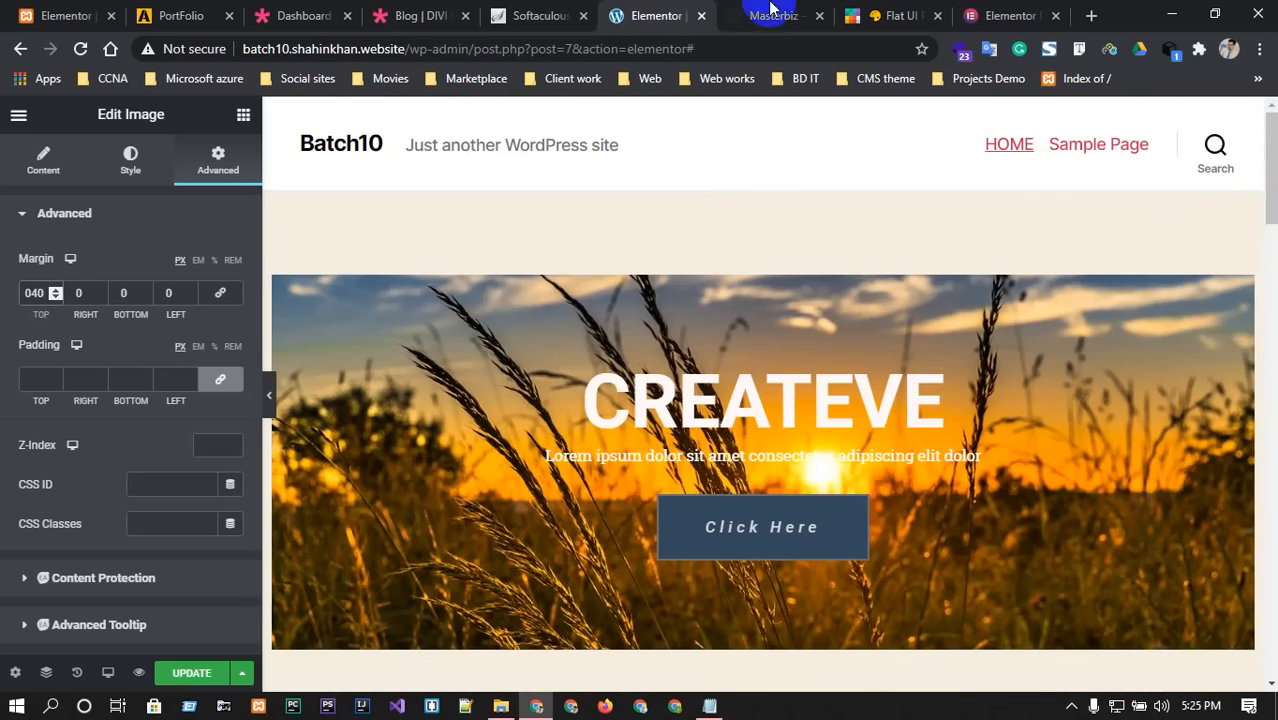
Scroll the Masterbiz template to its Basic, Plus and Premium pricing plans.
{"action": "left_click", "coordinate": [772, 12]}
{"action": "scroll", "coordinate": [705, 380], "scroll_direction": "down", "scroll_amount": 5}
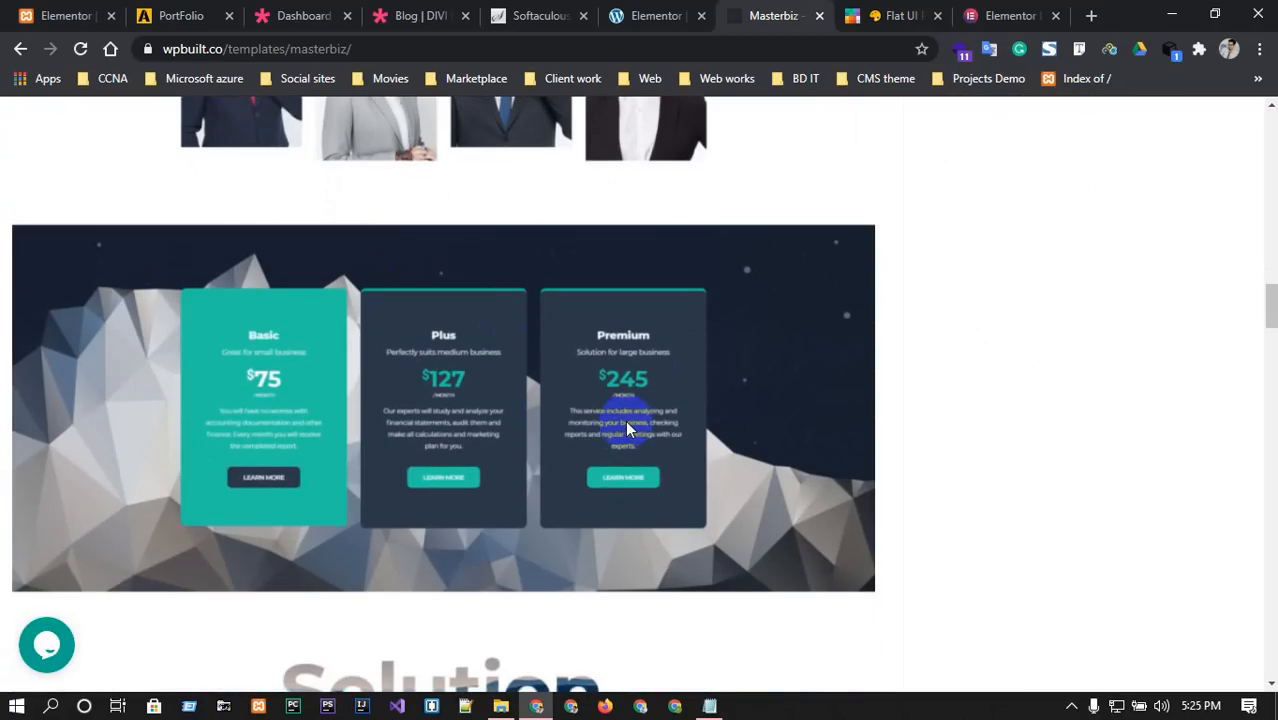
{"action": "scroll", "coordinate": [625, 420], "scroll_direction": "down", "scroll_amount": 4}
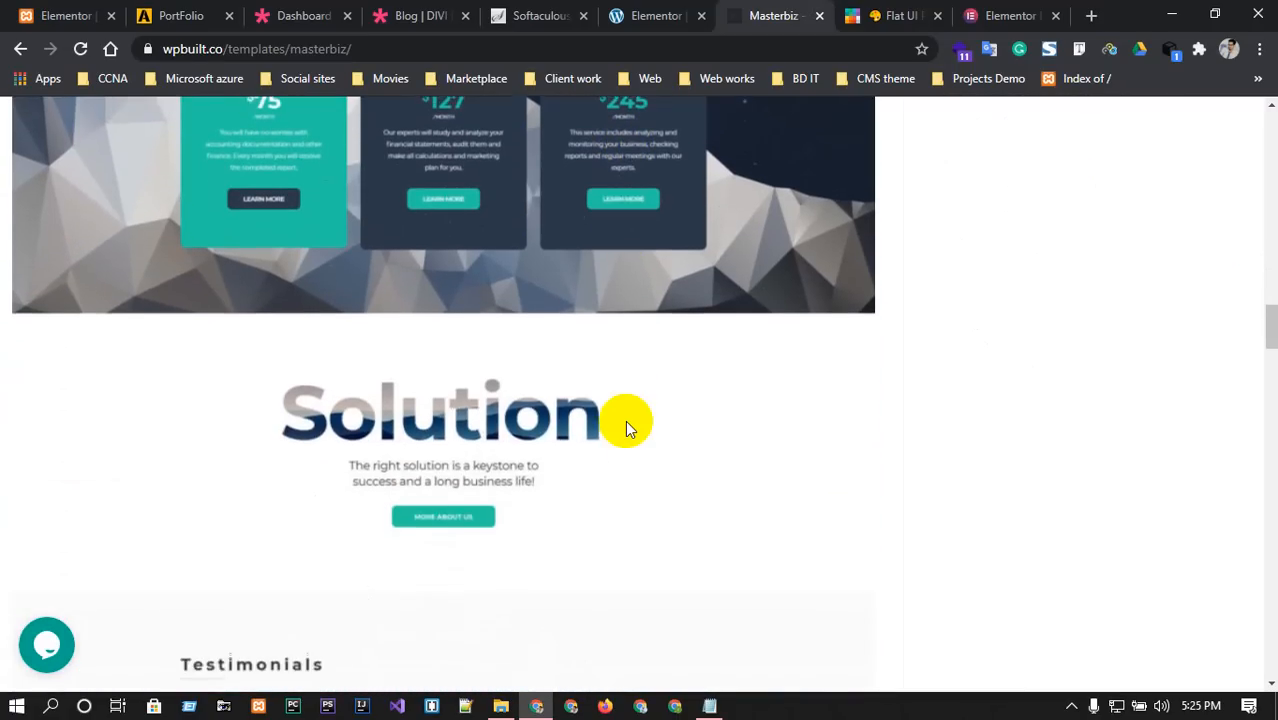
{"action": "scroll", "coordinate": [359, 393], "scroll_direction": "down", "scroll_amount": 4}
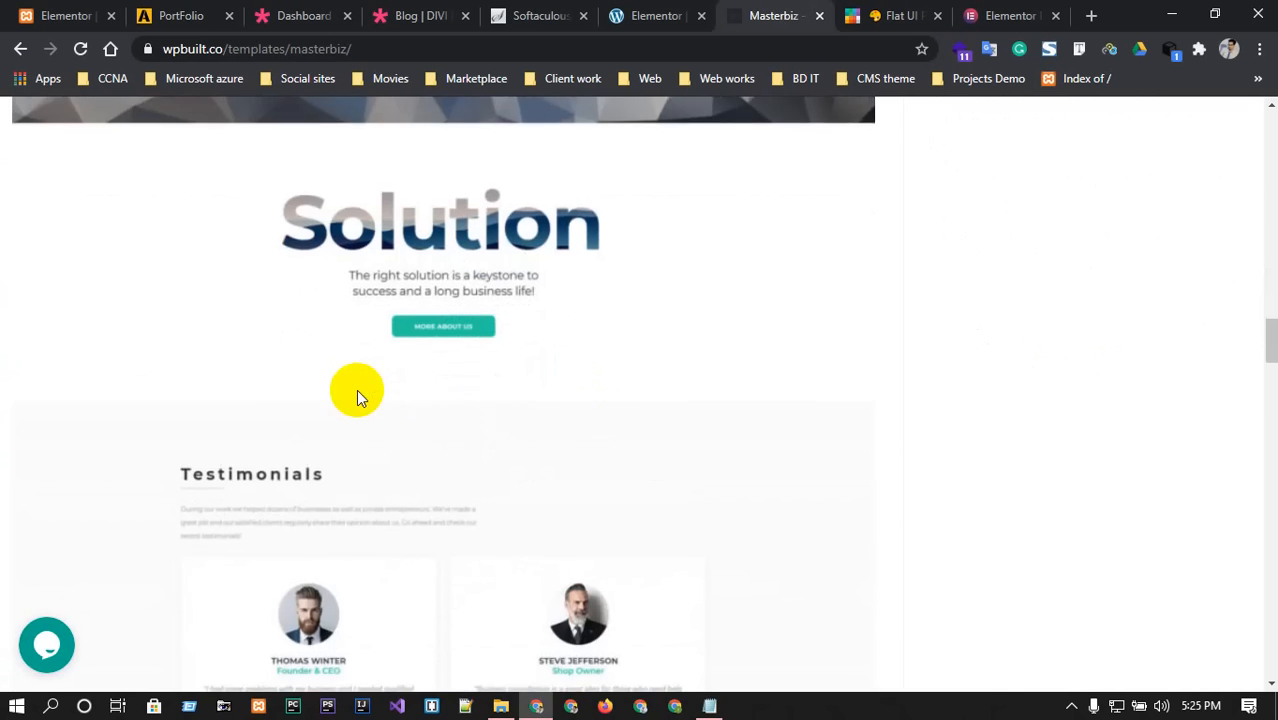
{"action": "scroll", "coordinate": [392, 410], "scroll_direction": "down", "scroll_amount": 6}
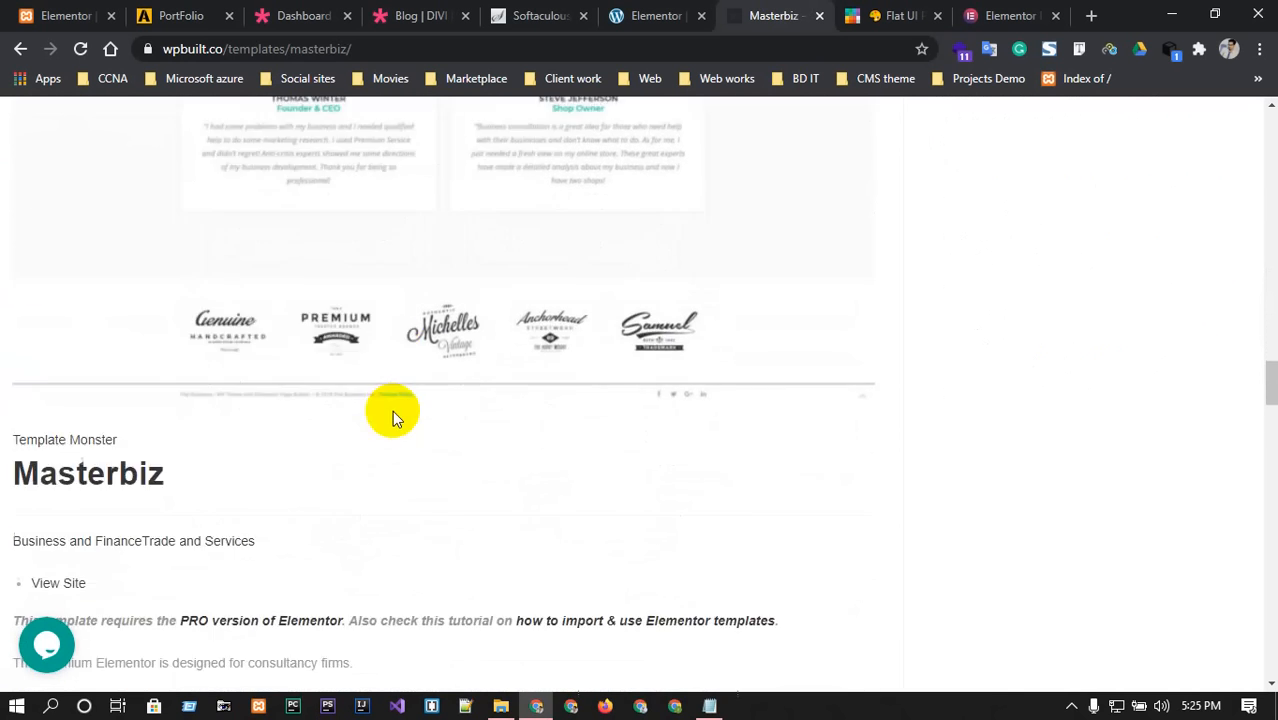
{"action": "scroll", "coordinate": [392, 414], "scroll_direction": "up", "scroll_amount": 10}
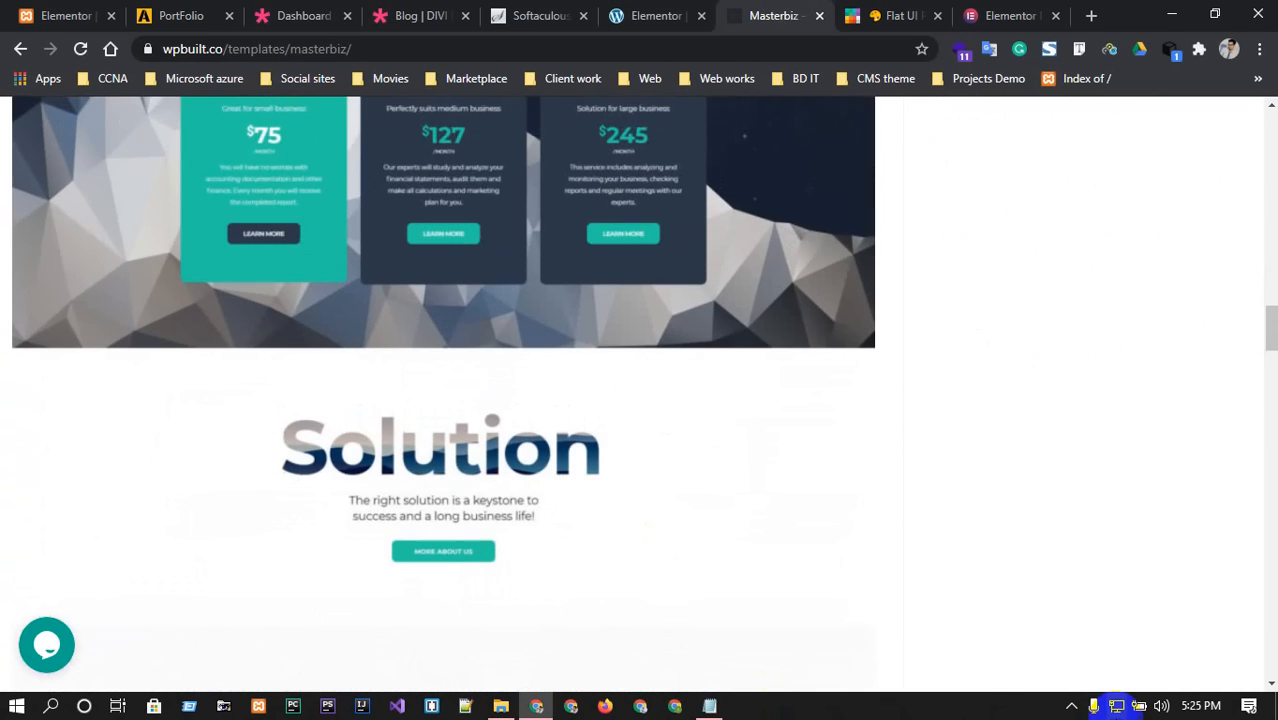
{"action": "left_click", "coordinate": [657, 15]}
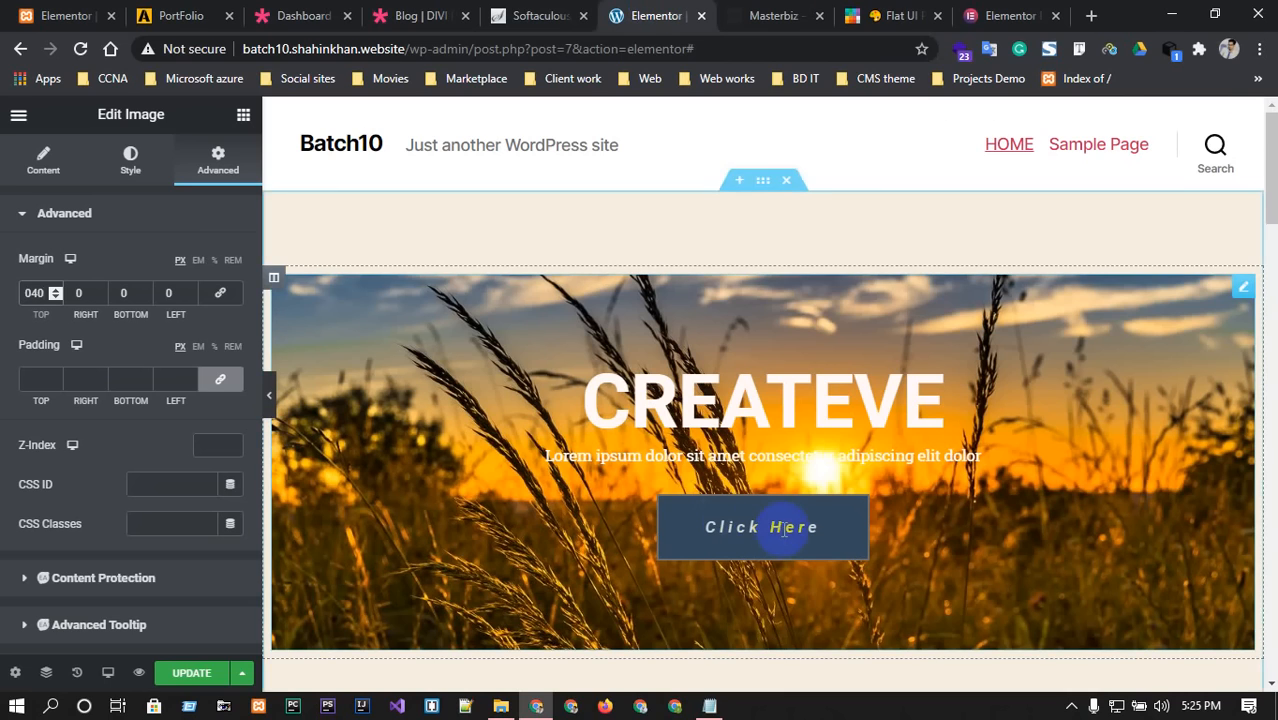
{"action": "scroll", "coordinate": [744, 432], "scroll_direction": "down", "scroll_amount": 2}
{"action": "scroll", "coordinate": [731, 460], "scroll_direction": "down", "scroll_amount": 15}
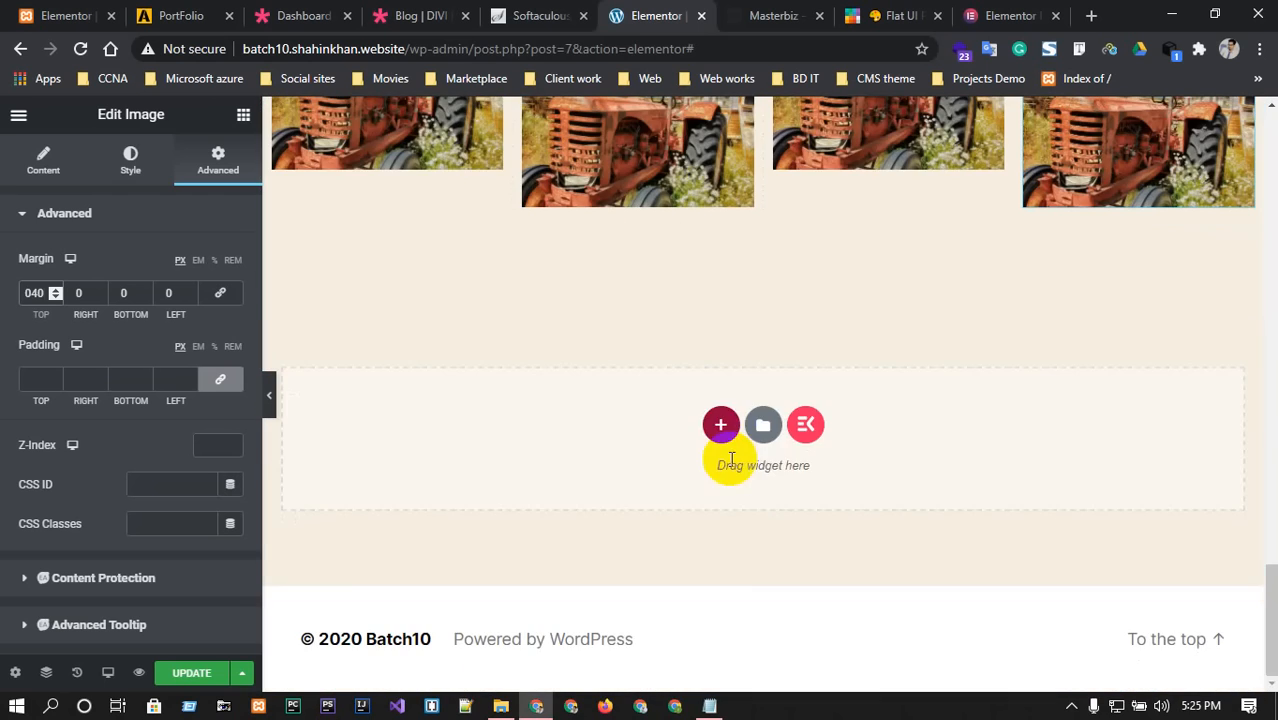
{"action": "left_click", "coordinate": [765, 15]}
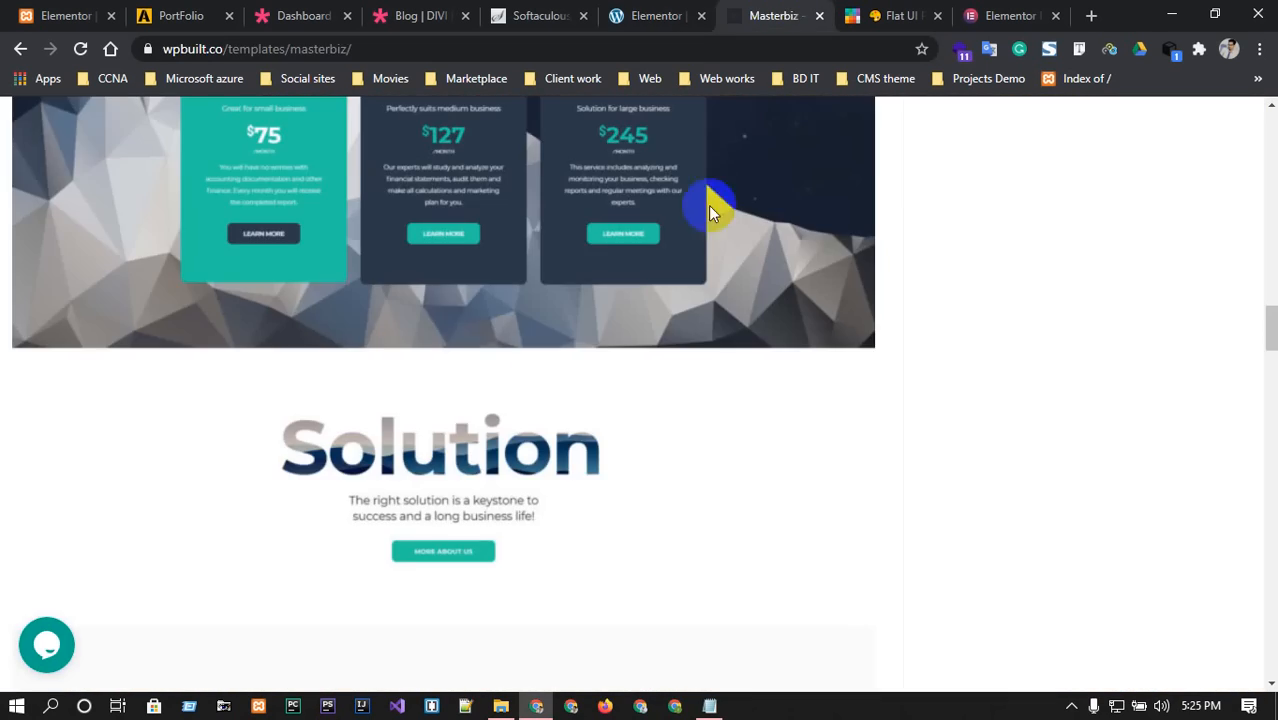
{"action": "scroll", "coordinate": [501, 338], "scroll_direction": "up", "scroll_amount": 1}
{"action": "scroll", "coordinate": [501, 338], "scroll_direction": "up", "scroll_amount": 2}
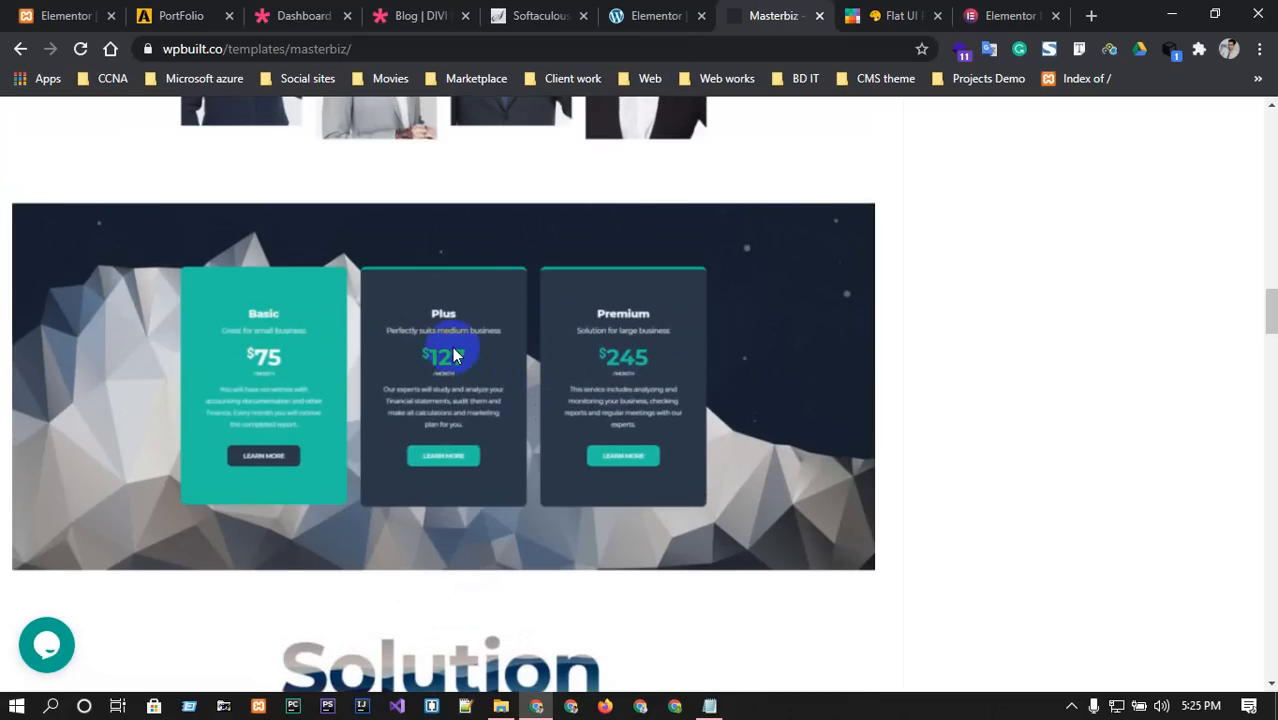
Add a single-column section below the four tractor photos and open its Edit Section settings.
{"action": "left_click", "coordinate": [620, 15]}
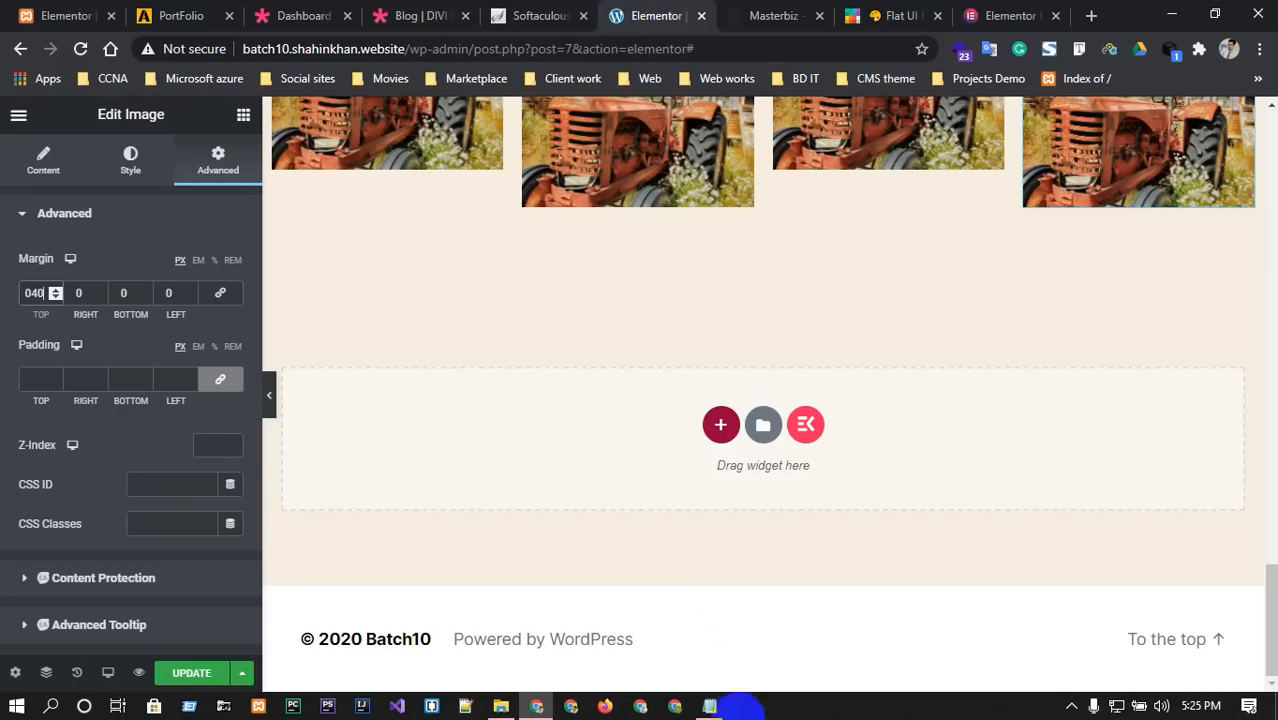
{"action": "left_click", "coordinate": [718, 426]}
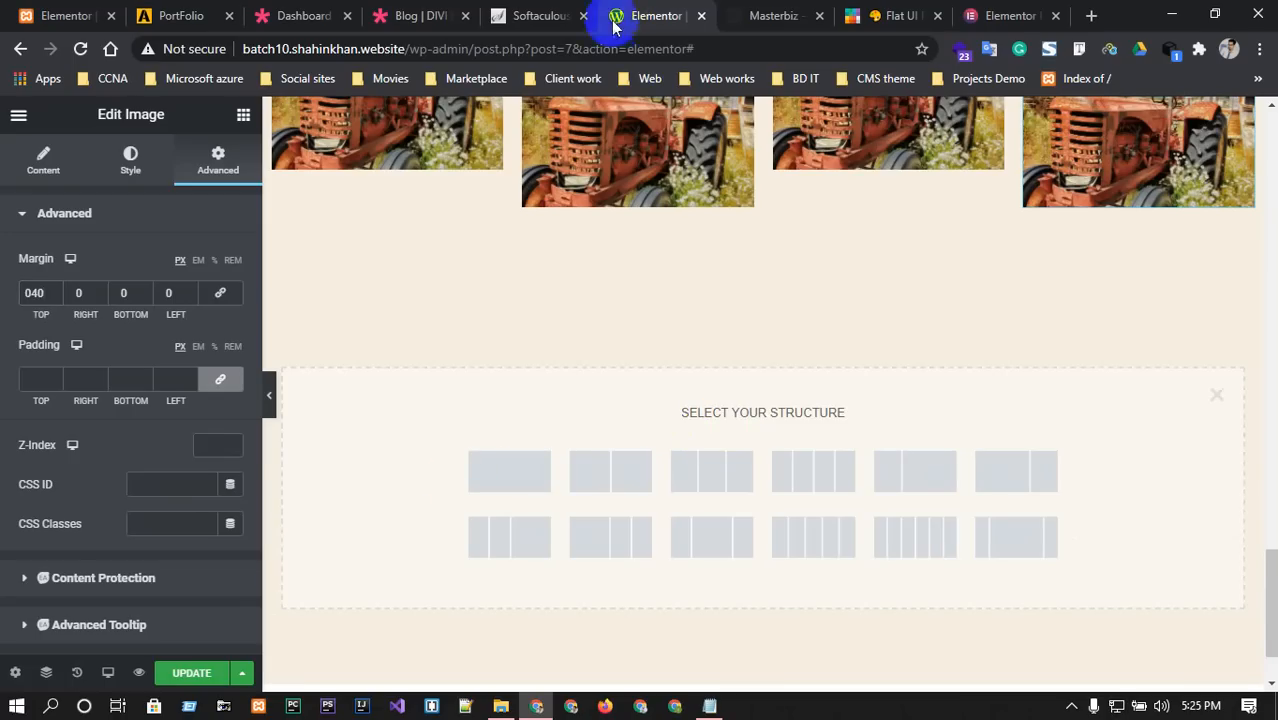
{"action": "left_click", "coordinate": [763, 8]}
{"action": "left_click", "coordinate": [620, 15]}
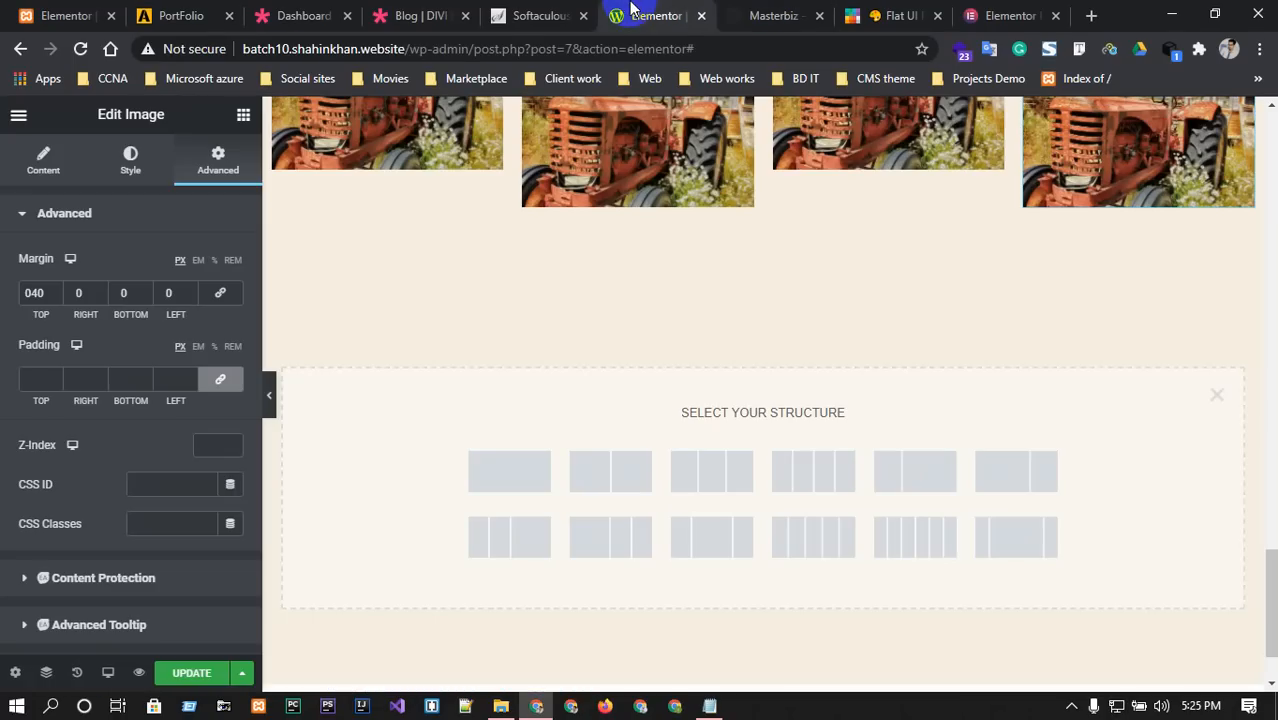
{"action": "left_click", "coordinate": [500, 476]}
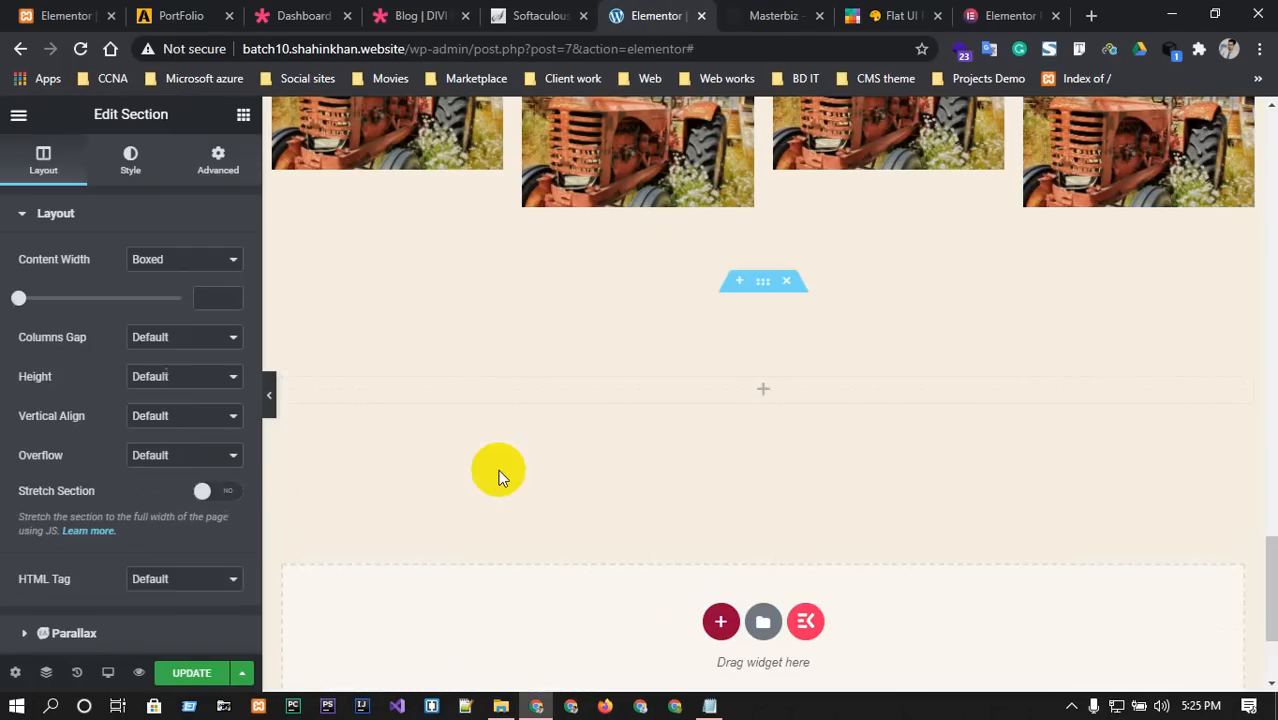
{"action": "left_click", "coordinate": [764, 288]}
{"action": "right_click", "coordinate": [764, 286]}
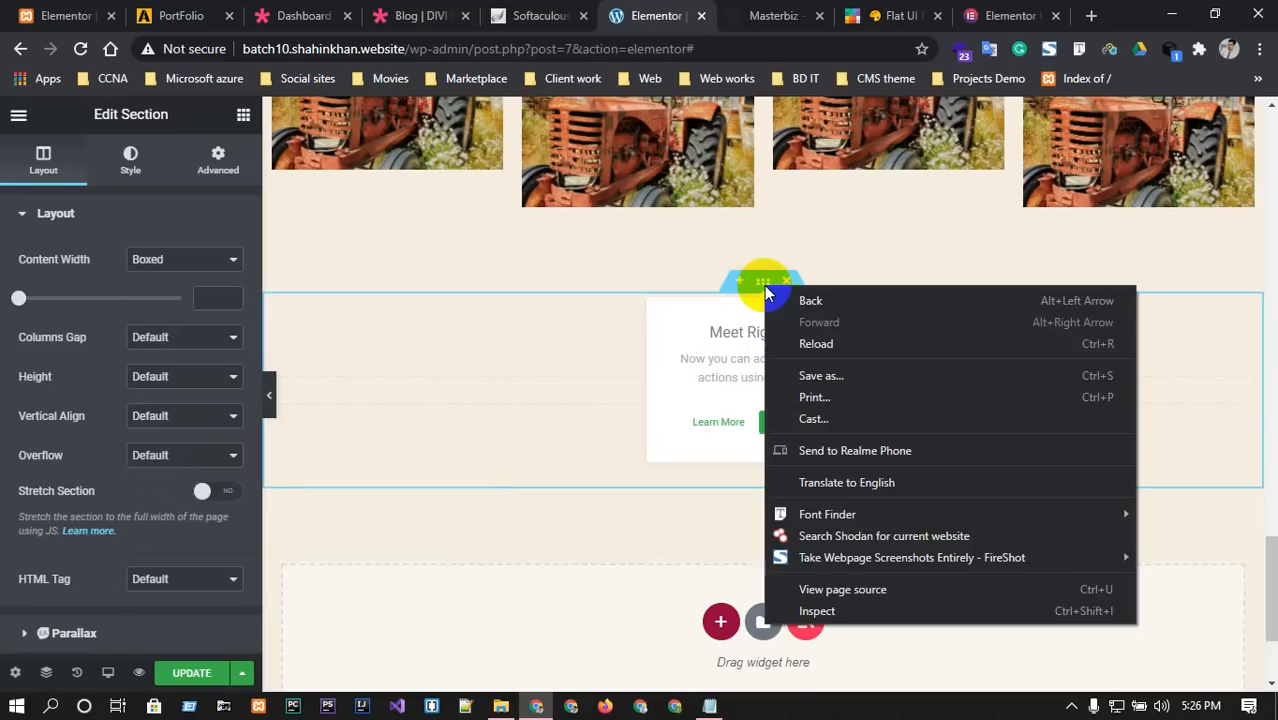
{"action": "key", "text": "Escape"}
{"action": "right_click", "coordinate": [759, 288]}
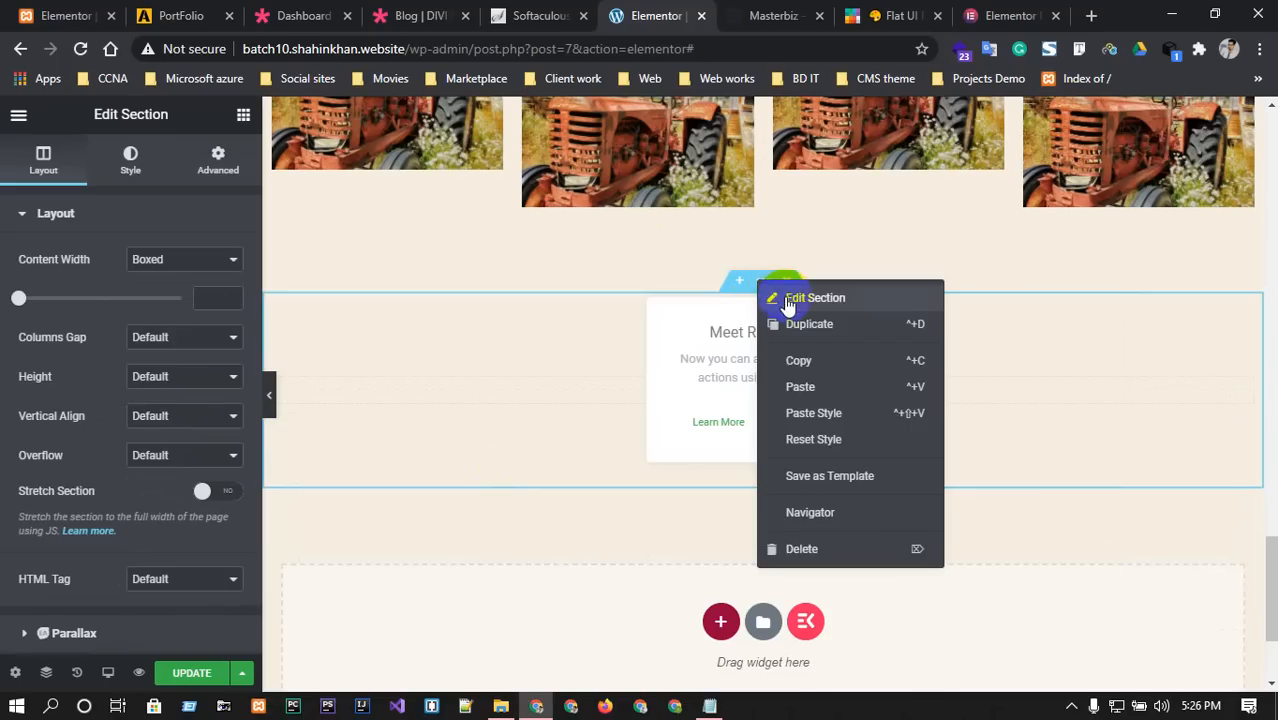
{"action": "left_click", "coordinate": [790, 297]}
Give the new section a Classic solid background in pale grey-mauve (#CFC1C1).
{"action": "left_click", "coordinate": [130, 163]}
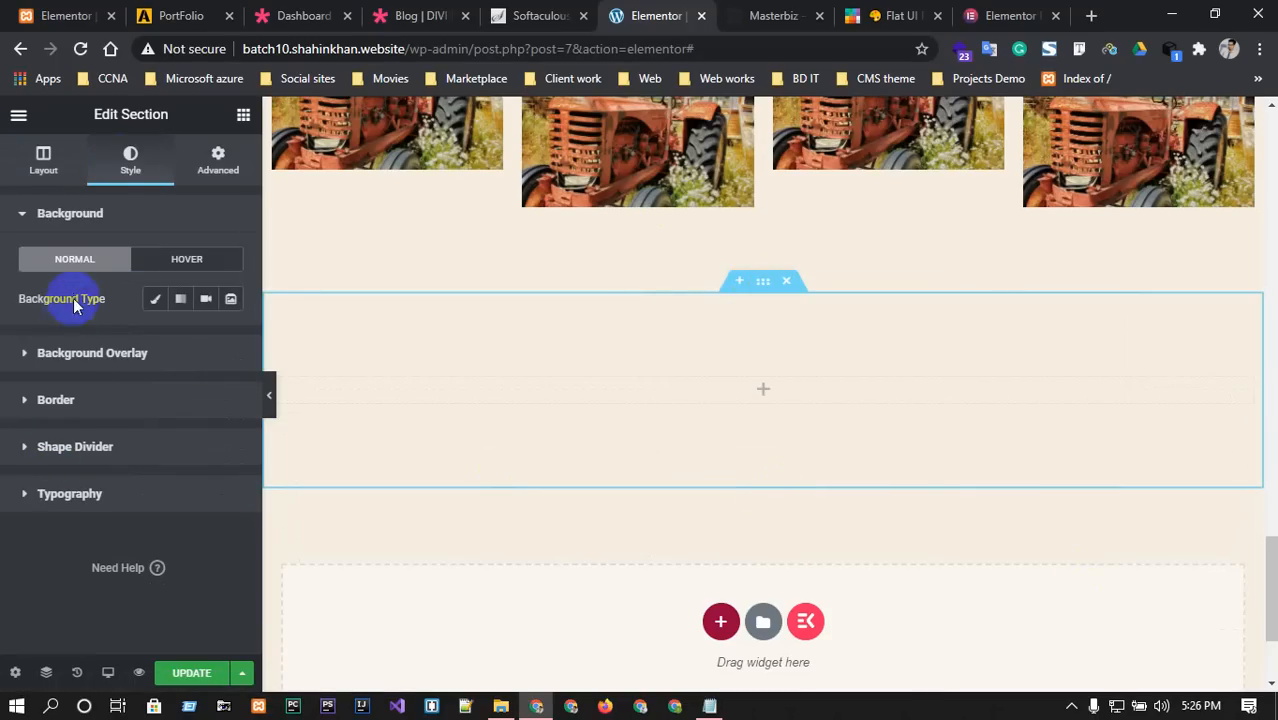
{"action": "left_click", "coordinate": [155, 299]}
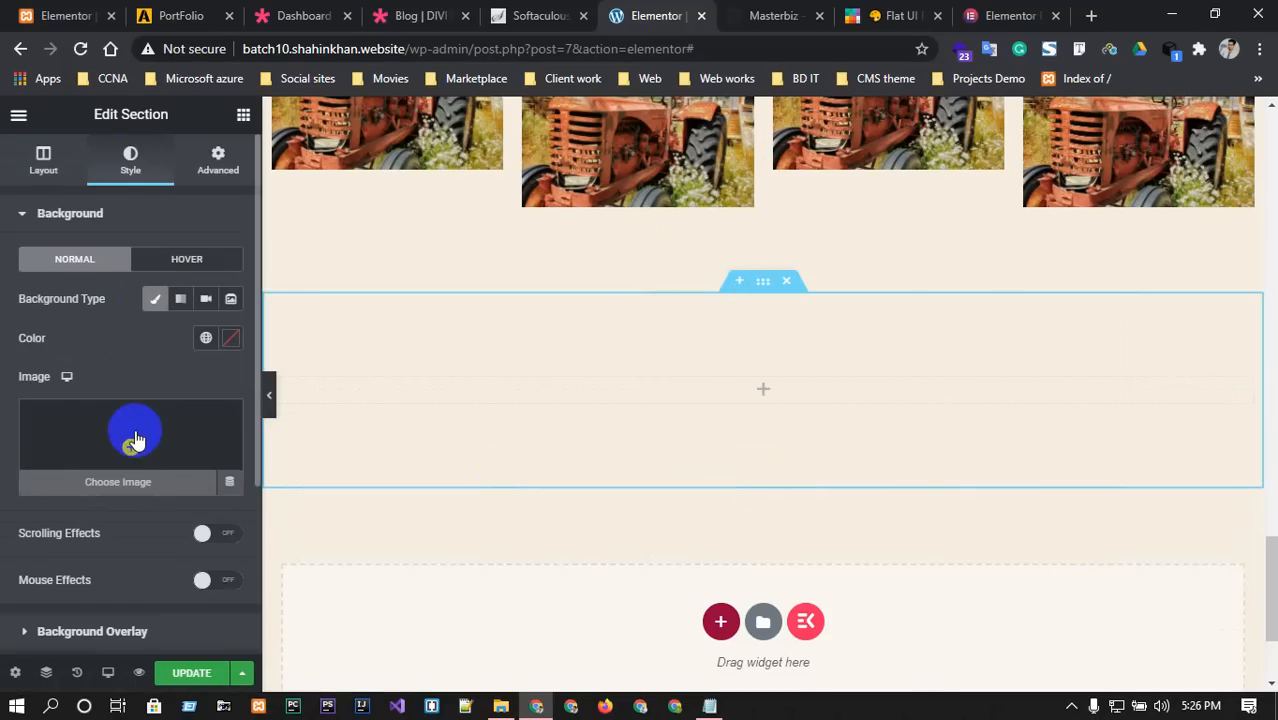
{"action": "left_click", "coordinate": [230, 340]}
{"action": "left_click_drag", "start_coordinate": [250, 480], "coordinate": [147, 436]}
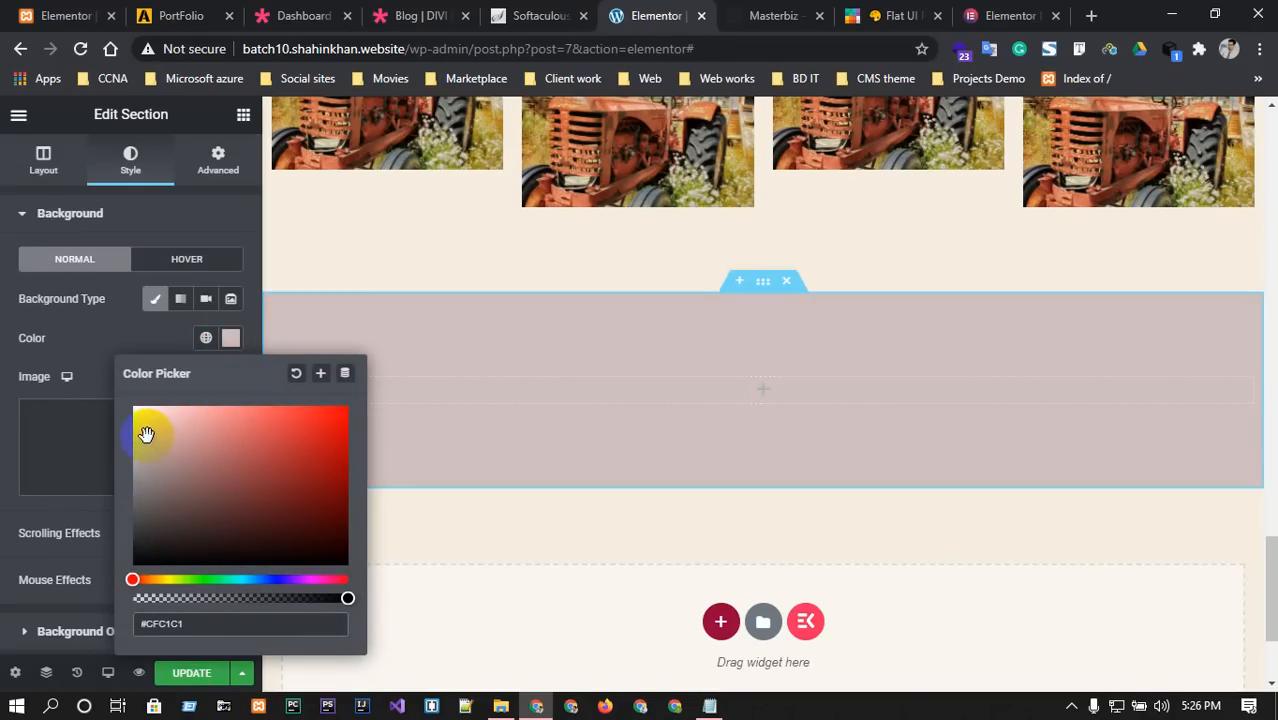
{"action": "left_click", "coordinate": [764, 392]}
{"action": "left_click", "coordinate": [142, 187]}
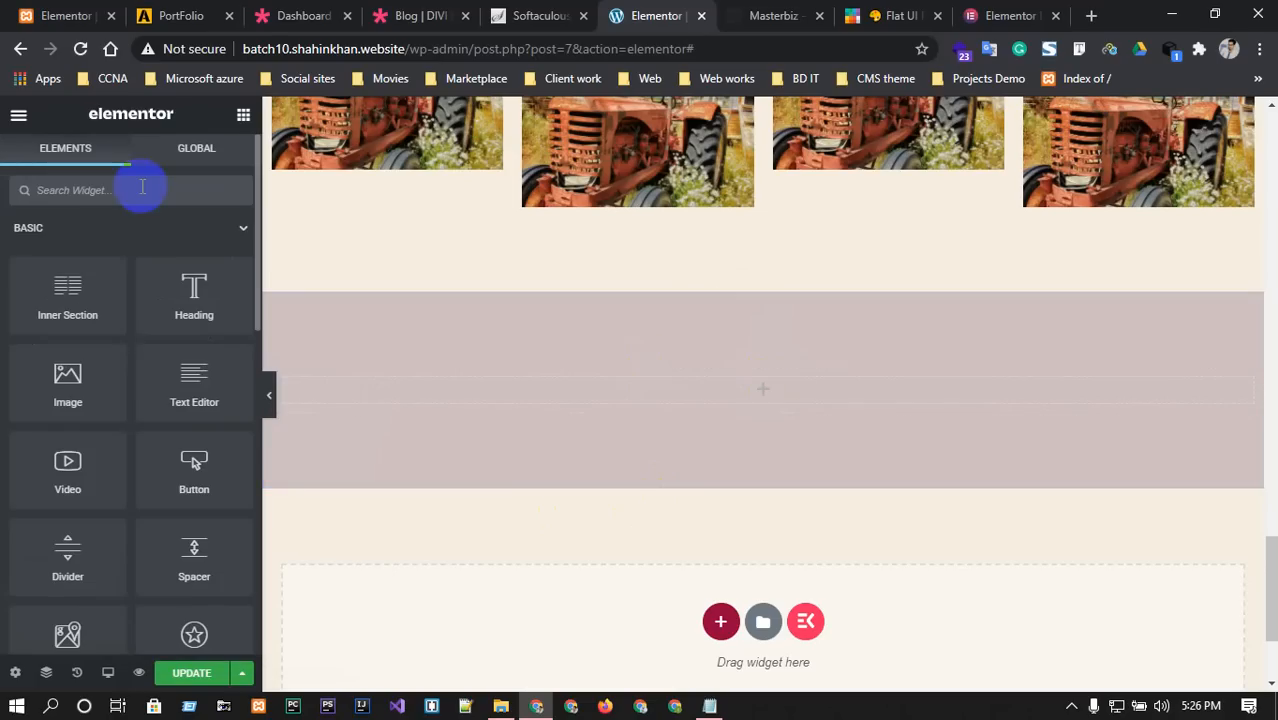
Search 'pla' and drop a Pricing Table widget into the grey-mauve section.
{"action": "type", "text": "por"}
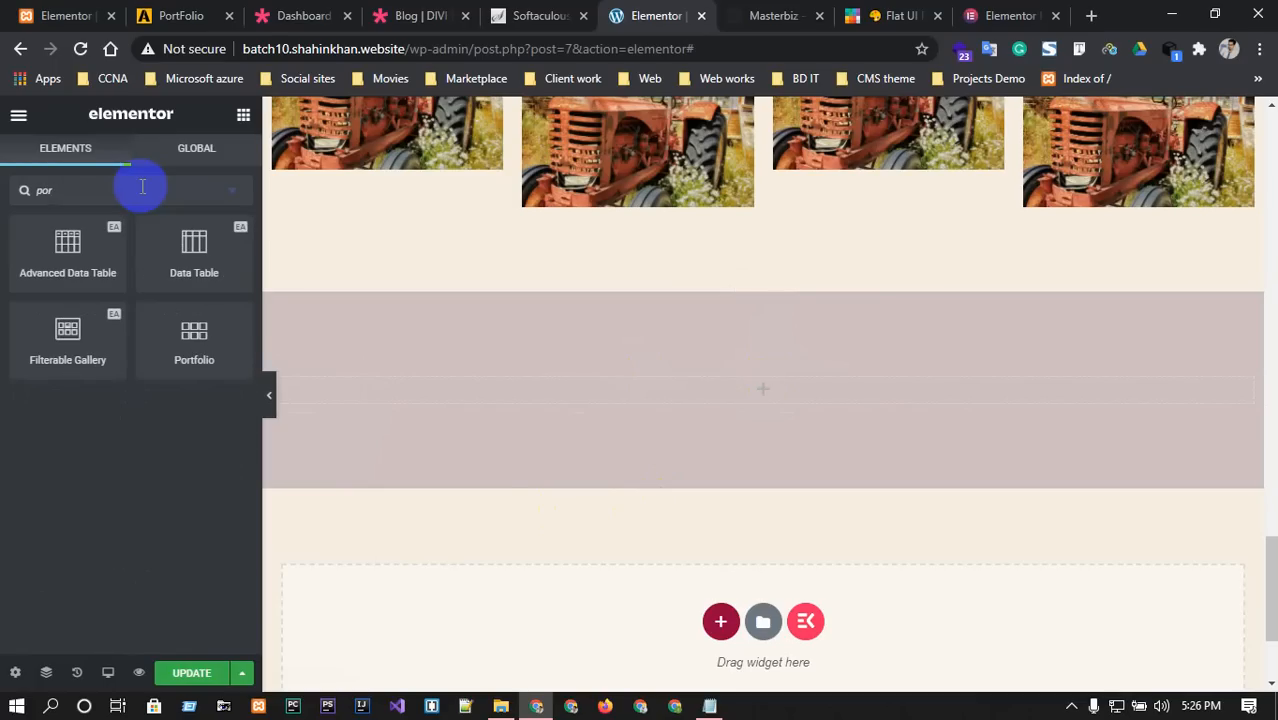
{"action": "left_click", "coordinate": [735, 8]}
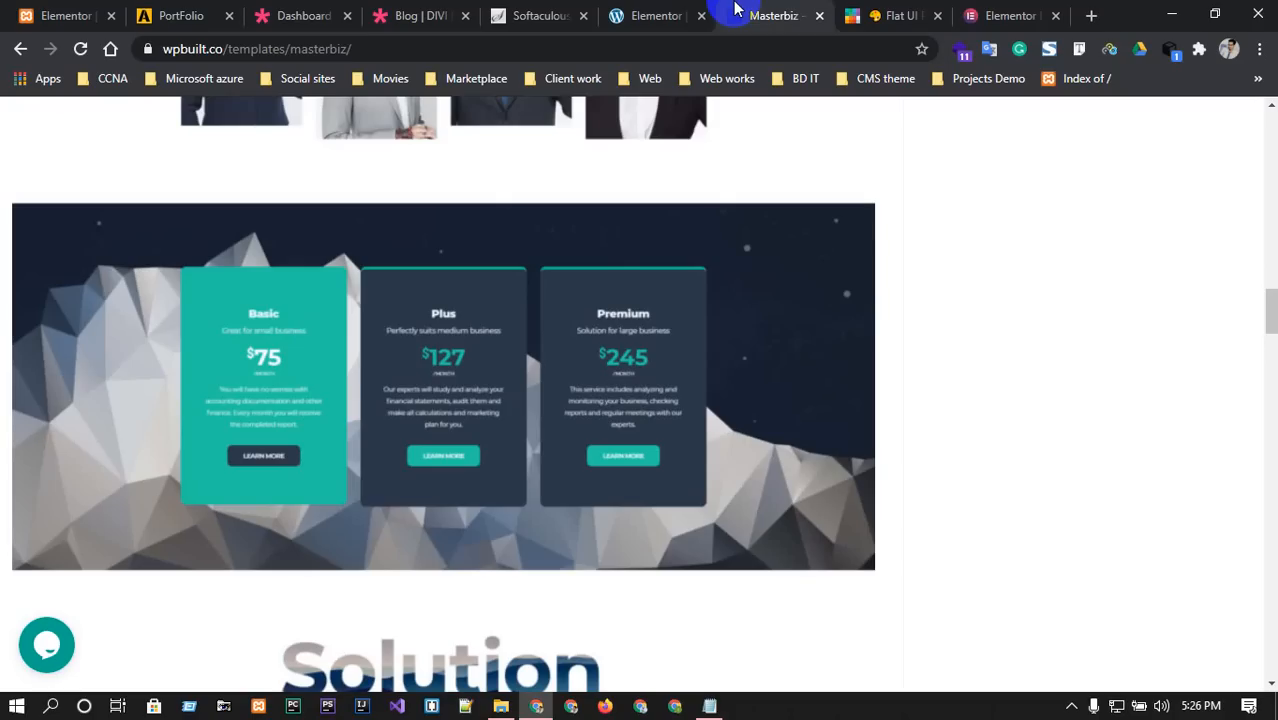
{"action": "left_click", "coordinate": [640, 12]}
{"action": "left_click", "coordinate": [102, 183]}
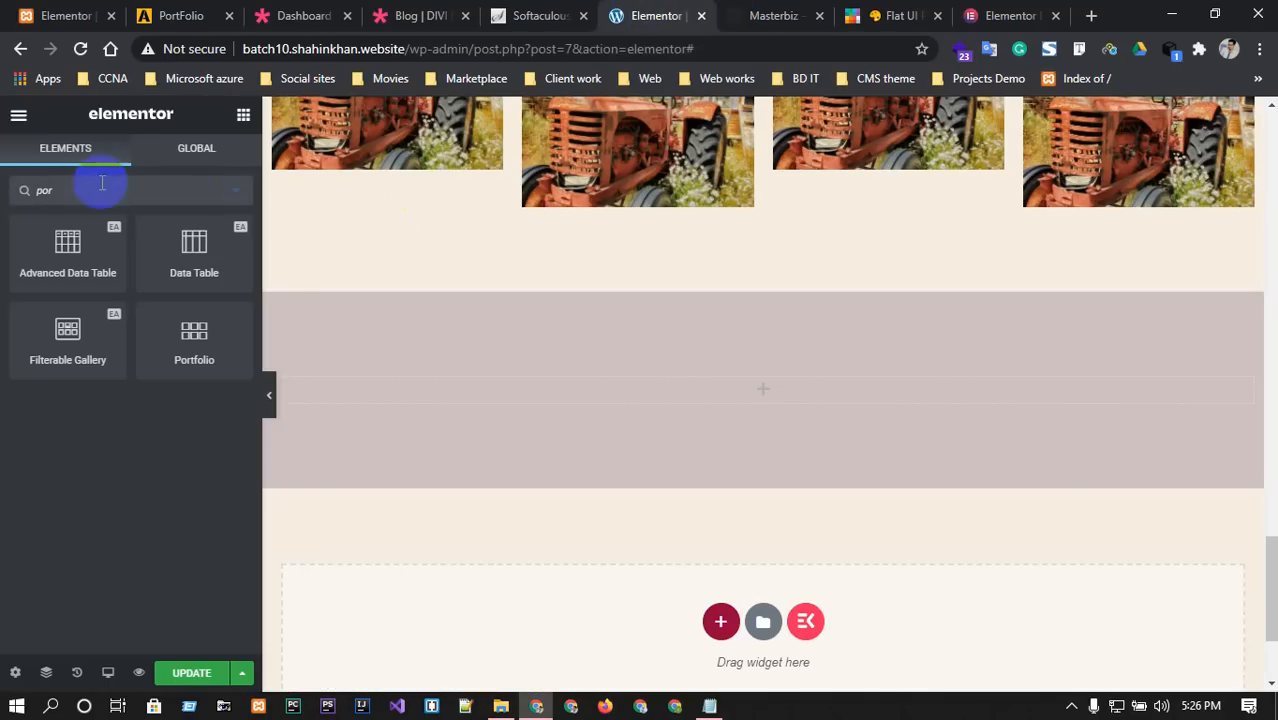
{"action": "double_click", "coordinate": [102, 183]}
{"action": "type", "text": "pa"}
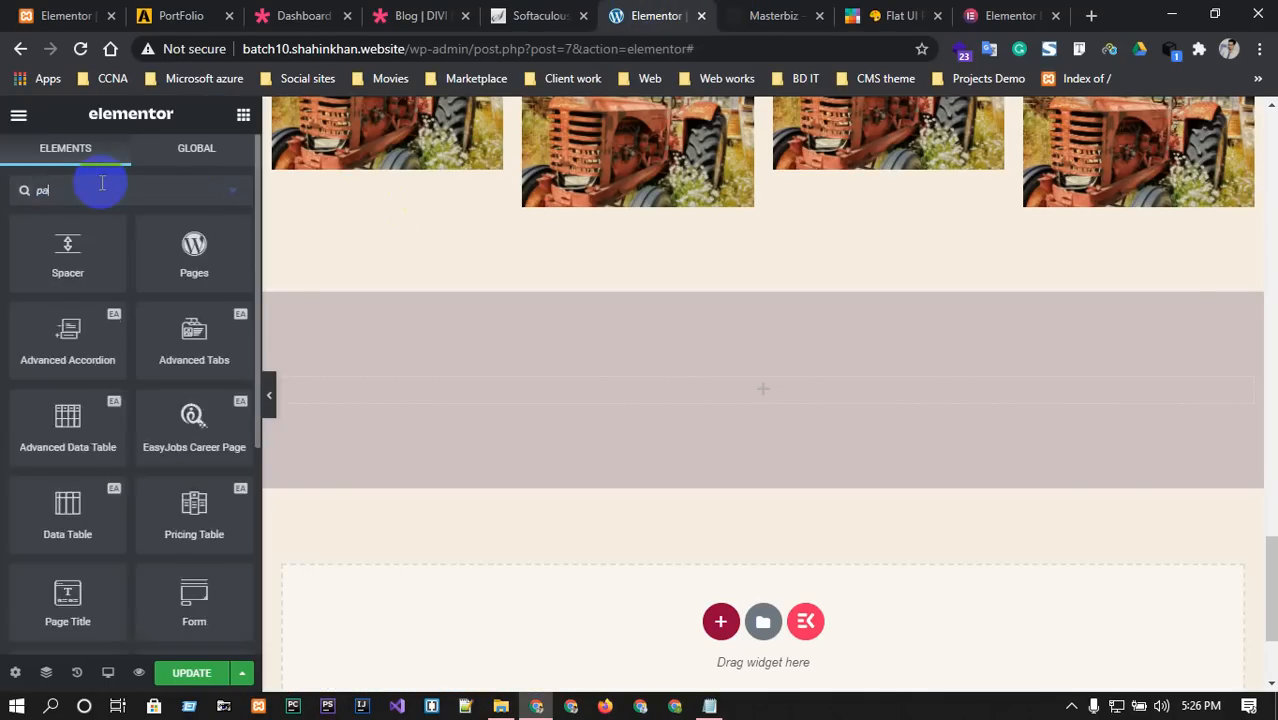
{"action": "type", "text": "c"}
{"action": "key", "text": "BackSpace"}
{"action": "key", "text": "BackSpace"}
{"action": "key", "text": "BackSpace"}
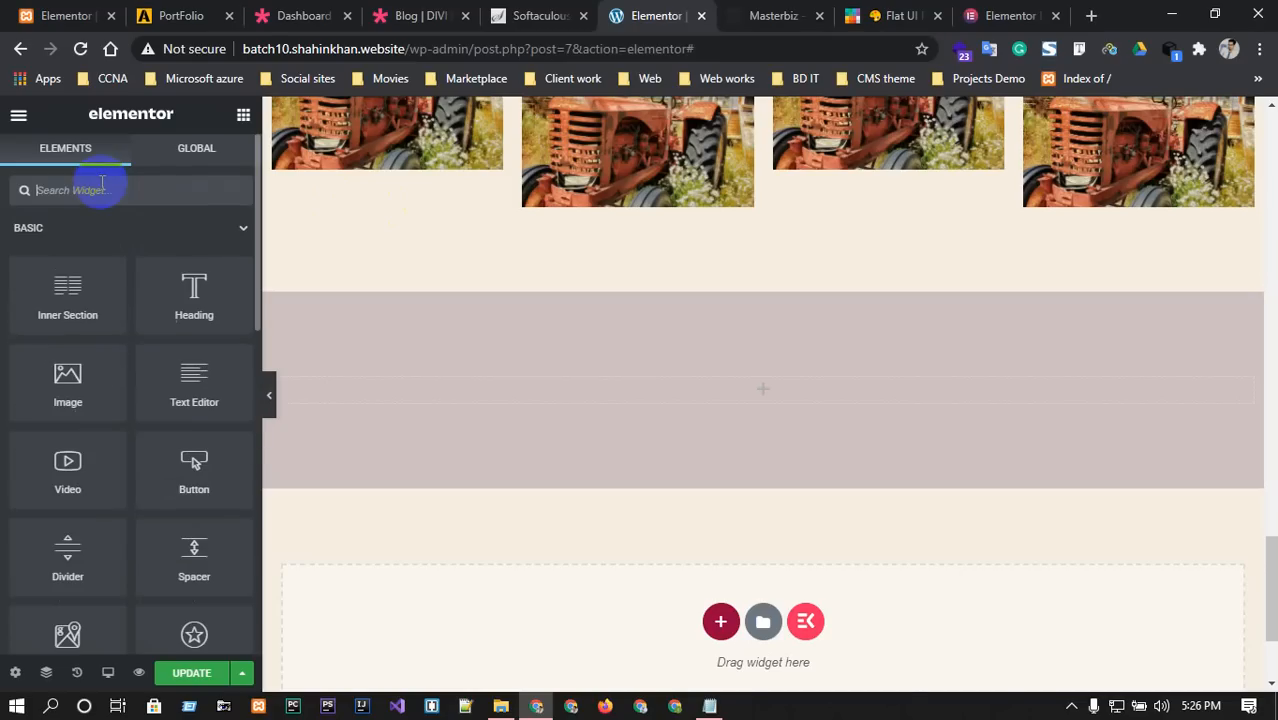
{"action": "type", "text": "pla"}
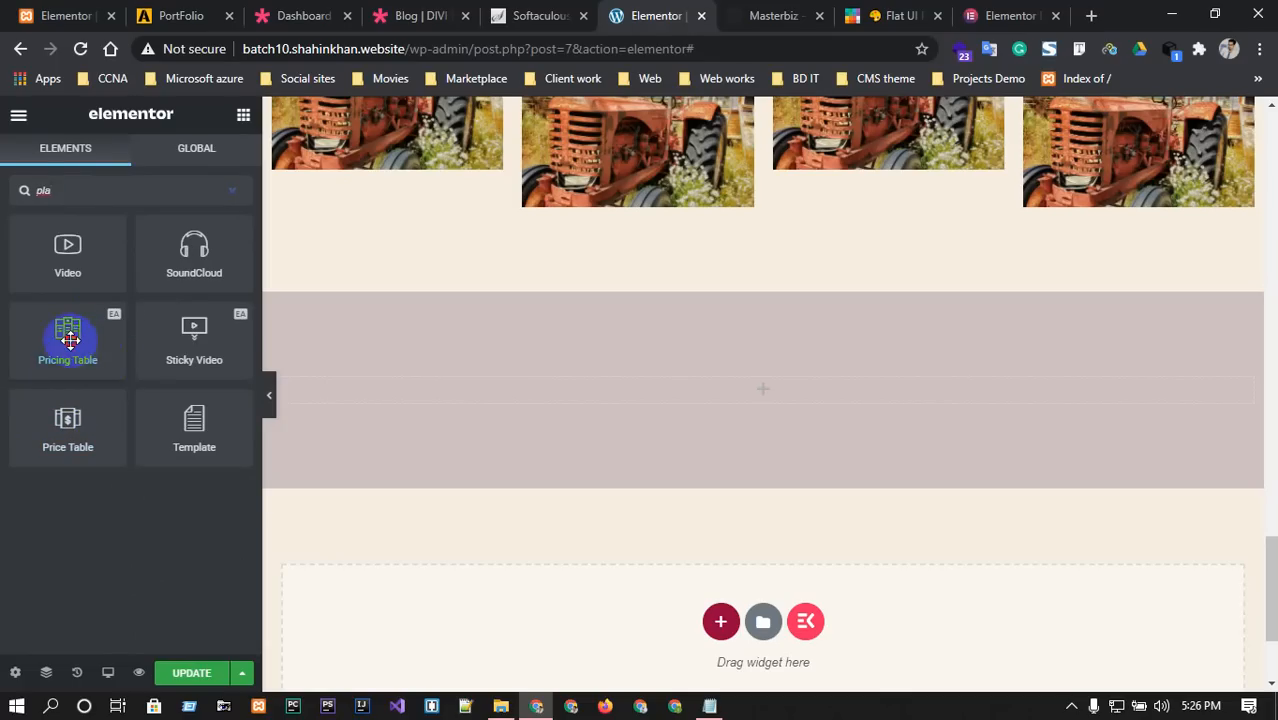
{"action": "left_click_drag", "start_coordinate": [70, 340], "coordinate": [736, 378]}
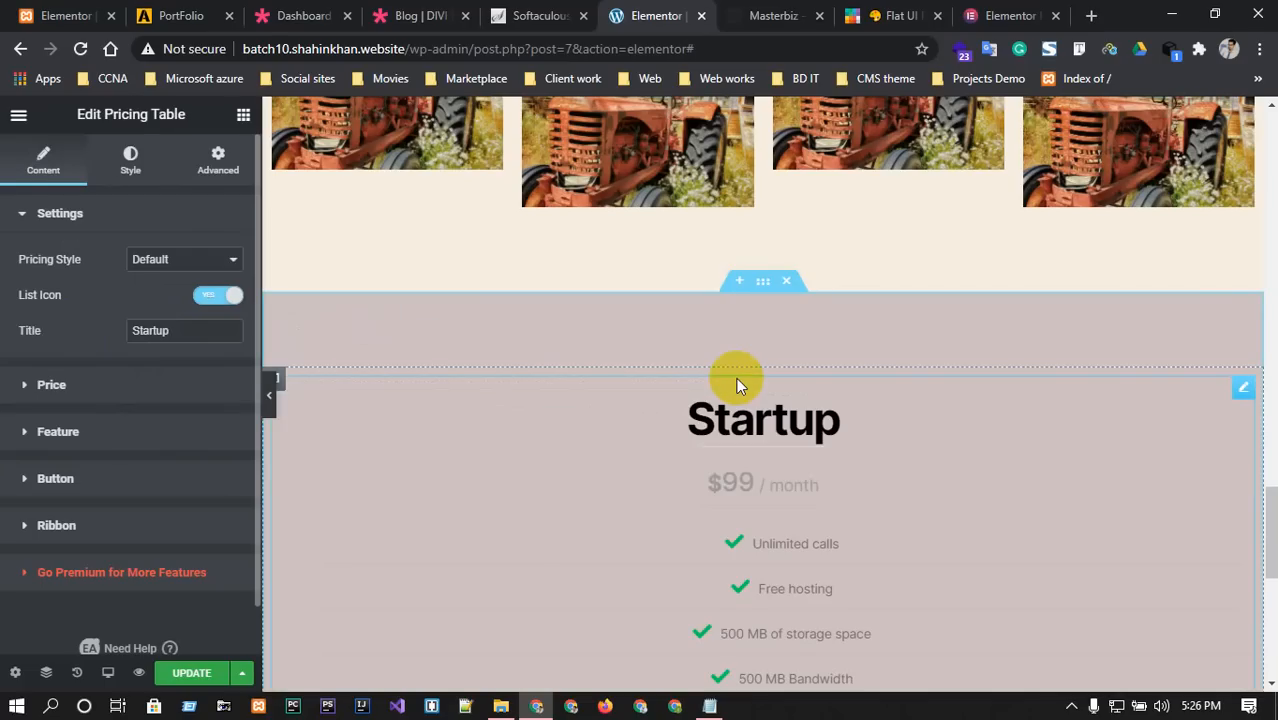
After comparing with the Masterbiz pricing, delete the Startup pricing table.
{"action": "scroll", "coordinate": [736, 378], "scroll_direction": "down", "scroll_amount": 3}
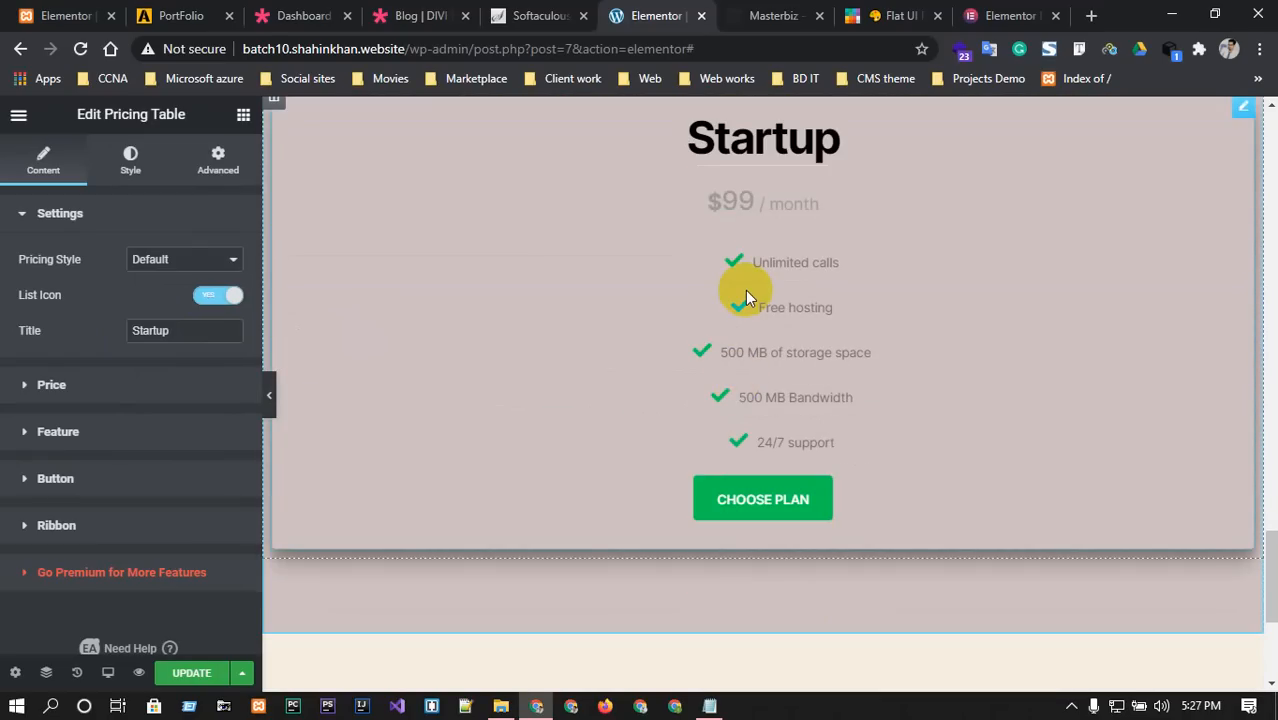
{"action": "key", "text": "ctrl+Tab"}
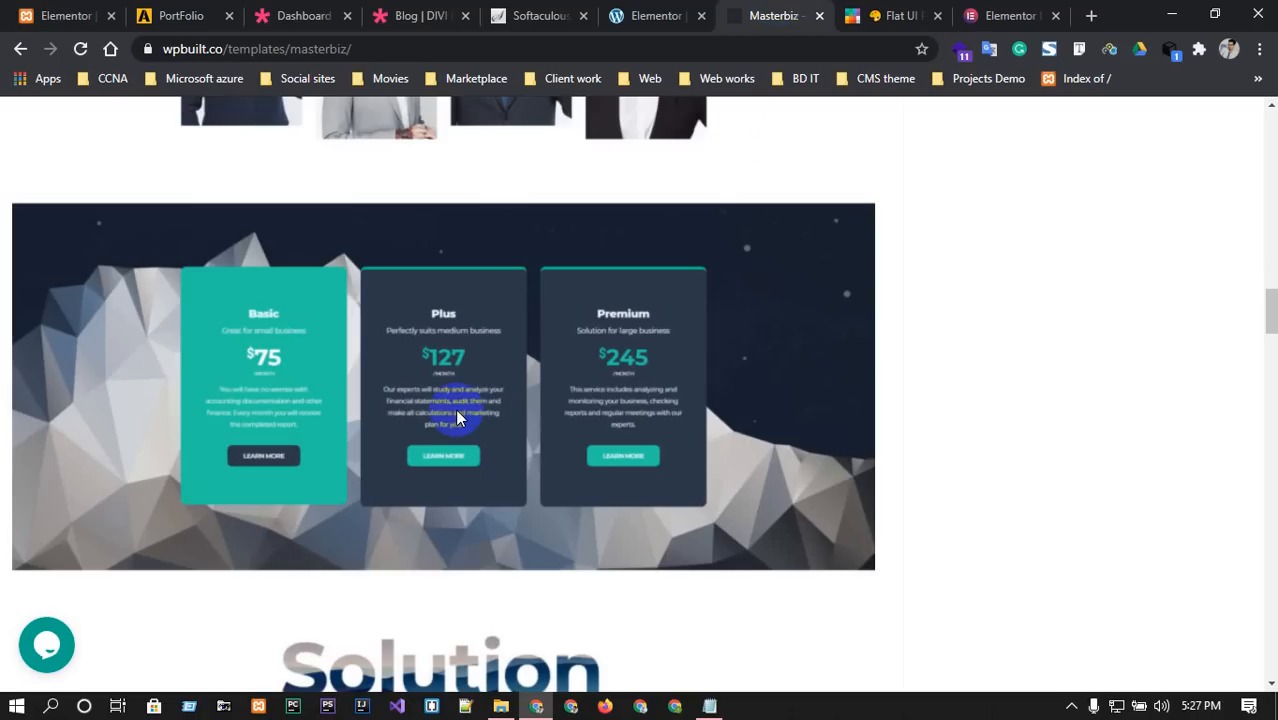
{"action": "left_click", "coordinate": [690, 14]}
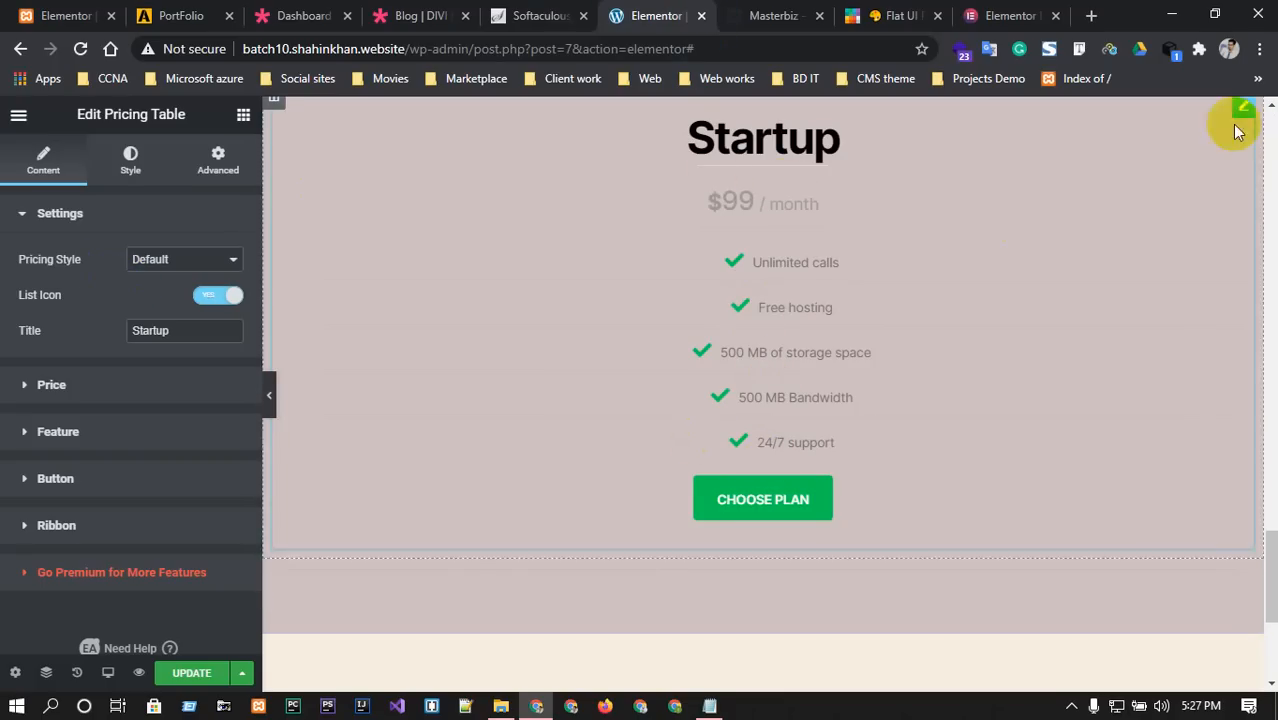
{"action": "scroll", "coordinate": [1117, 230], "scroll_direction": "up", "scroll_amount": 2}
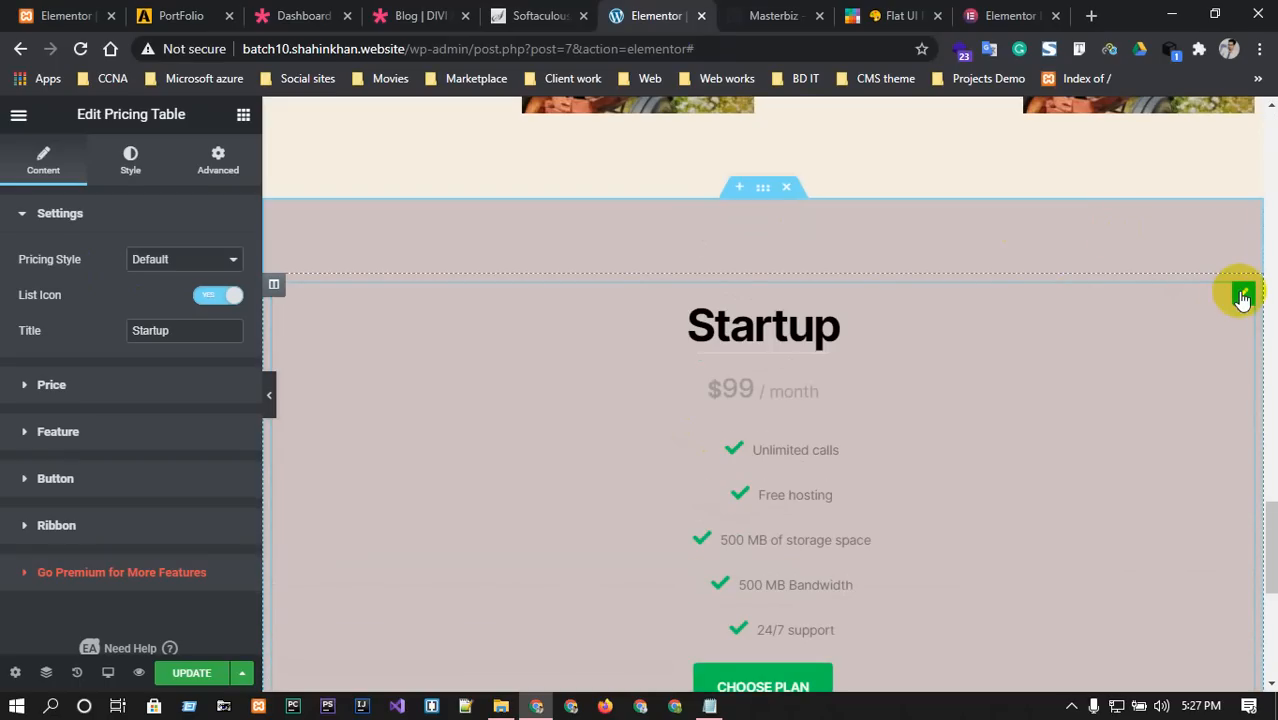
{"action": "right_click", "coordinate": [1242, 297]}
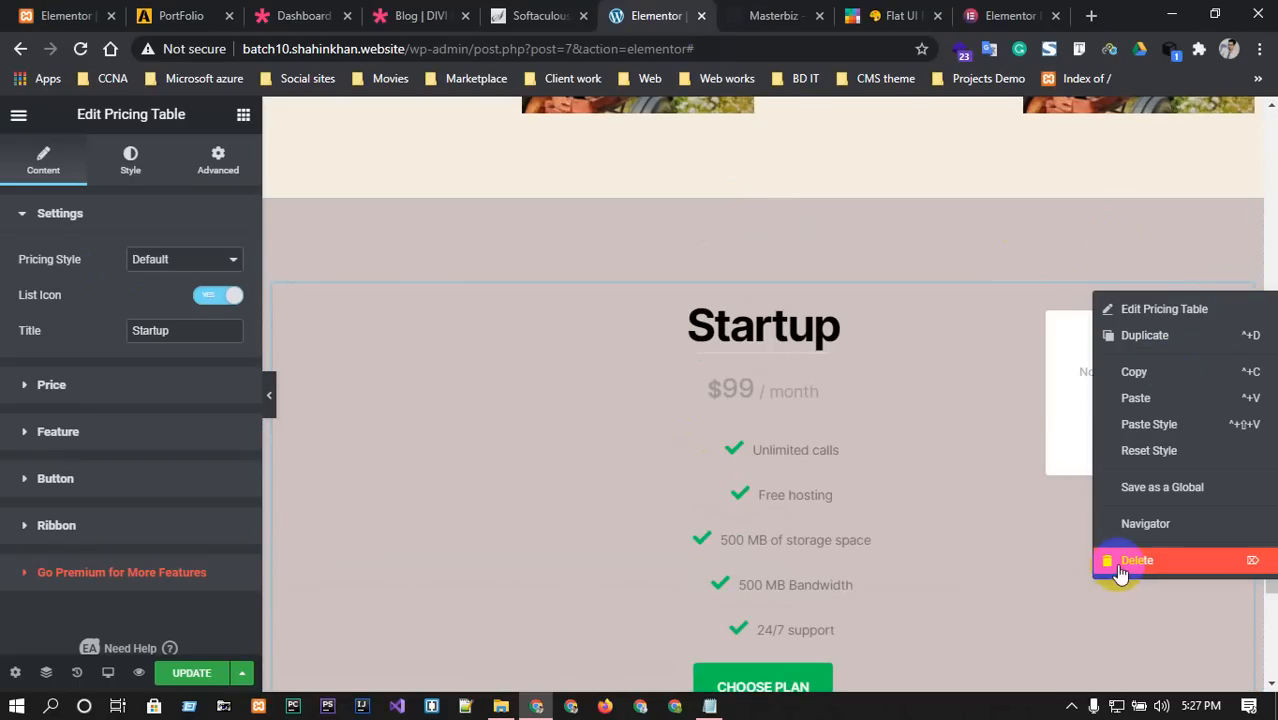
{"action": "left_click", "coordinate": [1120, 571]}
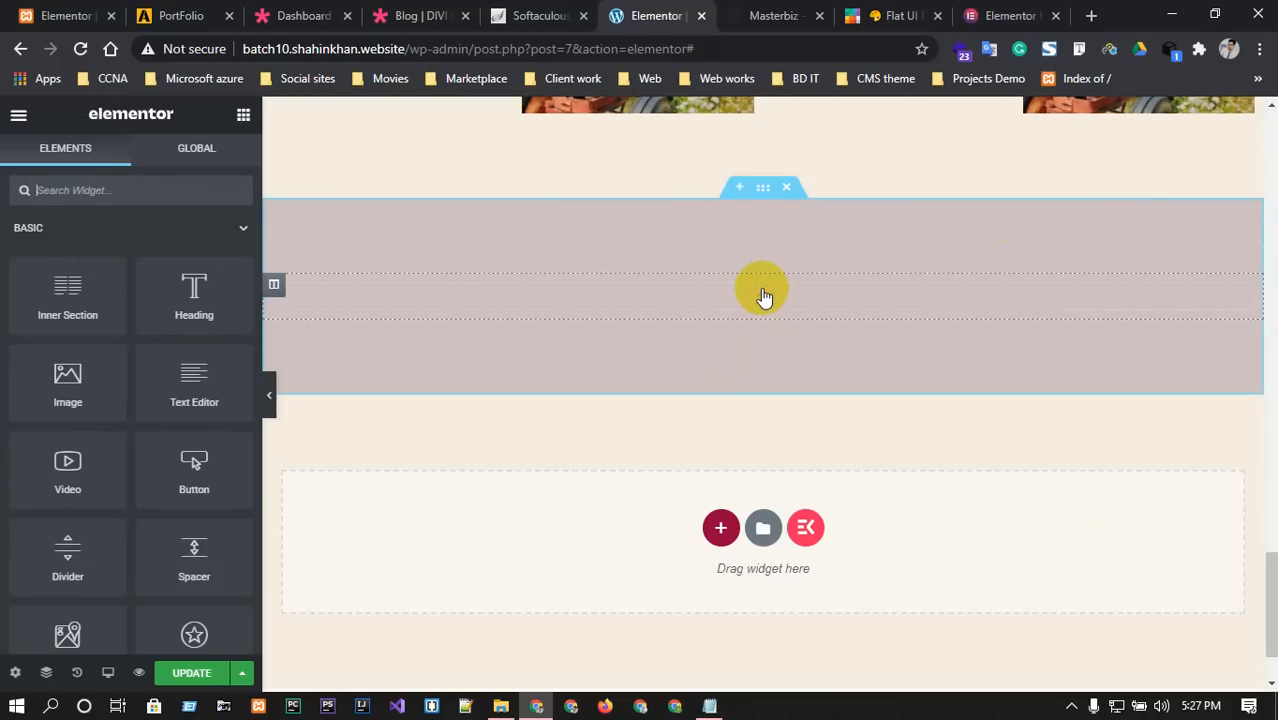
Insert an Inner Section, duplicate a column to get three, and search 'pric' for widgets.
{"action": "left_click_drag", "start_coordinate": [50, 287], "coordinate": [732, 298]}
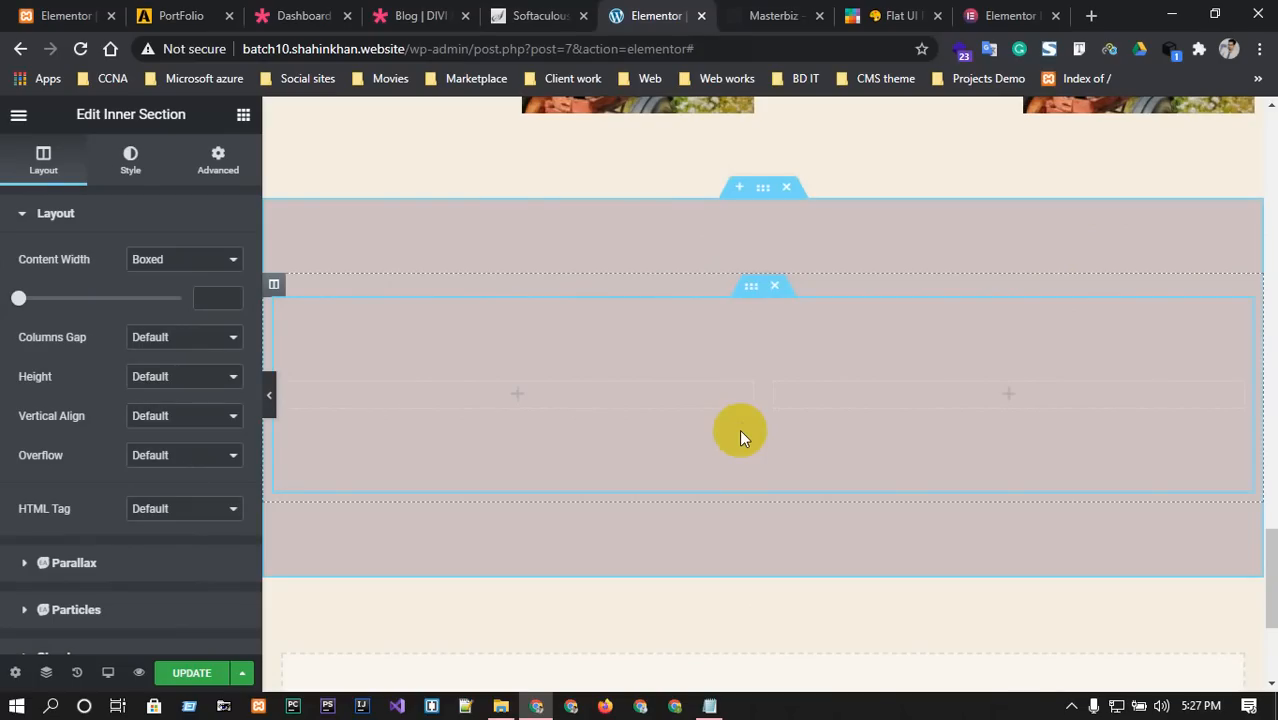
{"action": "right_click", "coordinate": [555, 388]}
{"action": "left_click", "coordinate": [609, 431]}
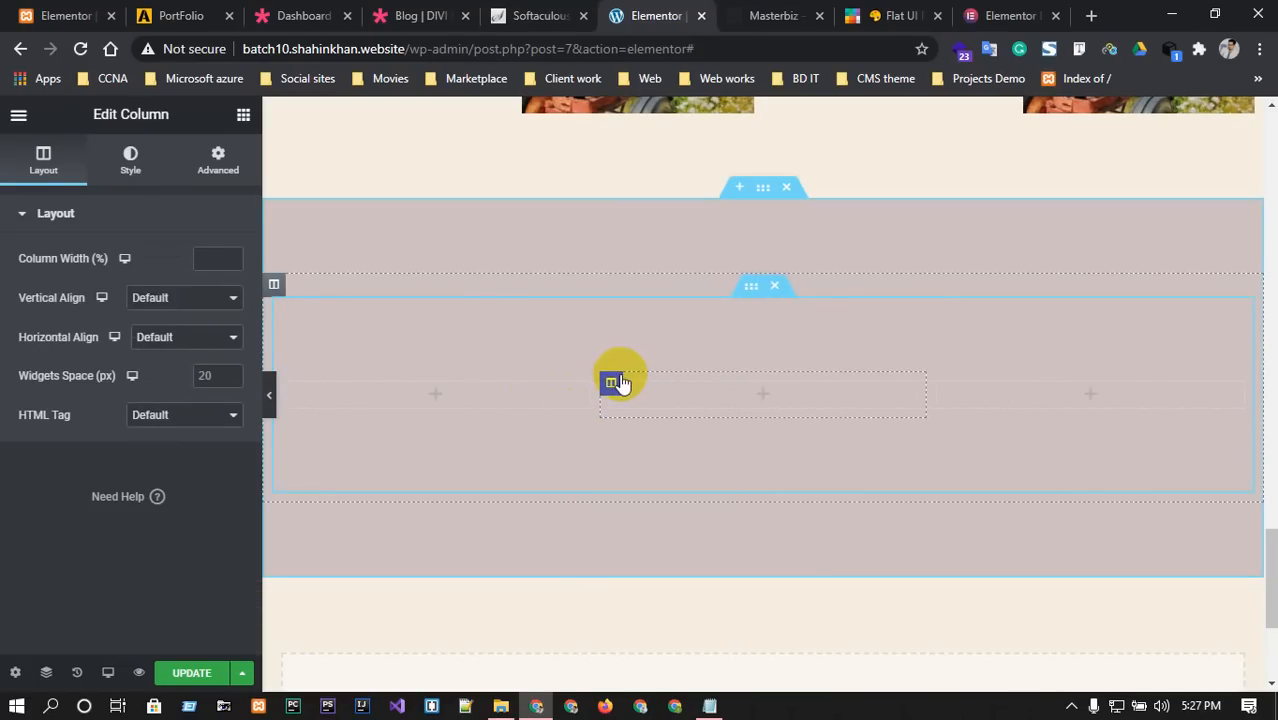
{"action": "left_click", "coordinate": [443, 396]}
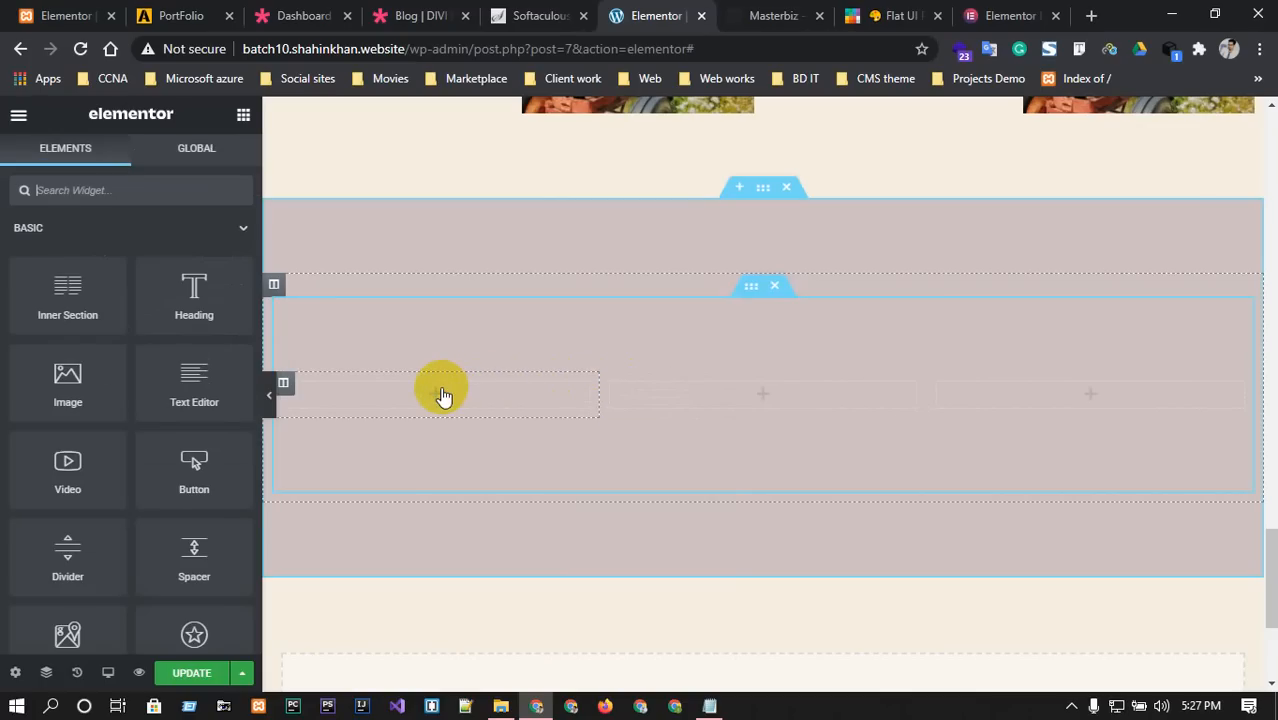
{"action": "type", "text": "pric"}
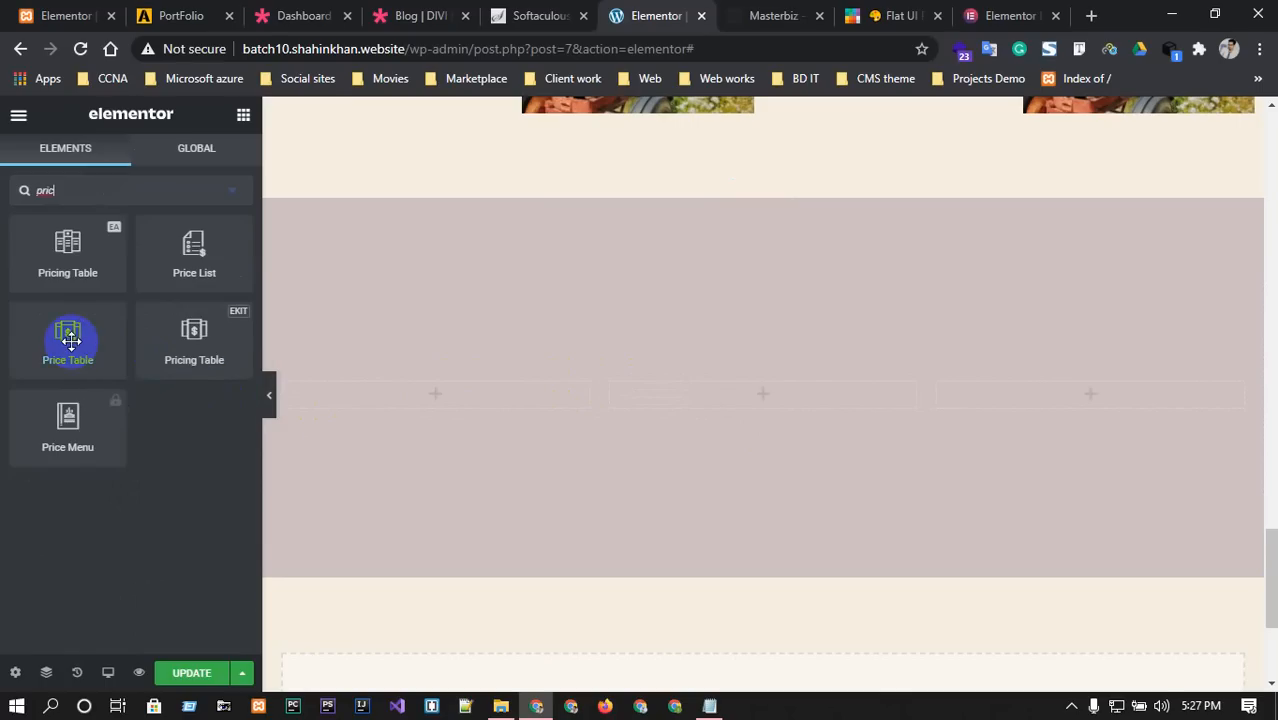
Place a Price Table in column one and a Pricing Table in column two.
{"action": "left_click_drag", "start_coordinate": [70, 340], "coordinate": [445, 405]}
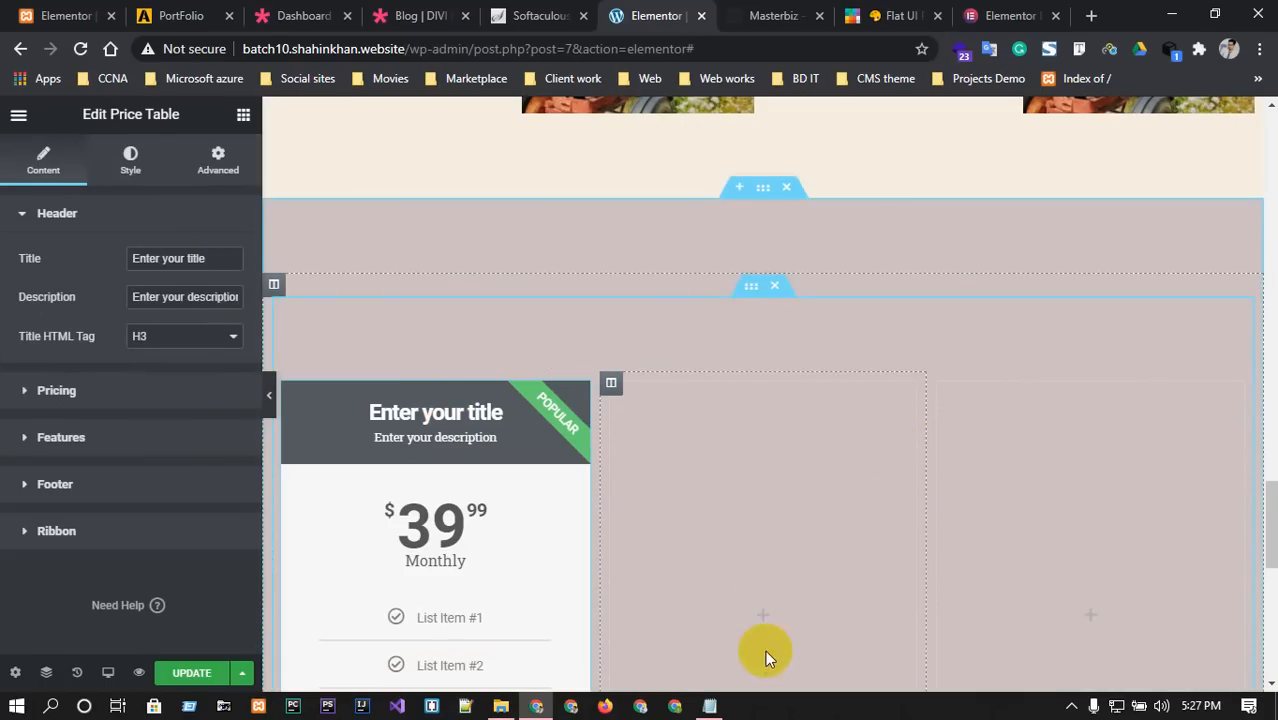
{"action": "left_click", "coordinate": [764, 620]}
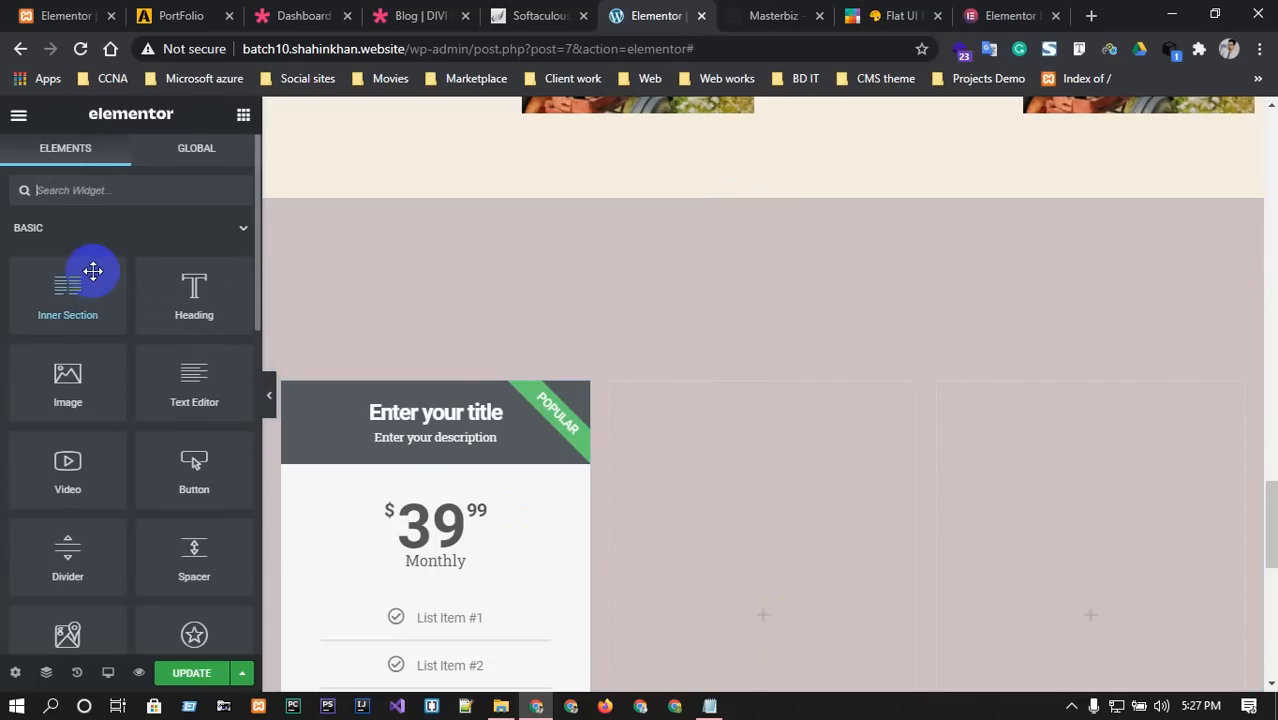
{"action": "type", "text": "pri"}
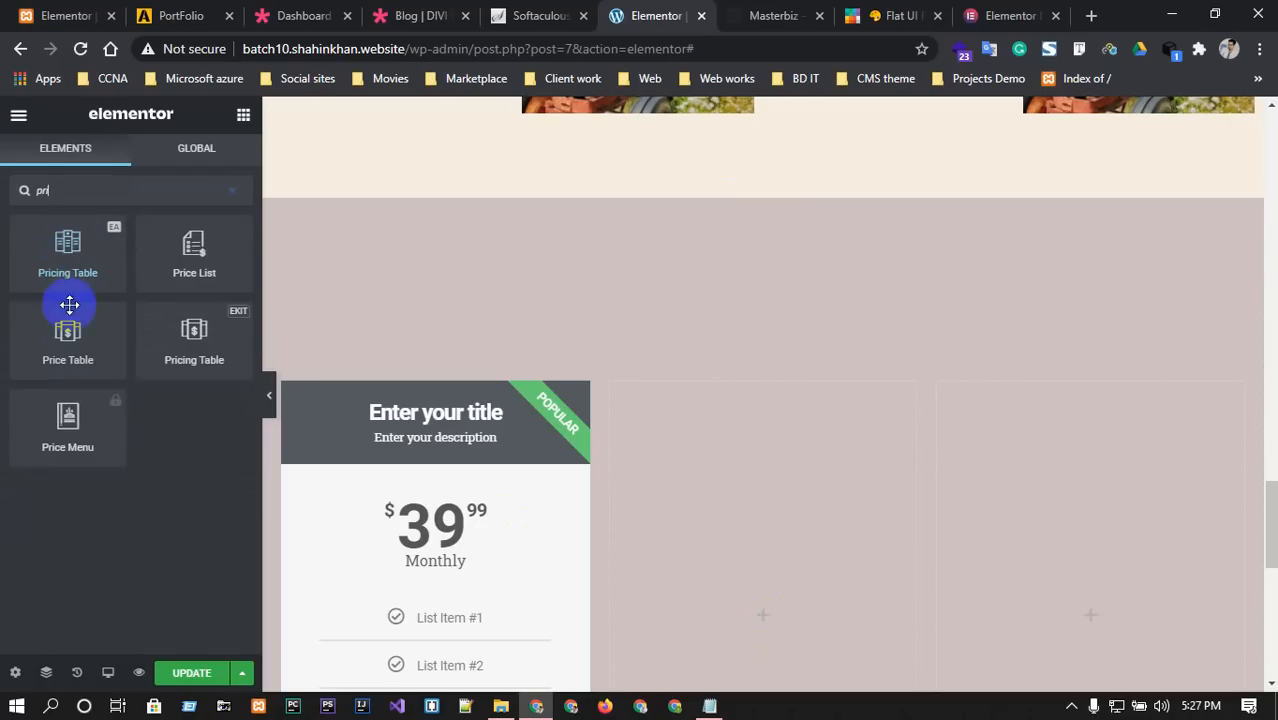
{"action": "left_click_drag", "start_coordinate": [57, 234], "coordinate": [725, 561]}
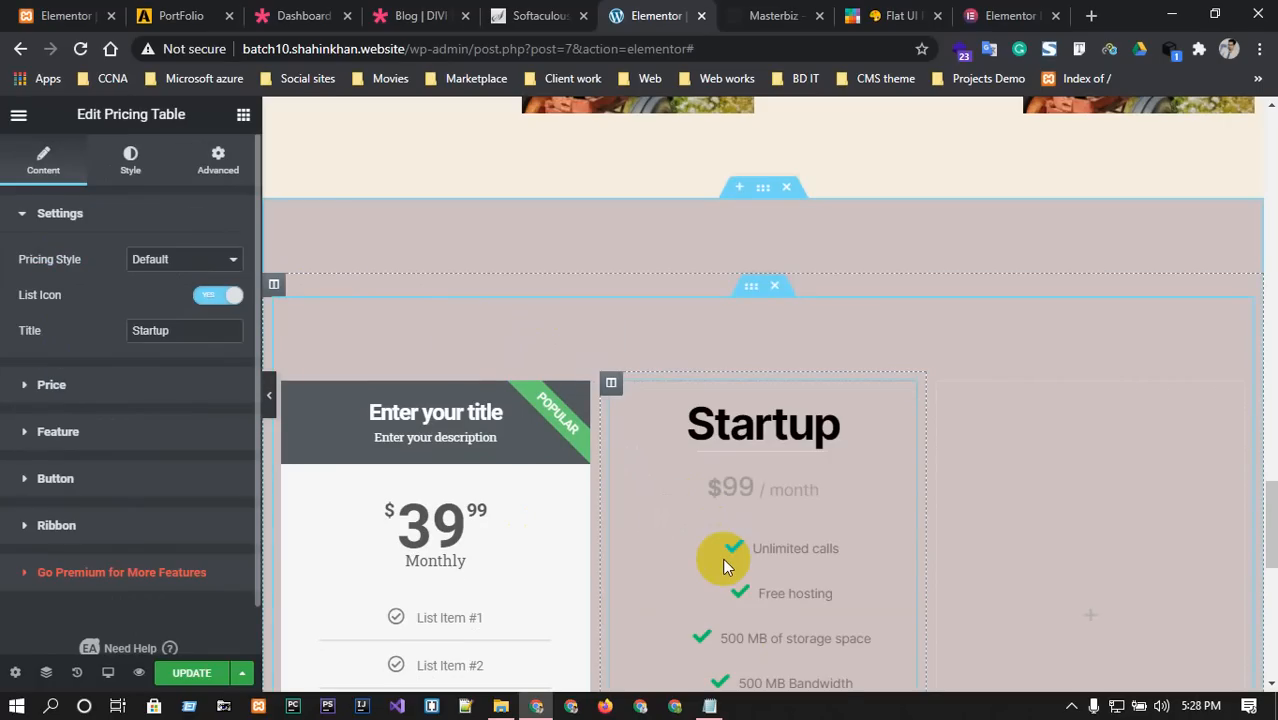
Search 'pric' in the widget panel for the empty third column.
{"action": "left_click", "coordinate": [1078, 613]}
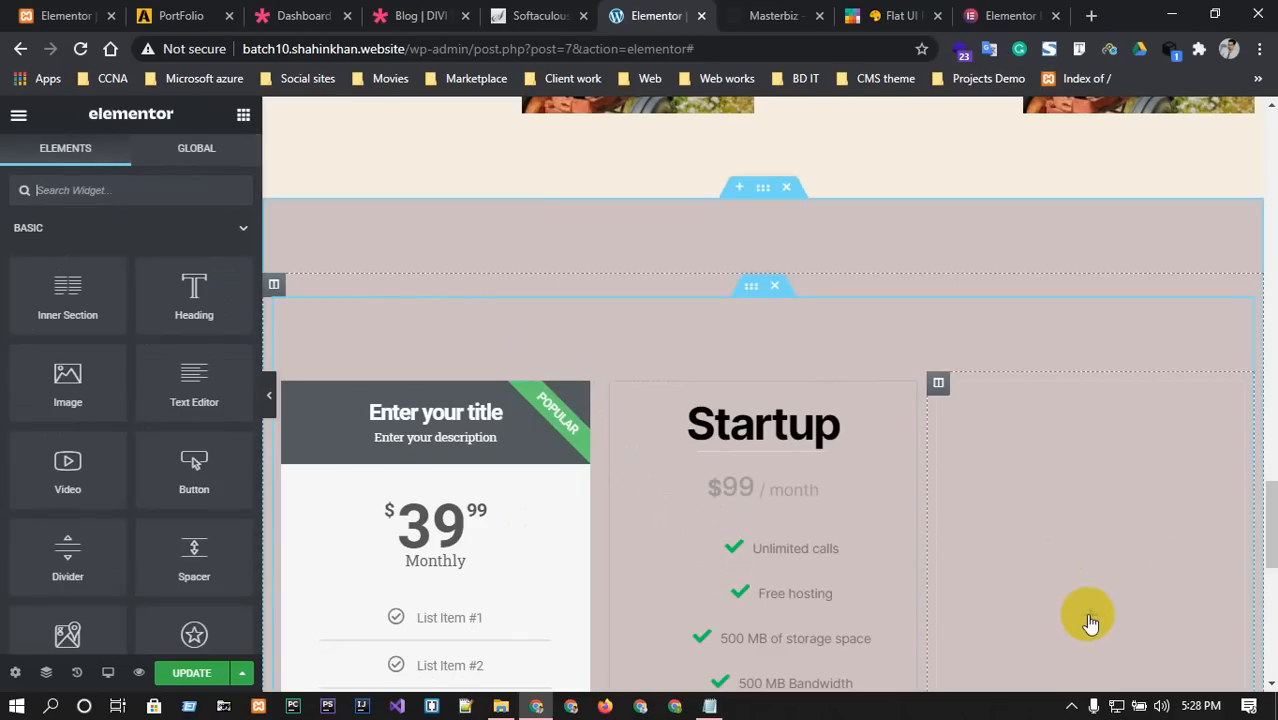
{"action": "left_click", "coordinate": [152, 182]}
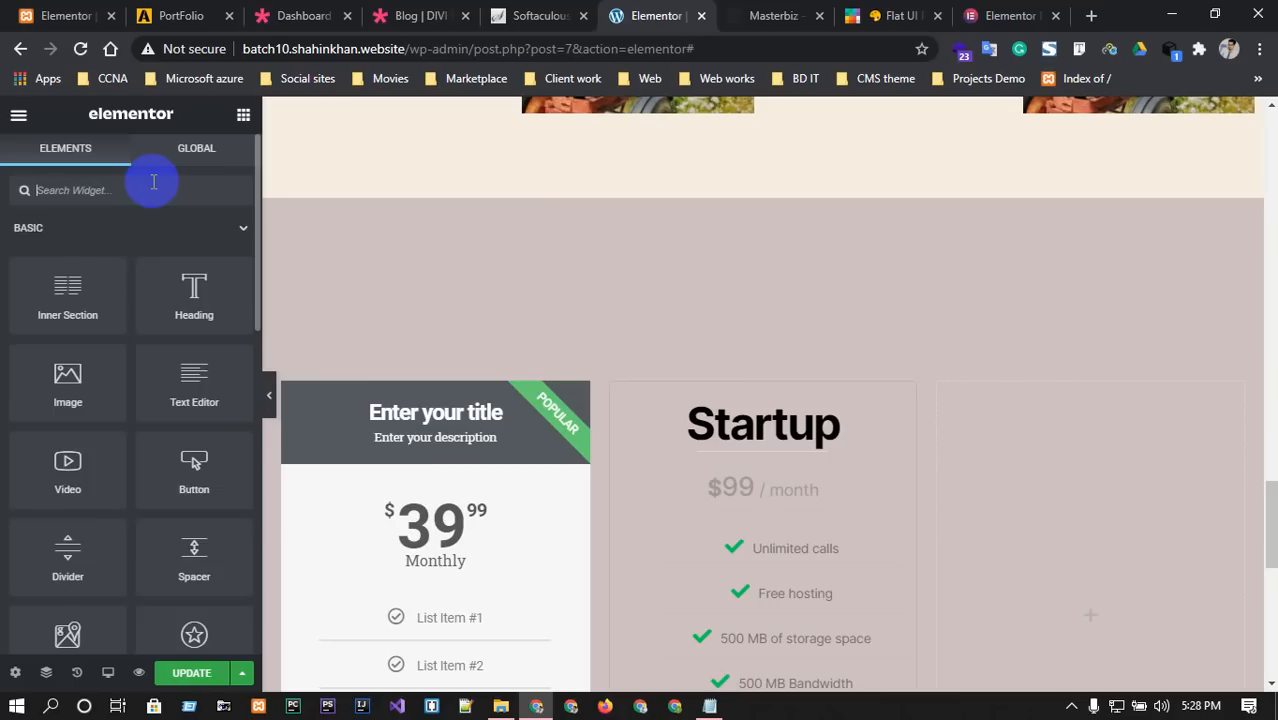
{"action": "type", "text": "priuc"}
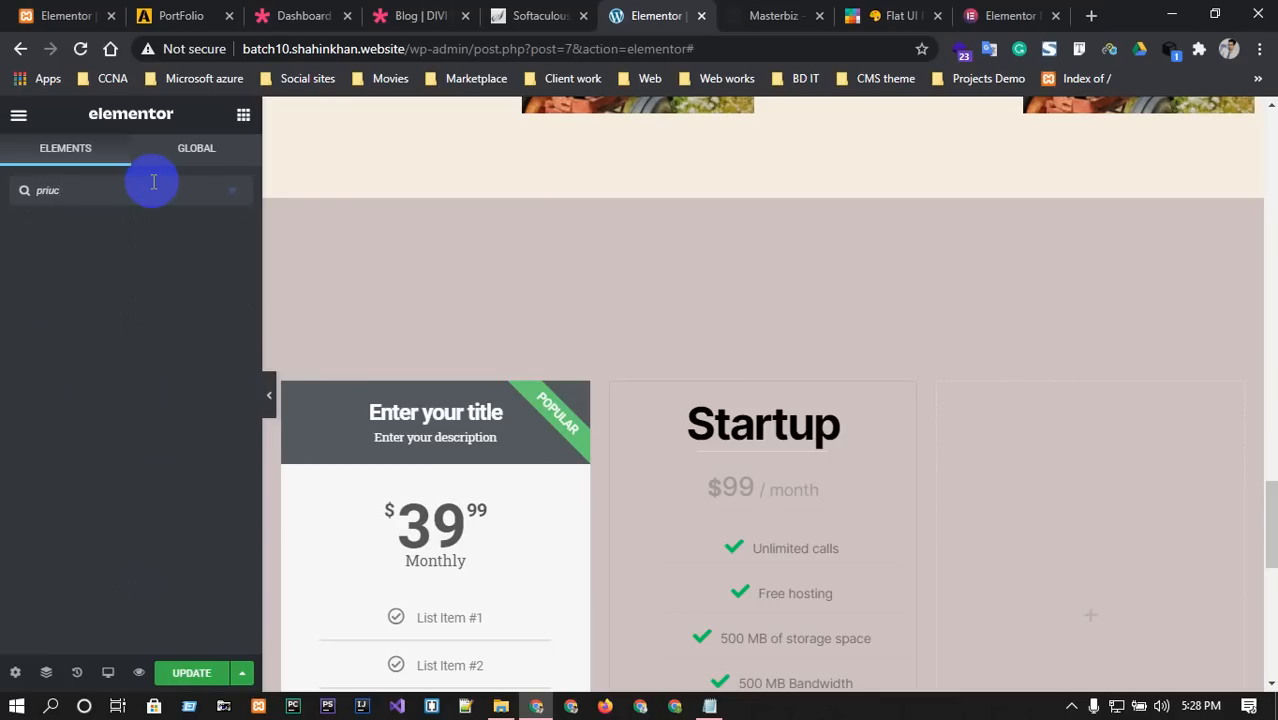
{"action": "key", "text": "BackSpace"}
{"action": "key", "text": "BackSpace"}
{"action": "key", "text": "BackSpace"}
{"action": "key", "text": "BackSpace"}
{"action": "key", "text": "BackSpace"}
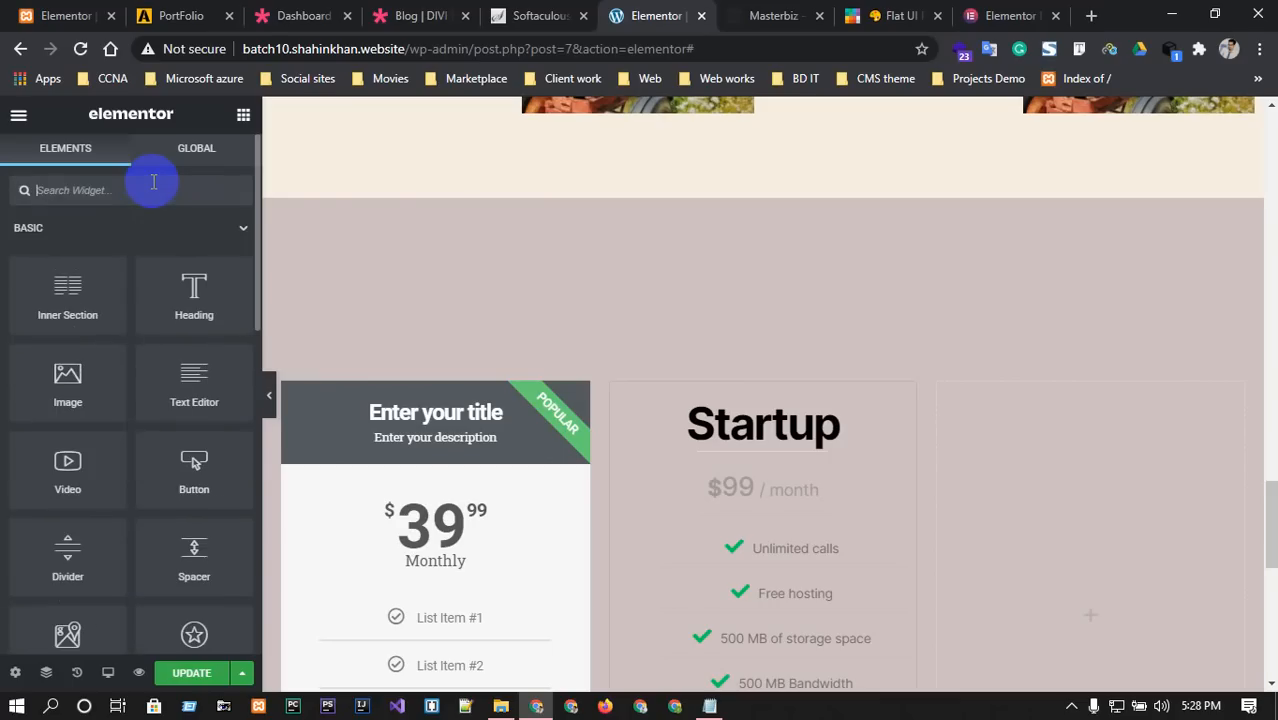
{"action": "type", "text": "pric"}
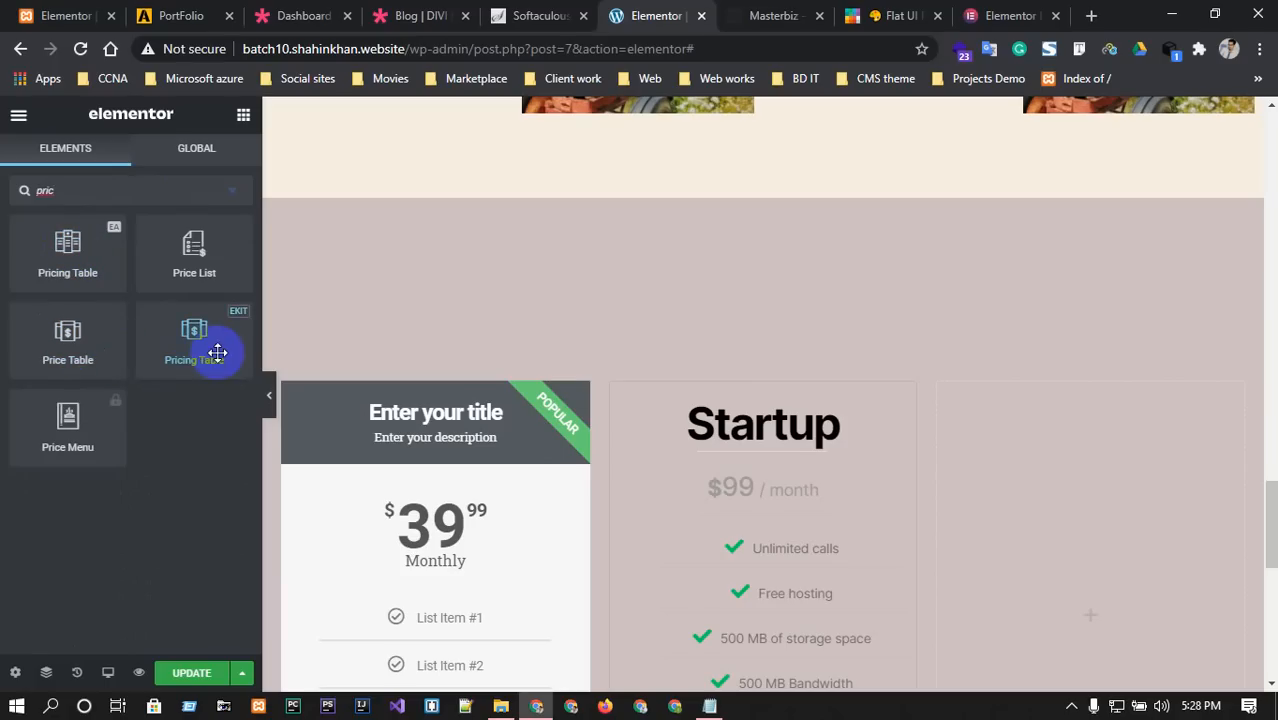
Place the EKIT Pricing Table in the third column, showing a Starter $5.99/Month plan.
{"action": "left_click_drag", "start_coordinate": [188, 336], "coordinate": [1065, 575]}
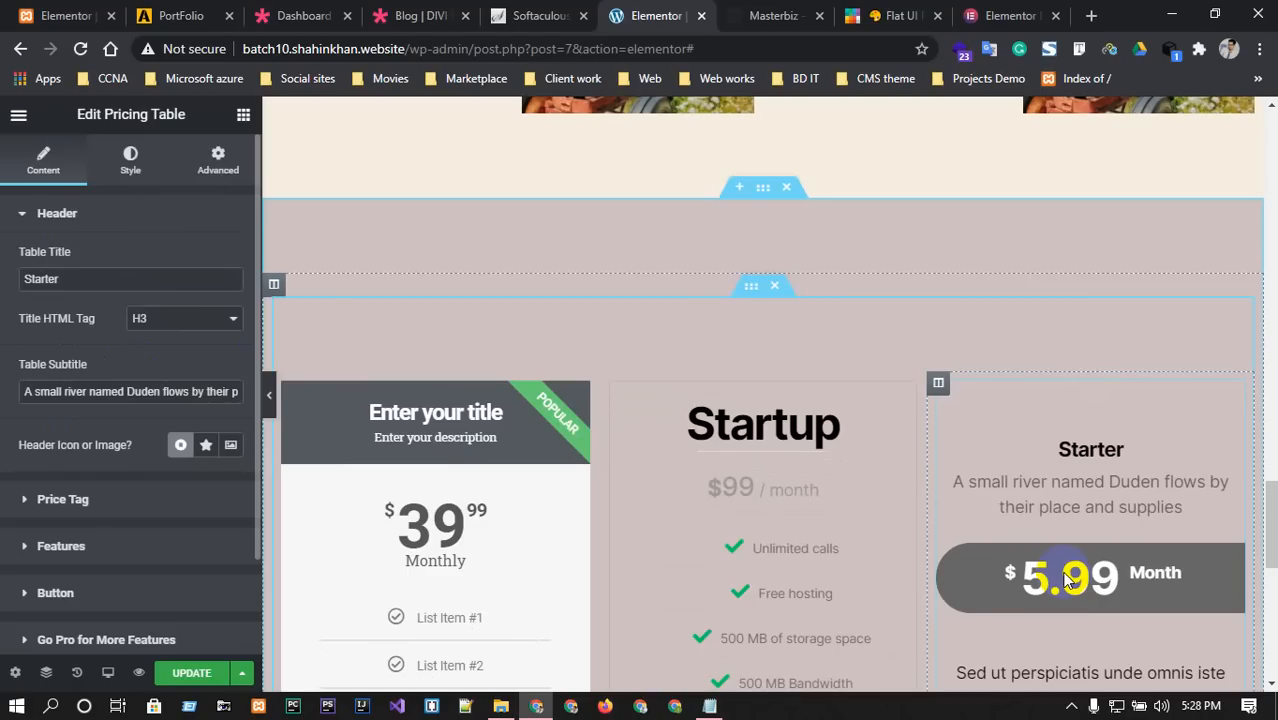
{"action": "scroll", "coordinate": [1066, 580], "scroll_direction": "down", "scroll_amount": 2}
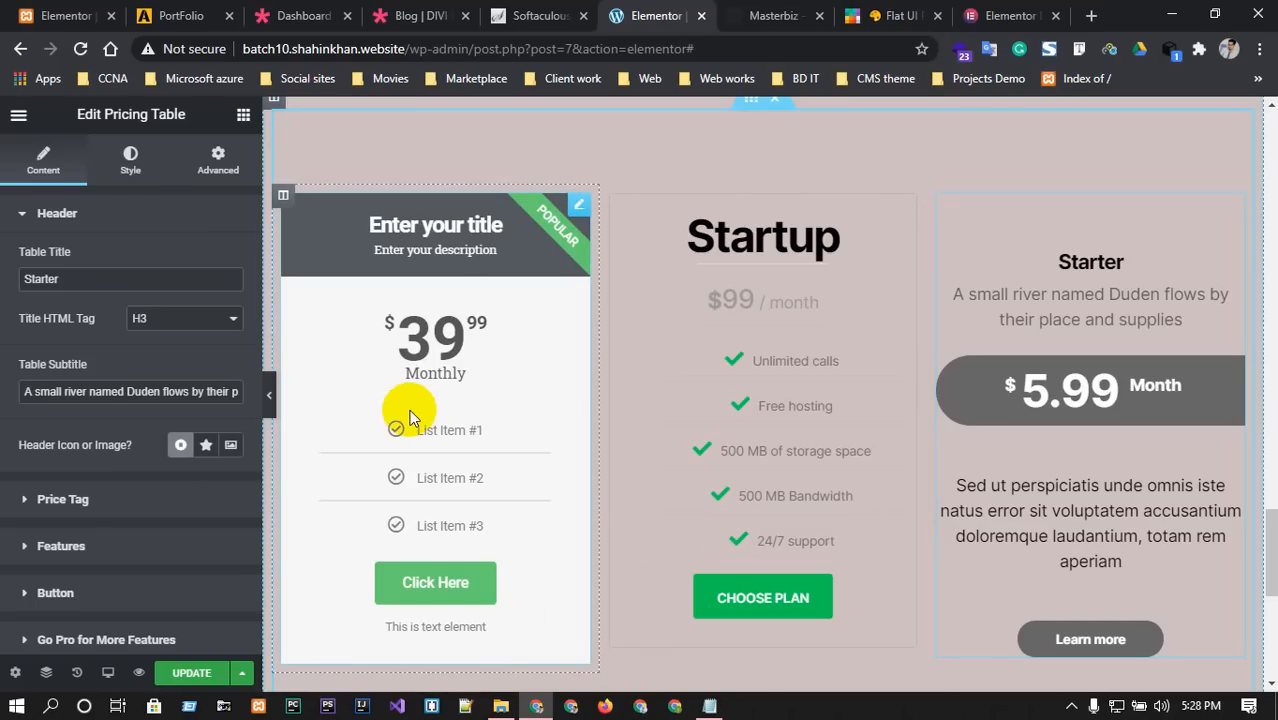
{"action": "scroll", "coordinate": [409, 415], "scroll_direction": "down", "scroll_amount": 1}
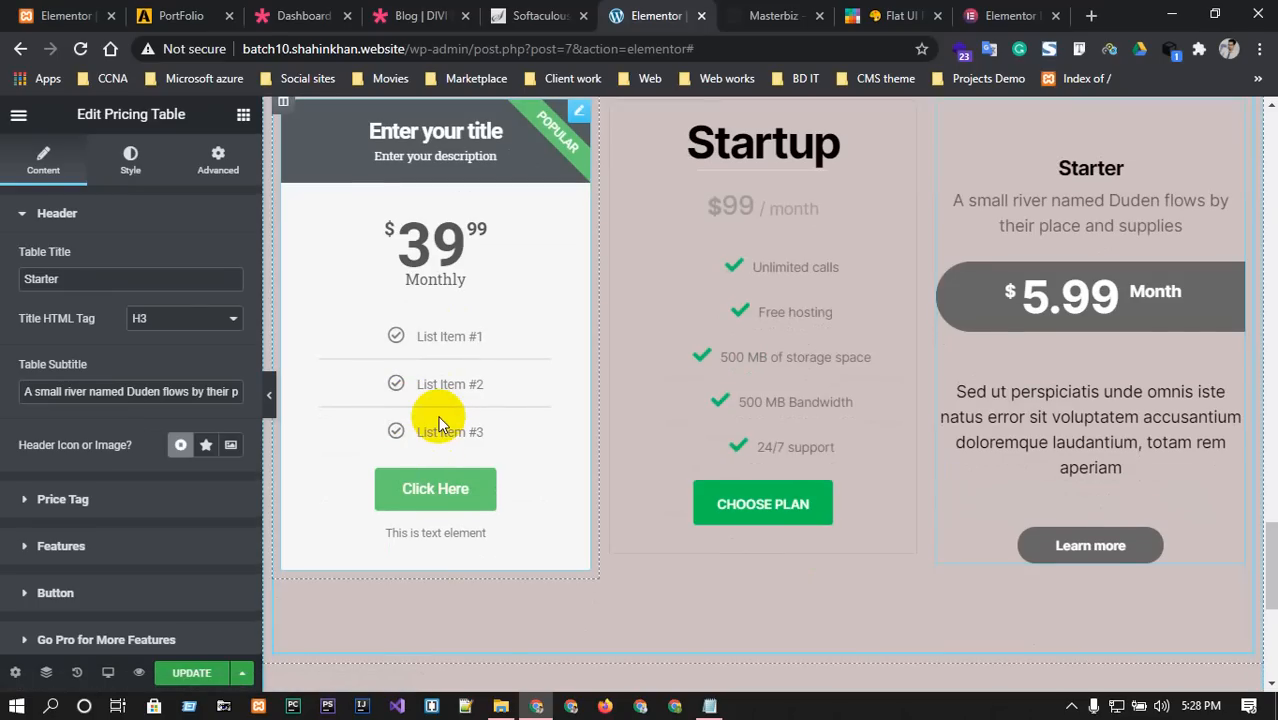
Compare against the Masterbiz template page, scrolled to its Solution section.
{"action": "left_click", "coordinate": [750, 15]}
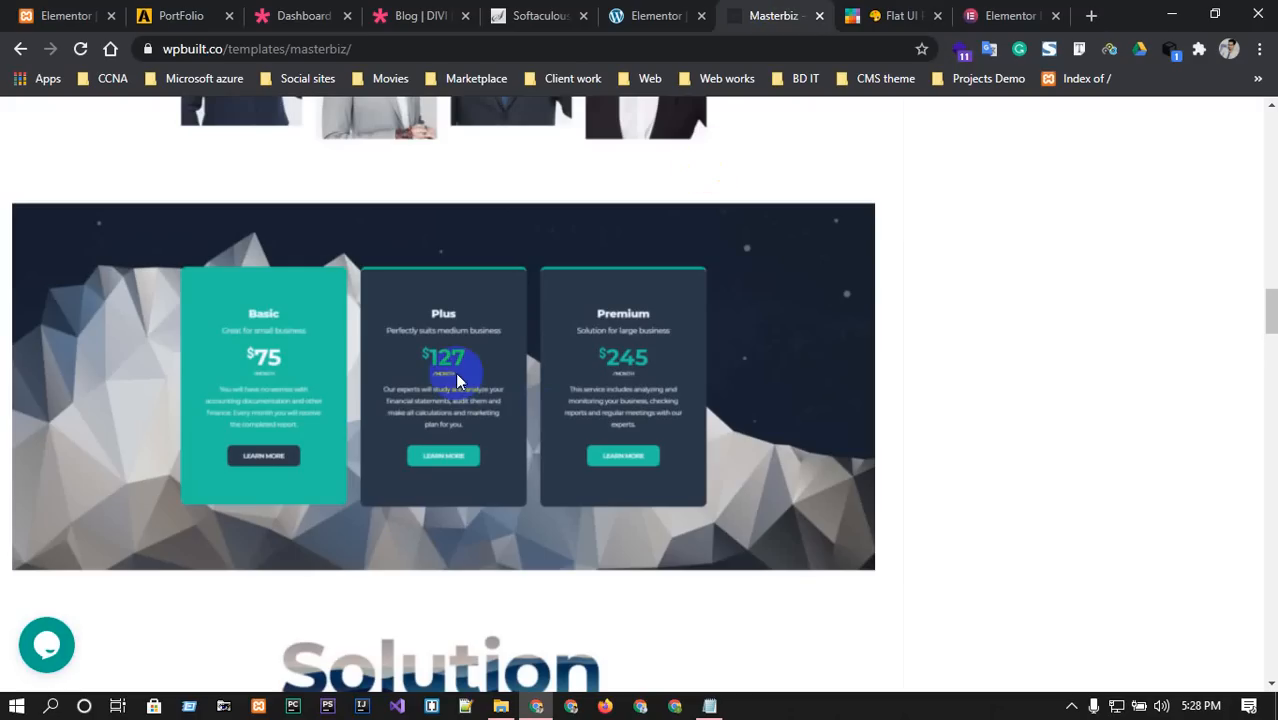
{"action": "left_click", "coordinate": [620, 15]}
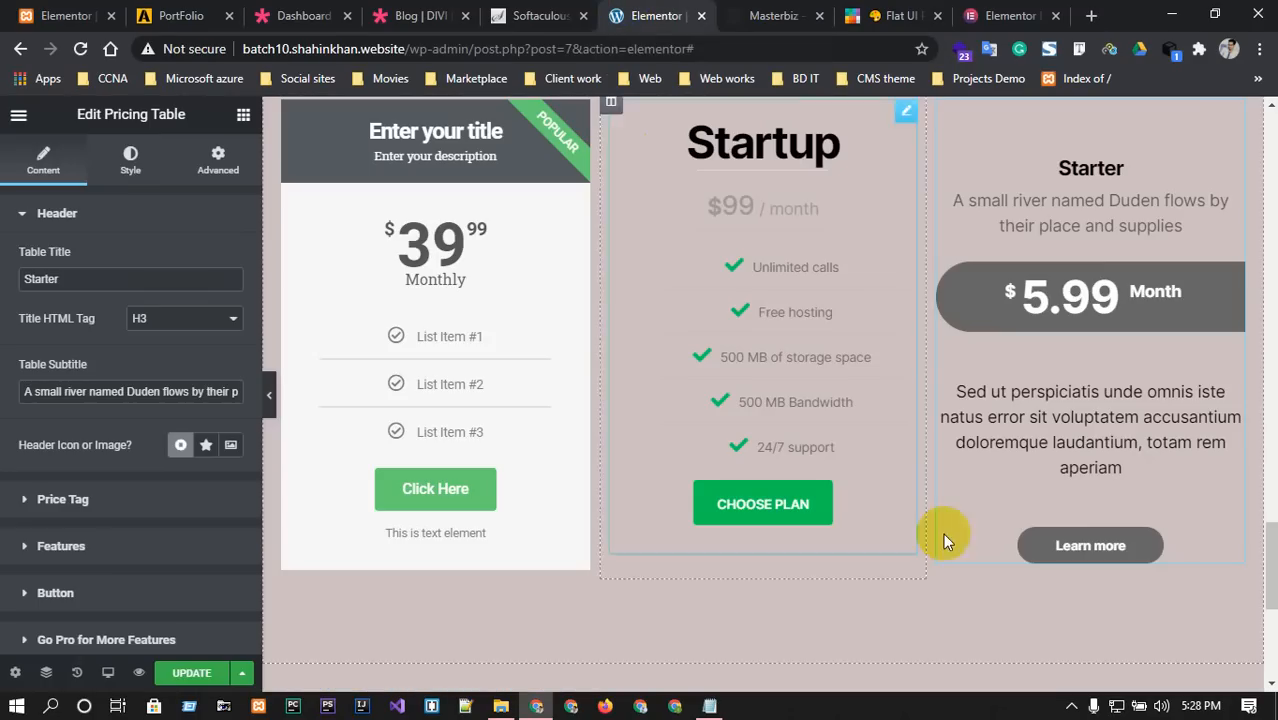
{"action": "scroll", "coordinate": [899, 502], "scroll_direction": "up", "scroll_amount": 1}
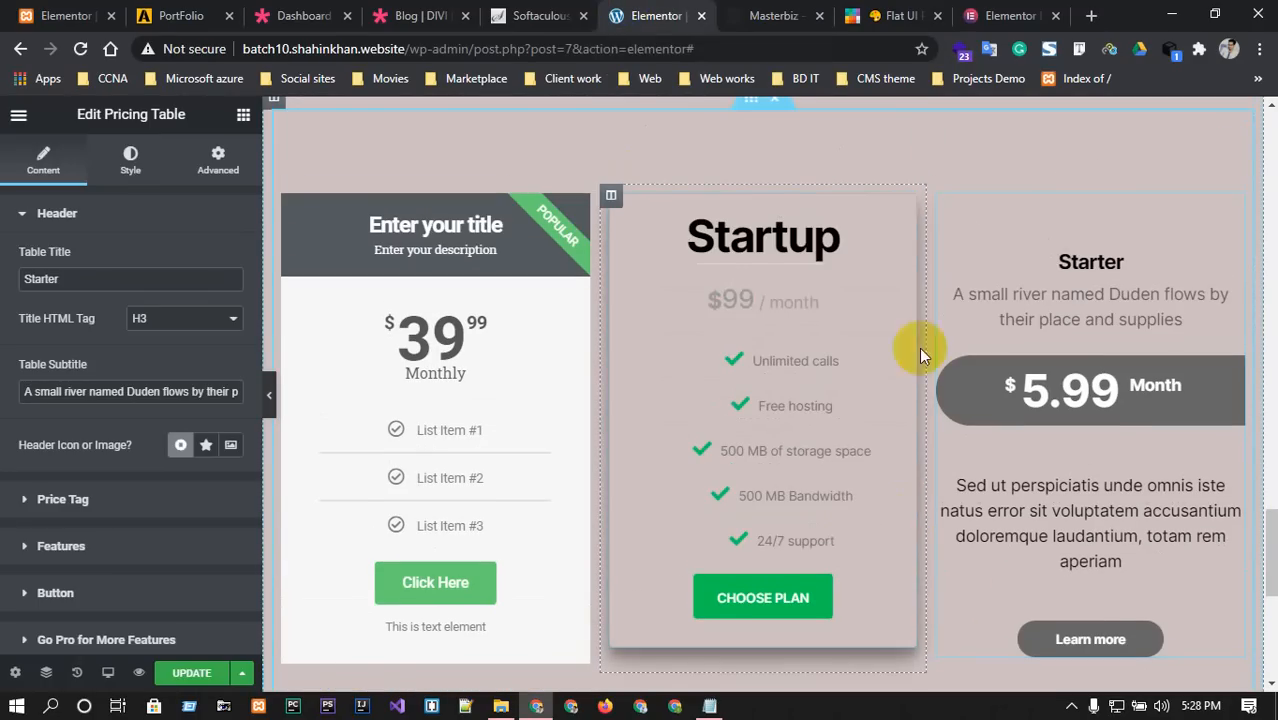
{"action": "left_click", "coordinate": [757, 13]}
{"action": "scroll", "coordinate": [580, 426], "scroll_direction": "down", "scroll_amount": 3}
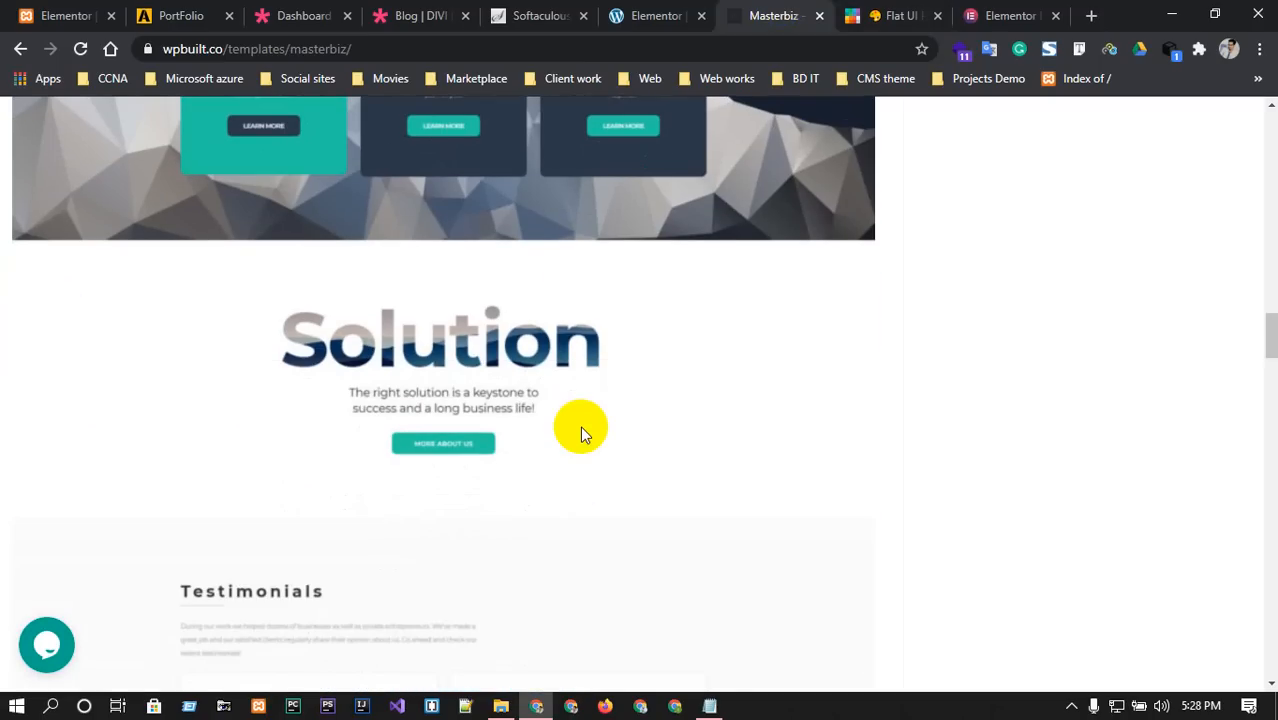